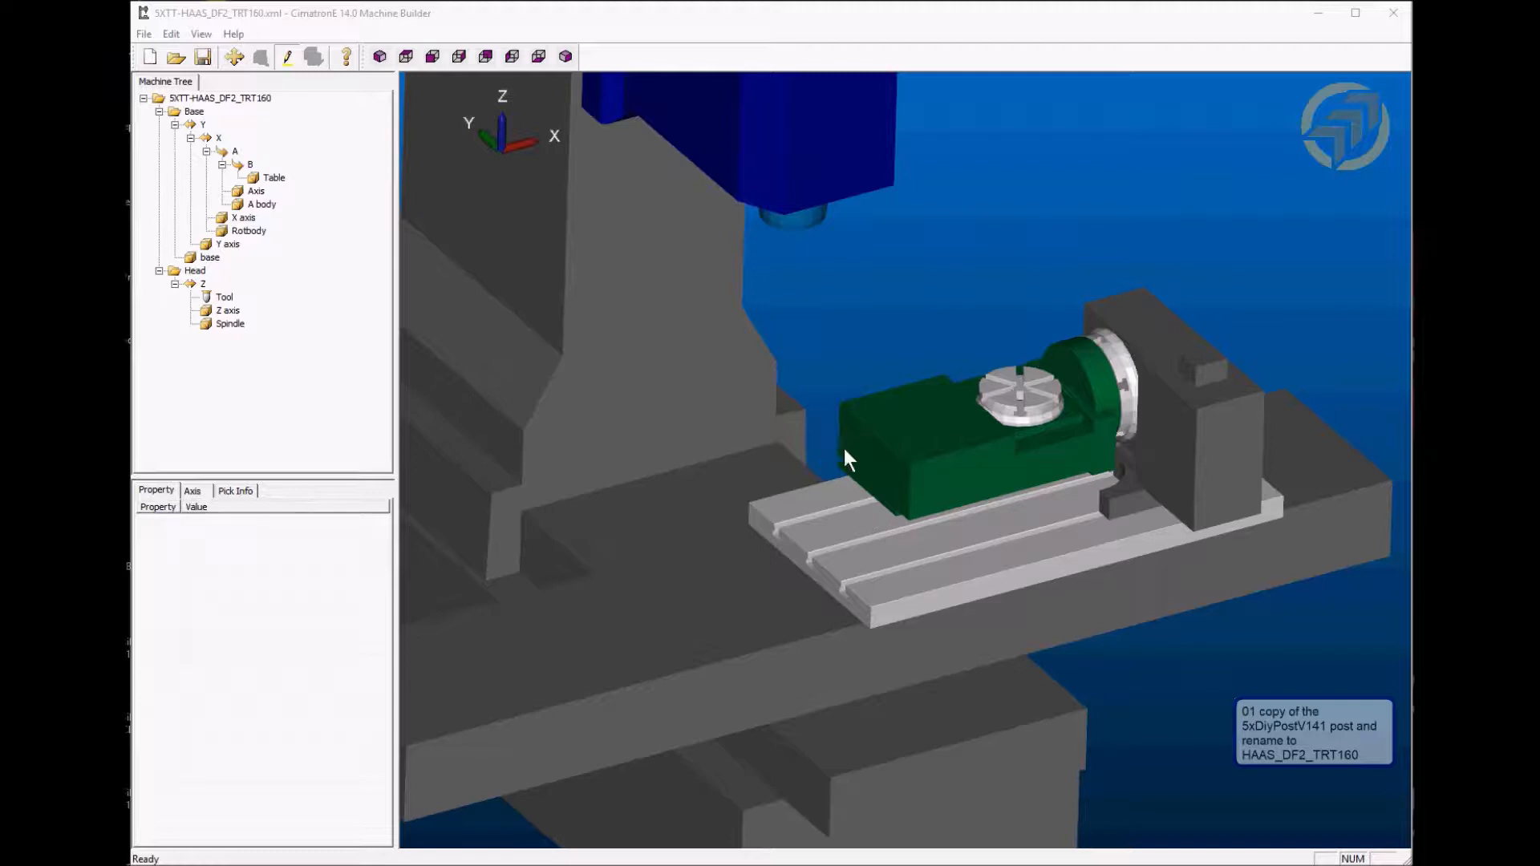
middle_drag(866, 400, 865, 393)
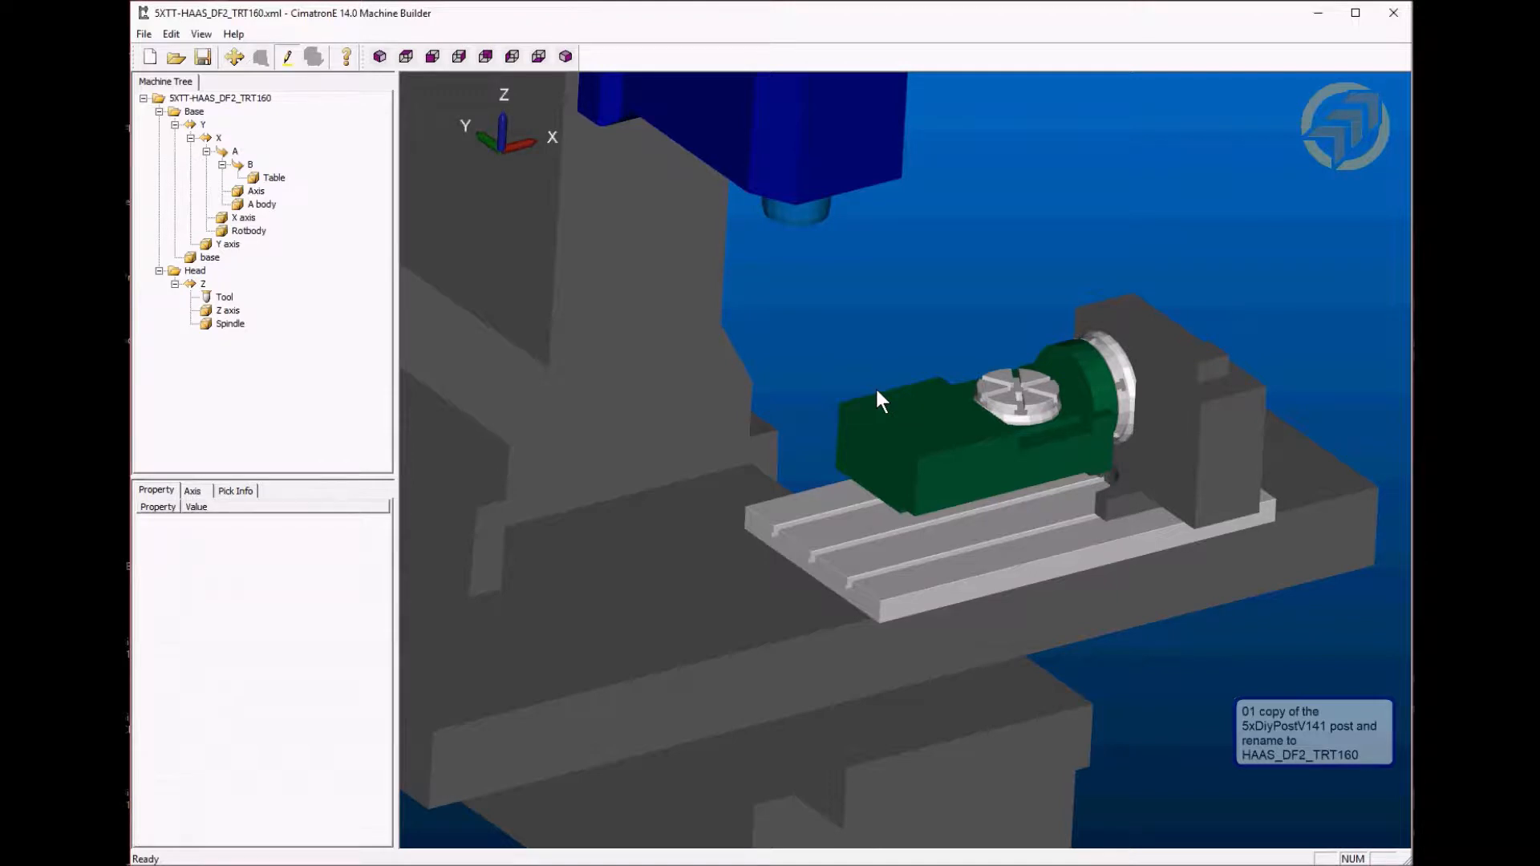
middle_drag(917, 323, 886, 303)
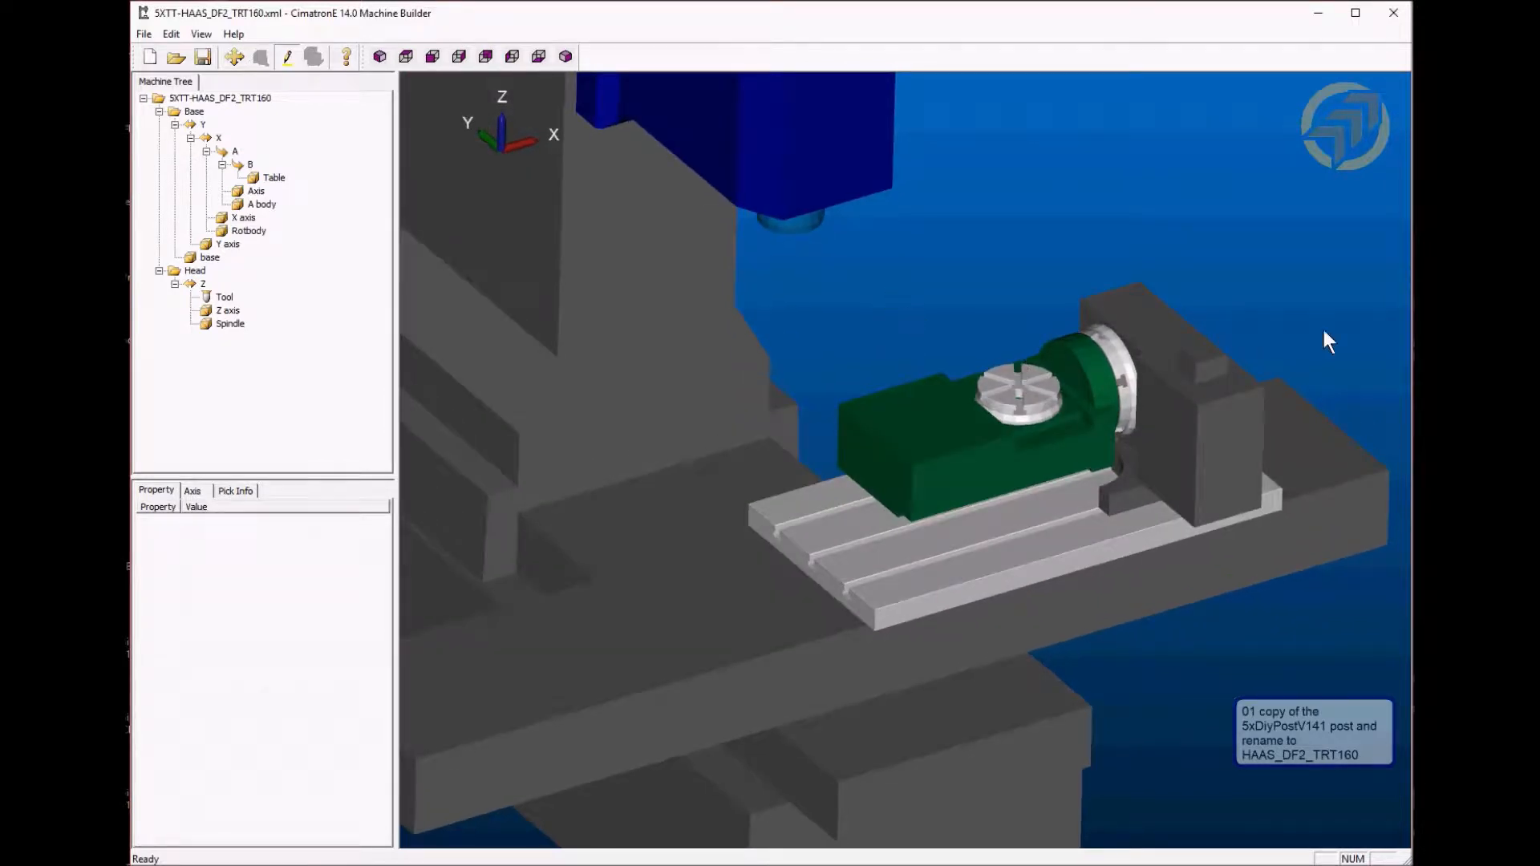
Switch to File Explorer and open the Gpp2 folder inside 060_YouTube_Video_Tutorial_Files_R\Cimatron Post Processor
drag(1410, 294, 978, 252)
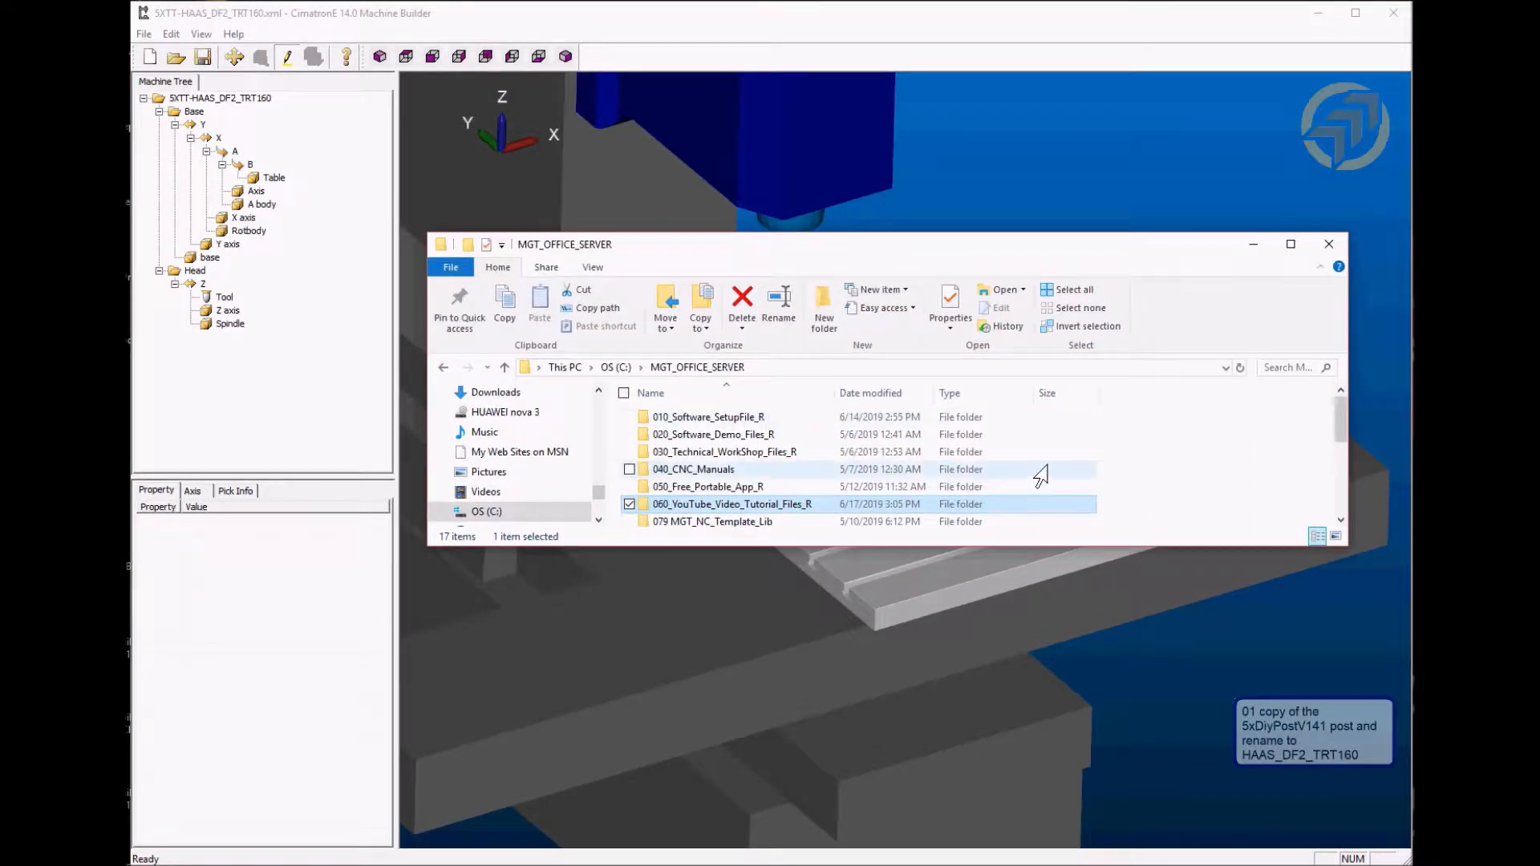
double_click(789, 506)
double_click(725, 418)
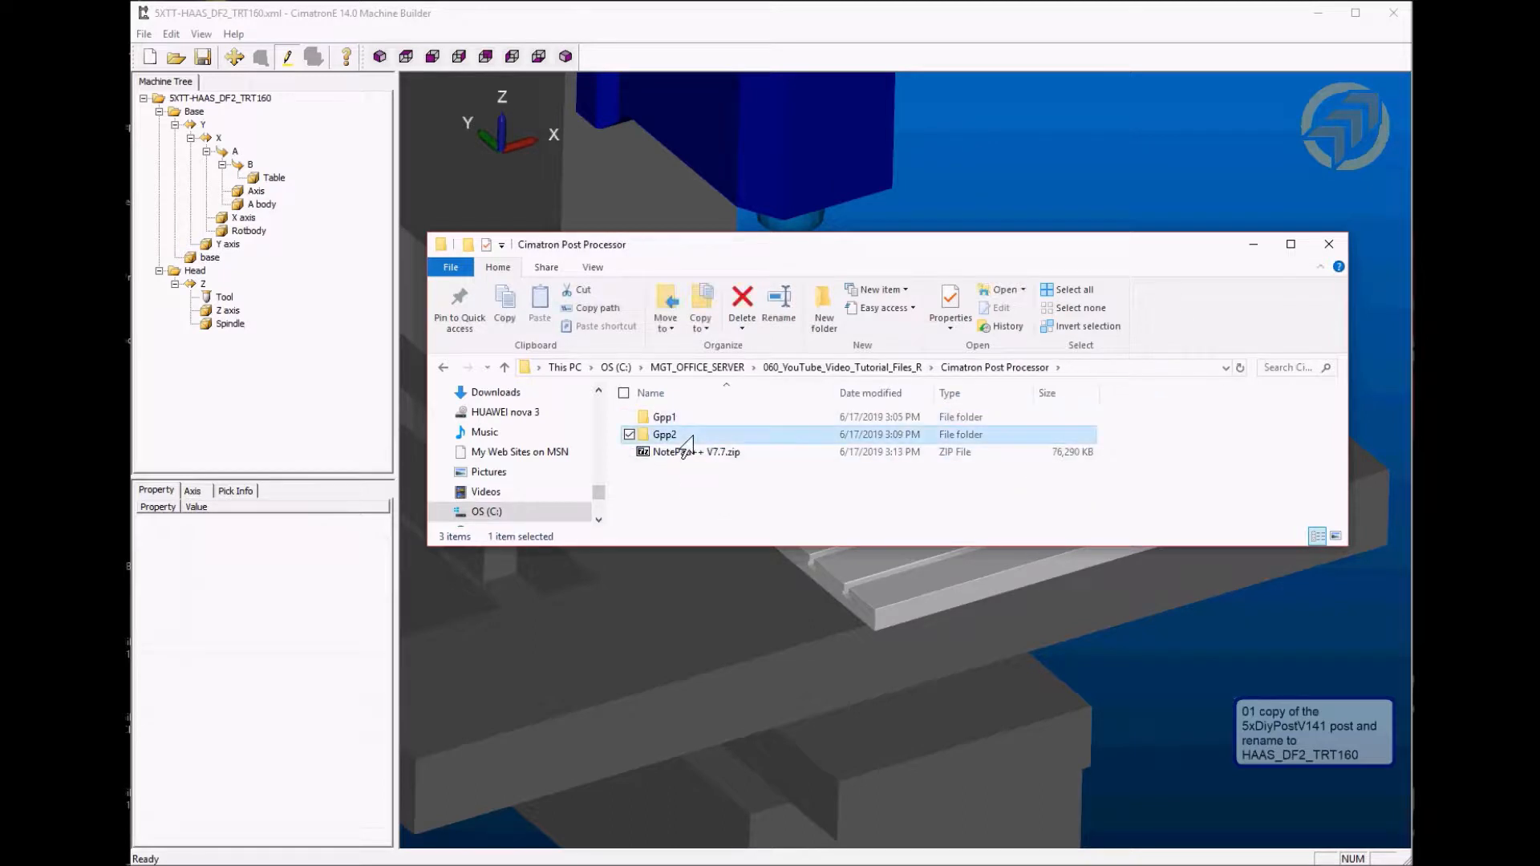
double_click(682, 435)
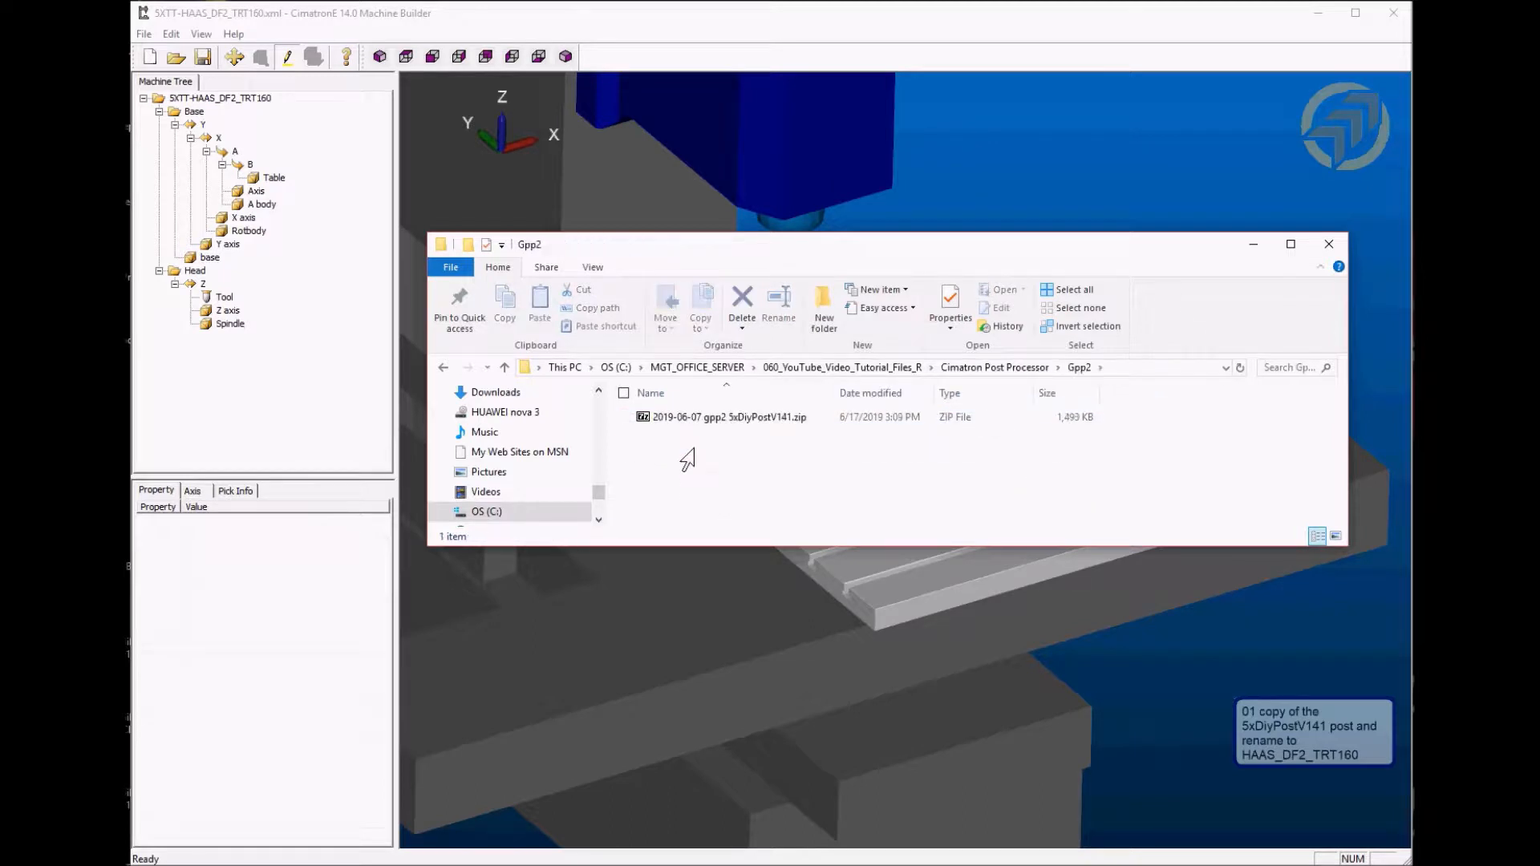
Extract the 2019-06-07 gpp2 5xDiyPostV141 folder from its zip archive into the Gpp2 folder and close the archive
double_click(773, 431)
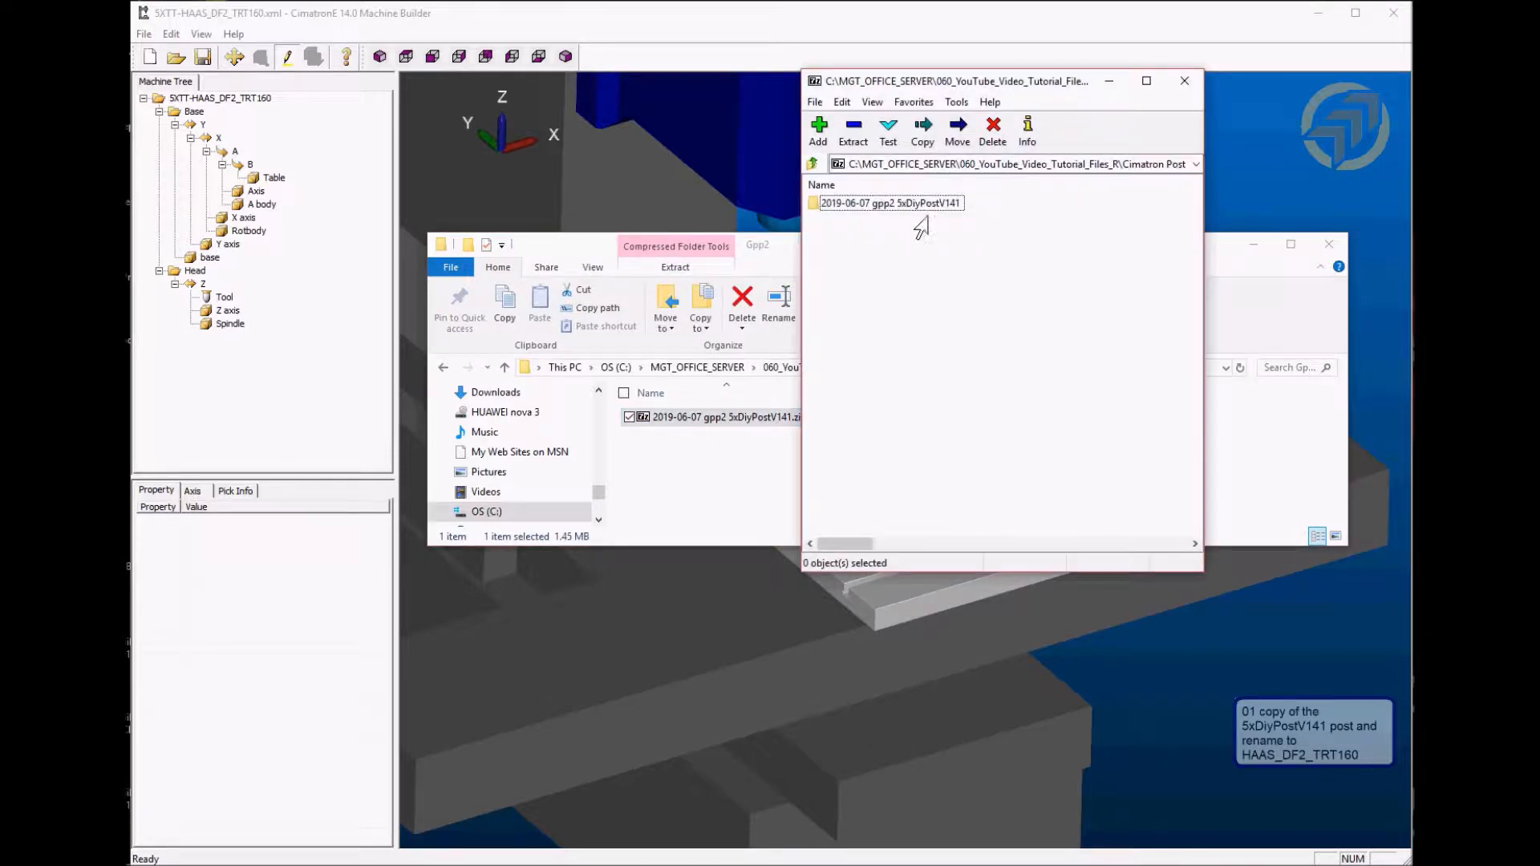
drag(922, 205, 711, 502)
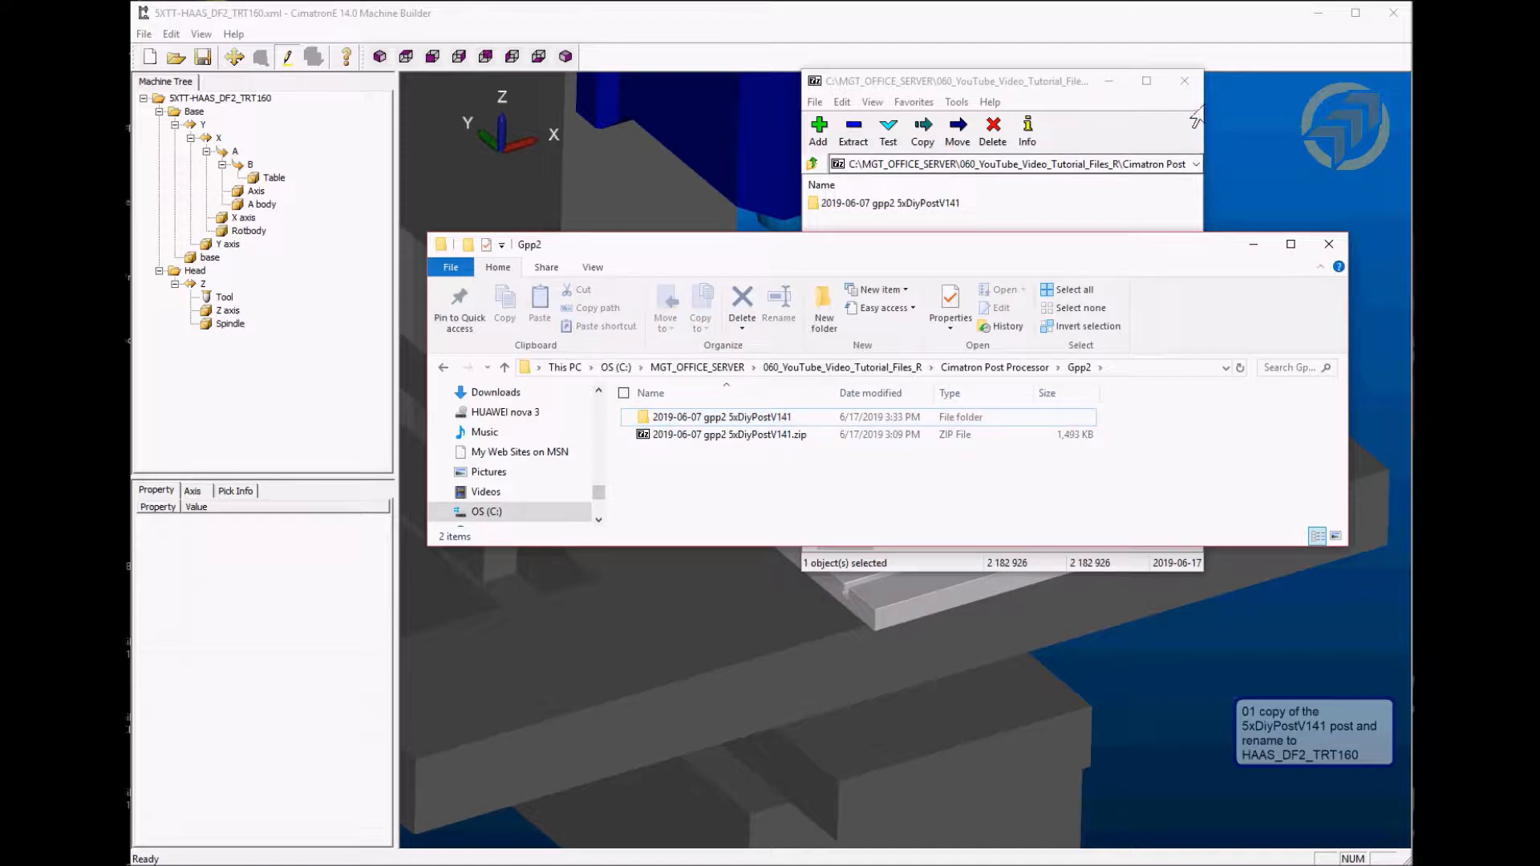
click(1184, 81)
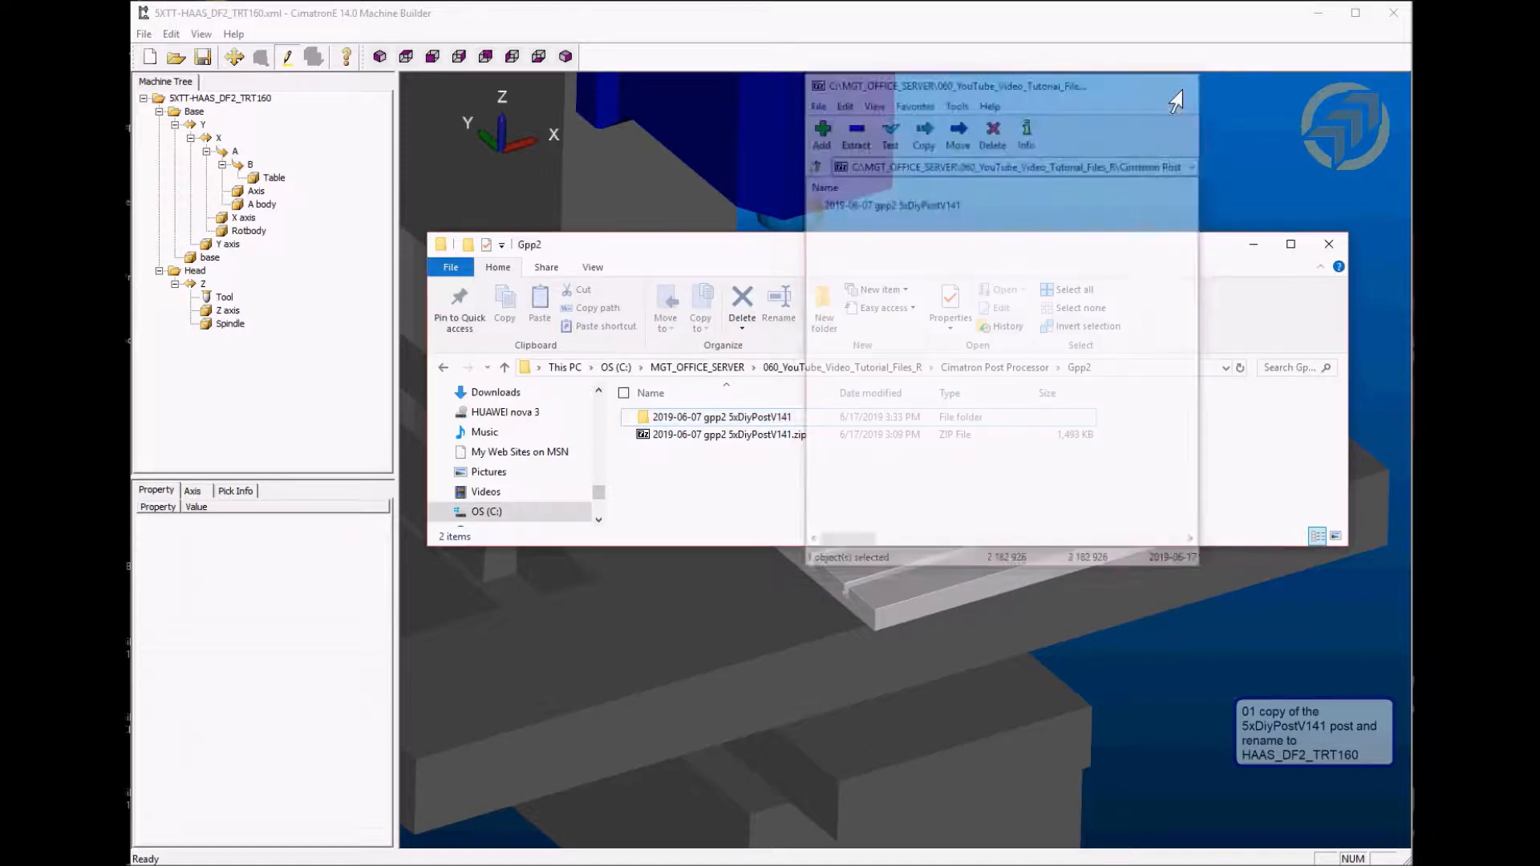
Open the extracted 2019-06-07 gpp2 5xDiyPostV141 folder and delete its others subfolder
double_click(722, 417)
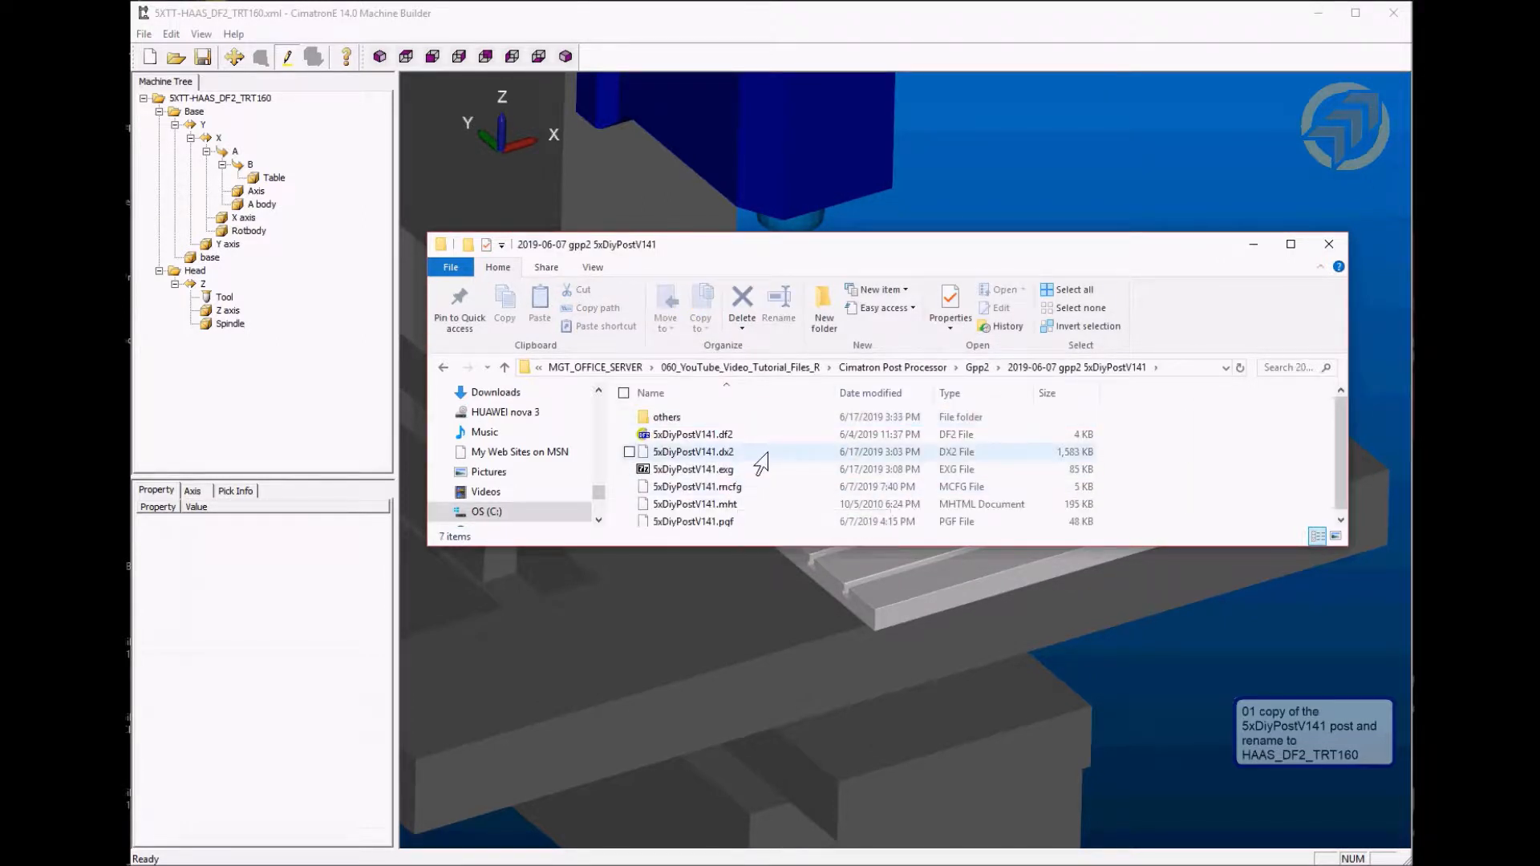
click(687, 418)
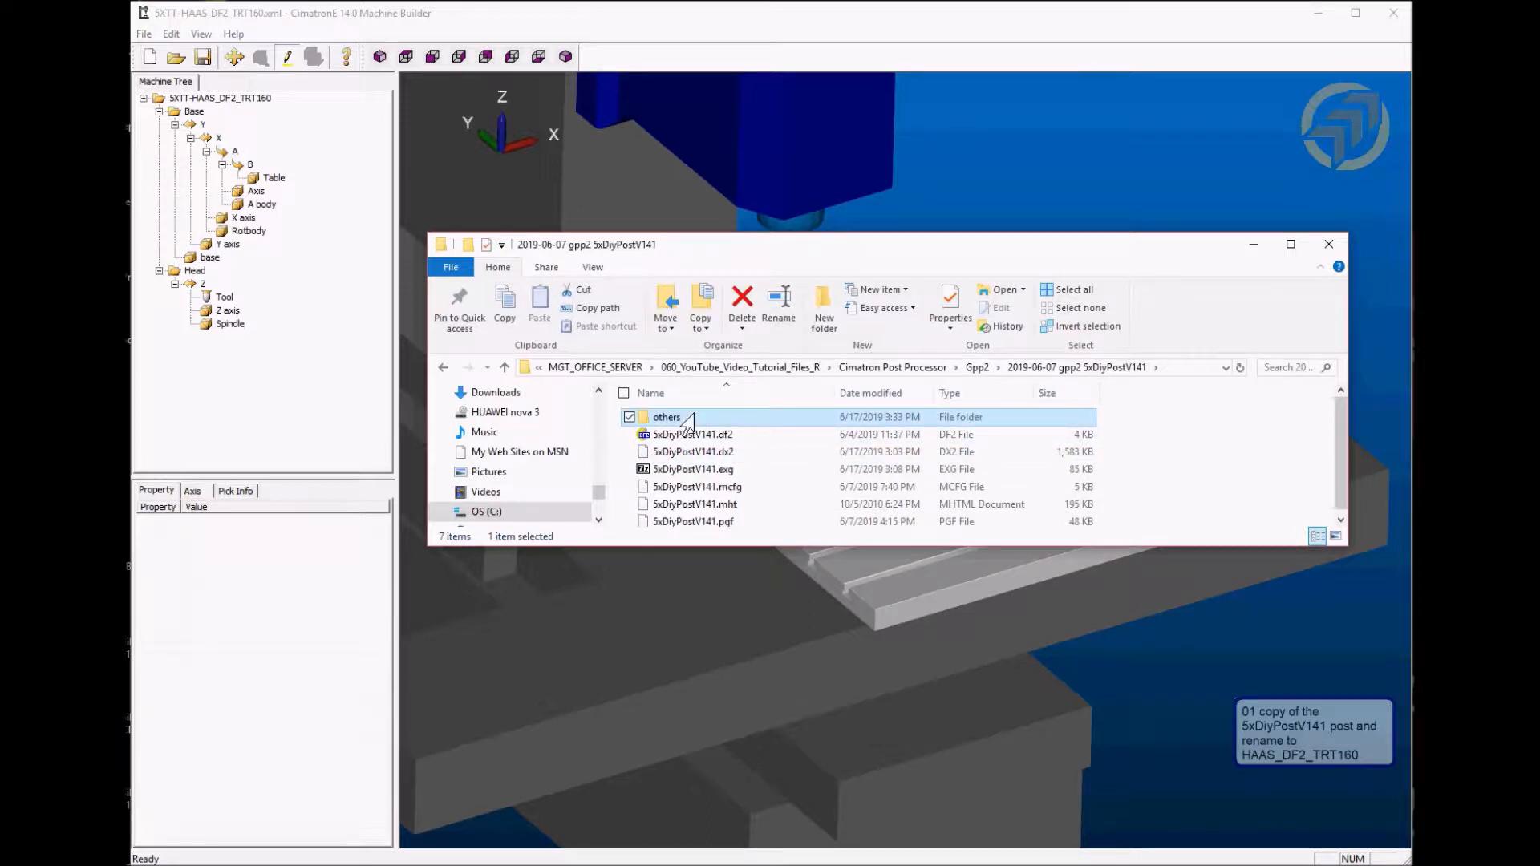
key(Delete)
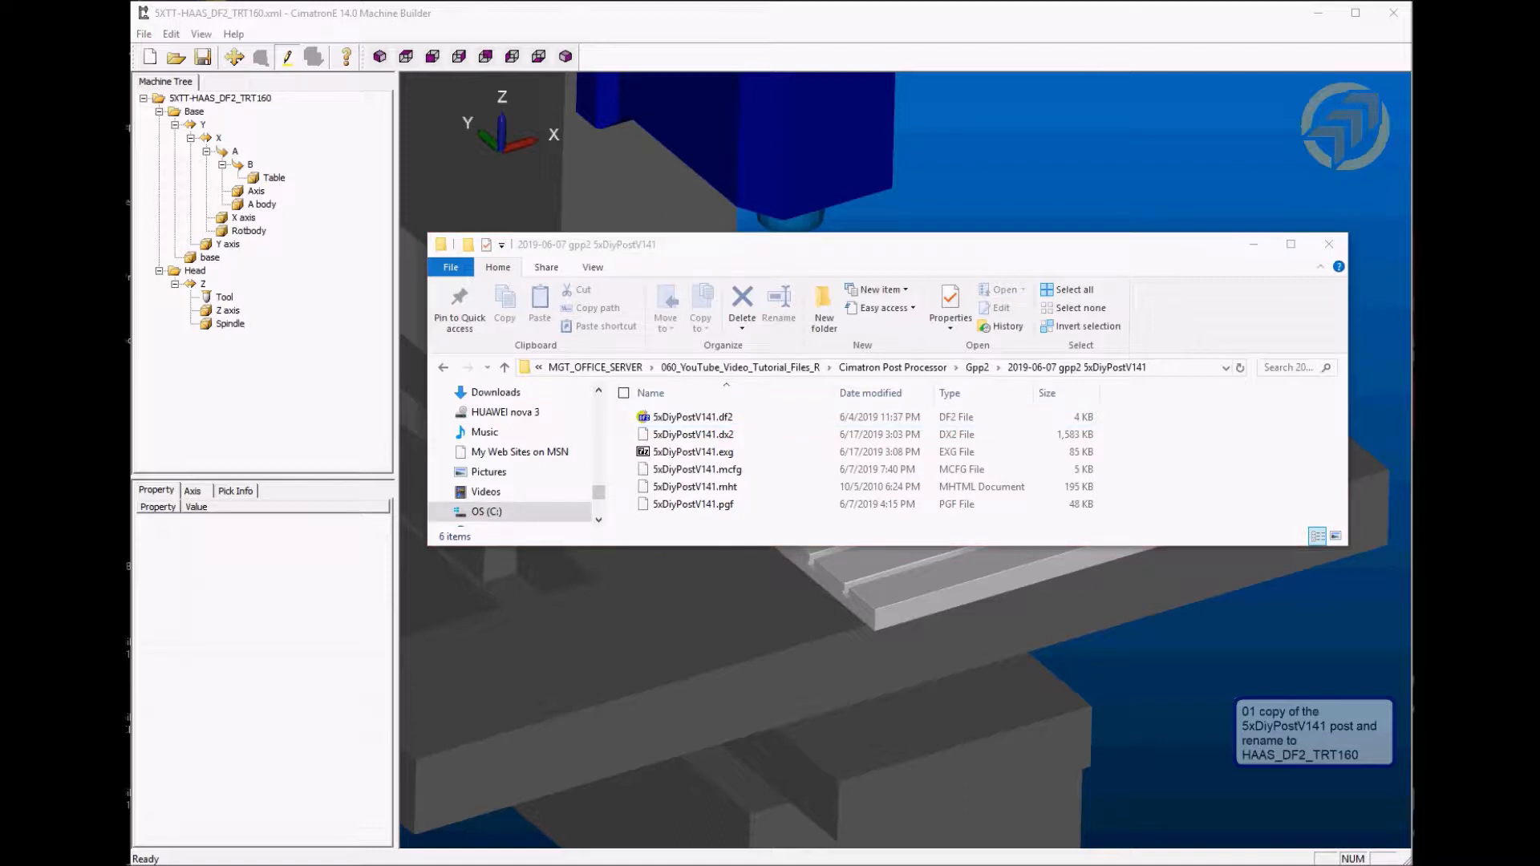
Rename 5xDiyPostV141.df2 and 5xDiyPostV141.dx2 to HAAS_DF2_TRT160, keeping their extensions
click(698, 421)
click(685, 419)
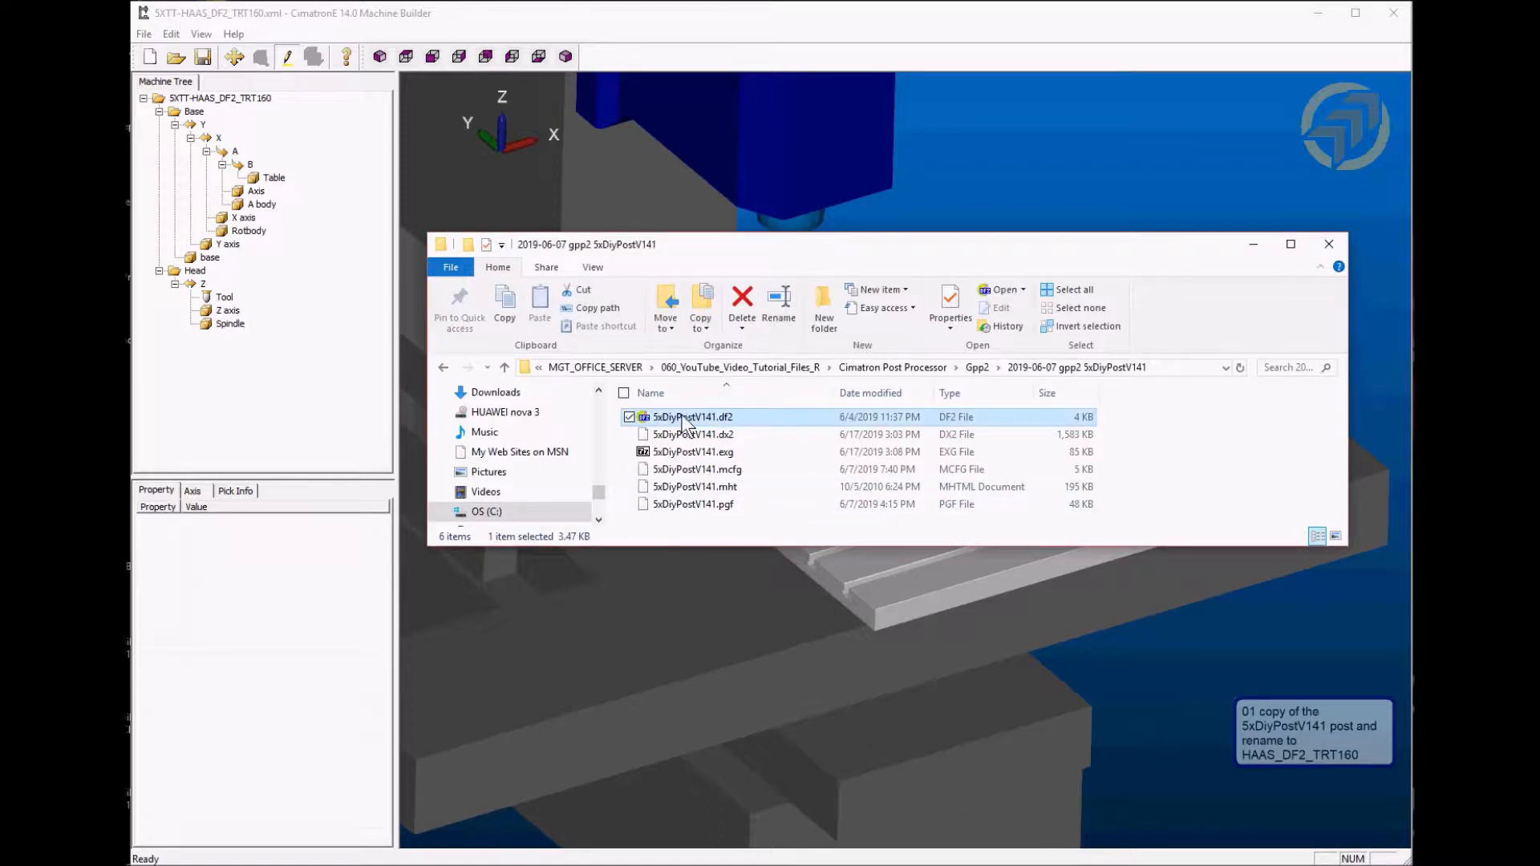
text(HAAS_DF2_TRT160)
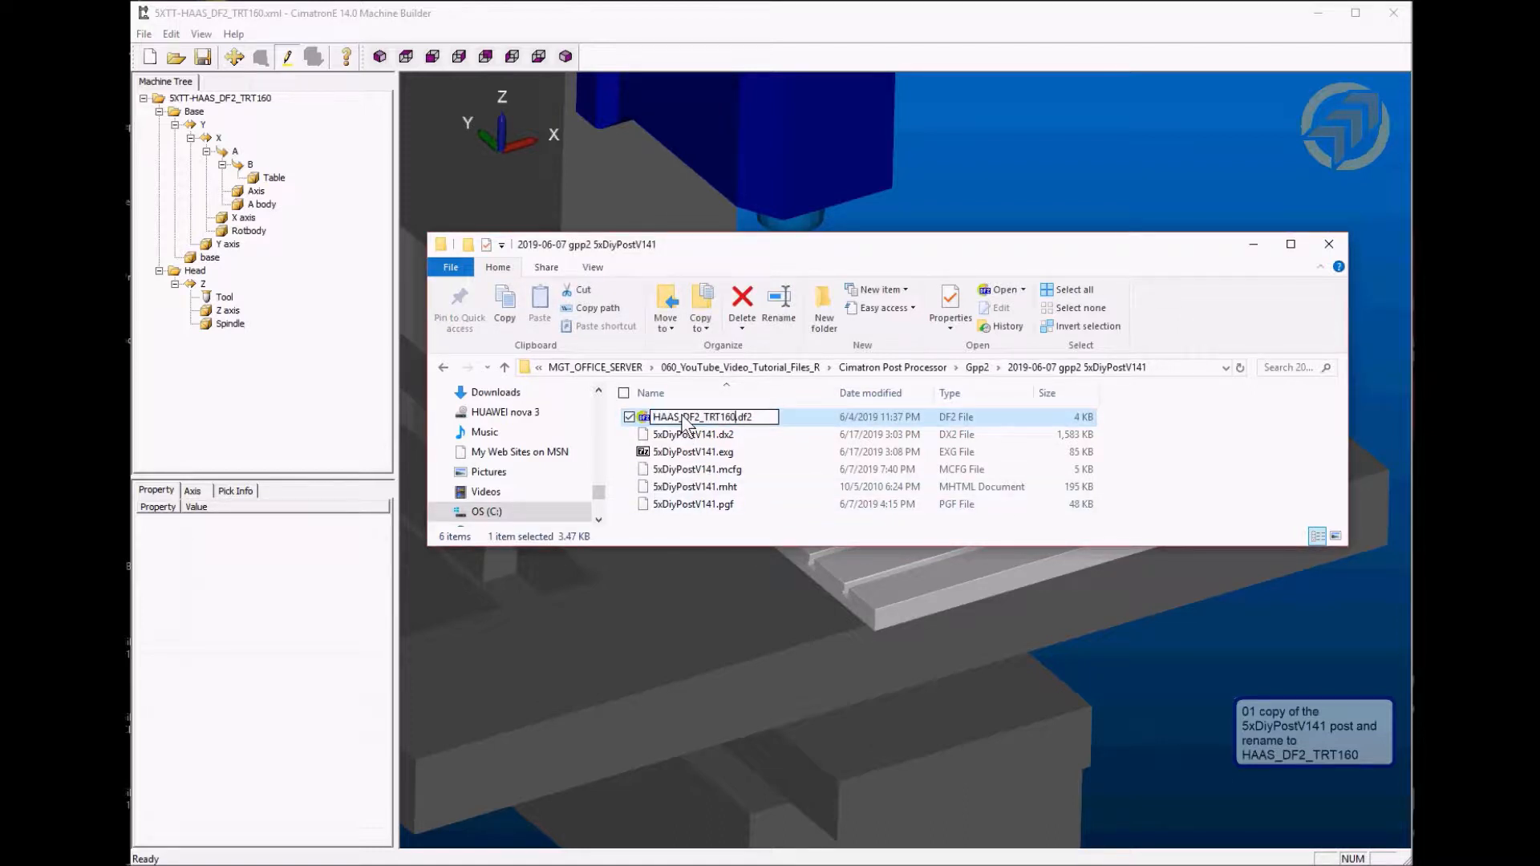
click(693, 436)
click(686, 418)
text(HAAS_DF2_TRT160)
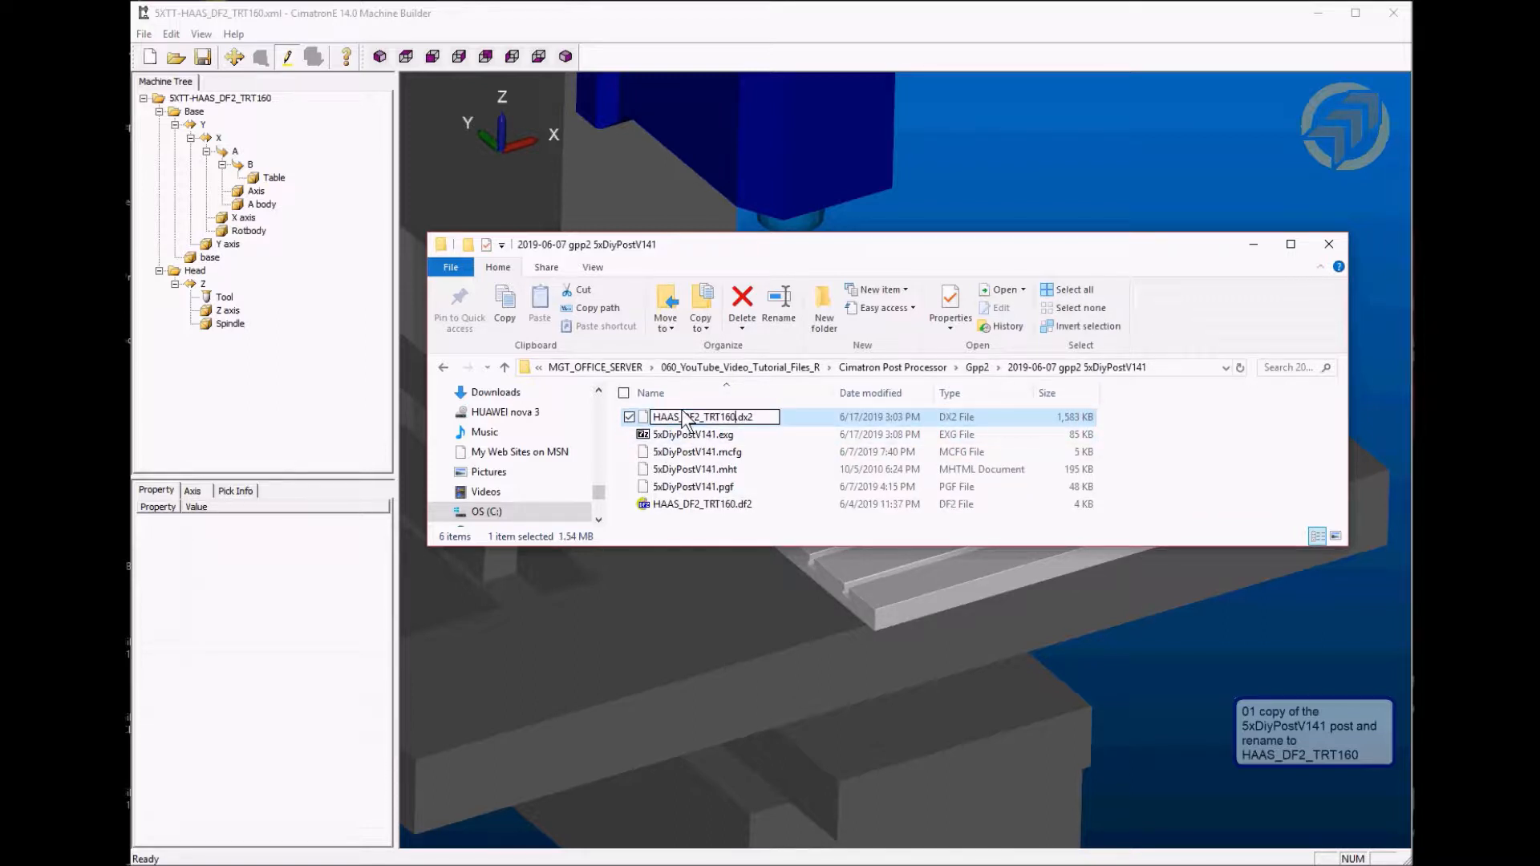
Rename 5xDiyPostV141.exg and 5xDiyPostV141.mcfg to HAAS_DF2_TRT160, keeping their extensions
click(698, 434)
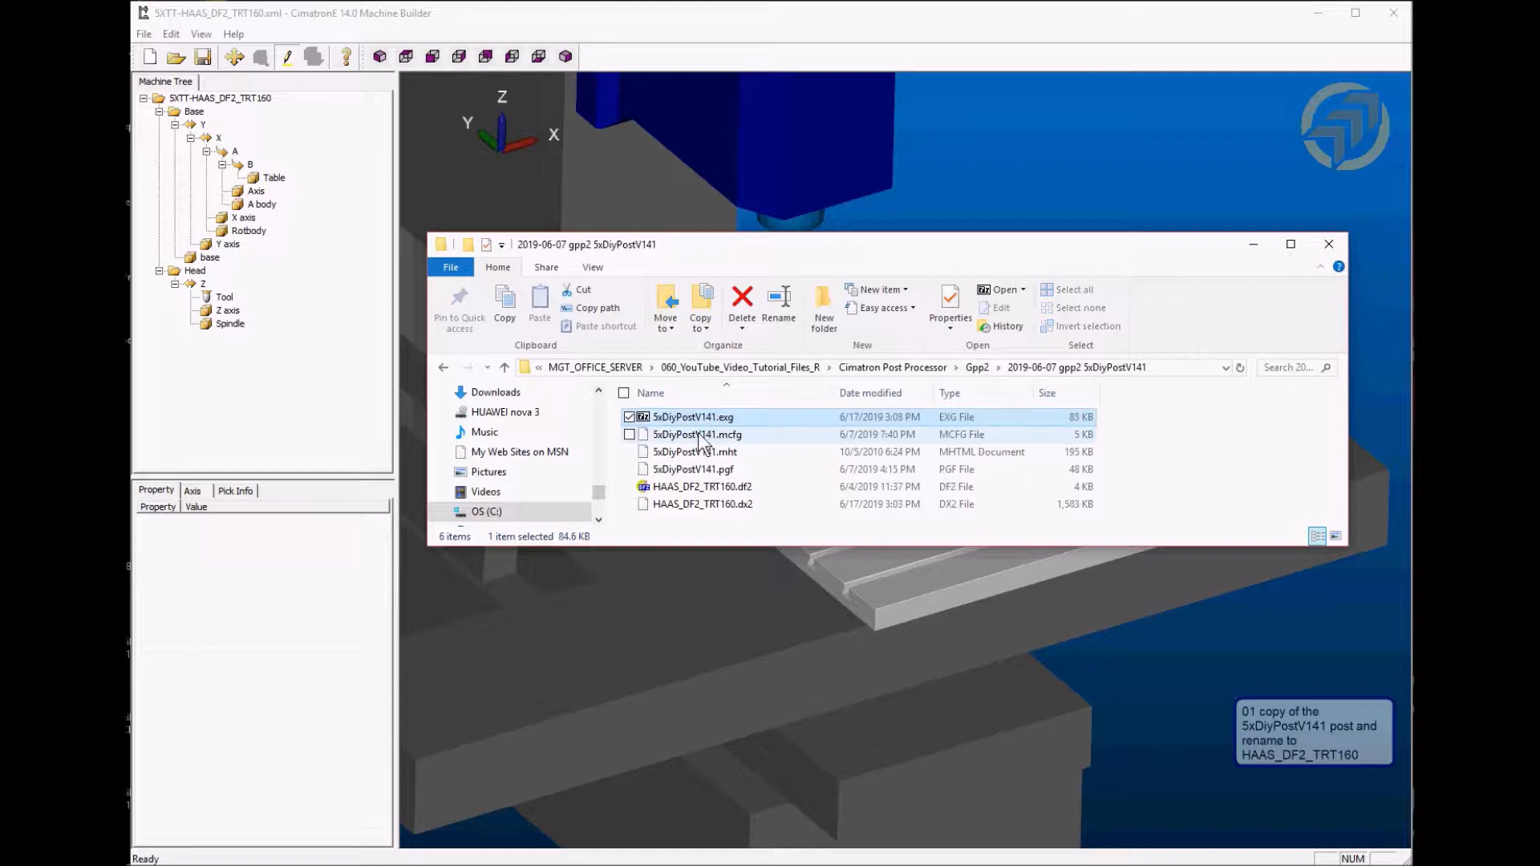
click(683, 419)
text(HAAS_DF2_TRT160)
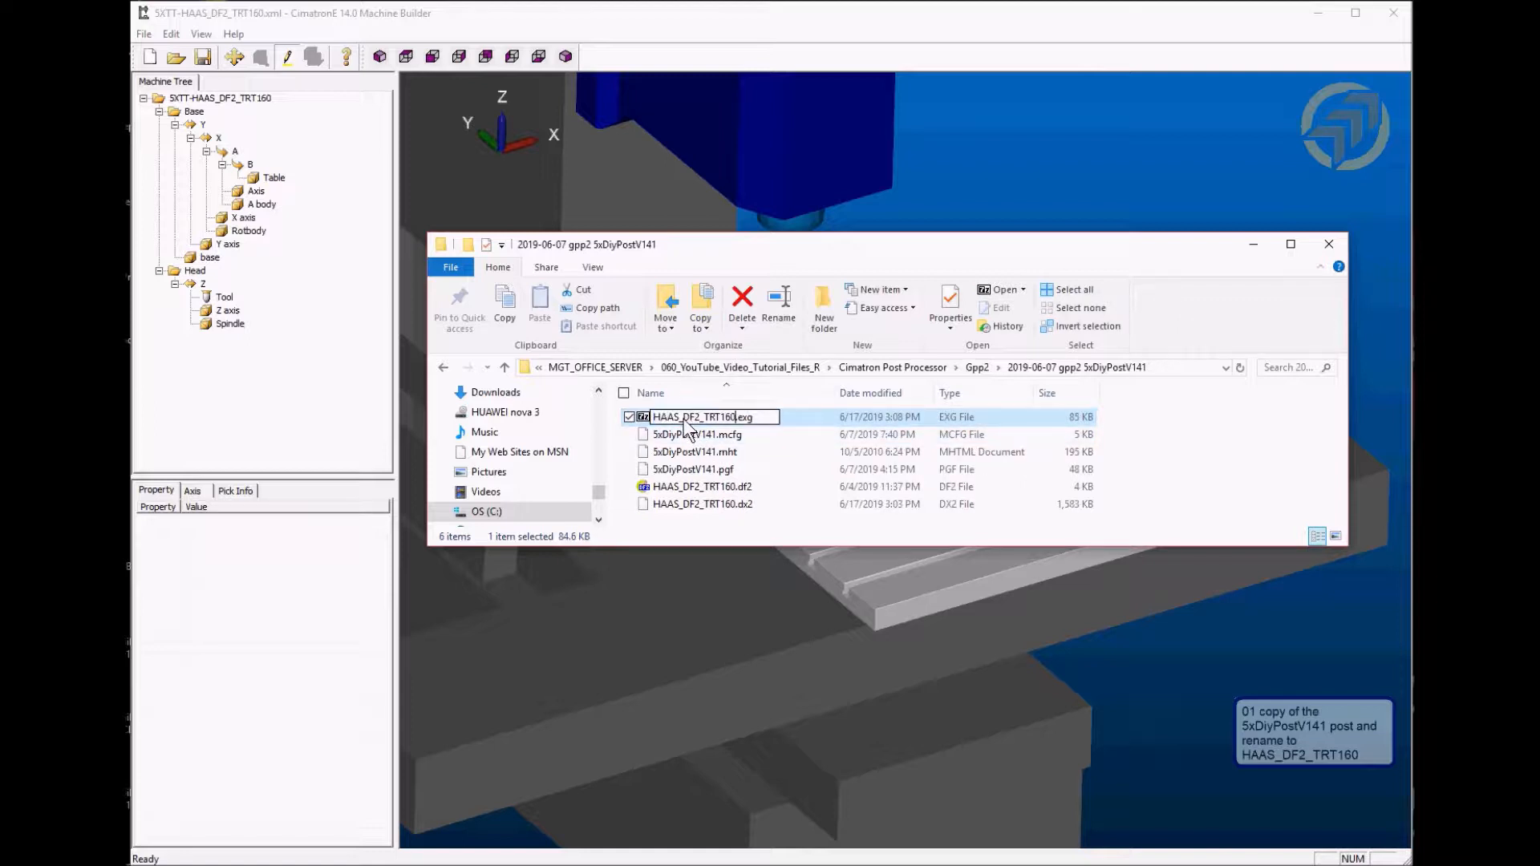
click(687, 431)
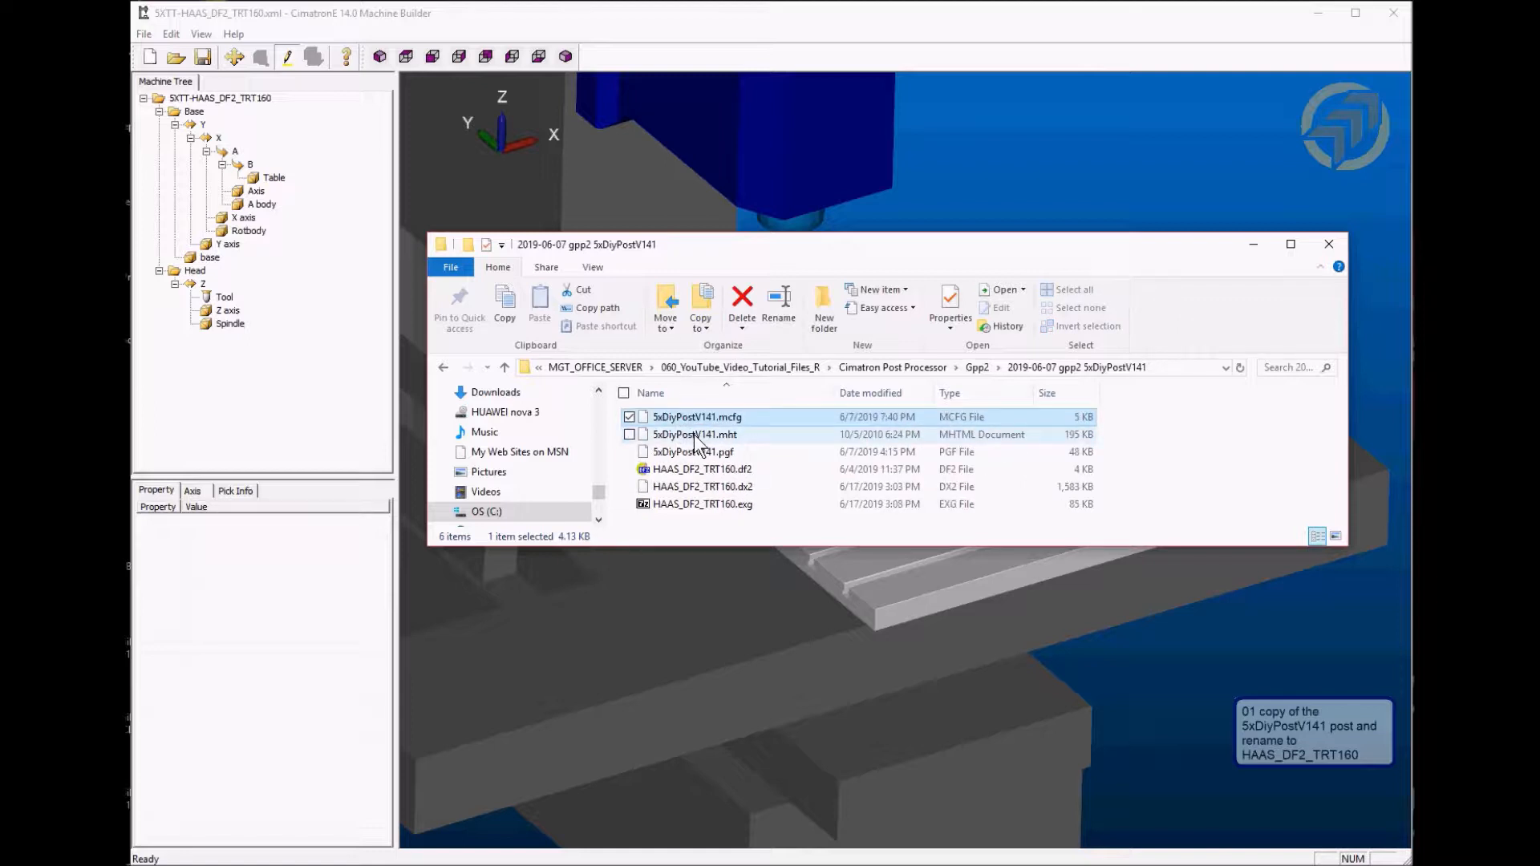
click(686, 415)
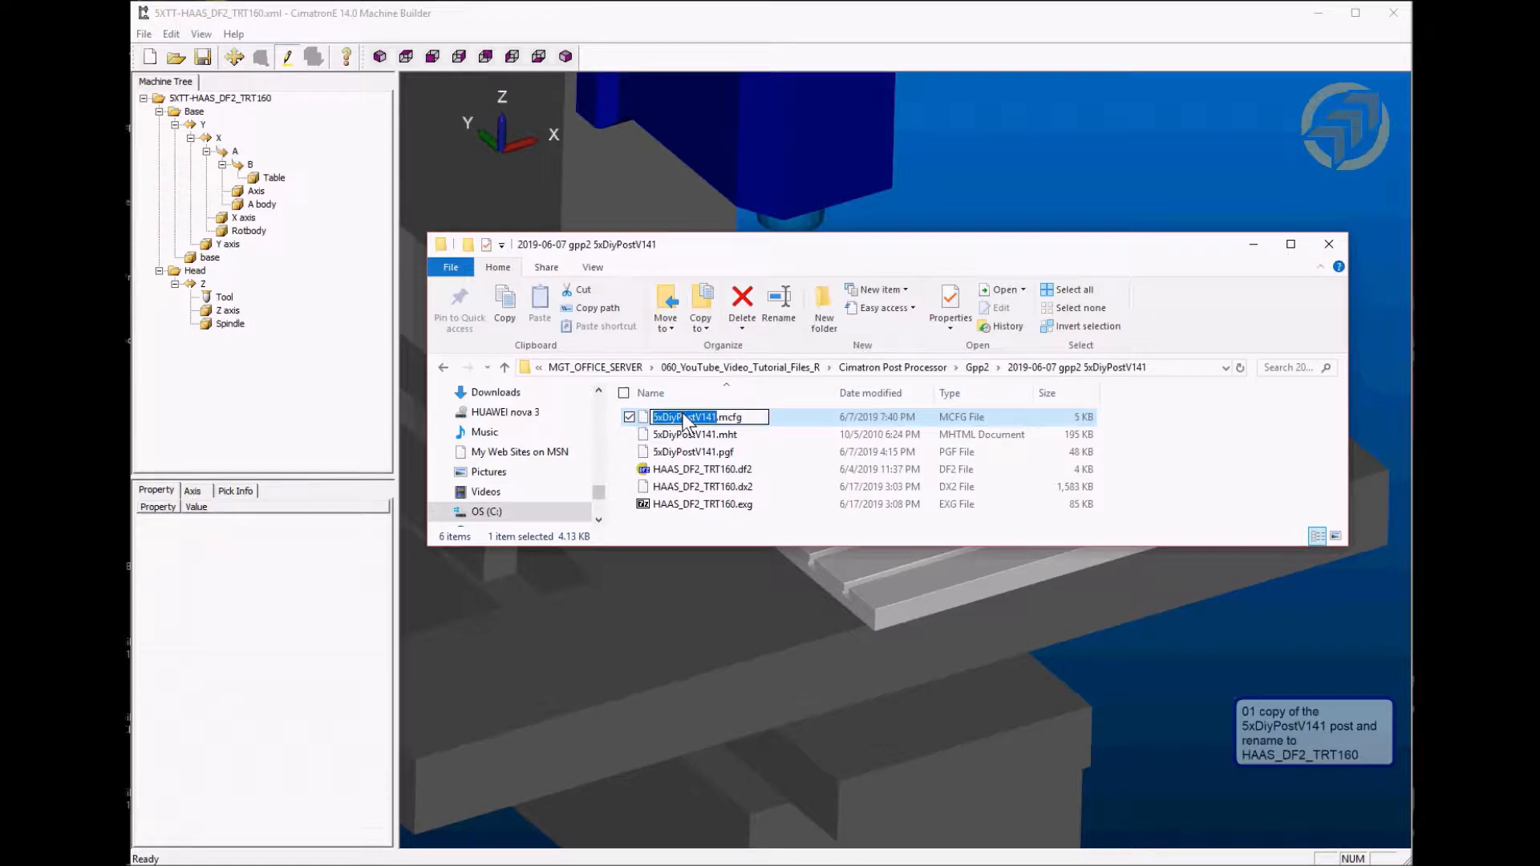
text(HAAS_DF2_TRT160)
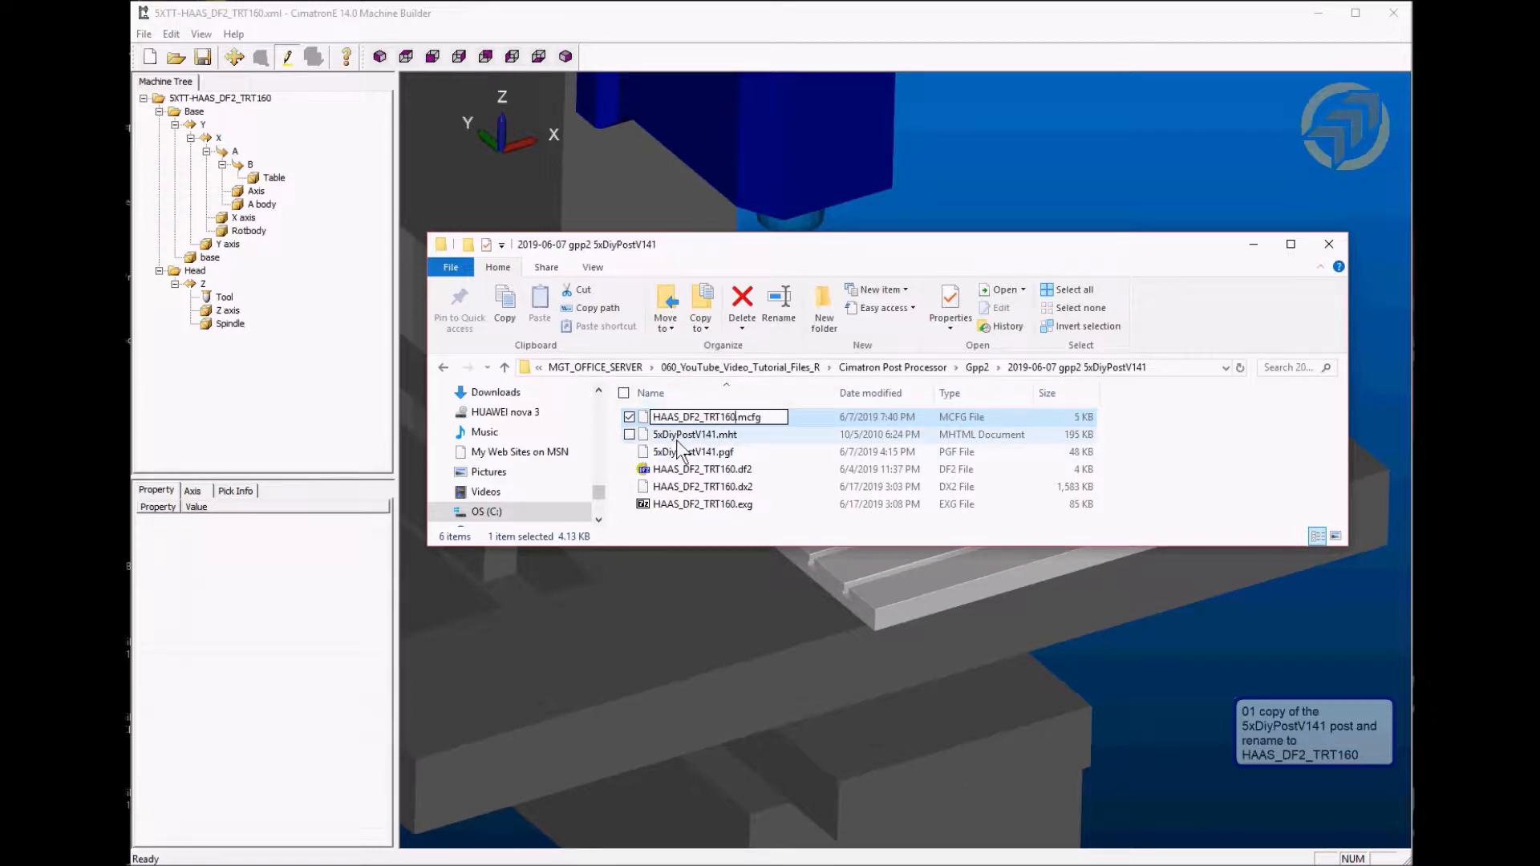
Rename 5xDiyPostV141.mht and 5xDiyPostV141.pgf to HAAS_DF2_TRT160, keeping their extensions
click(677, 437)
click(688, 417)
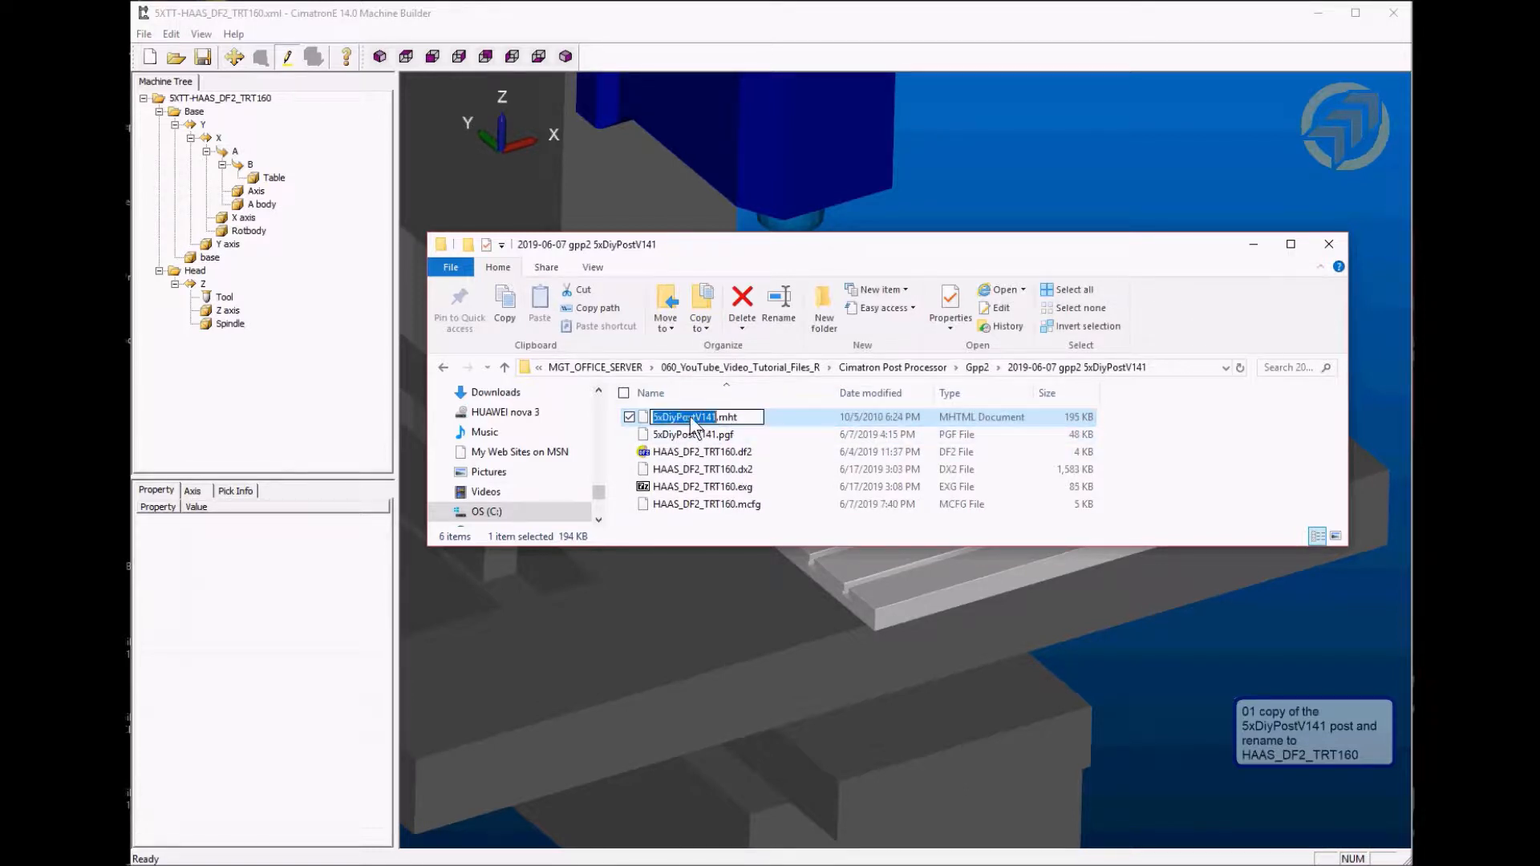
text(HAAS_DF2_TRT160)
click(695, 434)
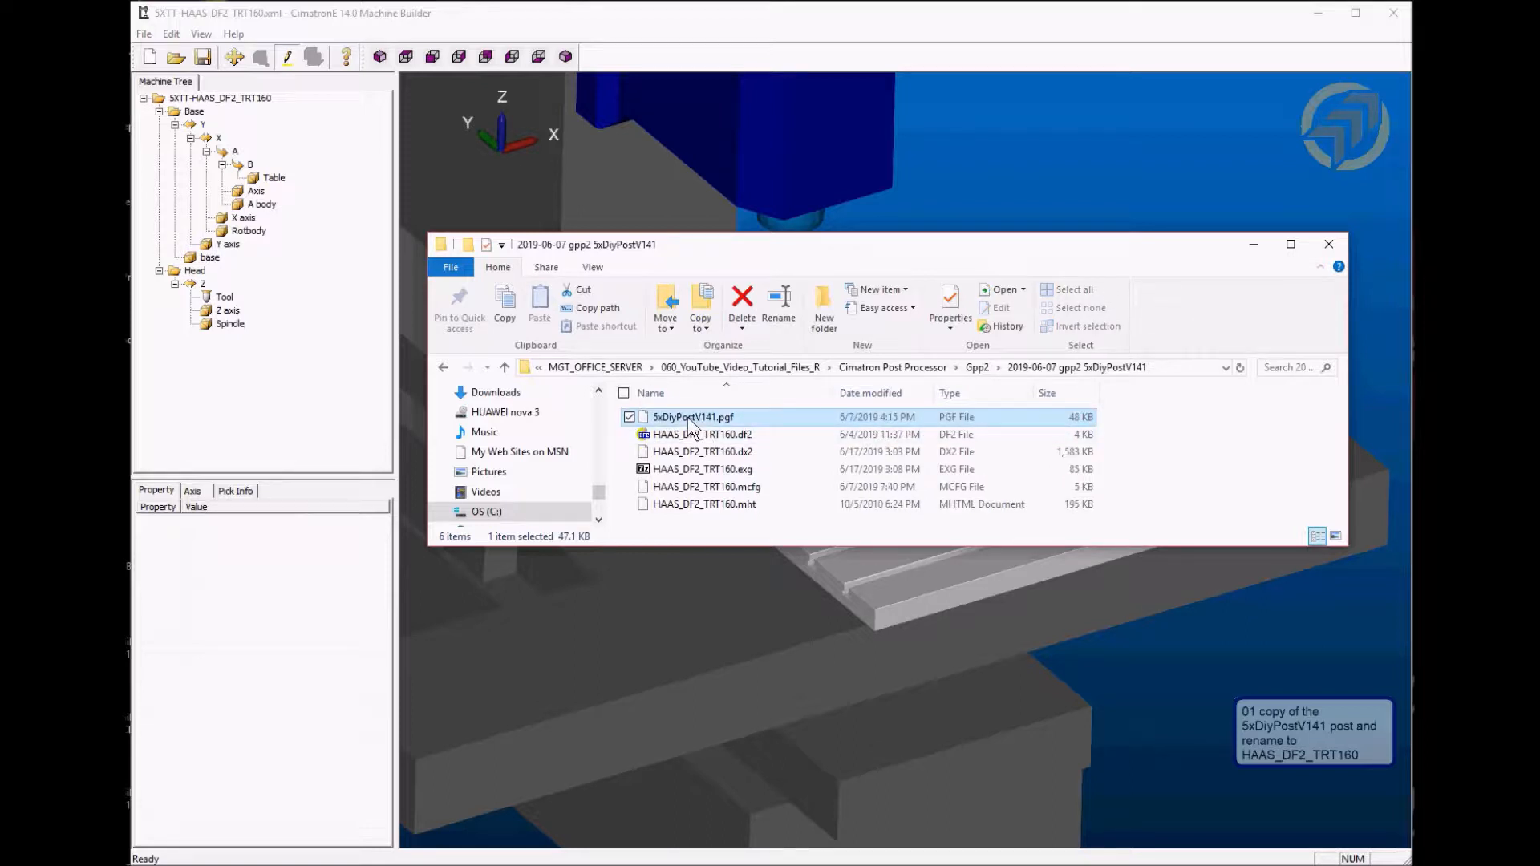
click(687, 417)
text(HAAS_DF2_TRT160)
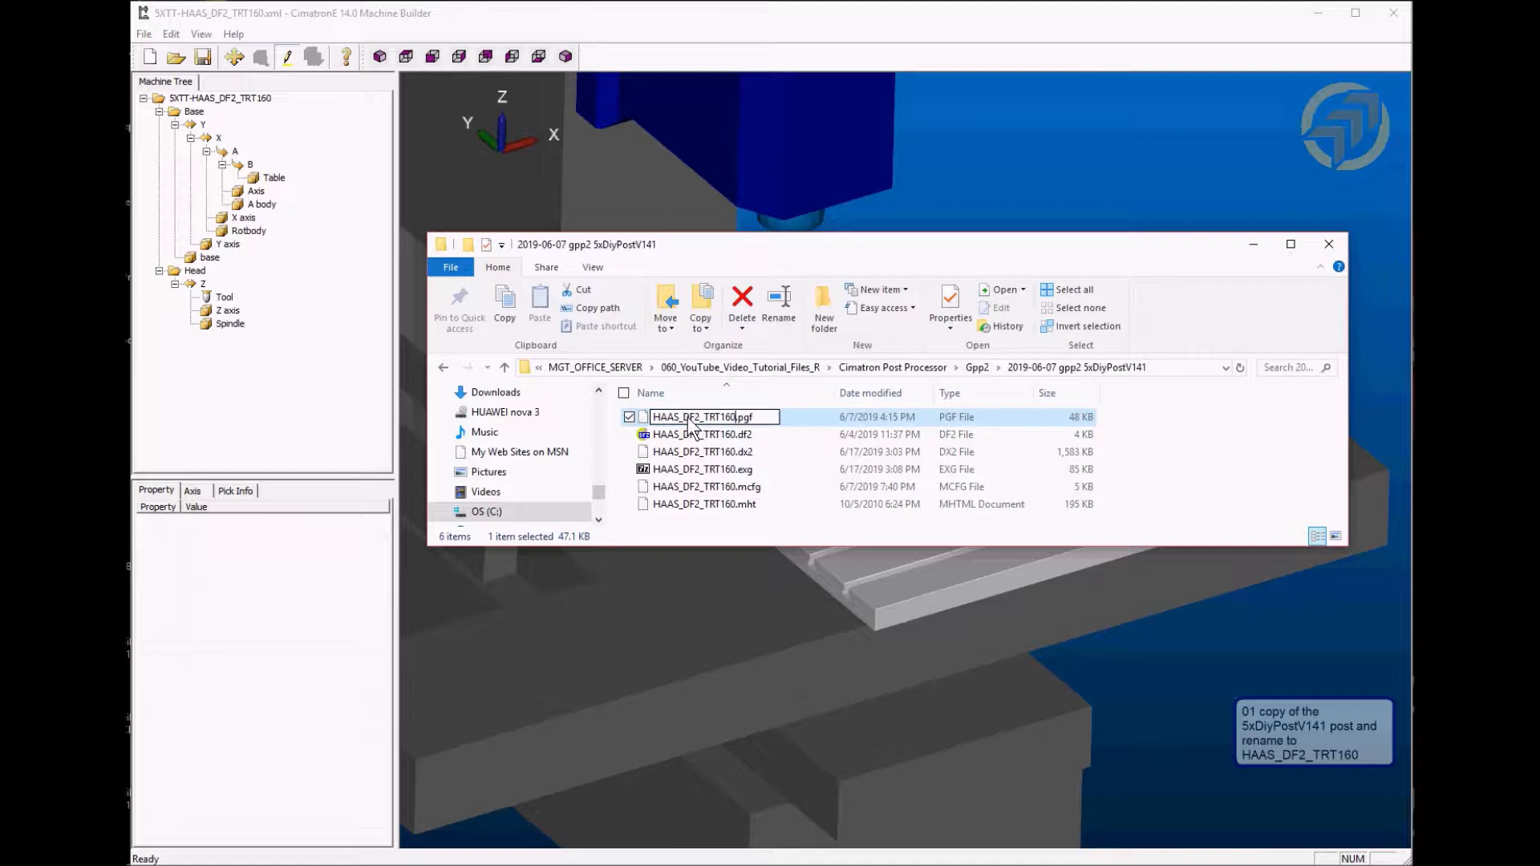
key(Return)
click(699, 433)
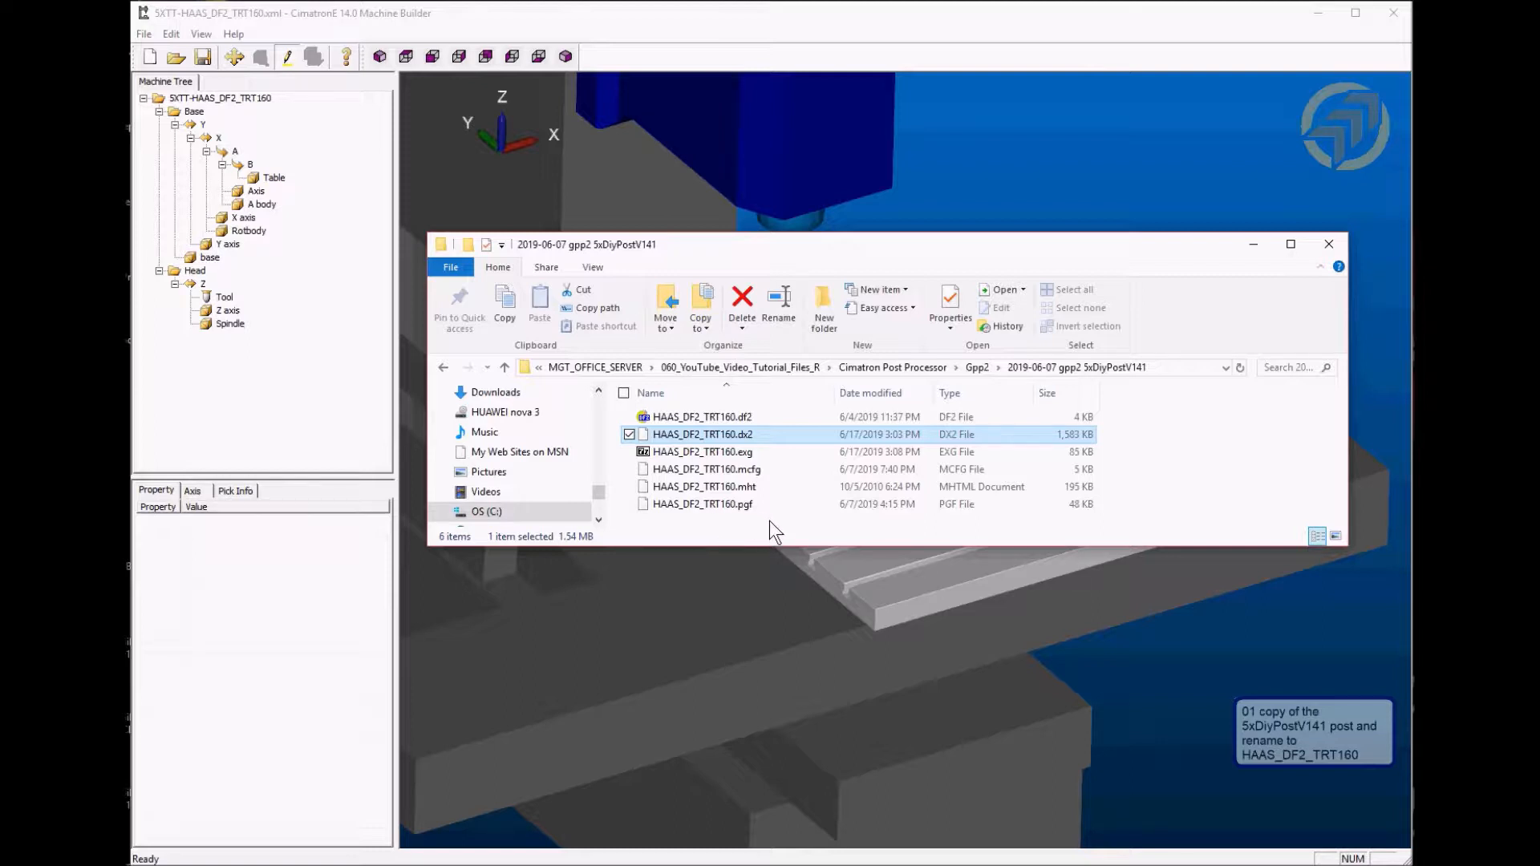
Copy all six HAAS_DF2_TRT160 files into Cimatron's 14.0\Data\It\var\post2 folder and minimize the source folder window
drag(842, 252, 814, 92)
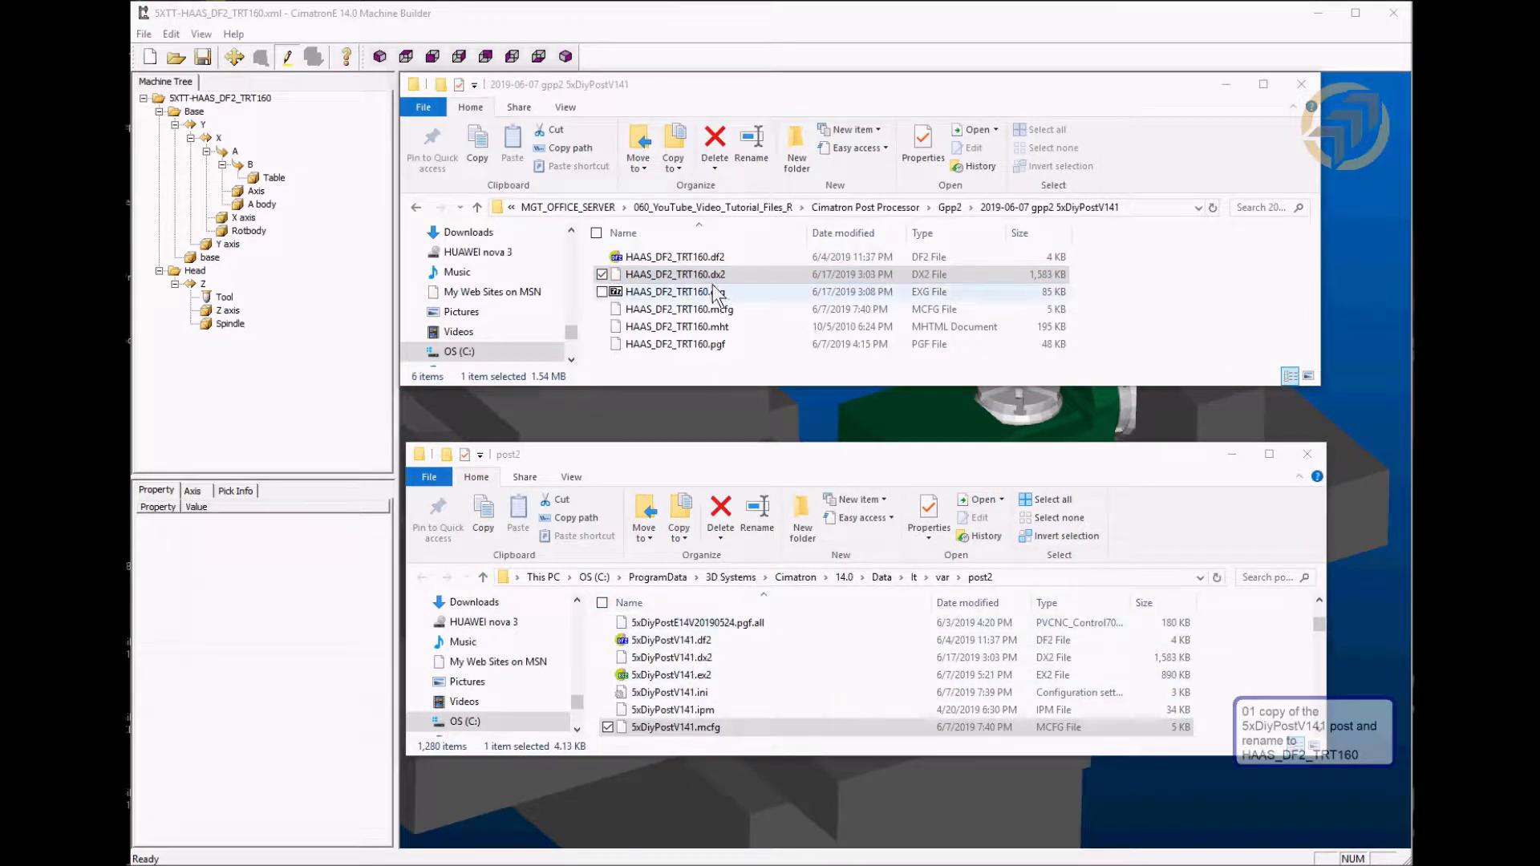
click(691, 256)
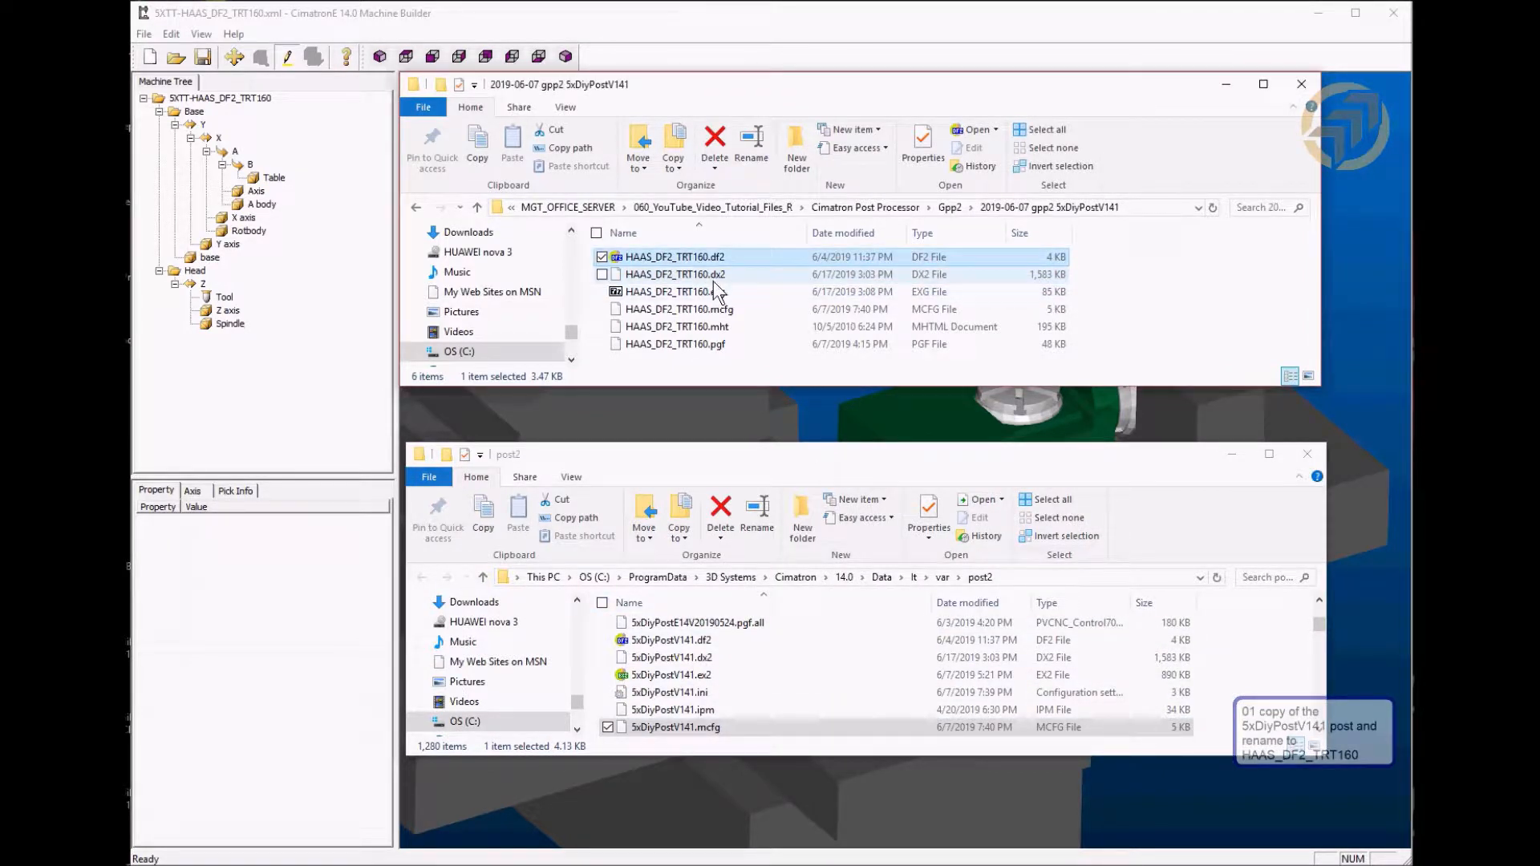
shift+click(710, 345)
drag(704, 289, 904, 683)
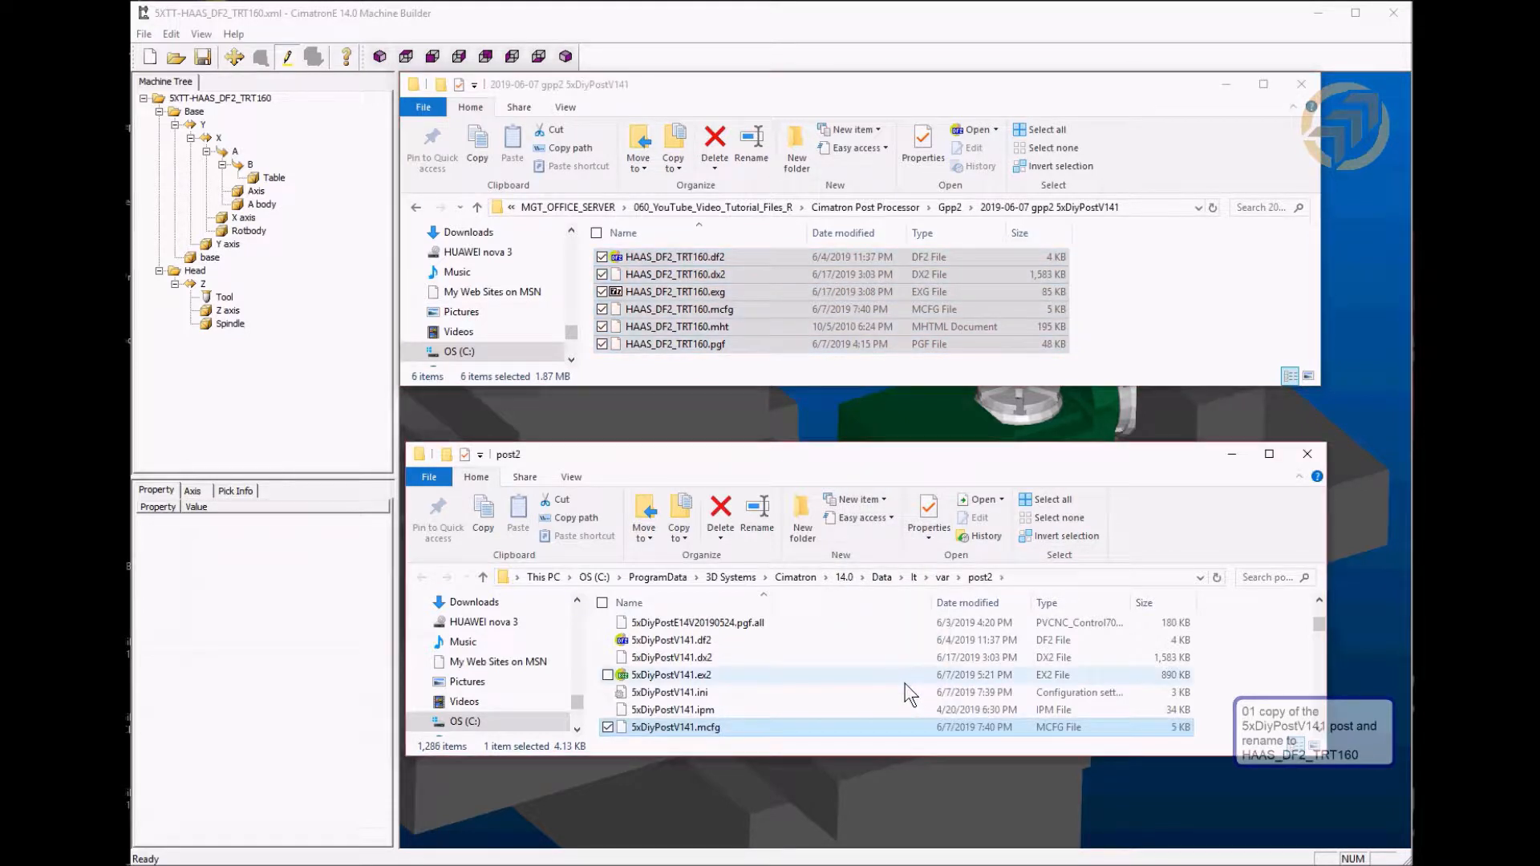
scroll(873, 614, down, 2)
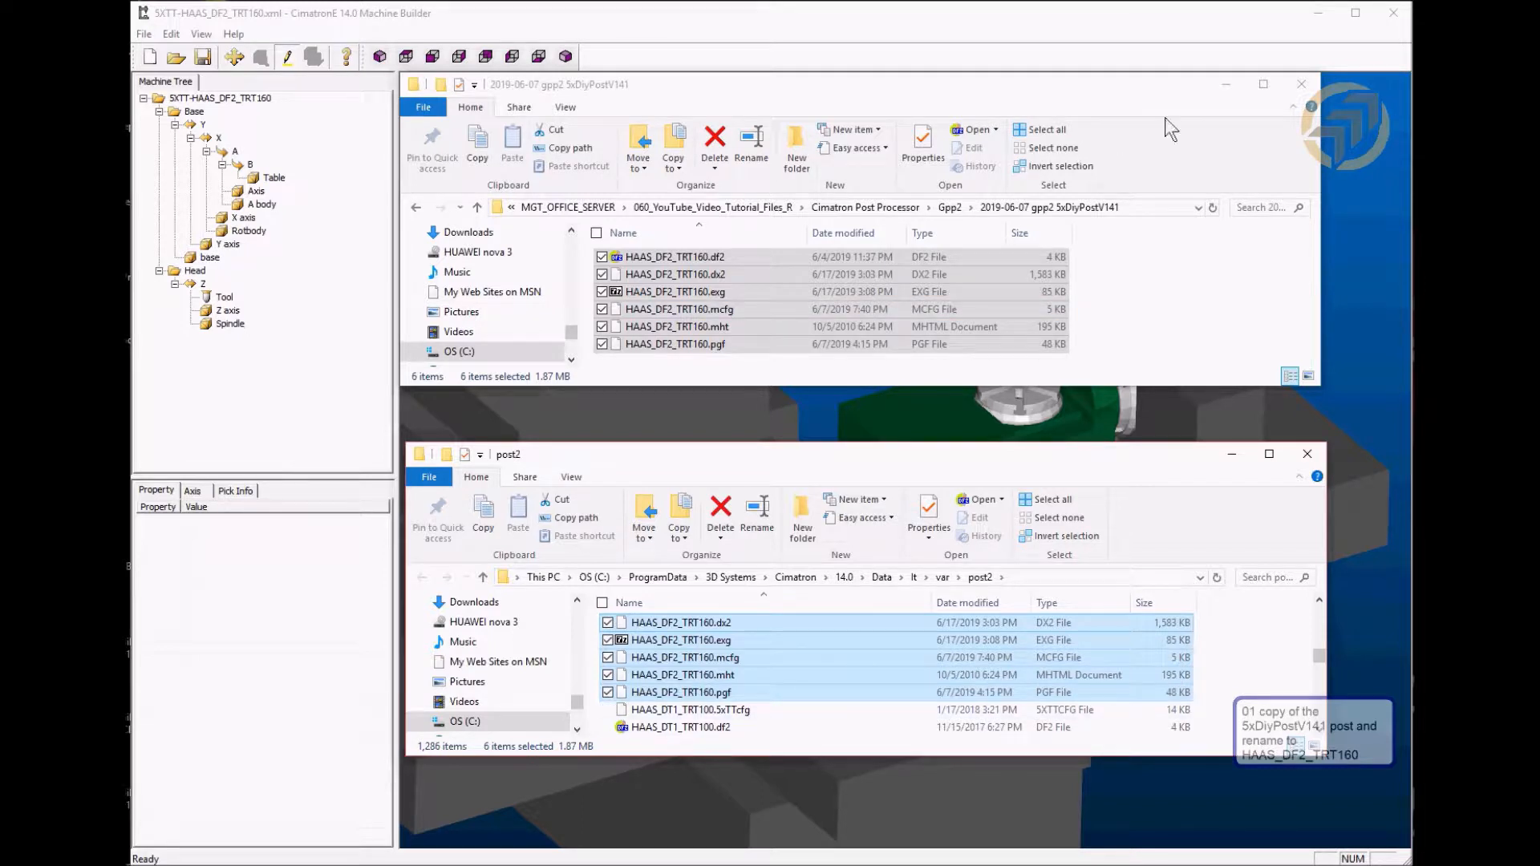
click(1224, 86)
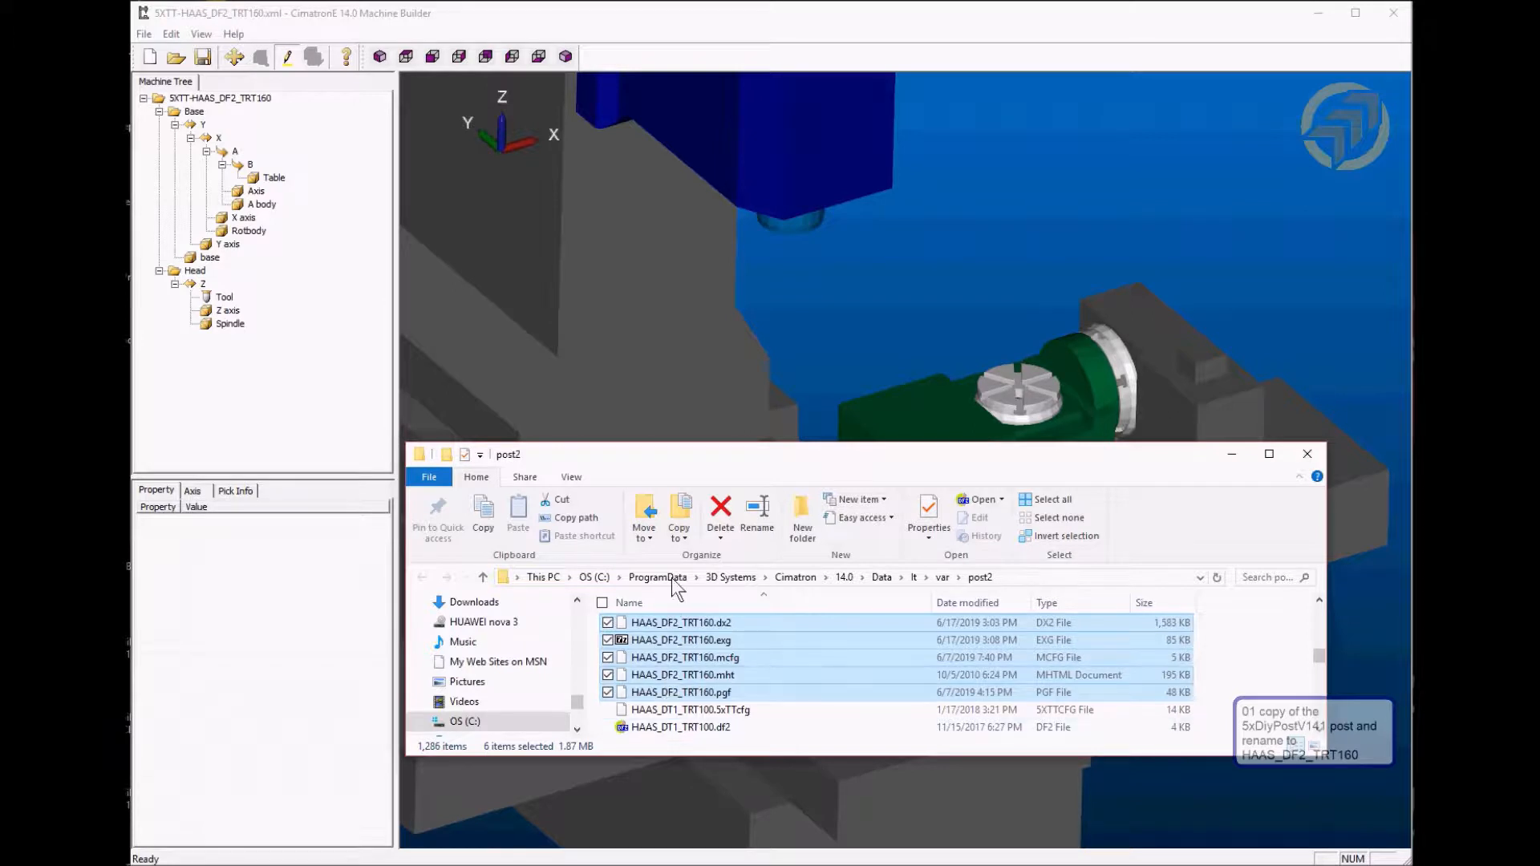
Select the HAAS_DF2_TRT160.mcfg file in the post2 folder
drag(815, 465, 768, 478)
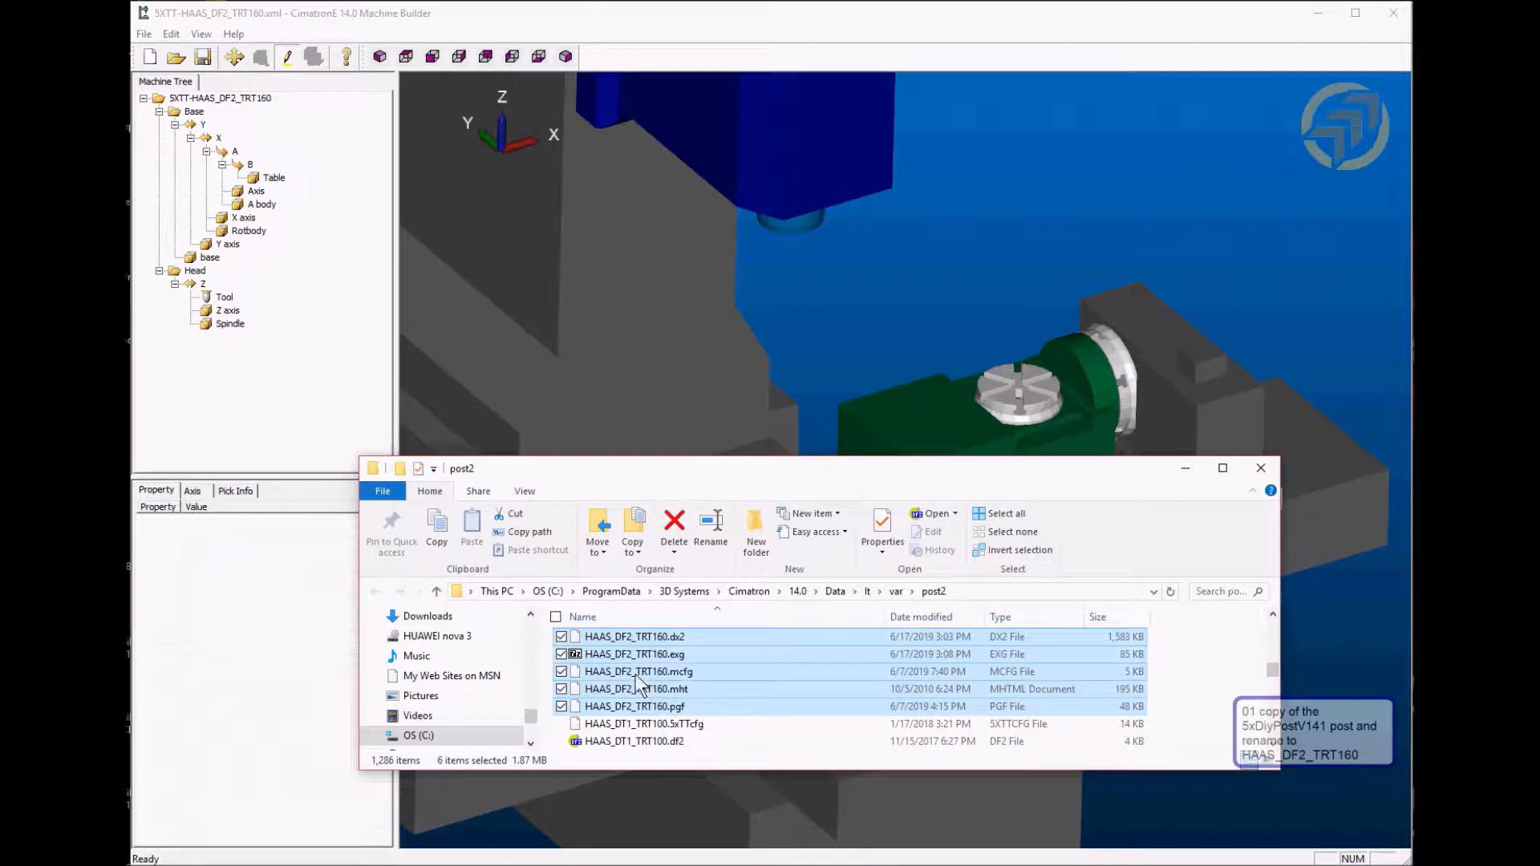
click(672, 674)
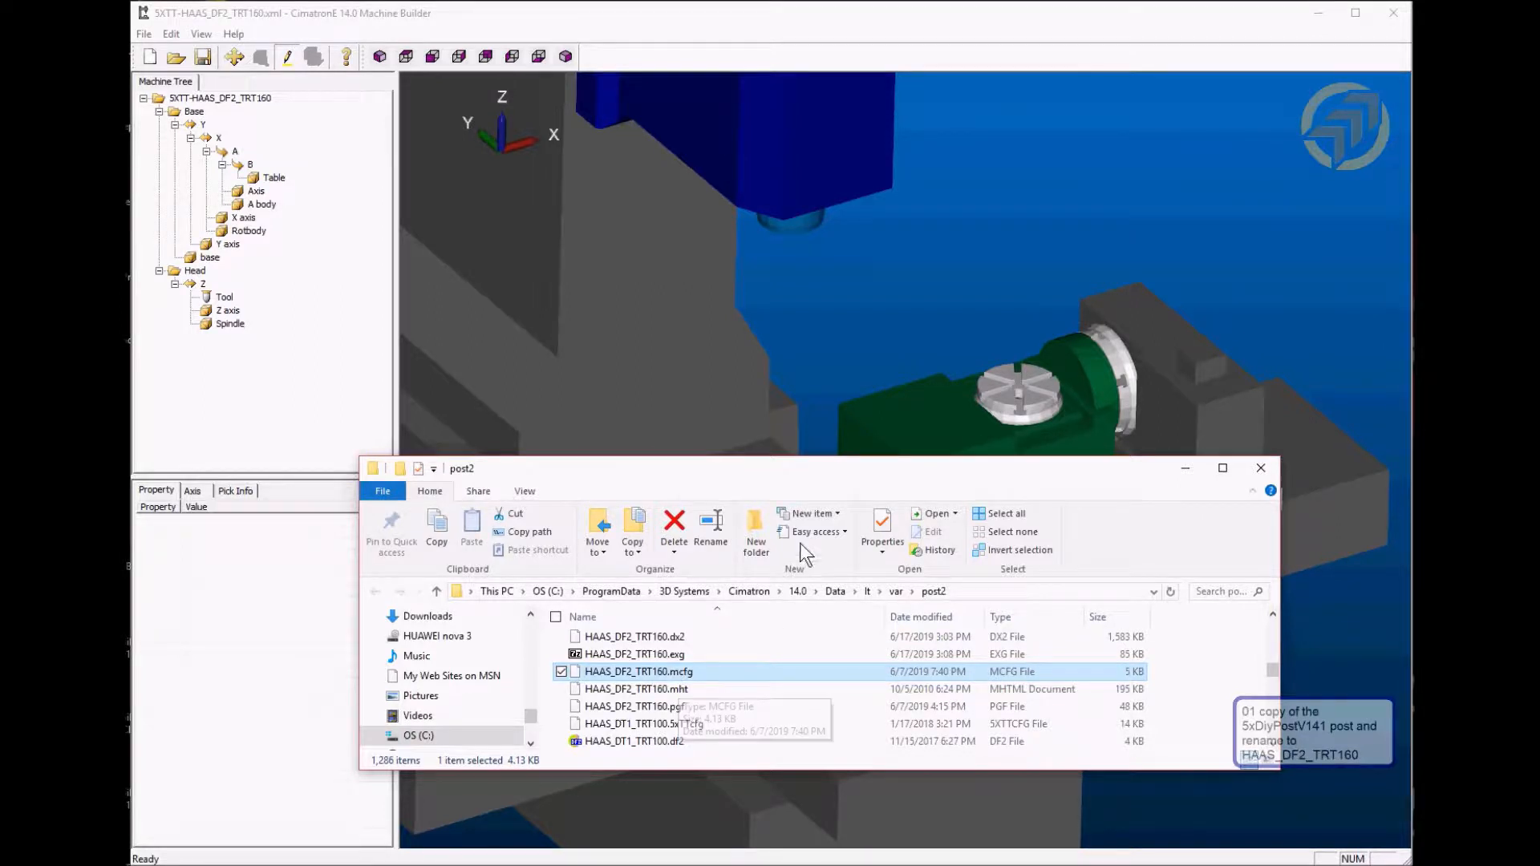
drag(827, 472, 762, 335)
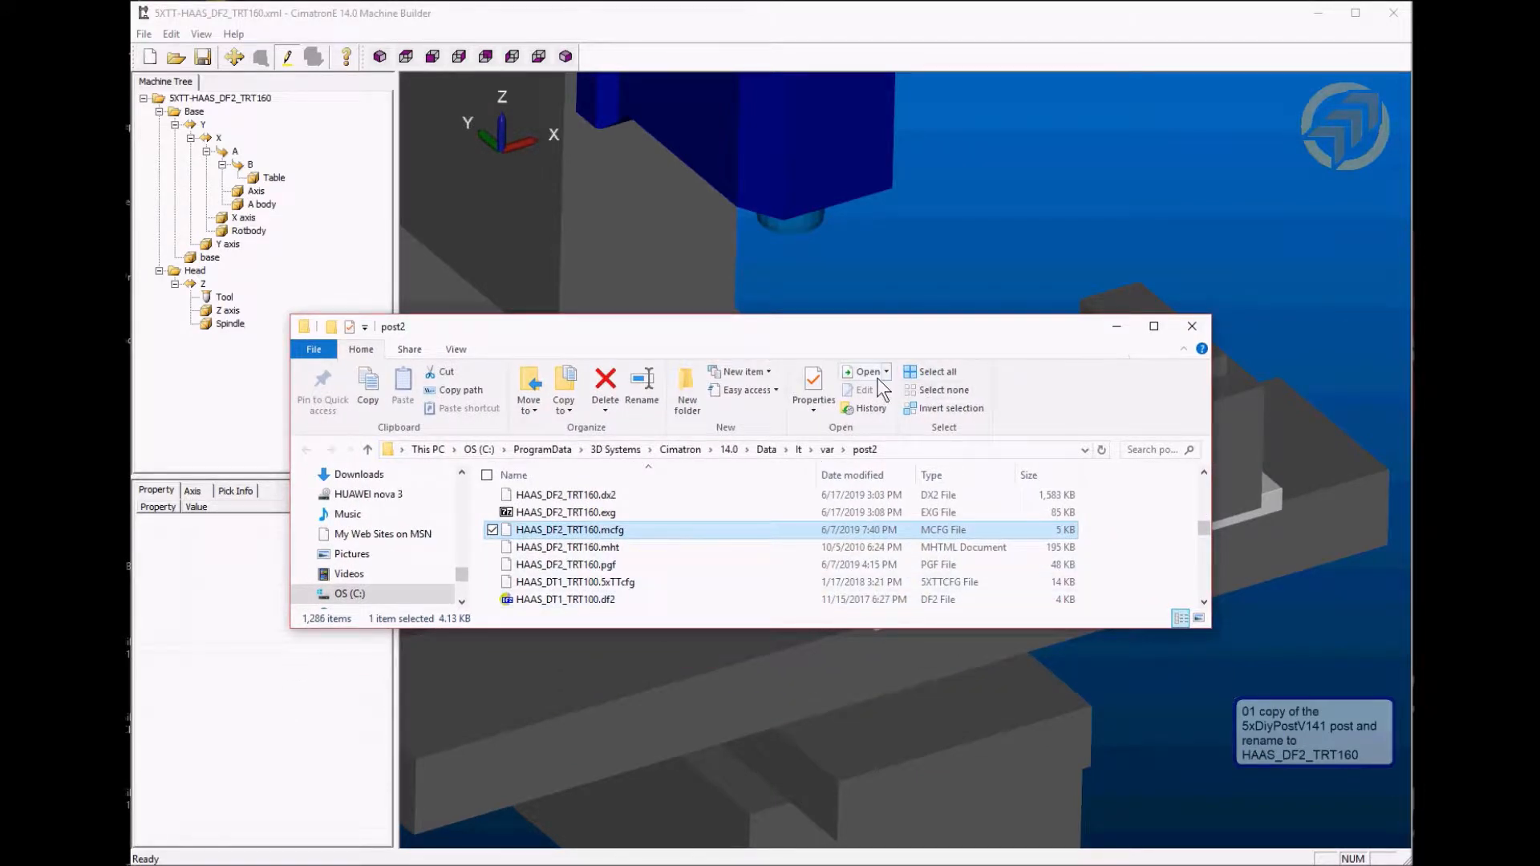
Back in Machine Builder, set the 5XTT-HAAS_DF2_TRT160 machine's post processor to HAAS_DF2_TRT160 and save the machine
click(663, 210)
click(229, 99)
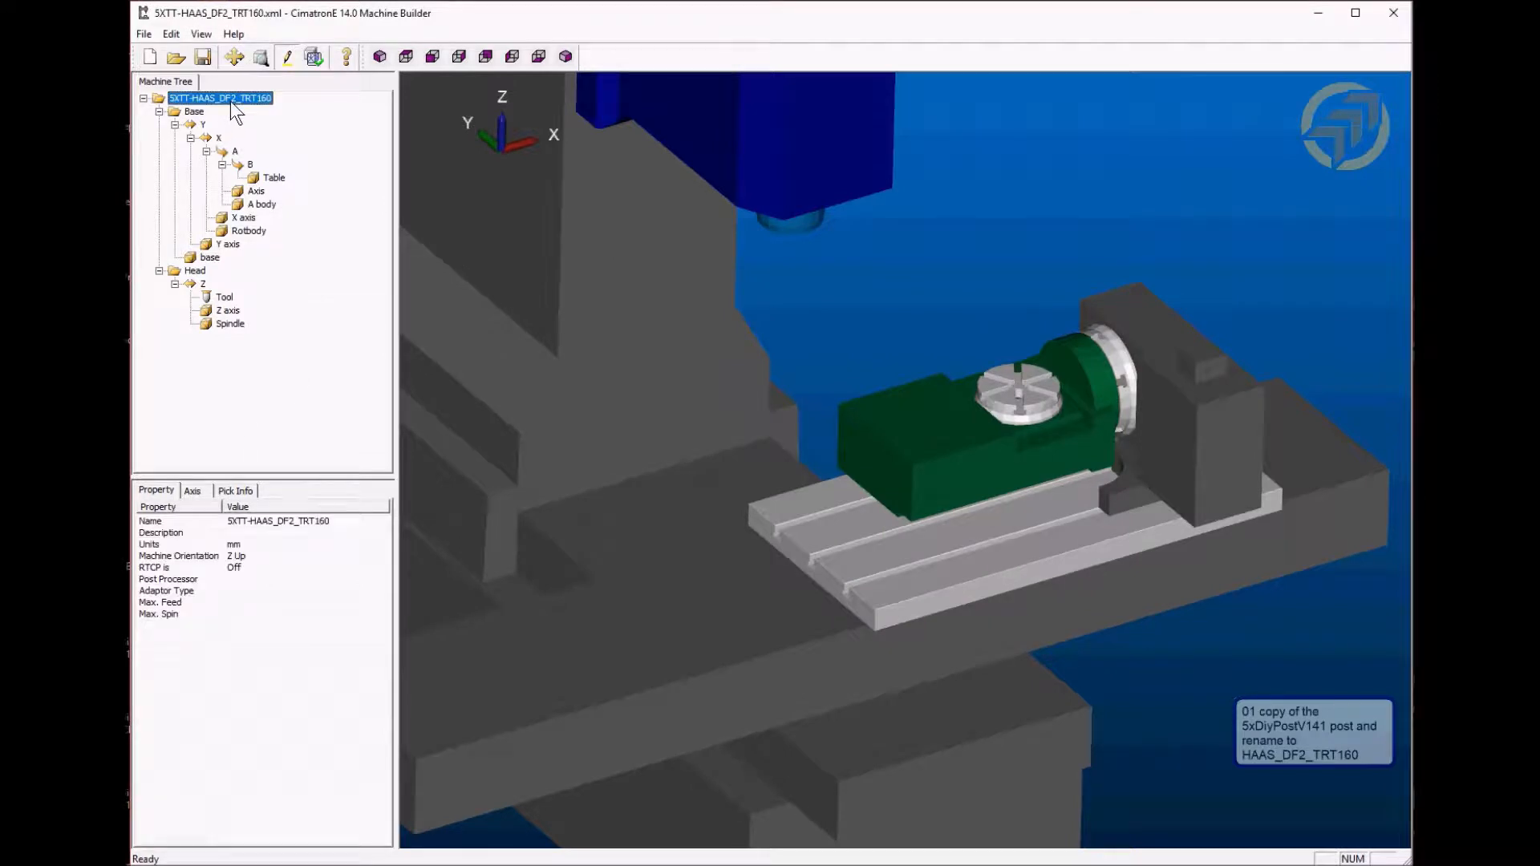
click(190, 578)
click(276, 574)
drag(385, 617, 382, 677)
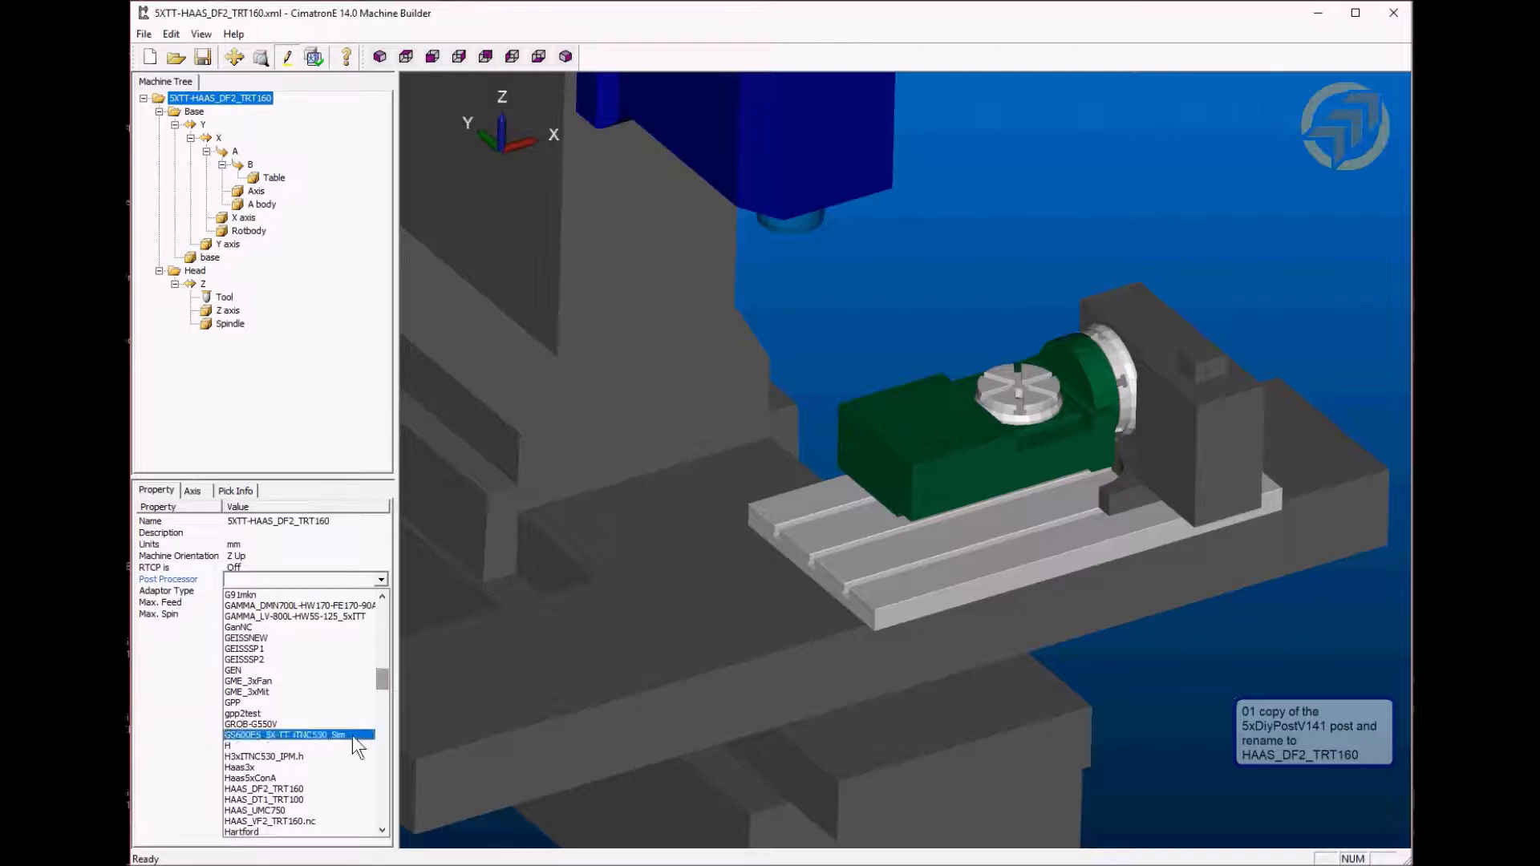
click(318, 790)
click(303, 657)
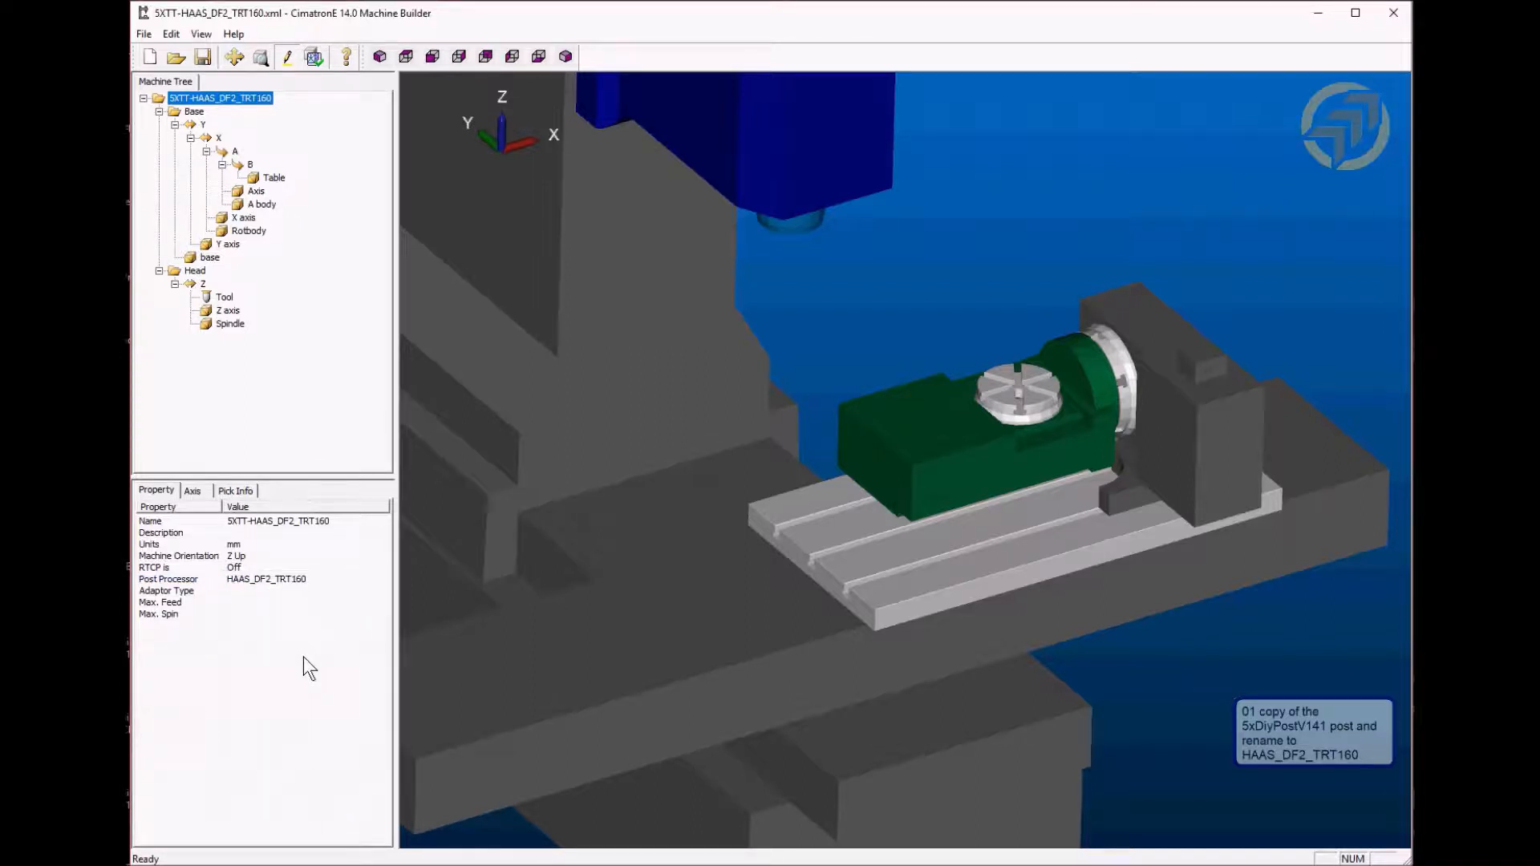
click(208, 58)
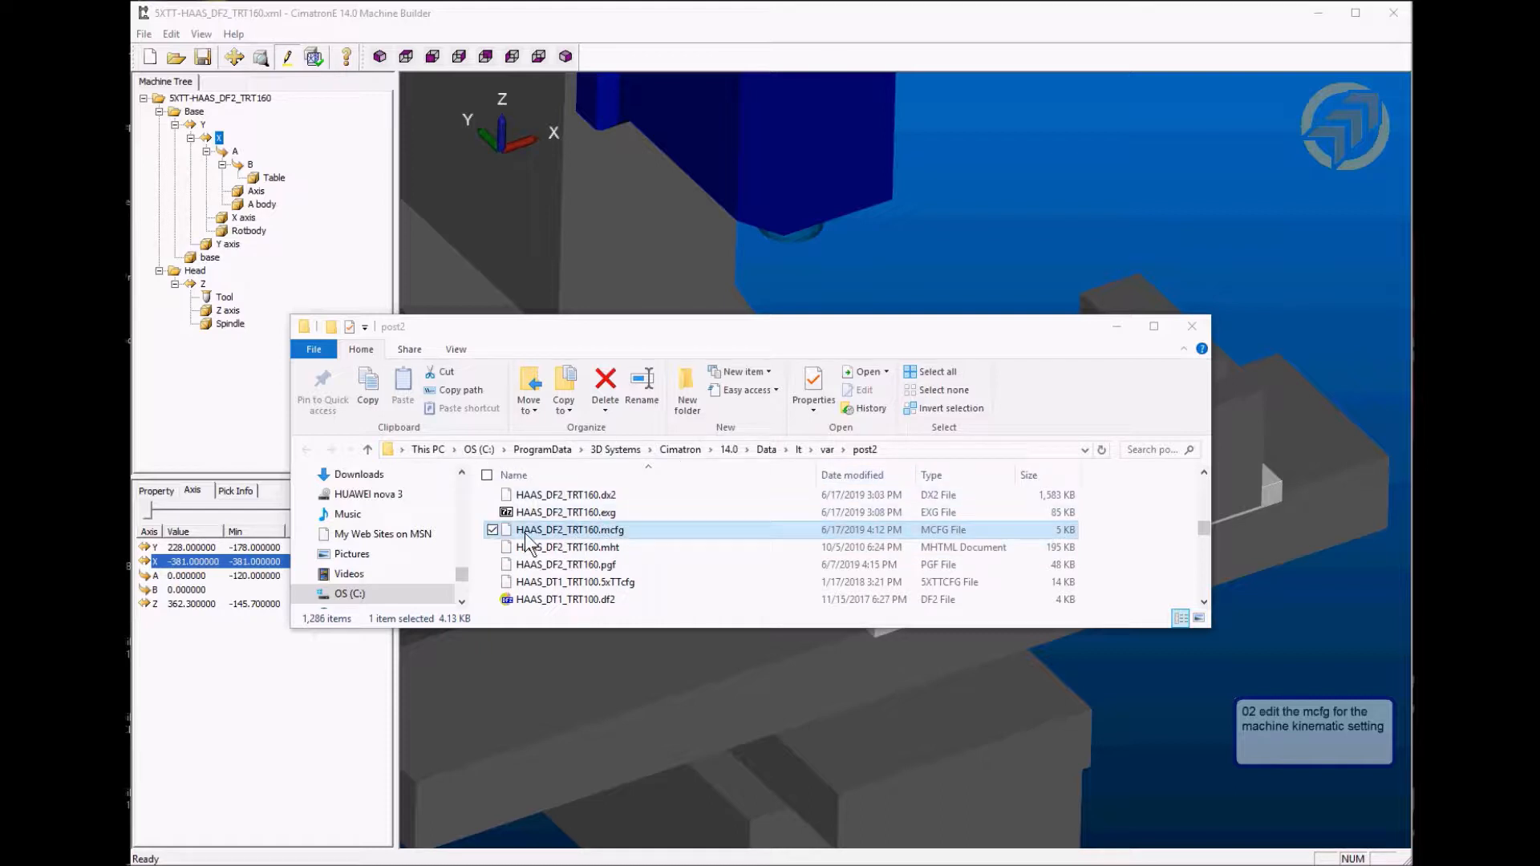
Open HAAS_DF2_TRT160.mcfg from the post2 folder in Notepad, look through its kinematic and limit settings, and close it
right_click(615, 543)
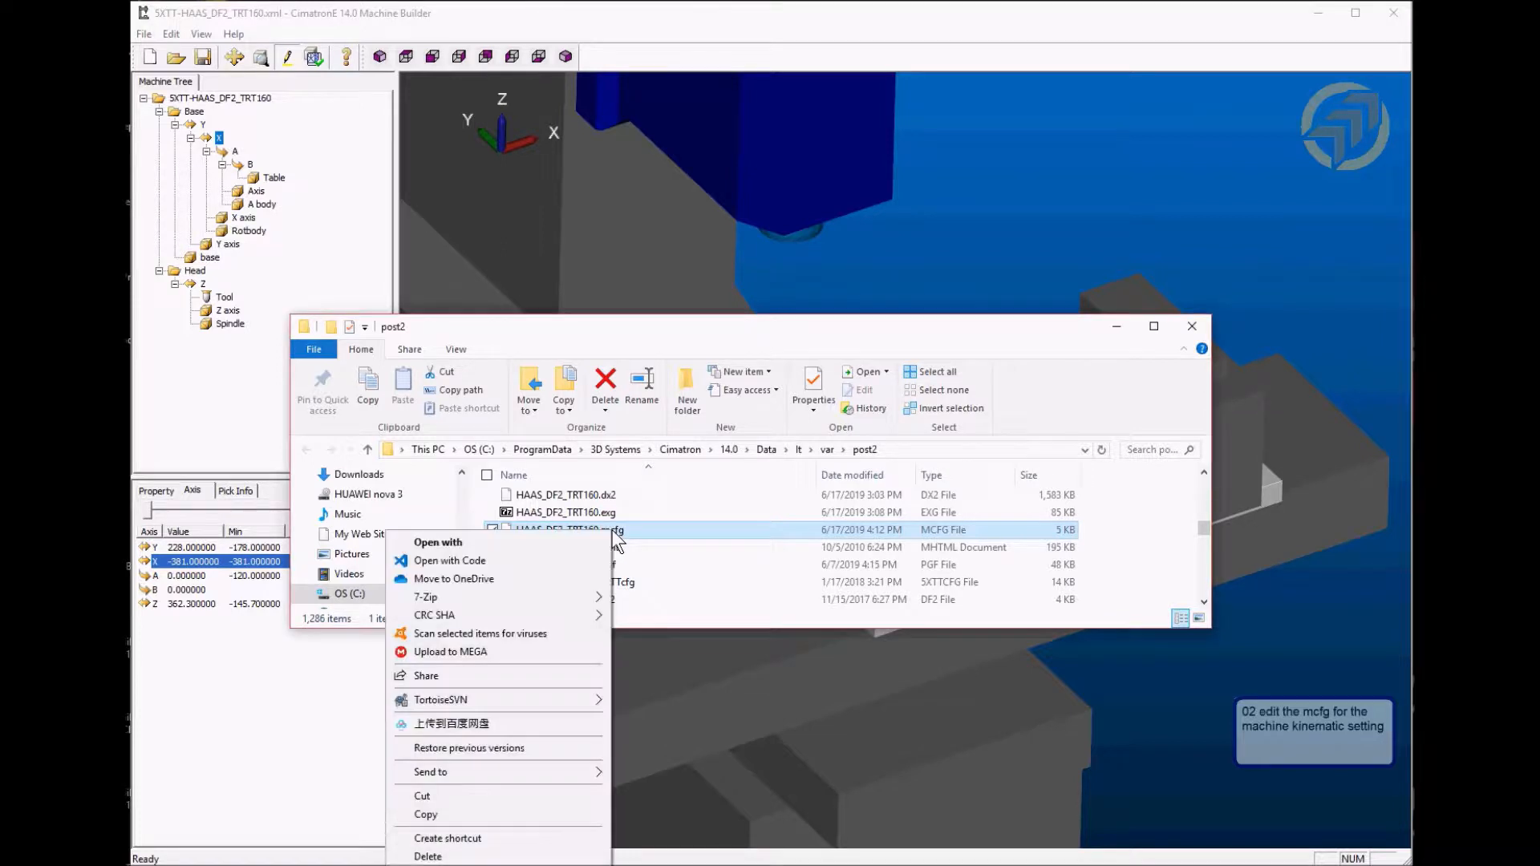
click(551, 542)
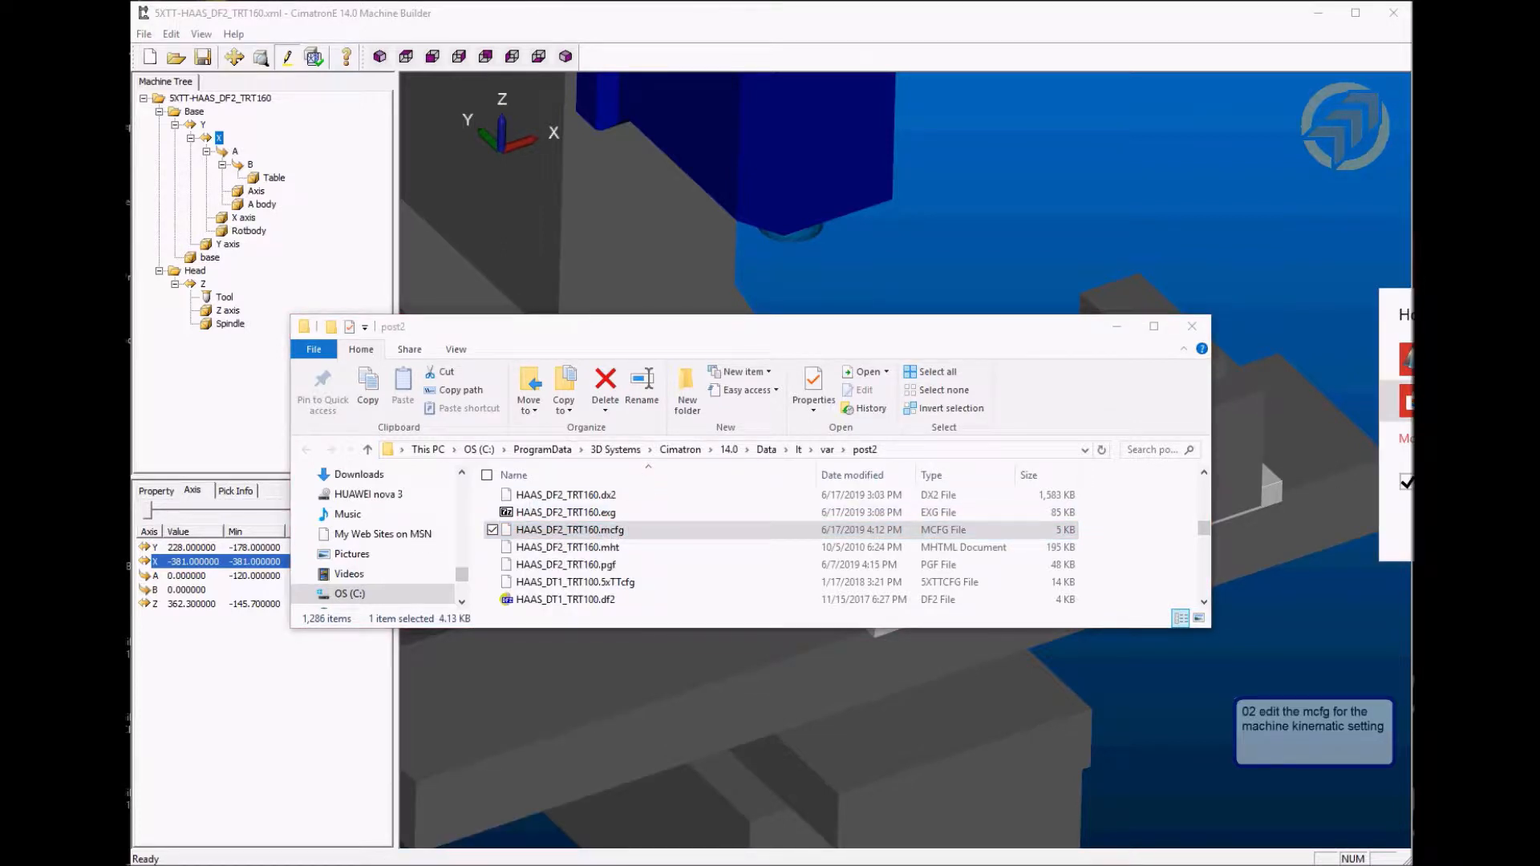
key(Return)
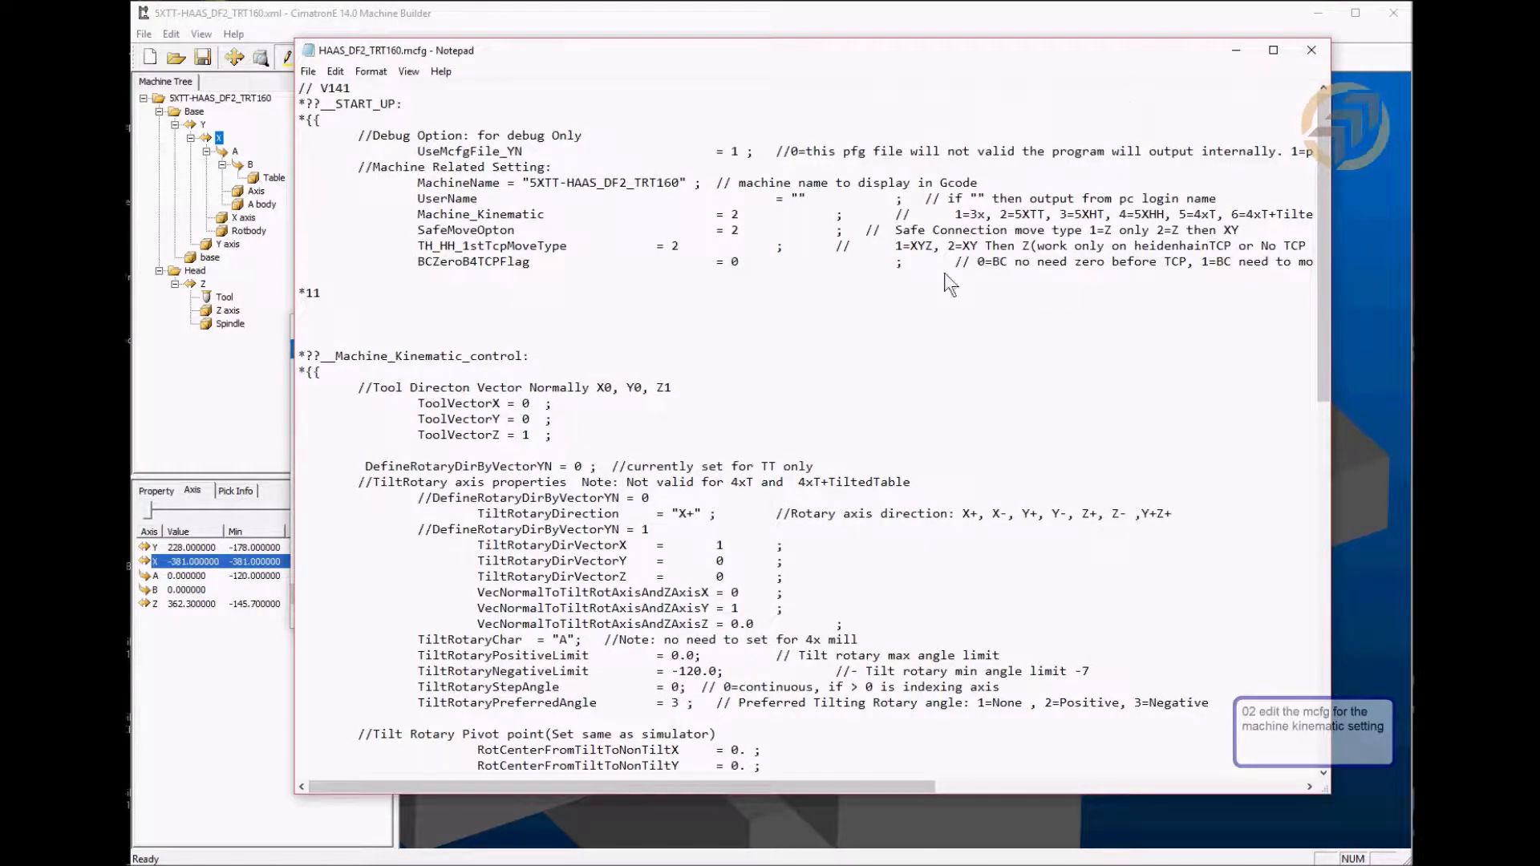
scroll(893, 364, down, 15)
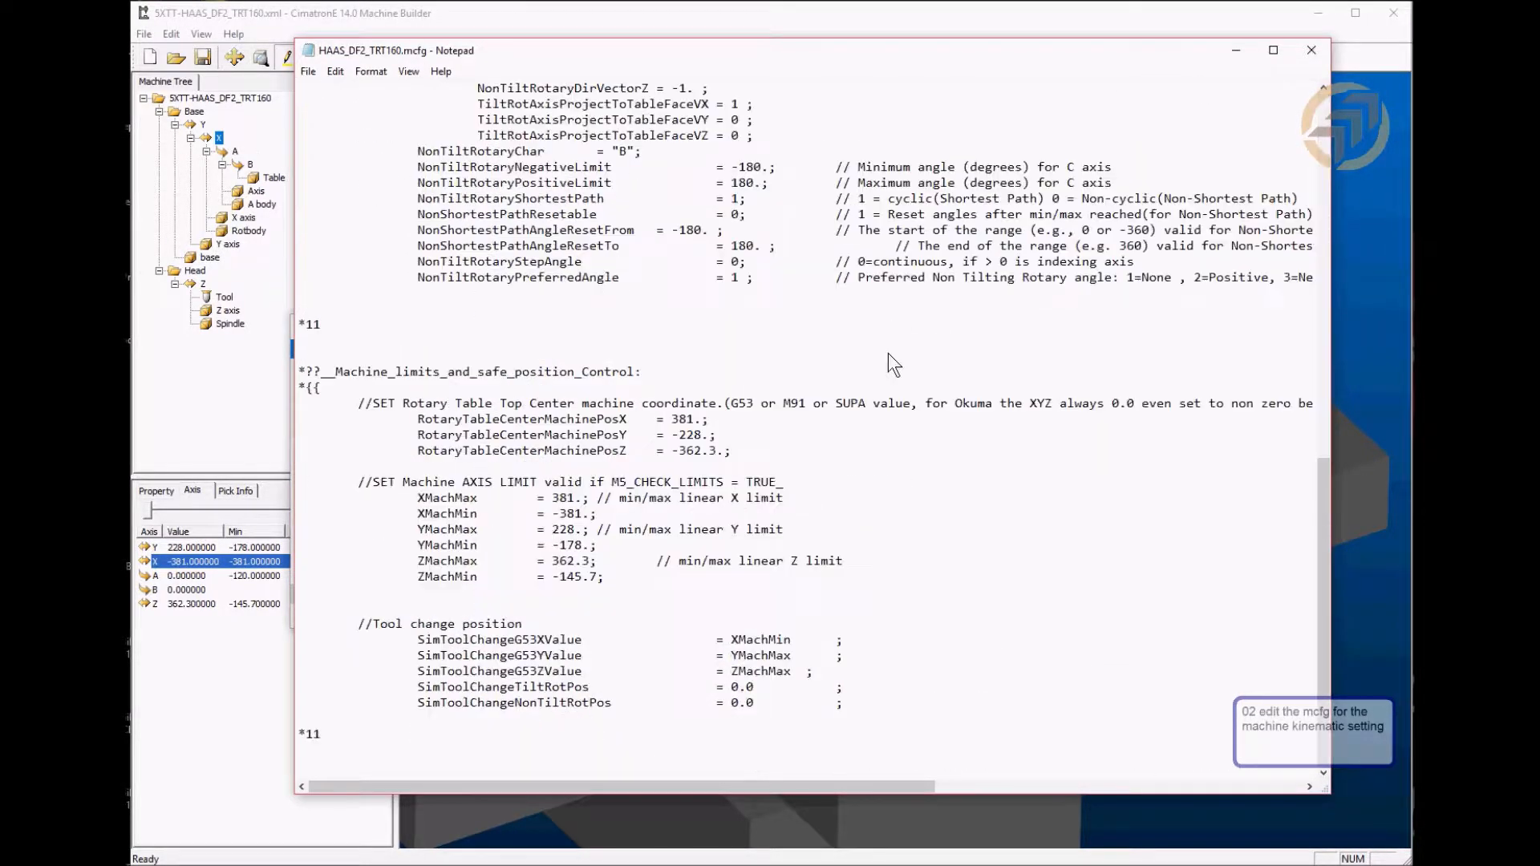
click(1306, 51)
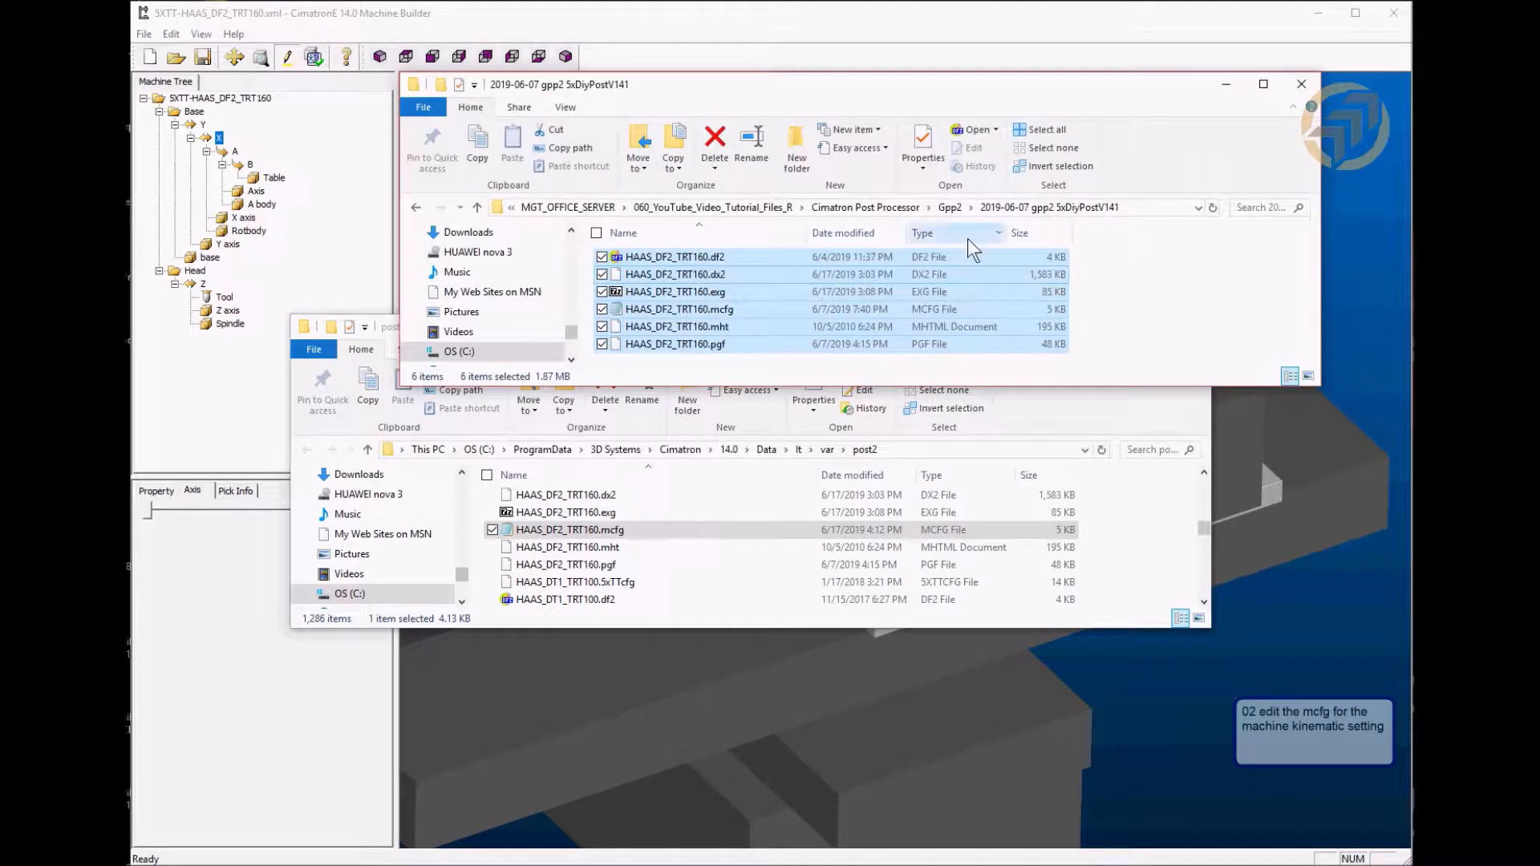
Locate NotePad++ V7.7.zip in the Cimatron Post Processor folder and minimize that folder window
click(879, 209)
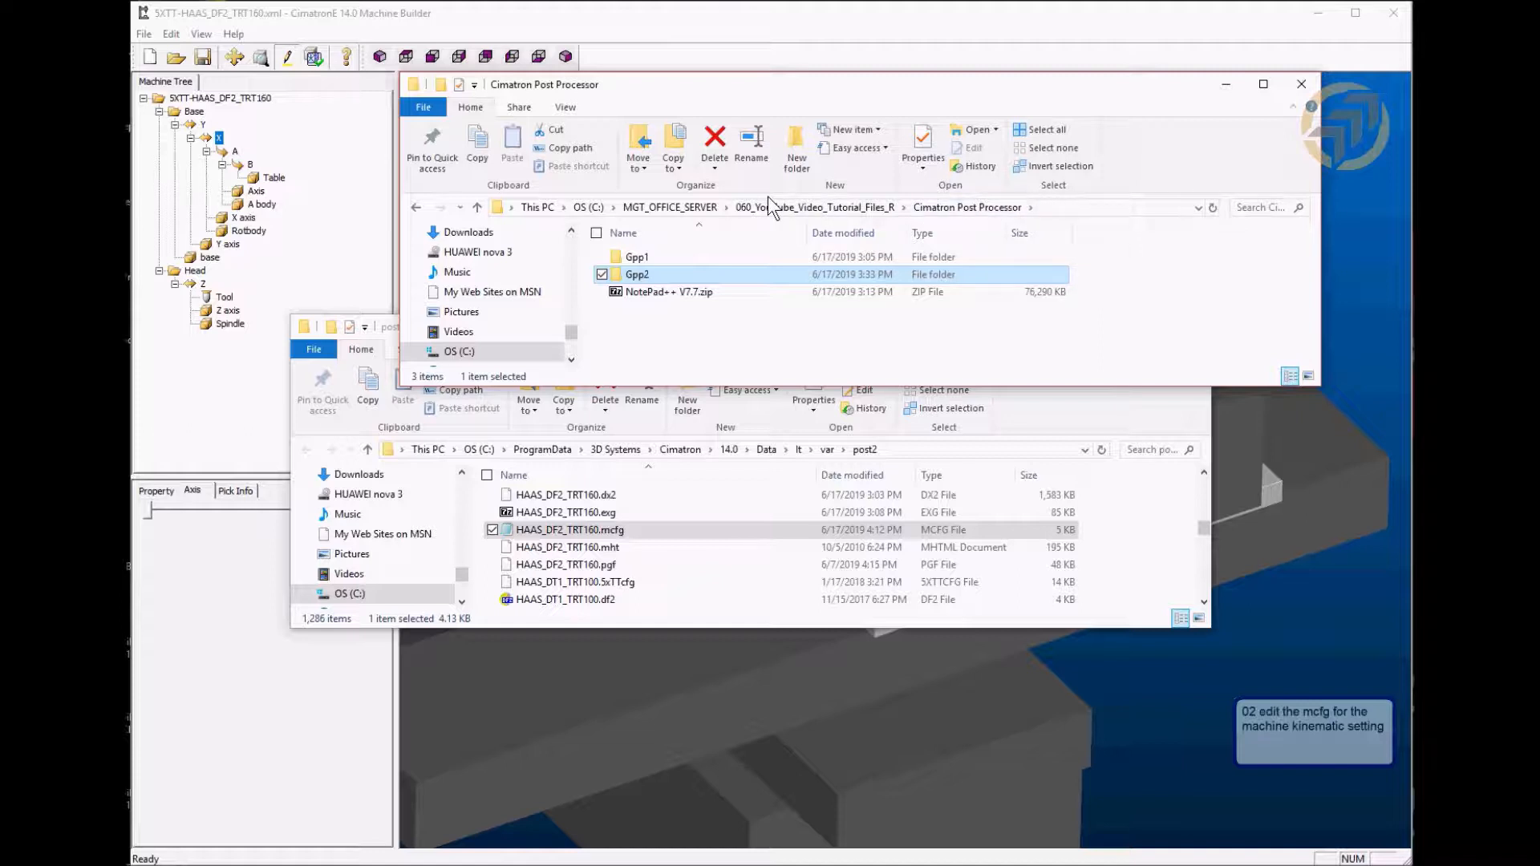
click(698, 293)
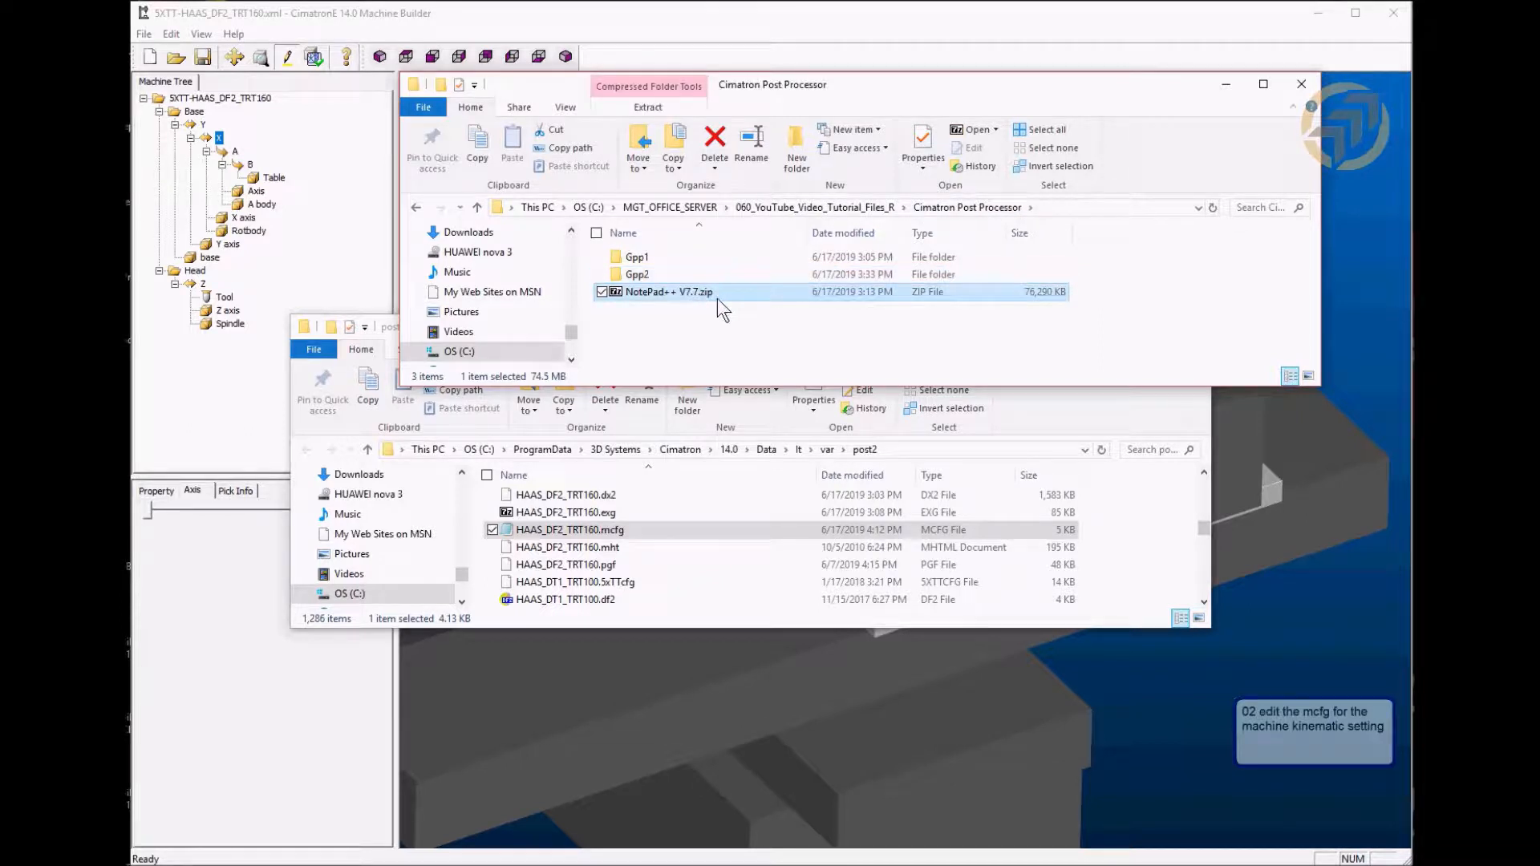
click(1225, 85)
Open HAAS_DF2_TRT160.mcfg from the post2 folder in Notepad++ and set its syntax language to Gpp2 pgf
drag(1411, 241, 684, 19)
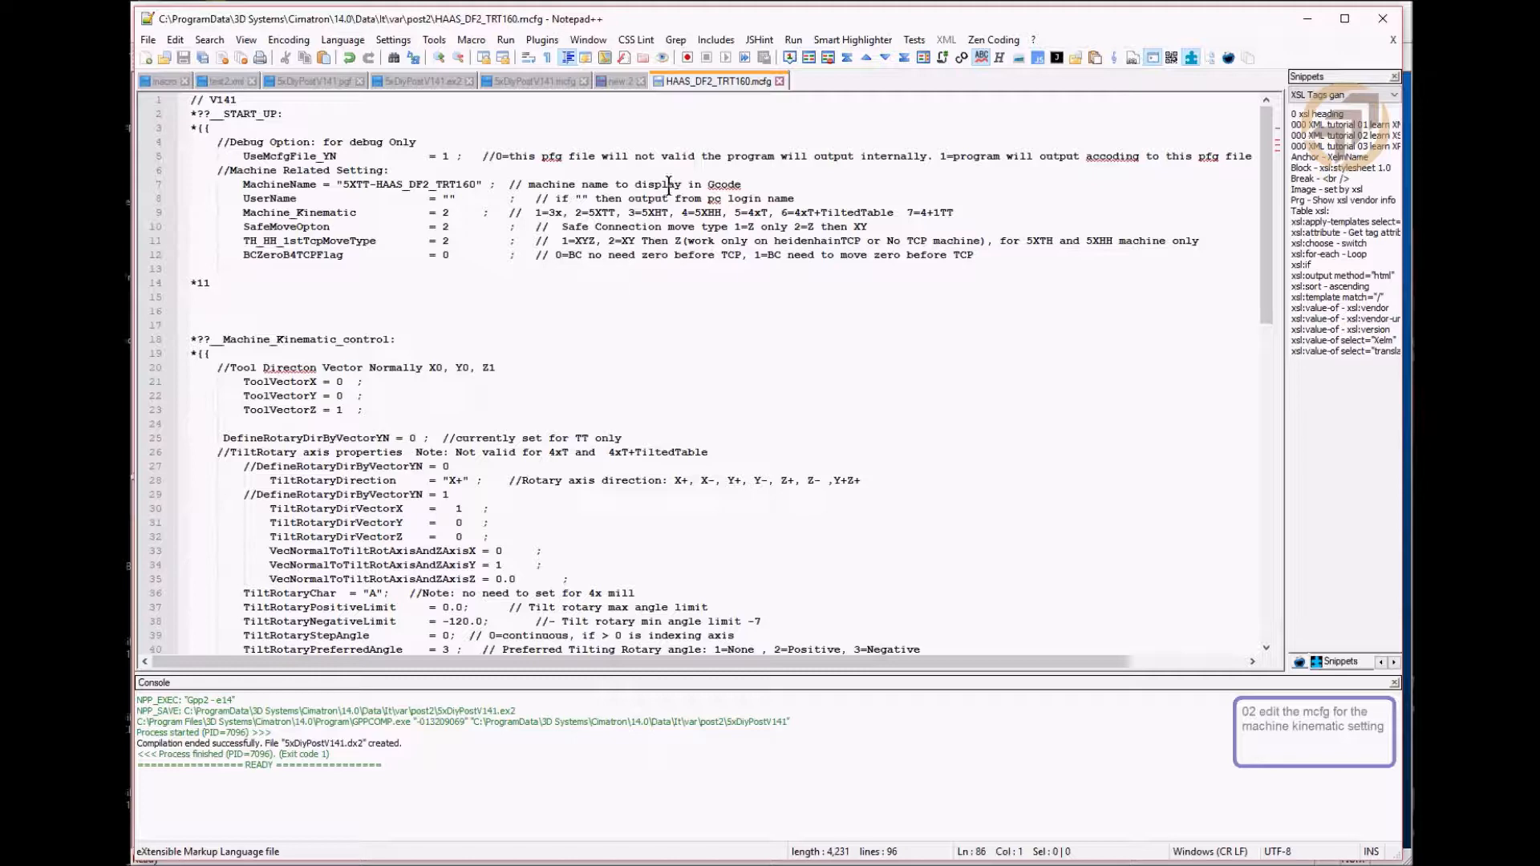
scroll(696, 405, down, 15)
scroll(705, 412, up, 15)
click(433, 128)
click(350, 38)
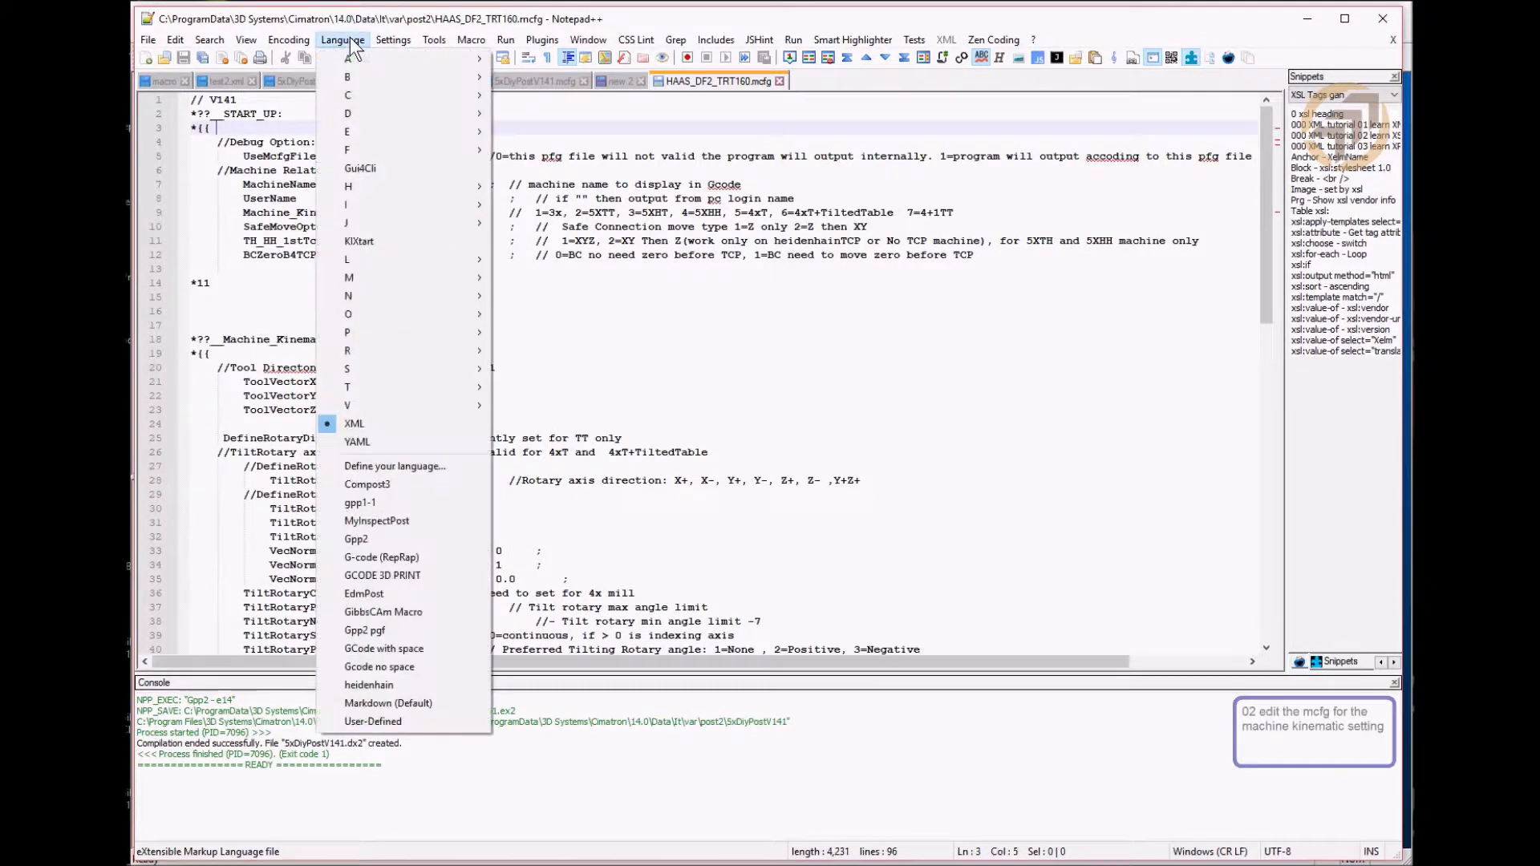
click(393, 630)
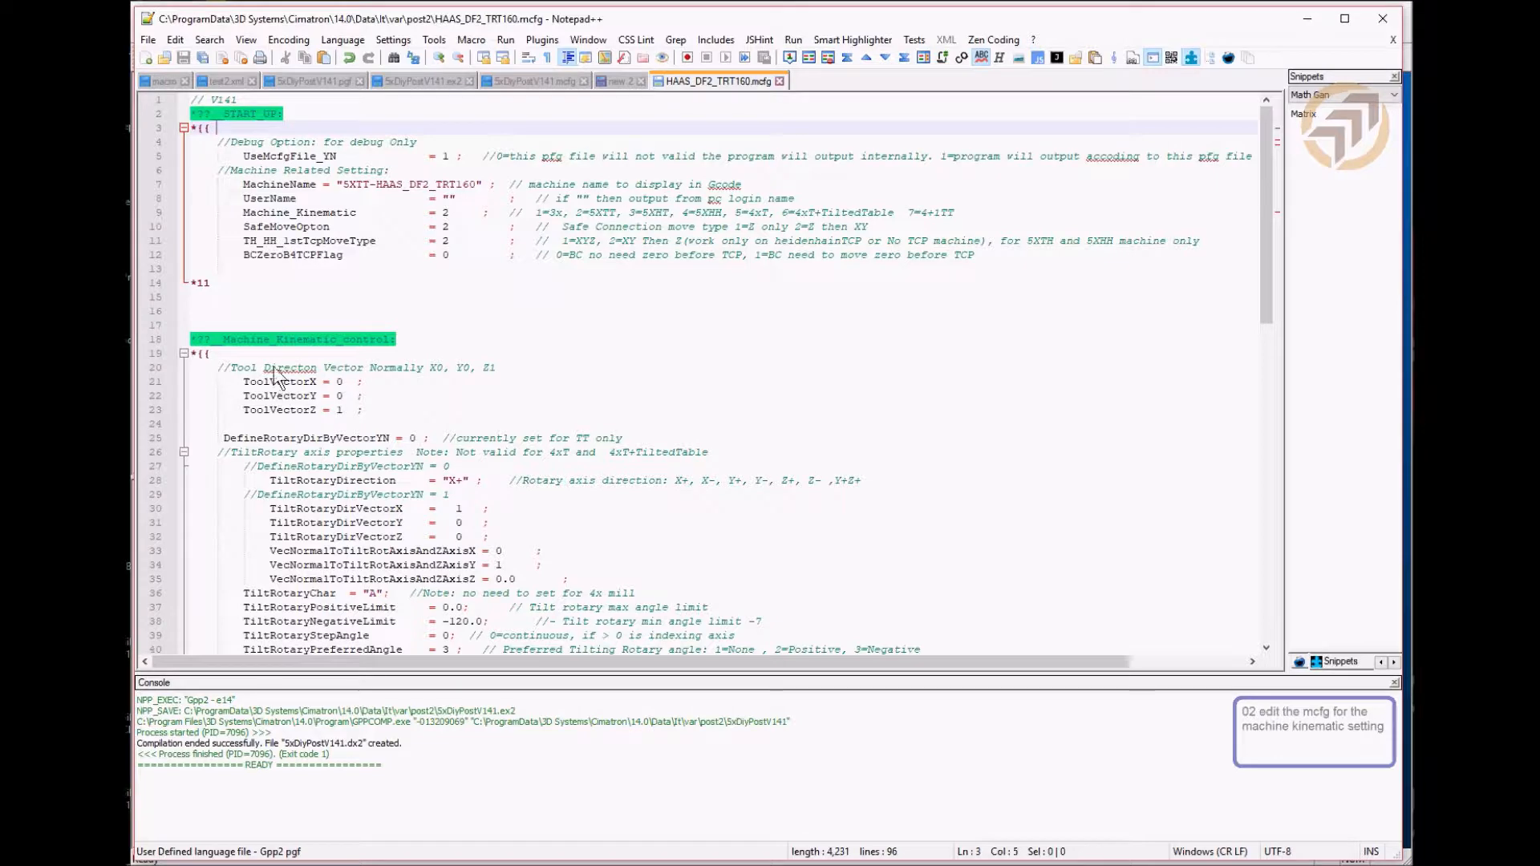
Collapse the START_UP, Machine_Kinematic_control and Machine_limits_and_safe_position_Control sections of the mcfg file
click(183, 128)
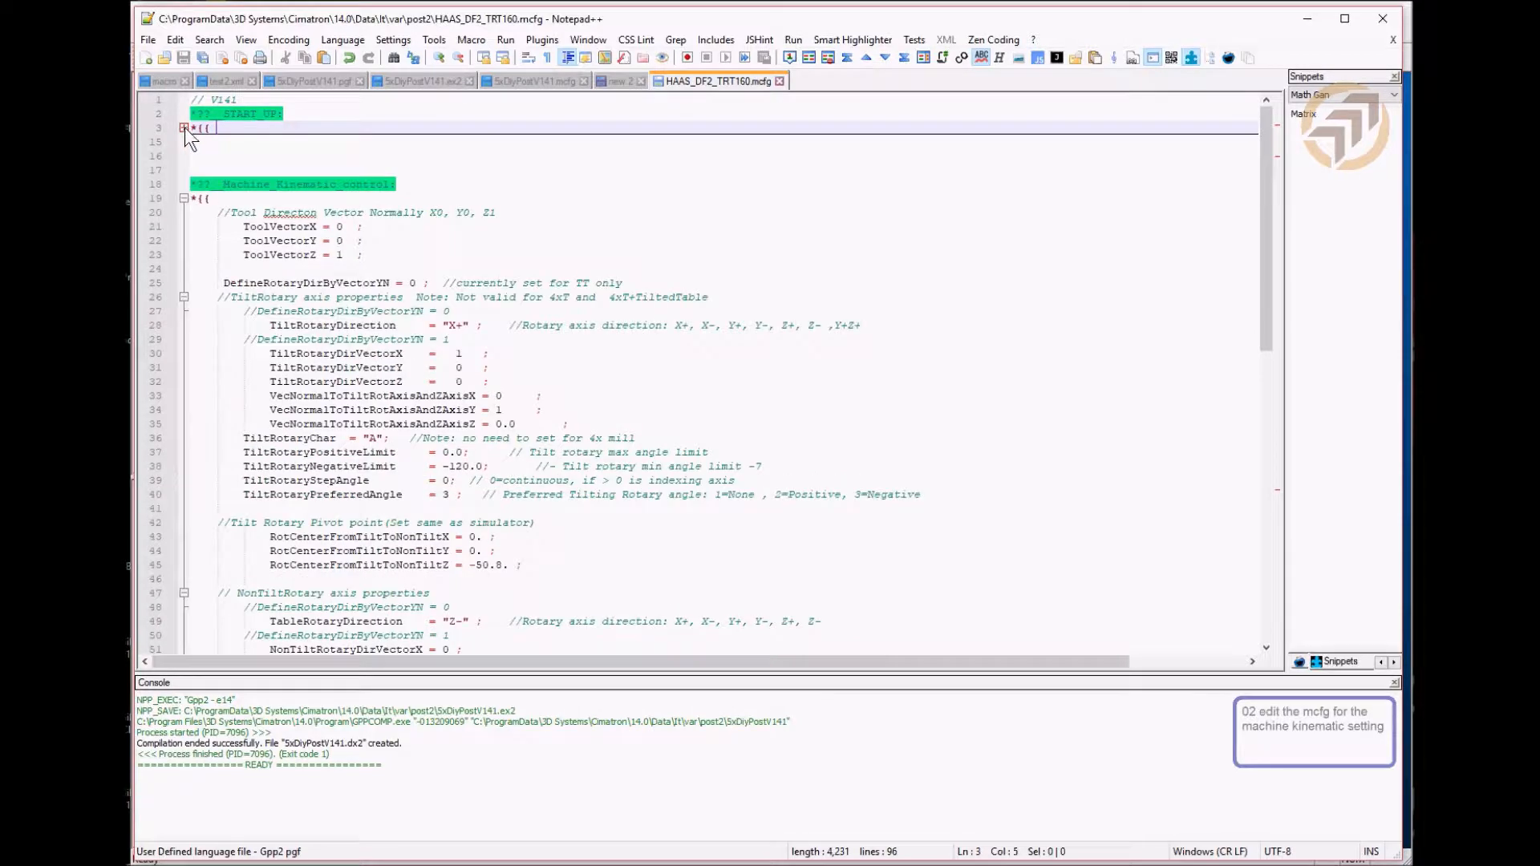
click(183, 198)
click(184, 255)
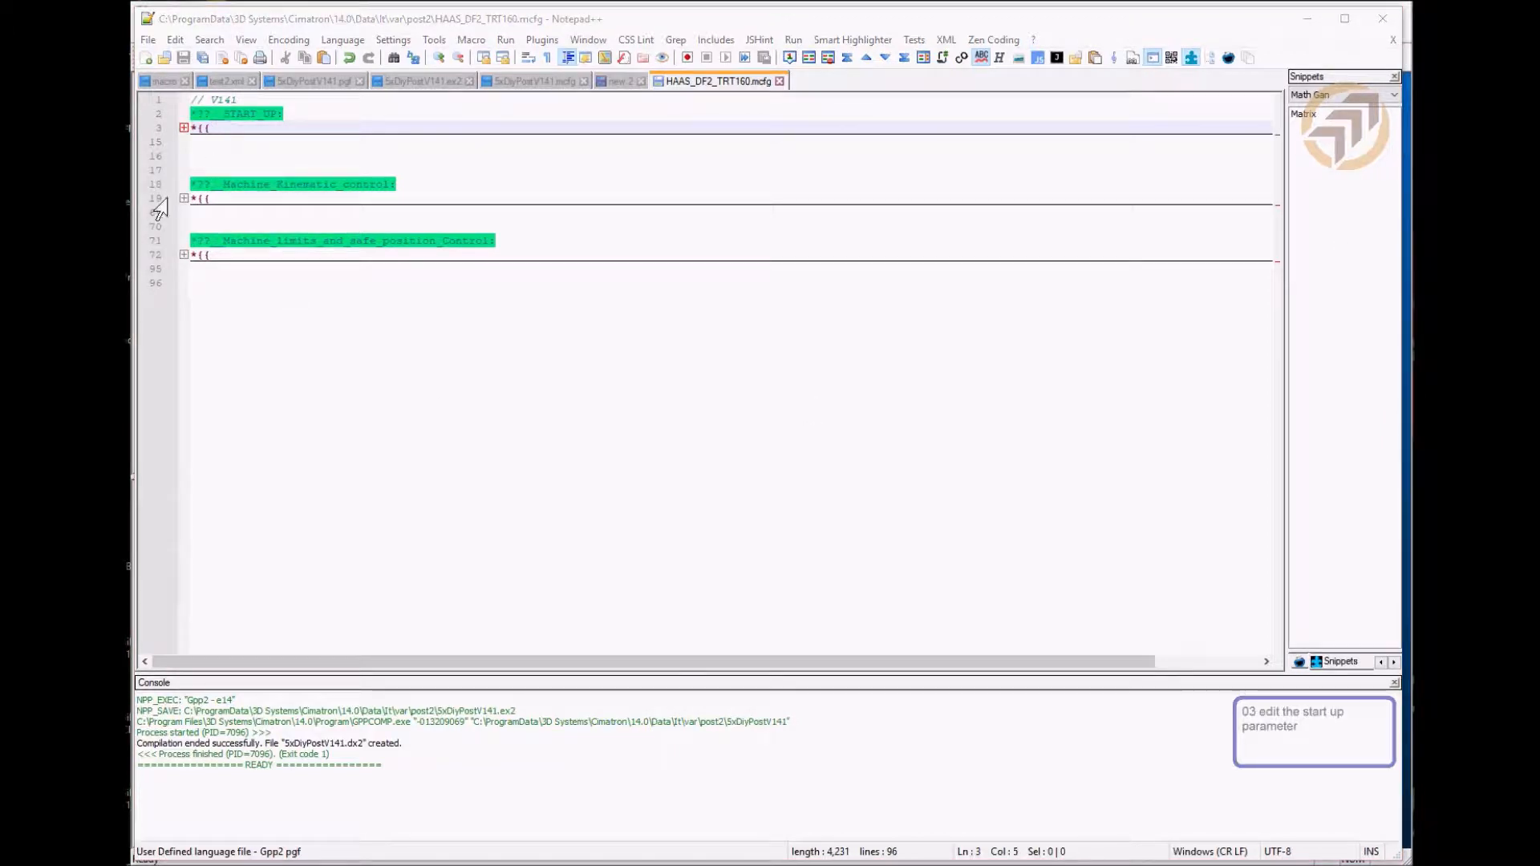
Expand the START_UP section and examine the version comment, UseMcfgFile_YN debug option, MachineName and UserName
click(184, 127)
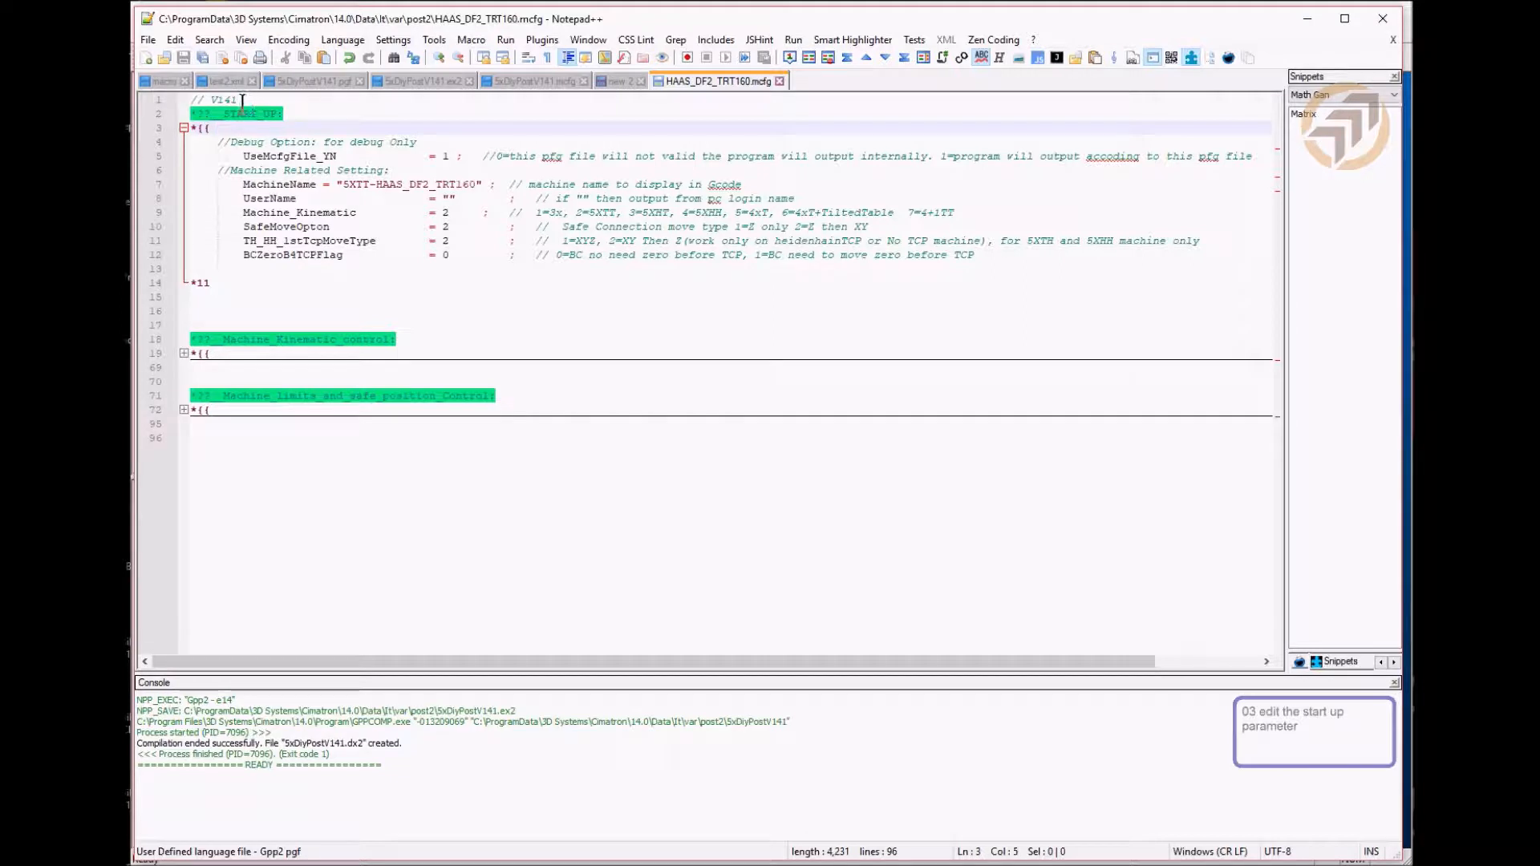
drag(242, 99, 189, 99)
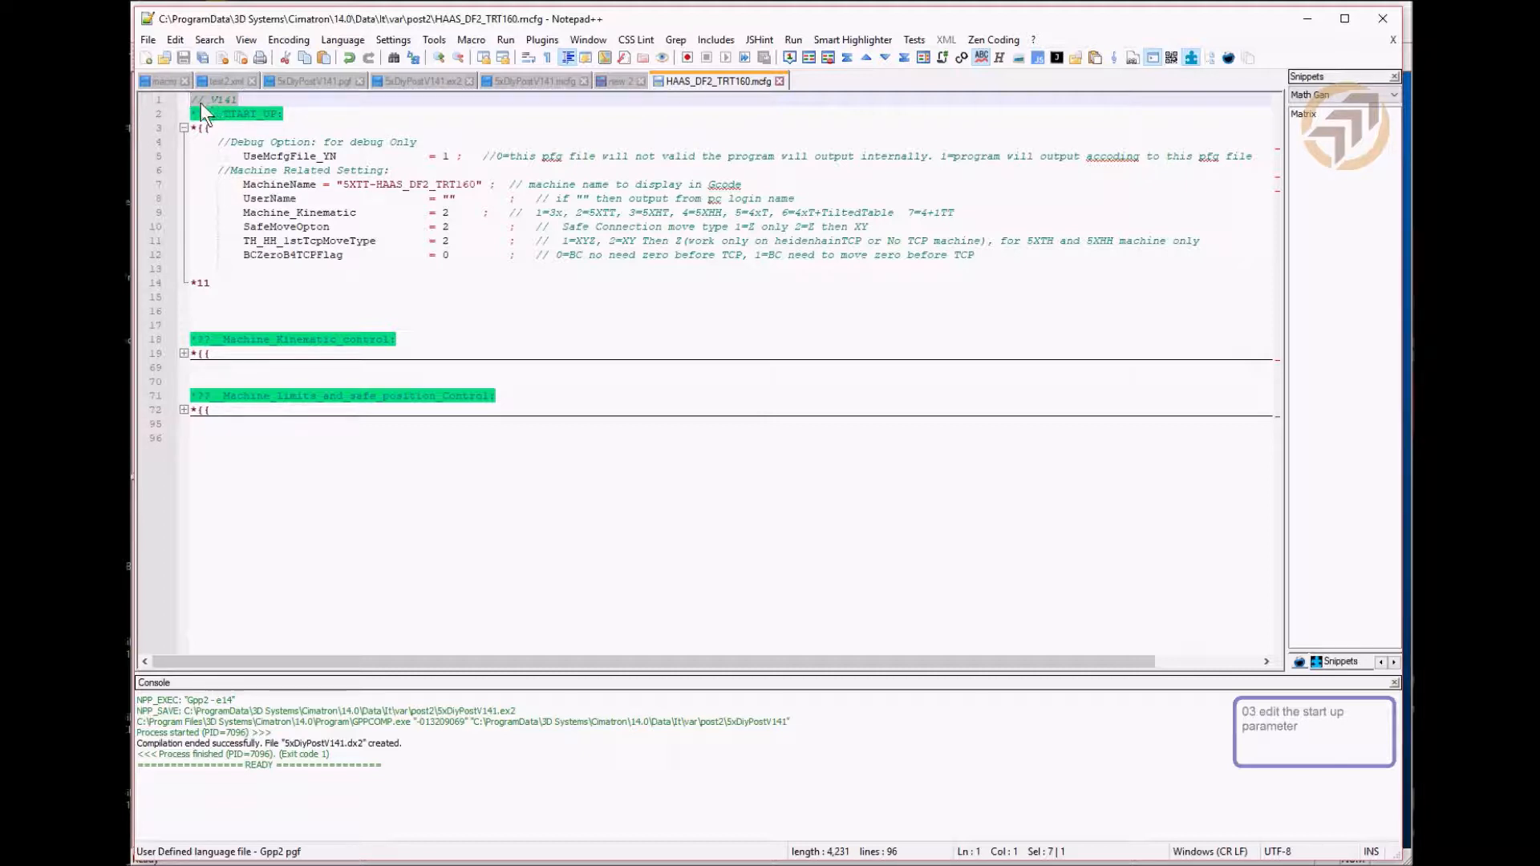
click(243, 101)
drag(594, 156, 175, 138)
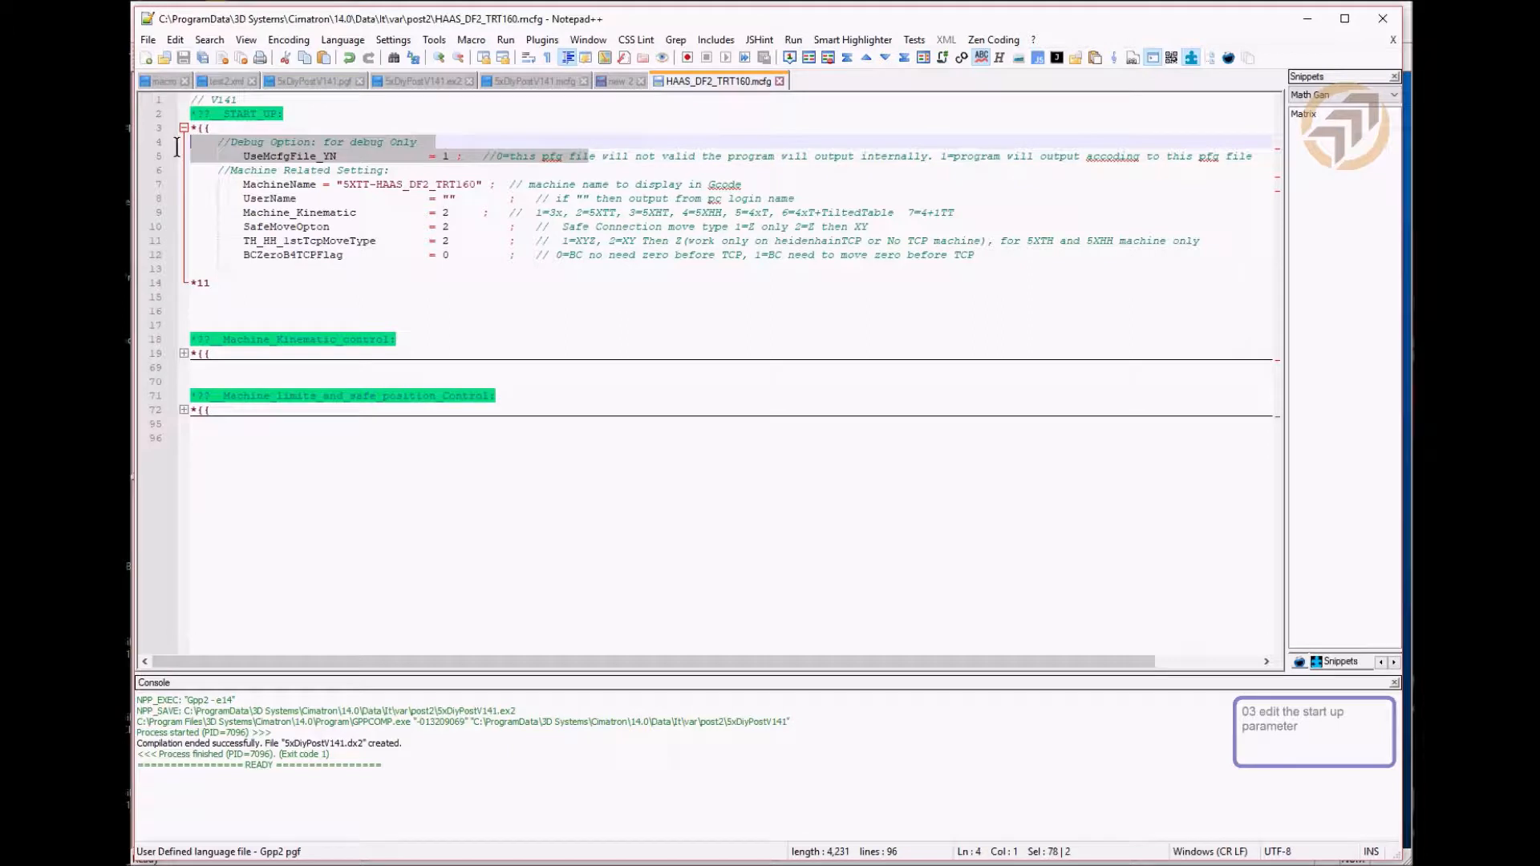
click(448, 156)
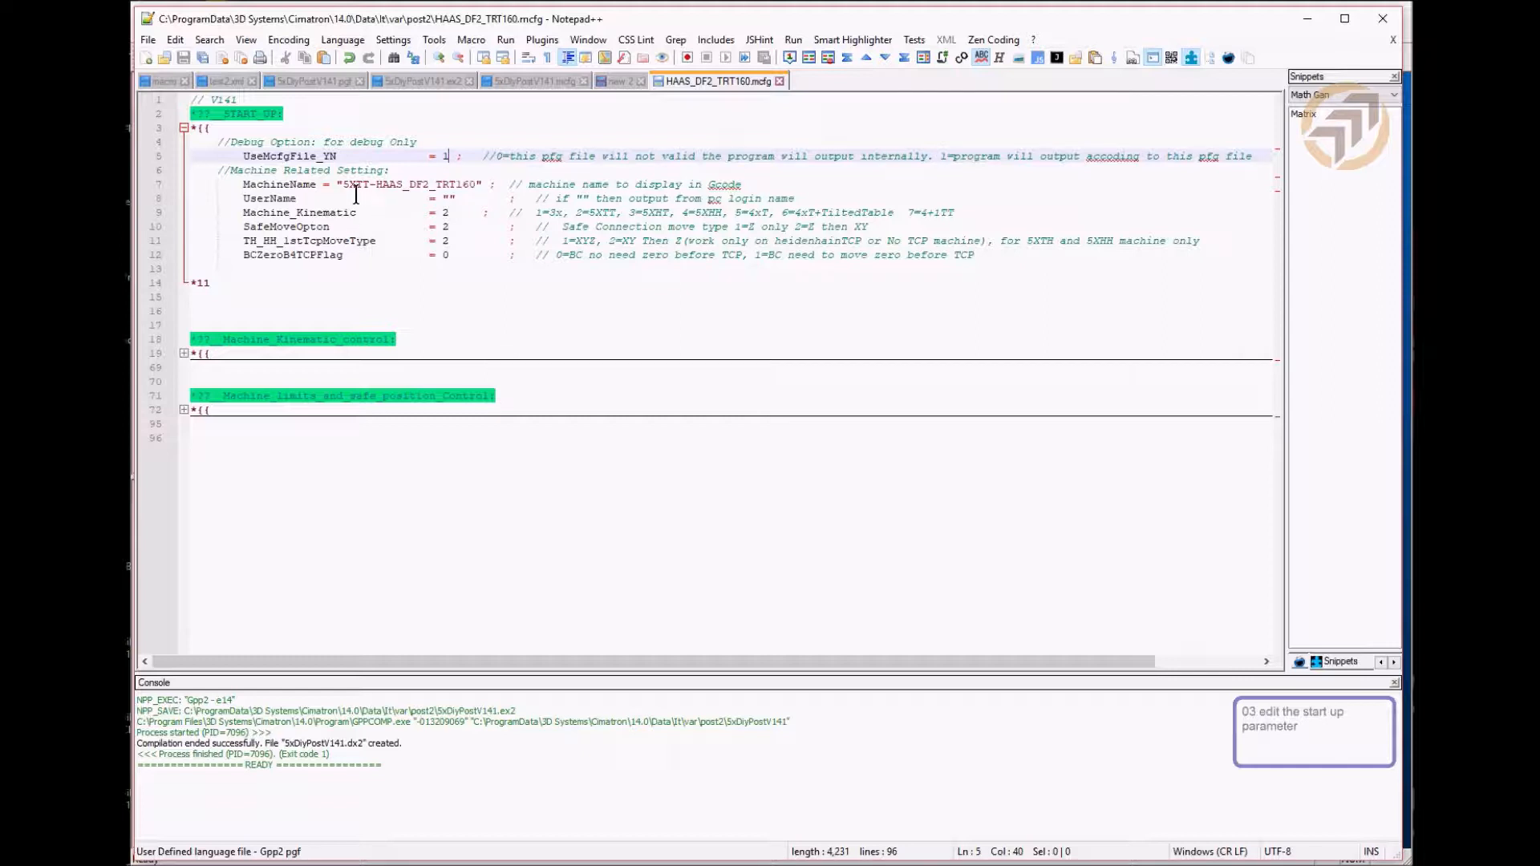
click(413, 184)
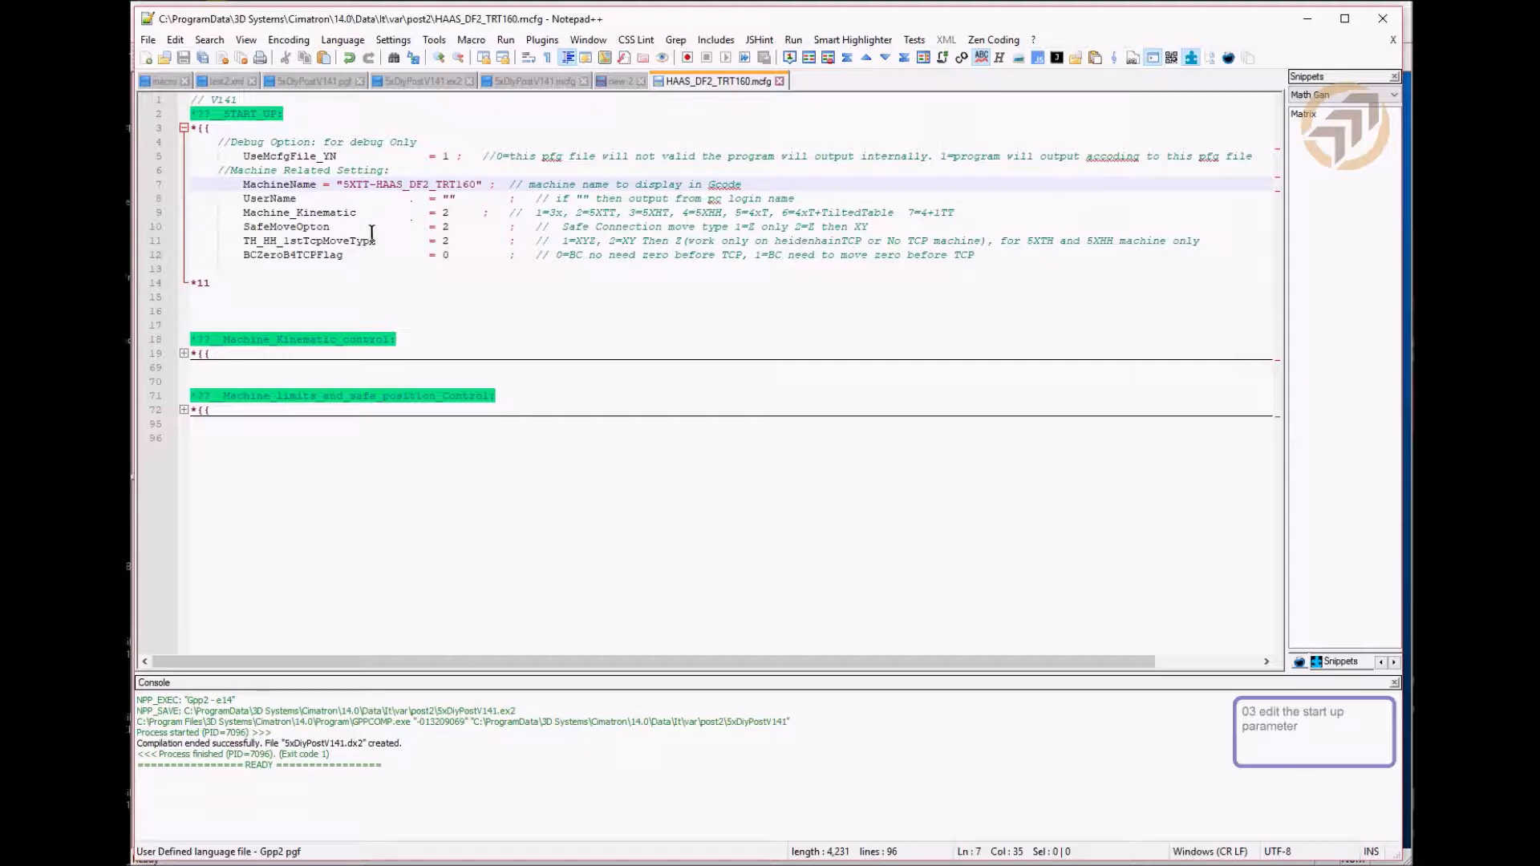
click(273, 201)
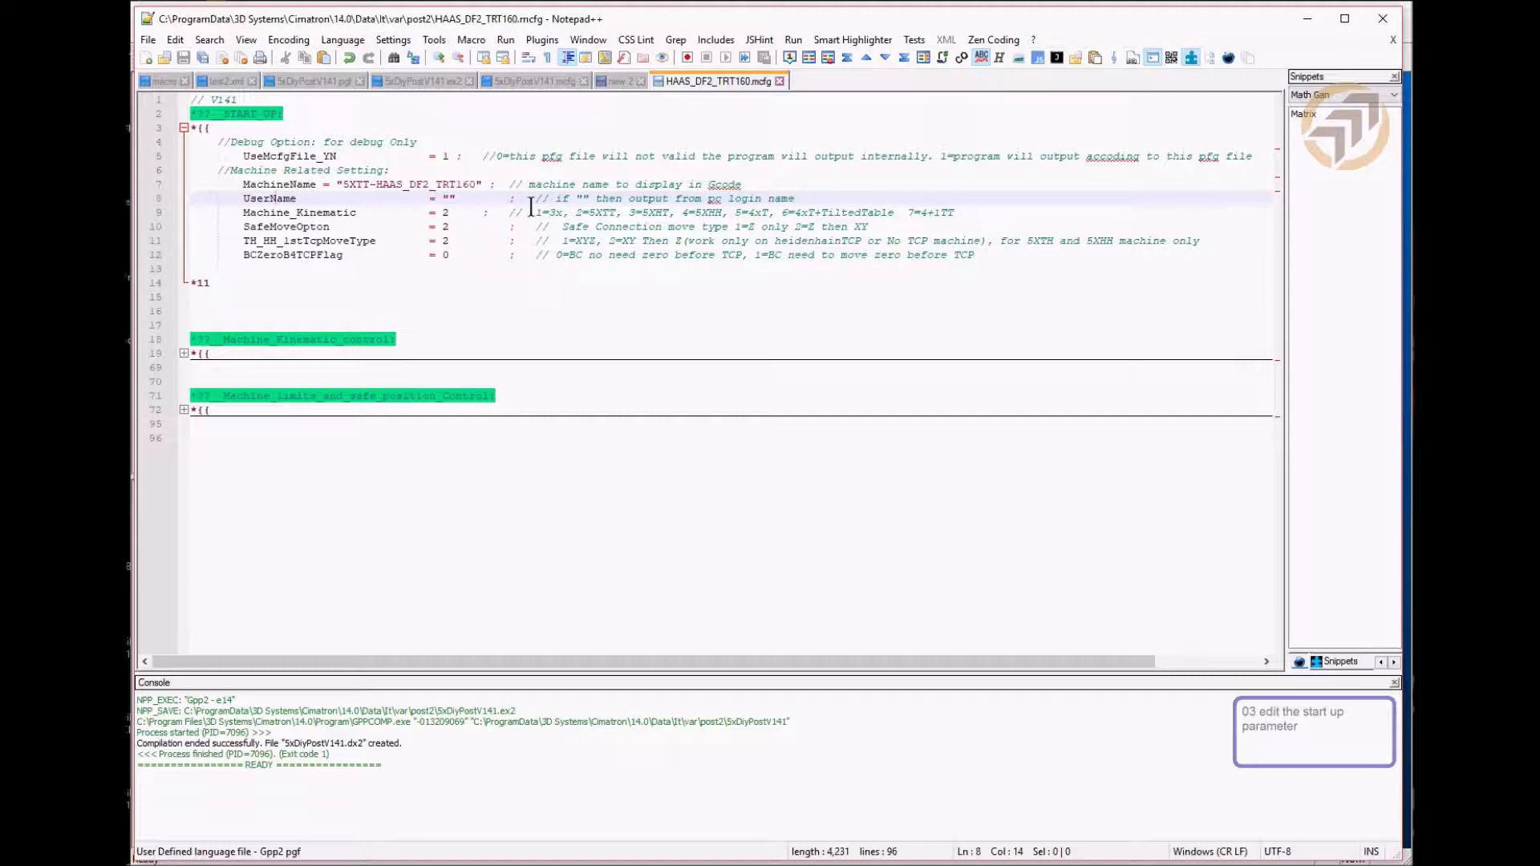
click(316, 212)
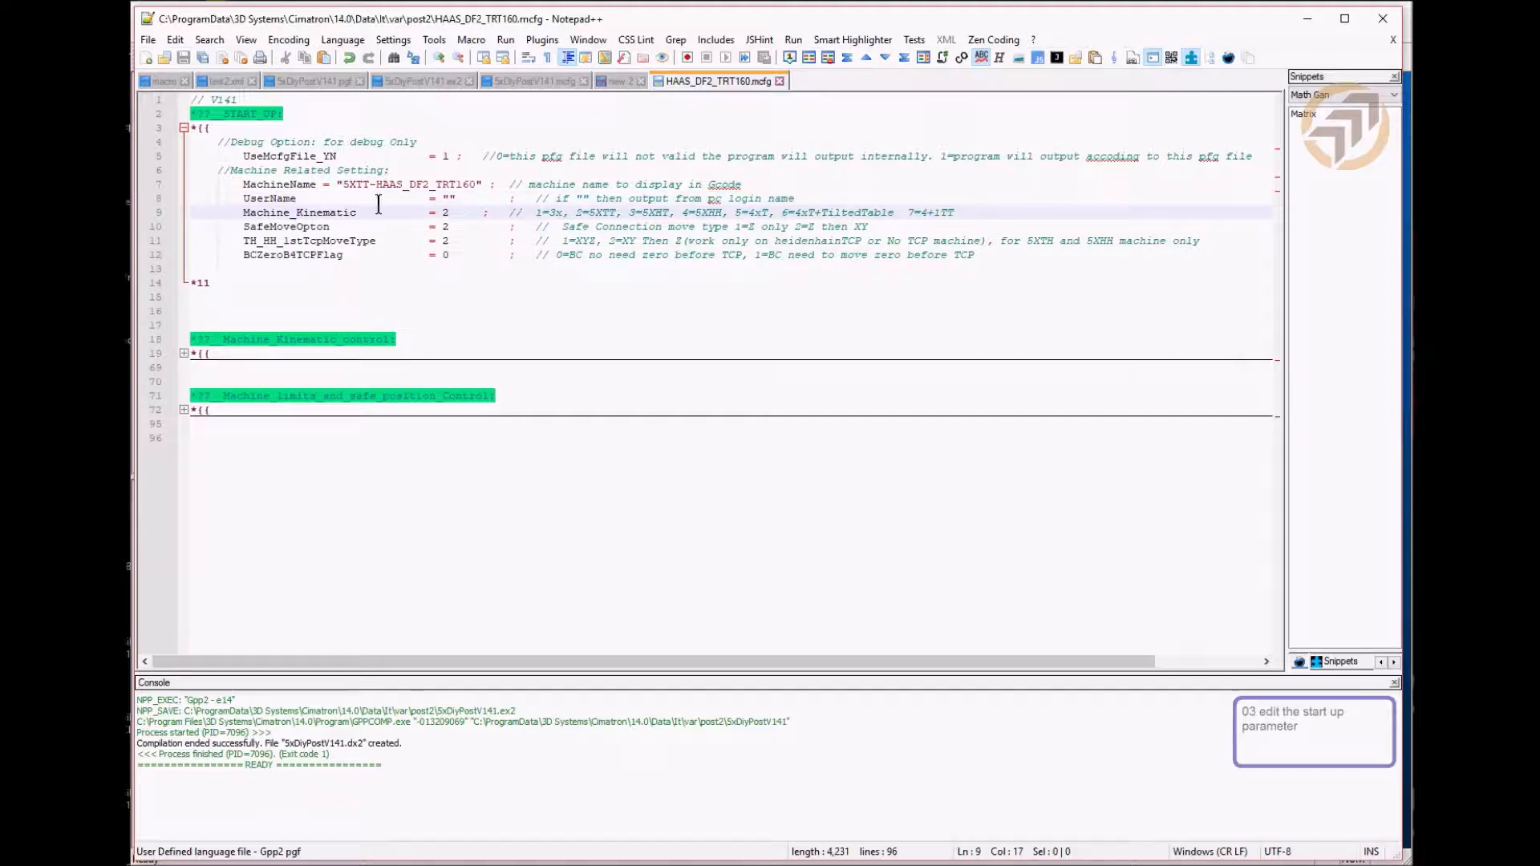
click(448, 198)
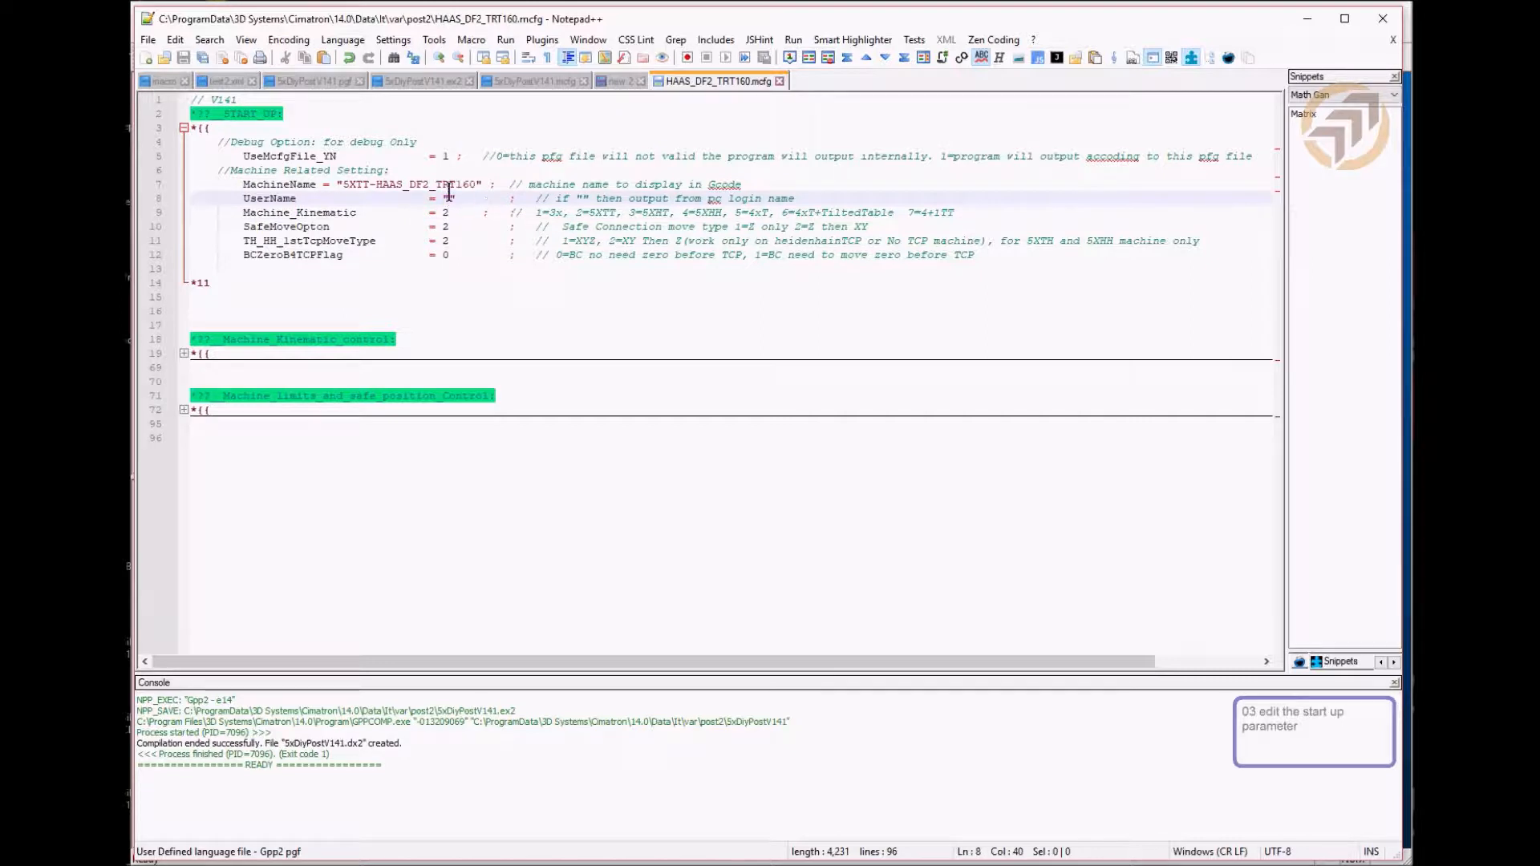
Examine the Machine_Kinematic, SafeMoveOpton, TH_HH_1stTcpMoveType and BCZeroB4TCPFlag parameters with their option comments
click(299, 212)
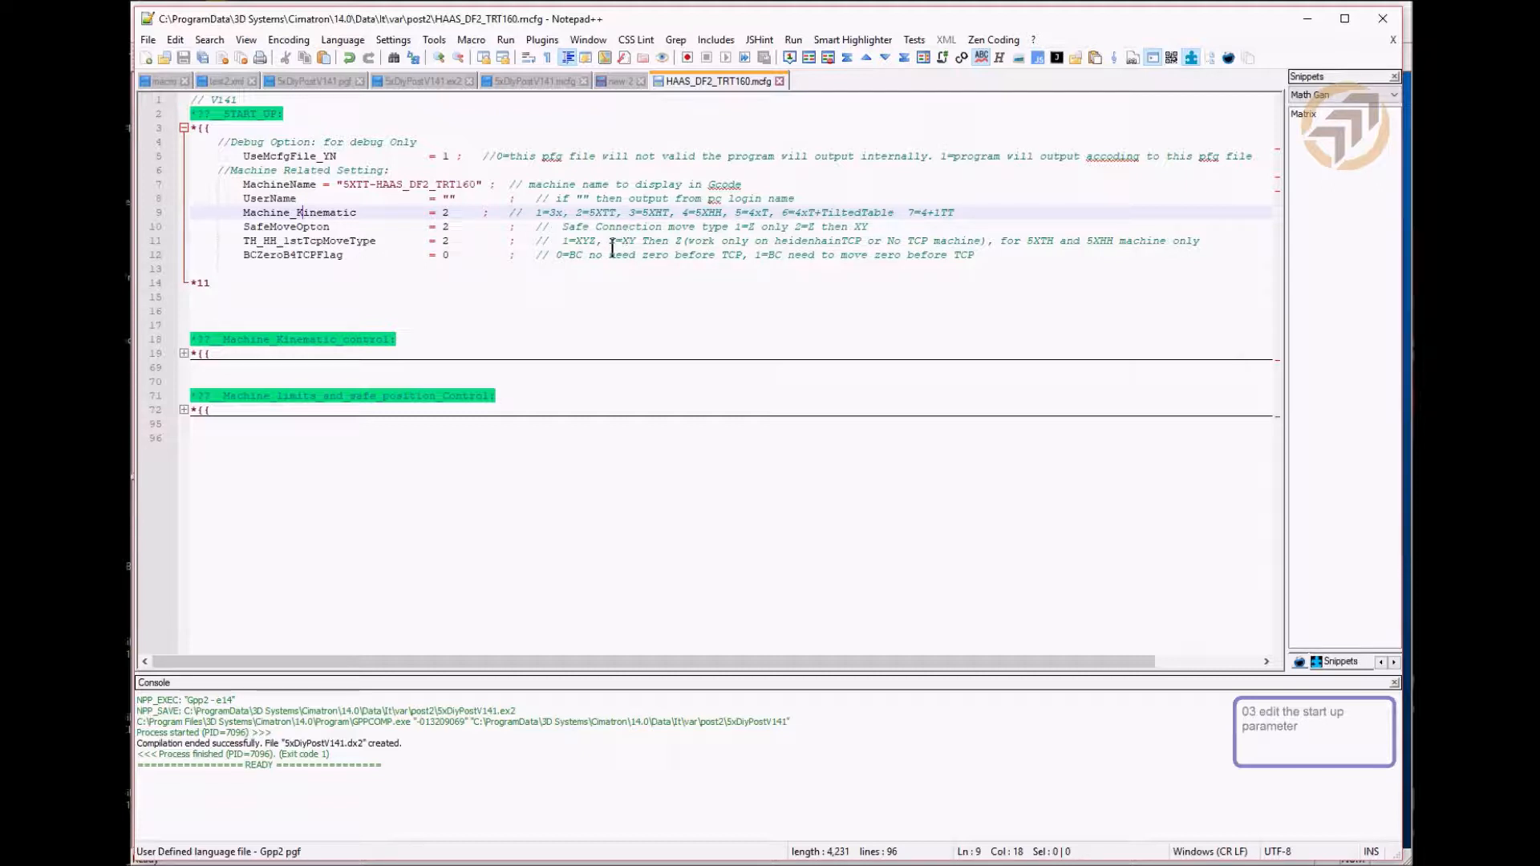
drag(575, 212, 612, 211)
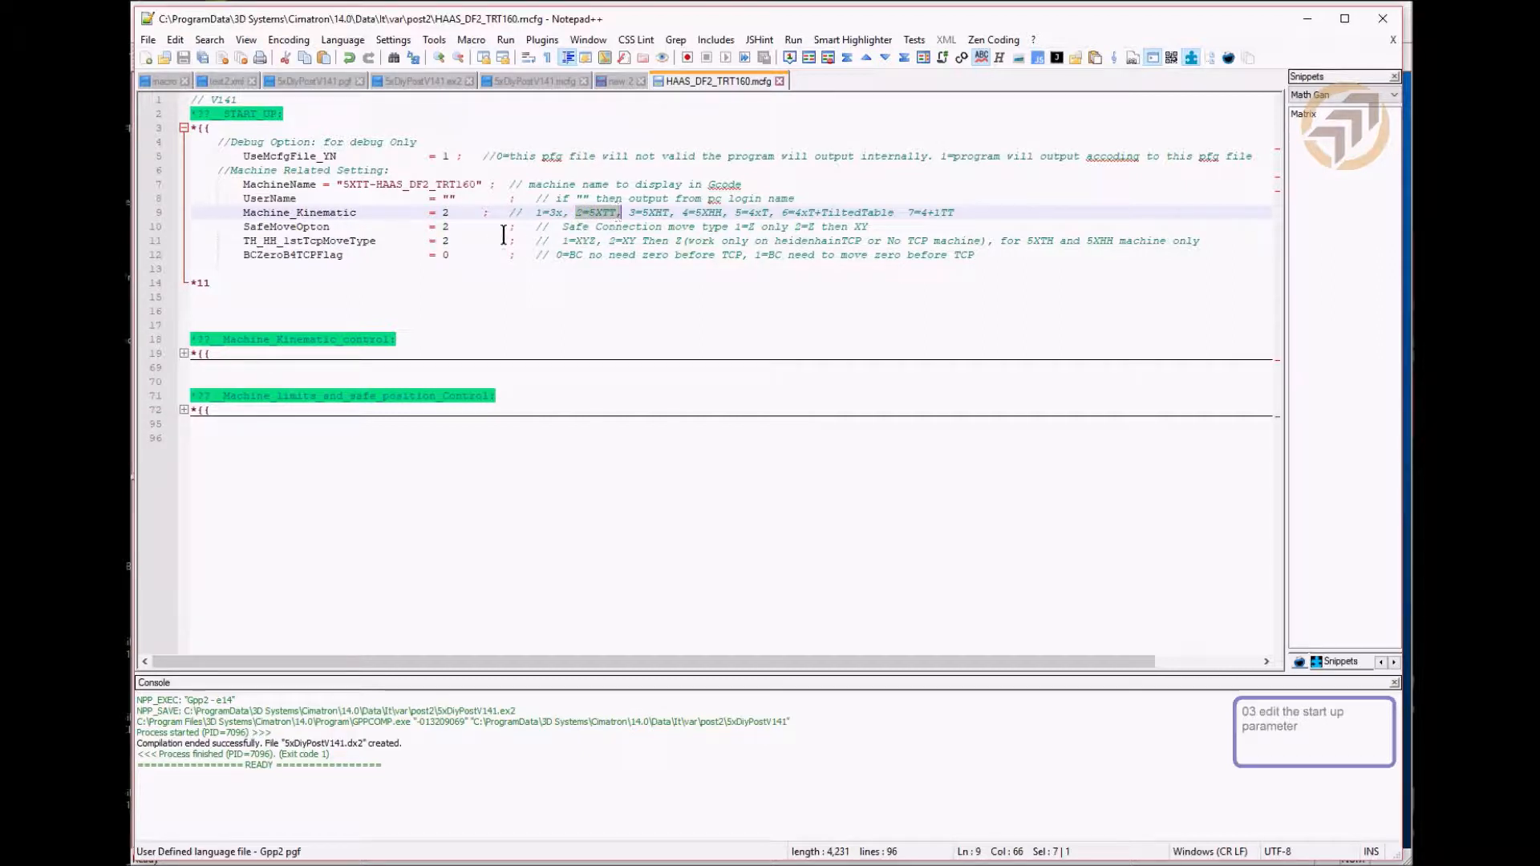
click(449, 213)
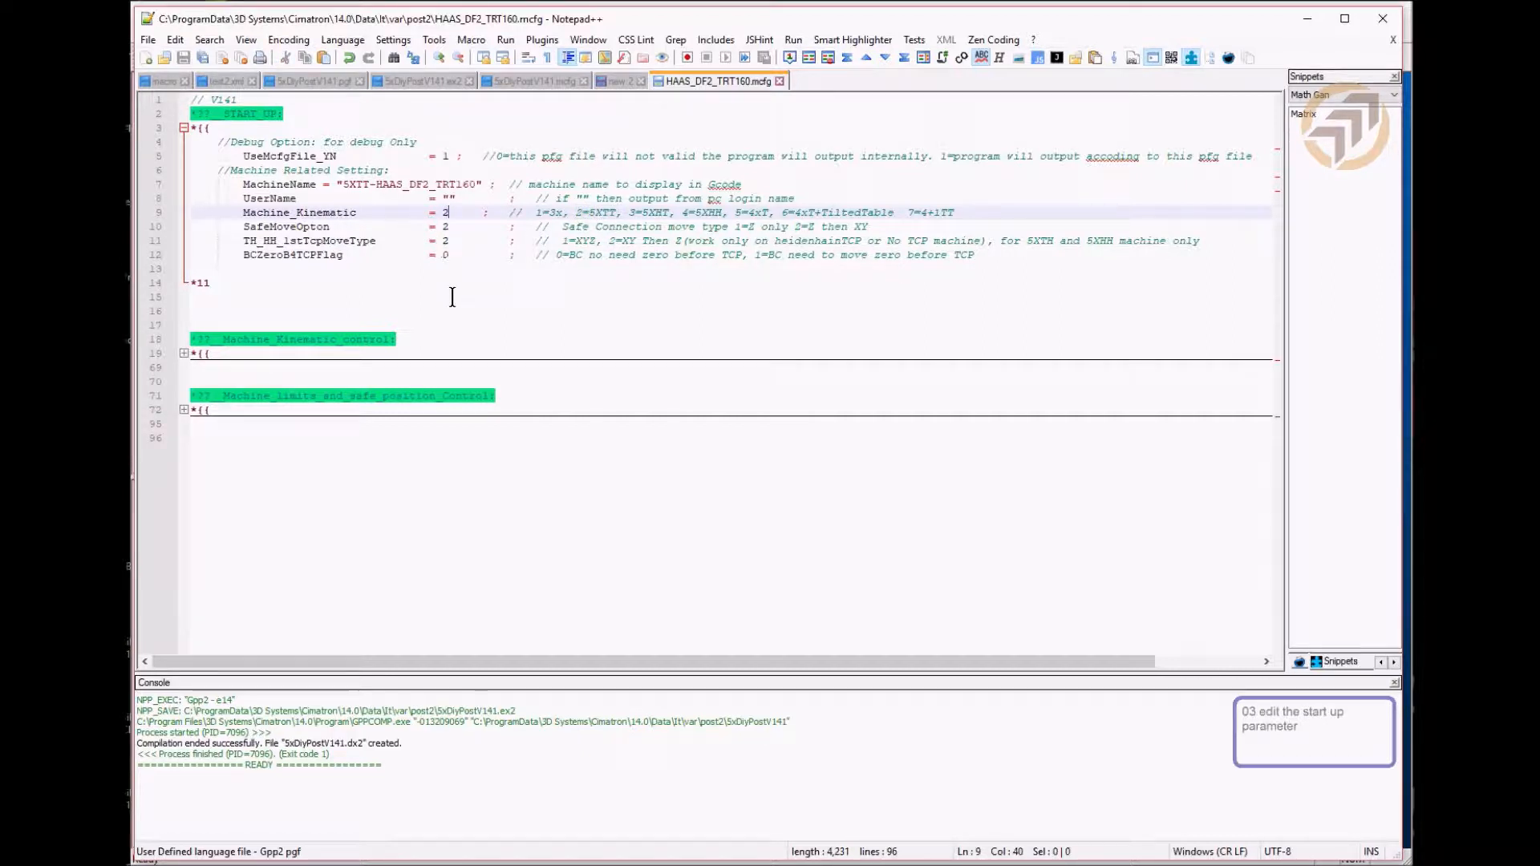
click(310, 227)
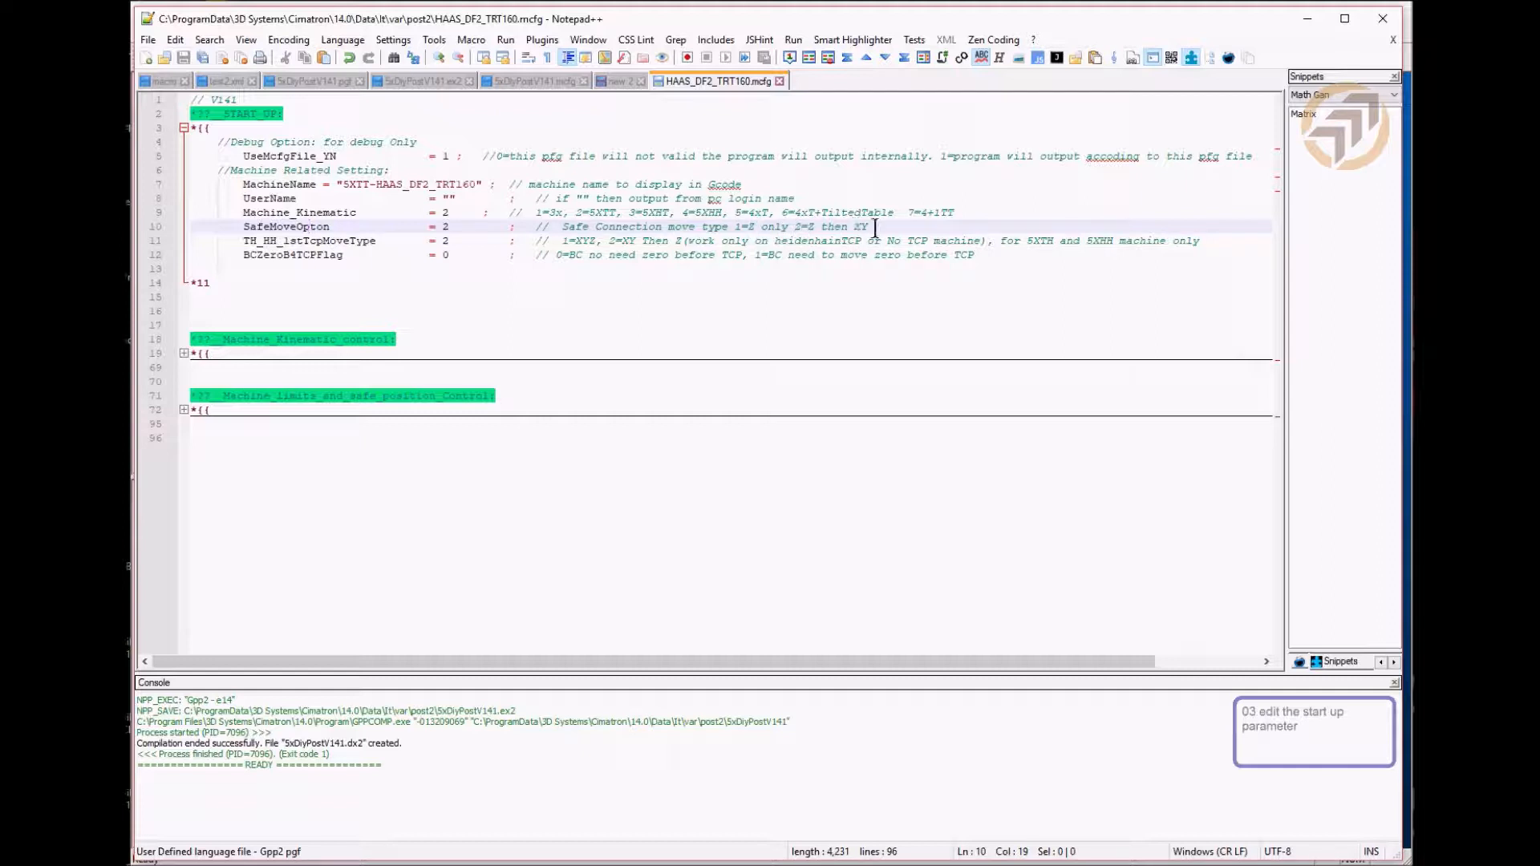
double_click(445, 227)
drag(484, 240, 270, 240)
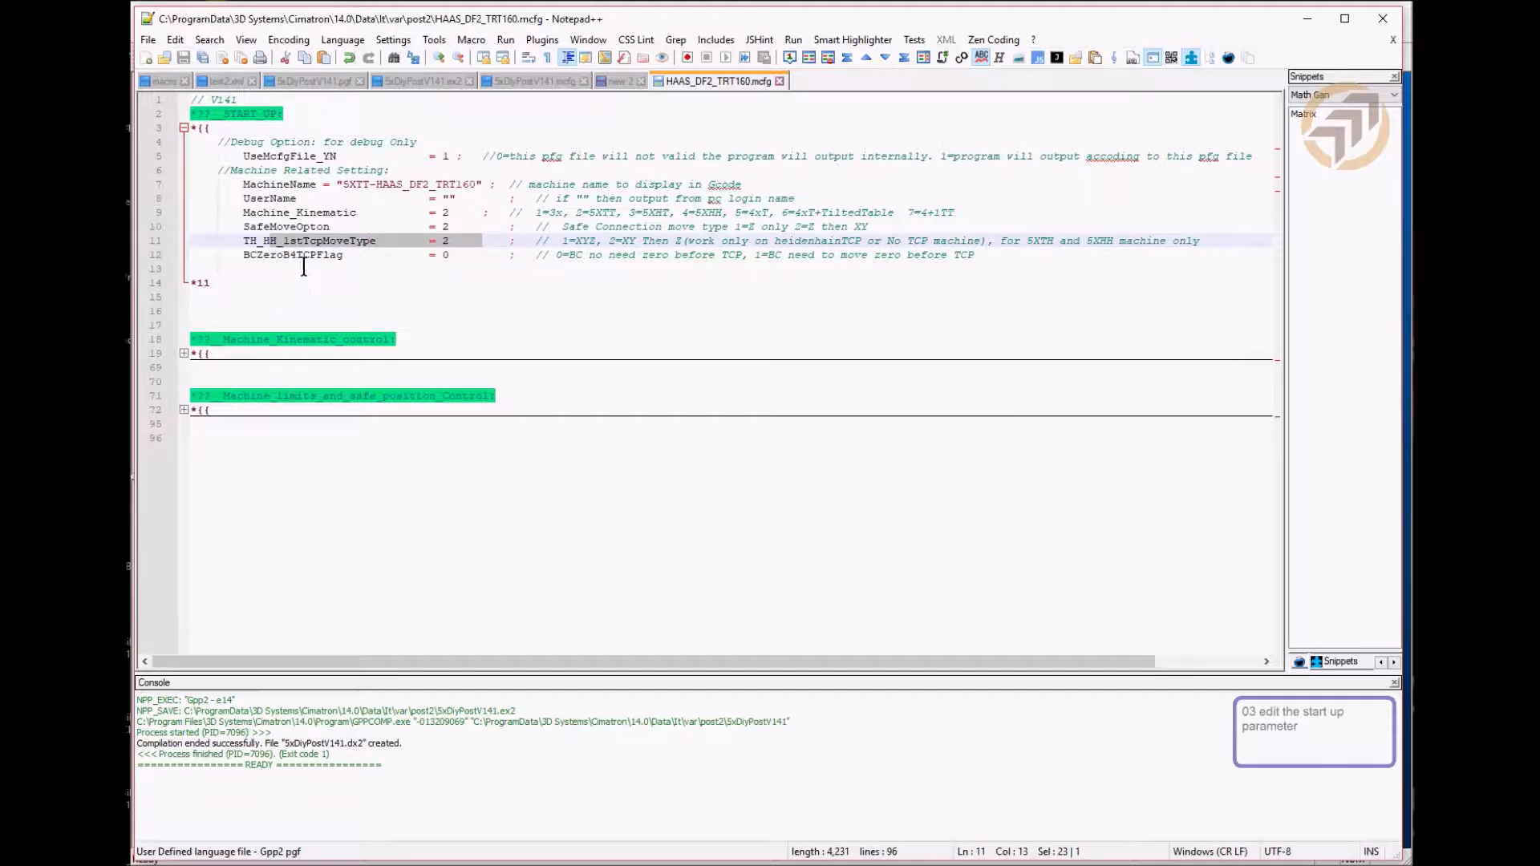
click(303, 255)
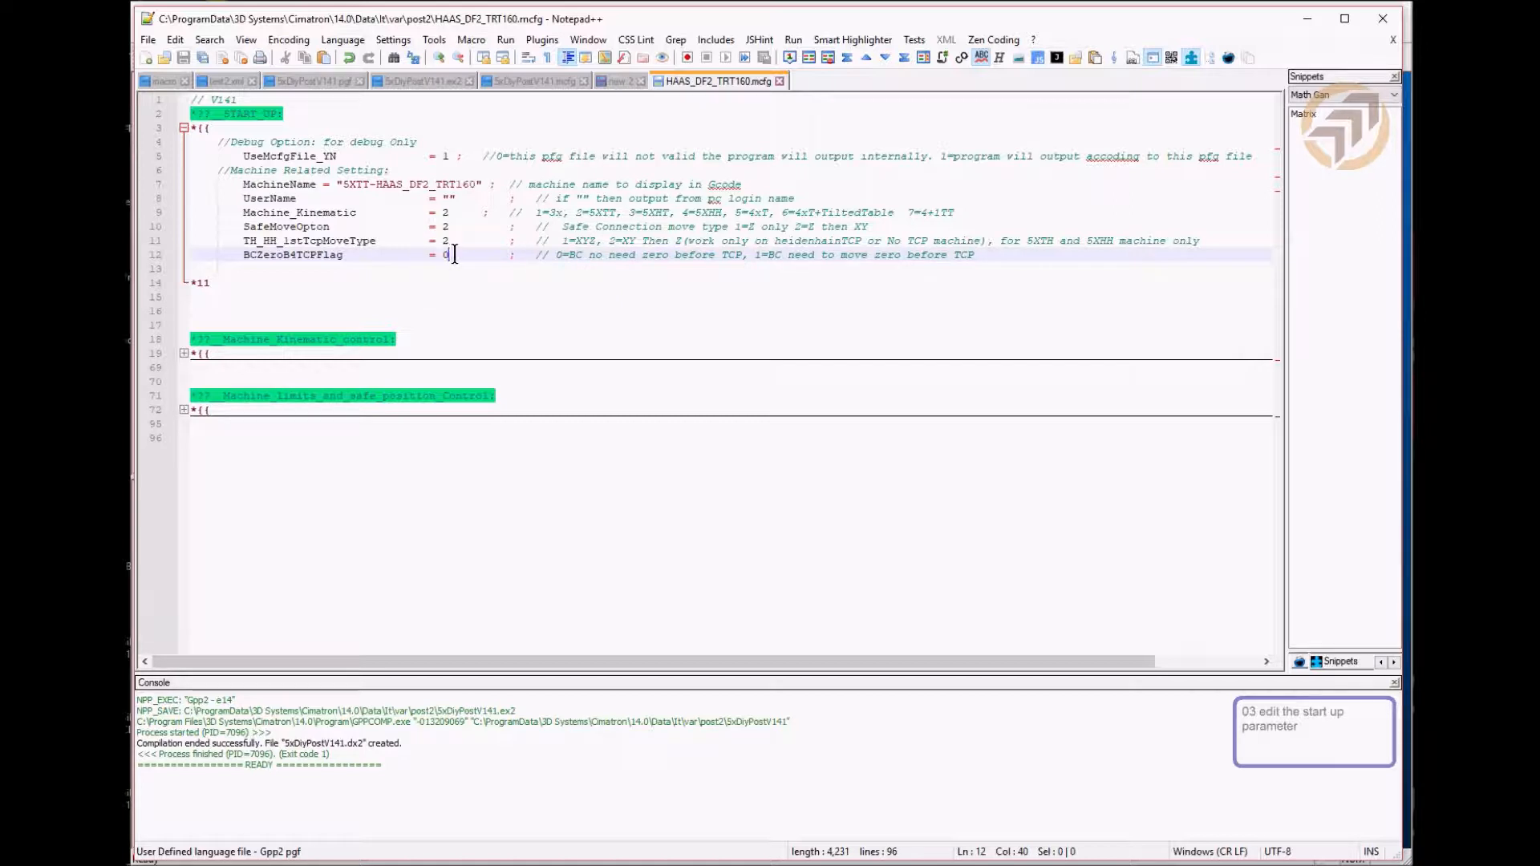
Collapse the START_UP section and expand Machine_Kinematic_control to examine the ToolVectorX, ToolVectorY and ToolVectorZ parameters
click(183, 127)
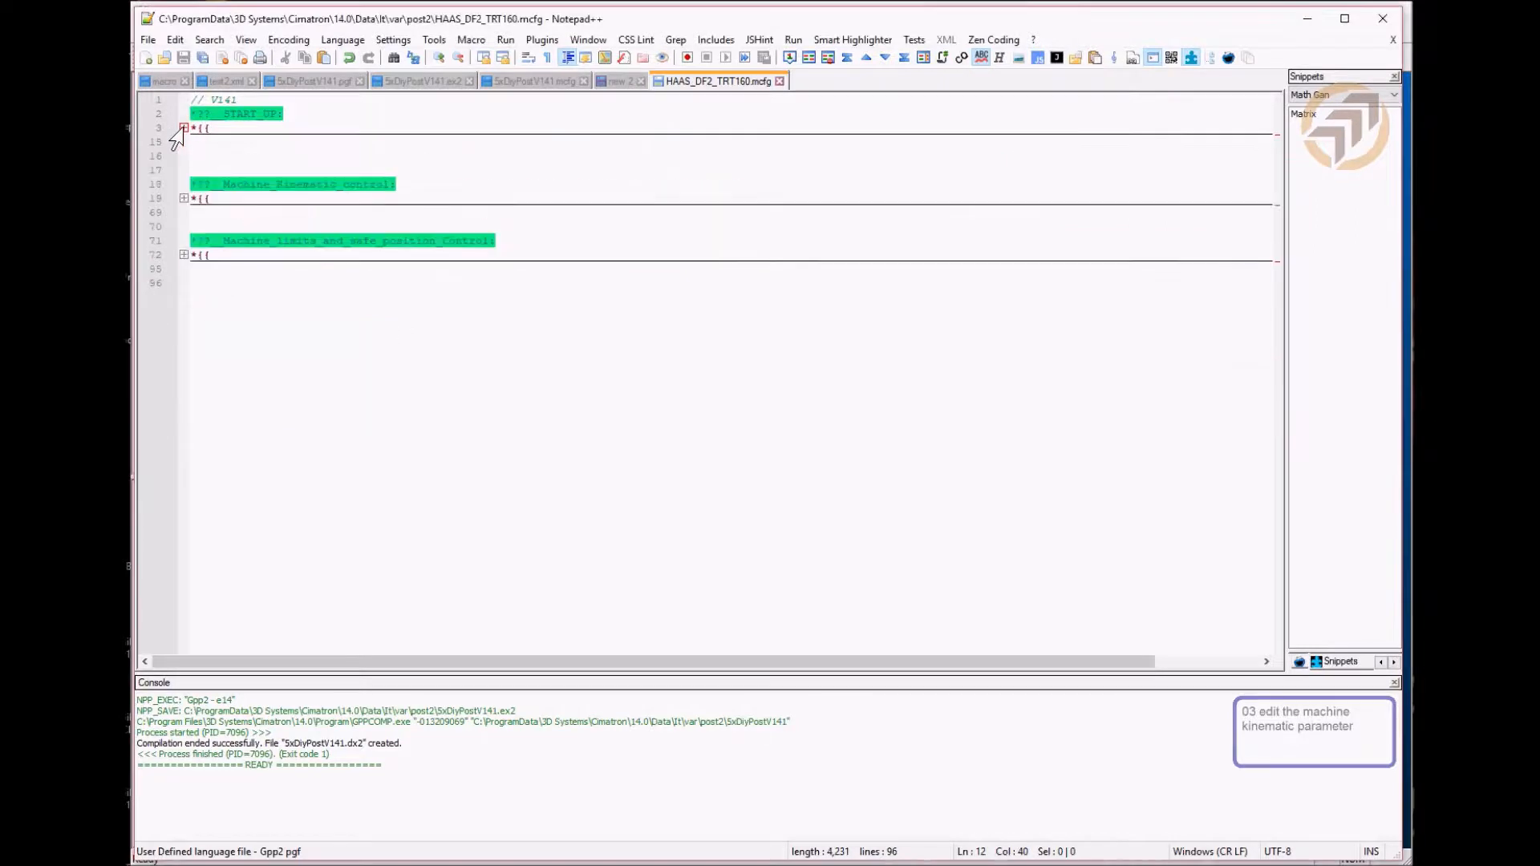
click(183, 198)
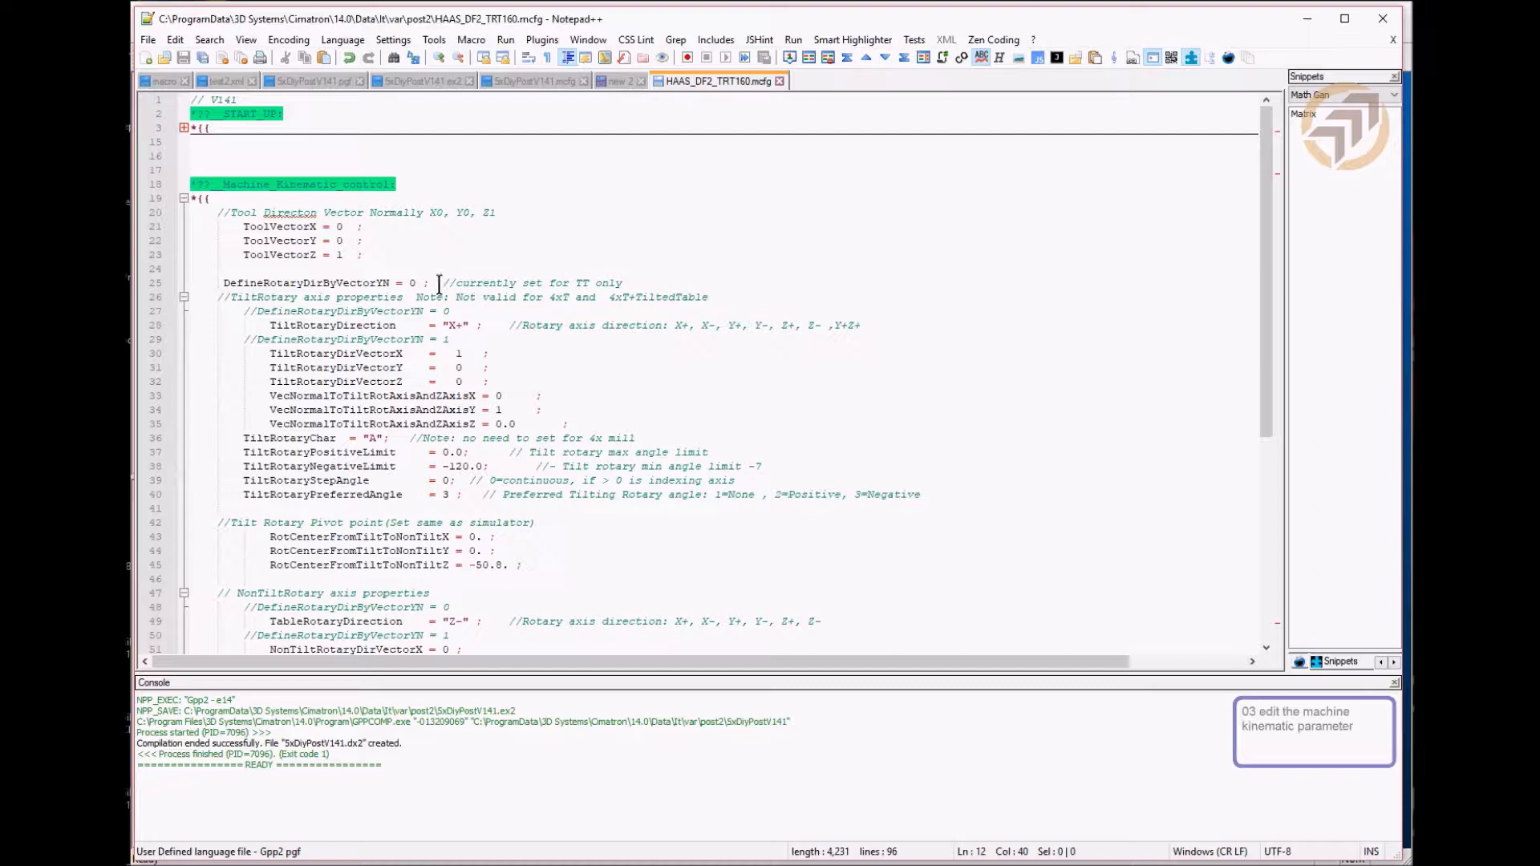
drag(388, 254, 172, 234)
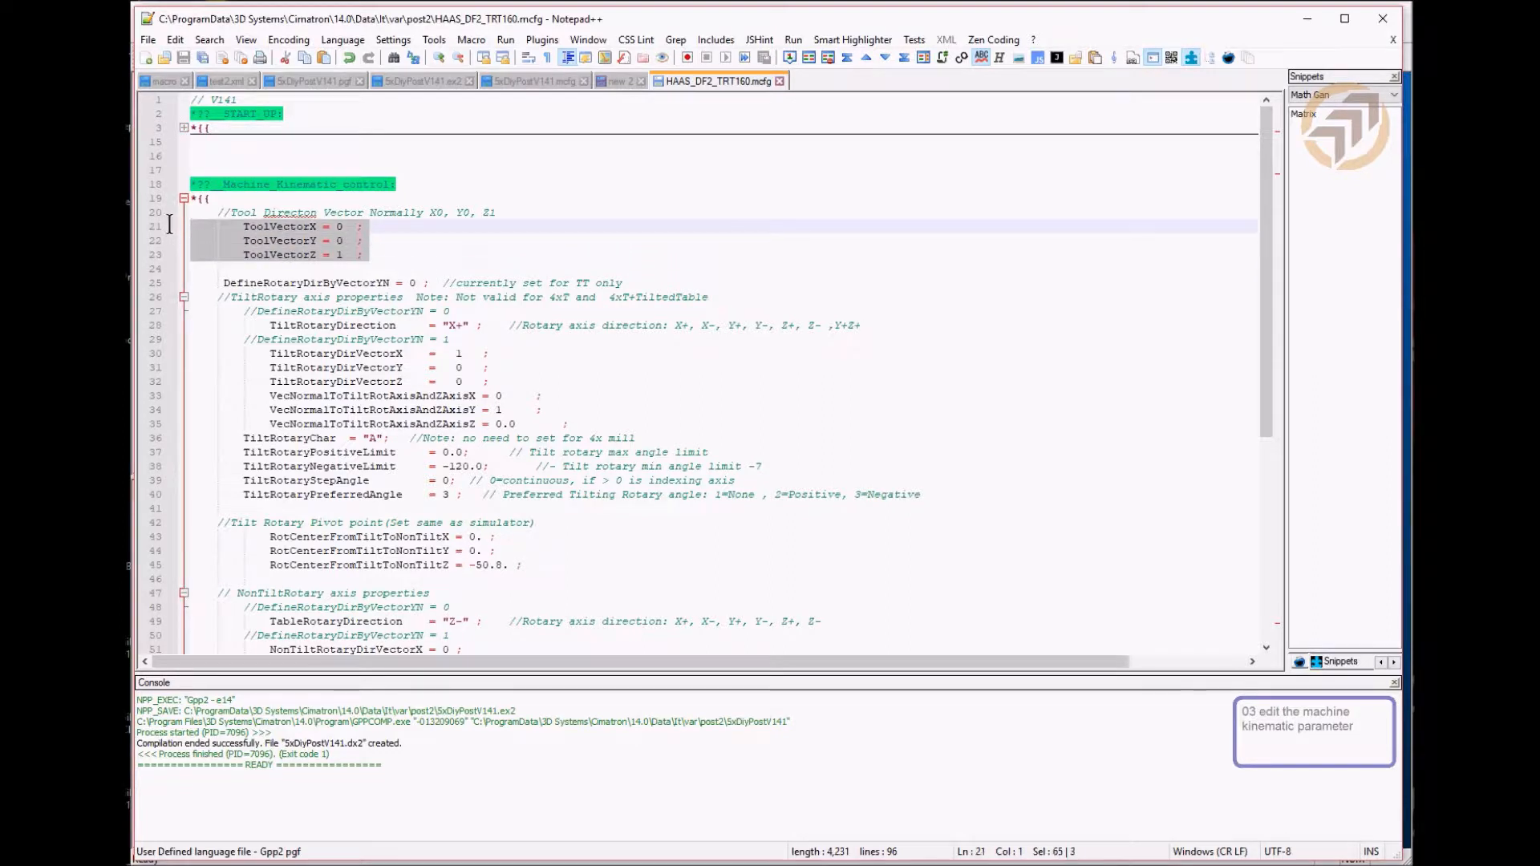
click(369, 255)
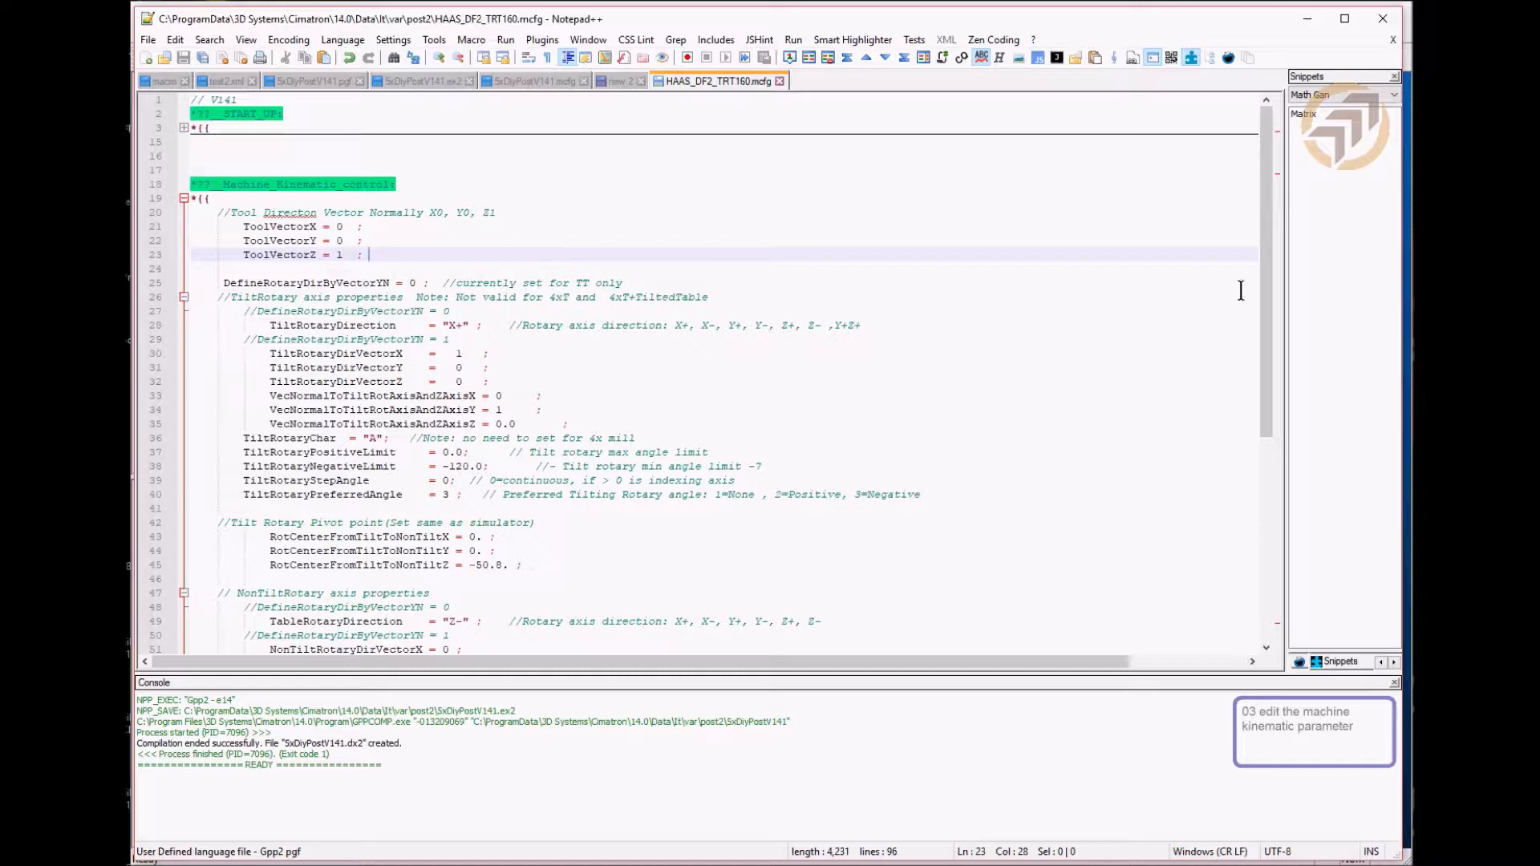
Examine DefineRotaryDirByVectorYN together with the TiltRotaryDirection setting and the alternative tilt rotary vector parameters
drag(1264, 216, 1263, 235)
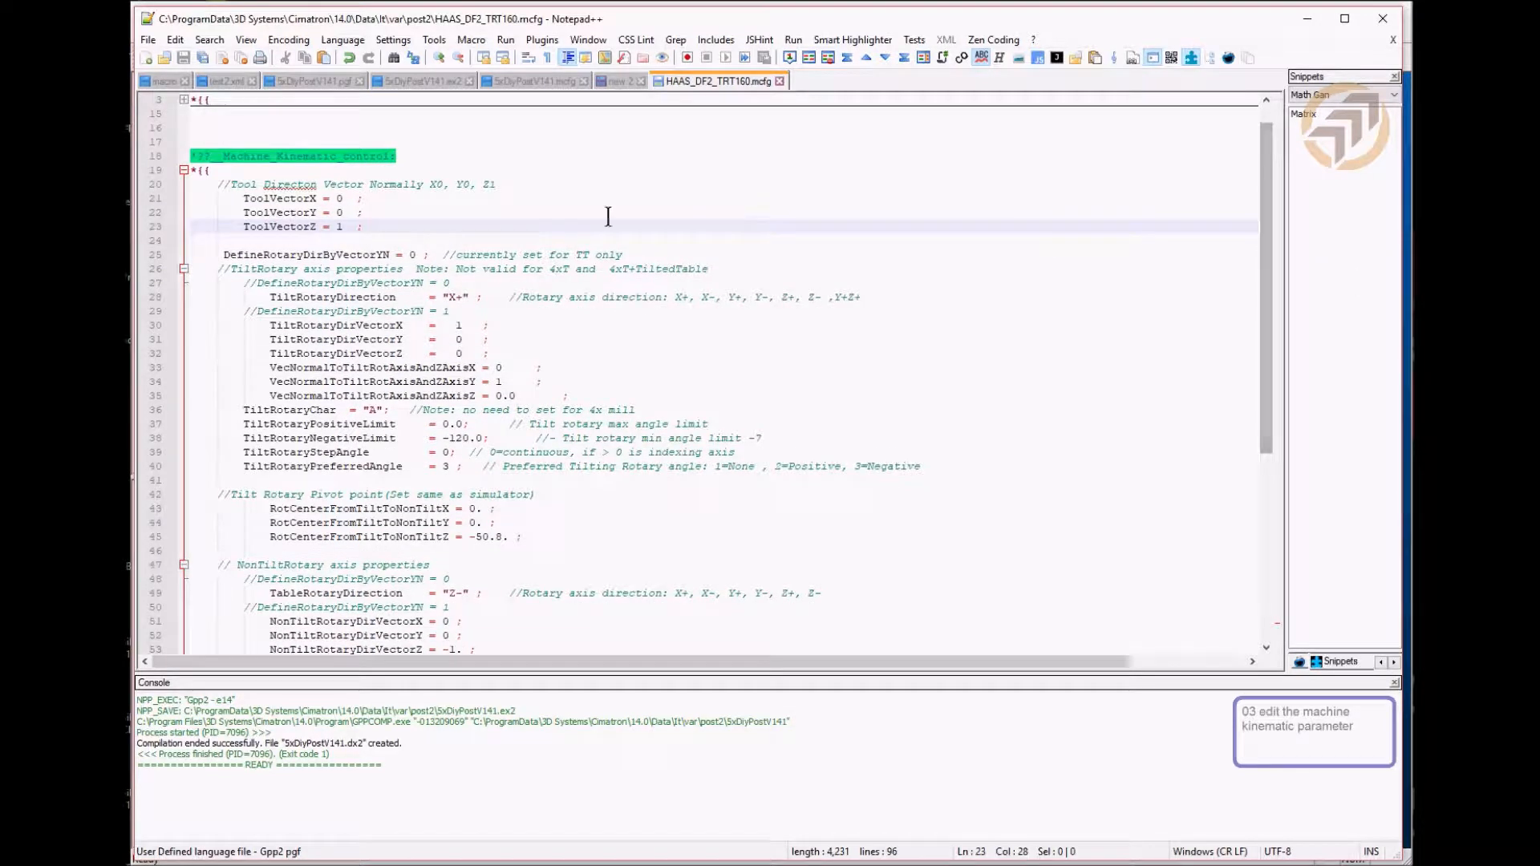
drag(662, 255, 160, 252)
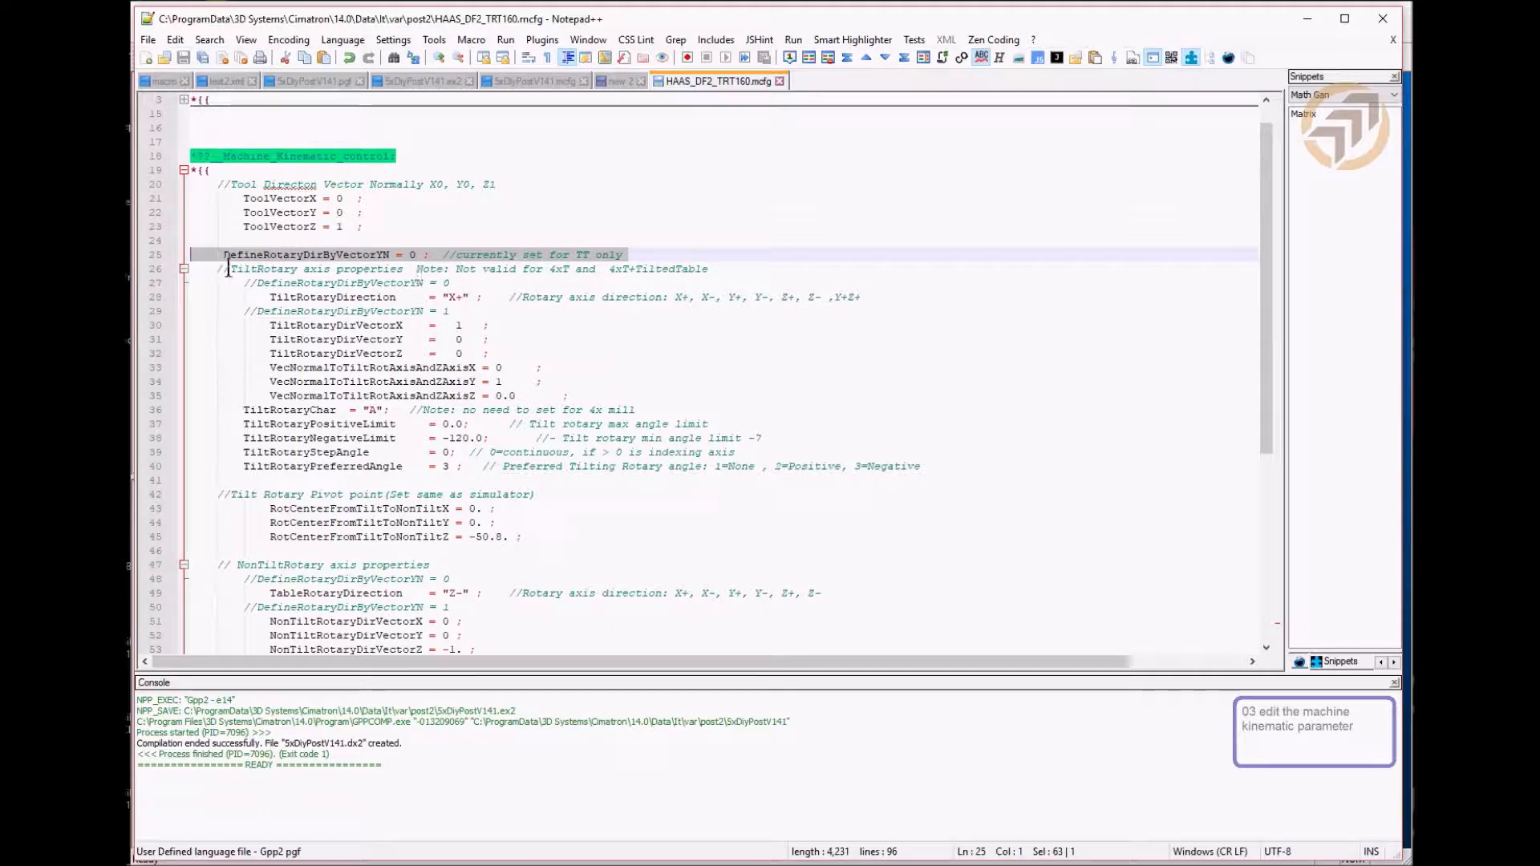
click(416, 254)
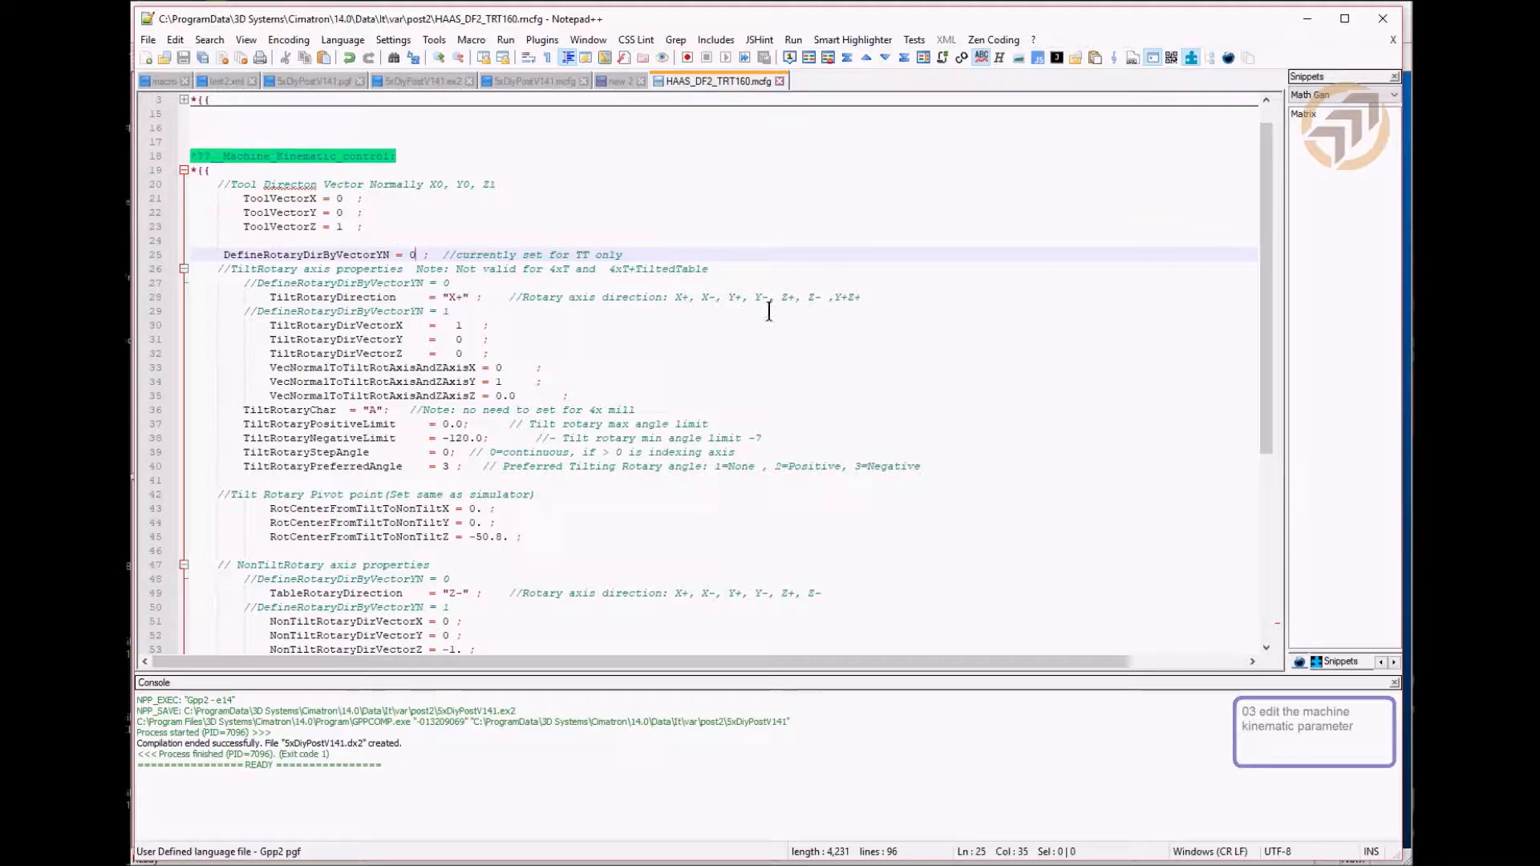
drag(862, 297, 291, 292)
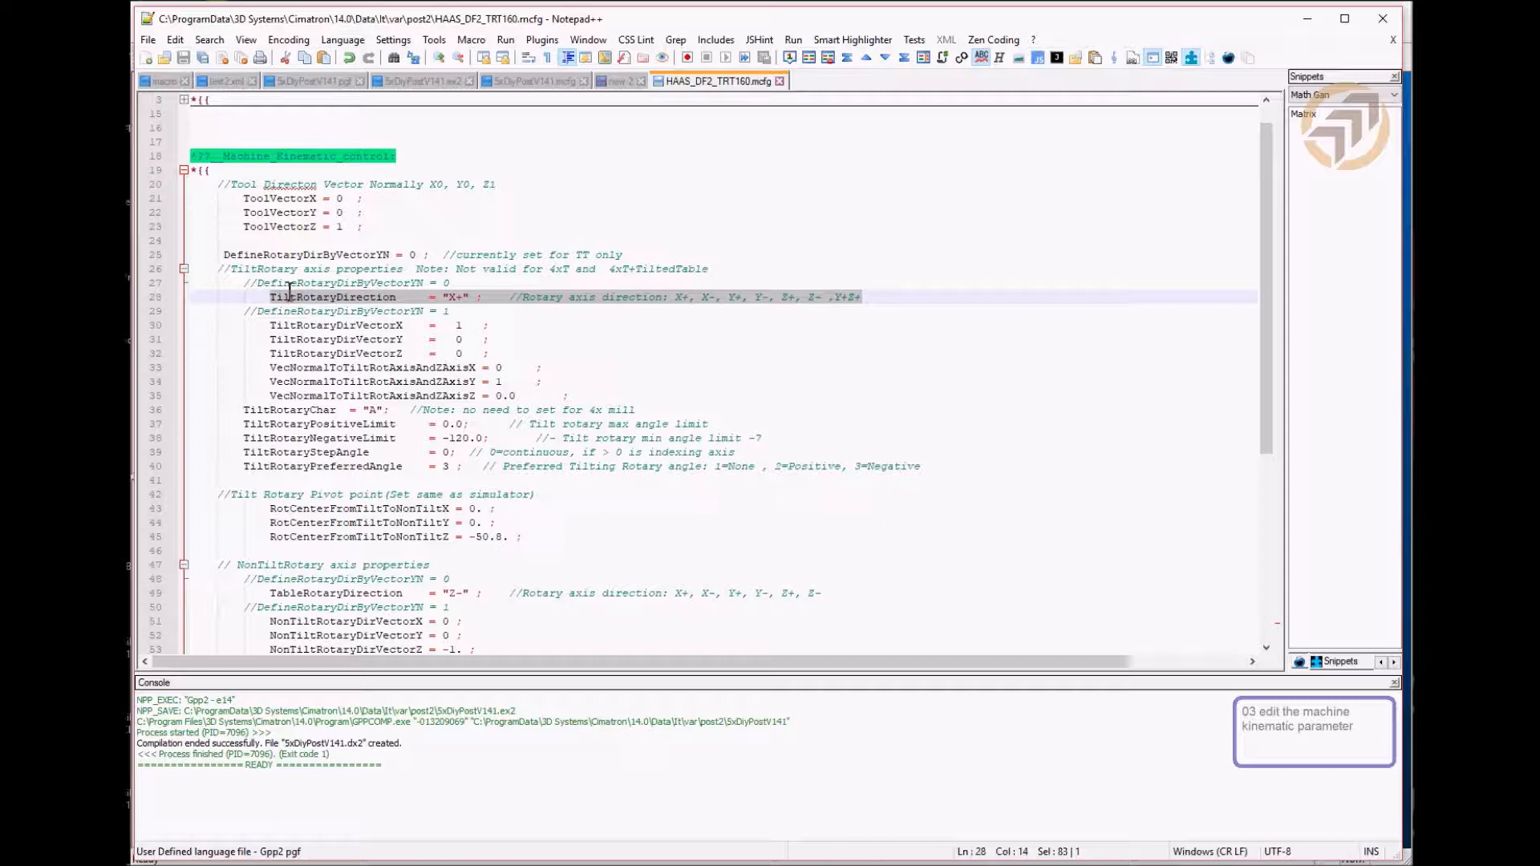
drag(562, 395, 361, 329)
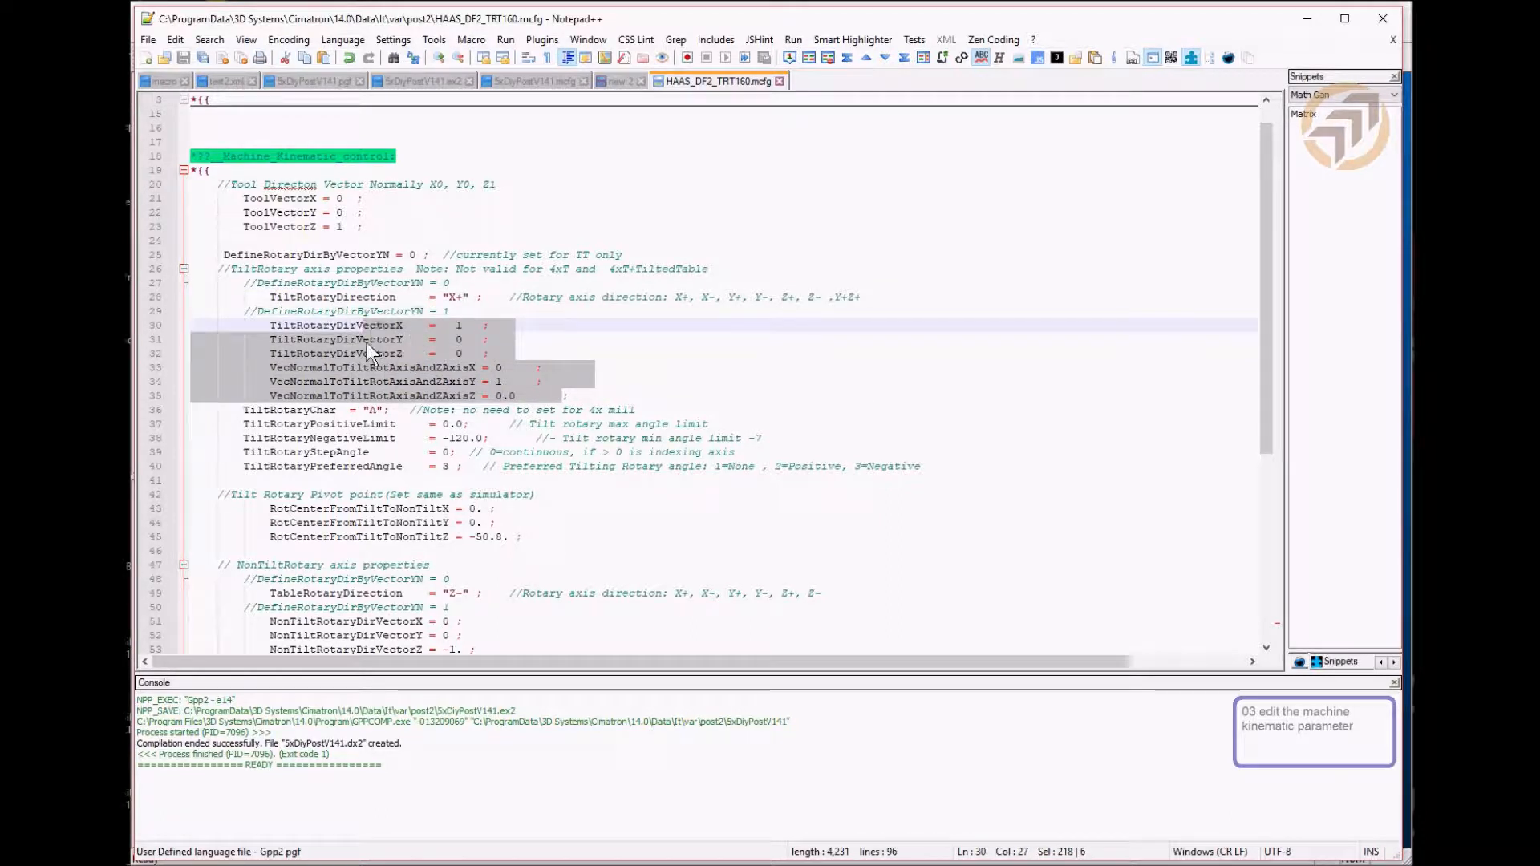
click(438, 297)
click(456, 299)
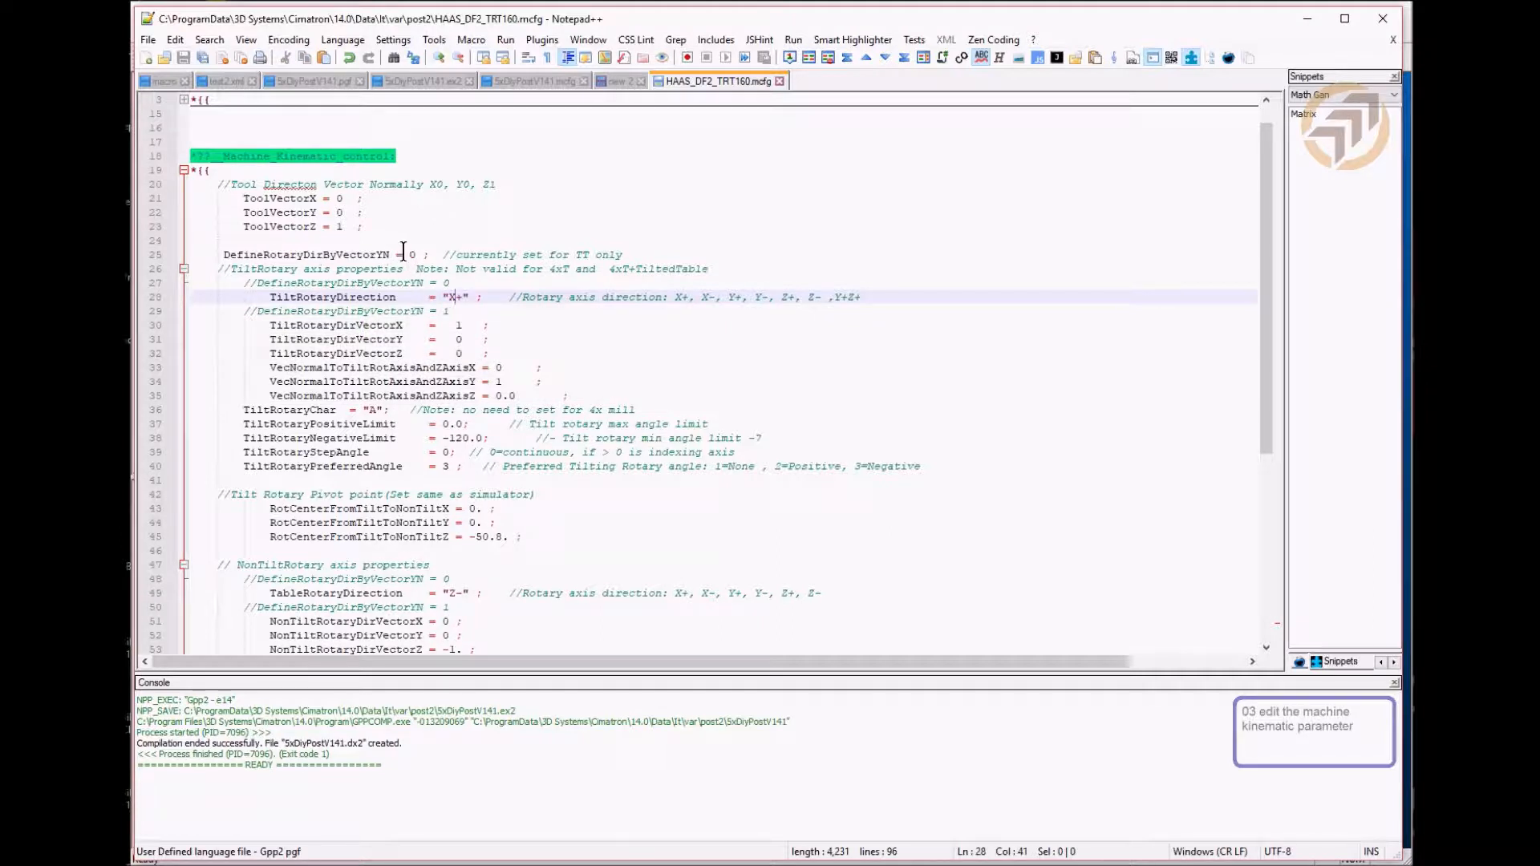
click(447, 296)
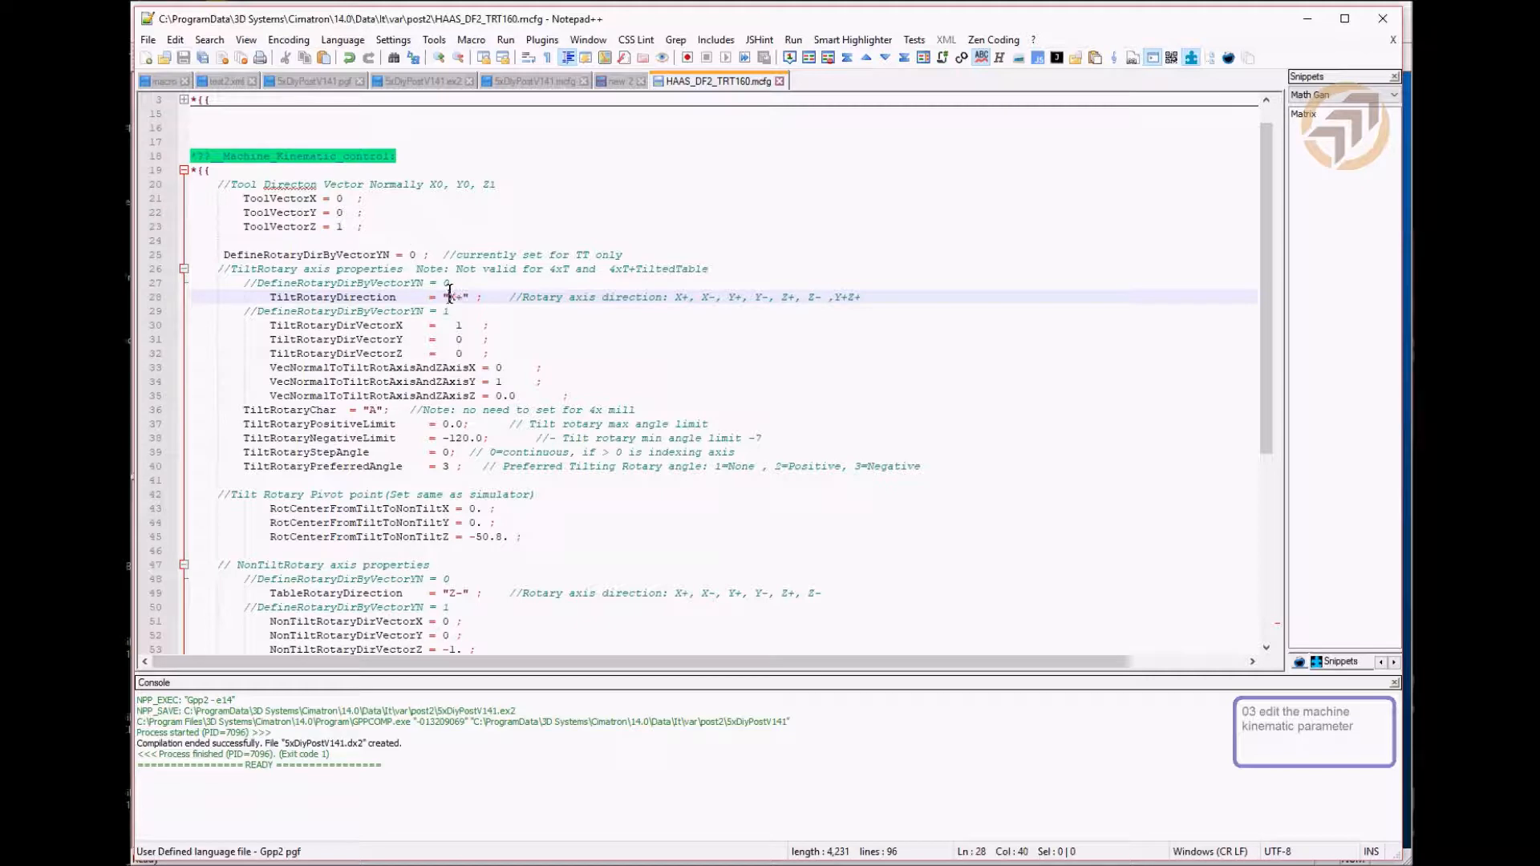
Switch to Machine Builder and inspect the A axis properties for its axis of rotation
double_click(748, 19)
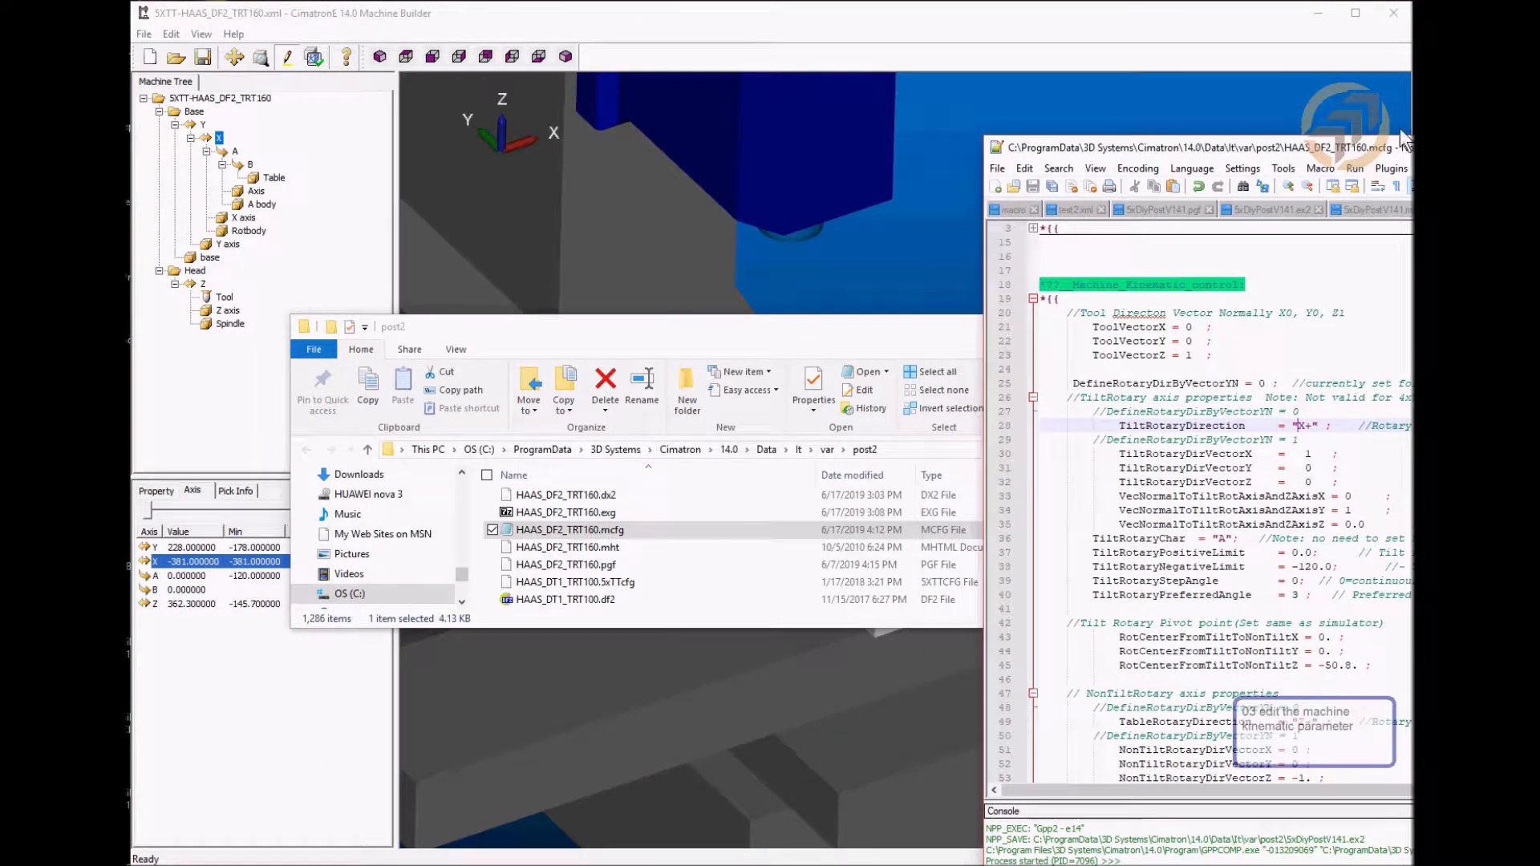
click(748, 26)
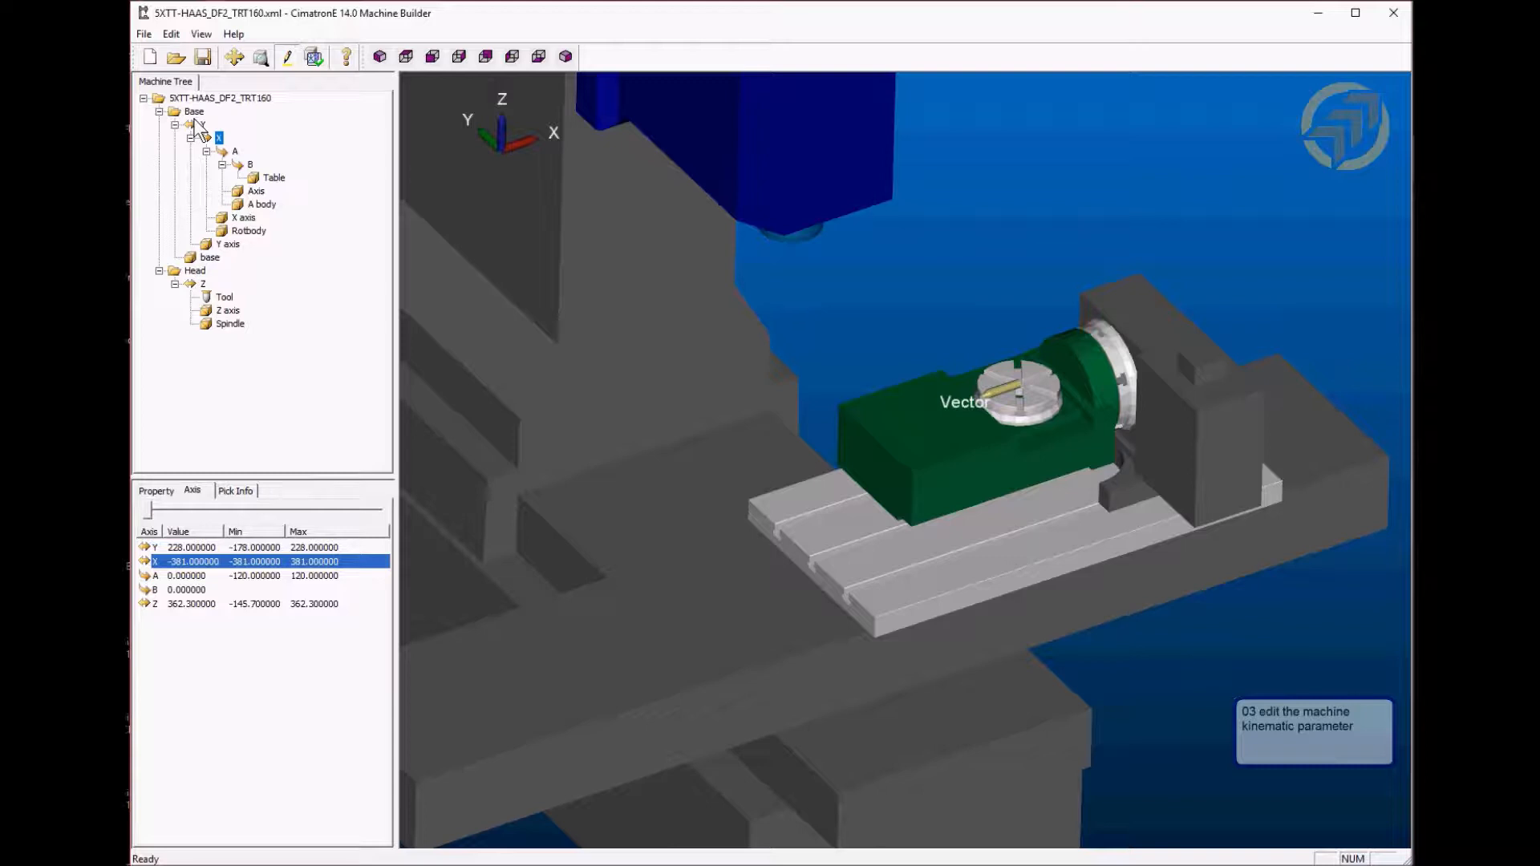
click(235, 151)
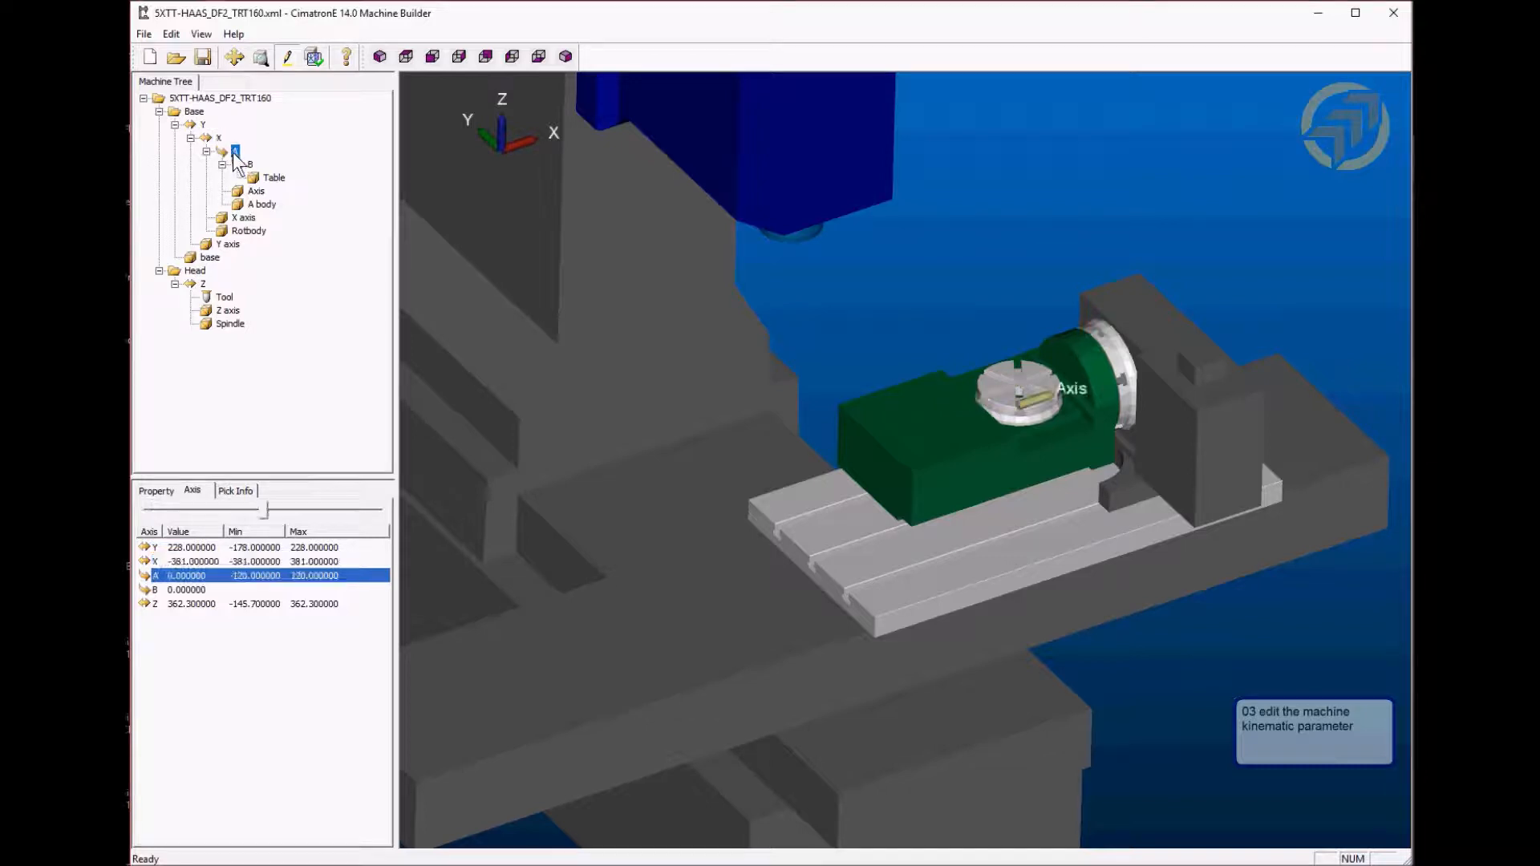
click(157, 490)
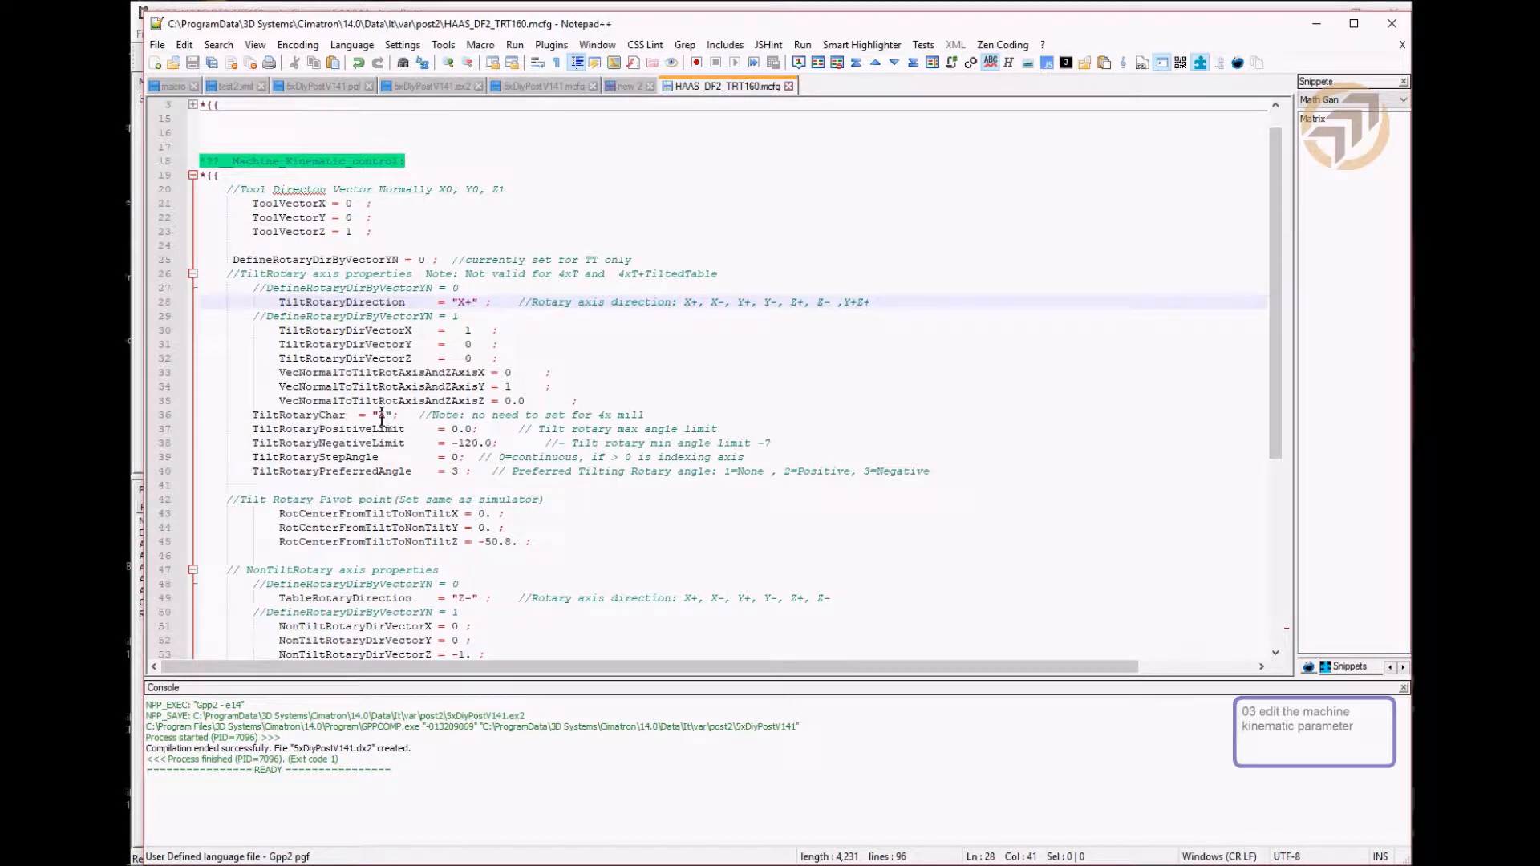
Try a TiltRotaryPositiveLimit of 120.0 in the mcfg file and revert the change
click(282, 429)
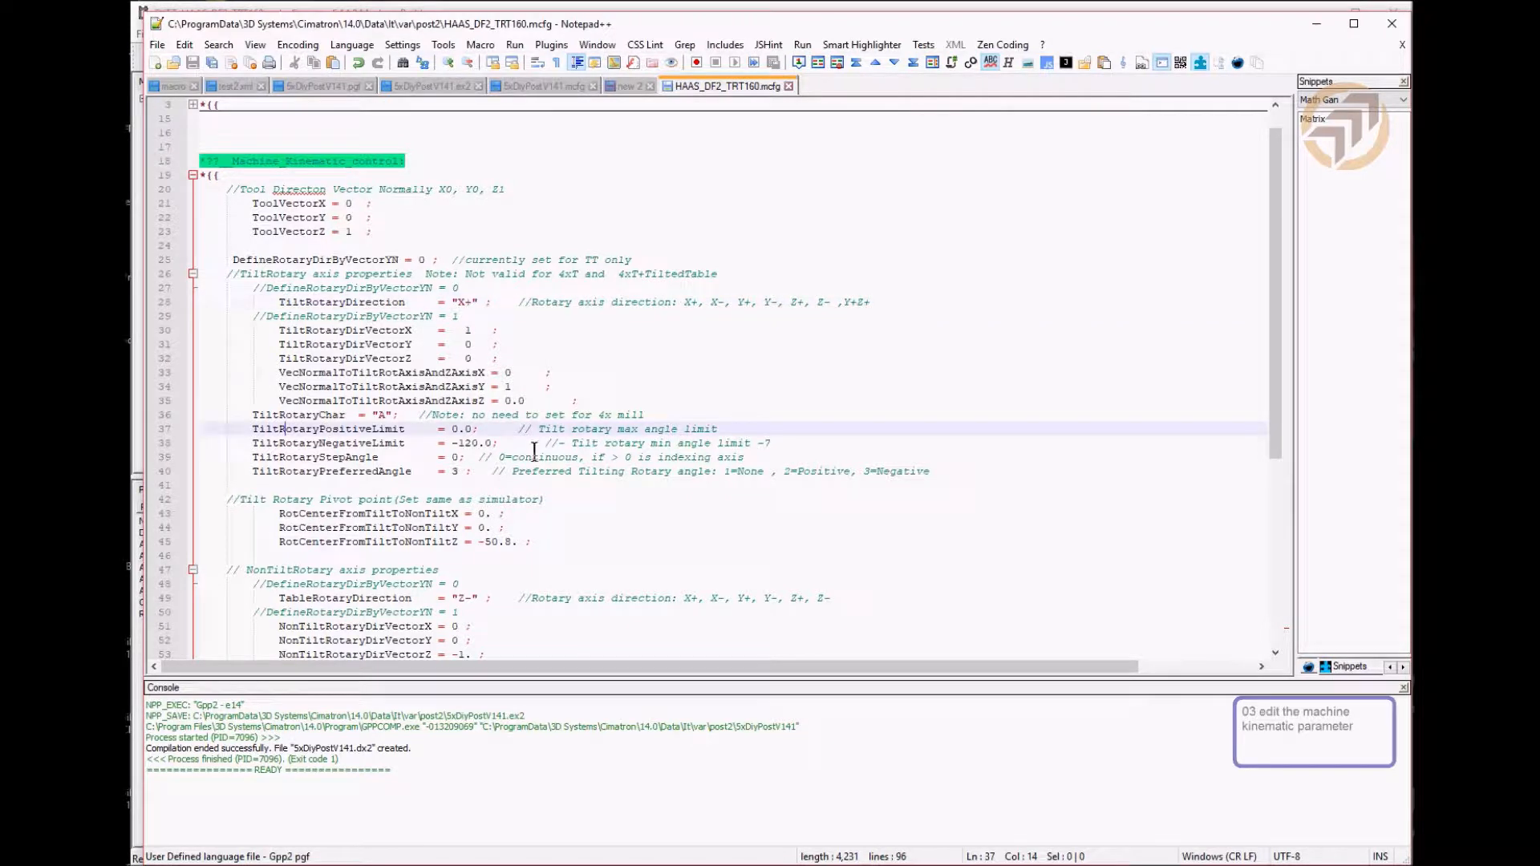
click(453, 429)
text(12)
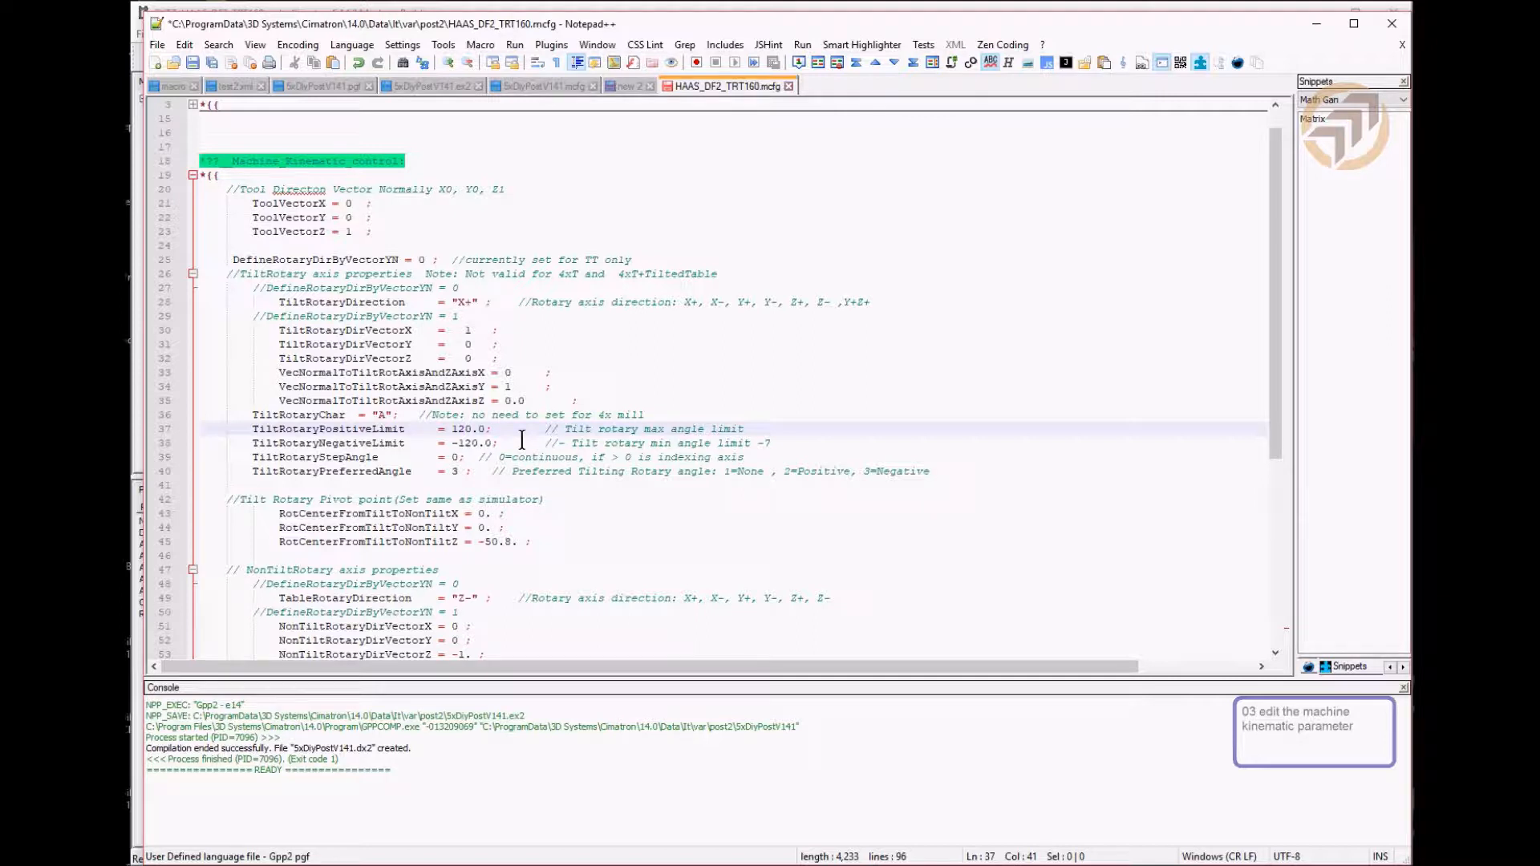
key(BackSpace)
key(BackSpace)
Examine the TiltRotaryStepAngle and TiltRotaryPreferredAngle parameters with their option comments
drag(259, 463, 377, 458)
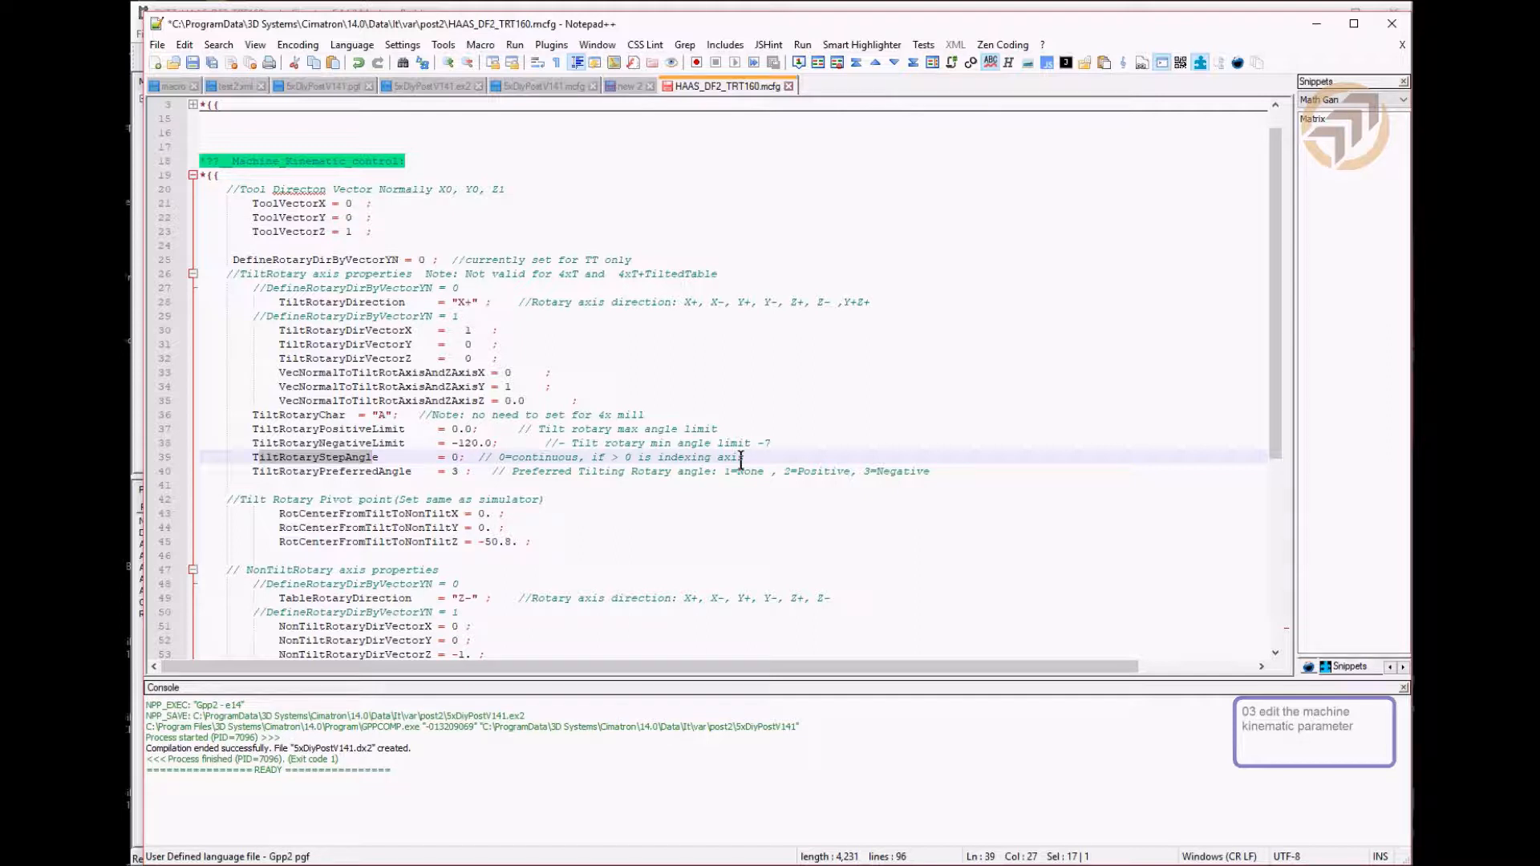
click(456, 457)
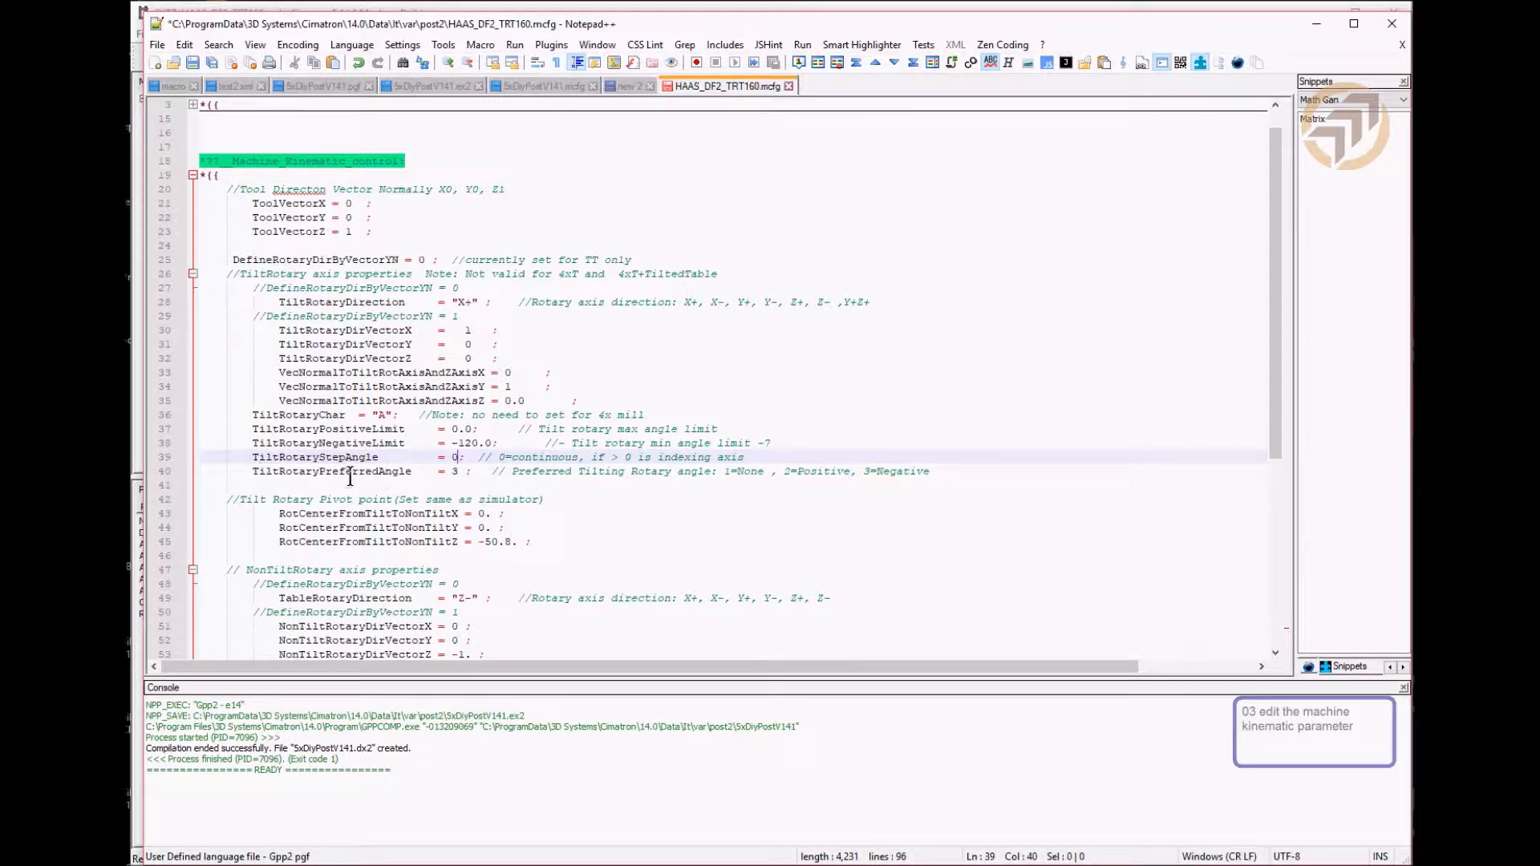
click(404, 471)
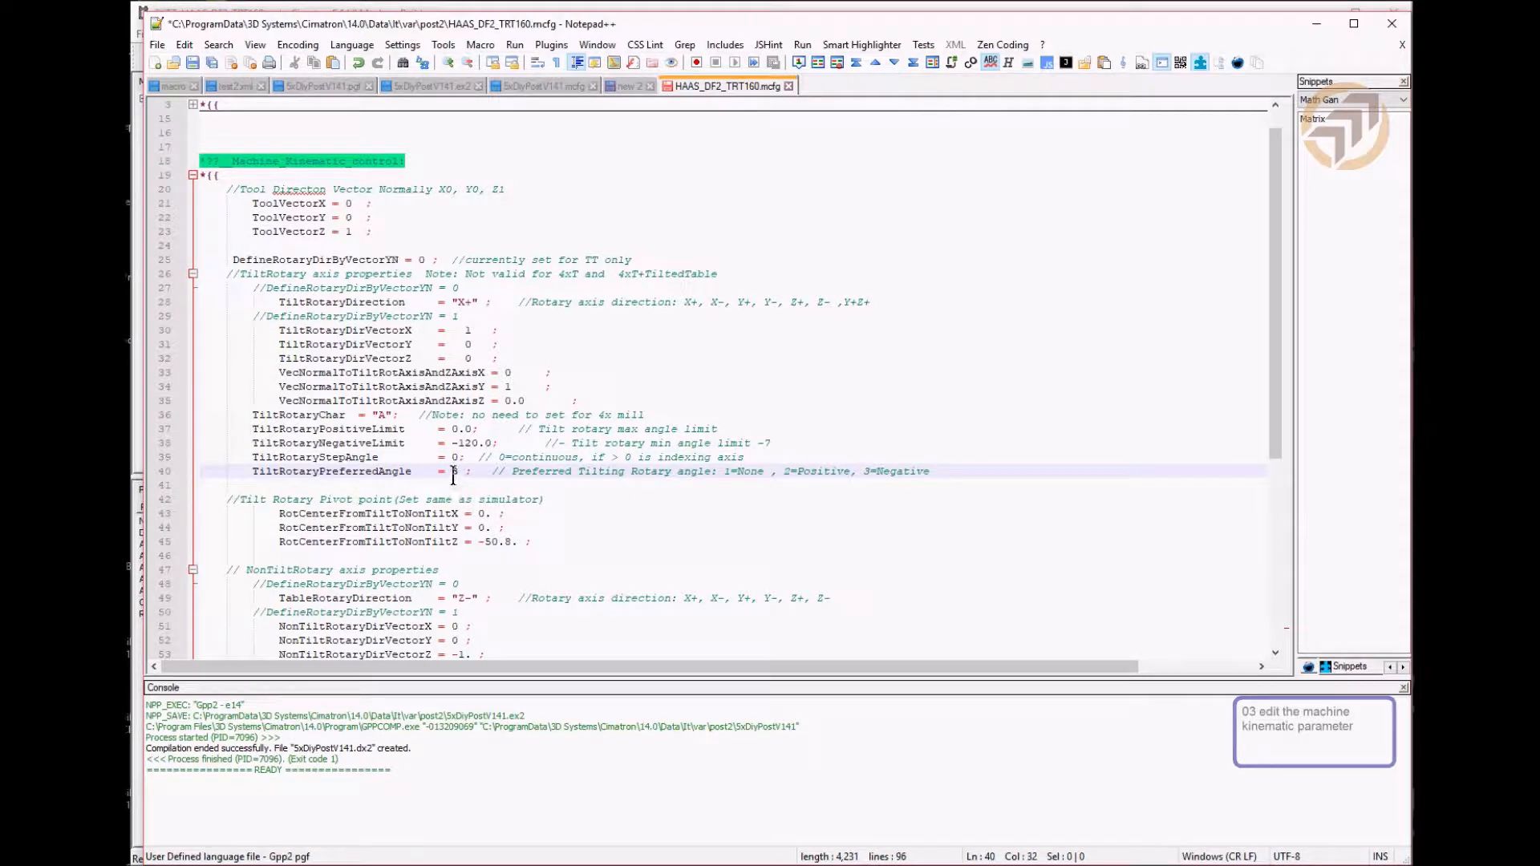
click(895, 471)
Set RotCenterFromTiltToNonTiltZ to -50.8 without the trailing point and compare it with the A axis center of rotation in Machine Builder
click(516, 542)
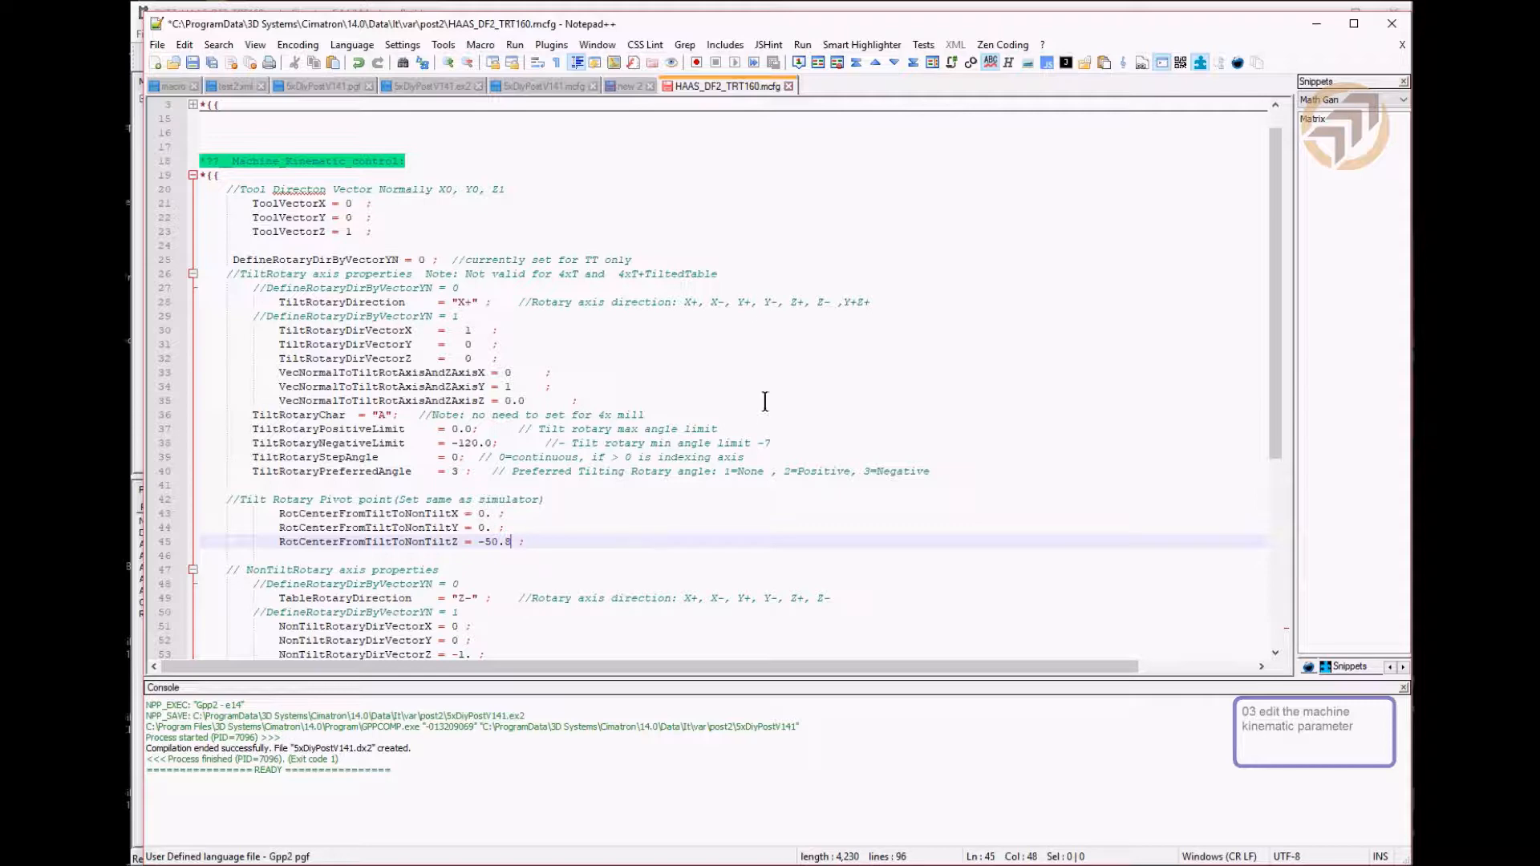
drag(749, 26, 1539, 148)
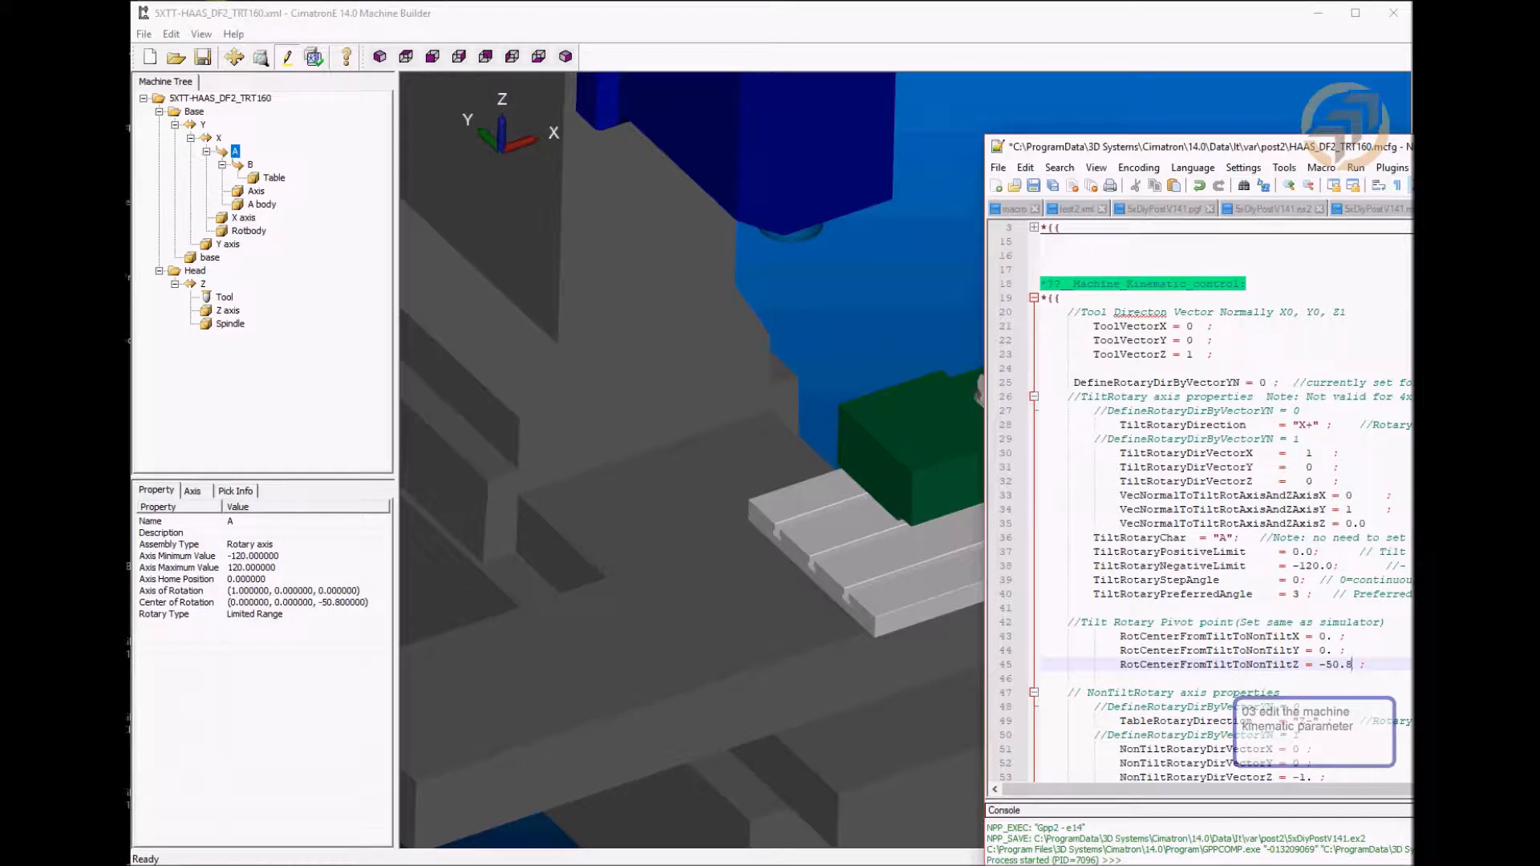
drag(1488, 152, 636, 21)
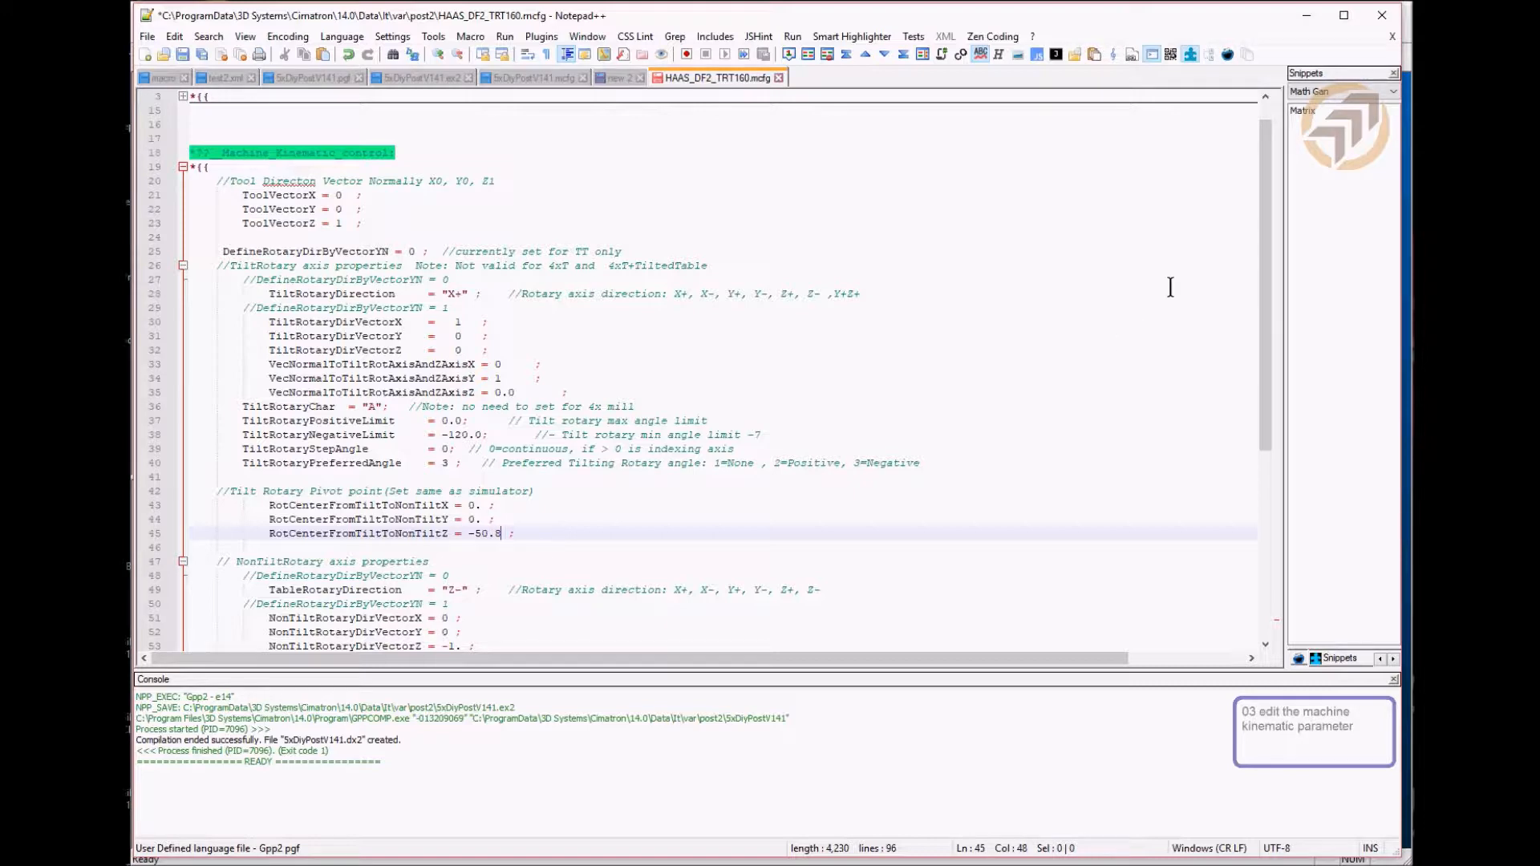
Check TableRotaryDirection in the NonTiltRotary properties against the B axis of rotation in Machine Builder
drag(1264, 240, 1253, 393)
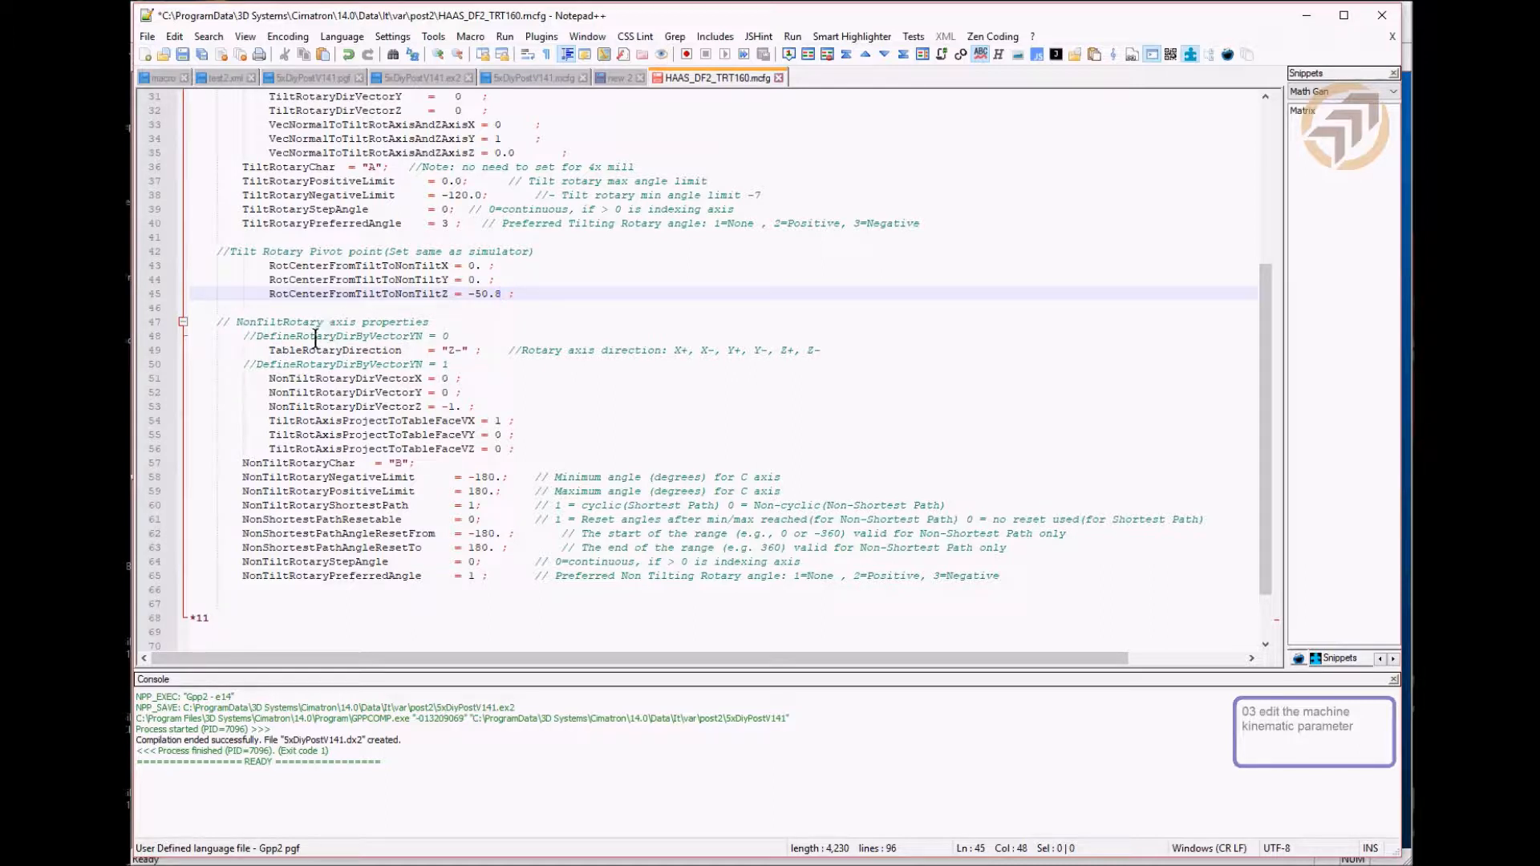
click(347, 350)
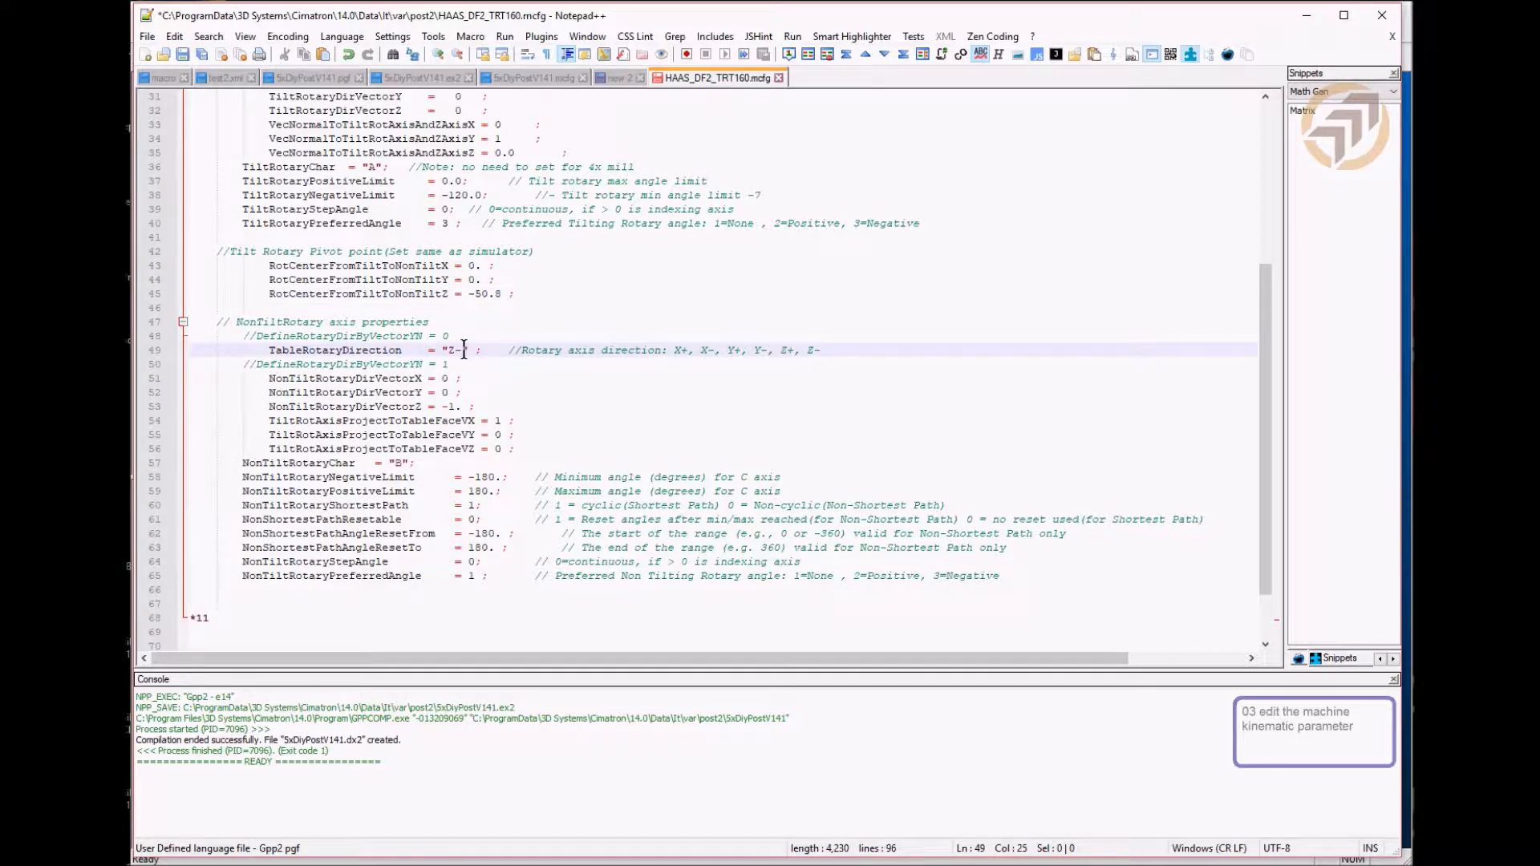
drag(908, 17, 1538, 225)
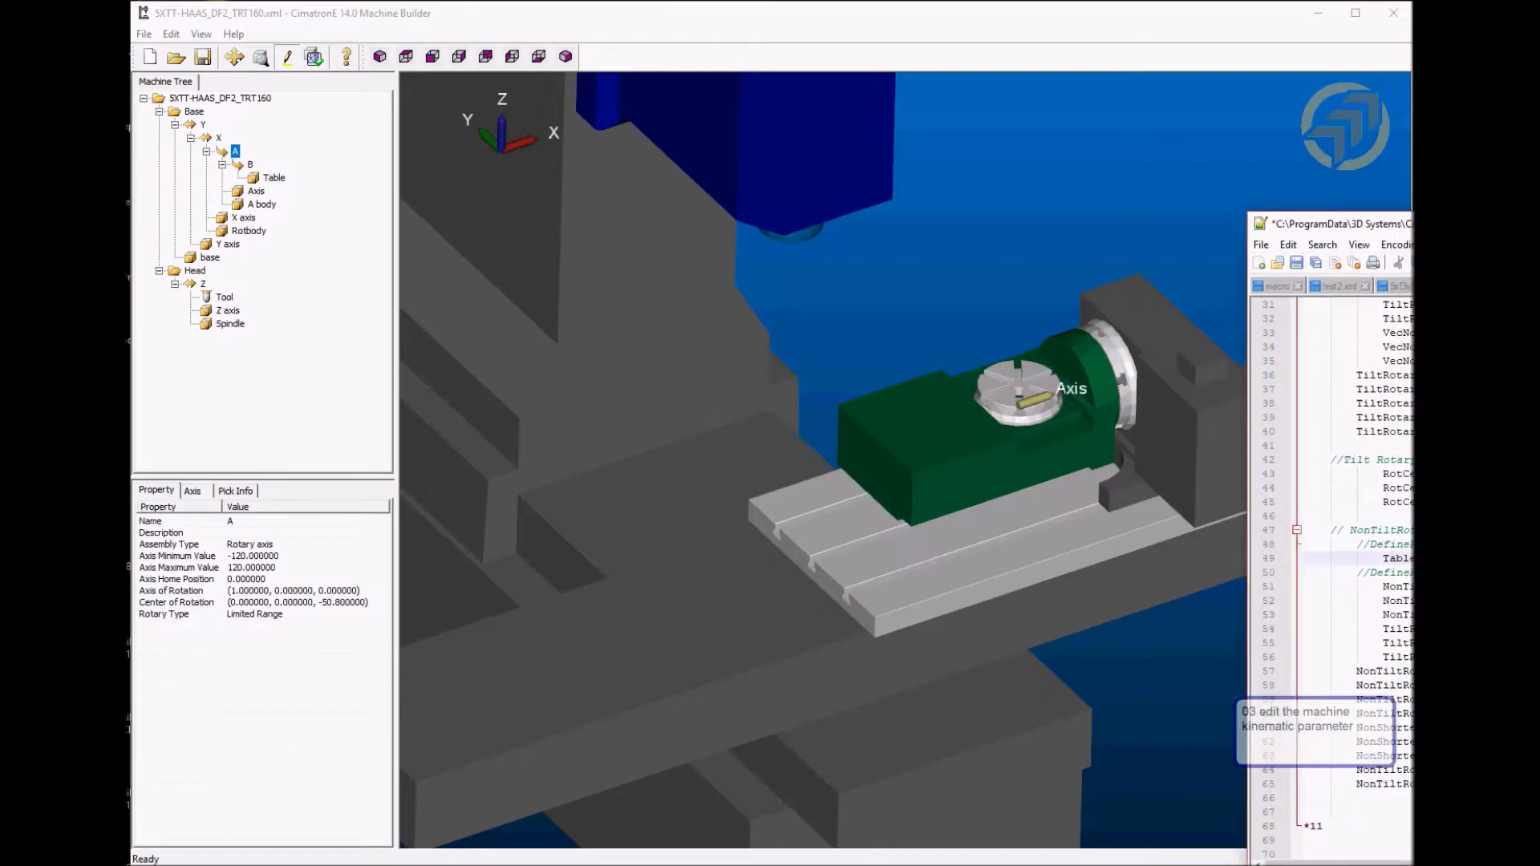
click(251, 165)
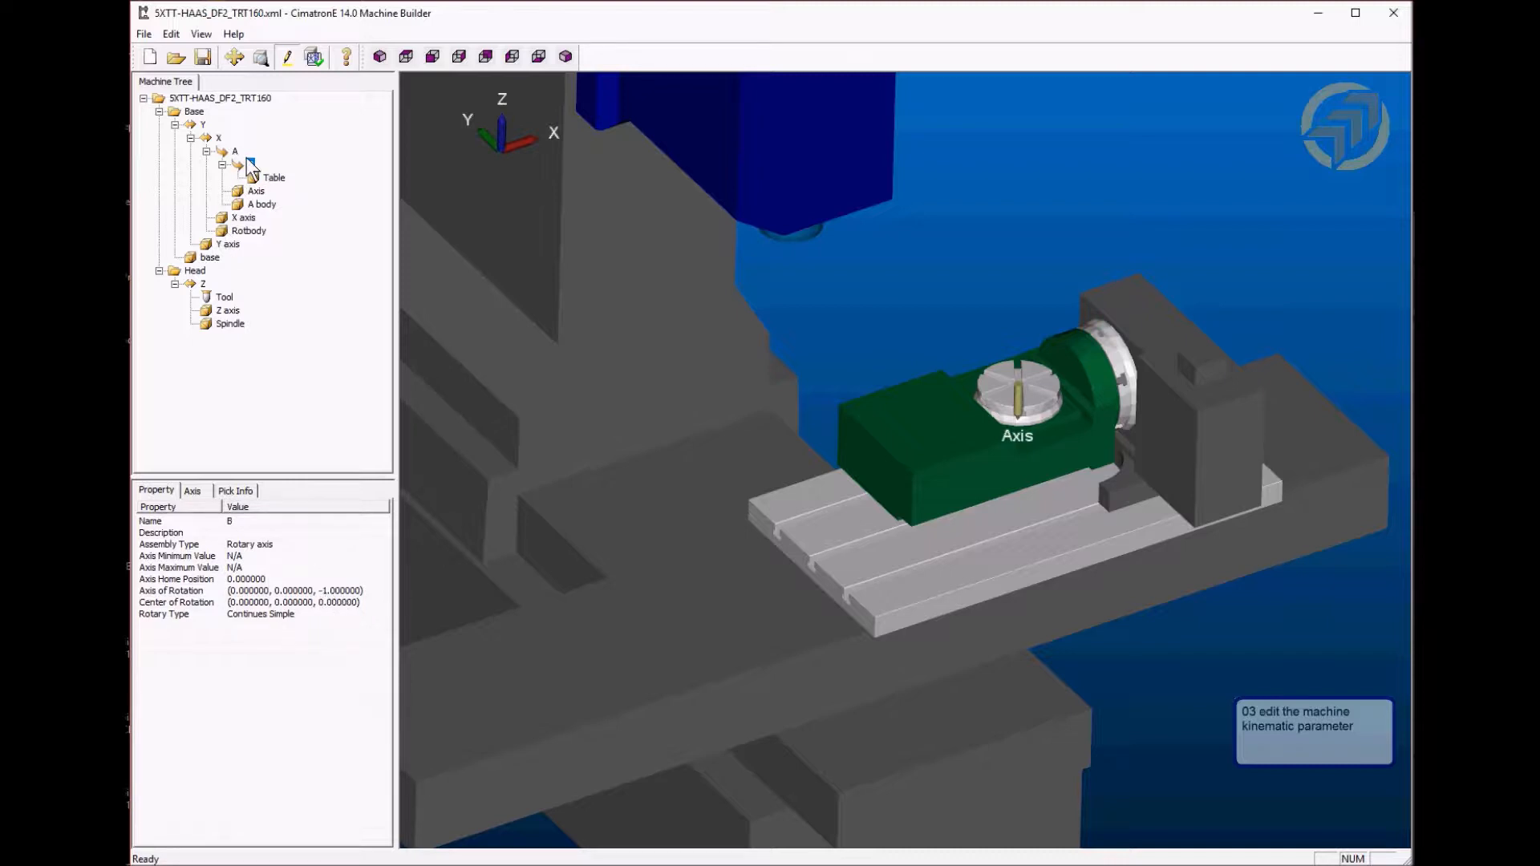
drag(1411, 233, 754, 17)
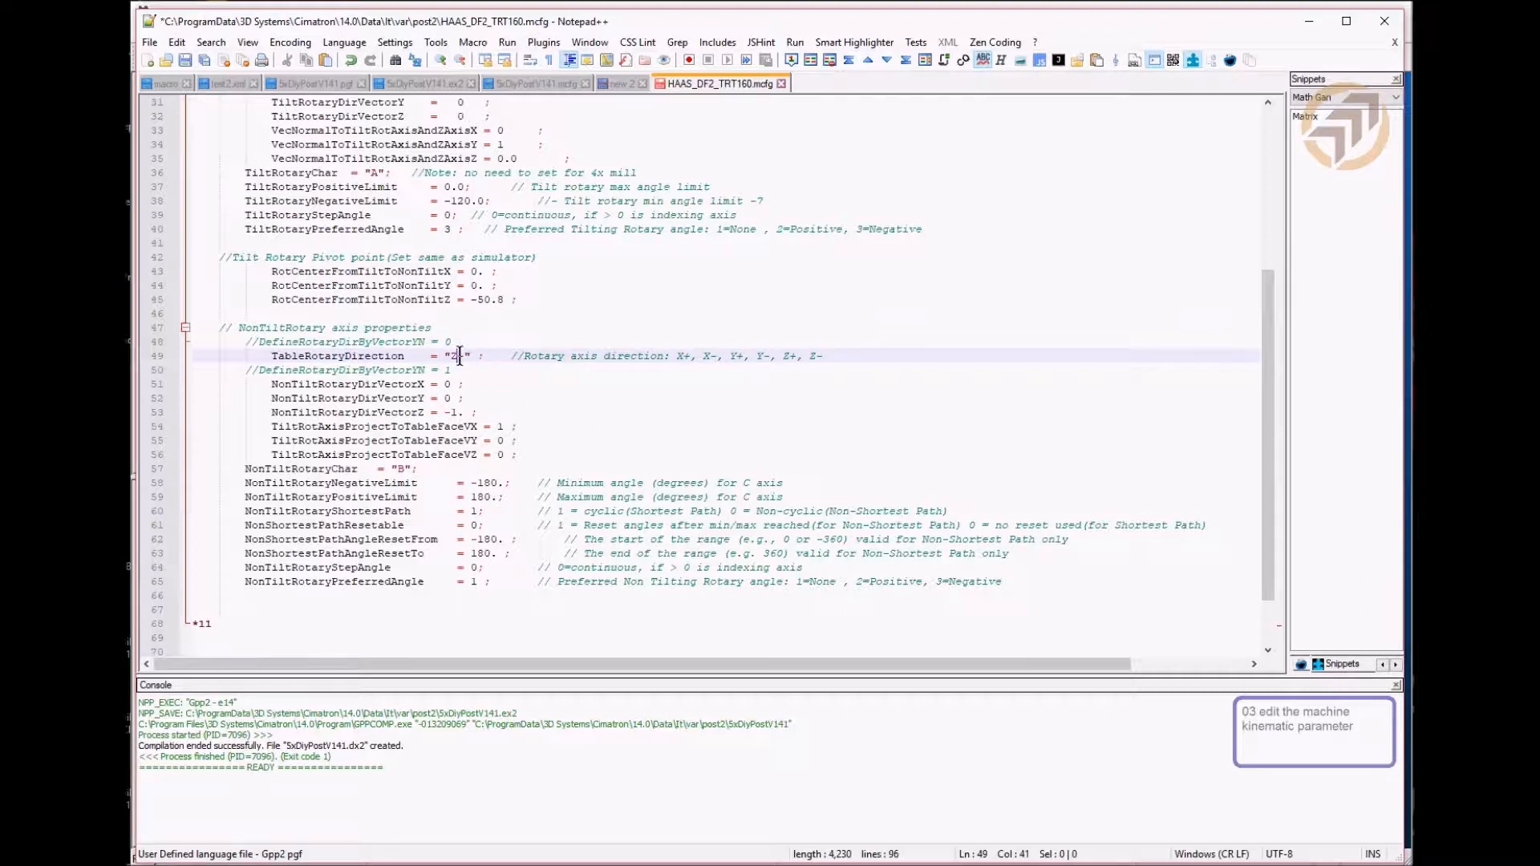
Examine the non-tilt rotary vector parameters, NonTiltRotaryChar and the NonTiltRotary negative and positive limits
drag(536, 454, 412, 384)
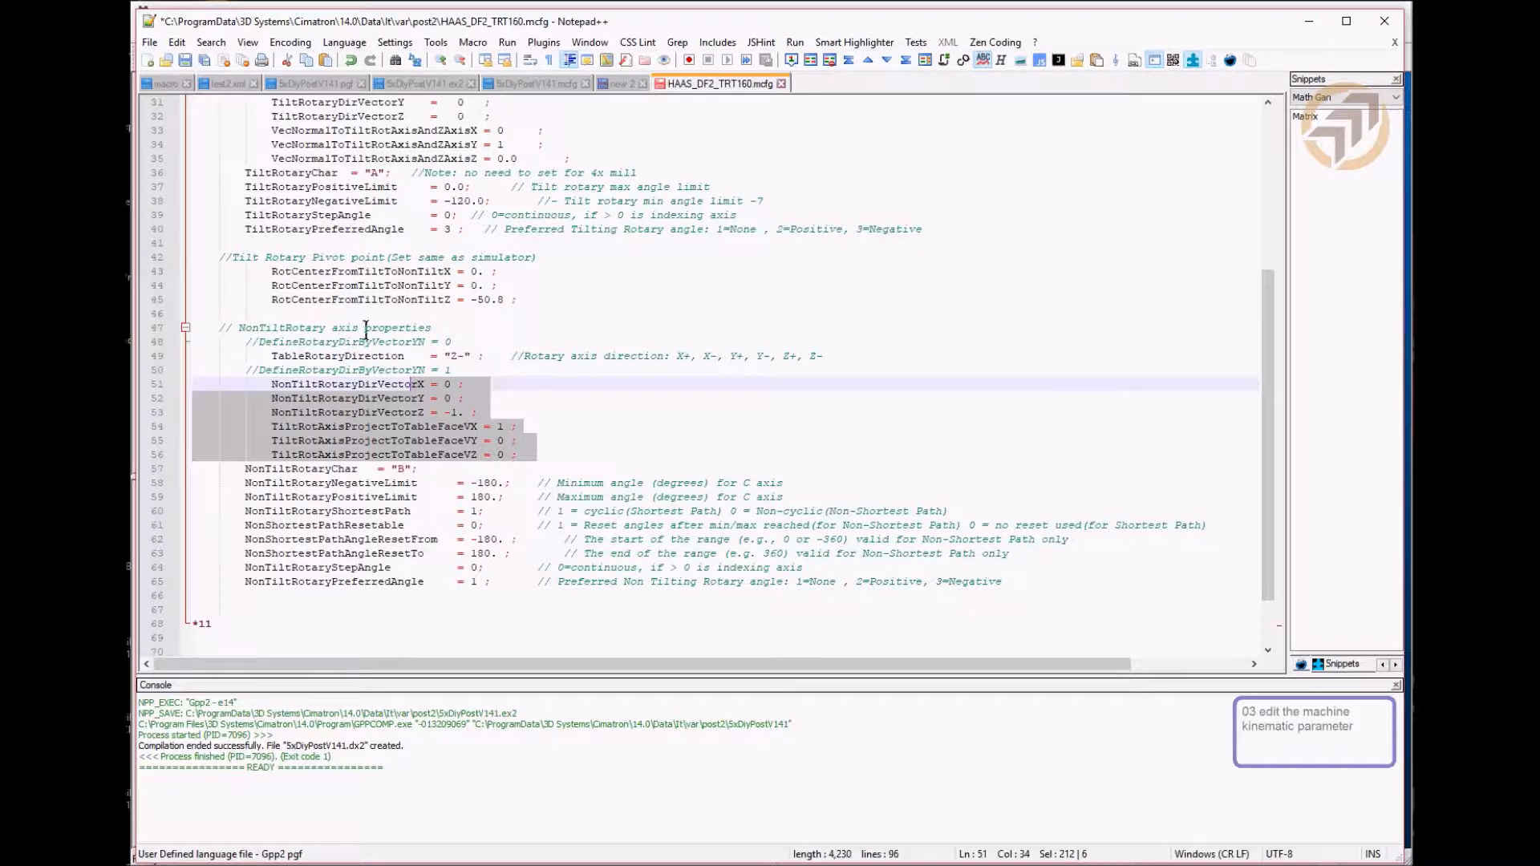
click(566, 412)
click(404, 469)
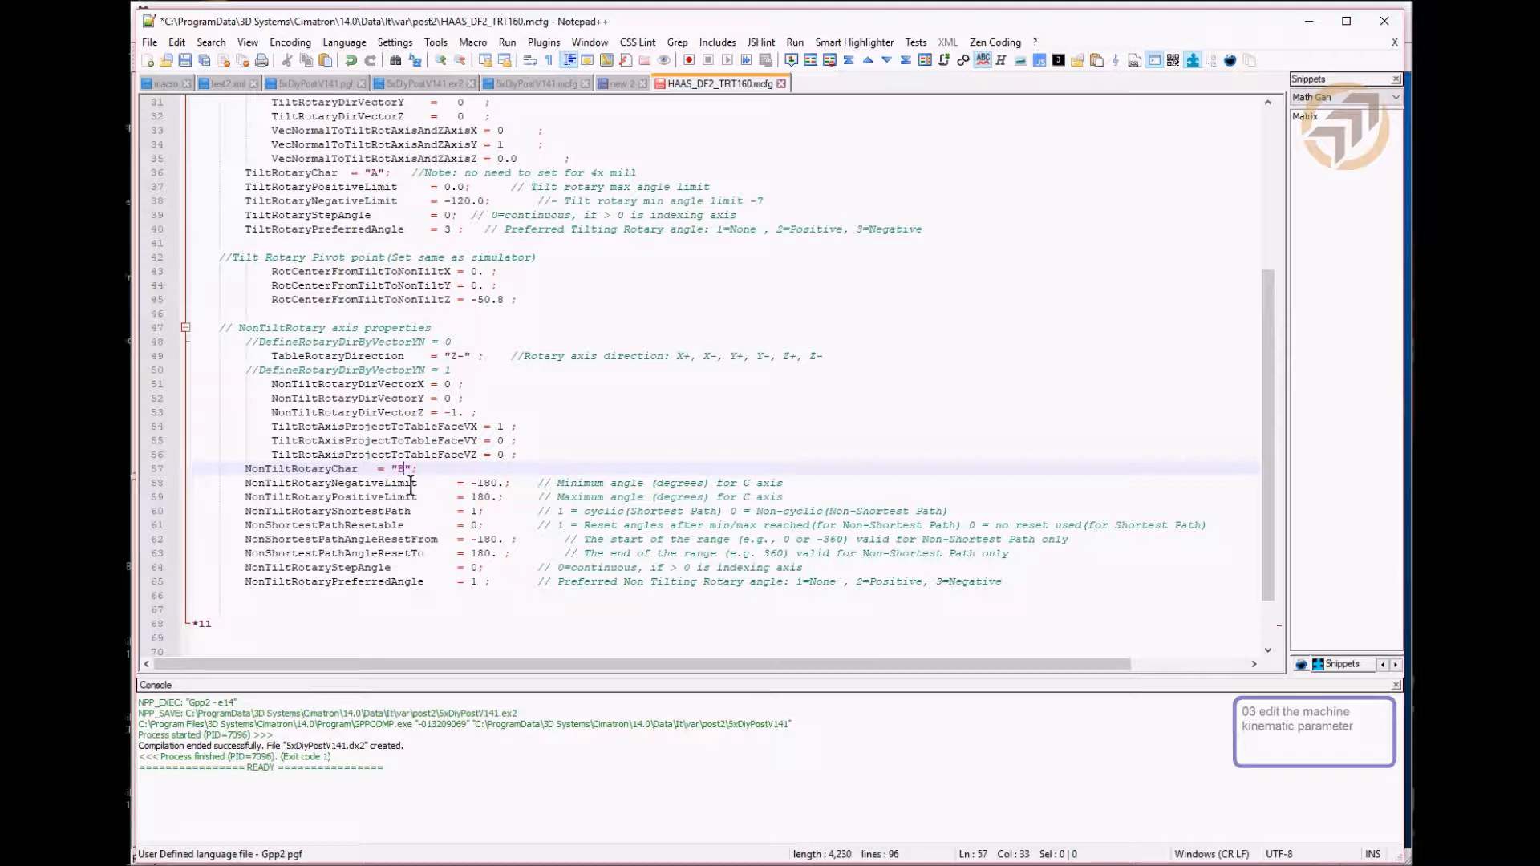
click(373, 496)
click(407, 482)
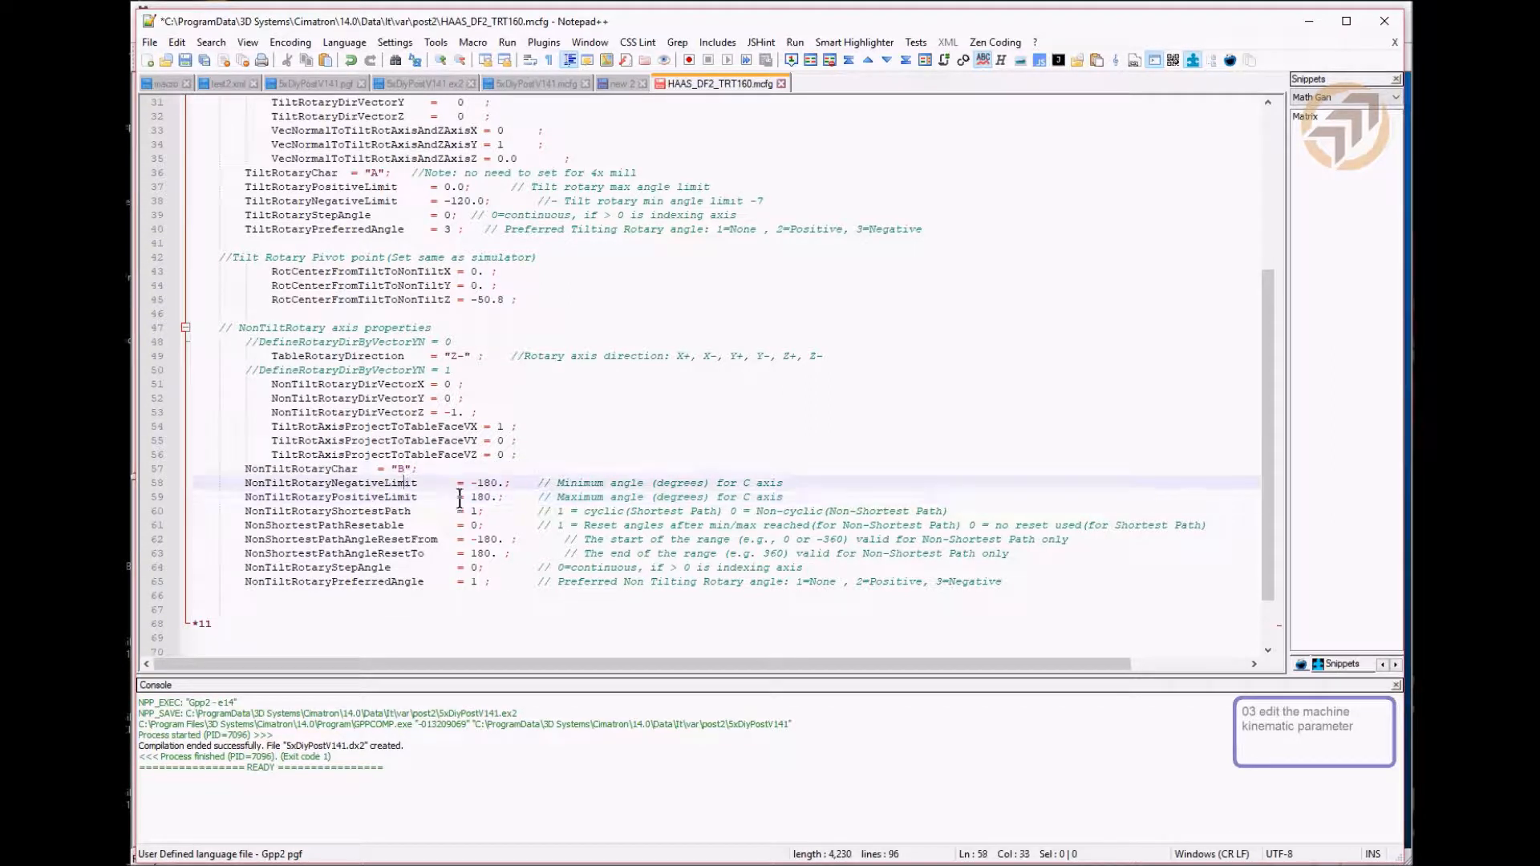
click(481, 496)
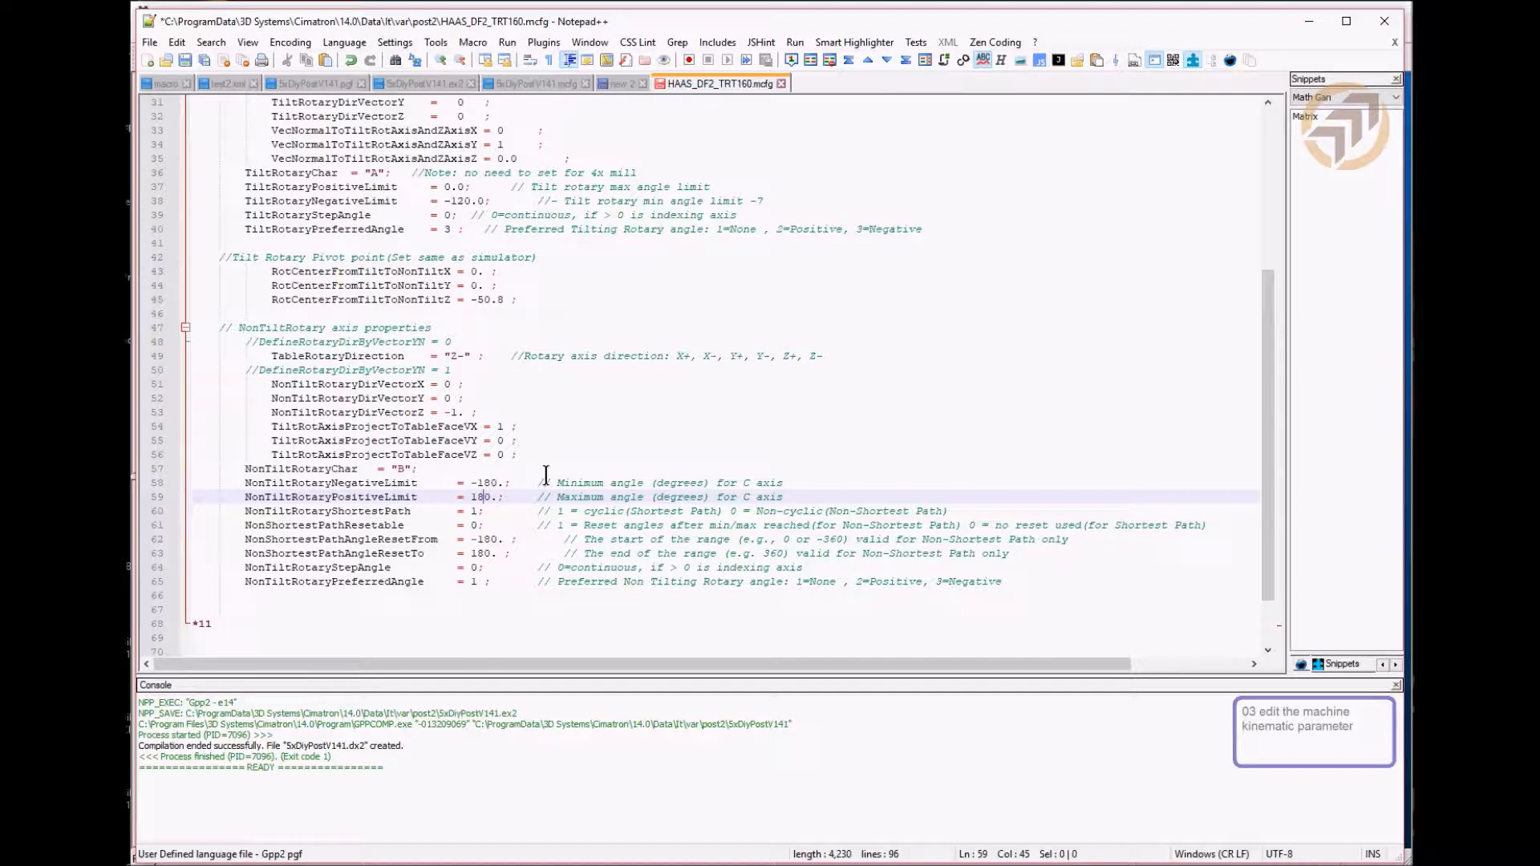
click(487, 497)
Examine NonTiltRotaryShortestPath, the NonShortestPath reset parameters and NonTiltRotaryStepAngle with their option comments
click(356, 512)
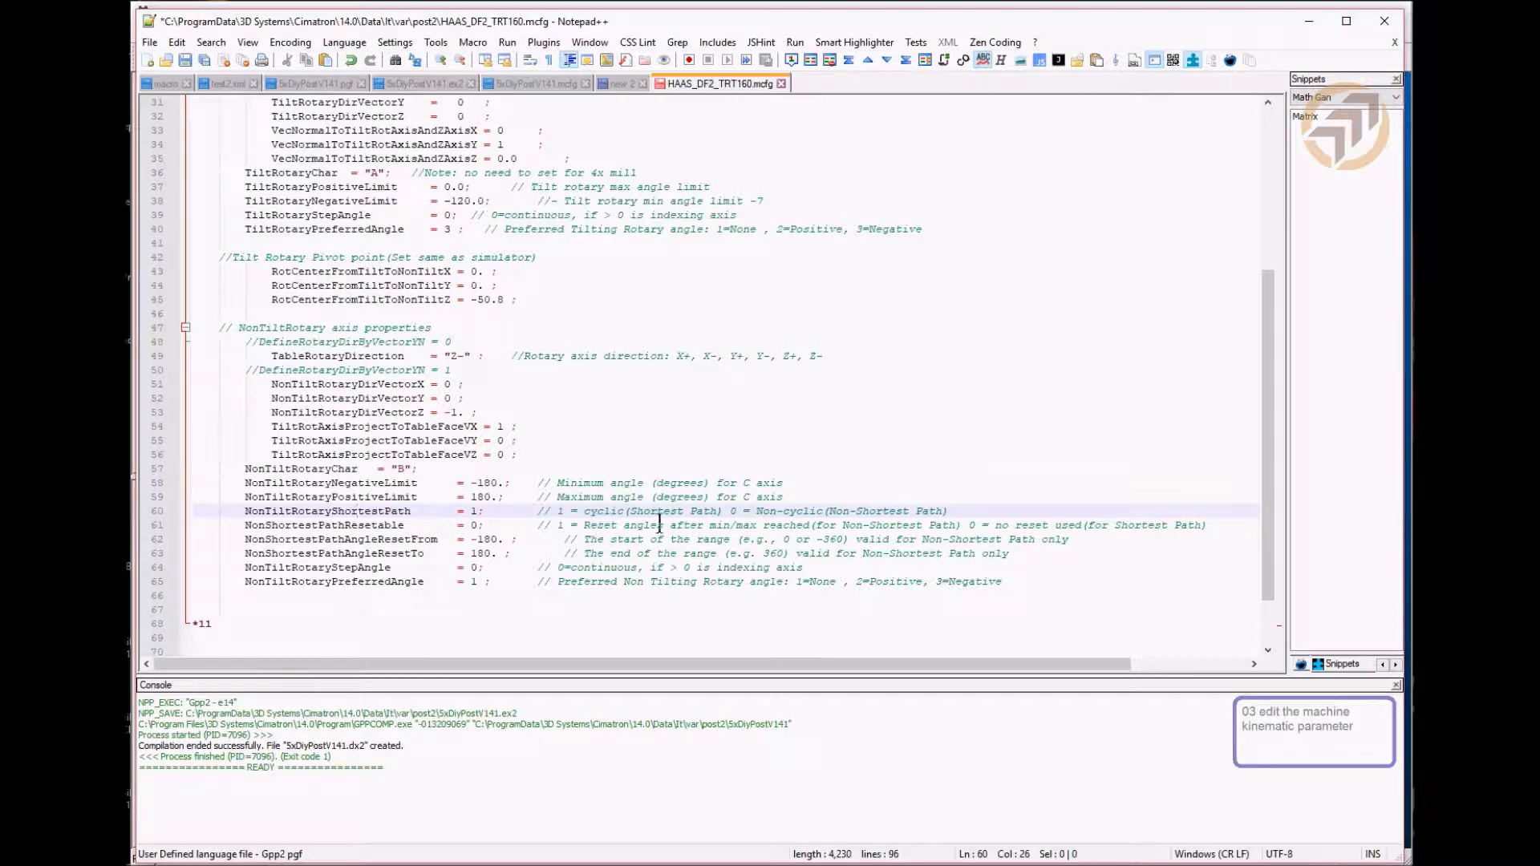
drag(634, 511, 711, 512)
click(474, 512)
drag(471, 525, 513, 555)
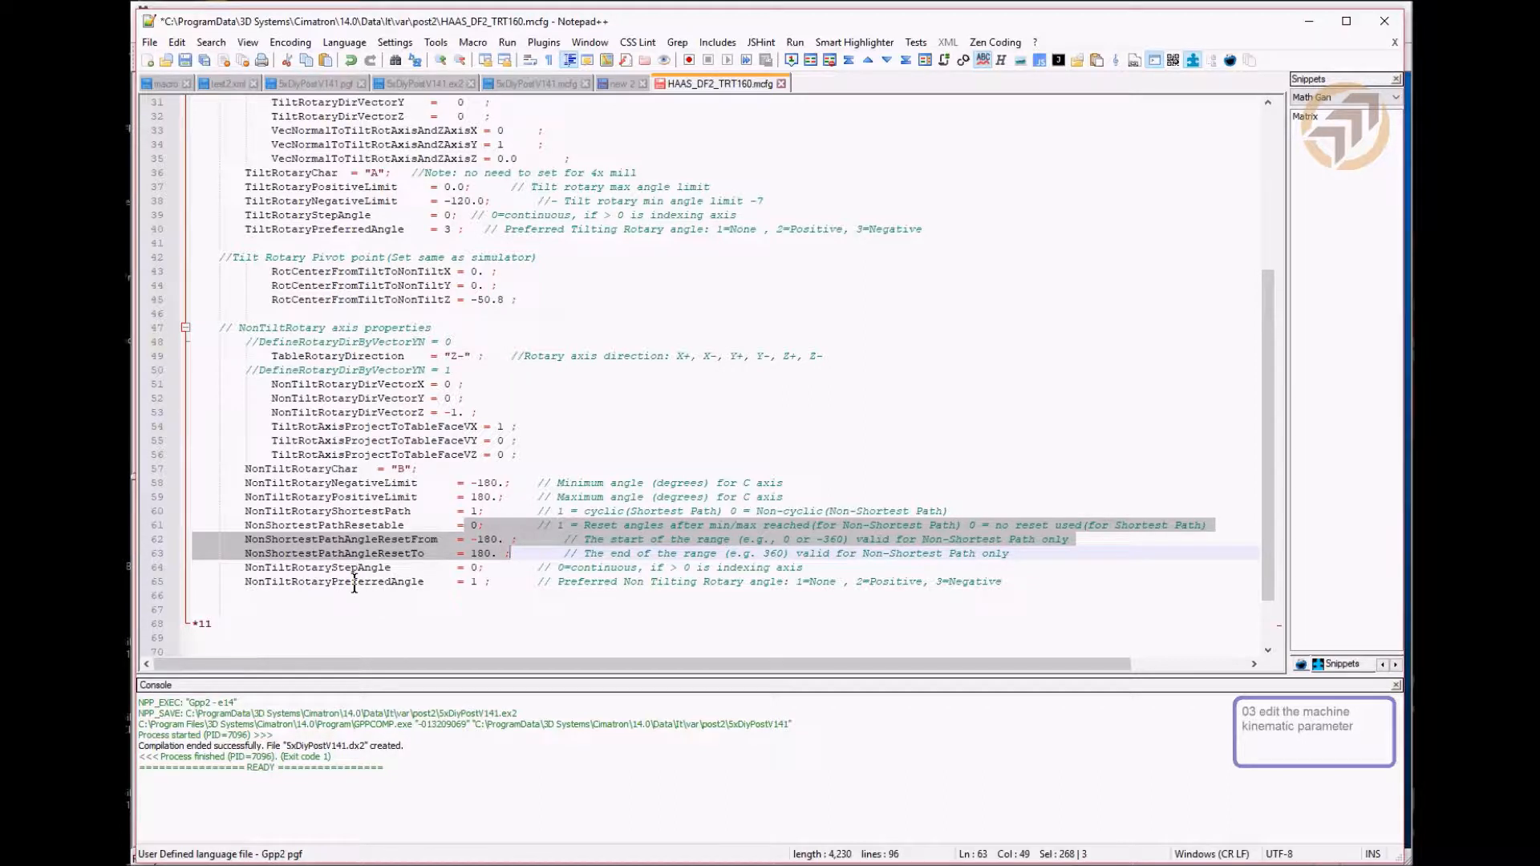
click(386, 568)
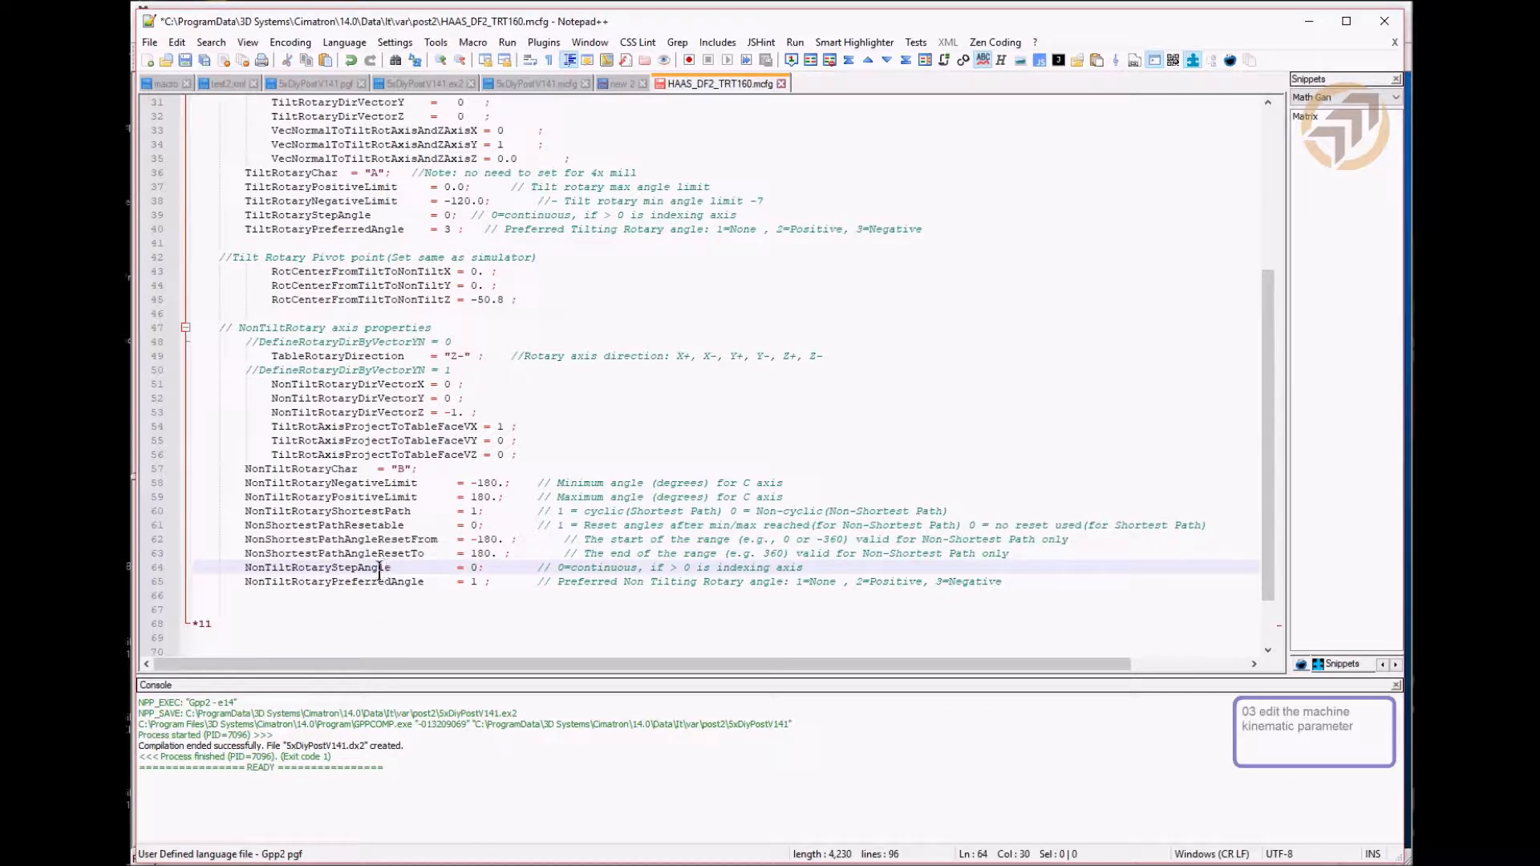
Check the NonTiltRotaryStepAngle and NonTiltRotaryPreferredAngle values against their option comments and save the mcfg file
click(602, 568)
drag(602, 568, 473, 568)
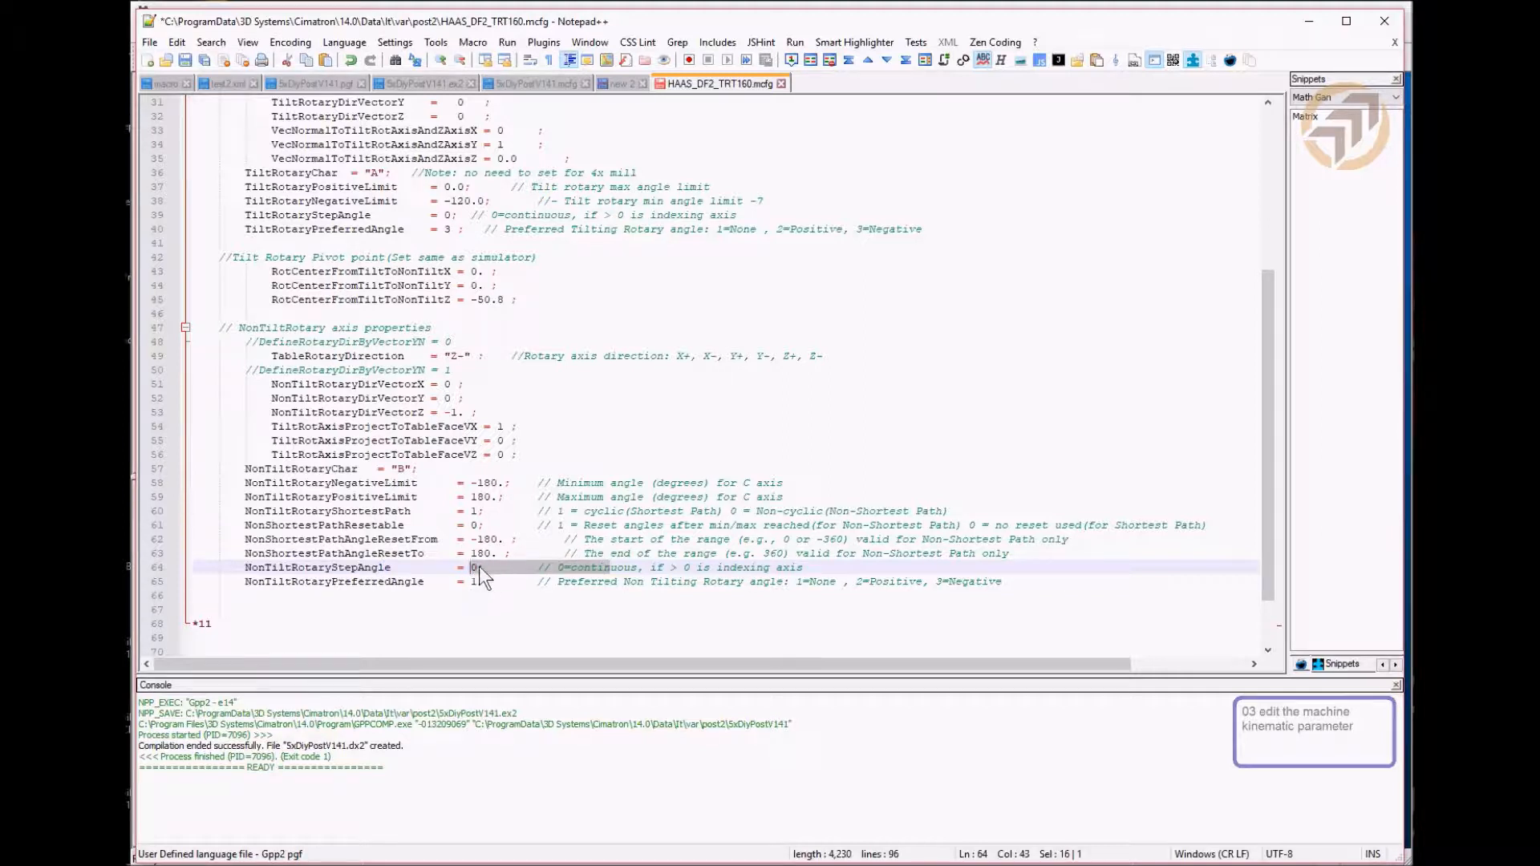
click(417, 582)
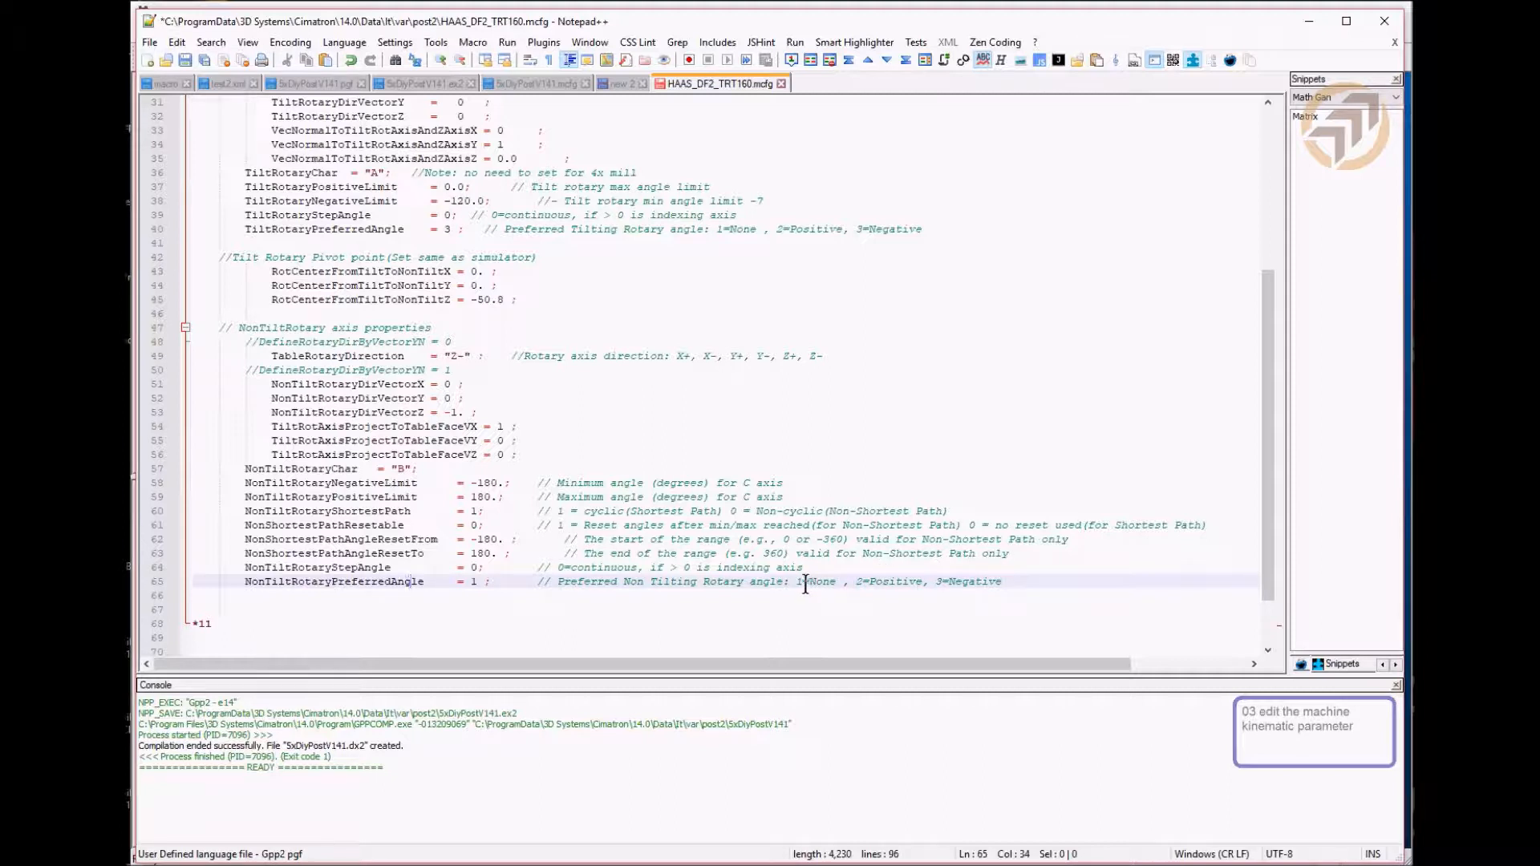
drag(462, 581, 491, 581)
click(497, 603)
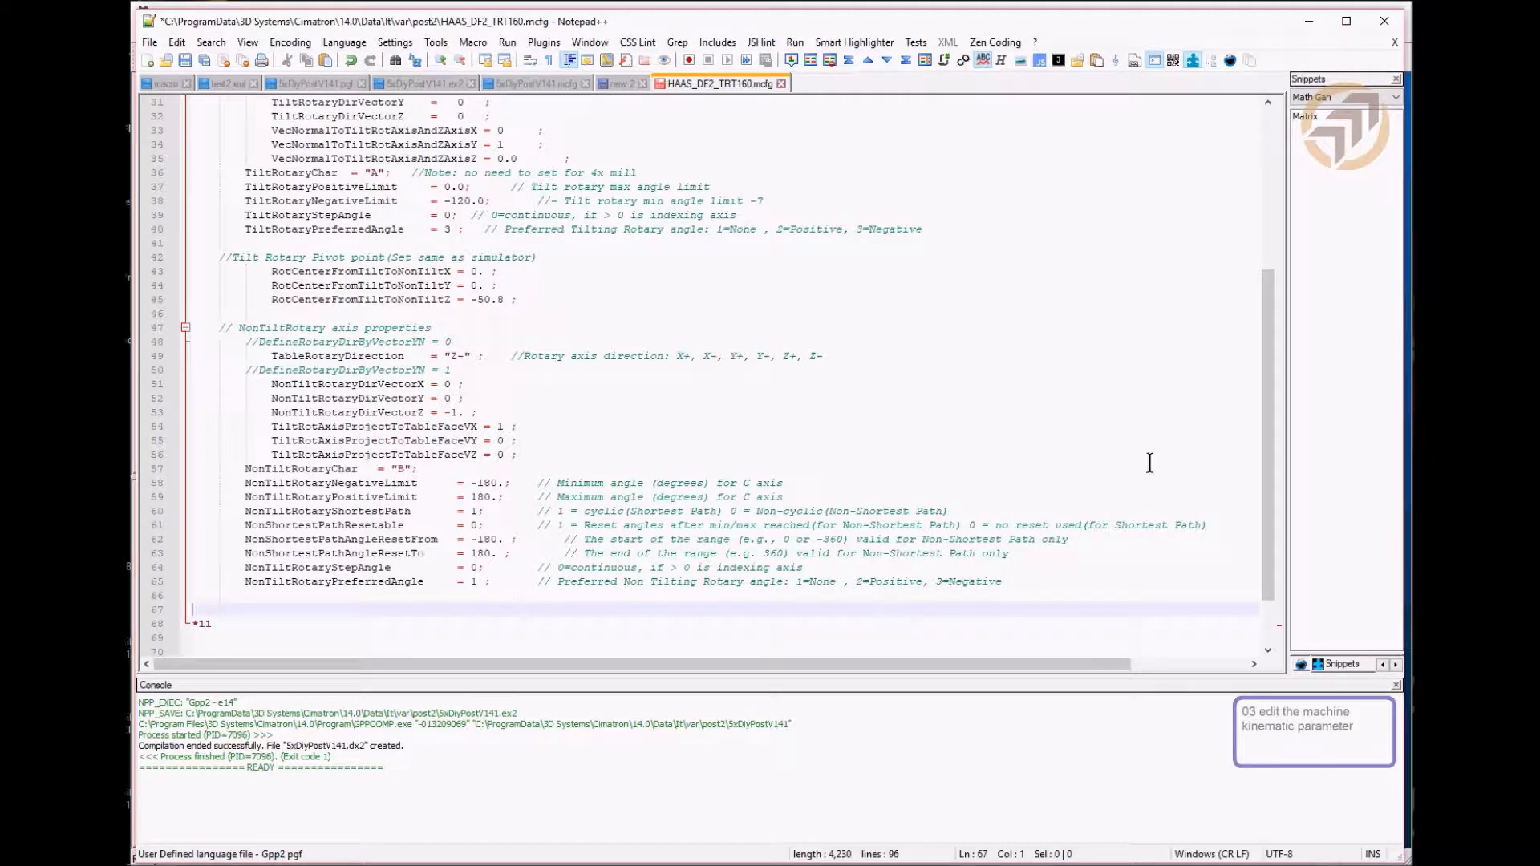
drag(1266, 426, 1255, 509)
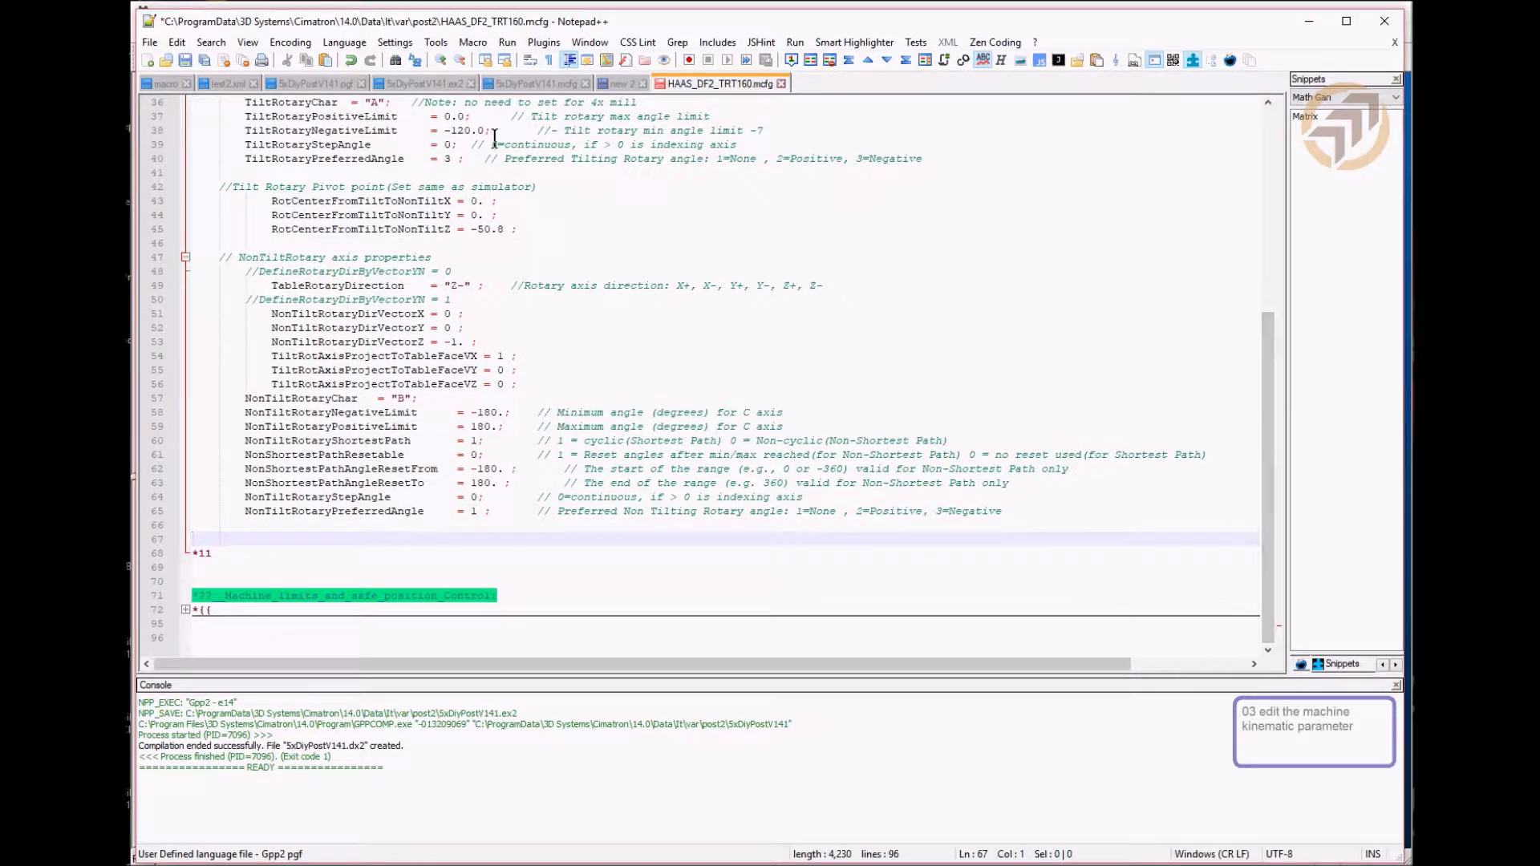
click(183, 60)
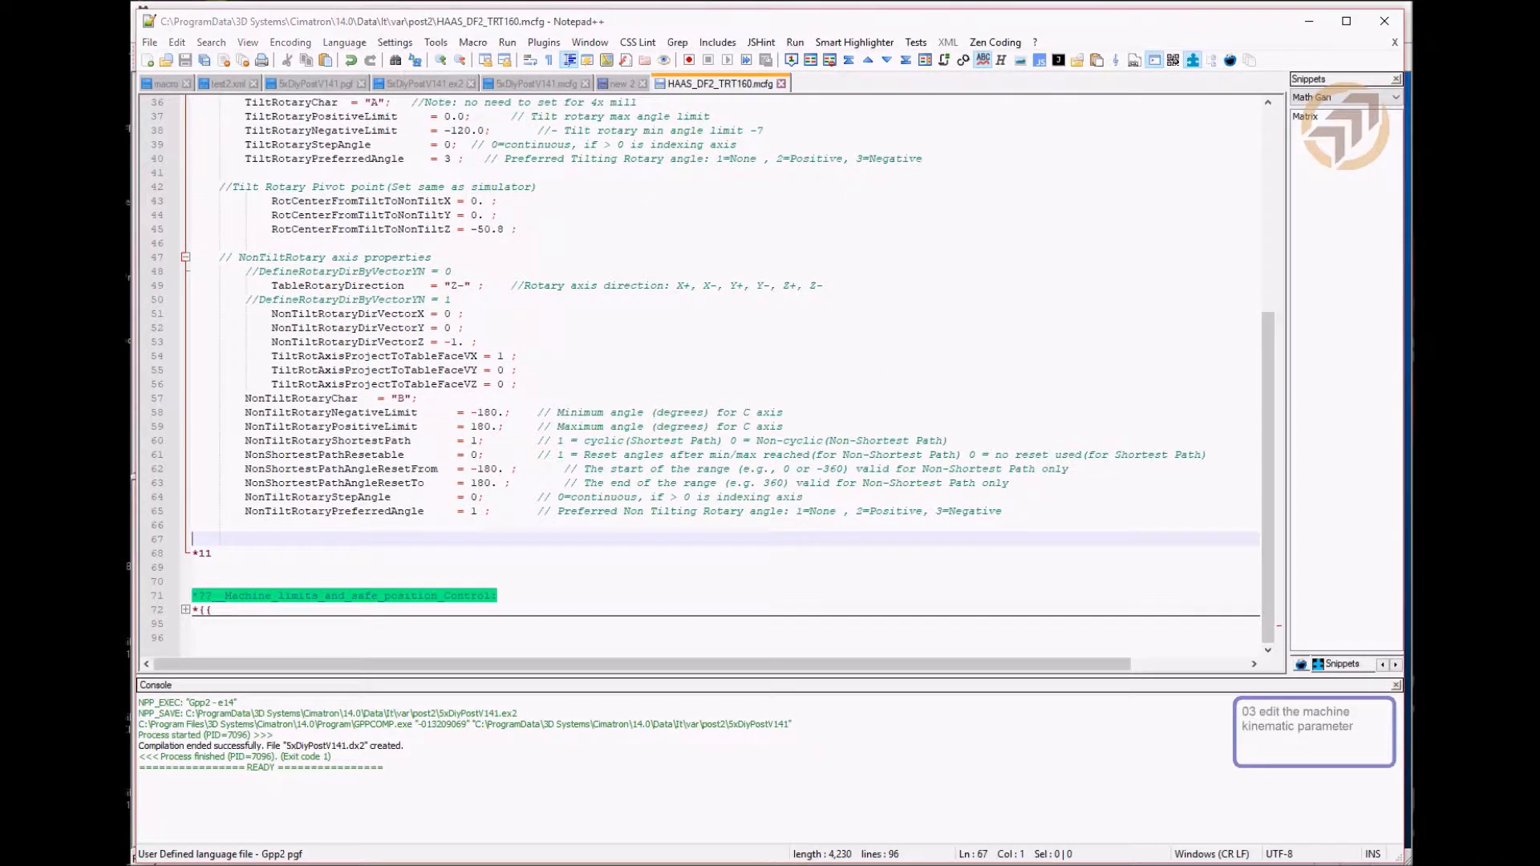
Set DefineRotaryDirByVectorYN to 1 in the machine kinematic section
drag(1269, 382, 1248, 224)
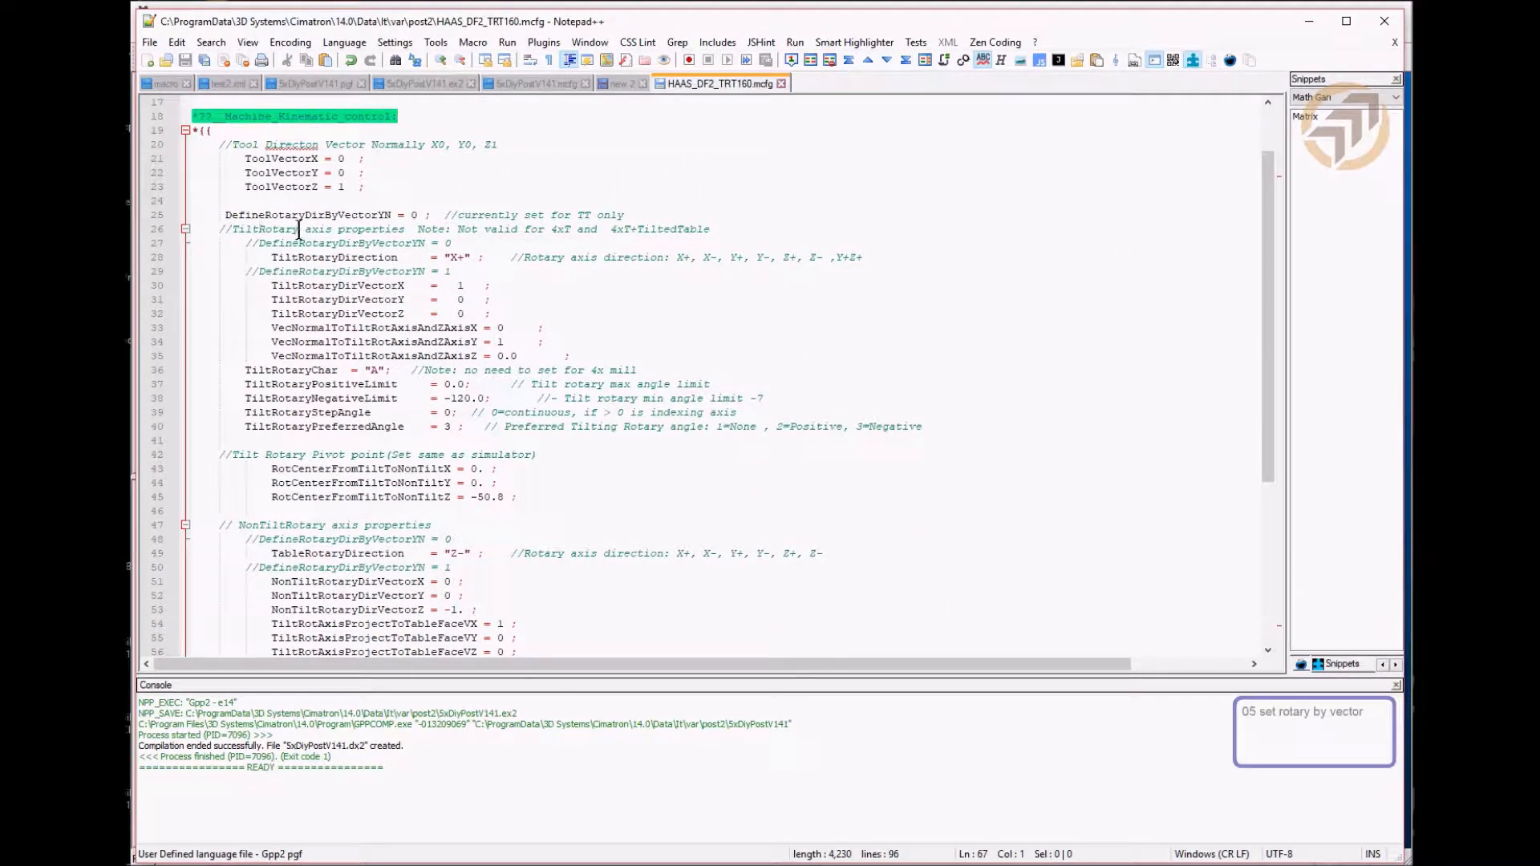
click(413, 215)
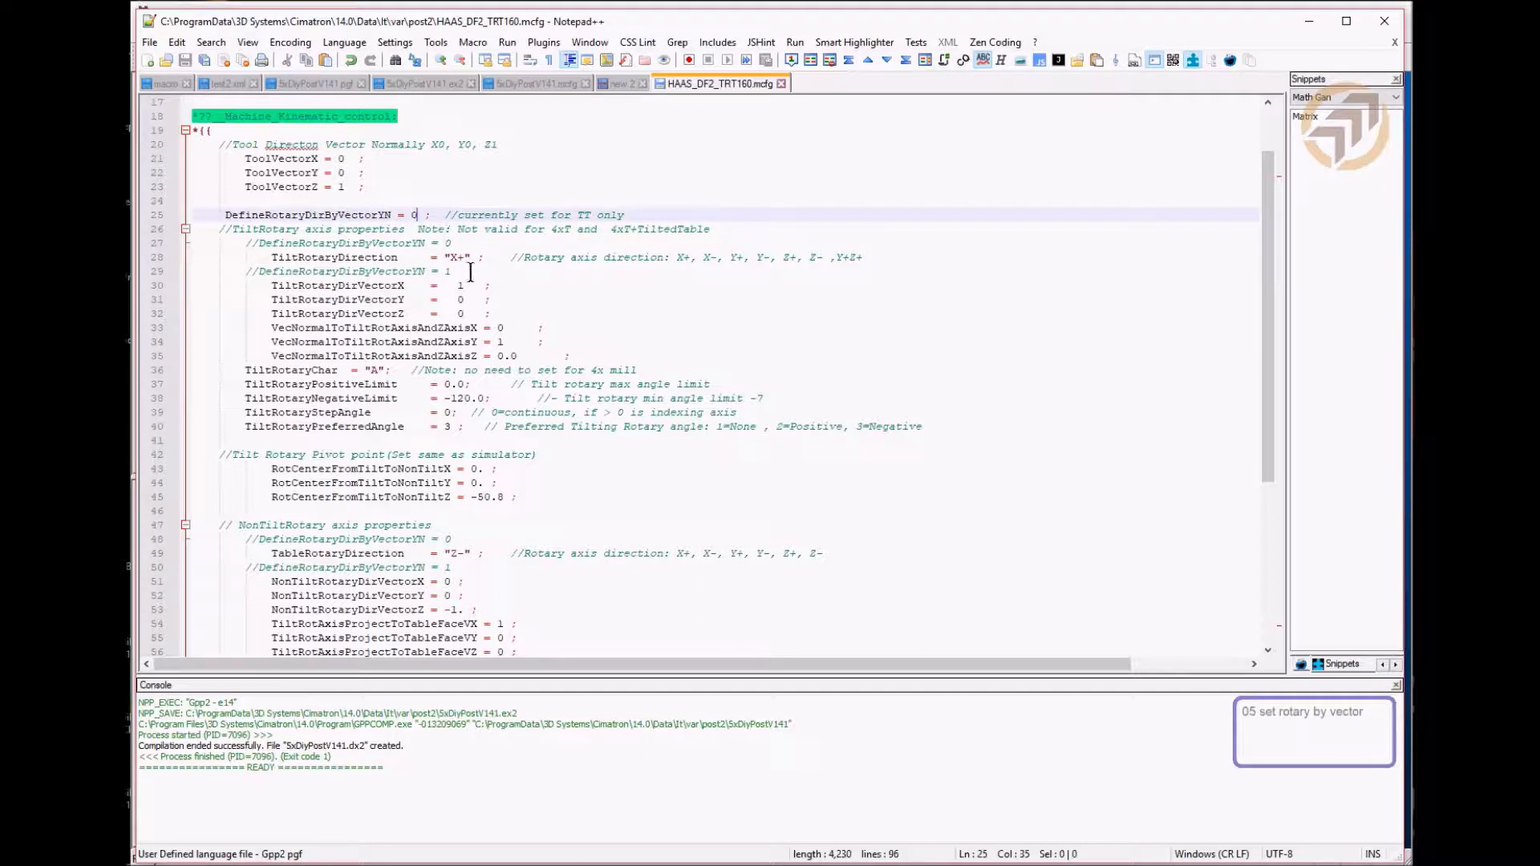
key(BackSpace)
text(1)
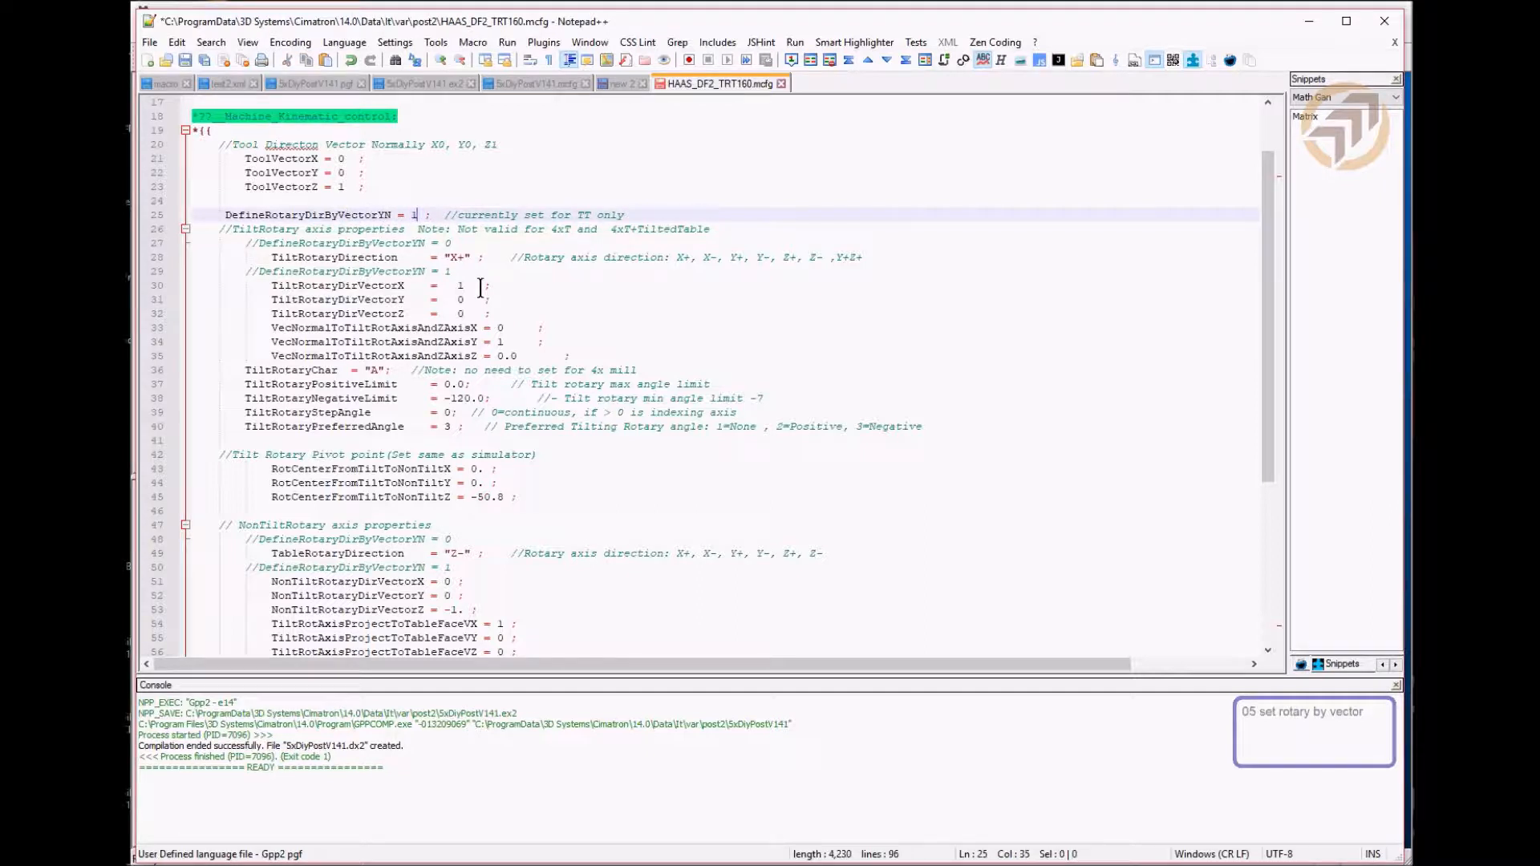
Examine TiltRotaryDirection, the TiltRotaryDirVector components and the VecNormalToTiltRotAxisAndZAxis components in the TiltRotary properties
drag(509, 257, 312, 260)
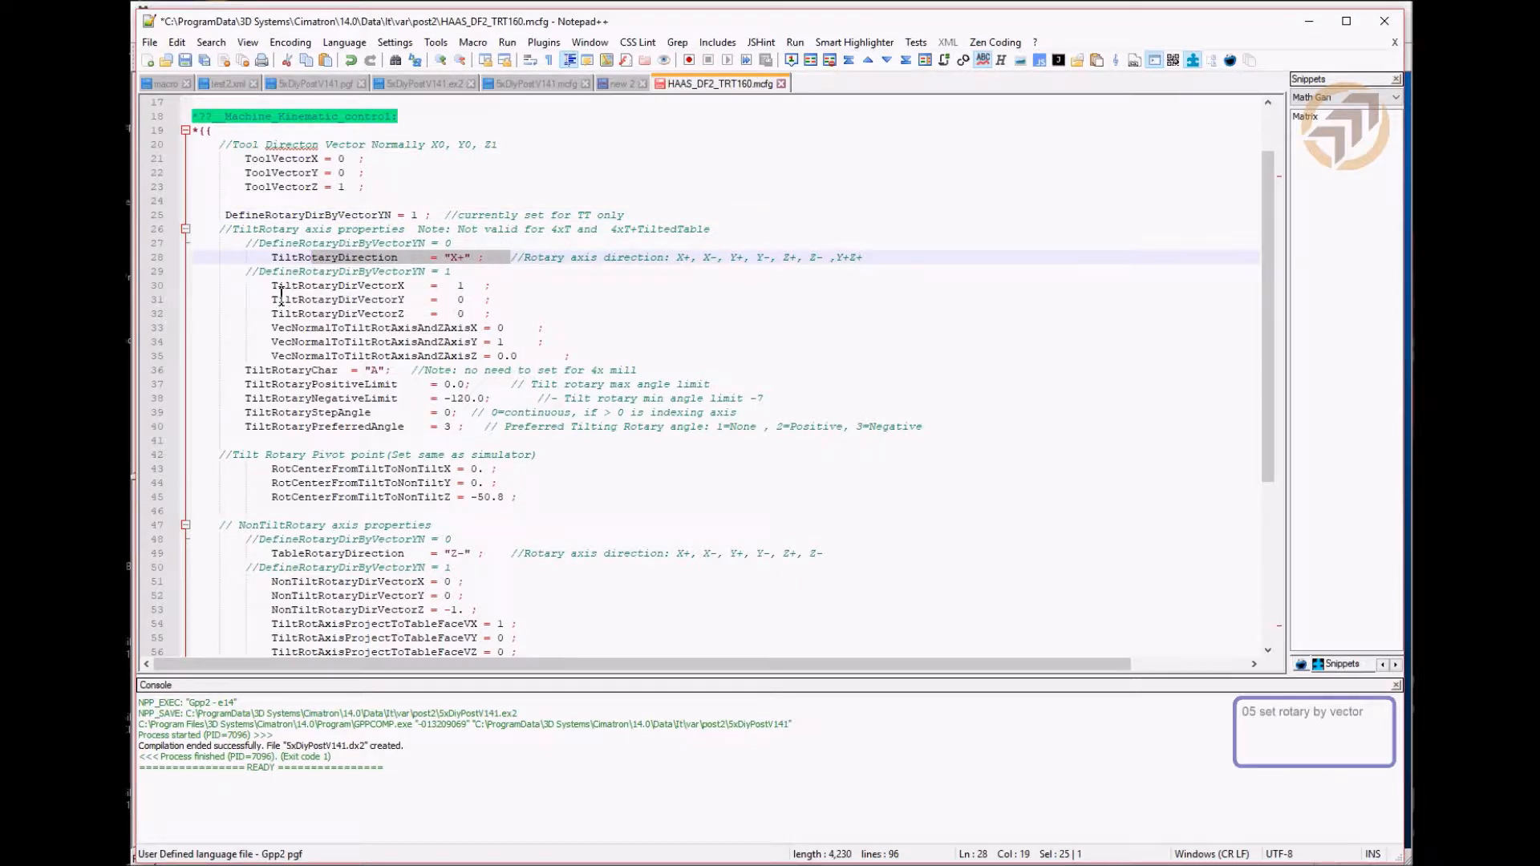
click(309, 286)
drag(517, 315, 193, 286)
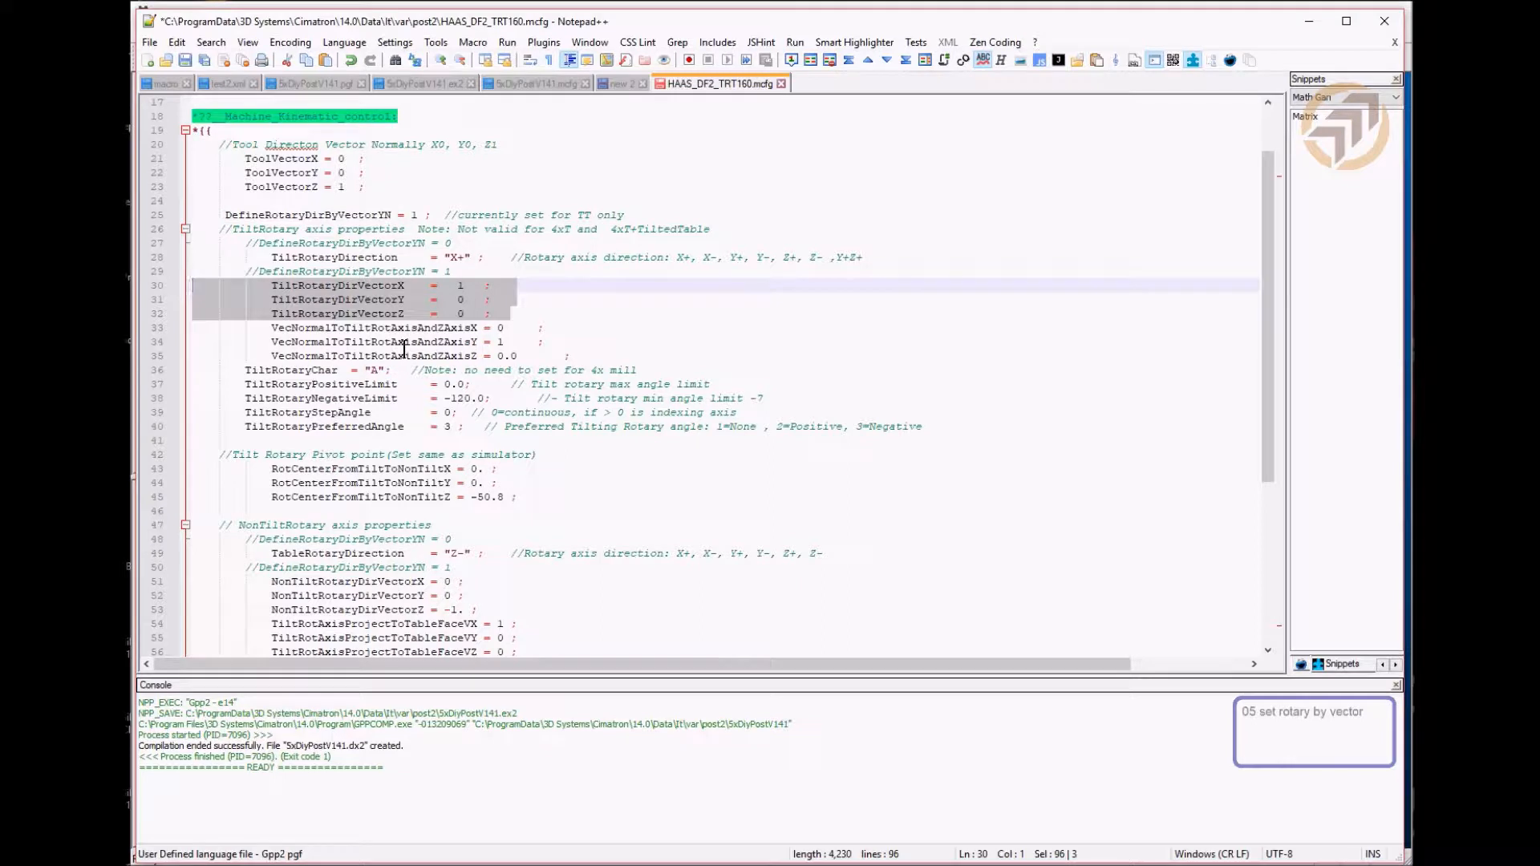
click(509, 342)
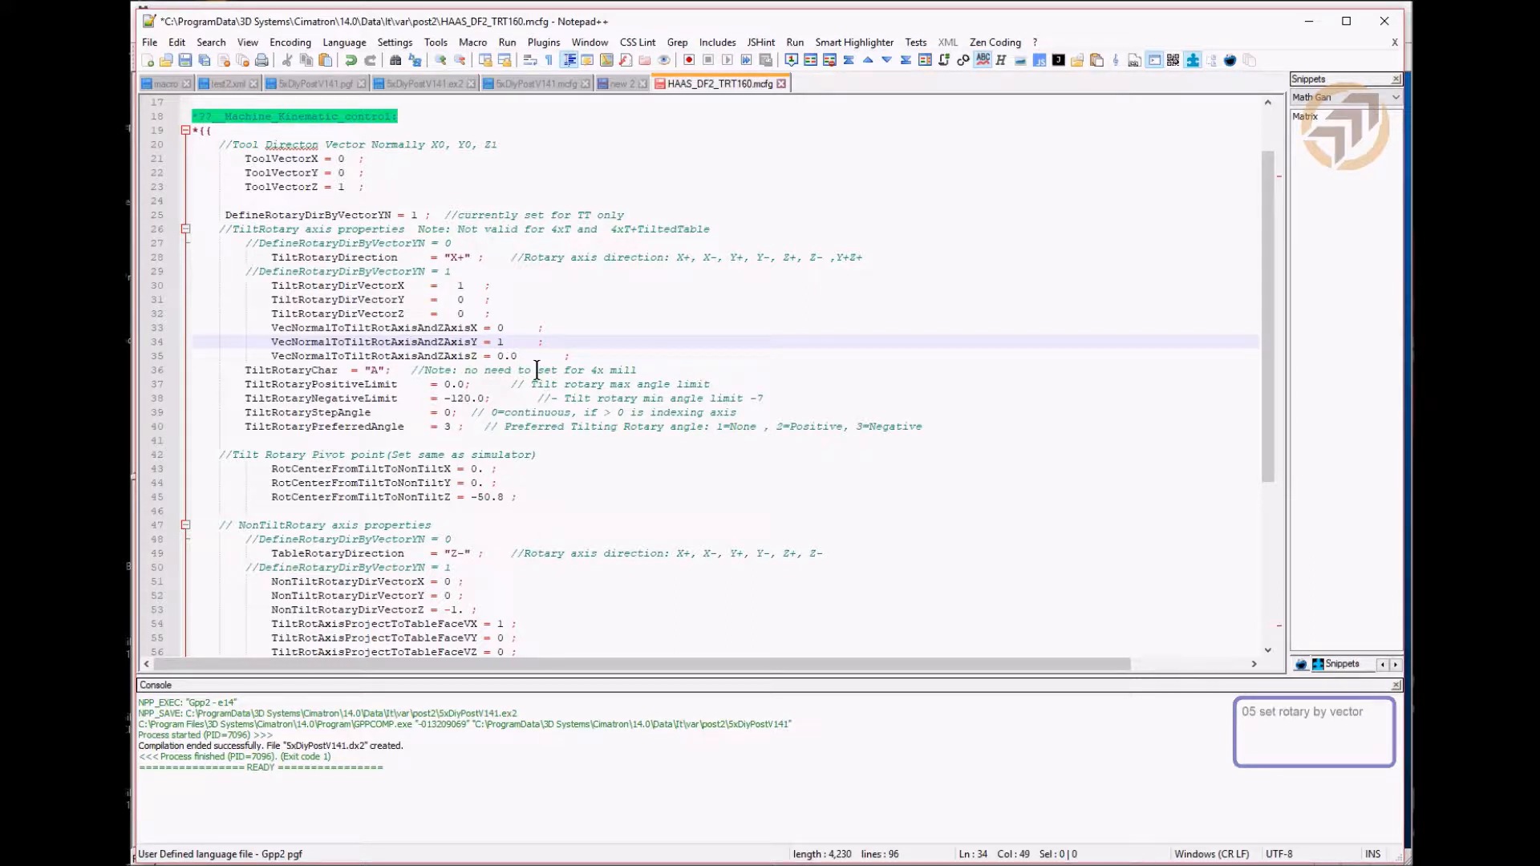
Examine the NonTiltRotaryDirVector and TiltRotAxisProjectToTableFace vector components in the NonTiltRotary properties
drag(1263, 257, 1256, 372)
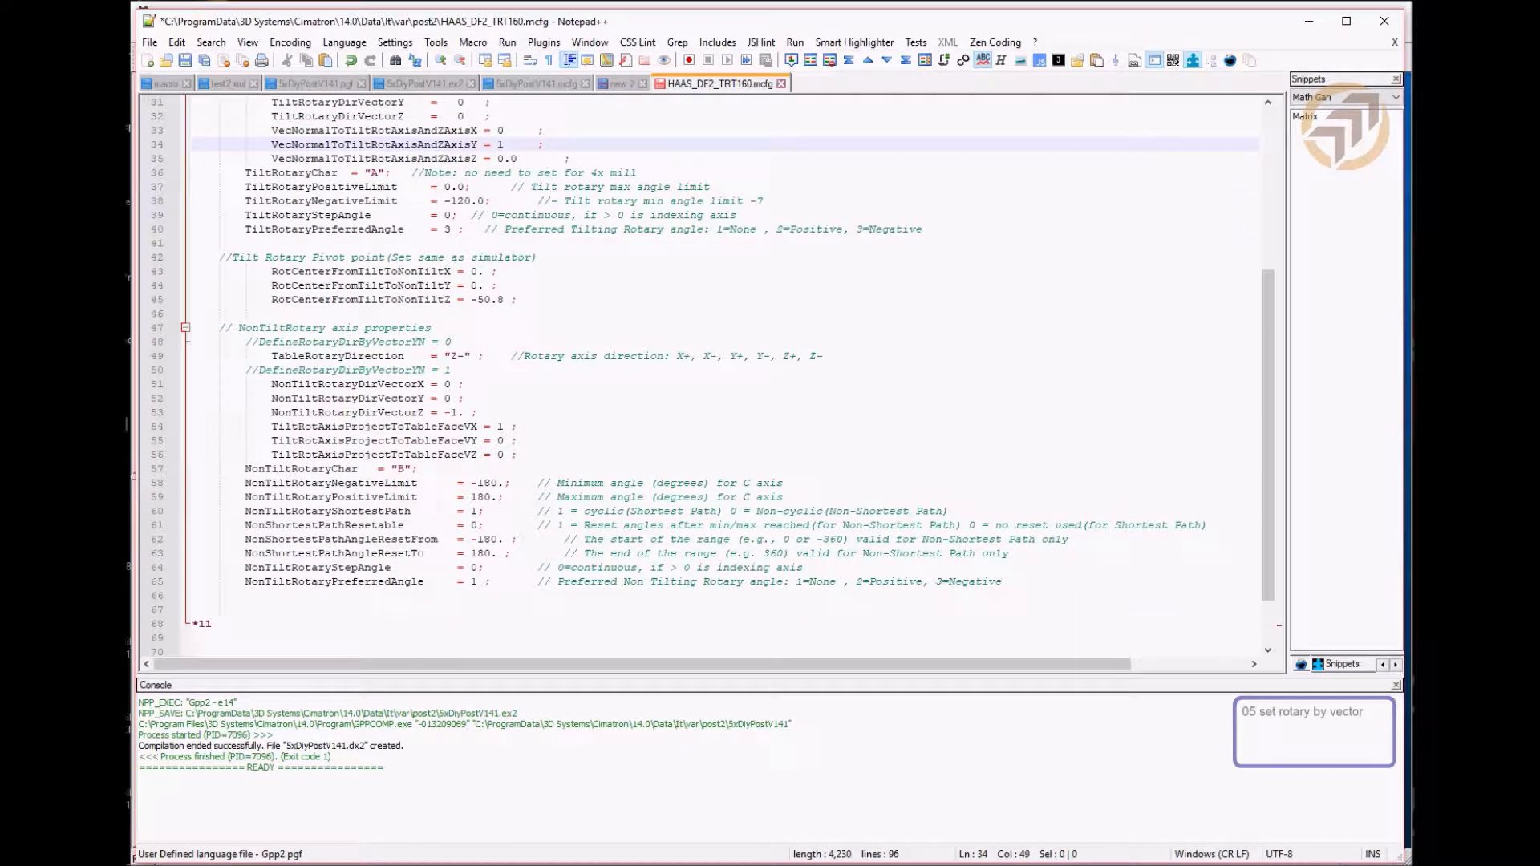
click(486, 383)
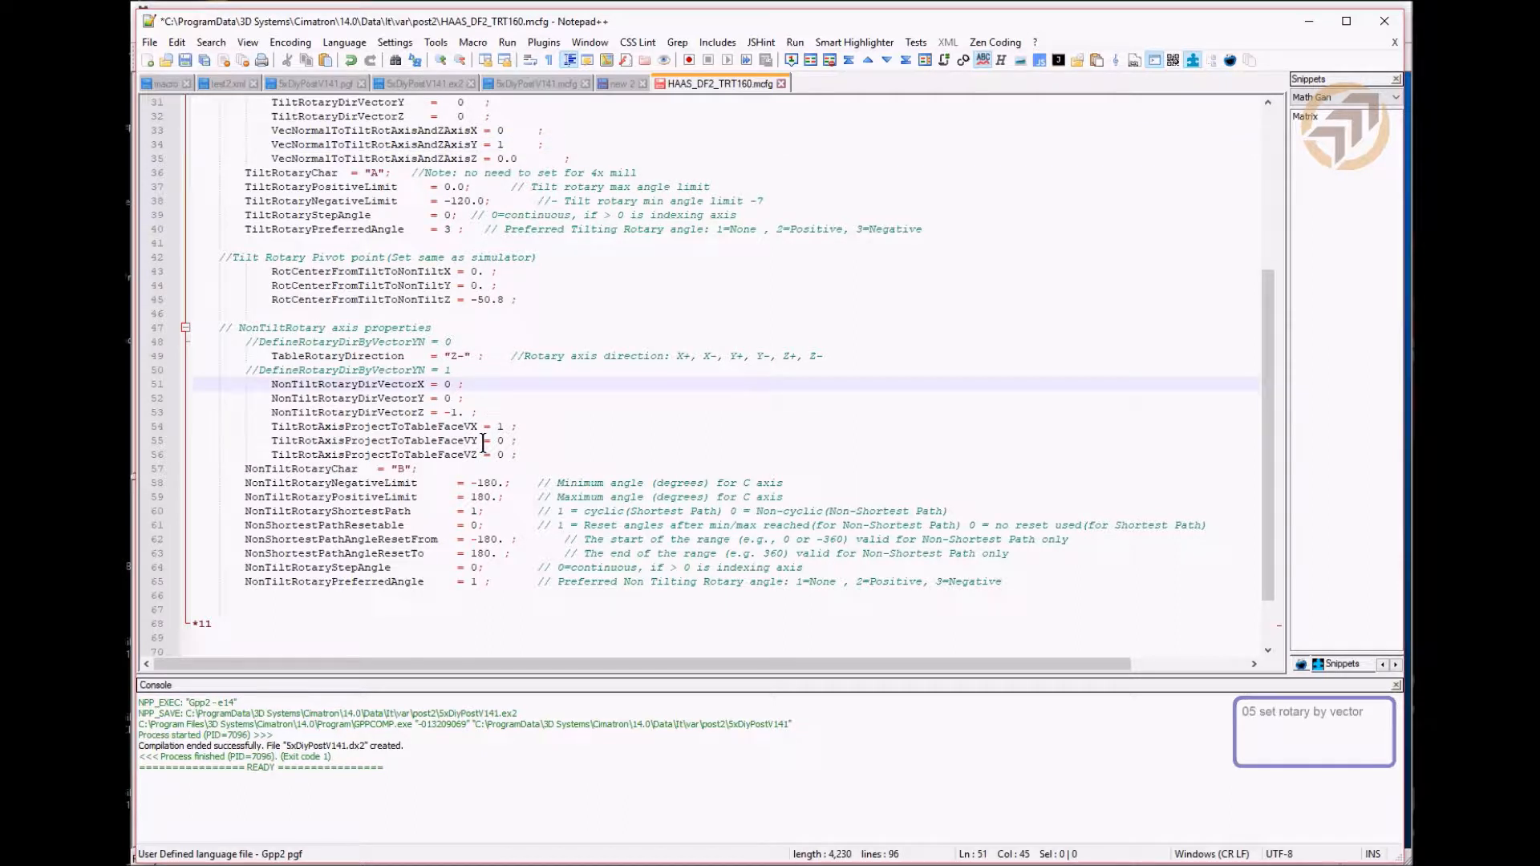
click(469, 398)
click(473, 412)
click(382, 412)
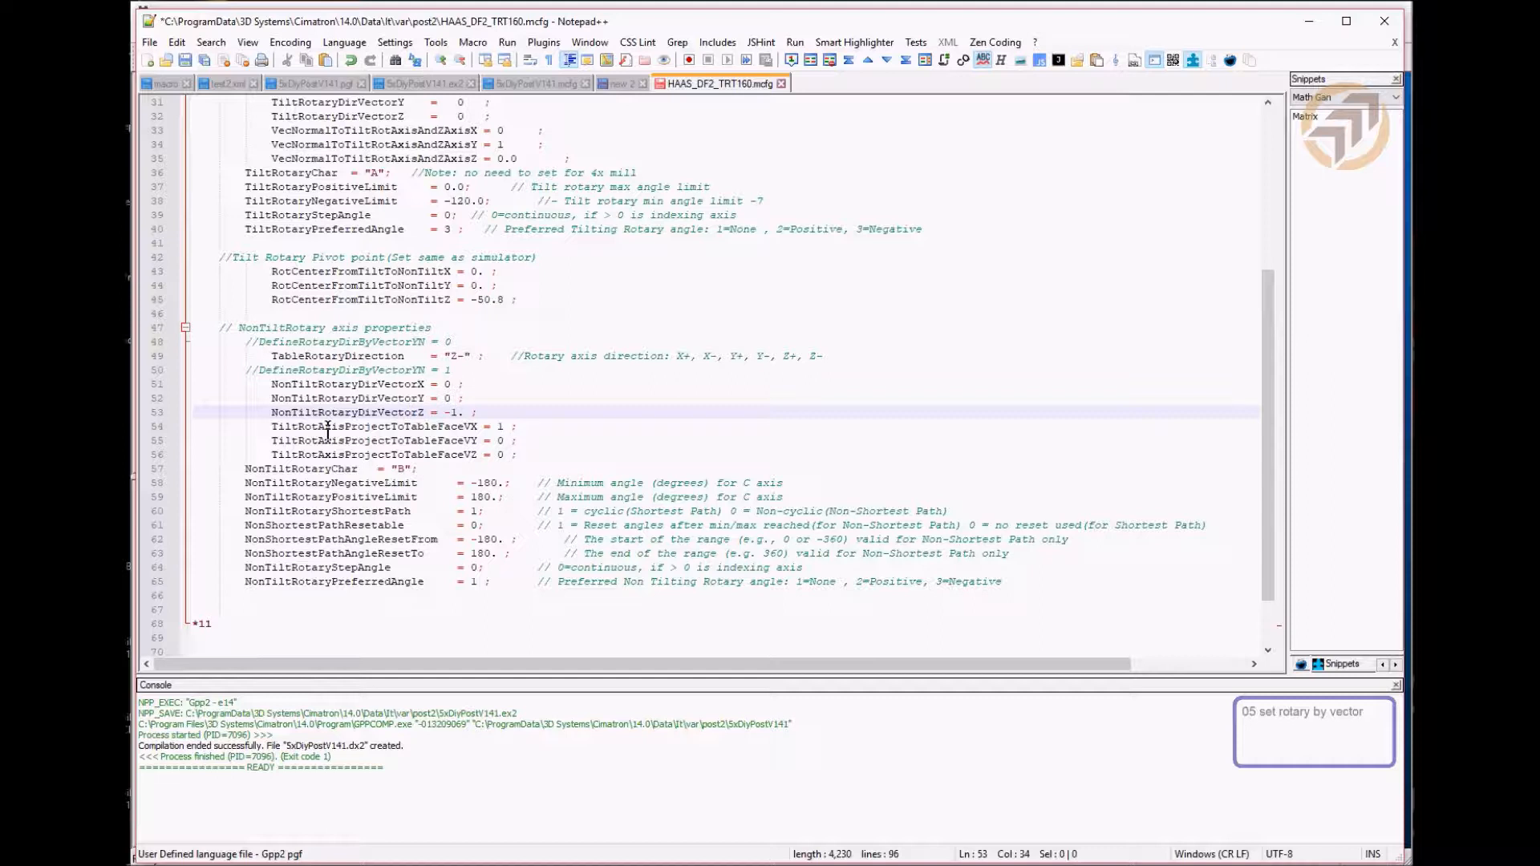
click(516, 428)
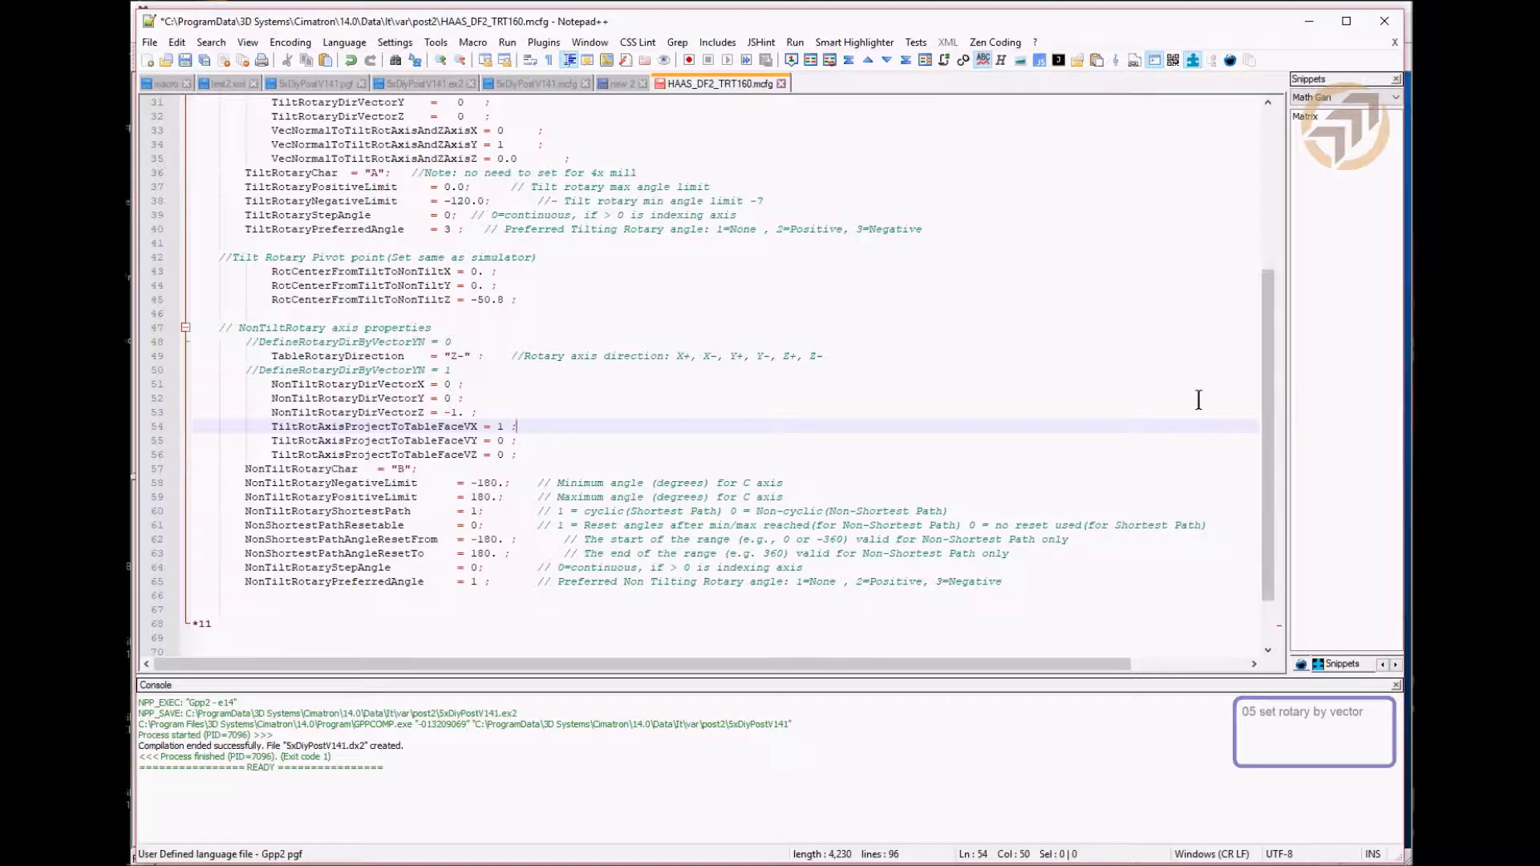
Set DefineRotaryDirByVectorYN back to 0 and save the mcfg file
drag(1266, 345, 1249, 223)
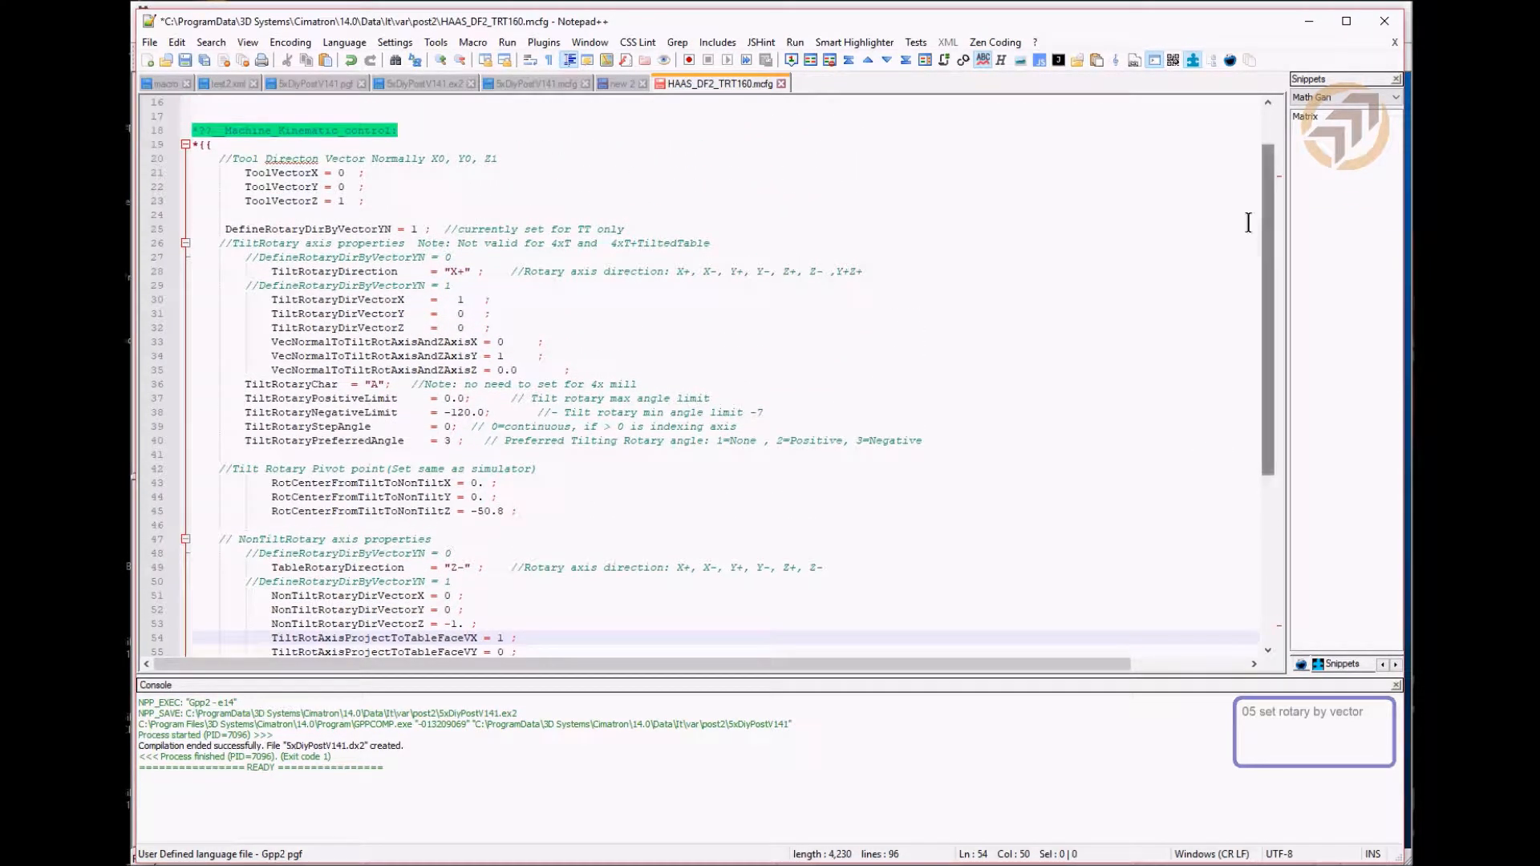
click(416, 229)
key(BackSpace)
text(0)
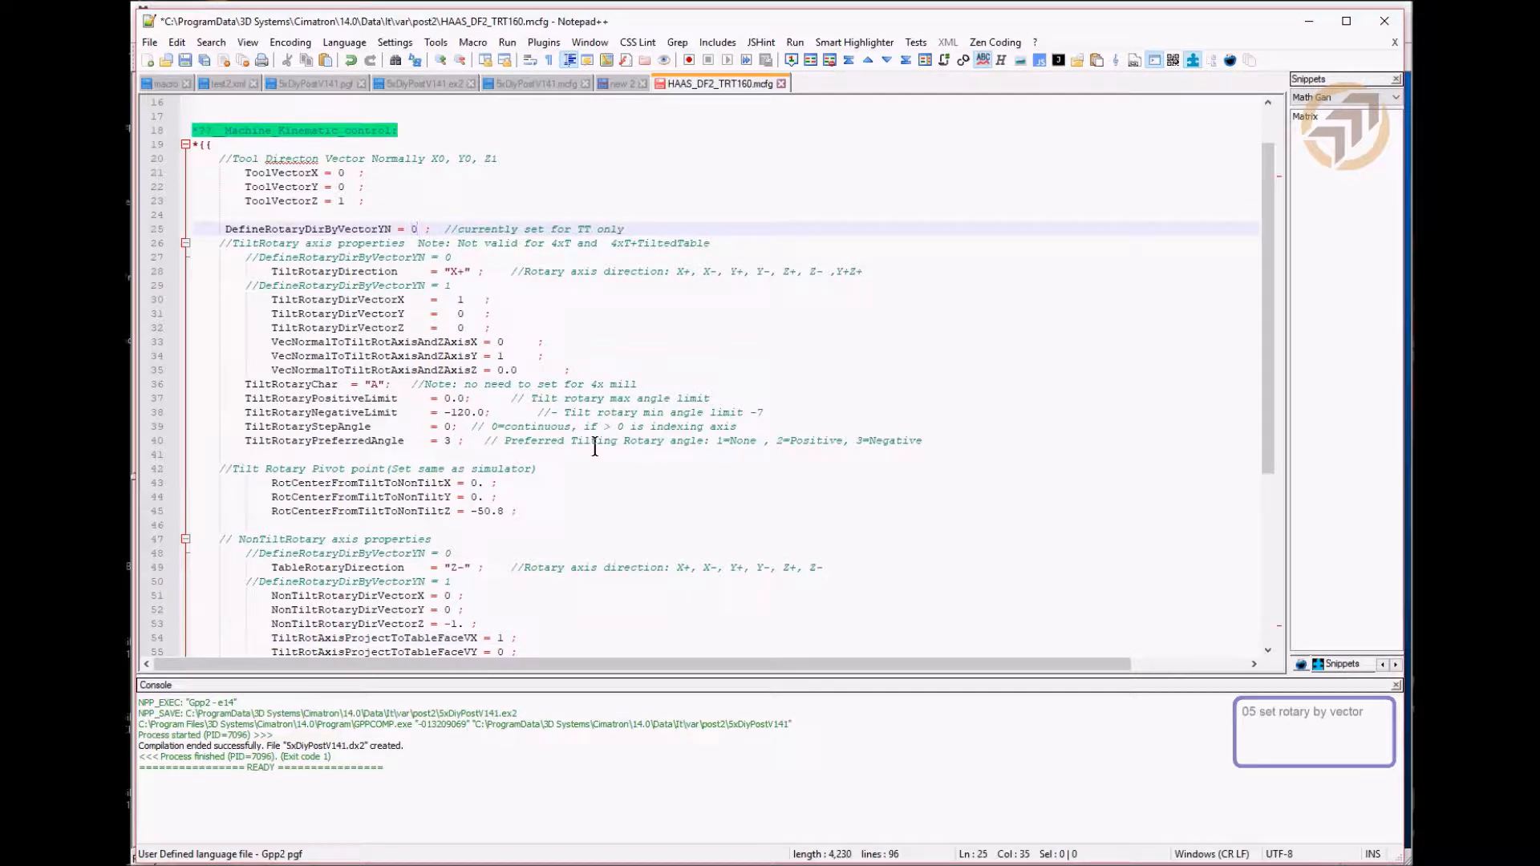
click(445, 271)
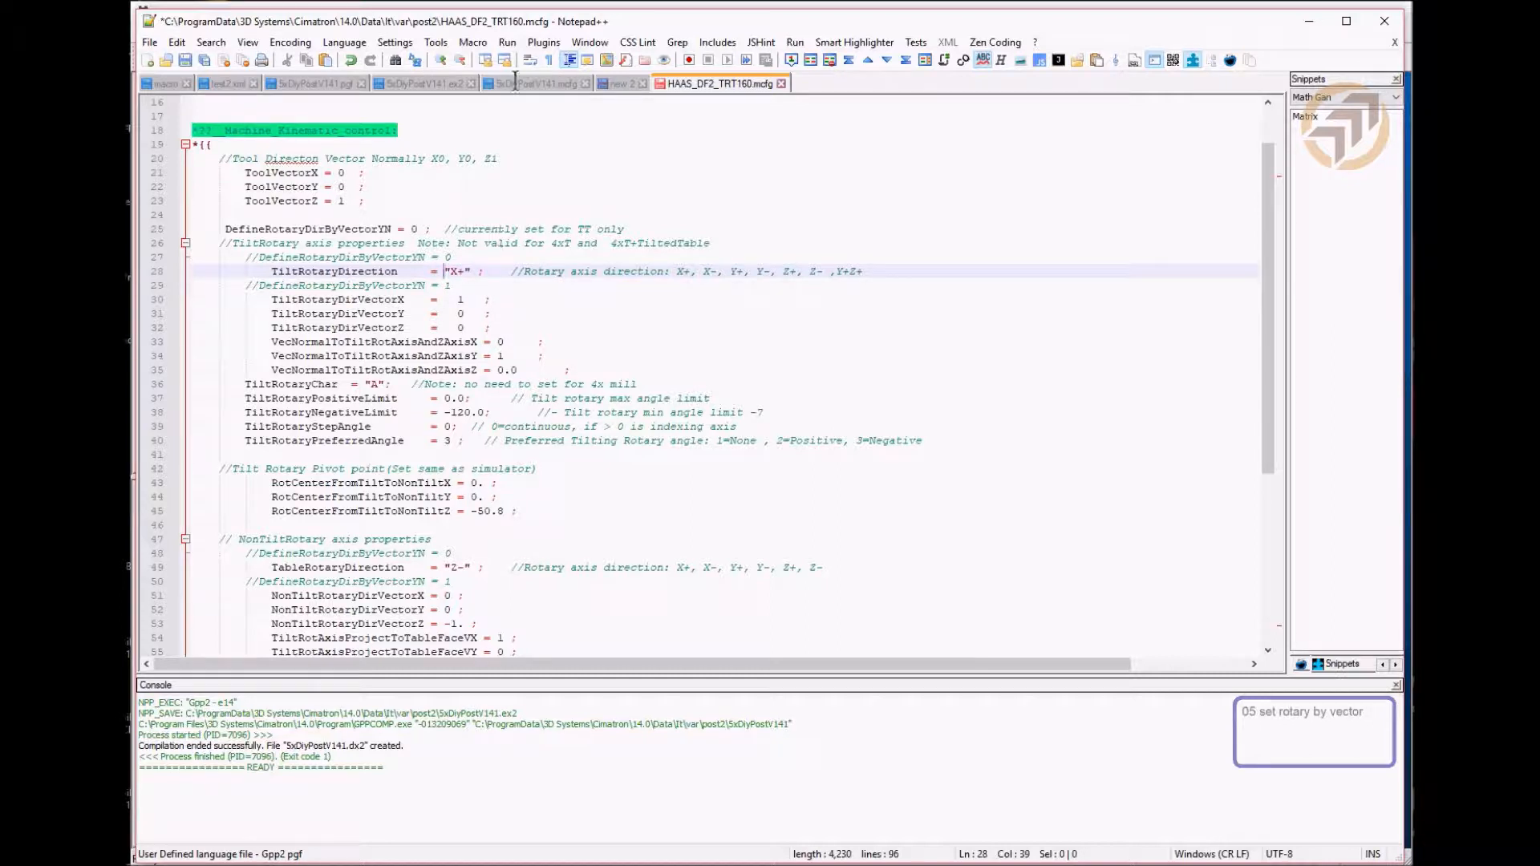
click(185, 60)
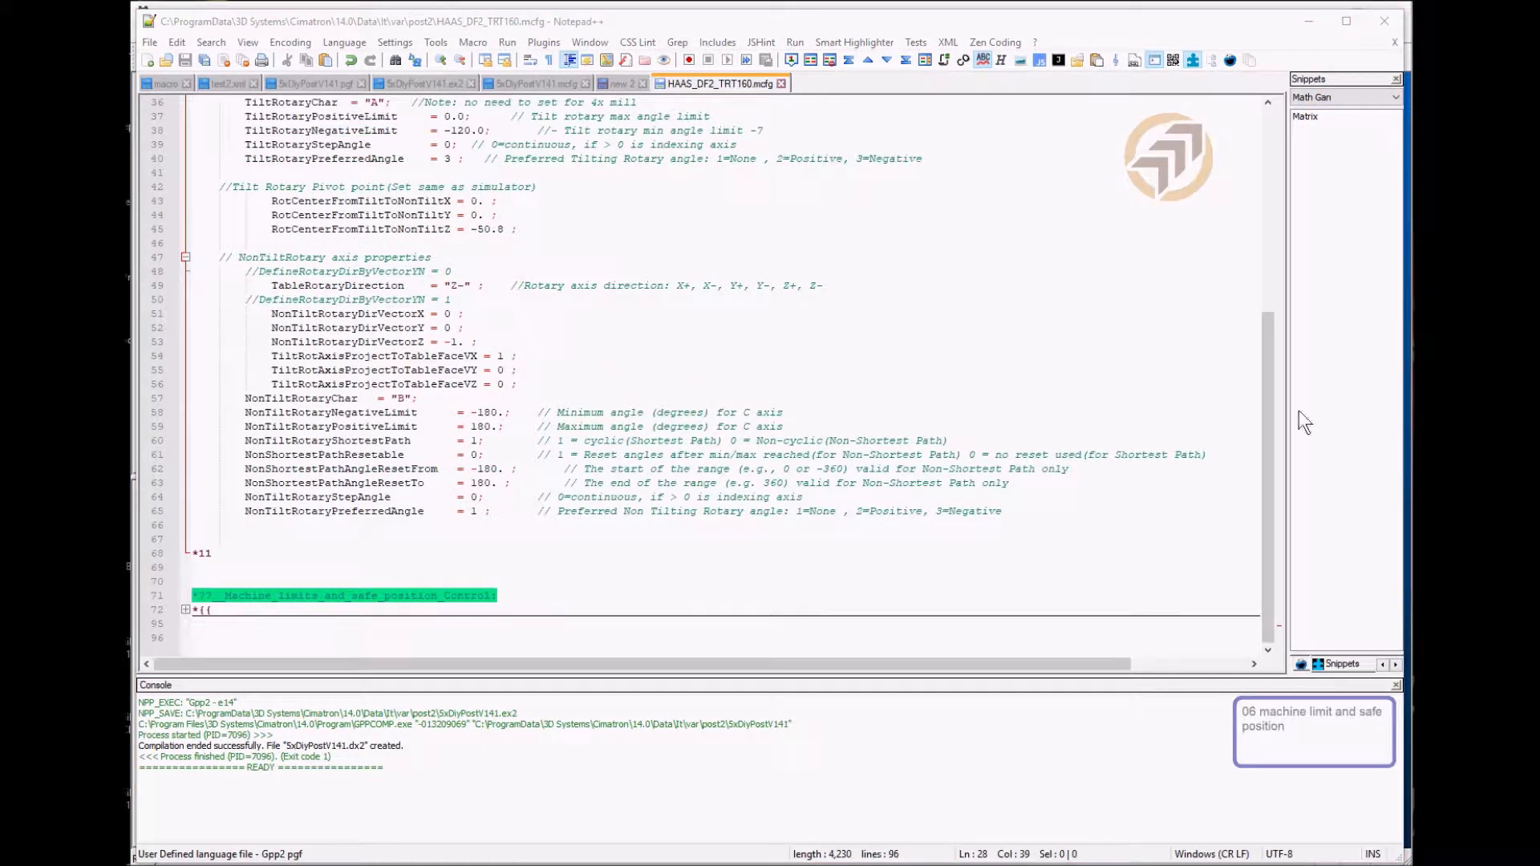
Collapse the machine kinematic section and expand the machine limits and safe position section to inspect the X, Y and Z axis limits
drag(1267, 421, 1269, 241)
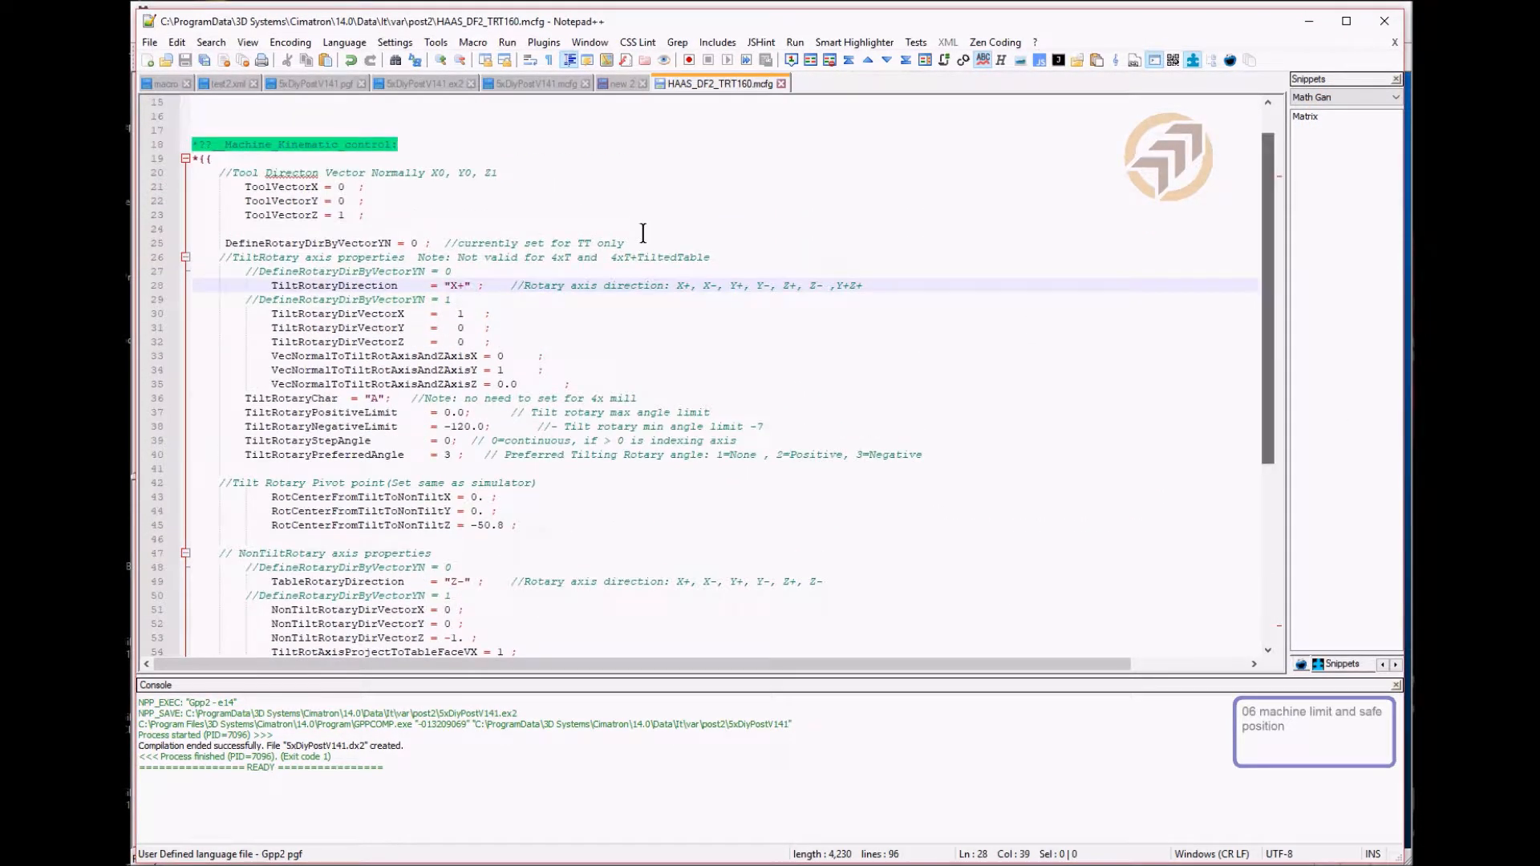
click(185, 159)
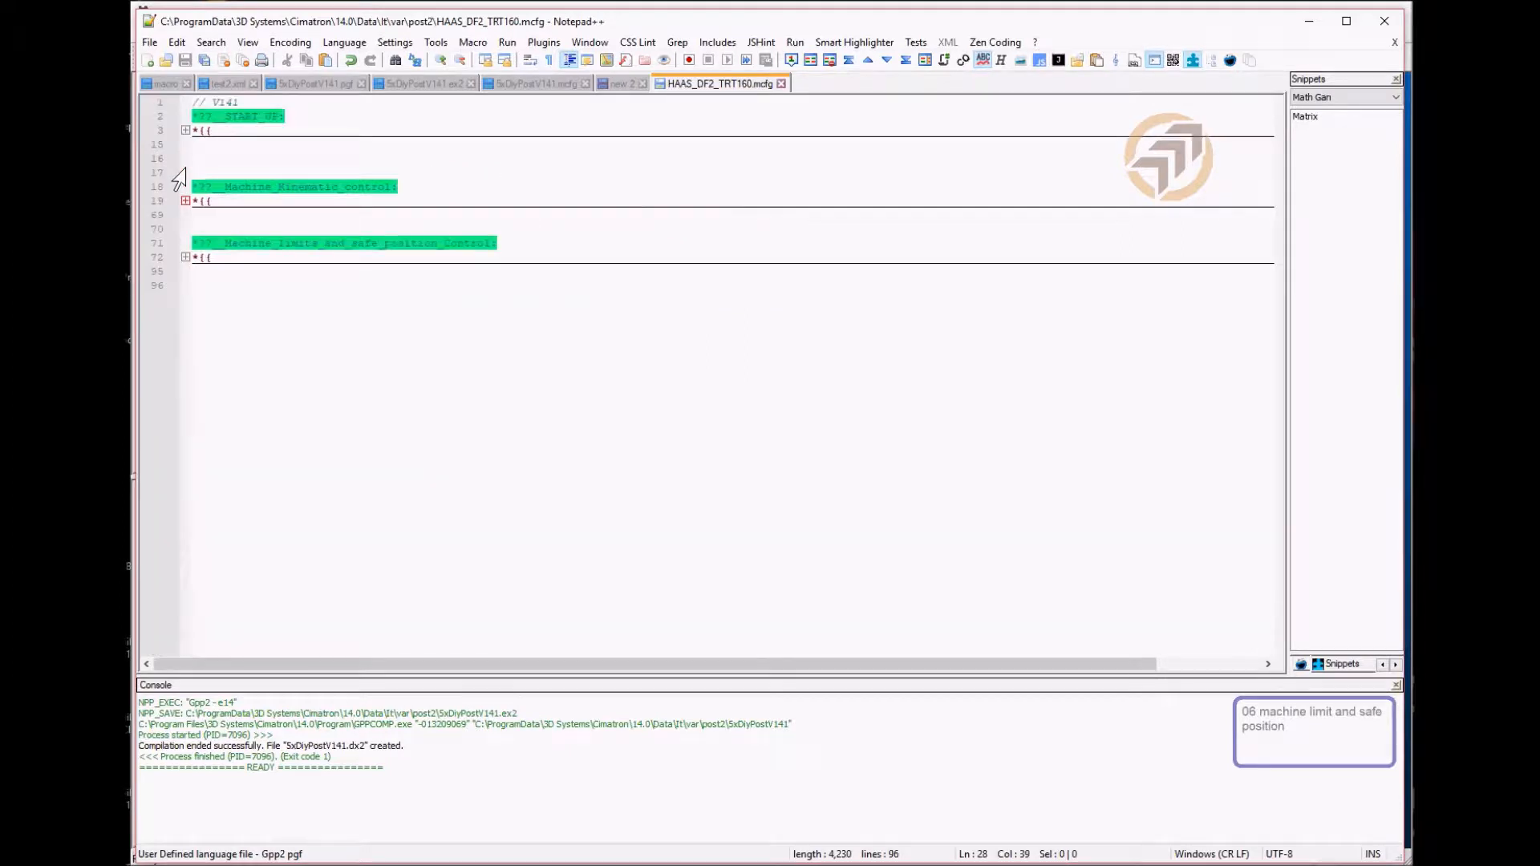
click(185, 258)
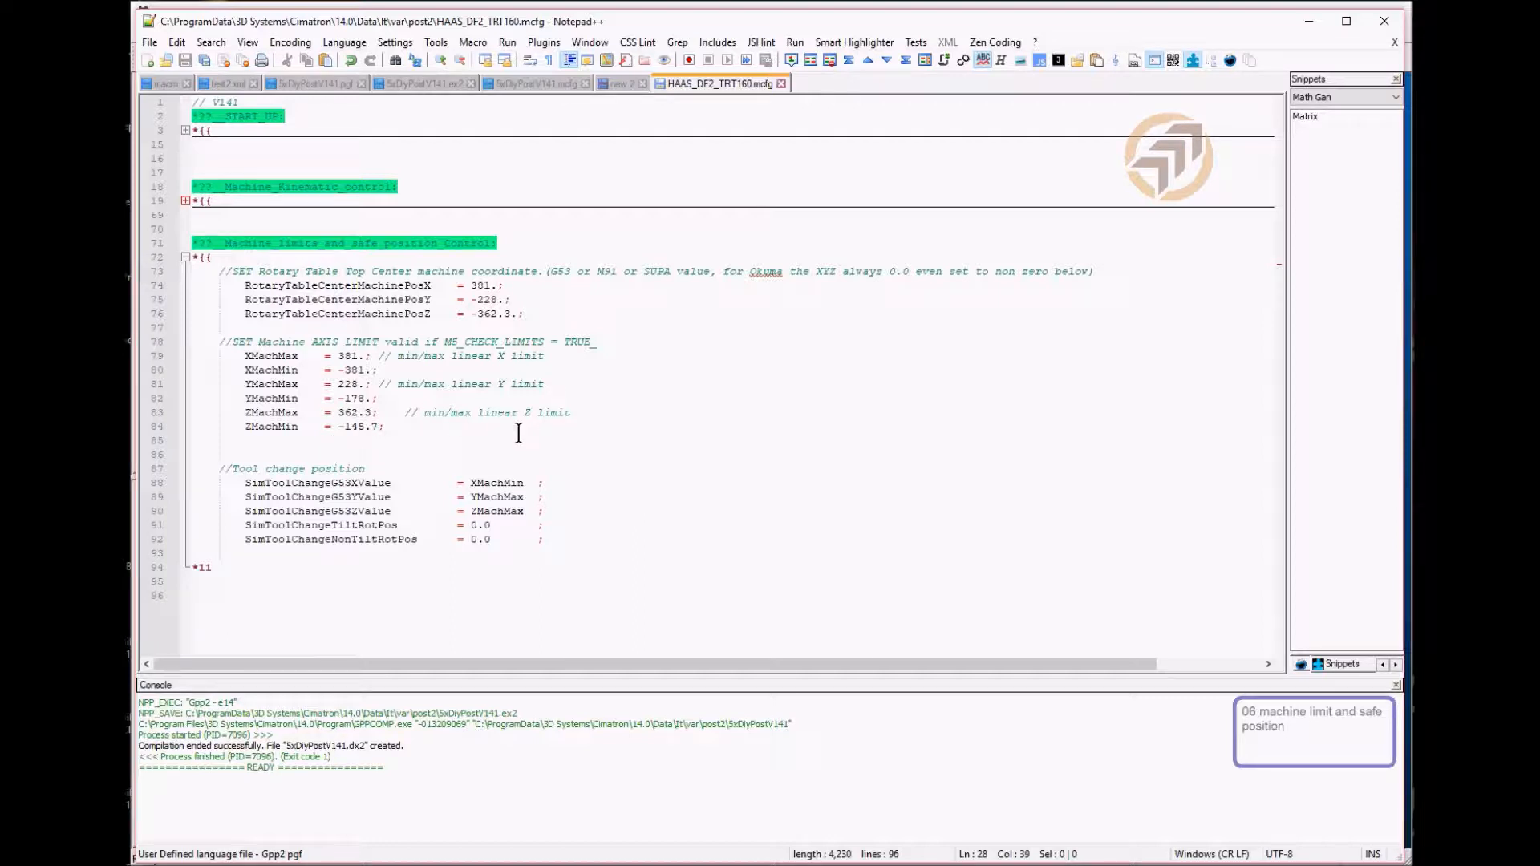
drag(409, 427, 152, 356)
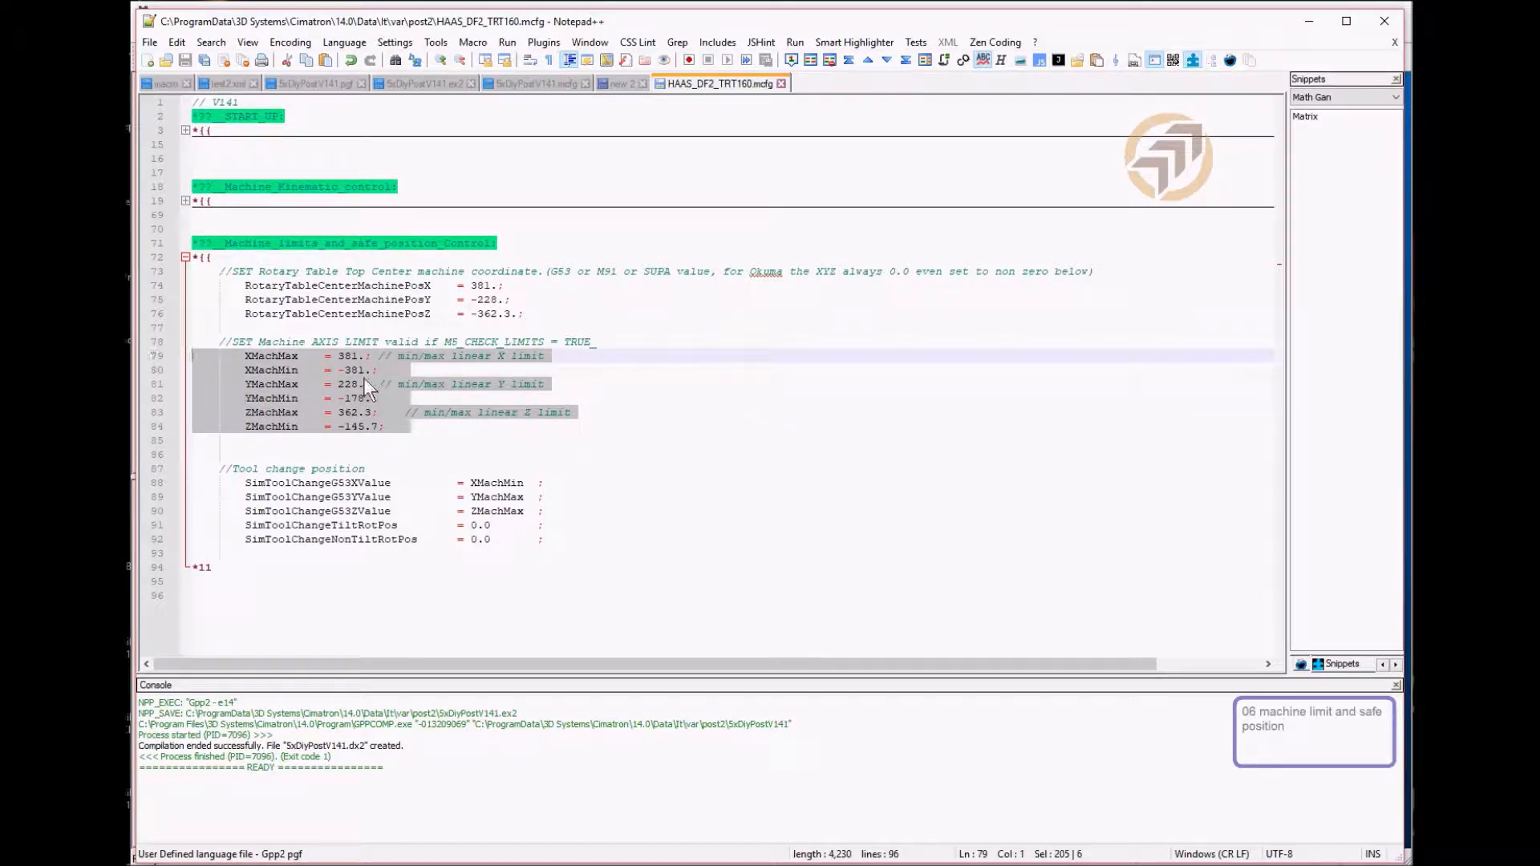
Switch to Machine Builder and check the X axis properties and the list of all axis minimum and maximum values
drag(590, 20, 1126, 151)
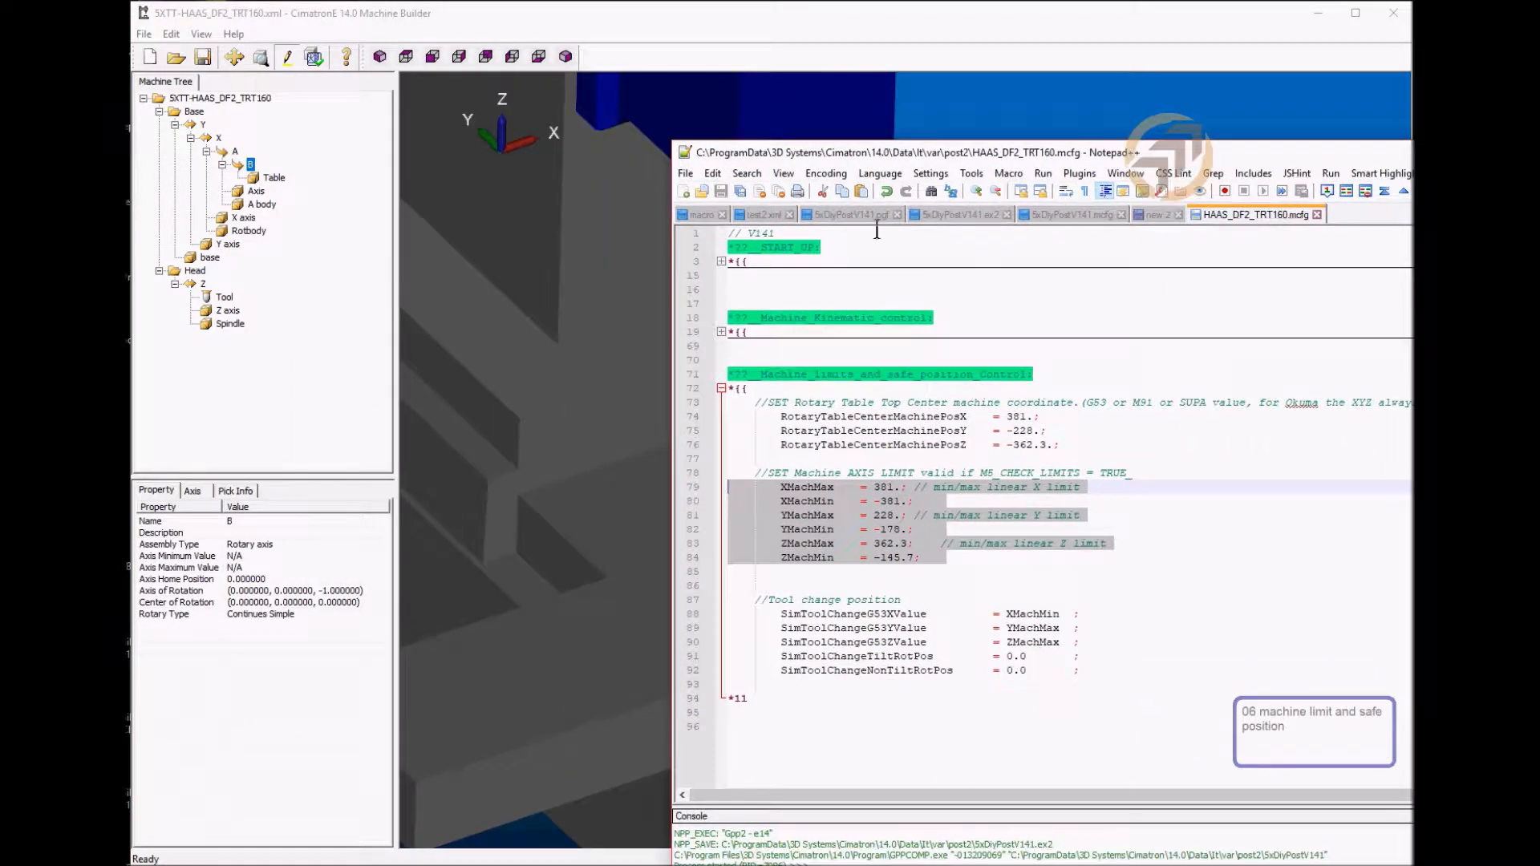
click(242, 218)
click(155, 492)
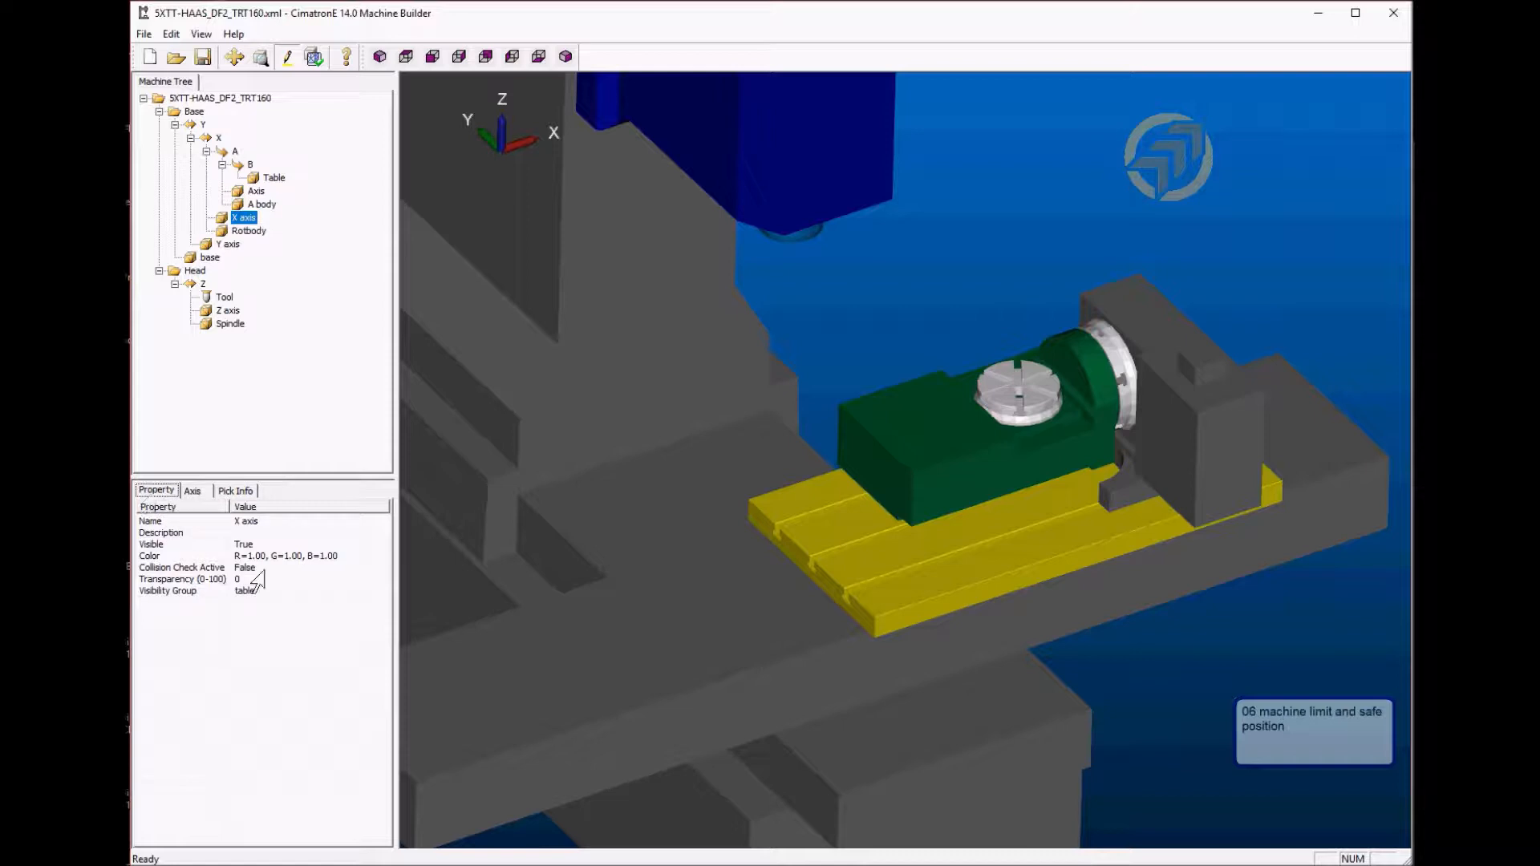
click(193, 490)
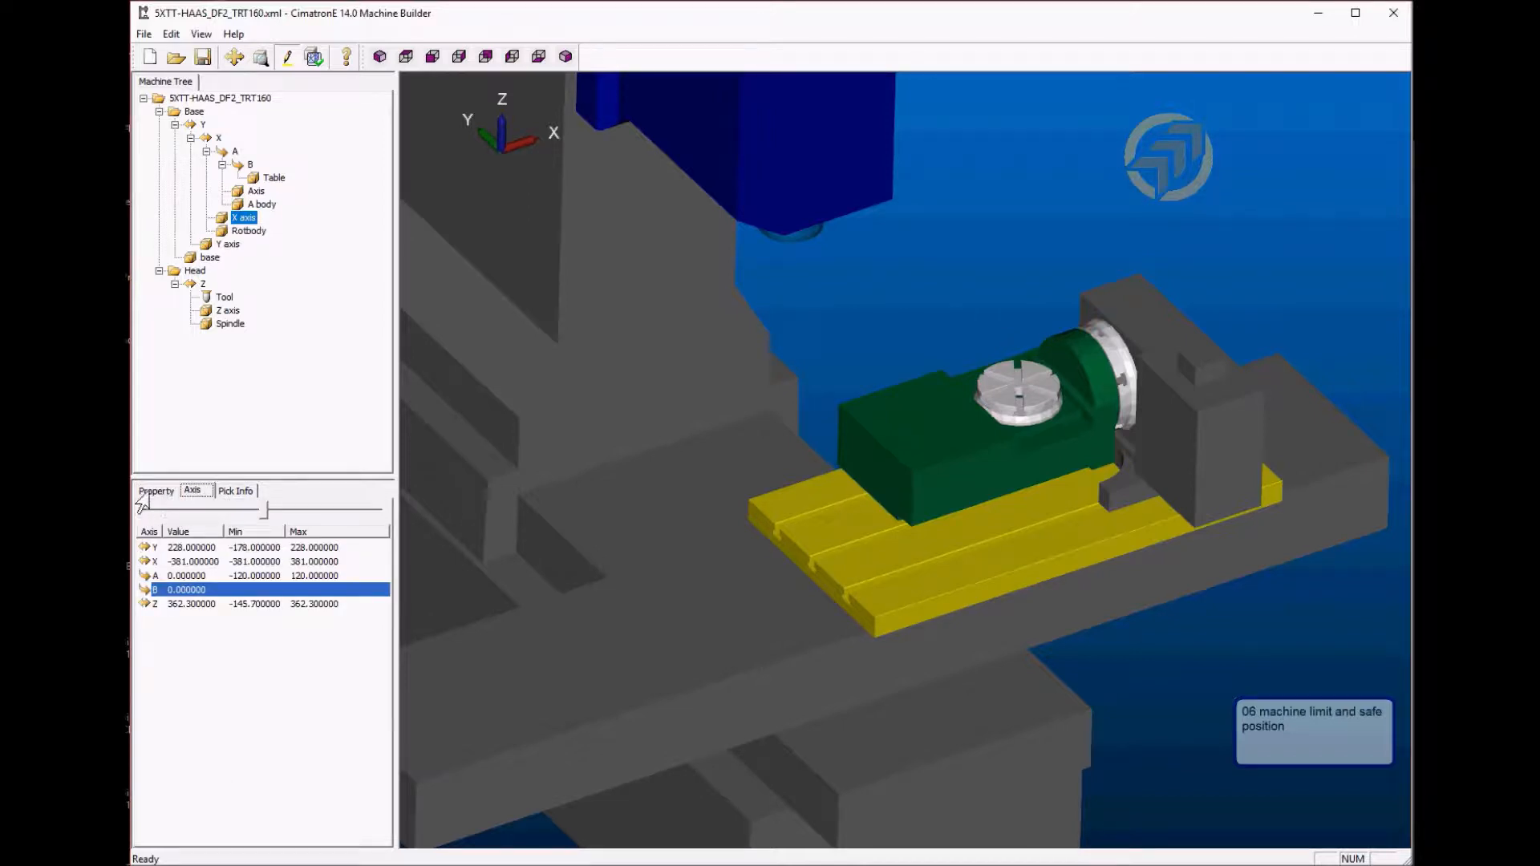
click(150, 491)
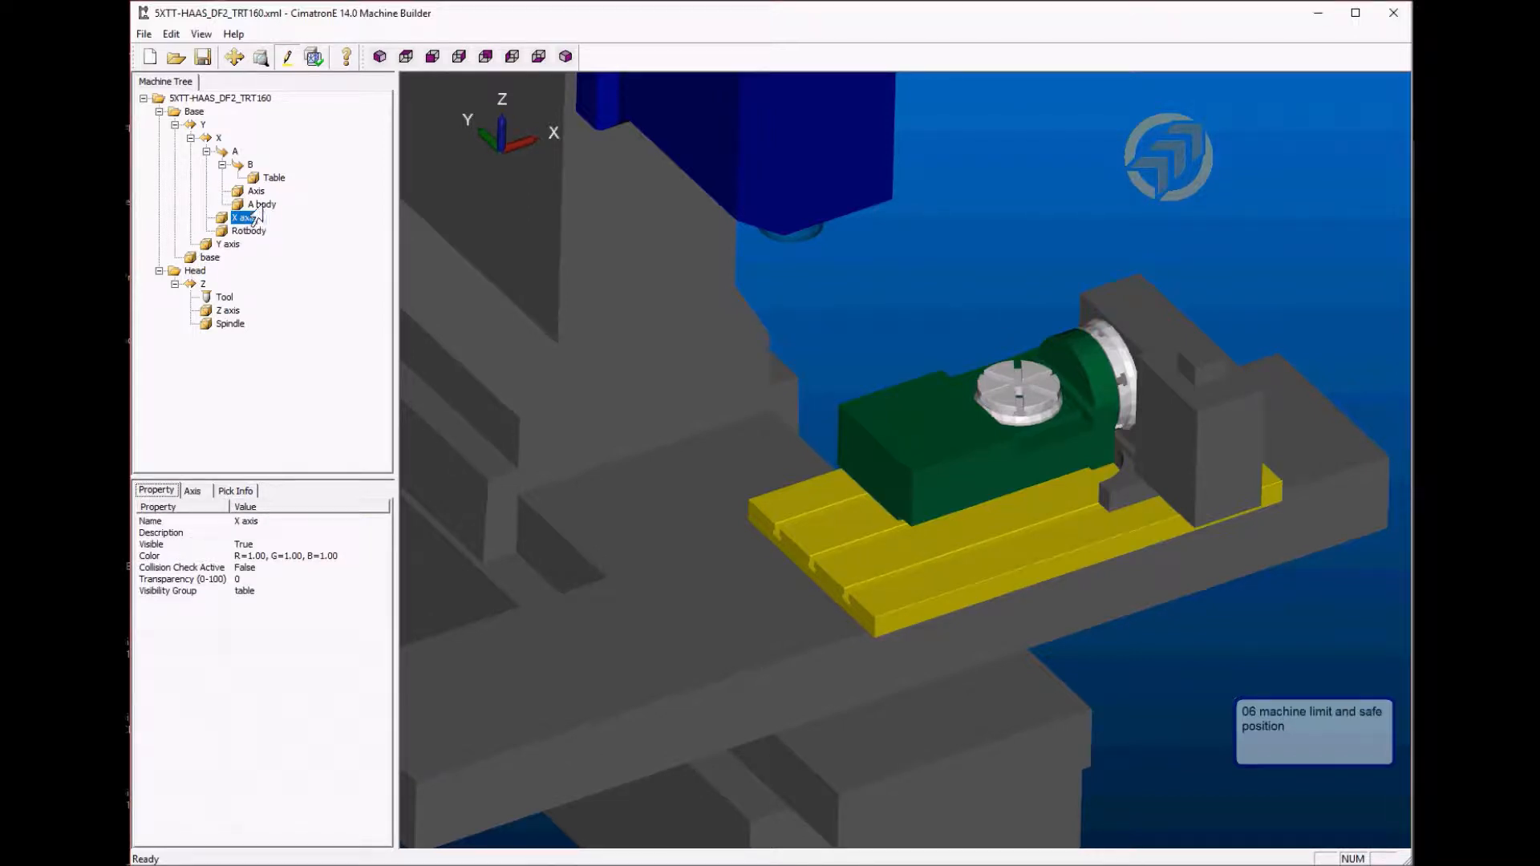
click(219, 138)
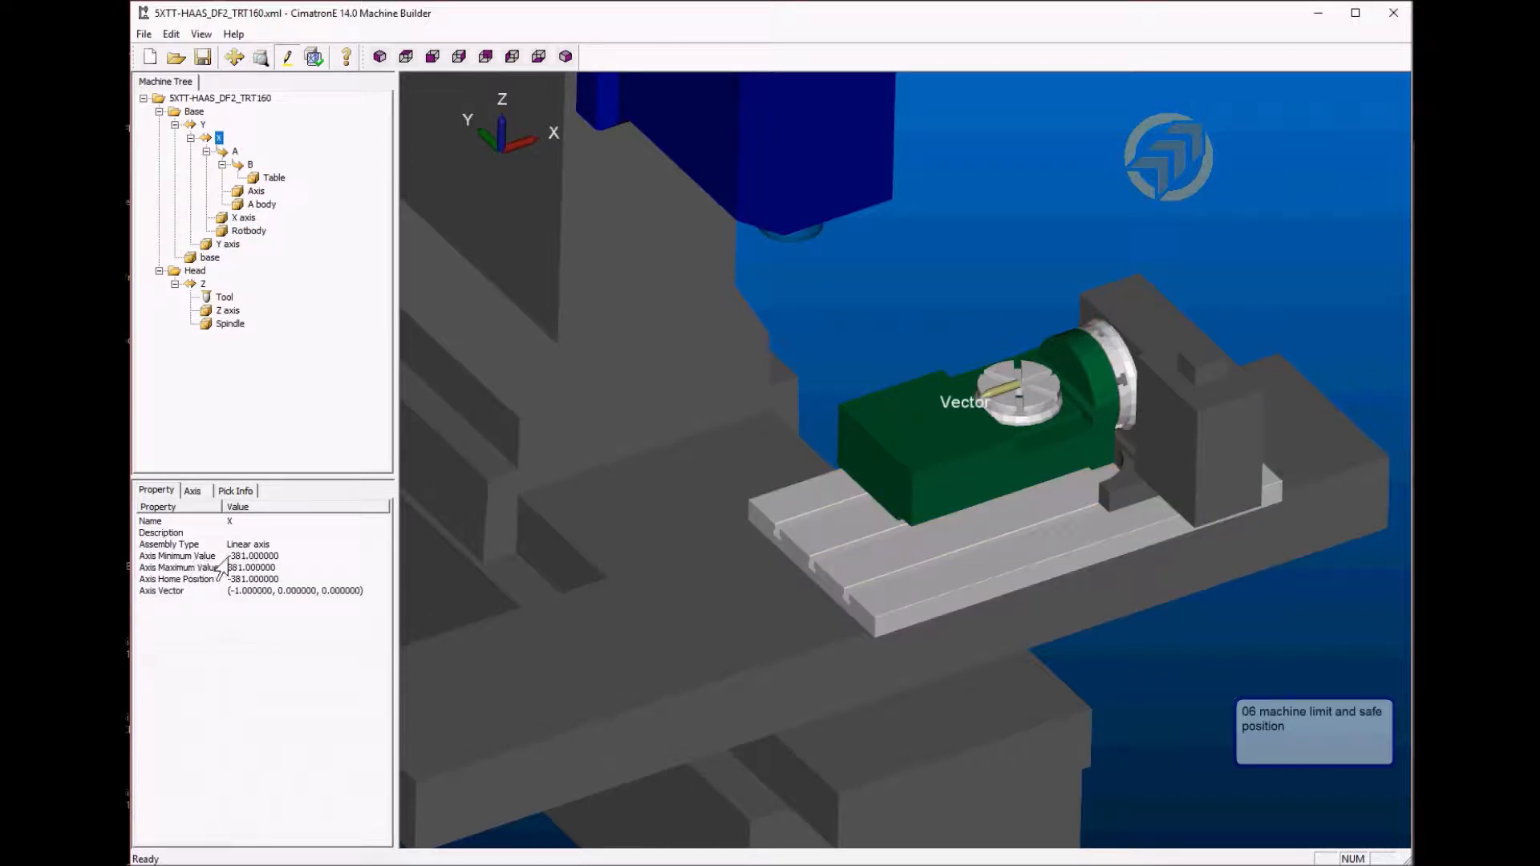
click(191, 490)
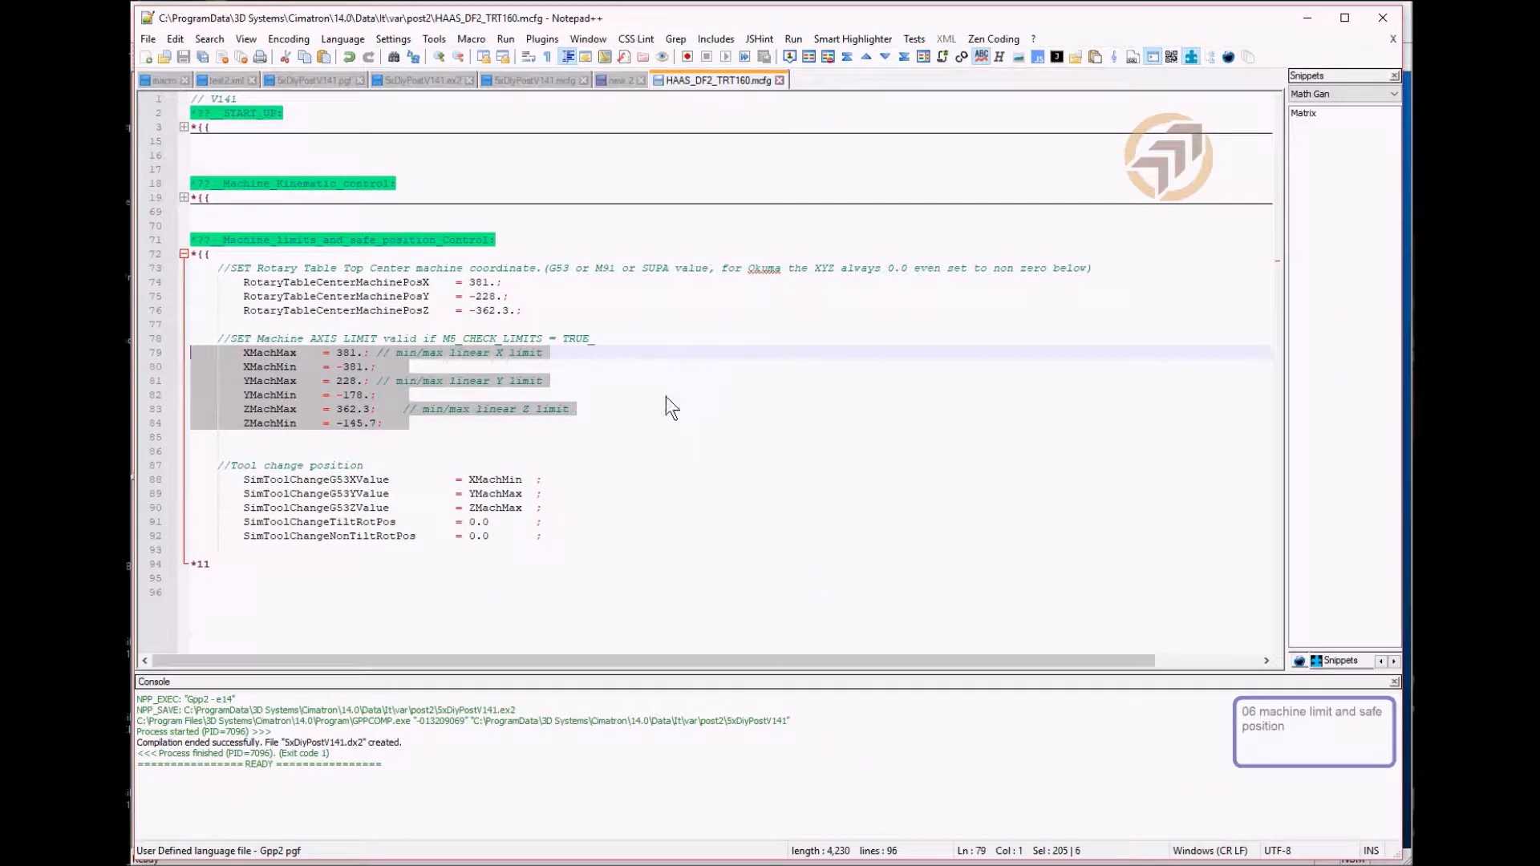
Examine the tool change position parameters SimToolChangeG53XValue, YValue and ZValue against the machine axis limits in the mcfg file
click(629, 423)
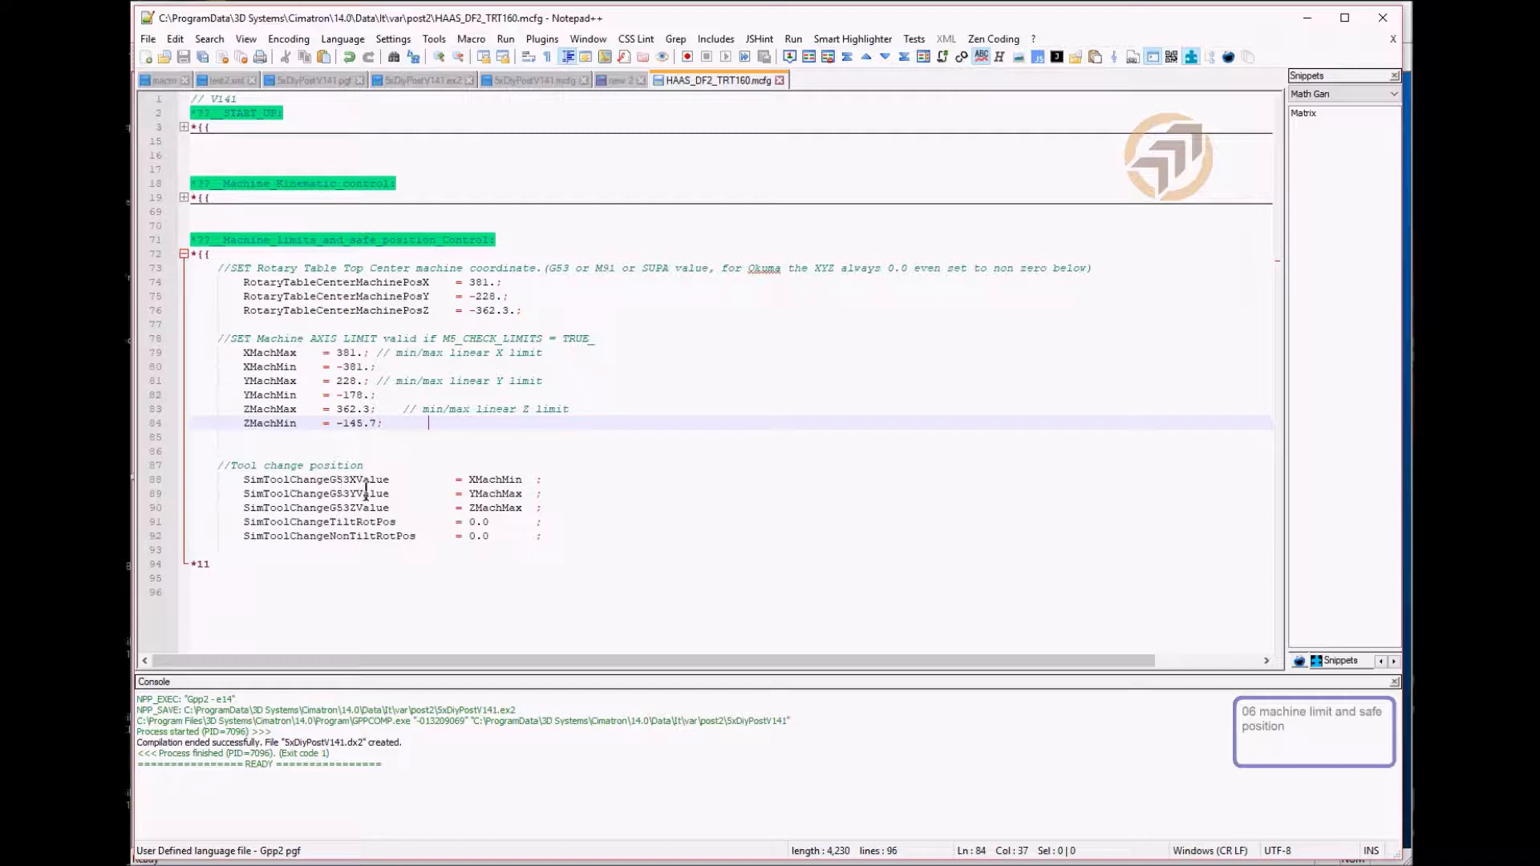
click(367, 481)
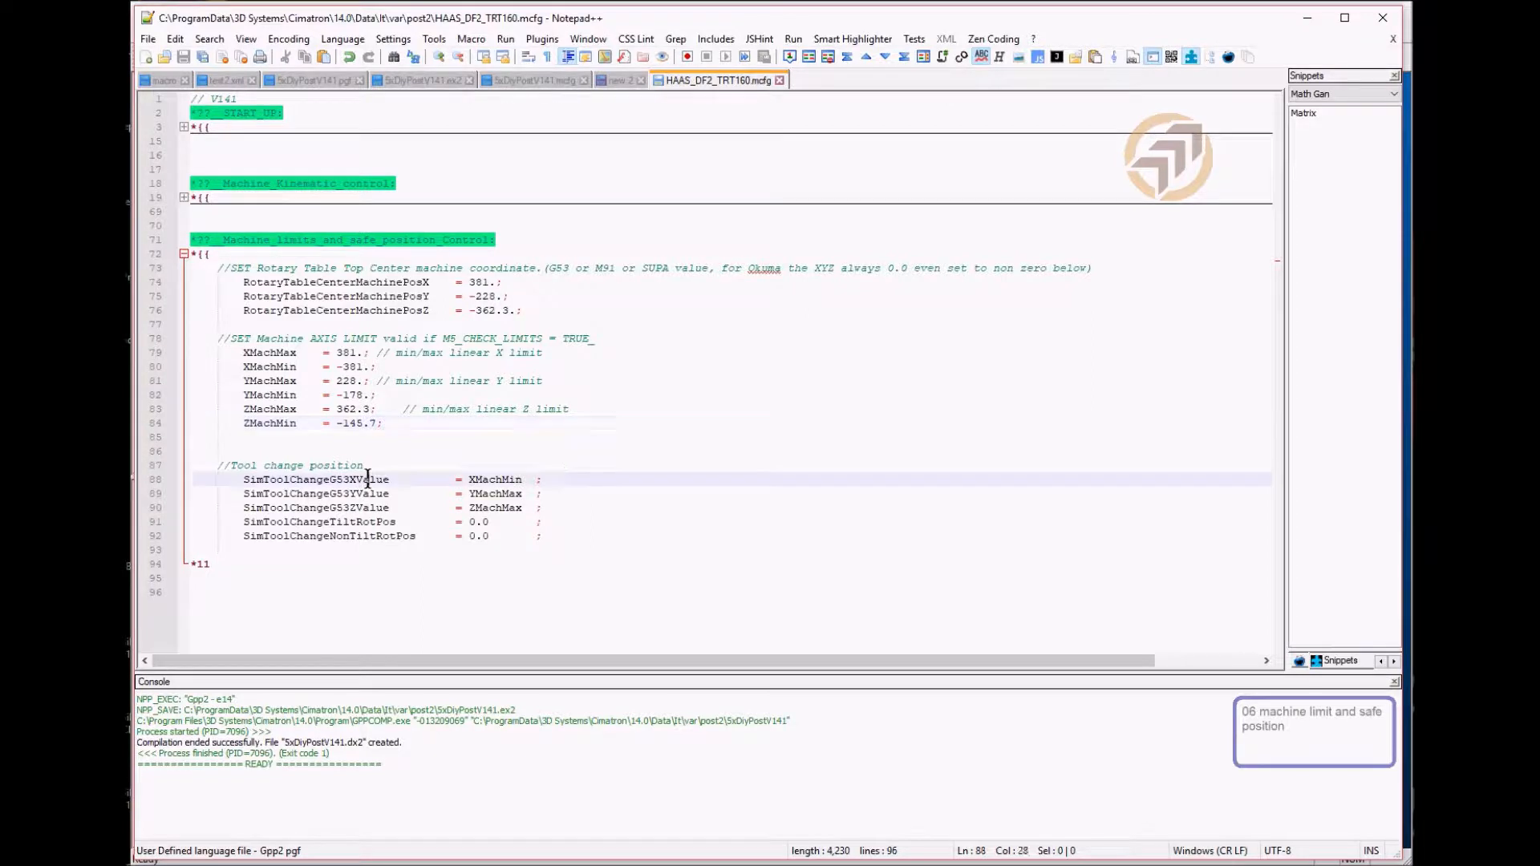
click(501, 479)
click(260, 367)
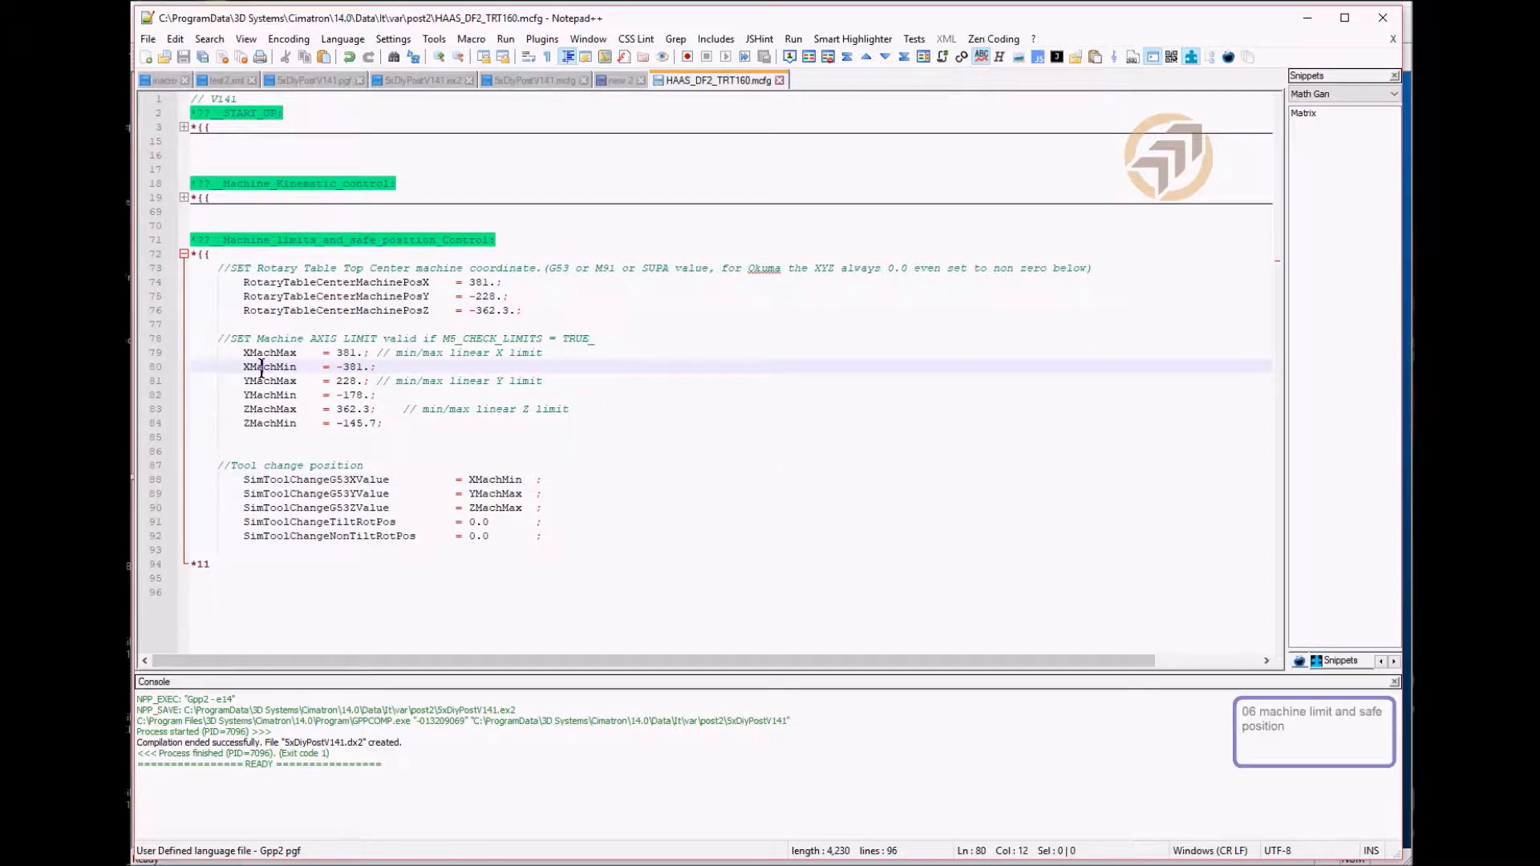
click(503, 480)
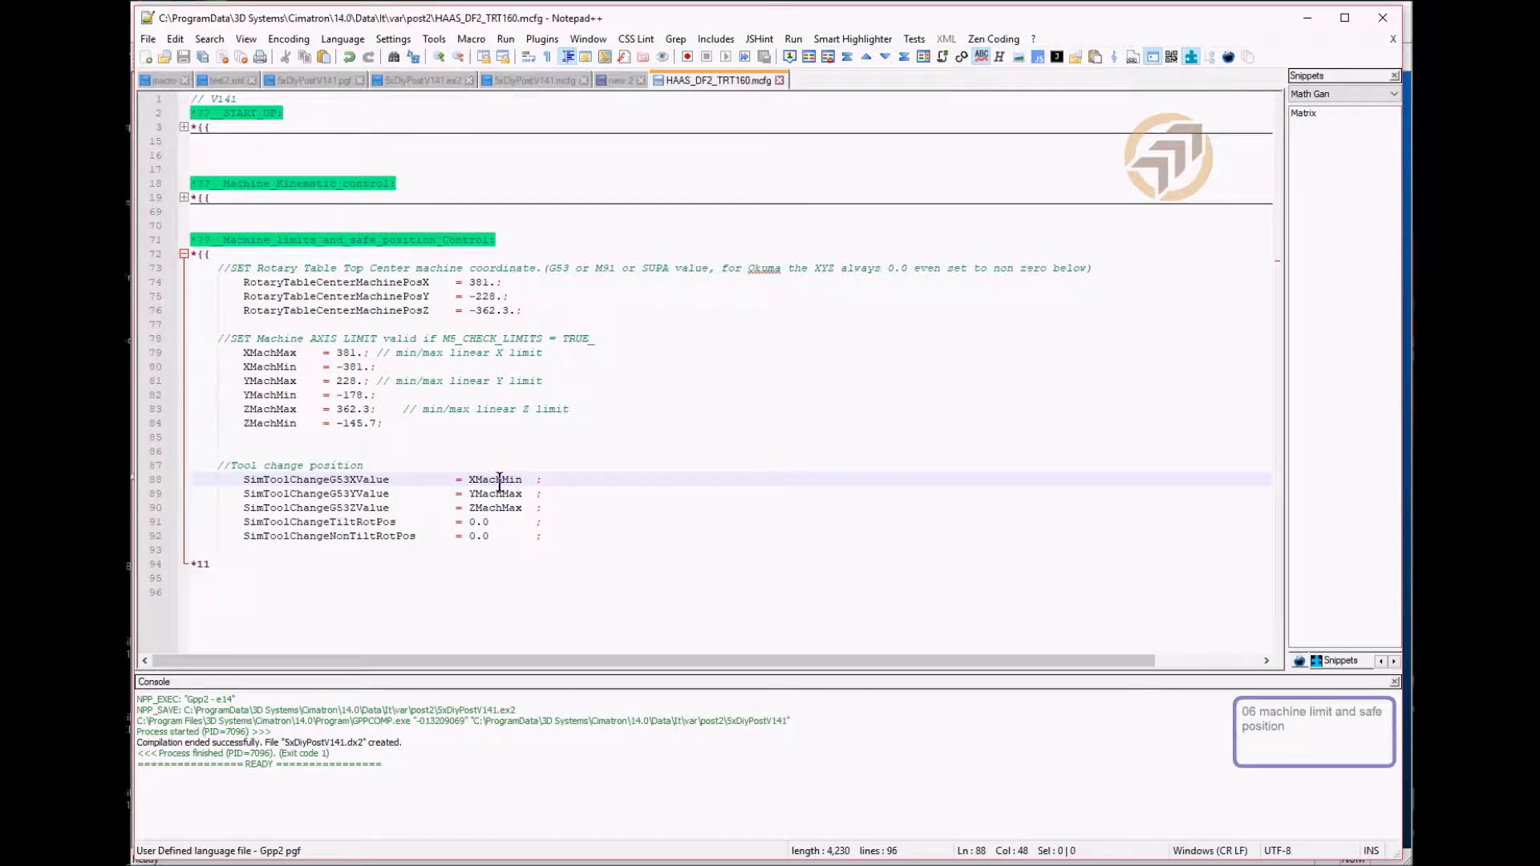
click(507, 493)
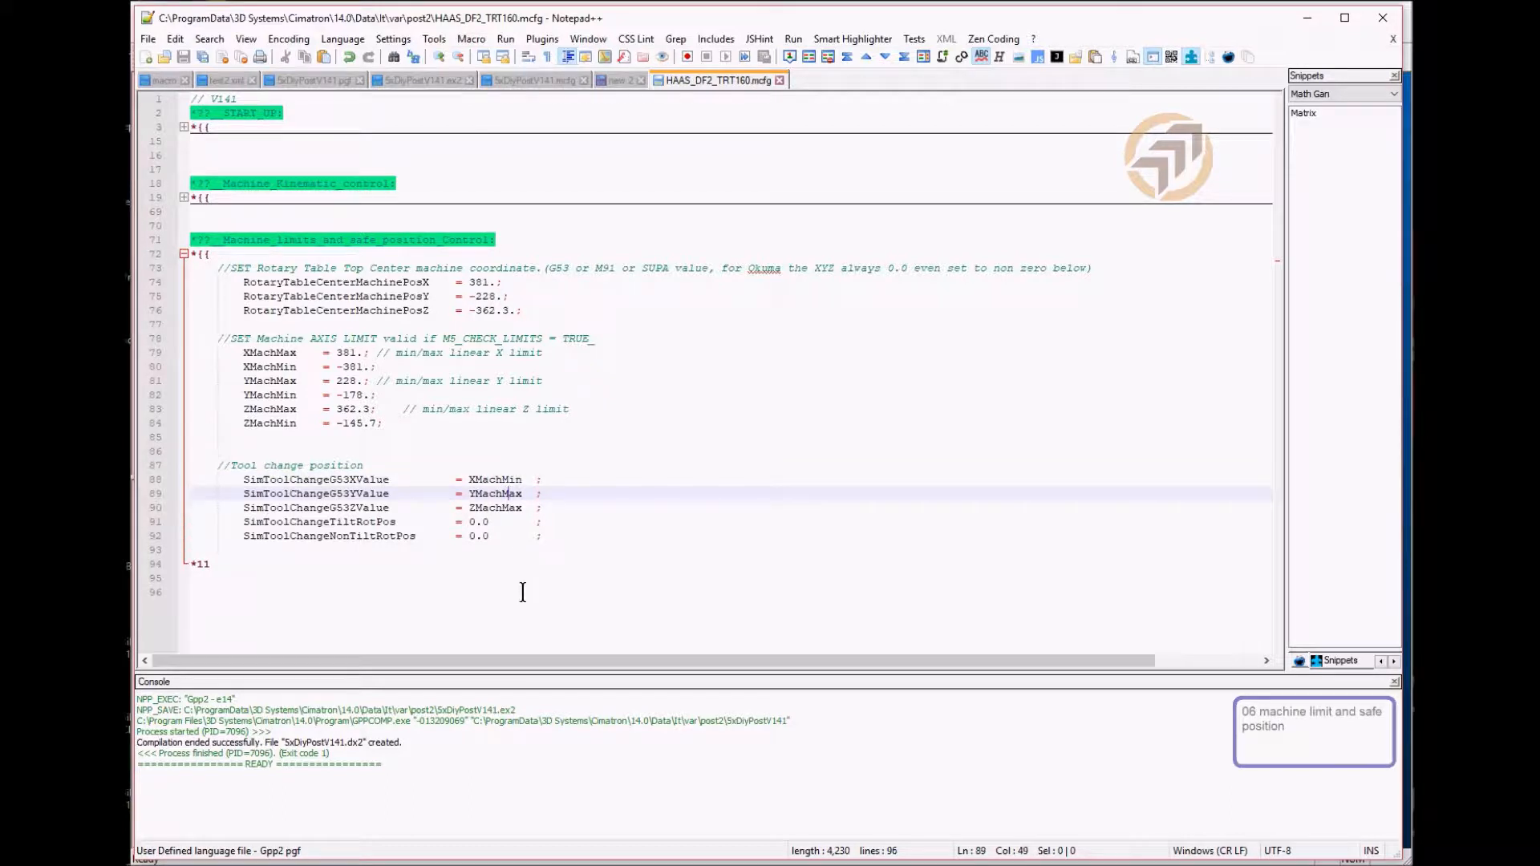
click(506, 508)
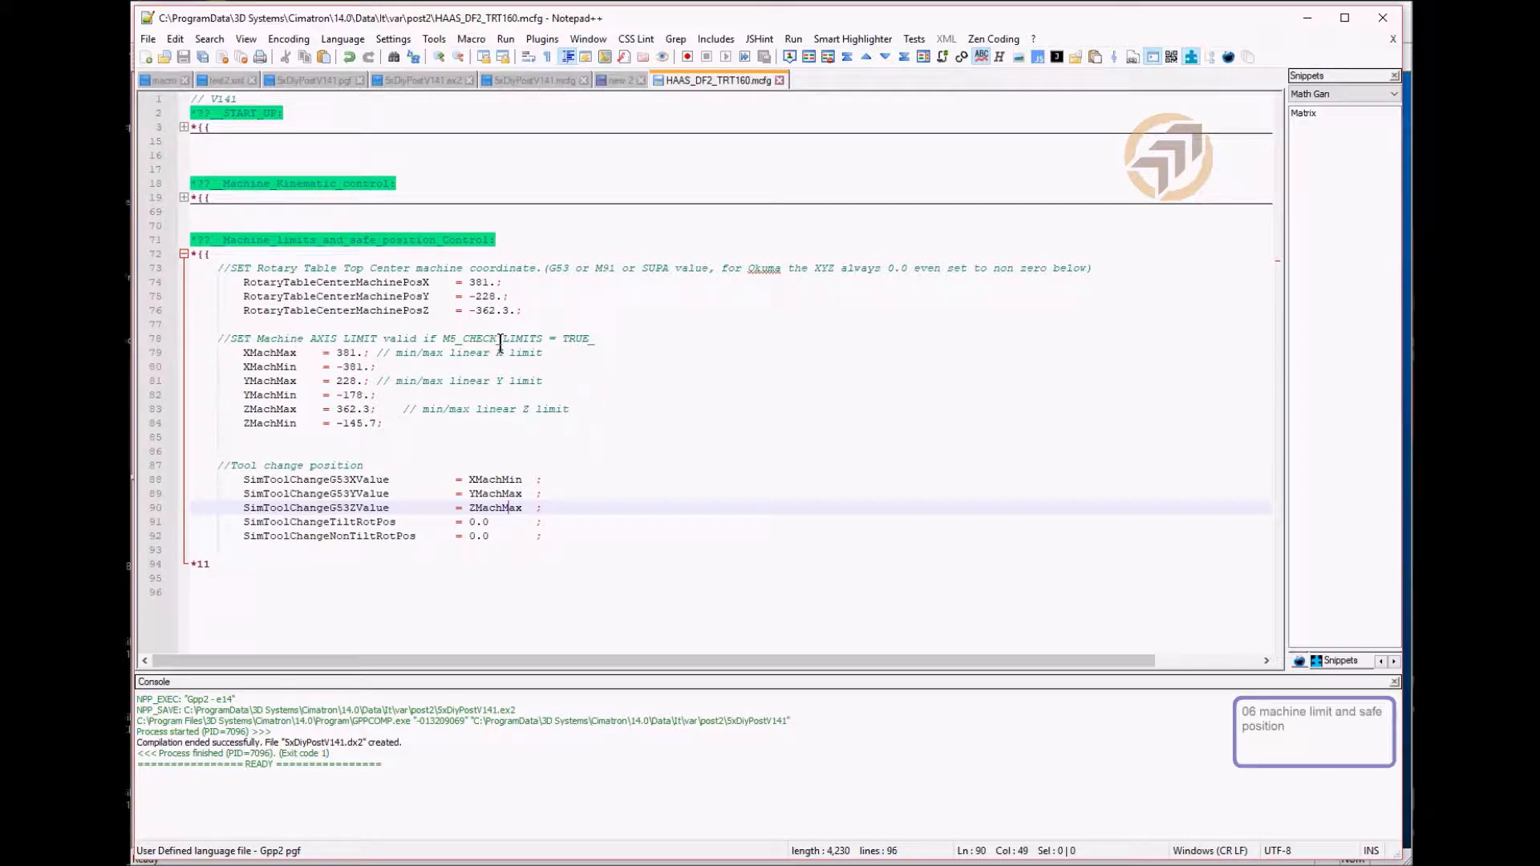
Examine the RotaryTableCenterMachinePosX, Y and Z parameters and the comment on G53, M91 or SUPA machine coordinates
drag(549, 310, 154, 283)
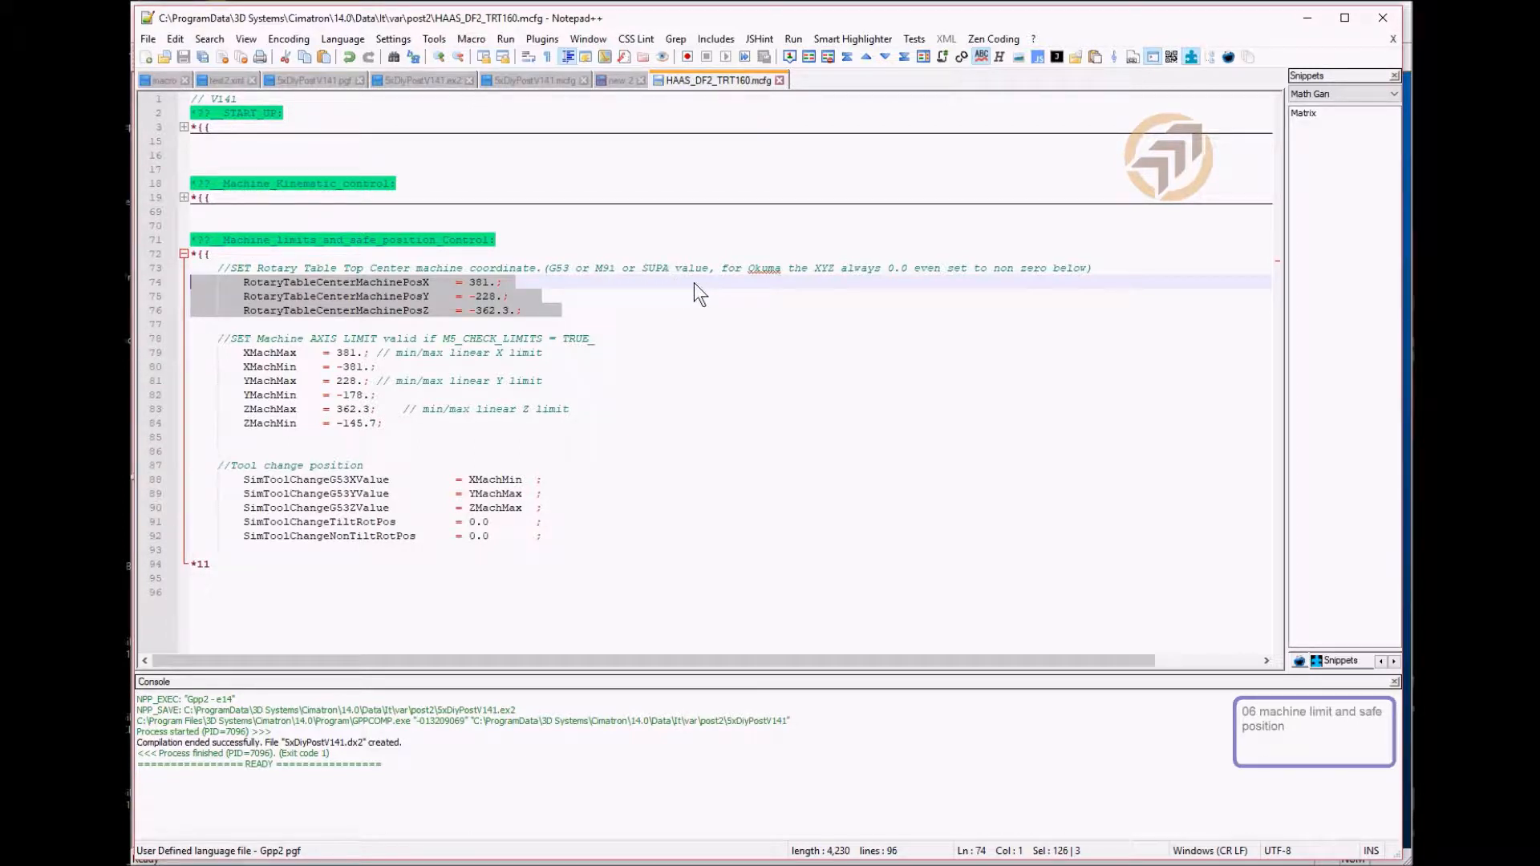
click(576, 310)
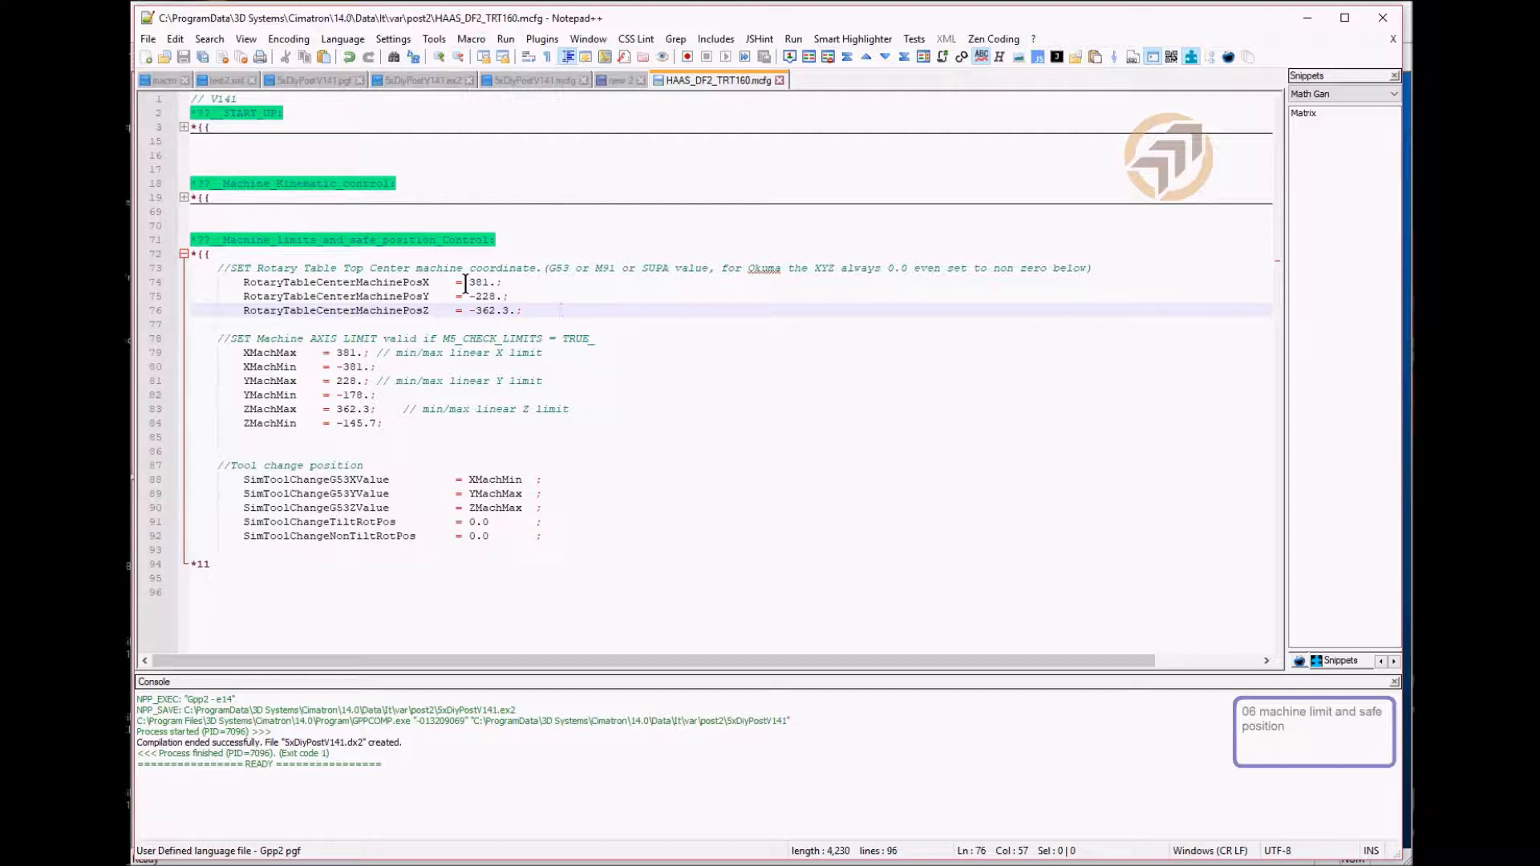
click(552, 268)
drag(551, 268, 669, 268)
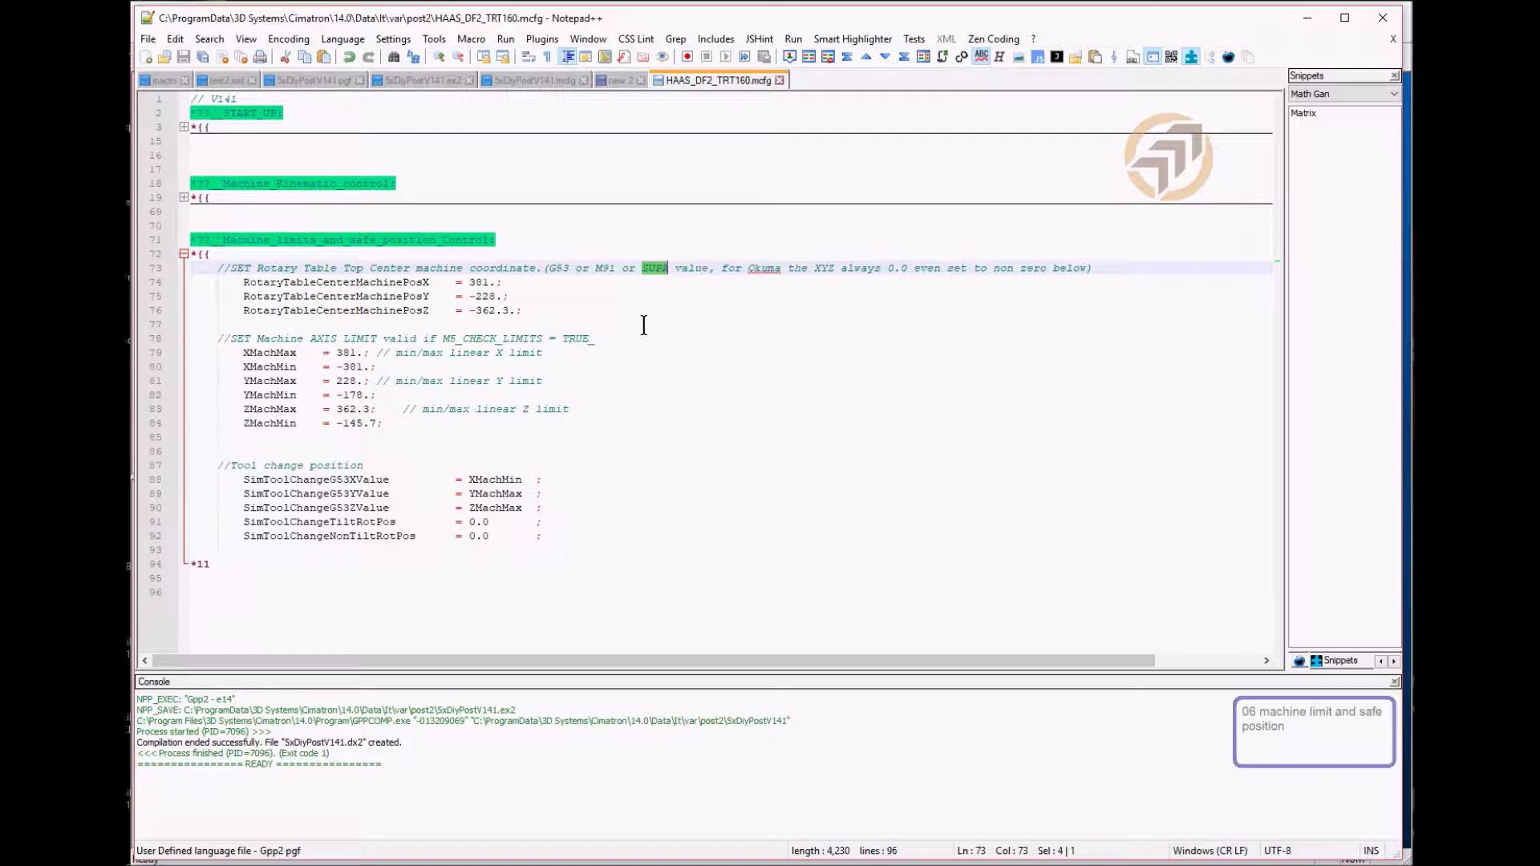
click(484, 282)
click(489, 296)
click(495, 310)
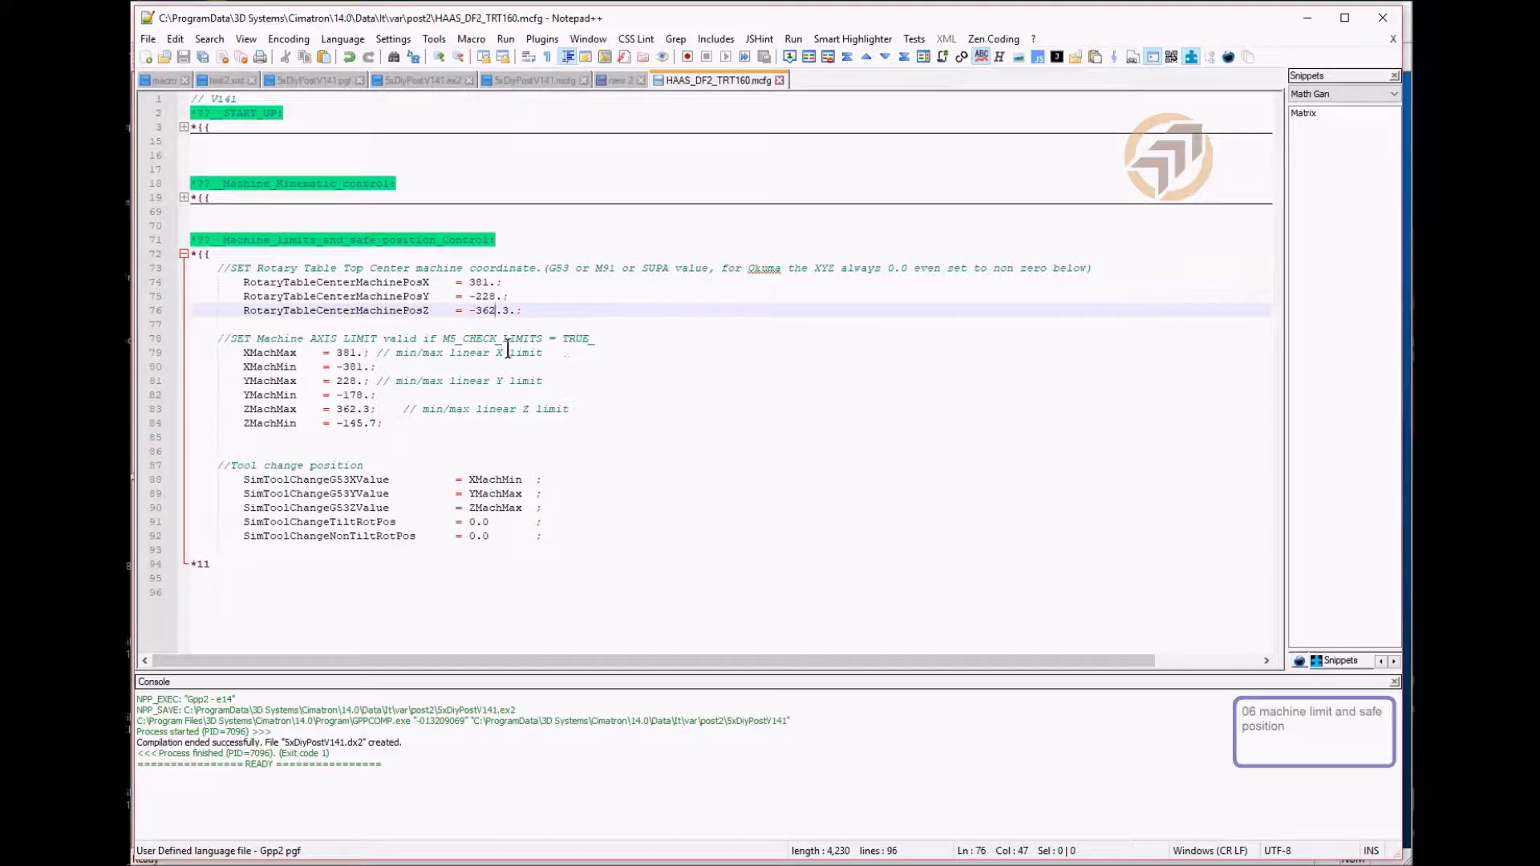
Compare the rotary table centre Z value with the ZMachMax limit and review the three table centre values
click(402, 310)
drag(475, 310, 533, 310)
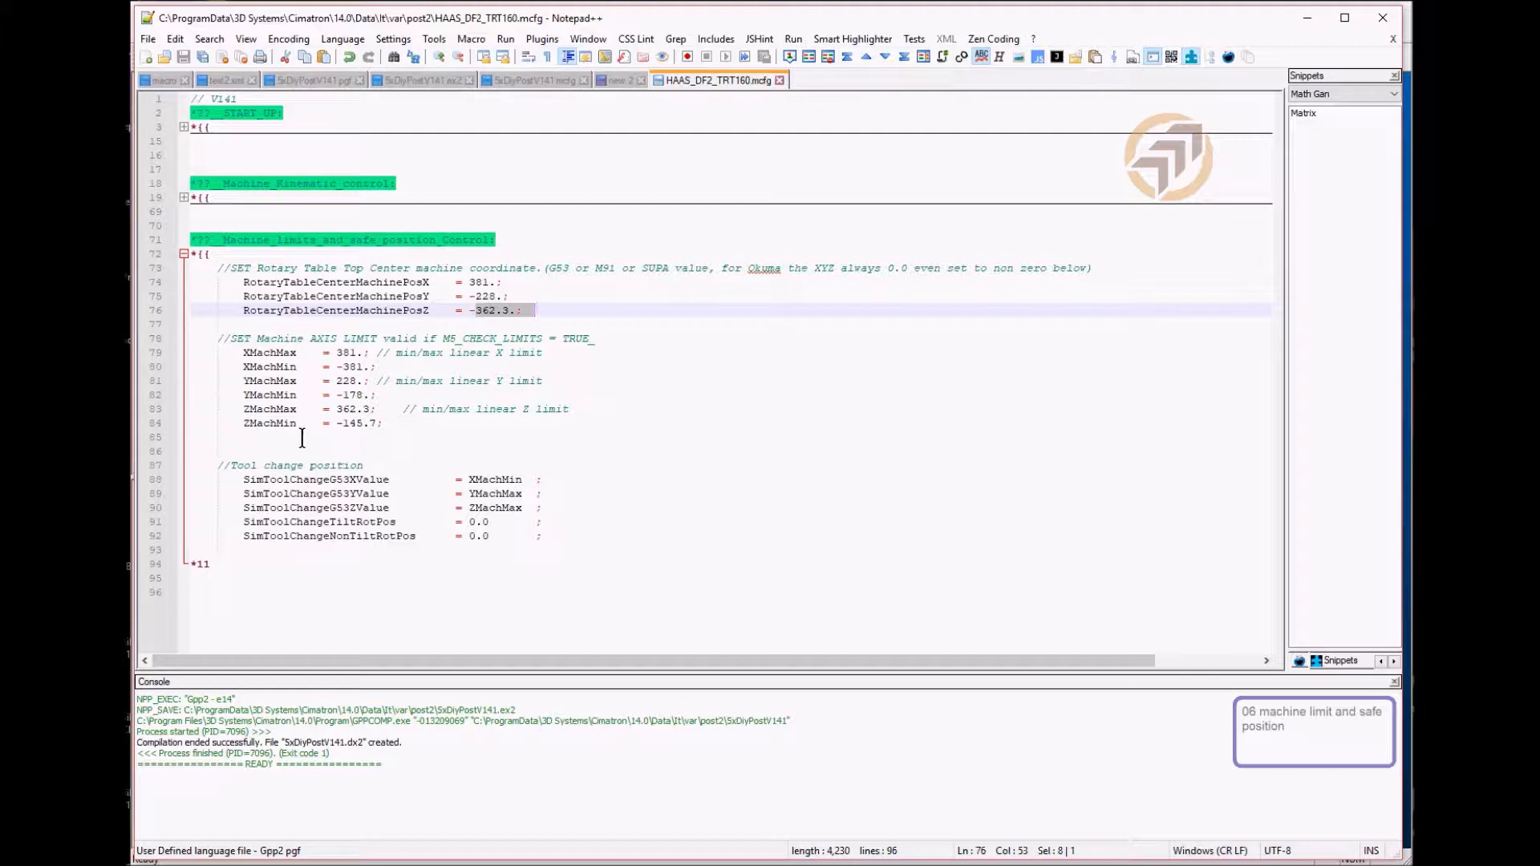
click(268, 411)
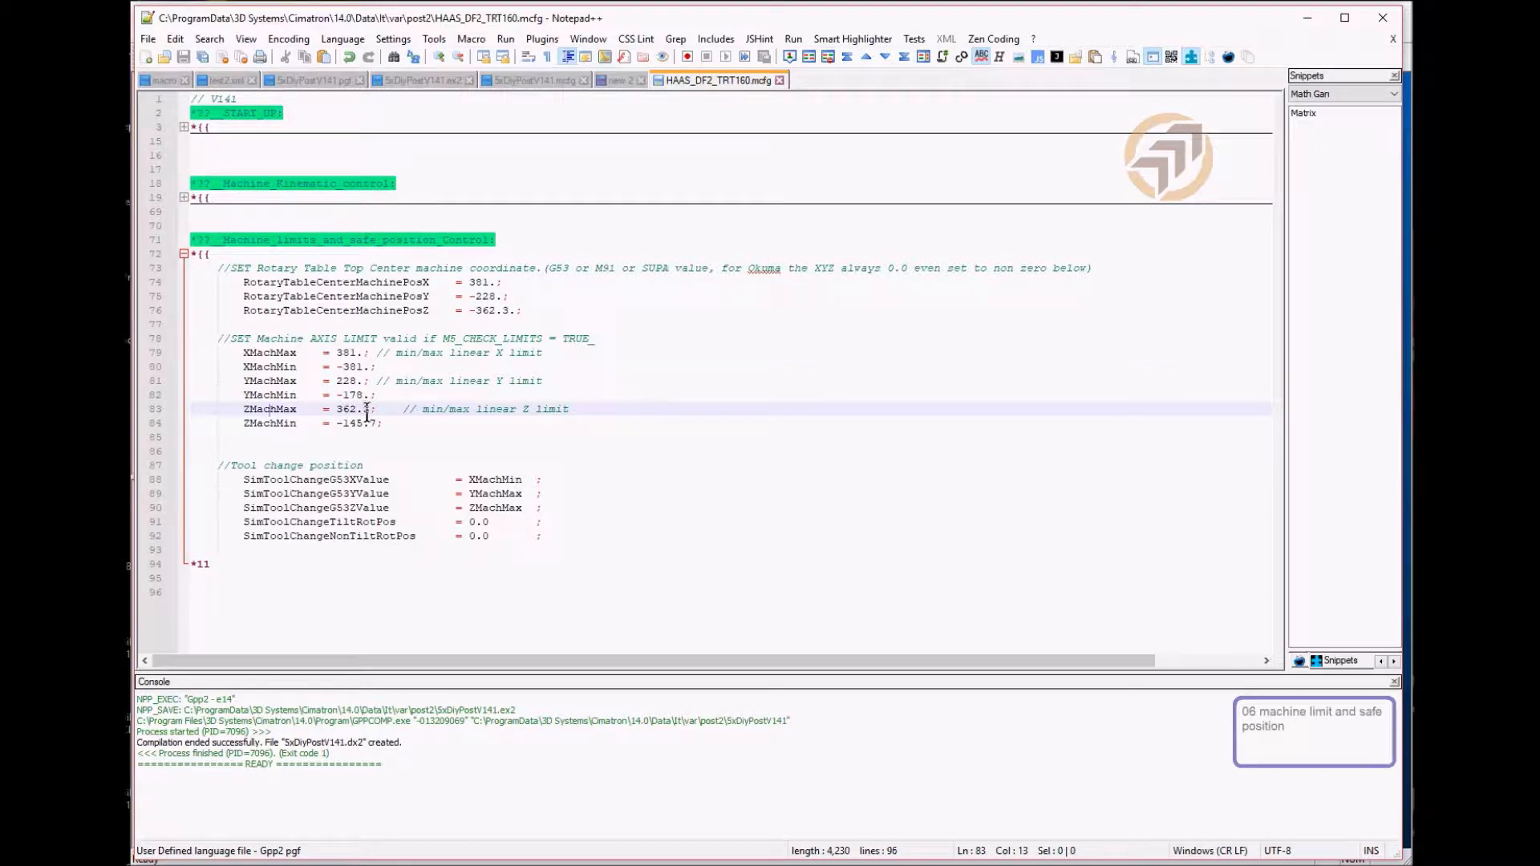
click(492, 310)
click(357, 411)
drag(553, 310, 463, 282)
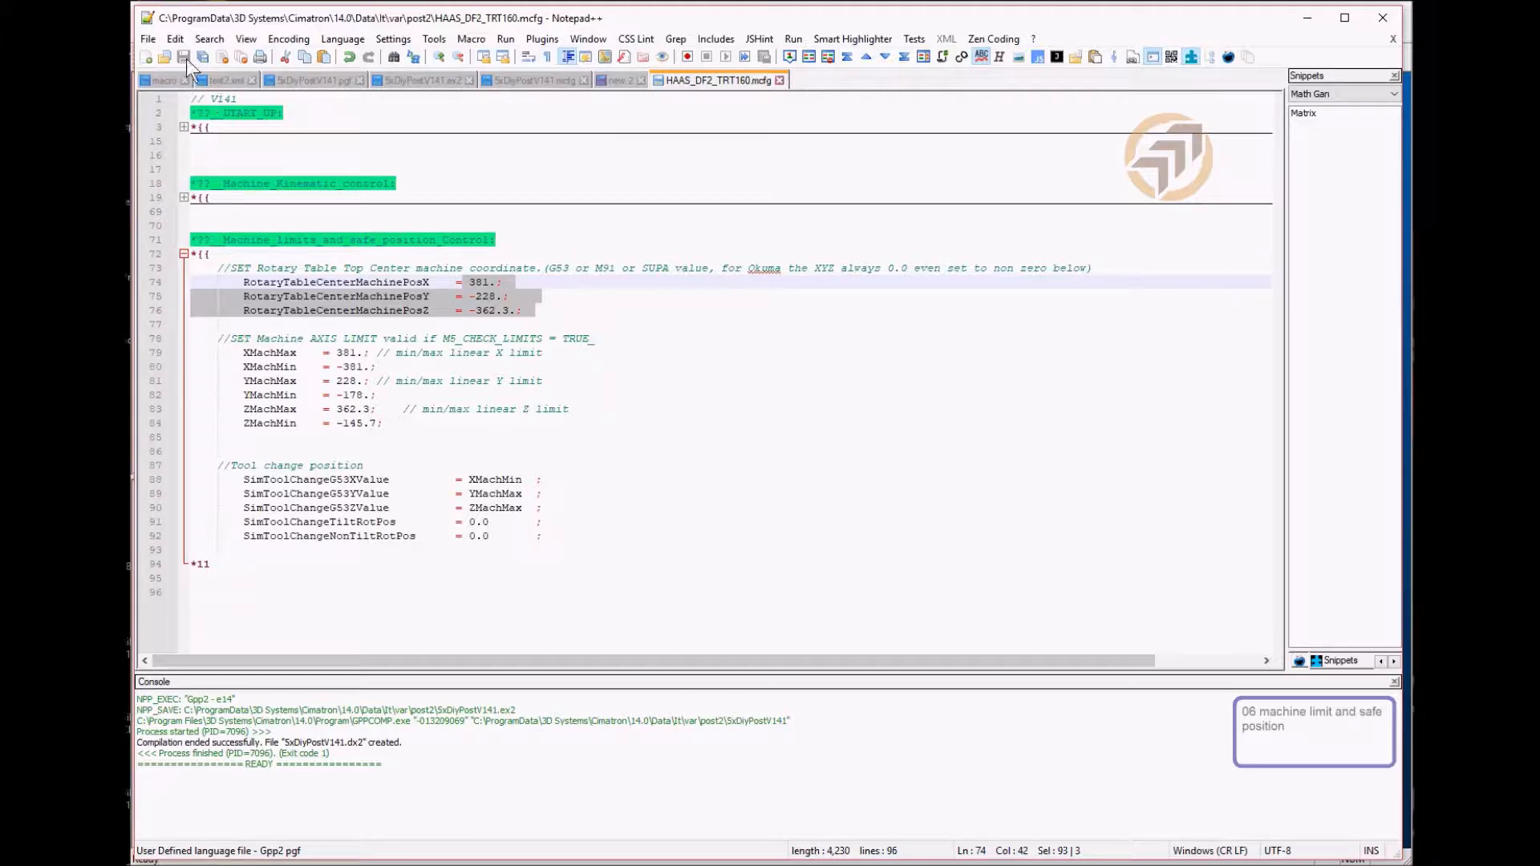
click(749, 453)
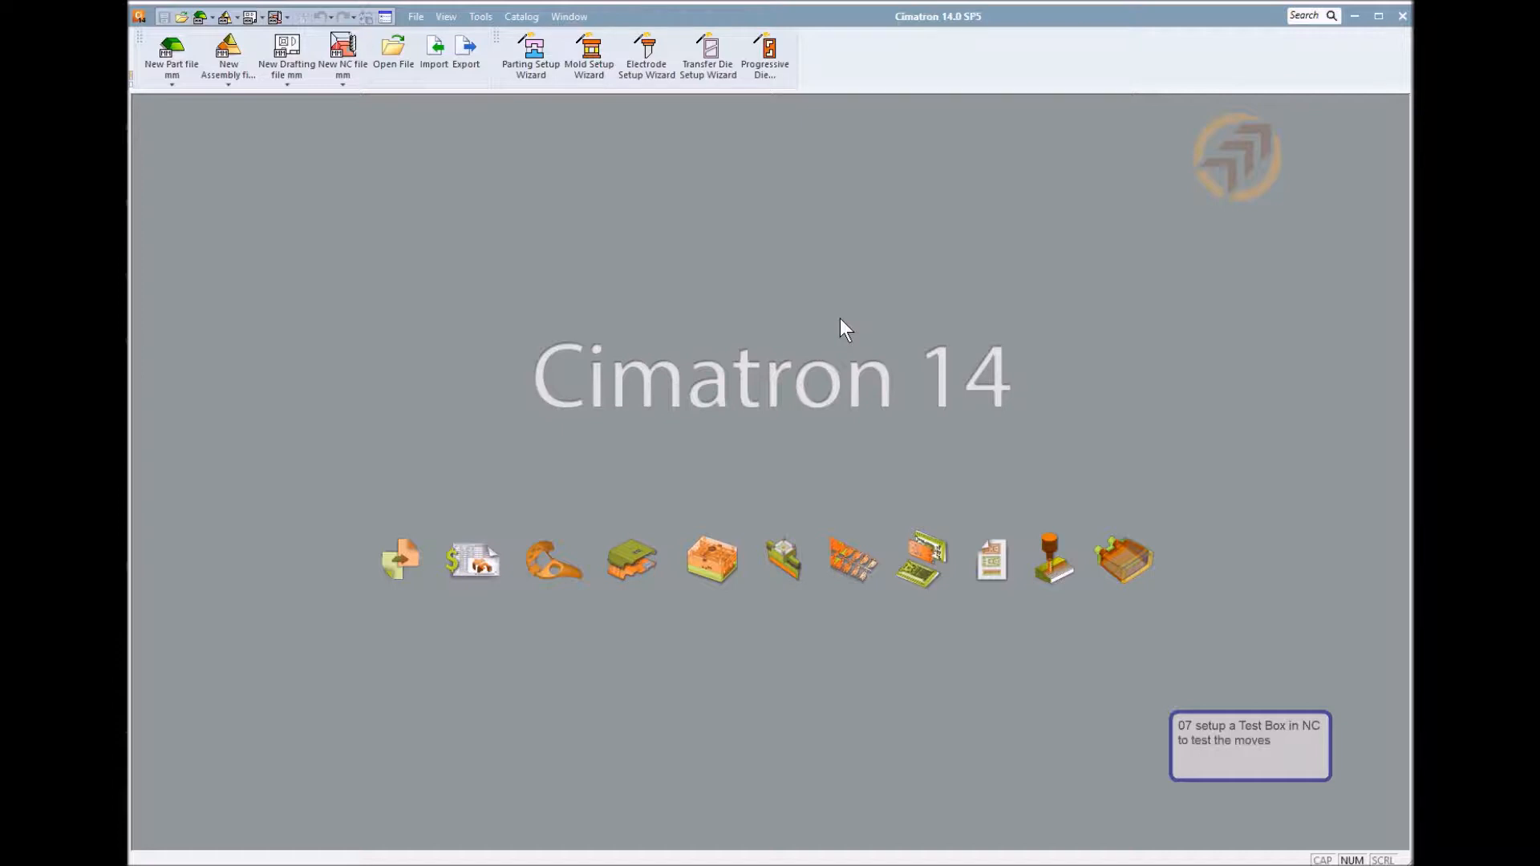
Switch to Cimatron, create a new millimetre NC file and start a sketch in its CAD mode
click(344, 52)
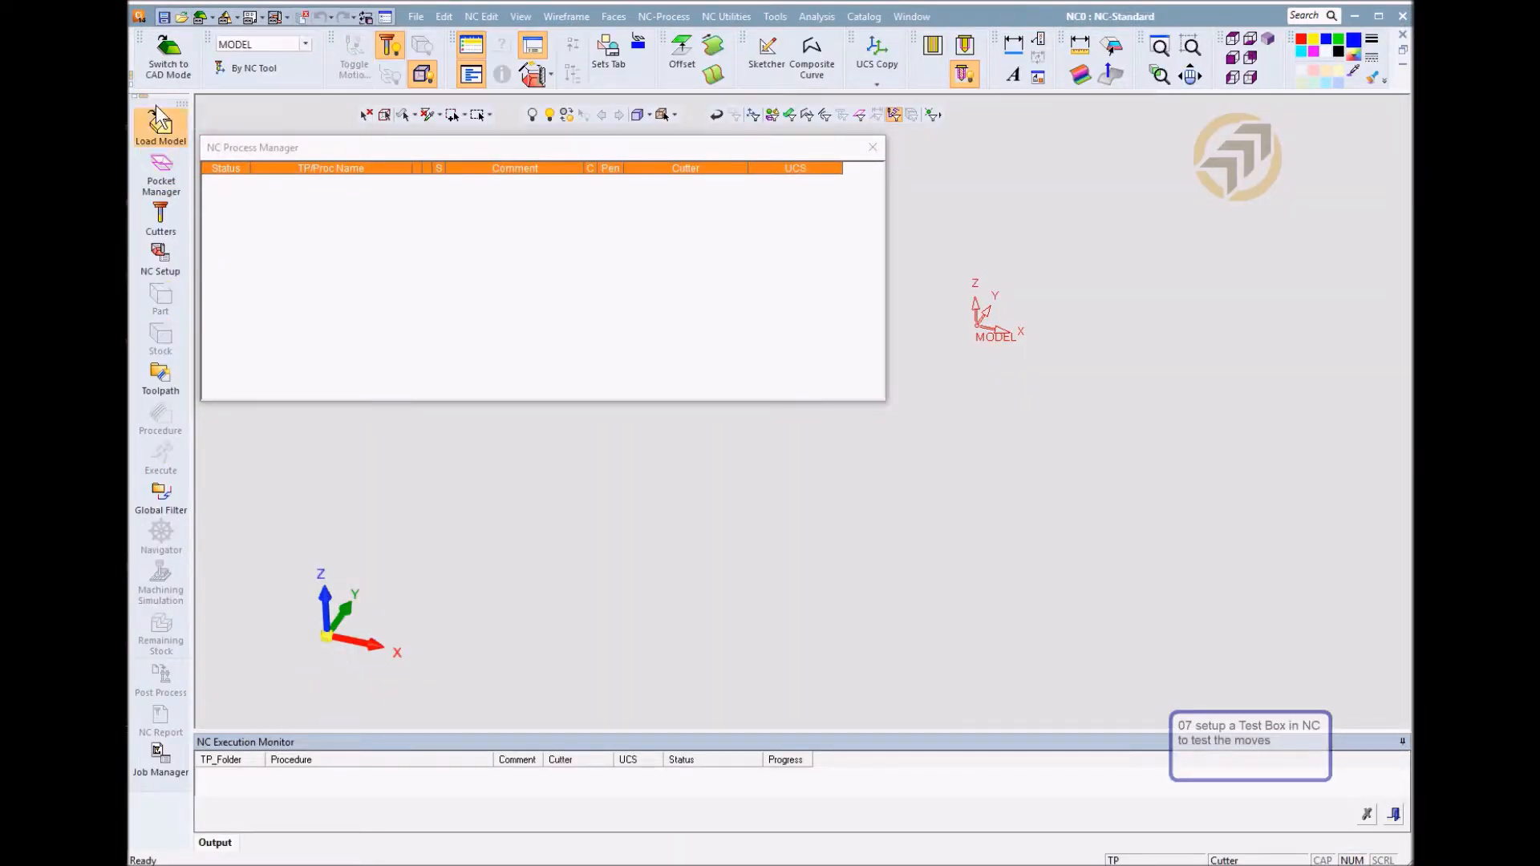
click(168, 54)
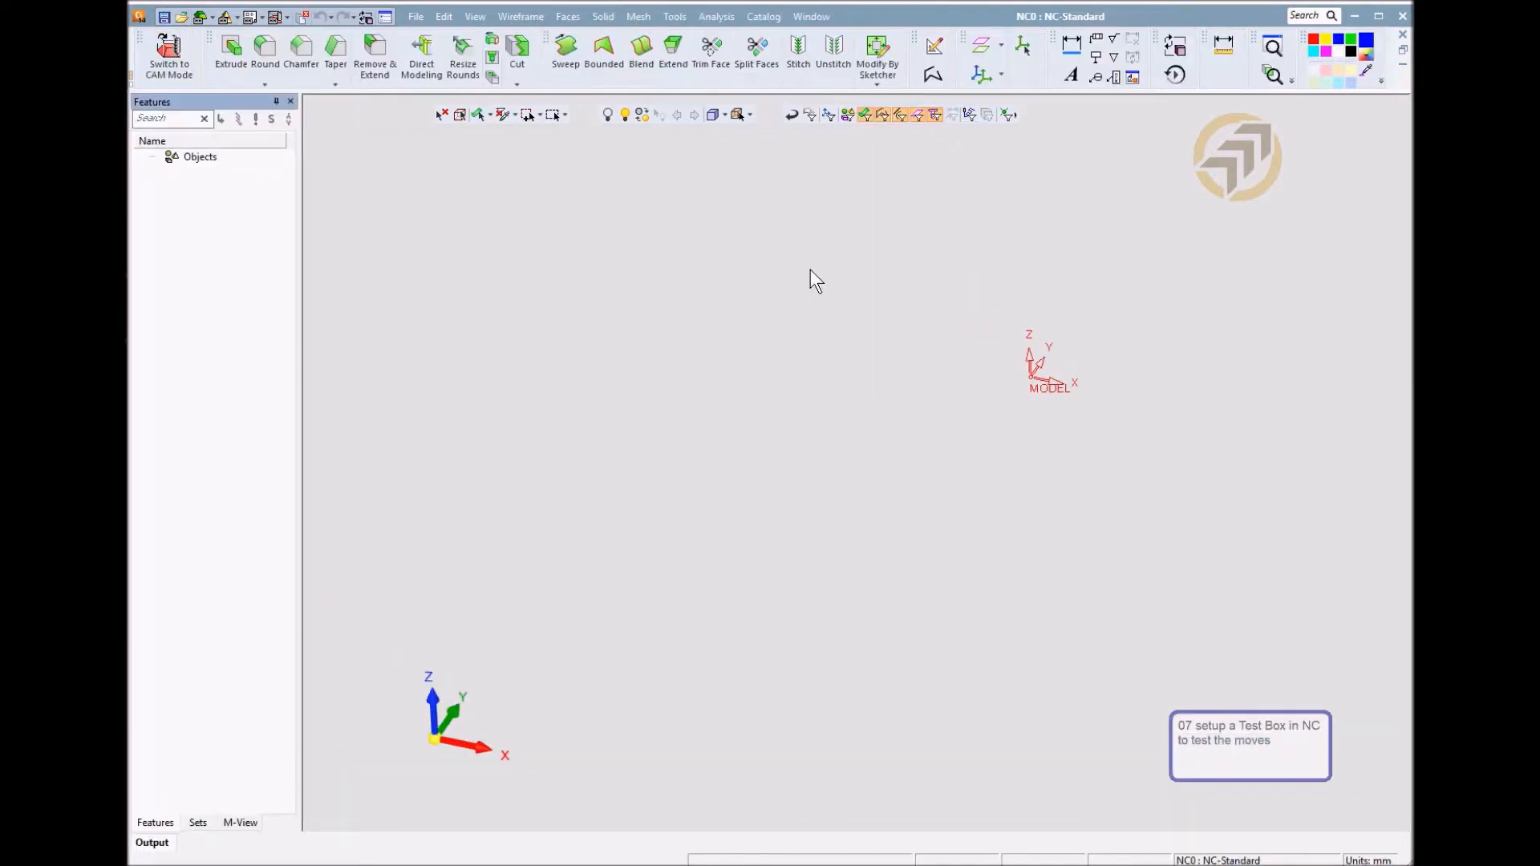
right_click(789, 296)
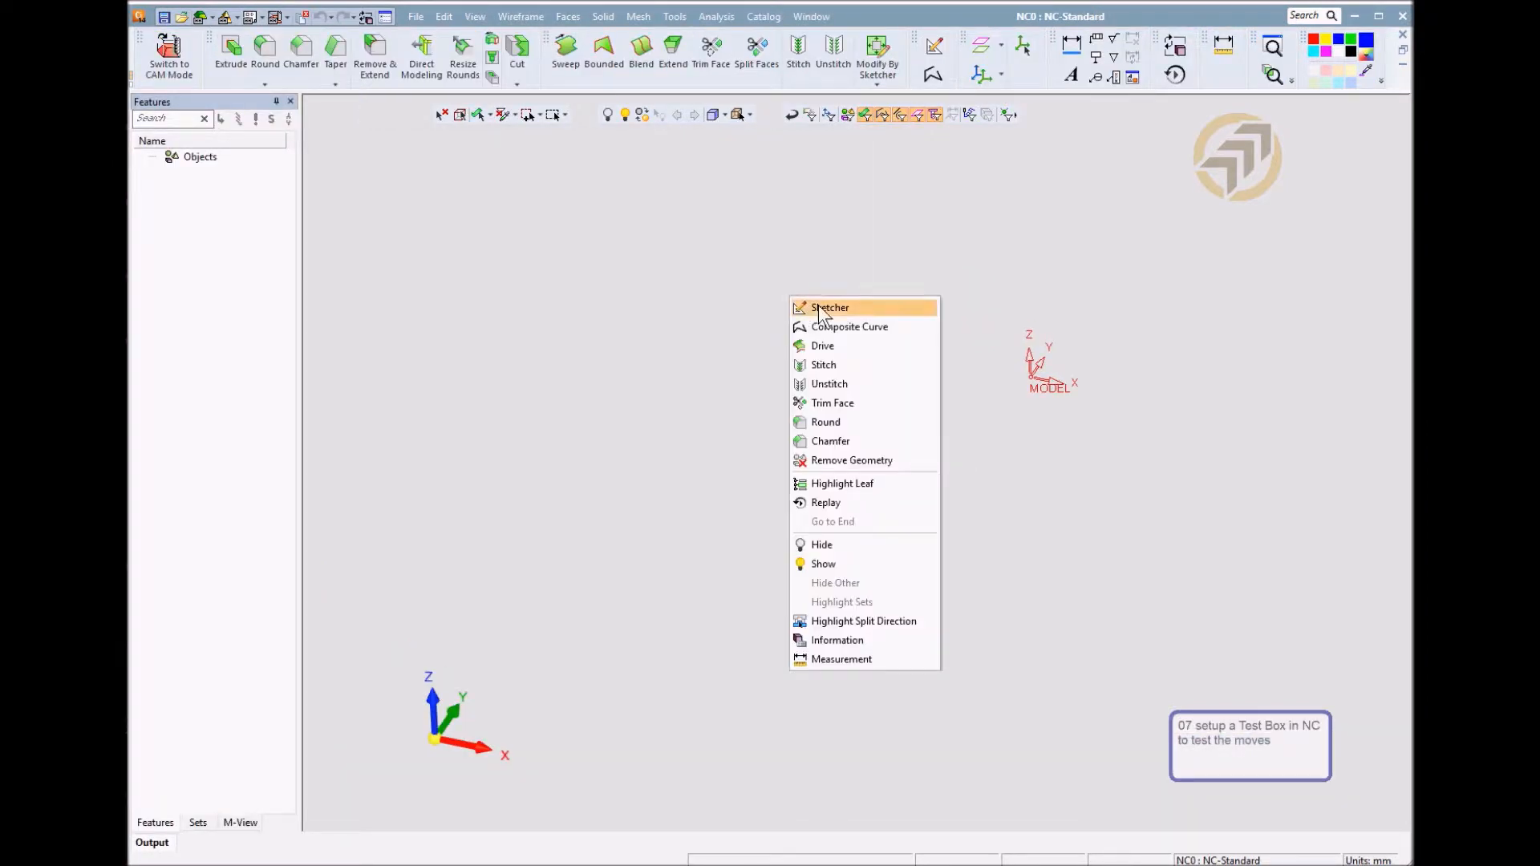
click(827, 304)
middle_click(862, 297)
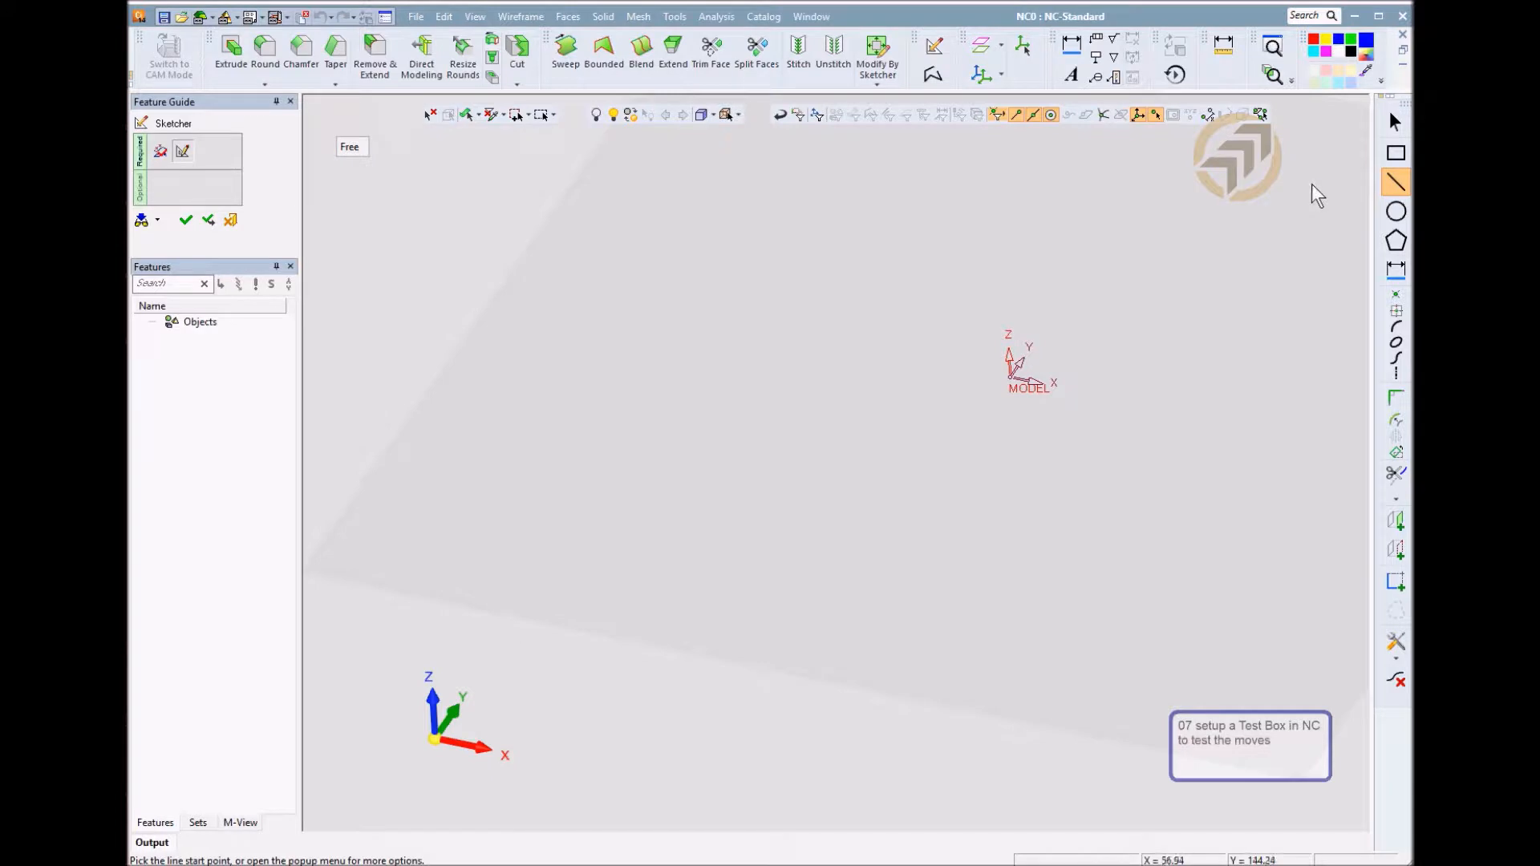
Sketch a rectangle with width 50 mm and height 20 mm centred on the MODEL origin and finish the sketch
click(1397, 153)
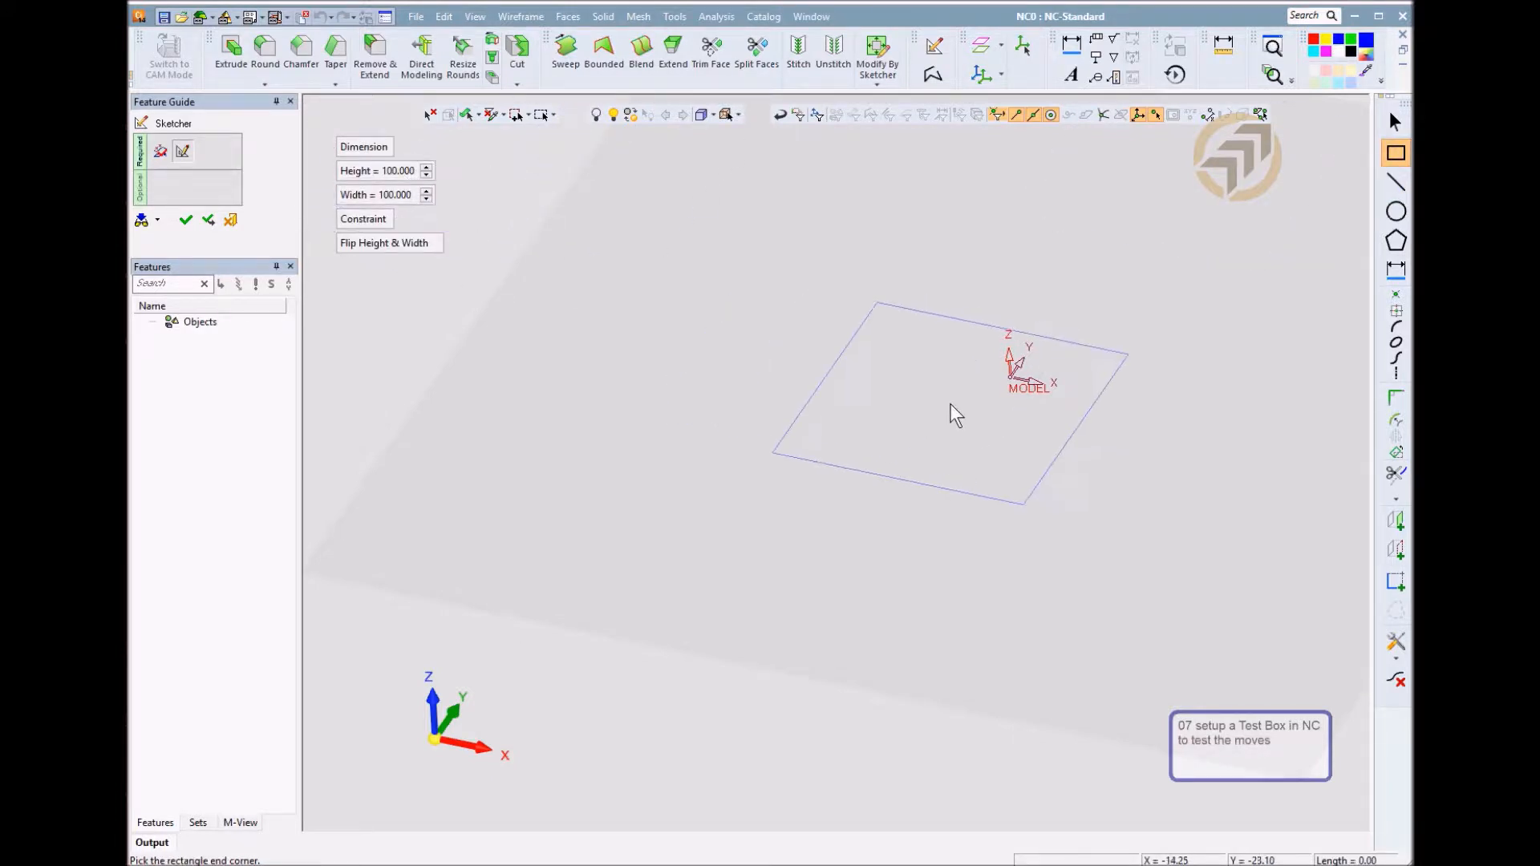
click(391, 195)
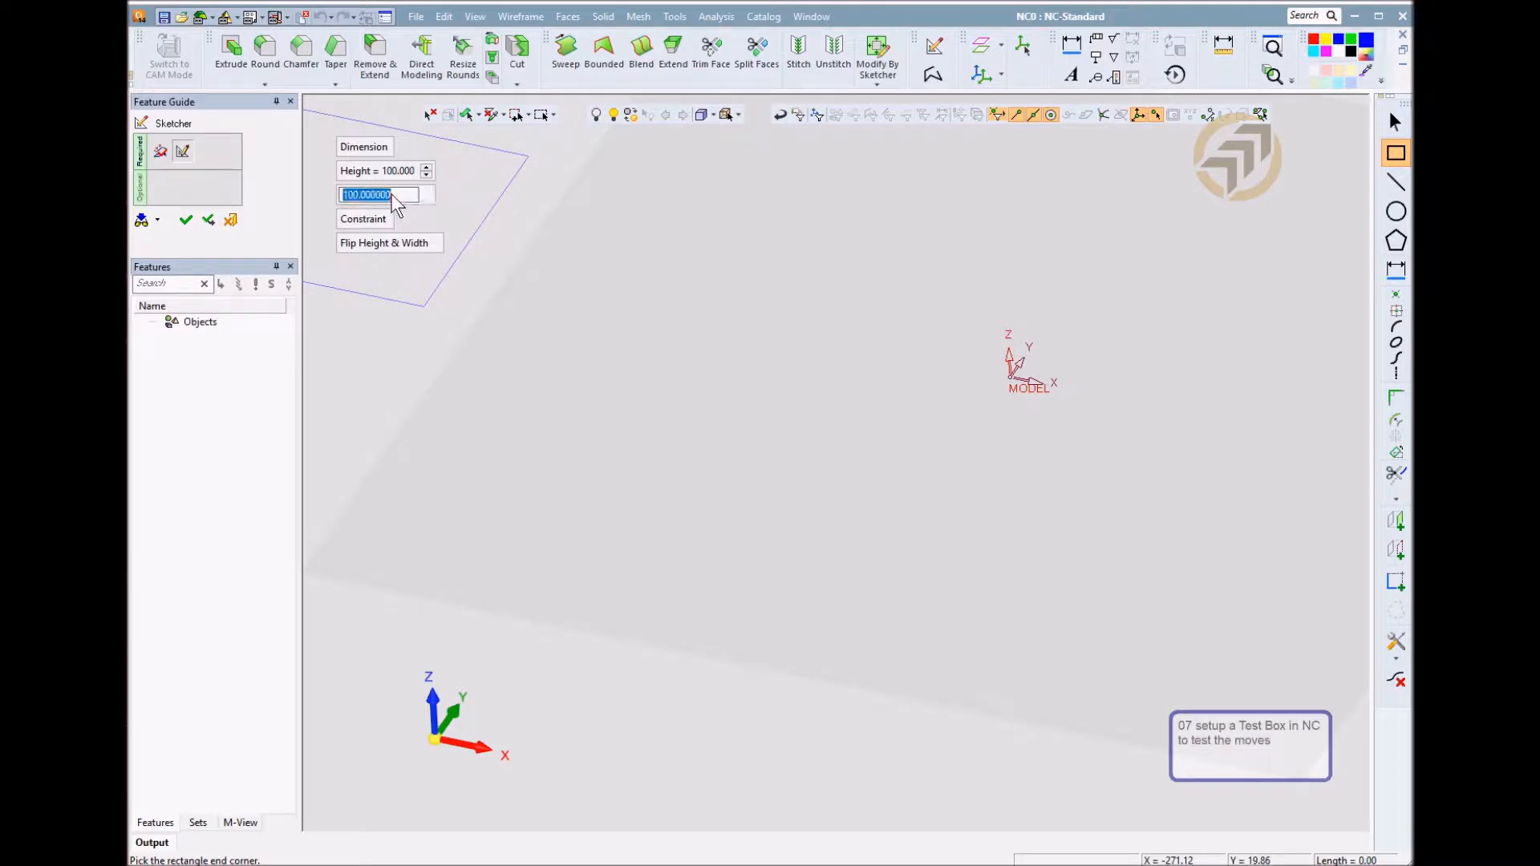
text(50)
key(Return)
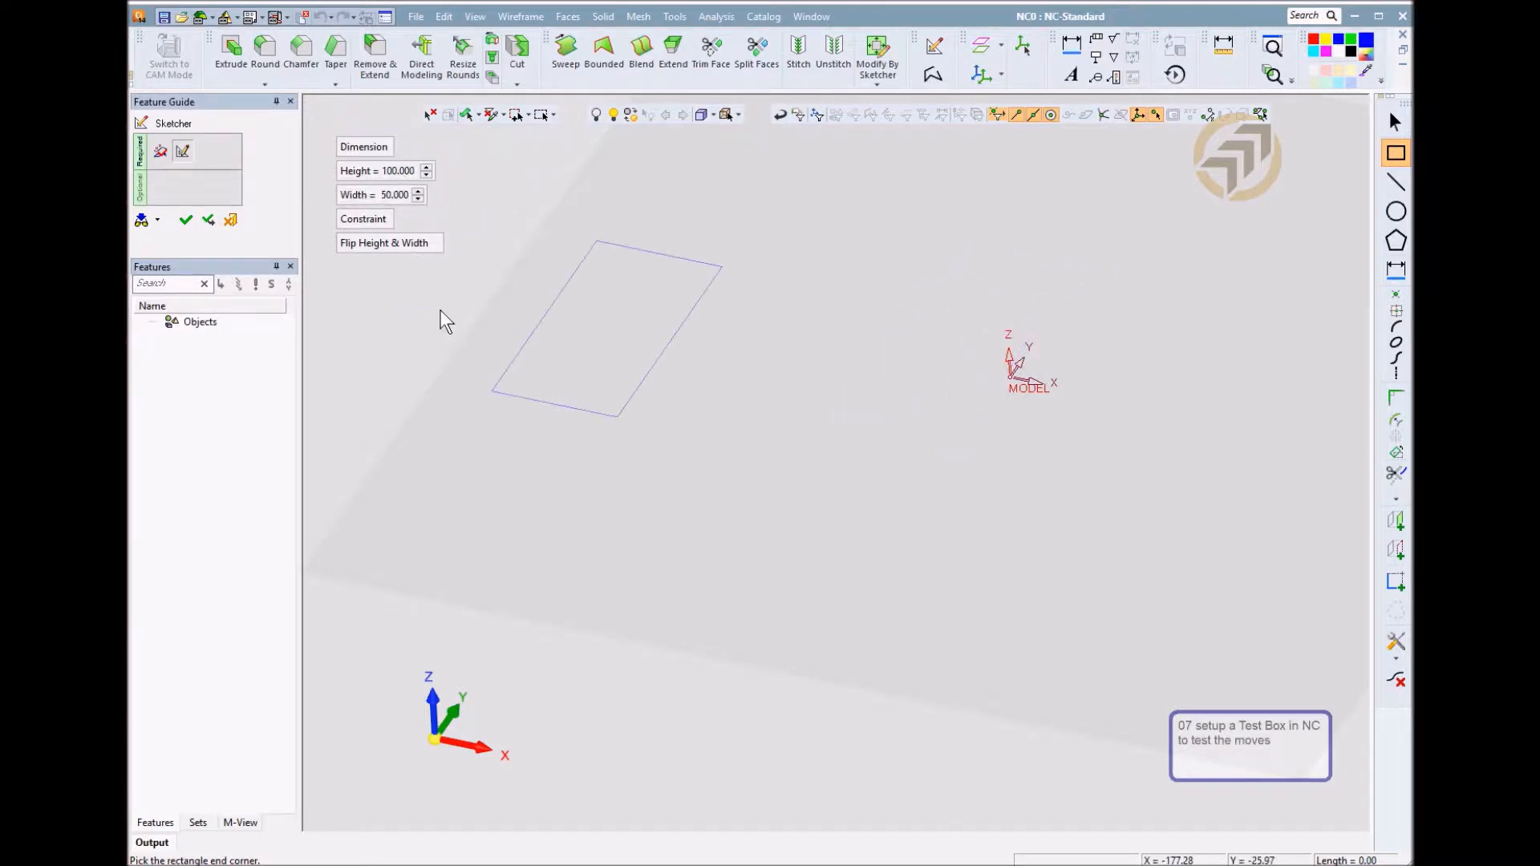
click(398, 171)
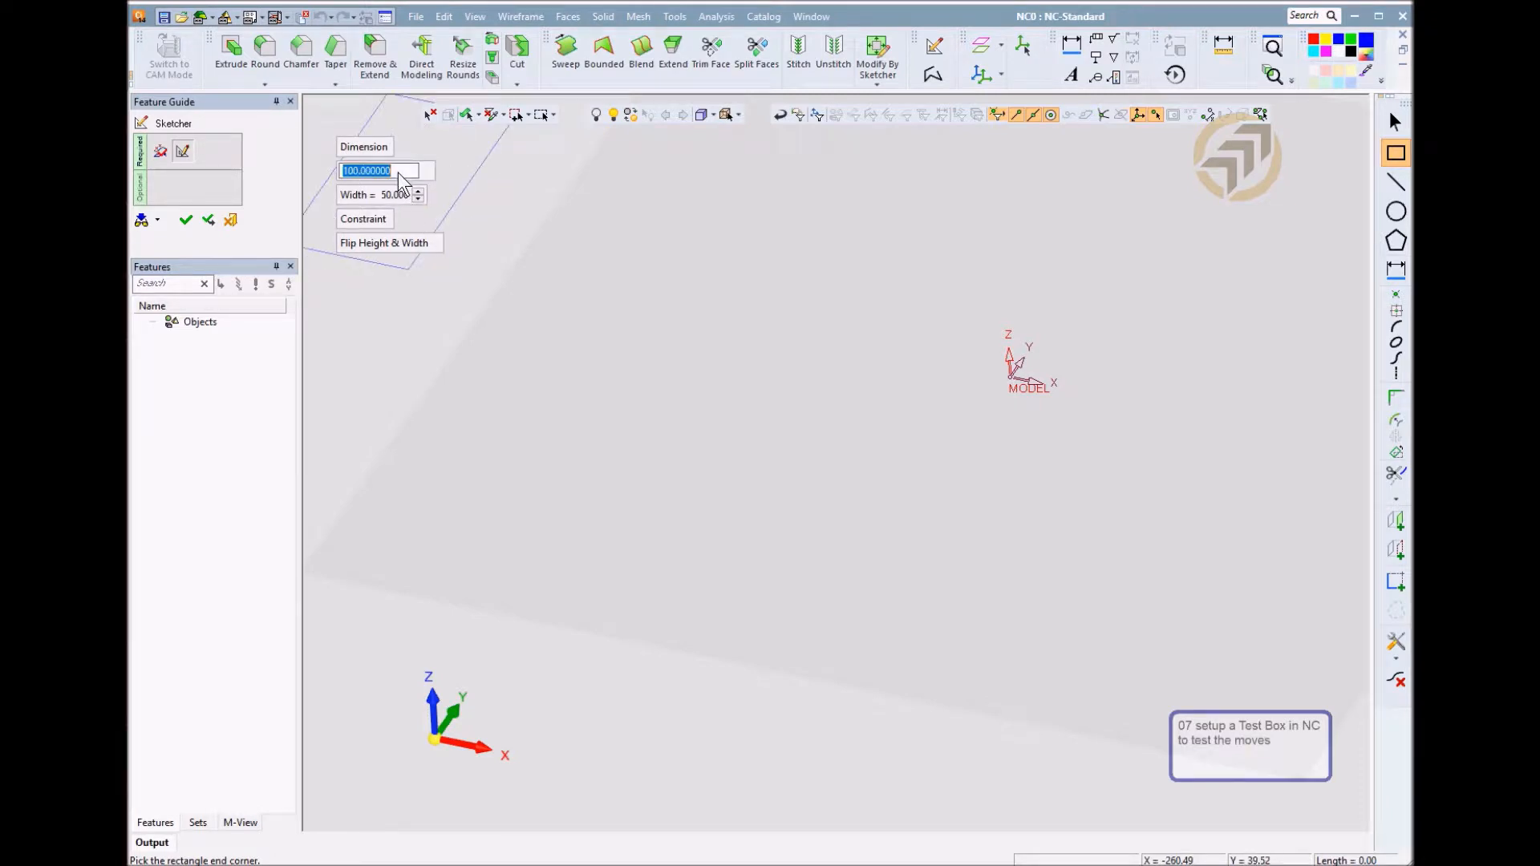
text(20)
key(Return)
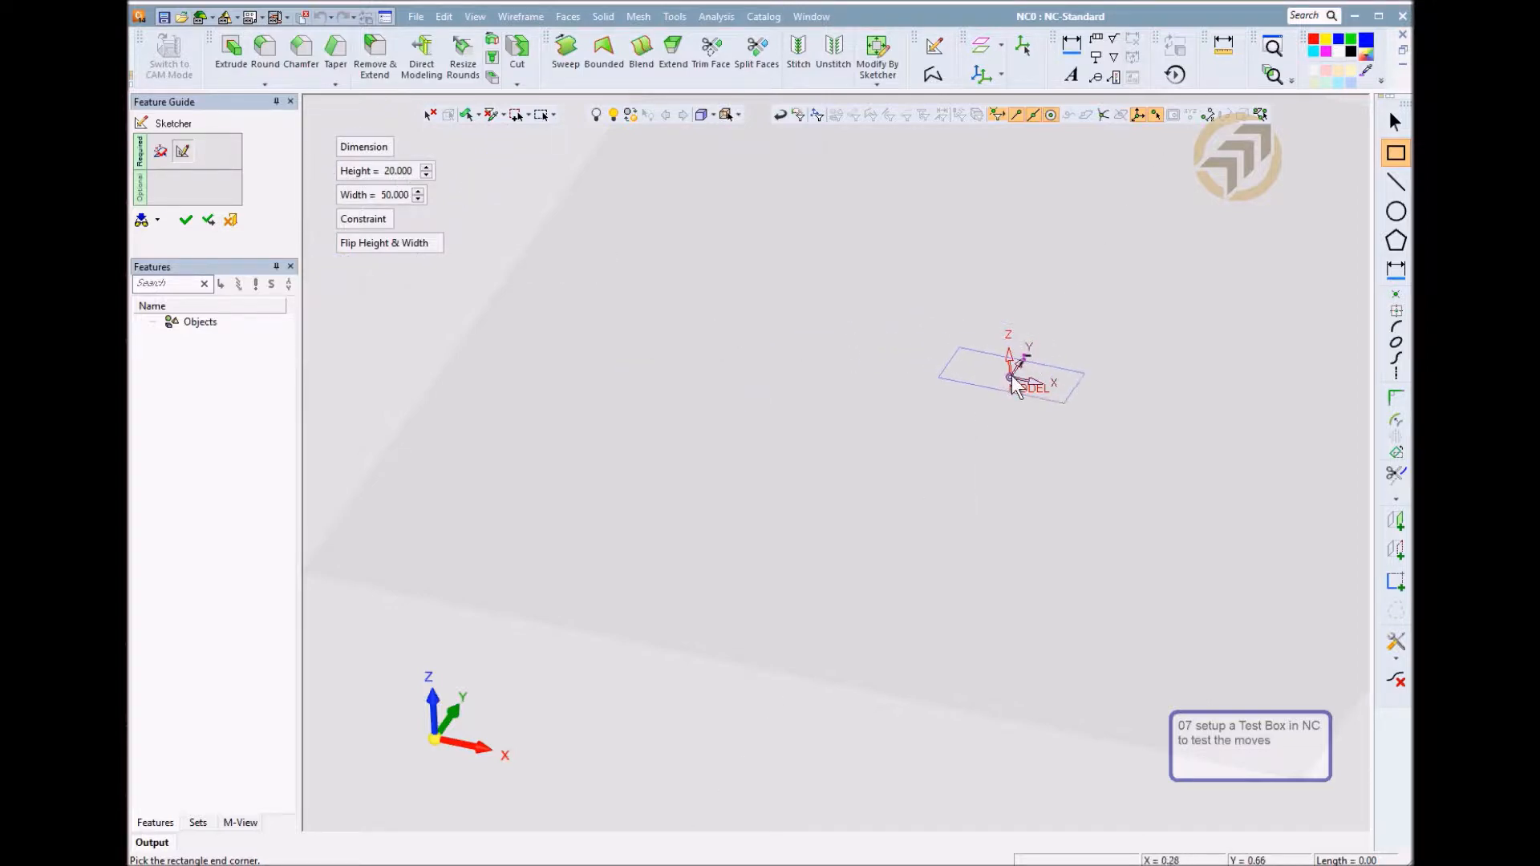
click(1029, 353)
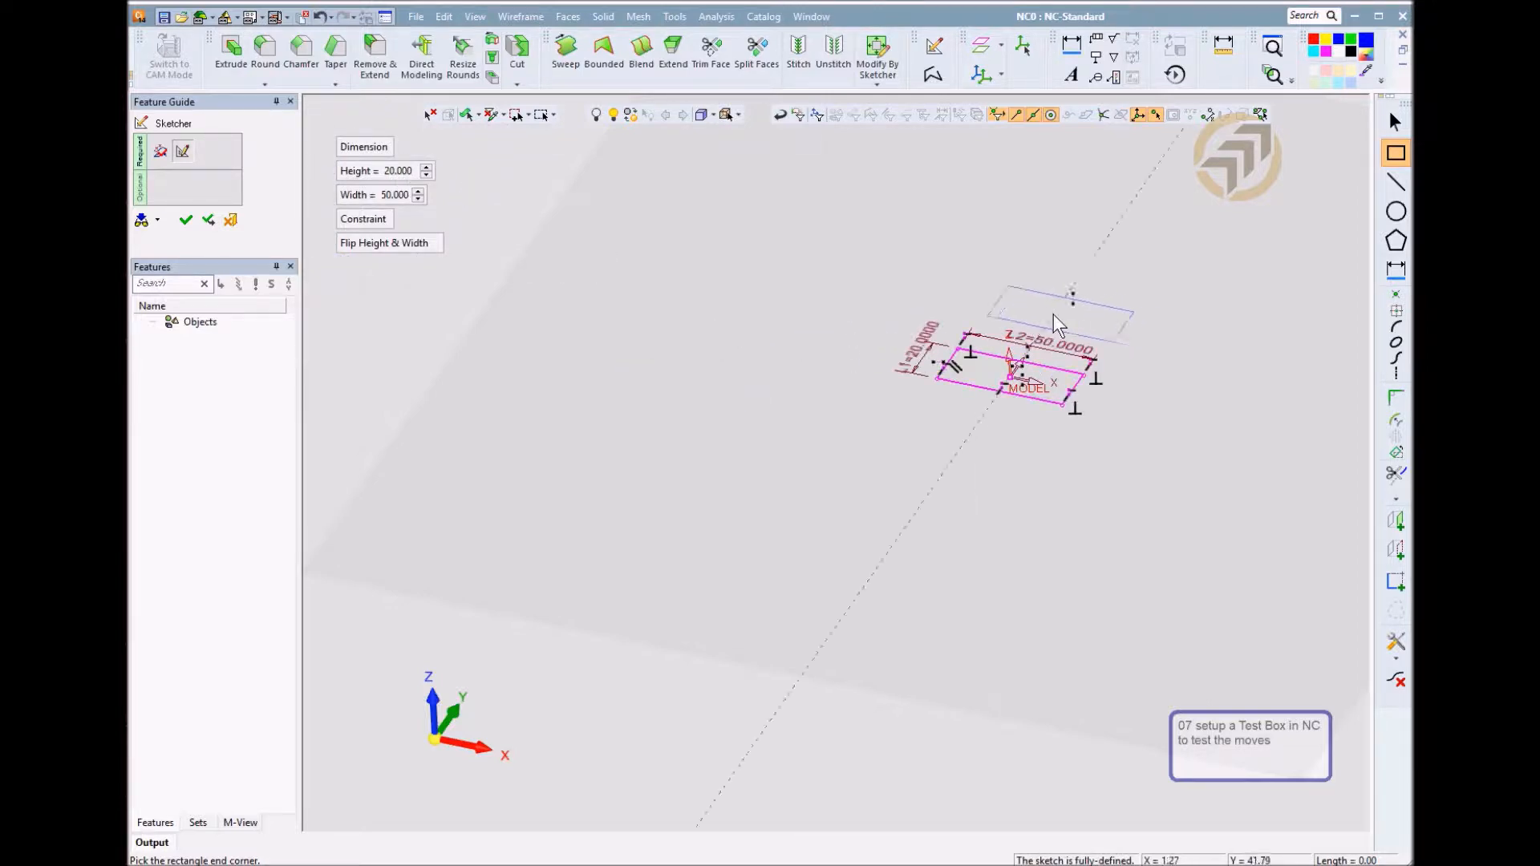
ctrl+right_drag(1121, 484, 1169, 234)
ctrl+middle_drag(1043, 353, 803, 402)
mouse_move(936, 460)
ctrl+right_down()
mouse_move(1105, 302)
mouse_move(1094, 276)
ctrl+right_up()
ctrl+middle_drag(1004, 359, 895, 528)
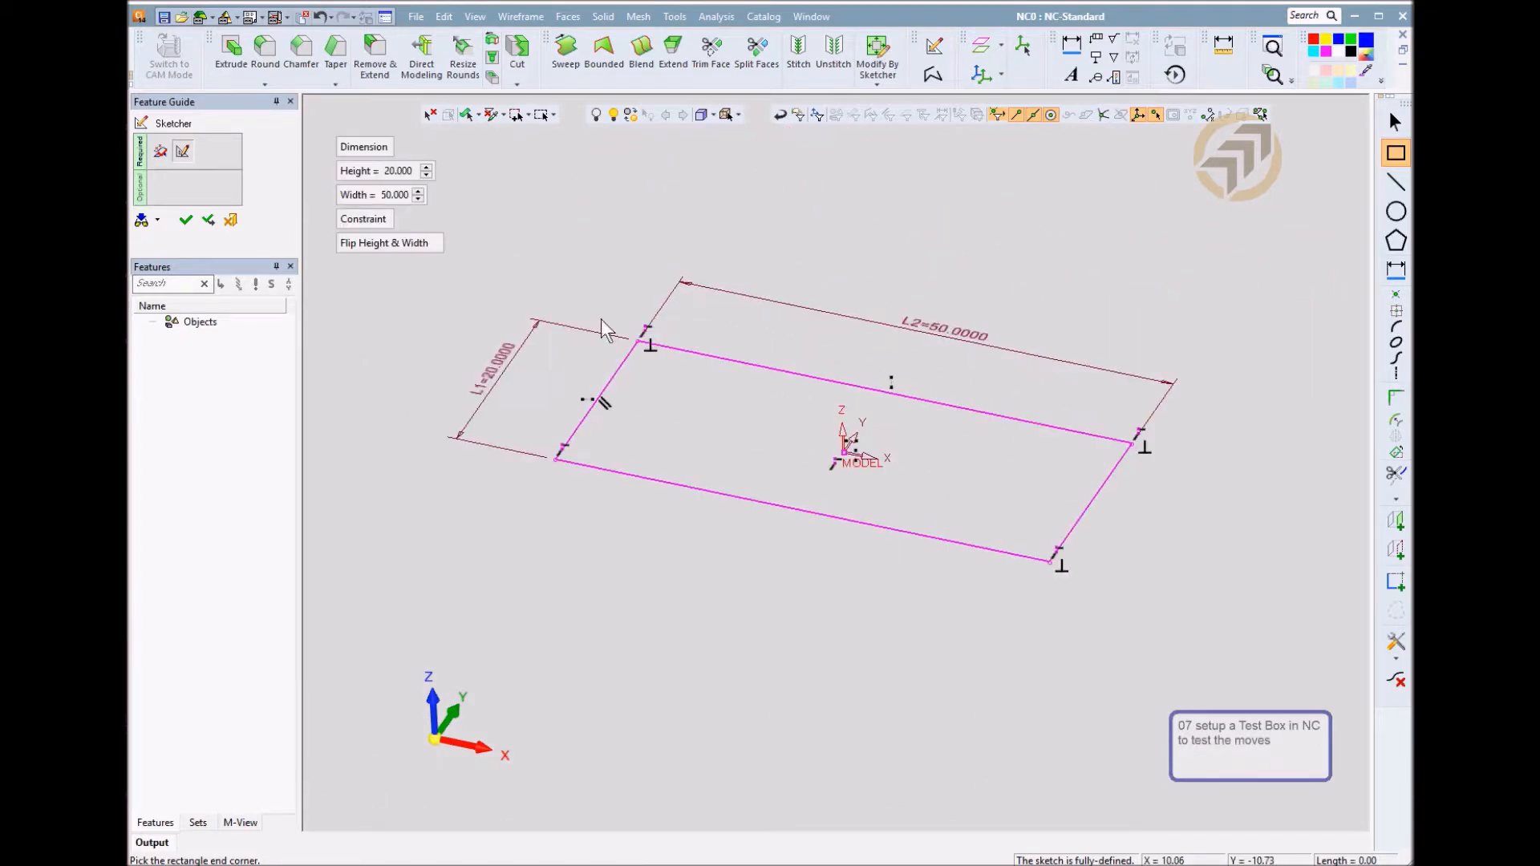
click(186, 220)
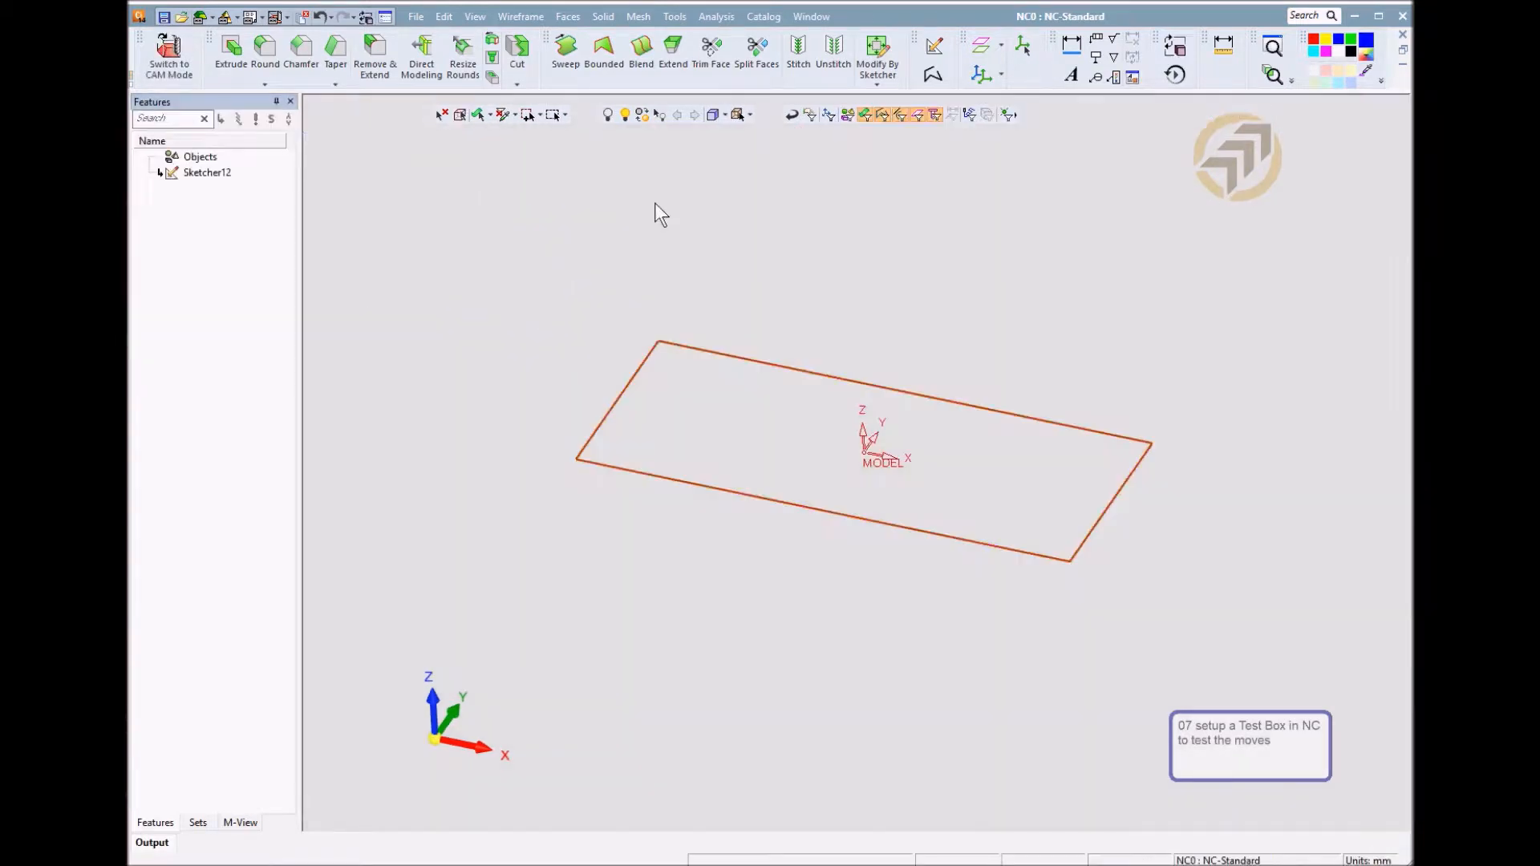
Extrude the rectangle 20 mm downward, in the negative Z direction, as a one-sided solid box
right_click(879, 250)
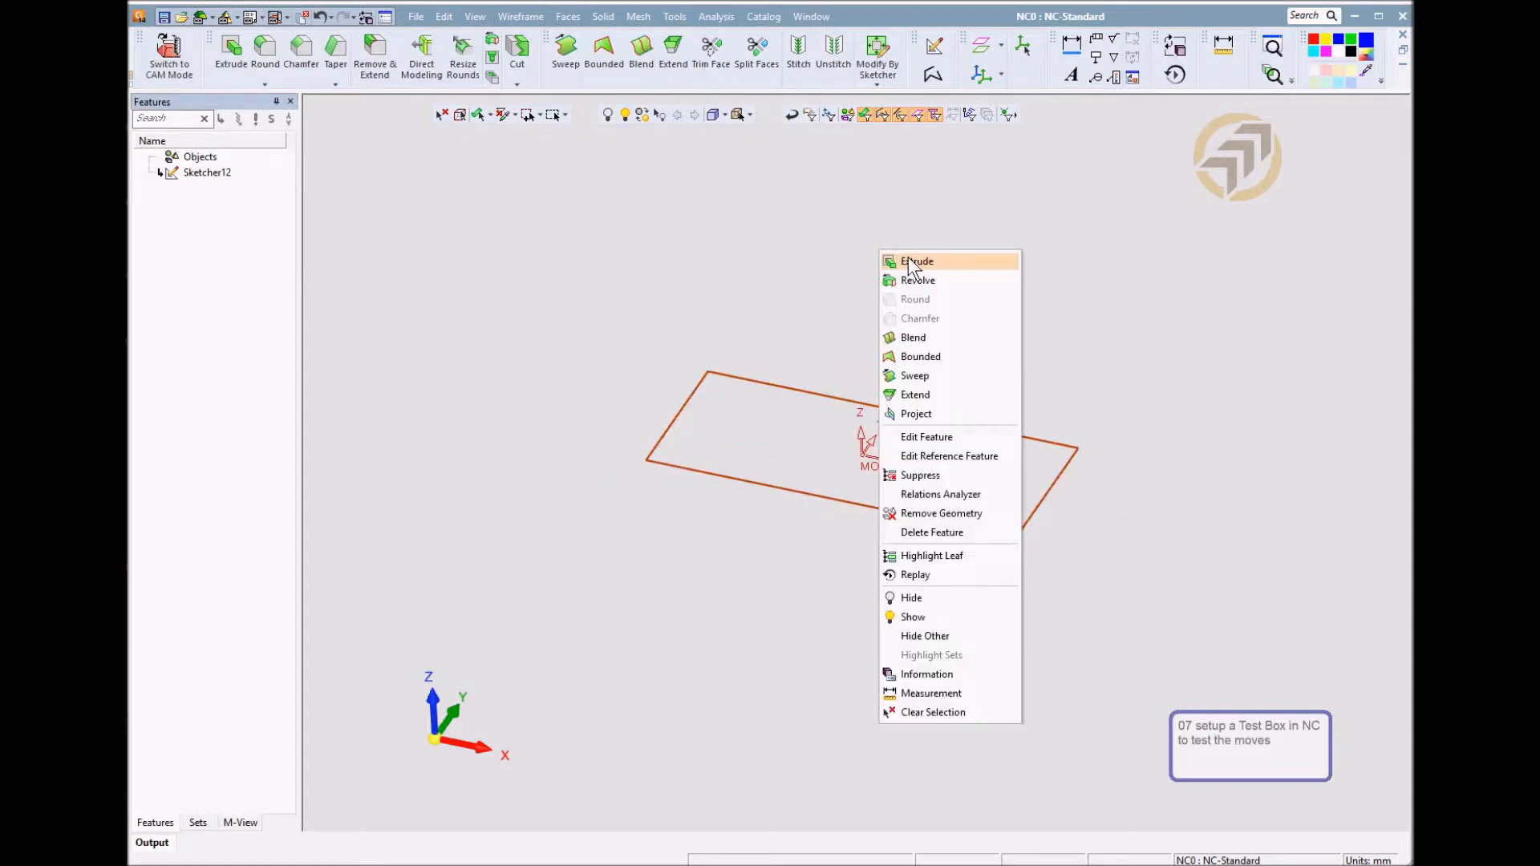
click(912, 263)
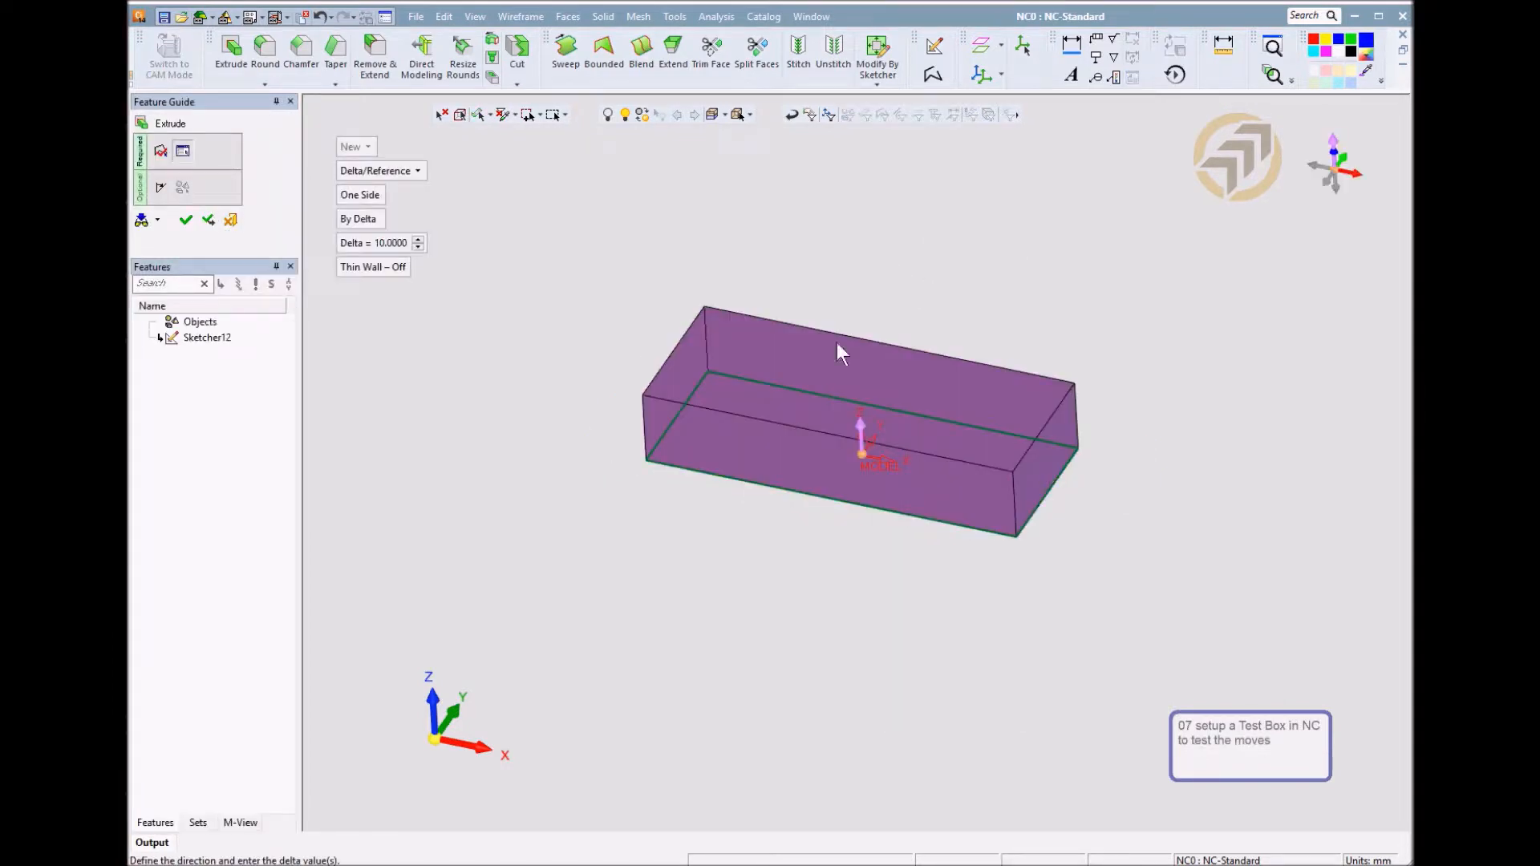
click(862, 431)
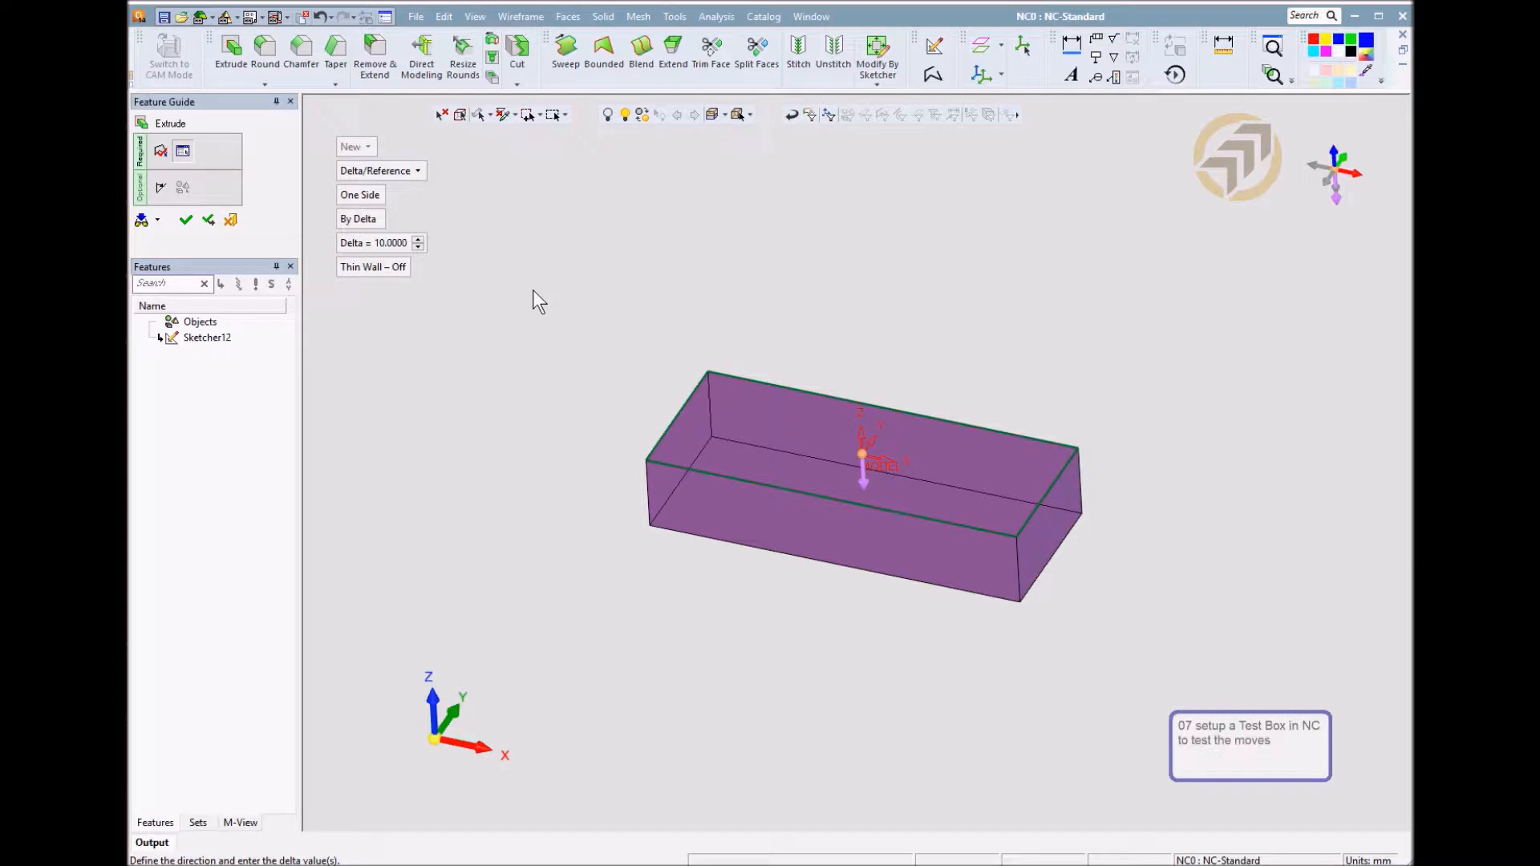
click(388, 245)
text(20)
key(Return)
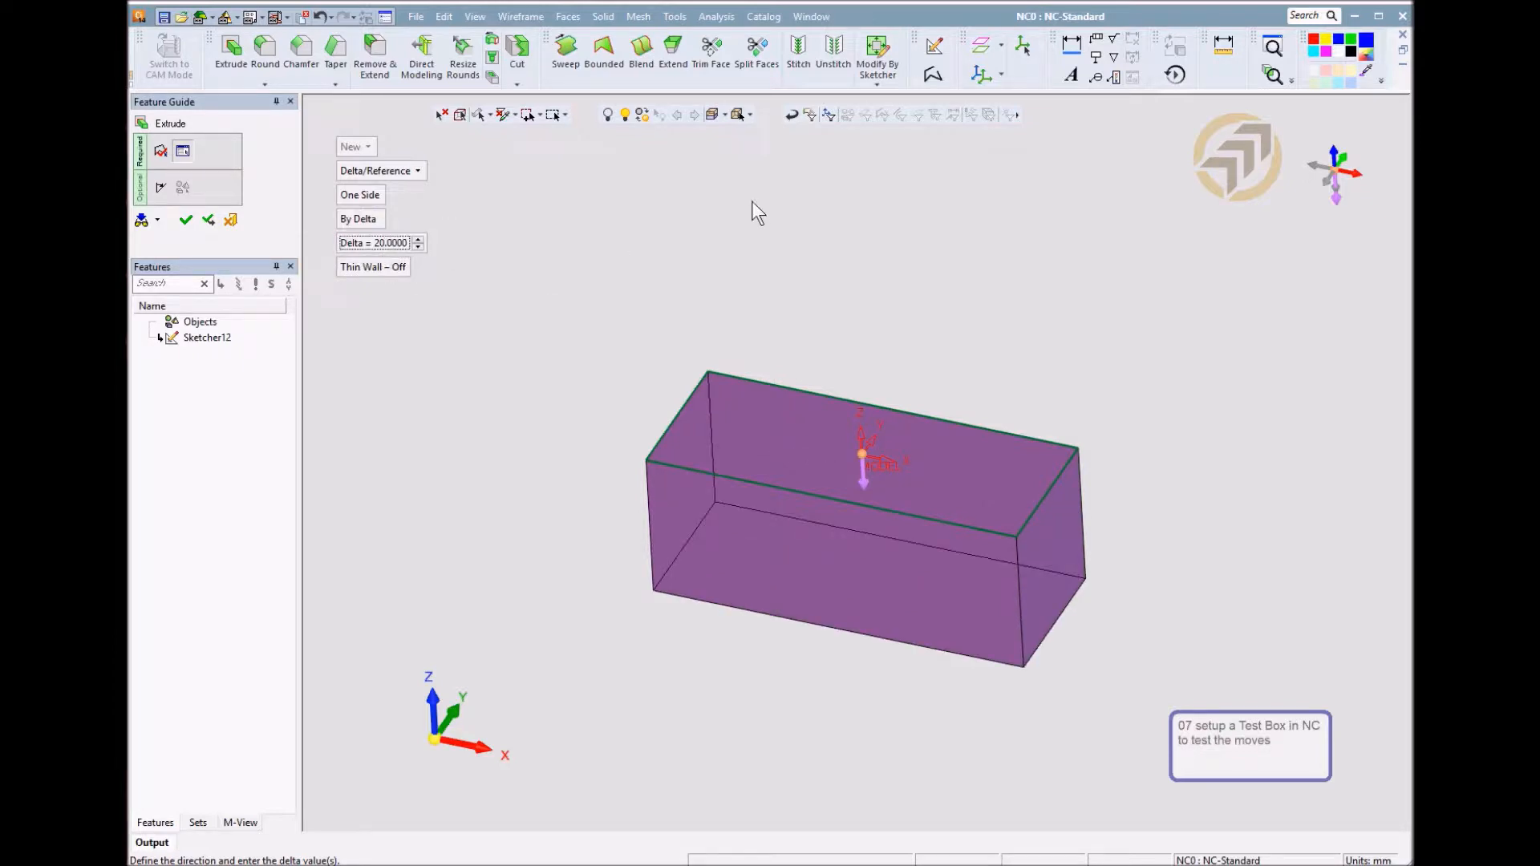
key(Return)
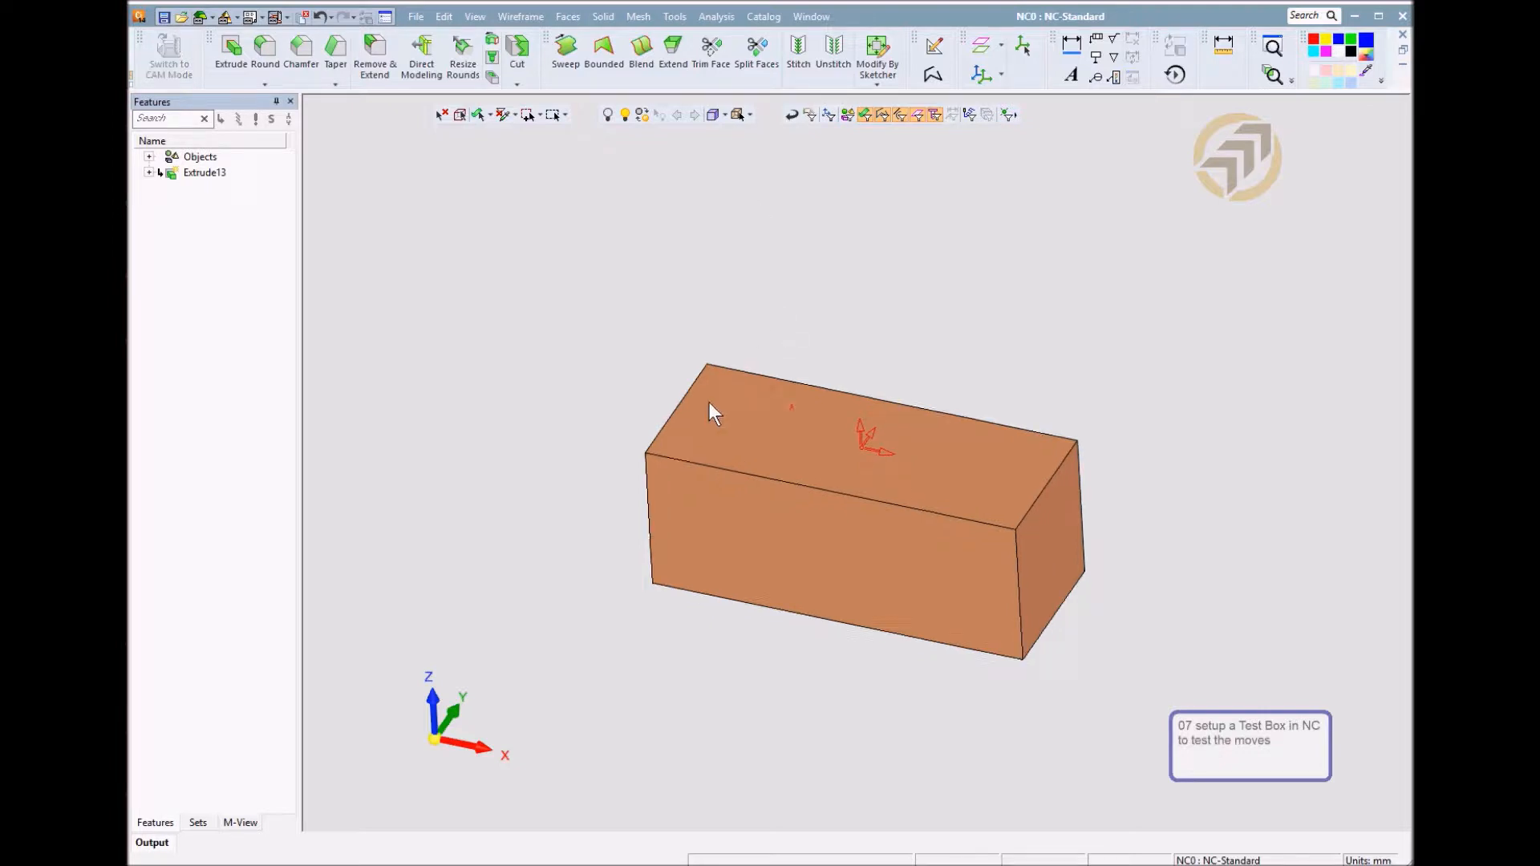
Create a UCS named X+ normal to the box's end face on the positive X side
ctrl+middle_drag(709, 403, 706, 389)
ctrl+right_drag(845, 507, 896, 419)
ctrl+middle_drag(871, 443, 840, 423)
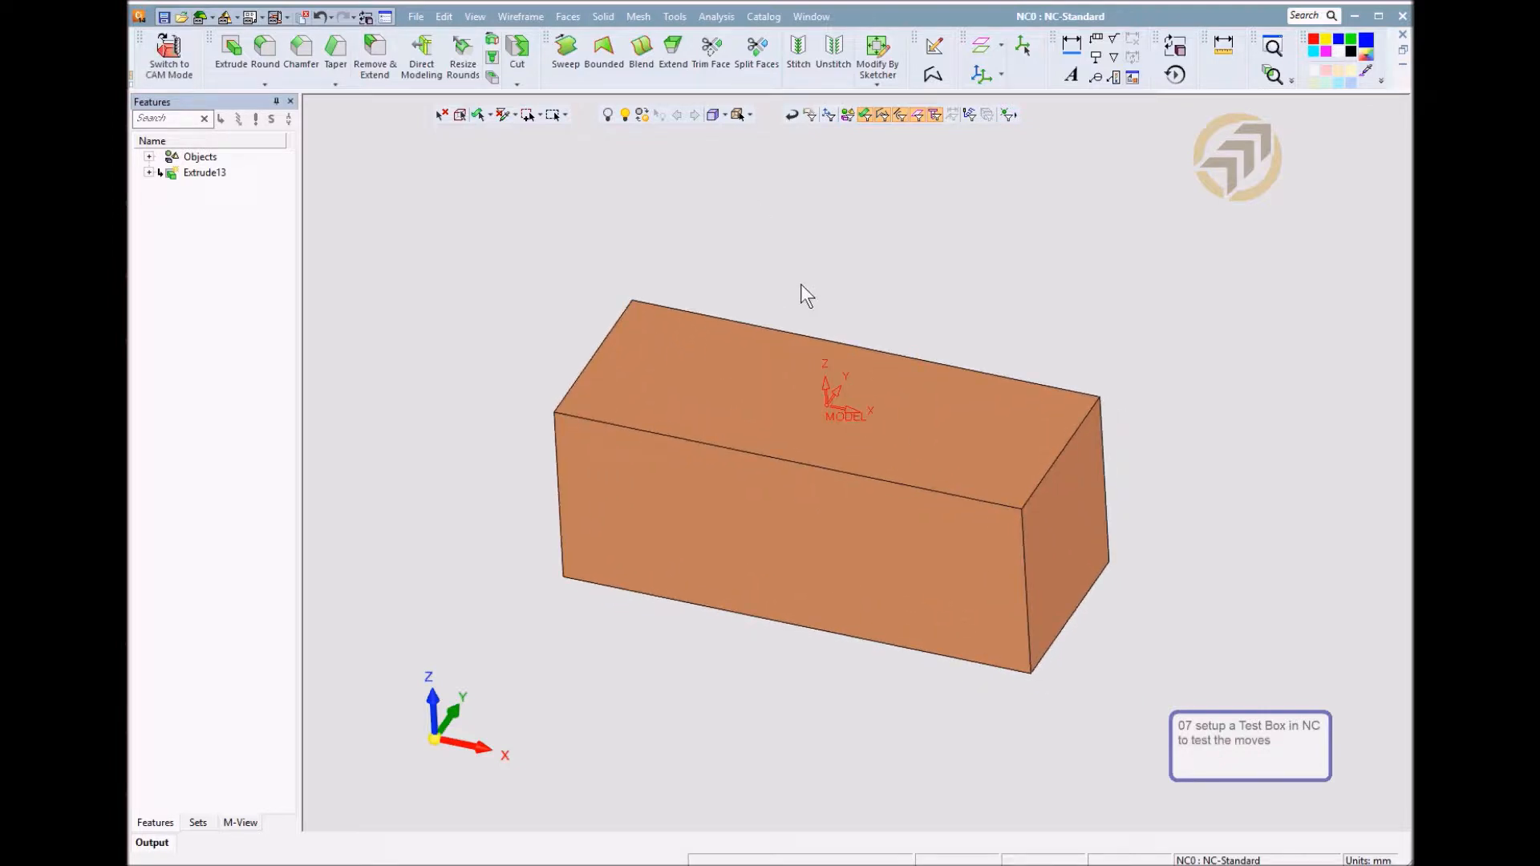
ctrl+drag(799, 268, 698, 379)
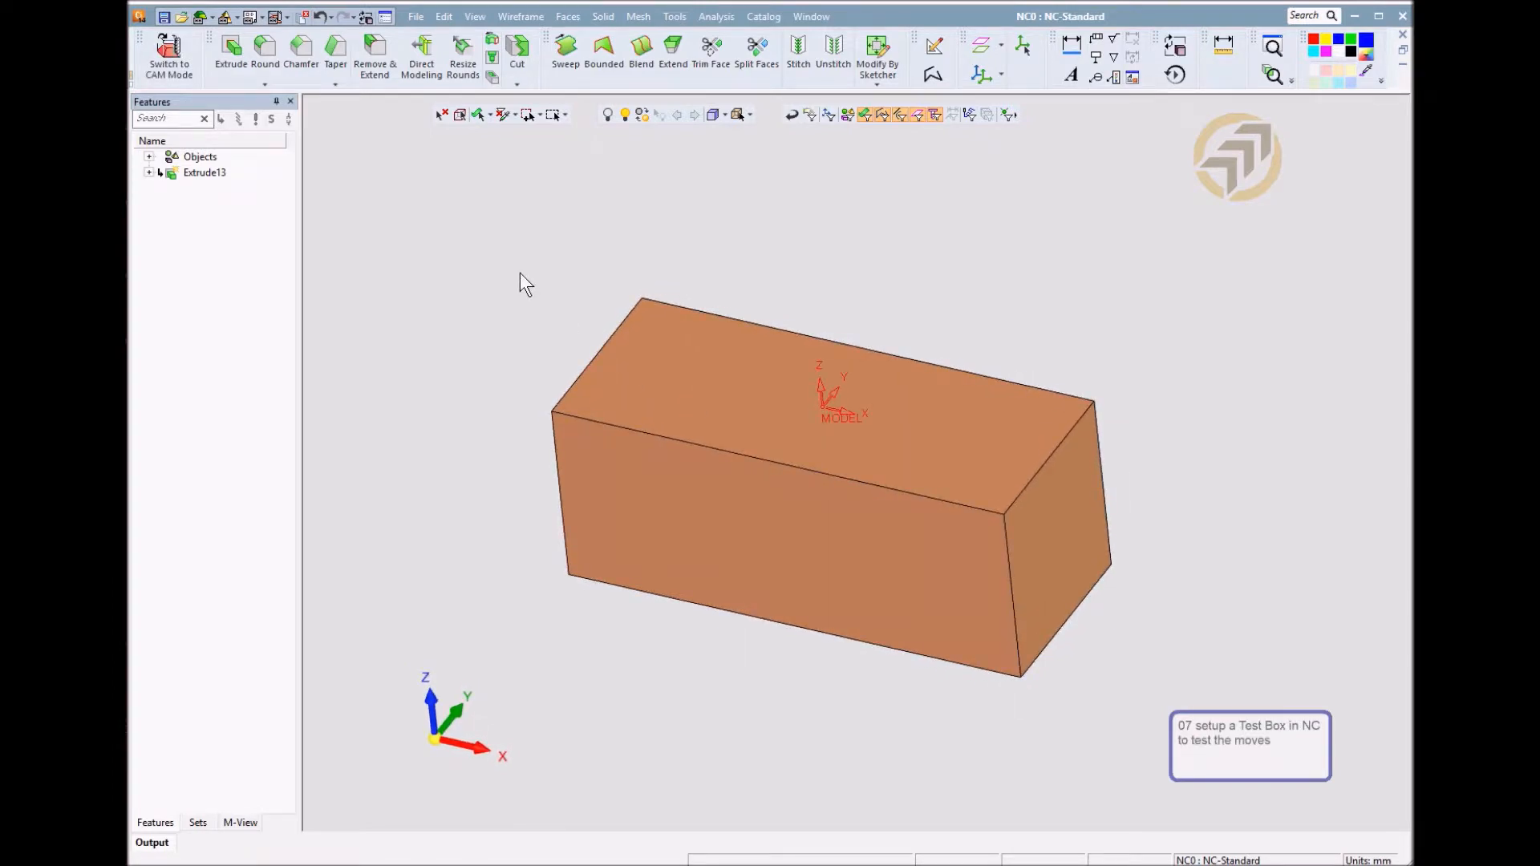
ctrl+drag(917, 450, 845, 355)
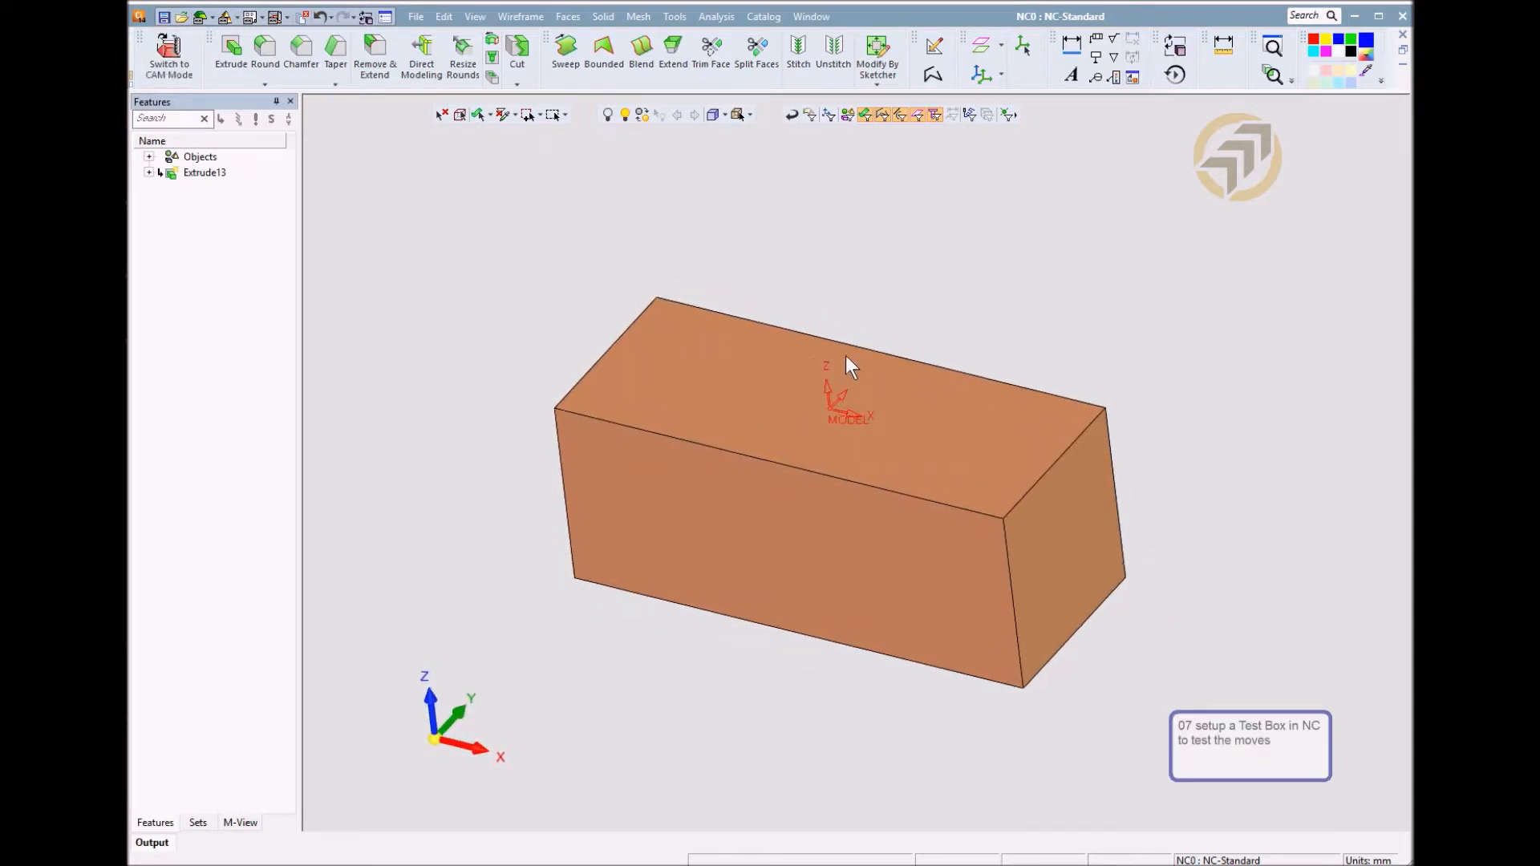
click(520, 16)
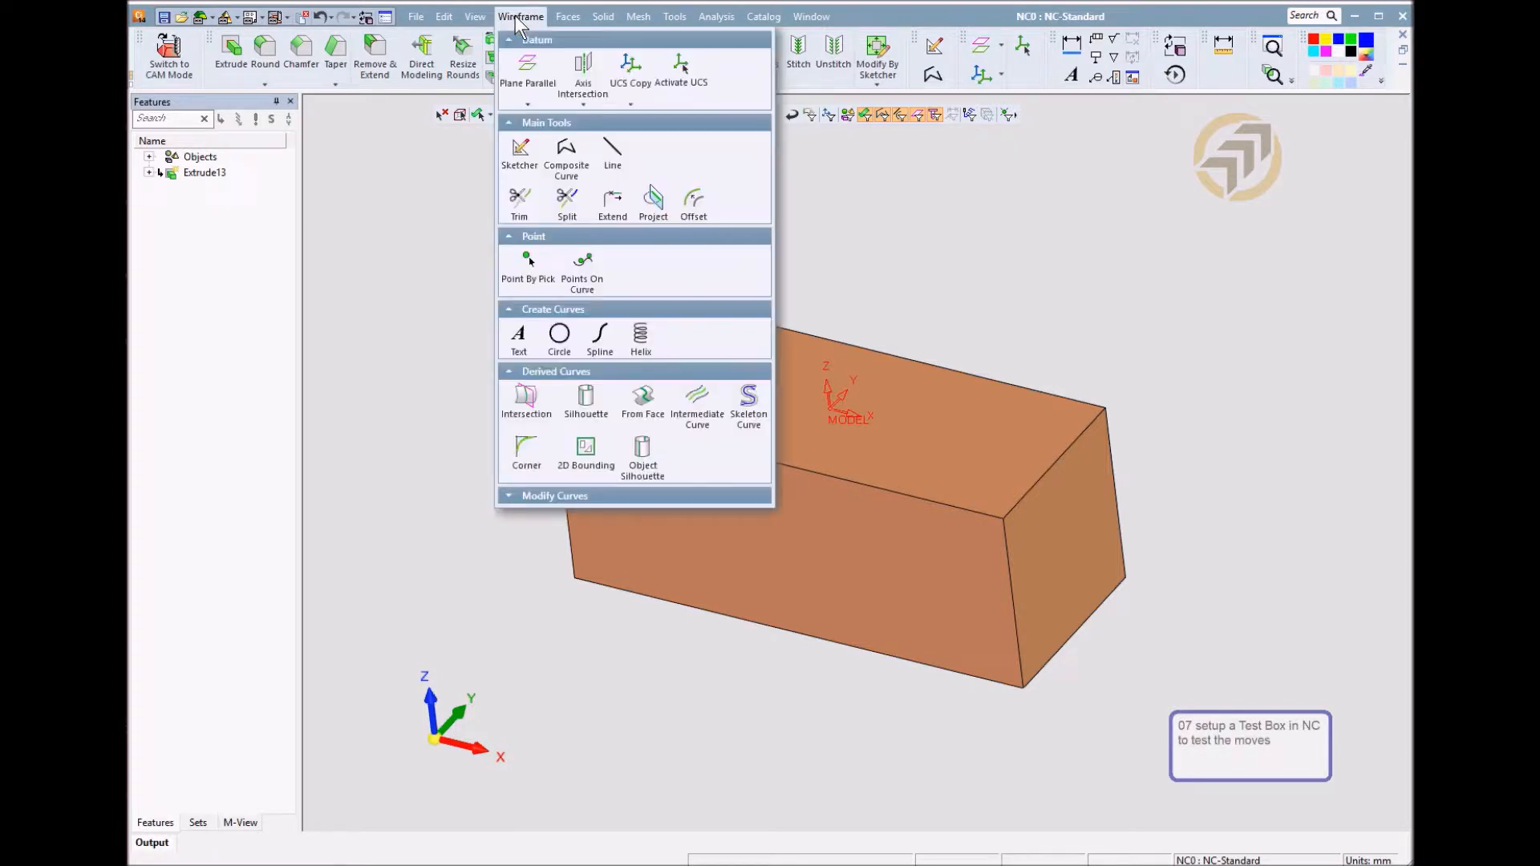
click(628, 103)
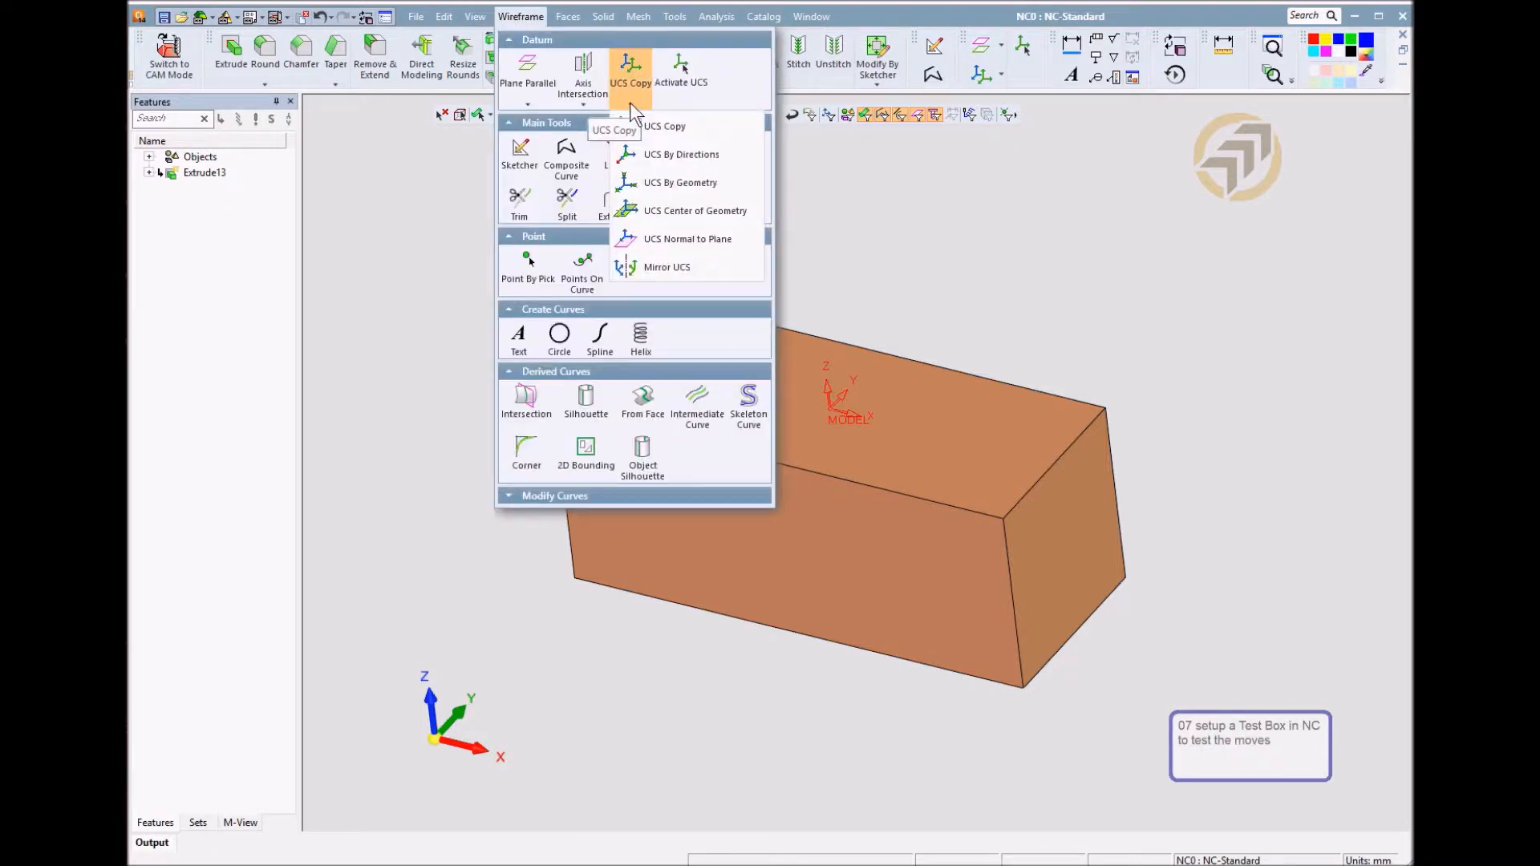
click(710, 238)
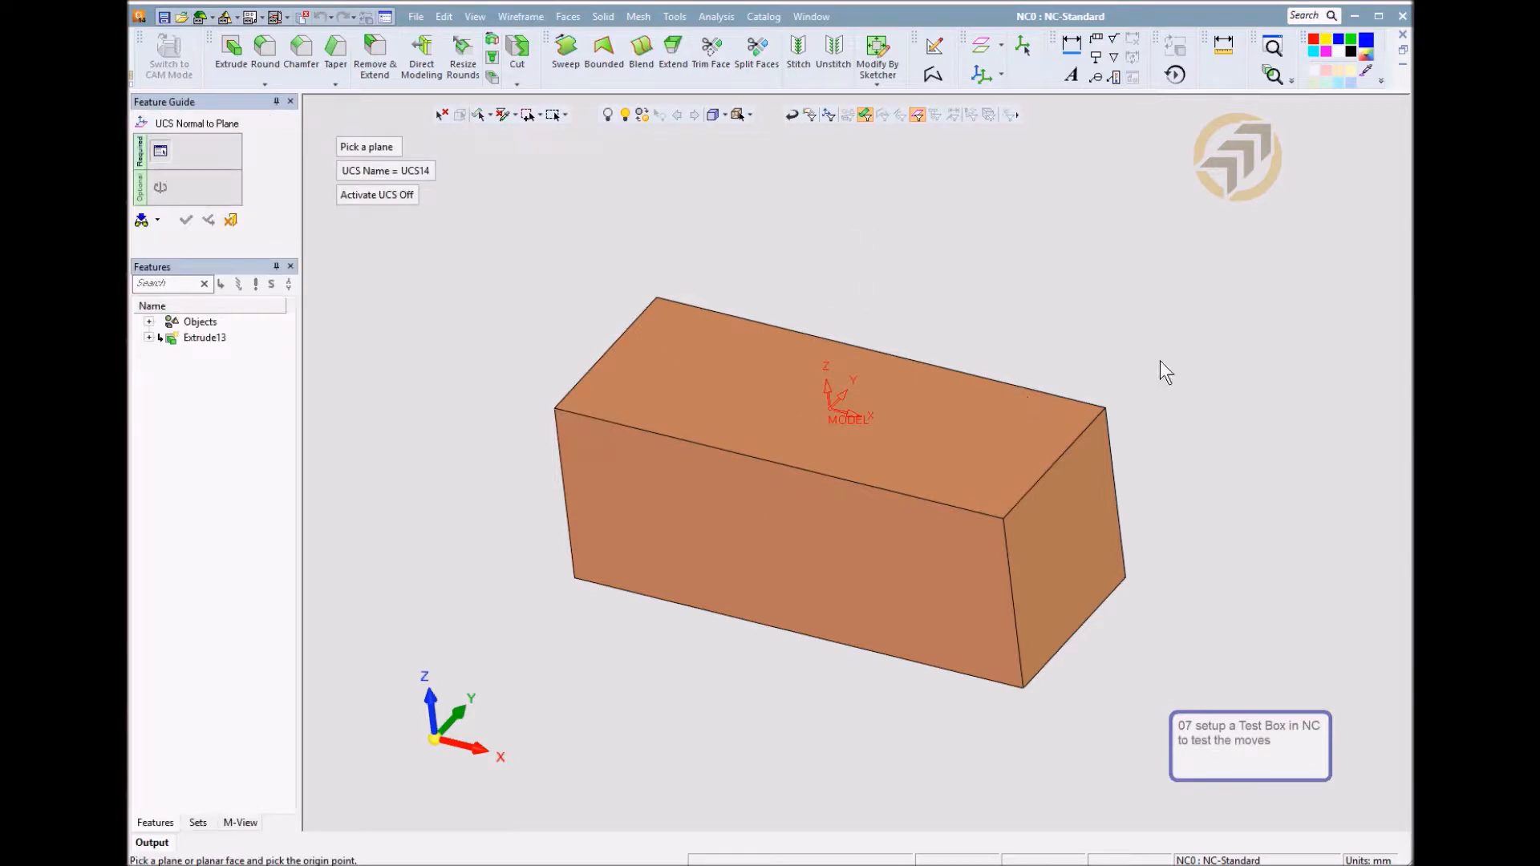
click(1065, 510)
click(397, 170)
text(X+)
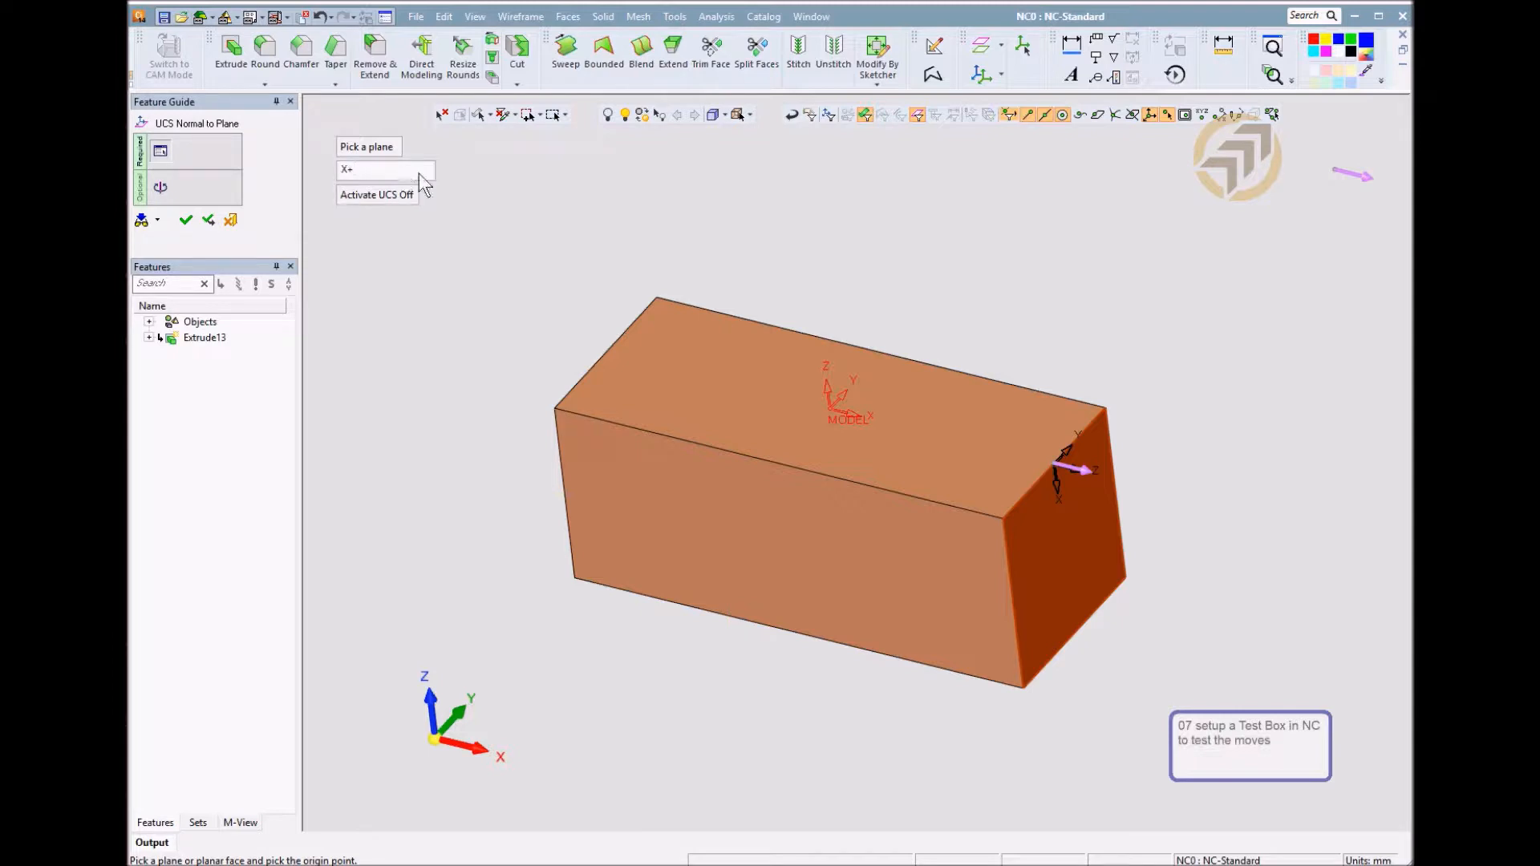
key(Return)
middle_click(537, 184)
click(560, 183)
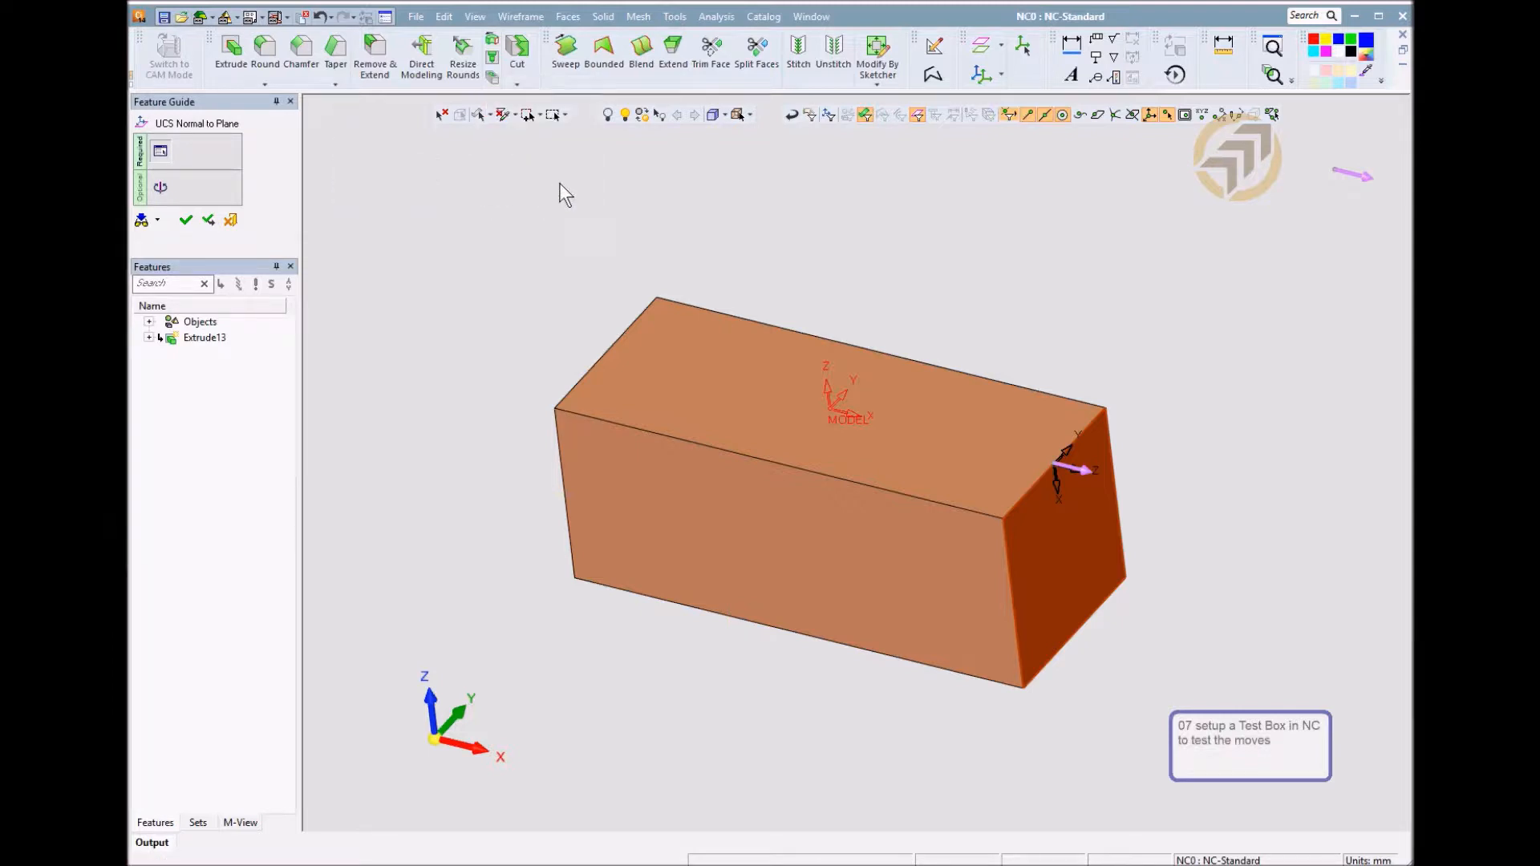
Create a UCS named Y+ normal to the box's long side face on the positive Y side
middle_drag(919, 304, 878, 385)
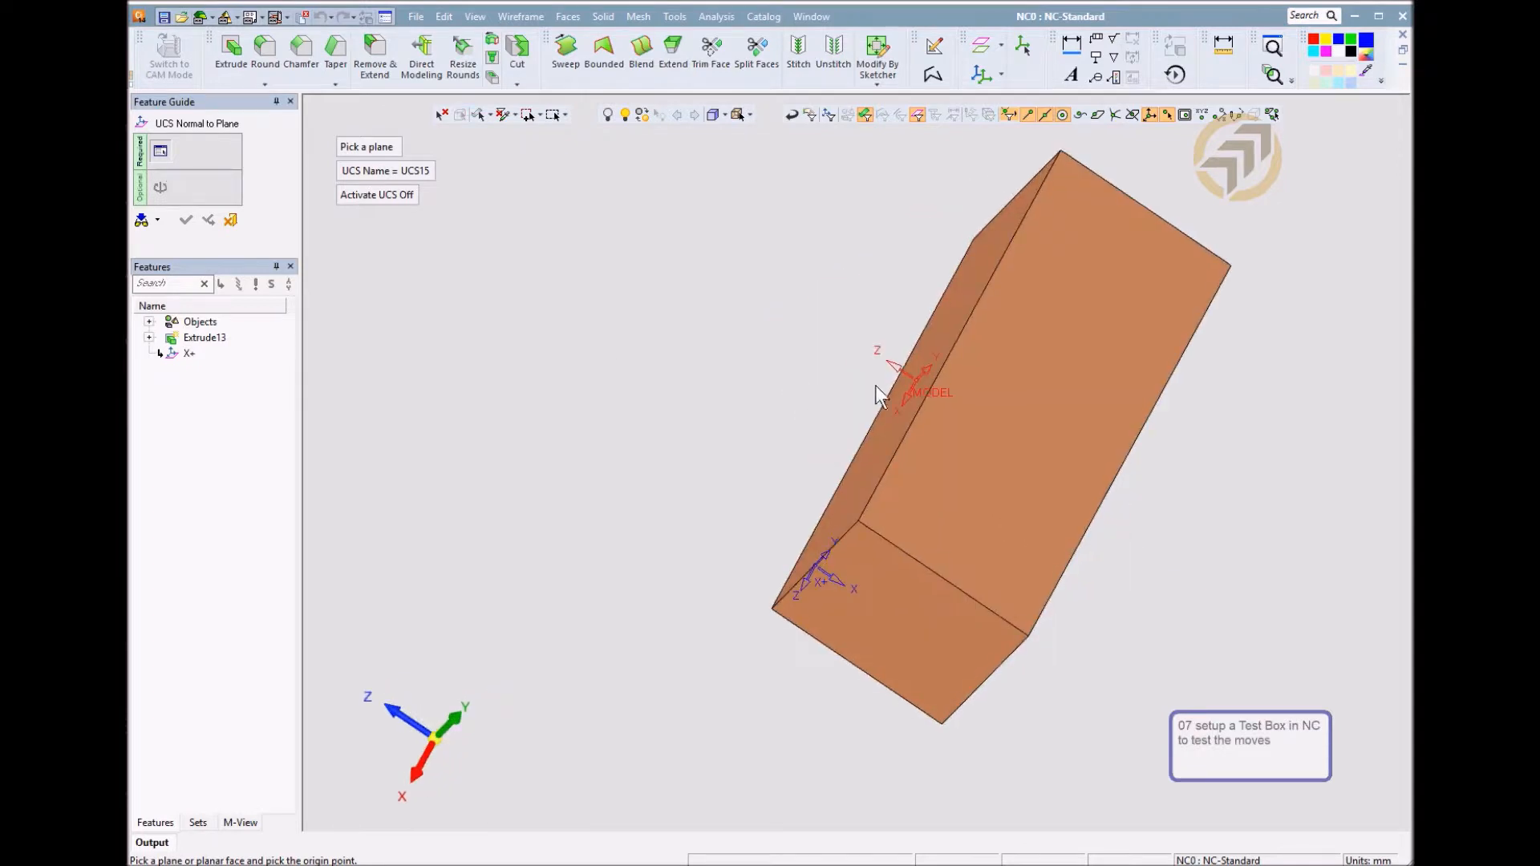
click(1017, 393)
click(392, 170)
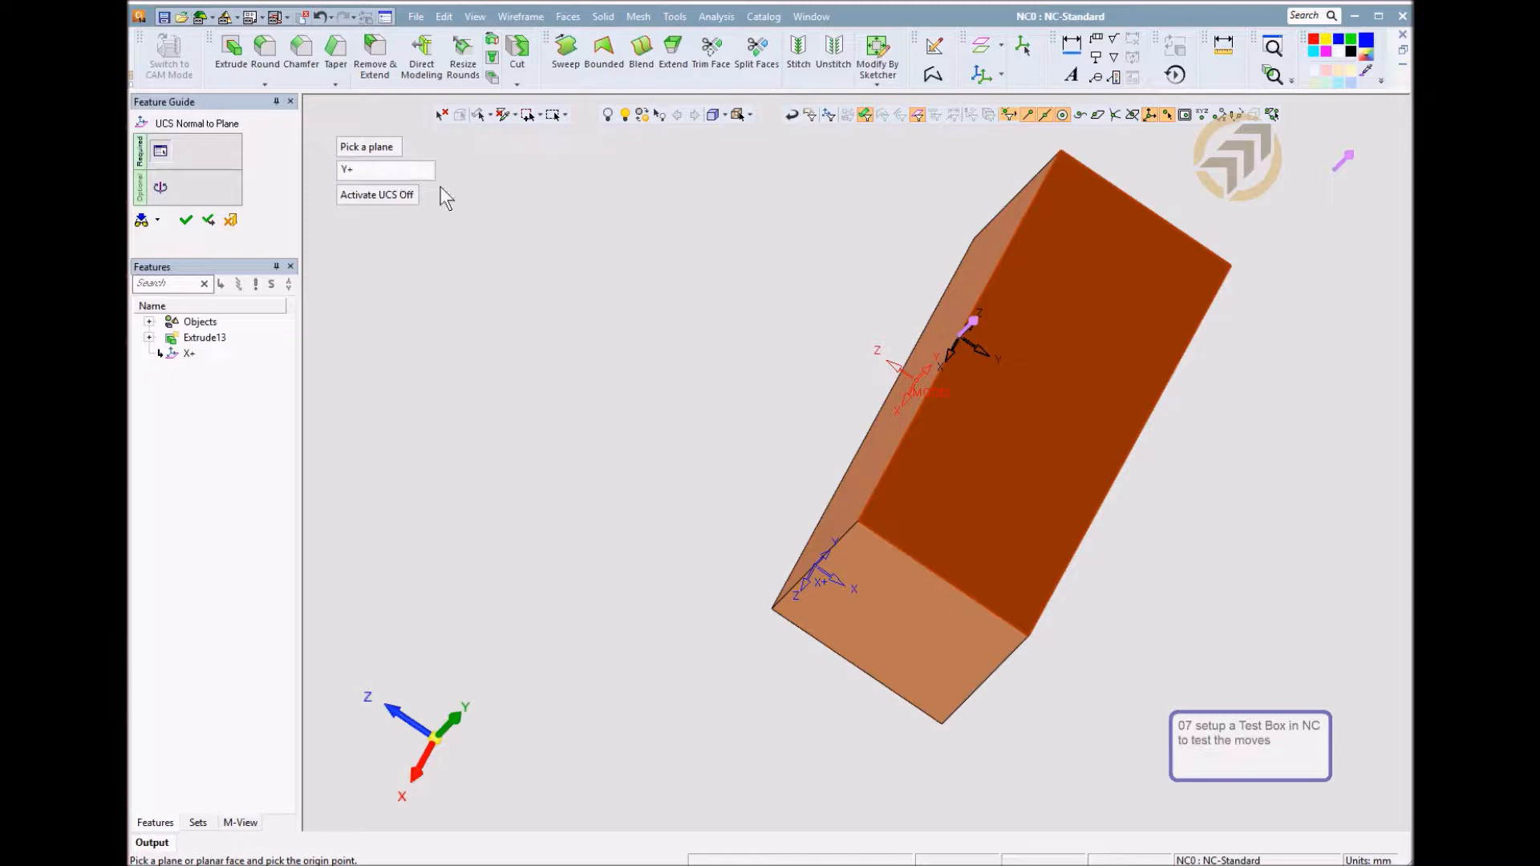
key(Return)
middle_click(657, 210)
click(677, 208)
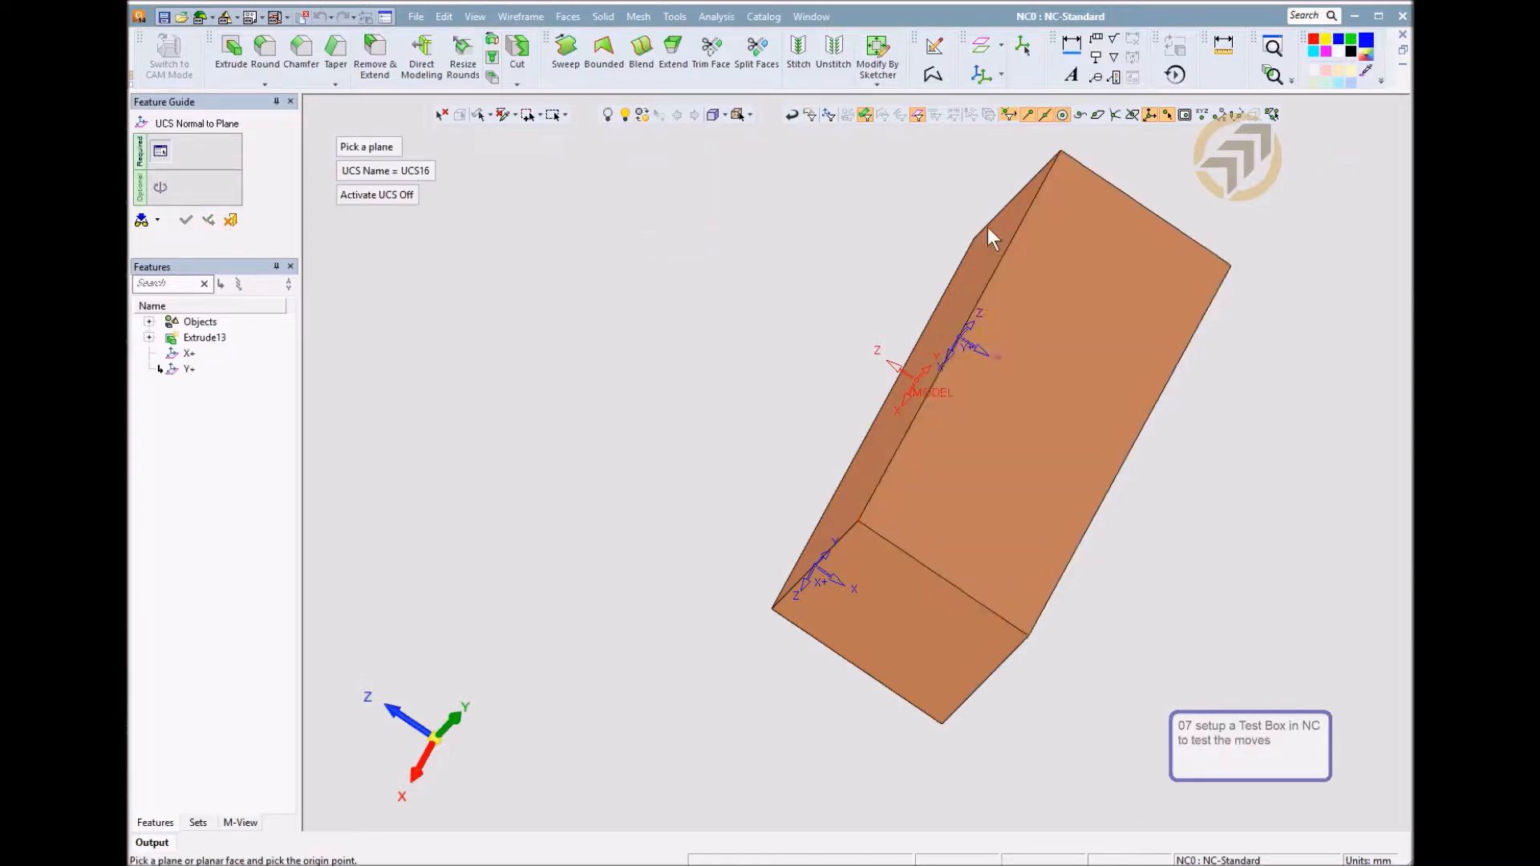
Create a UCS named X- normal to the box's end face on the negative X side
click(951, 449)
click(382, 170)
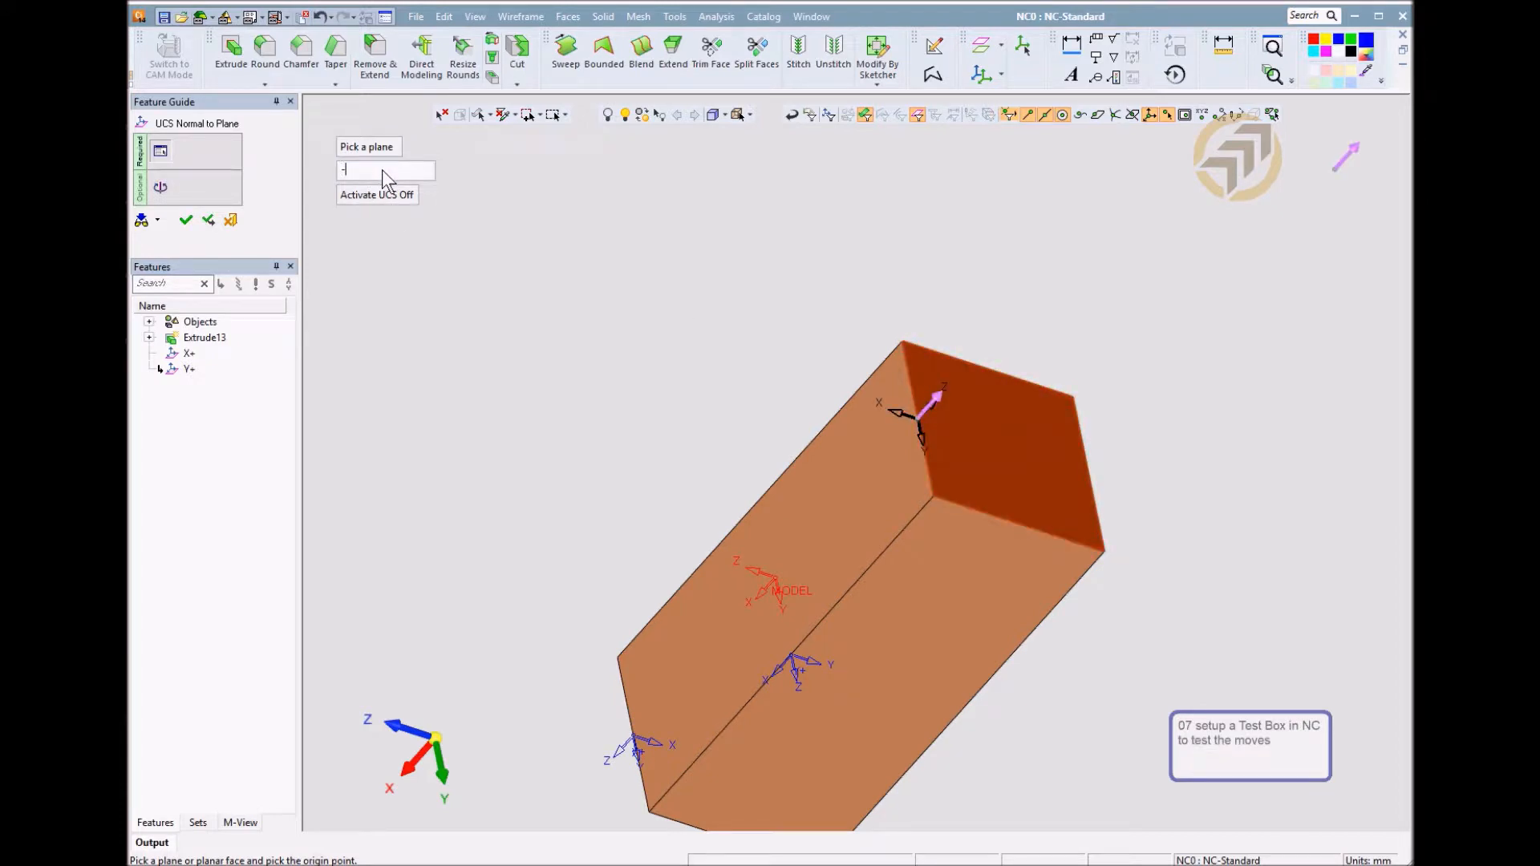
text(-)
key(Return)
key(Return)
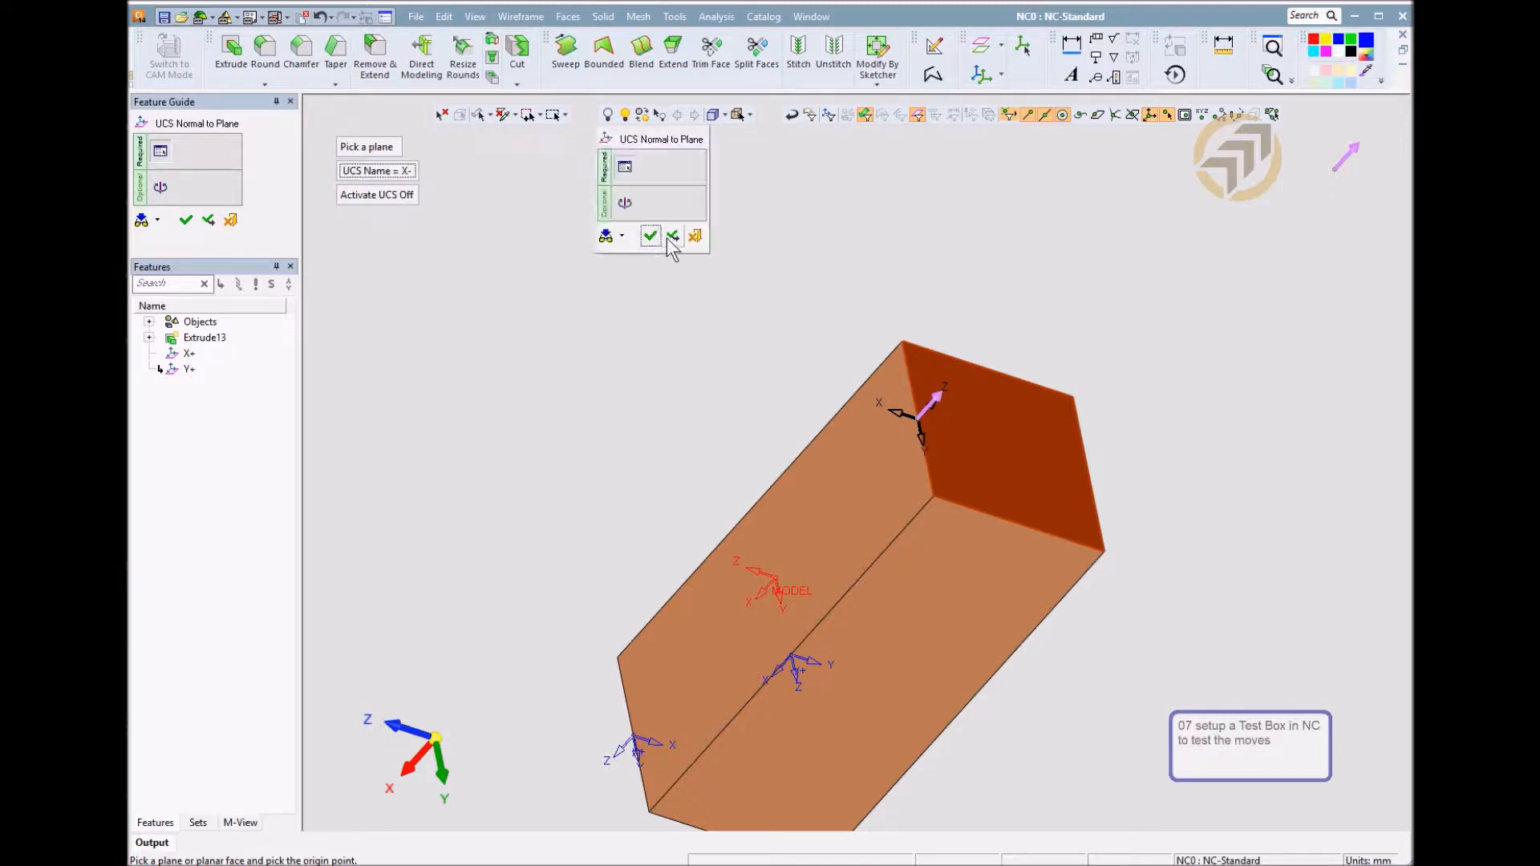
click(673, 237)
Create a UCS named Y- normal to the long side face on the negative Y side and finish the UCS command
middle_drag(1041, 287, 943, 373)
click(879, 331)
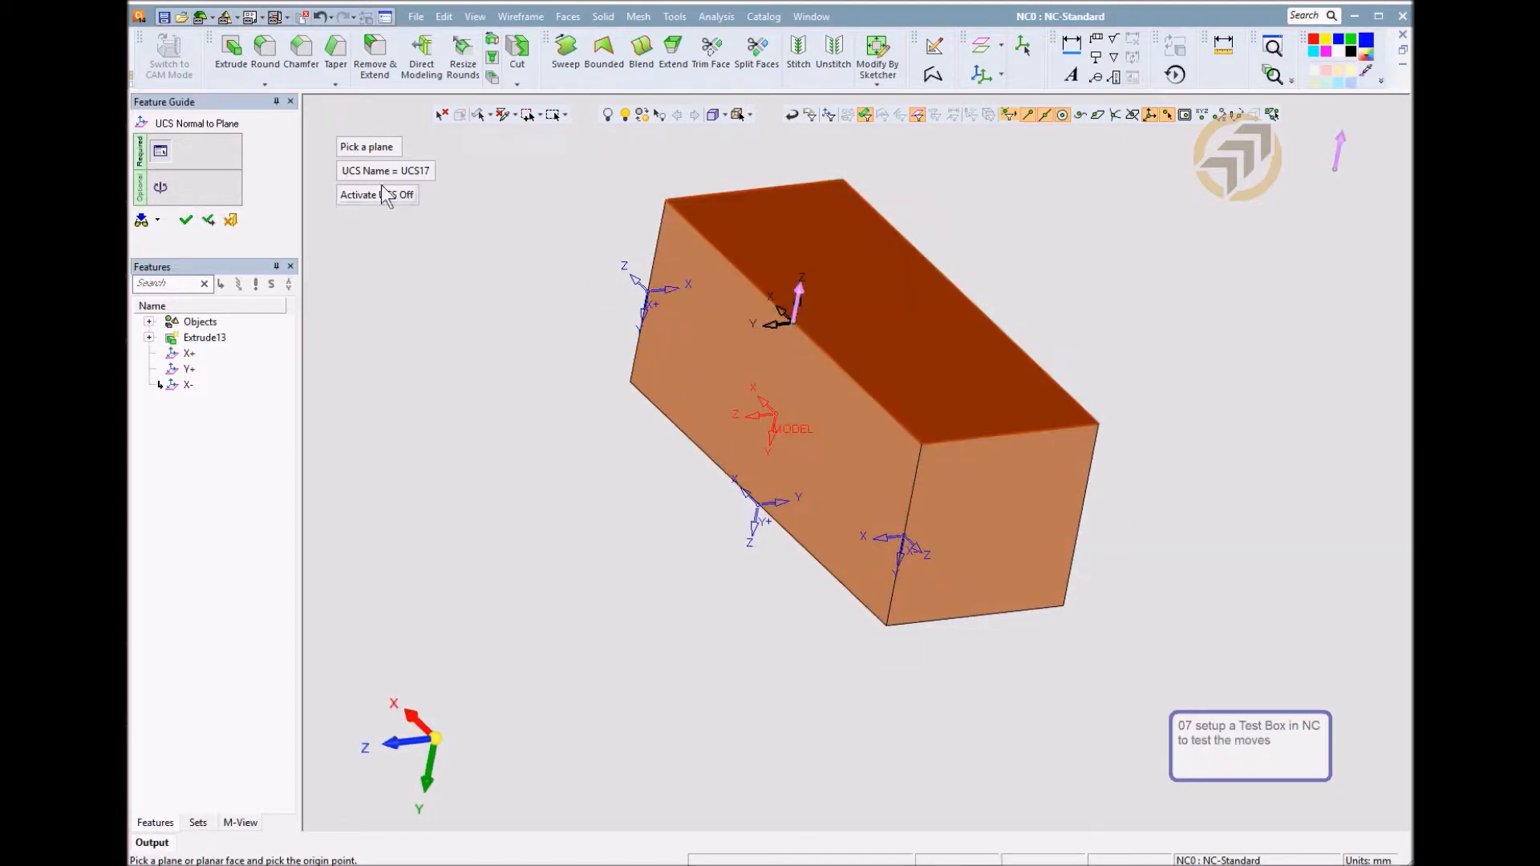
click(403, 170)
text(Y-)
key(Return)
middle_click(522, 232)
Switch the NC file with the test box from CAD mode to CAM mode
ctrl+middle_drag(561, 328, 846, 363)
ctrl+right_drag(845, 363, 897, 362)
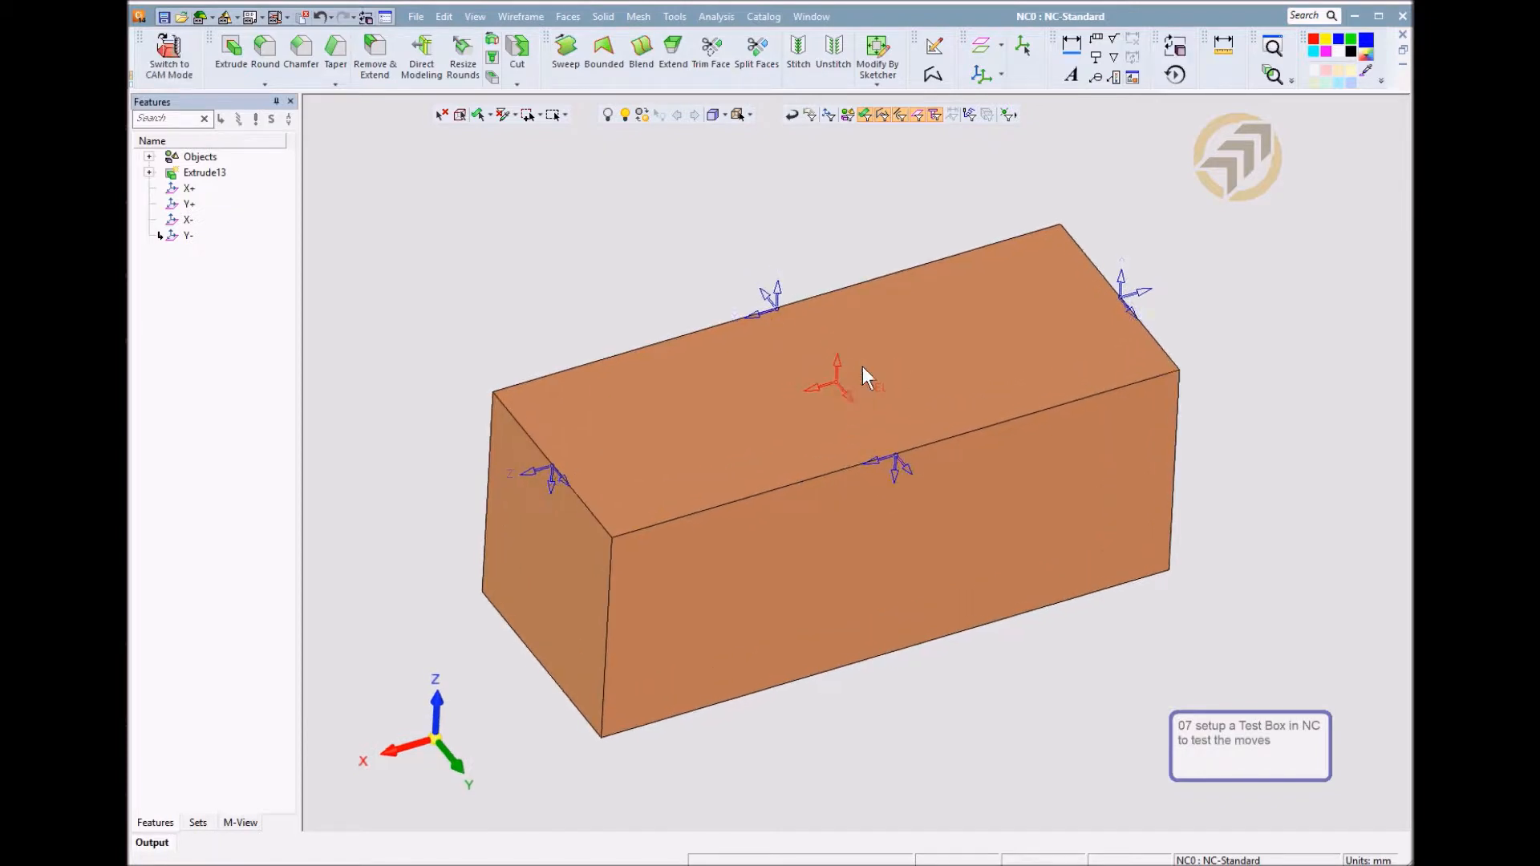
ctrl+drag(862, 367, 866, 363)
ctrl+middle_drag(866, 351, 785, 385)
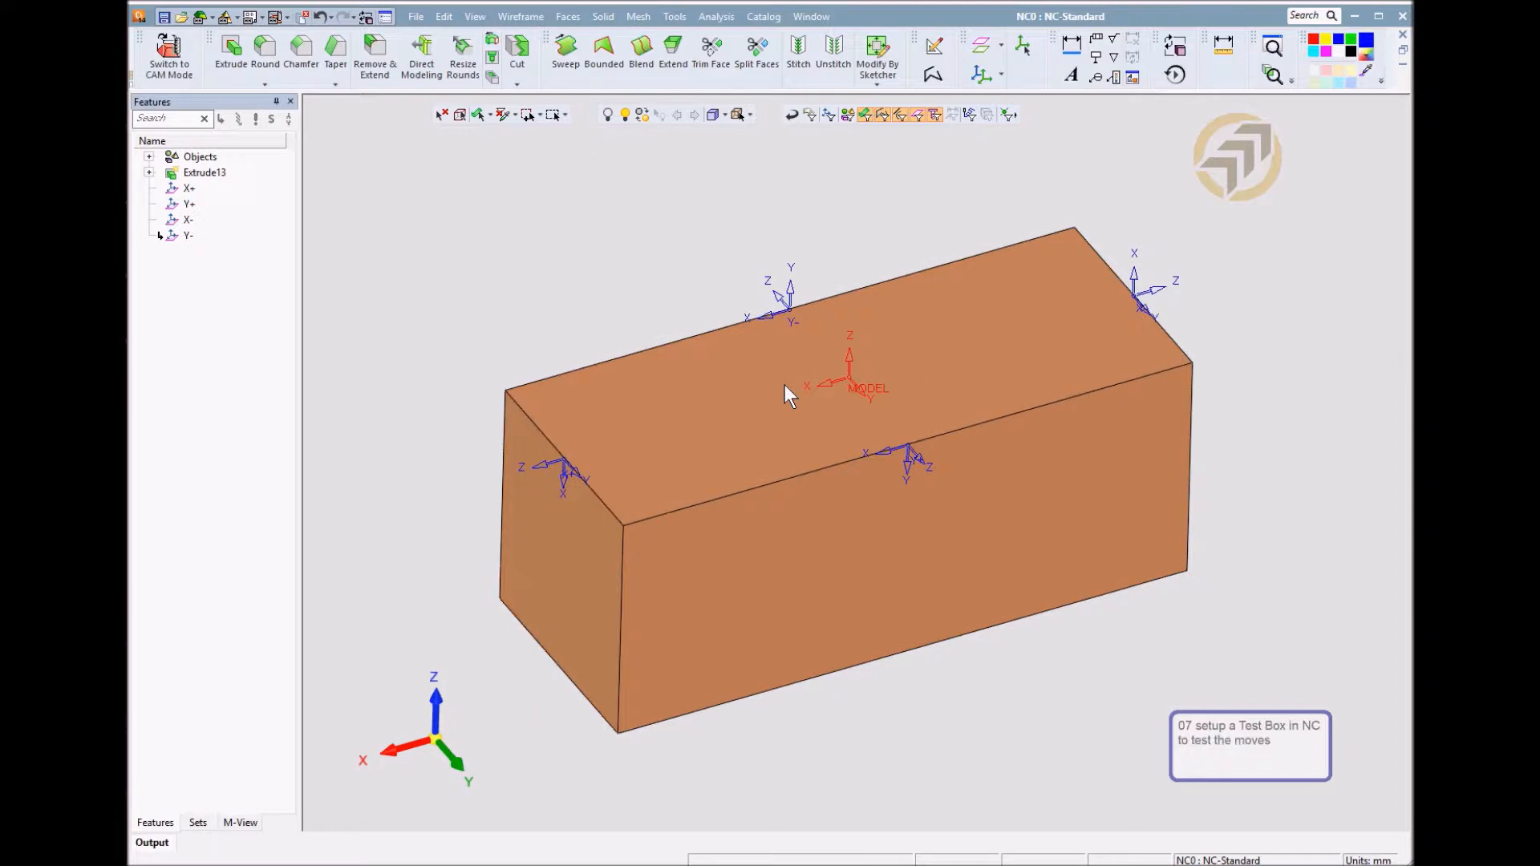
click(842, 370)
ctrl+right_drag(599, 276, 594, 329)
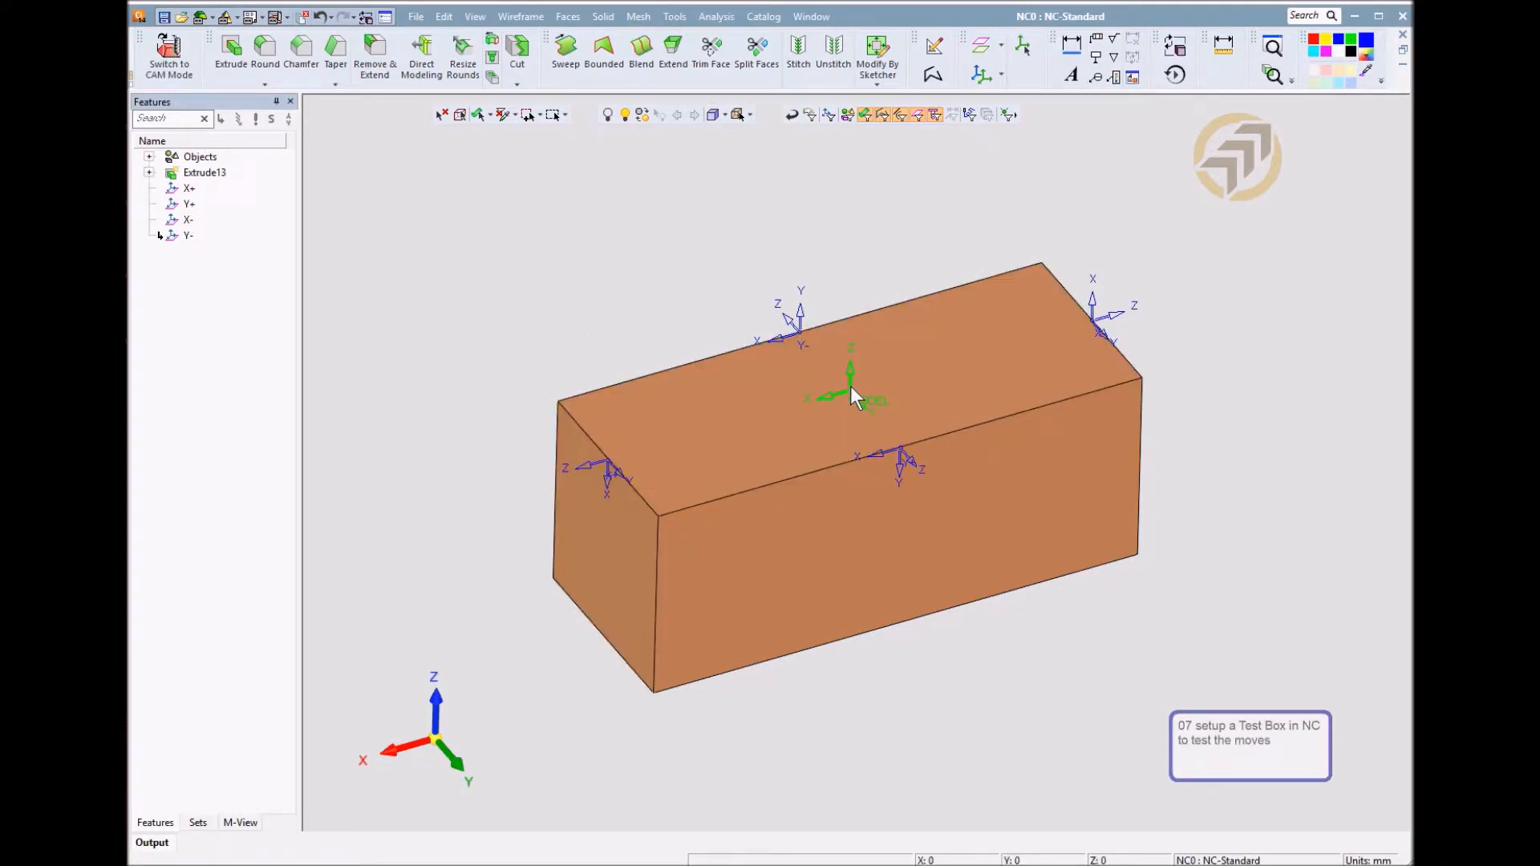
click(169, 57)
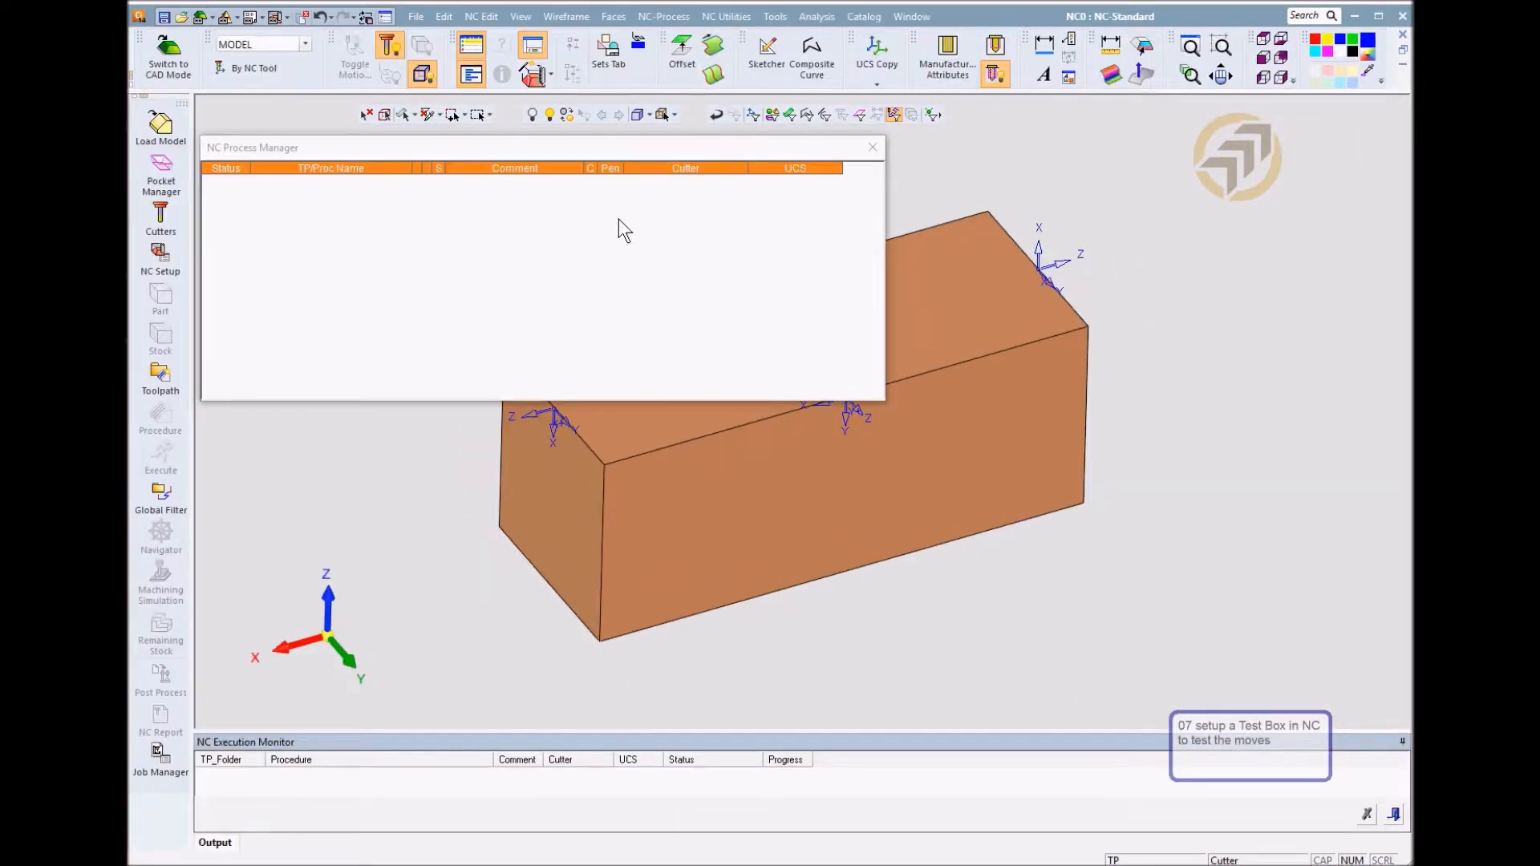
ctrl+middle_drag(1029, 510, 1339, 607)
ctrl+right_drag(1339, 607, 1166, 468)
ctrl+middle_drag(1167, 468, 1023, 423)
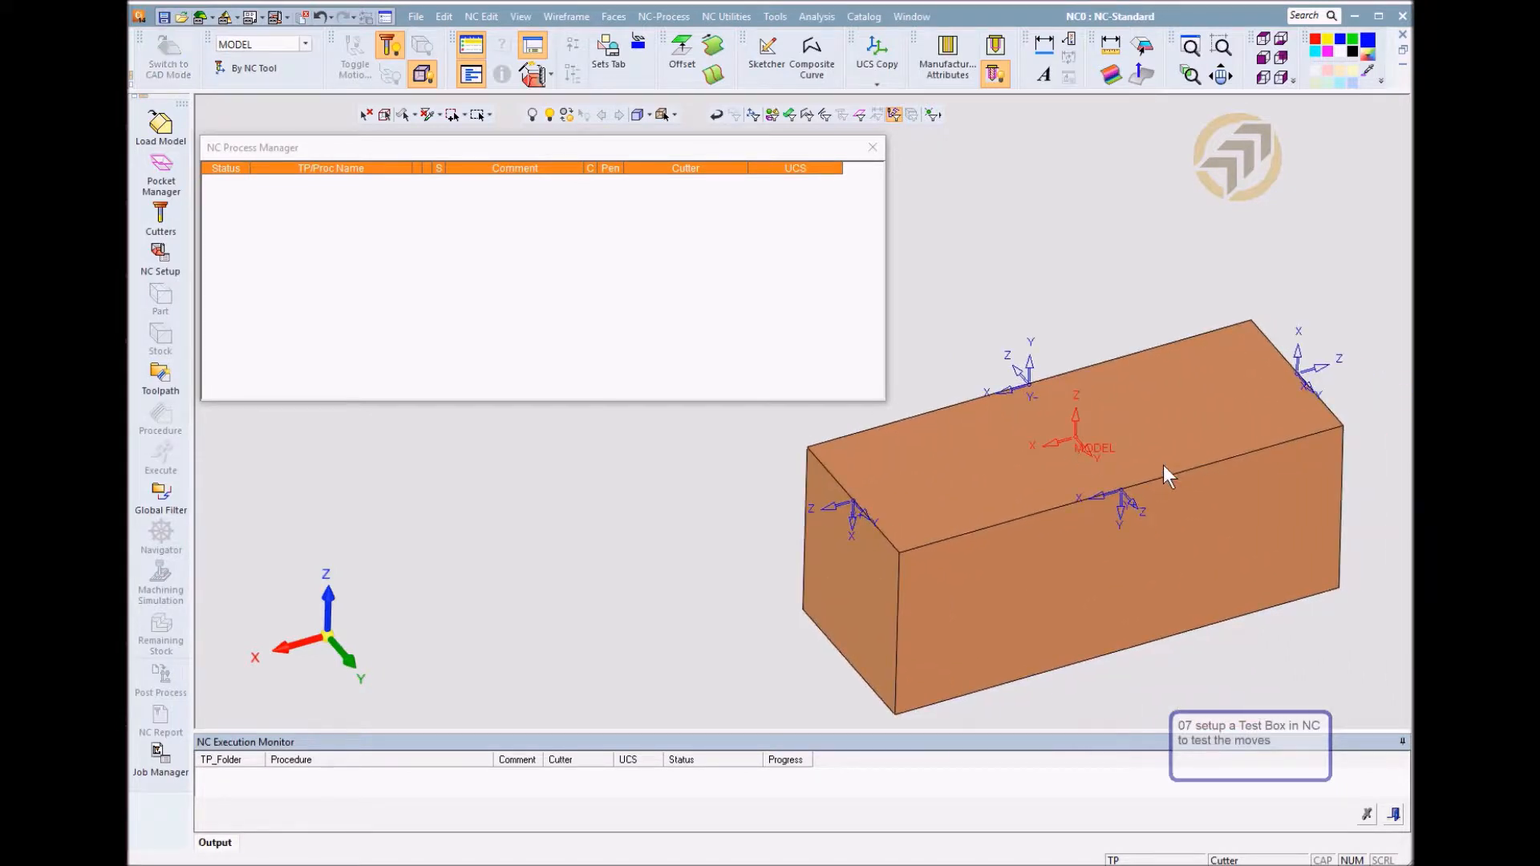
ctrl+right_drag(1163, 465, 1184, 450)
ctrl+middle_drag(1183, 450, 1167, 438)
click(447, 254)
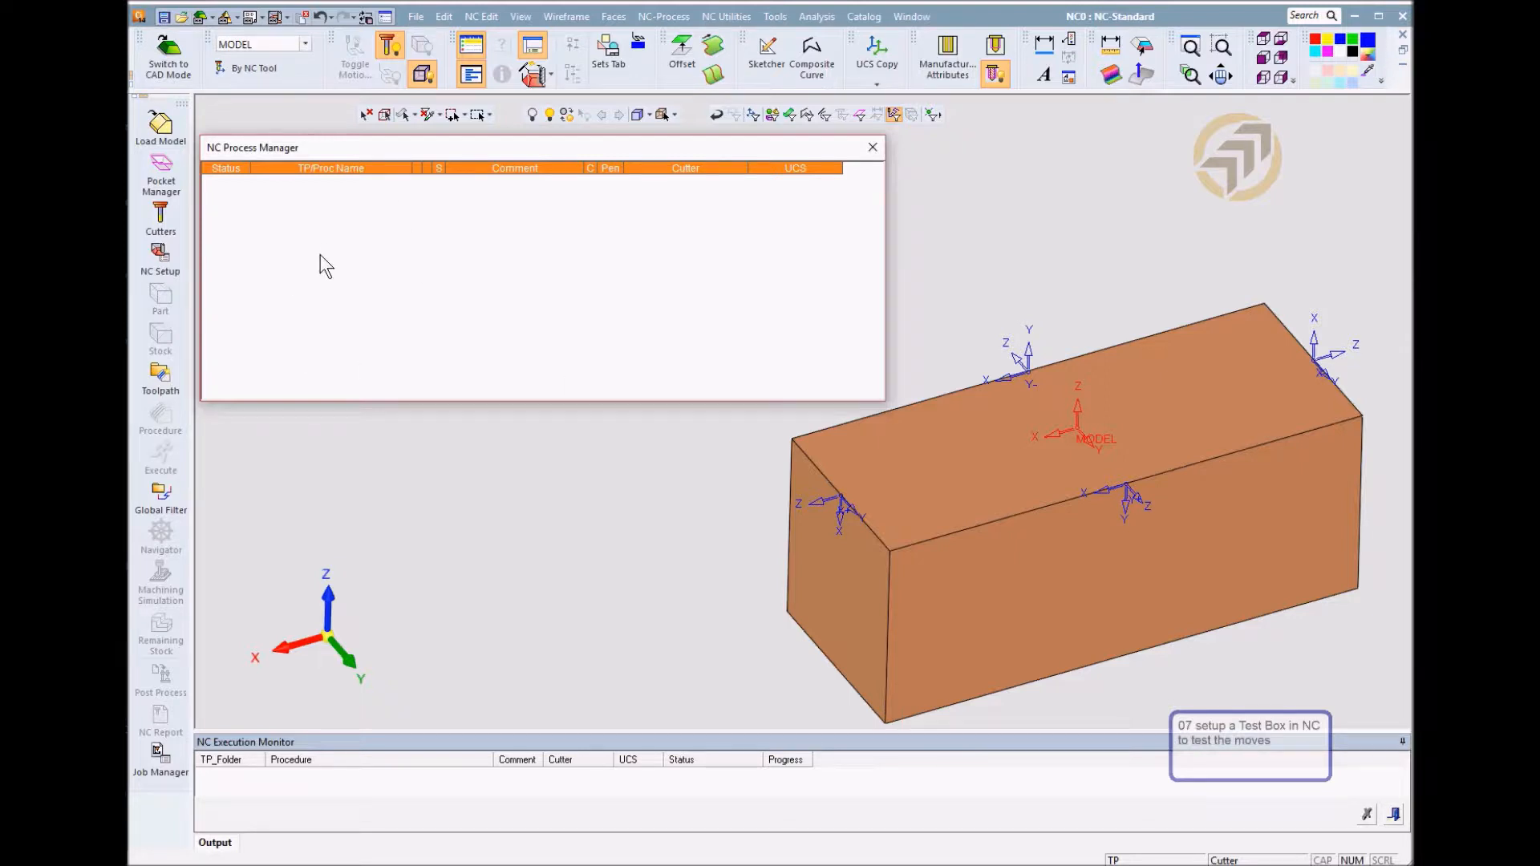
Start a new NC setup and select 5XTT-HAAS_DF2_TRT160 as its simulation machine
click(157, 254)
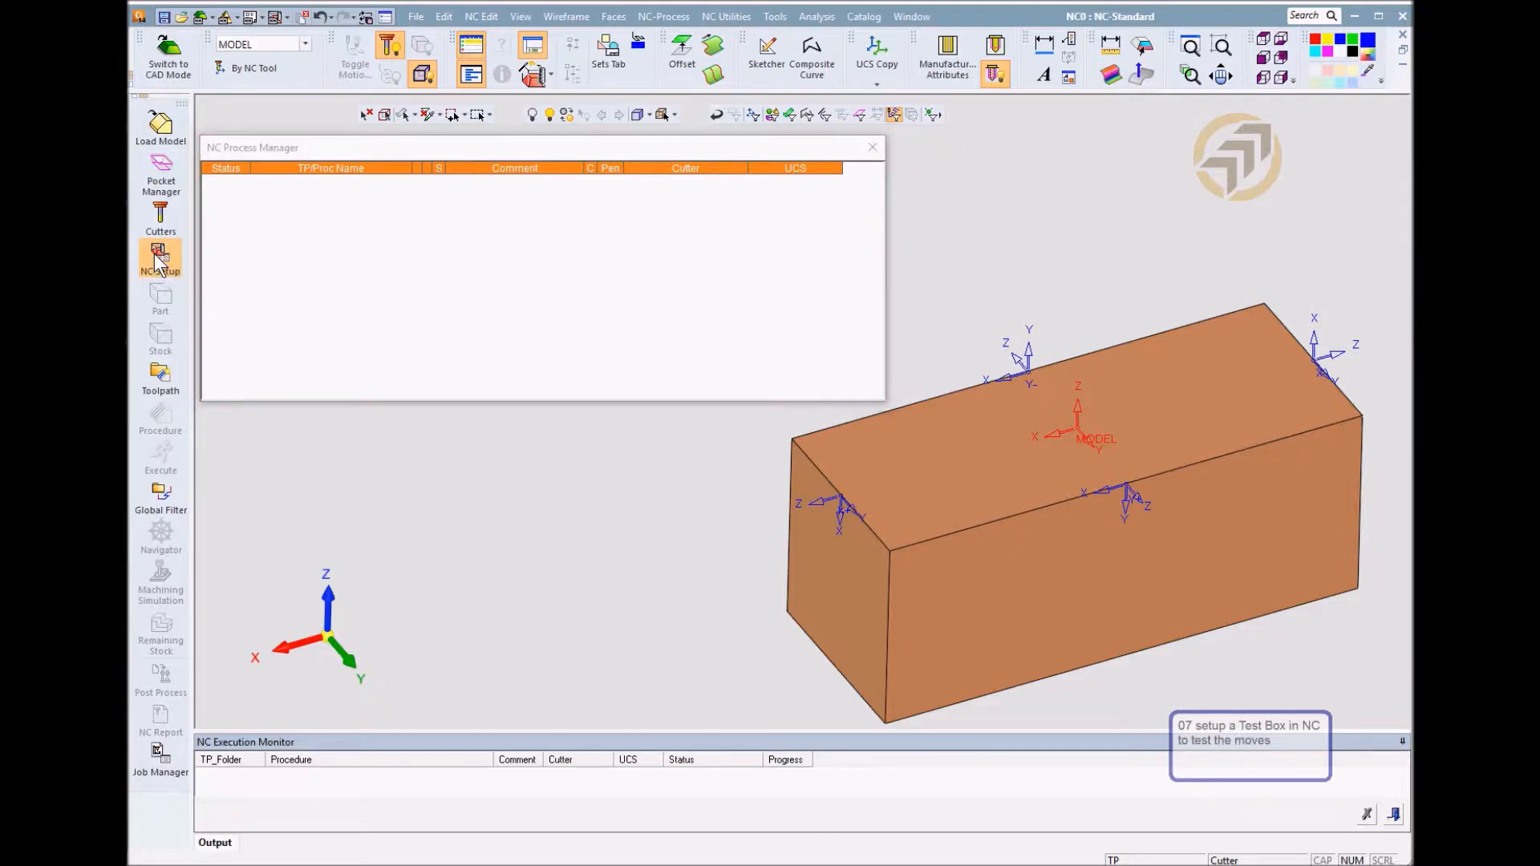
drag(727, 147, 521, 130)
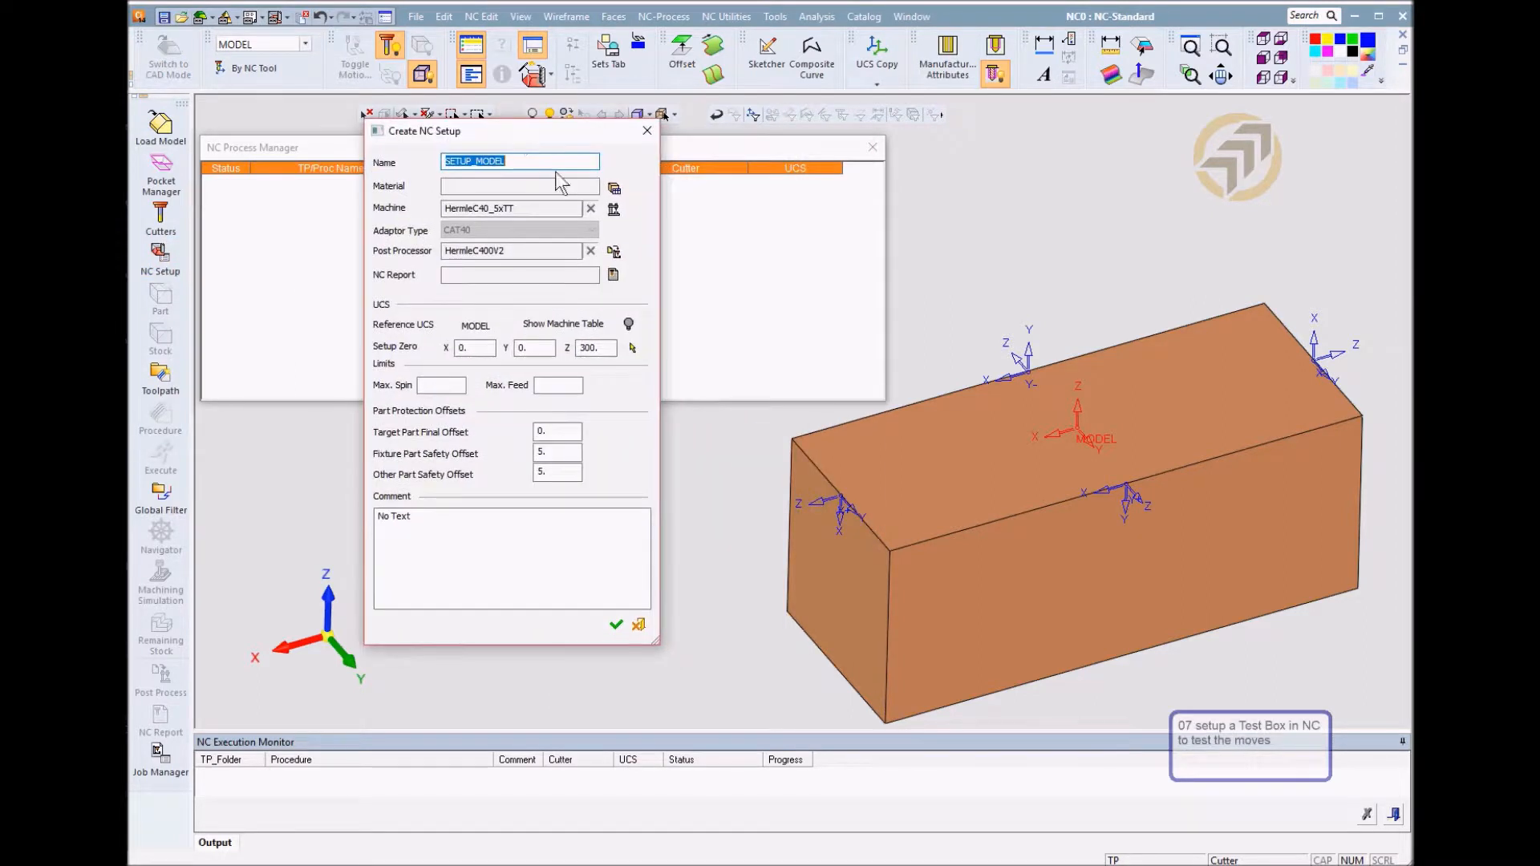
click(611, 210)
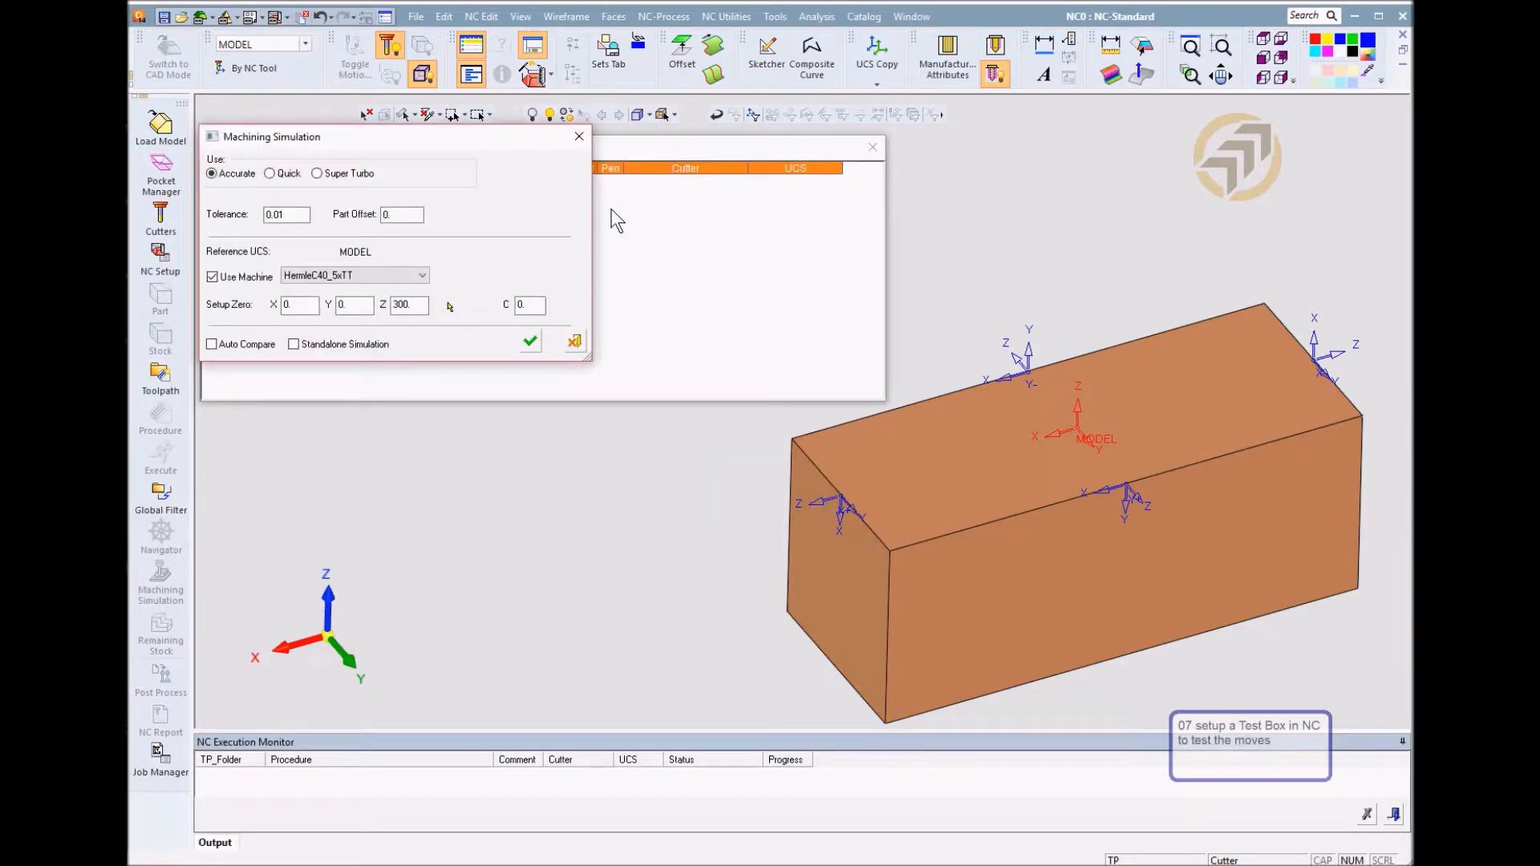
drag(470, 141, 632, 132)
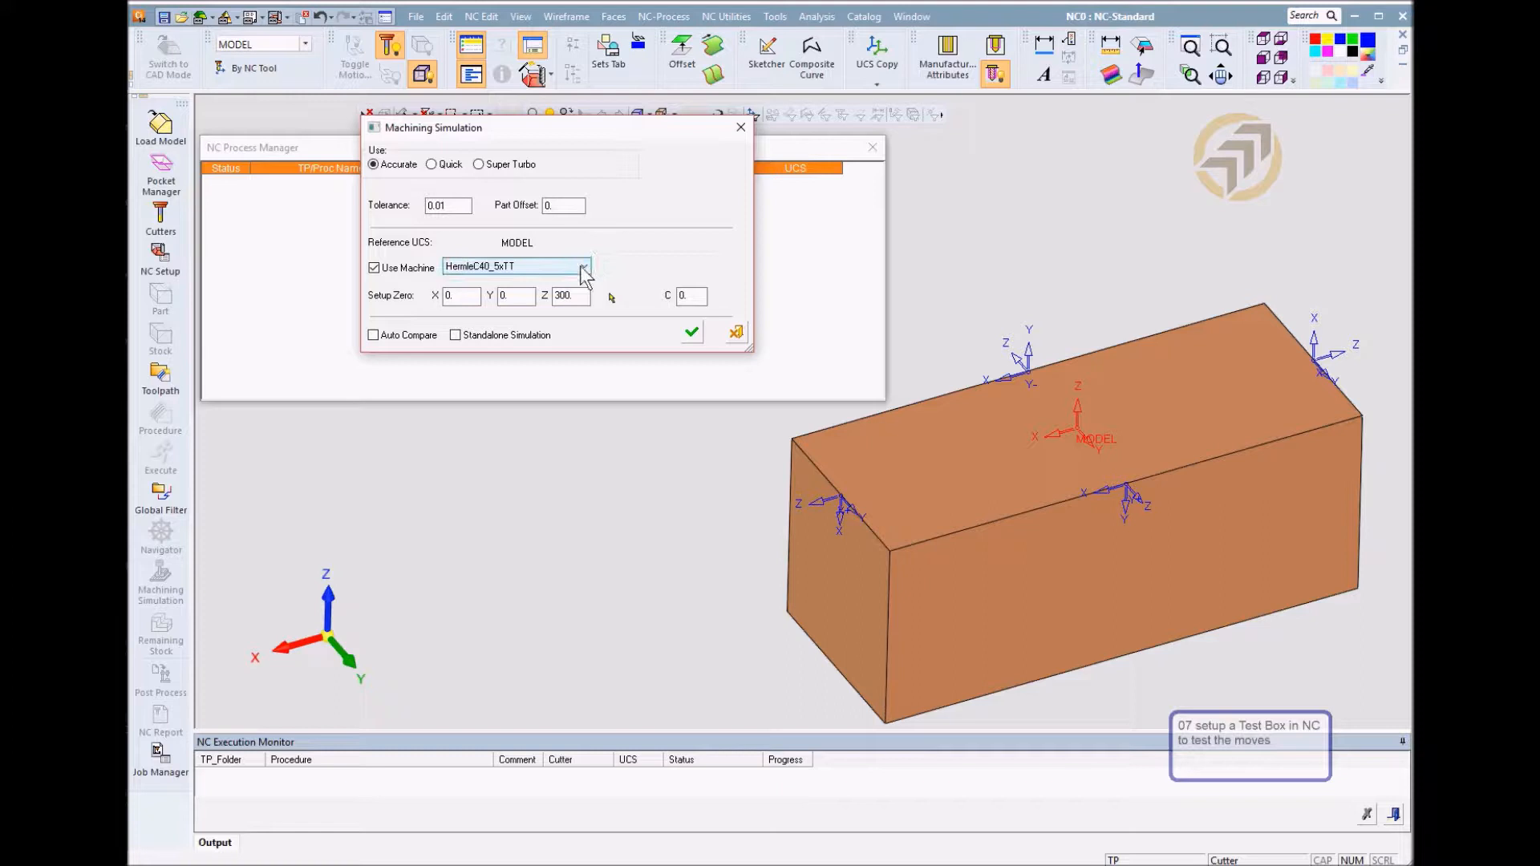
click(584, 266)
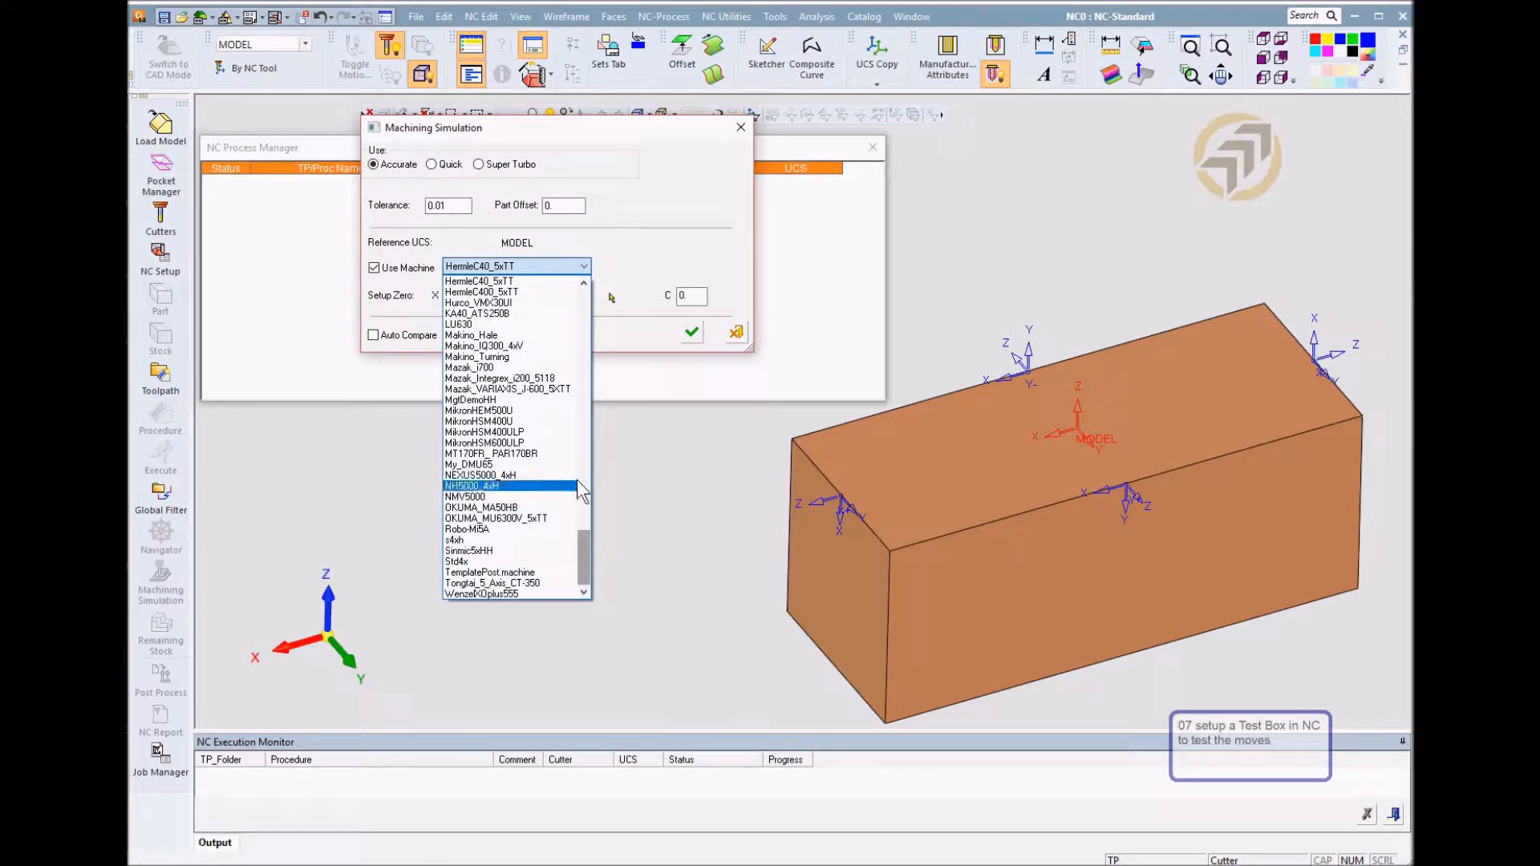
click(580, 474)
click(584, 267)
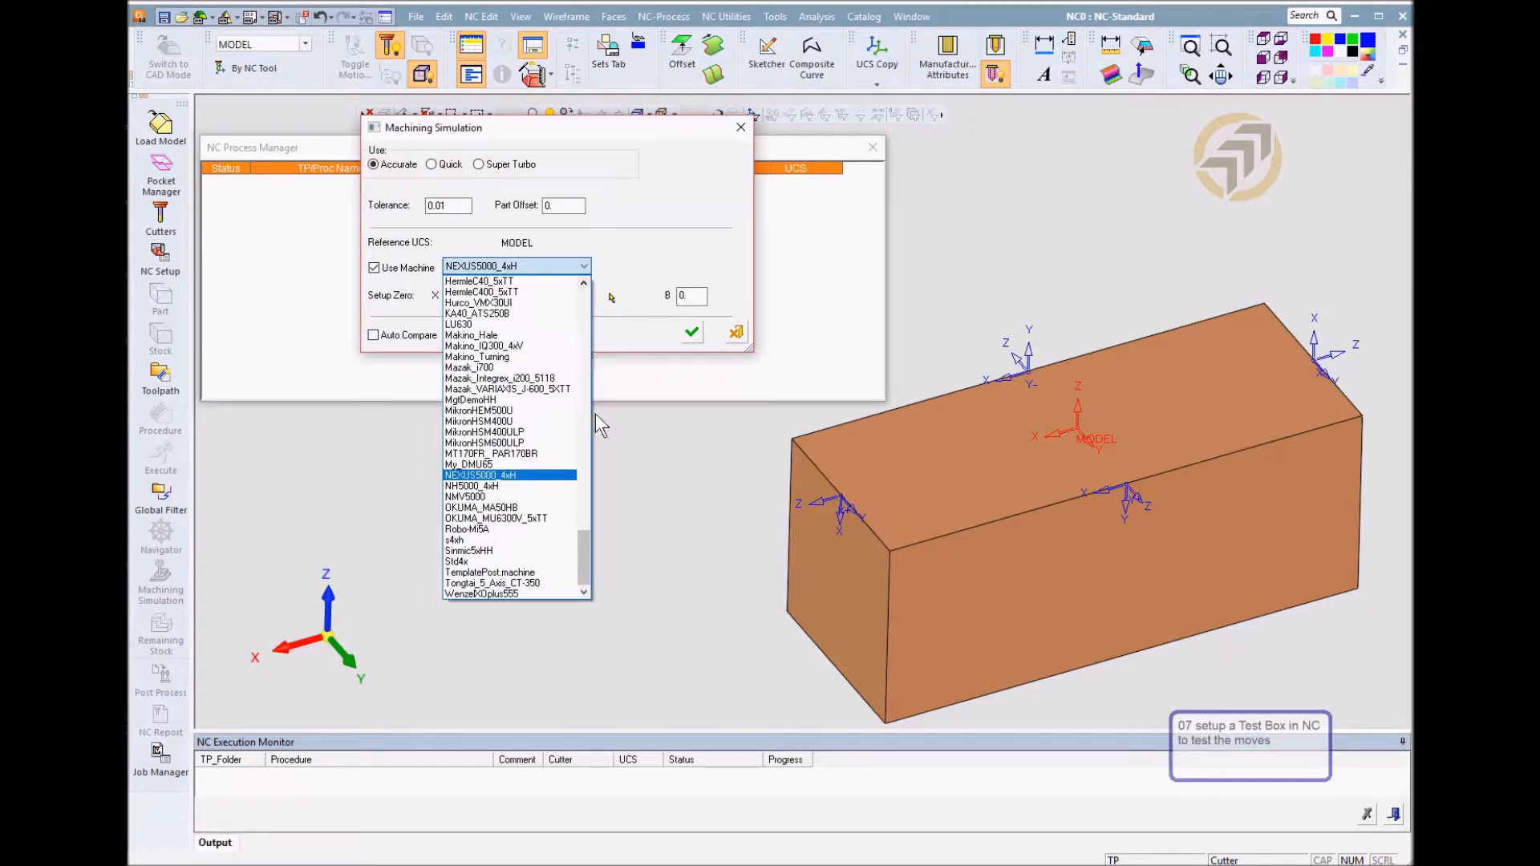
drag(580, 550, 589, 440)
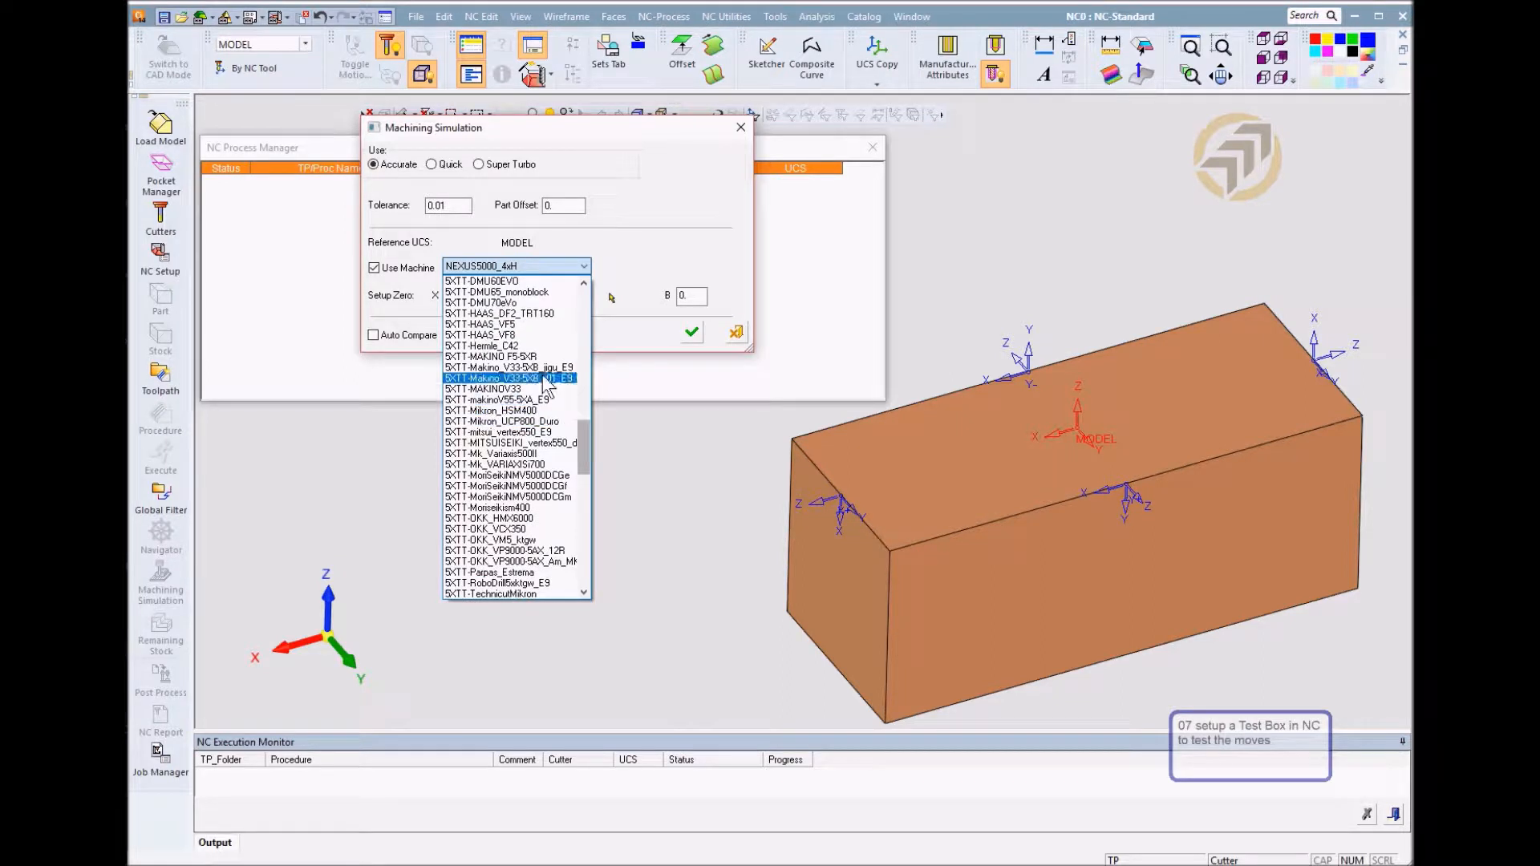
click(531, 314)
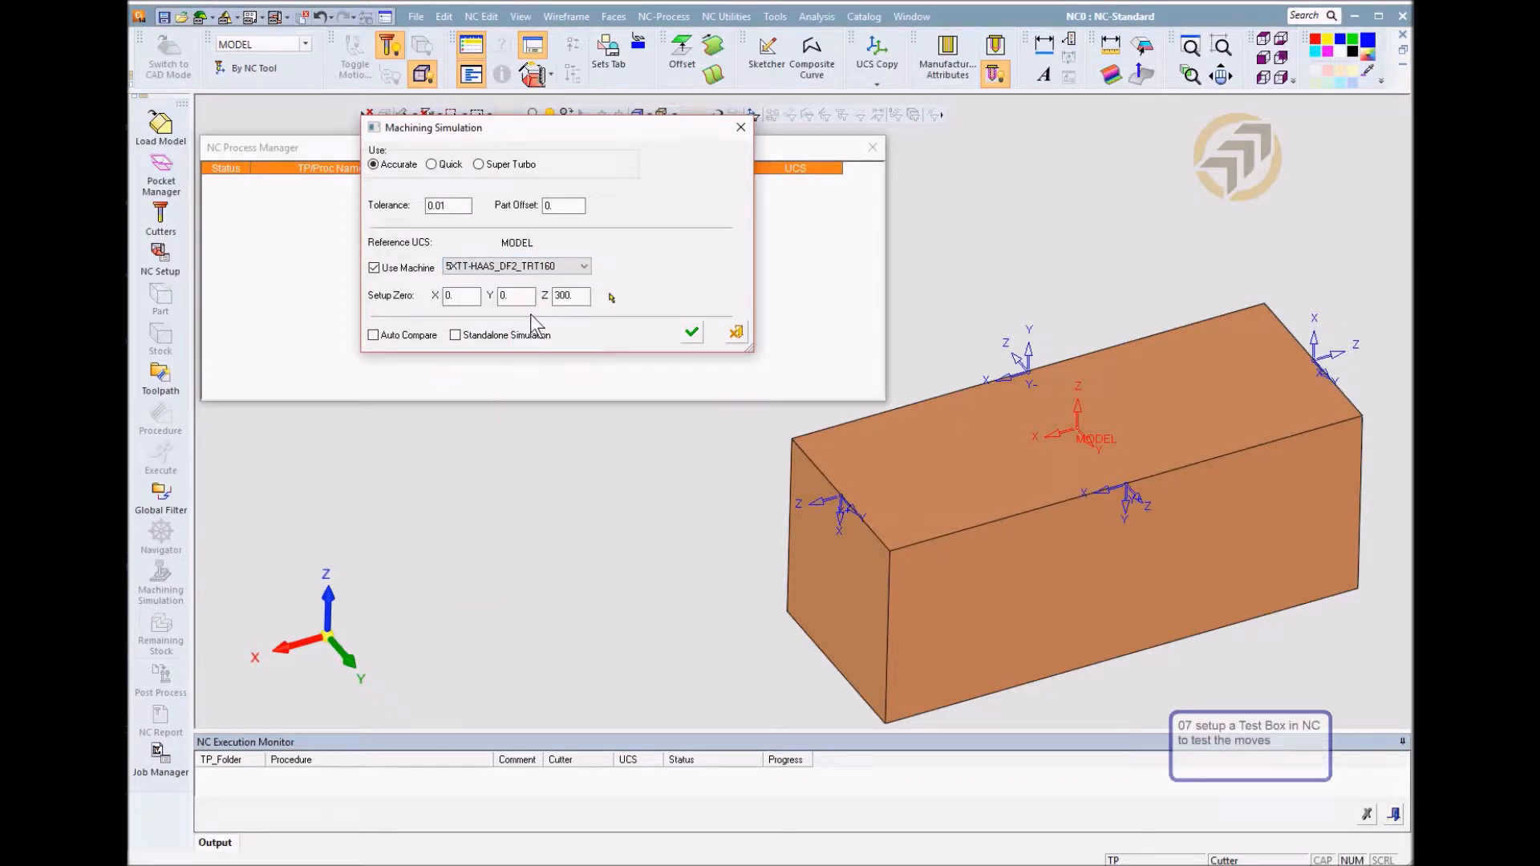
Set the Setup Zero Z value to 0 and accept the machine settings
double_click(585, 295)
text(0)
click(690, 335)
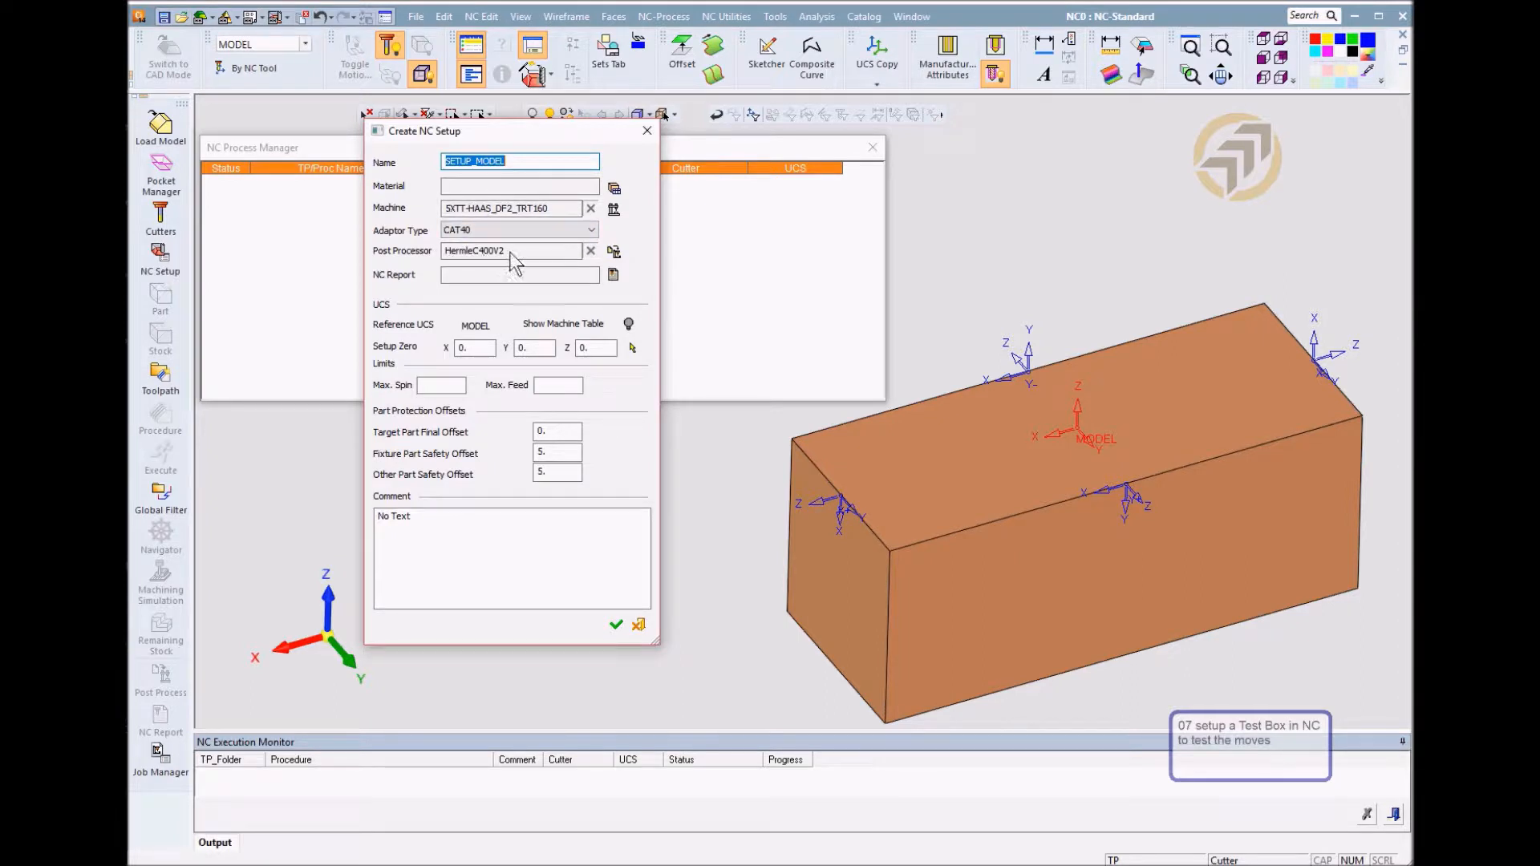
Assign HAAS_DF2_TRT160 as the NC setup's post processor
click(618, 252)
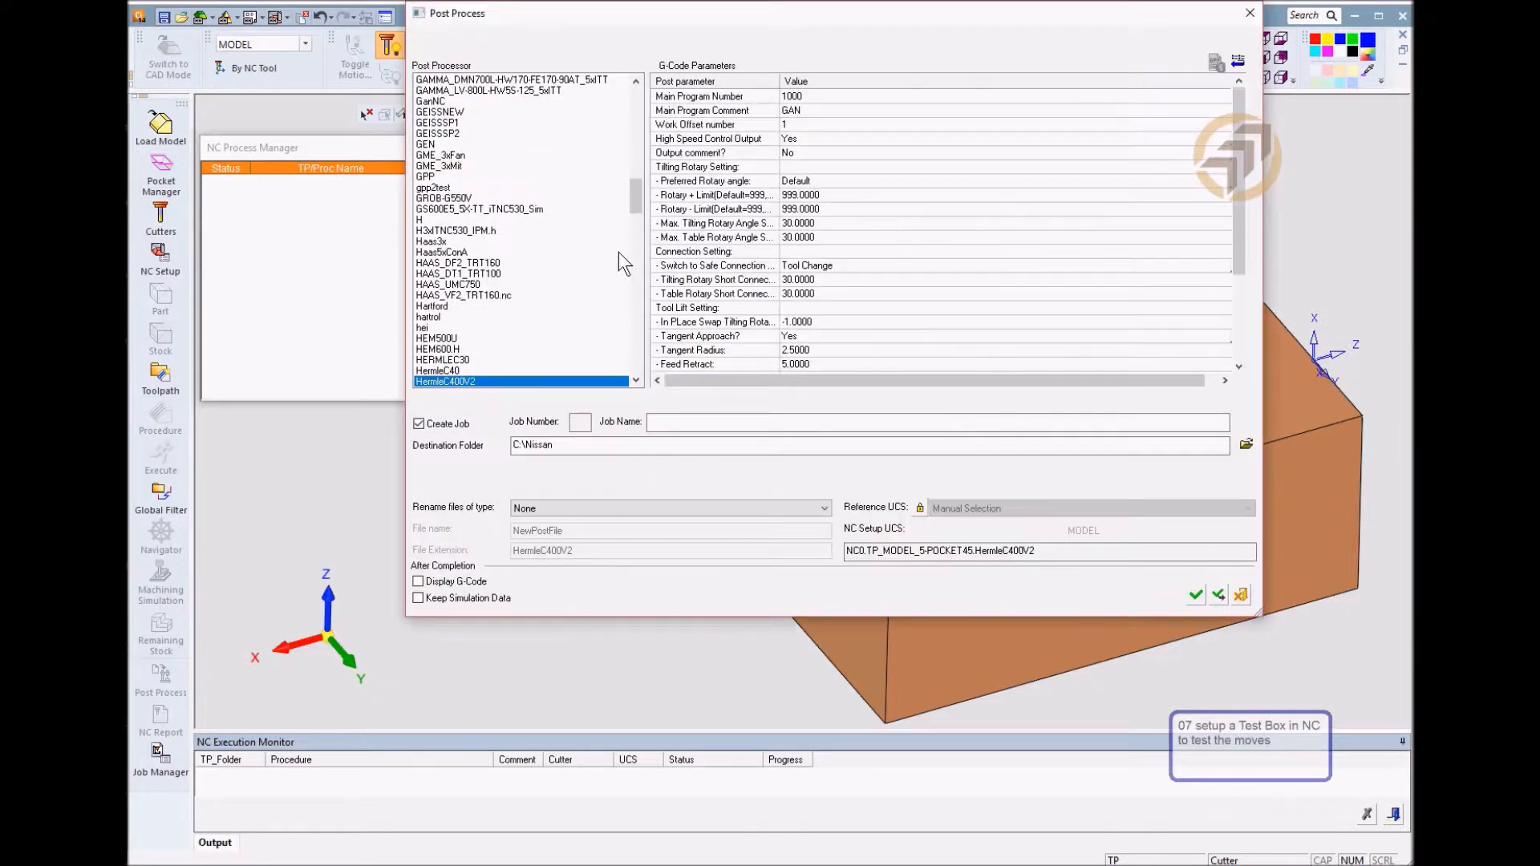
drag(637, 199, 634, 212)
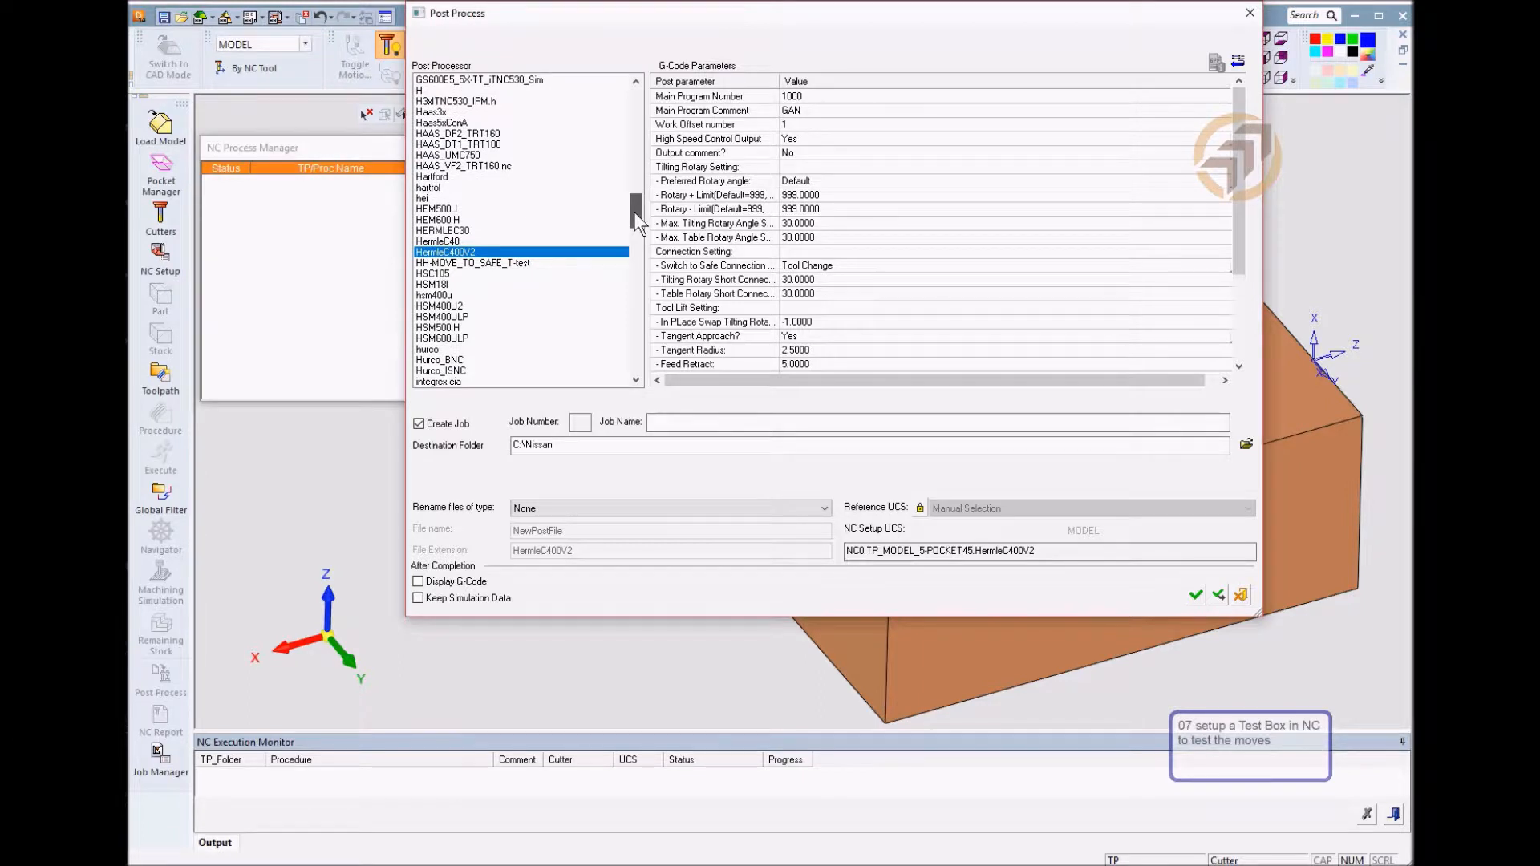
click(495, 134)
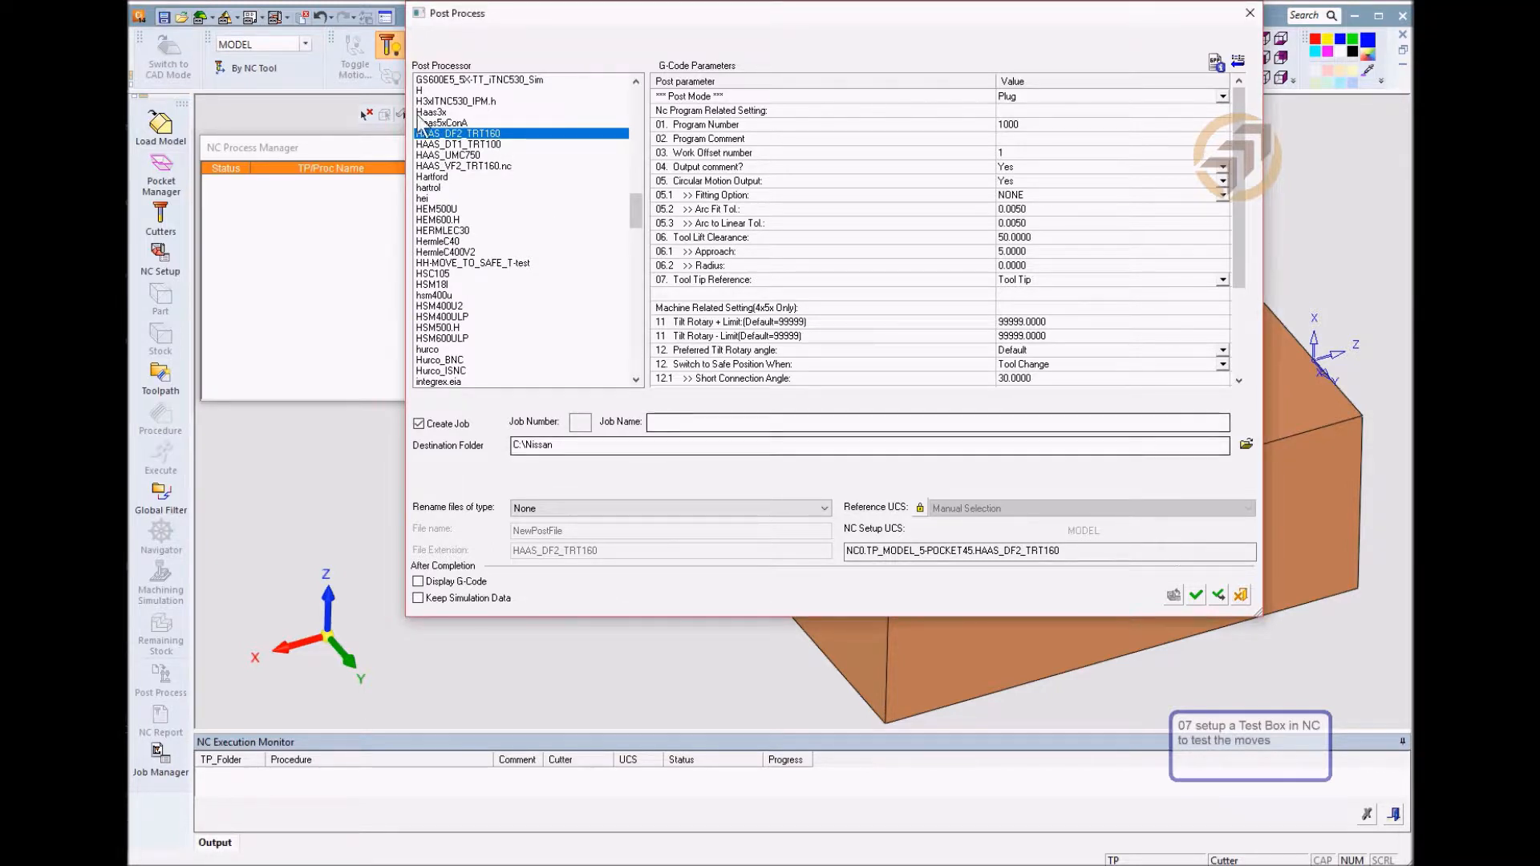
click(1195, 595)
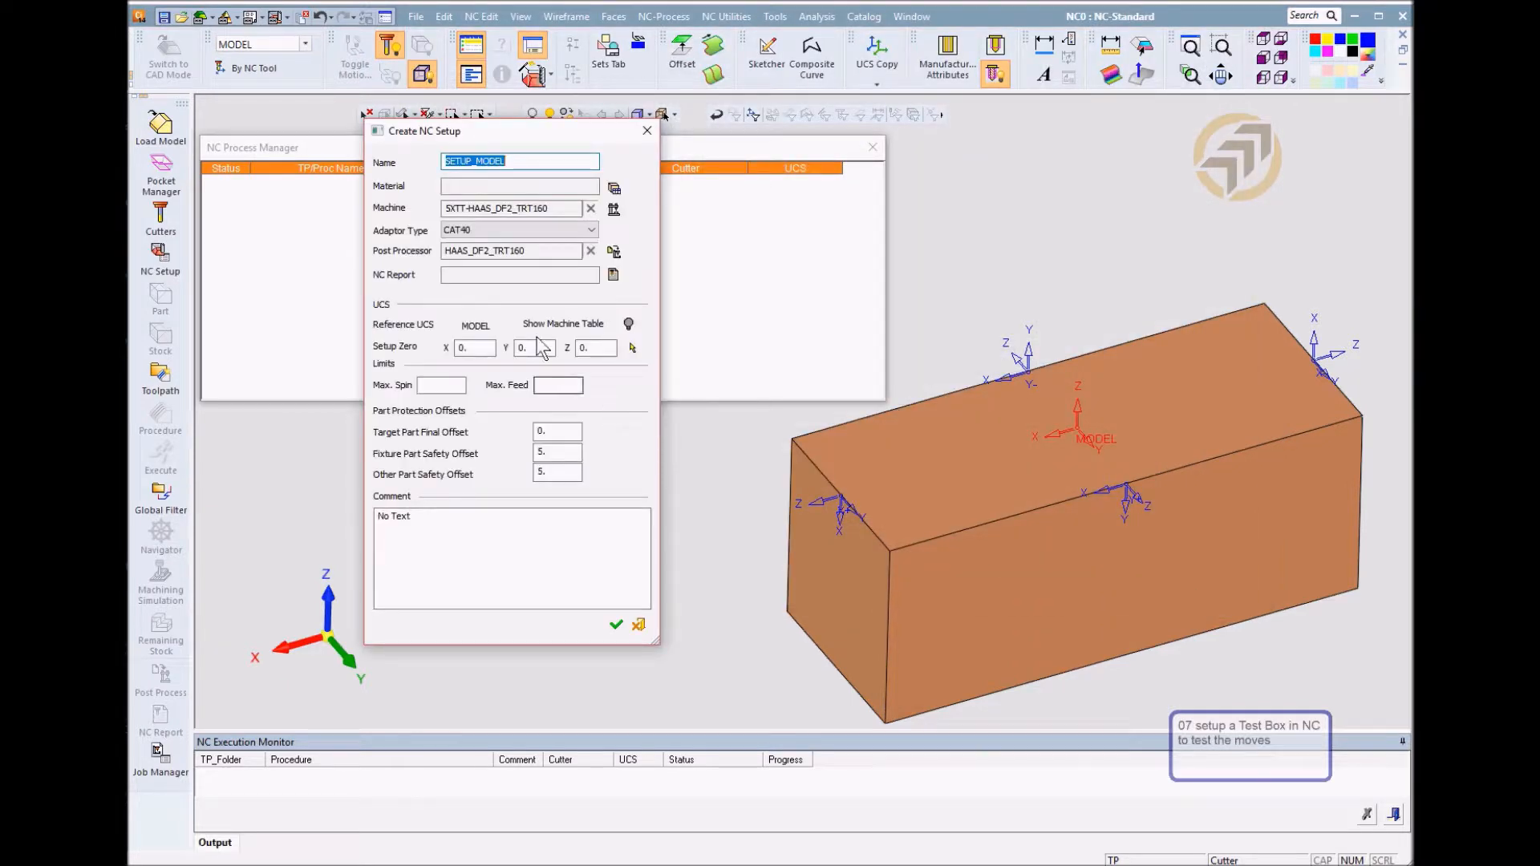
Reopen the NC setup's post processor settings and set the Post Mode parameter to Machine Simulation Mode
click(551, 249)
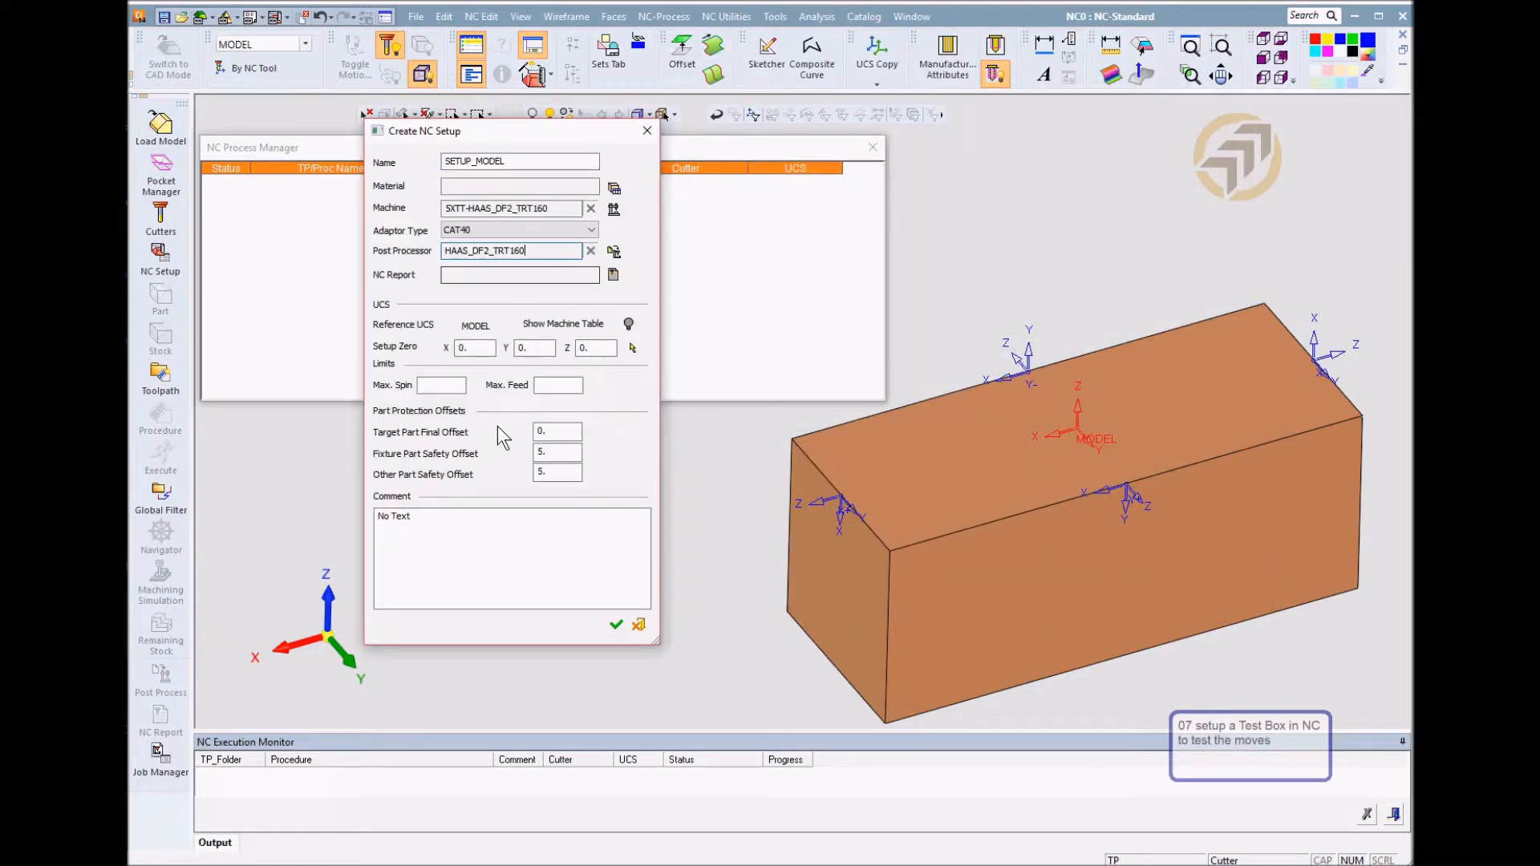
click(616, 252)
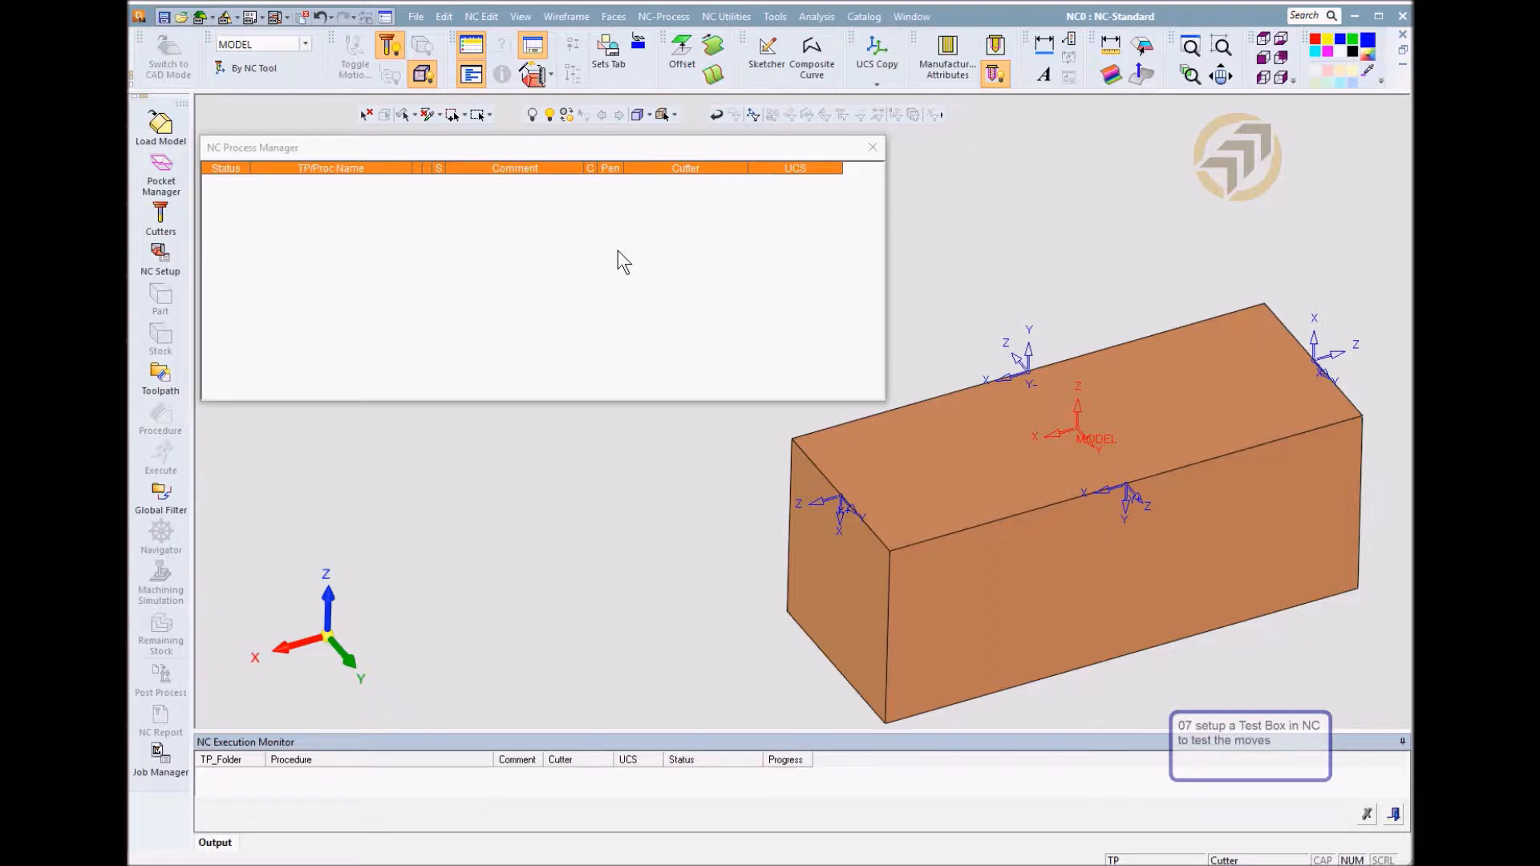
drag(820, 13, 724, 102)
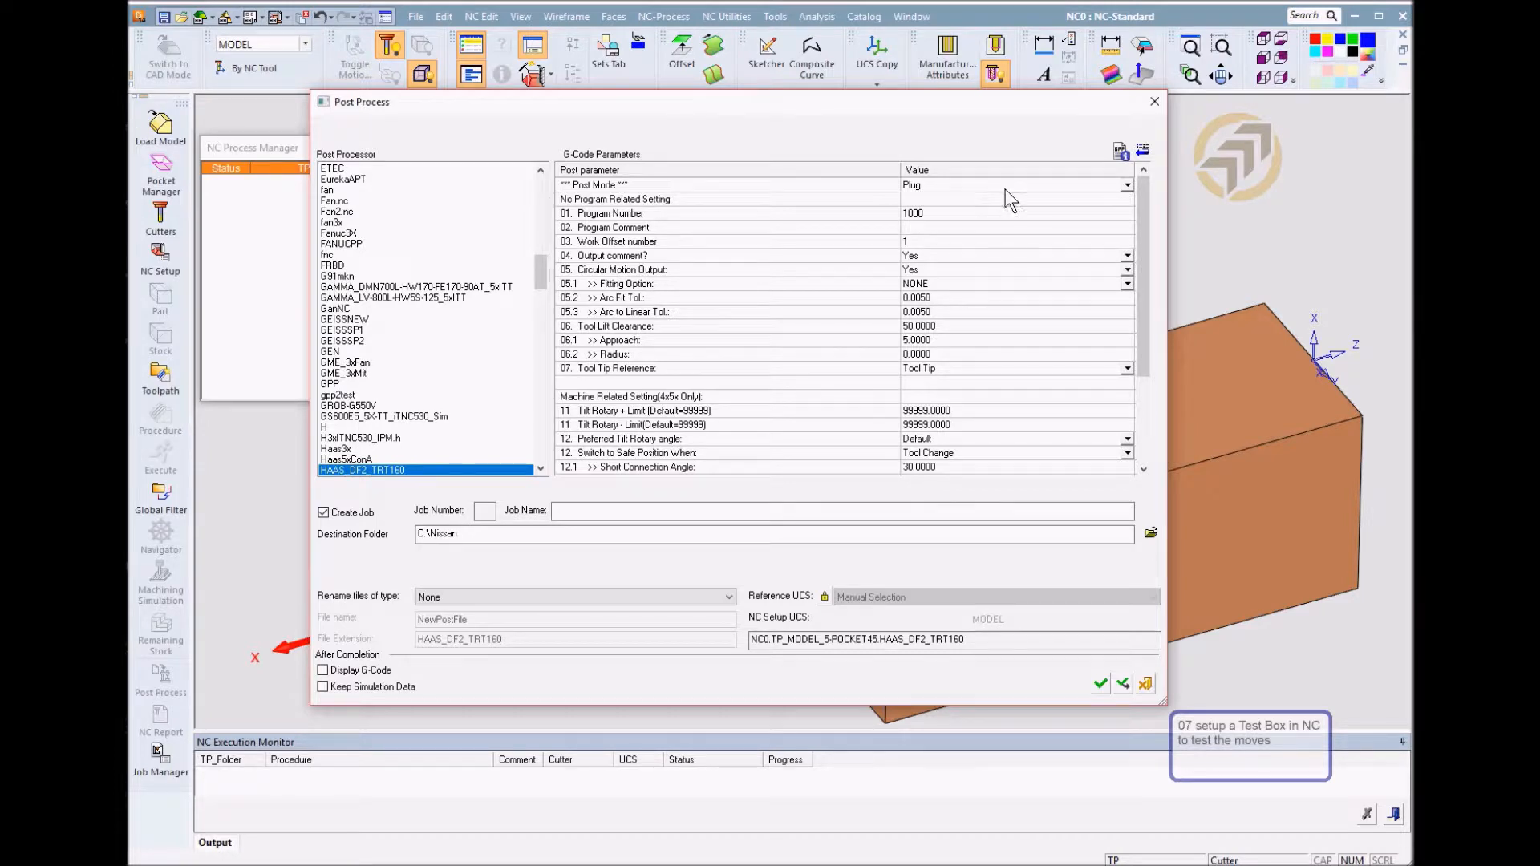
click(1126, 186)
click(1125, 185)
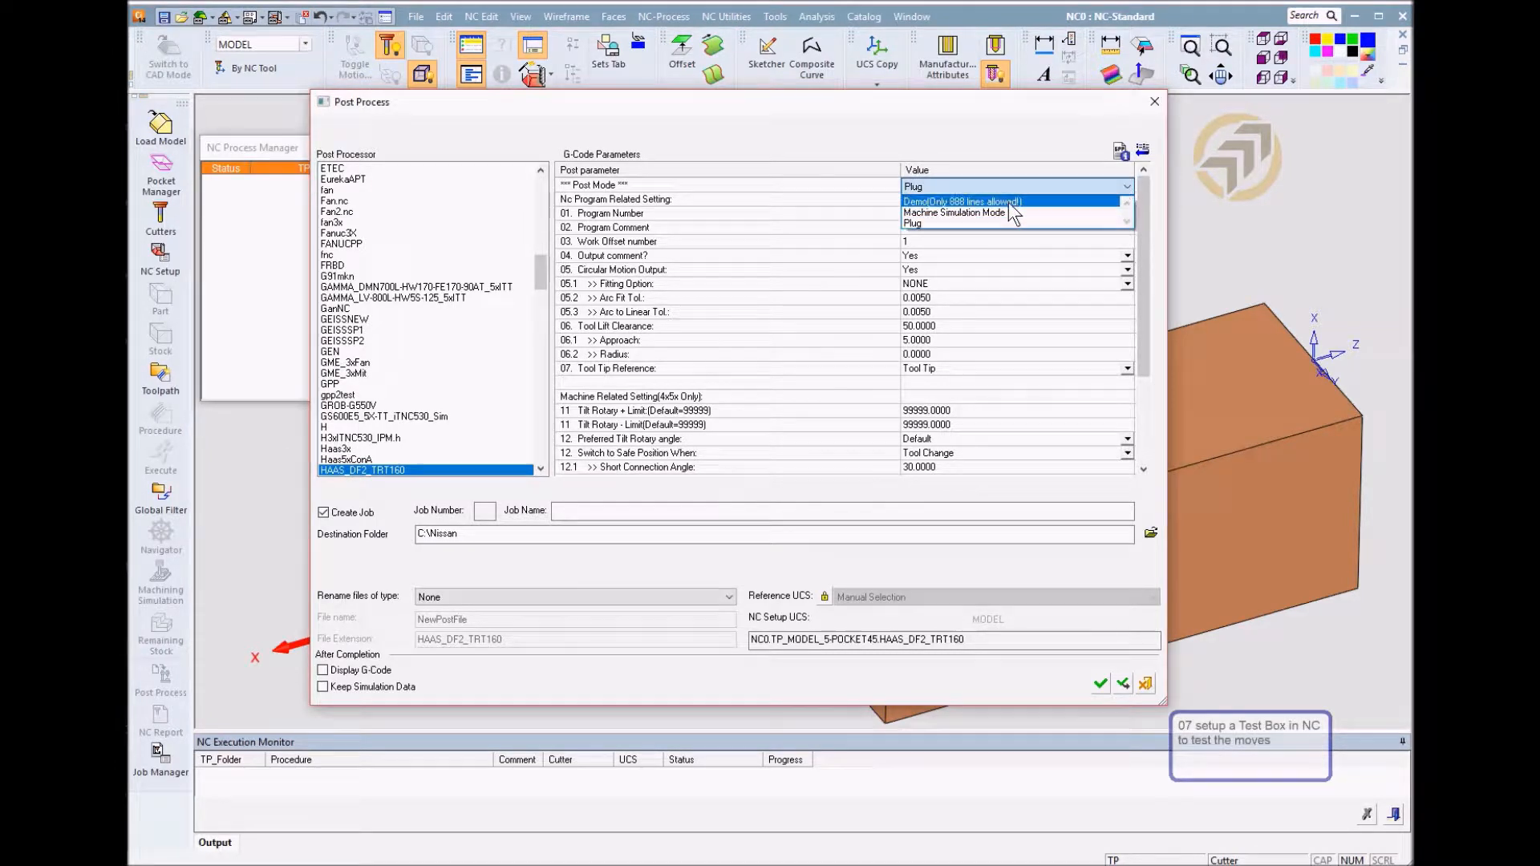
click(995, 201)
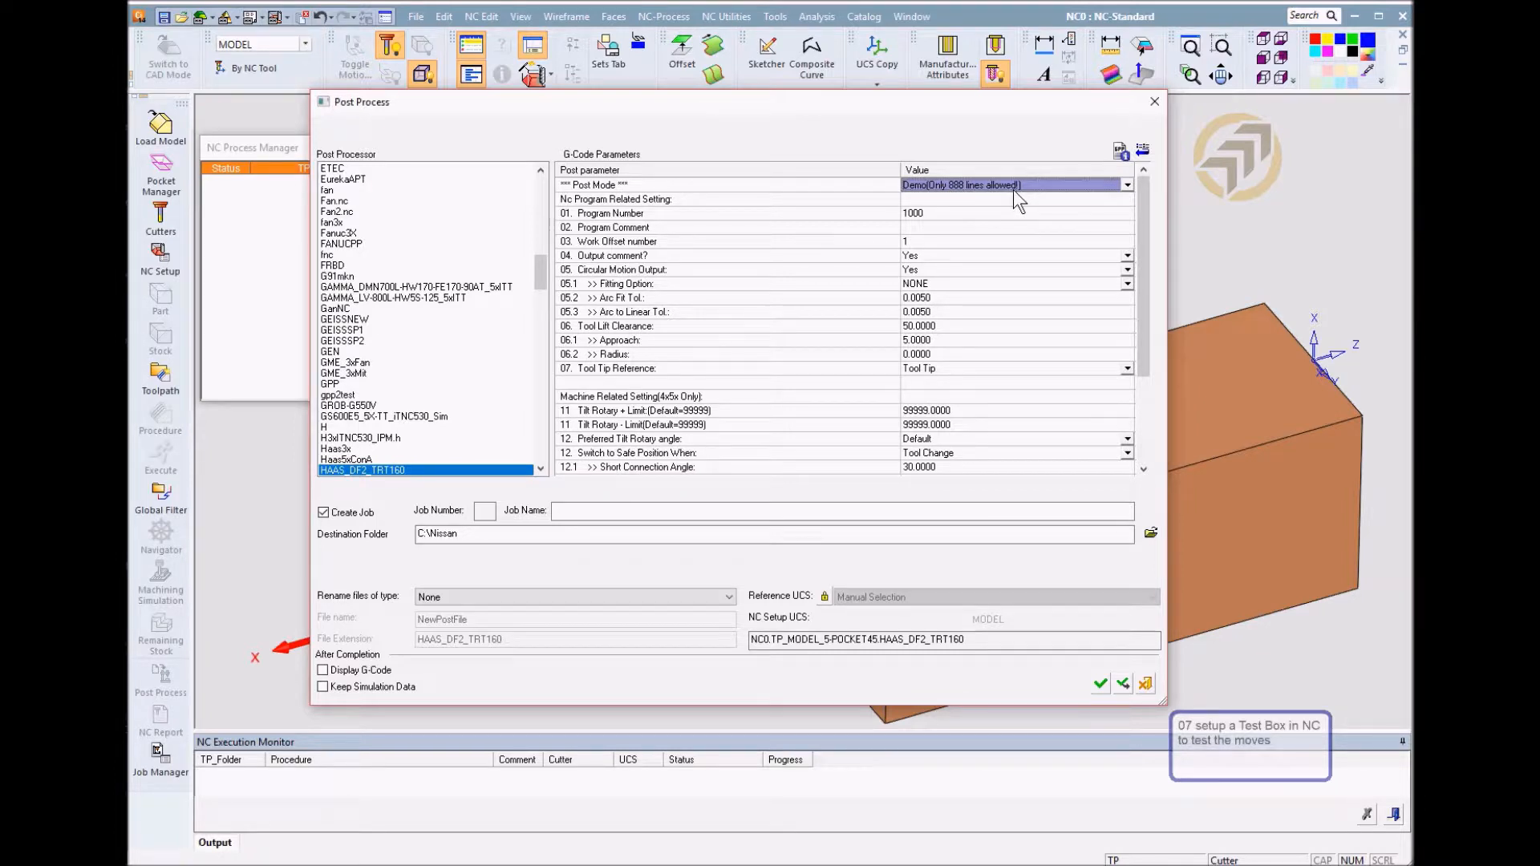
click(1098, 185)
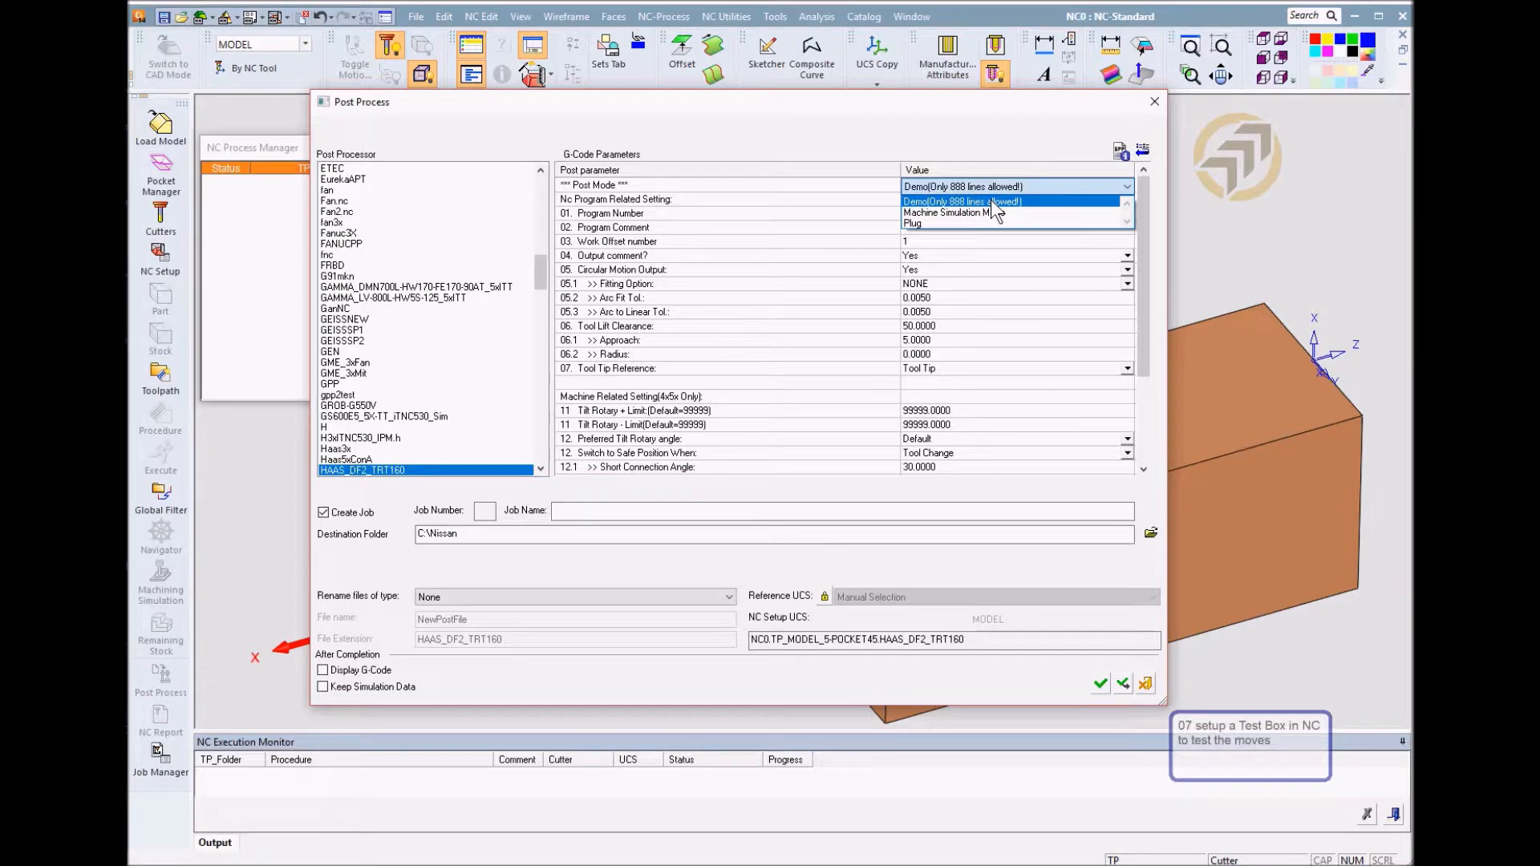
click(941, 213)
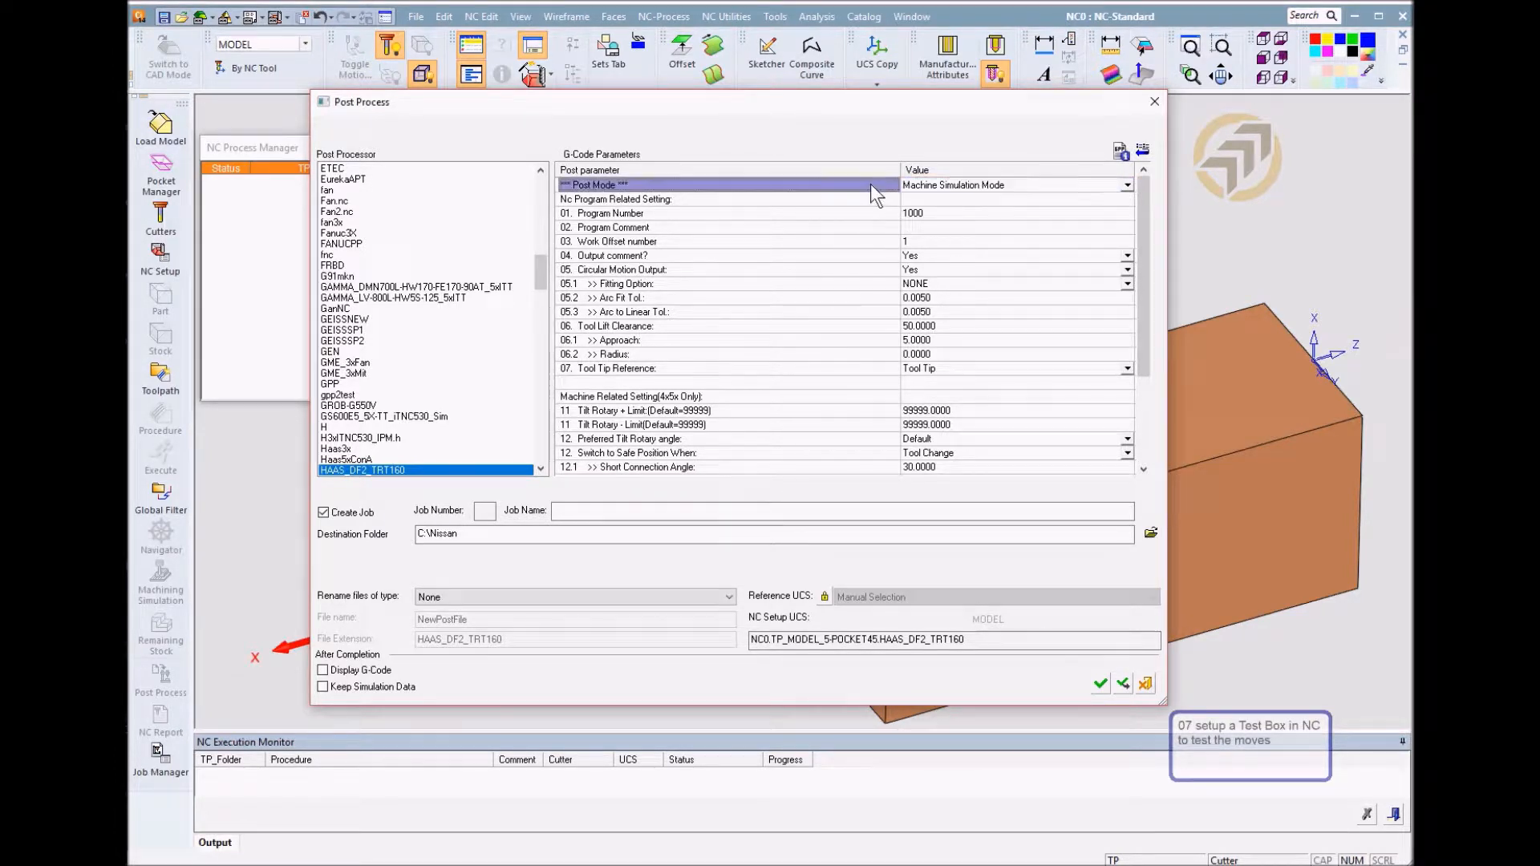
click(1121, 683)
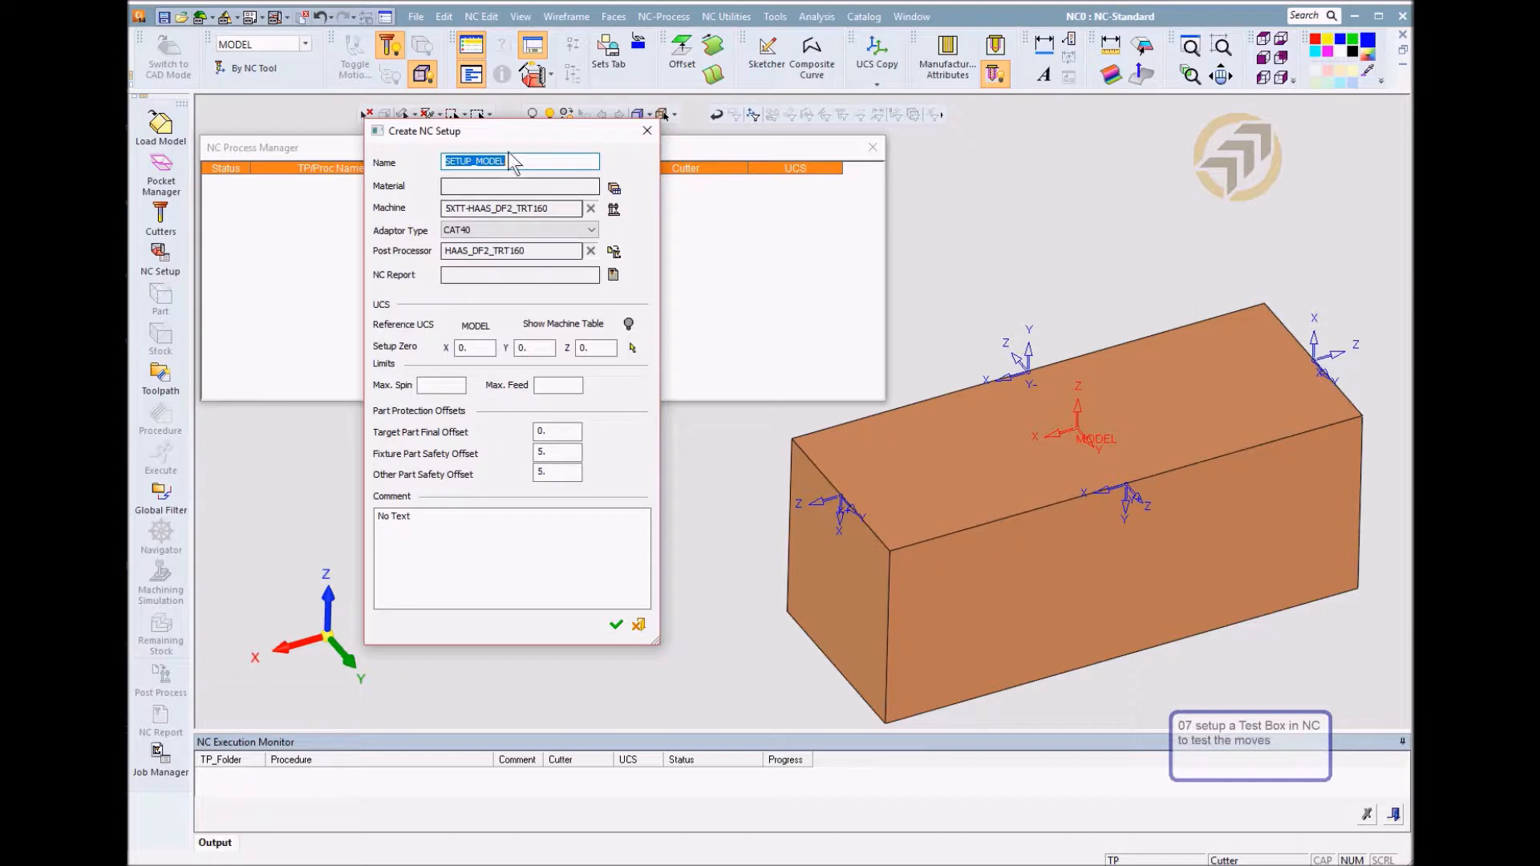
Turn on the machine table display for the NC setup
drag(537, 132, 425, 101)
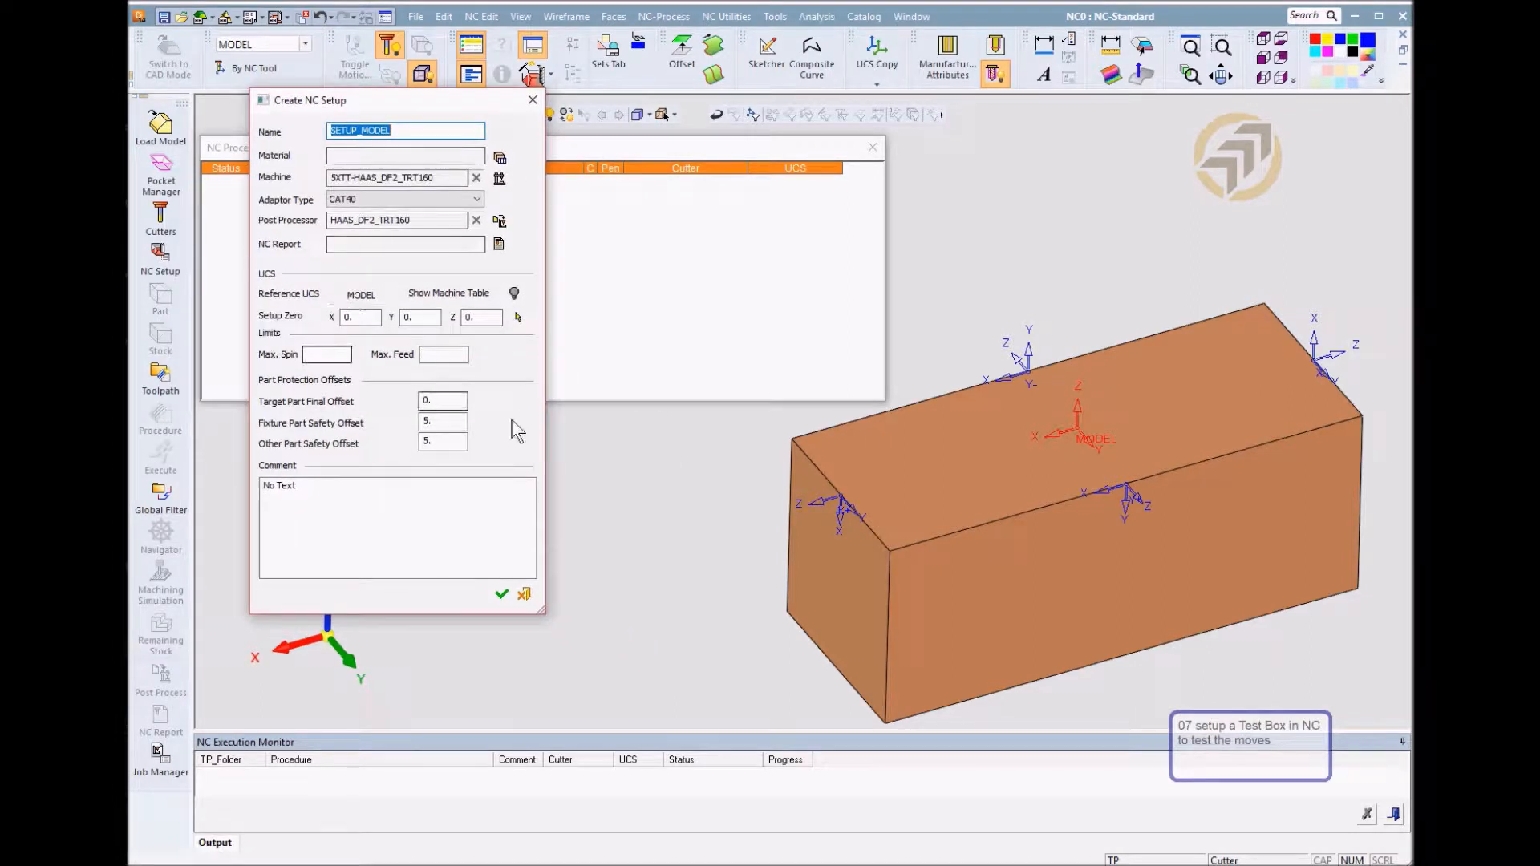
click(514, 293)
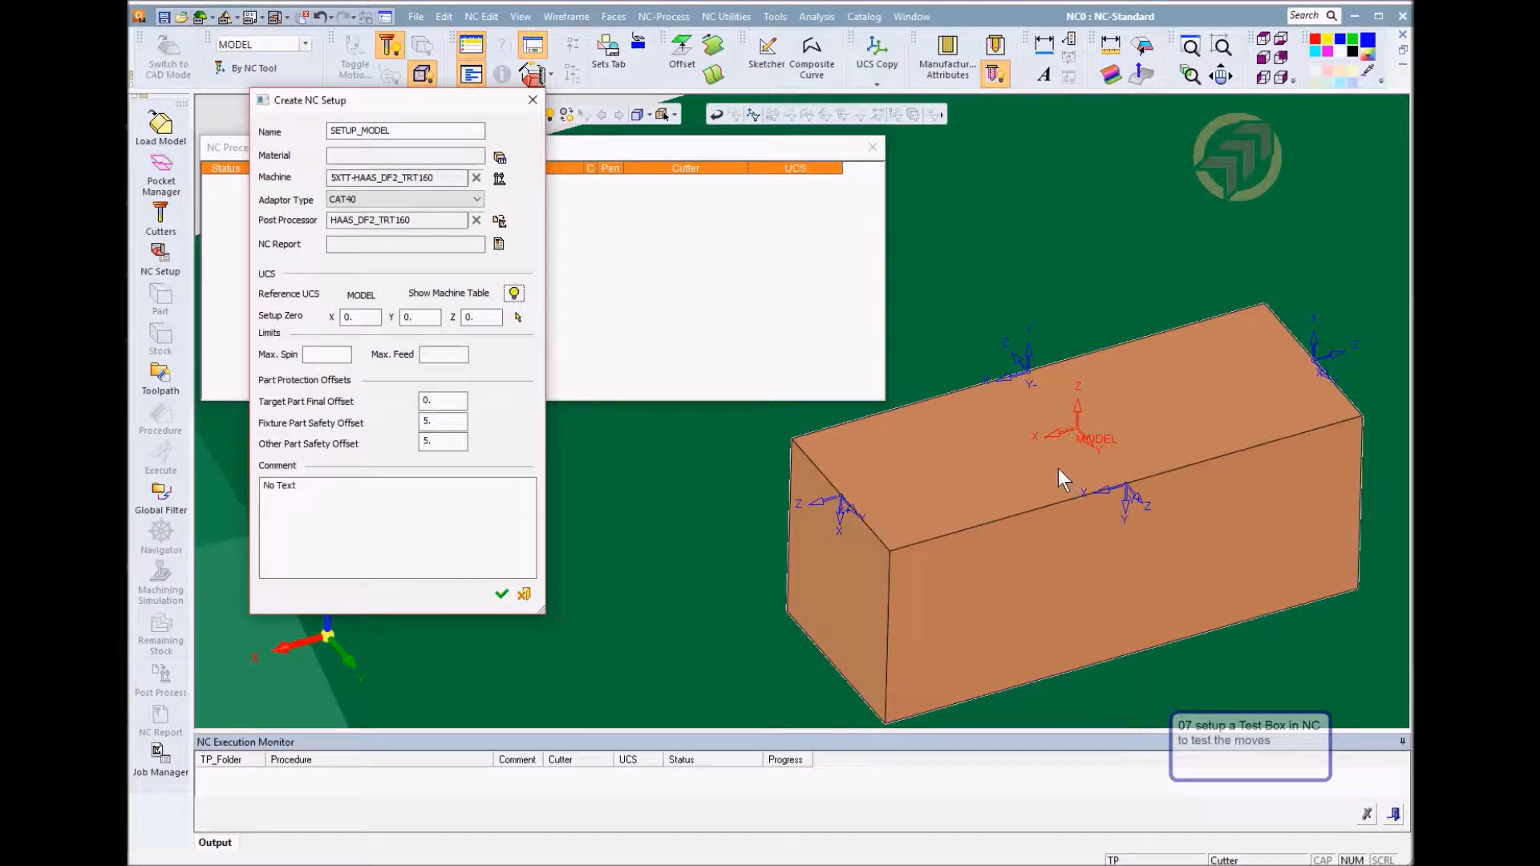
Examine how the test box sits on the machine model, comparing the view with the machine table hidden and shown
ctrl+right_drag(1167, 337, 989, 842)
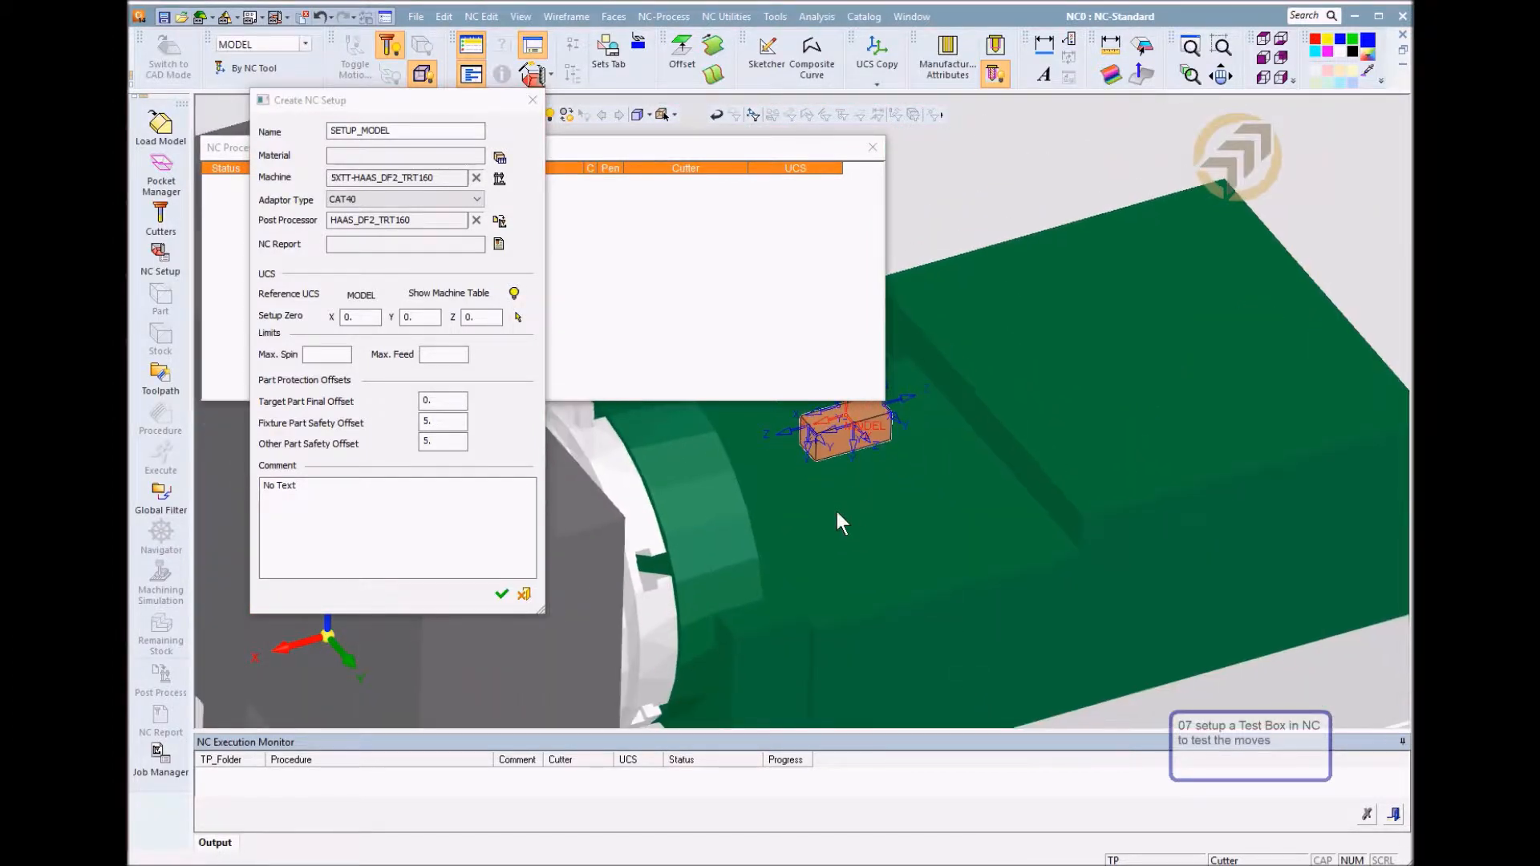
ctrl+middle_drag(836, 512, 1263, 445)
ctrl+drag(1050, 498, 1007, 527)
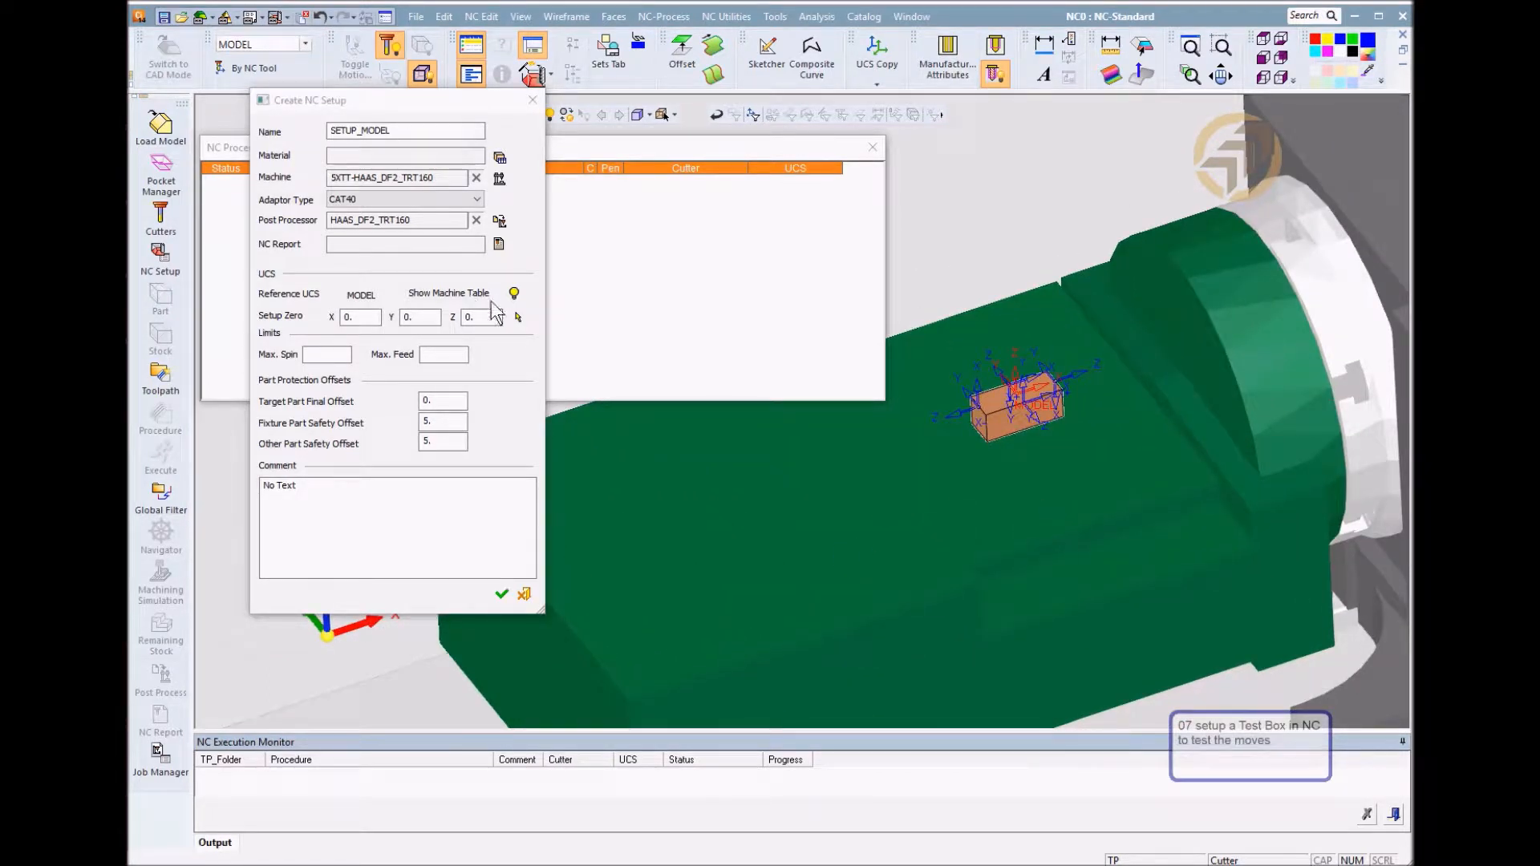
click(514, 294)
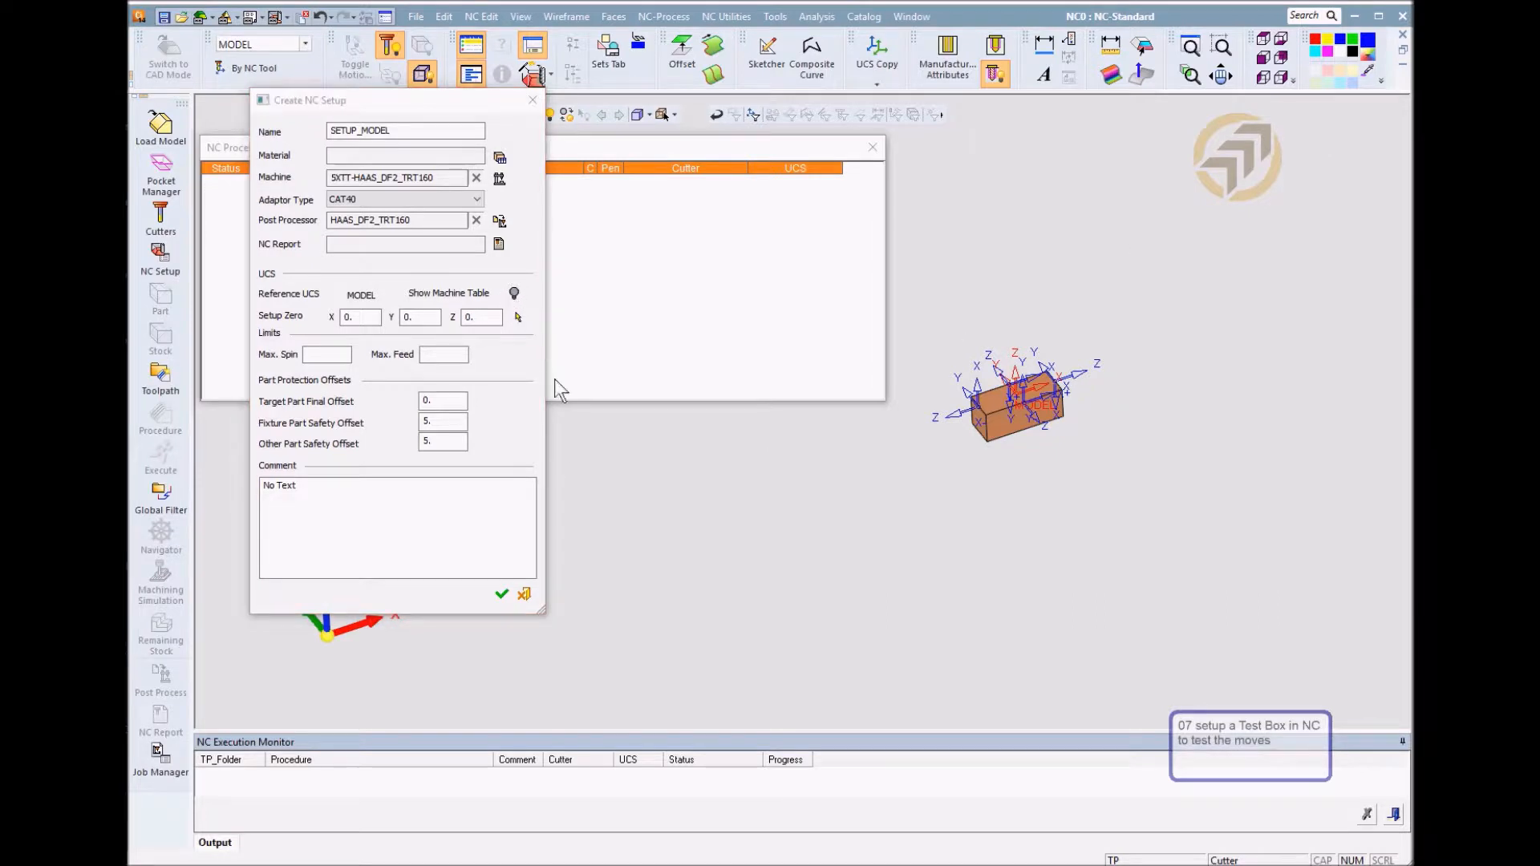
click(514, 294)
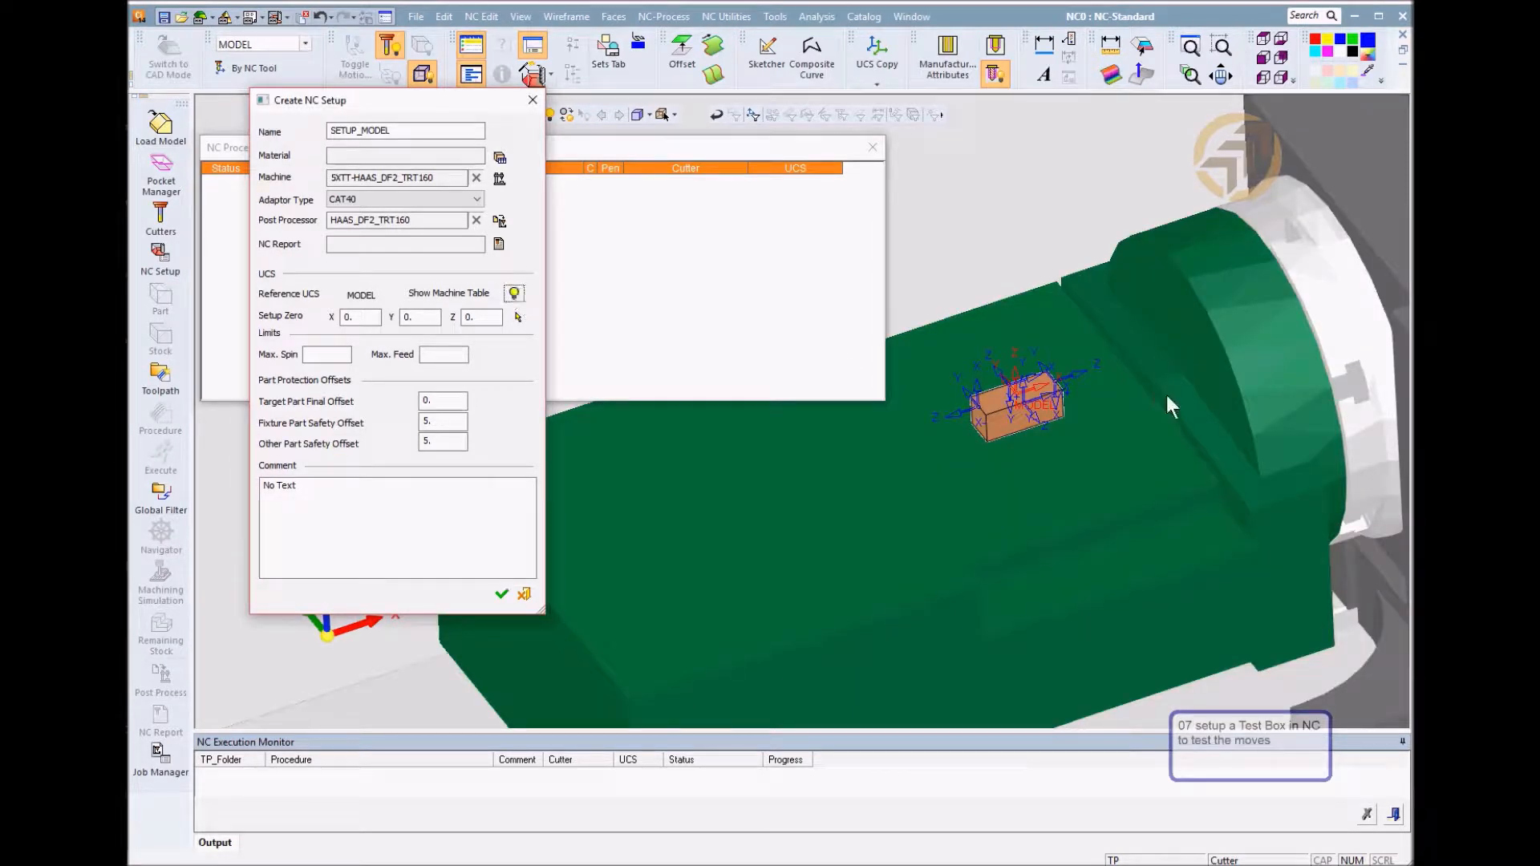
scroll(1123, 478, down, 5)
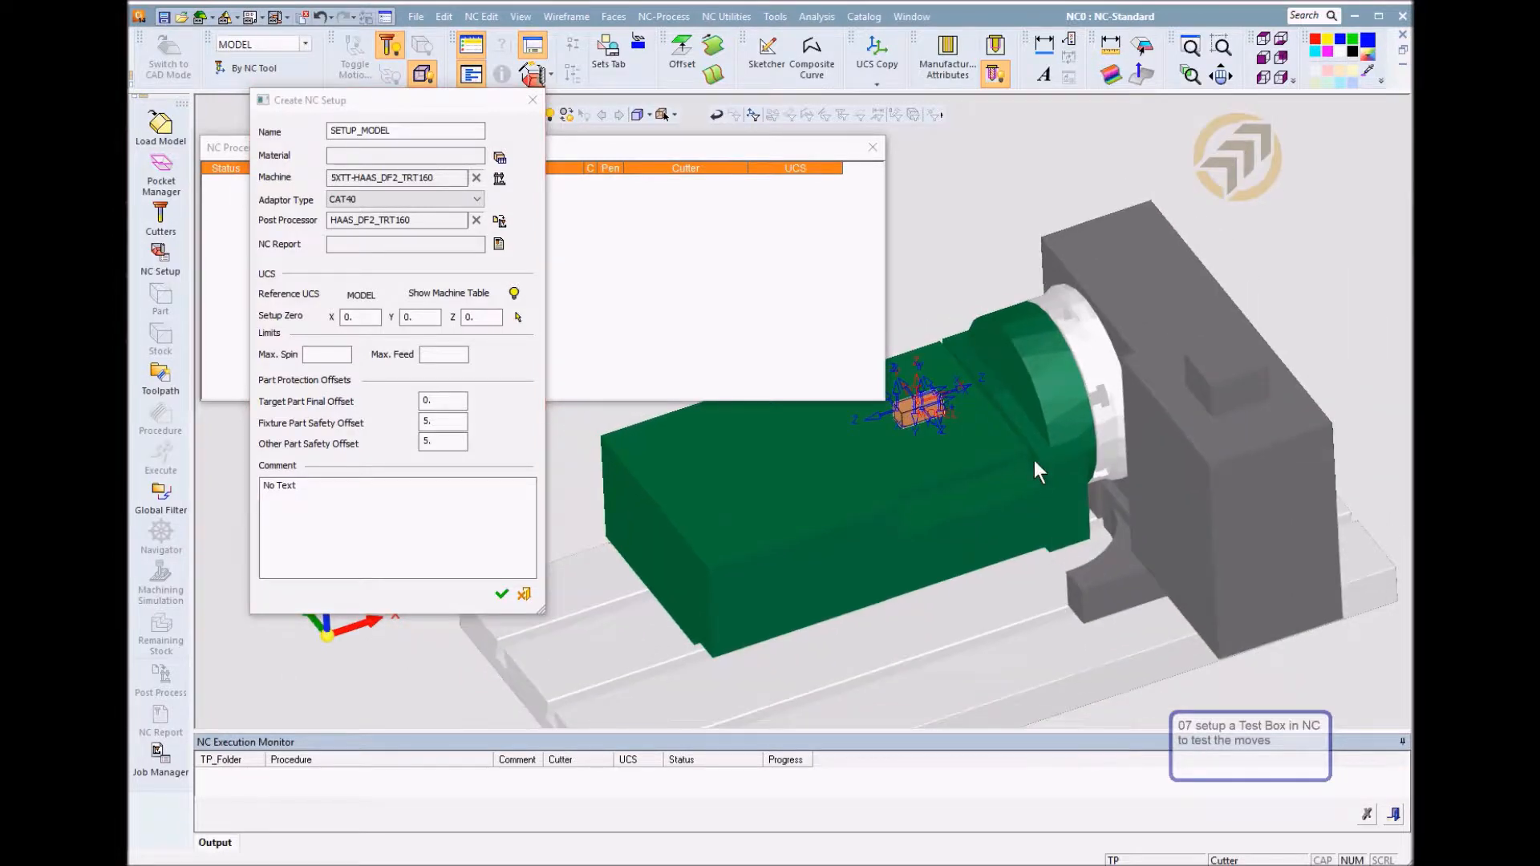
mouse_move(989, 378)
middle_down()
mouse_move(977, 366)
mouse_move(961, 383)
middle_up()
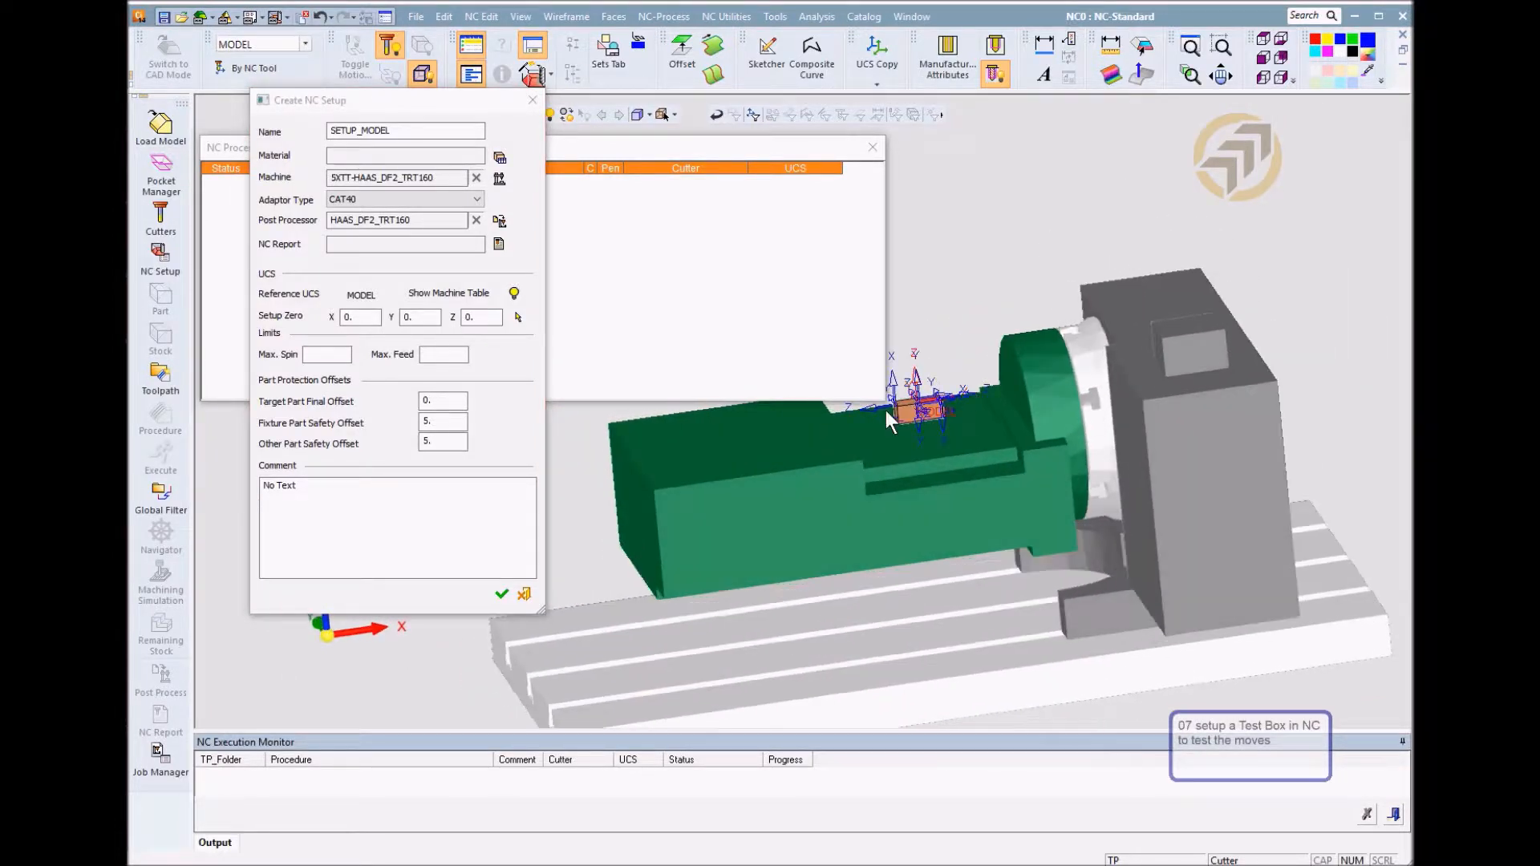
middle_drag(985, 454, 1089, 472)
middle_drag(1029, 425, 1056, 455)
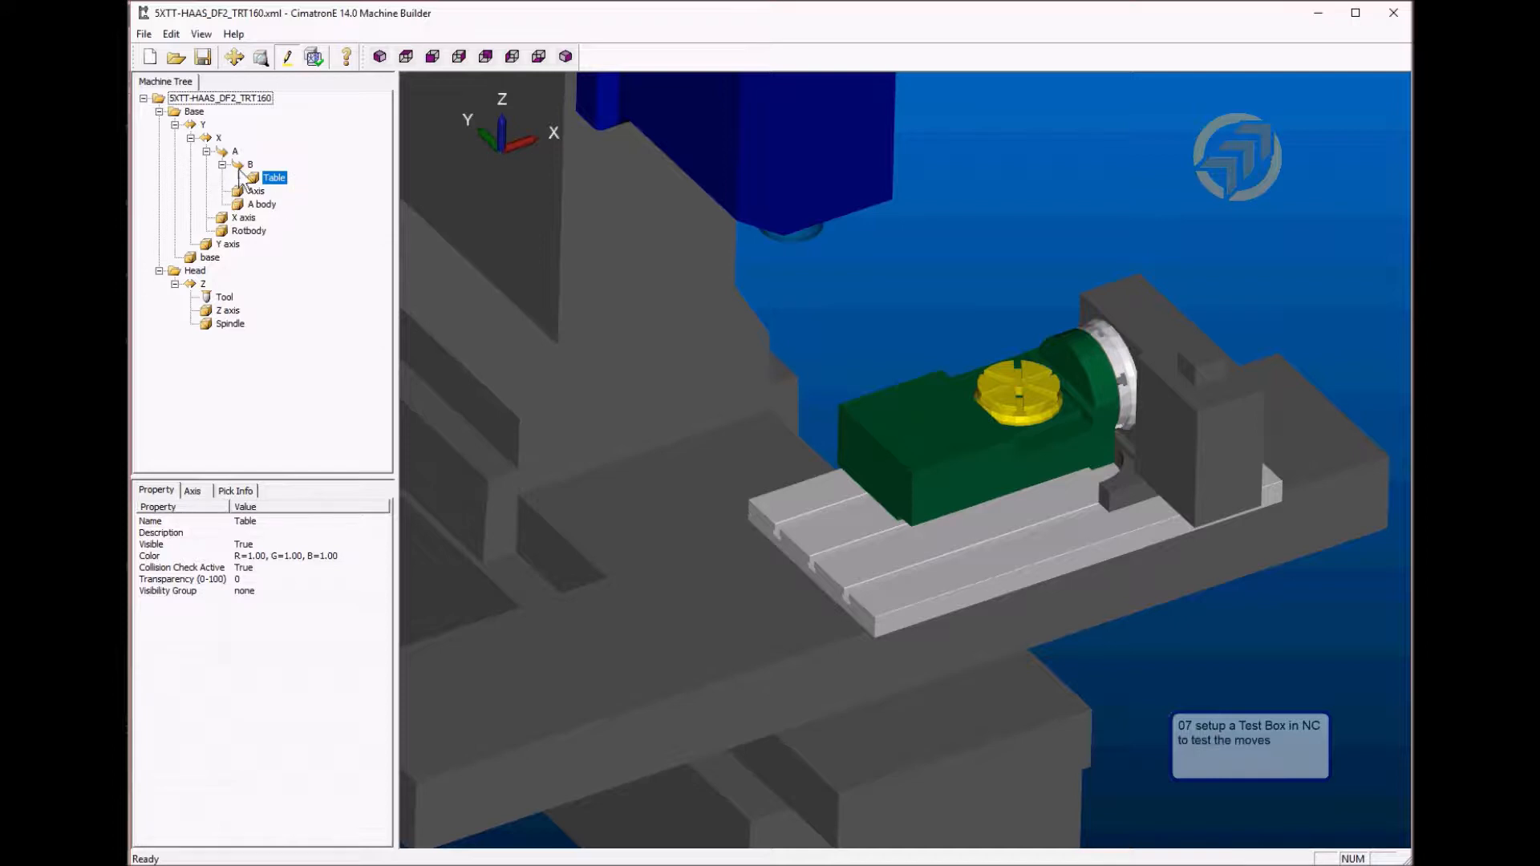
Switch to Machine Builder, assign the Table body under axis B to the Table visibility group, and save the machine
click(255, 191)
click(272, 178)
click(271, 594)
click(281, 594)
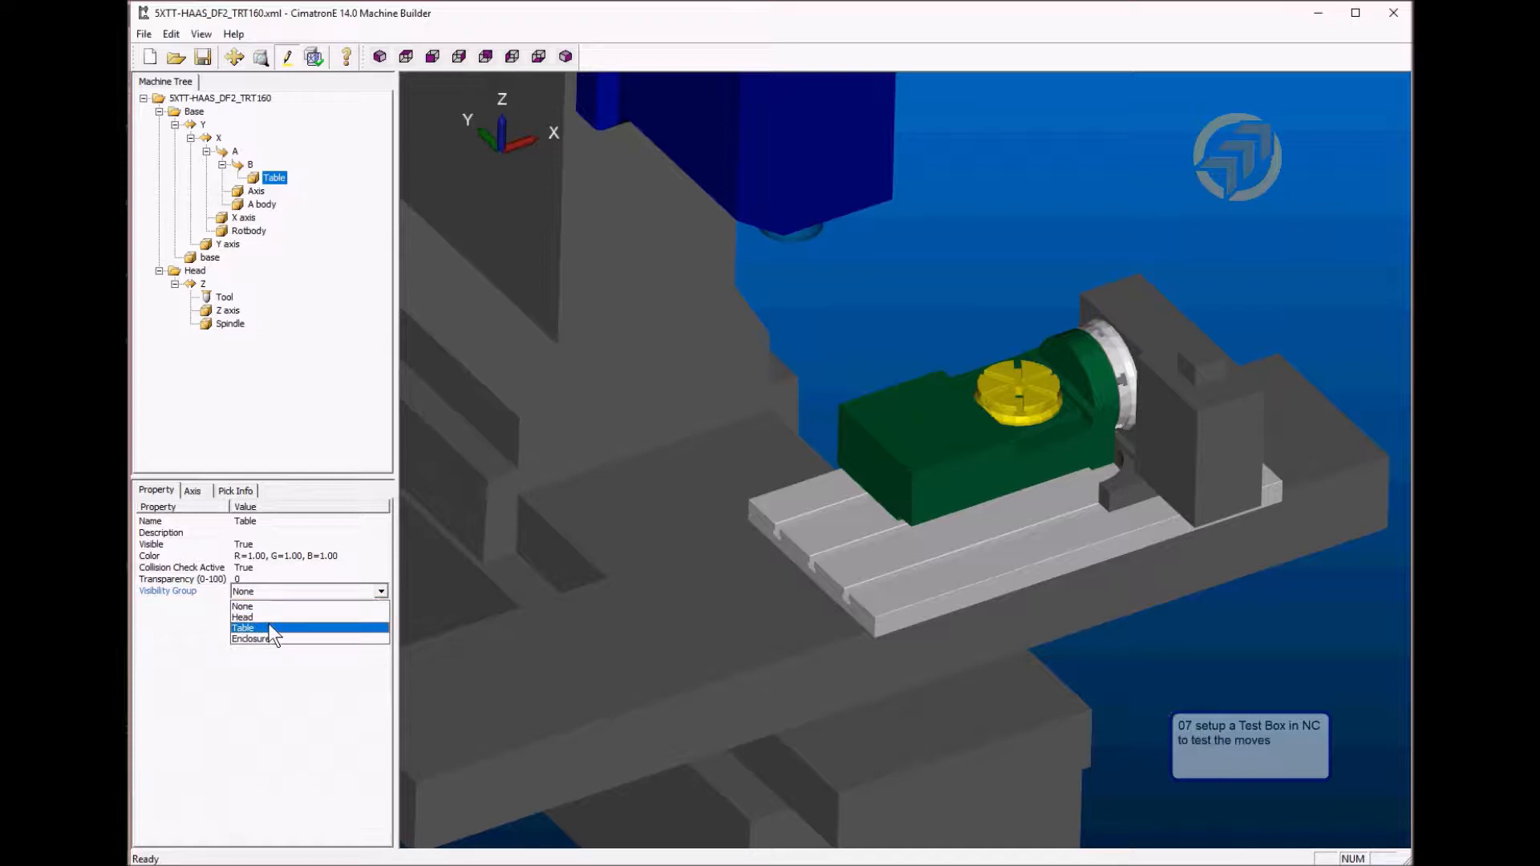
click(270, 628)
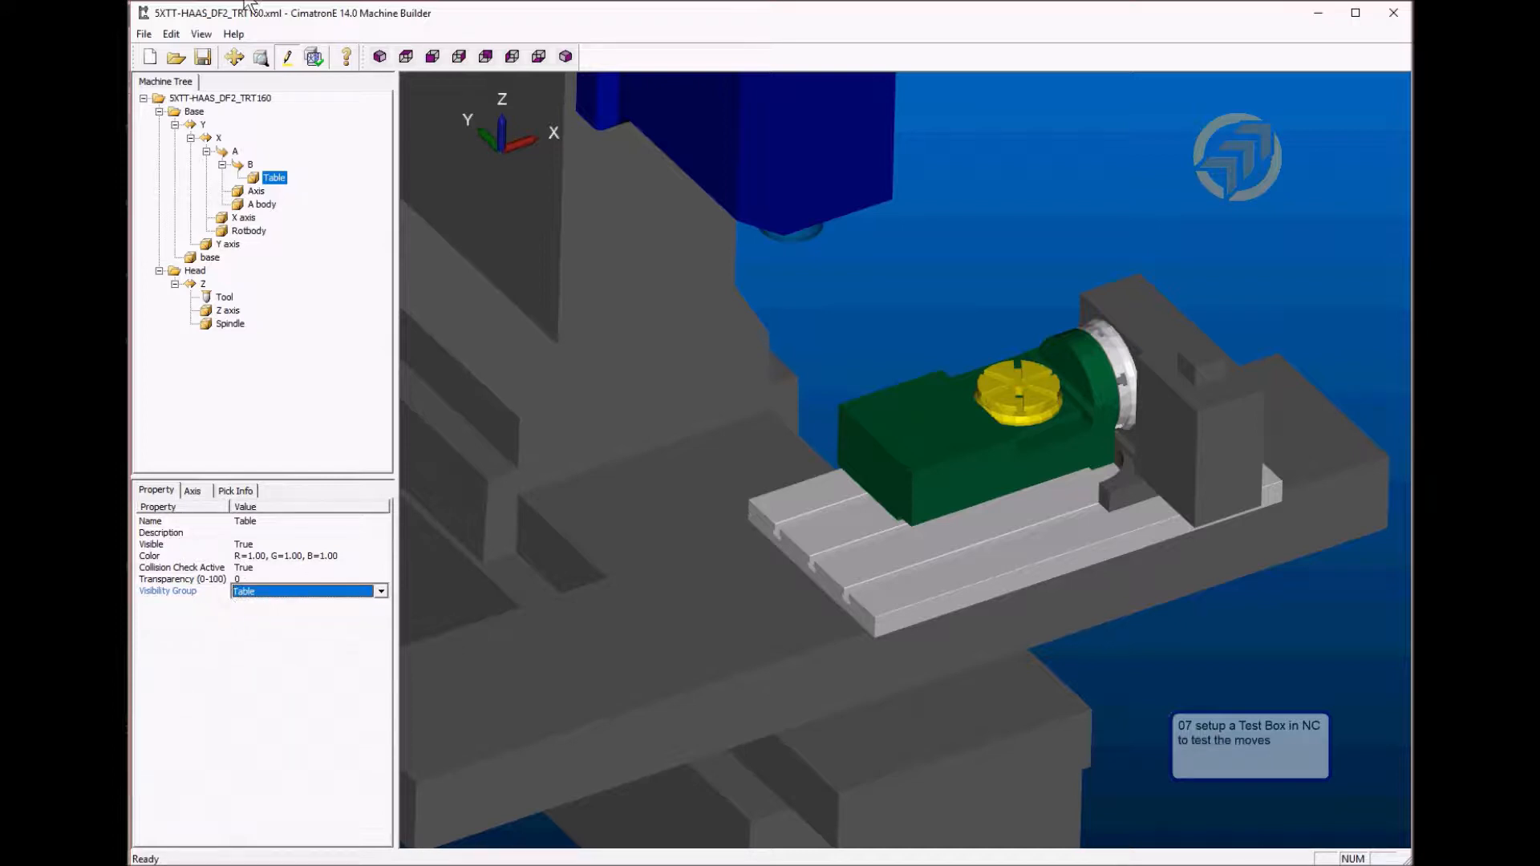
click(202, 57)
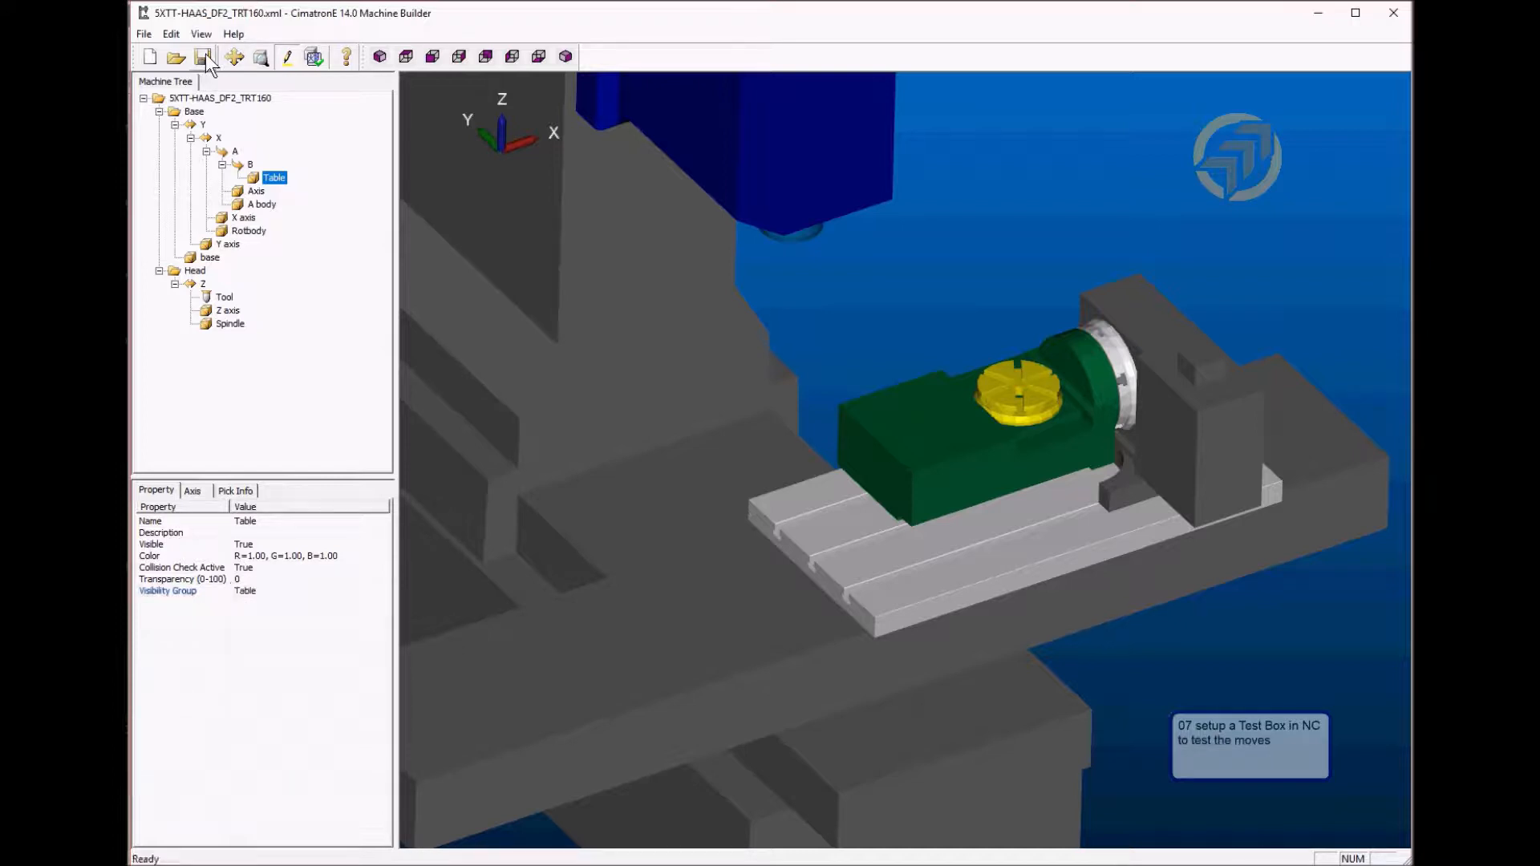
click(1318, 13)
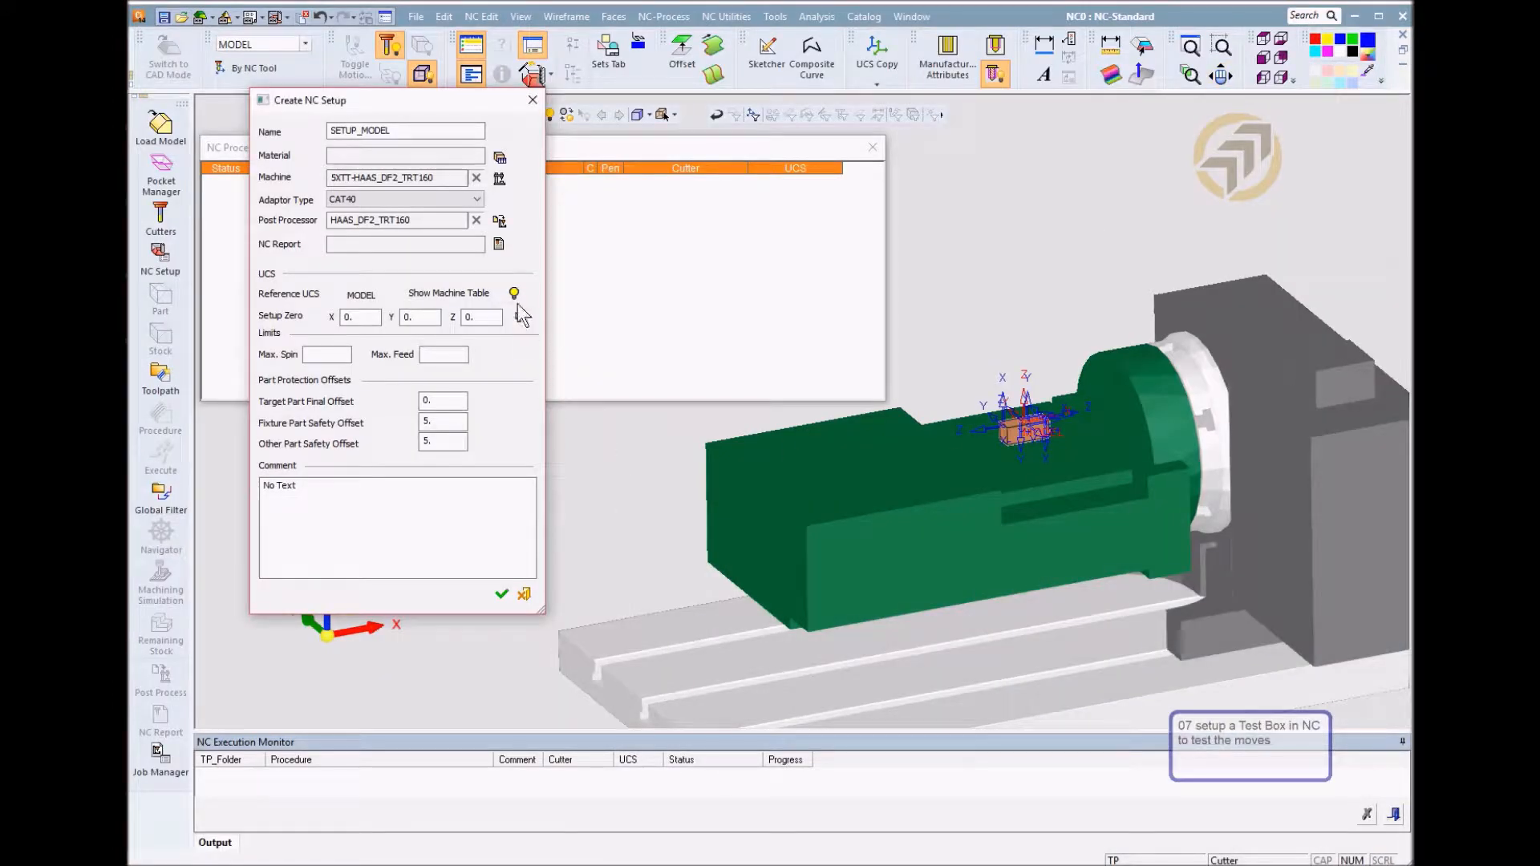
Return to the NC setup, refresh the machine table display and accept the SETUP_MODEL setup
click(514, 294)
click(514, 293)
click(514, 292)
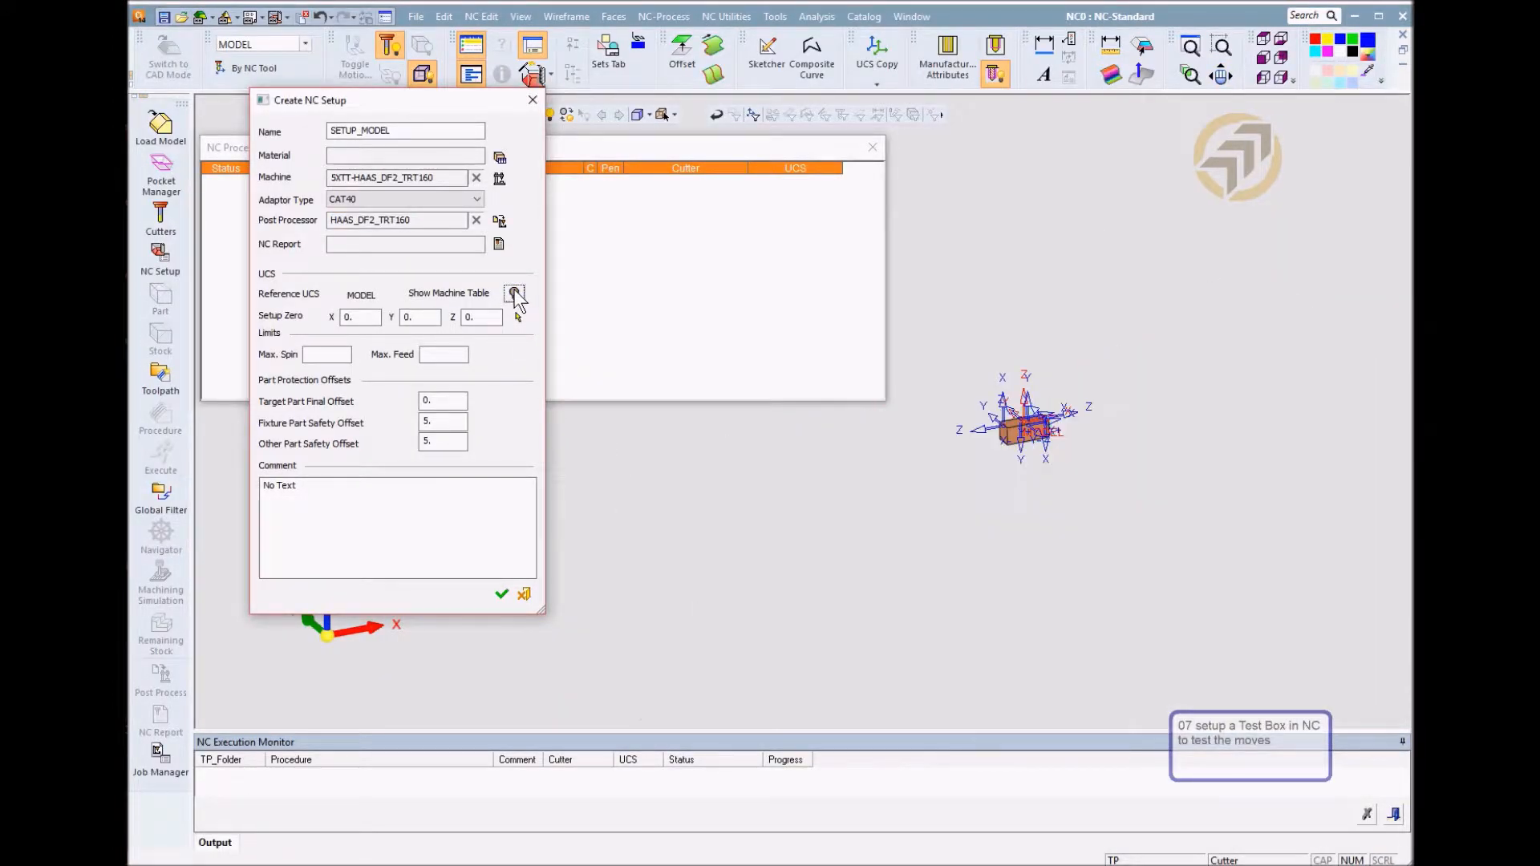
click(514, 293)
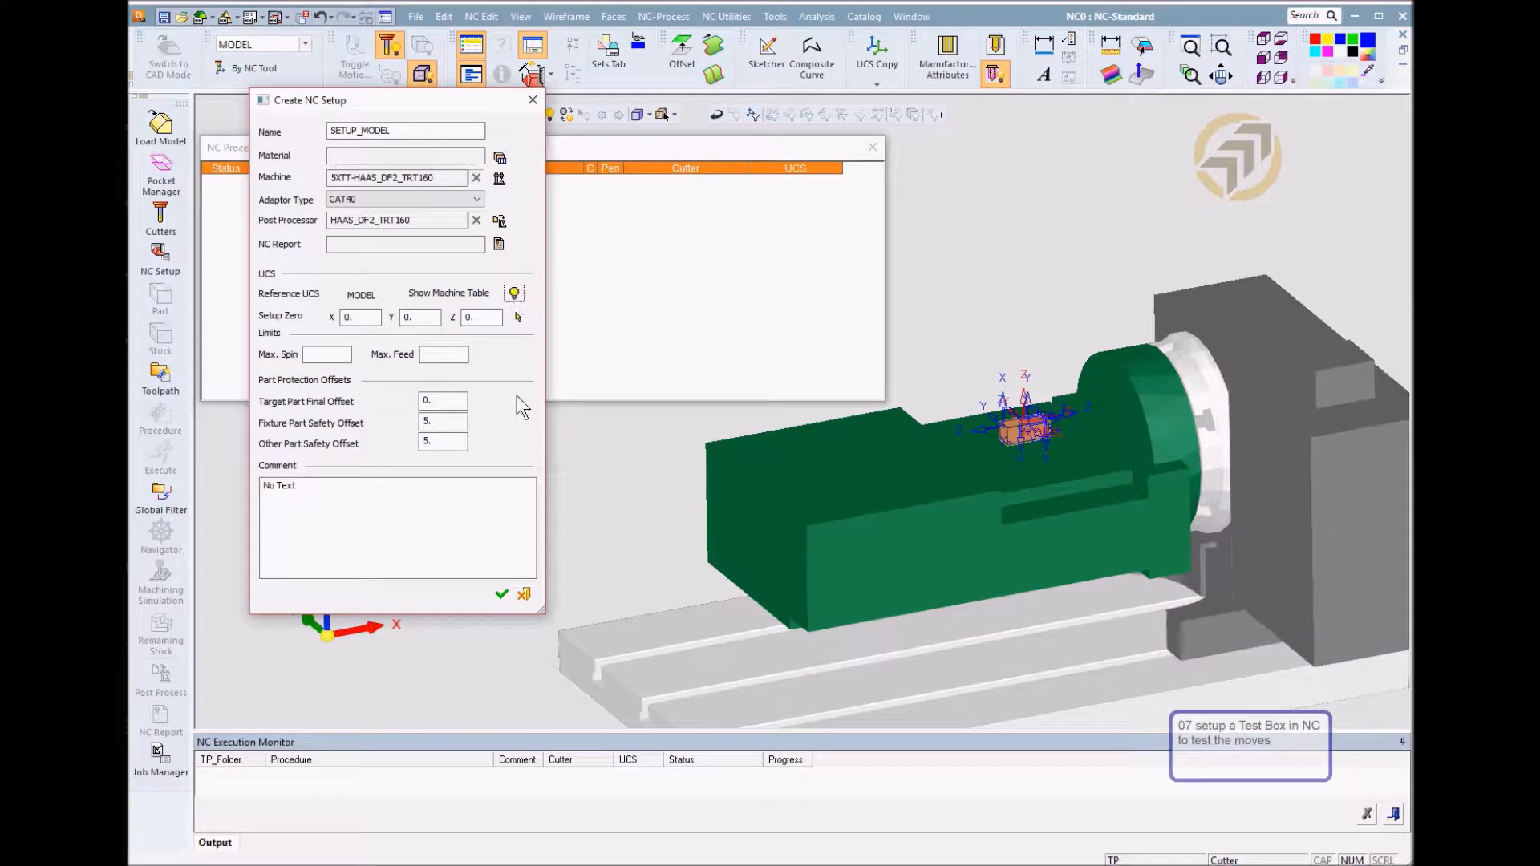
click(501, 593)
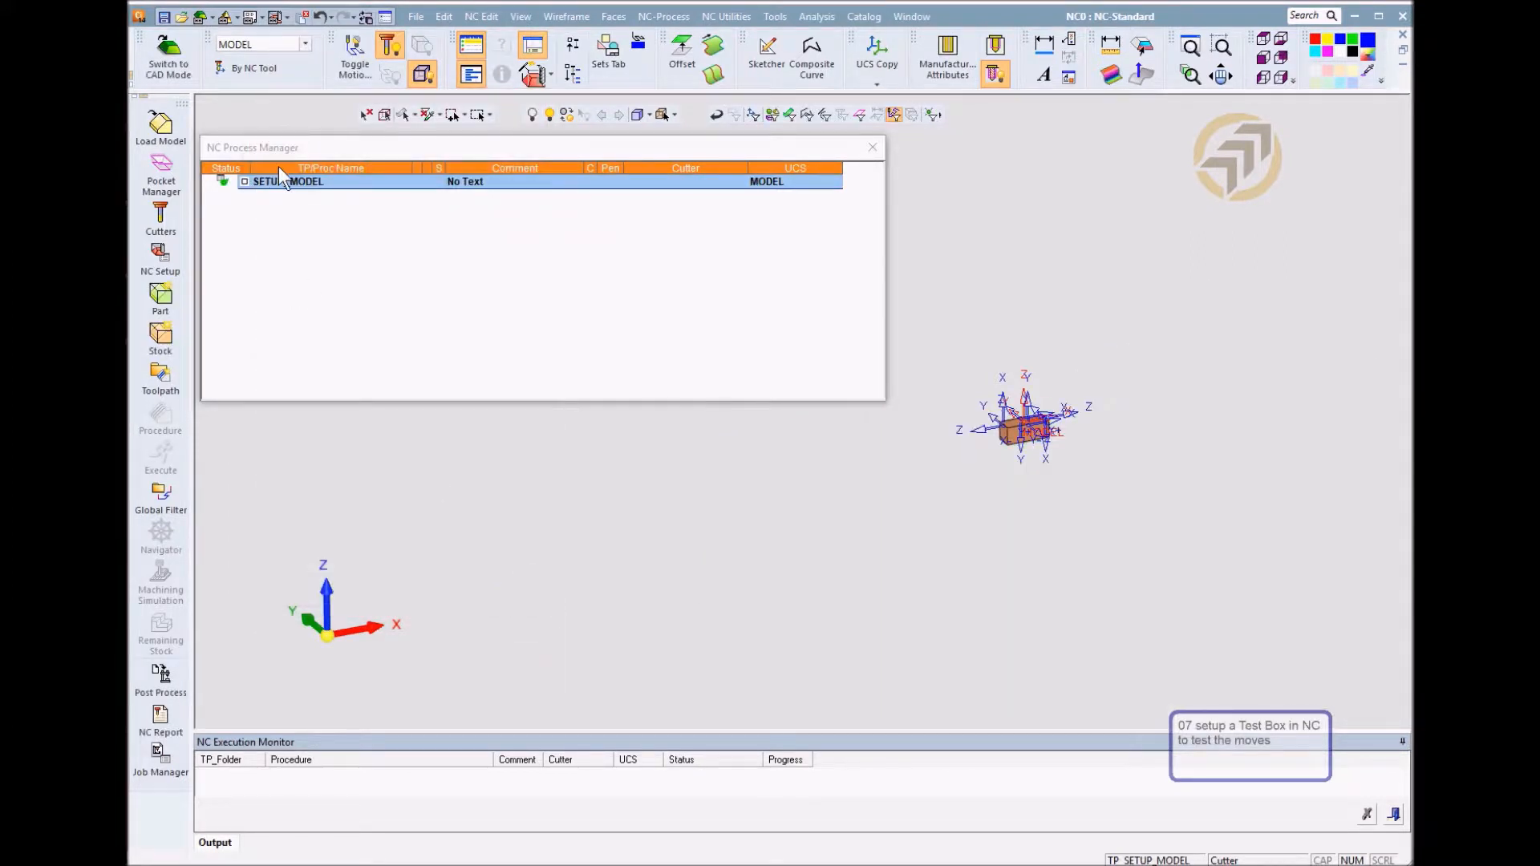
Reopen the SETUP_MODEL NC setup with the machine table shown and examine the box's position on the rotary table
double_click(293, 184)
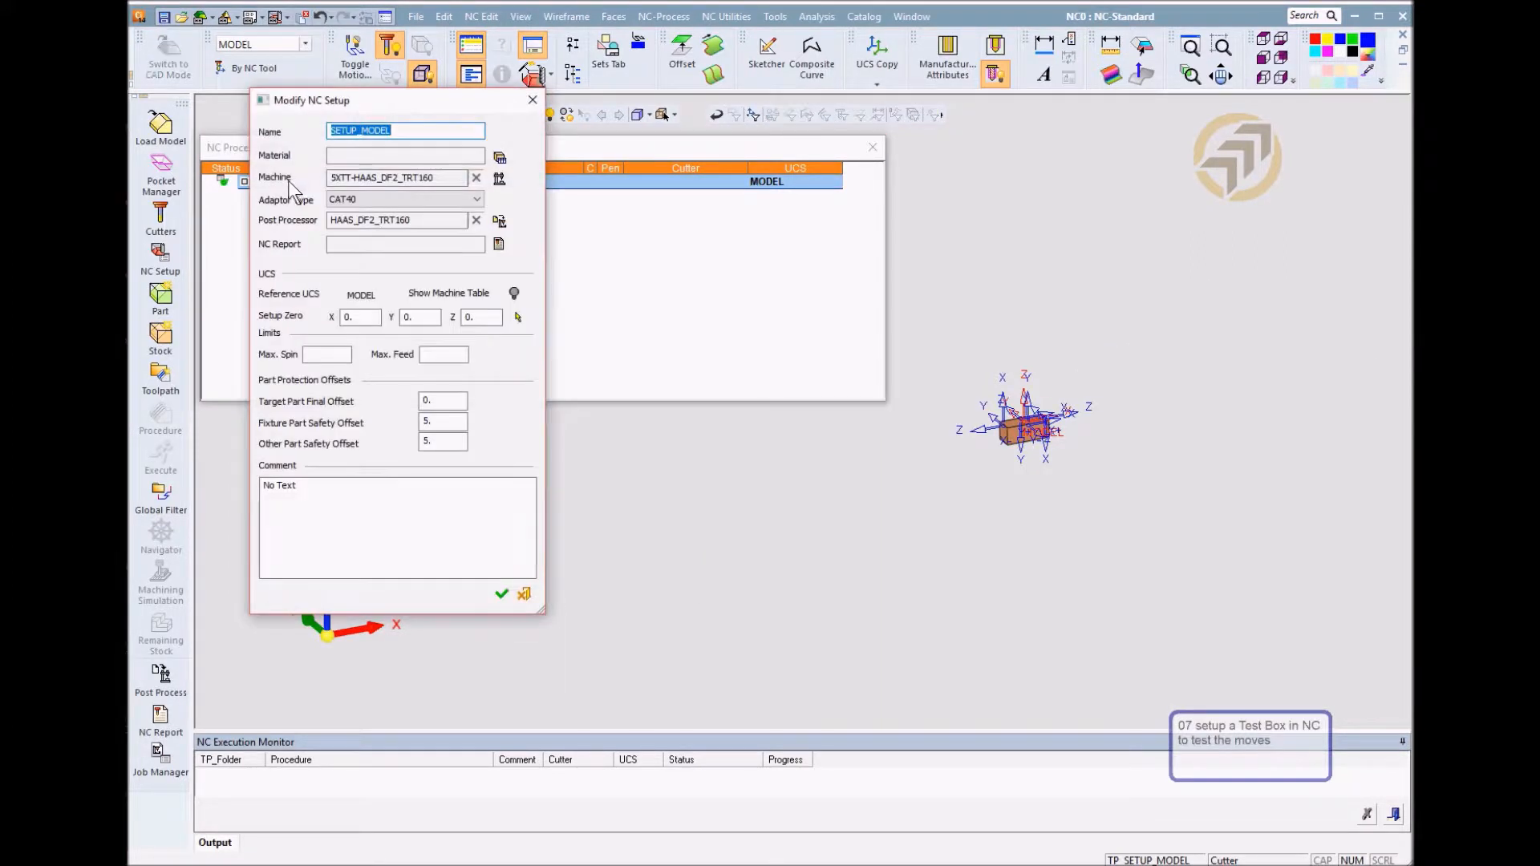
click(514, 293)
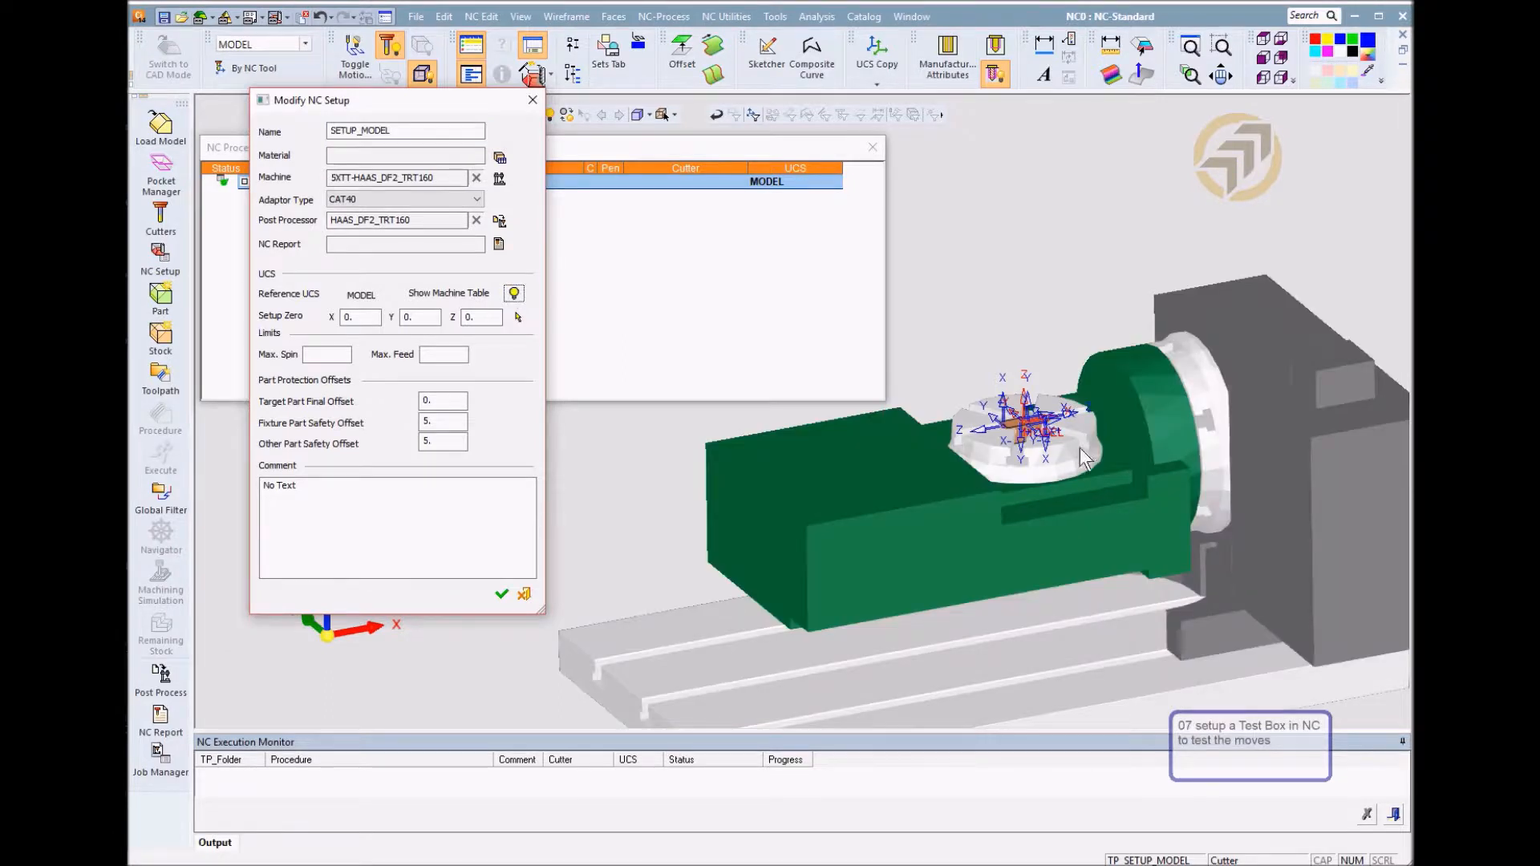
ctrl+right_drag(1228, 486, 1191, 419)
ctrl+middle_drag(1191, 419, 1045, 411)
ctrl+right_drag(1046, 412, 1188, 392)
ctrl+middle_drag(1193, 401, 1097, 416)
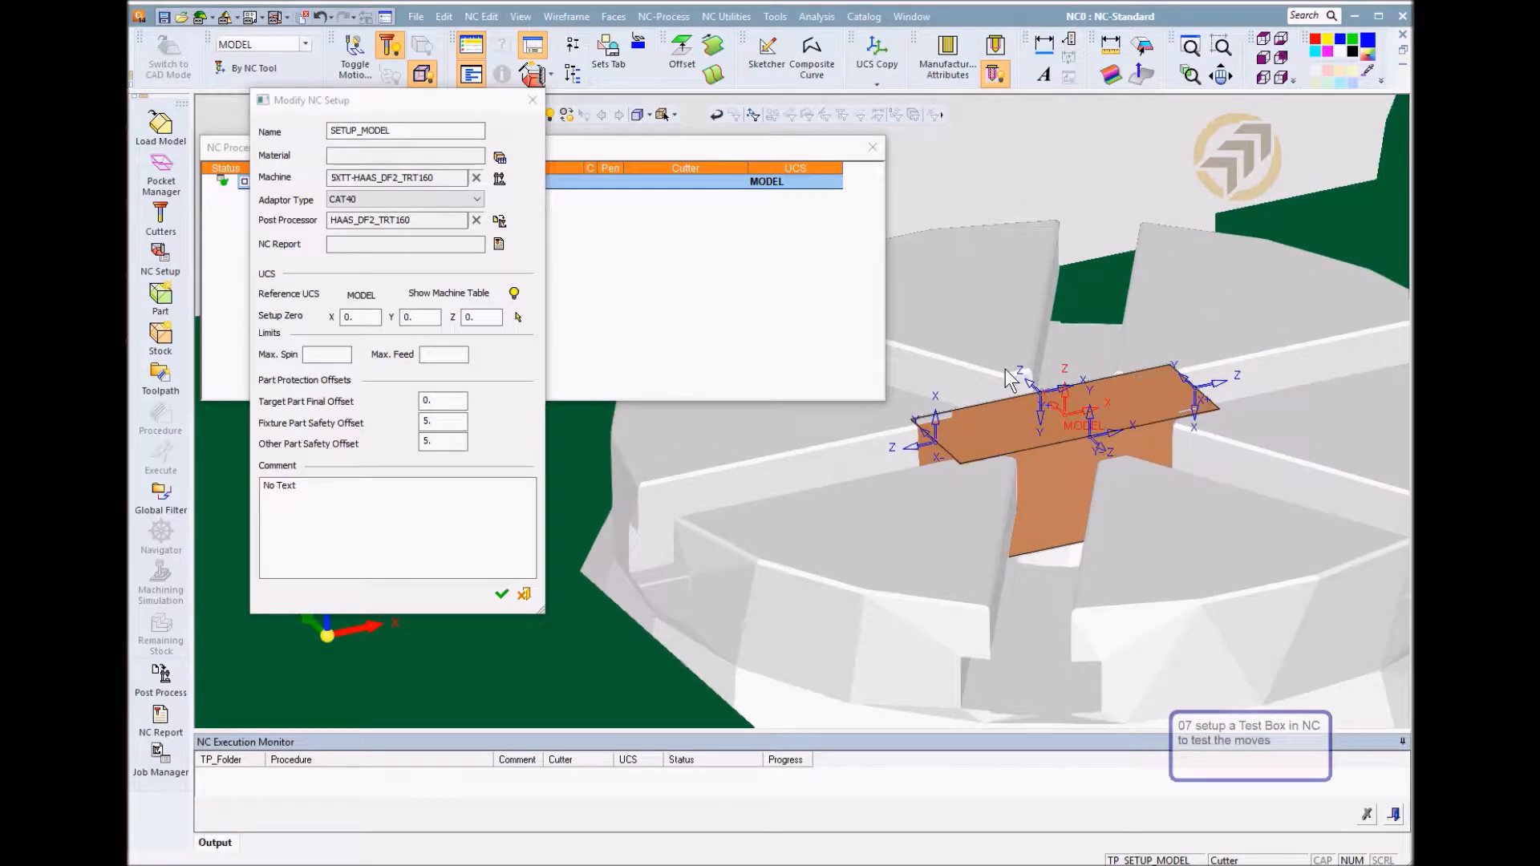
ctrl+right_drag(1076, 403, 1072, 457)
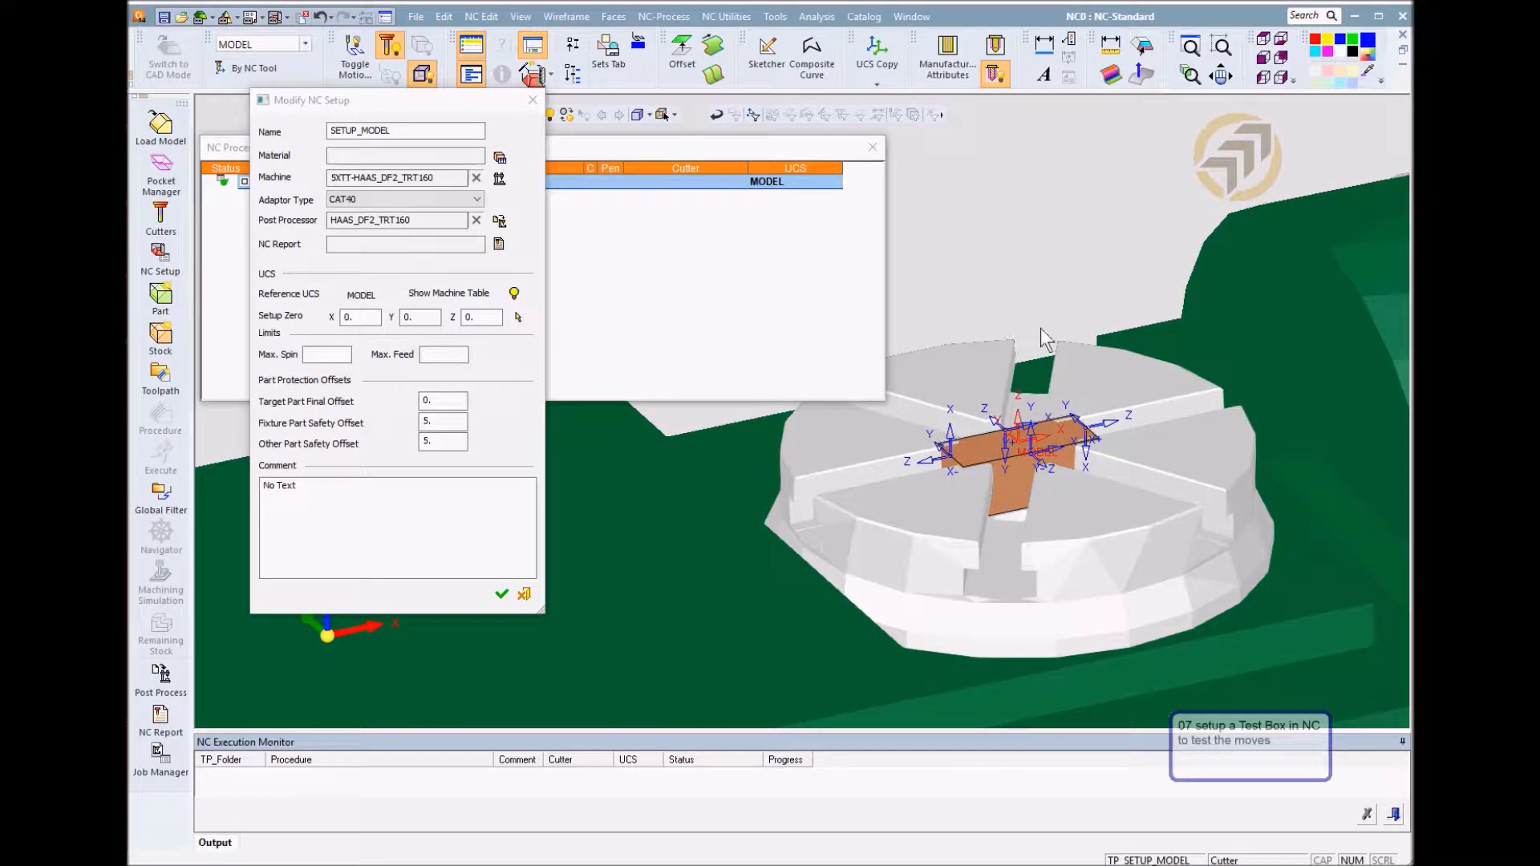
ctrl+middle_drag(1052, 461, 1062, 429)
mouse_move(1034, 422)
ctrl+mouse_down()
mouse_move(1025, 373)
mouse_move(1032, 430)
mouse_move(1042, 399)
ctrl+mouse_up()
Try the box's lower front corner as the Setup Zero point and show the machine table again
click(491, 316)
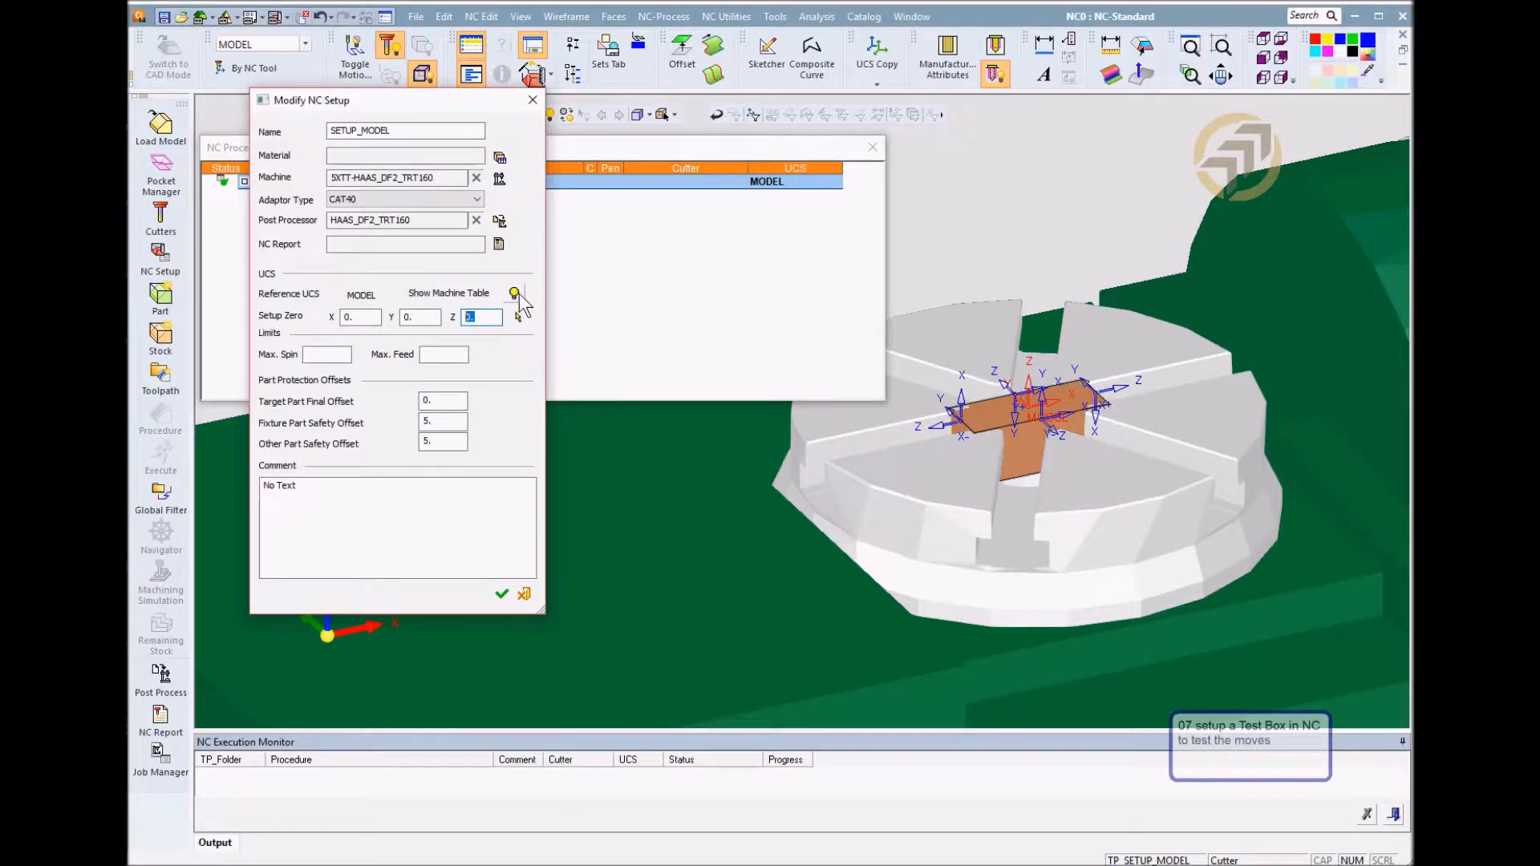
click(514, 293)
click(518, 317)
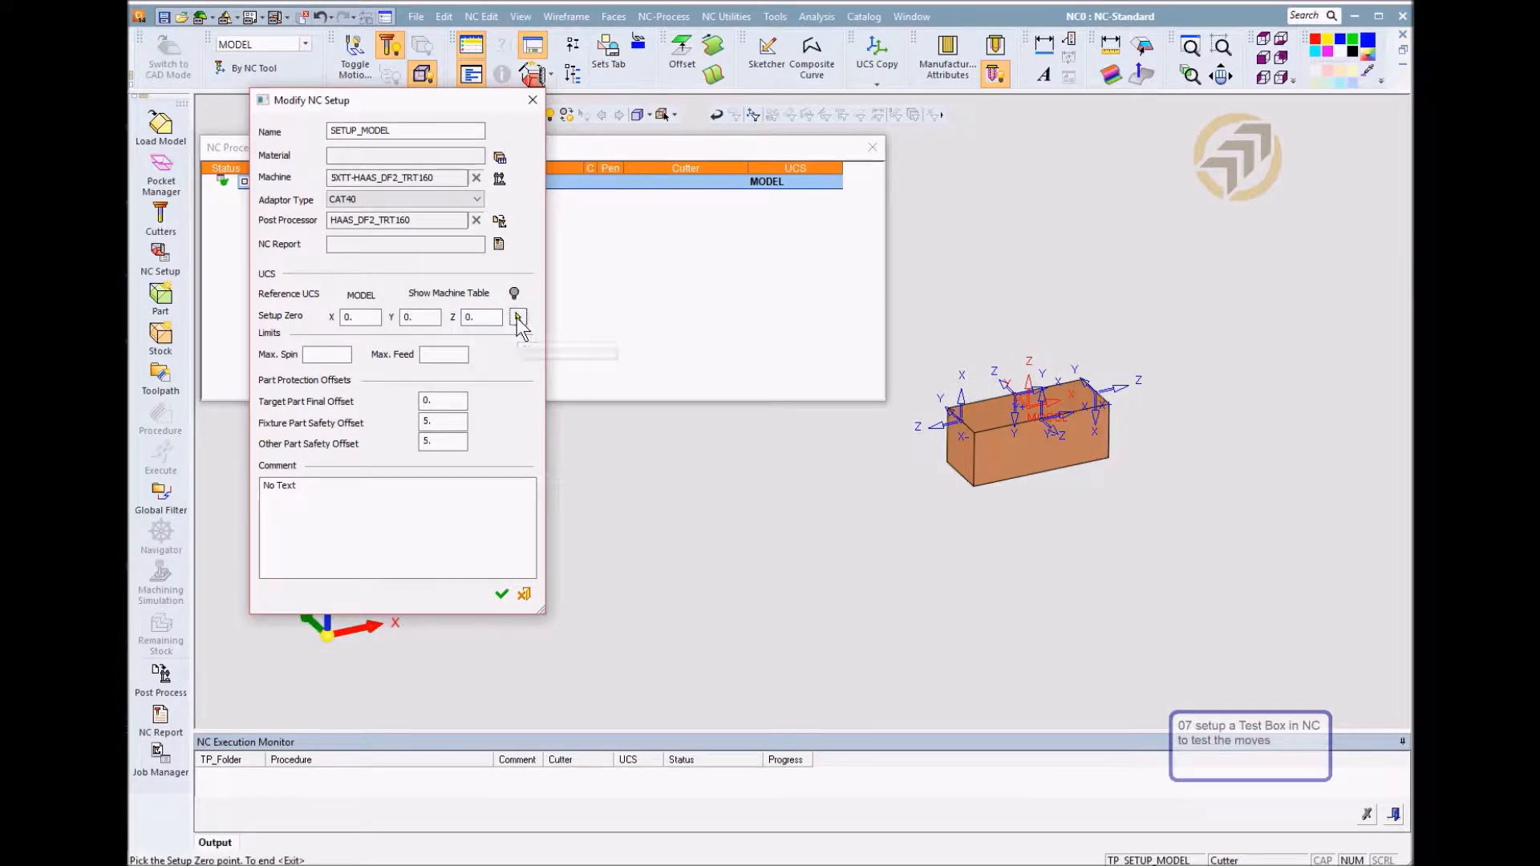
click(972, 486)
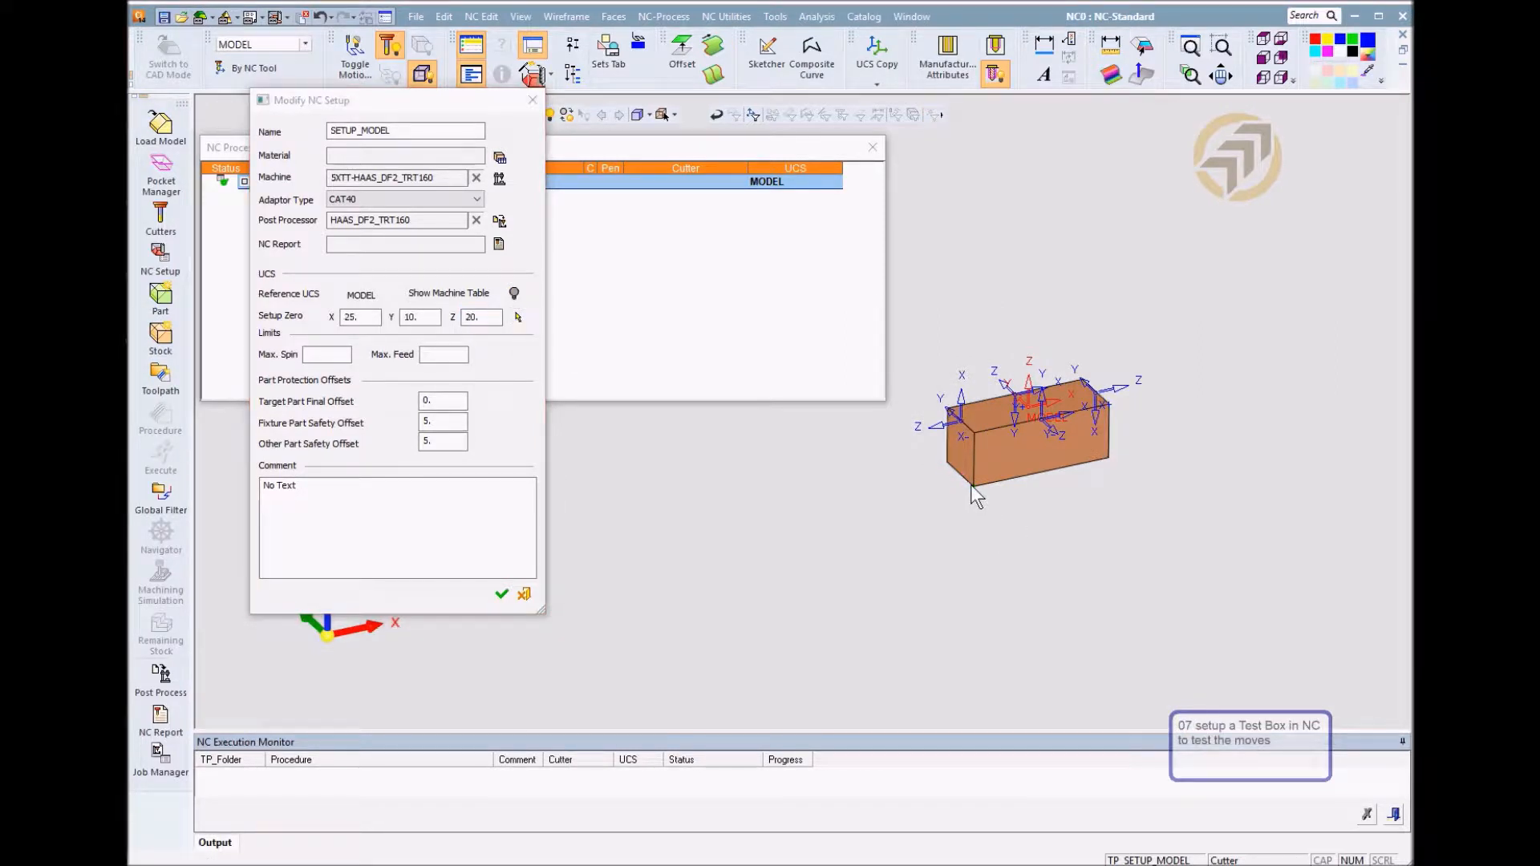
click(514, 294)
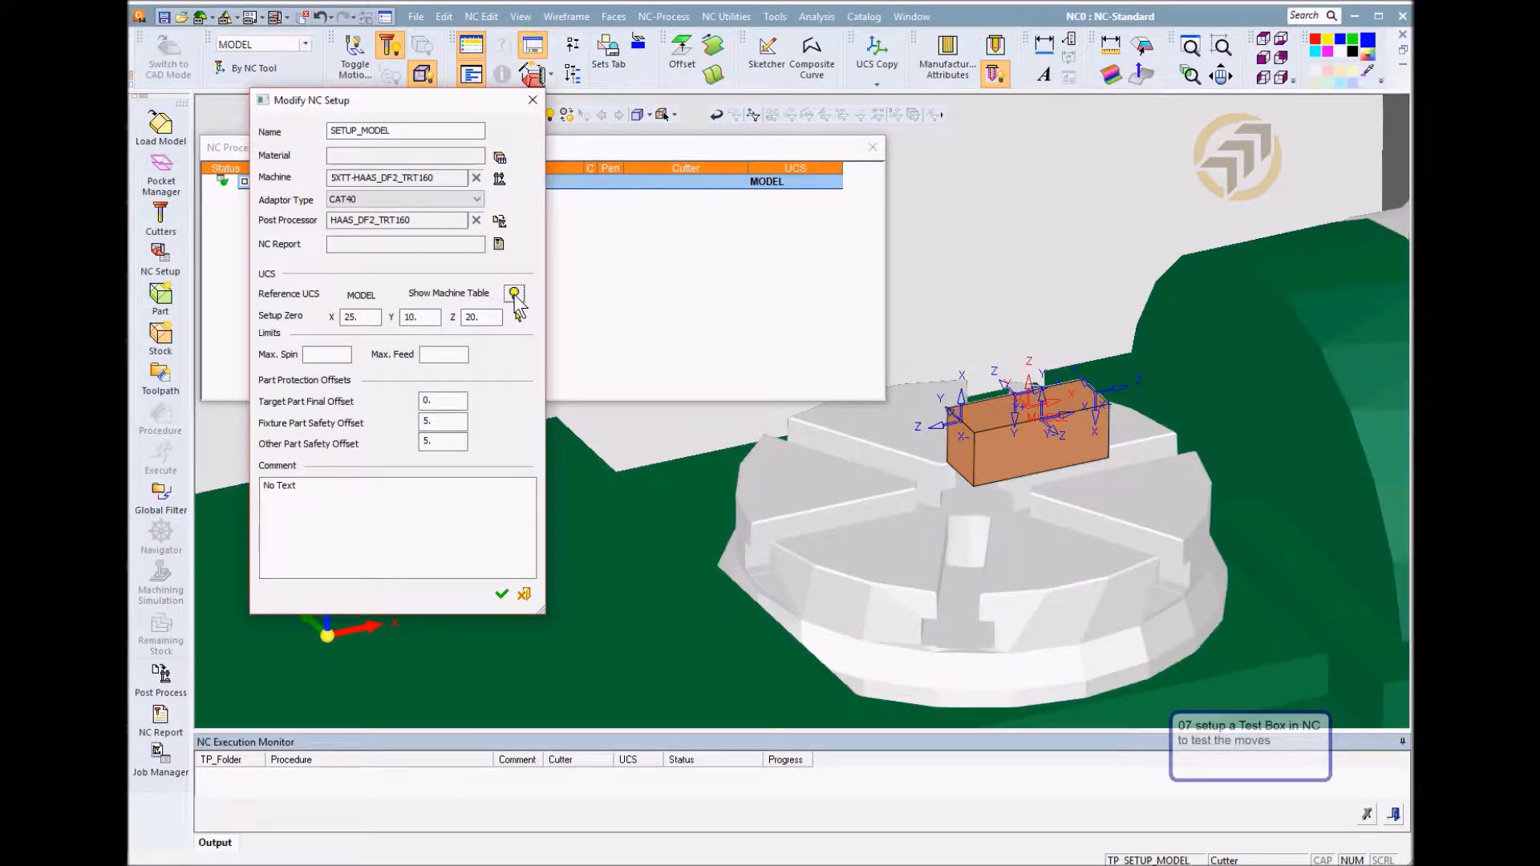
Set the NC setup's Setup Zero to X 0, Y 0 and Z 150 and accept the changes
double_click(417, 318)
text(0)
click(371, 316)
drag(371, 317, 255, 319)
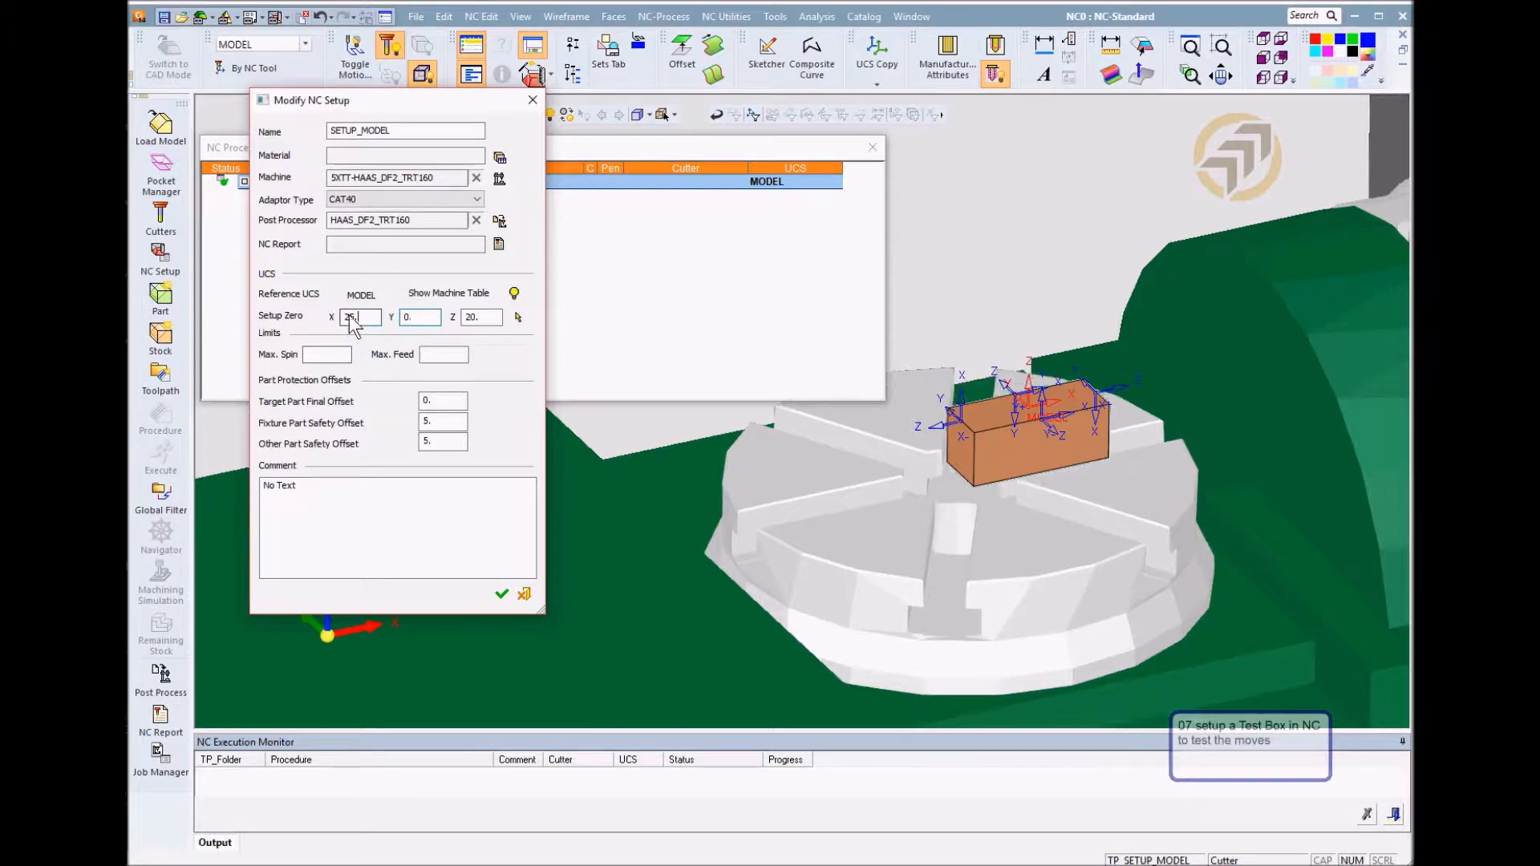
text(0)
click(492, 317)
double_click(492, 317)
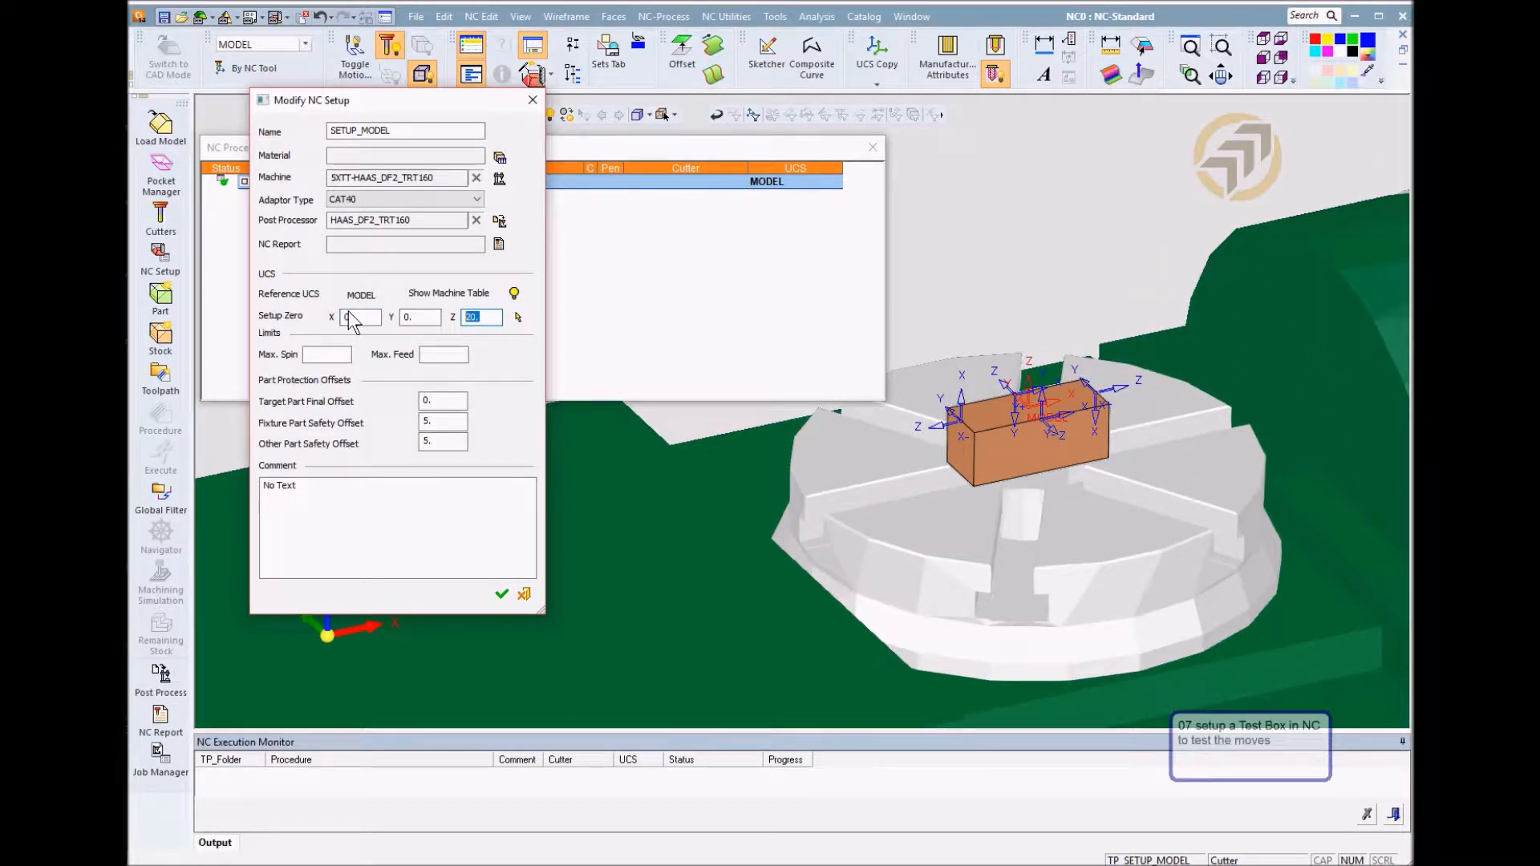
text(150)
click(424, 317)
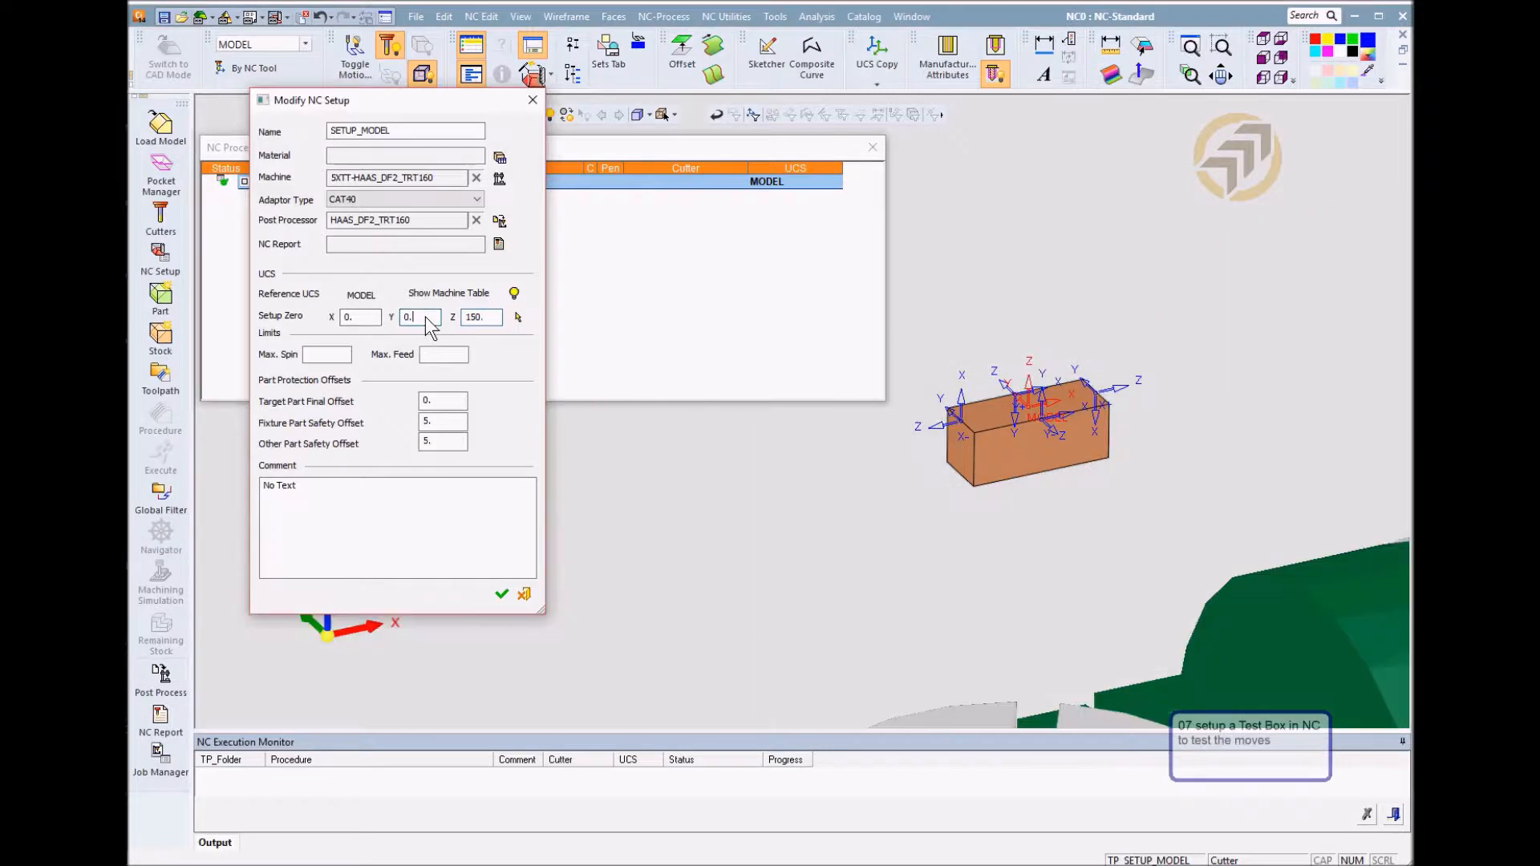
ctrl+right_drag(1028, 463, 1012, 677)
middle_drag(1012, 676, 1079, 474)
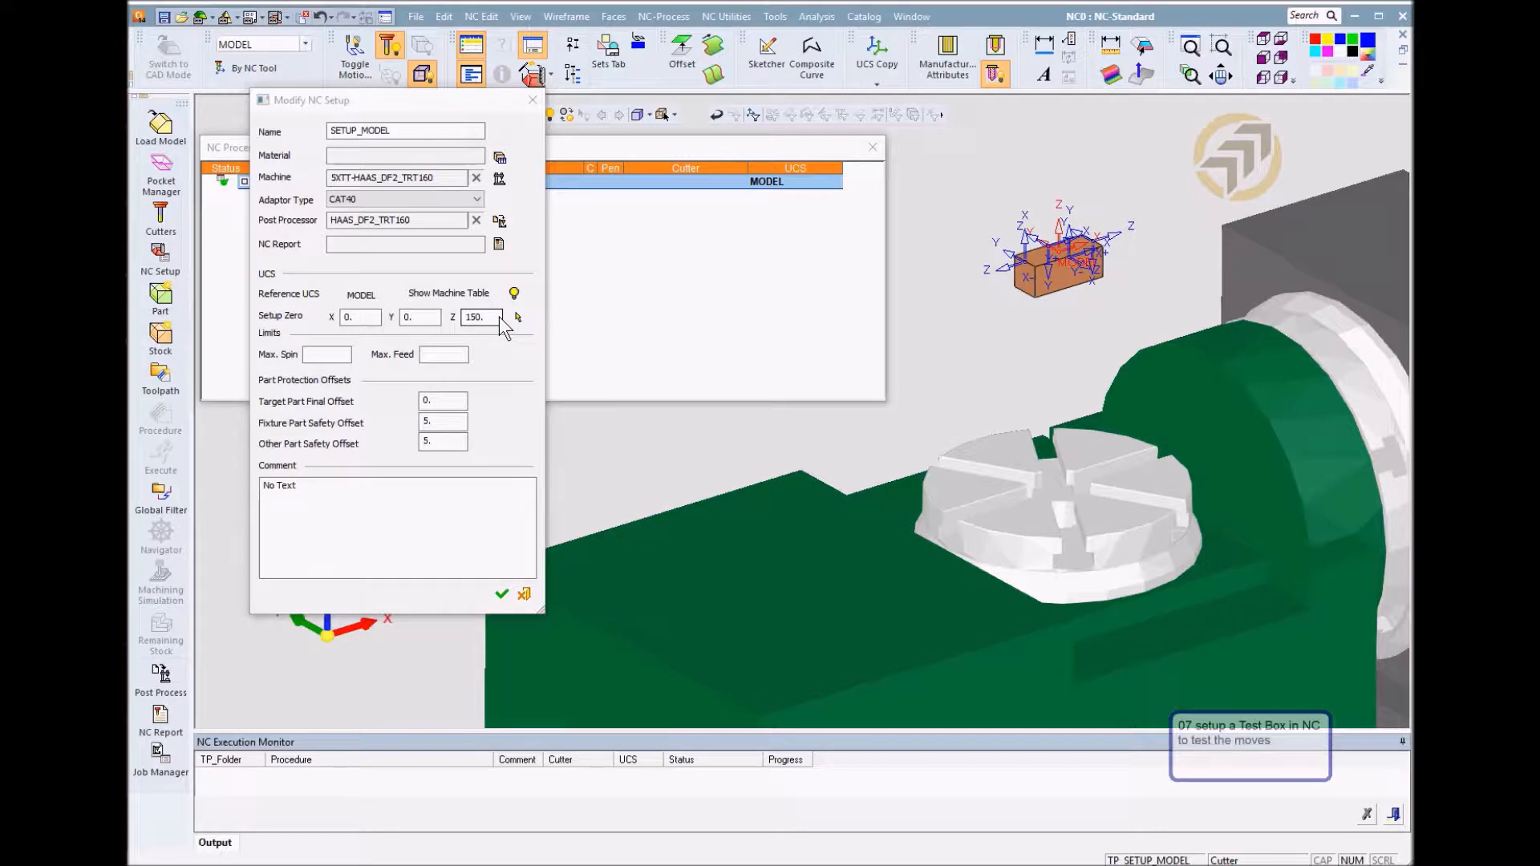
middle_drag(714, 363, 1189, 356)
mouse_move(1151, 326)
middle_down()
mouse_move(1143, 356)
mouse_move(1151, 331)
middle_up()
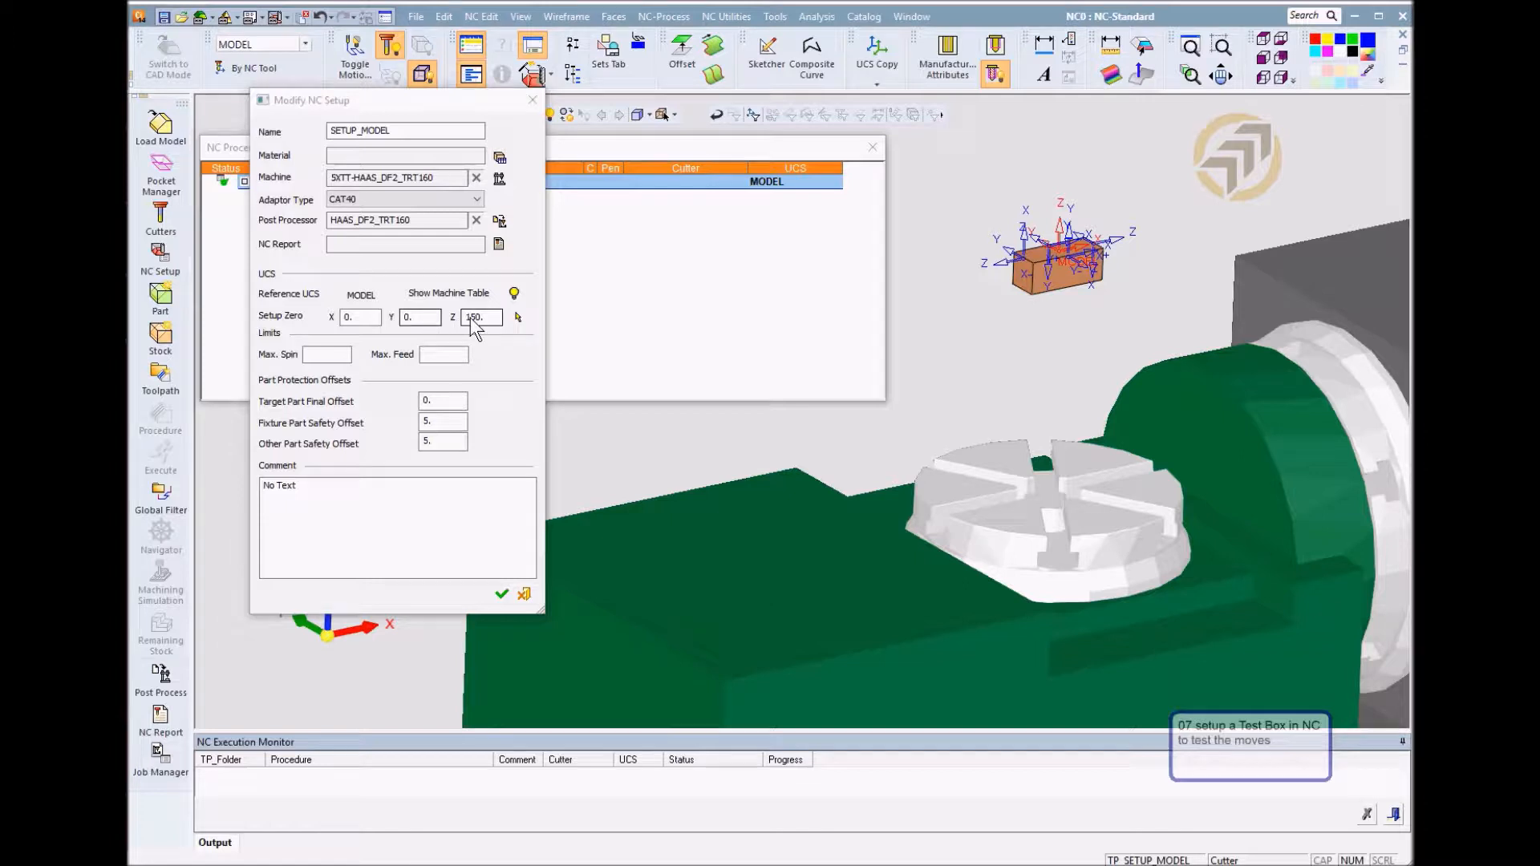
click(501, 593)
Add the whole test box as a Target part in the SETUP_MODEL setup
ctrl+right_drag(1157, 271, 1154, 141)
ctrl+middle_drag(1130, 296, 1026, 477)
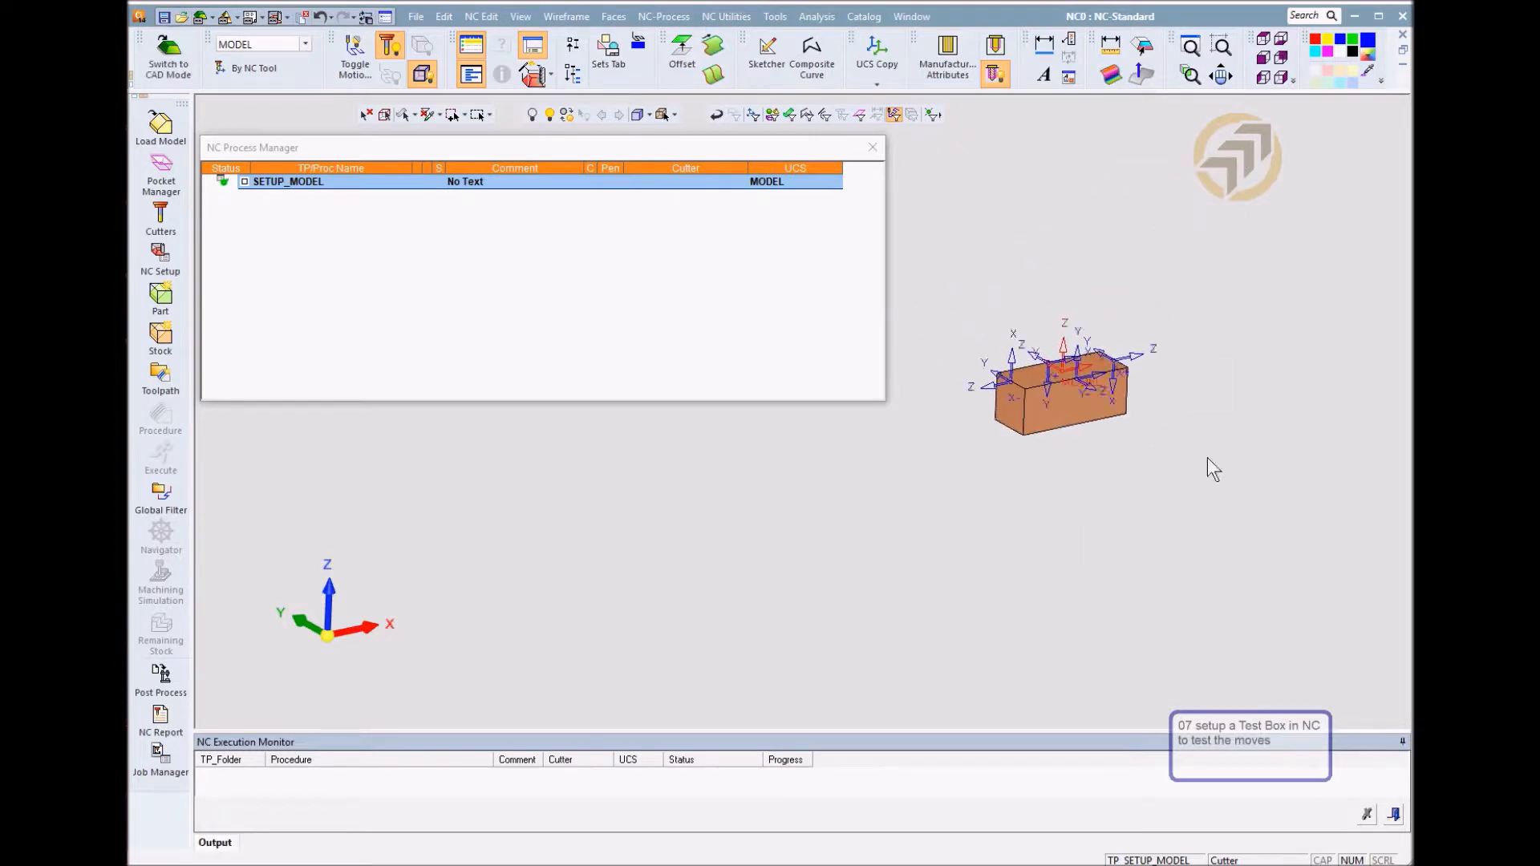
ctrl+right_drag(1206, 457, 1263, 286)
ctrl+middle_drag(1207, 355, 1071, 380)
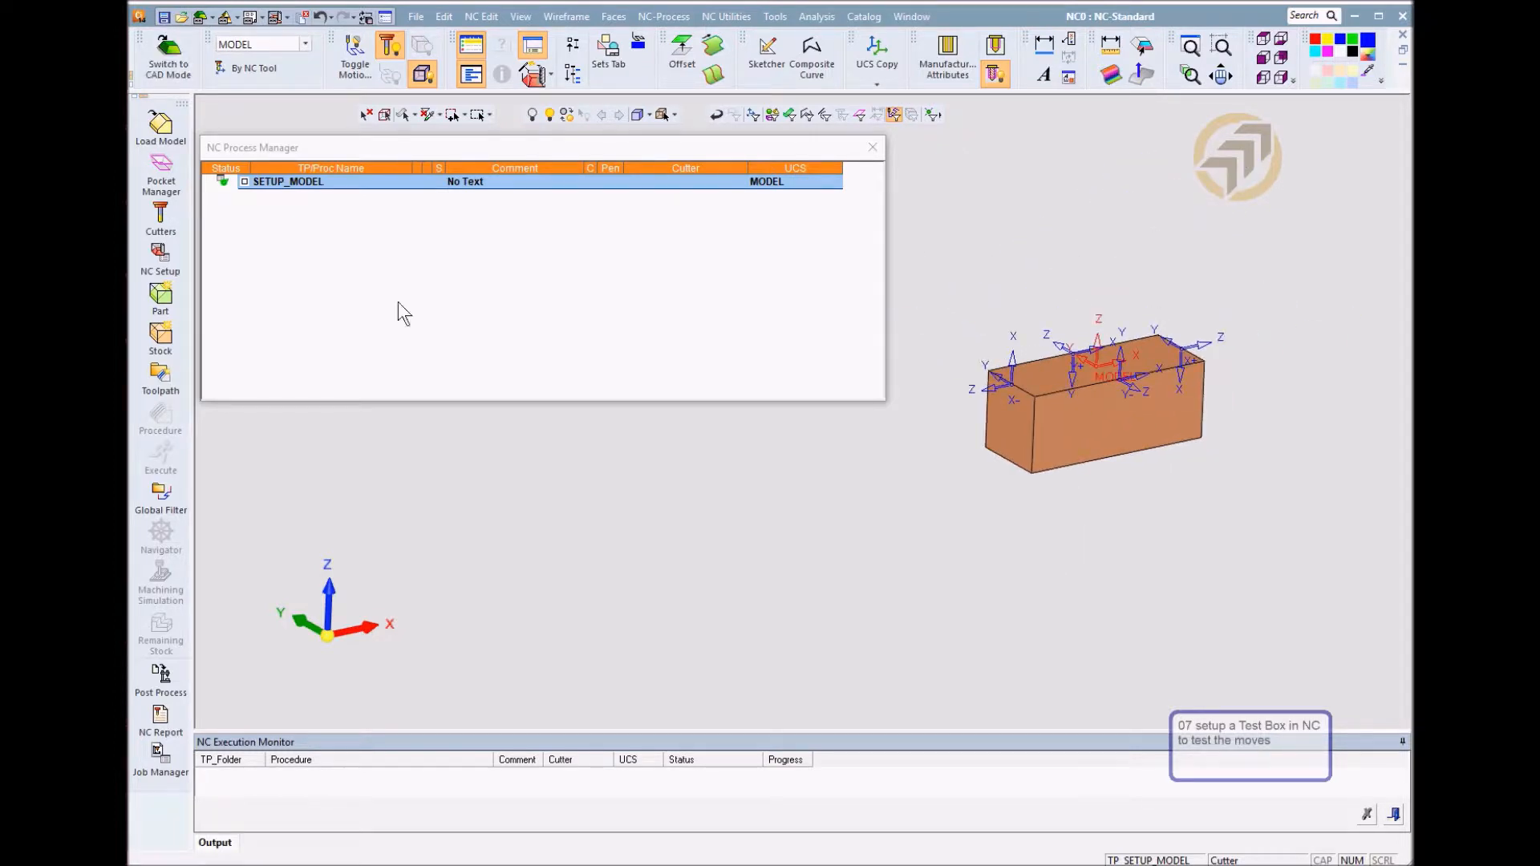
click(160, 297)
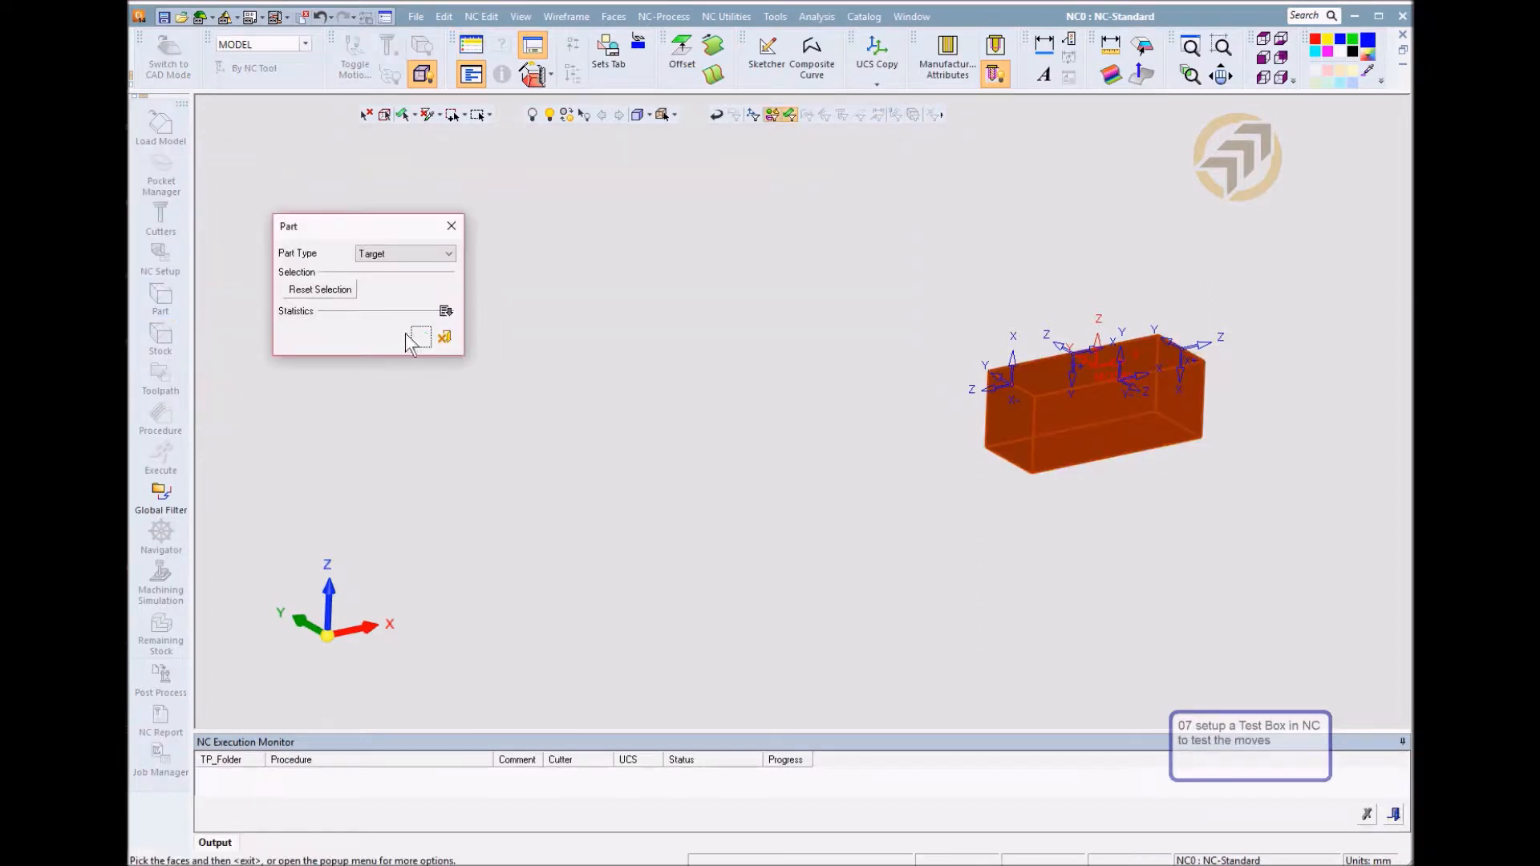
click(420, 338)
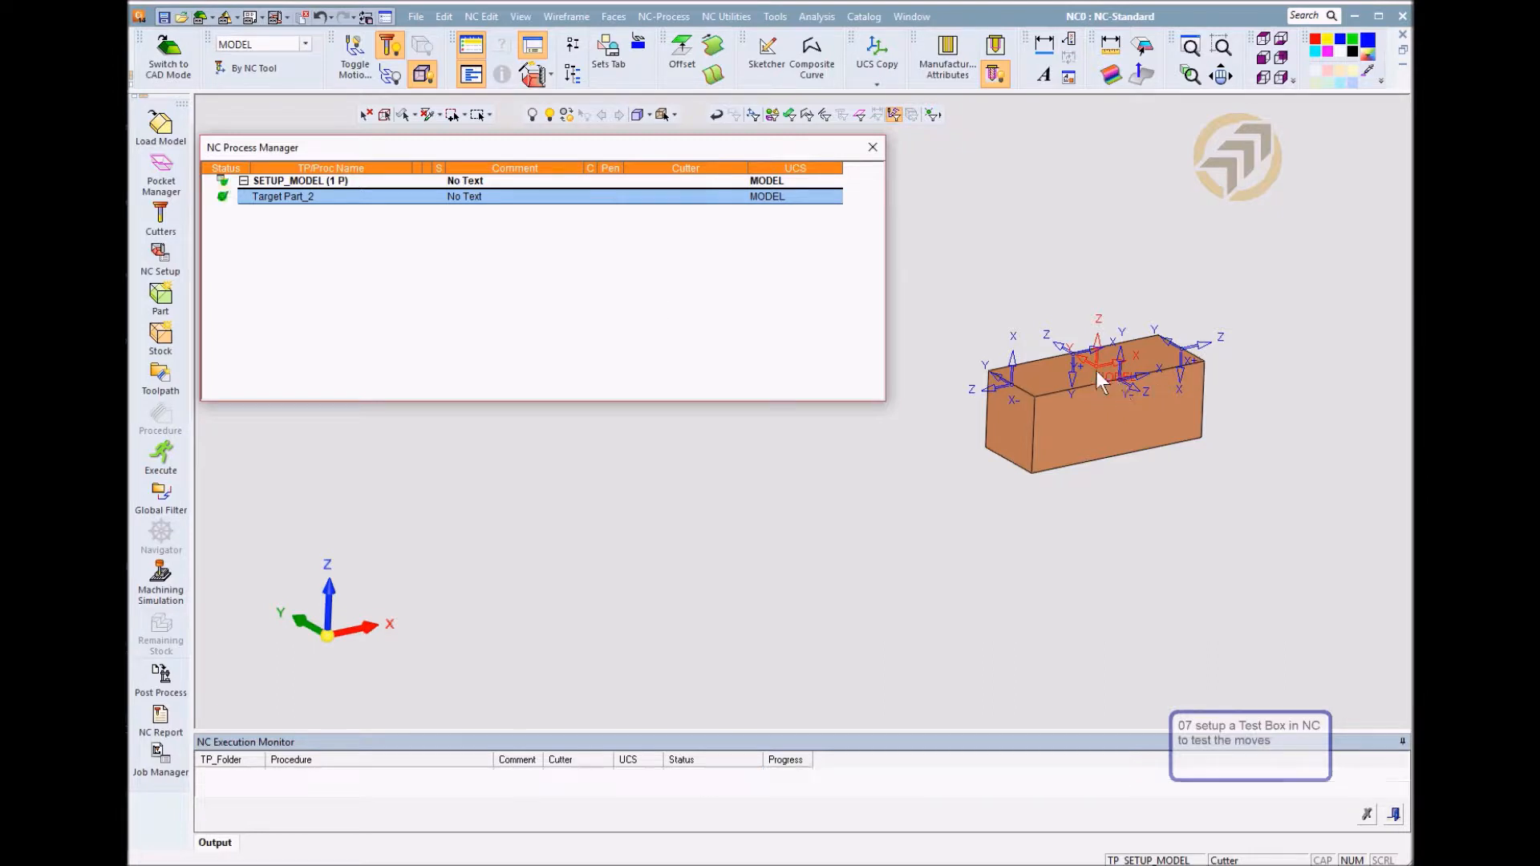
Check the Reference UCS in the SETUP_MODEL NC setup, close the setup and select the target part
double_click(305, 180)
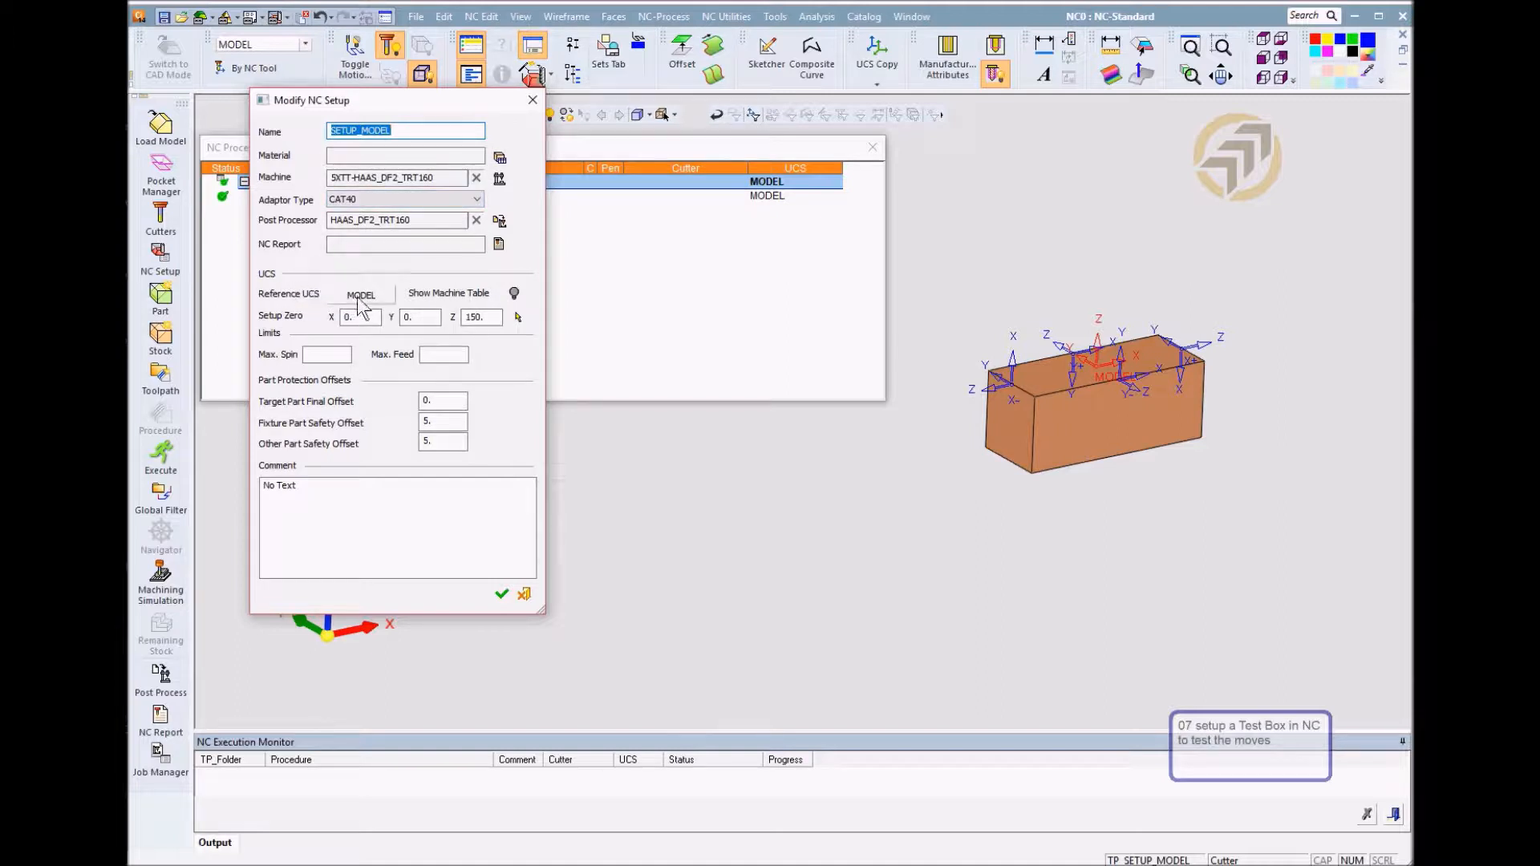
click(384, 298)
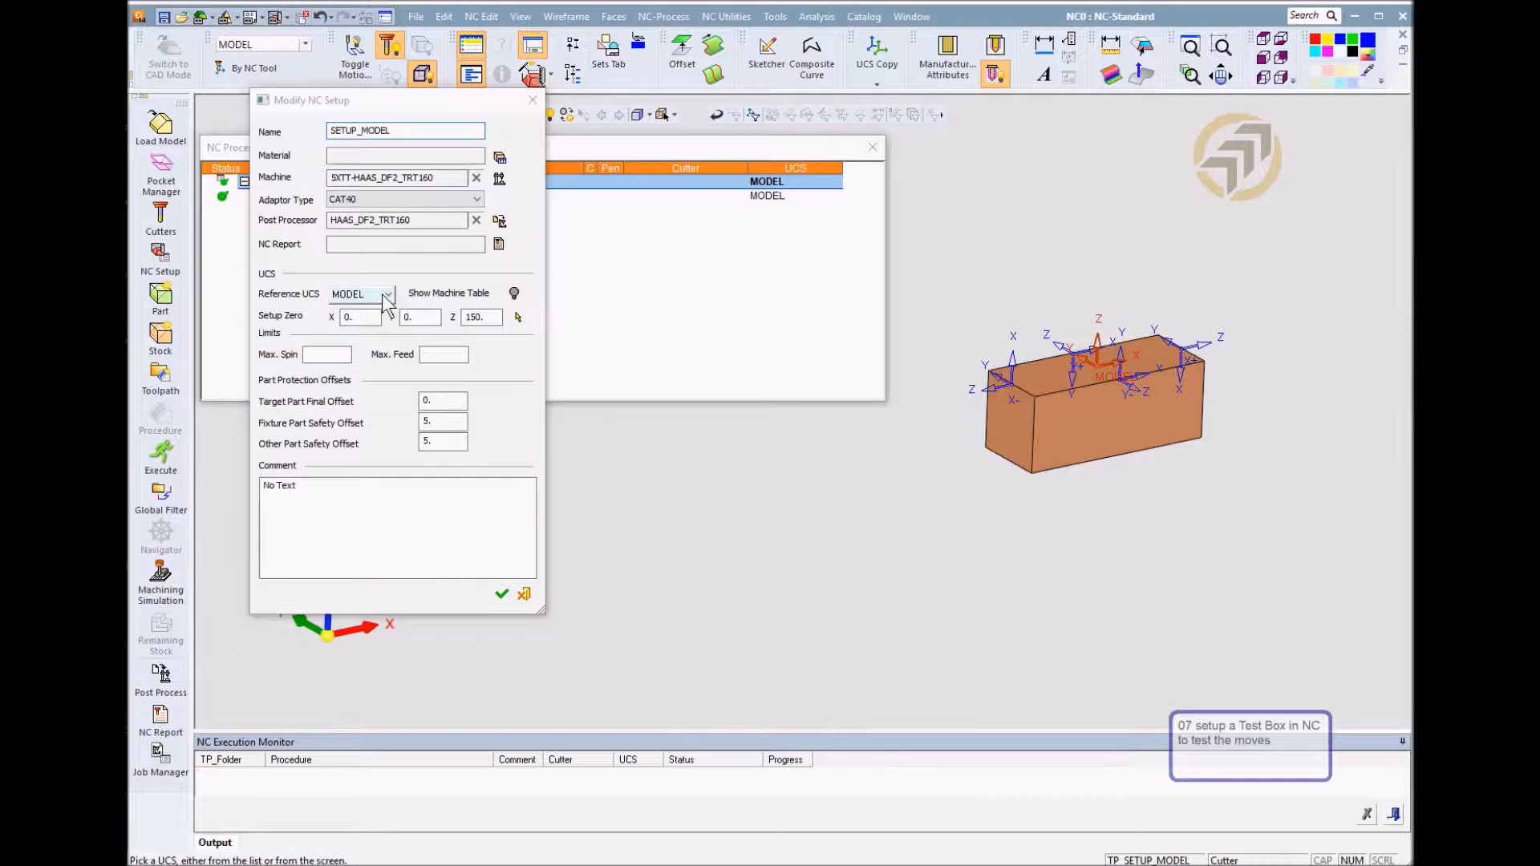
click(386, 292)
click(500, 595)
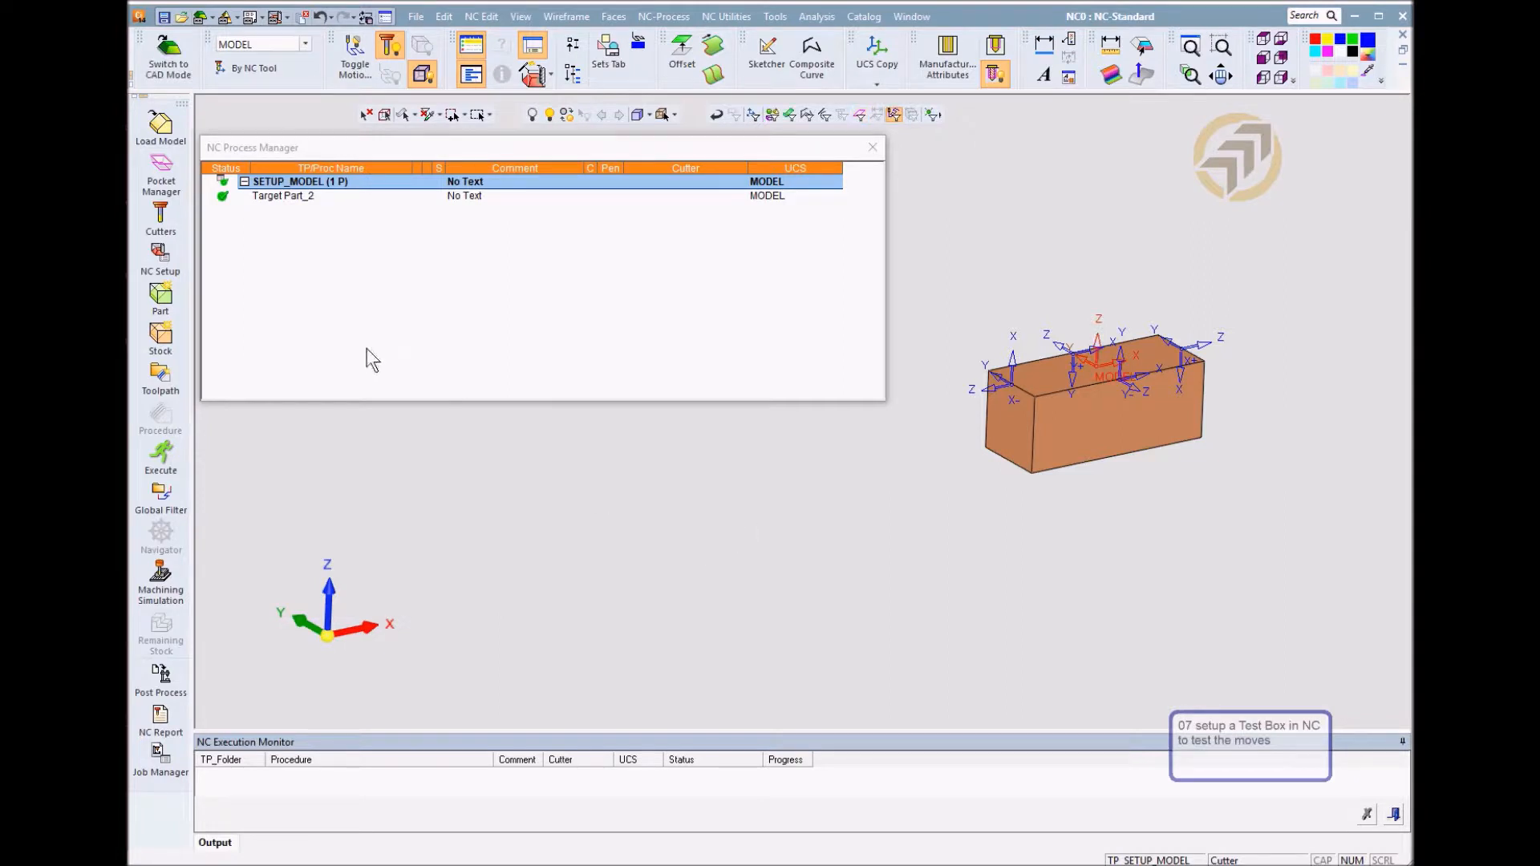
click(281, 198)
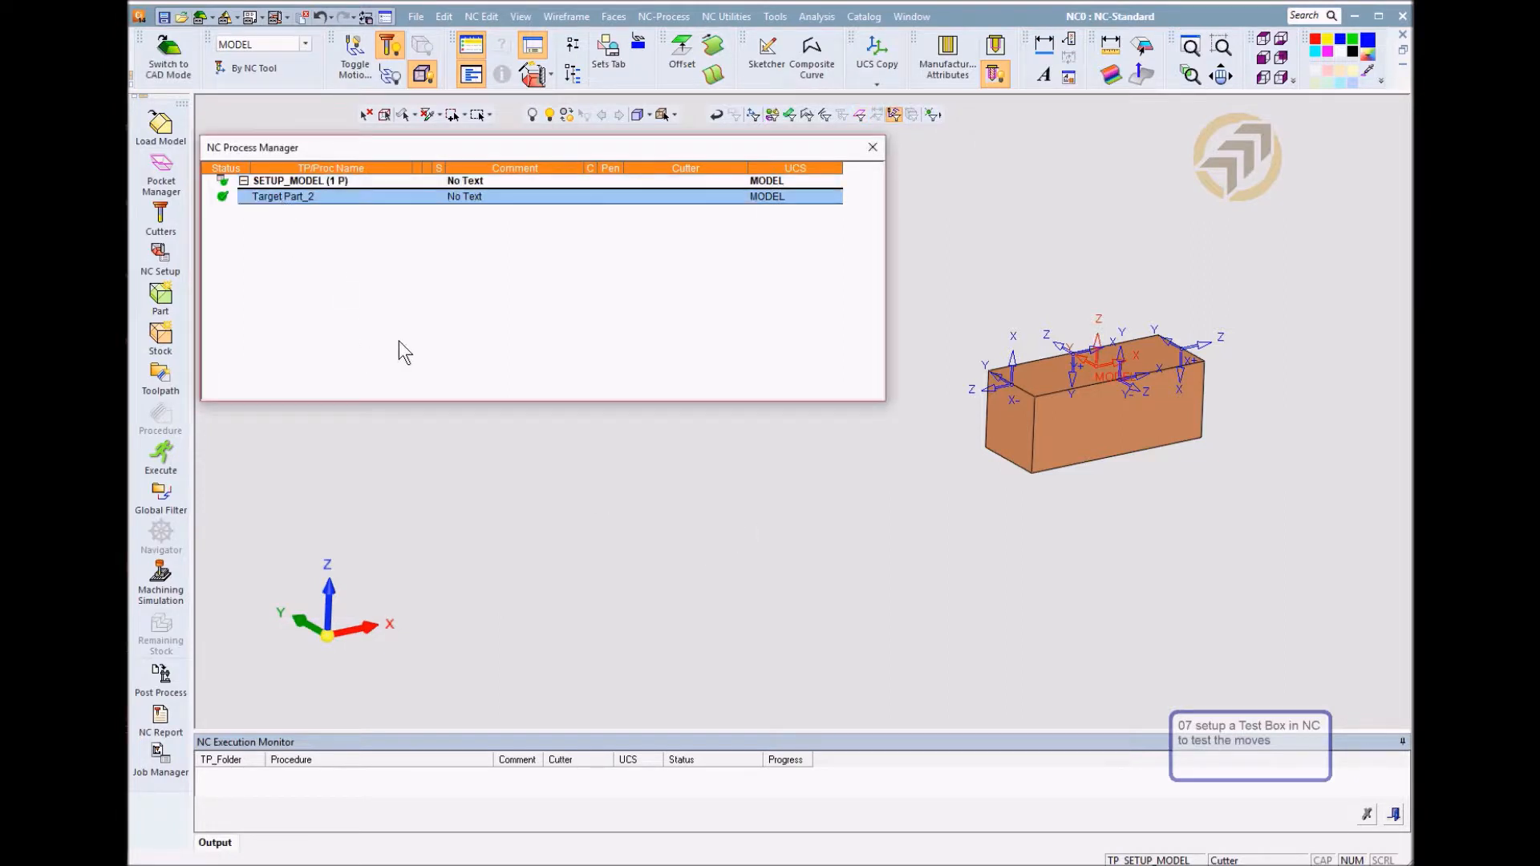
Create a 5 Axis toolpath named TP_MODEL on the MODEL UCS with a Z clearance of 50
ctrl+right_drag(1177, 598, 1331, 325)
ctrl+middle_drag(1153, 391, 1039, 446)
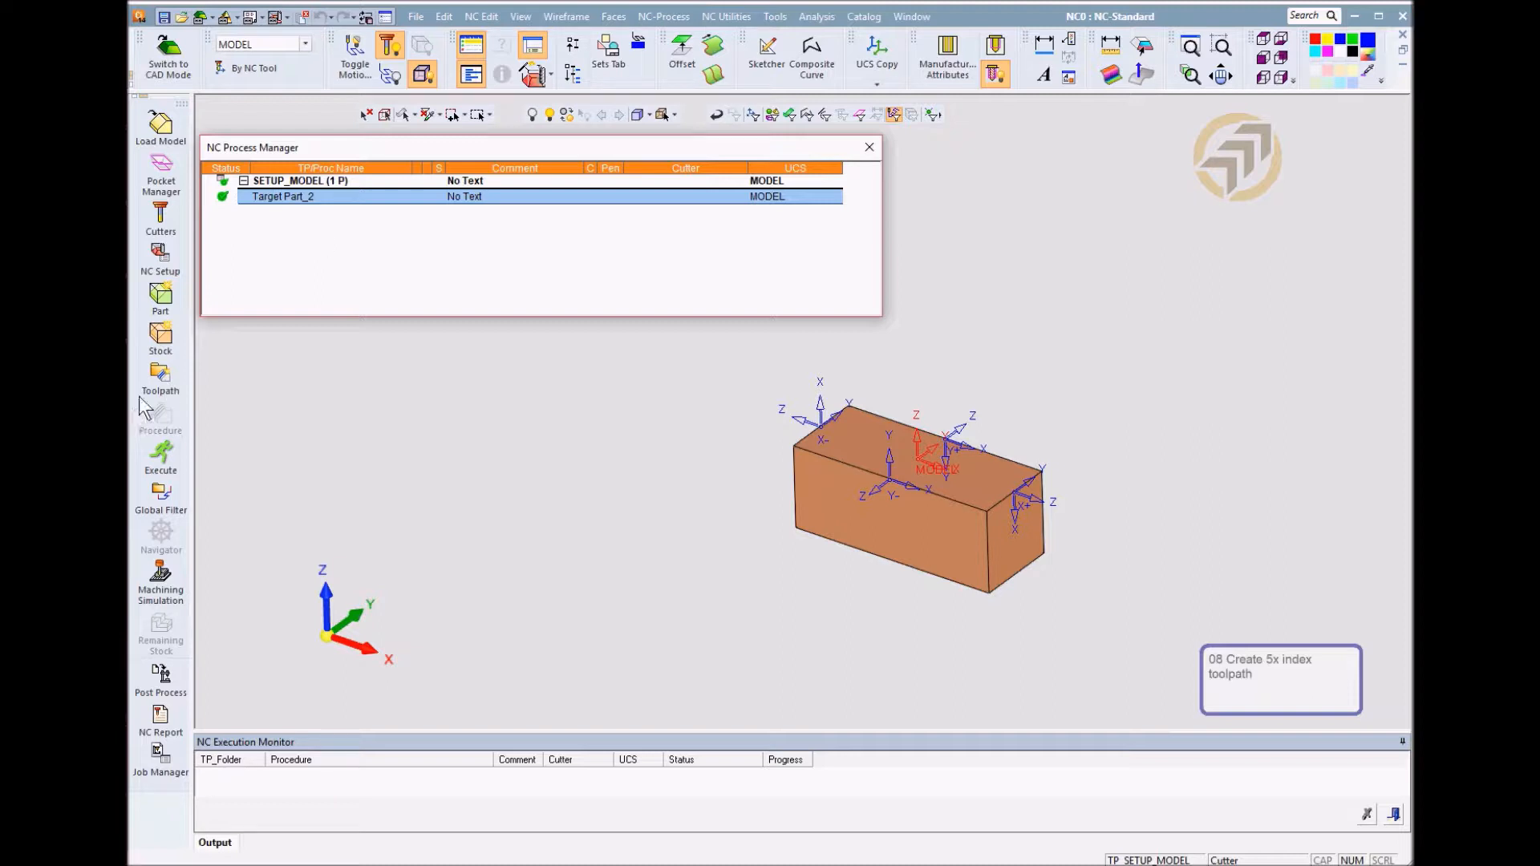
click(160, 376)
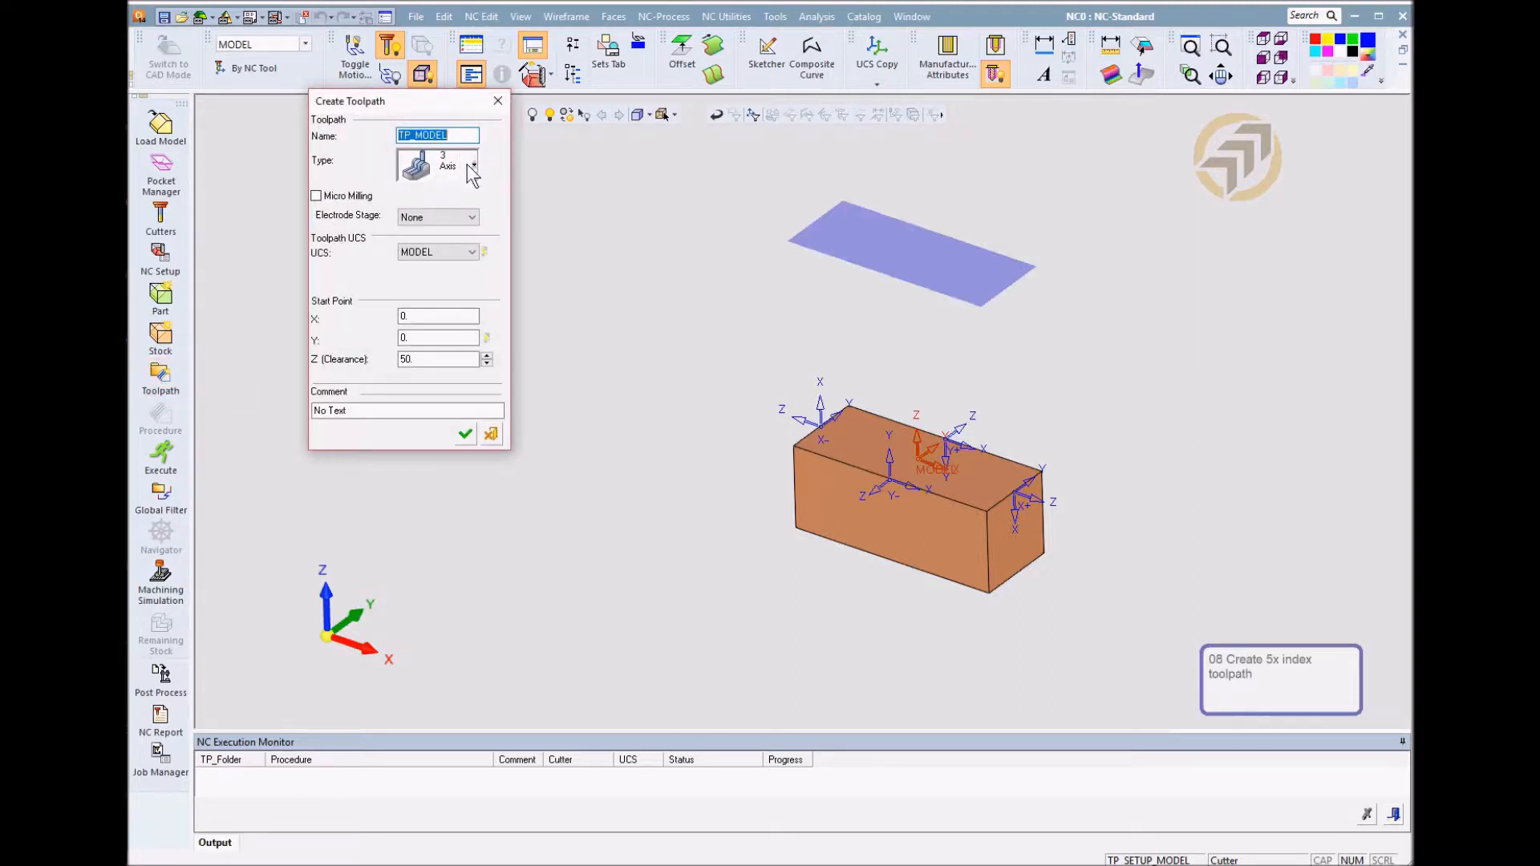
click(473, 166)
click(452, 246)
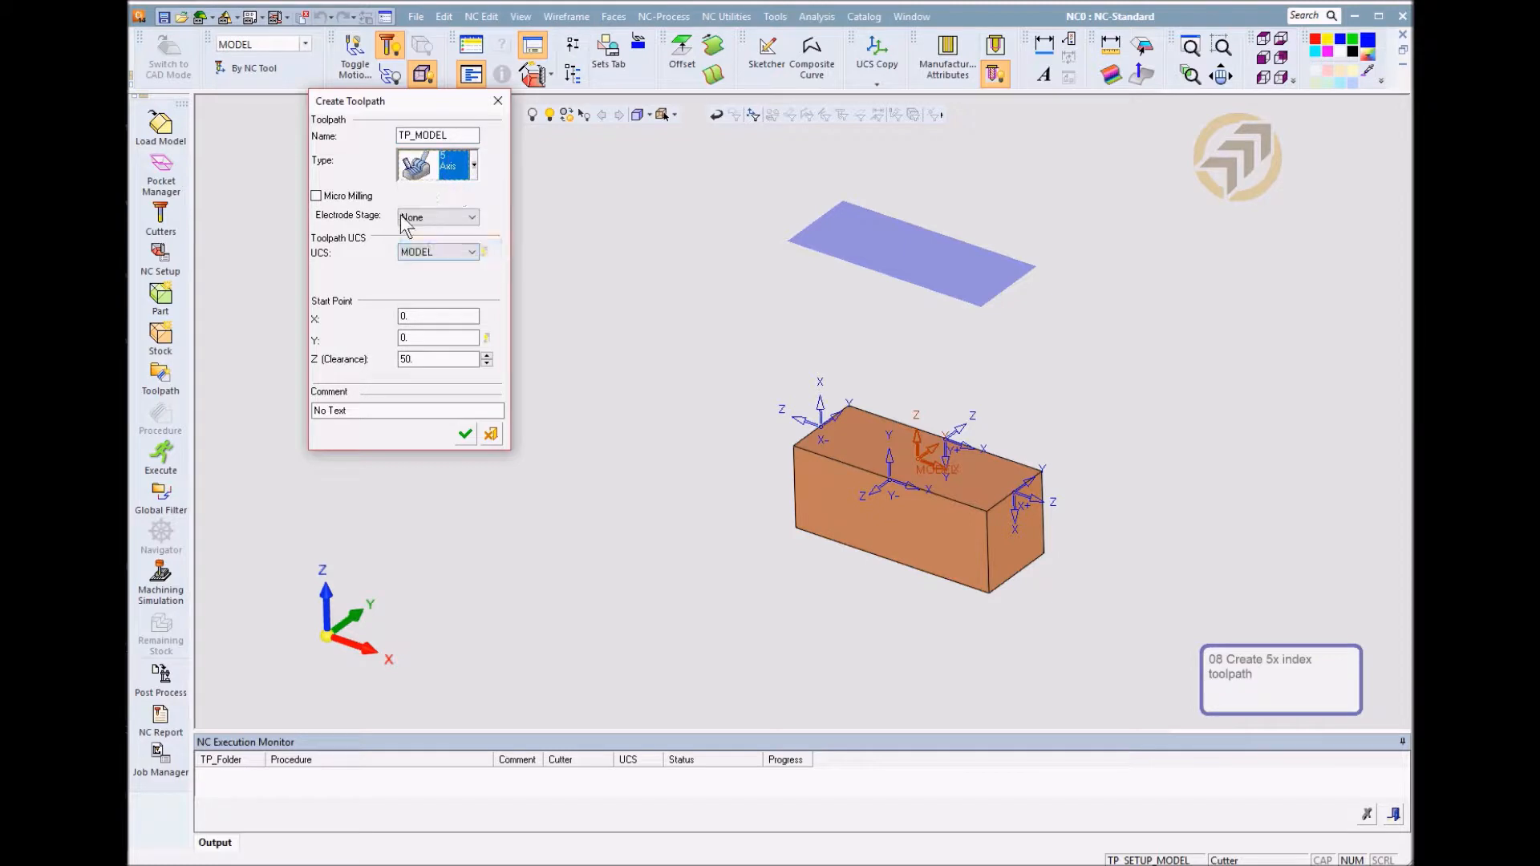
click(471, 252)
click(449, 259)
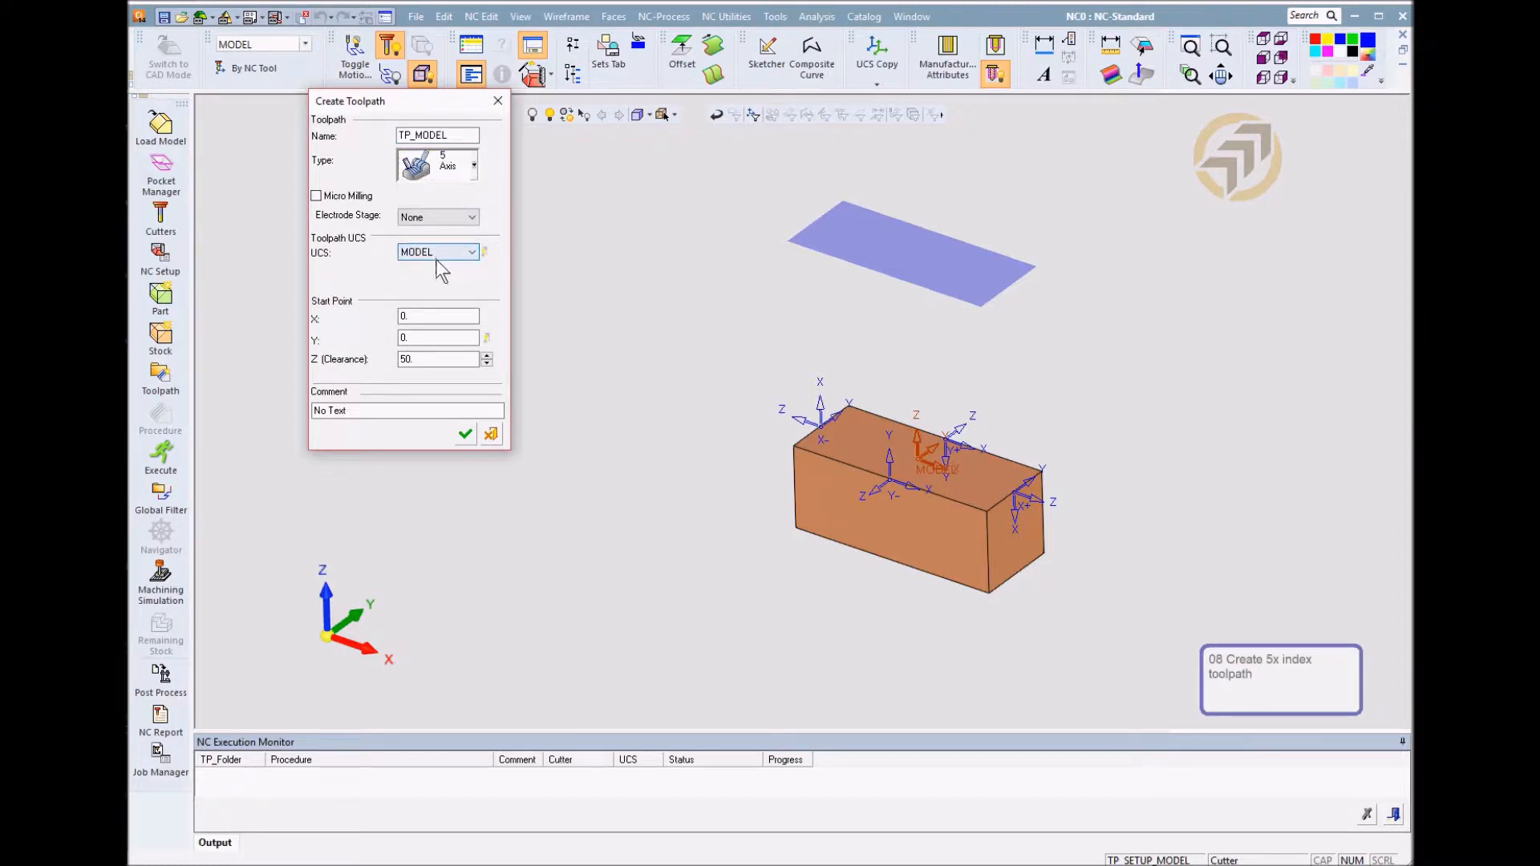
click(440, 358)
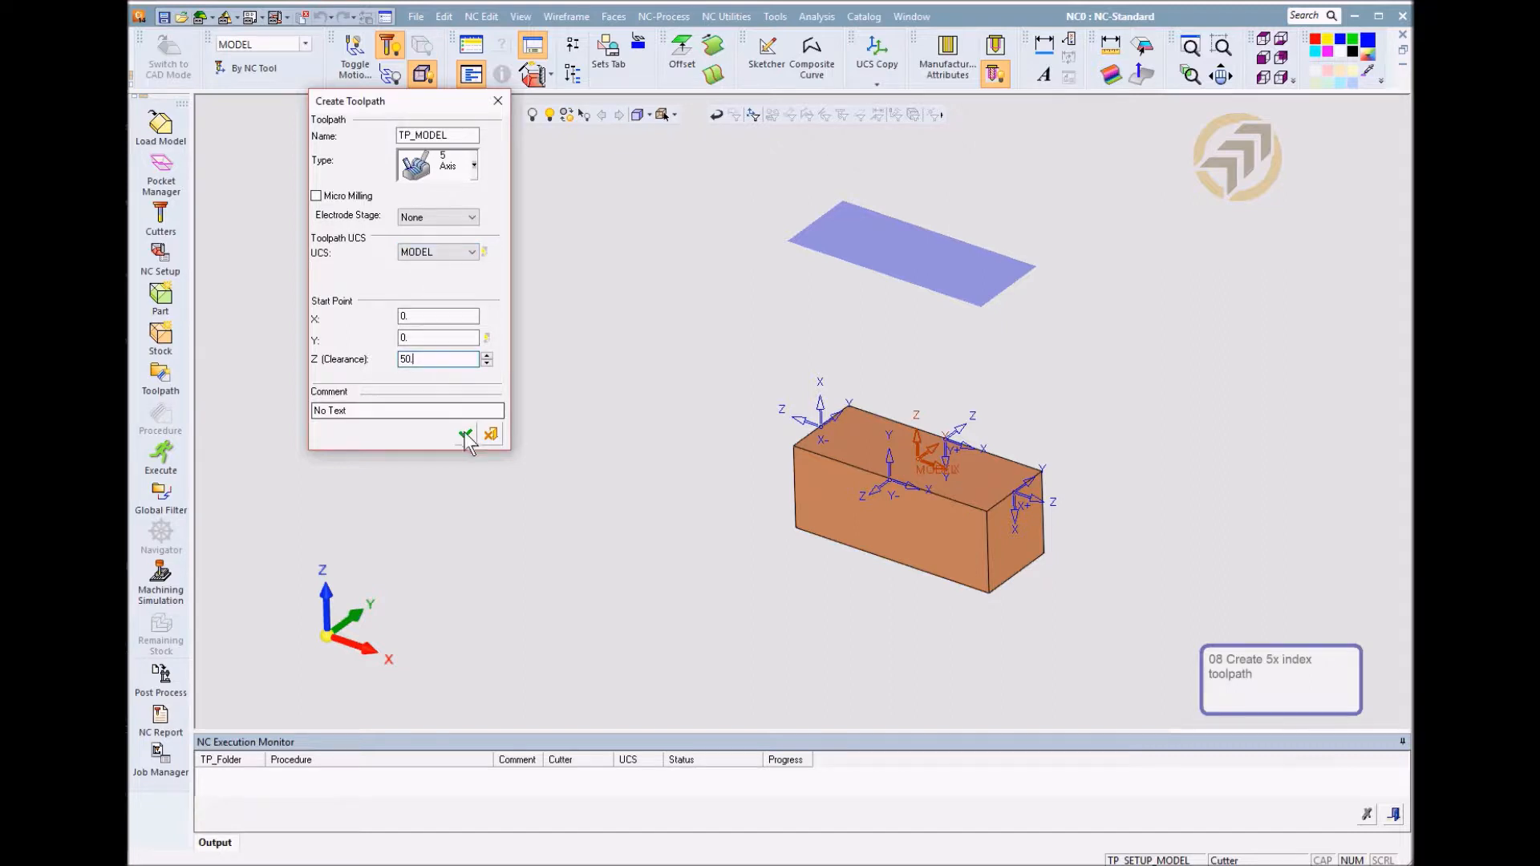
click(465, 436)
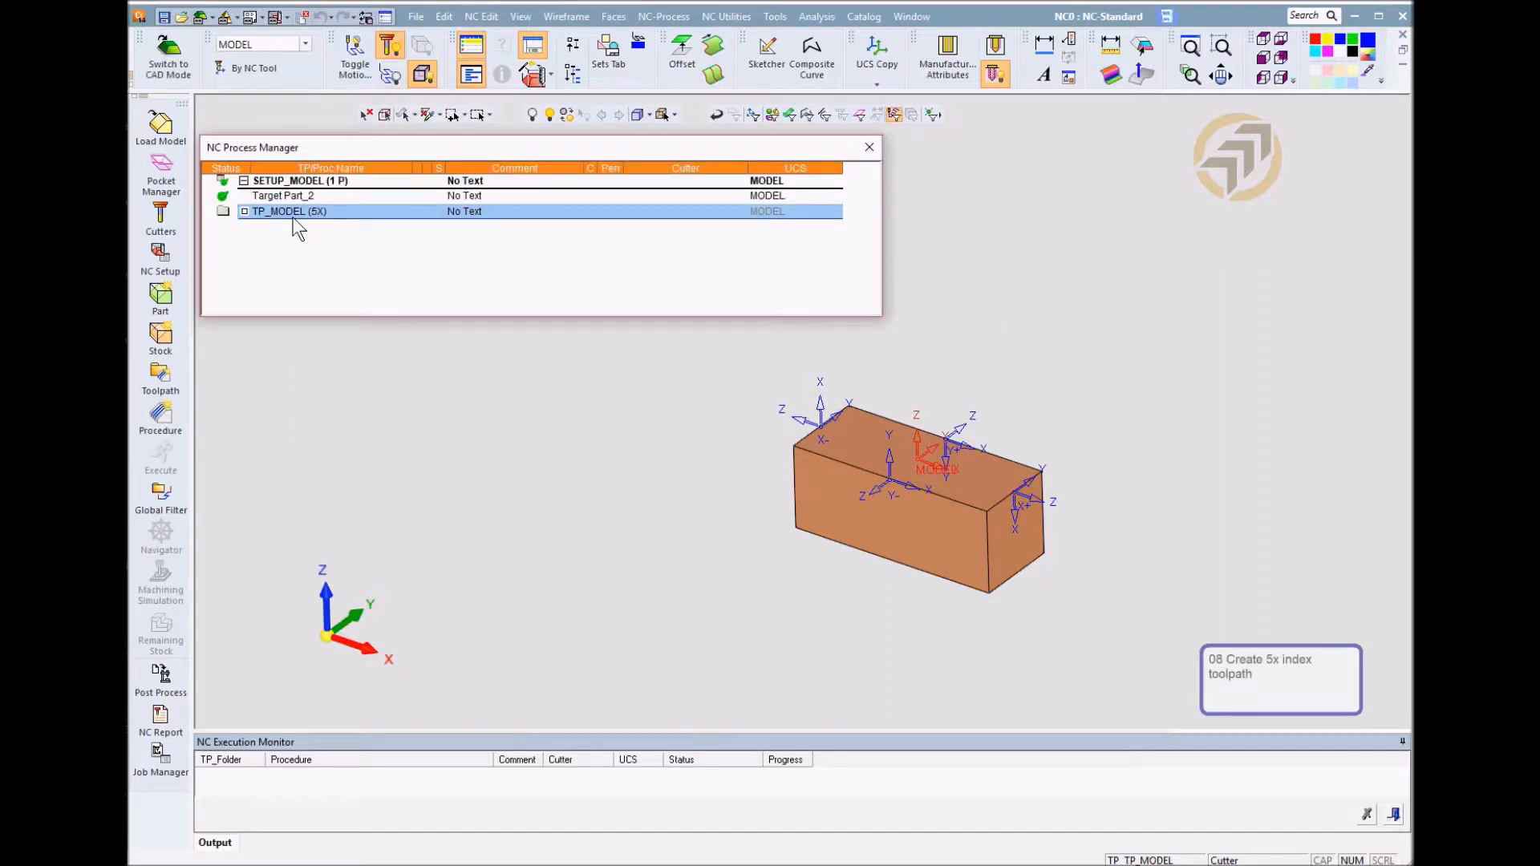
Examine the BN6 ball cutter's dimensions and its holder parameters, and close the cutter definitions
click(162, 222)
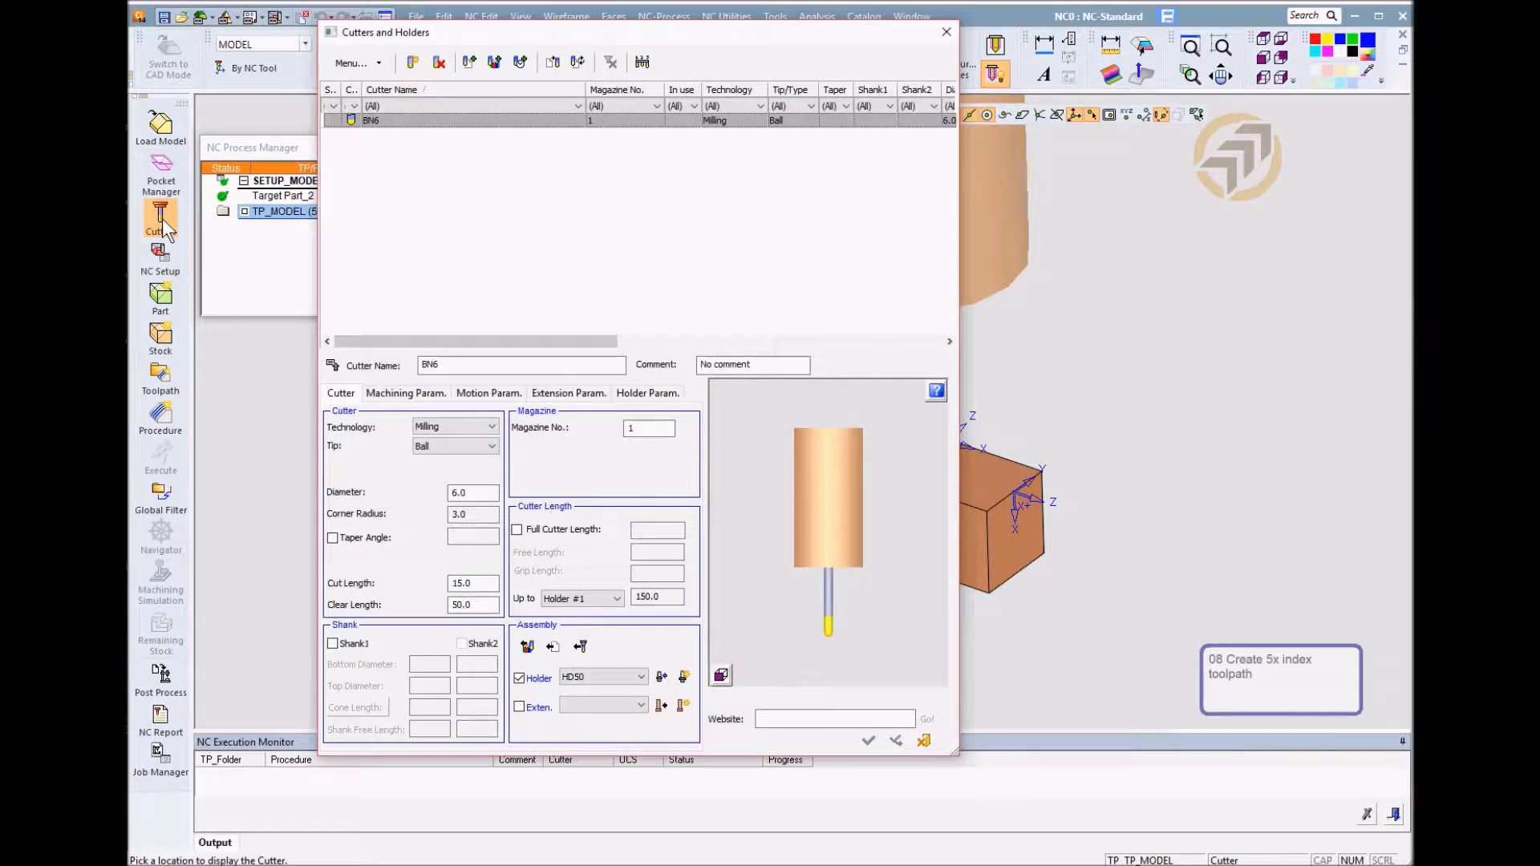
click(651, 394)
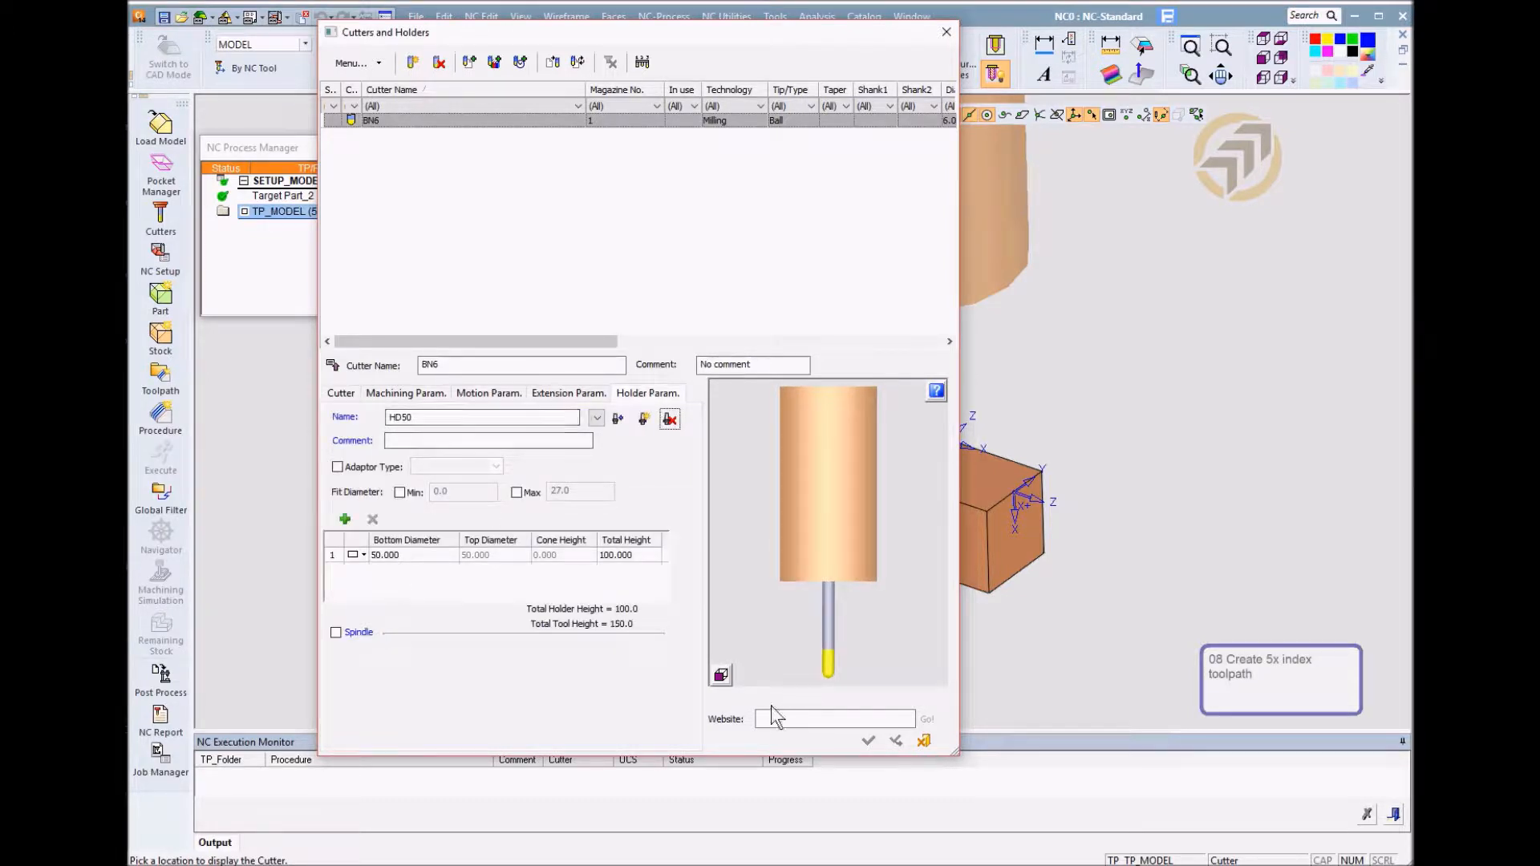
click(923, 740)
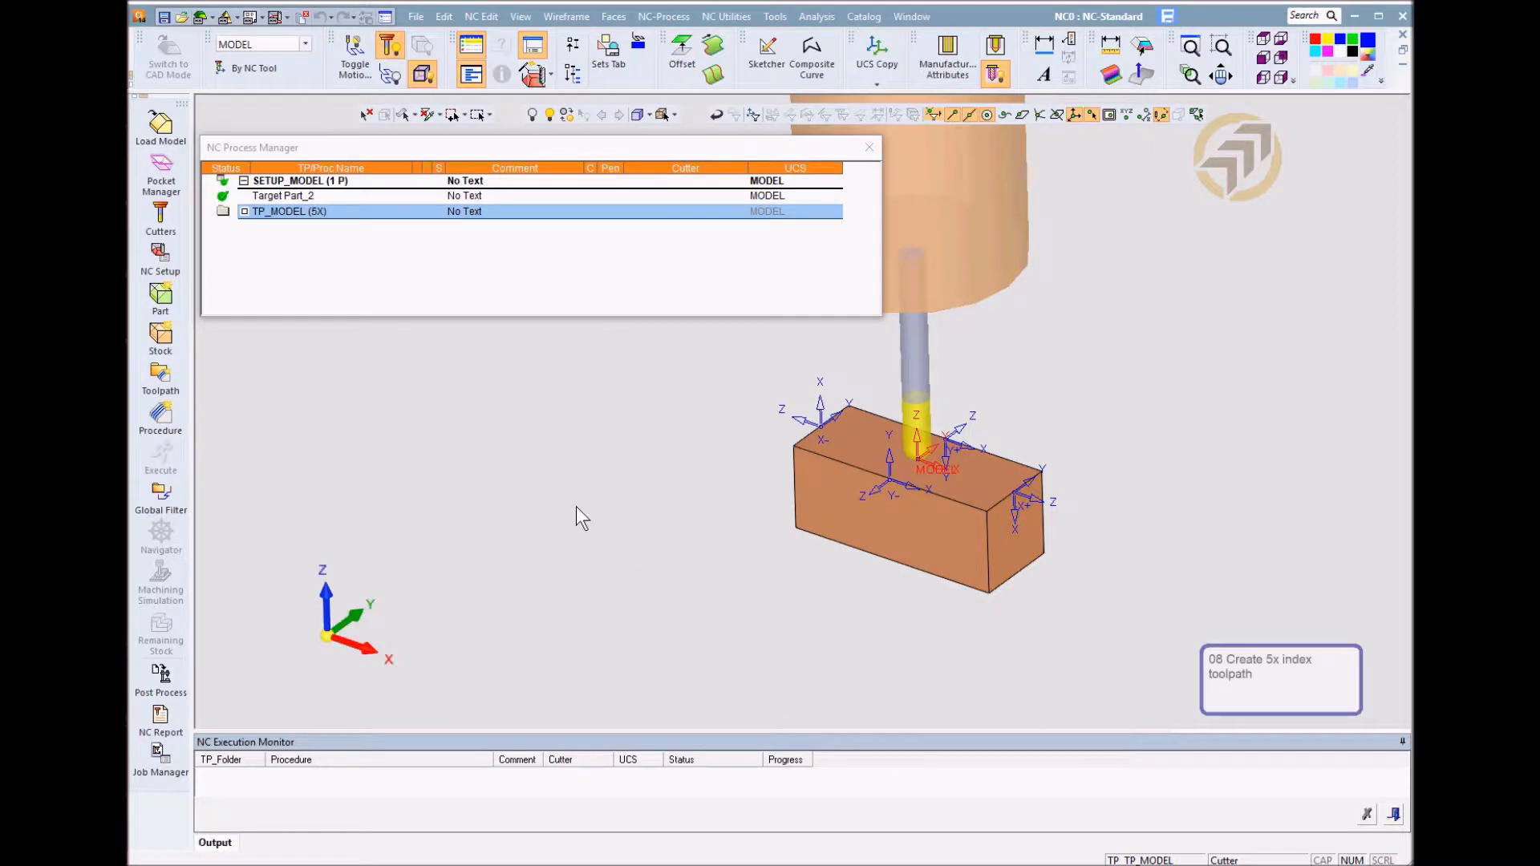
Start a 2.5 Axes Profile Closed Contour procedure in TP_MODEL, keeping MODEL as the active UCS
click(160, 415)
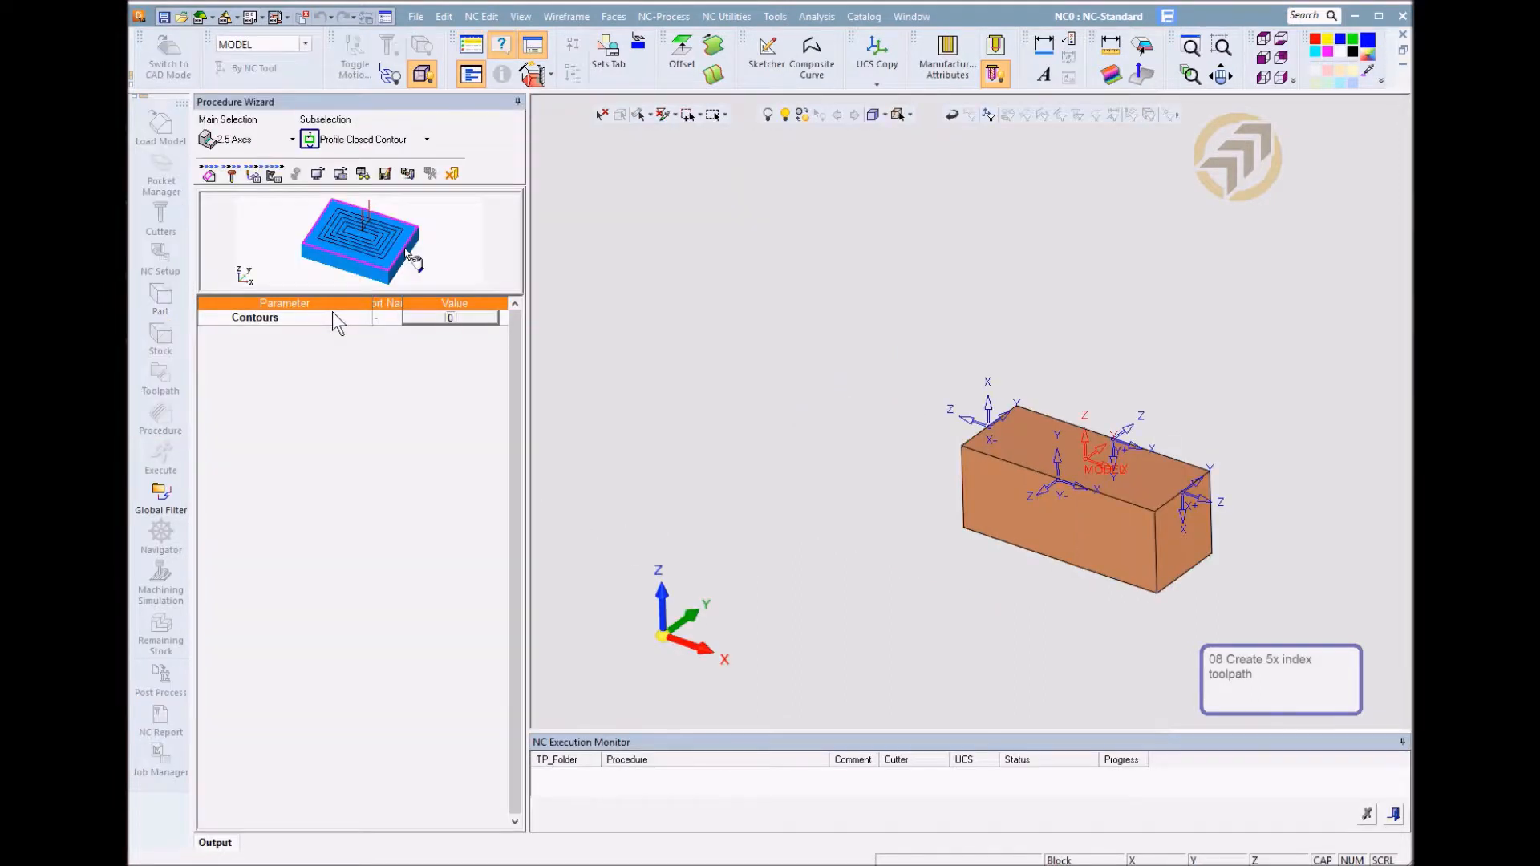
click(377, 138)
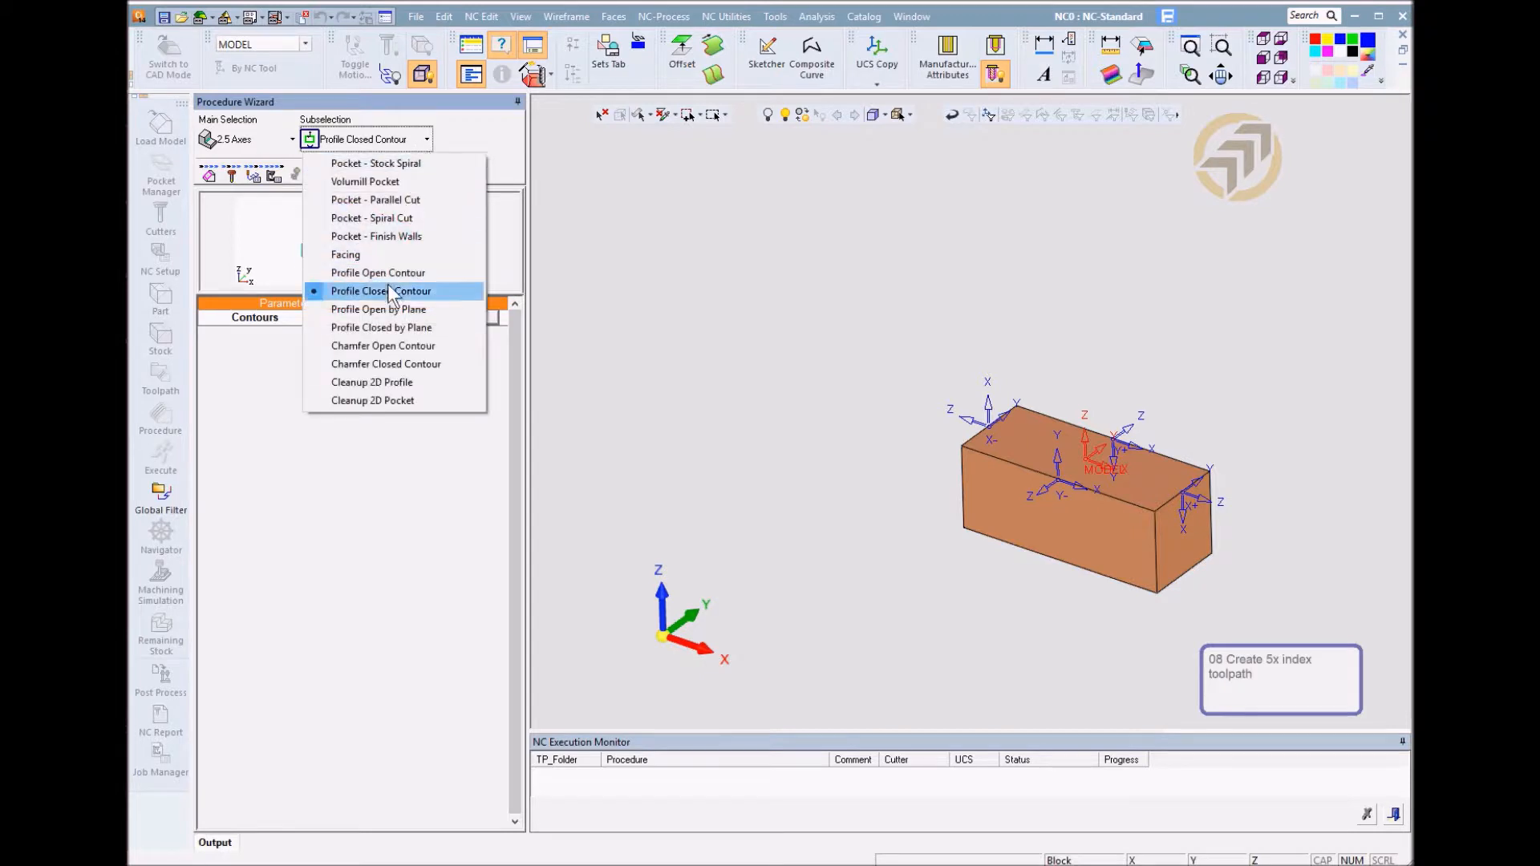
click(430, 295)
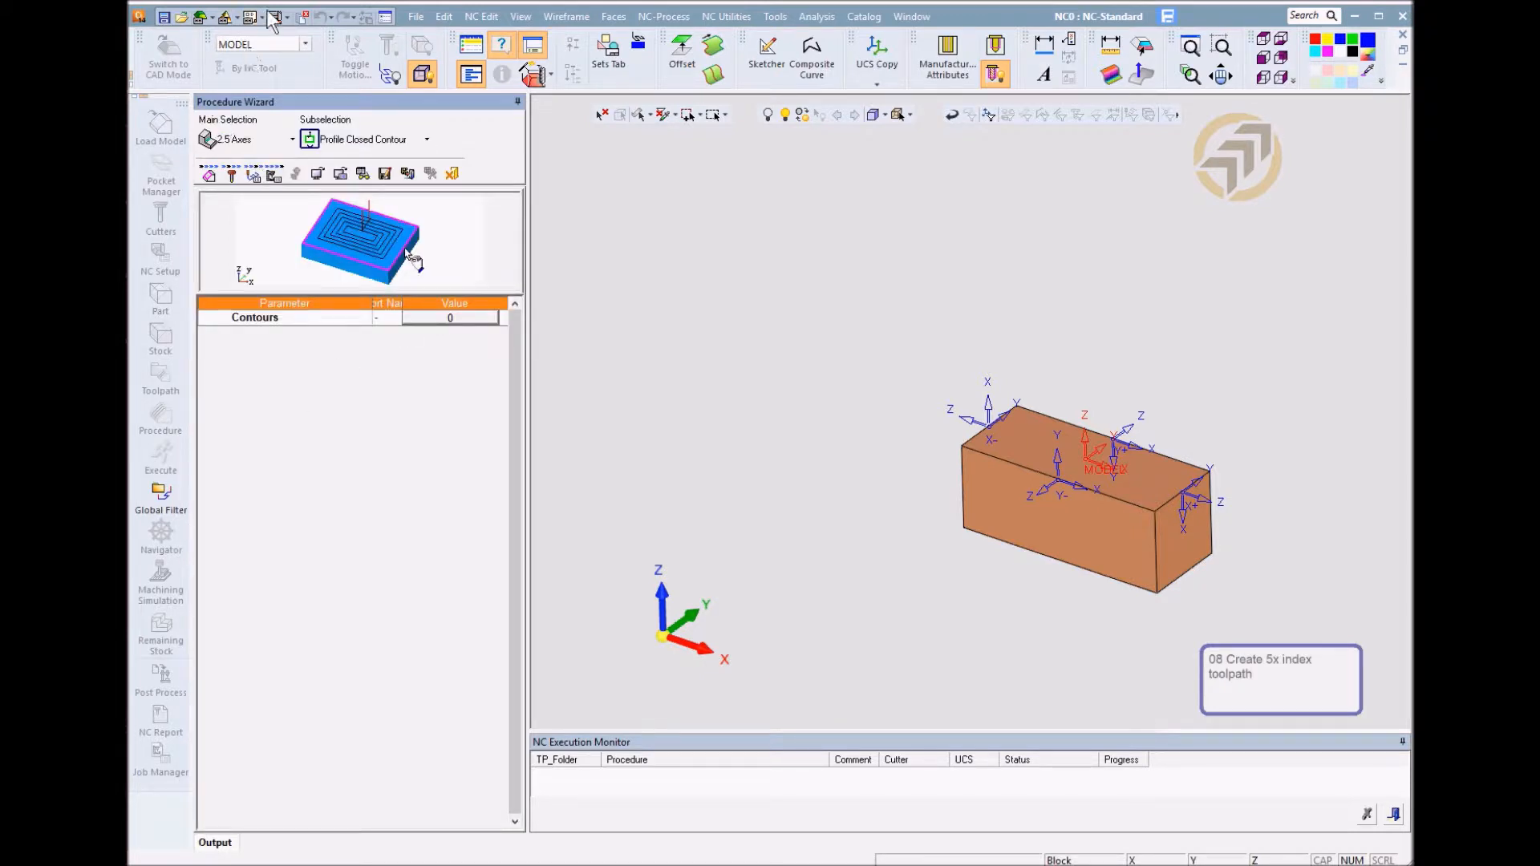
click(306, 44)
click(306, 44)
click(304, 44)
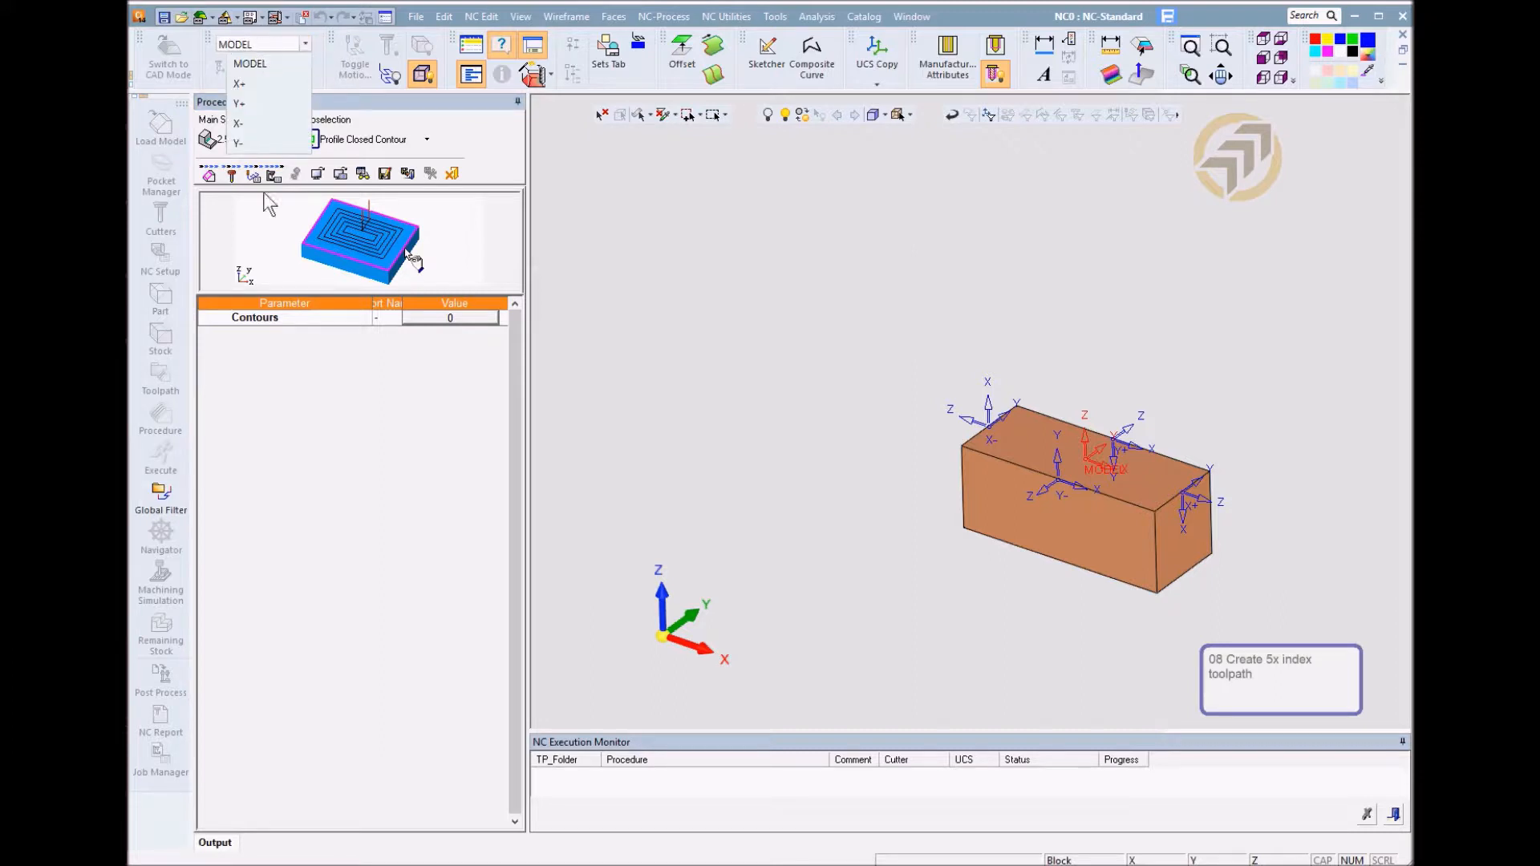
click(345, 444)
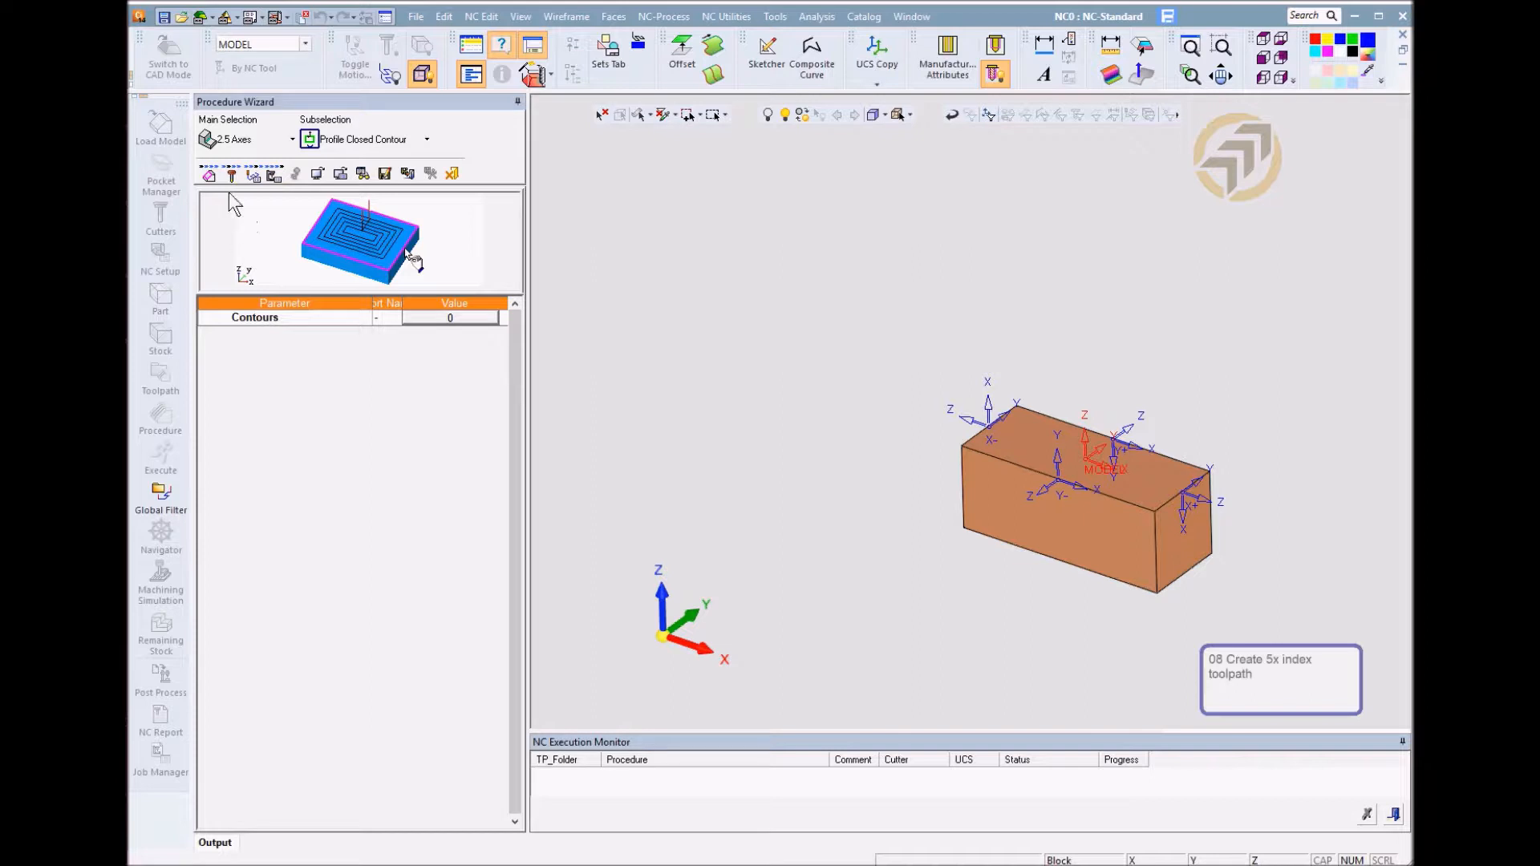
Define the edge loop around the box's top face as the profile's closed contour, with the cutter location On
click(459, 315)
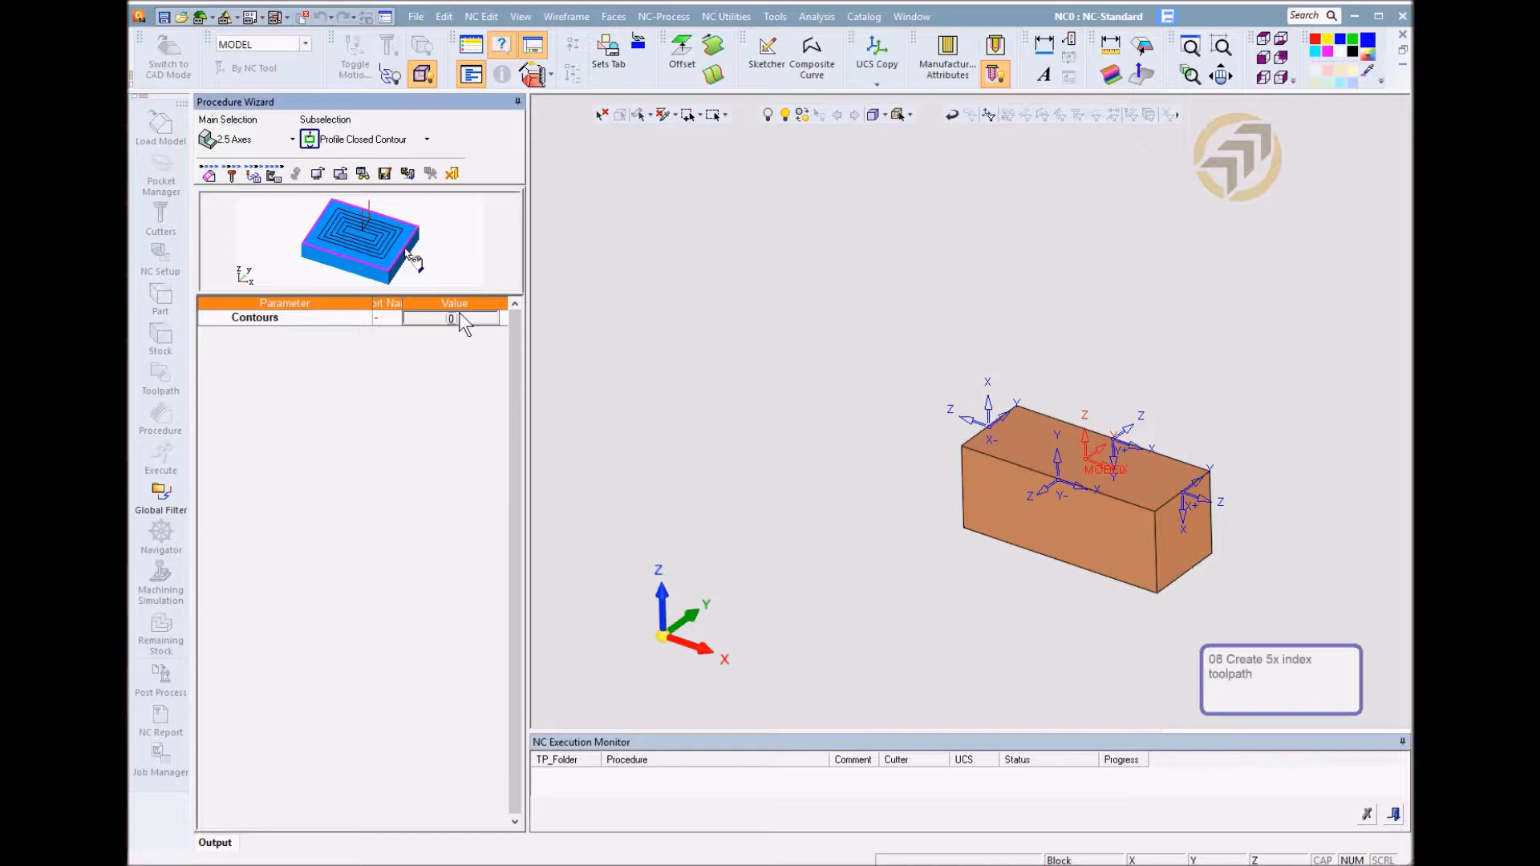
click(458, 313)
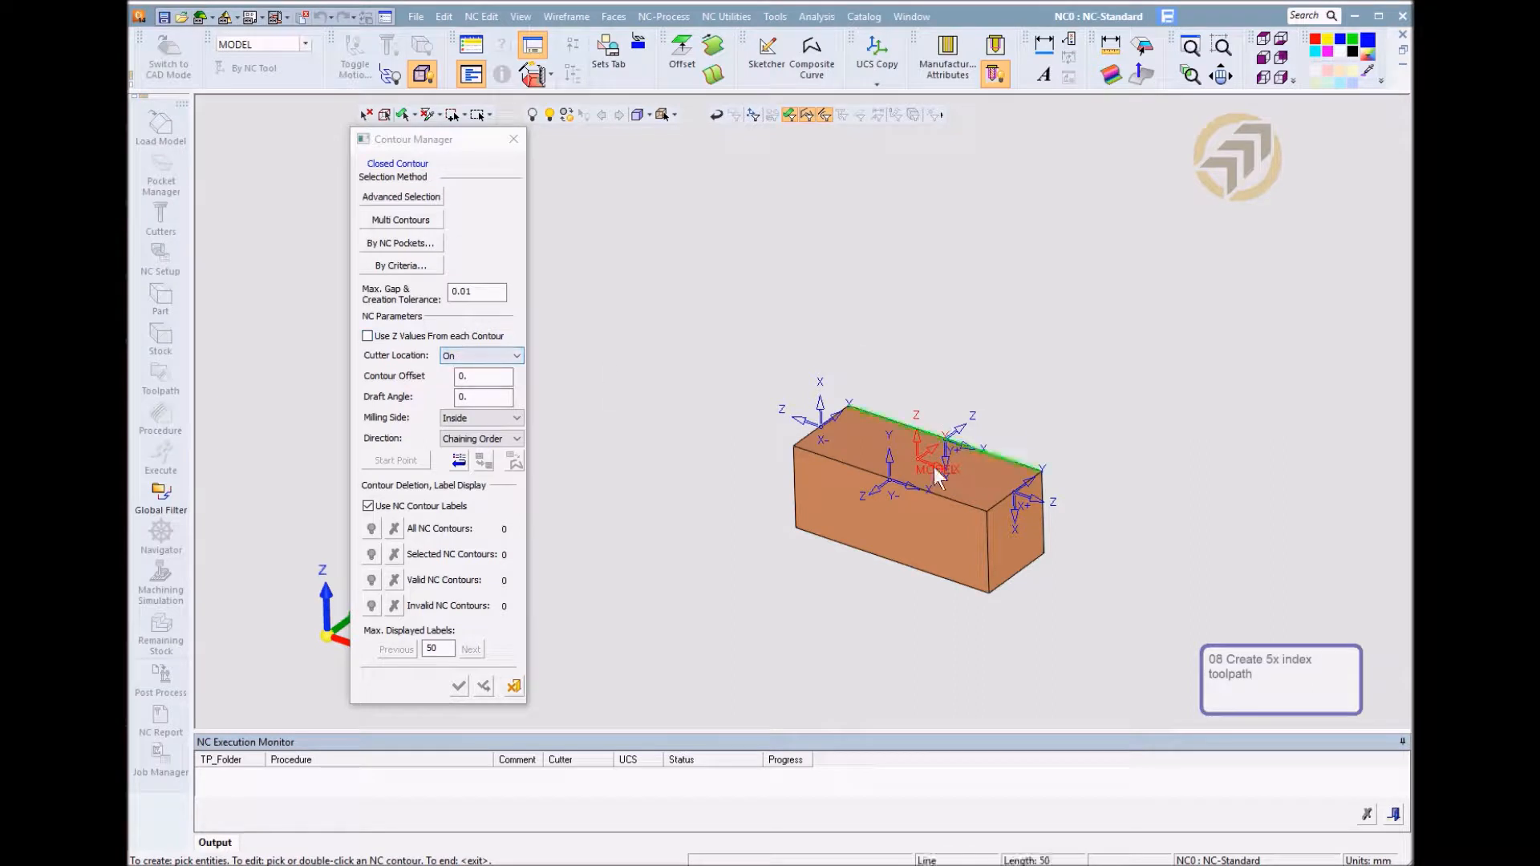
click(898, 440)
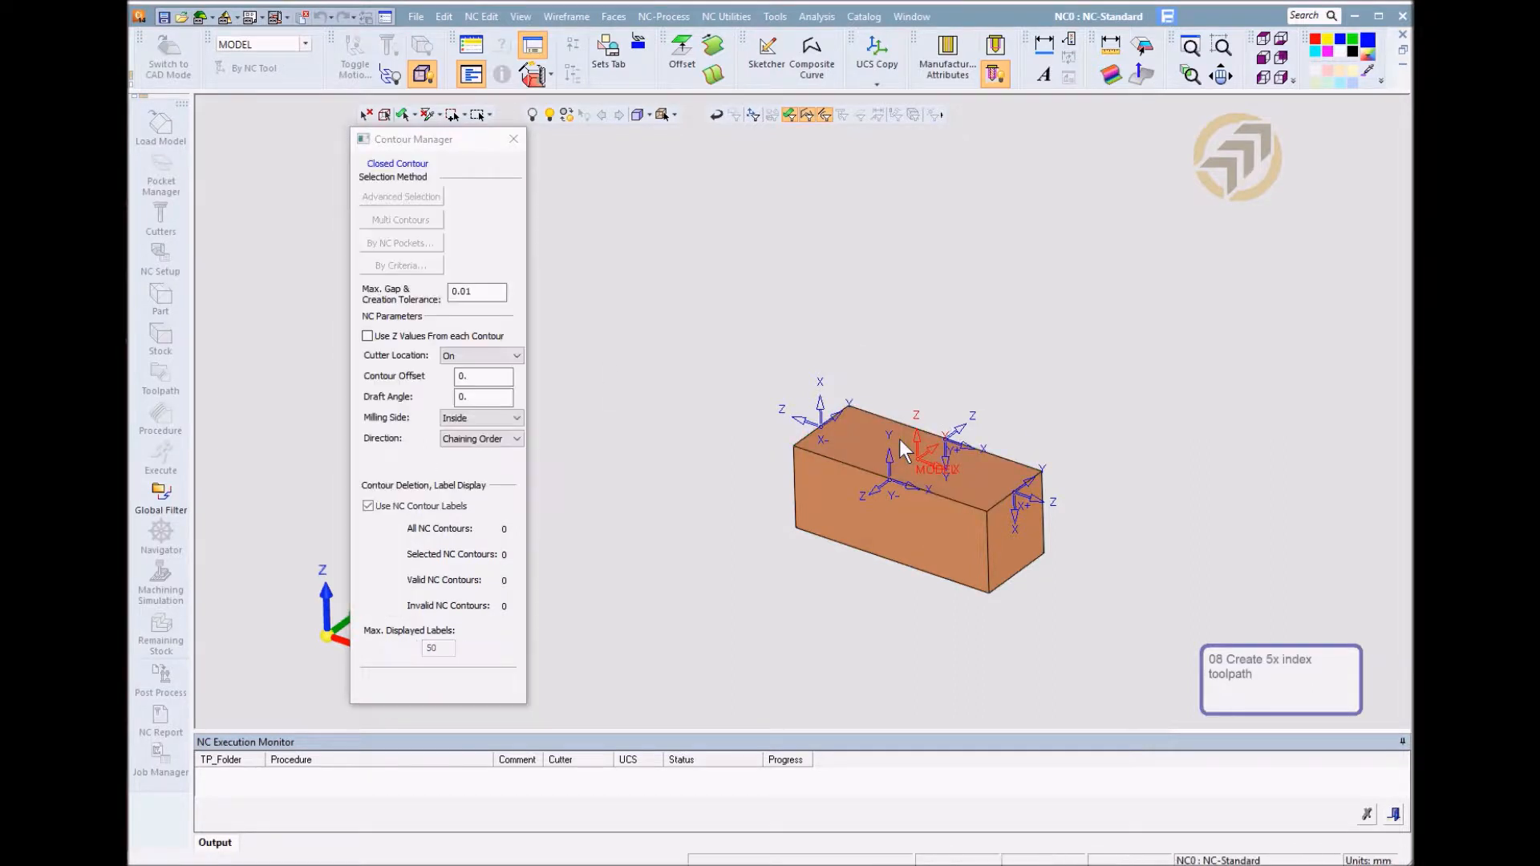
click(900, 427)
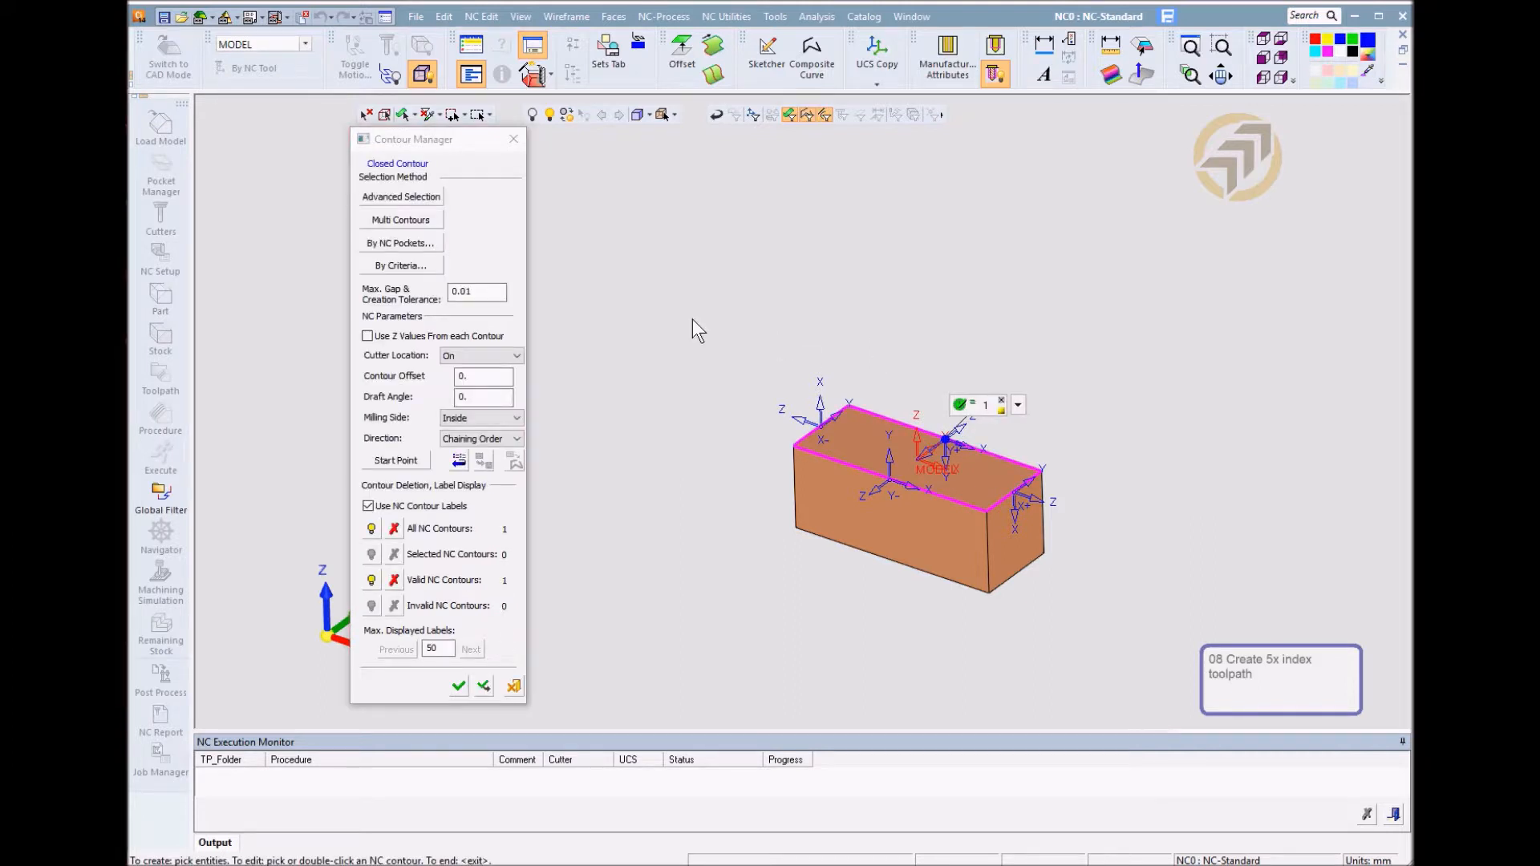
click(464, 691)
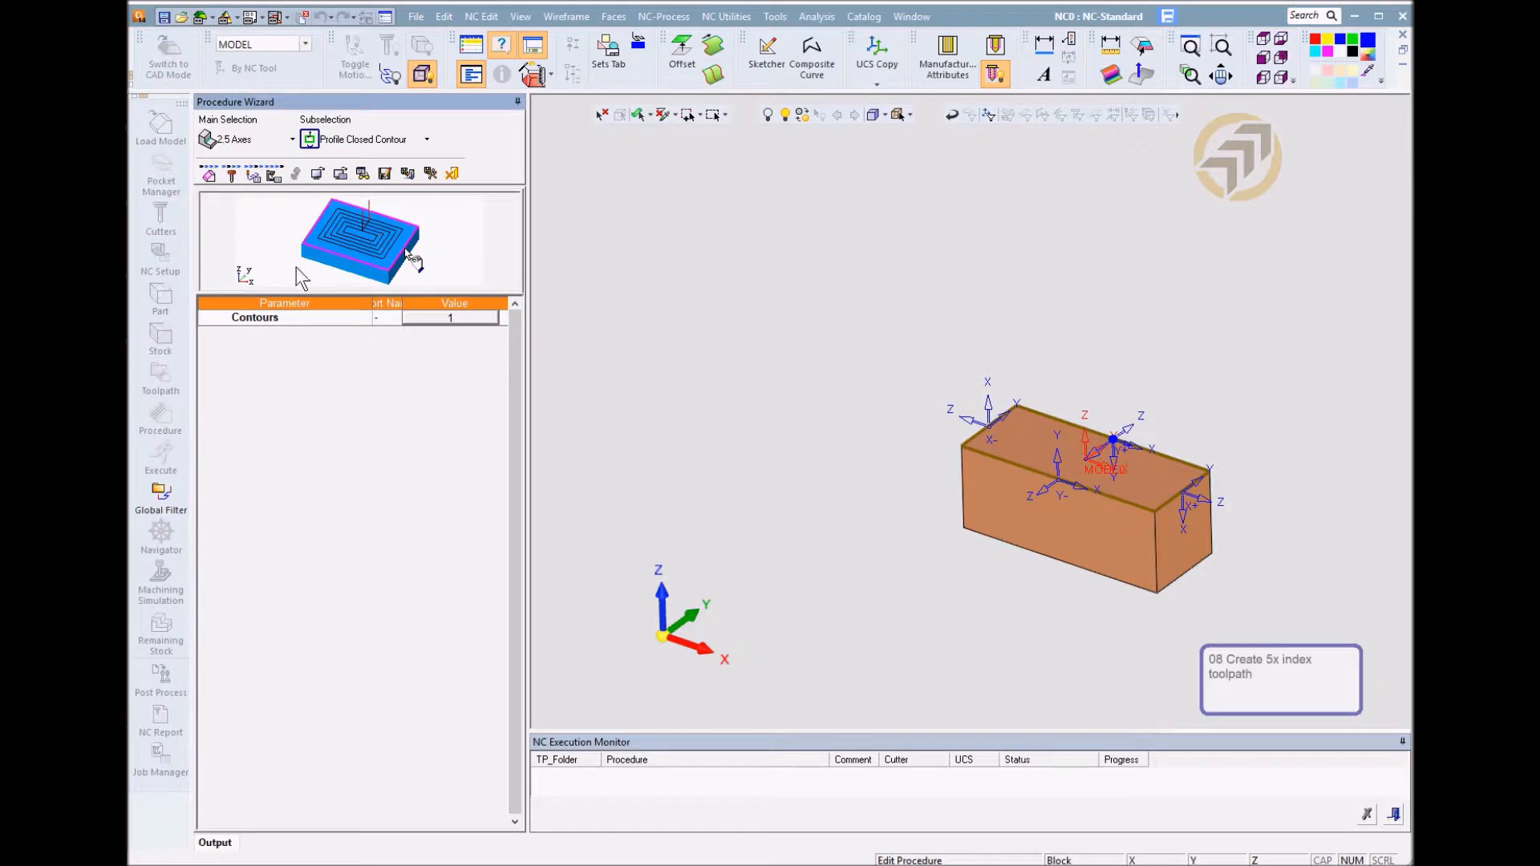
Review the profile's motion parameters, including Z-Top and Z-Bottom, and its machine parameters, and save and calculate the procedure
click(254, 174)
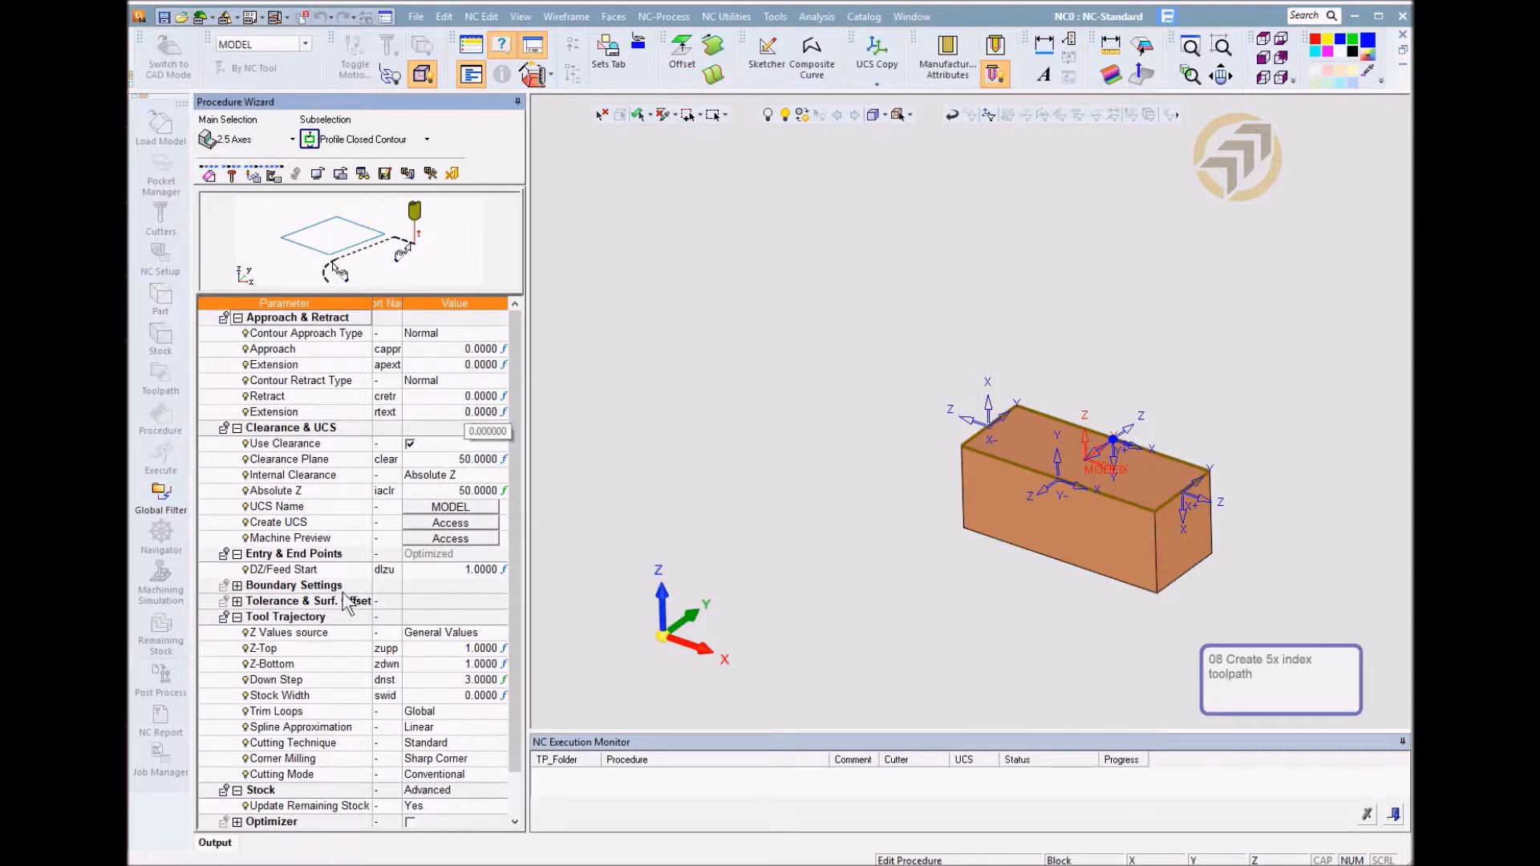
click(293, 648)
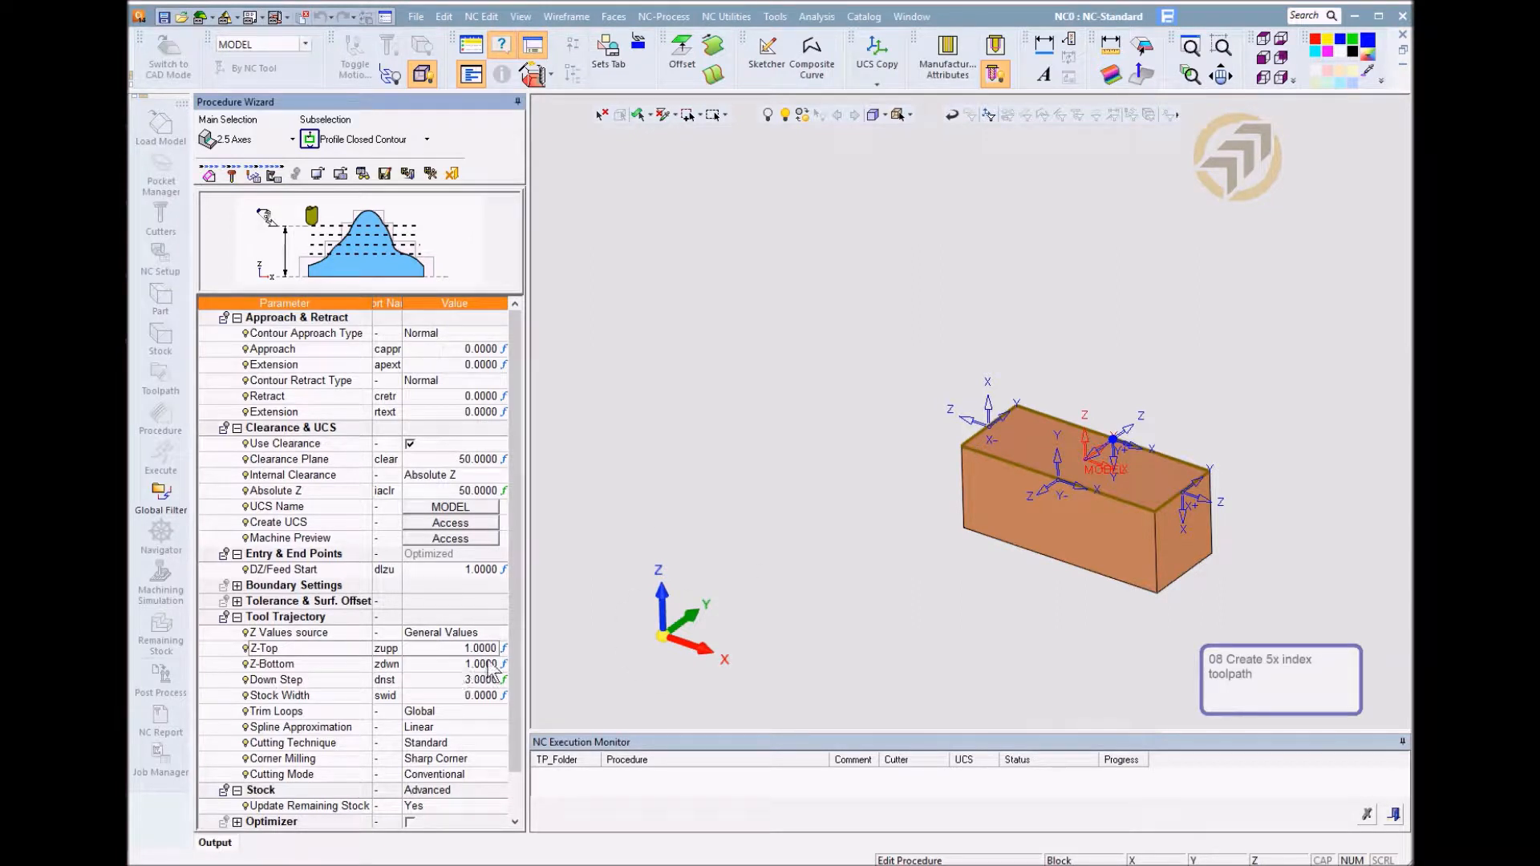
click(274, 173)
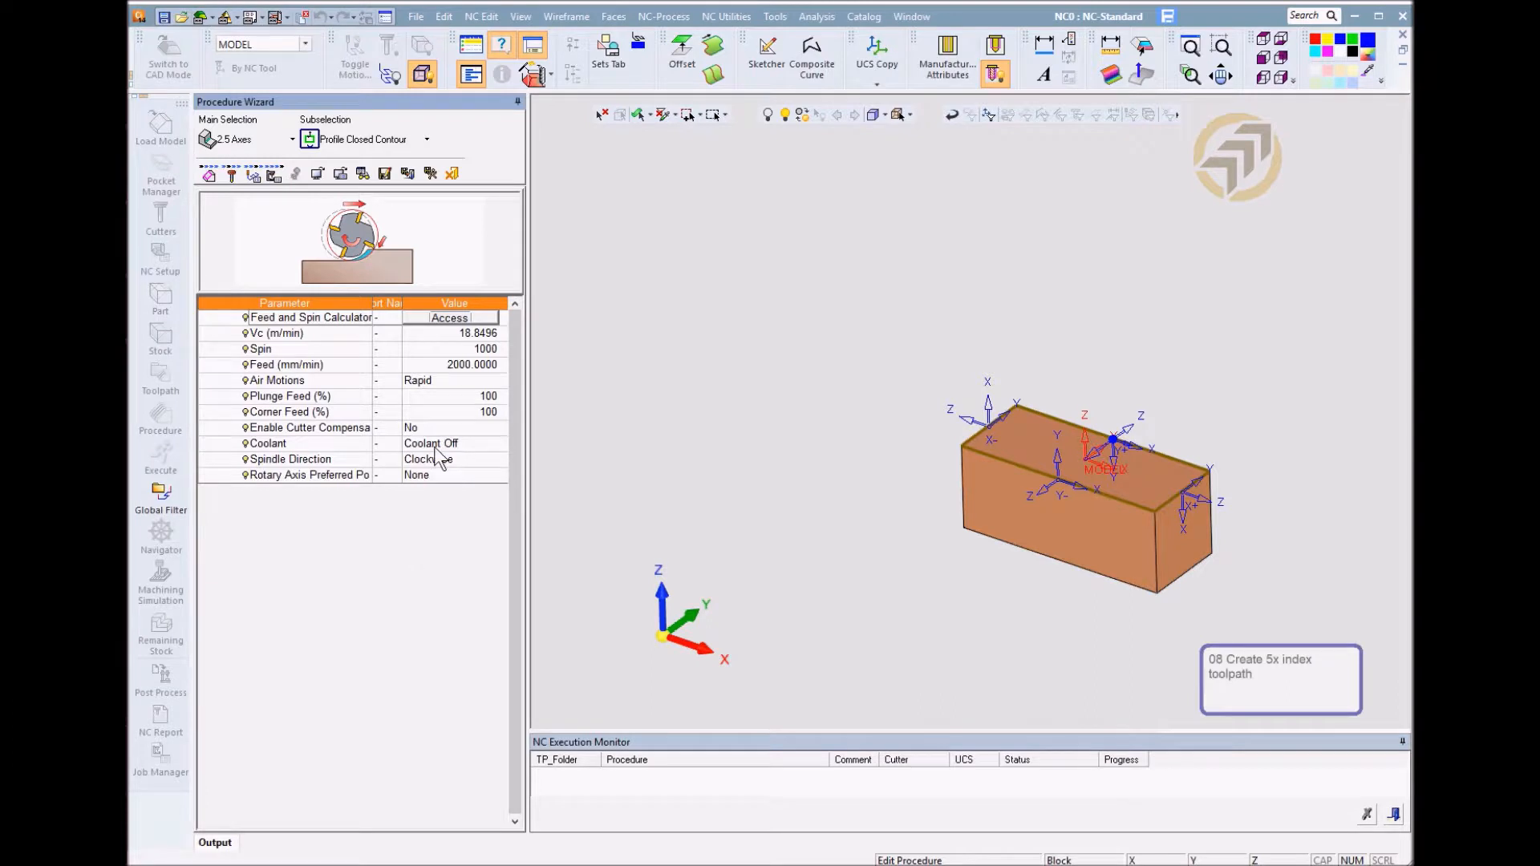
click(432, 173)
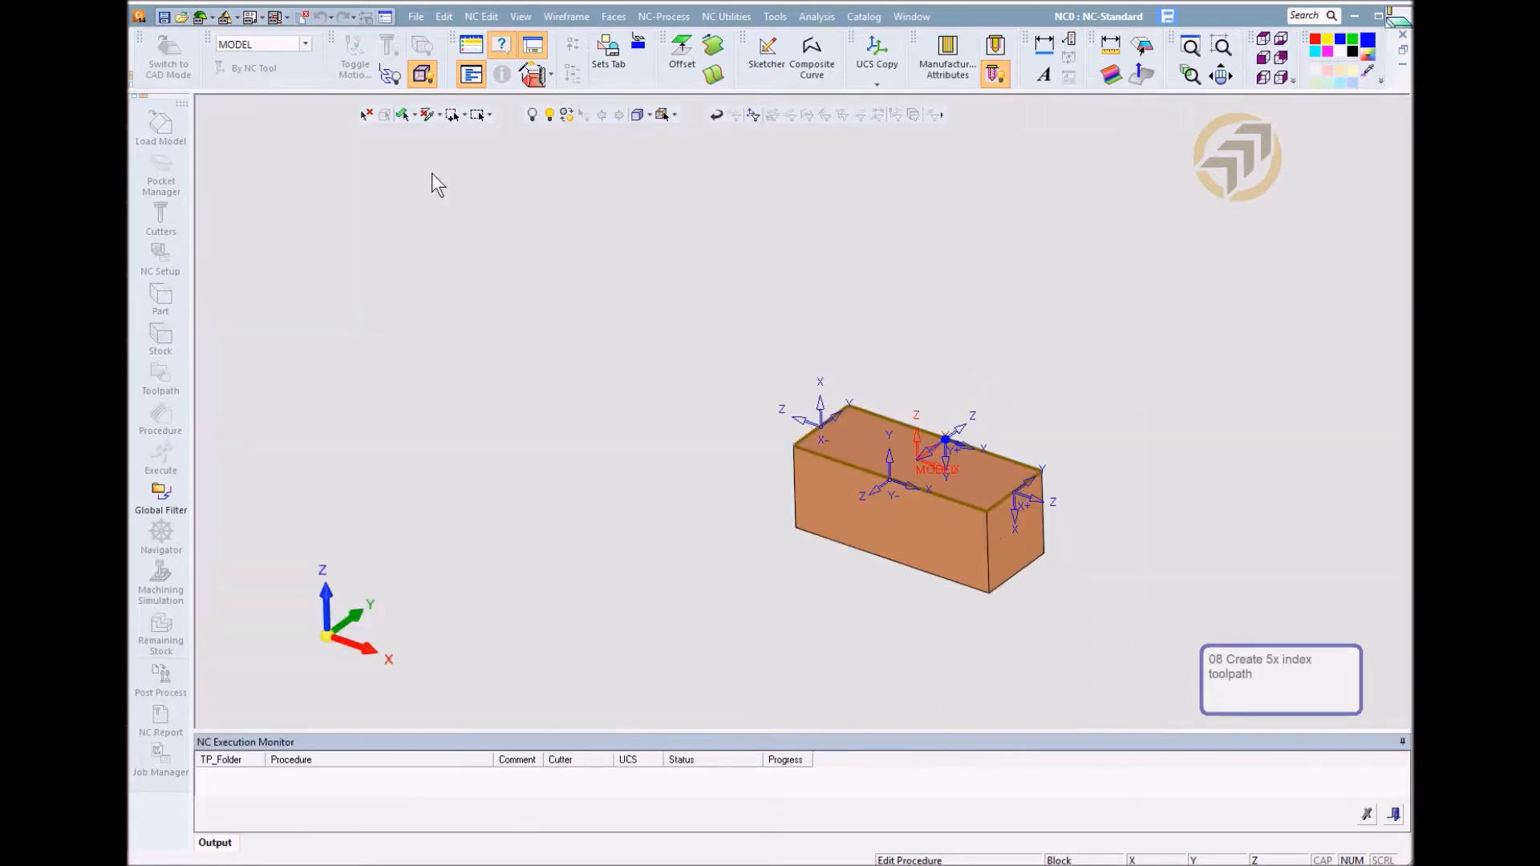
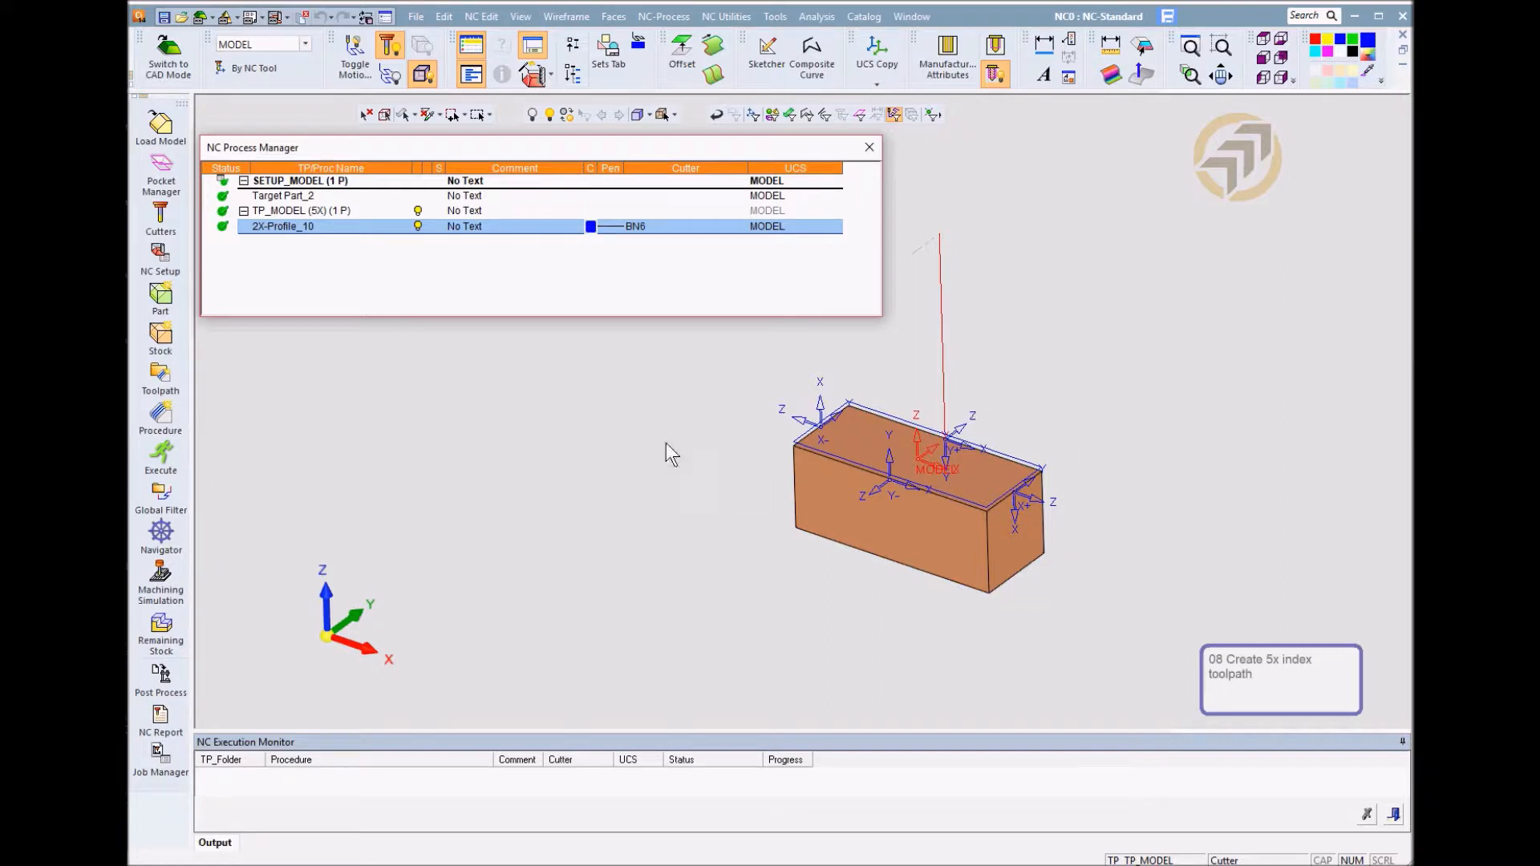
Duplicate the top-face profile procedure within the TP_MODEL toolpath
right_click(301, 228)
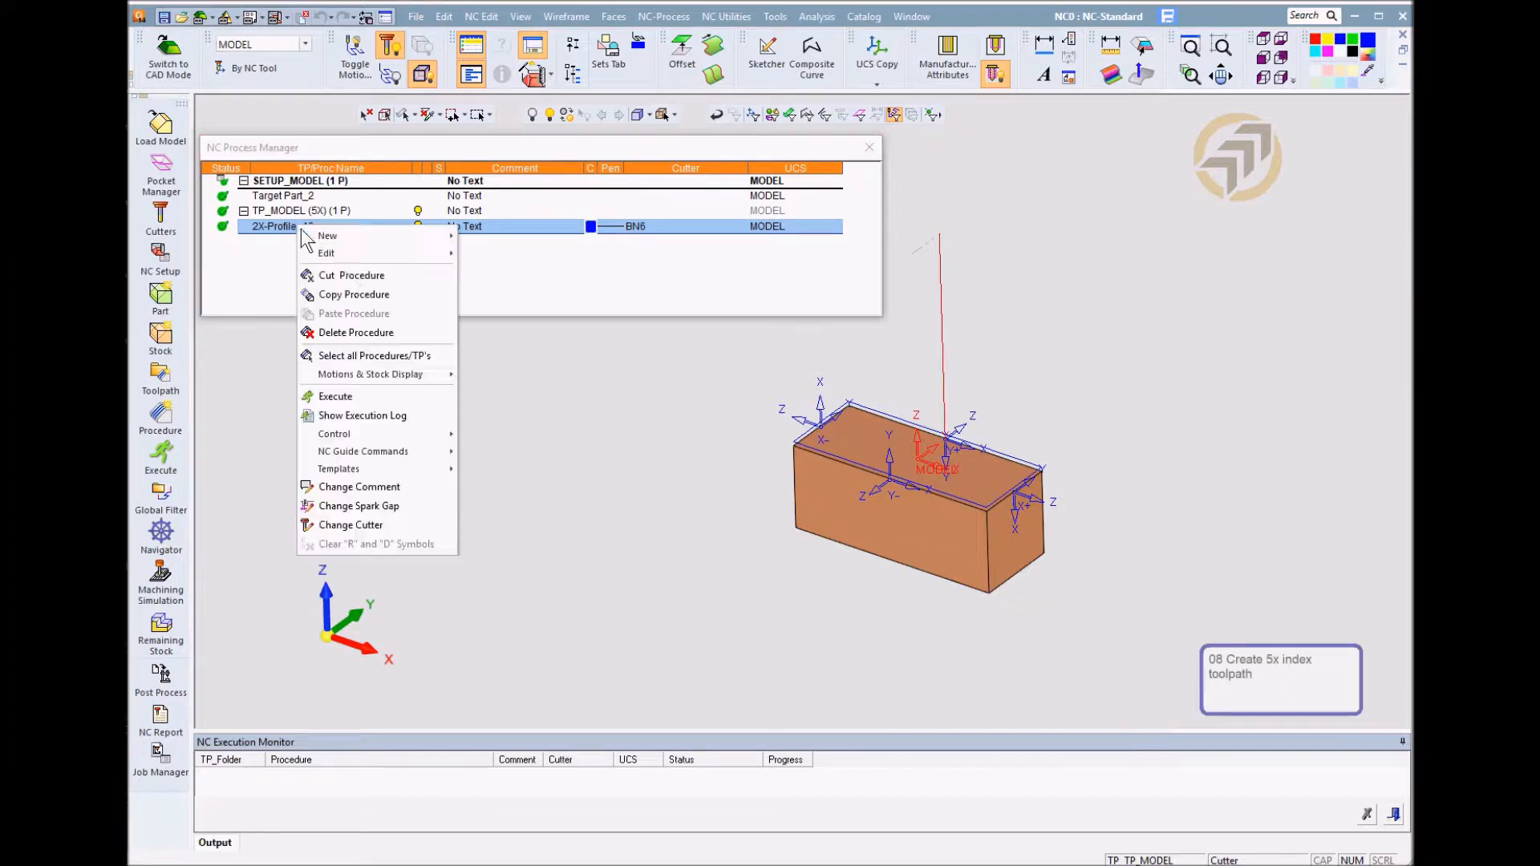
click(362, 298)
right_click(313, 230)
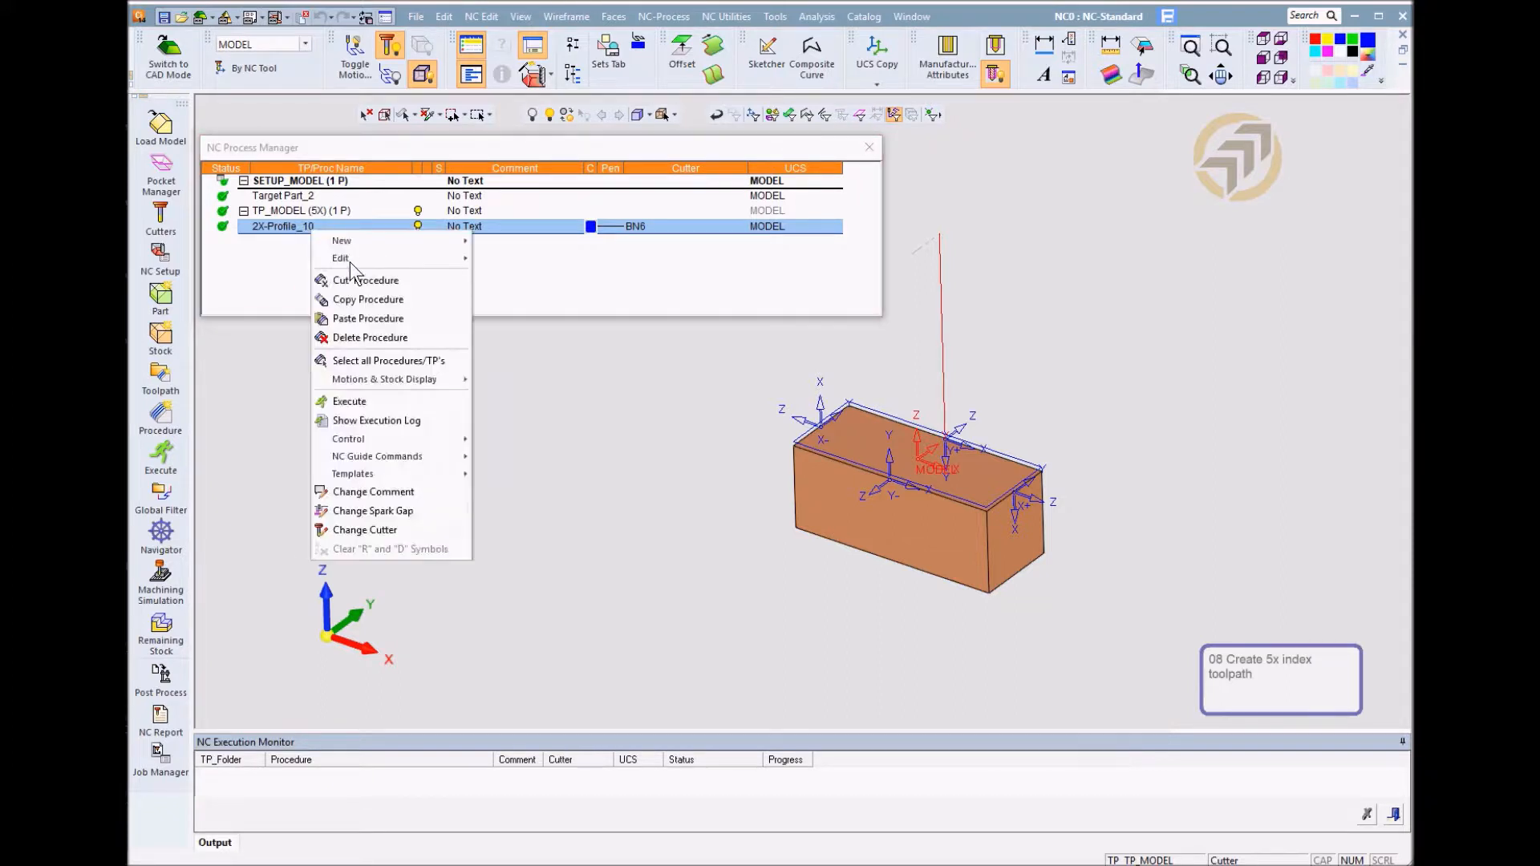
click(363, 312)
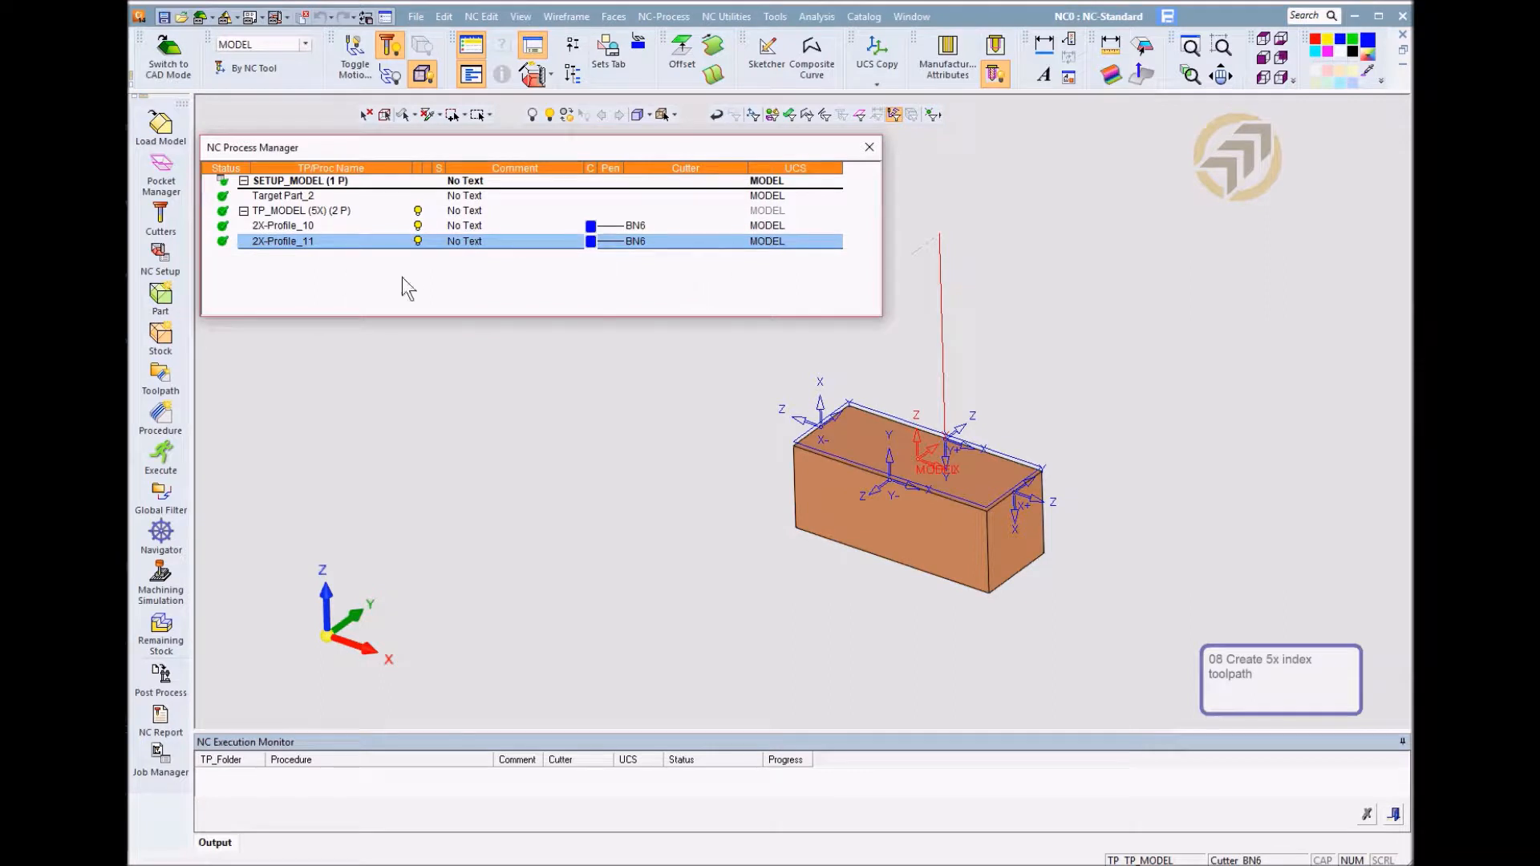
Change the UCS of the copied profile procedure to X+
double_click(794, 240)
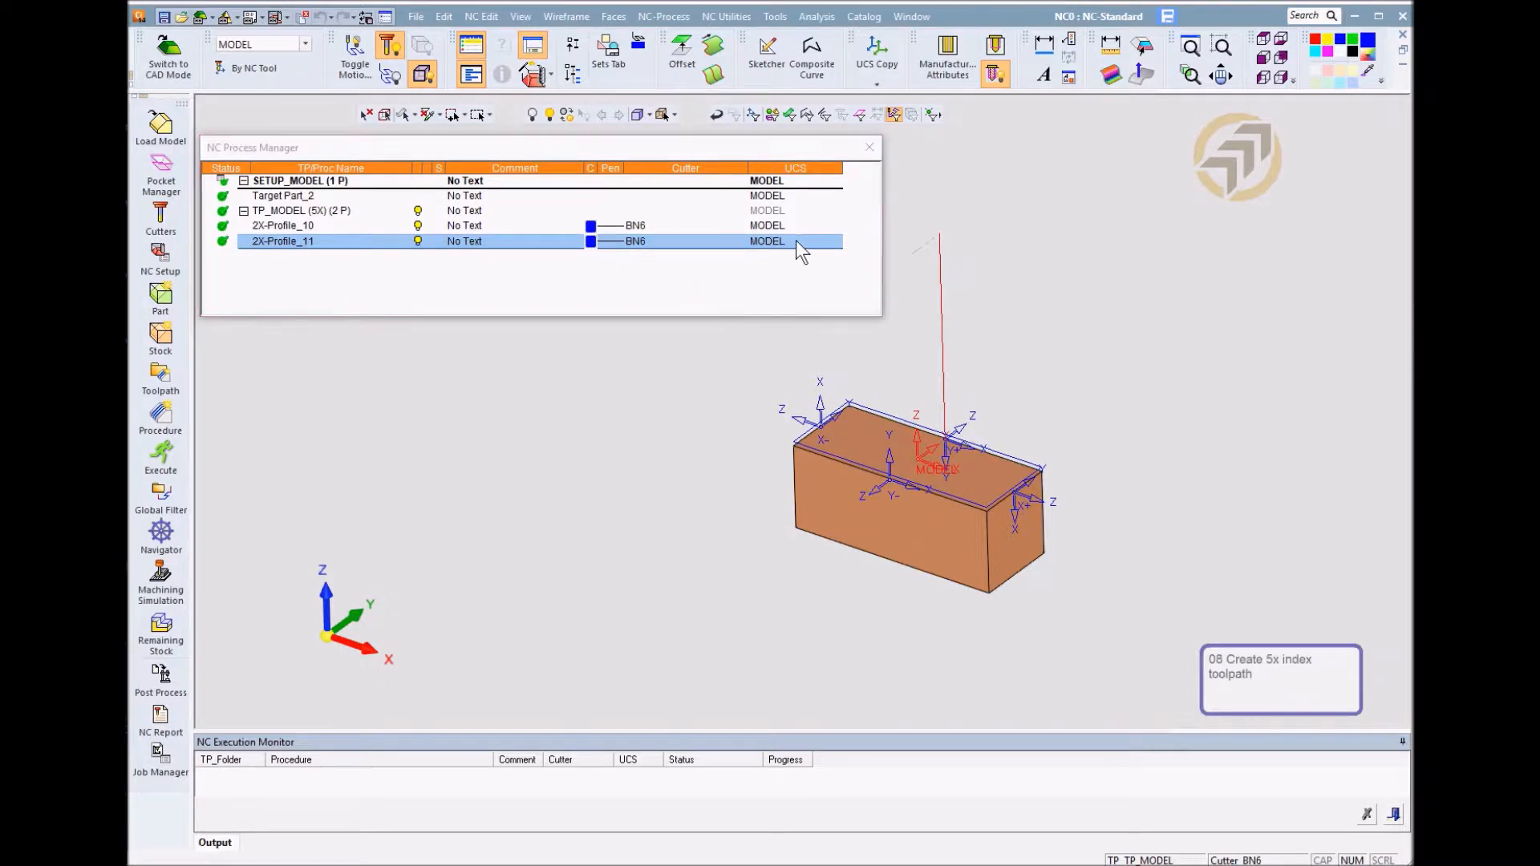
click(791, 258)
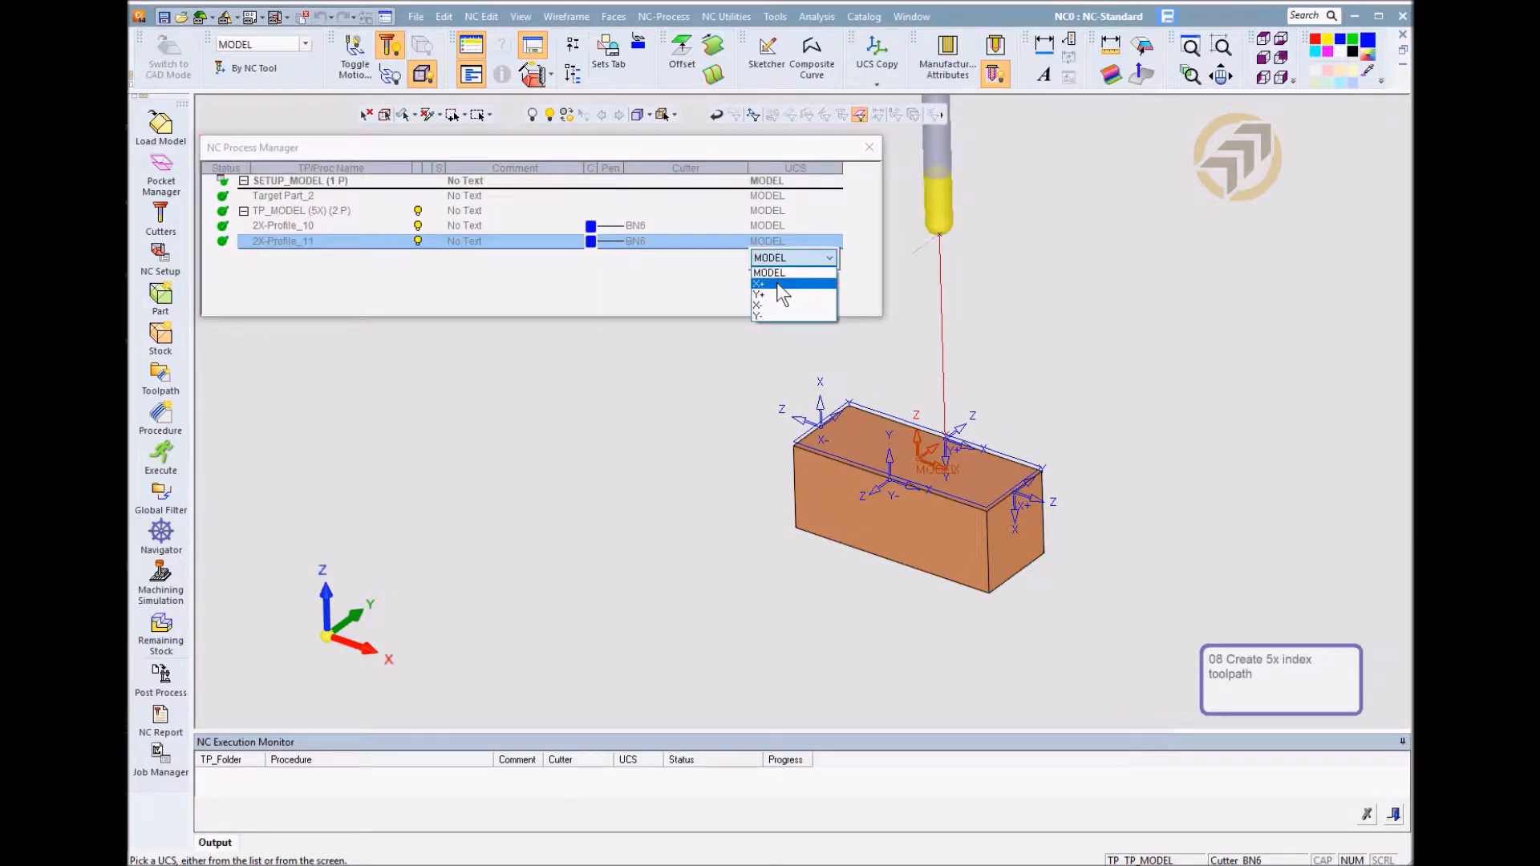
click(772, 294)
click(700, 481)
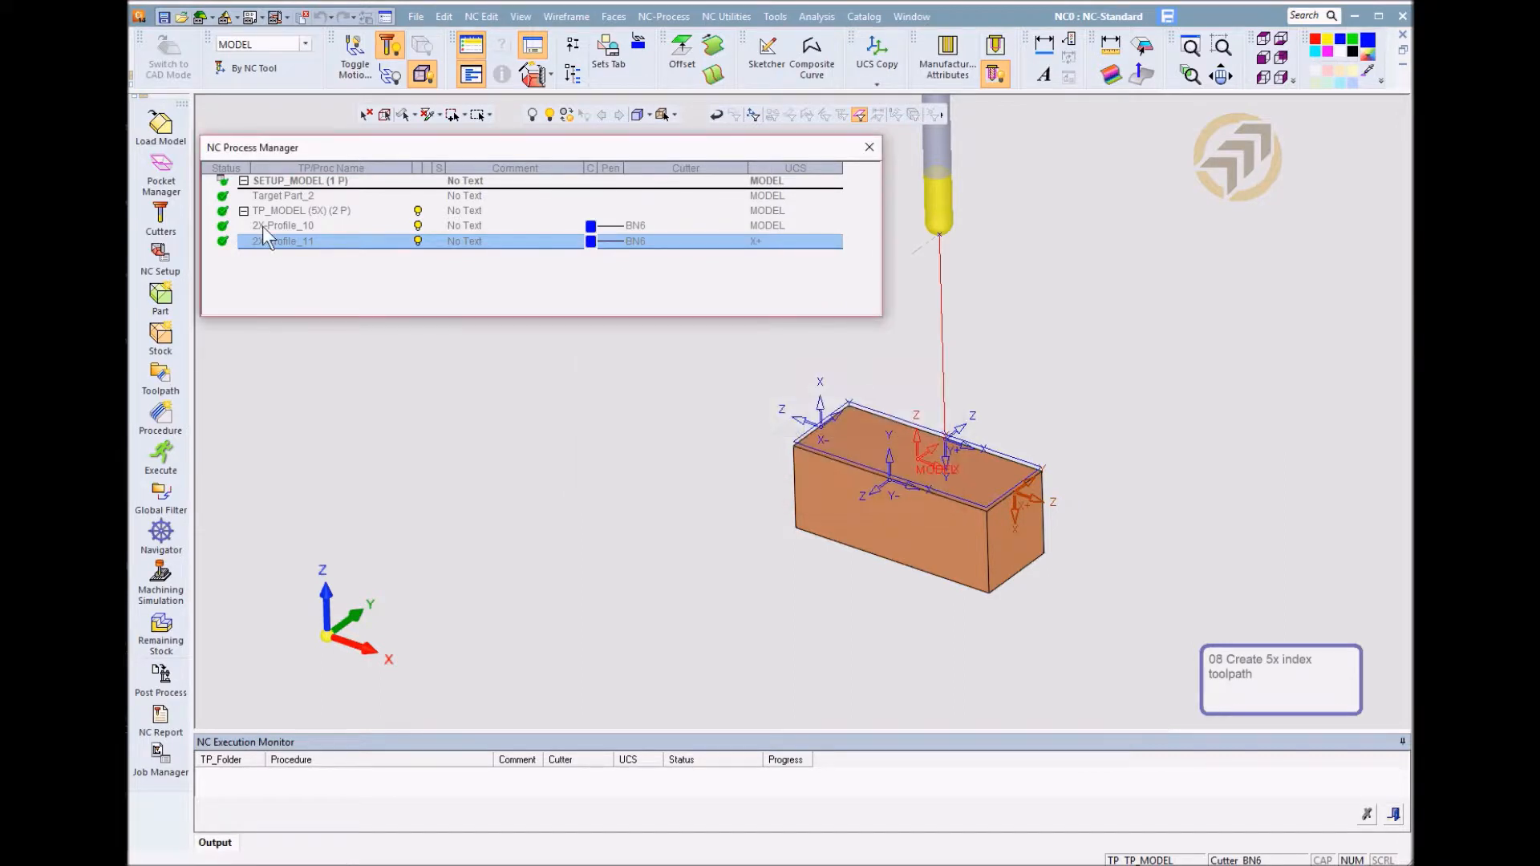
Replace the copied profile's contour with the edge loop of the box's X+ end face, clearing the inherited top-face contour
double_click(276, 240)
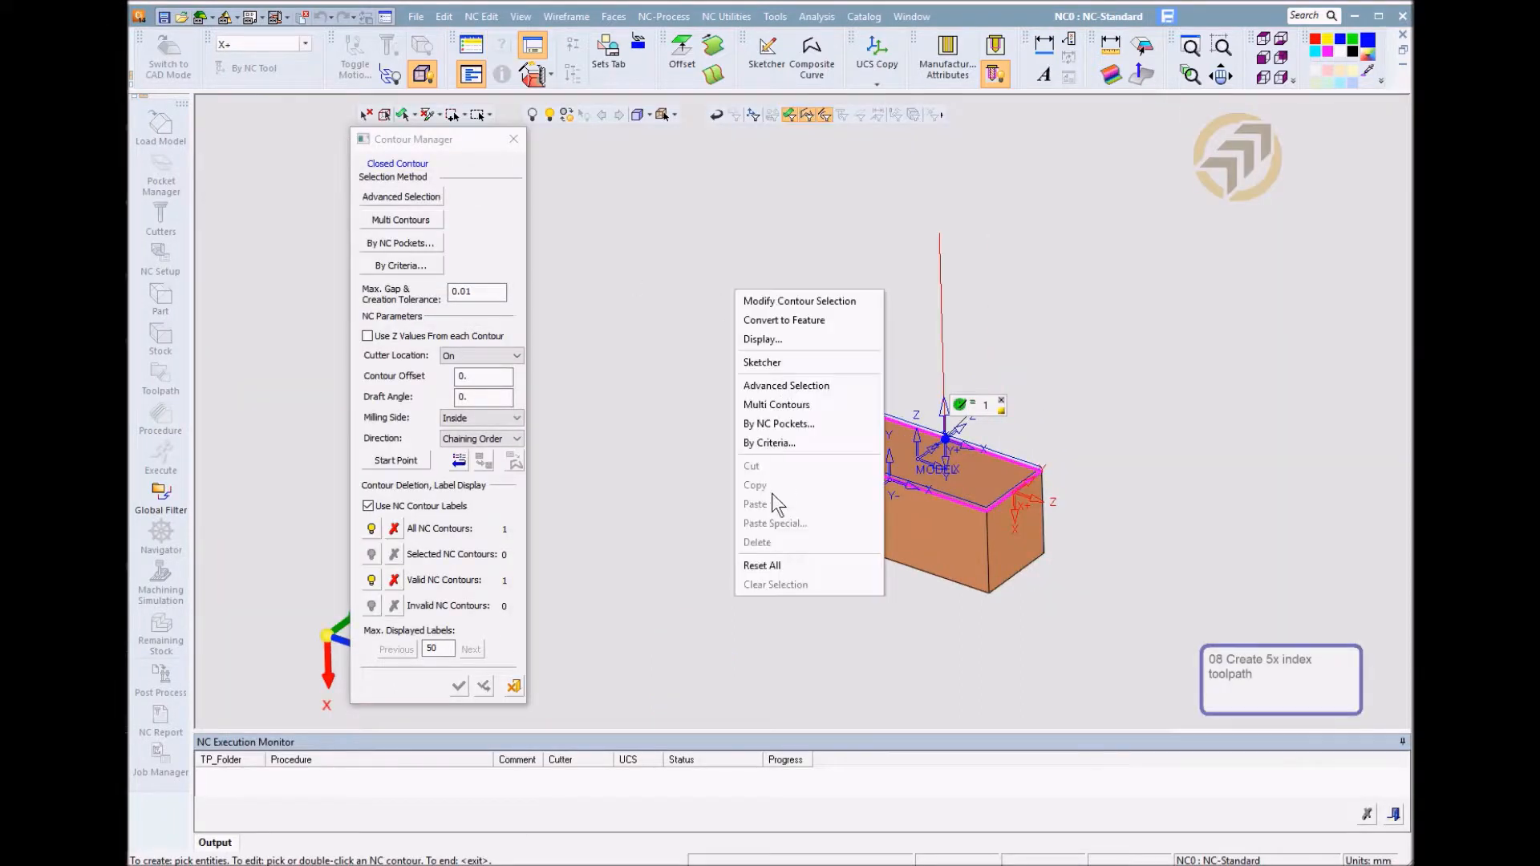
click(772, 565)
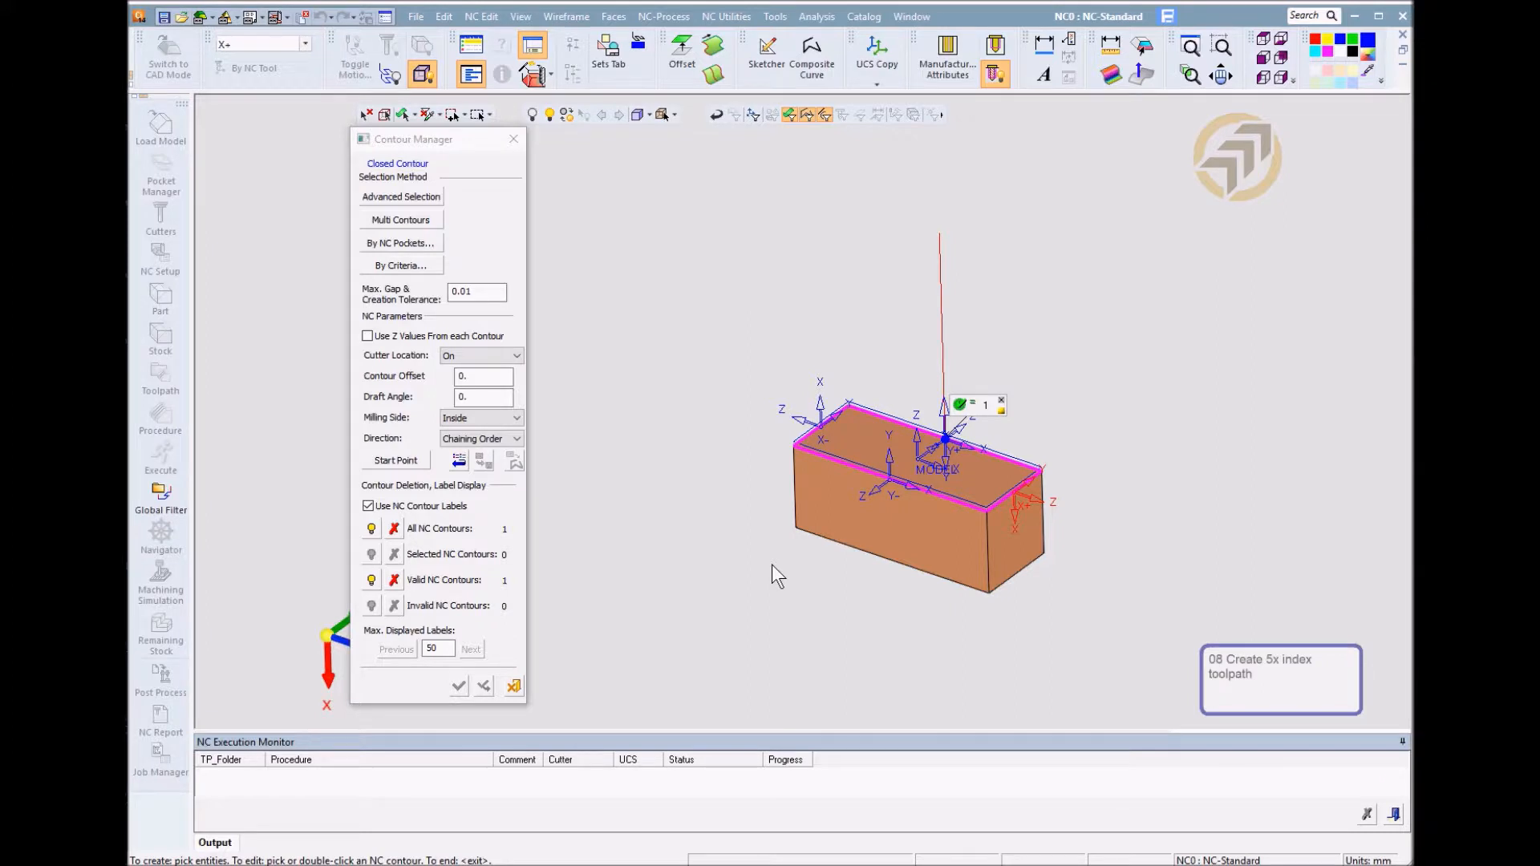
click(678, 479)
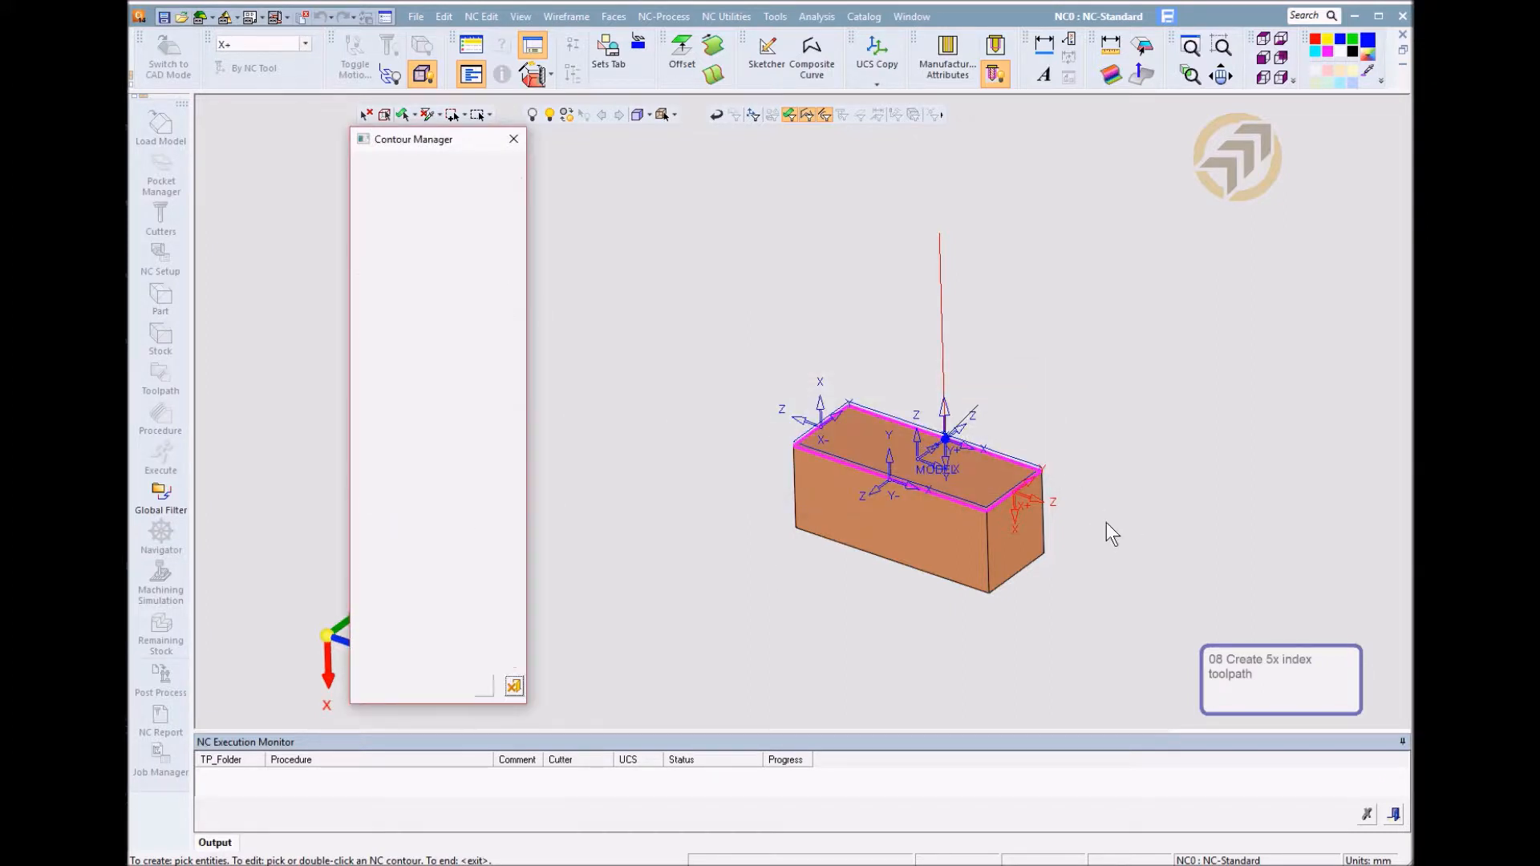
scroll(1110, 506, up, 3)
ctrl+middle_drag(1092, 483, 911, 252)
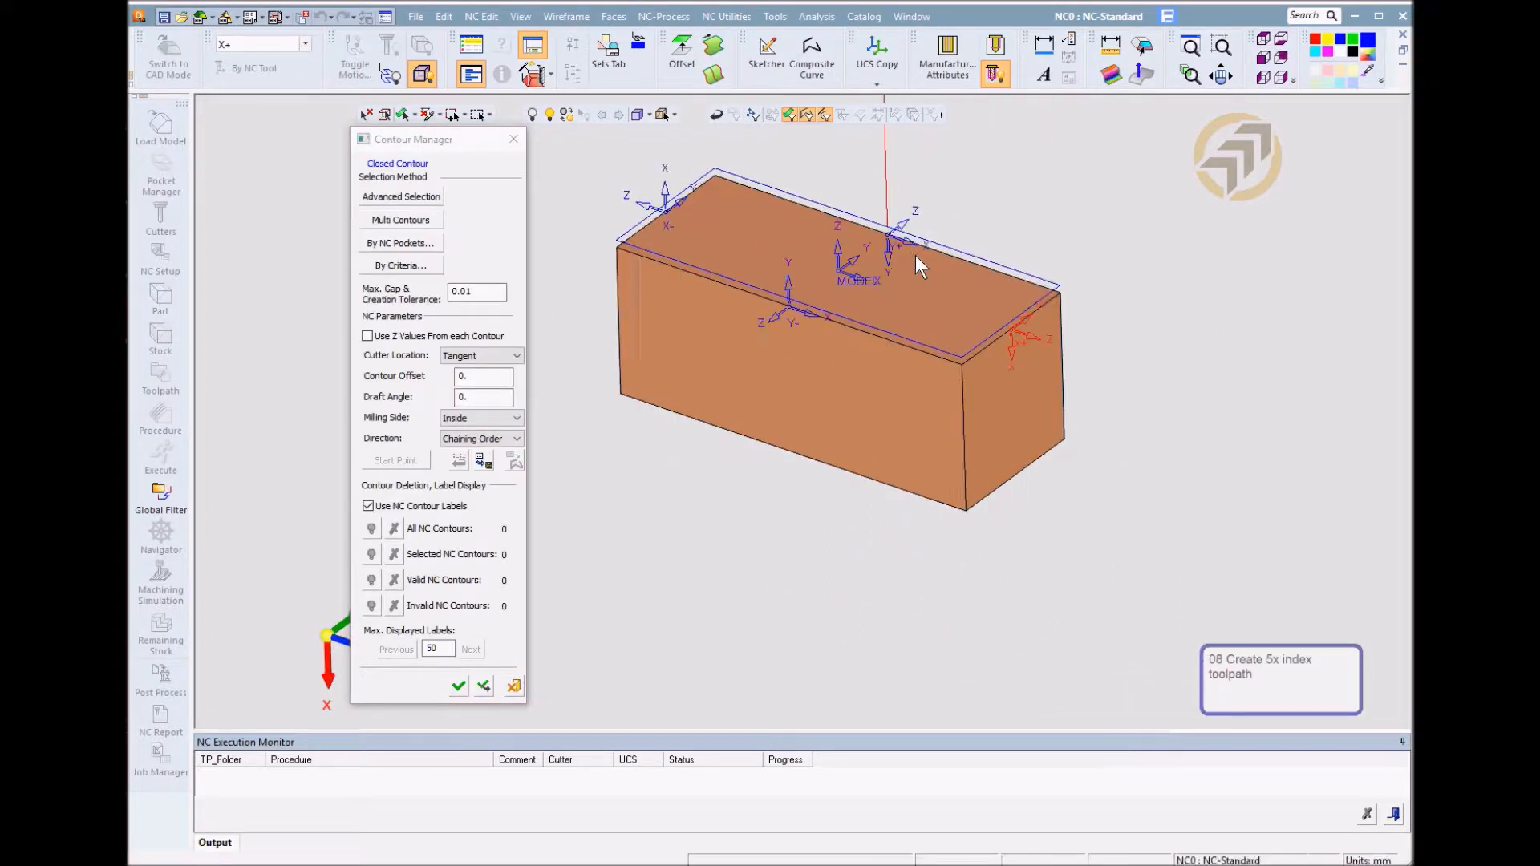
ctrl+right_drag(911, 253, 1307, 324)
ctrl+middle_drag(1154, 450, 954, 551)
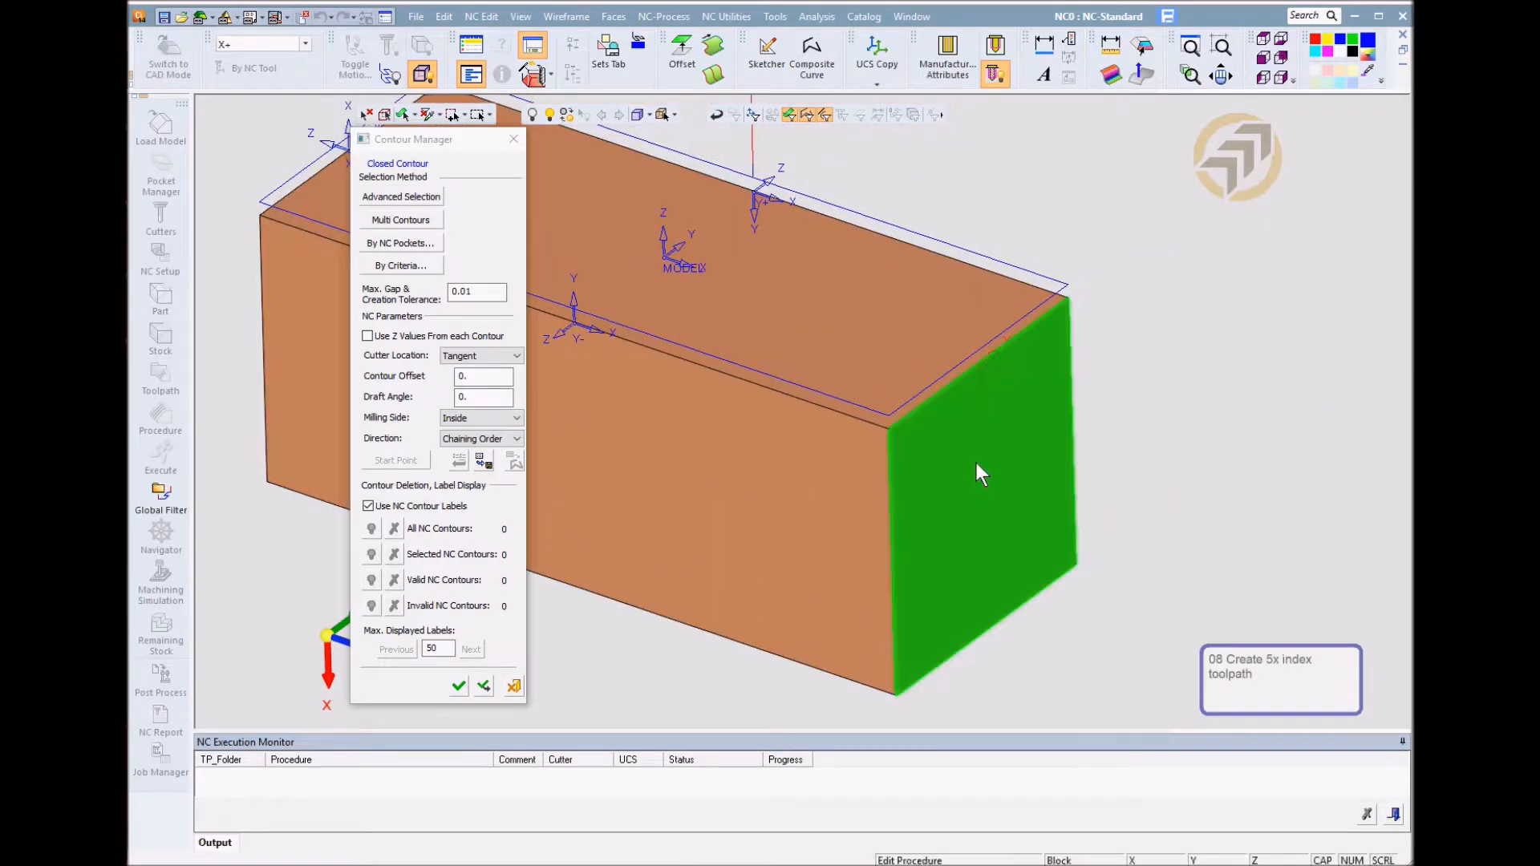
click(975, 463)
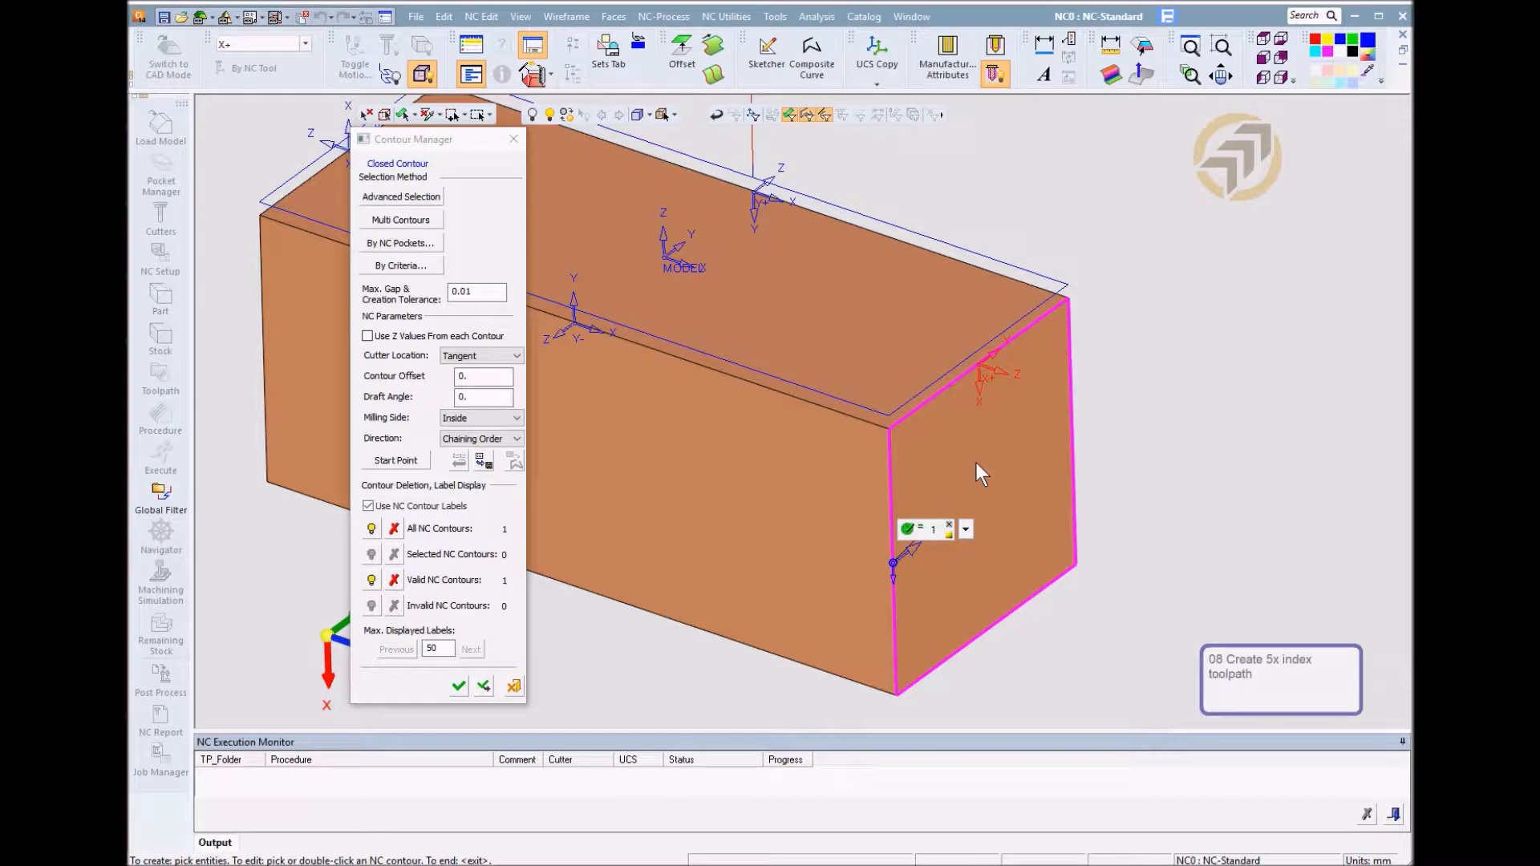
Set the X+ face contour's start point at the X+ UCS origin, and save and calculate the procedure
click(915, 527)
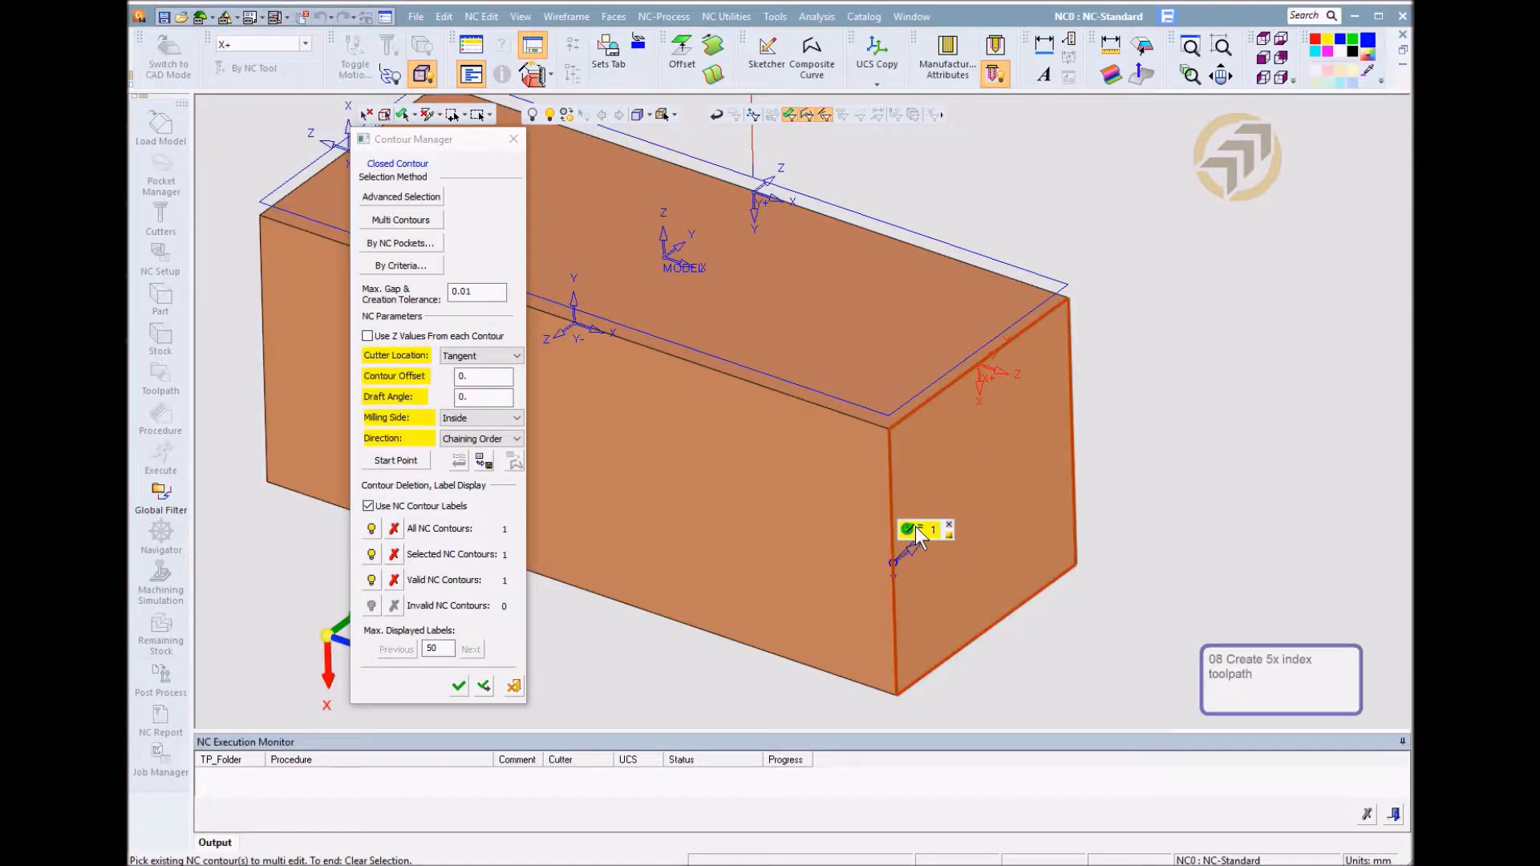
click(393, 462)
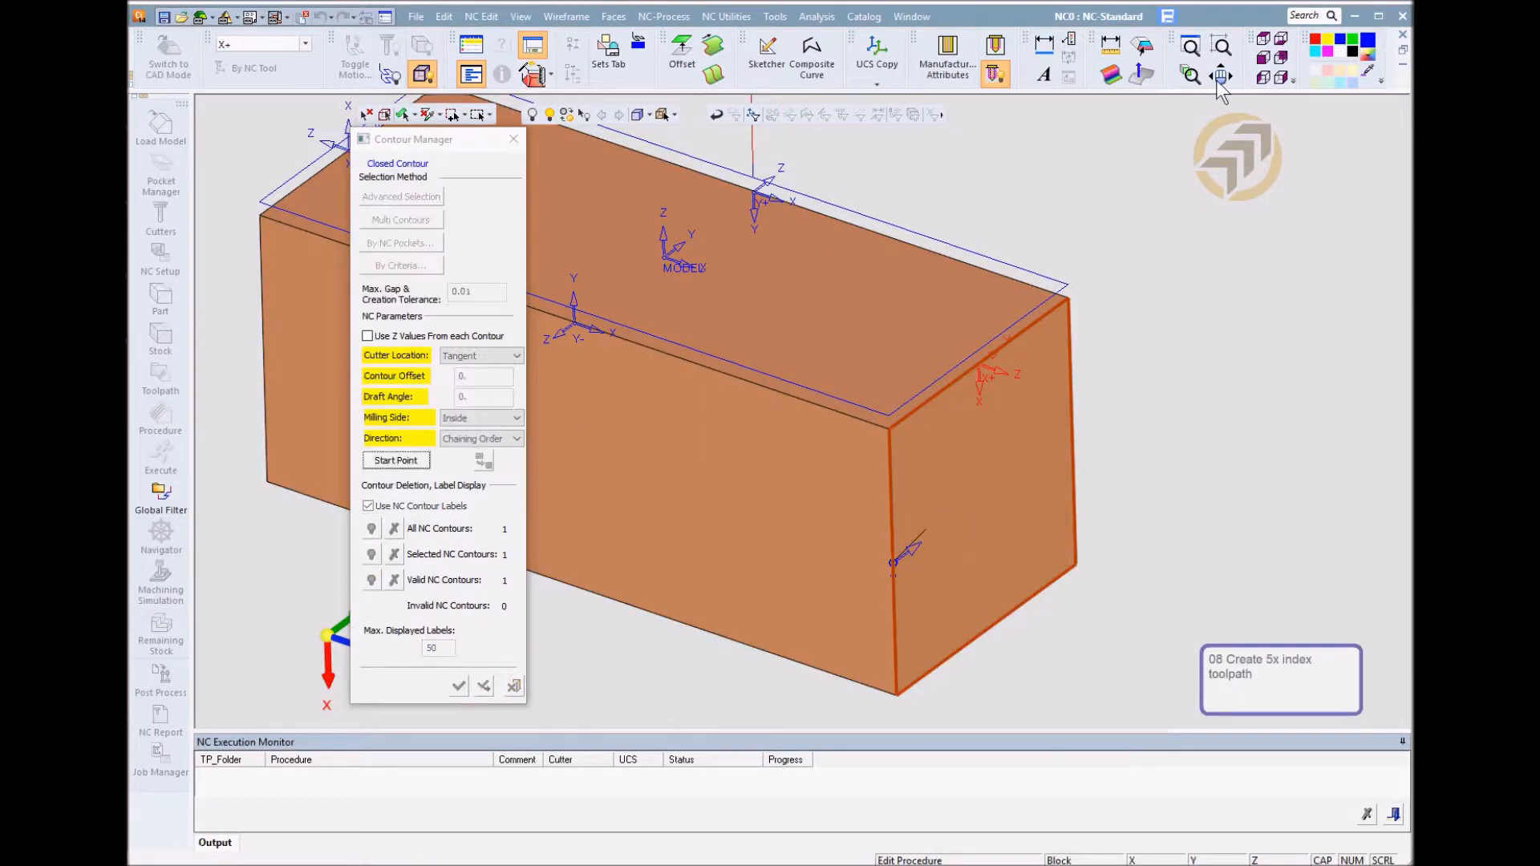
click(1072, 115)
click(993, 372)
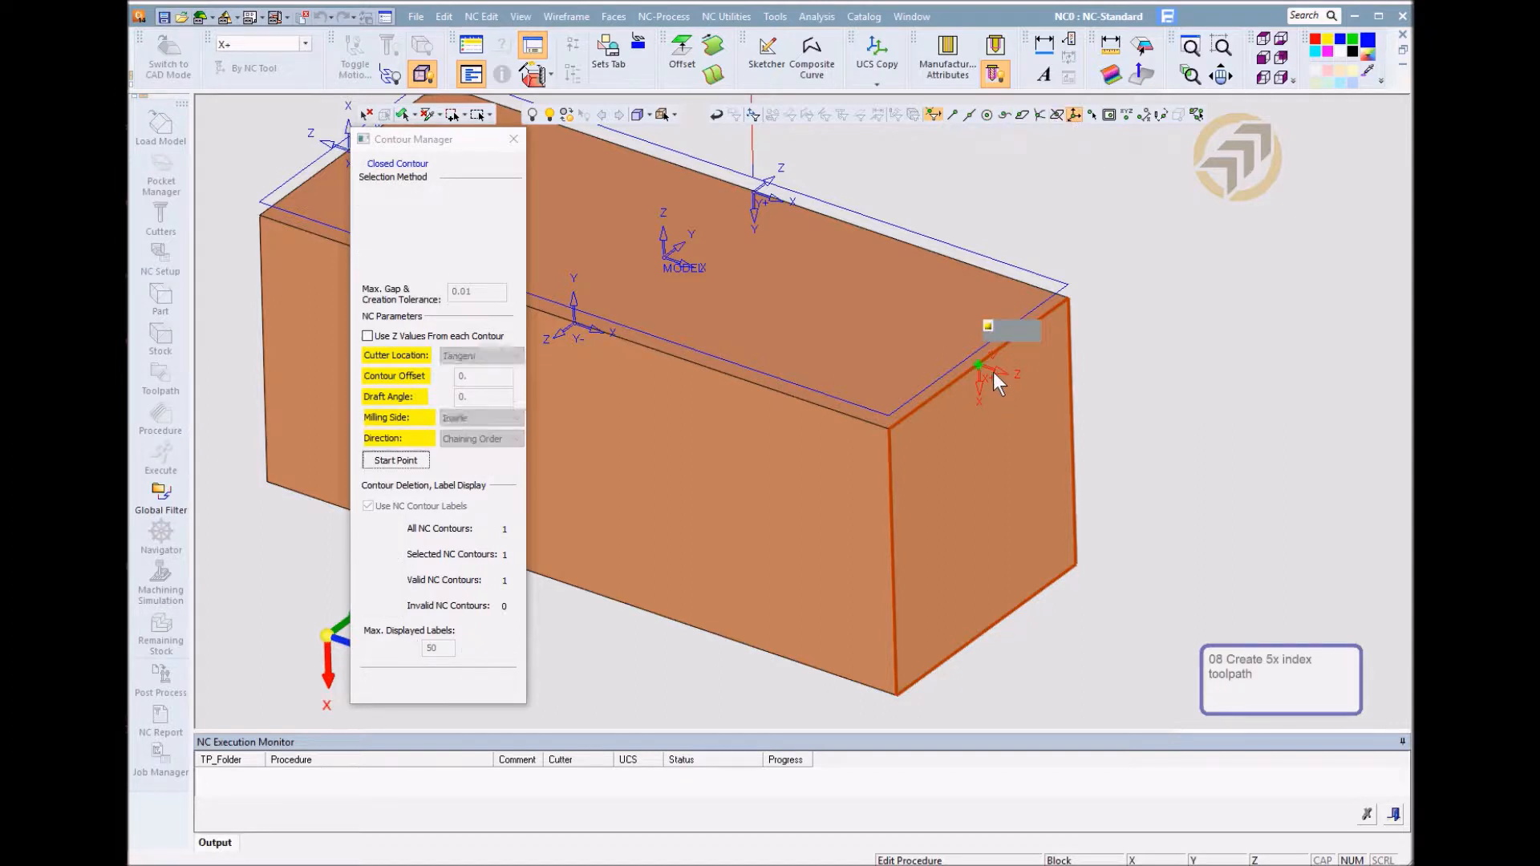
middle_click(1008, 215)
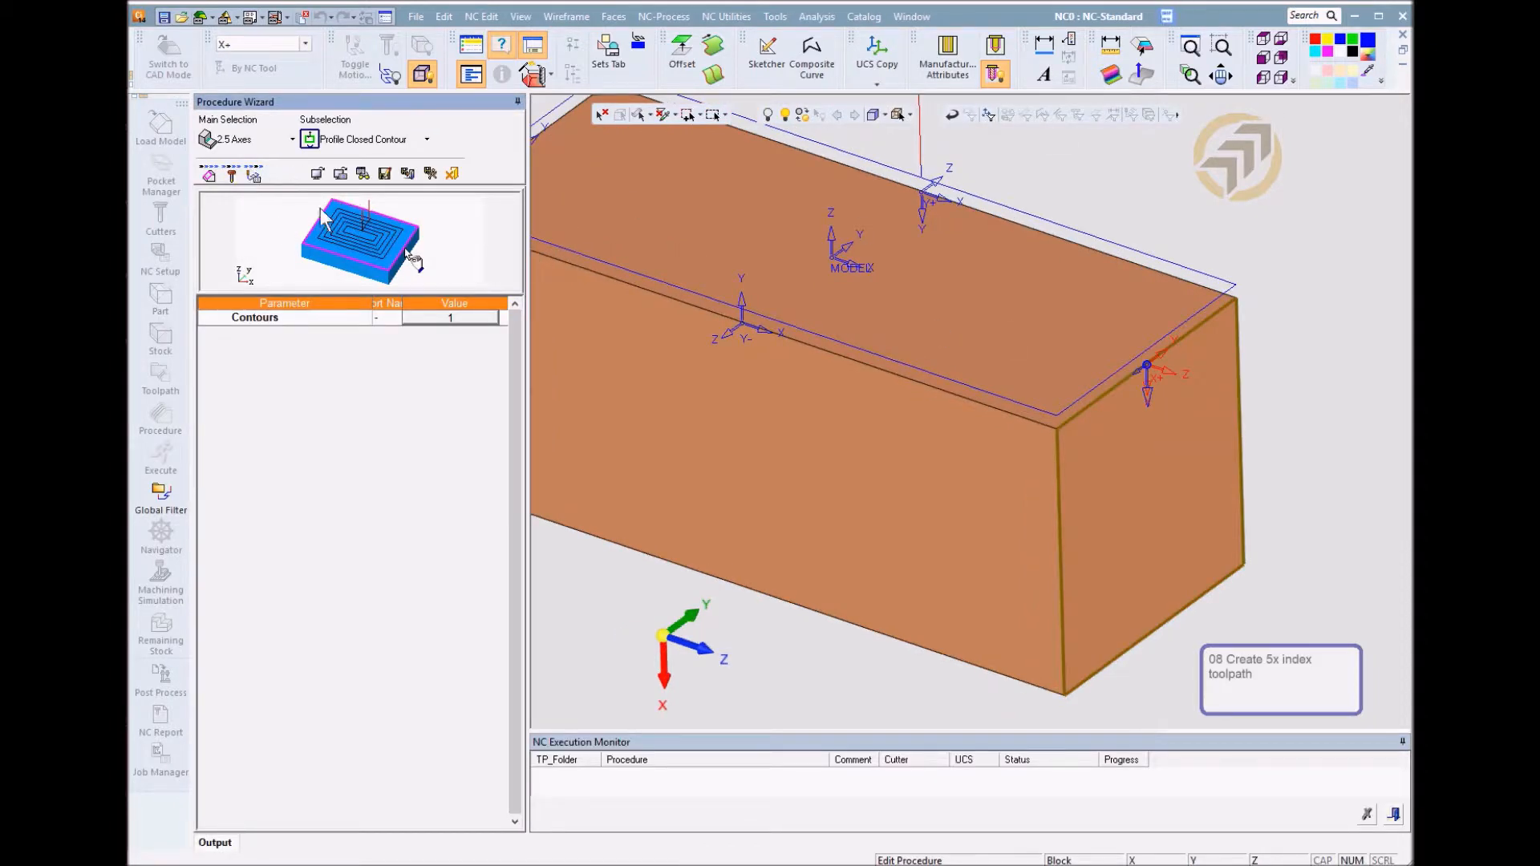
click(429, 172)
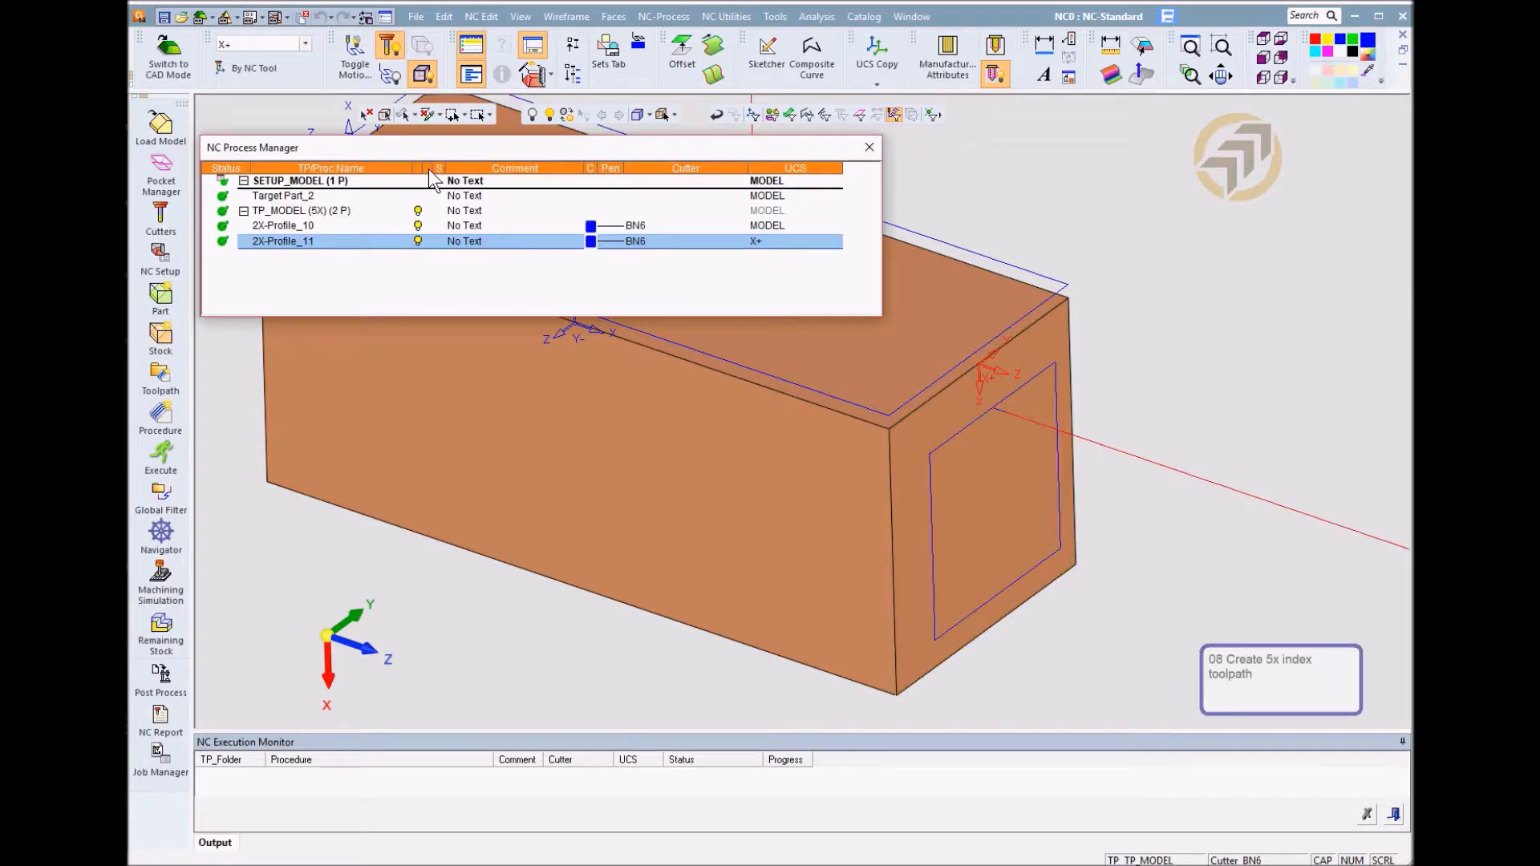
Change the cutter location of the X+ face contour to On, accept the contour and recalculate the procedure
double_click(283, 242)
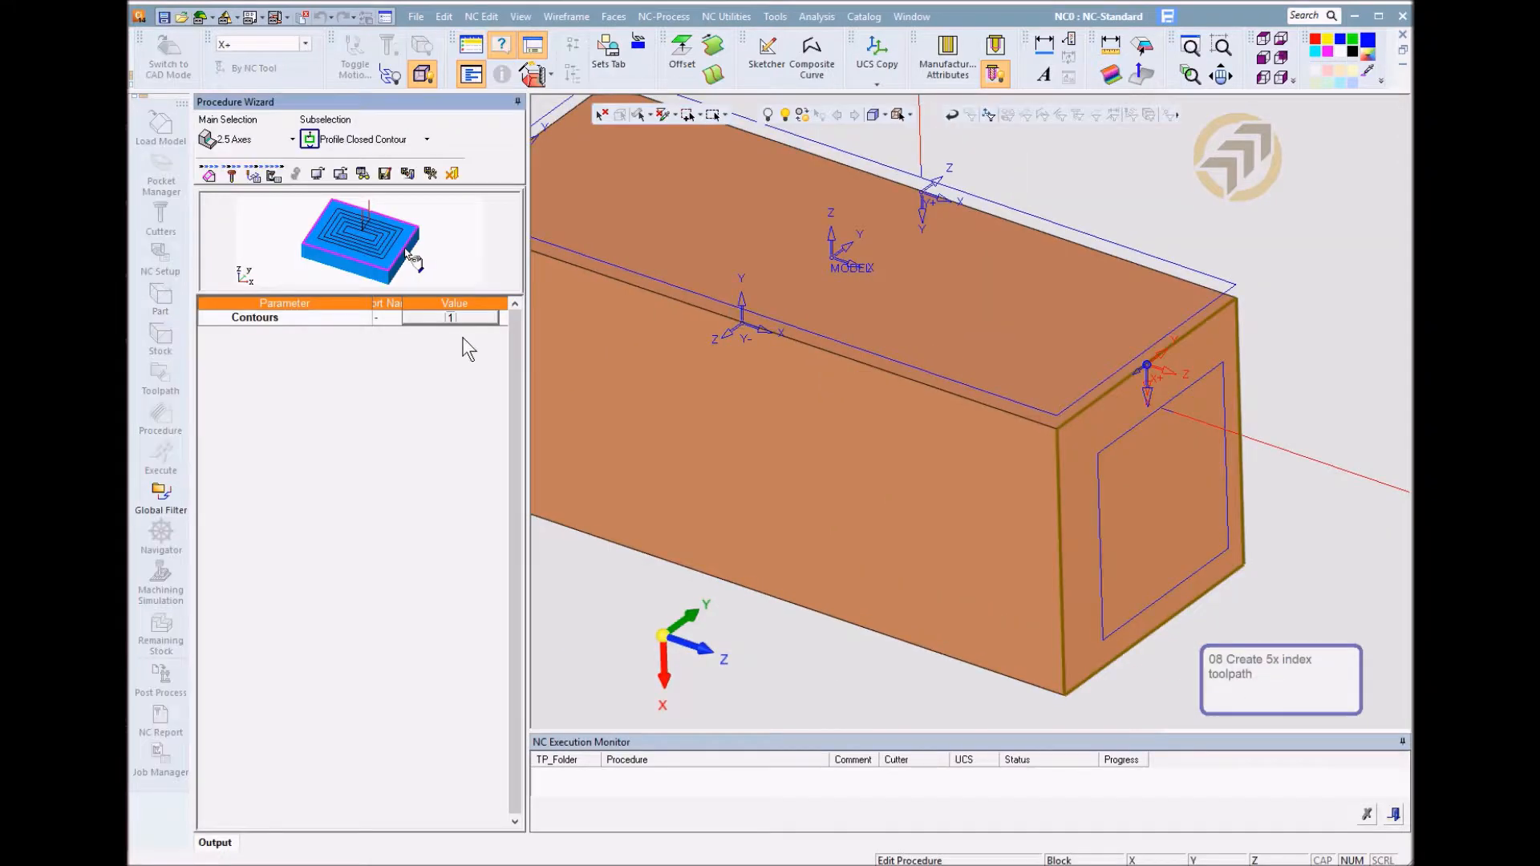
click(476, 319)
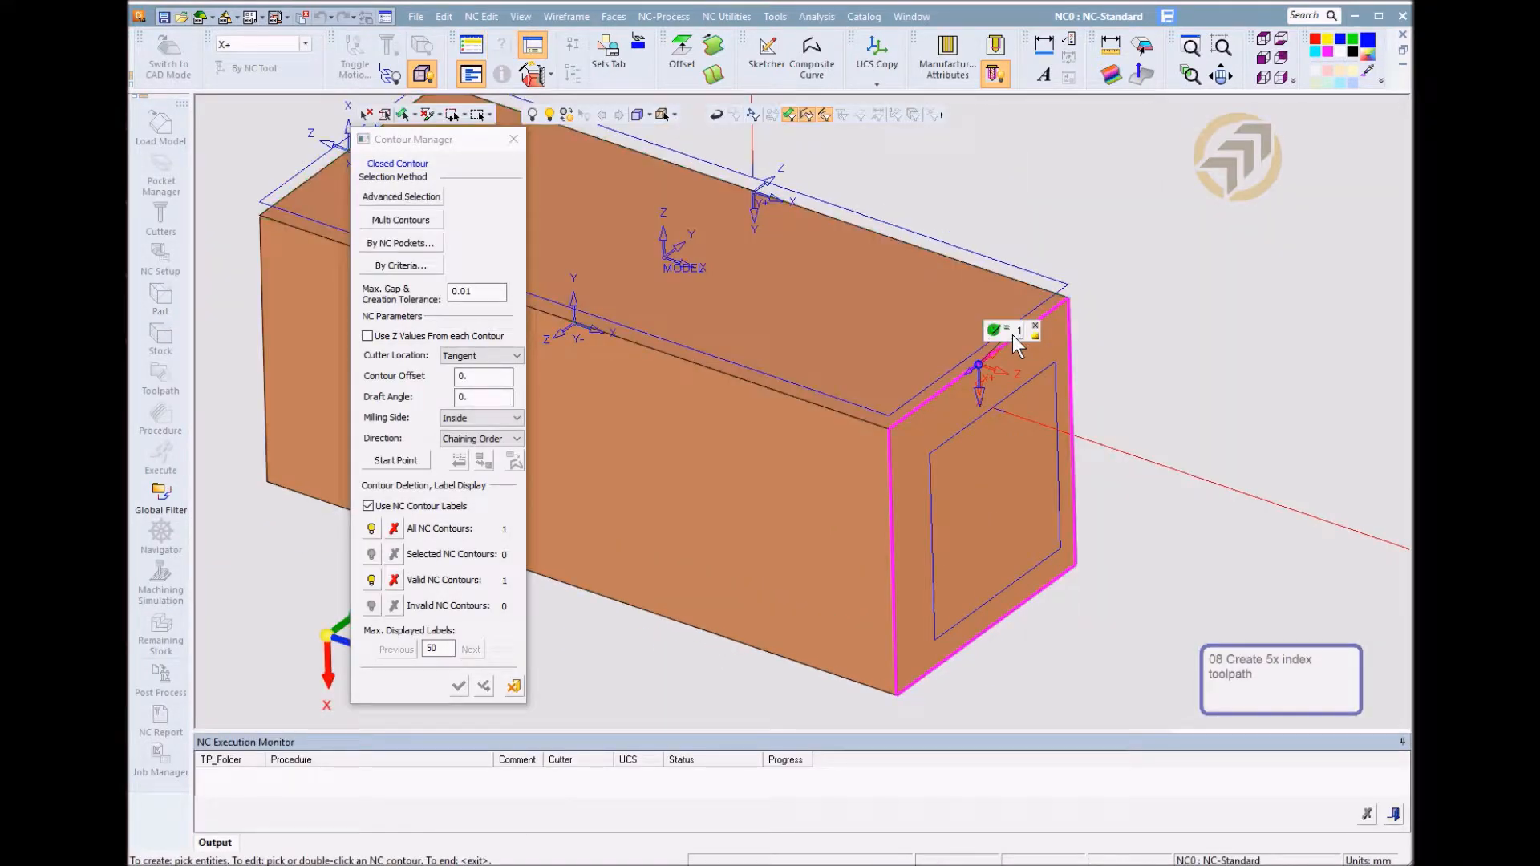
click(1002, 332)
click(473, 356)
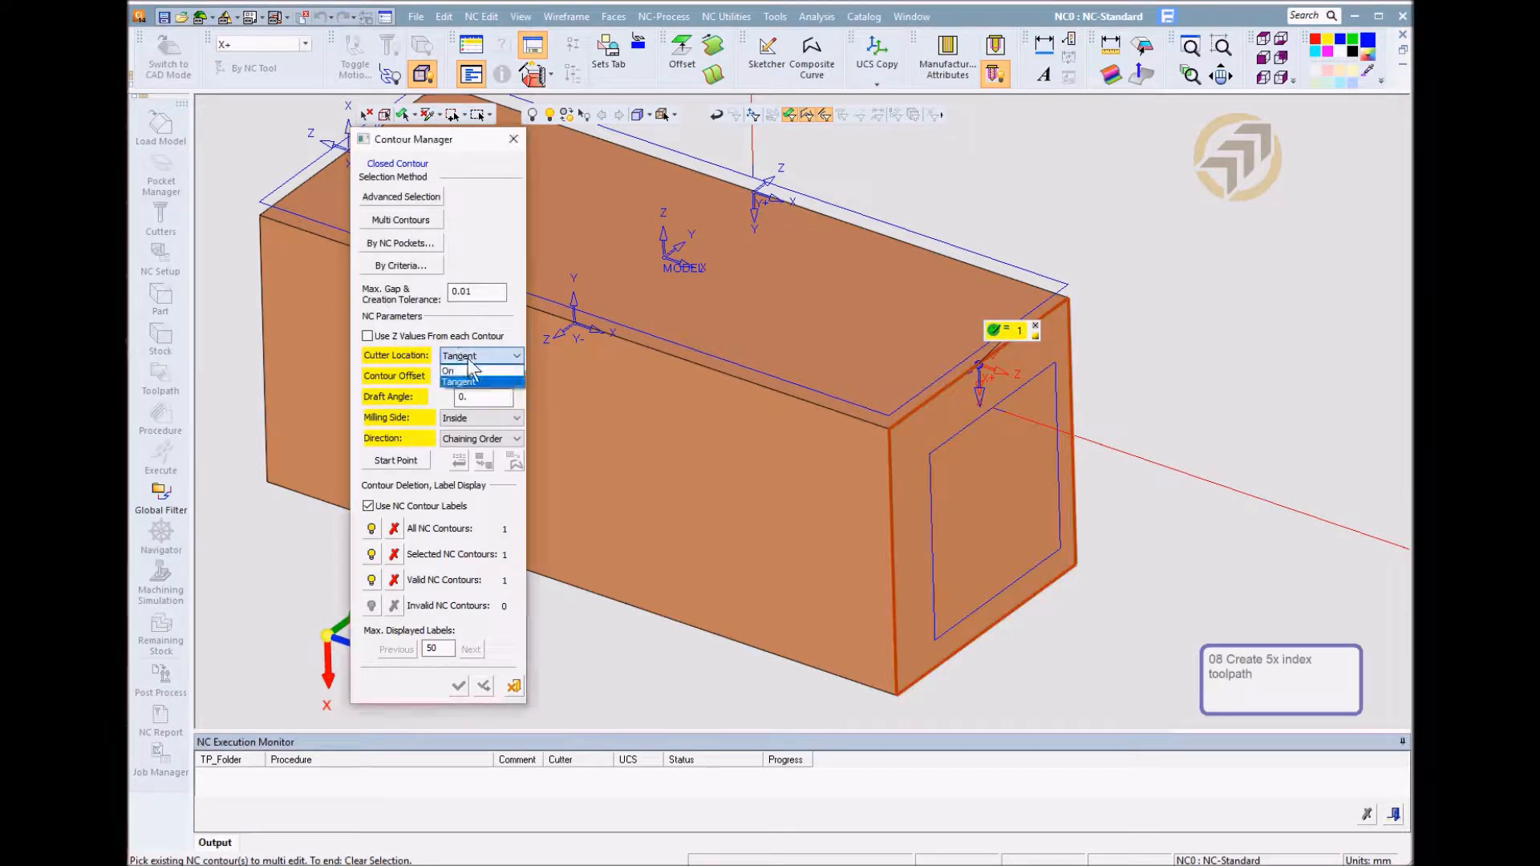
click(469, 370)
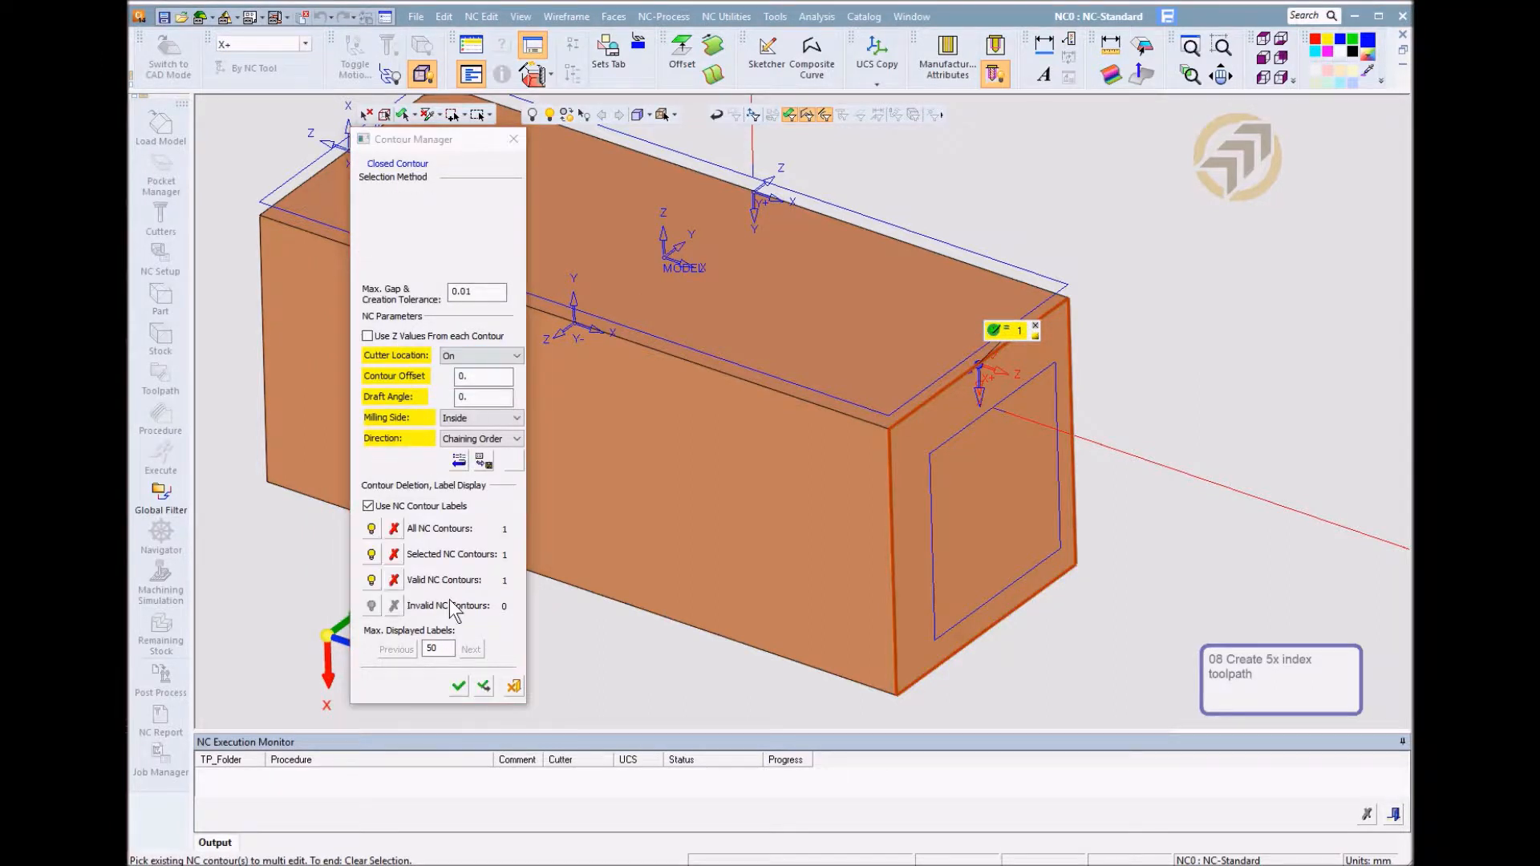
click(458, 686)
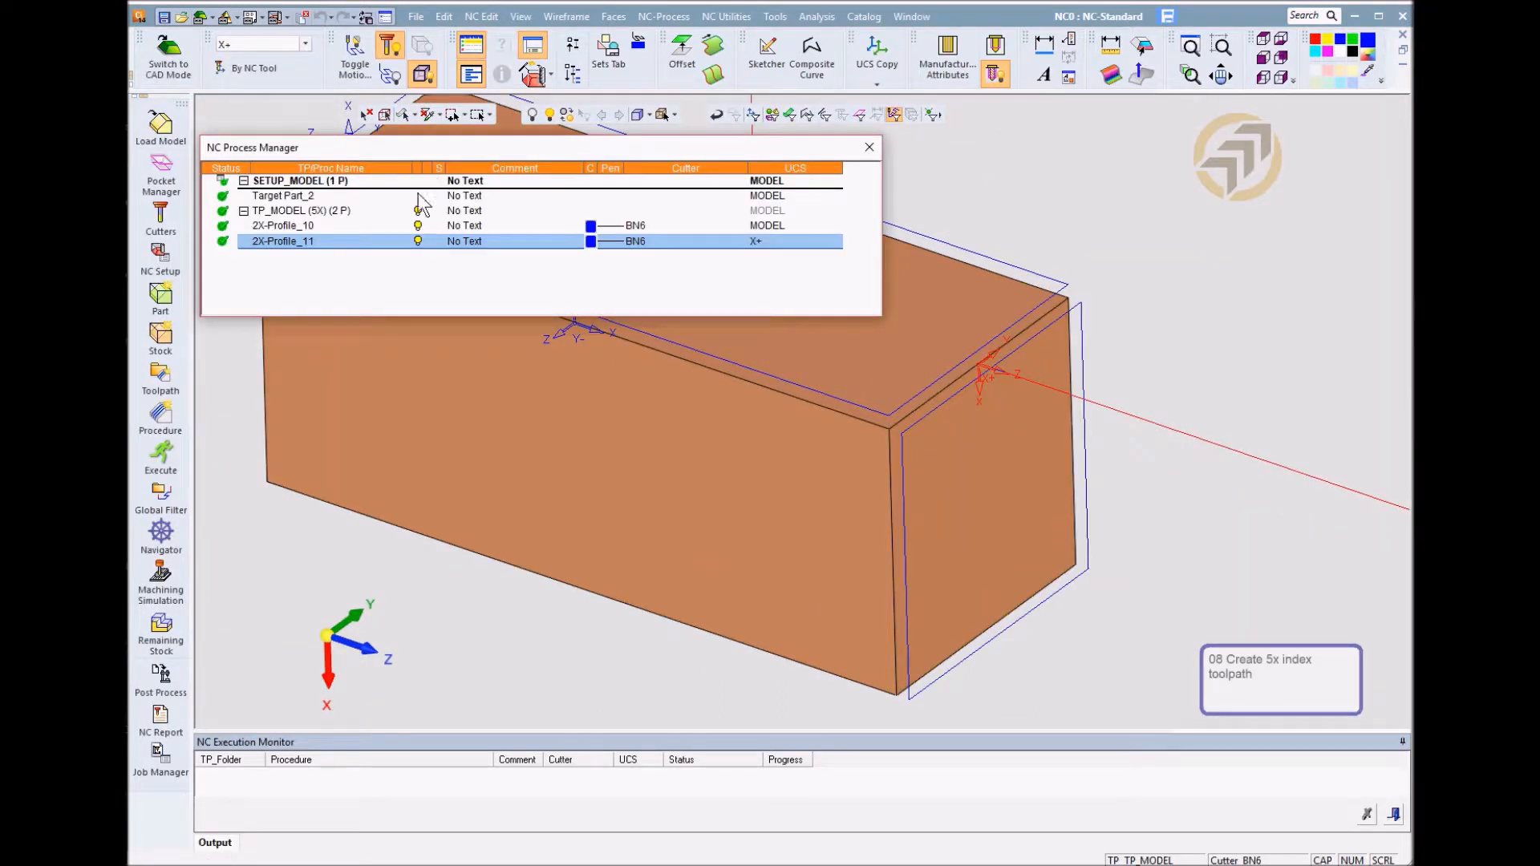
Duplicate the X+ face profile procedure within TP_MODEL and change the copy's UCS to Y+
right_click(290, 241)
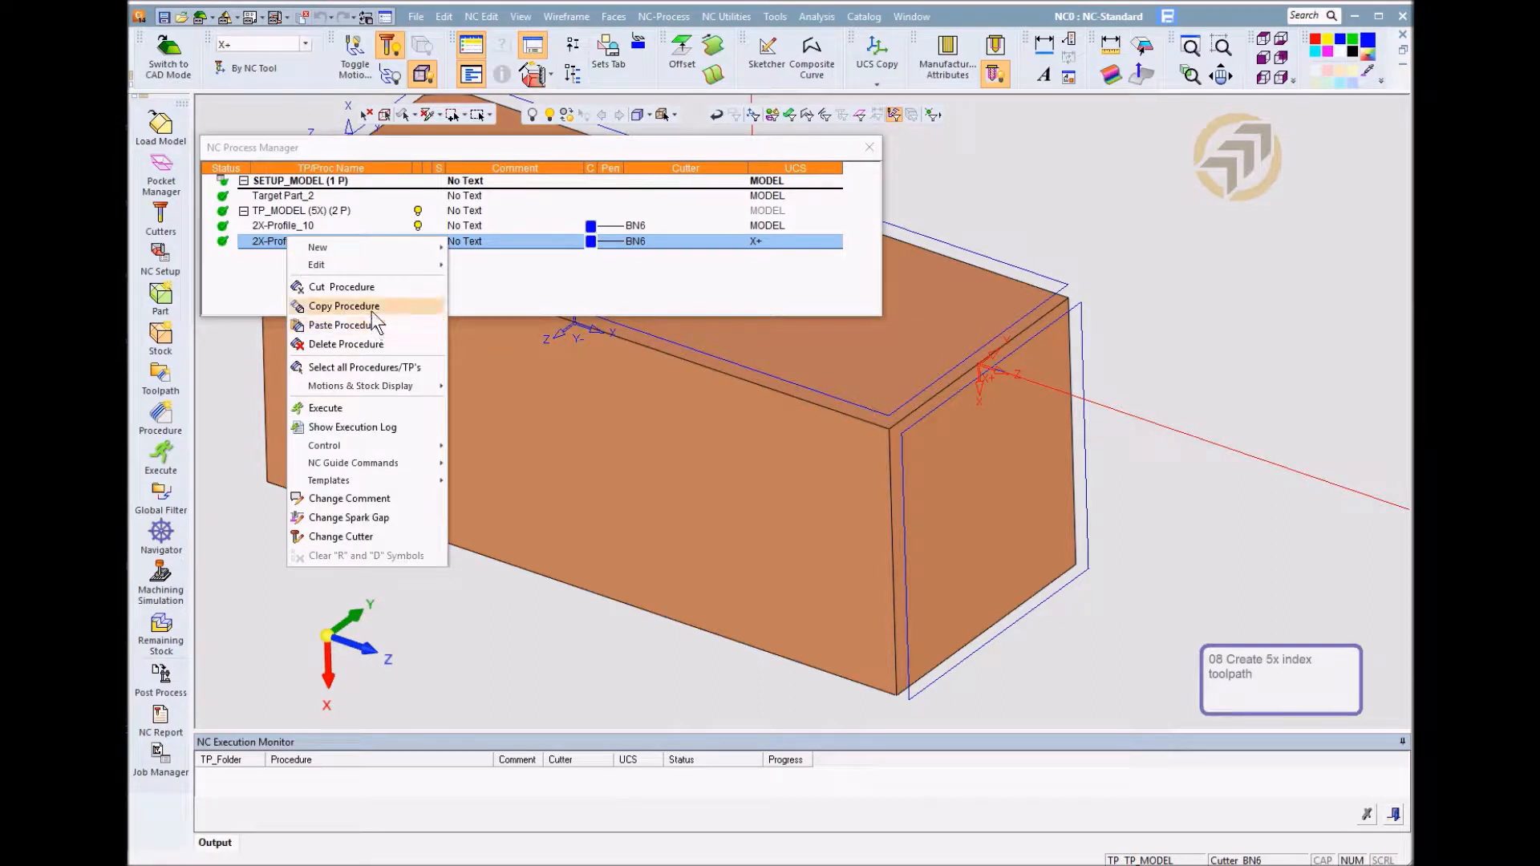
click(372, 310)
right_click(327, 263)
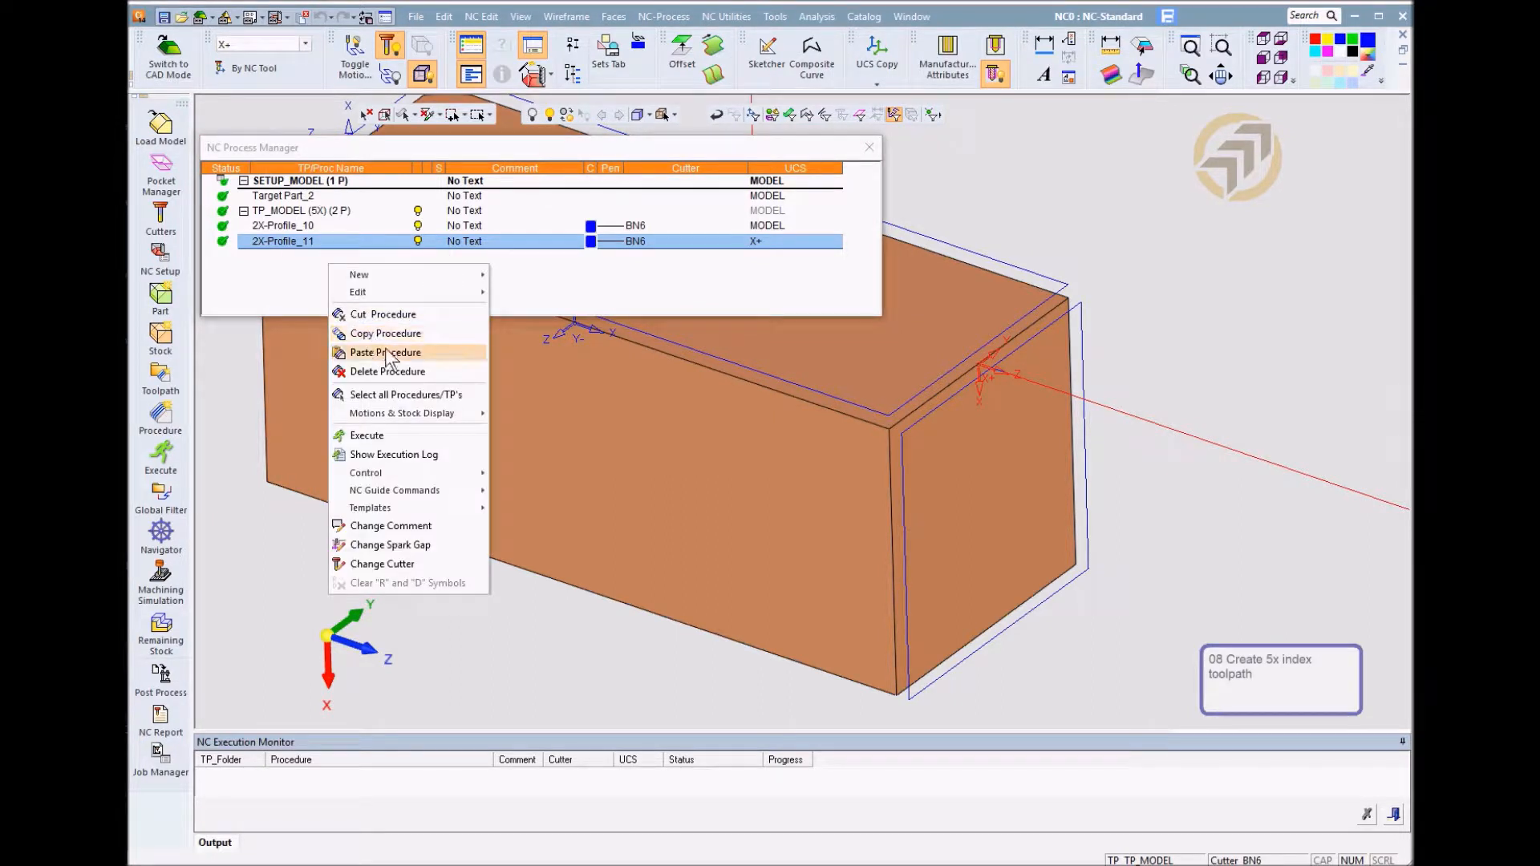
click(386, 353)
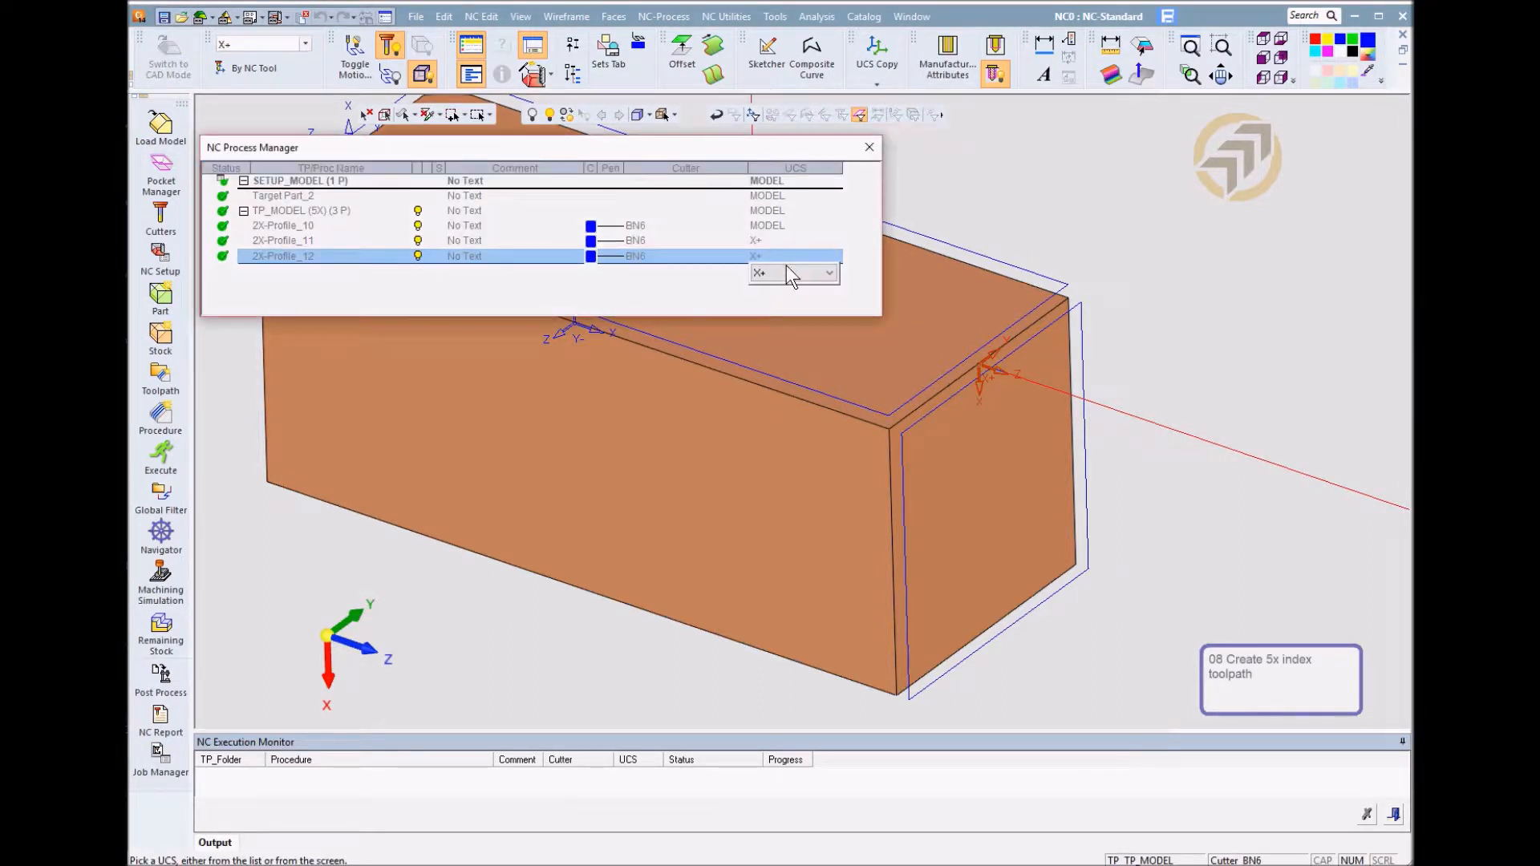
click(788, 271)
click(779, 310)
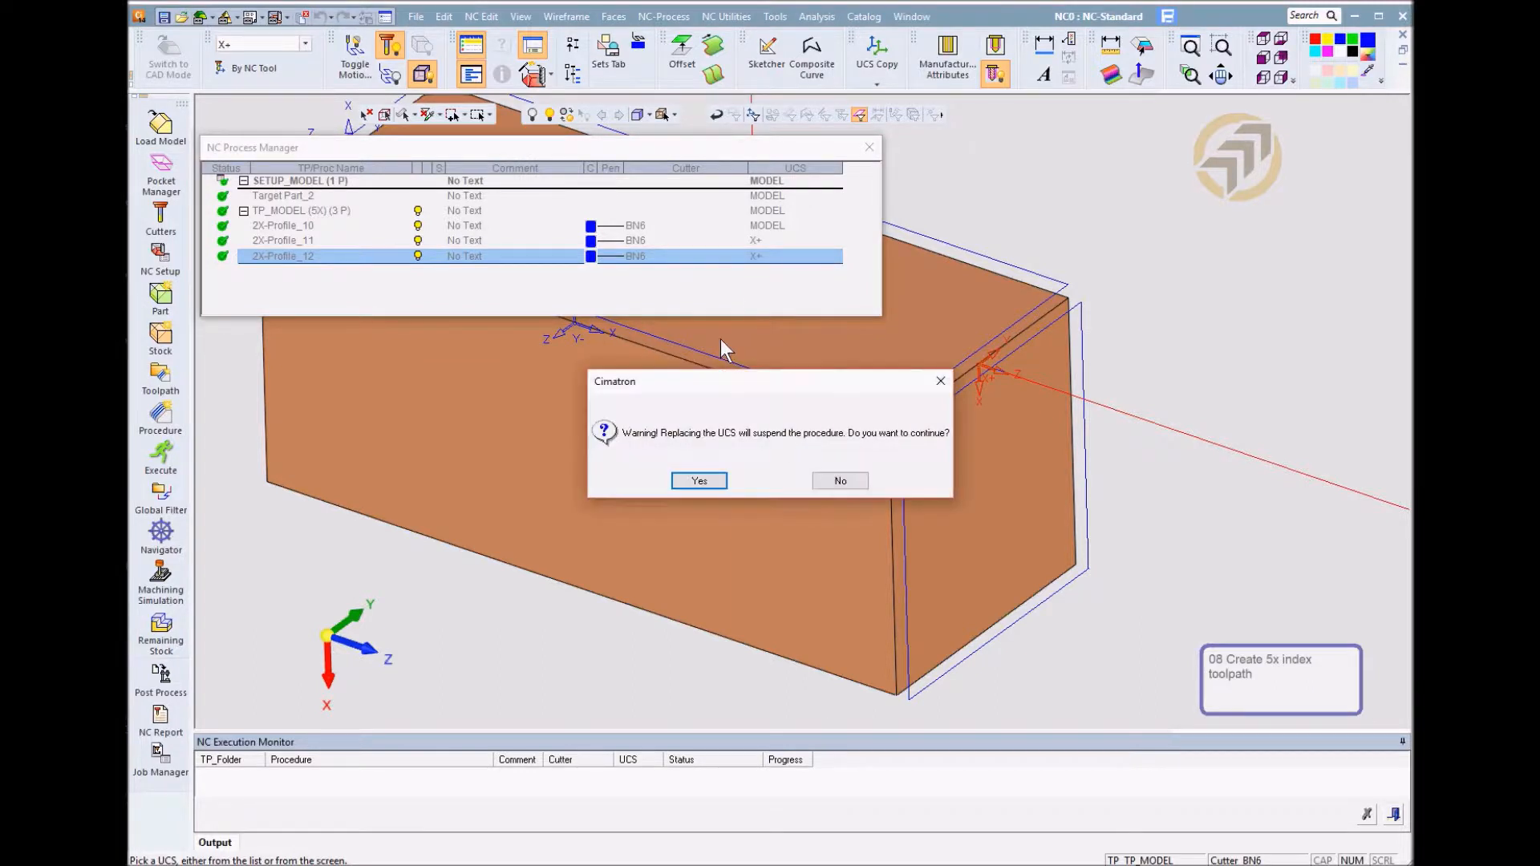
click(724, 479)
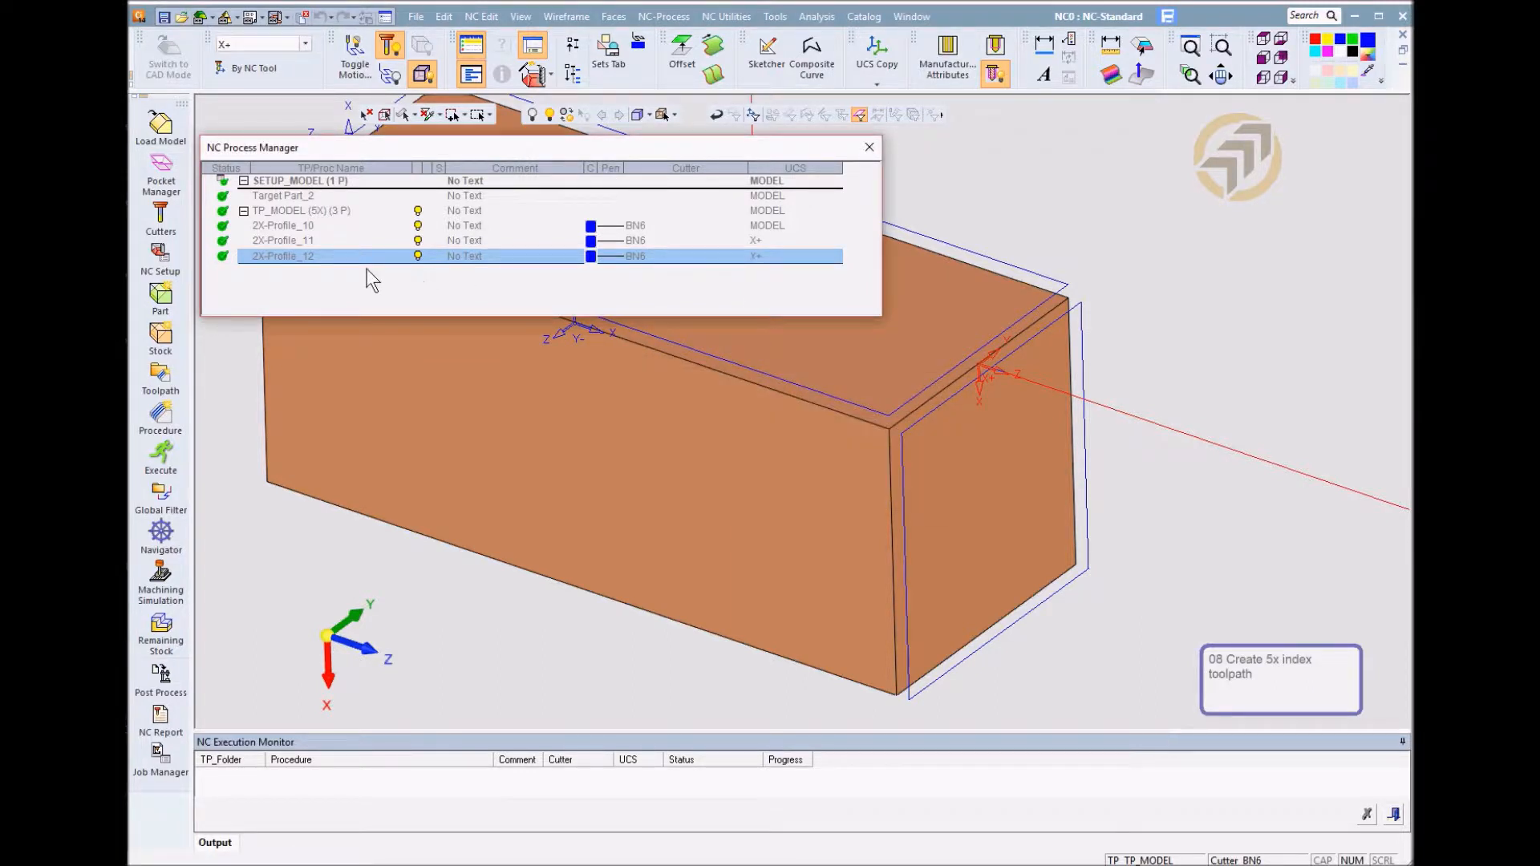
Clear the inherited contour from the Y+ profile procedure and pick the box's long Y+ side face as its closed contour
double_click(293, 259)
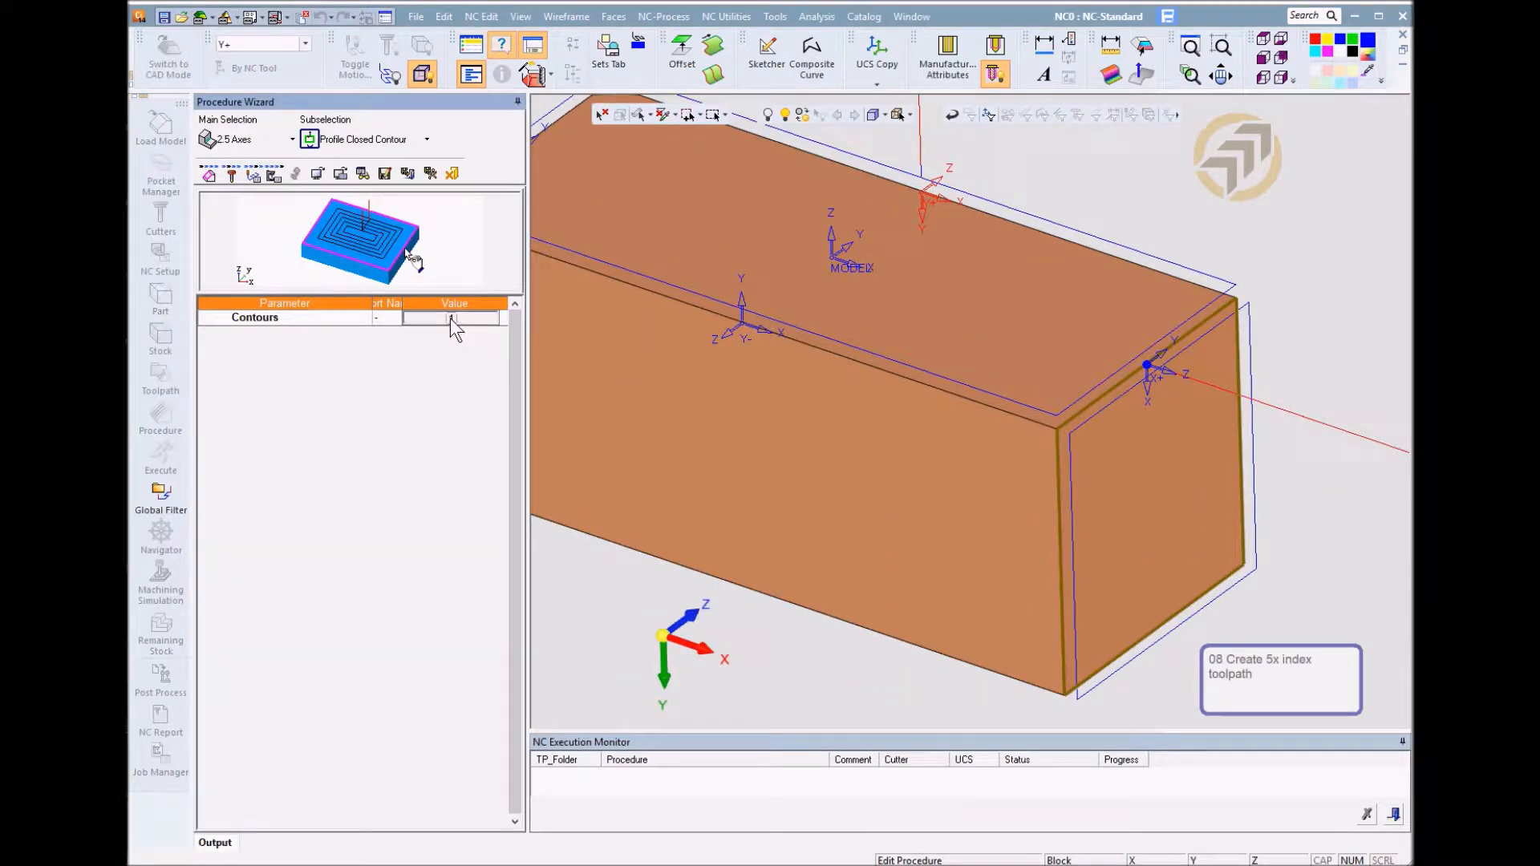
click(451, 320)
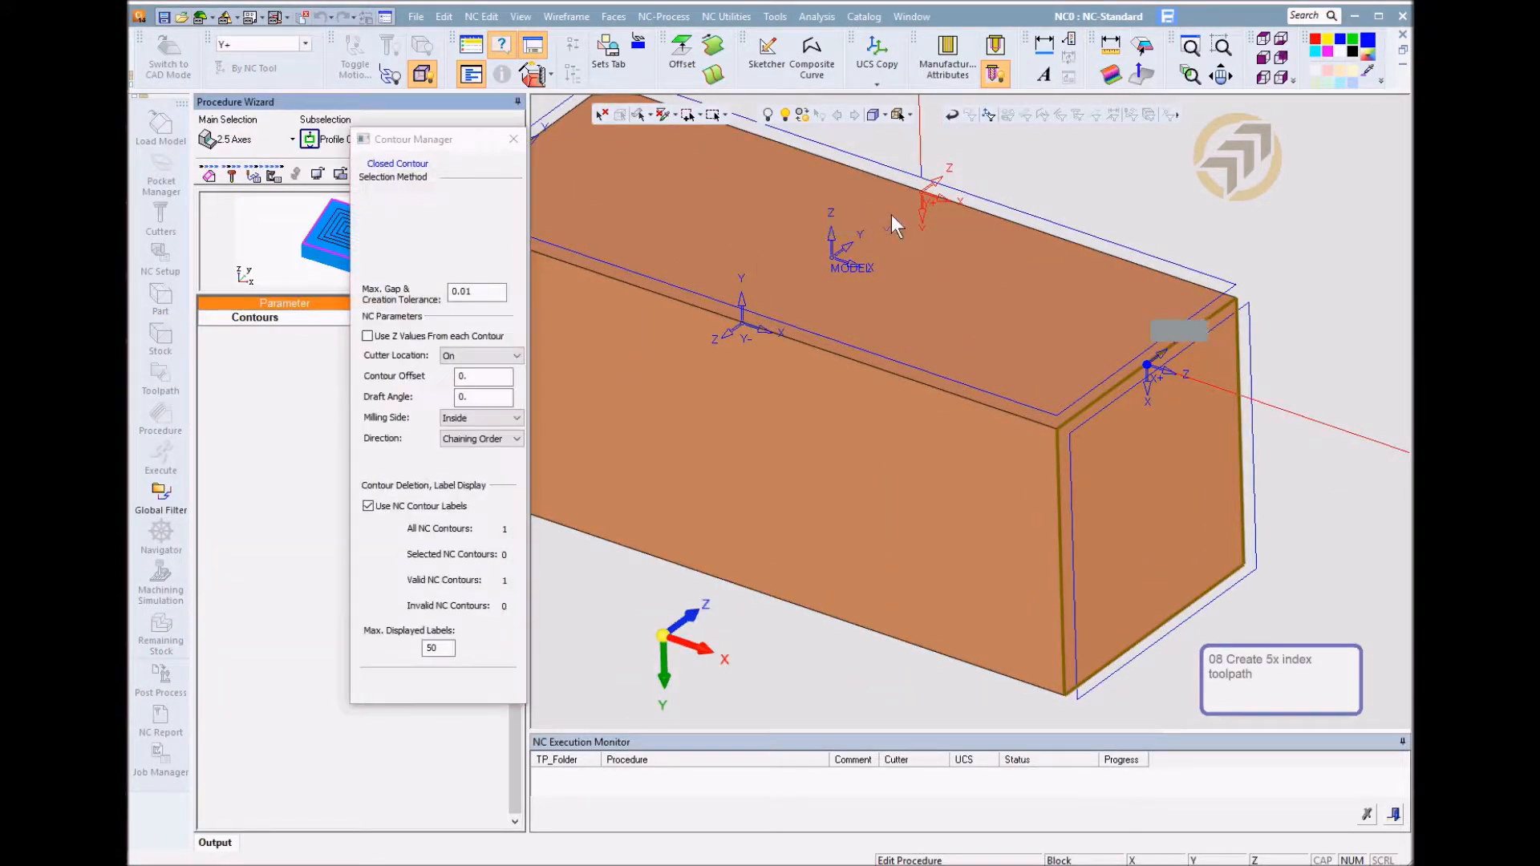
right_click(949, 189)
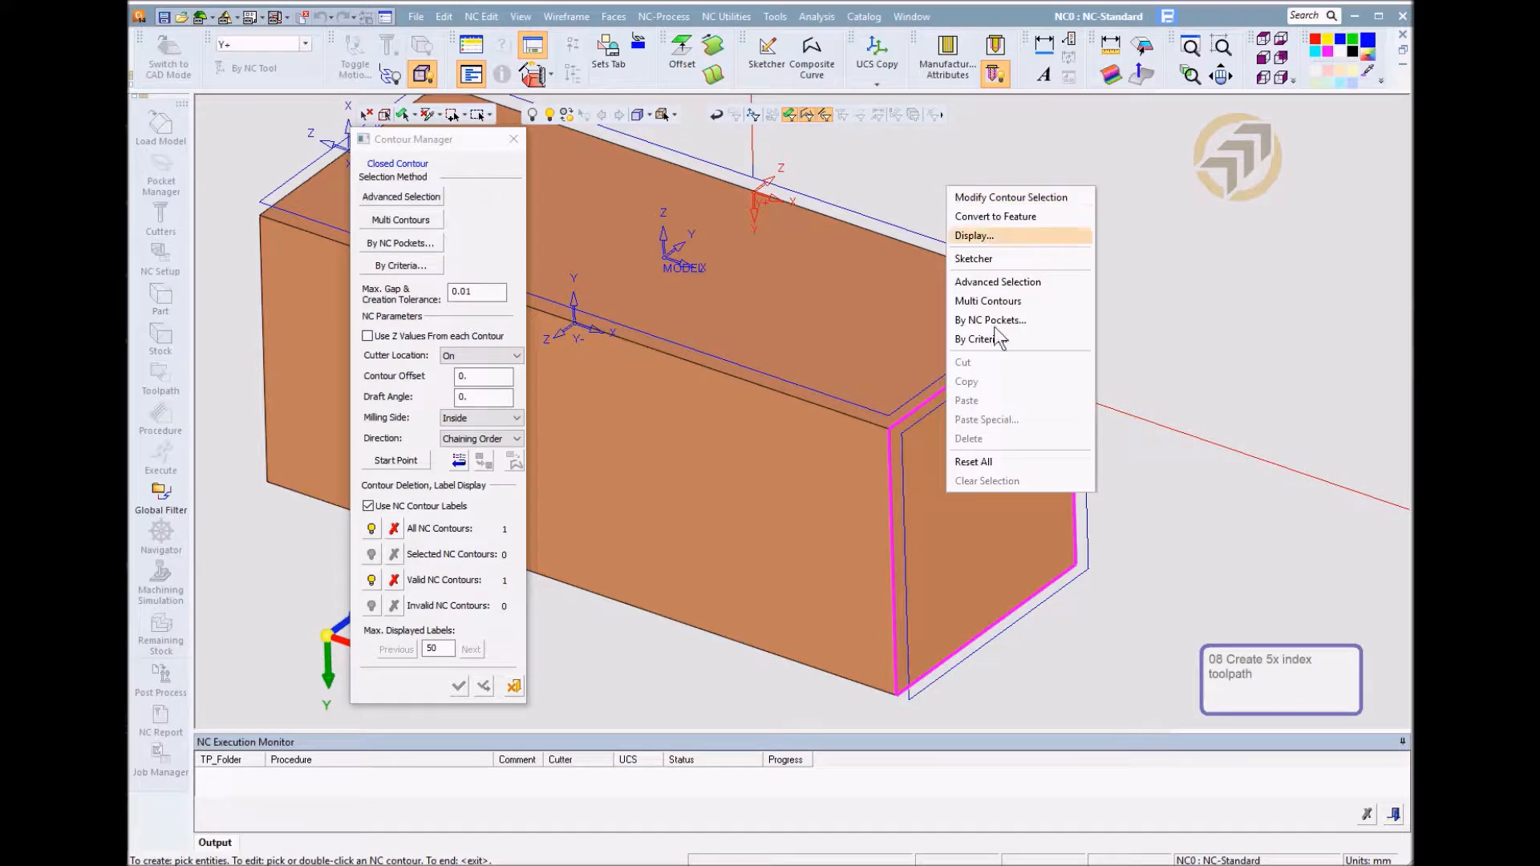
click(973, 462)
click(668, 481)
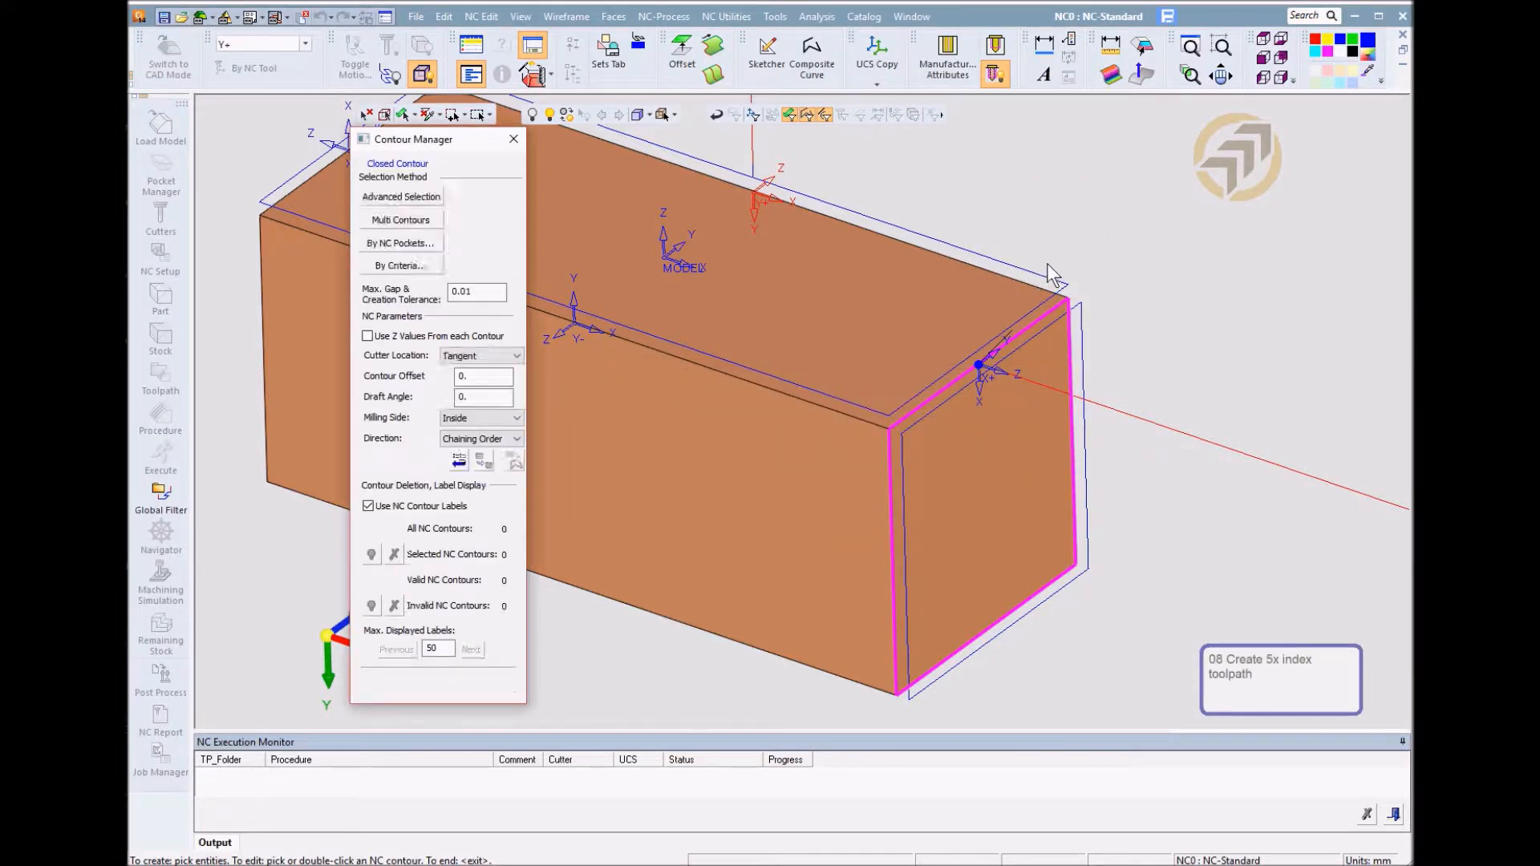
middle_drag(1057, 258, 1145, 302)
click(1084, 322)
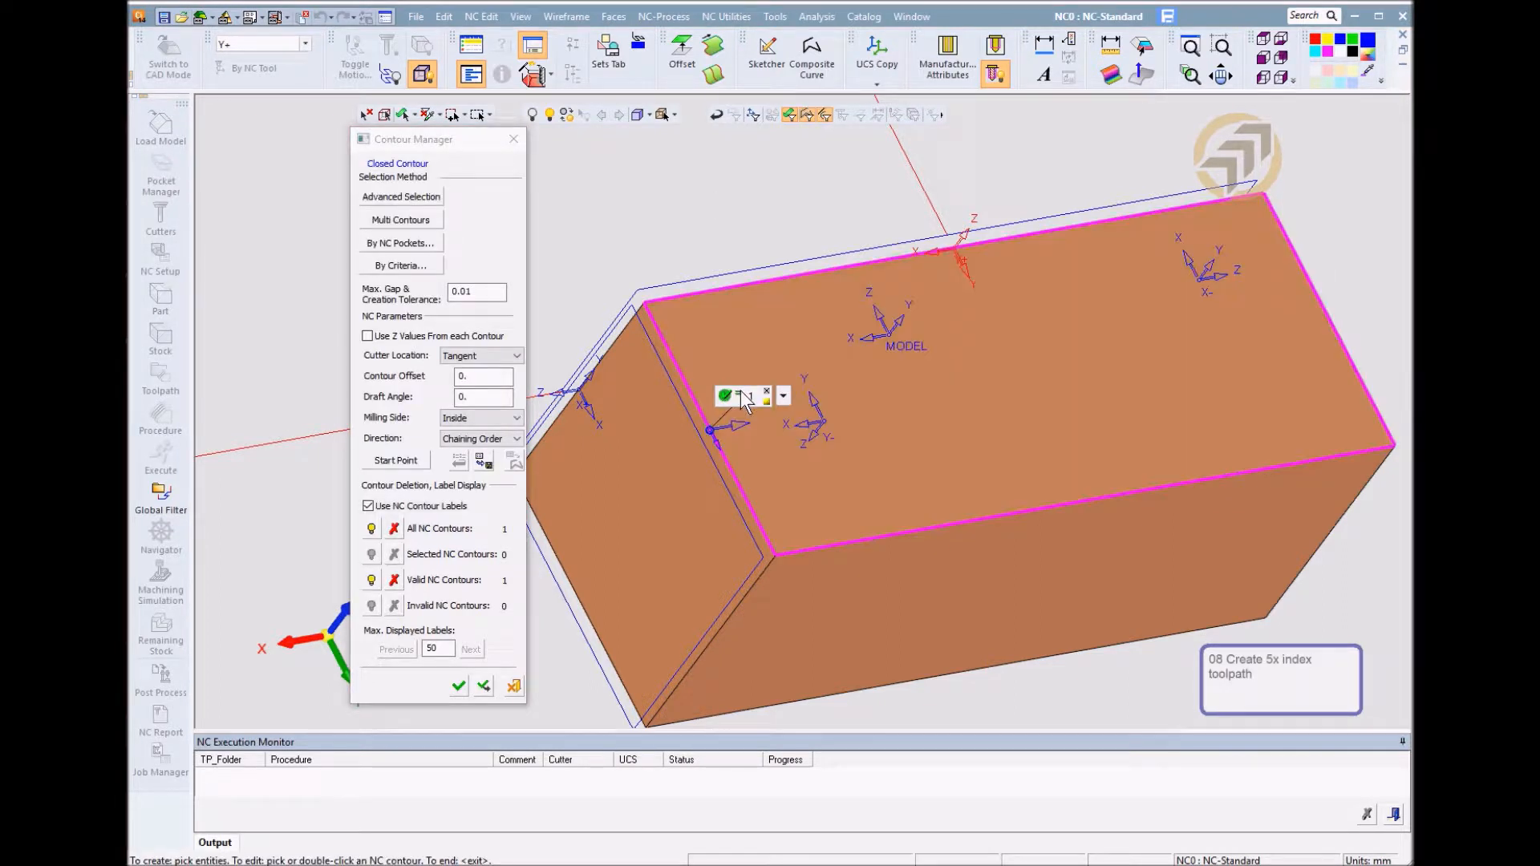
Set the Y+ face contour's start point at the Y+ UCS origin, and save and calculate the procedure
click(735, 396)
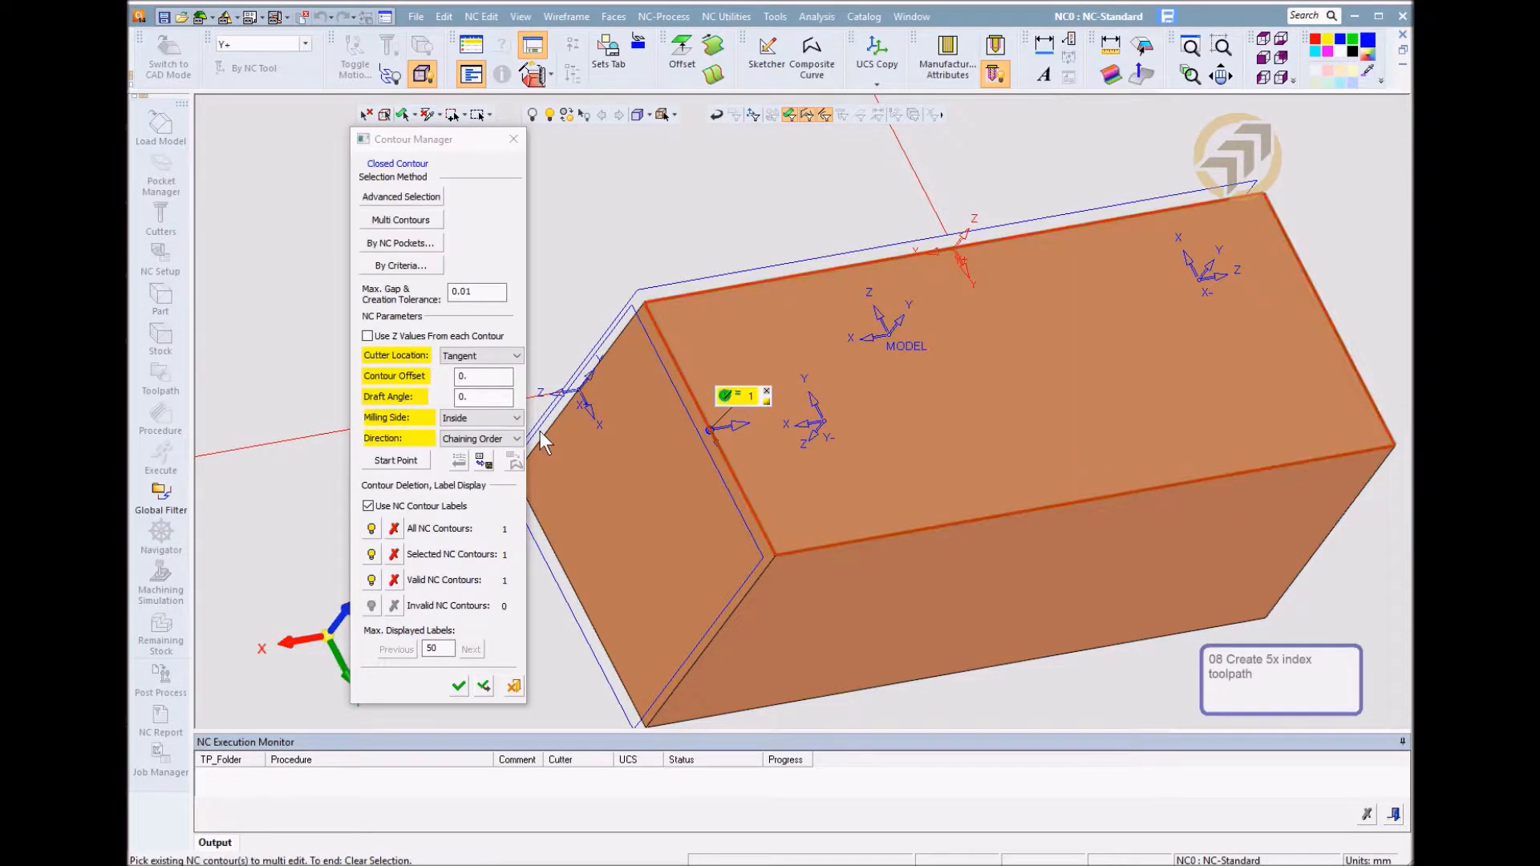
click(396, 460)
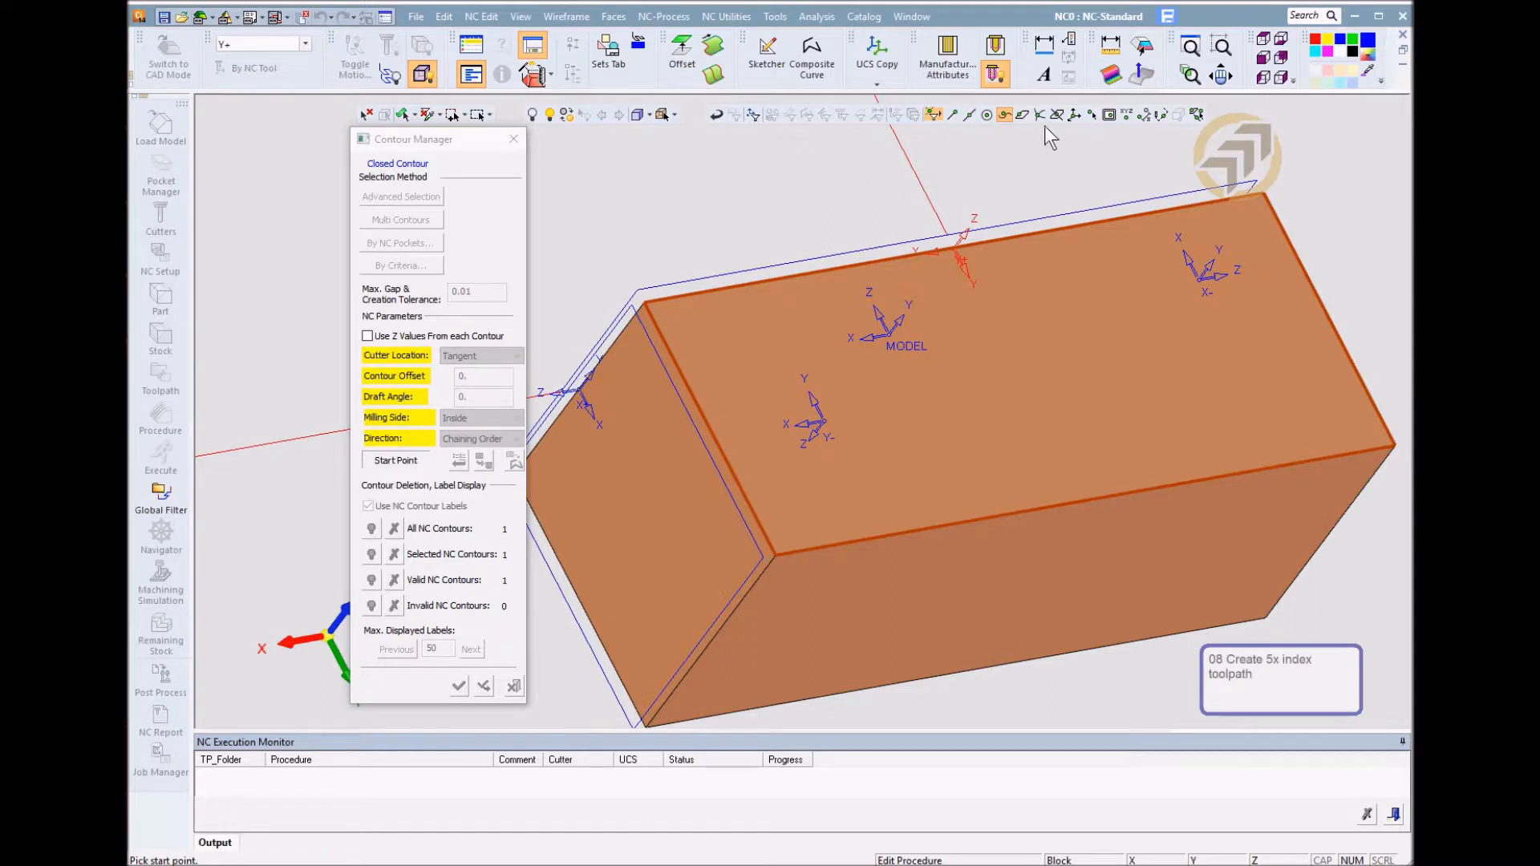
click(1072, 115)
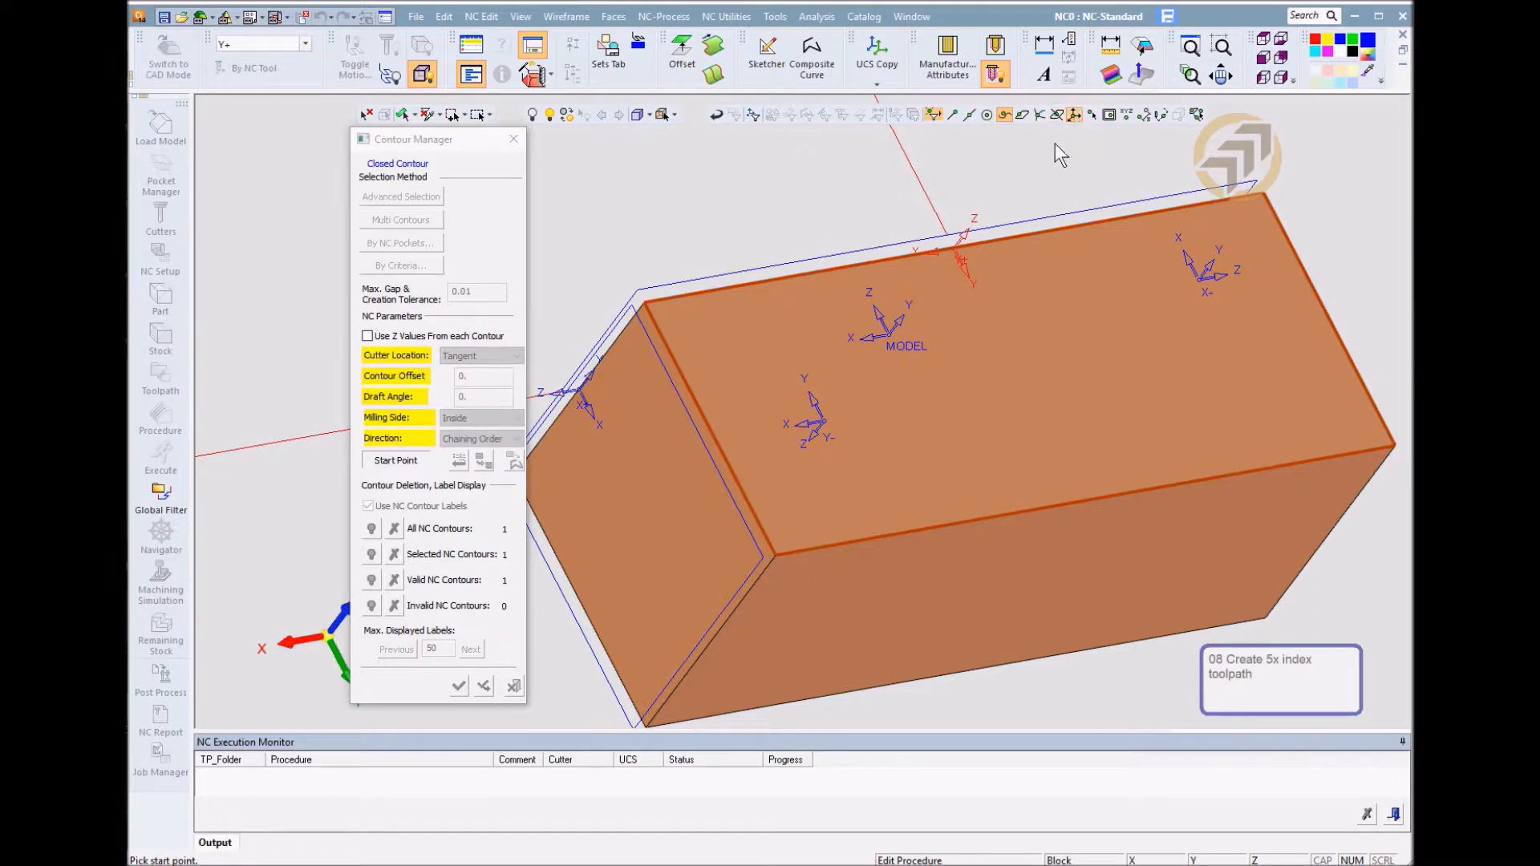
click(960, 238)
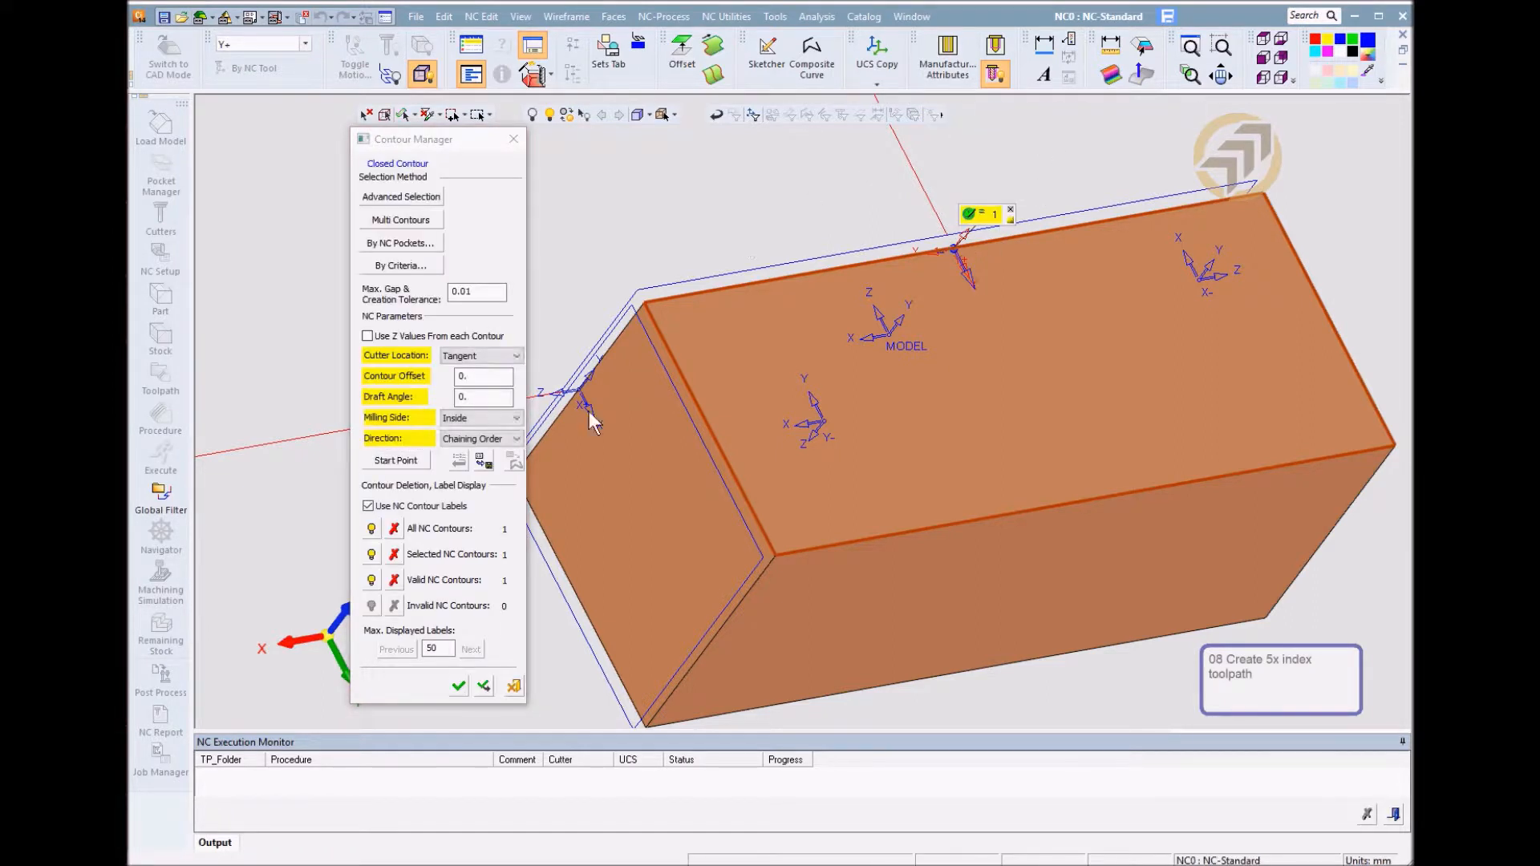
click(458, 686)
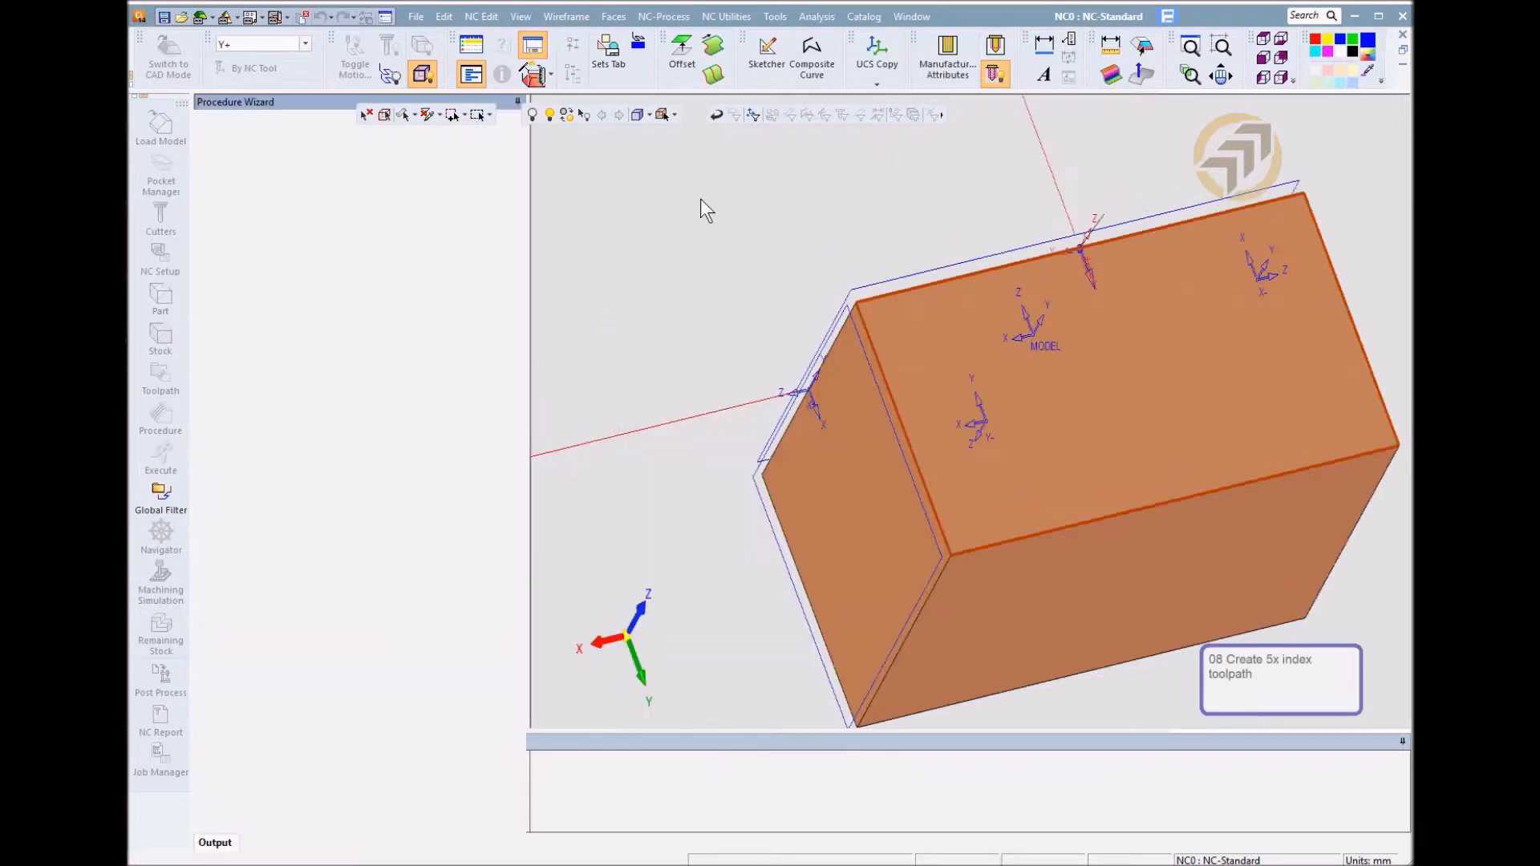
click(431, 173)
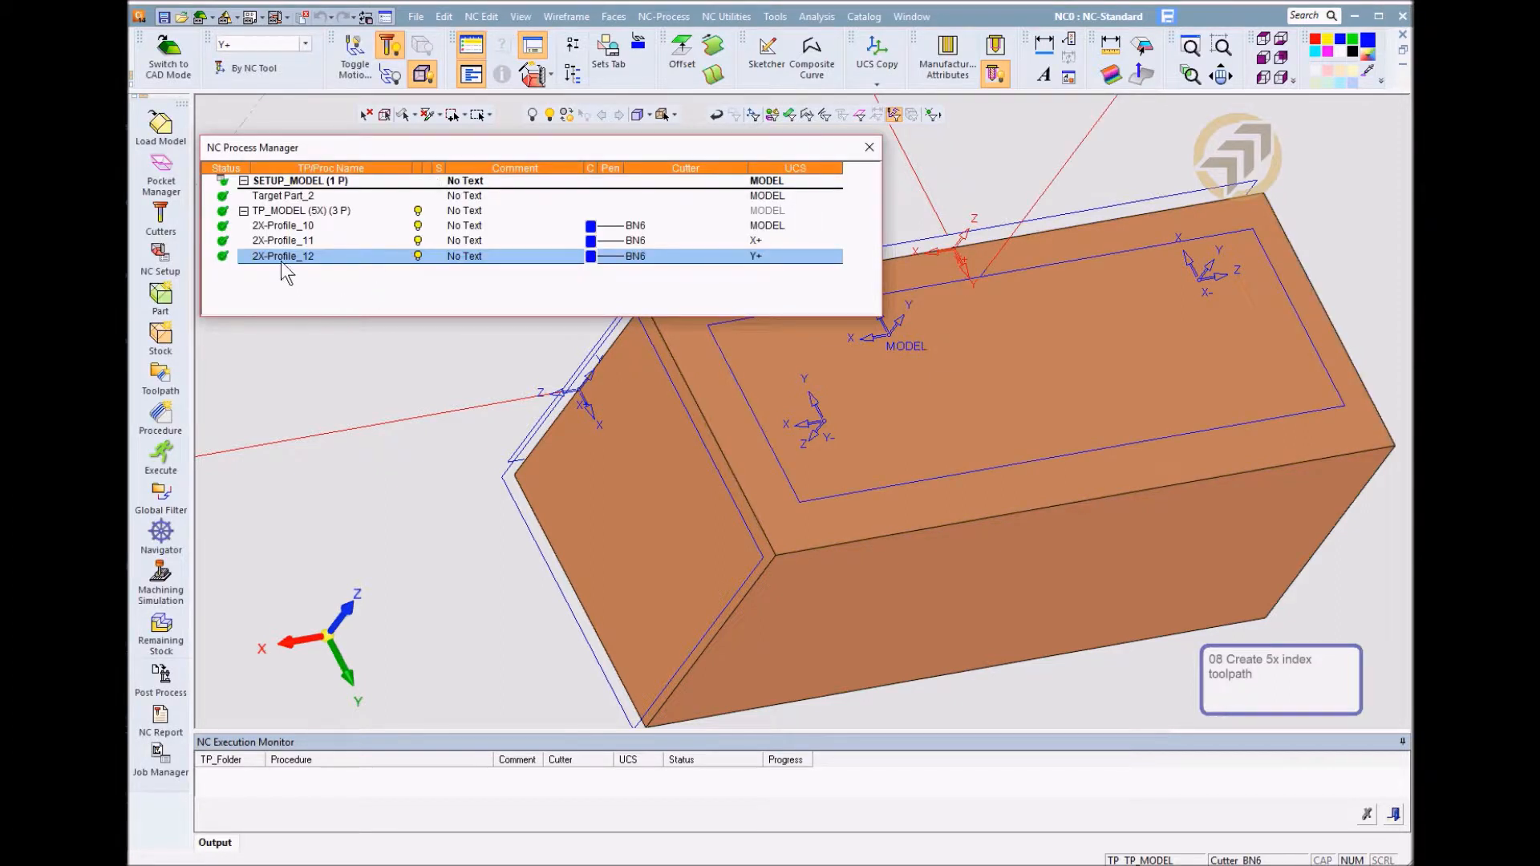
Change the cutter location of the Y+ face contour to On, accept the contour and recalculate the procedure
double_click(281, 259)
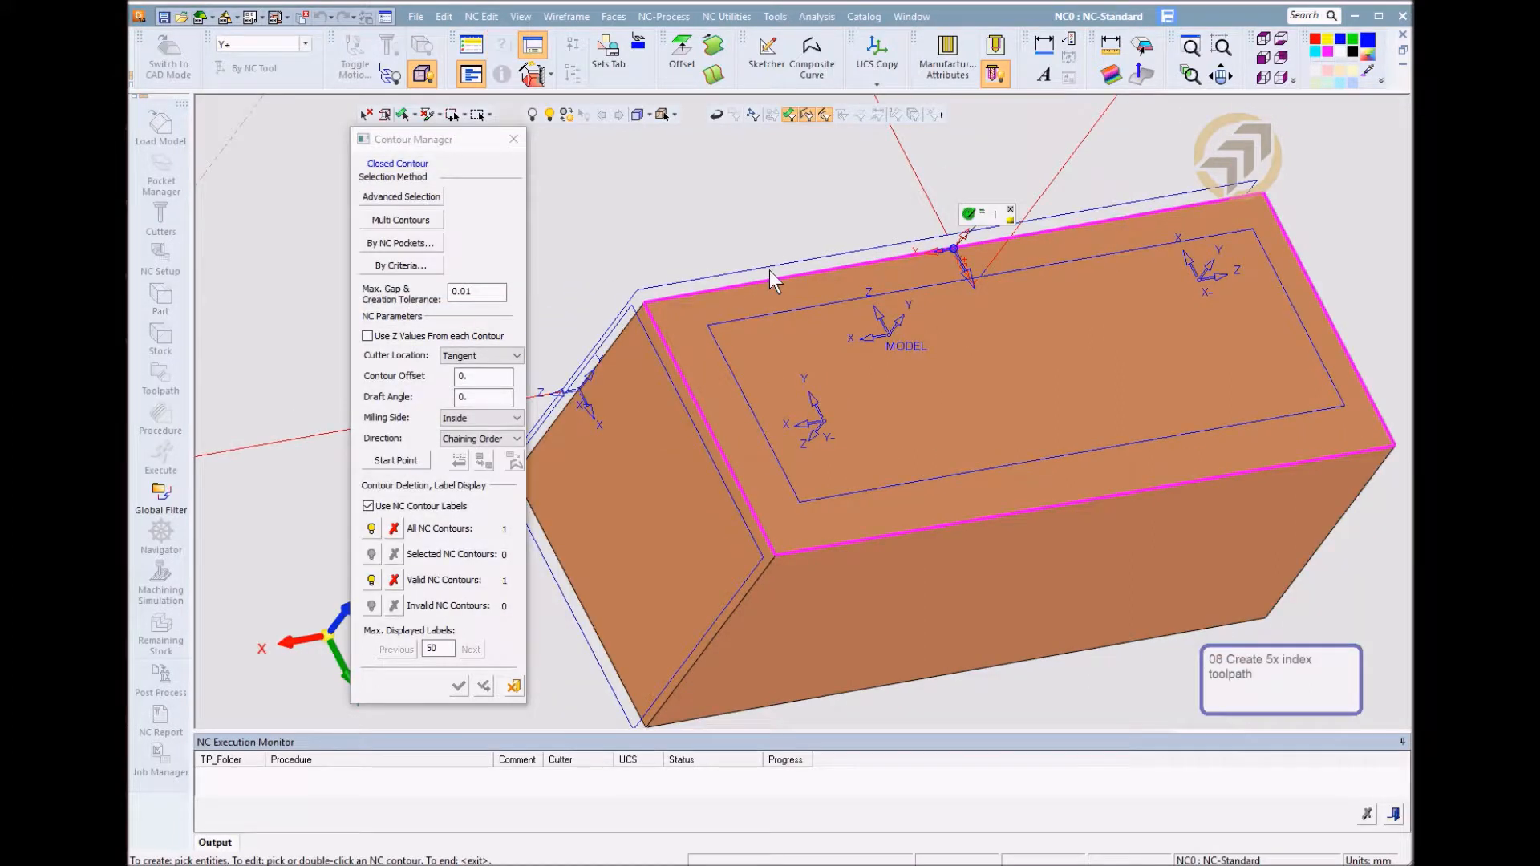
click(768, 271)
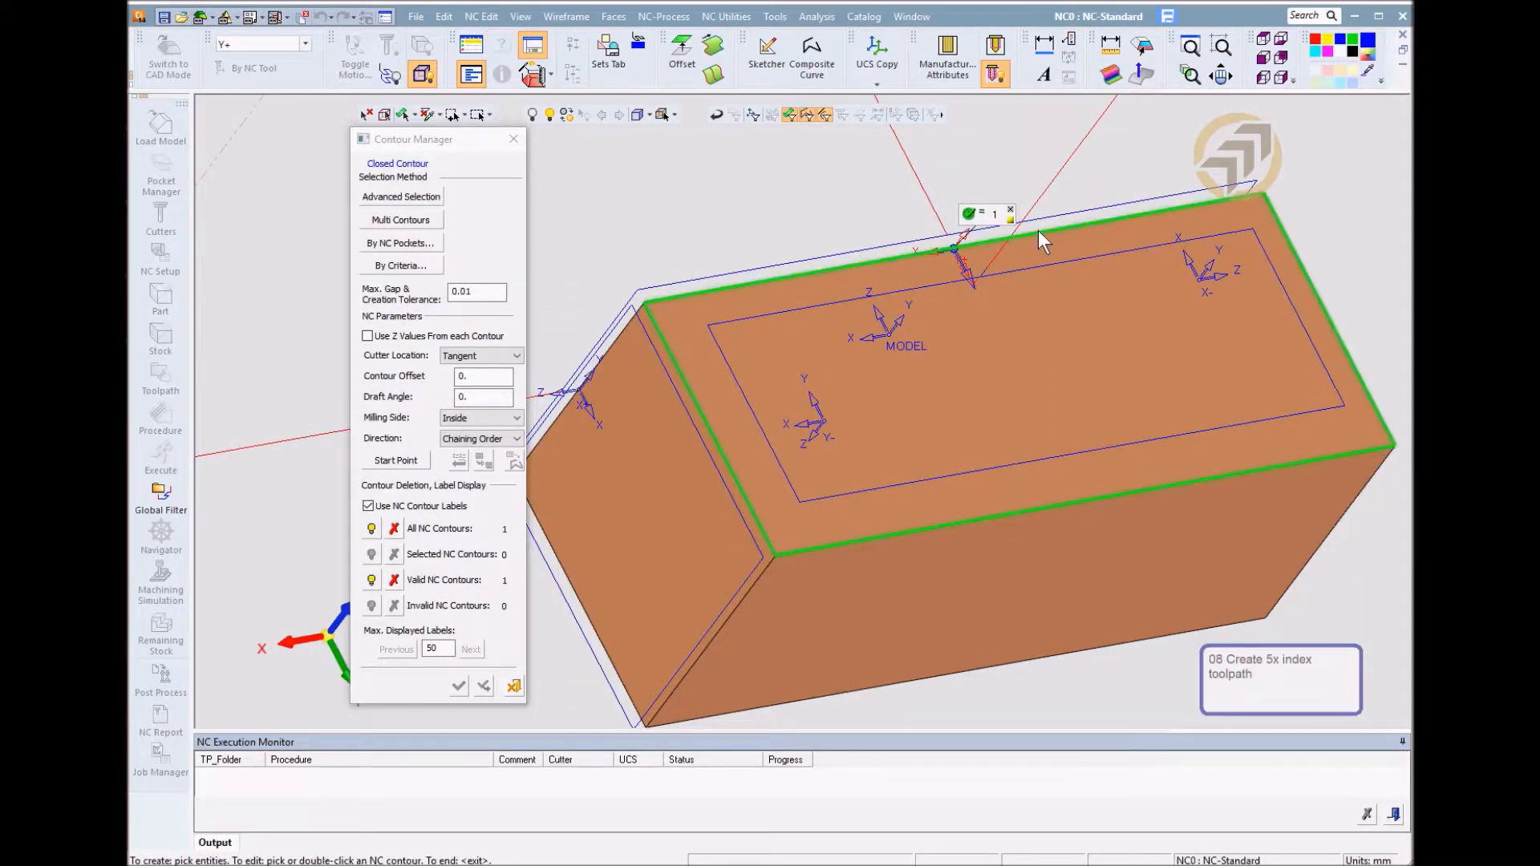
click(492, 353)
click(473, 369)
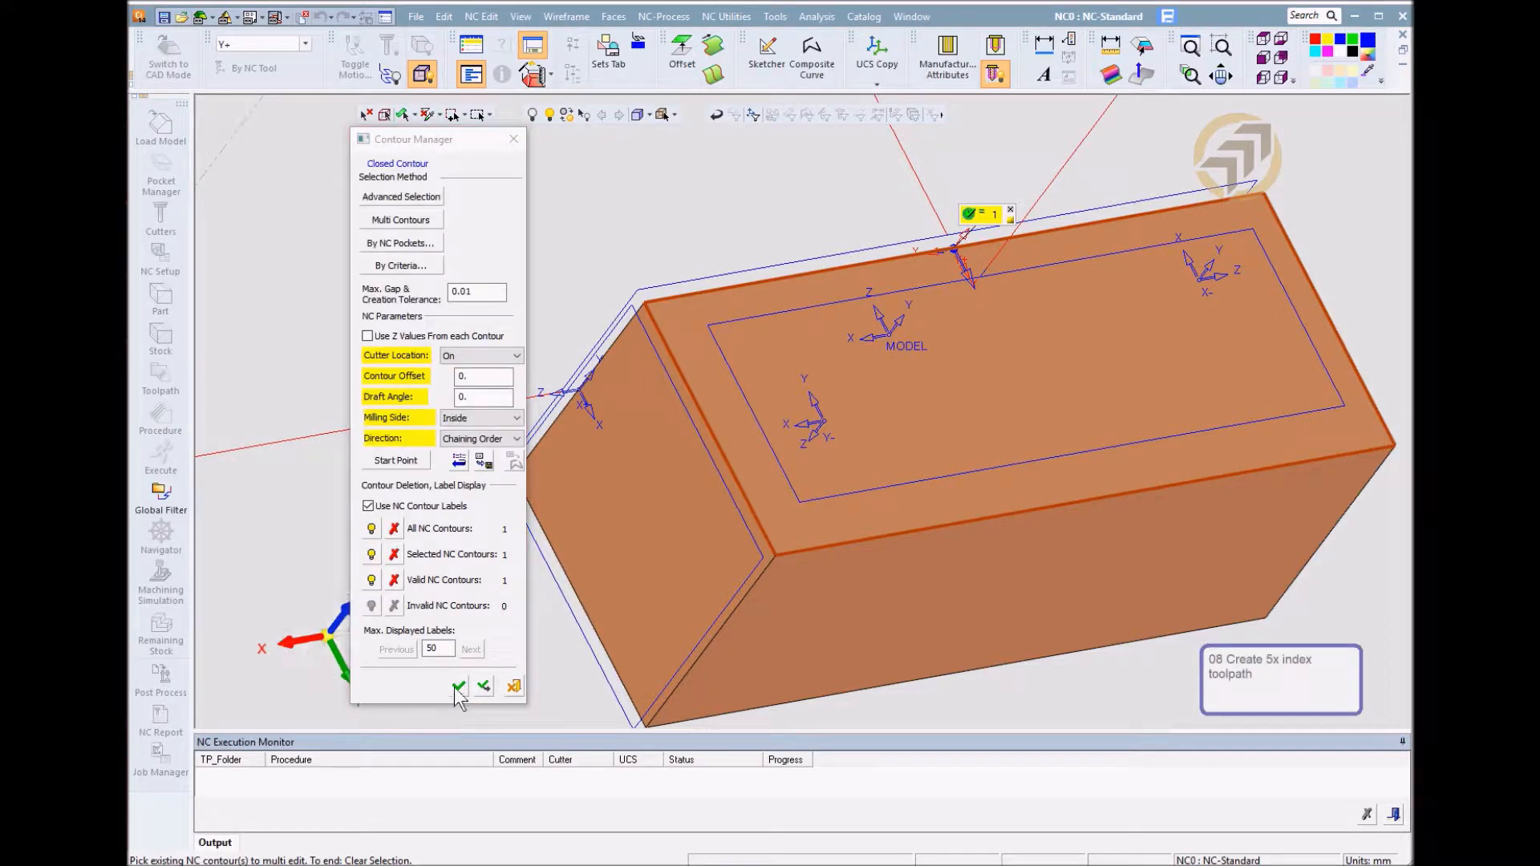
click(457, 685)
click(453, 174)
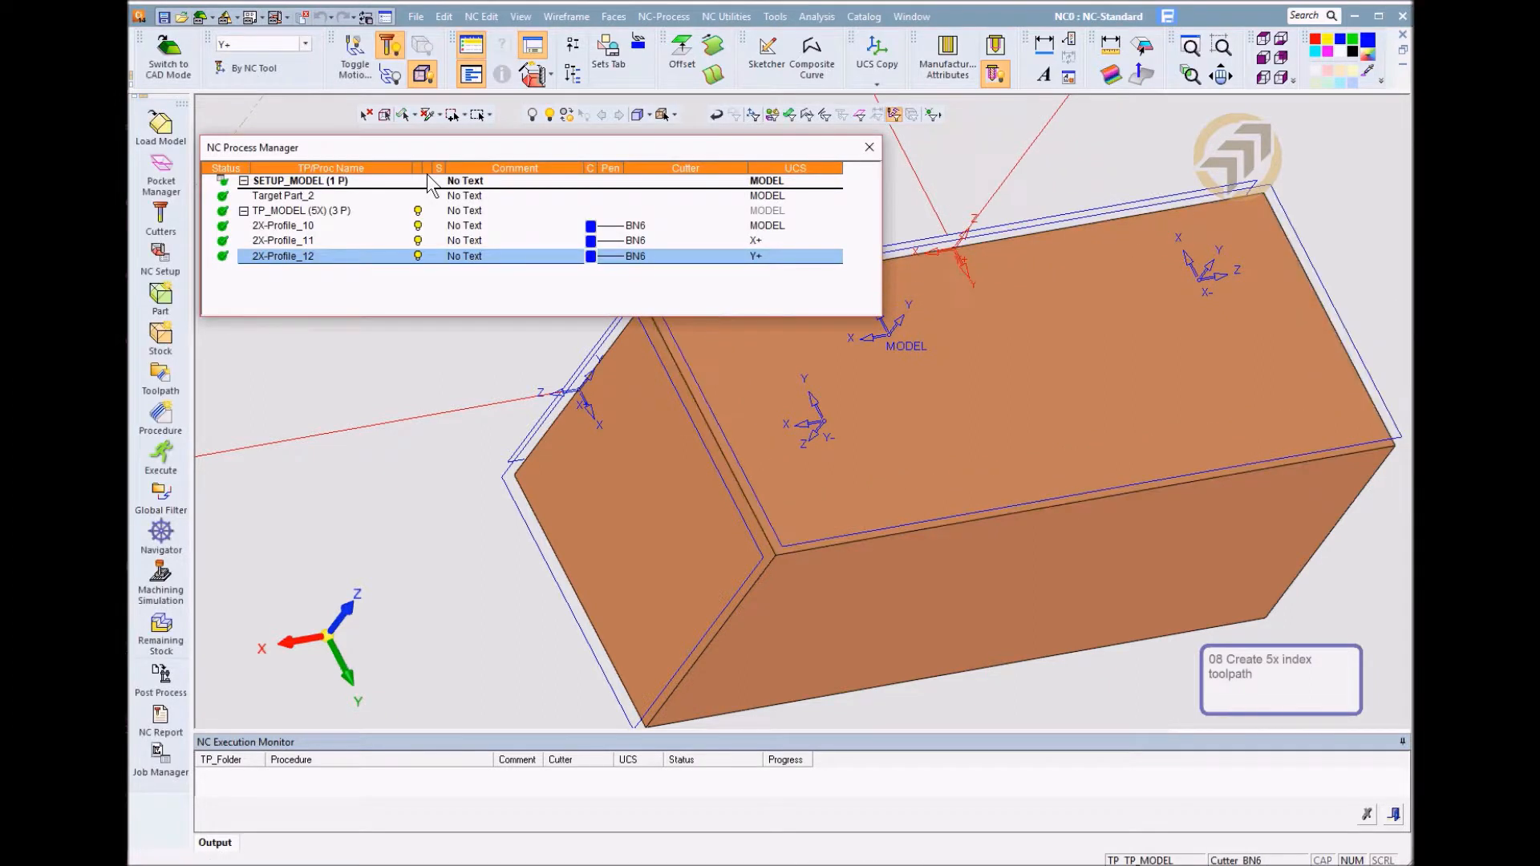
Copy the X+ and Y+ profile procedures together and paste the copies after the Y+ procedure in TP_MODEL
click(286, 242)
ctrl+click(286, 253)
right_click(285, 252)
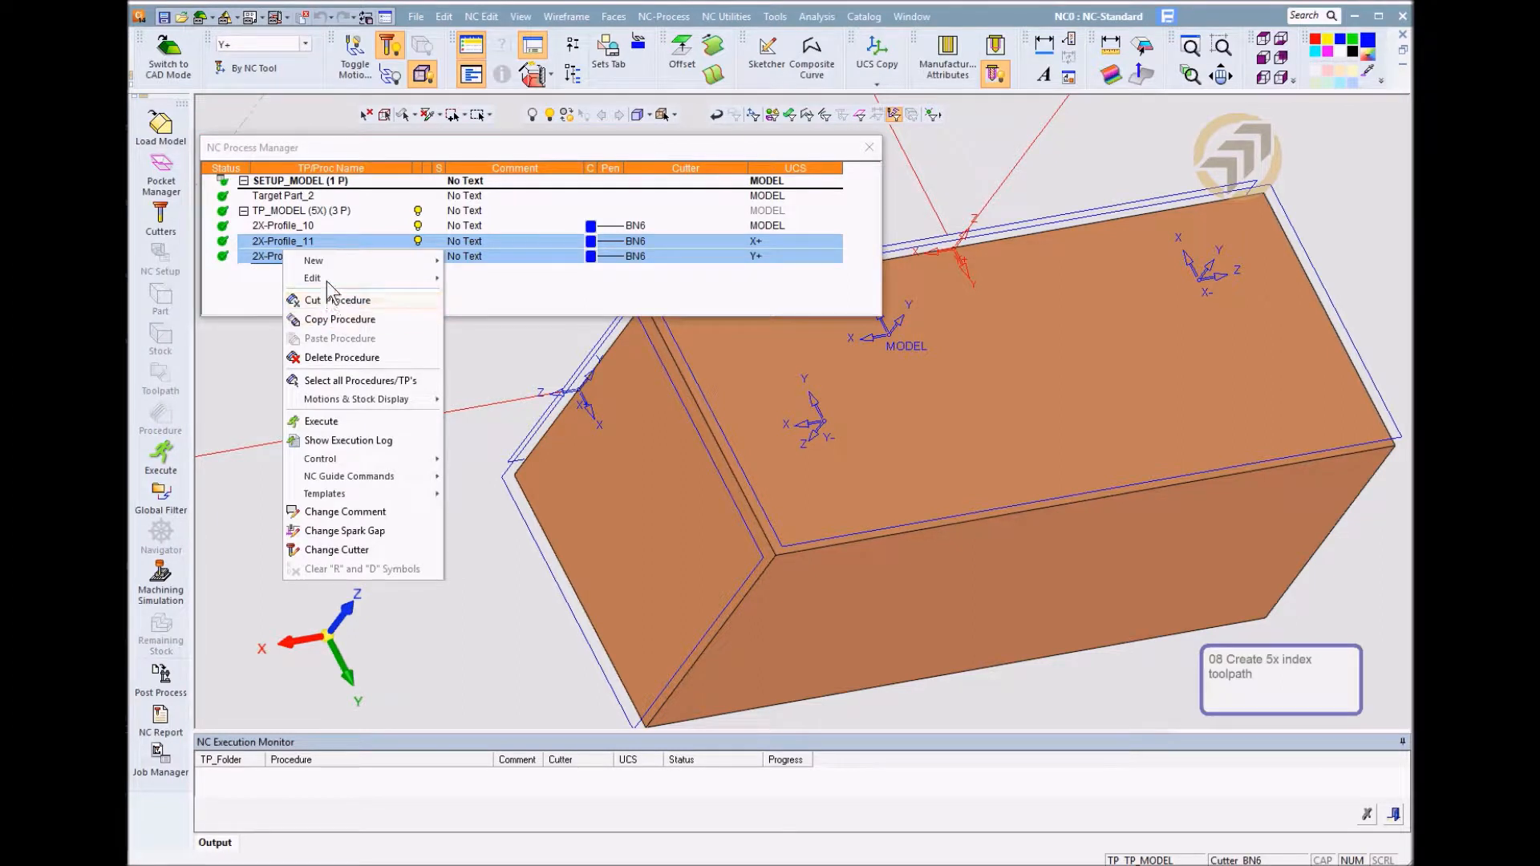
click(336, 320)
click(279, 259)
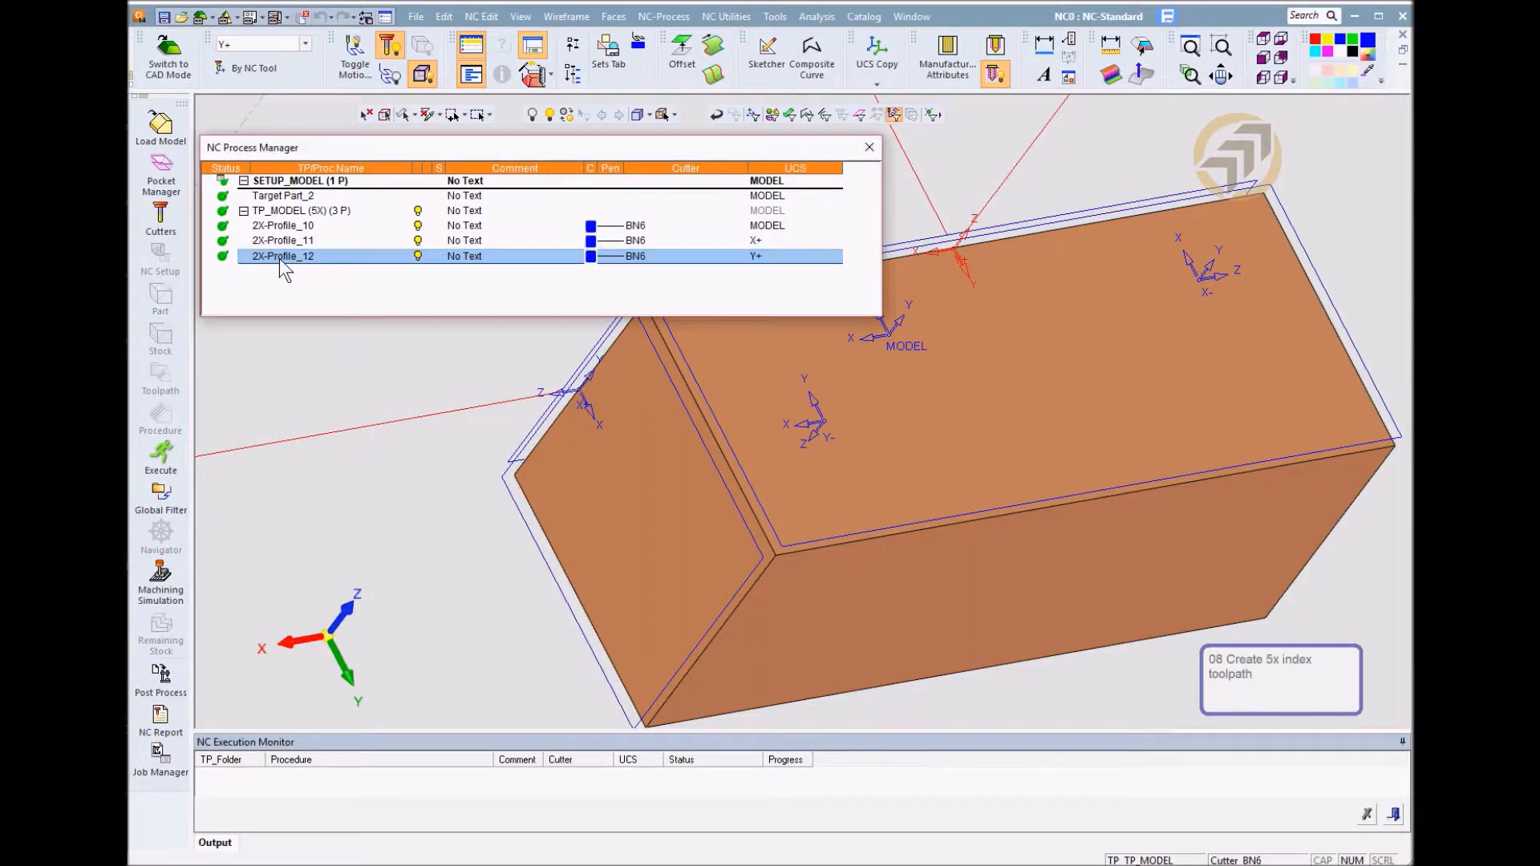
right_click(279, 258)
click(338, 346)
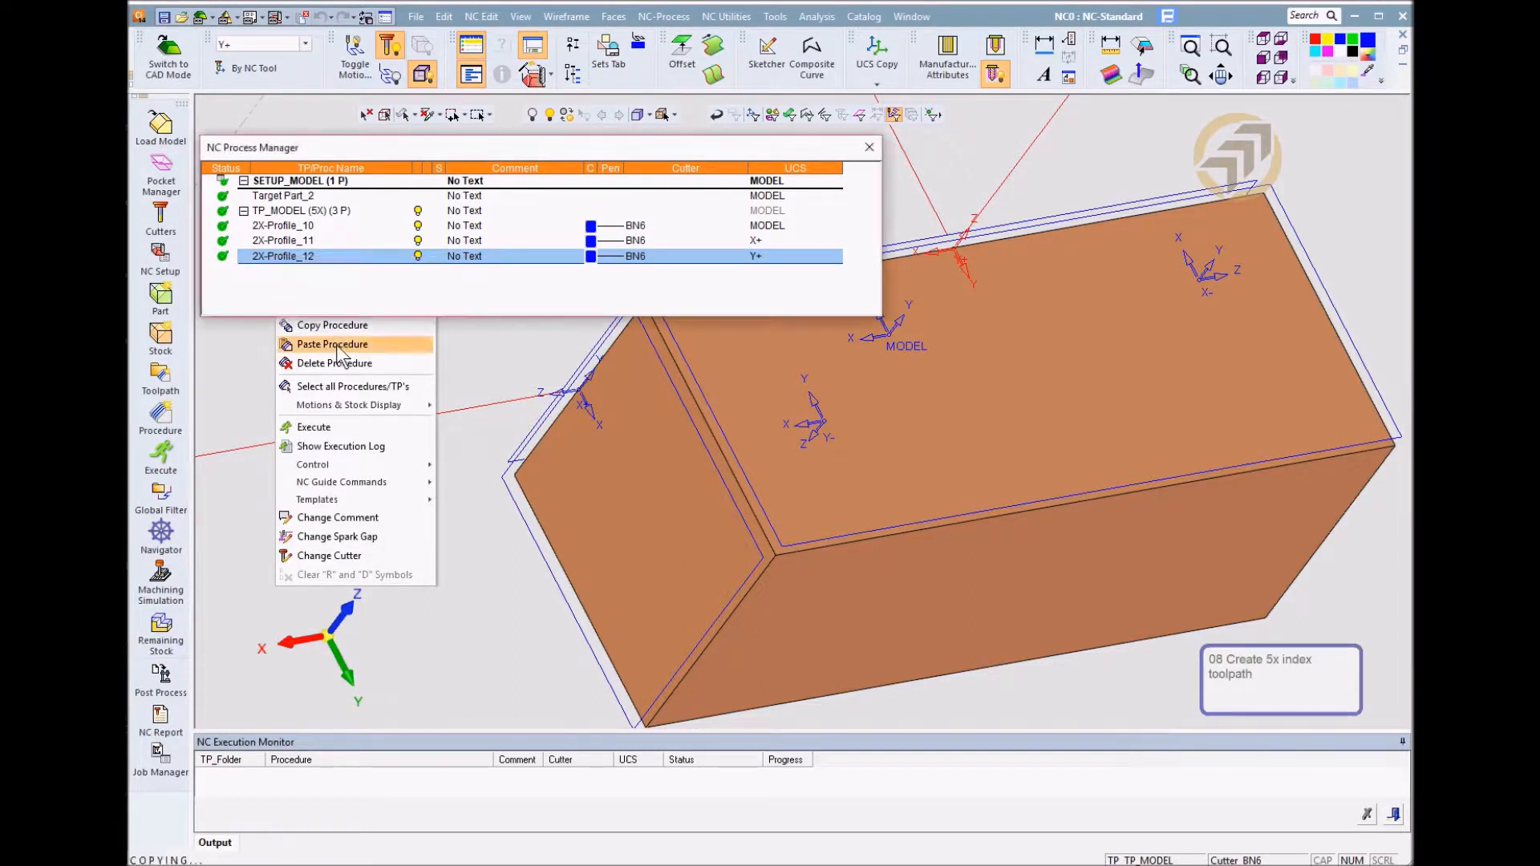
Change the UCS of the copied X+ procedure to X- and that of the copied Y+ procedure to Y-
double_click(768, 272)
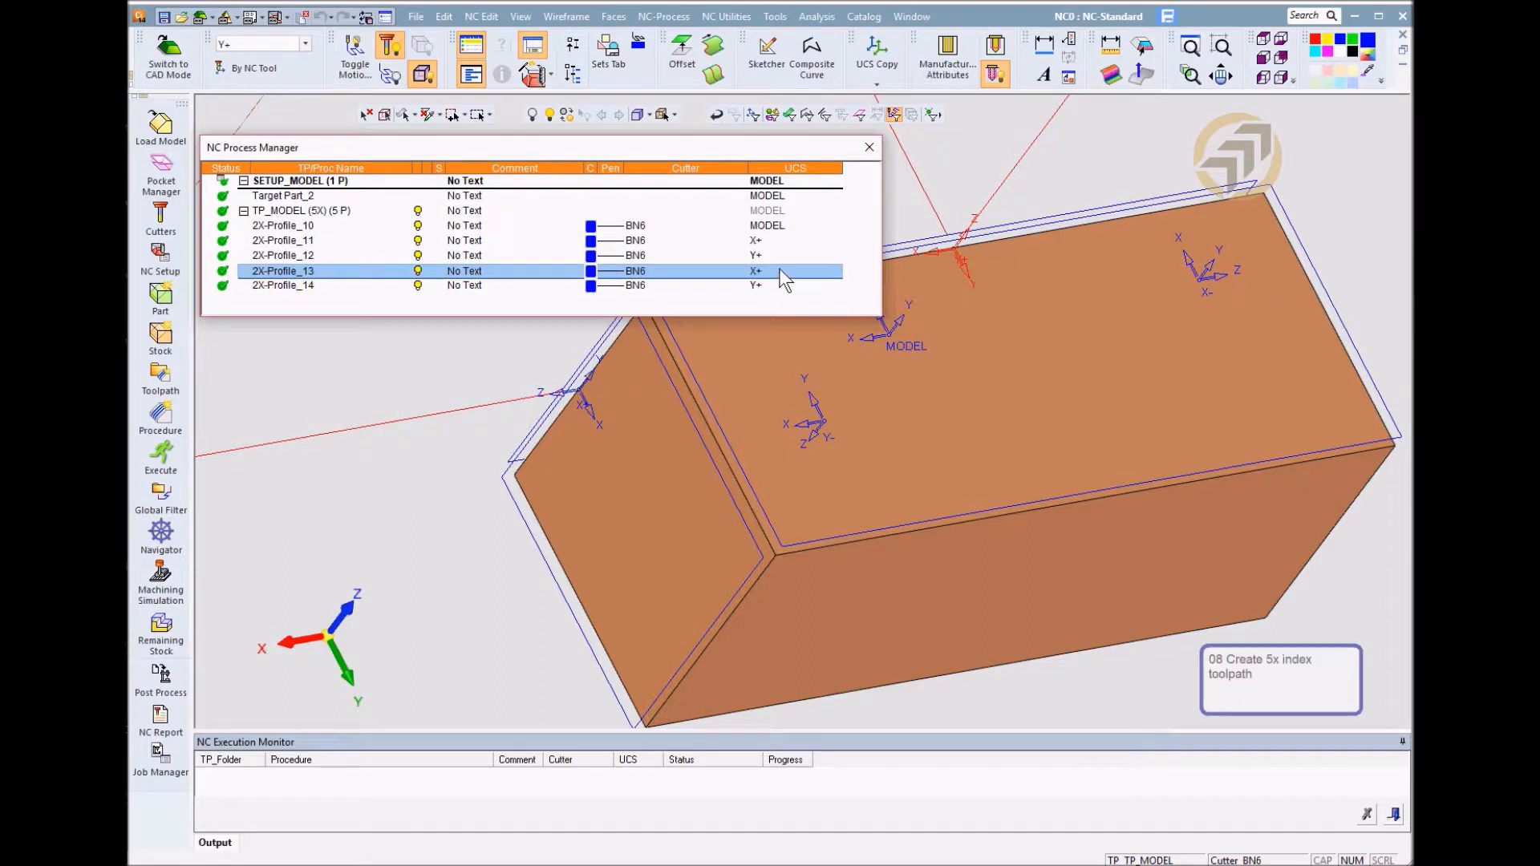
click(781, 284)
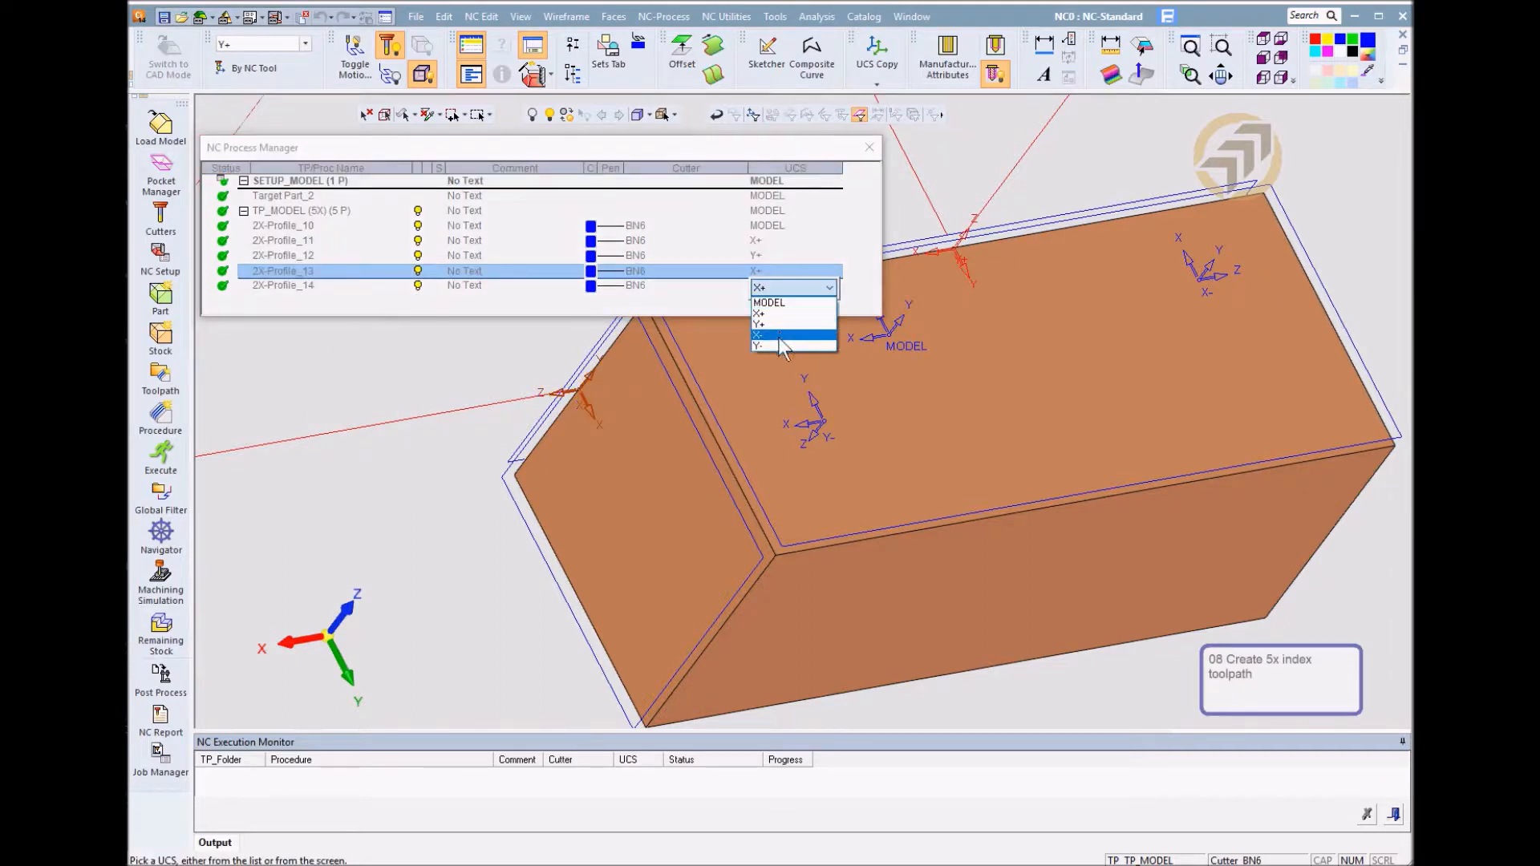
click(778, 335)
click(698, 481)
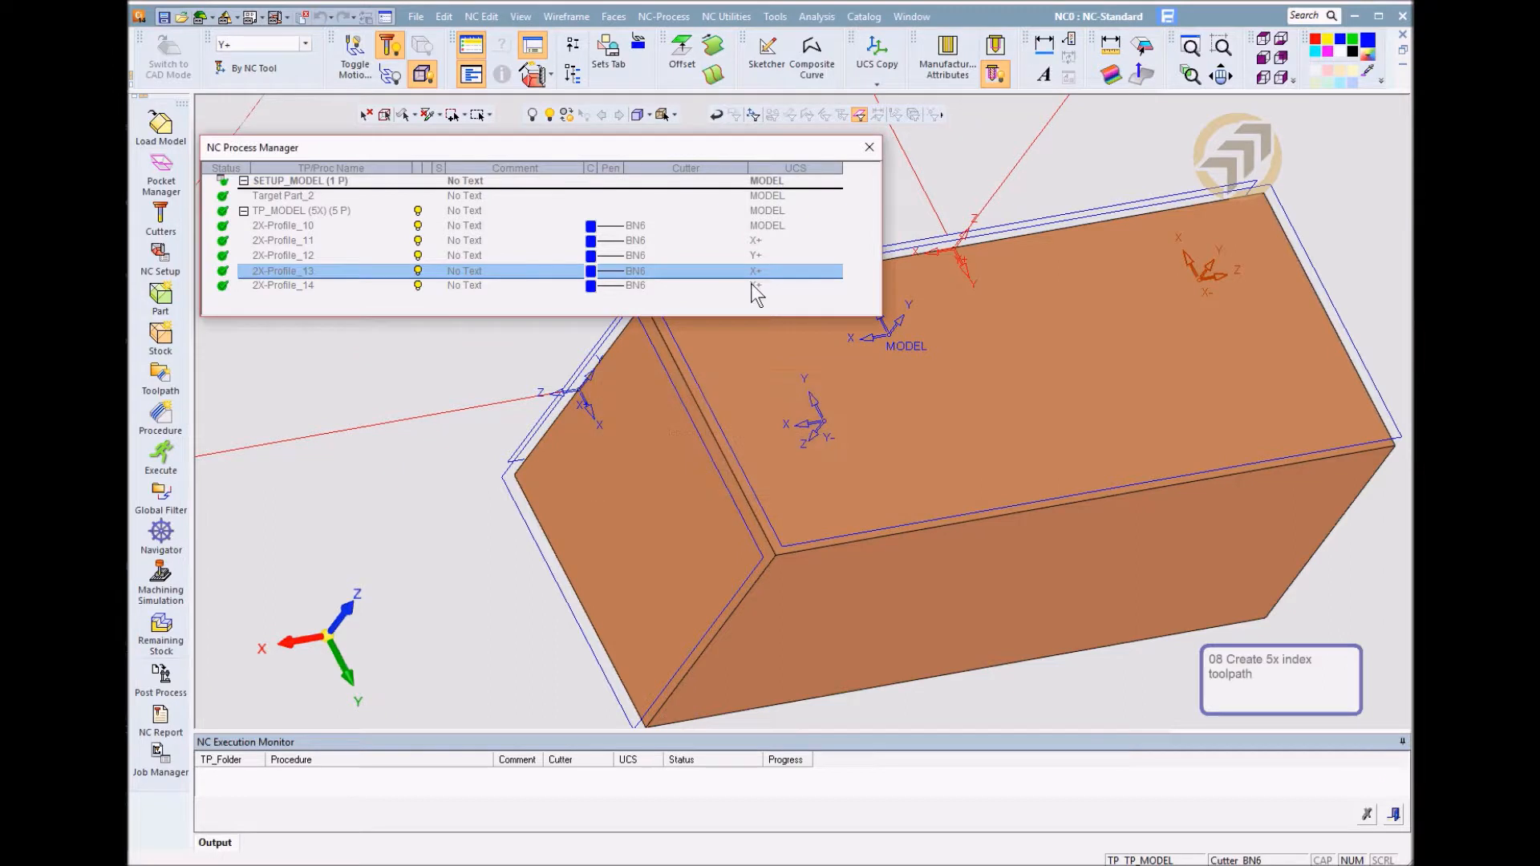
double_click(777, 286)
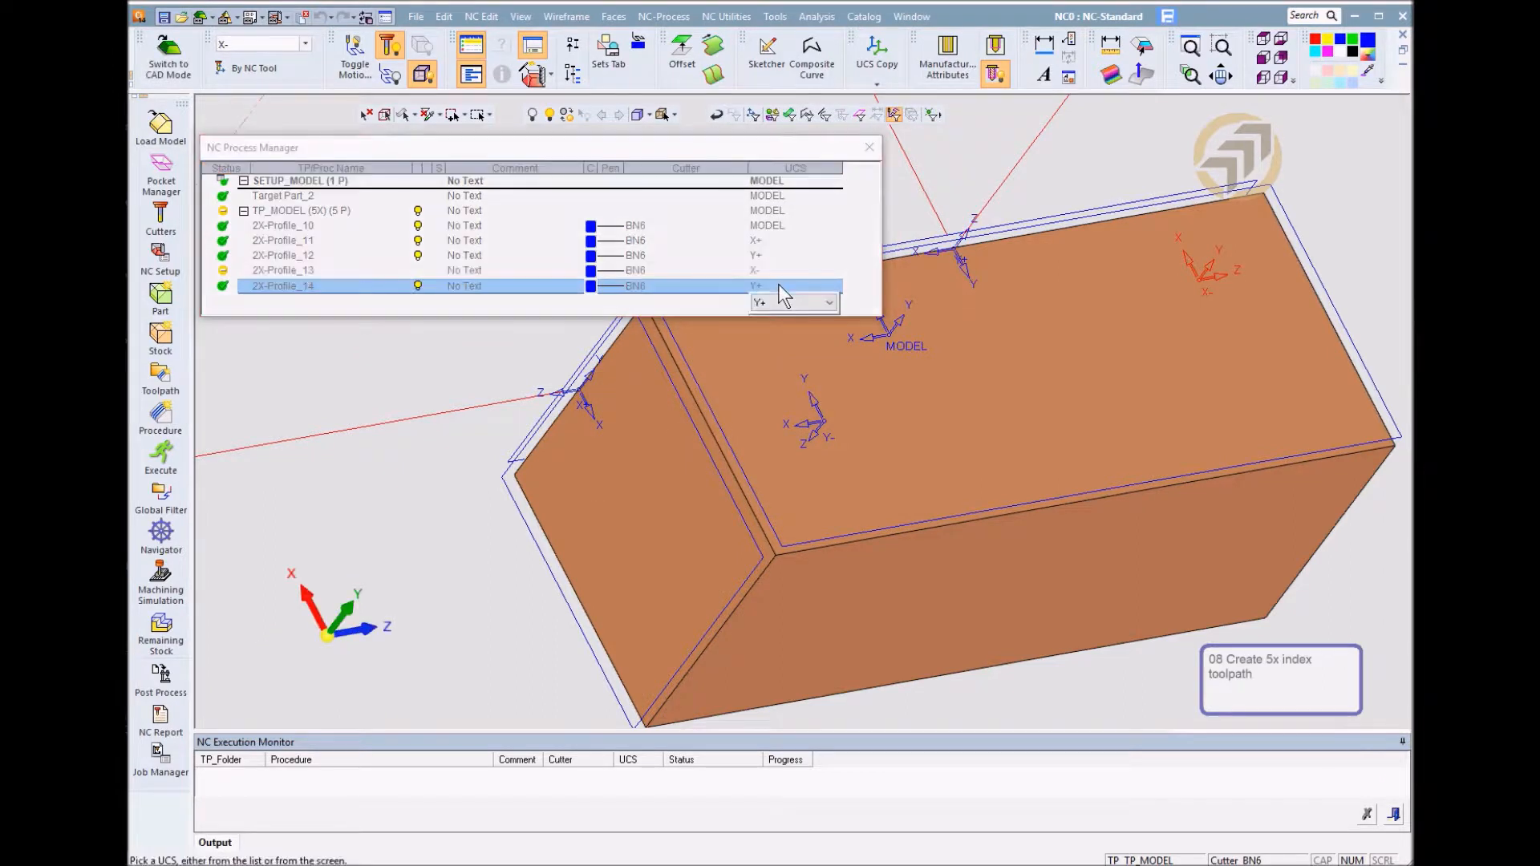
click(778, 305)
click(783, 360)
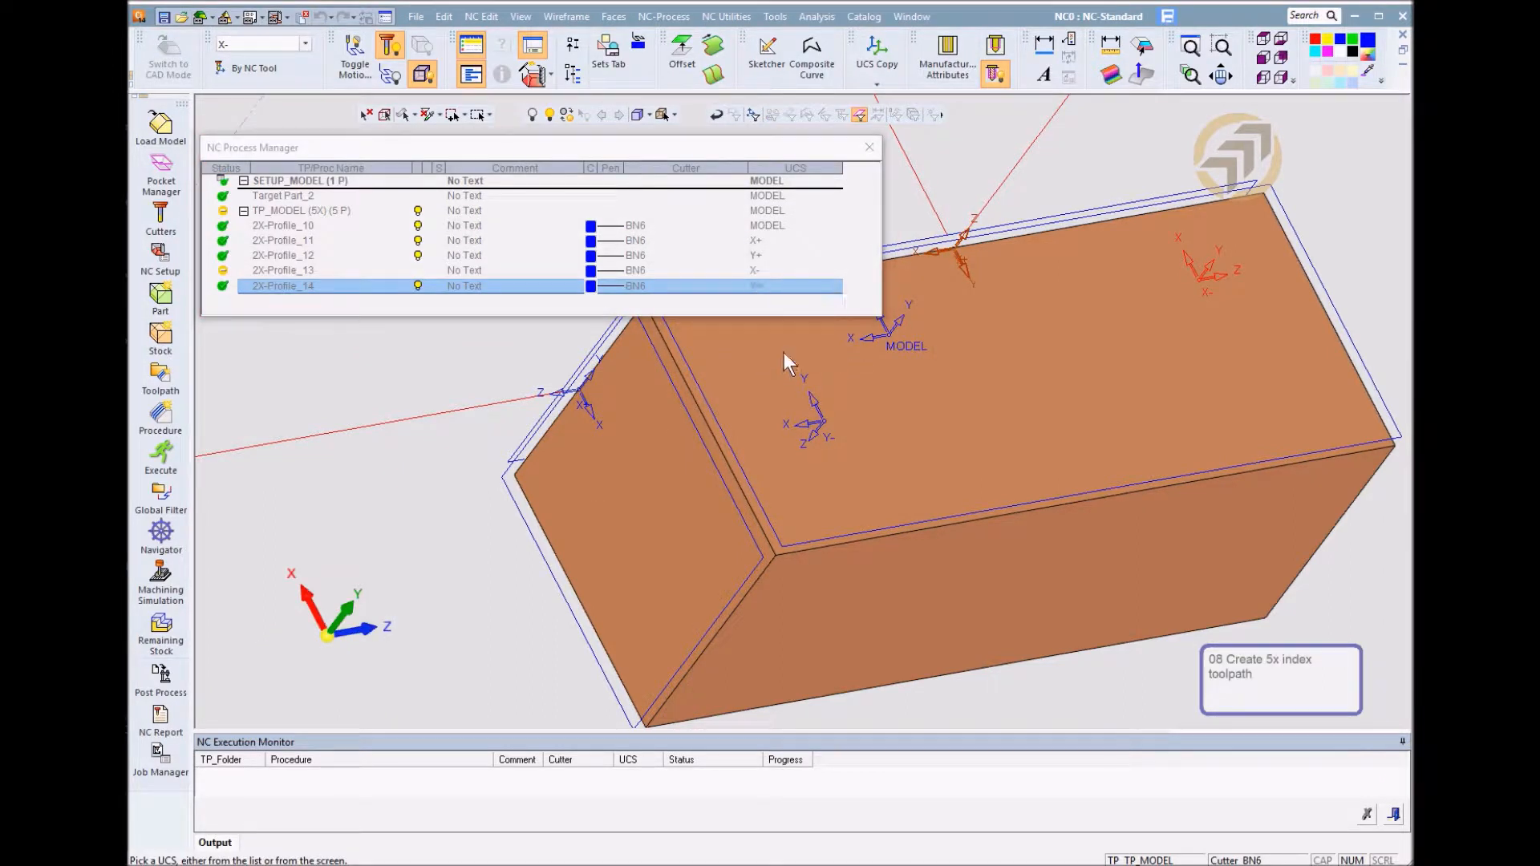
click(699, 482)
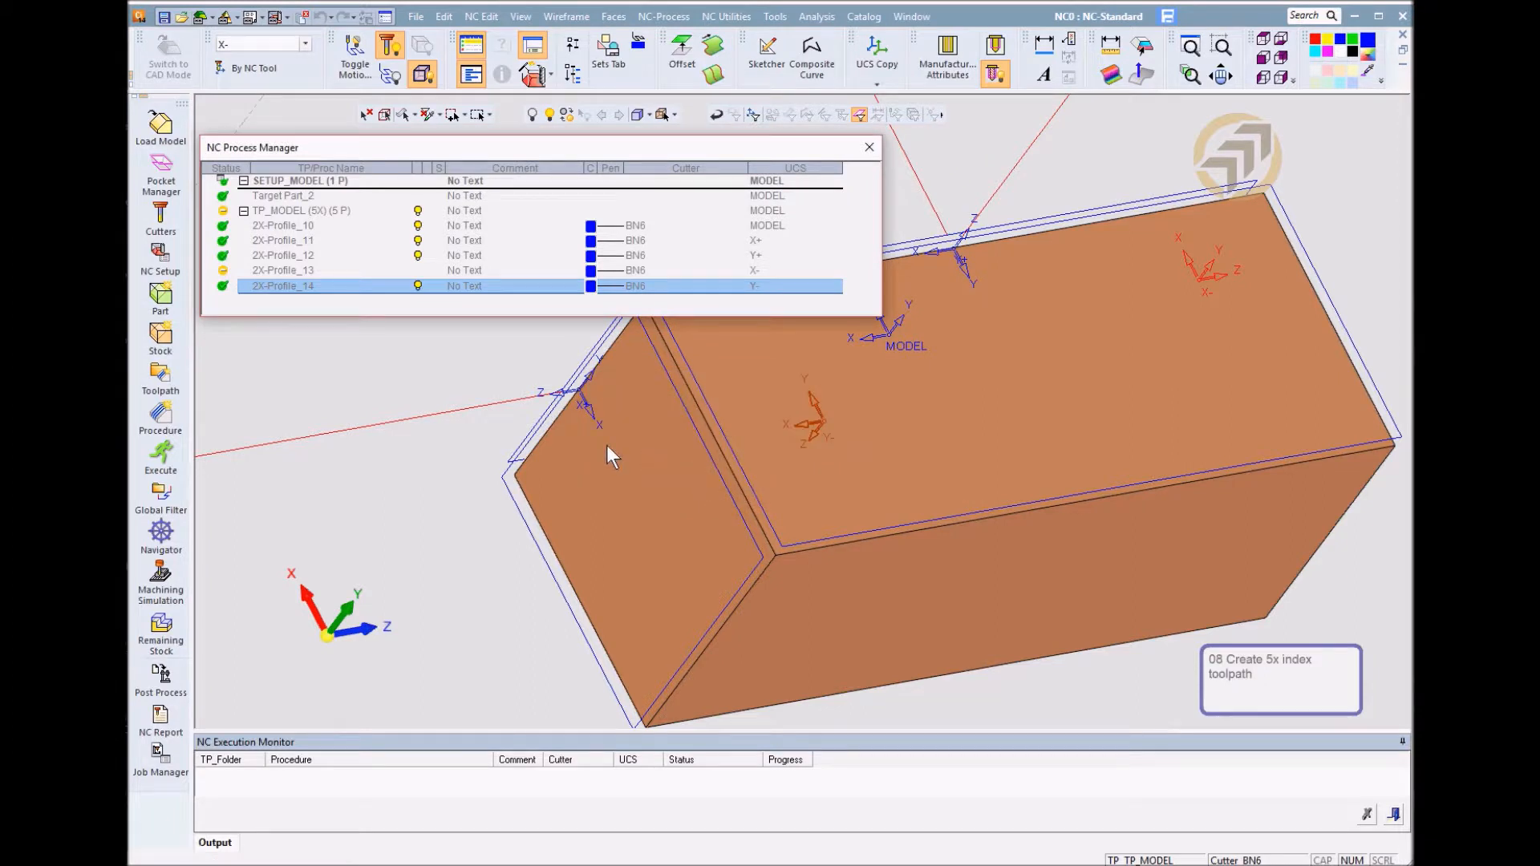
Select the X- and Y- profile procedures and start executing them
click(265, 272)
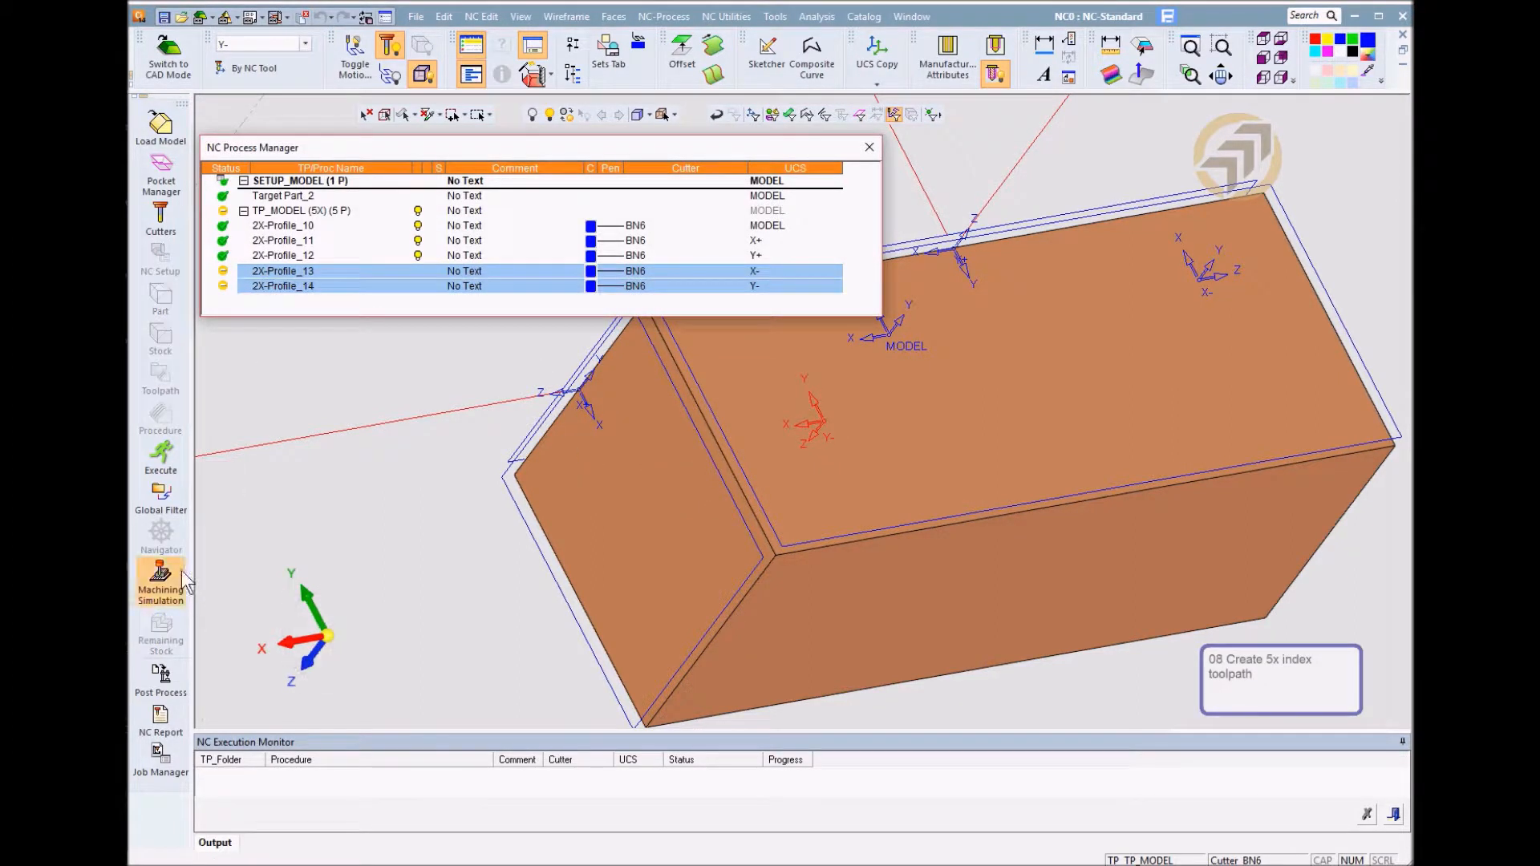
click(161, 455)
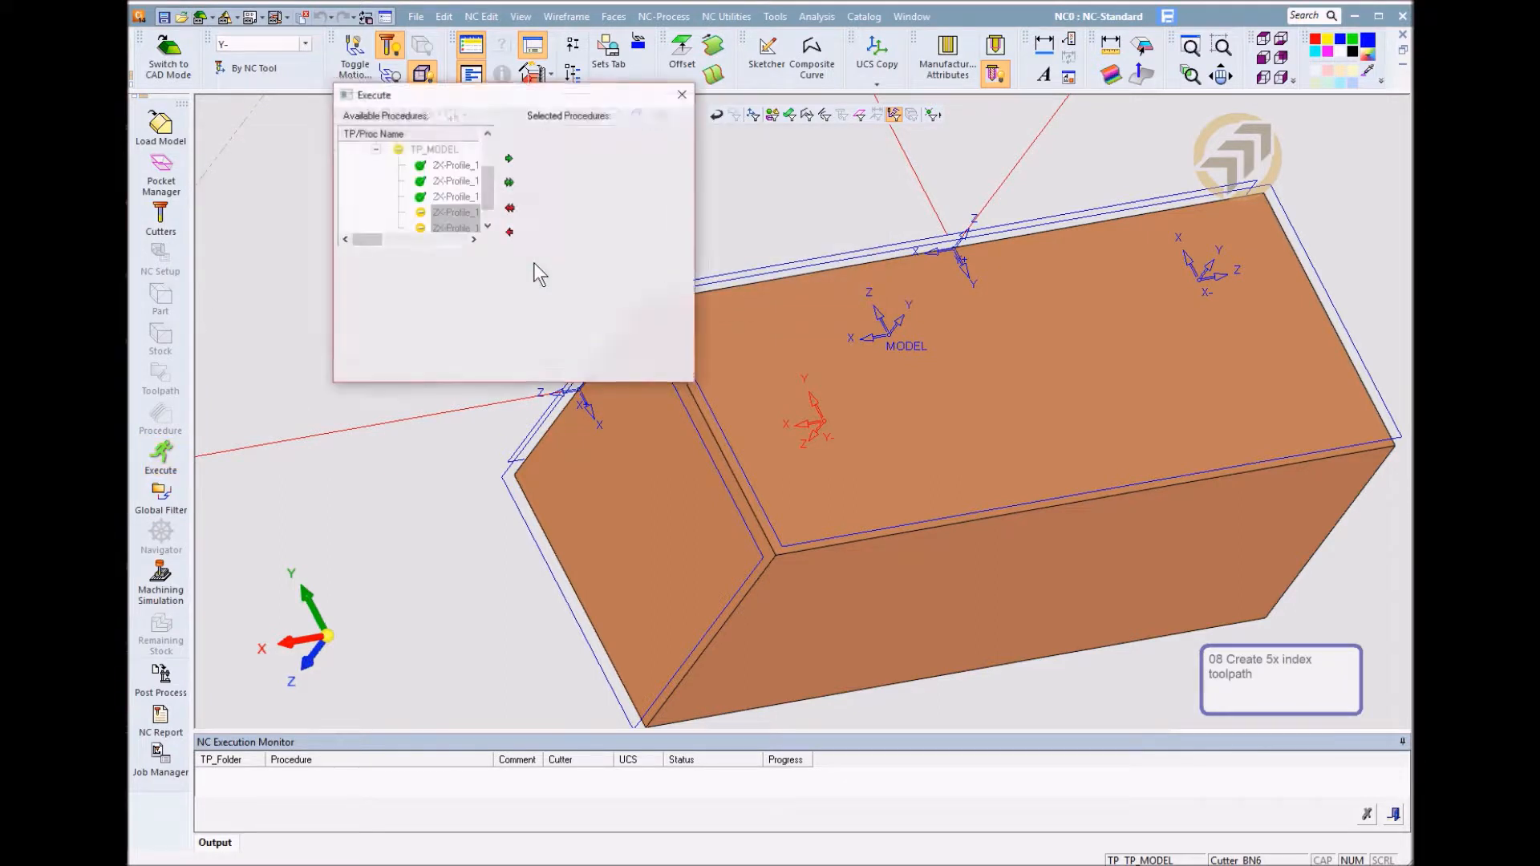
Execute the 2.5-axis closed contour profile procedures 13 and 14 for the X- and Y- coordinate systems
click(652, 362)
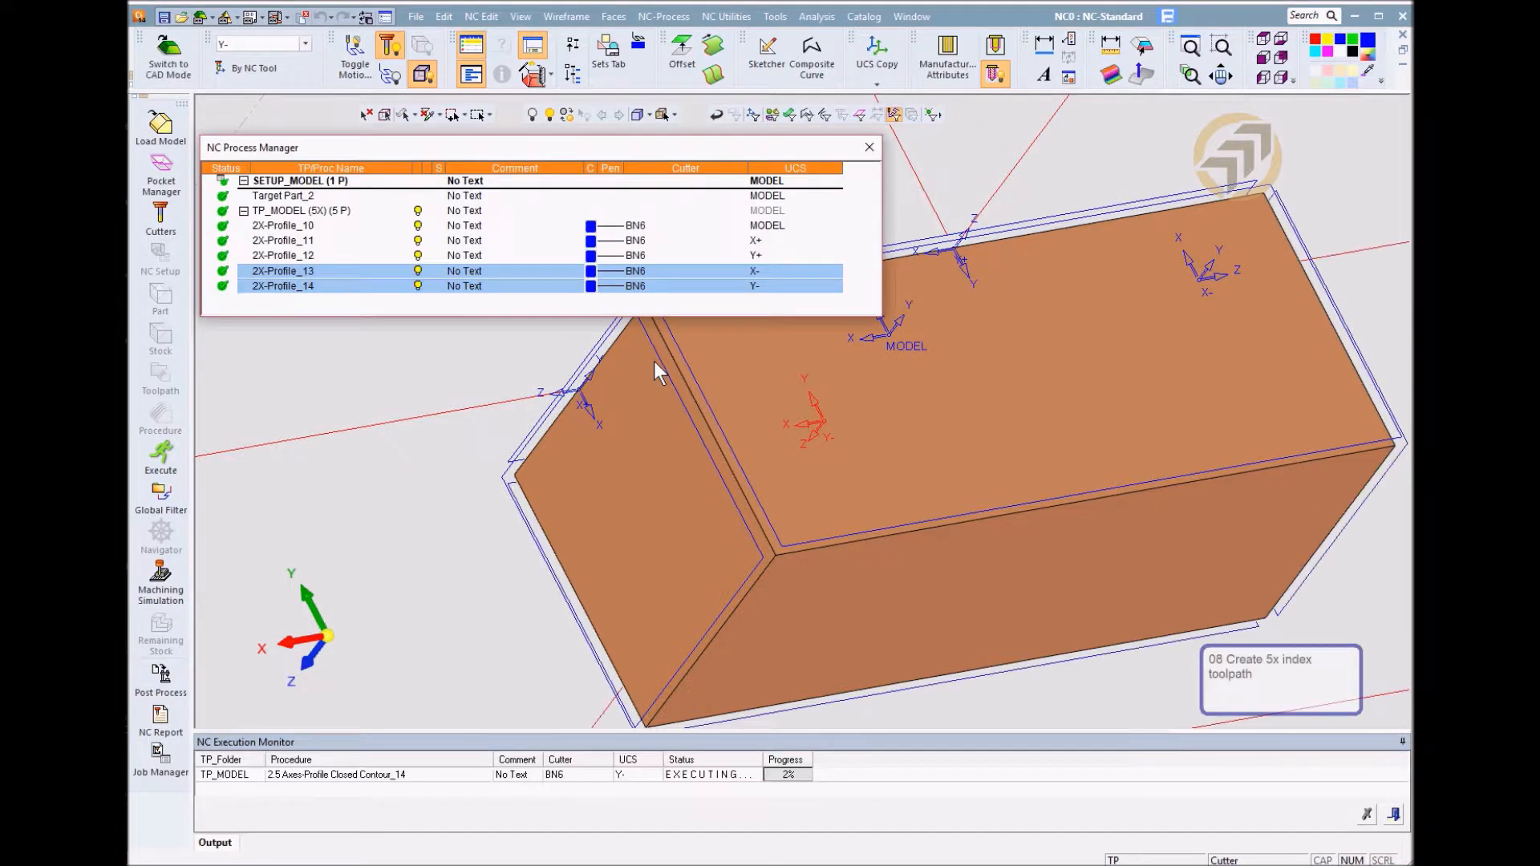
ctrl+middle_drag(921, 392, 1139, 425)
ctrl+right_drag(1139, 425, 921, 709)
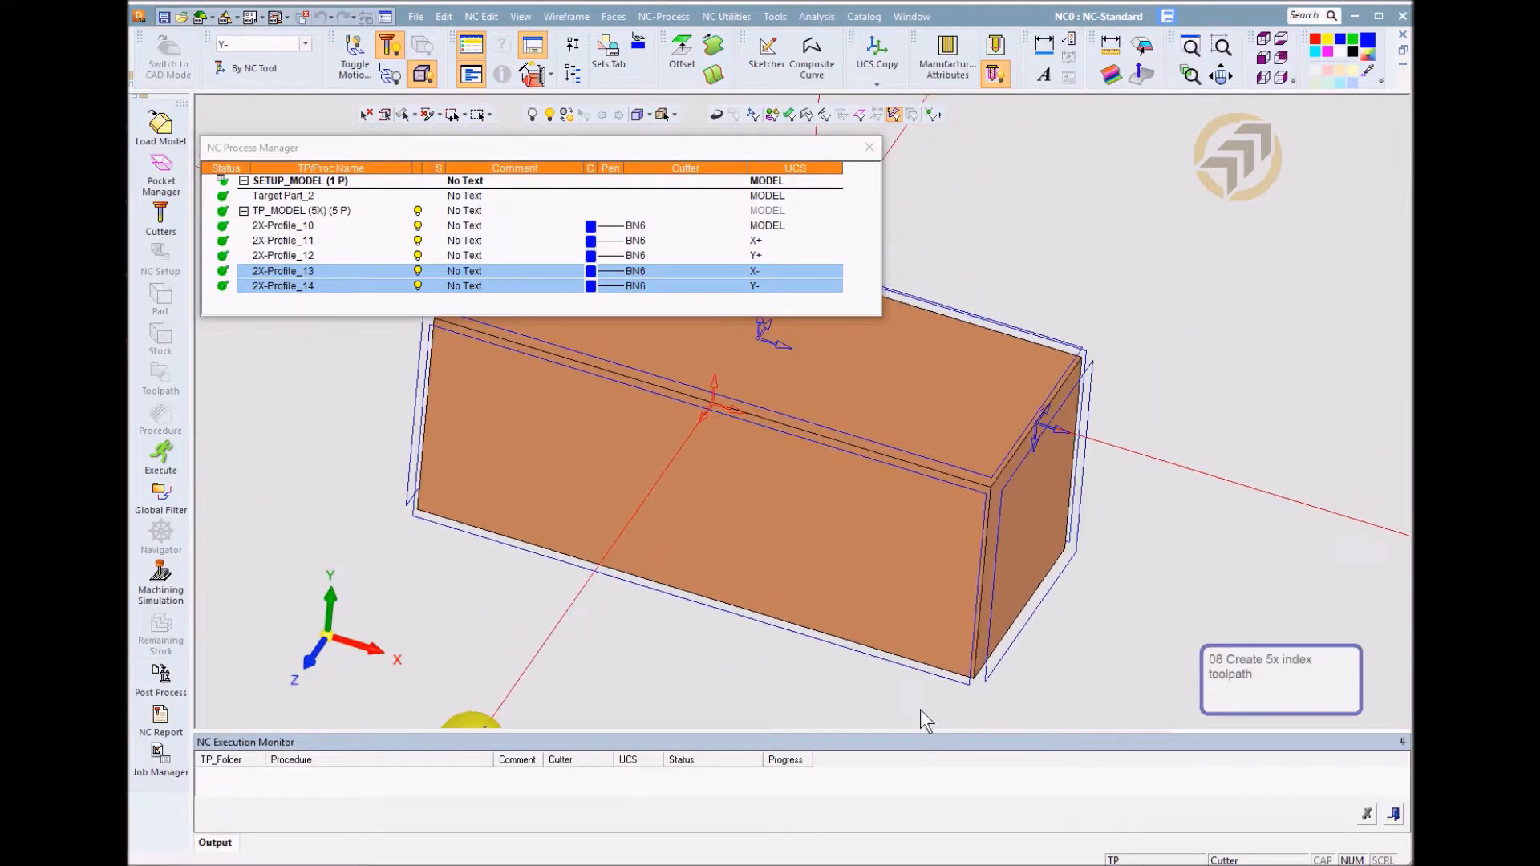
ctrl+right_drag(1033, 377, 845, 579)
ctrl+drag(844, 475, 1000, 591)
ctrl+middle_drag(967, 544, 928, 458)
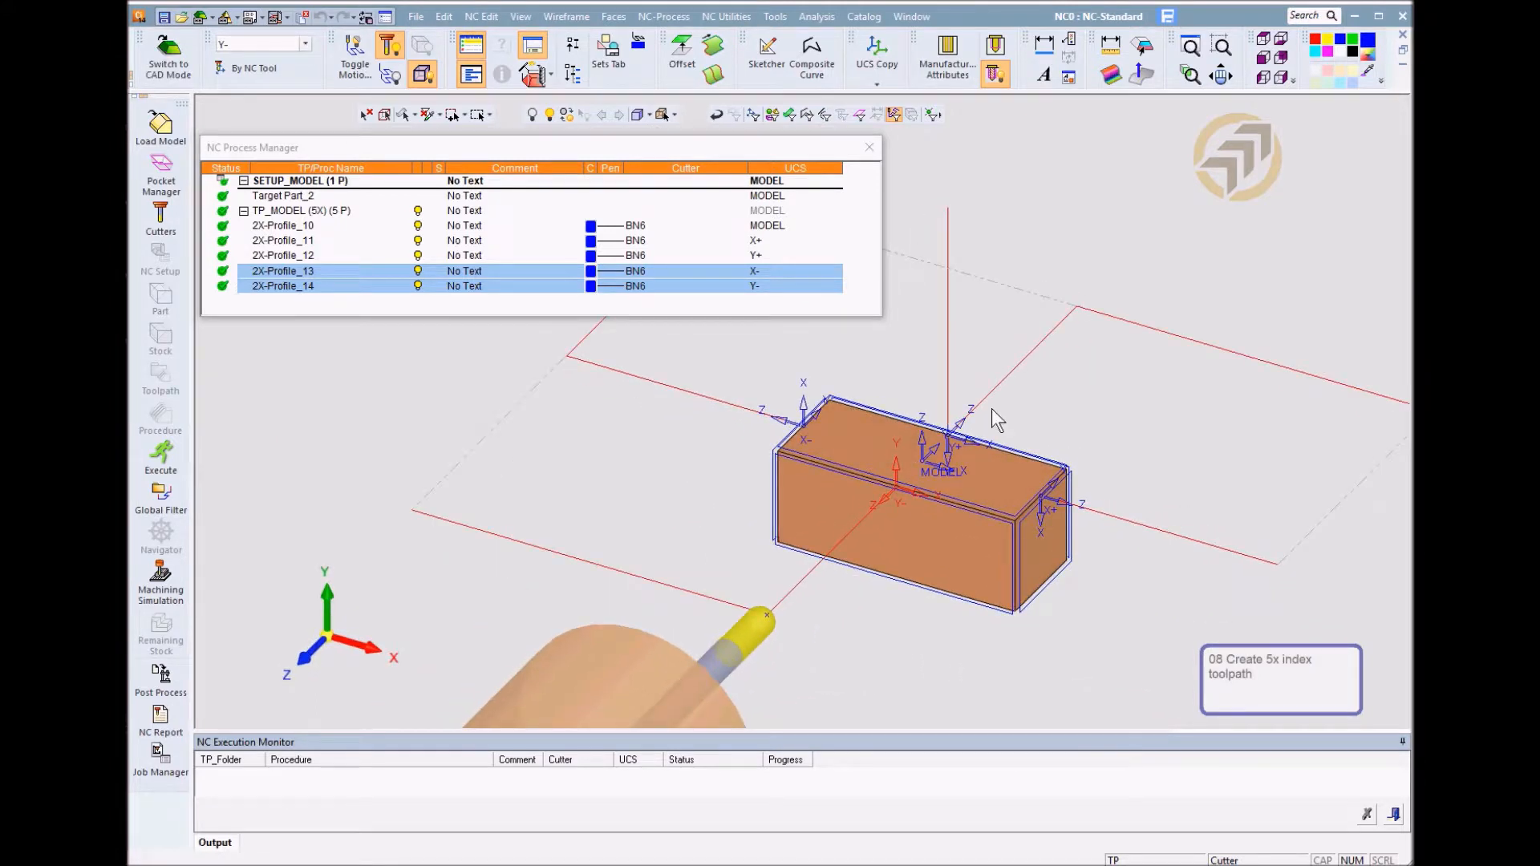
ctrl+drag(1088, 458, 1028, 442)
ctrl+right_drag(1028, 443, 1052, 415)
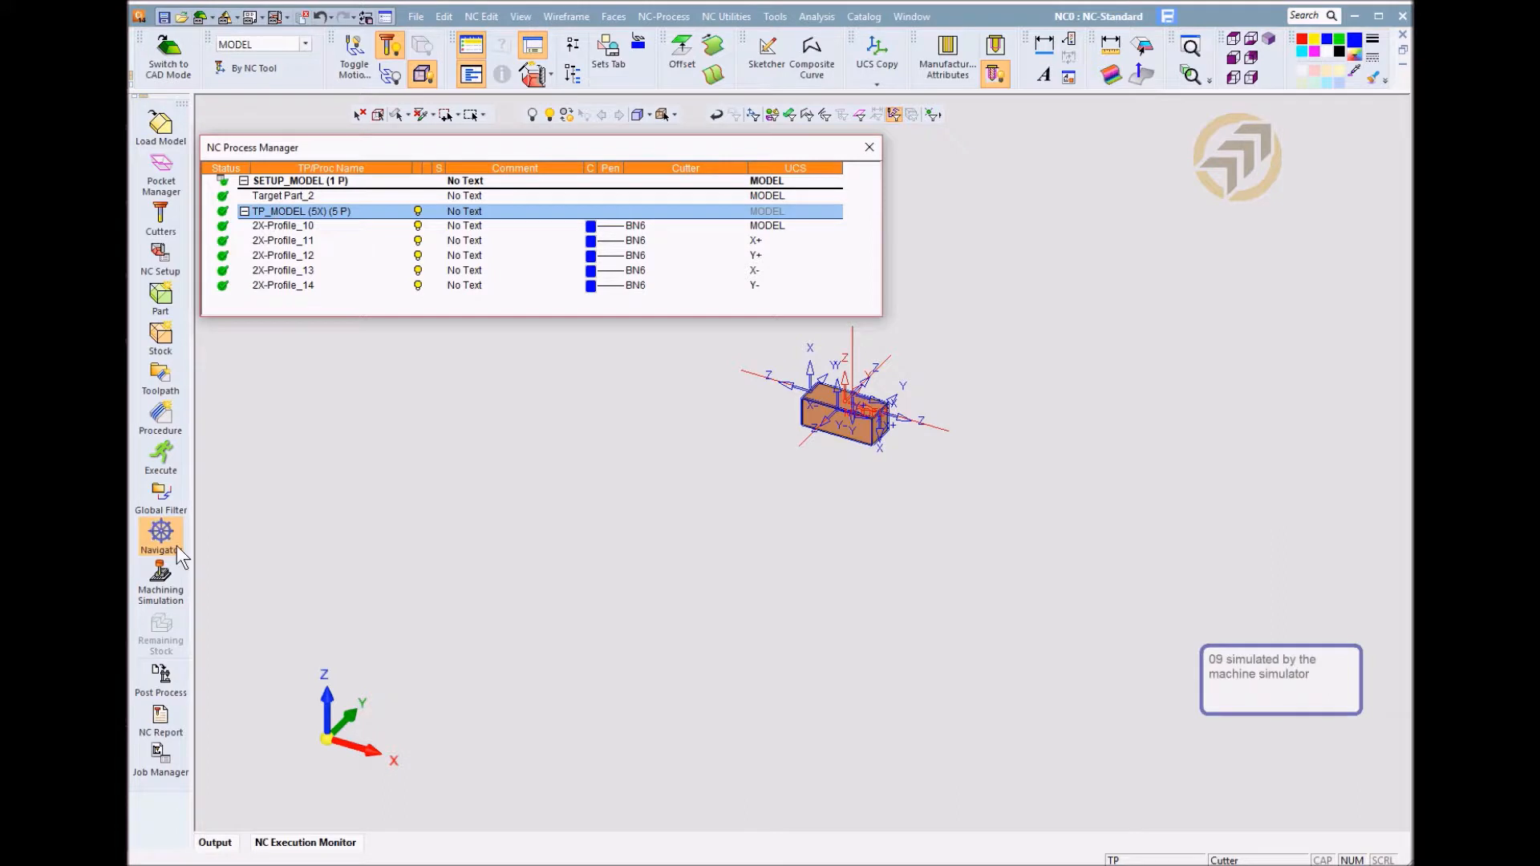
Launch the accurate machining simulation of TP_MODEL on the 5XTT-HAAS_DF2_TRT160 machine and collapse the motions list
click(165, 584)
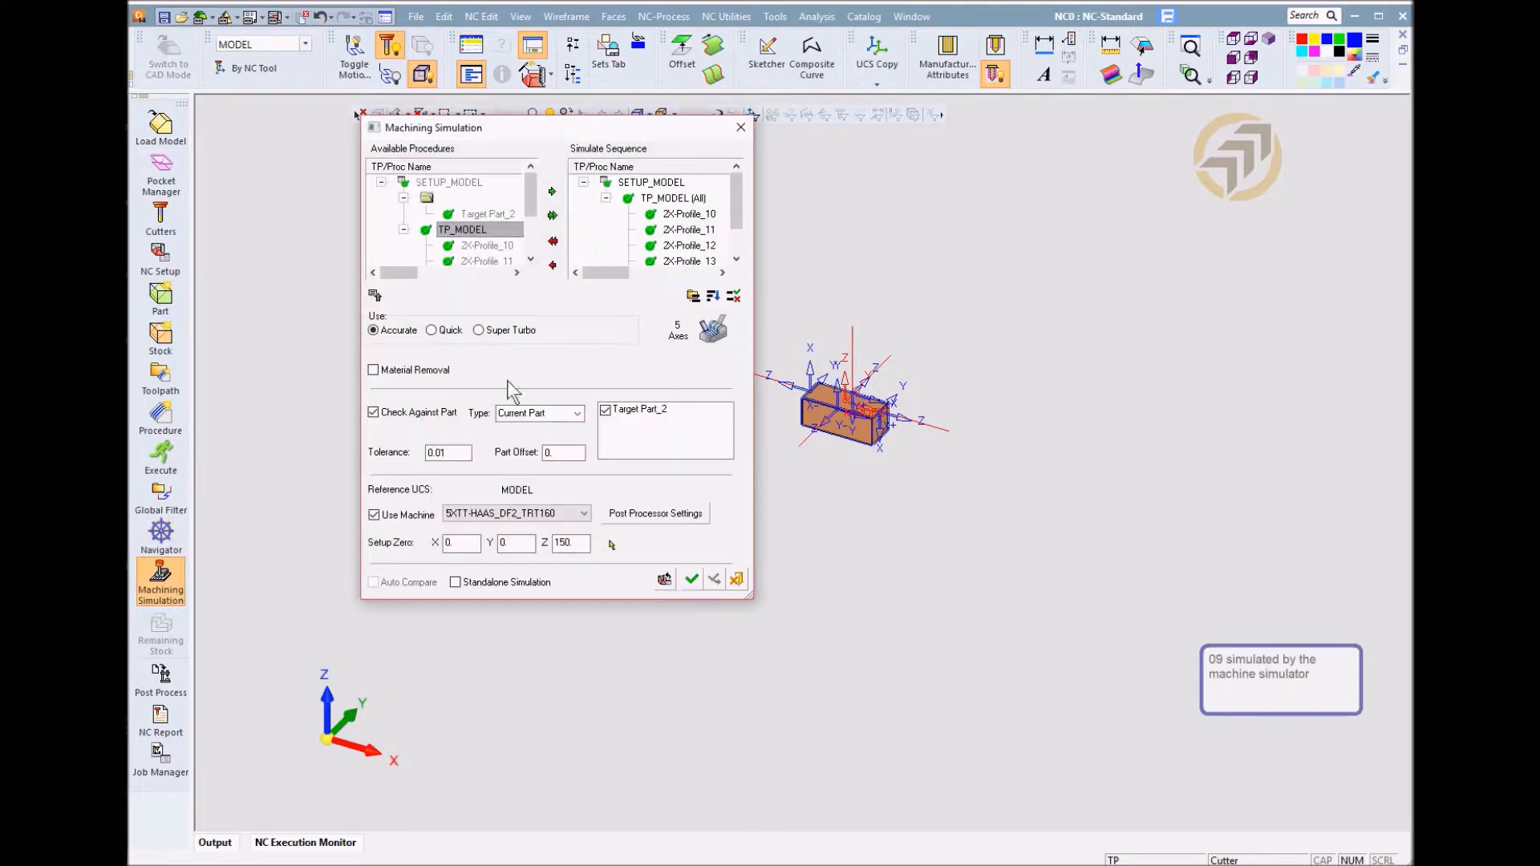
click(690, 579)
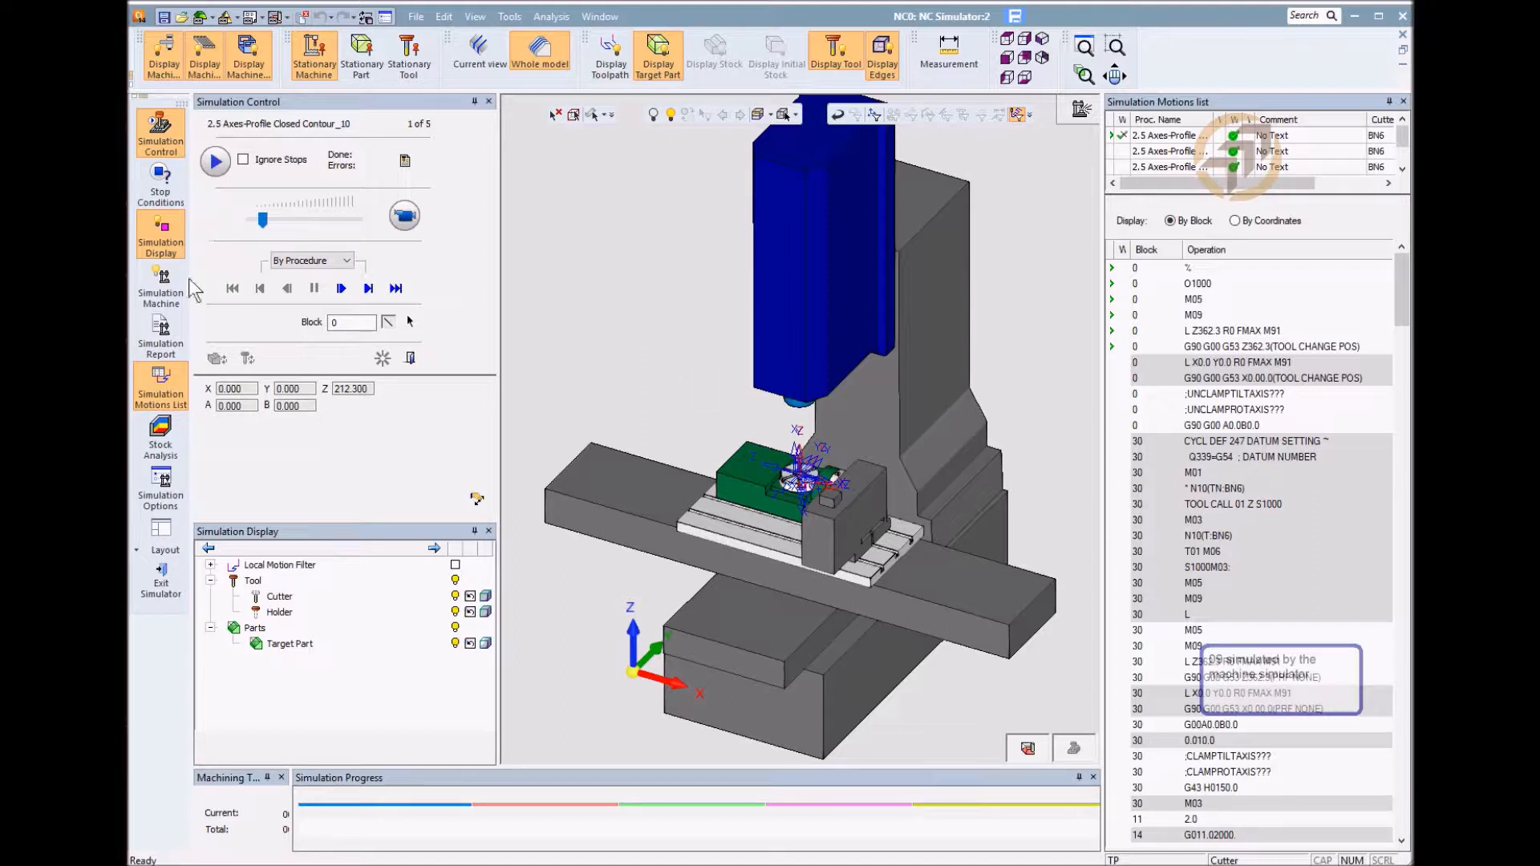
click(160, 138)
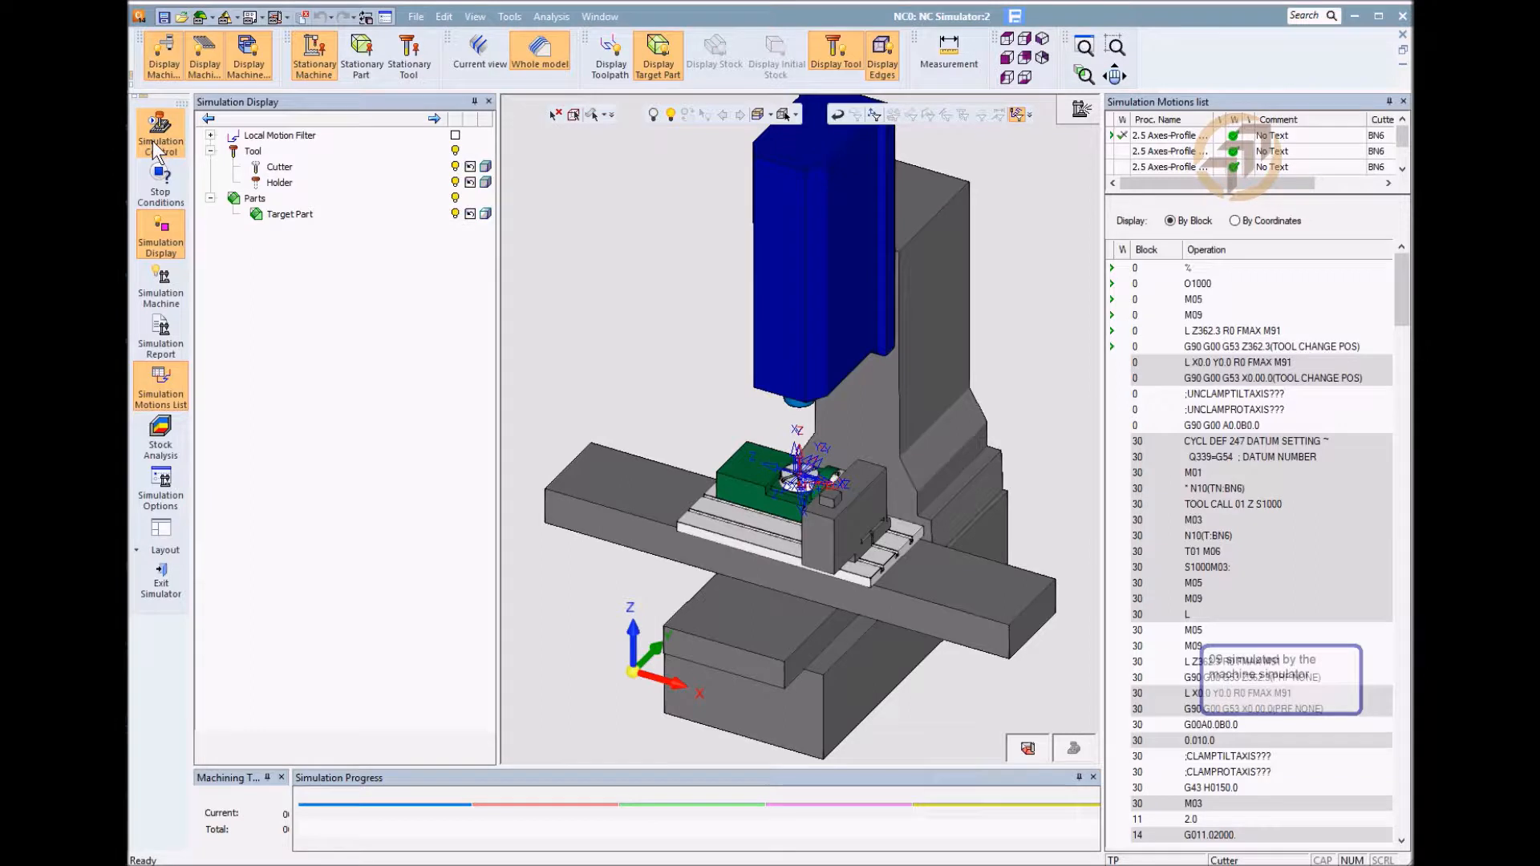
click(153, 140)
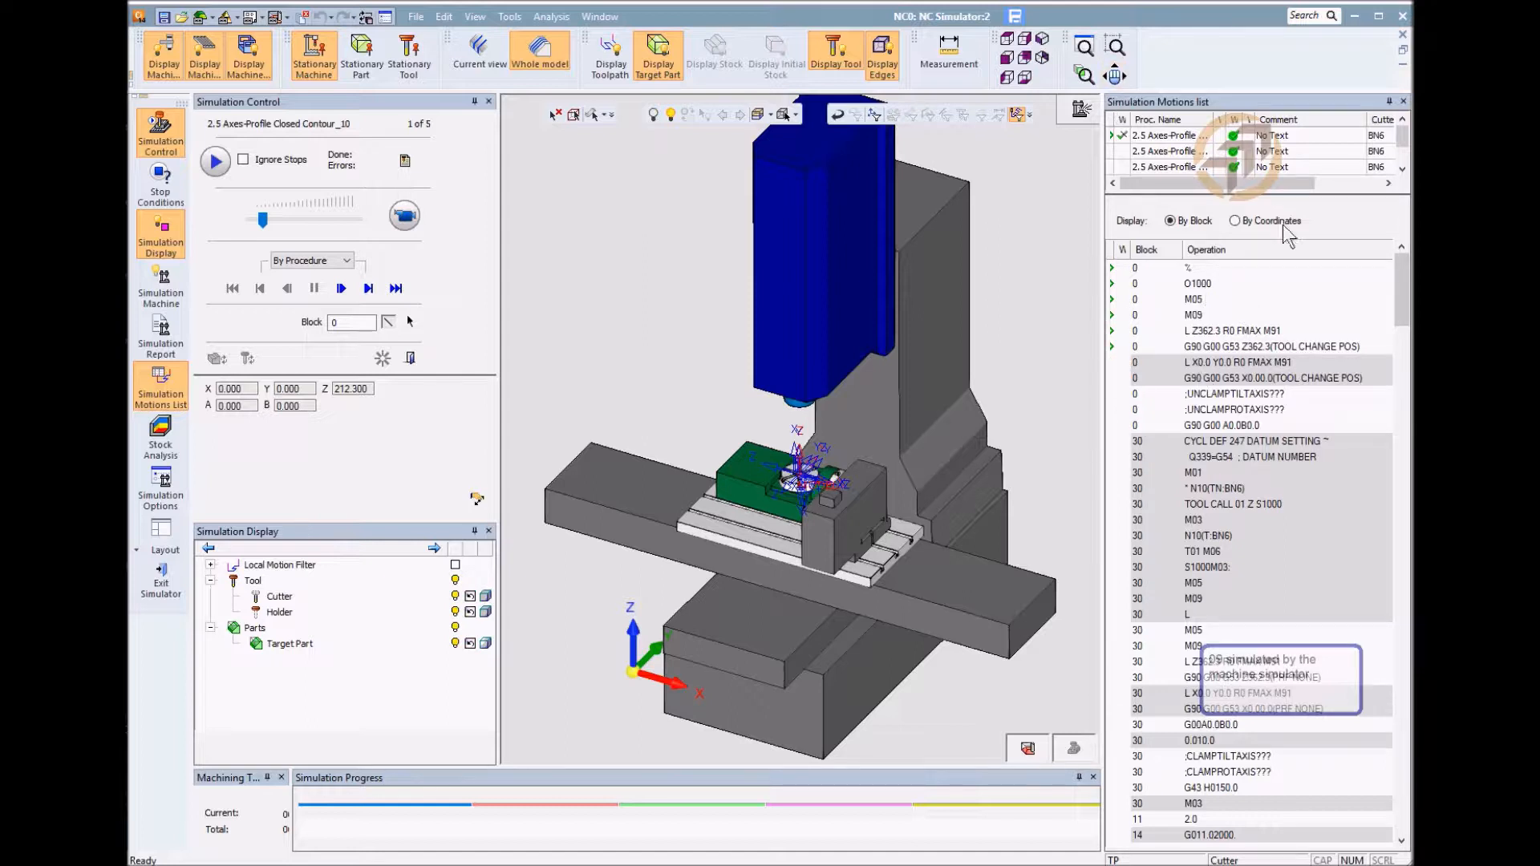
click(1389, 102)
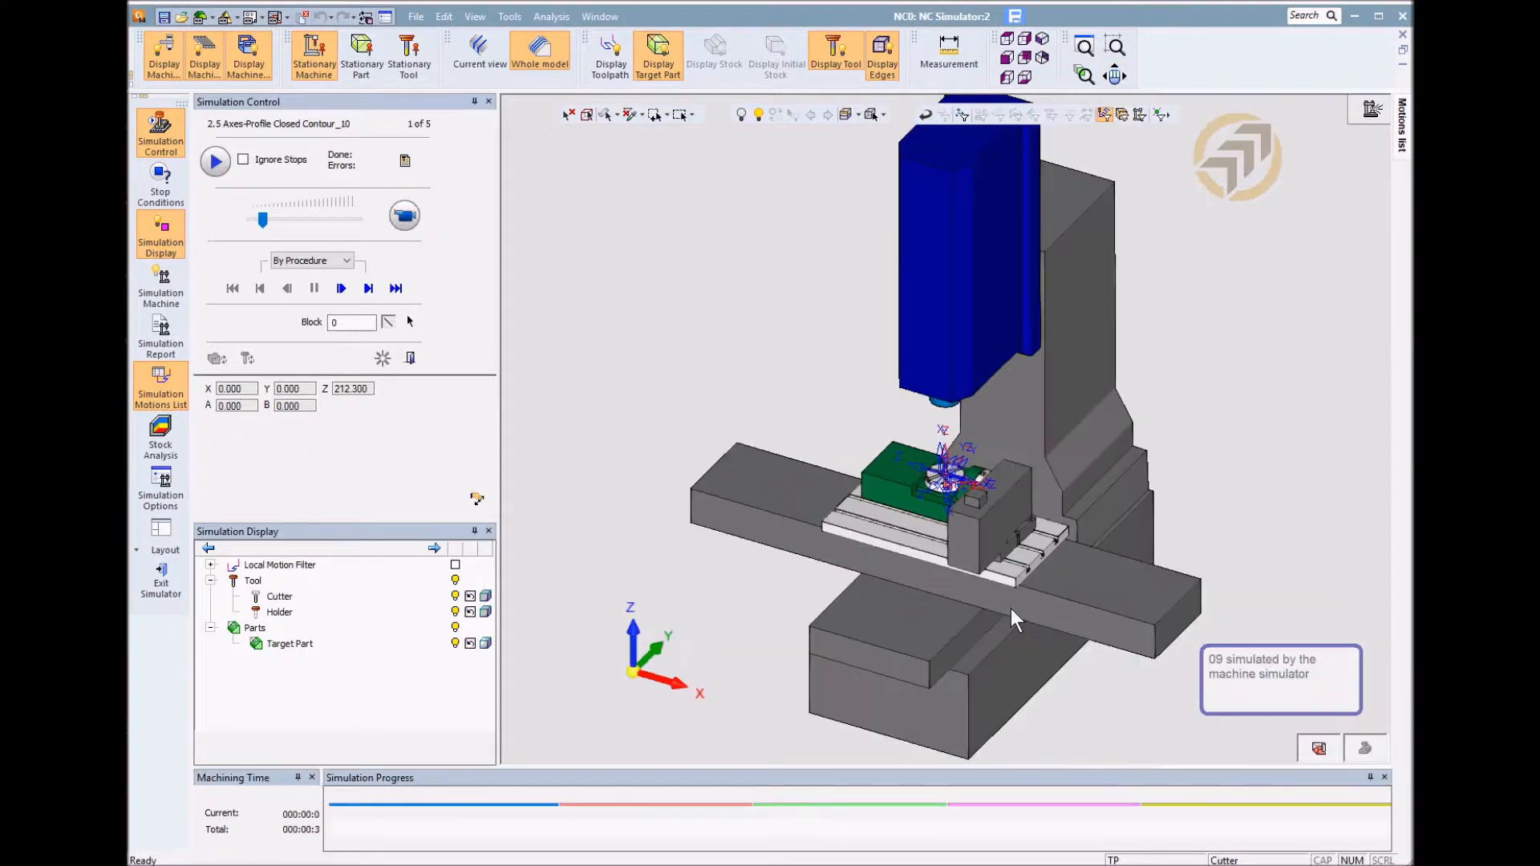
Examine how the target part is positioned within the rotary table of the simulated machine
ctrl+middle_drag(743, 433, 561, 395)
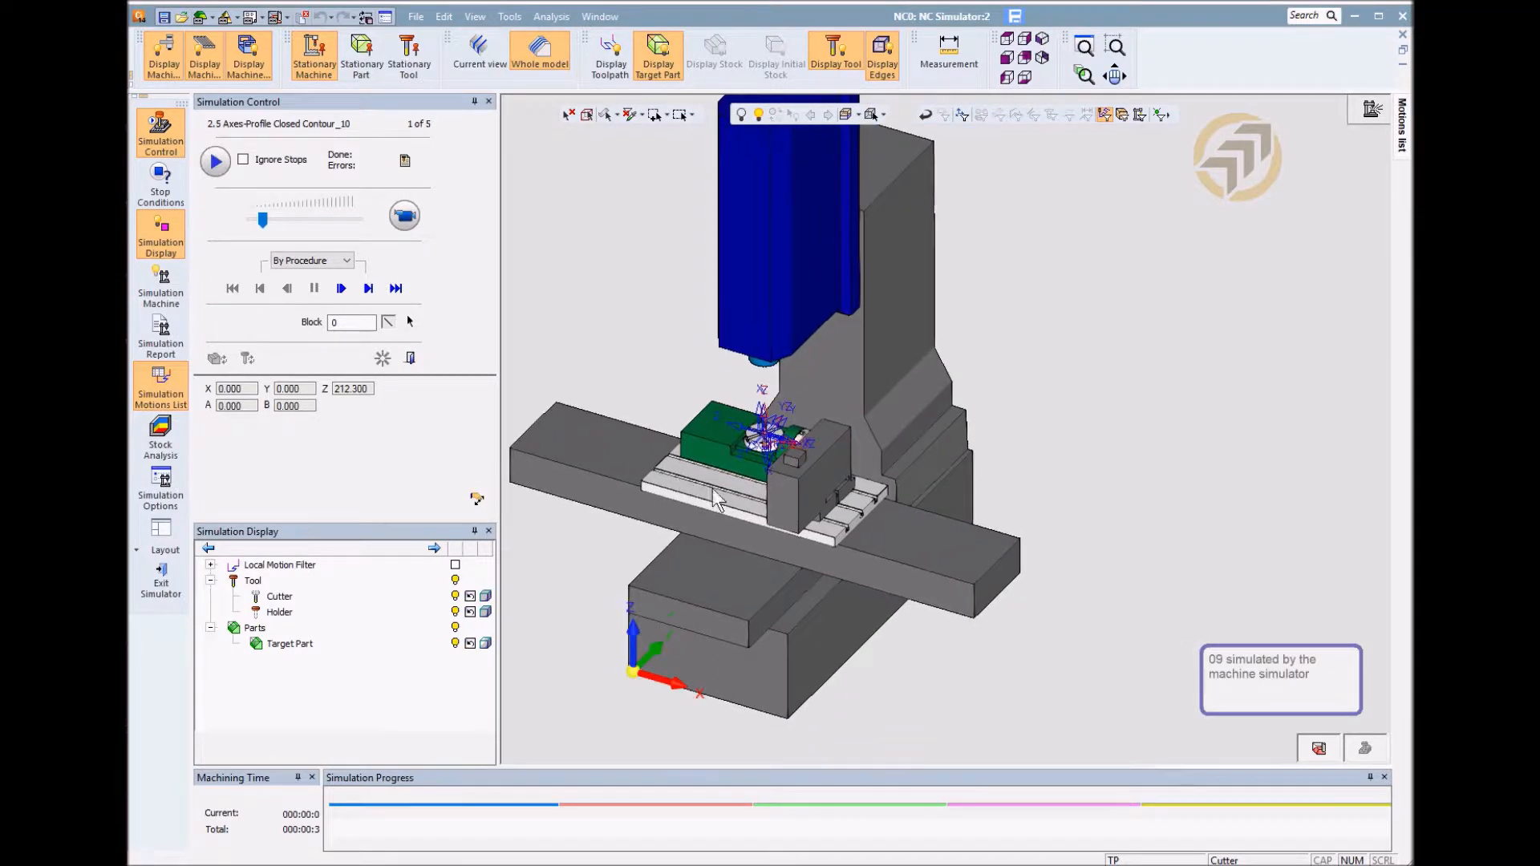
scroll(800, 387, up, 2)
ctrl+middle_drag(800, 387, 966, 494)
middle_drag(739, 401, 753, 403)
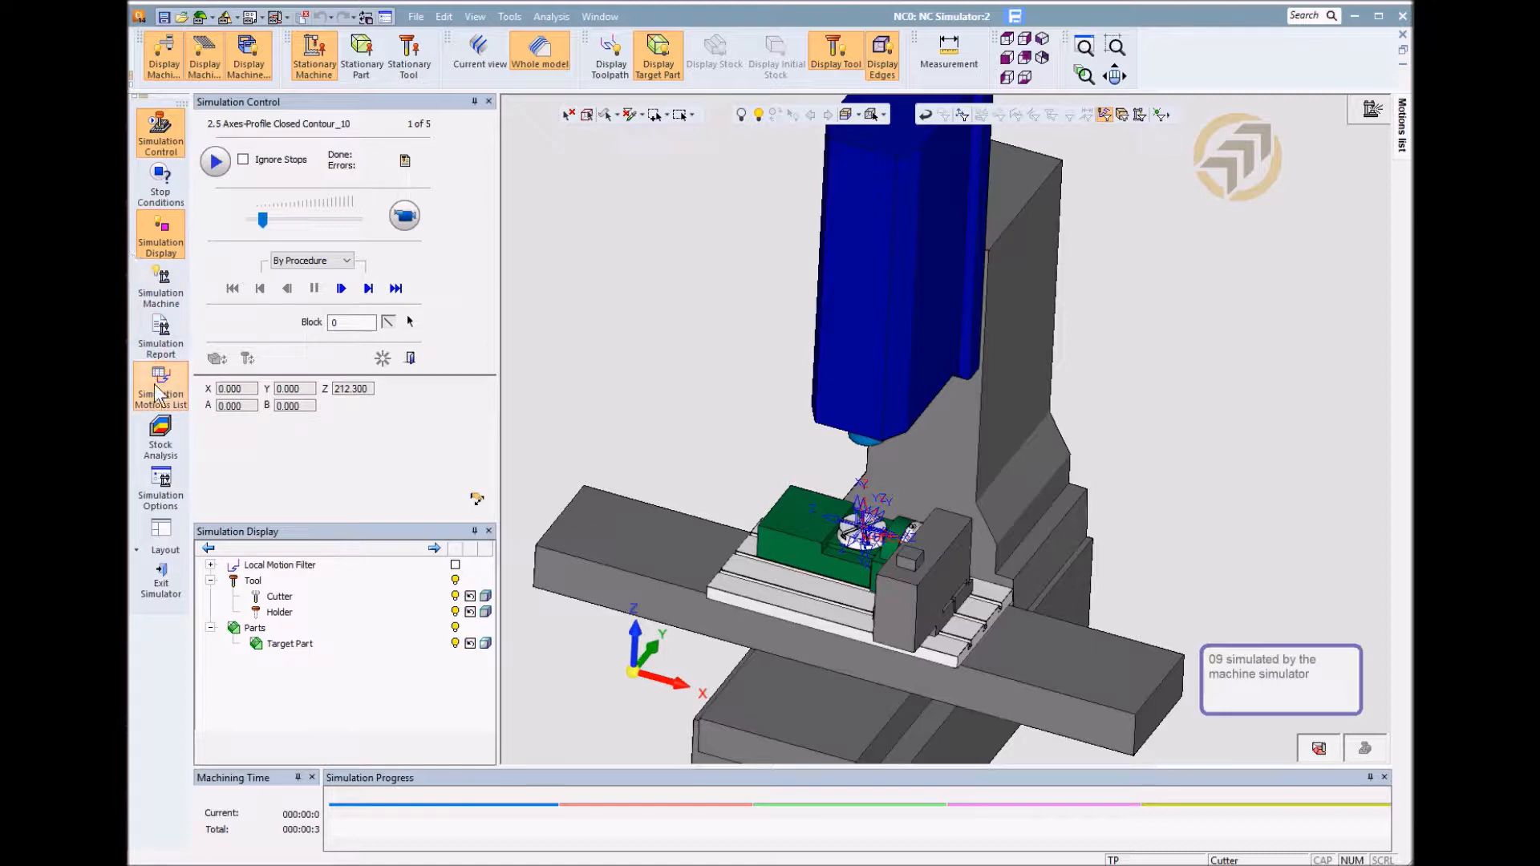
middle_drag(677, 388, 849, 432)
scroll(850, 432, up, 5)
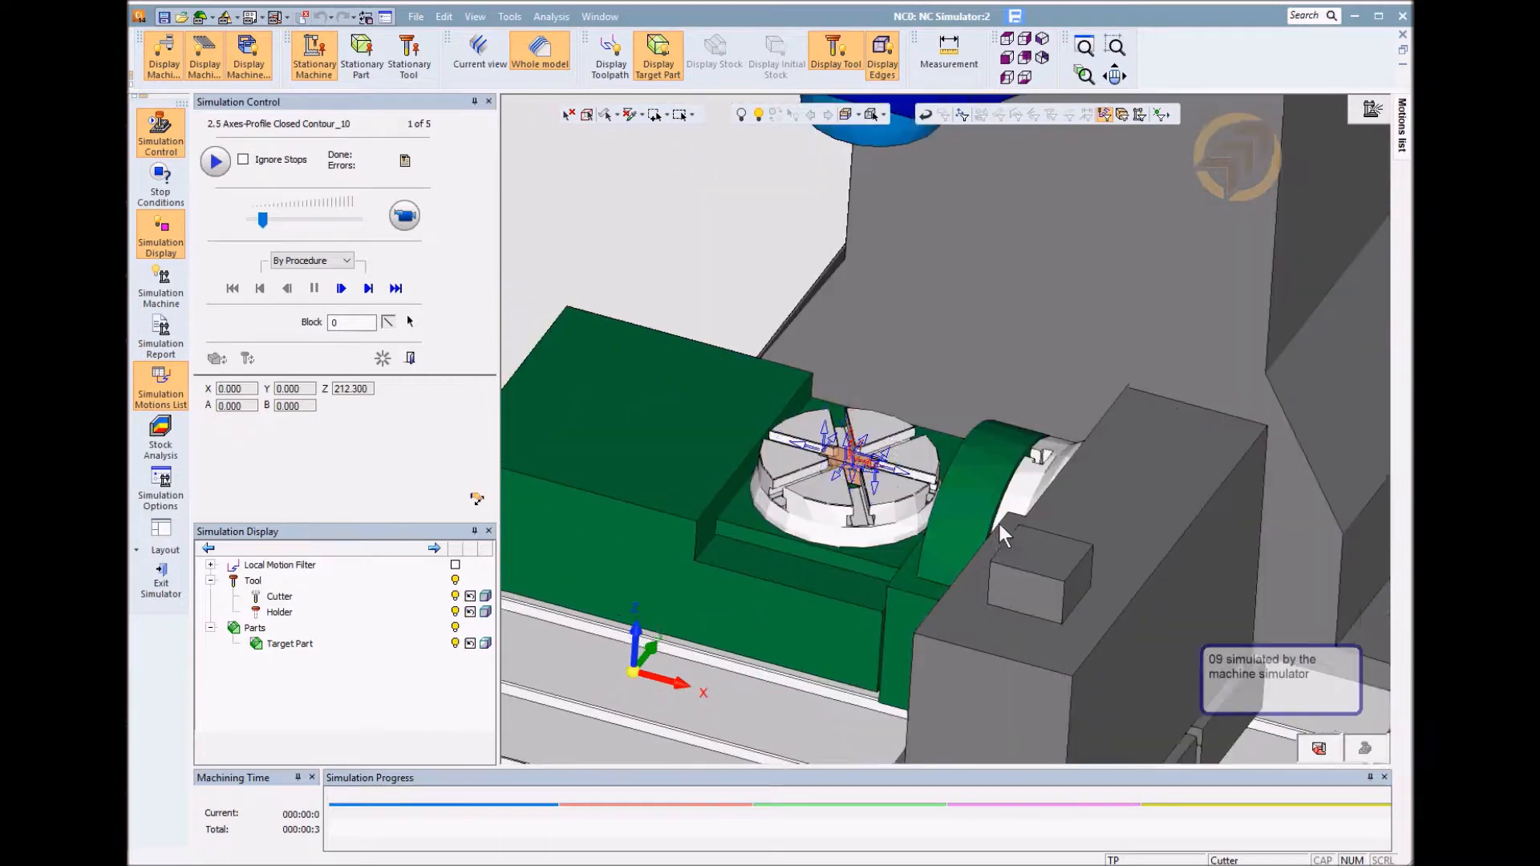
middle_drag(891, 439, 830, 553)
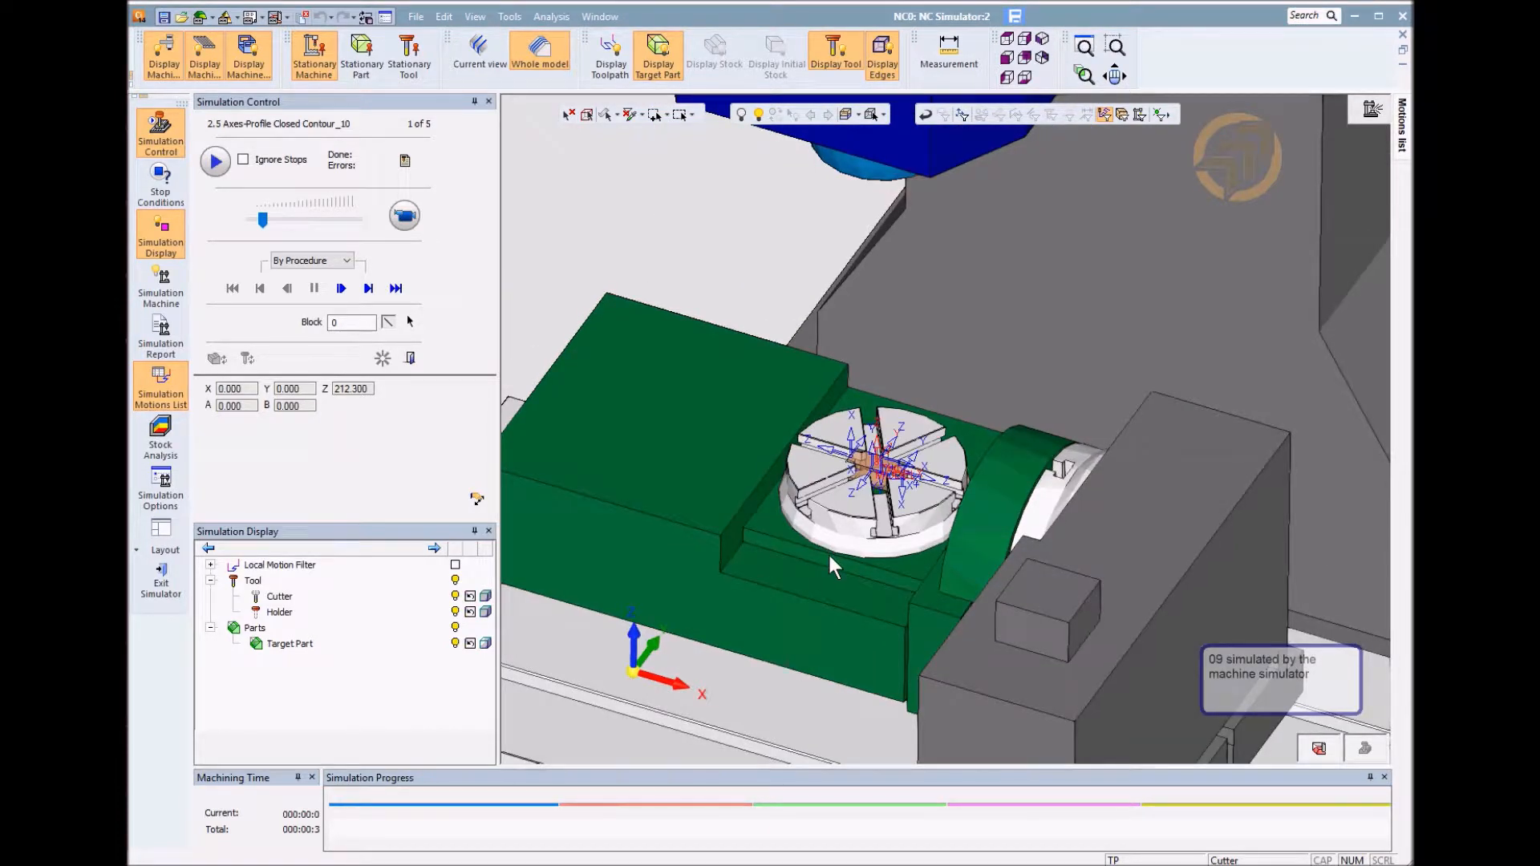
scroll(855, 481, up, 1)
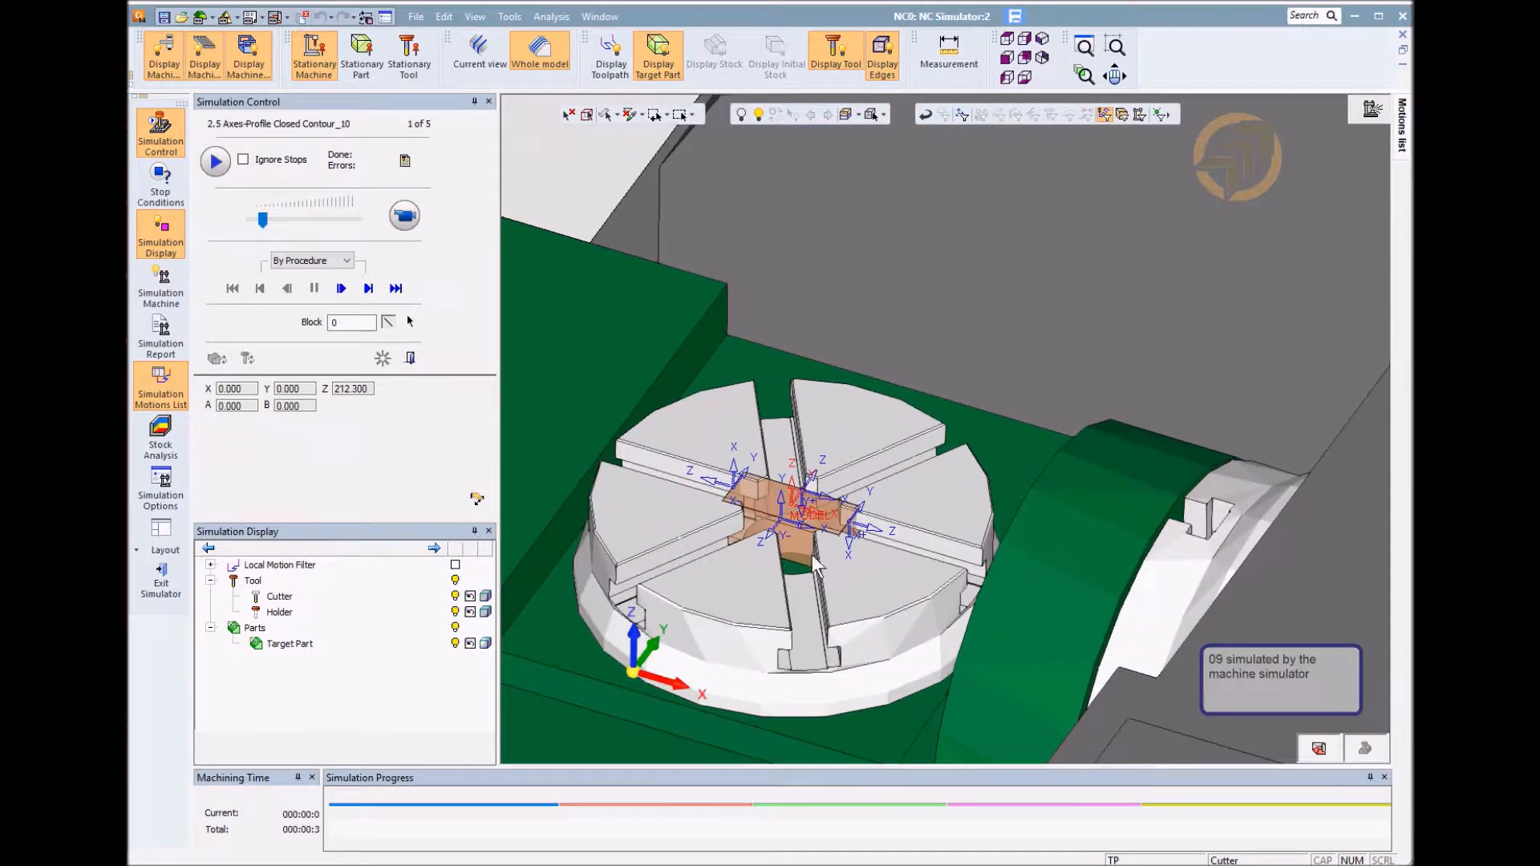
middle_drag(810, 551, 869, 411)
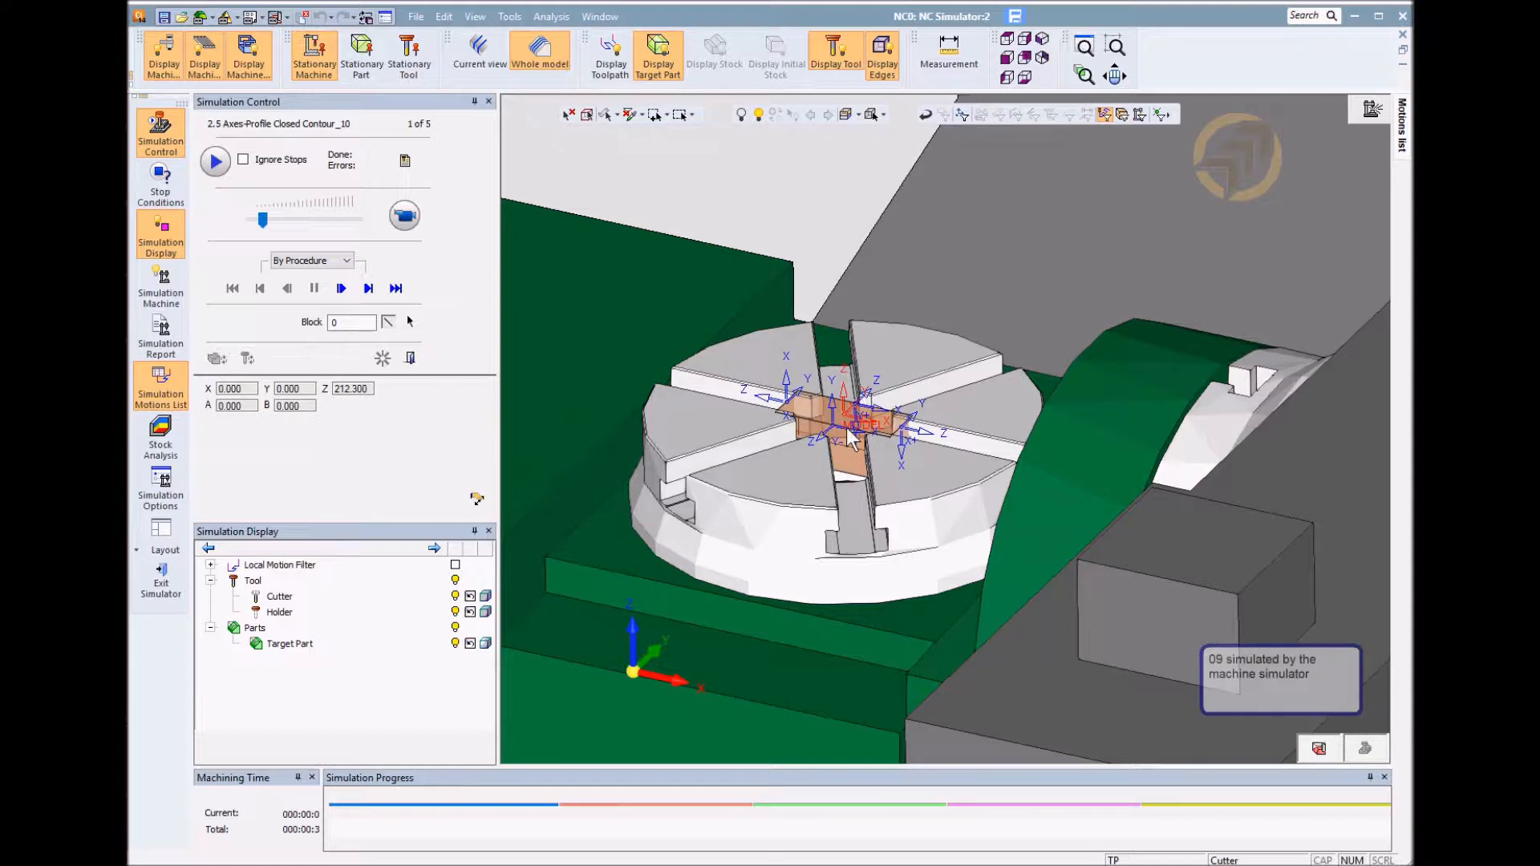
ctrl+right_drag(845, 426, 752, 483)
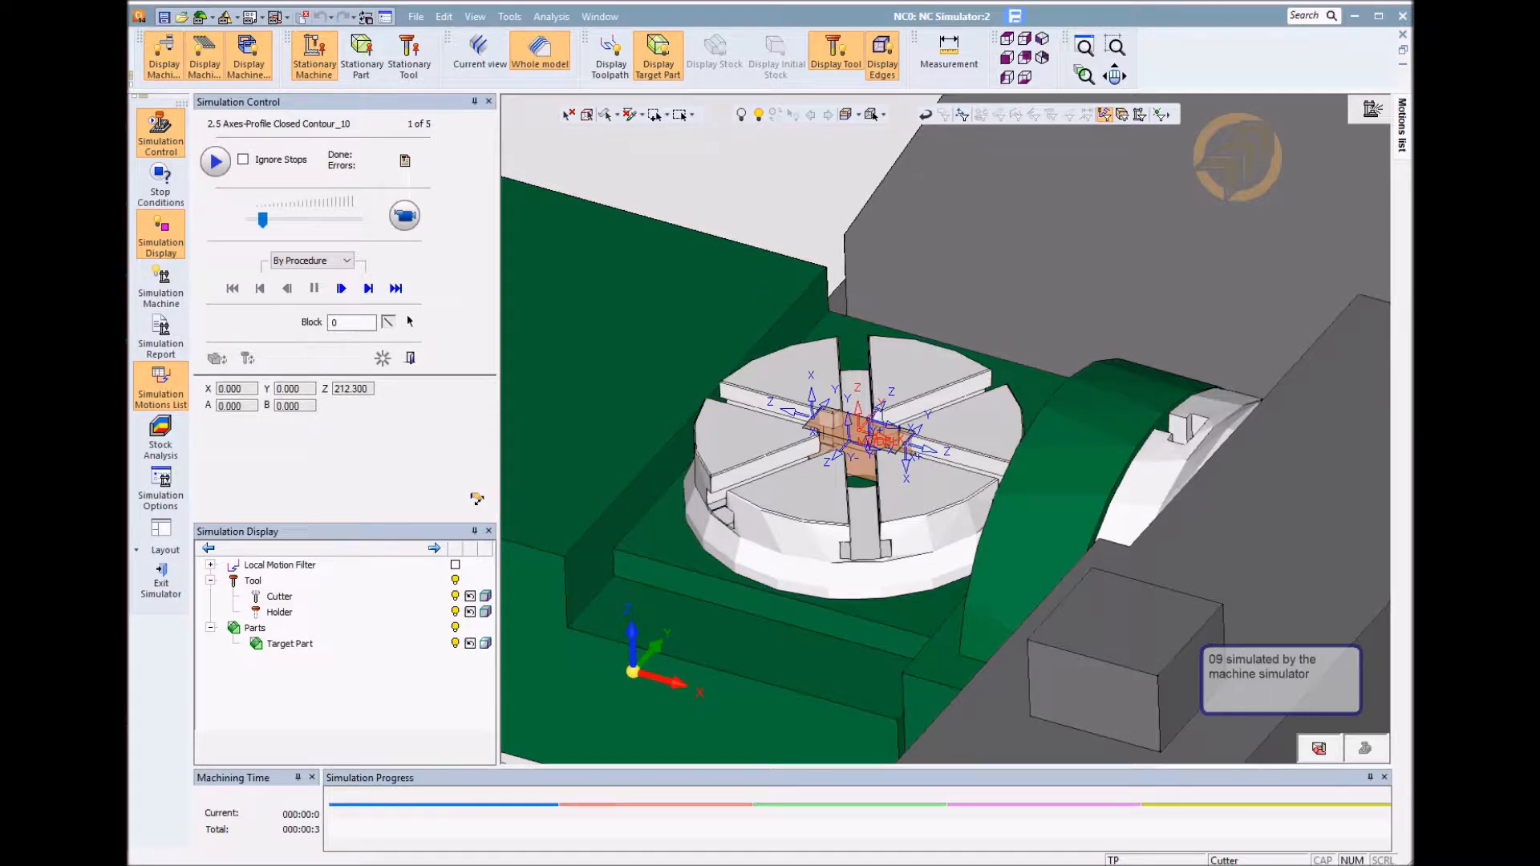
In CimatronE Machine Builder, add a Workpiece-type assembly named Workpiece under rotary axis B of the machine tree
drag(1410, 128, 922, 20)
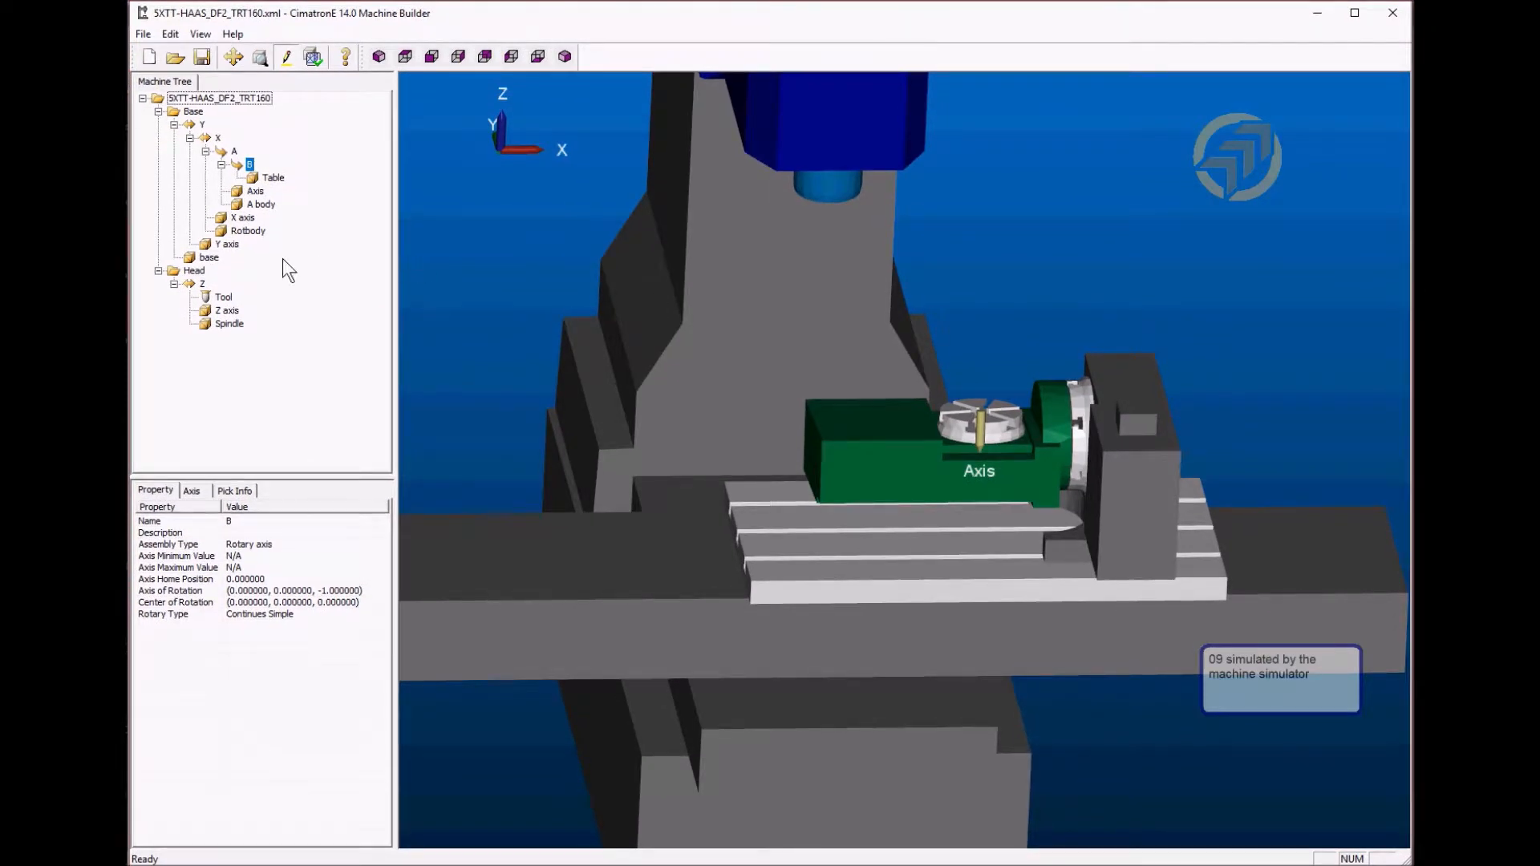
click(247, 207)
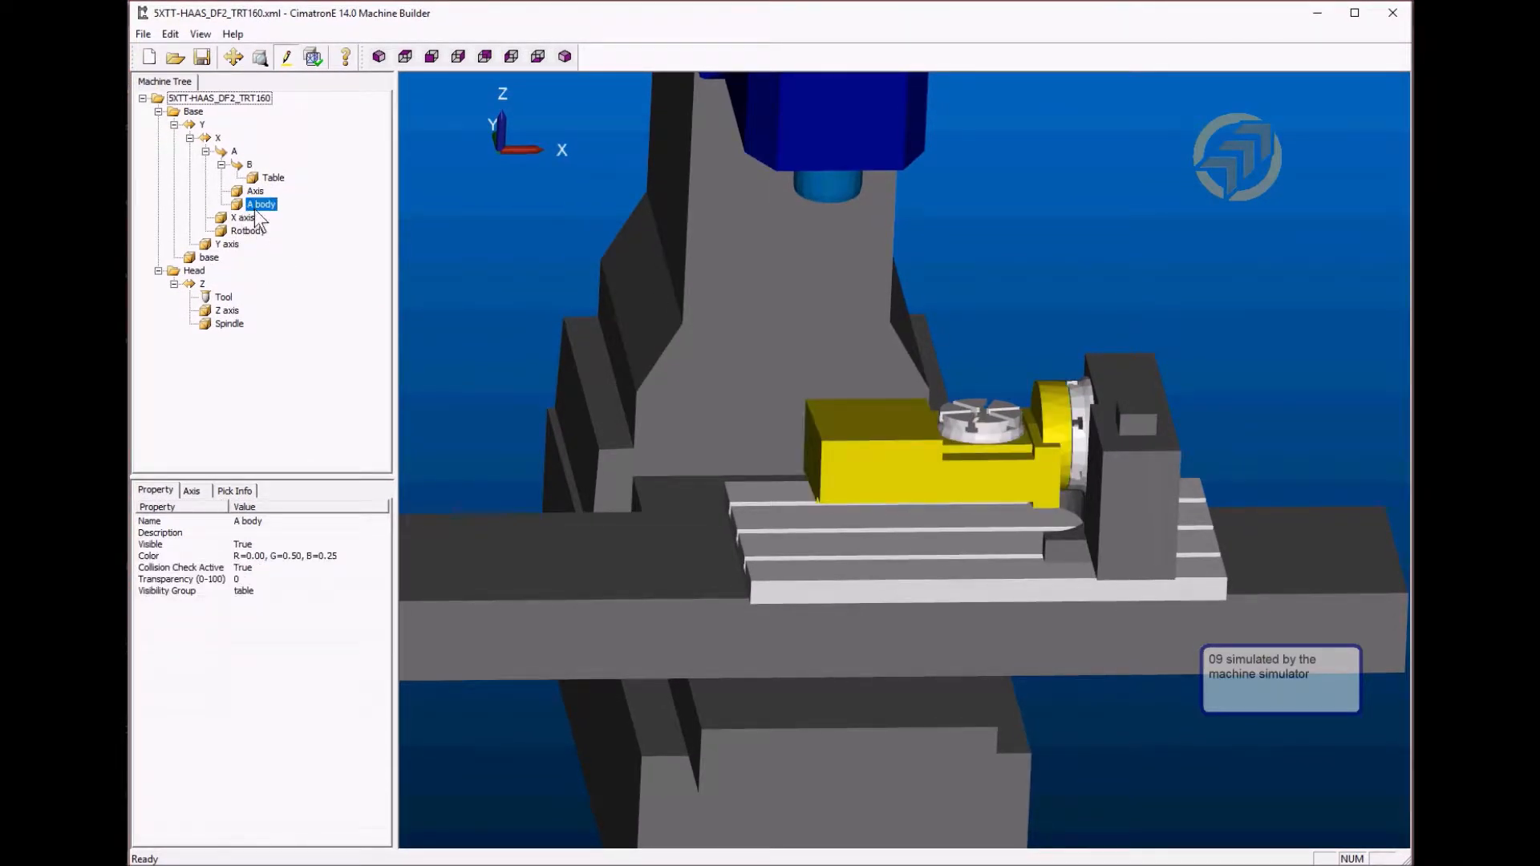
click(251, 165)
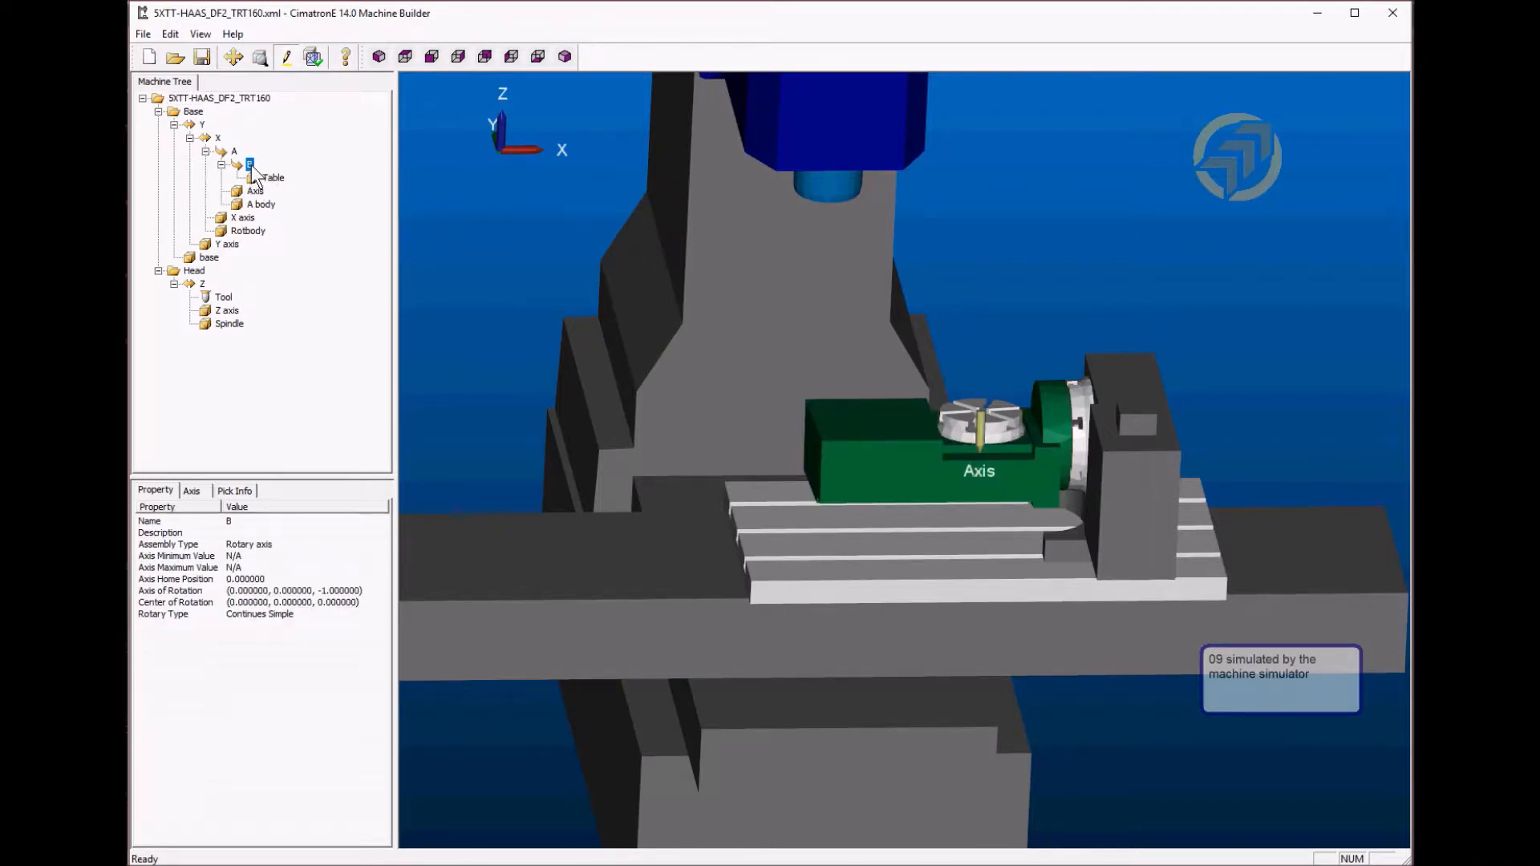
right_click(252, 165)
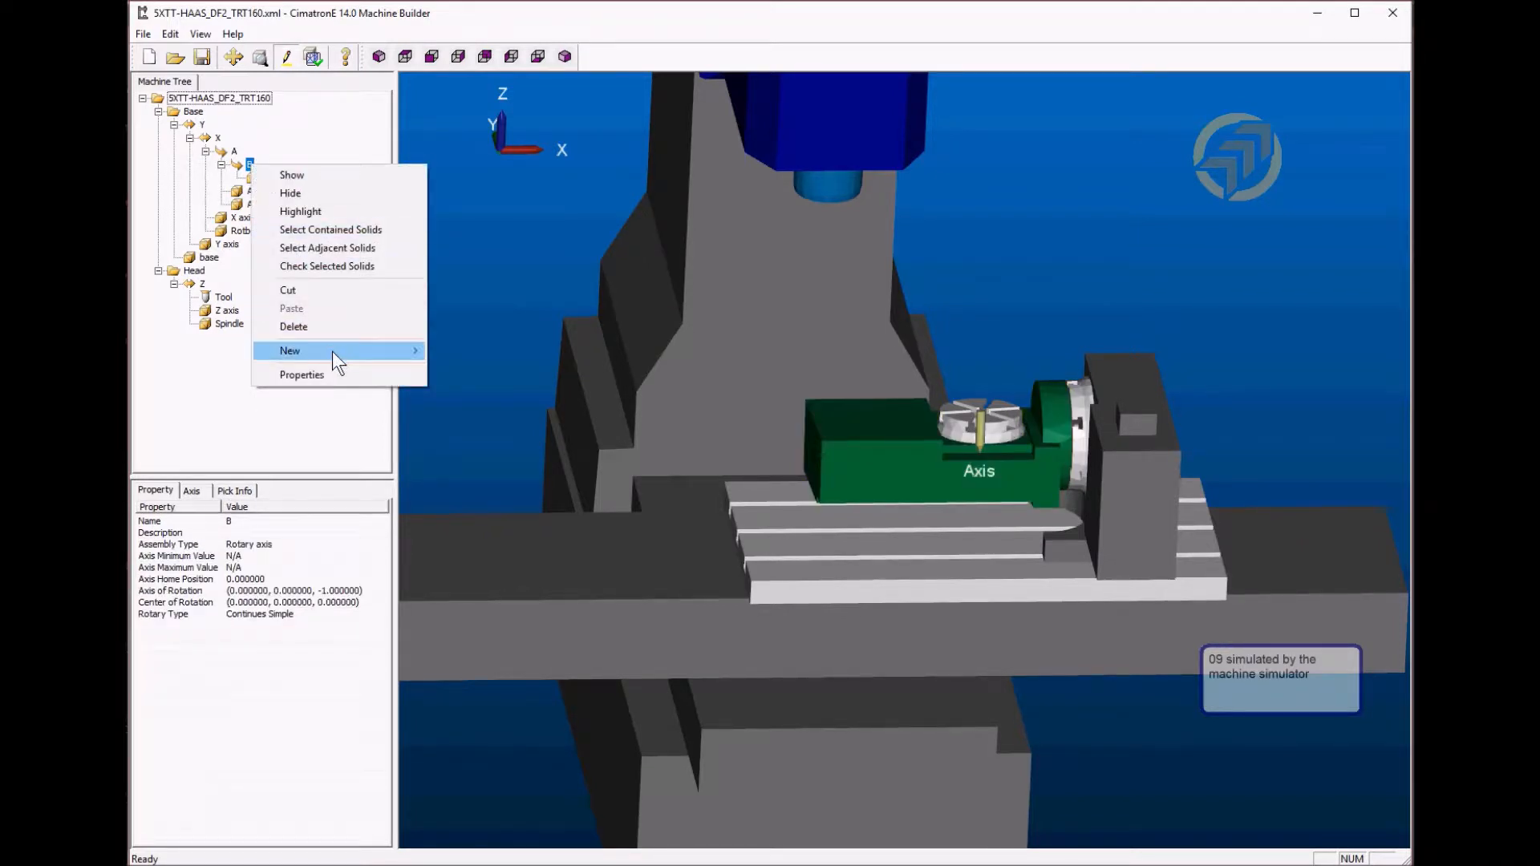
mouse_move(332, 351)
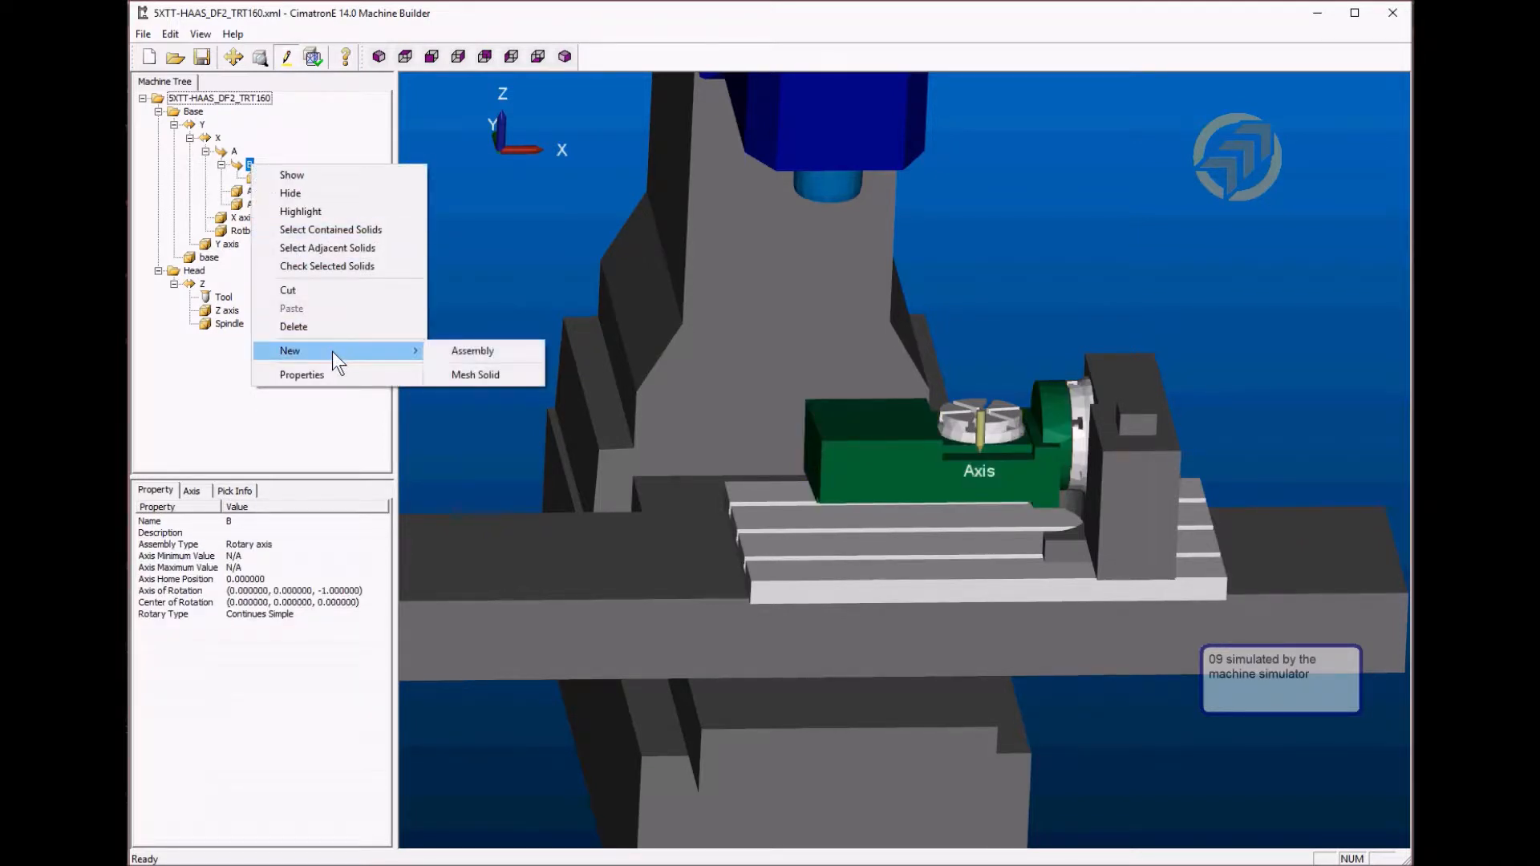
click(469, 350)
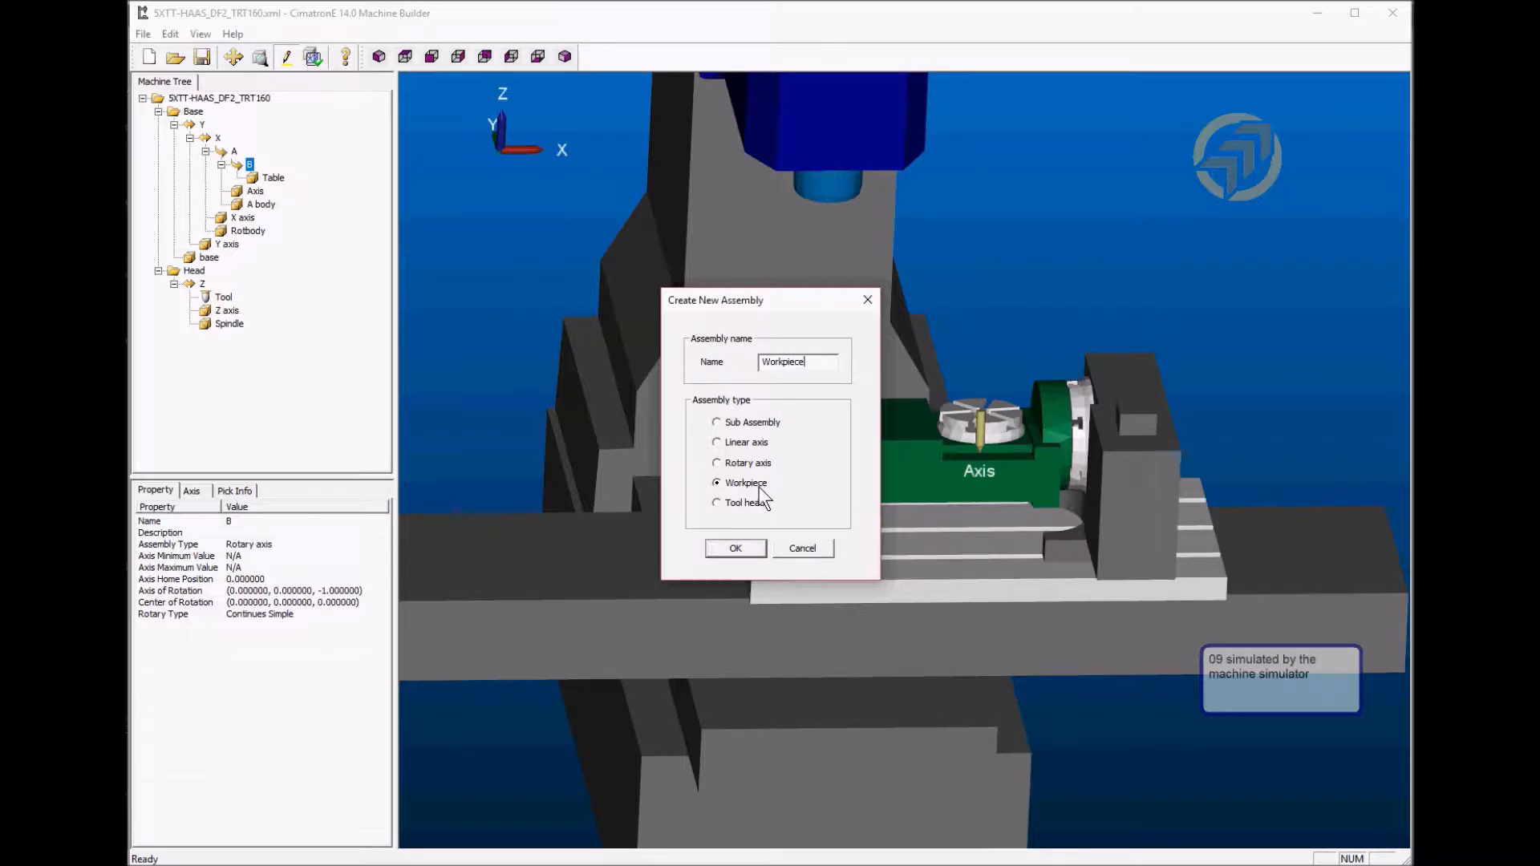
click(736, 548)
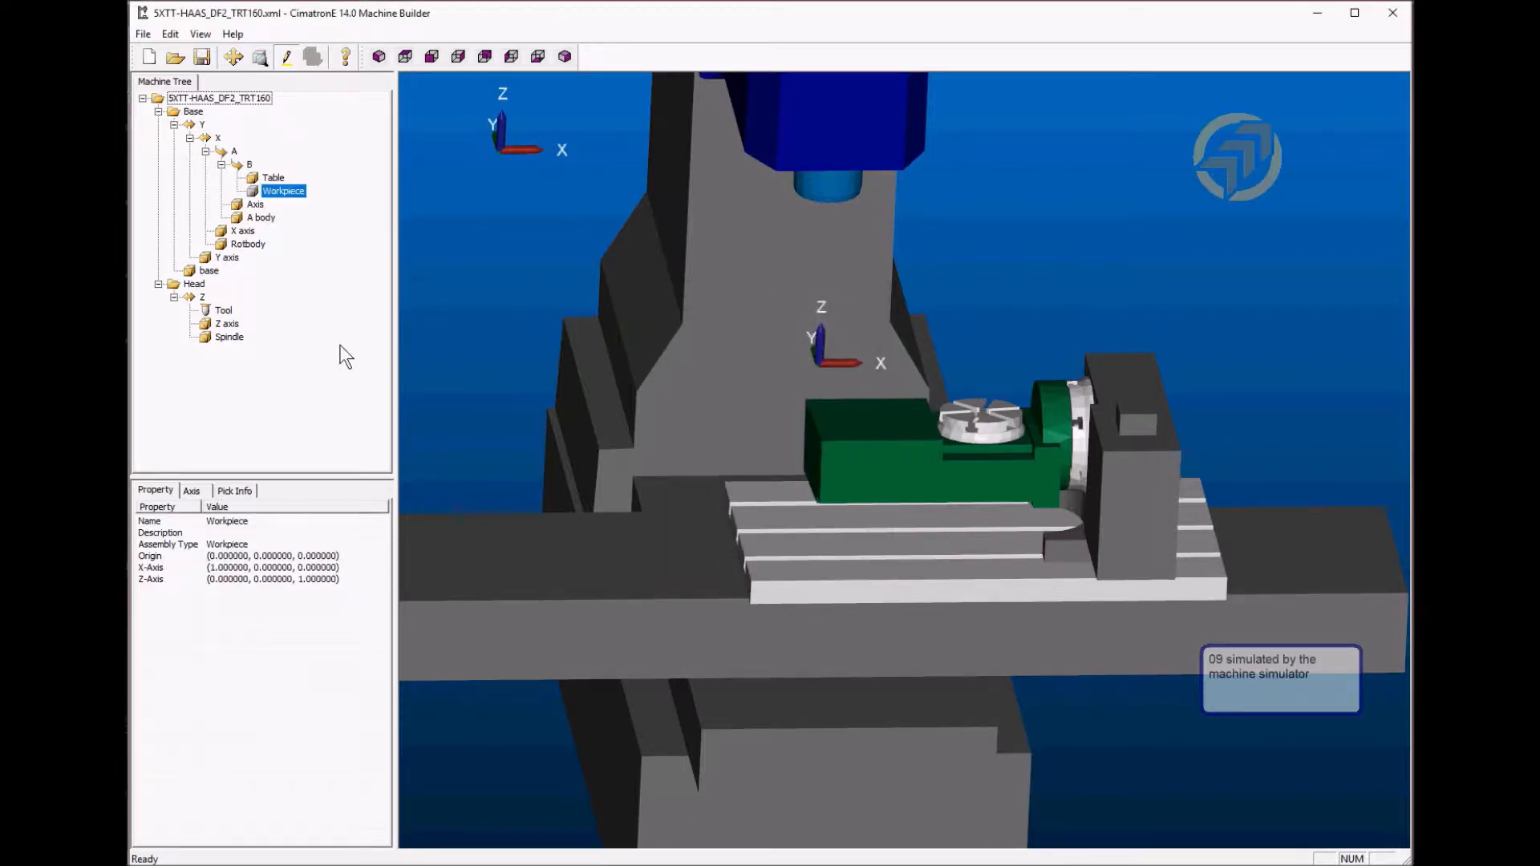
Save the machine definition and review the origins of the Tool and Workpiece assemblies
click(201, 58)
click(223, 312)
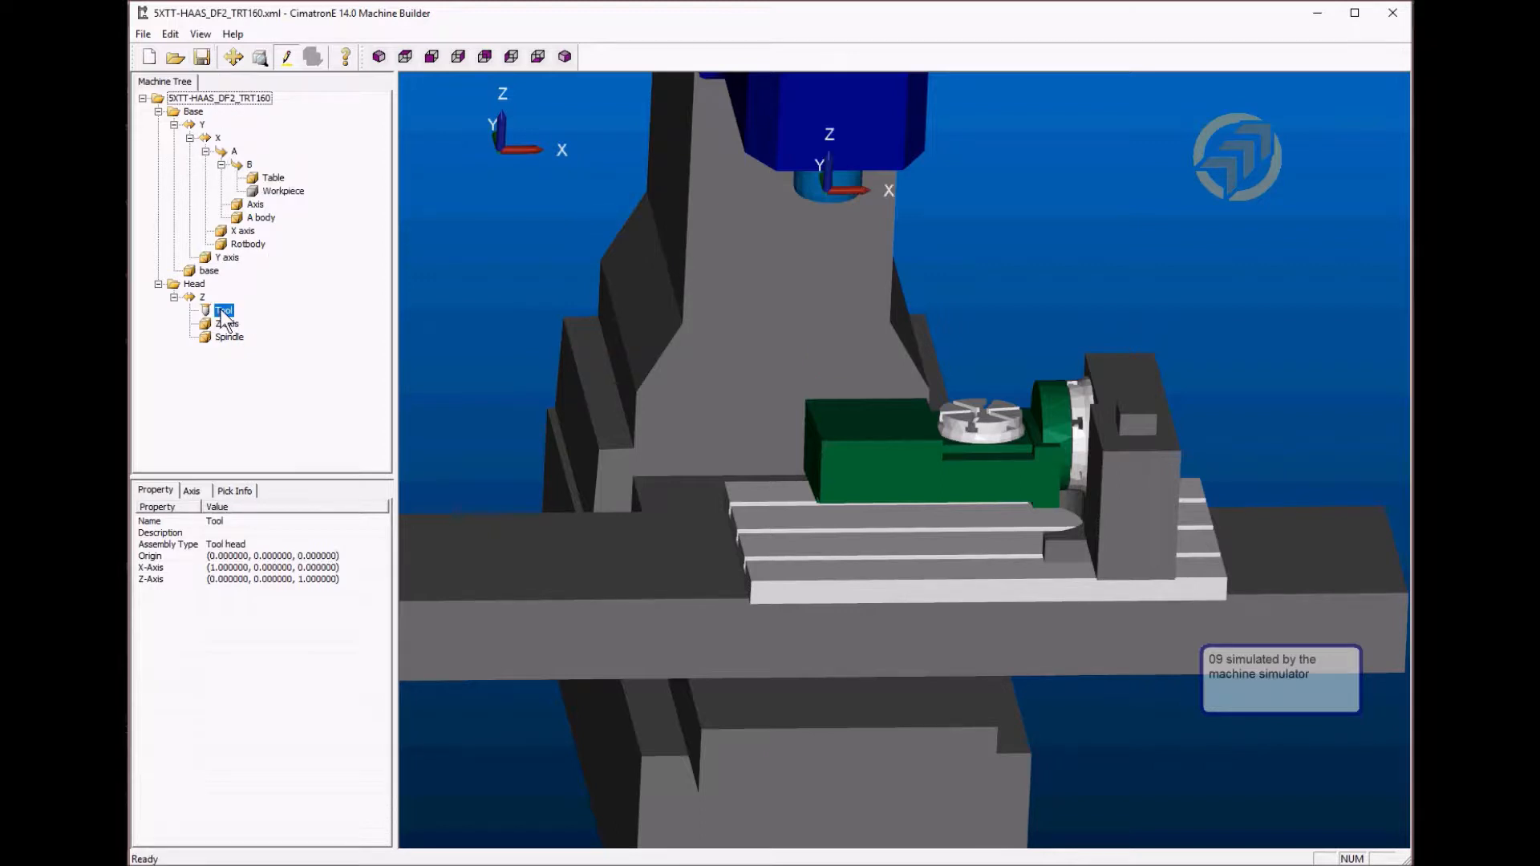
click(285, 191)
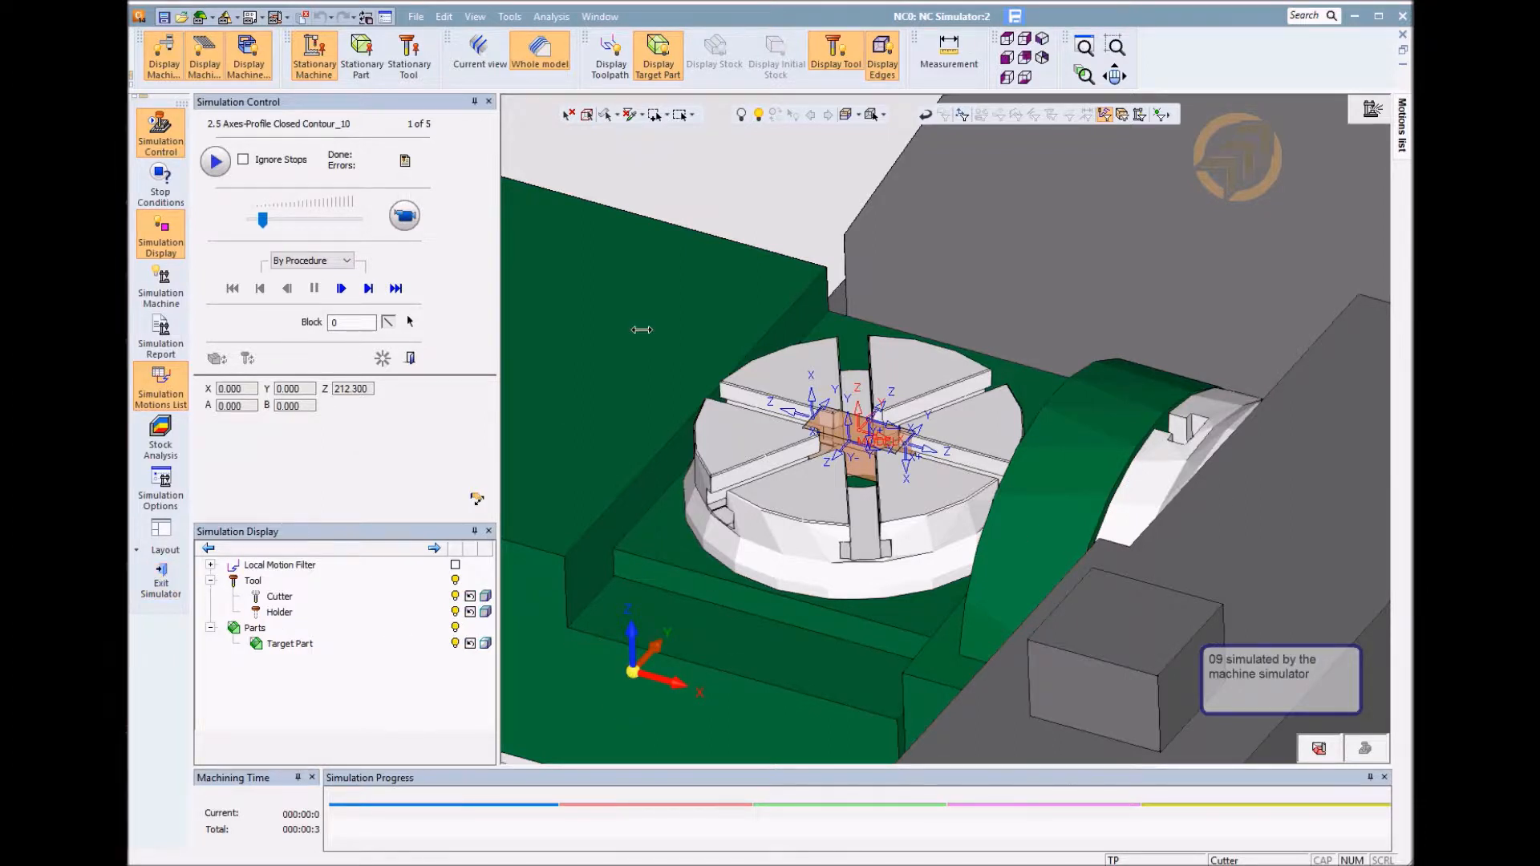
Switch back to Cimatron, exit the simulator and relaunch TP_MODEL's machining simulation on the 5XTT-HAAS_DF2_TRT160 machine with setup zero Z 150
key(Escape)
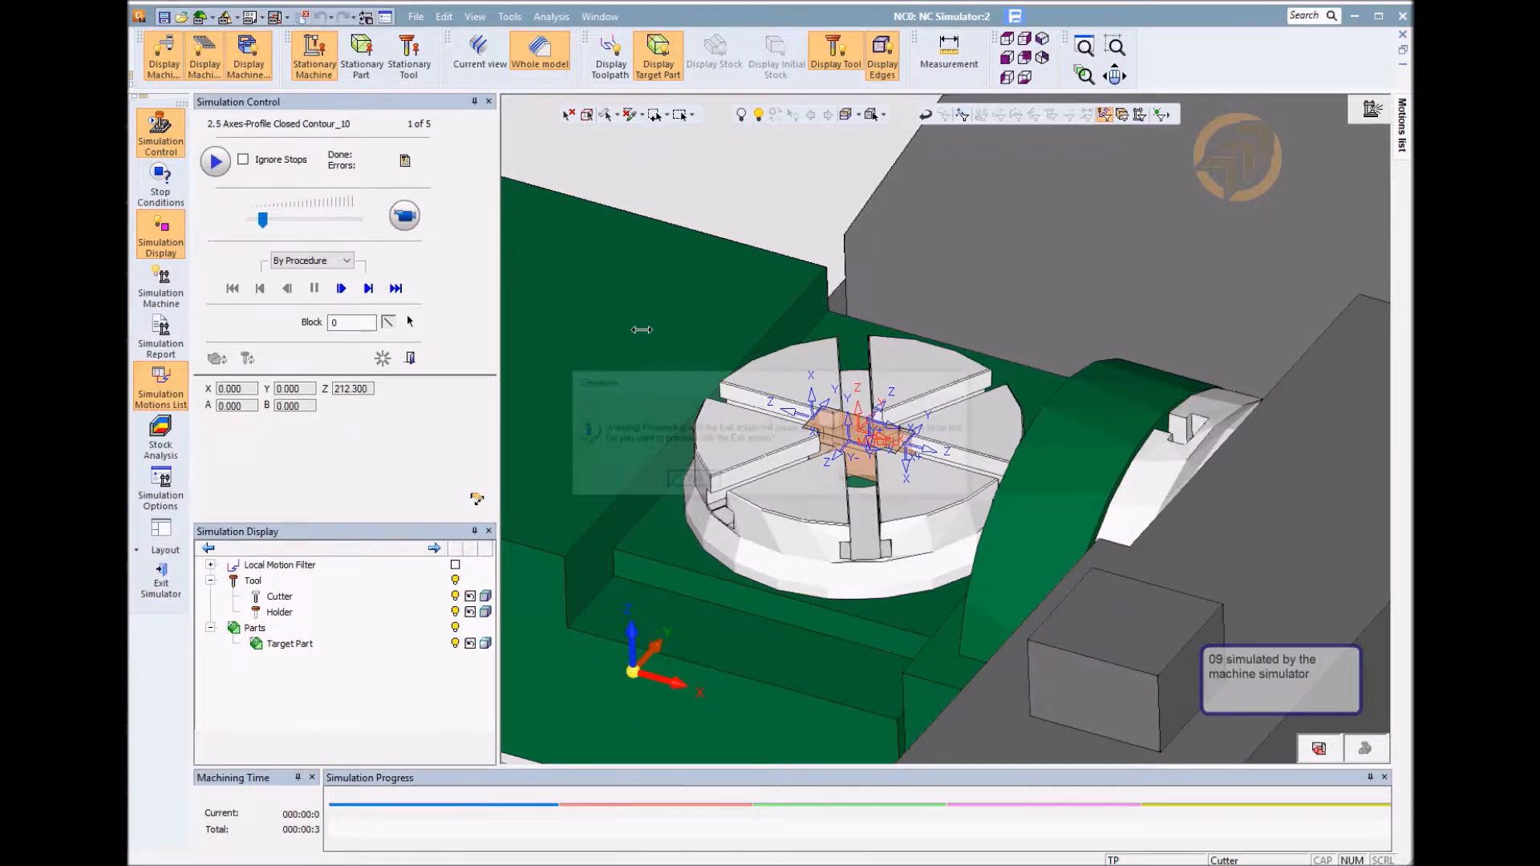
click(693, 481)
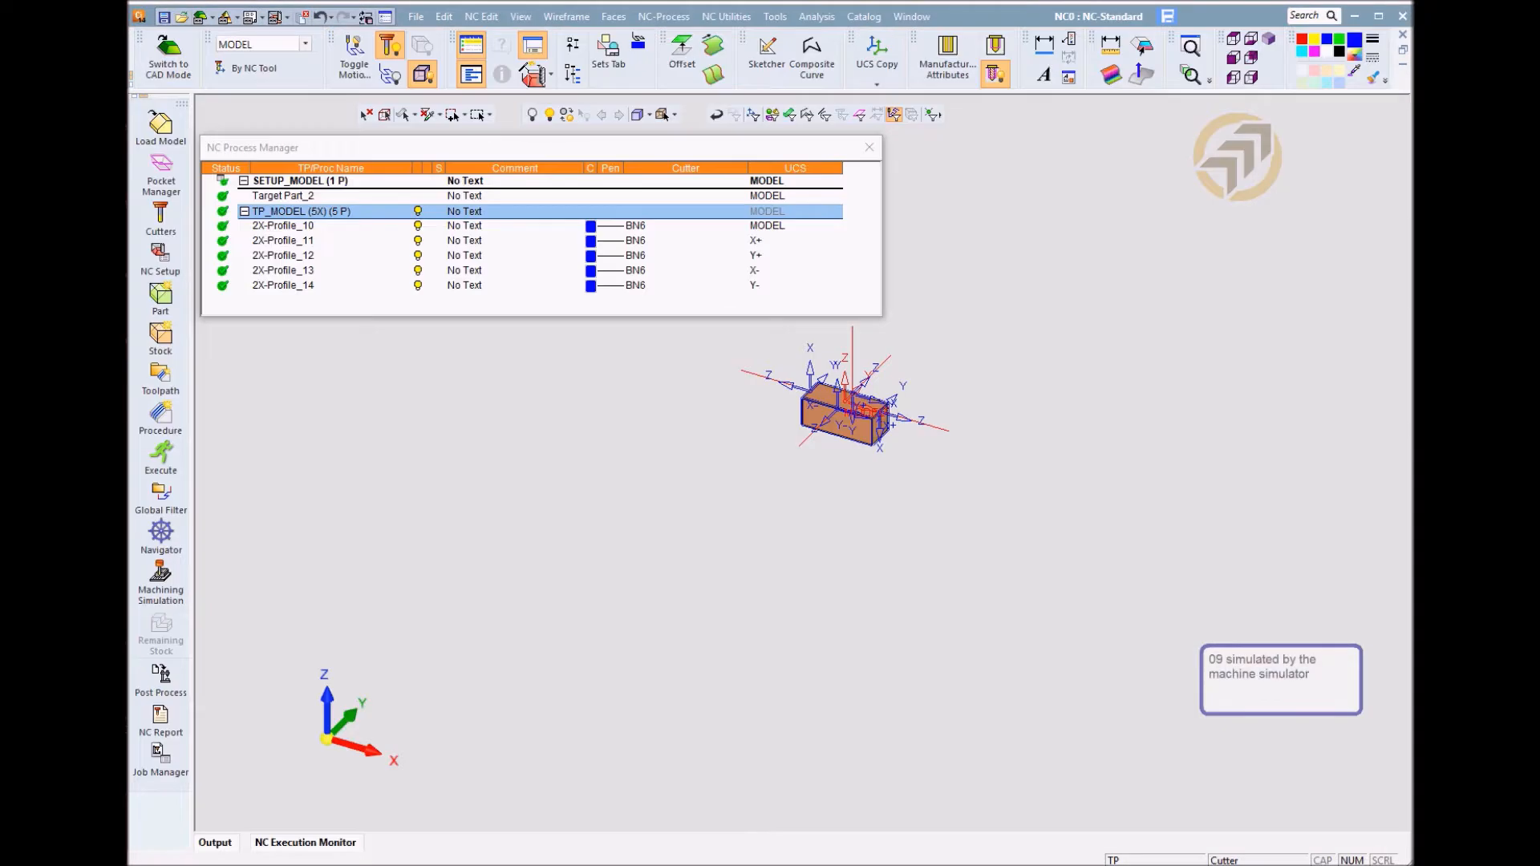
click(283, 215)
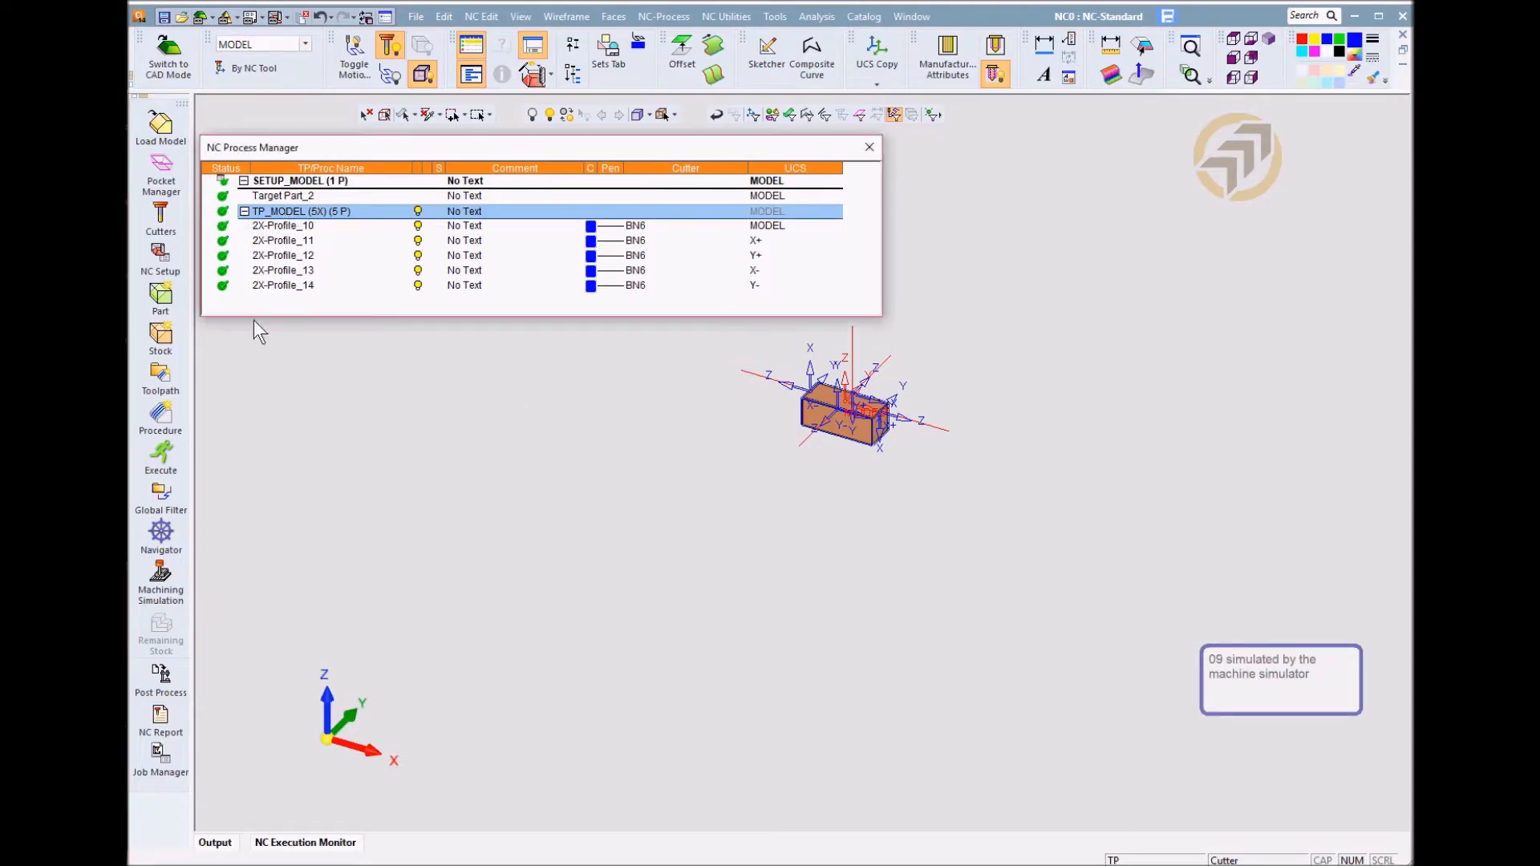
click(149, 576)
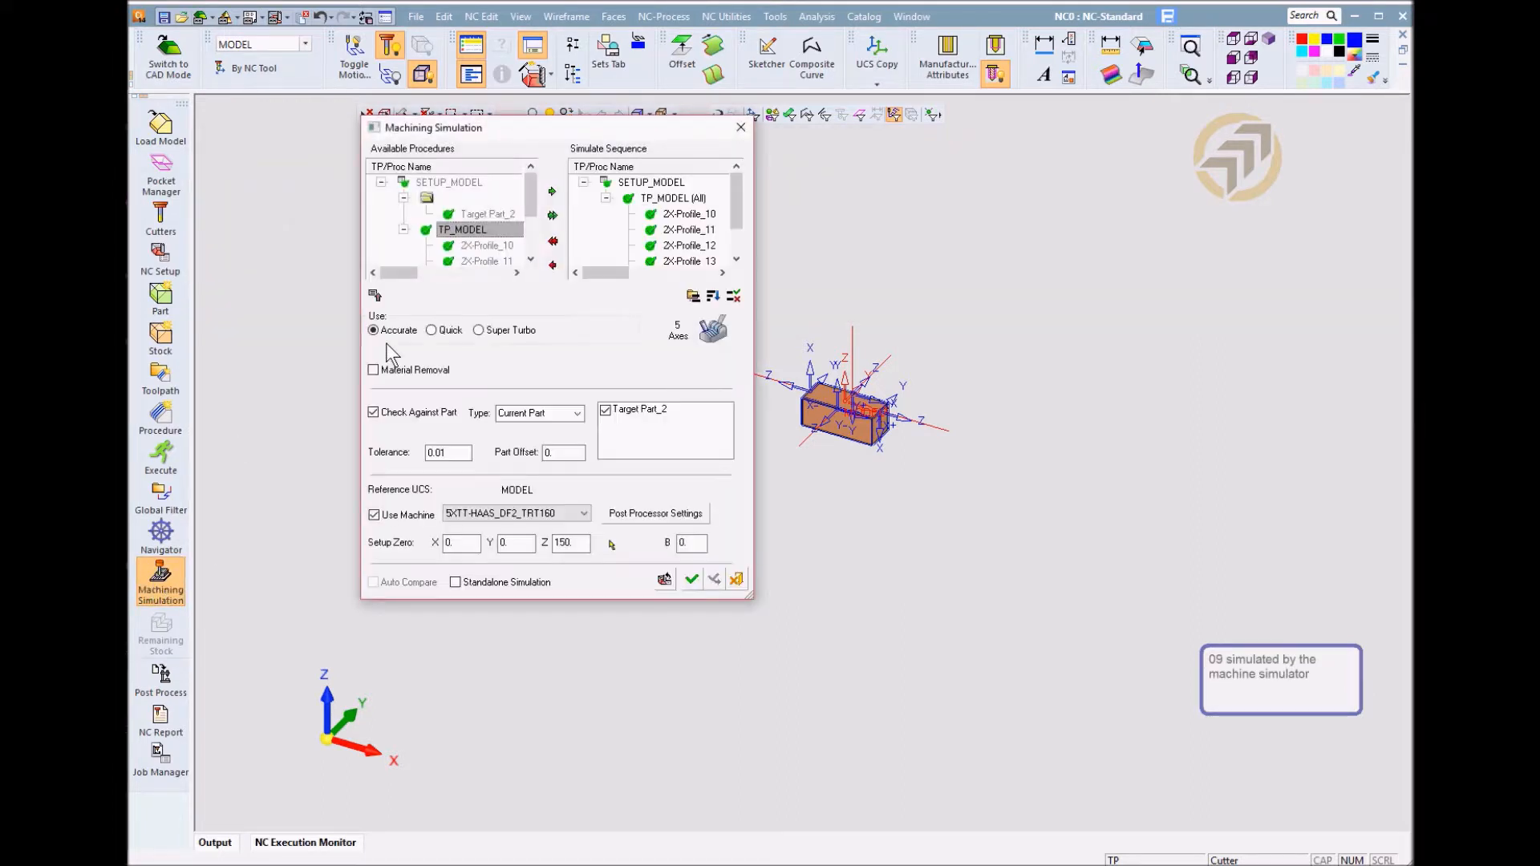
click(691, 579)
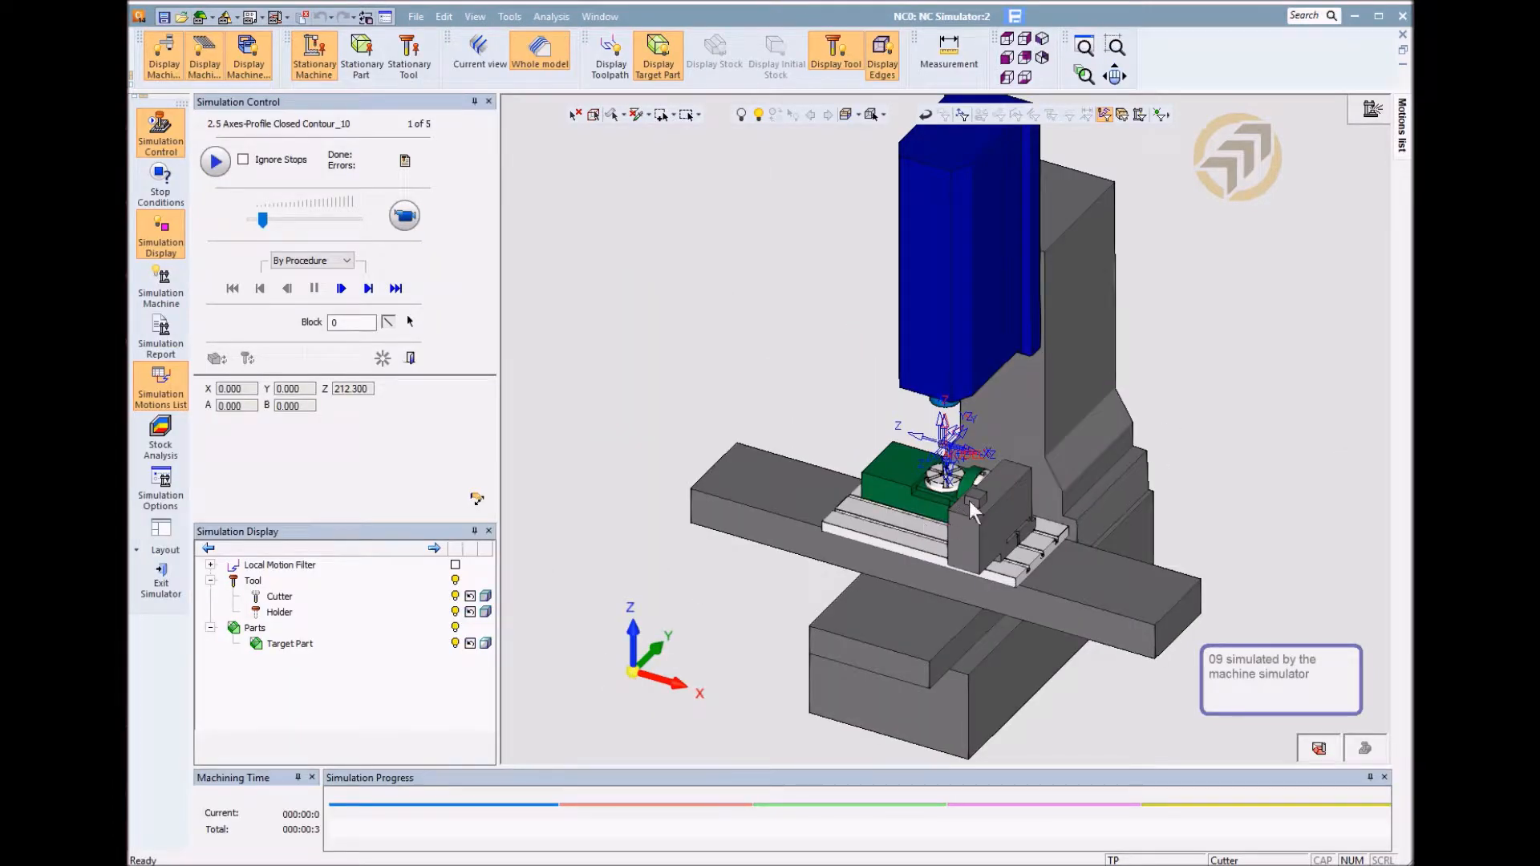
Examine the target part's location relative to the rotary table and spindle after the machine definition change
ctrl+right_drag(1089, 536, 1128, 6)
ctrl+middle_drag(954, 521, 862, 356)
mouse_move(862, 355)
ctrl+mouse_down()
mouse_move(851, 290)
mouse_move(810, 353)
mouse_move(838, 365)
ctrl+mouse_up()
ctrl+right_drag(839, 364, 750, 641)
ctrl+drag(873, 411, 949, 446)
ctrl+right_drag(949, 446, 1059, 232)
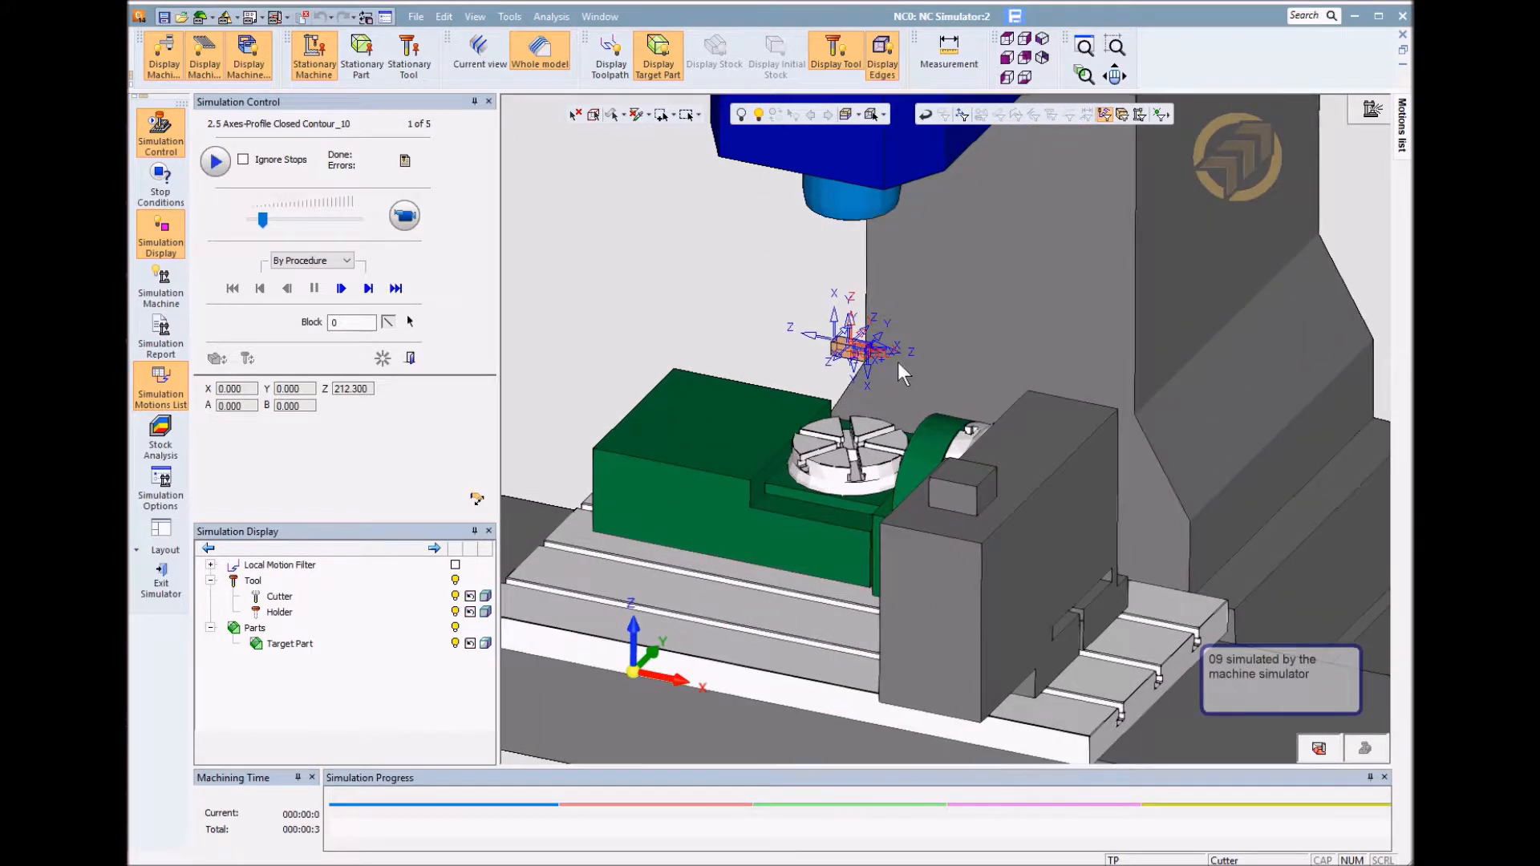
ctrl+middle_drag(850, 349, 865, 313)
ctrl+drag(863, 314, 869, 303)
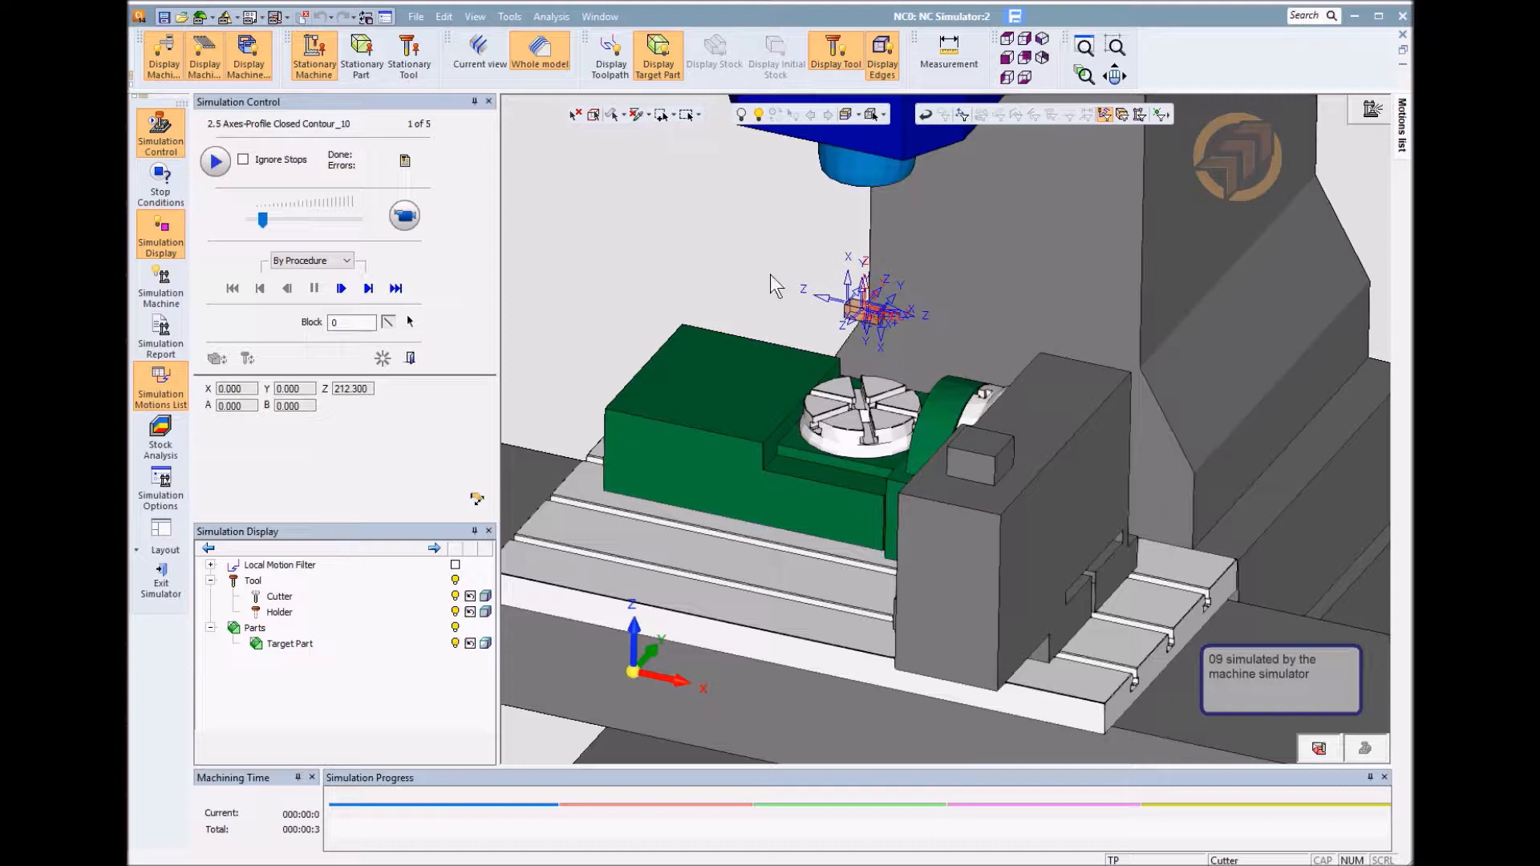
Turn off the datum display and enable the Local Motion Filter in the simulation view
right_click(734, 219)
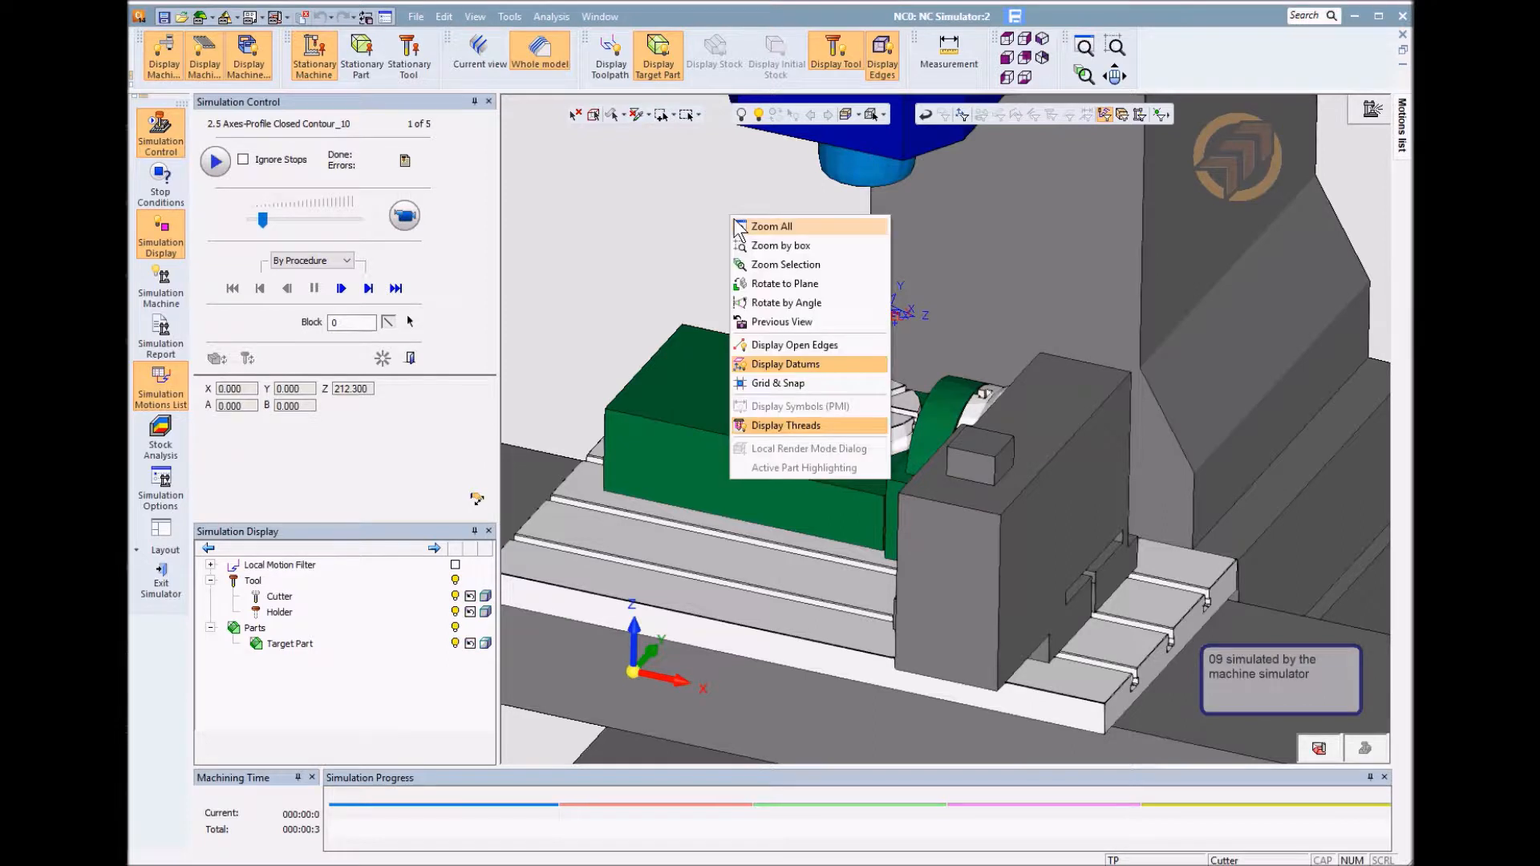
click(788, 365)
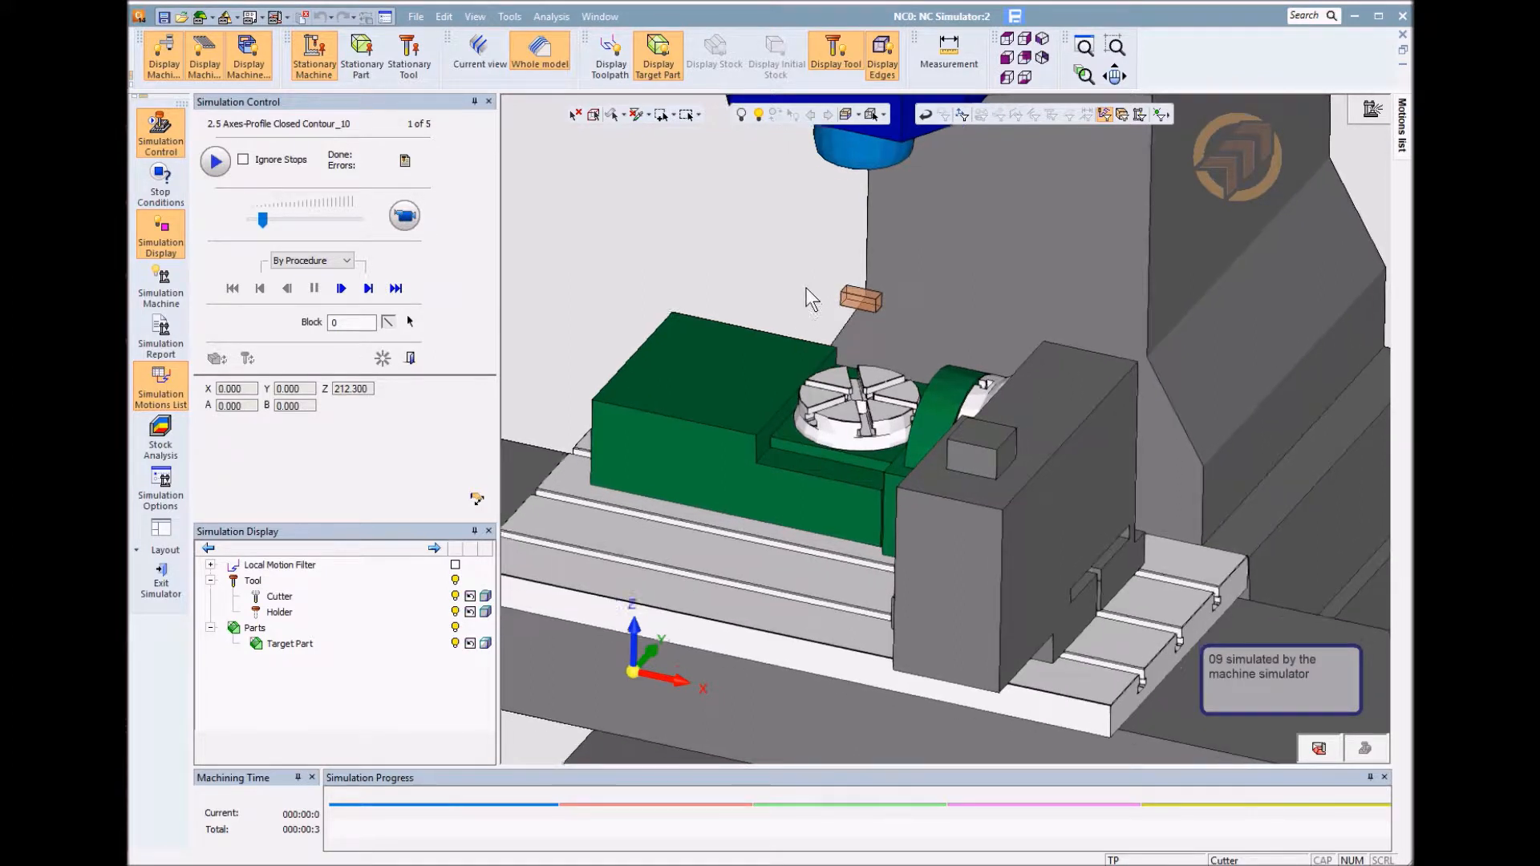
click(227, 564)
click(454, 565)
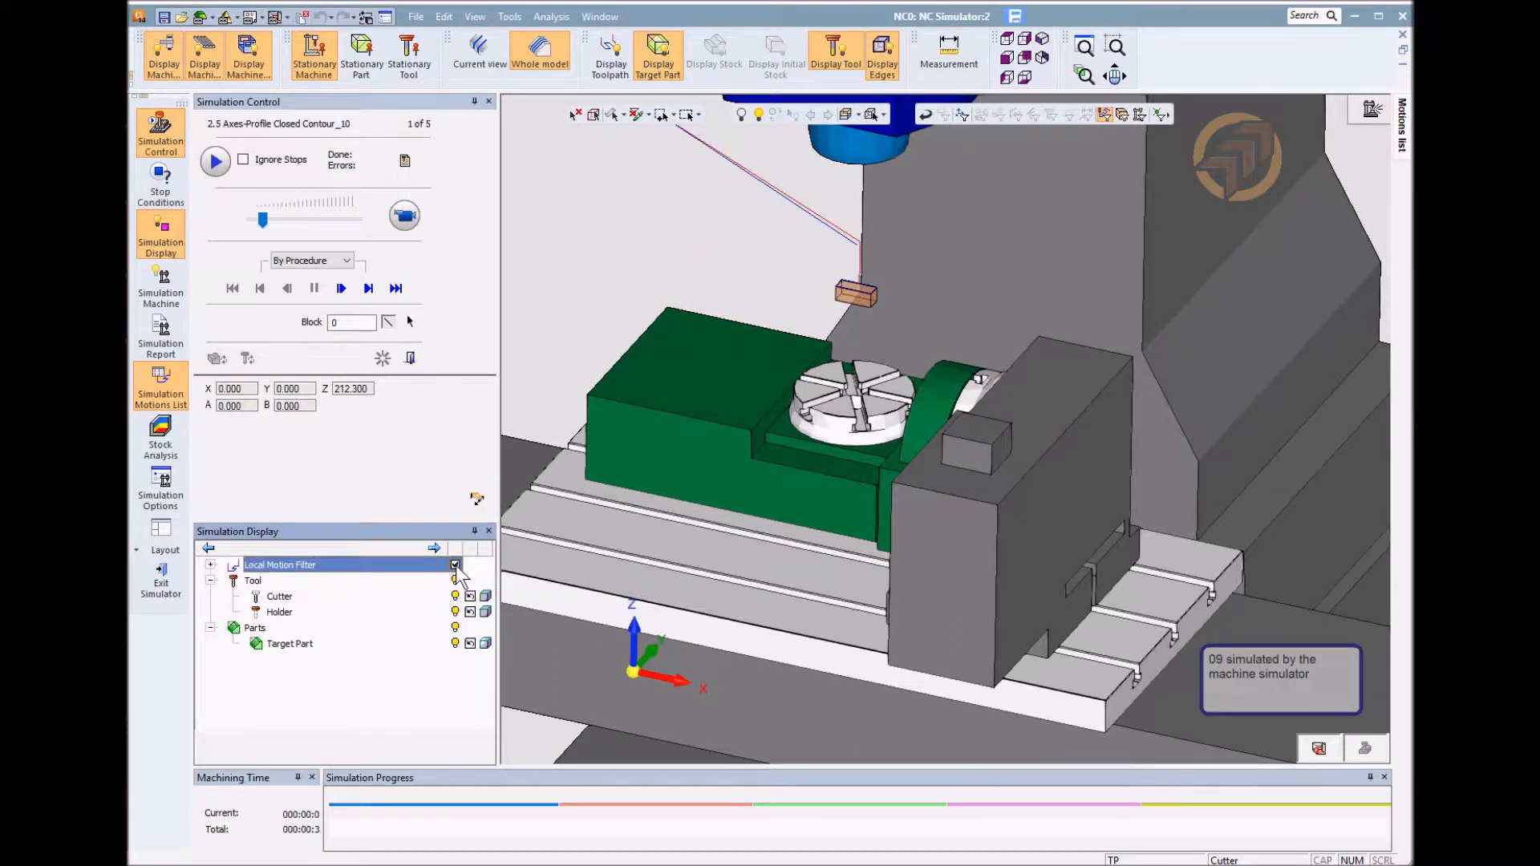
Turn on Leave Trace Behind Tool under the Local Motion Filter and step forward through the first motions of Profile Closed Contour_10
click(210, 565)
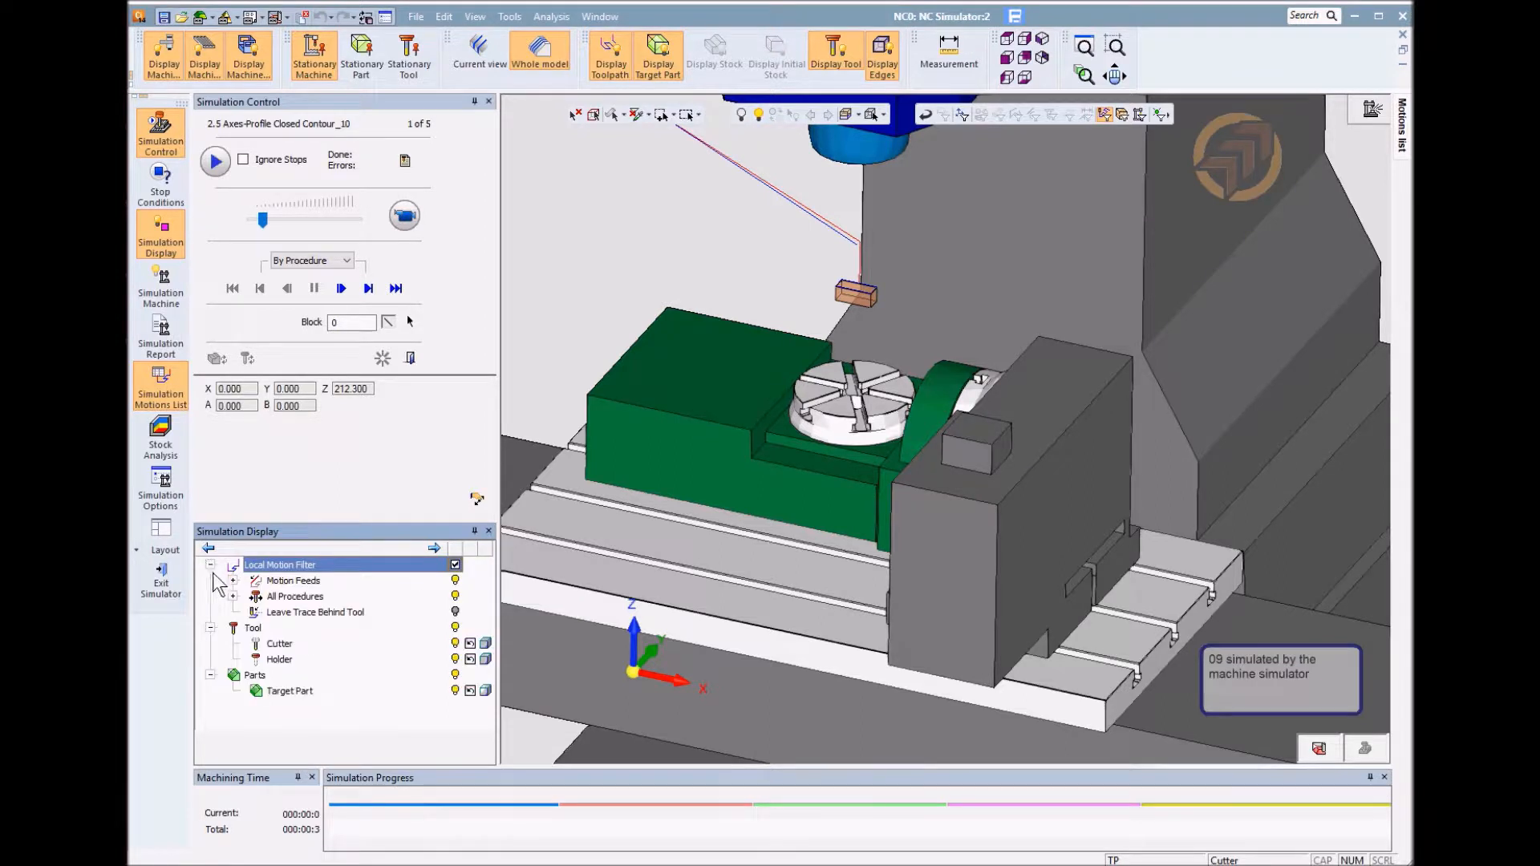
click(455, 611)
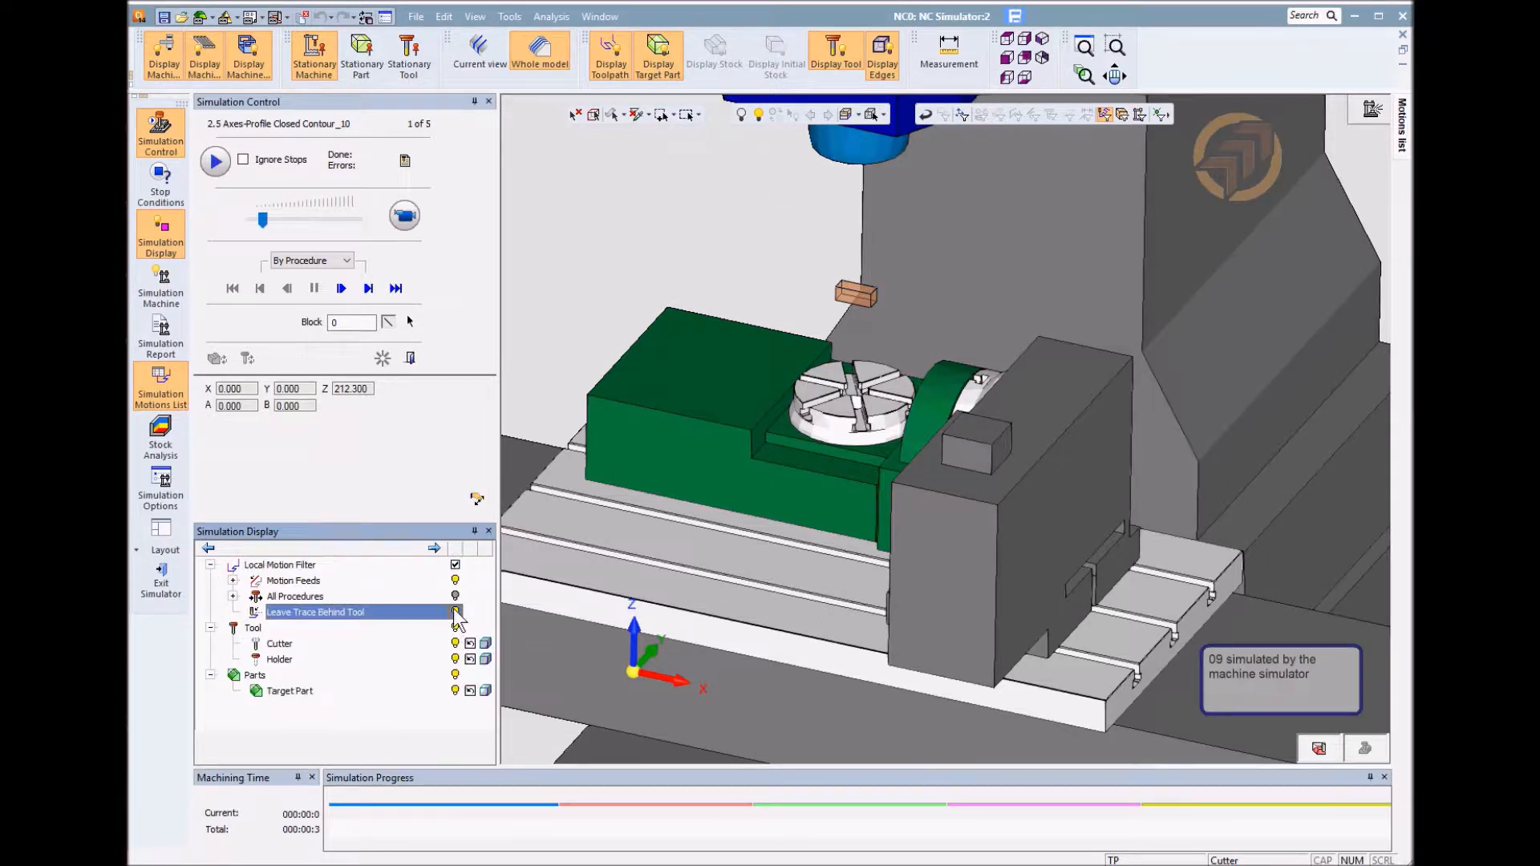
click(341, 288)
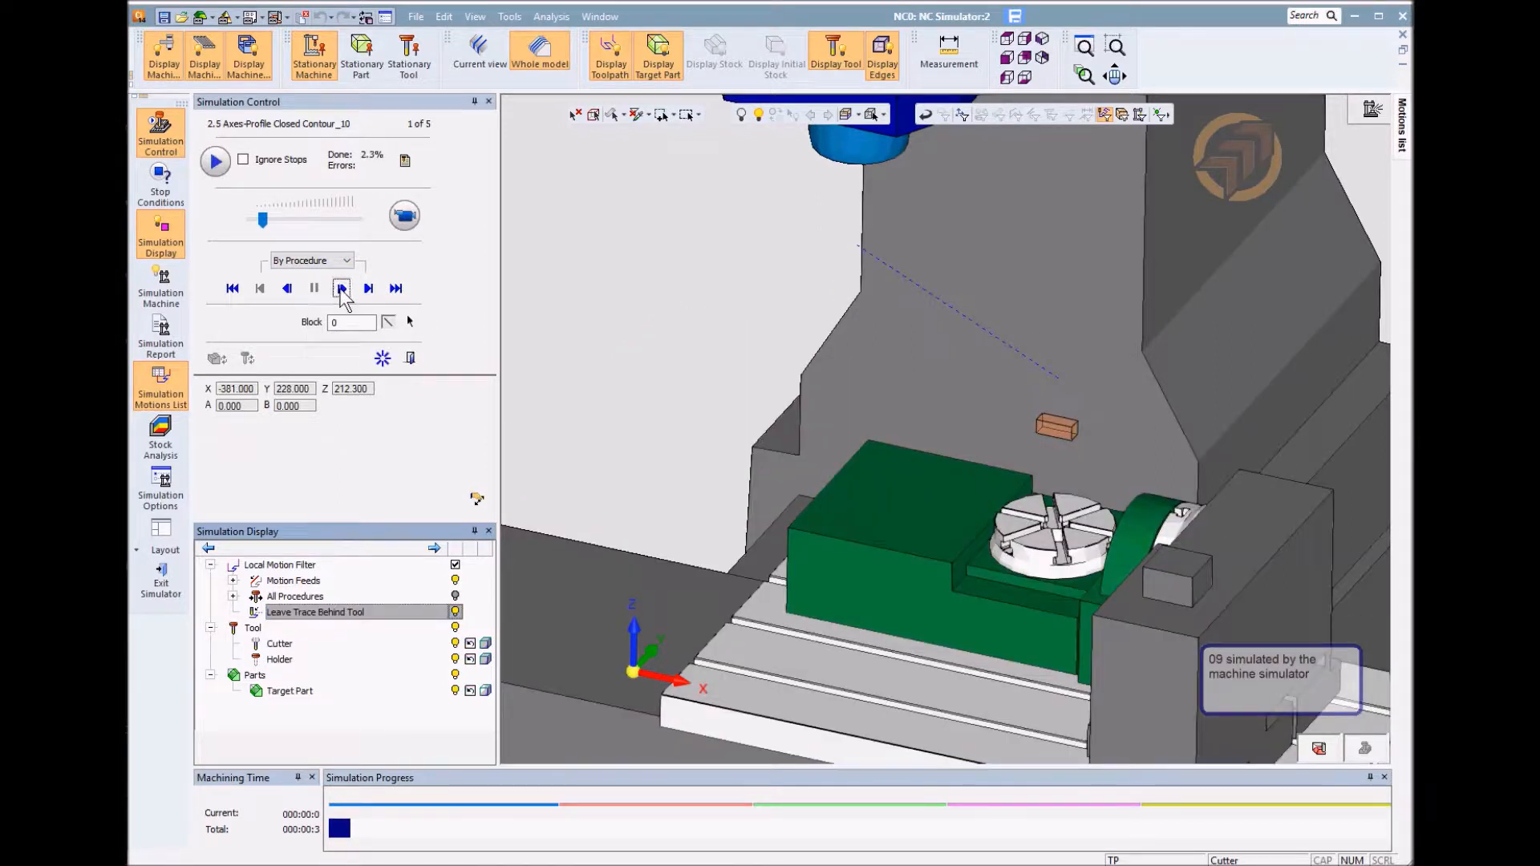
click(340, 289)
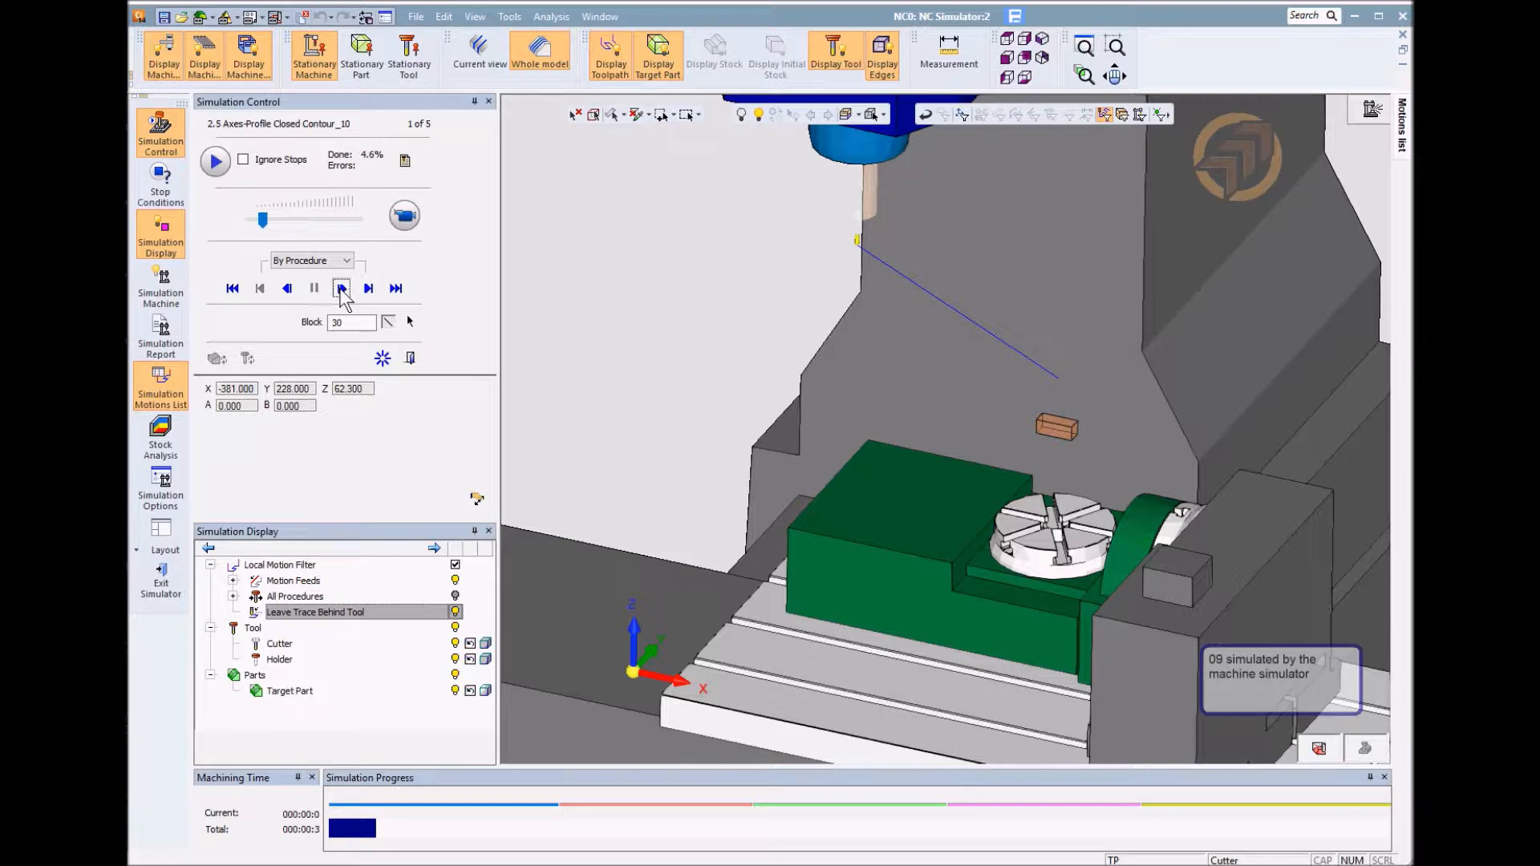
click(341, 289)
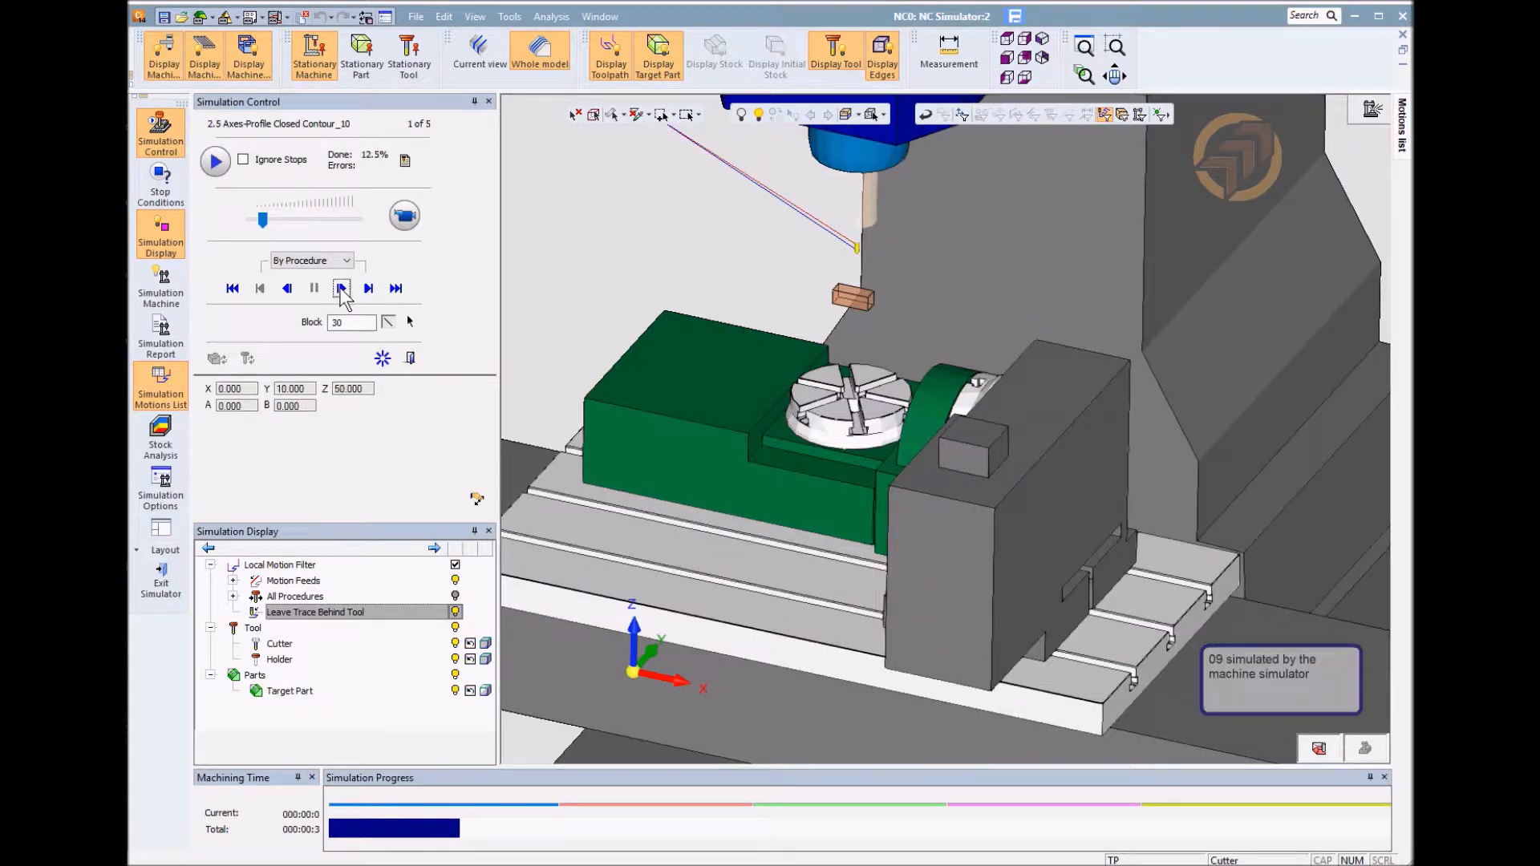
Examine the cutter close to the target part while stepping through the rest of the first profile procedure
mouse_move(907, 327)
middle_down()
mouse_move(947, 318)
mouse_move(917, 325)
middle_up()
ctrl+right_drag(922, 401, 1203, 209)
middle_drag(863, 339, 866, 529)
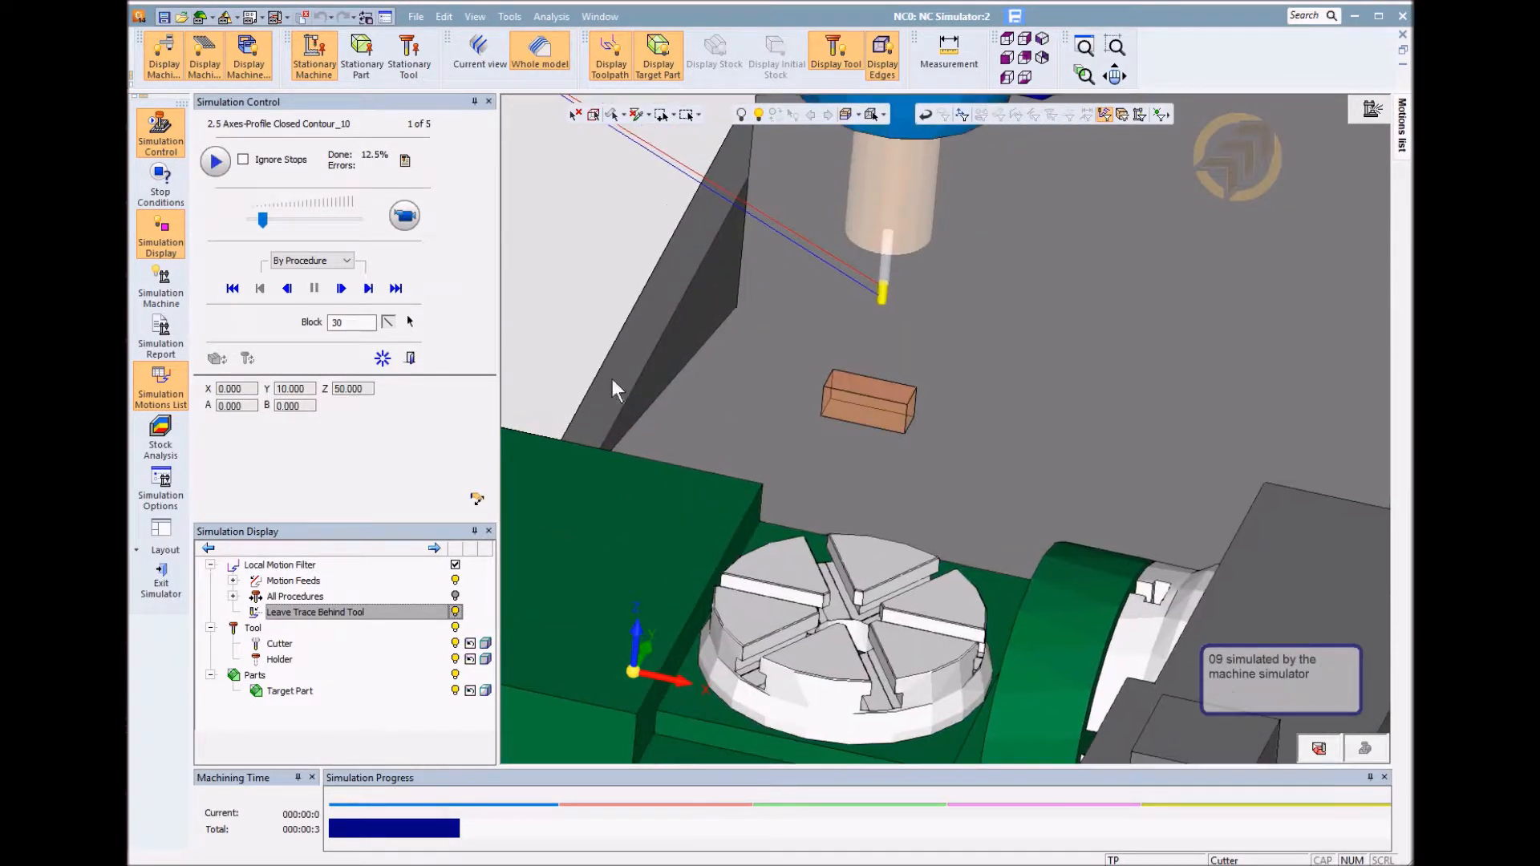
click(341, 287)
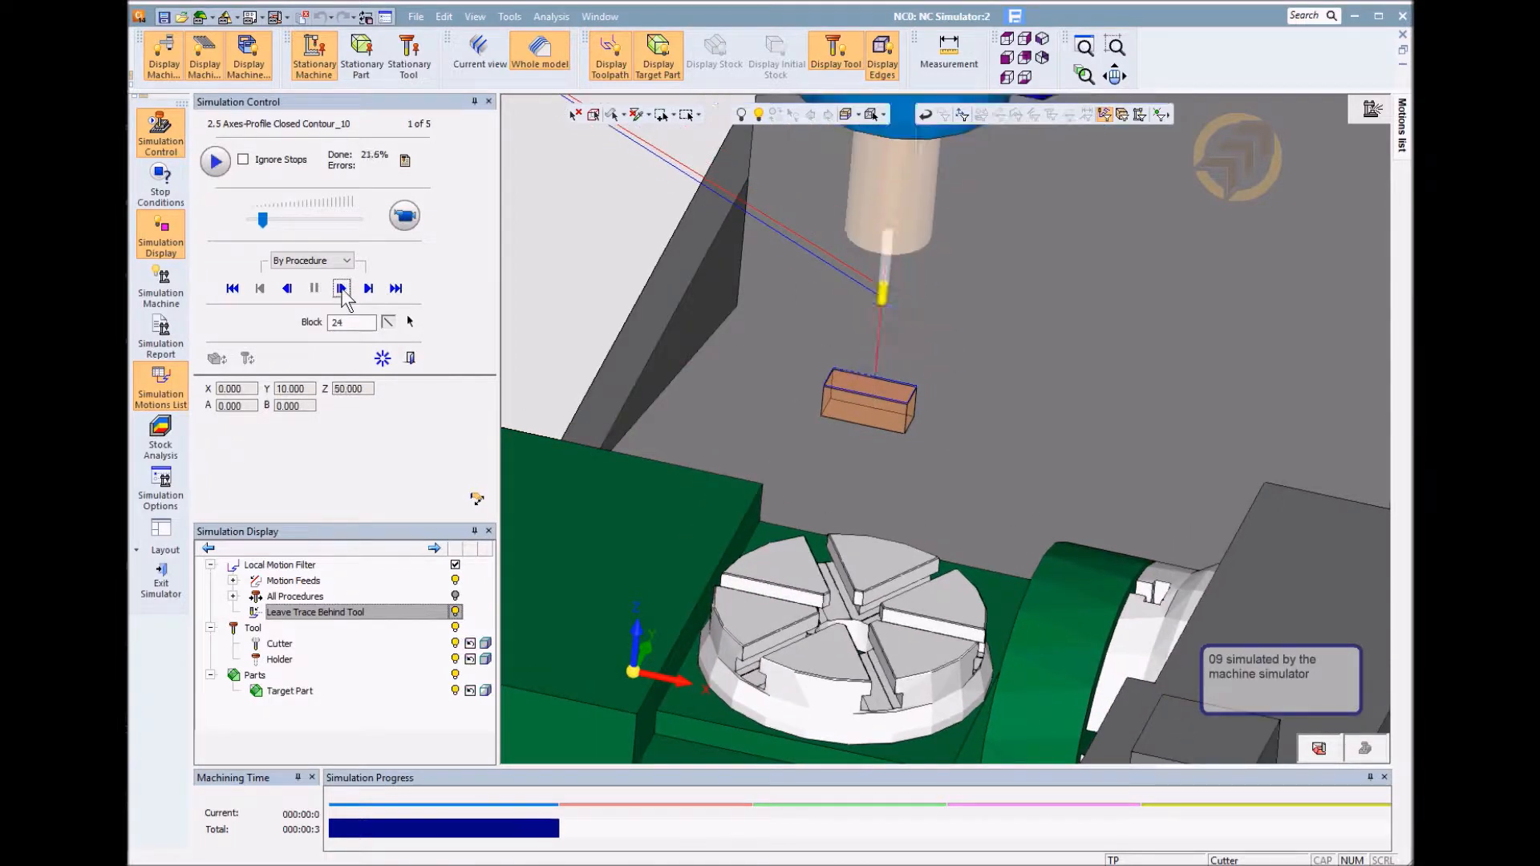
scroll(1027, 396, down, 2)
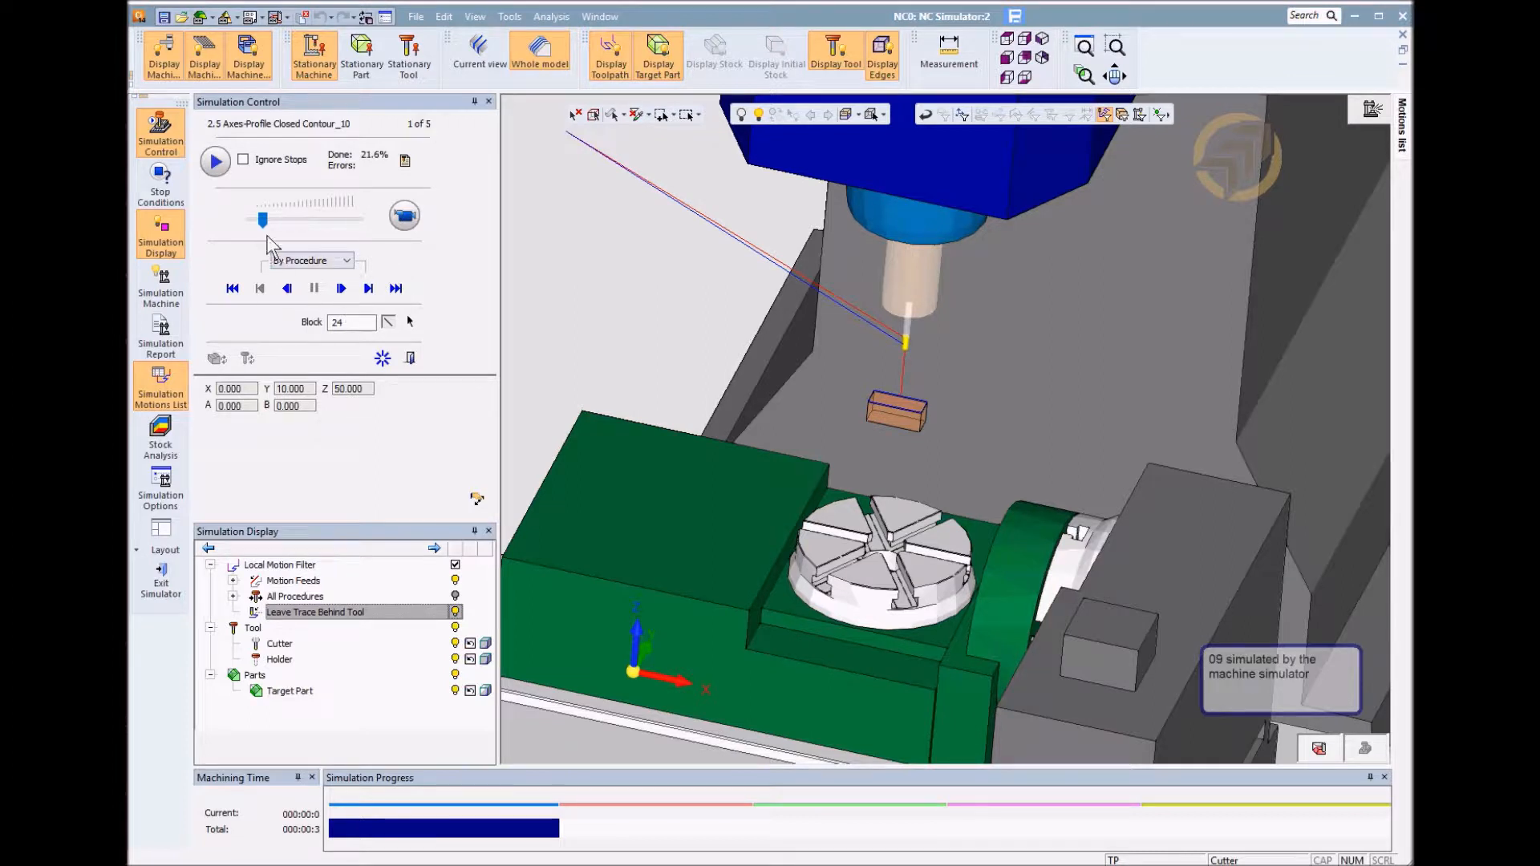
Play the simulation continuously through the remaining procedures, pausing at Profile Closed Contour_12 to inspect the tilted table from the side
click(404, 216)
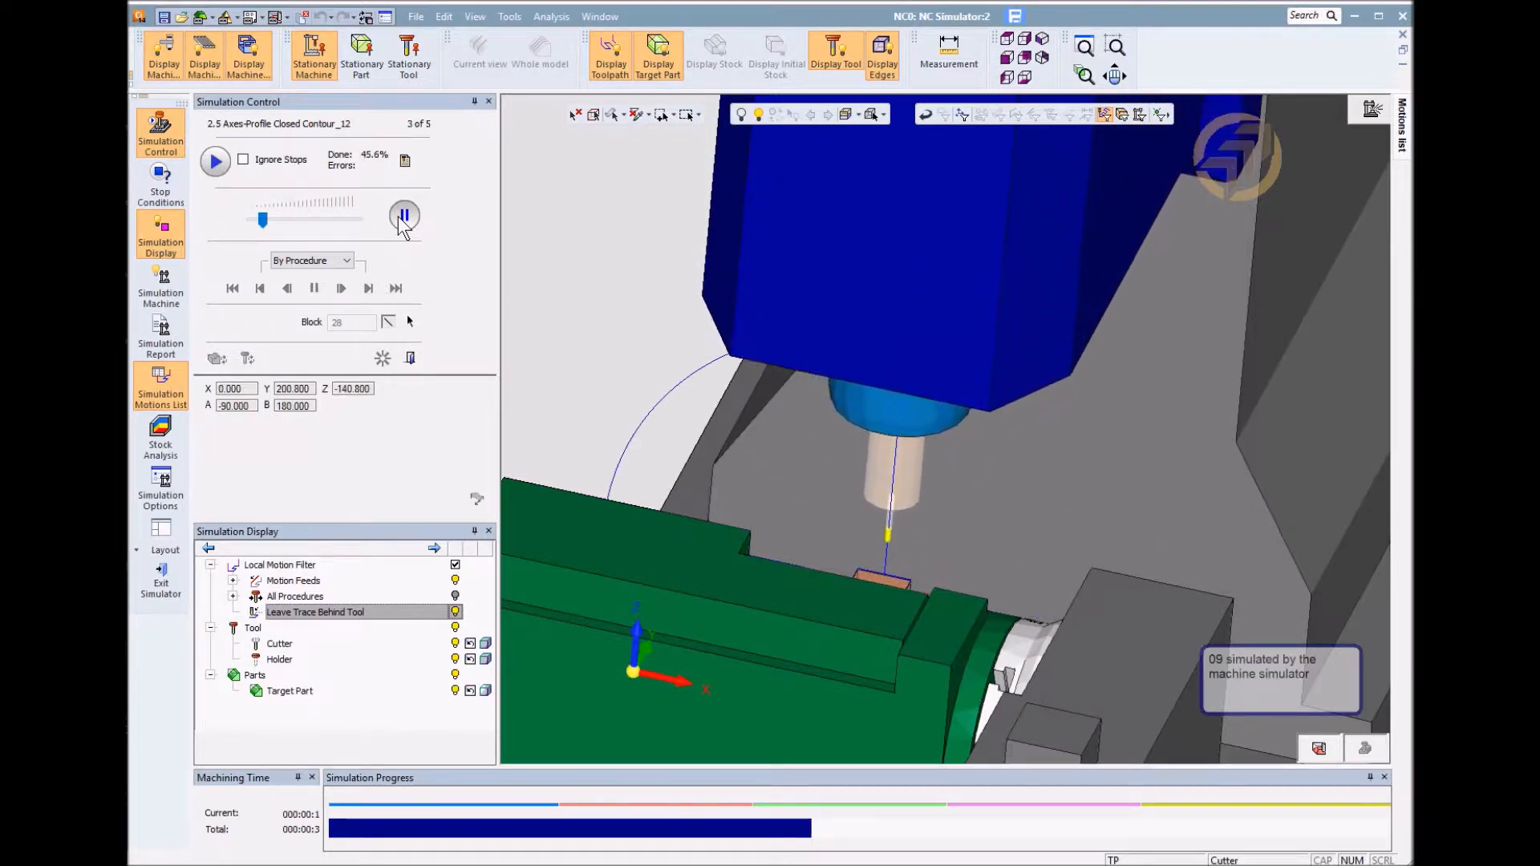
click(404, 216)
scroll(954, 458, down, 4)
middle_drag(873, 546, 1117, 362)
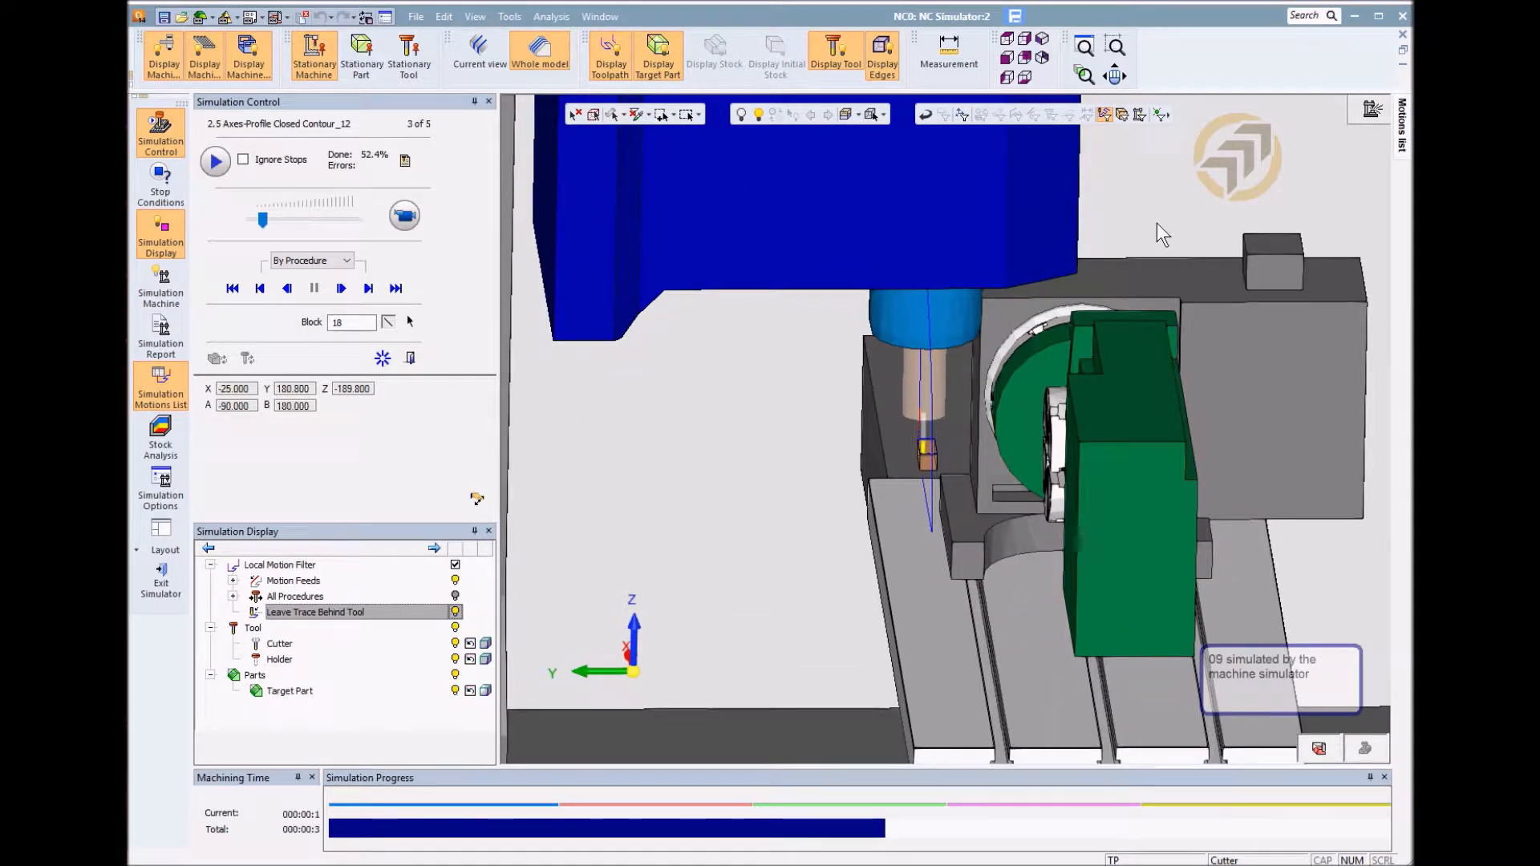
click(403, 215)
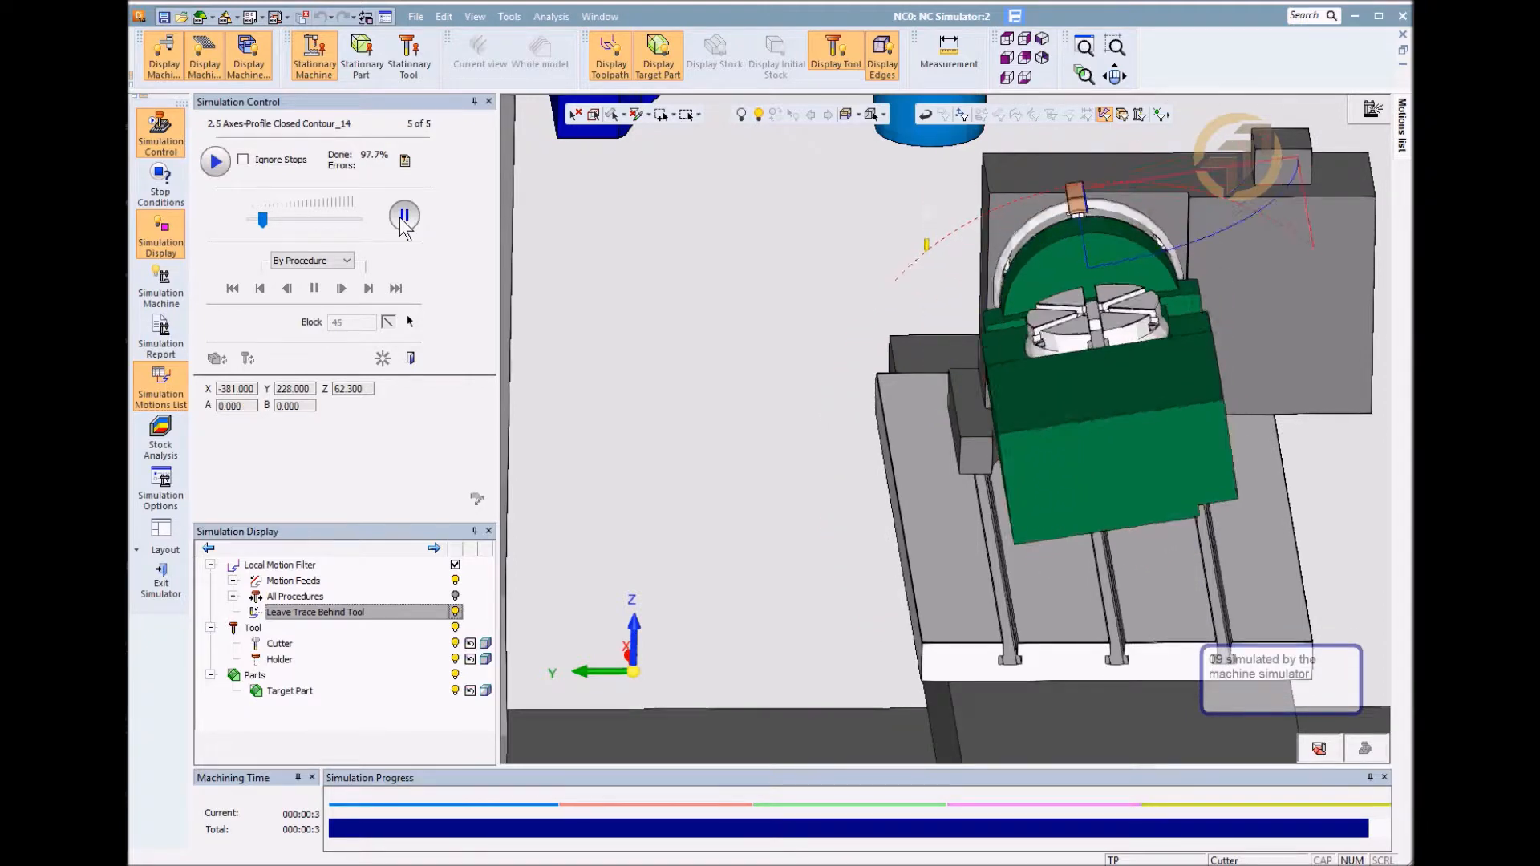
middle_drag(944, 497, 943, 250)
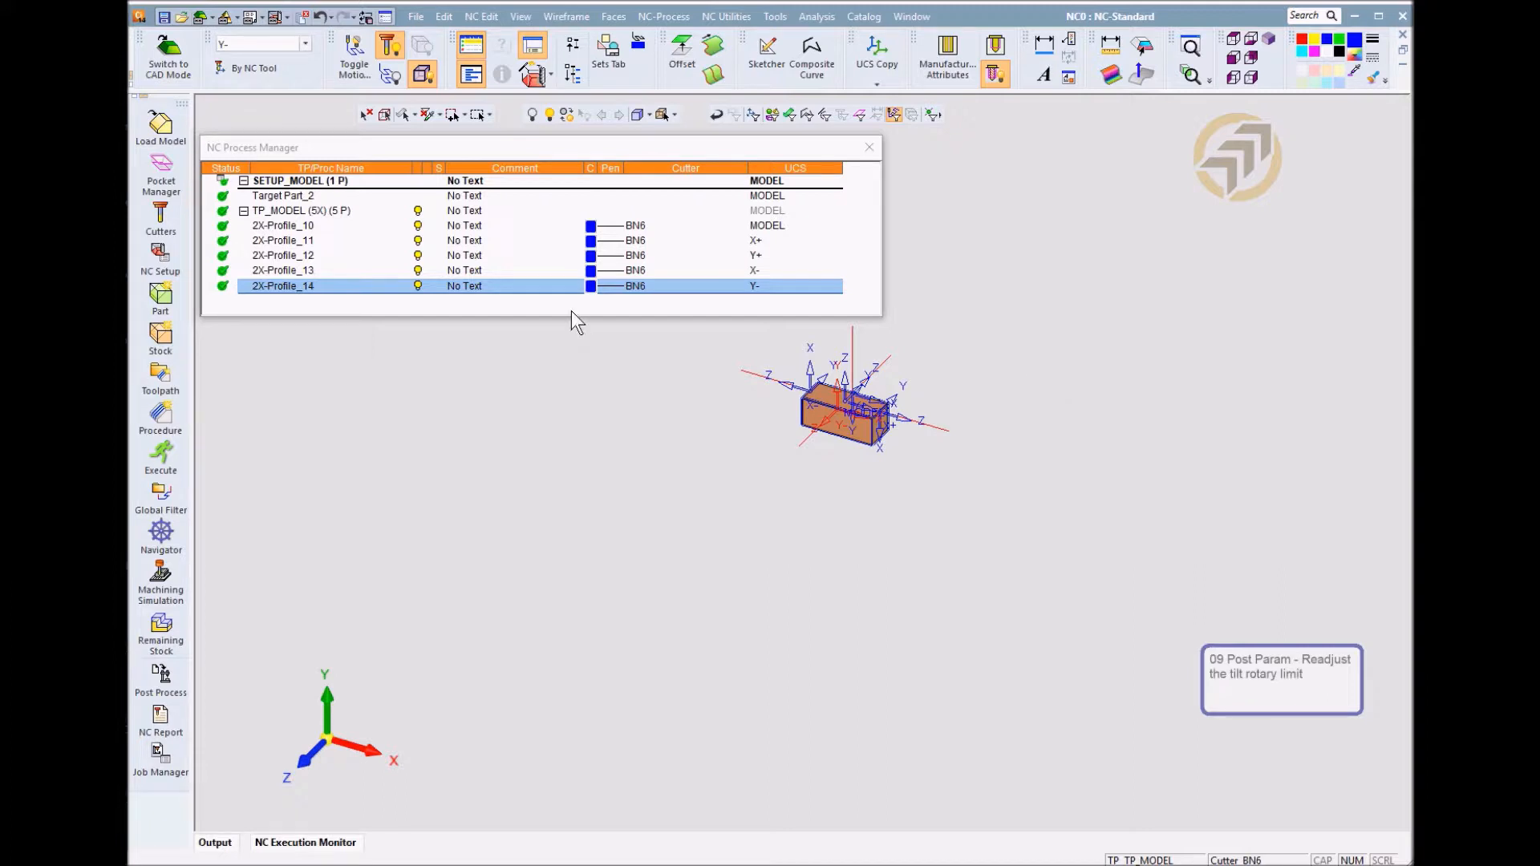
Edit 2X-Profile_14, set its rotary axis preferred position to Positive for axis A, and save the procedure
double_click(283, 287)
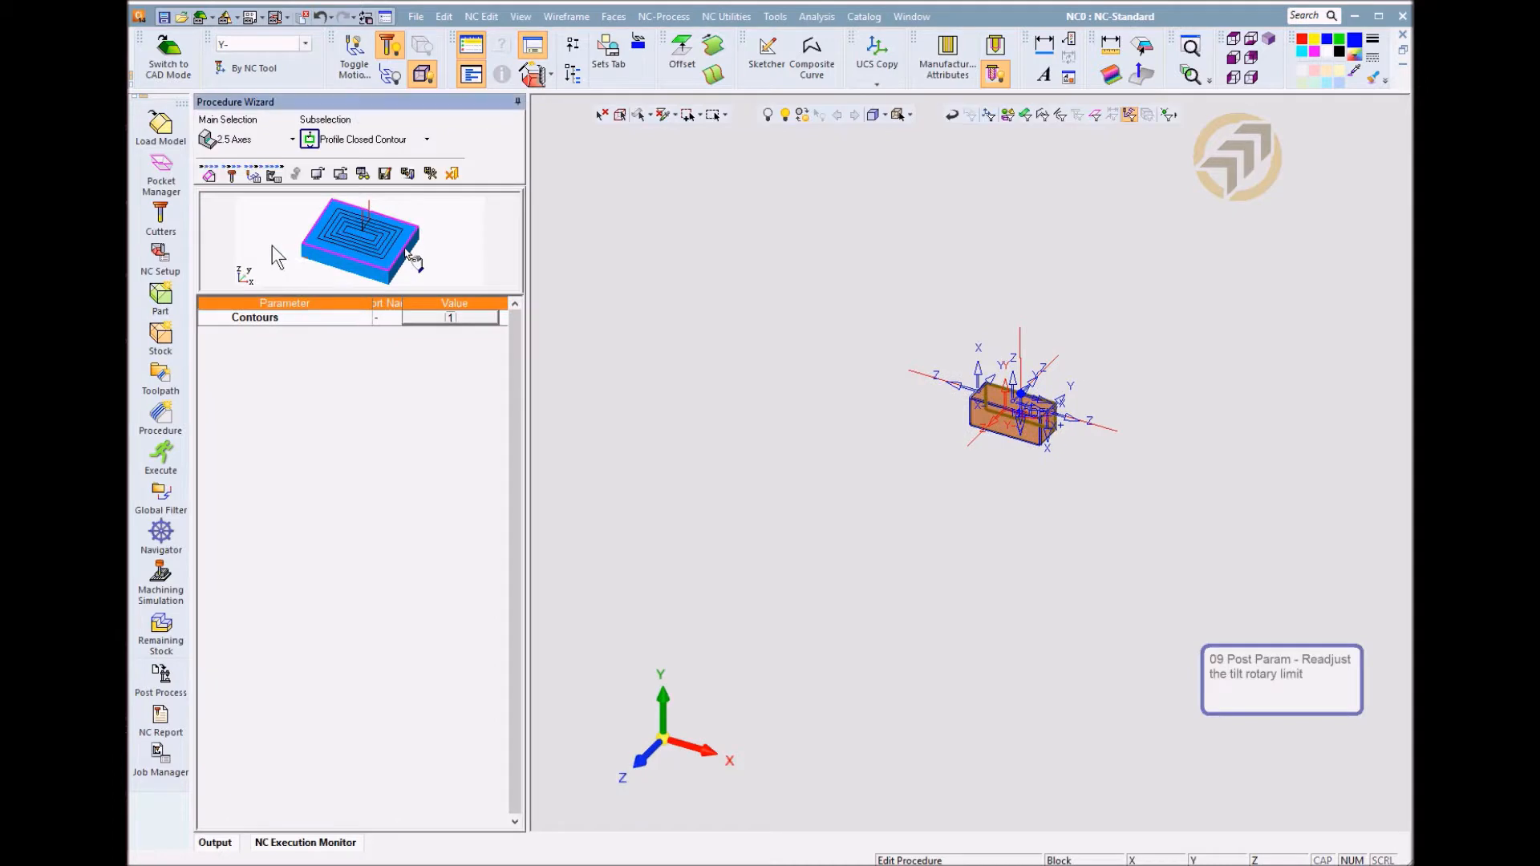
click(273, 173)
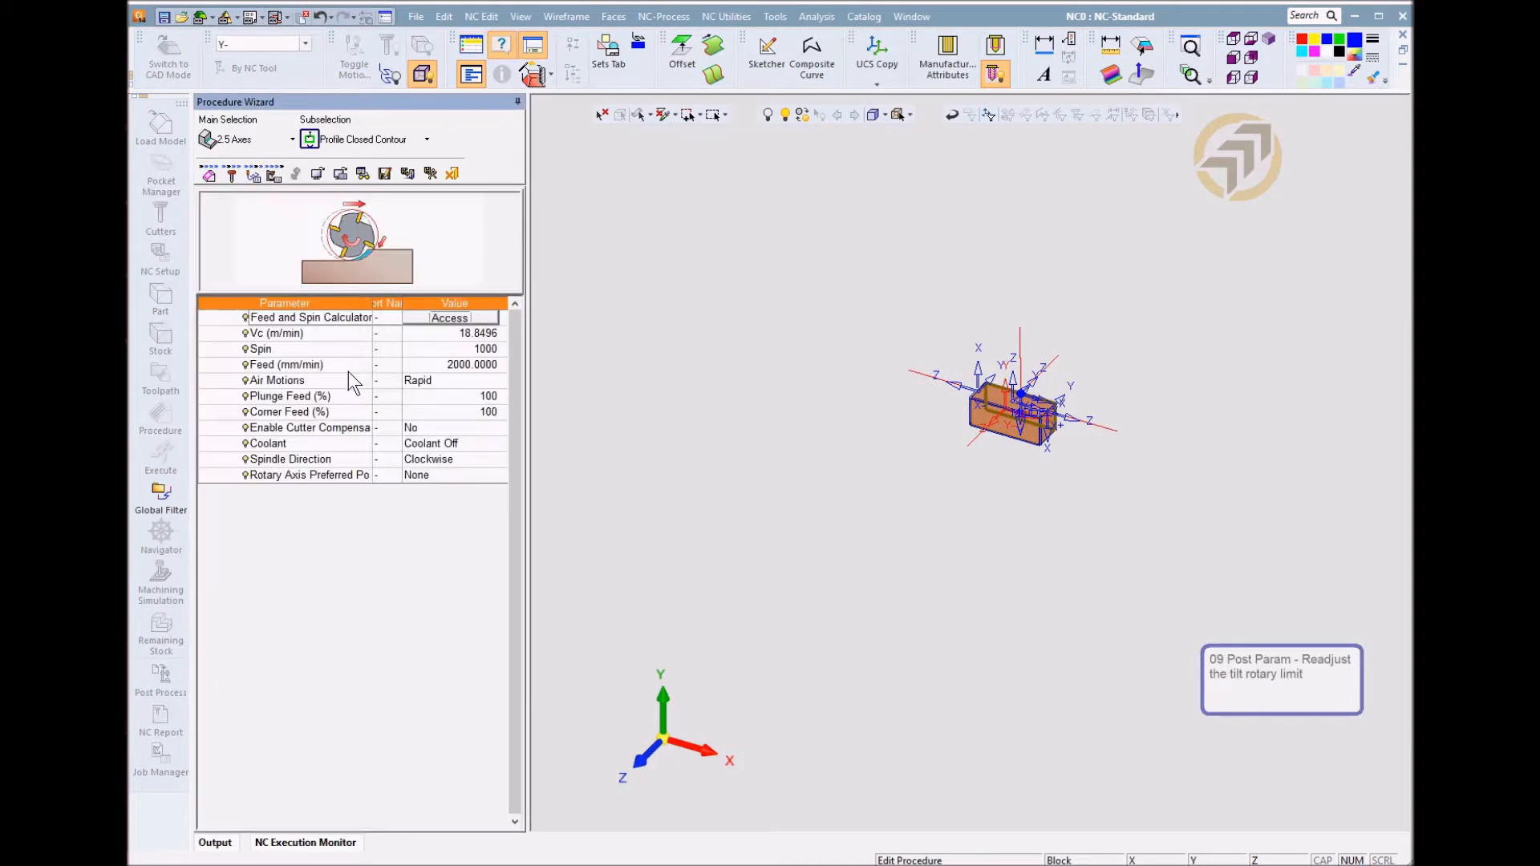
click(445, 476)
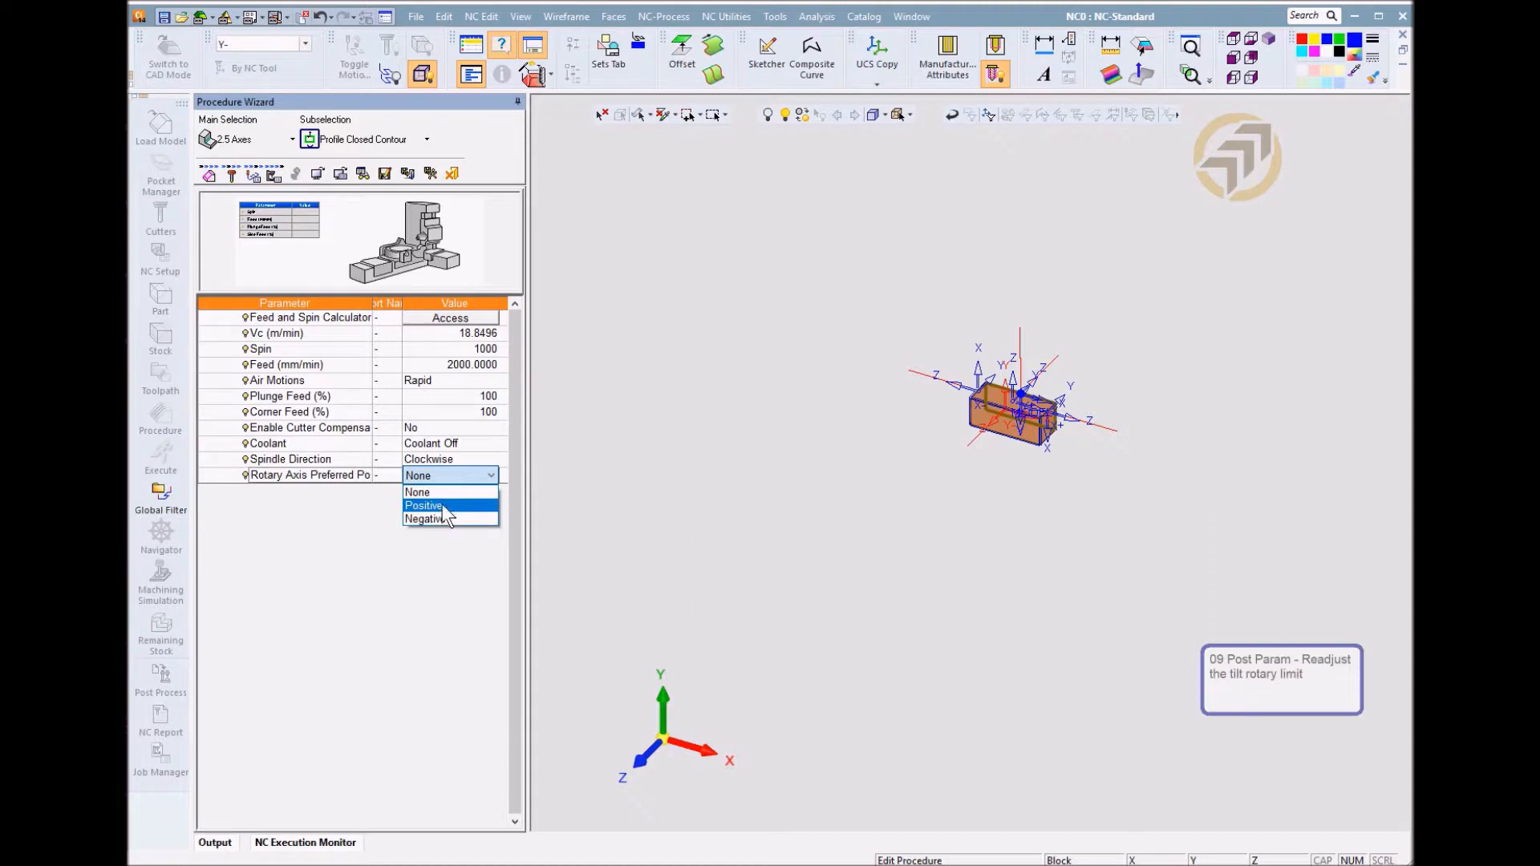
click(442, 505)
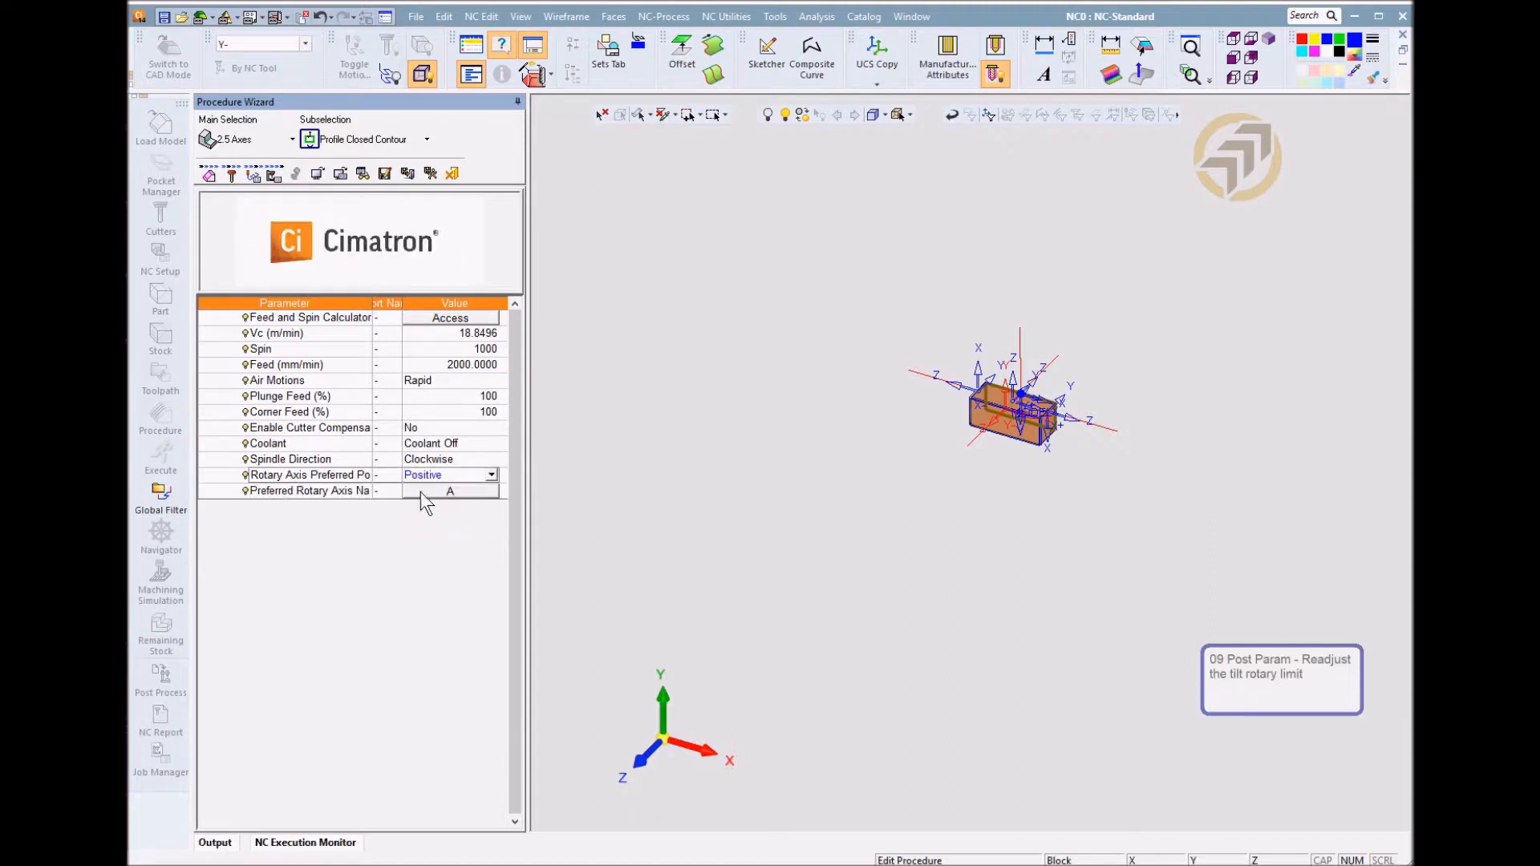
click(353, 491)
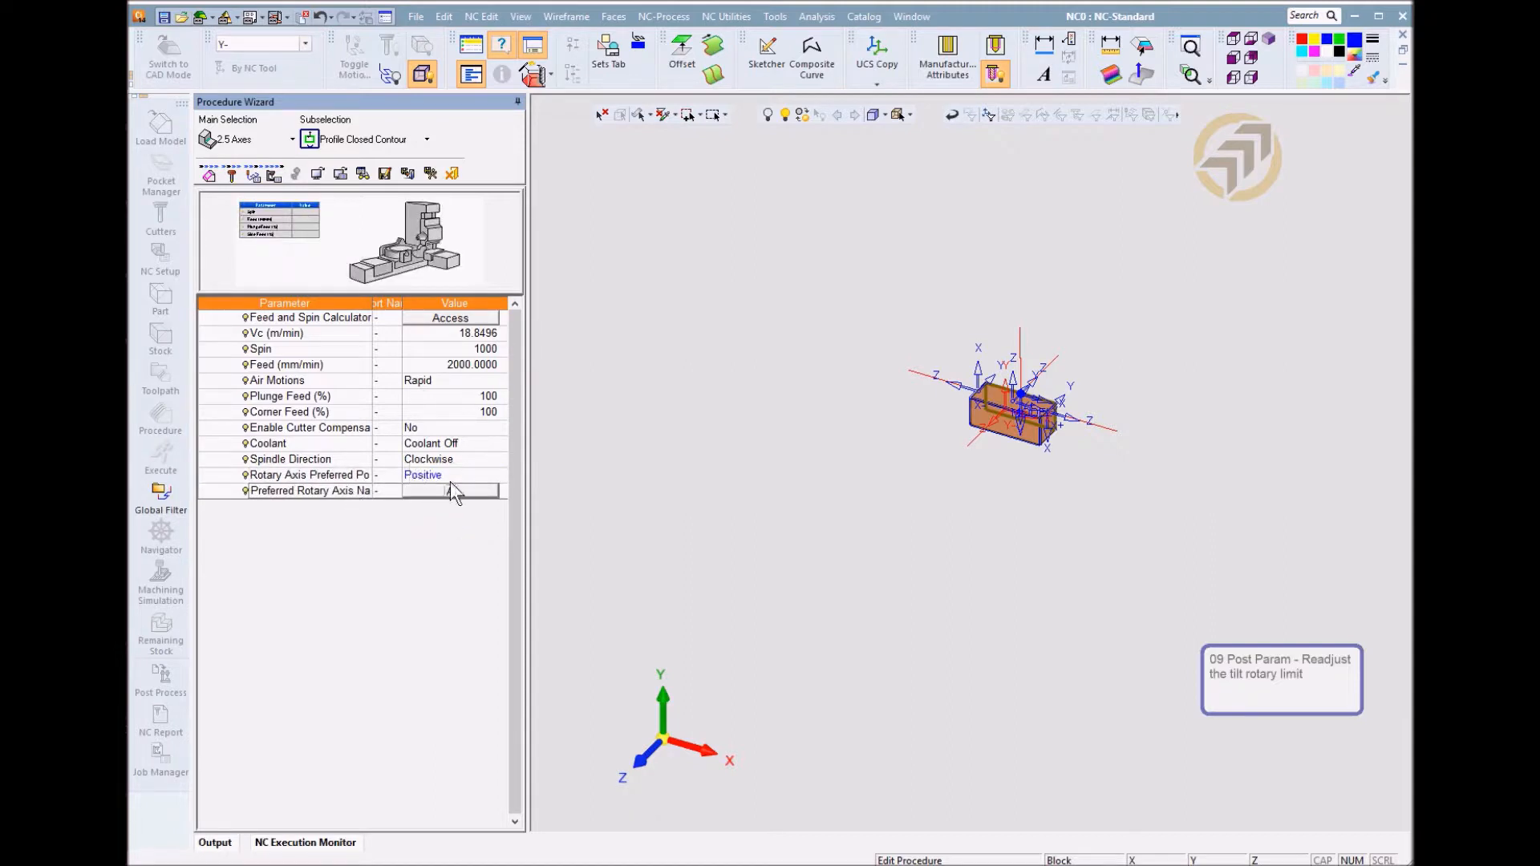
click(430, 173)
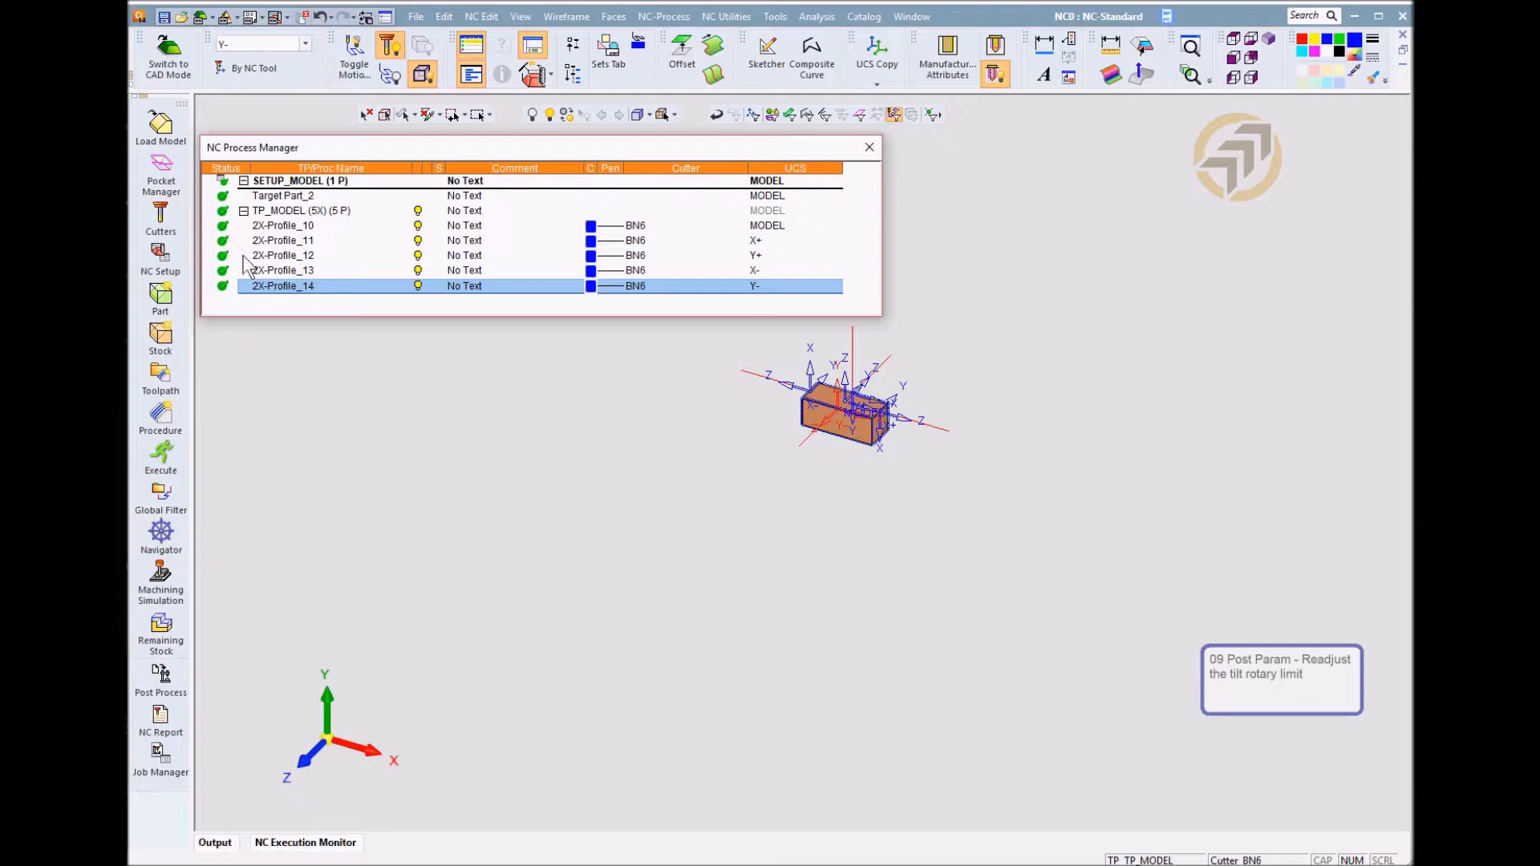
Launch TP_MODEL's machining simulation on the 5XTT-HAAS_DF2_TRT160 machine with setup zero Z 150
click(273, 212)
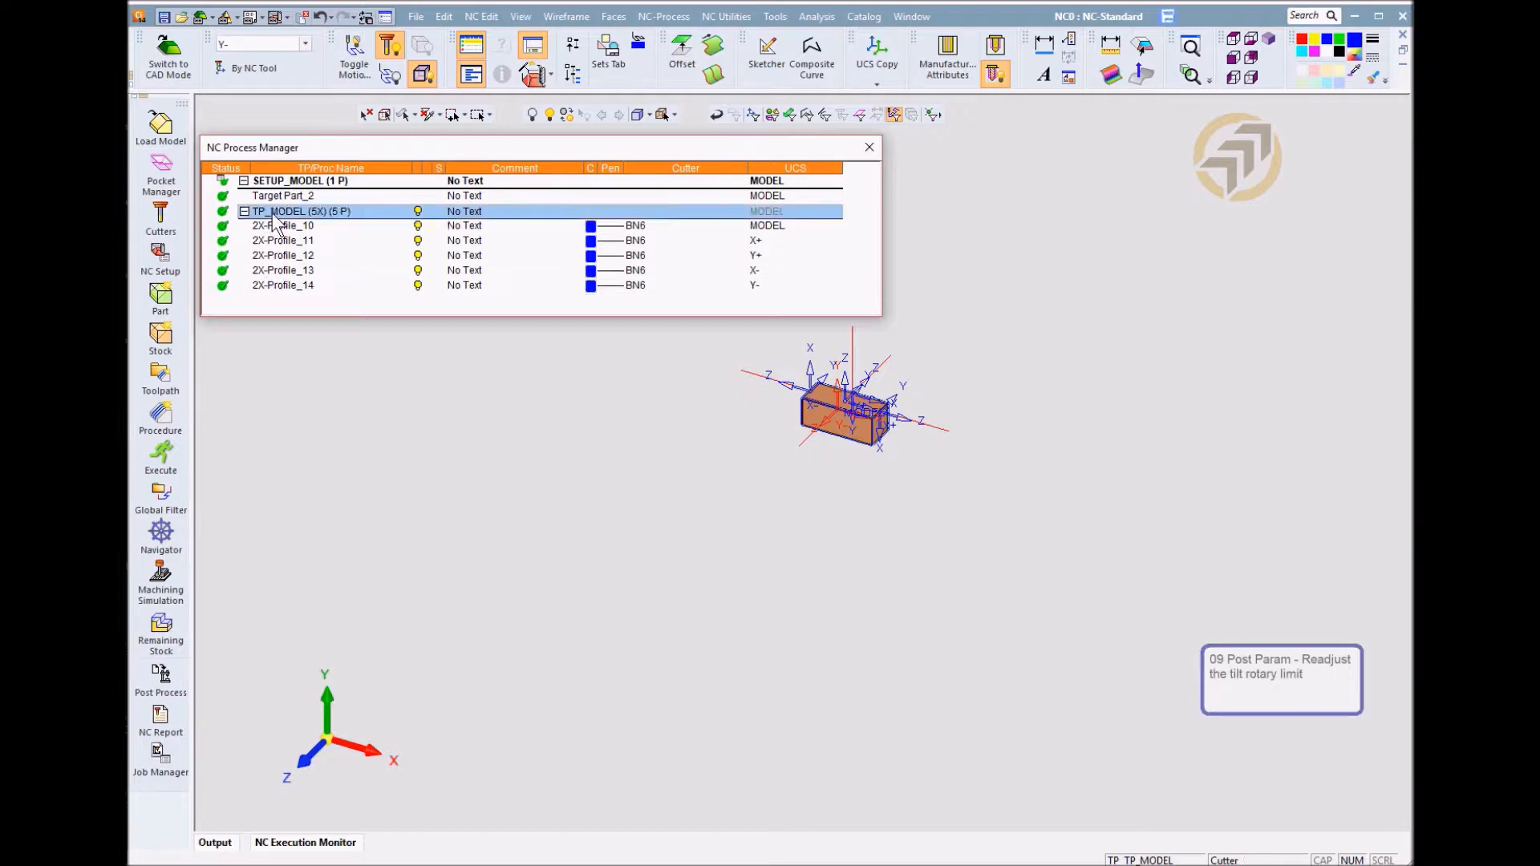
click(161, 592)
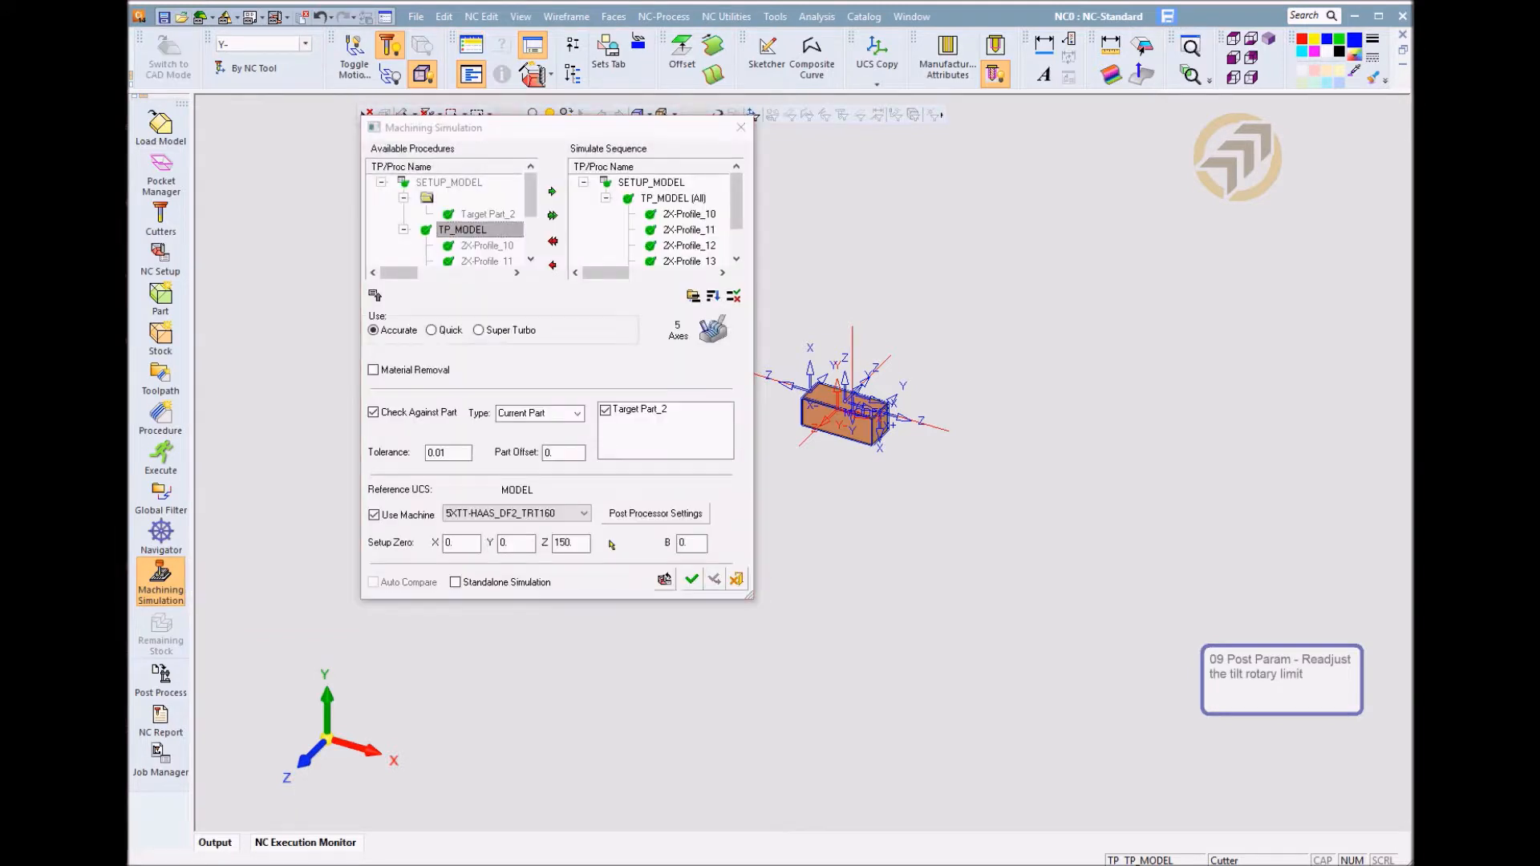
click(691, 580)
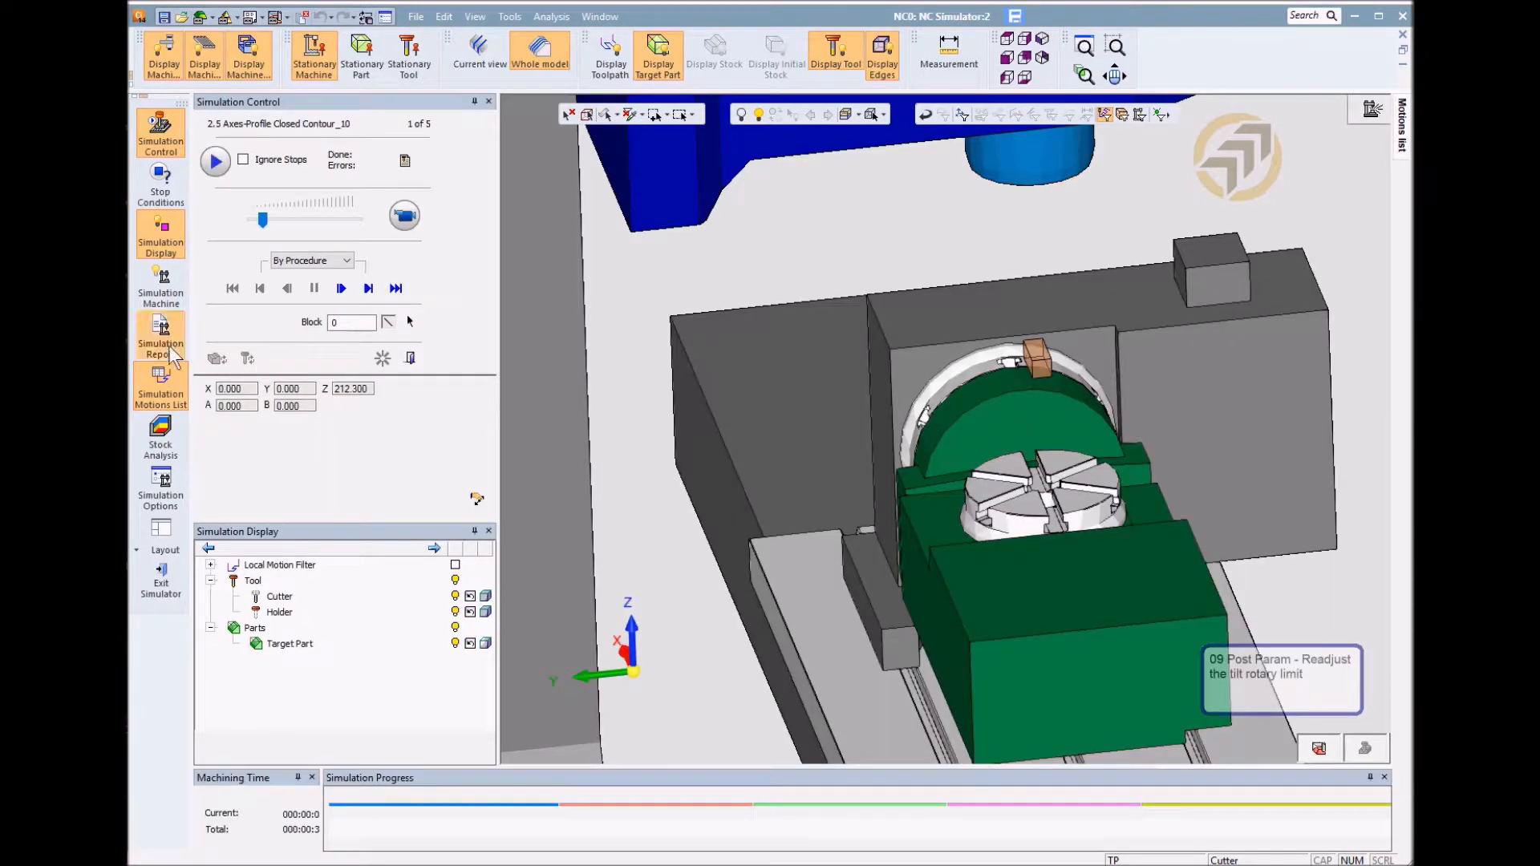
Play all five procedures with a slower stretch during the first table tilt, watch the rotary motions, and exit the simulator
click(405, 216)
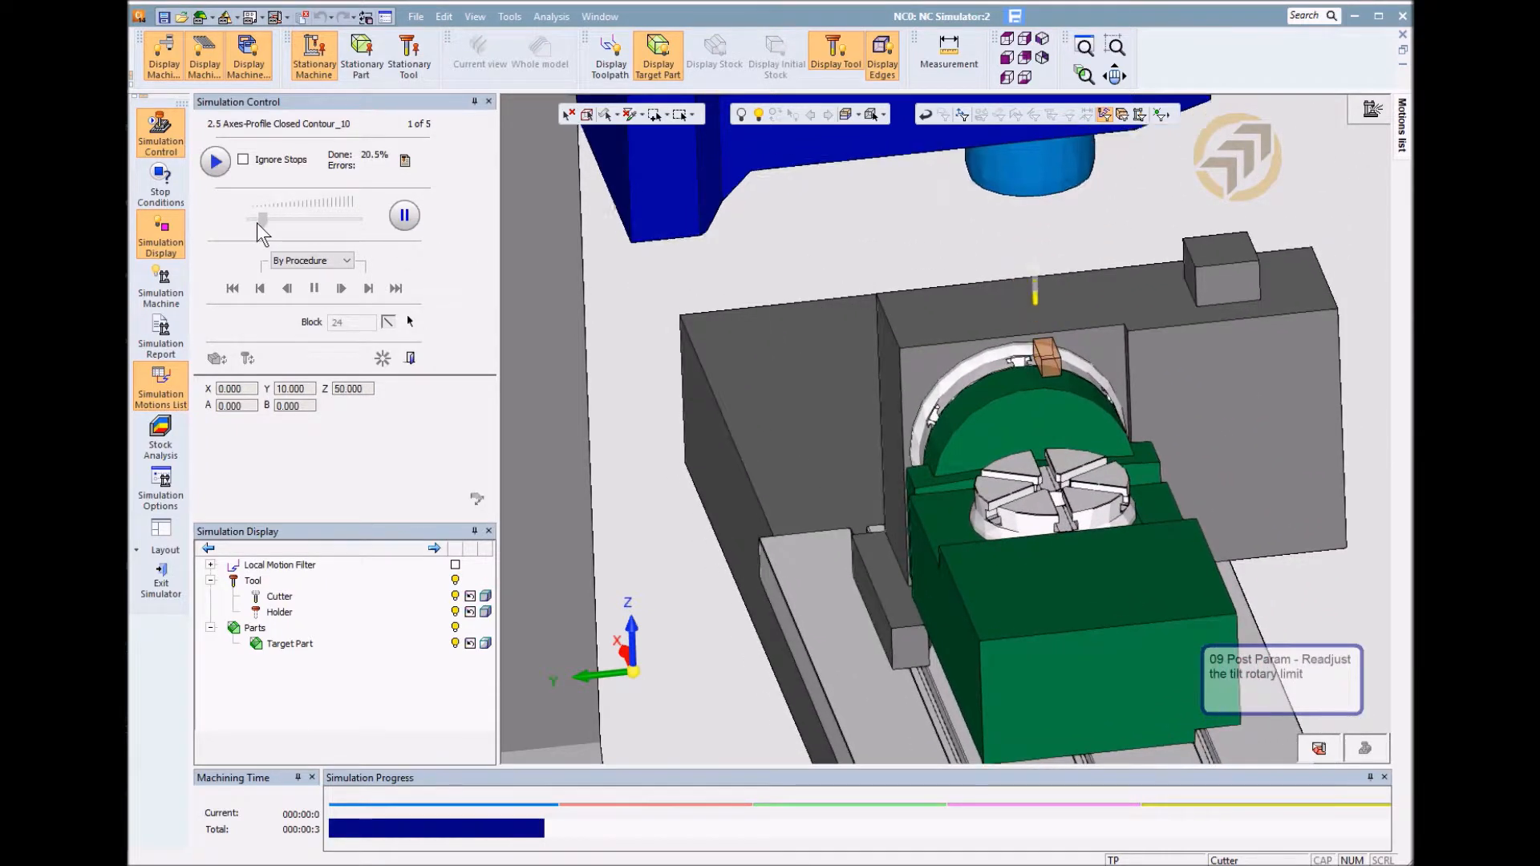
drag(257, 224, 244, 226)
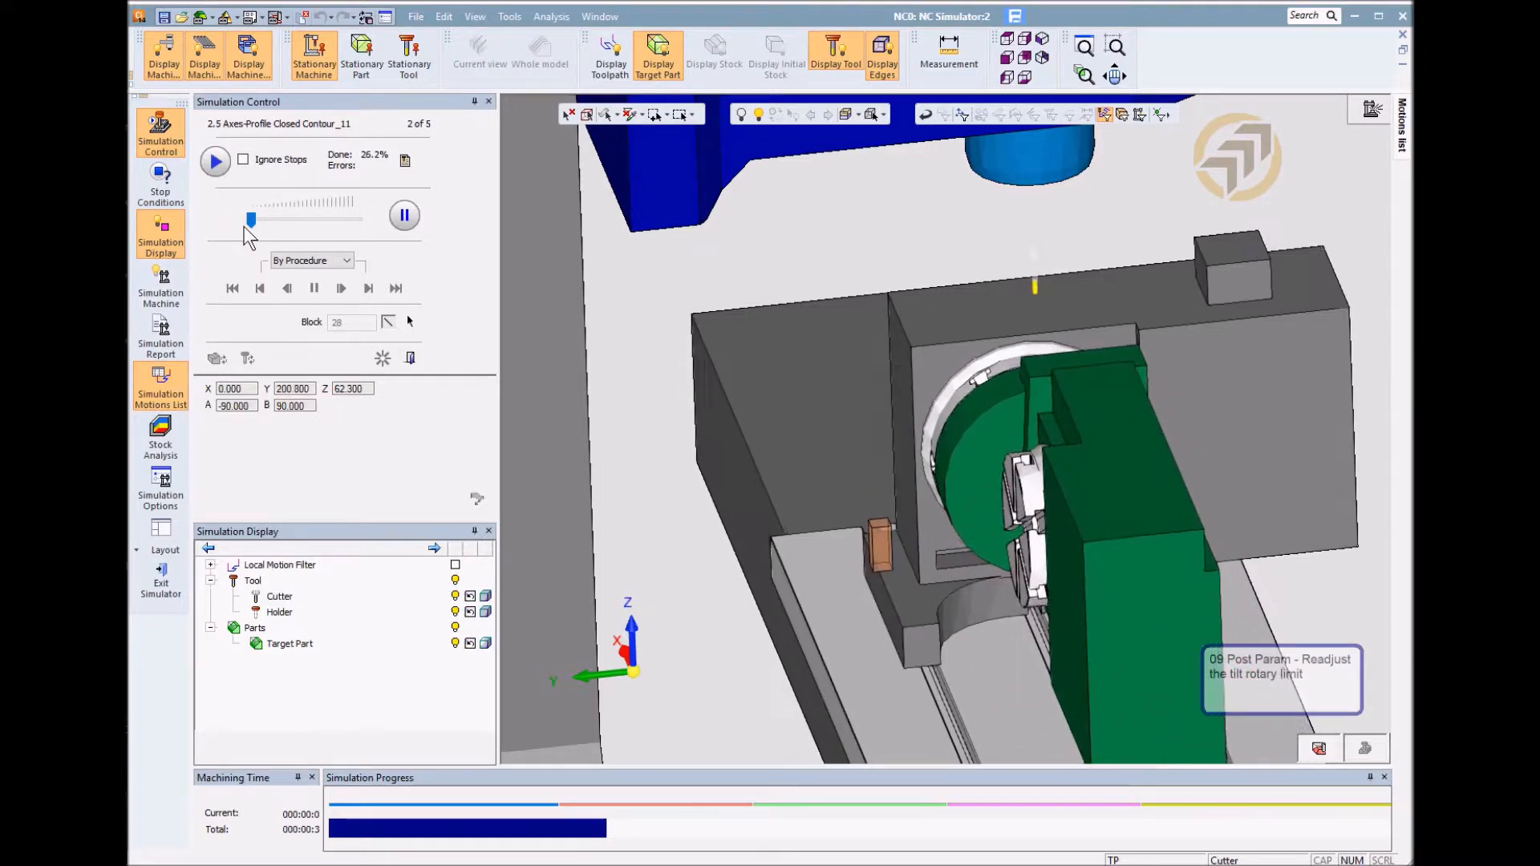
drag(245, 226, 257, 223)
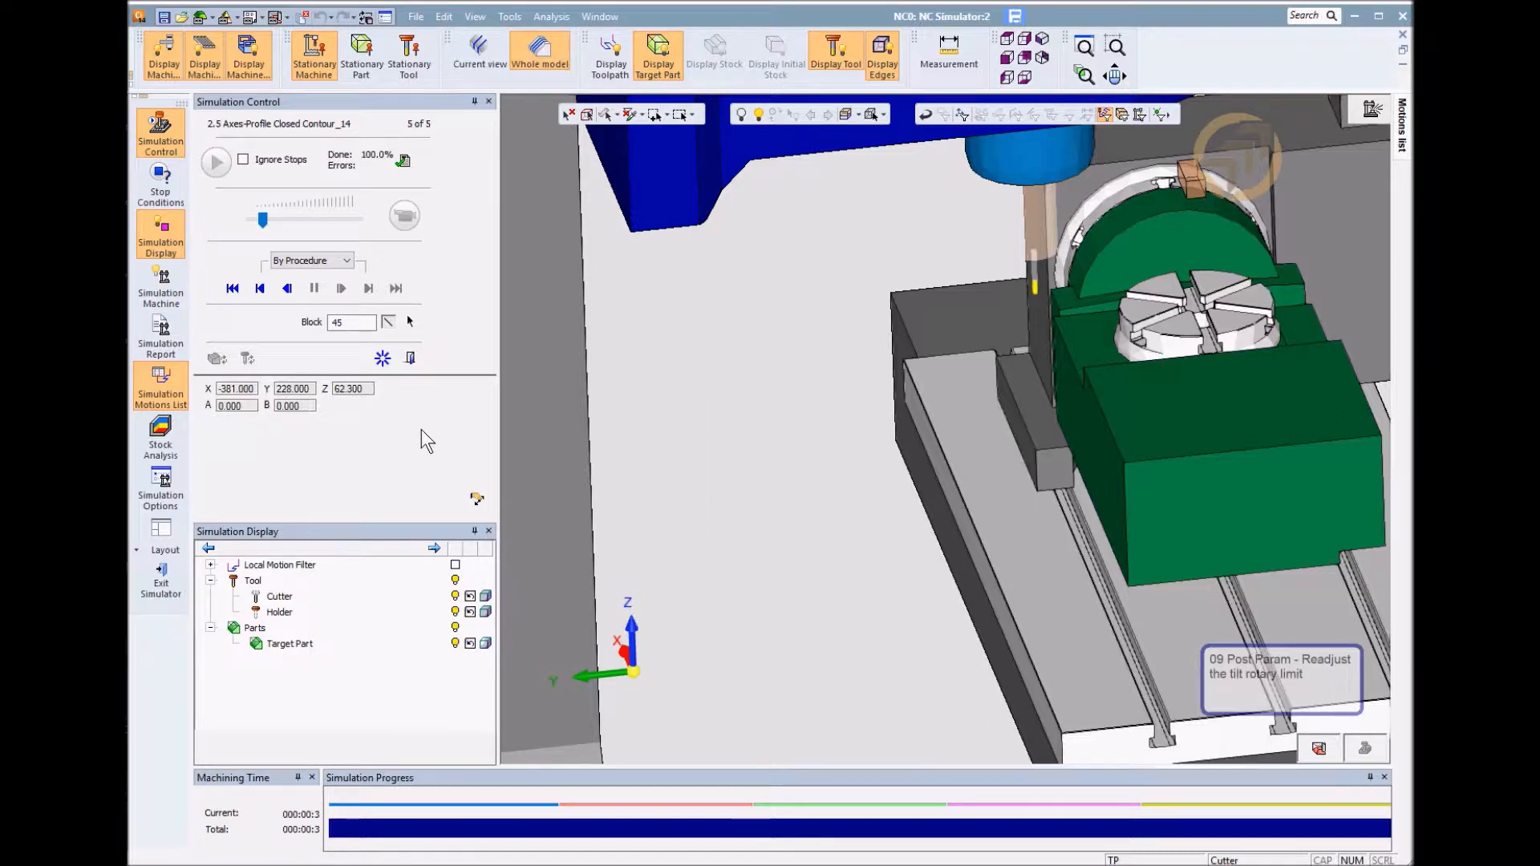
click(166, 589)
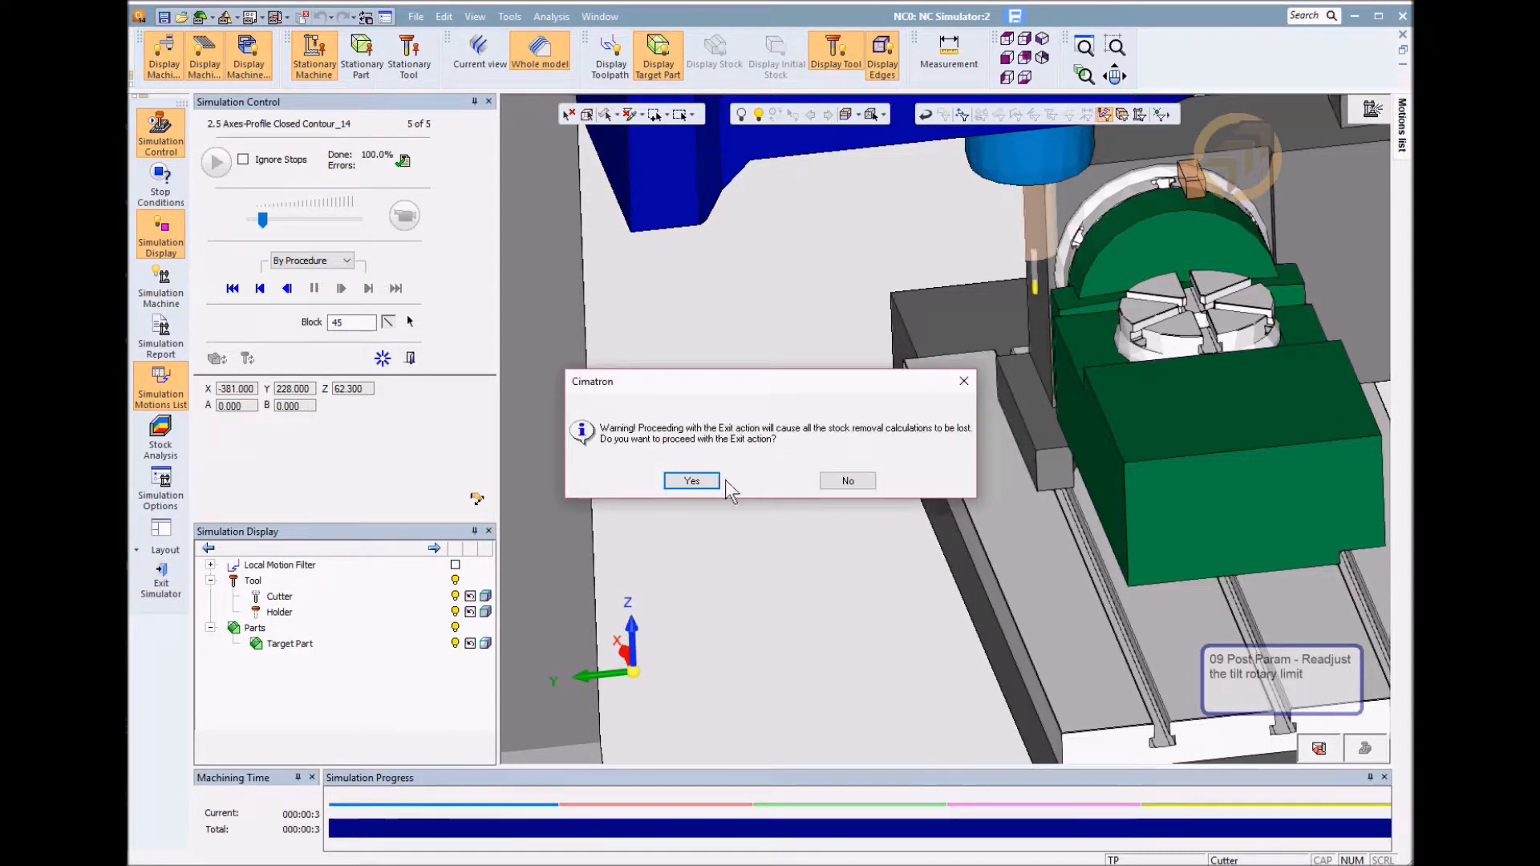
click(704, 479)
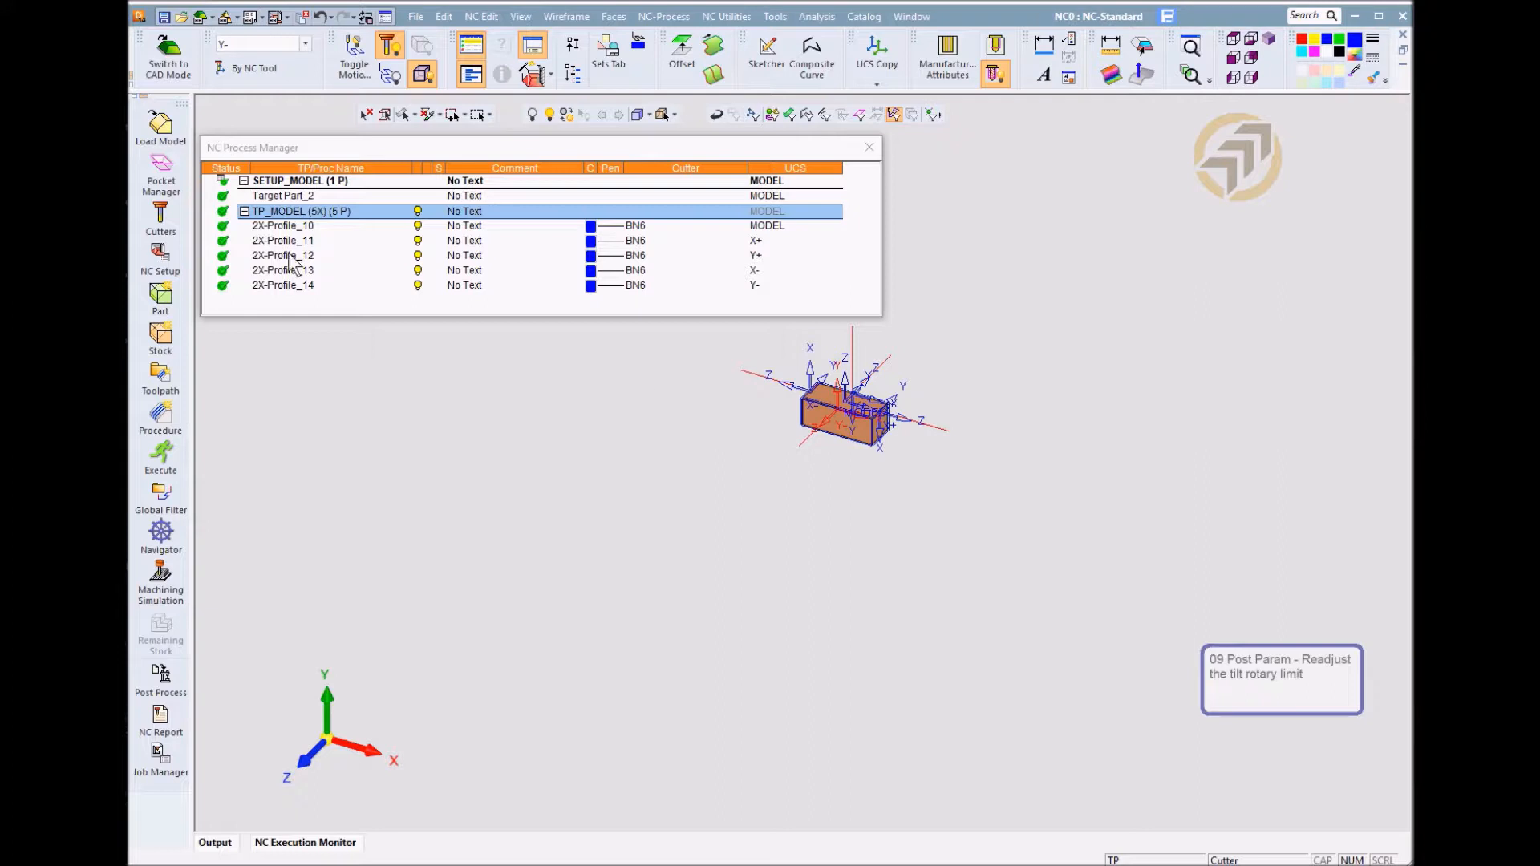
Set the Tilt Rotary + Limit to 120 in SETUP_MODEL's HAAS_DF2_TRT160 post parameters and save the NC setup
double_click(297, 183)
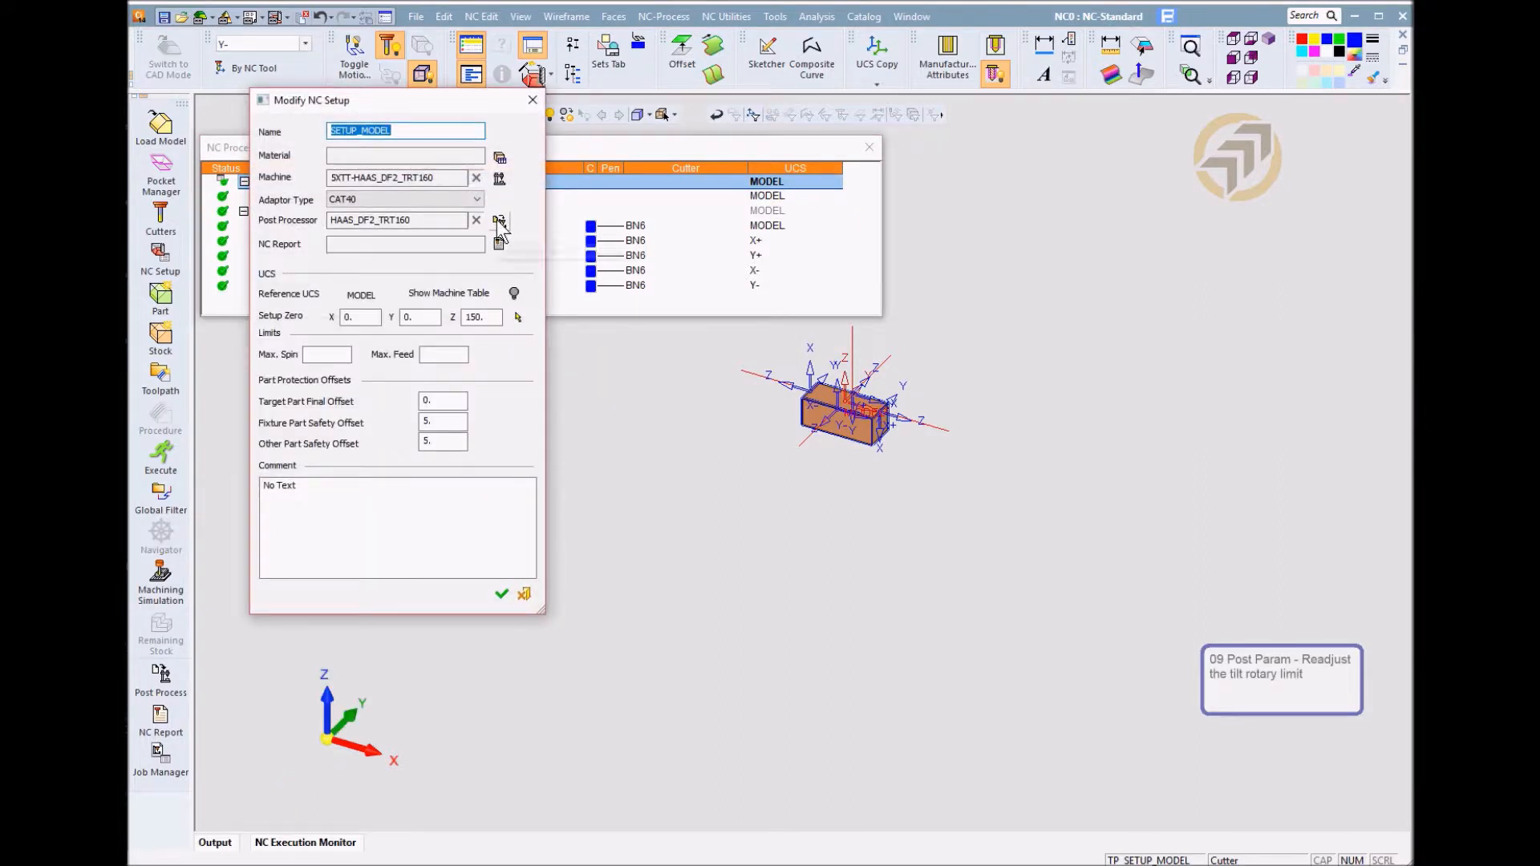
key(Escape)
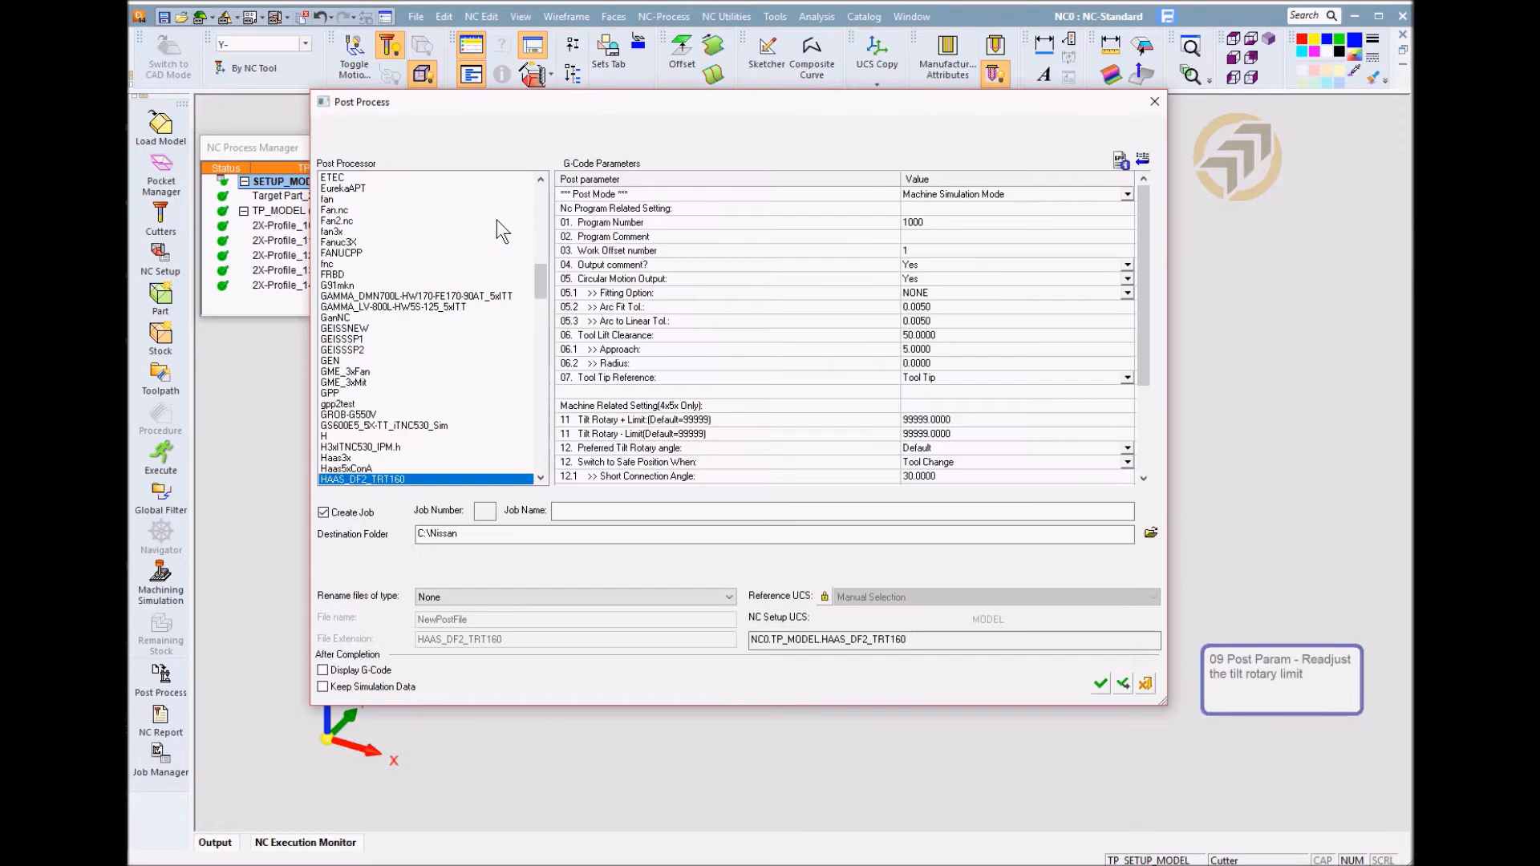
drag(686, 102, 727, 106)
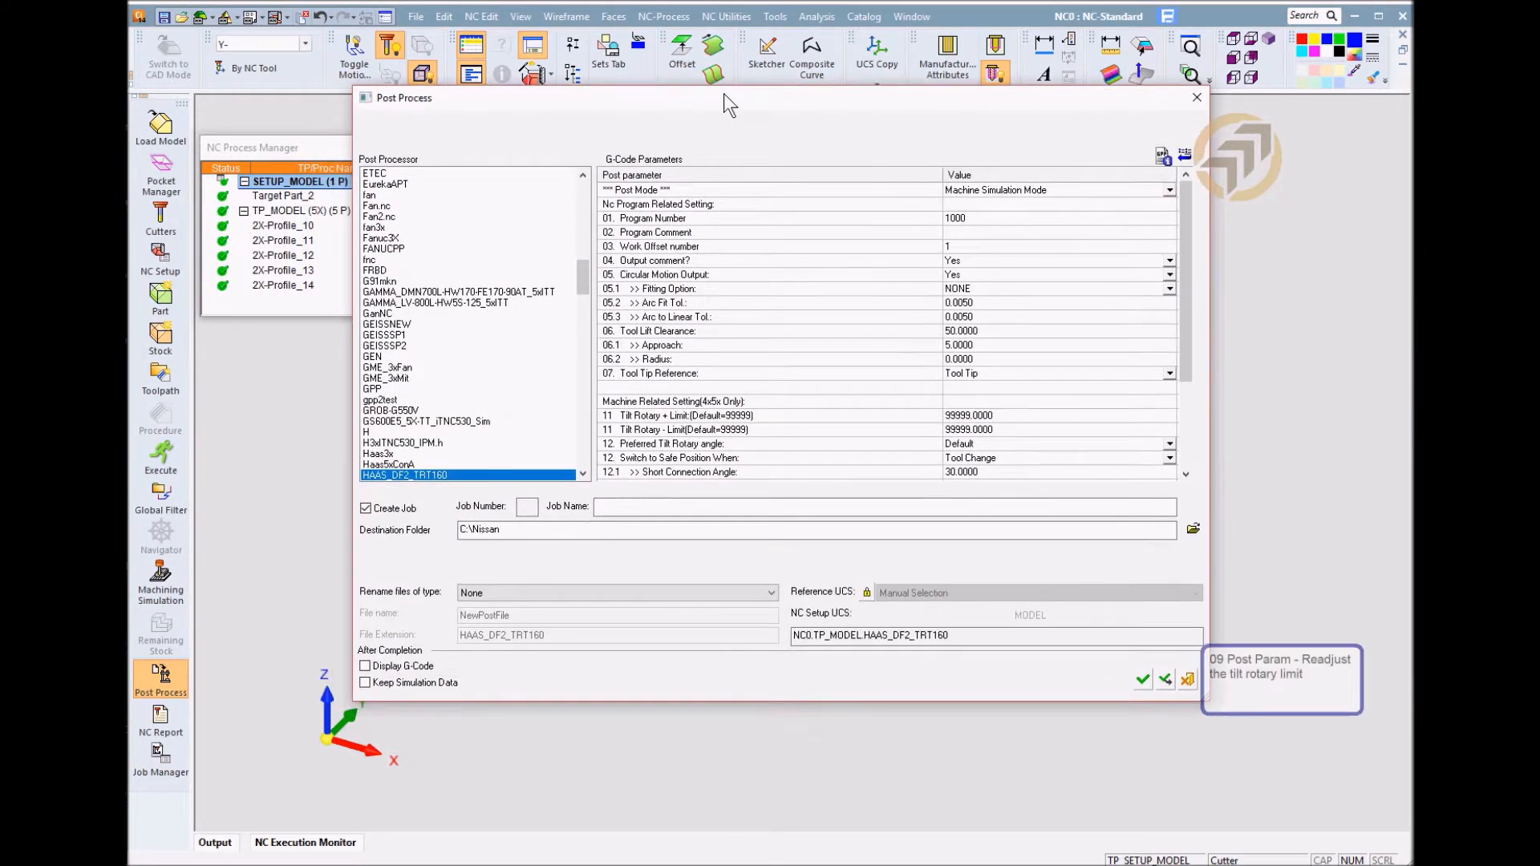
drag(1184, 293, 1175, 412)
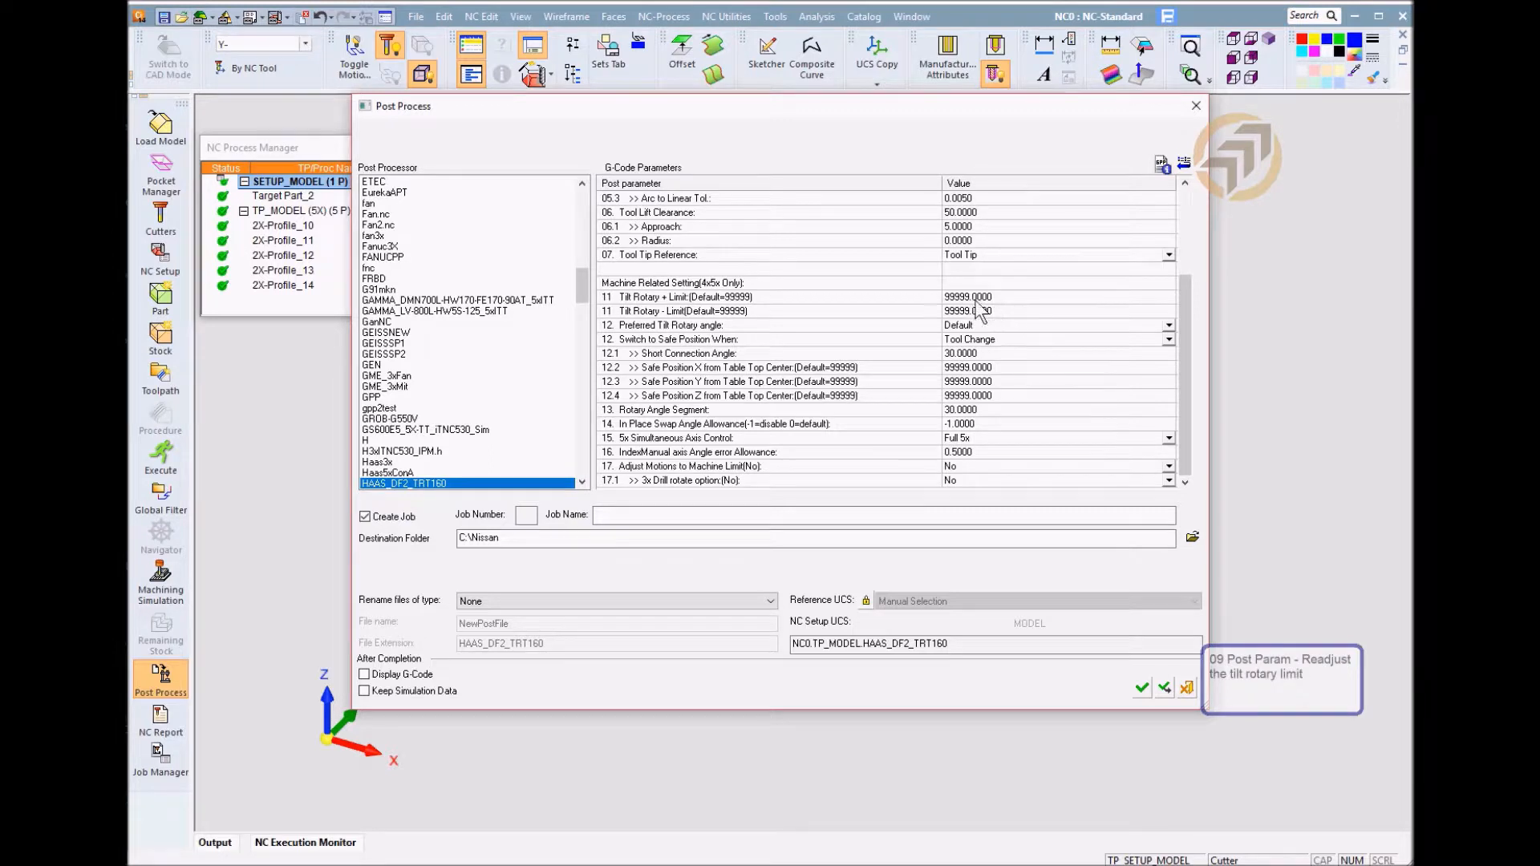
click(1019, 296)
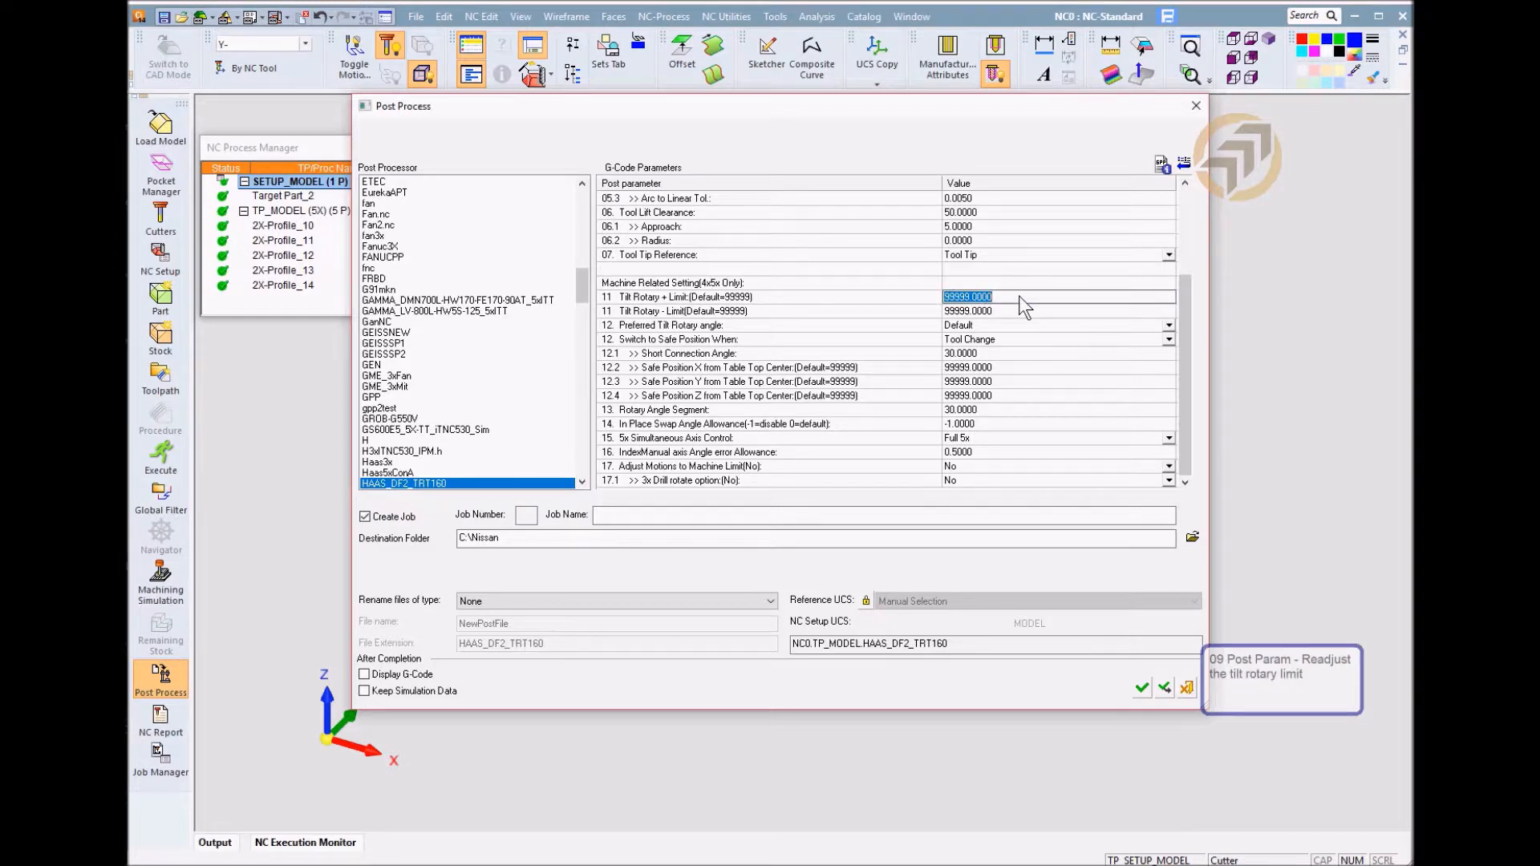
text(120)
click(886, 299)
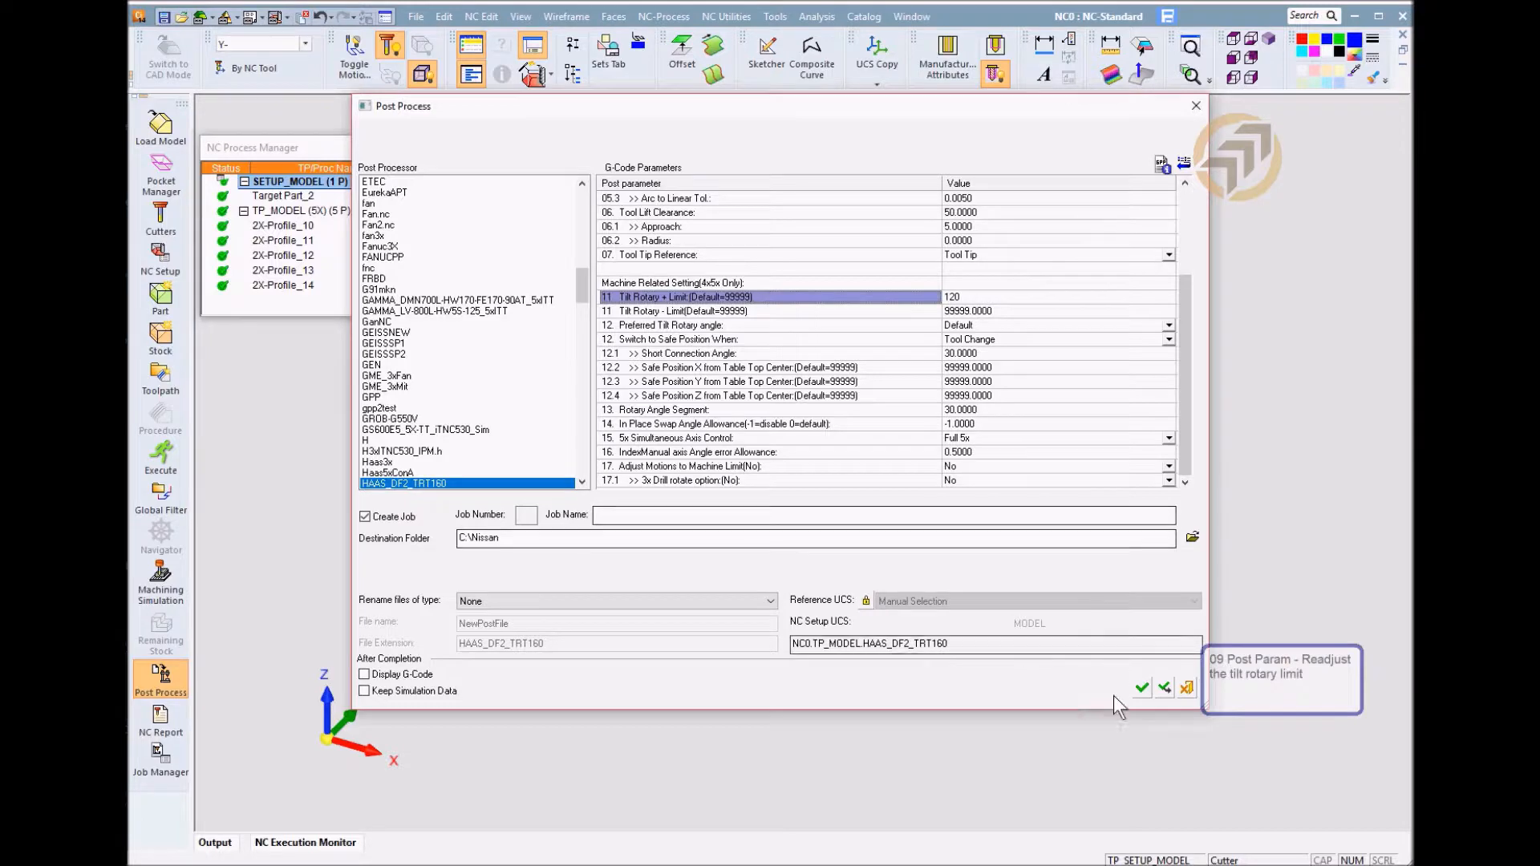
click(1142, 688)
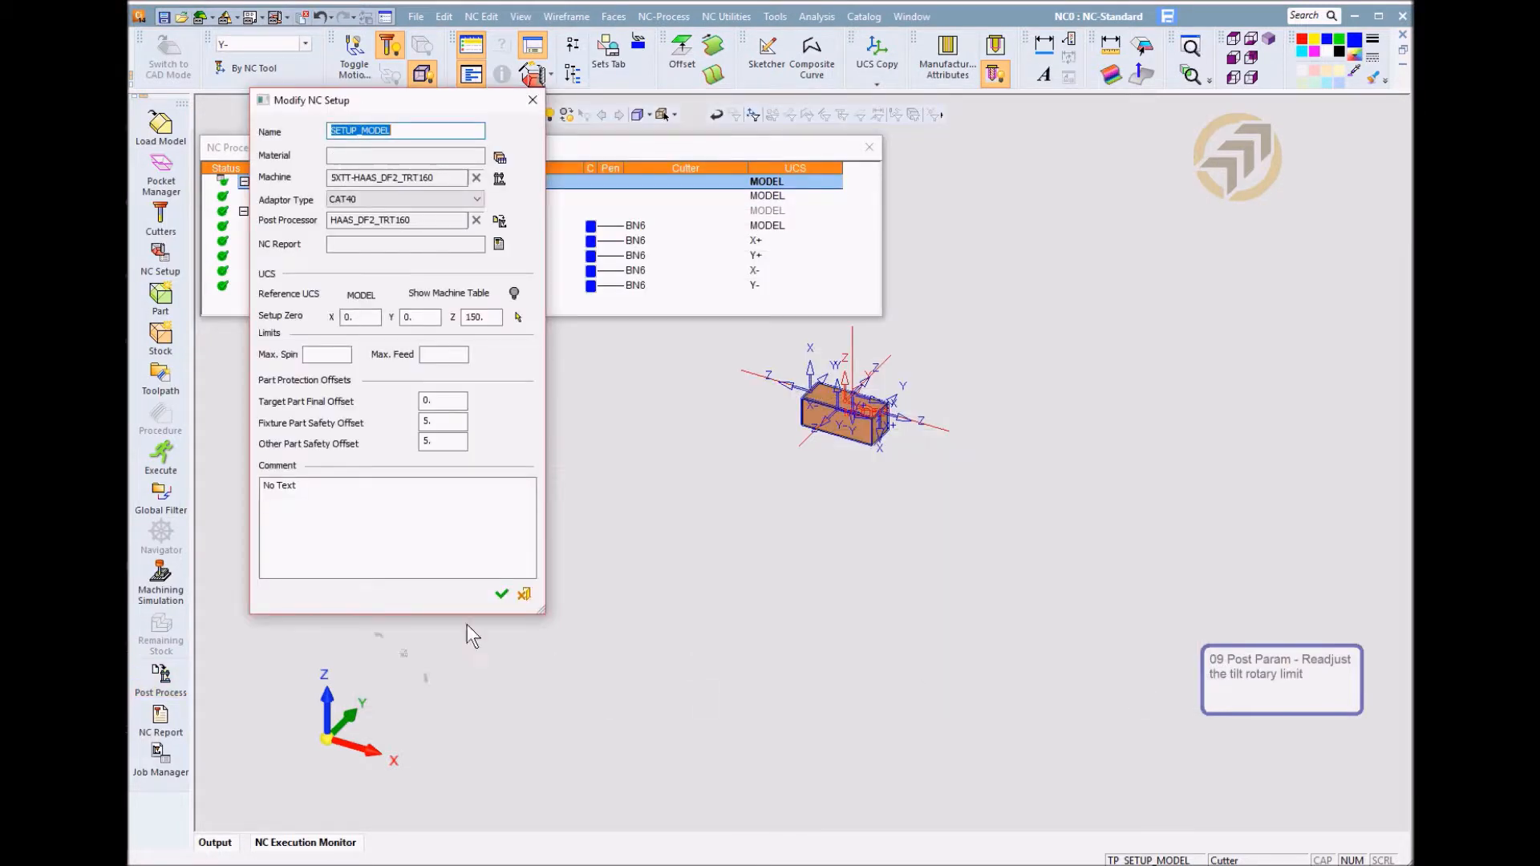
click(501, 594)
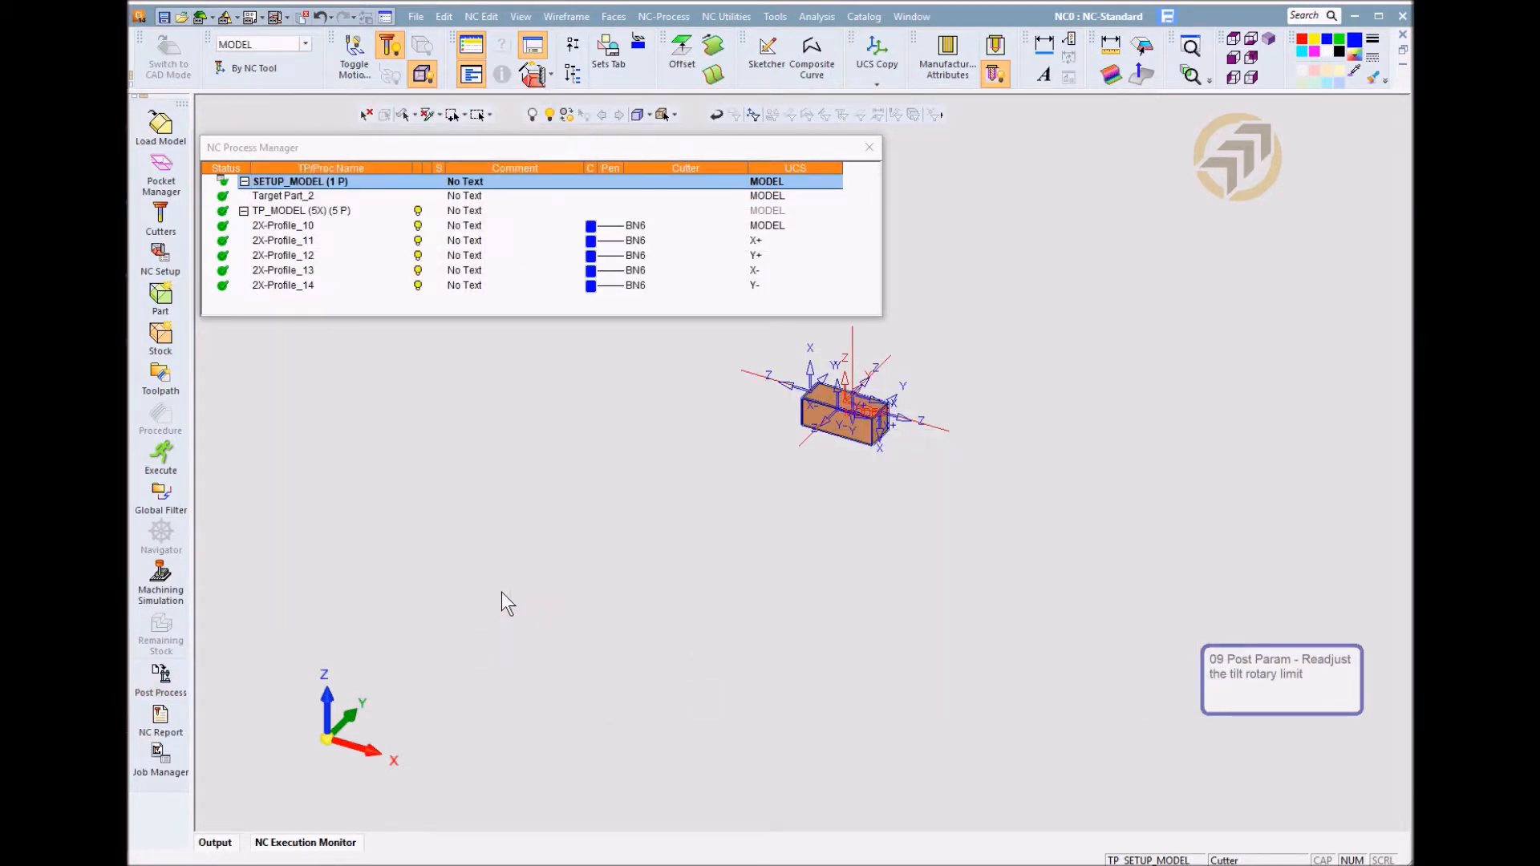
Launch TP_MODEL's machining simulation on the 5XTT-HAAS_DF2_TRT160 machine with setup zero Z 150 and show the rotary table close up
click(285, 213)
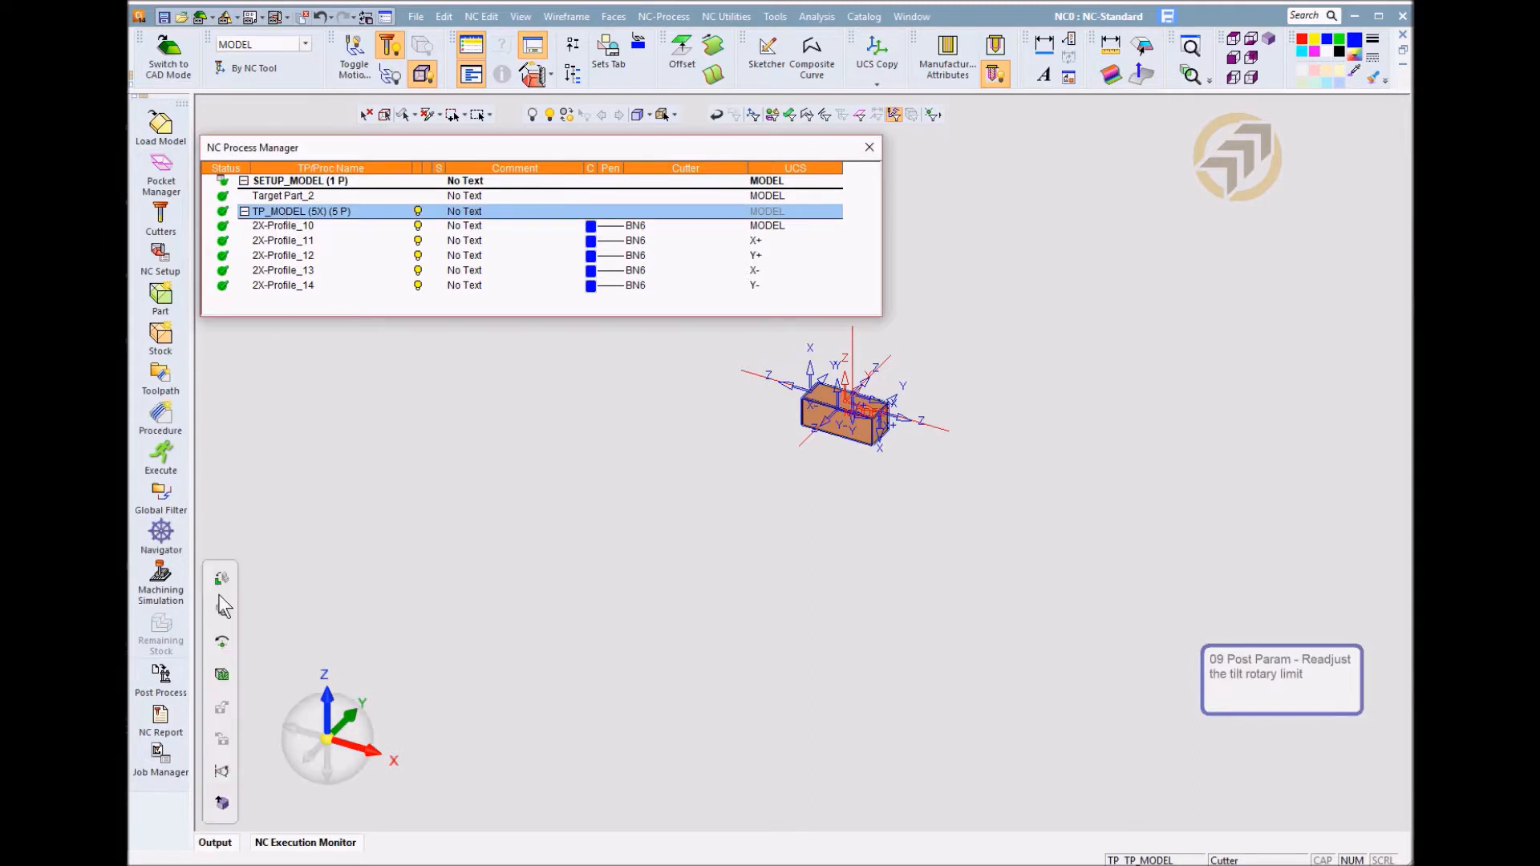
click(160, 578)
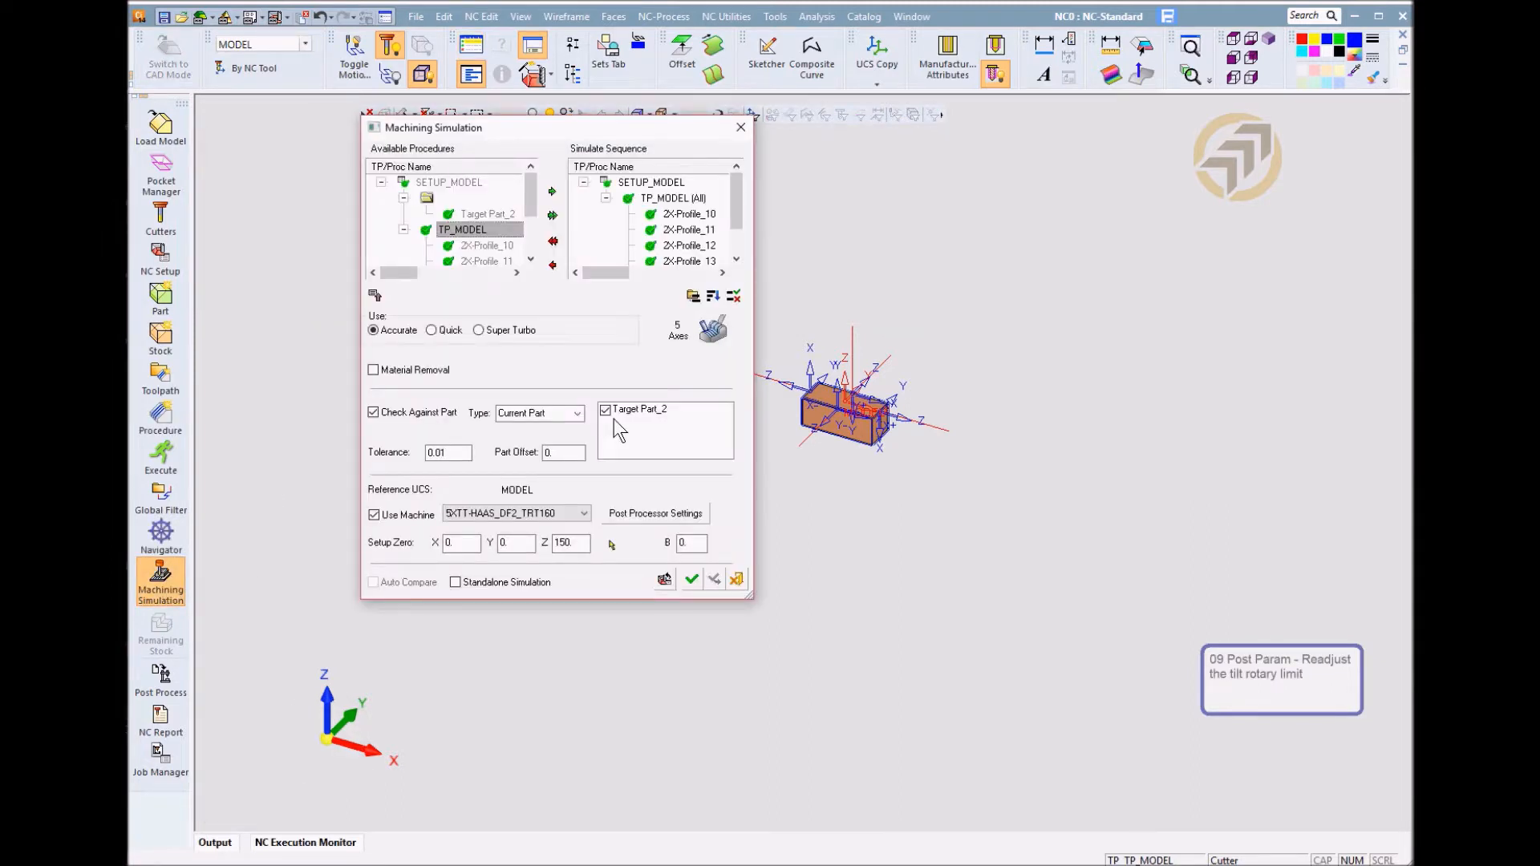
click(692, 579)
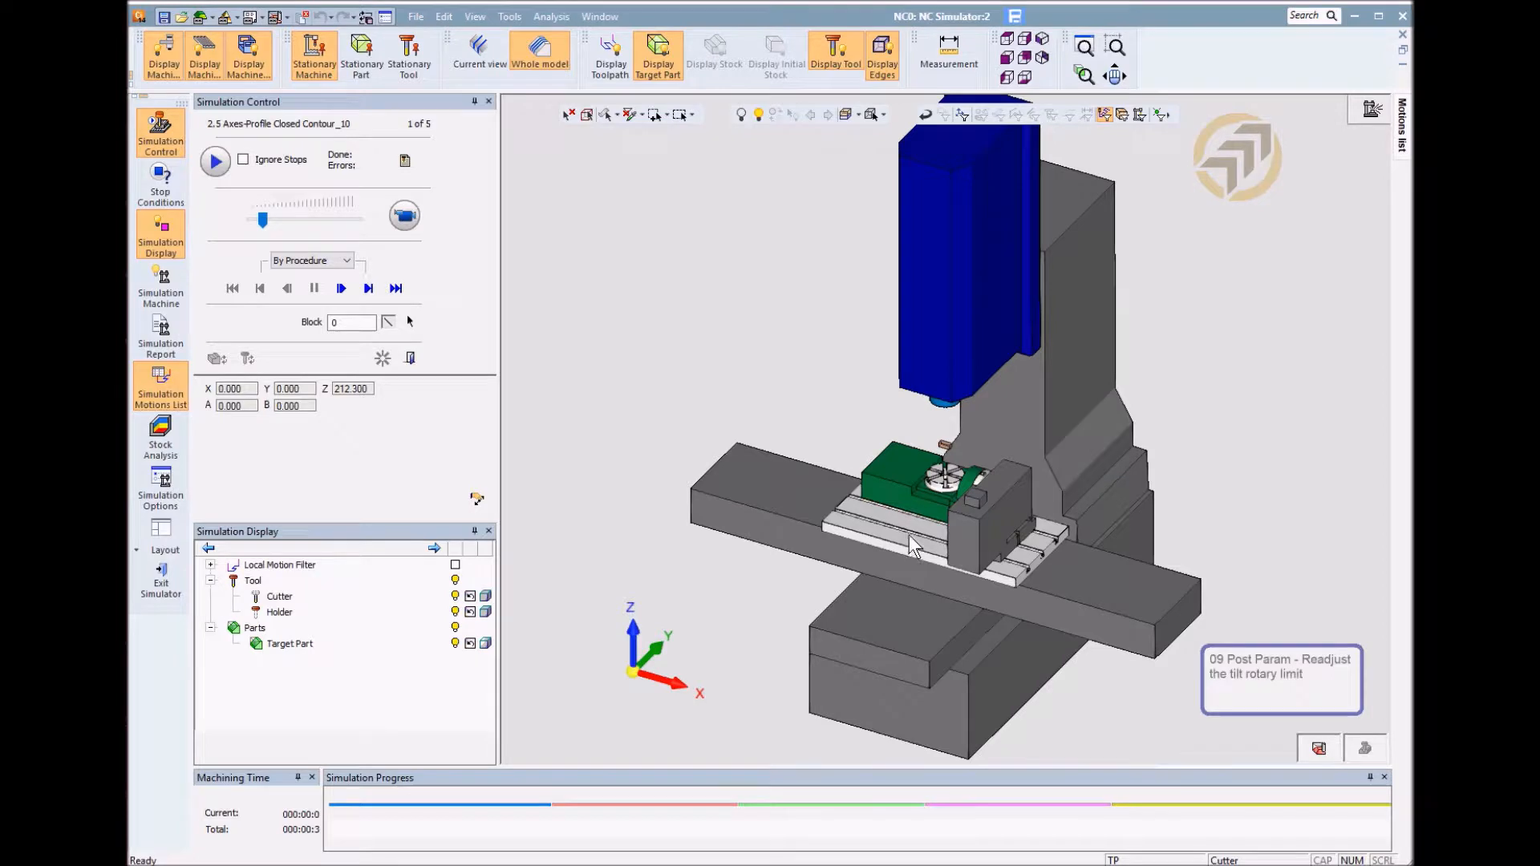
middle_drag(932, 489, 1099, 516)
scroll(1100, 509, up, 5)
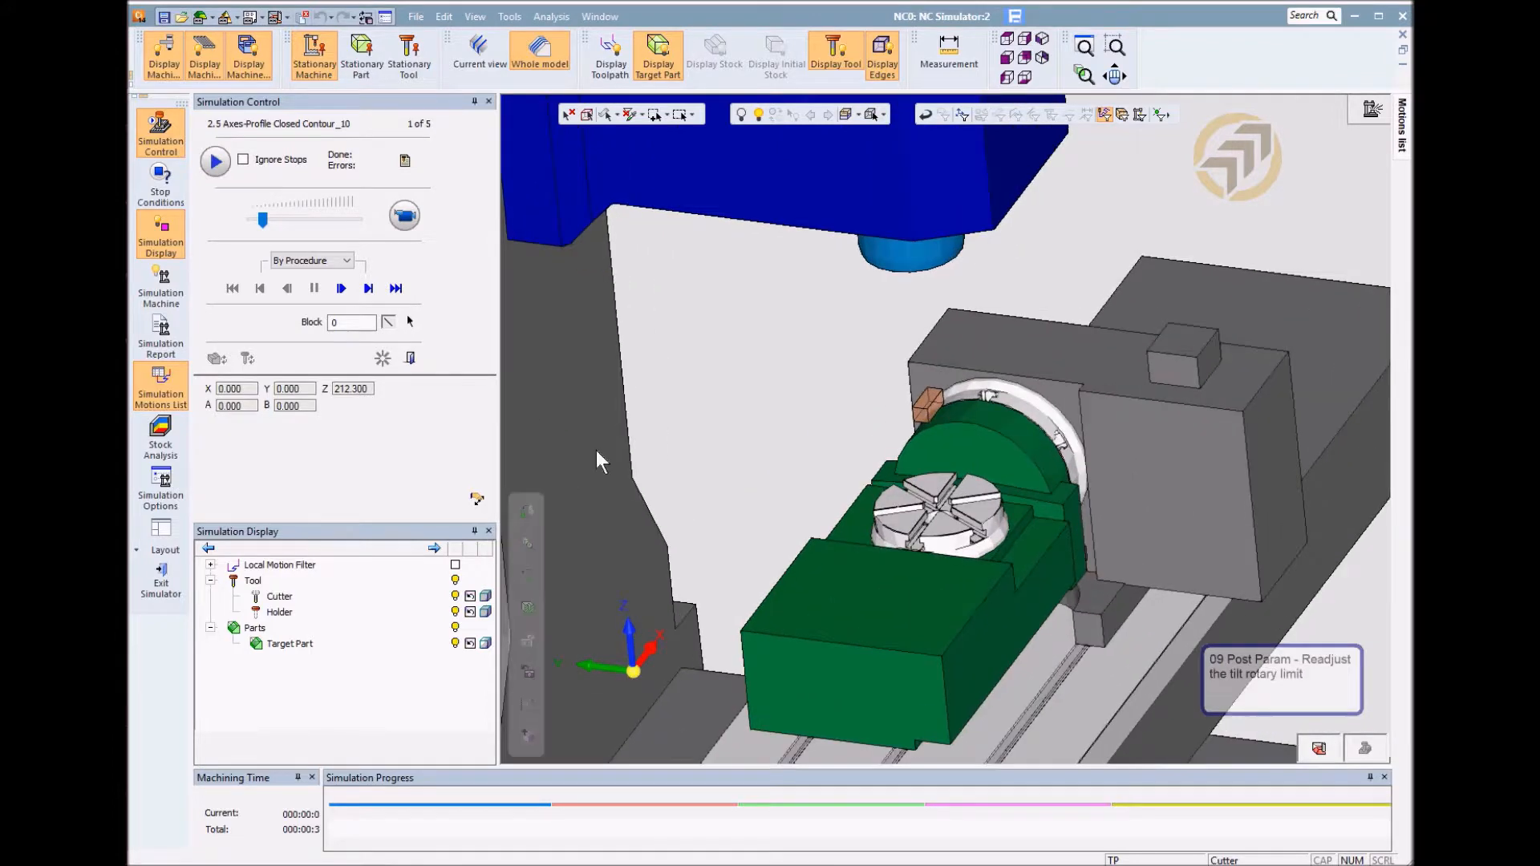
scroll(645, 377, up, 5)
scroll(644, 390, down, 2)
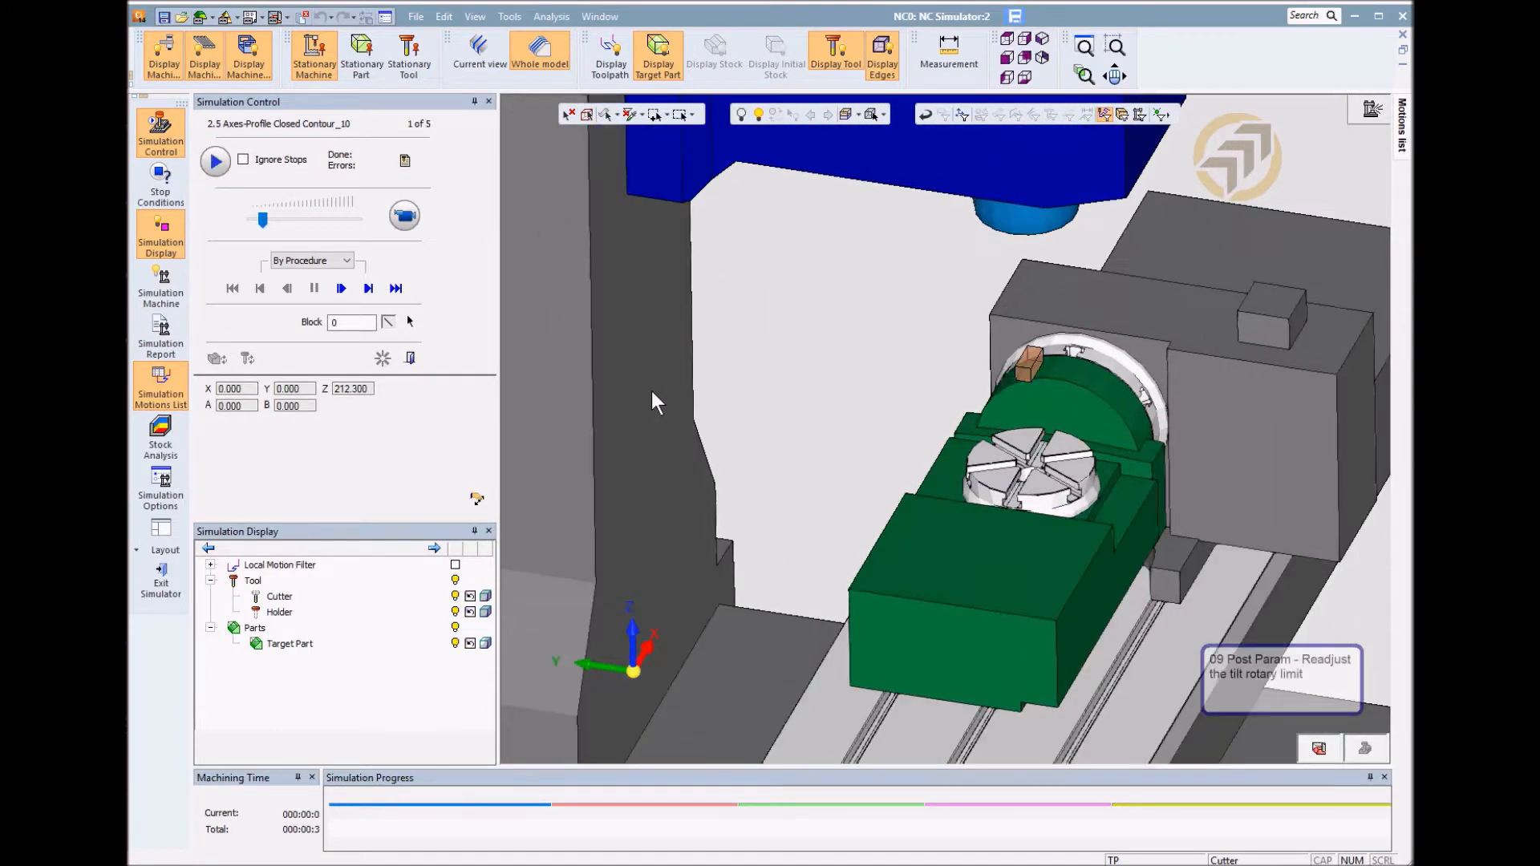
Play all five procedures, ignore stops when the Y-axis machine limit halts the run, and exit the simulator after completion
click(404, 215)
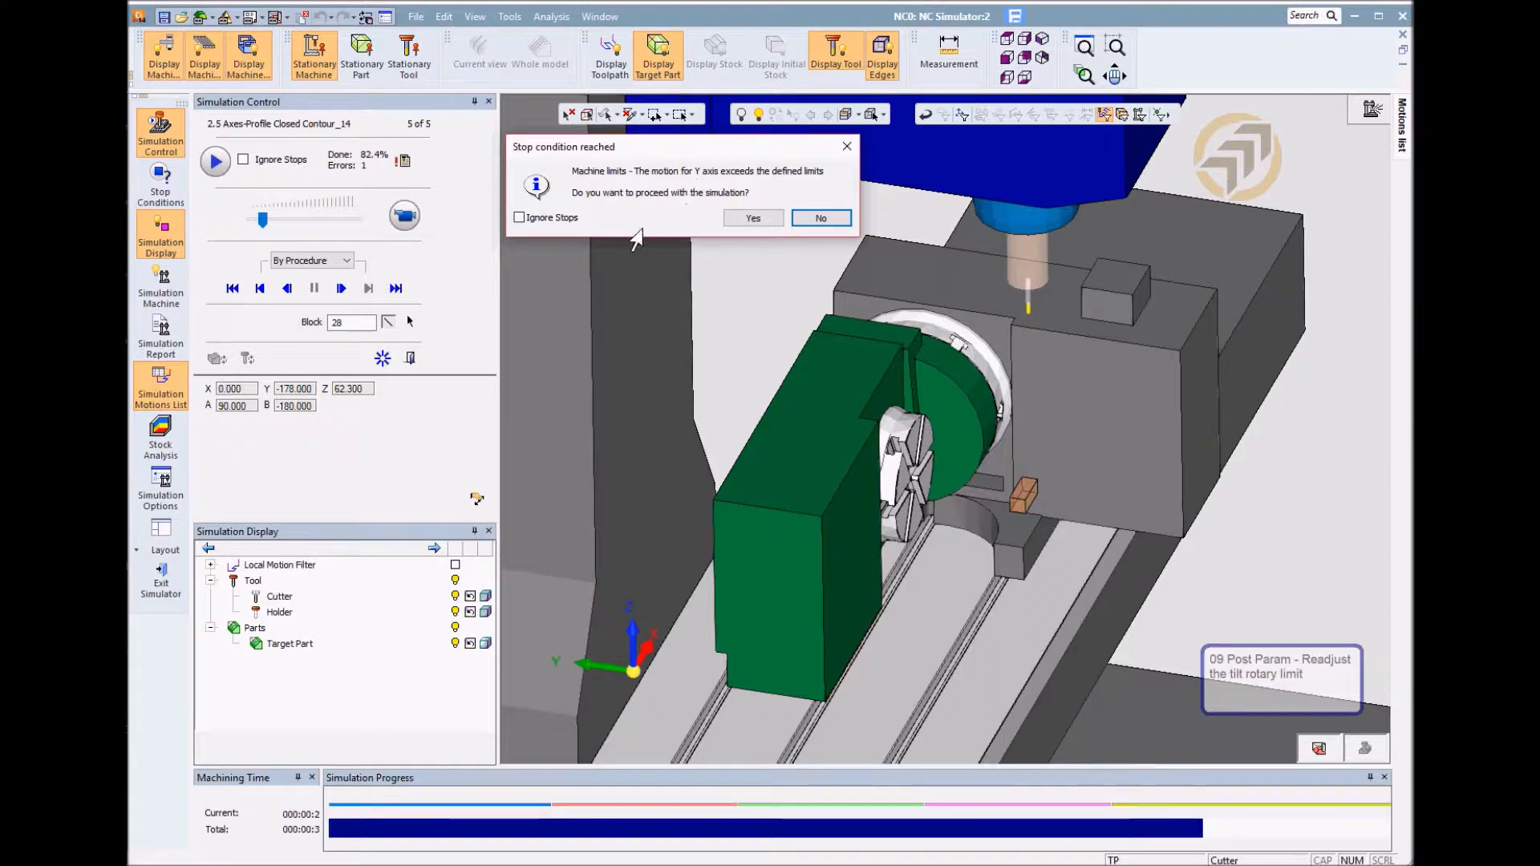
click(543, 217)
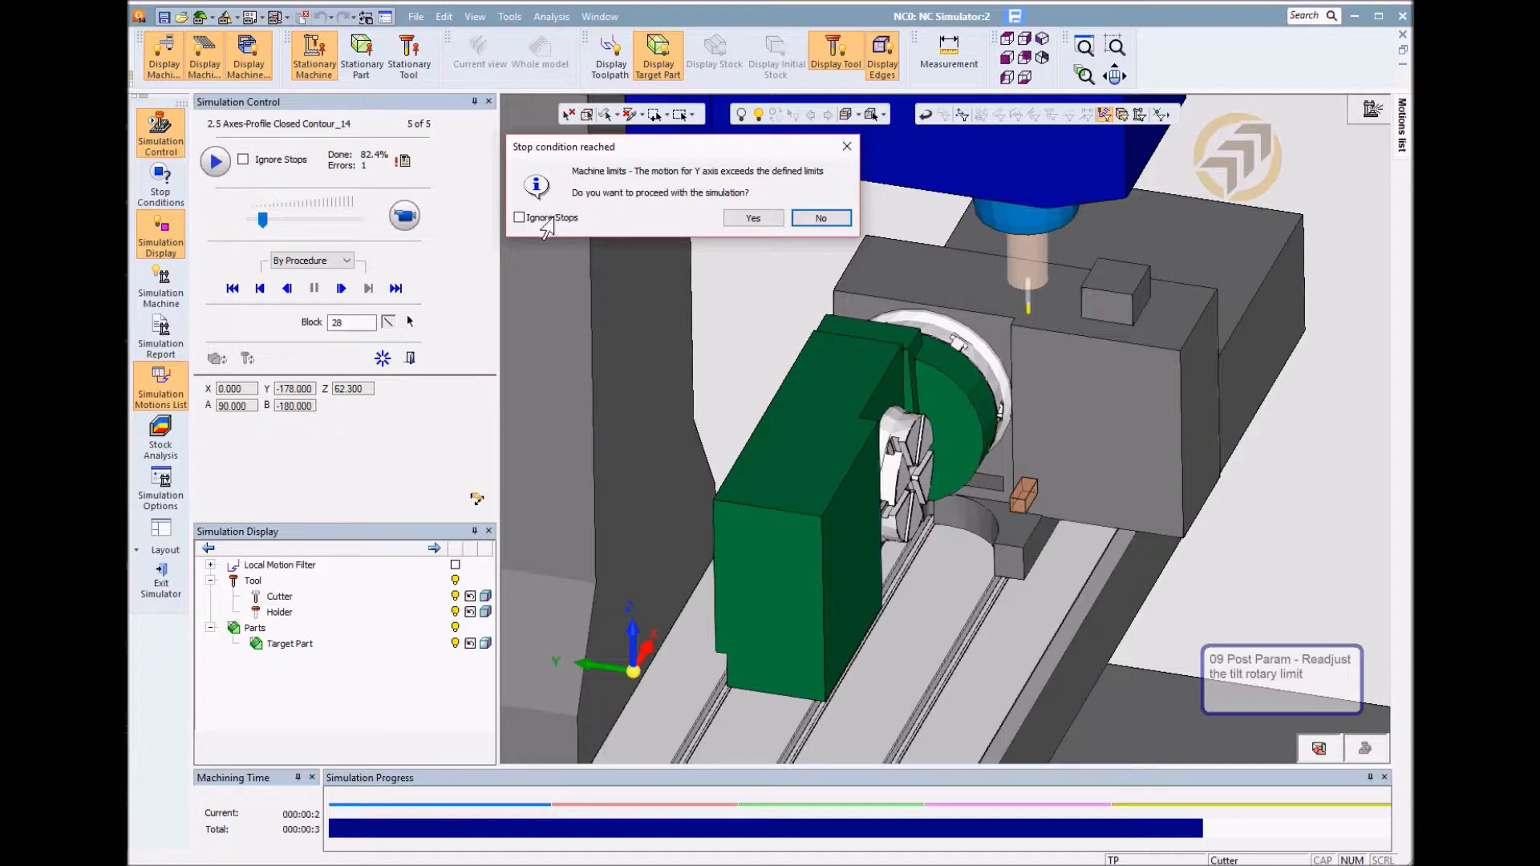
click(733, 226)
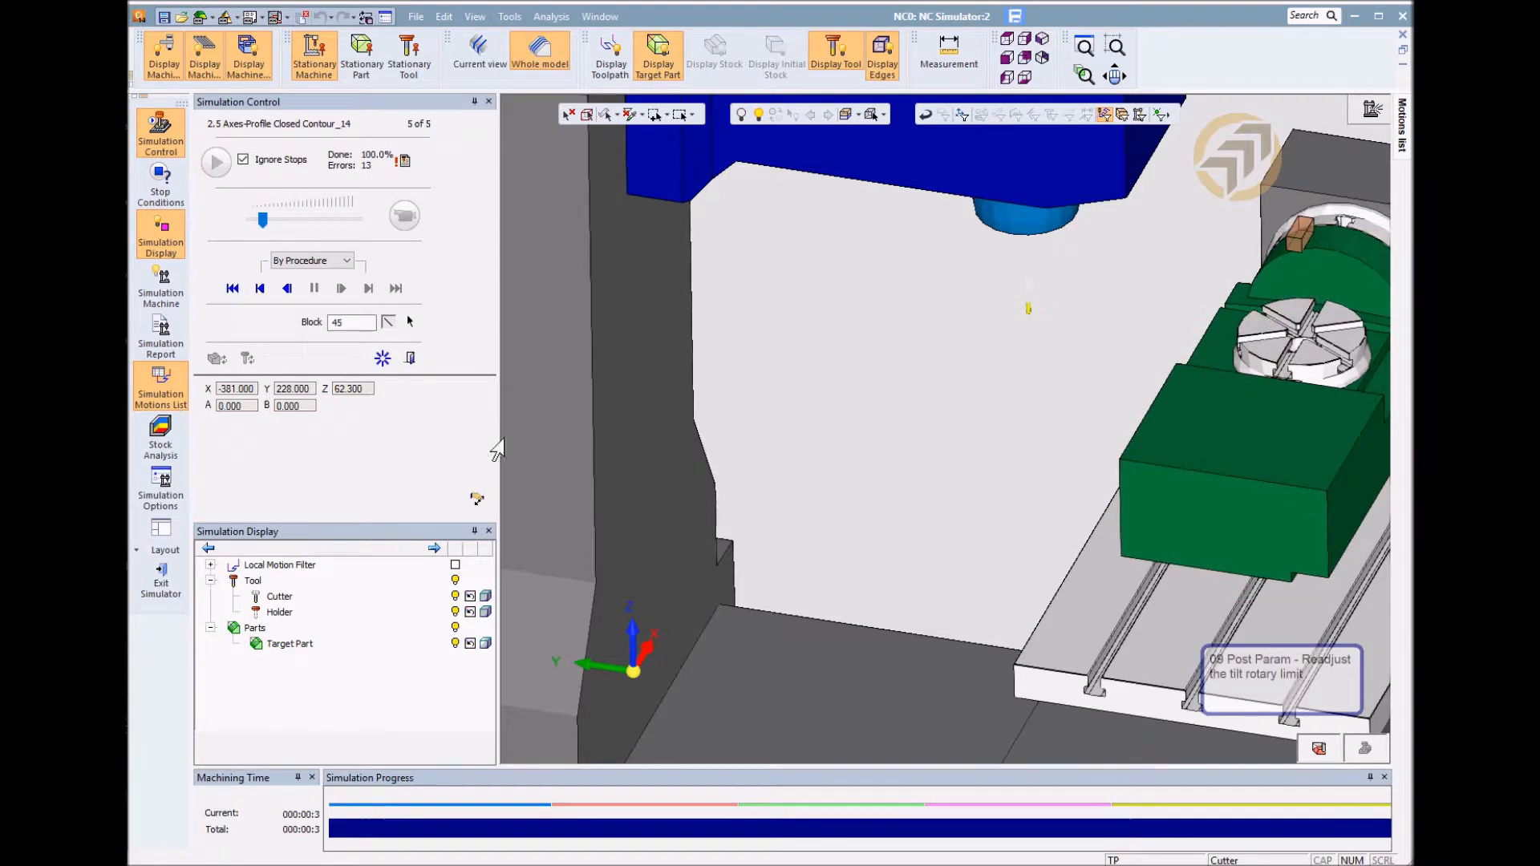
click(159, 584)
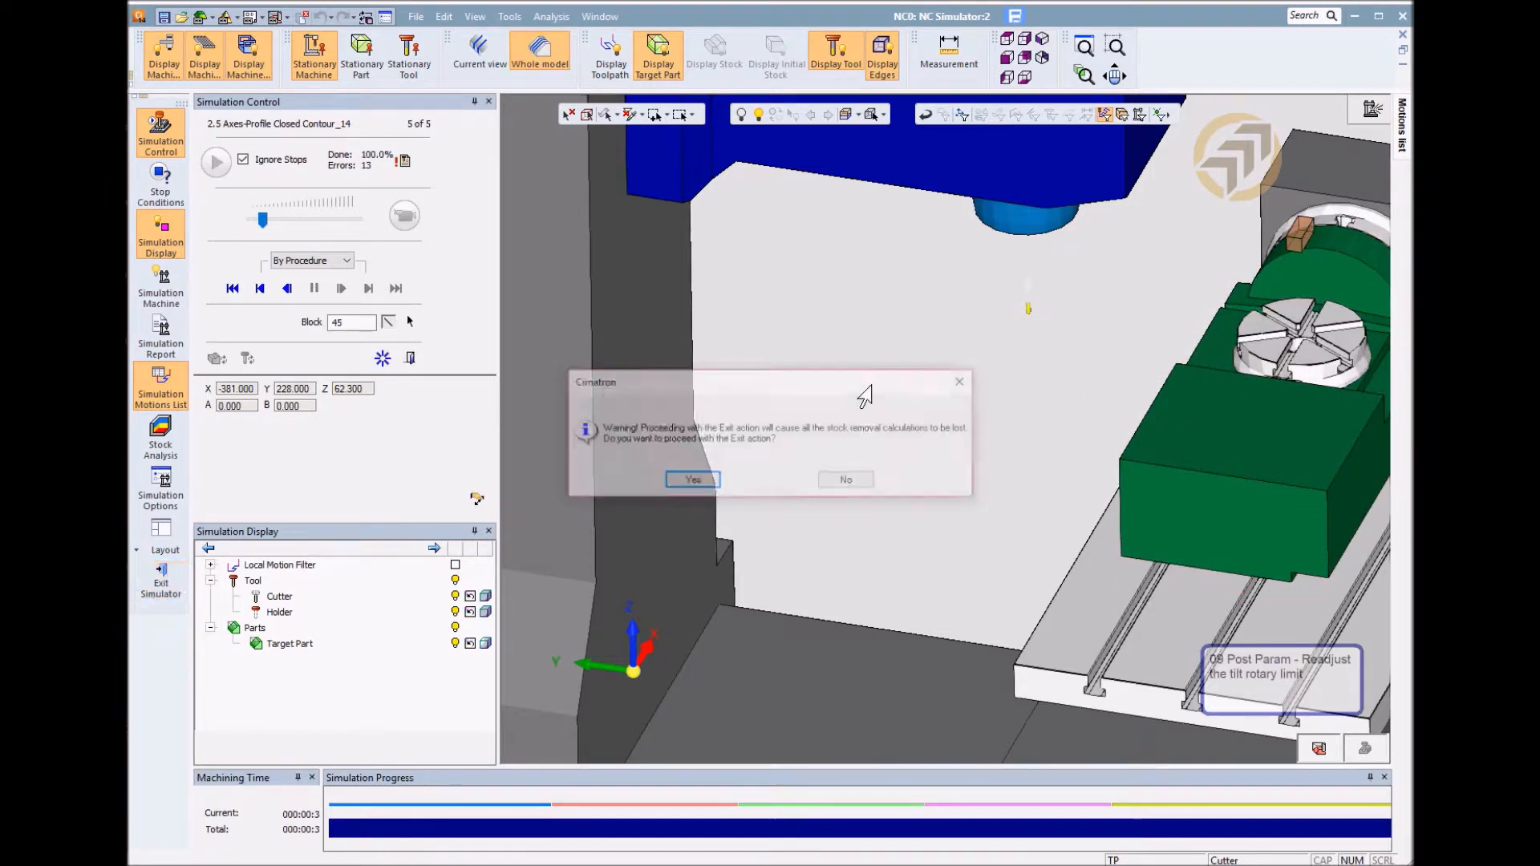
click(707, 481)
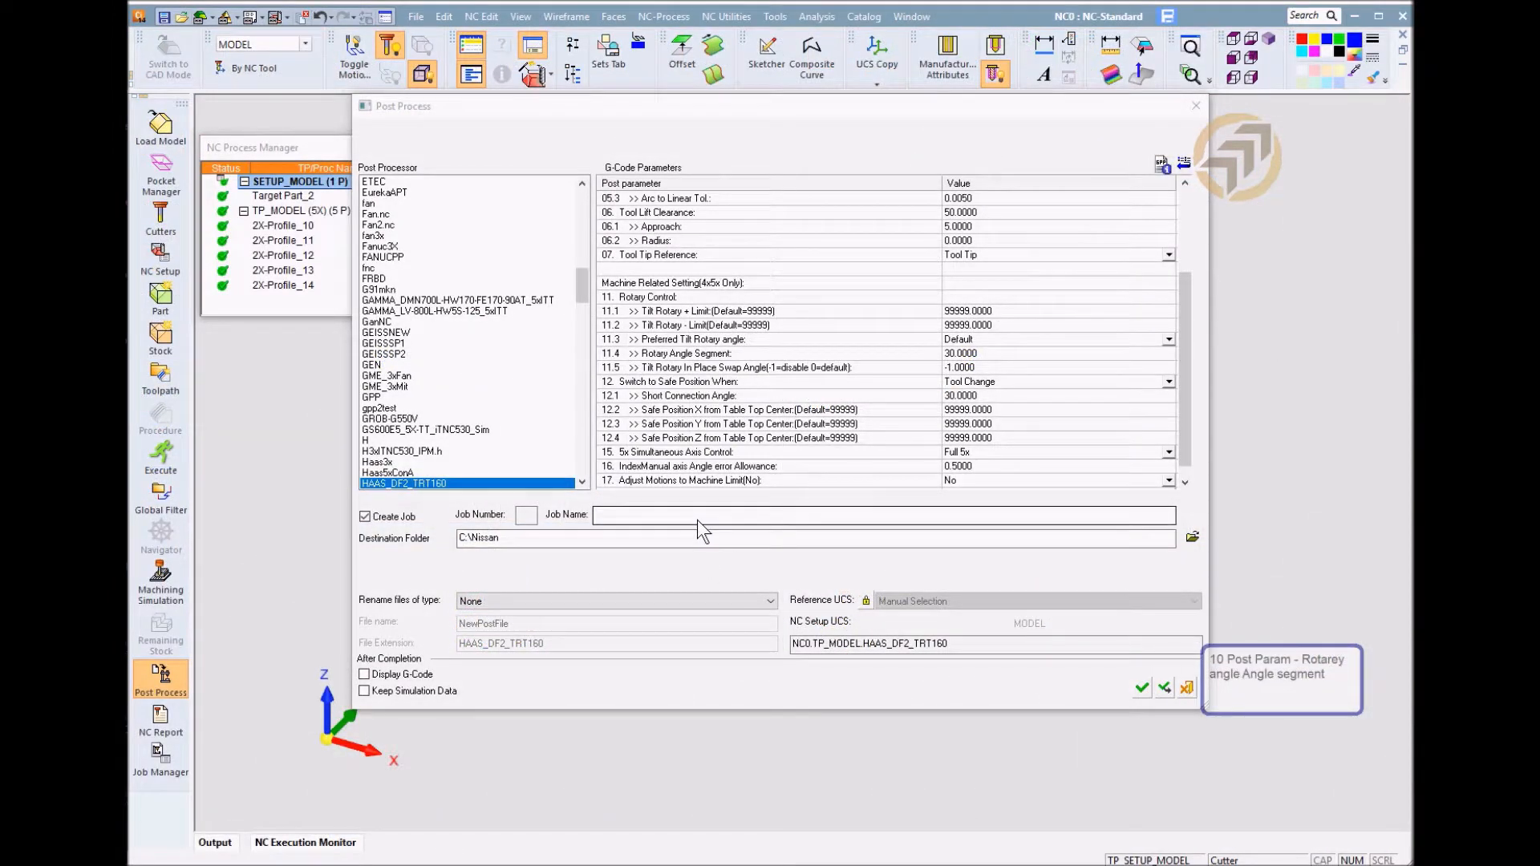
Review the Preferred Tilt Rotary angle options in the HAAS_DF2_TRT160 post parameters, keeping Default
click(673, 340)
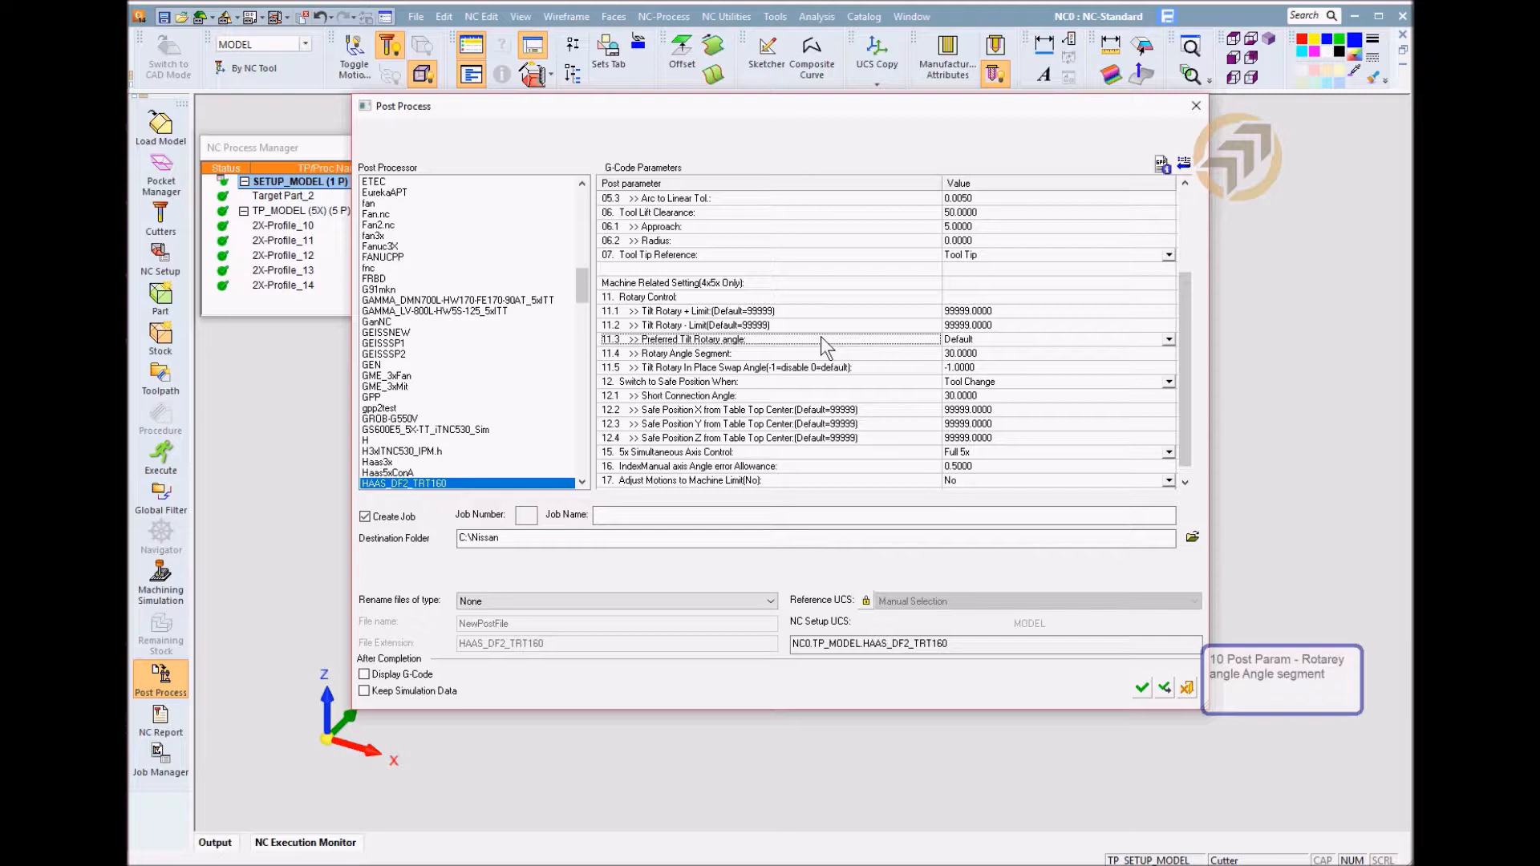
click(1167, 340)
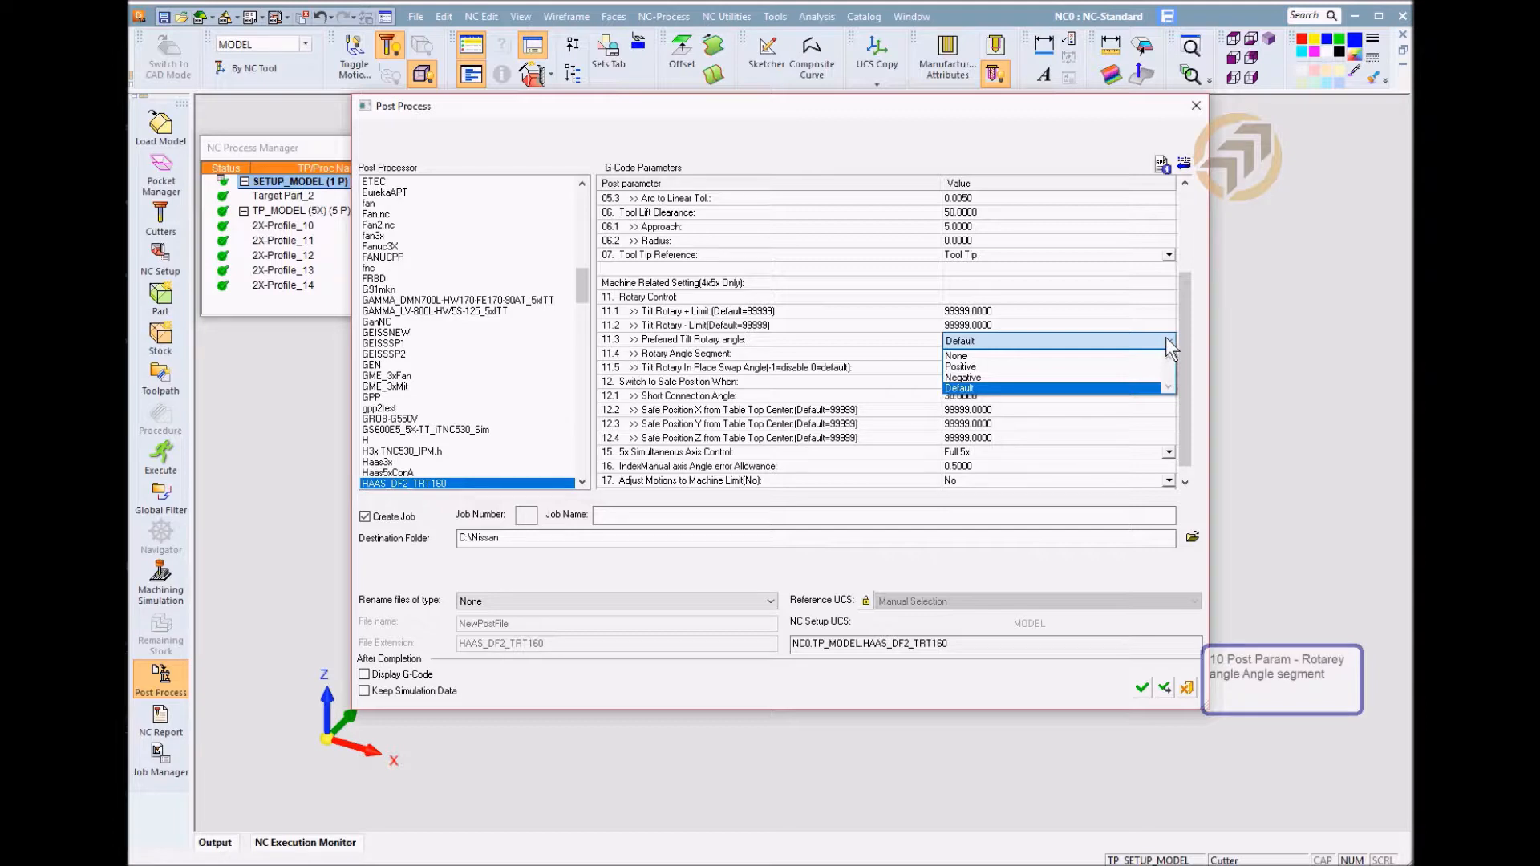
click(971, 389)
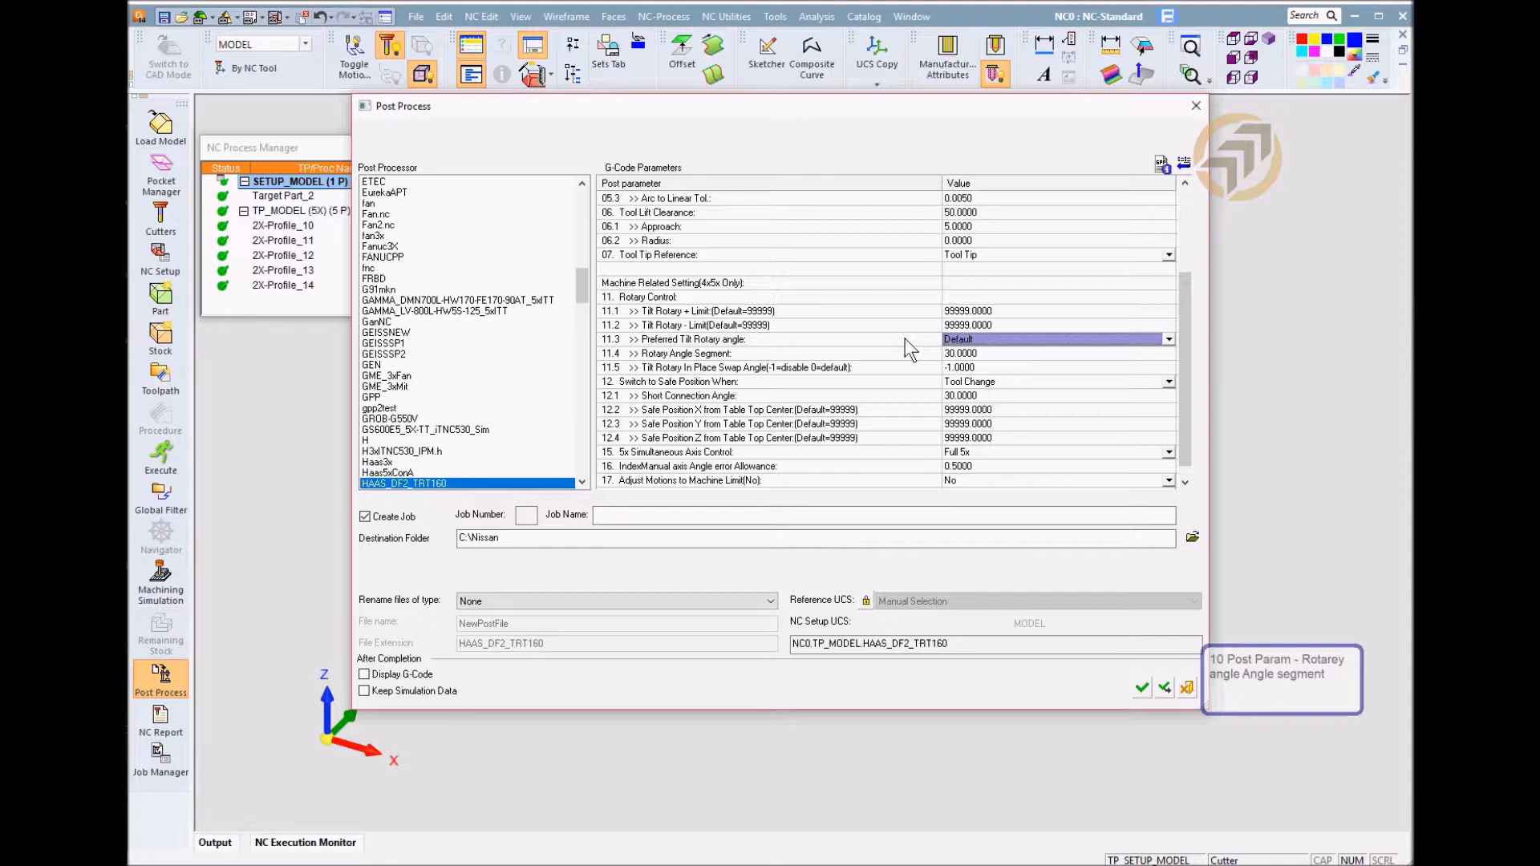
click(929, 339)
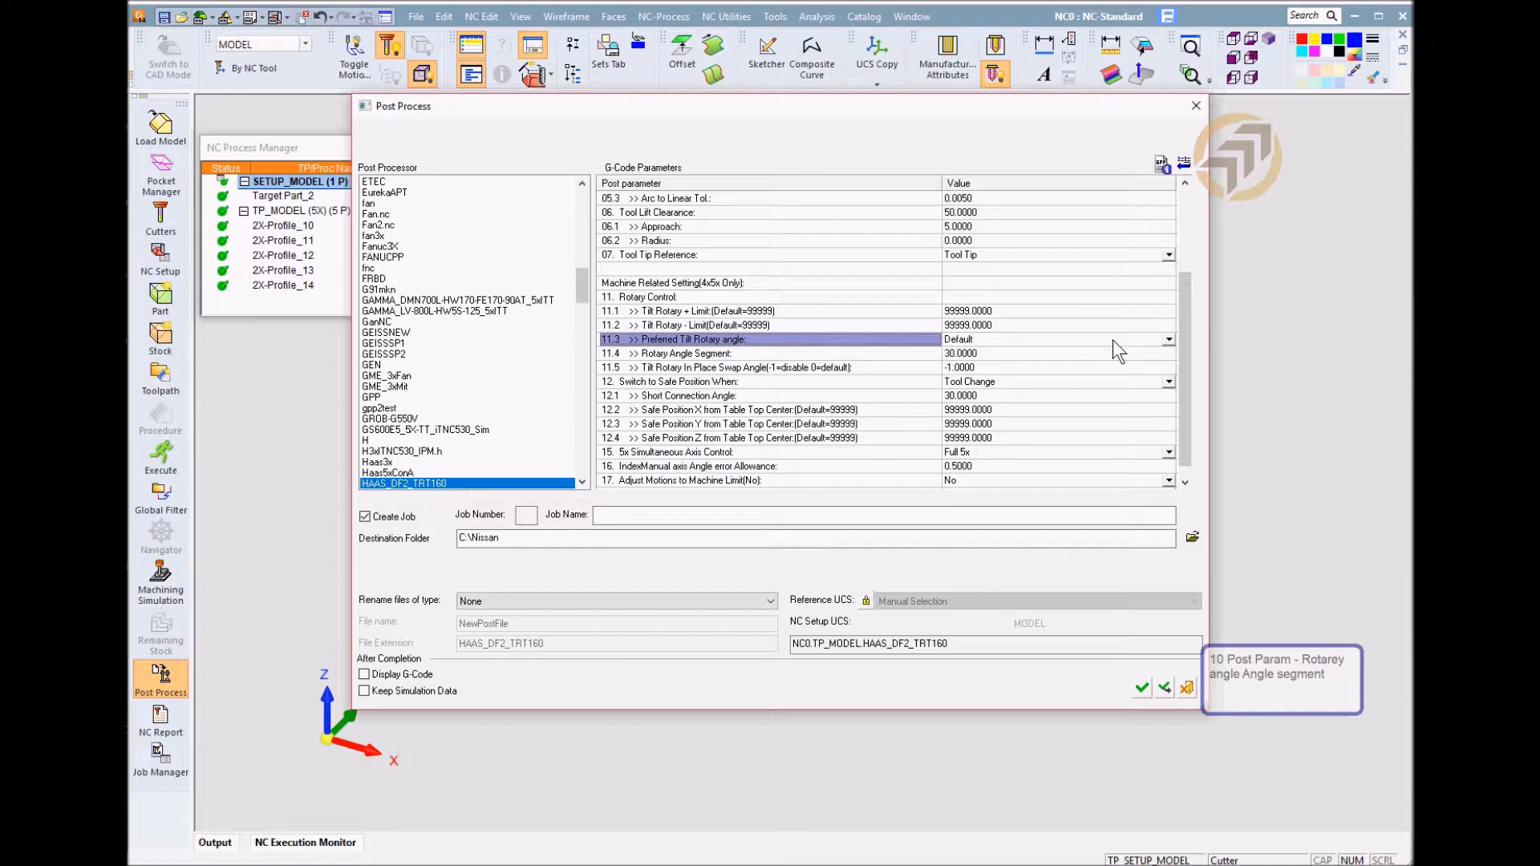
click(1167, 340)
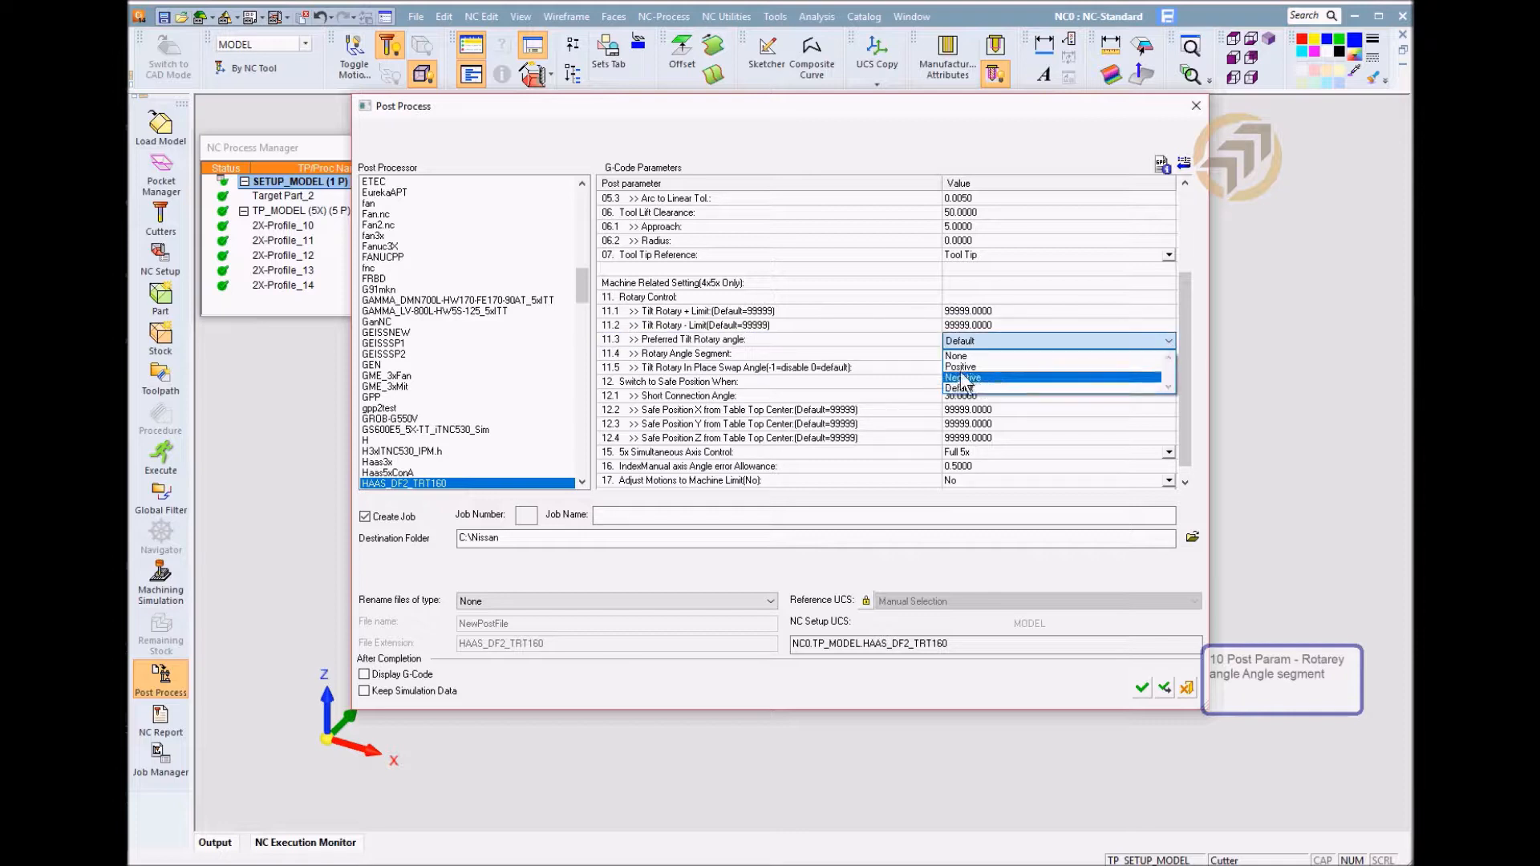
click(837, 338)
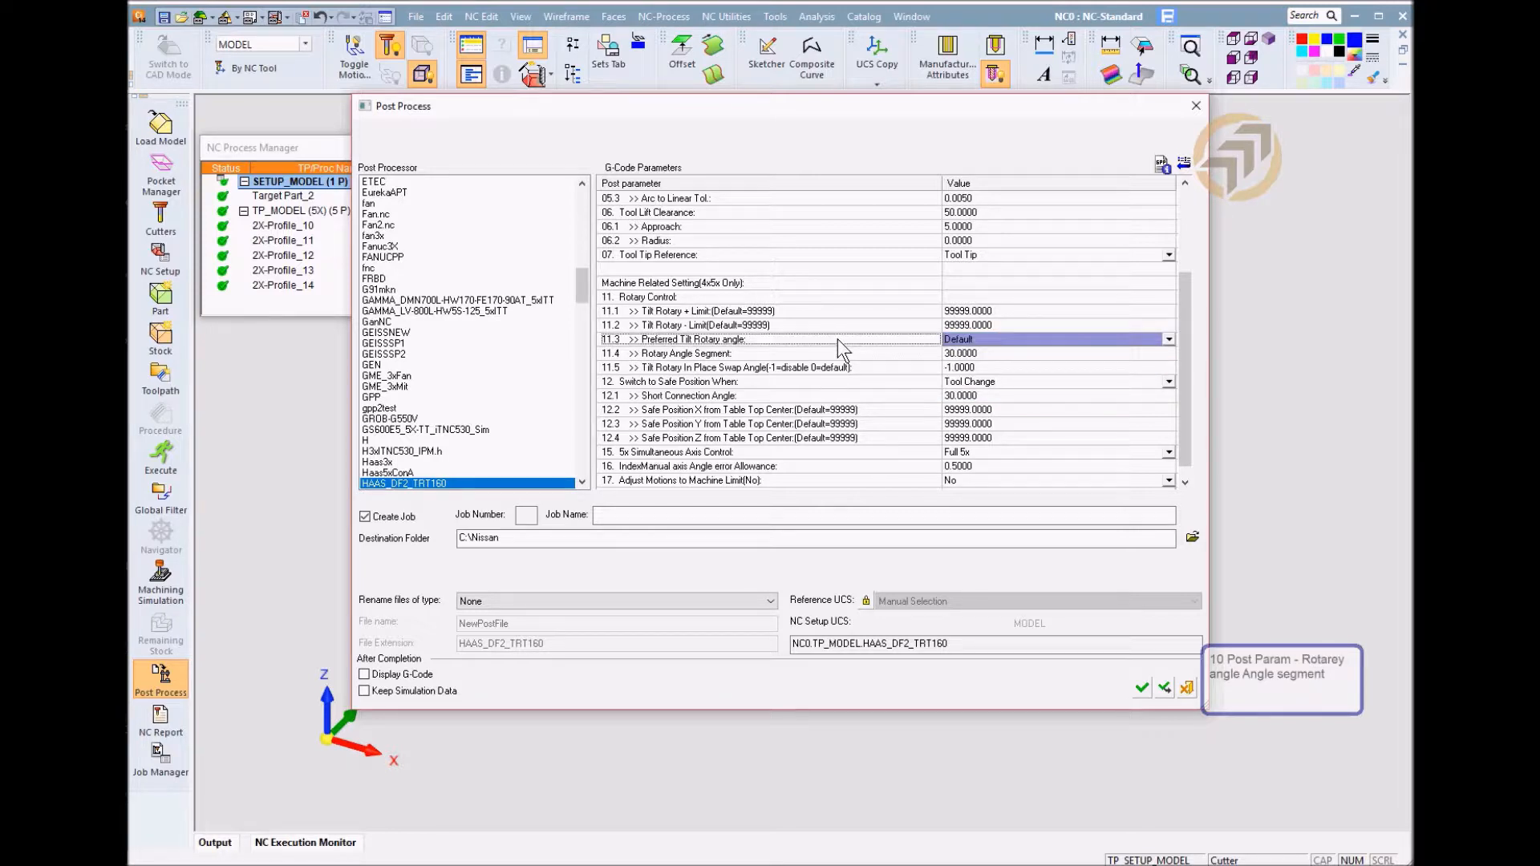
Set the Rotary Angle Segment to 360 in the HAAS_DF2_TRT160 post parameters and save the NC setup
click(678, 353)
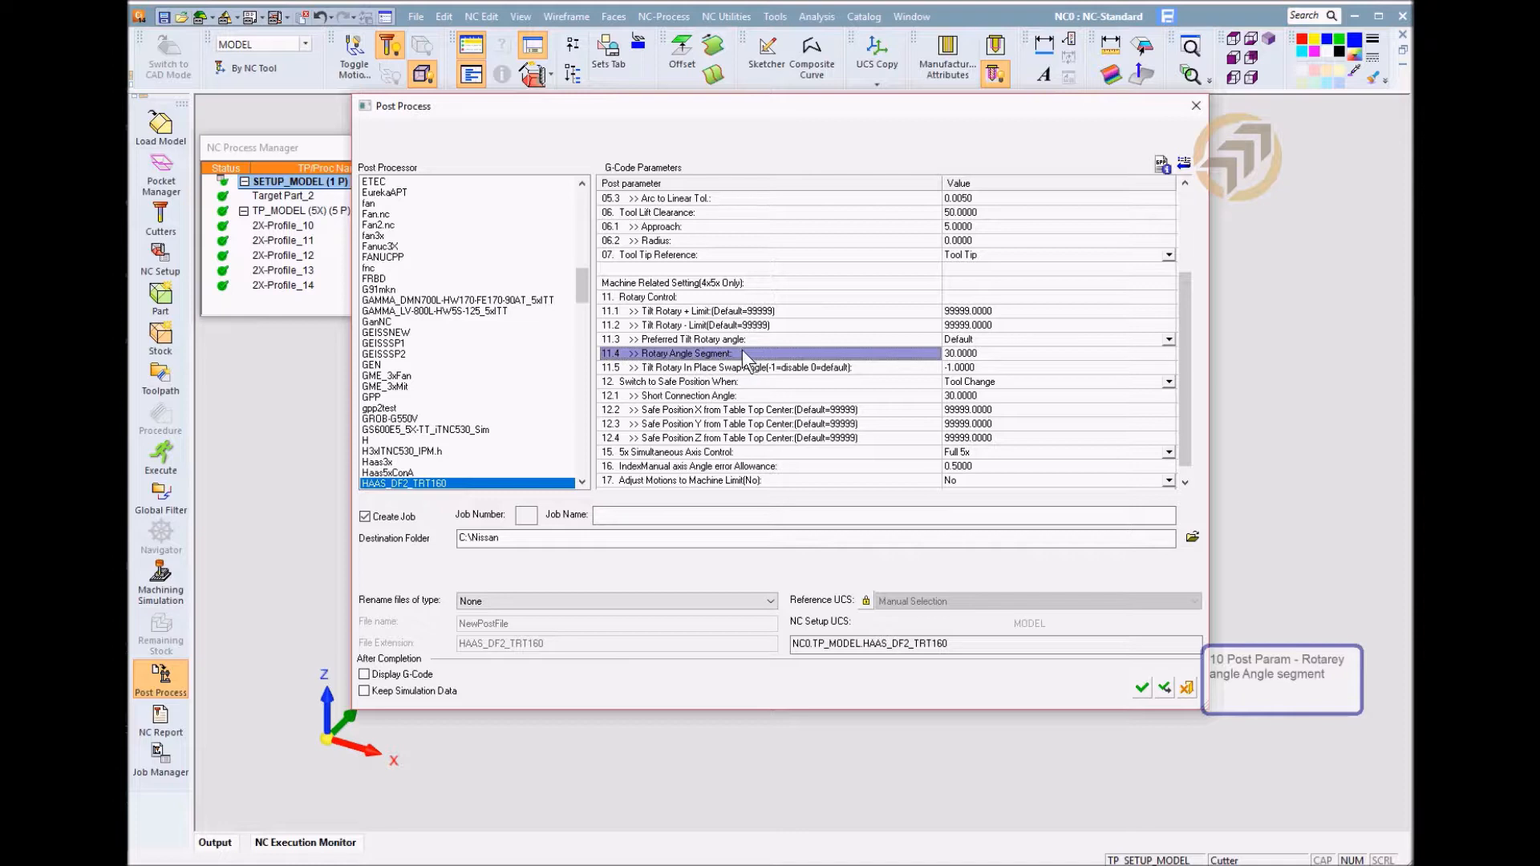
click(1003, 354)
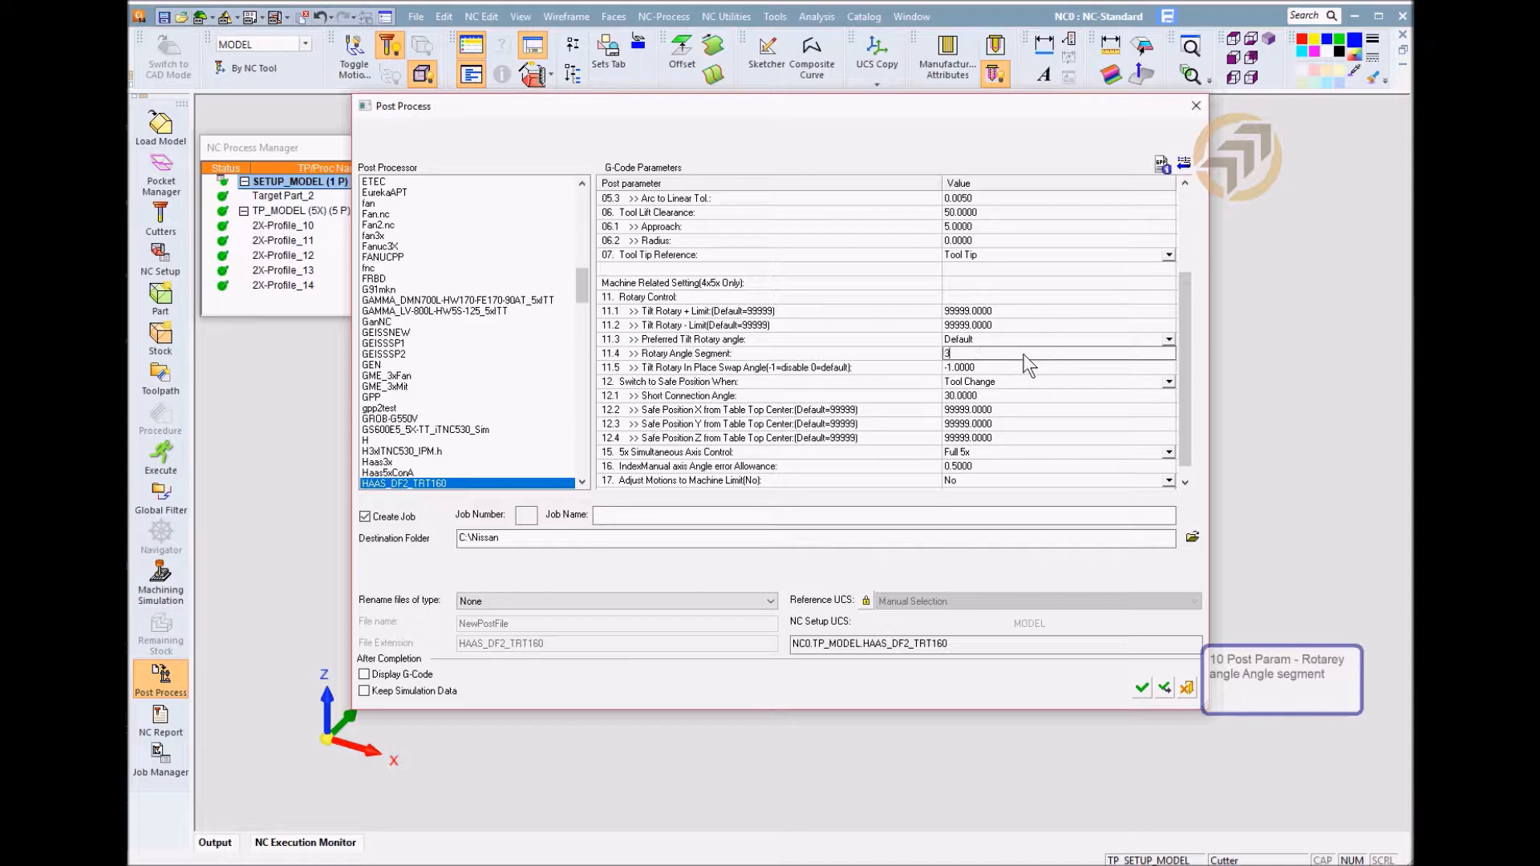
key(Return)
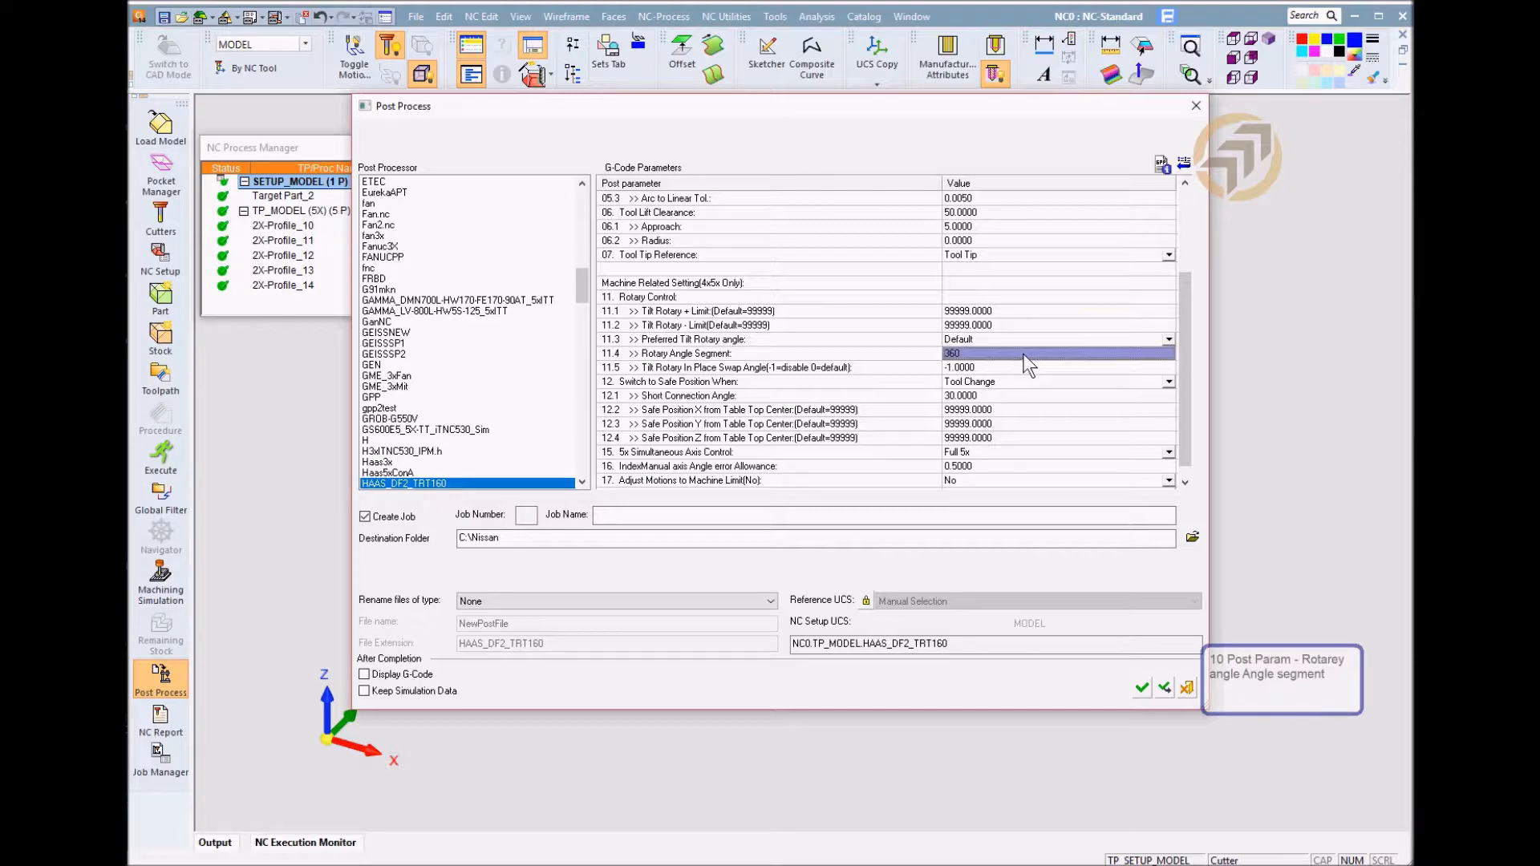
click(1140, 687)
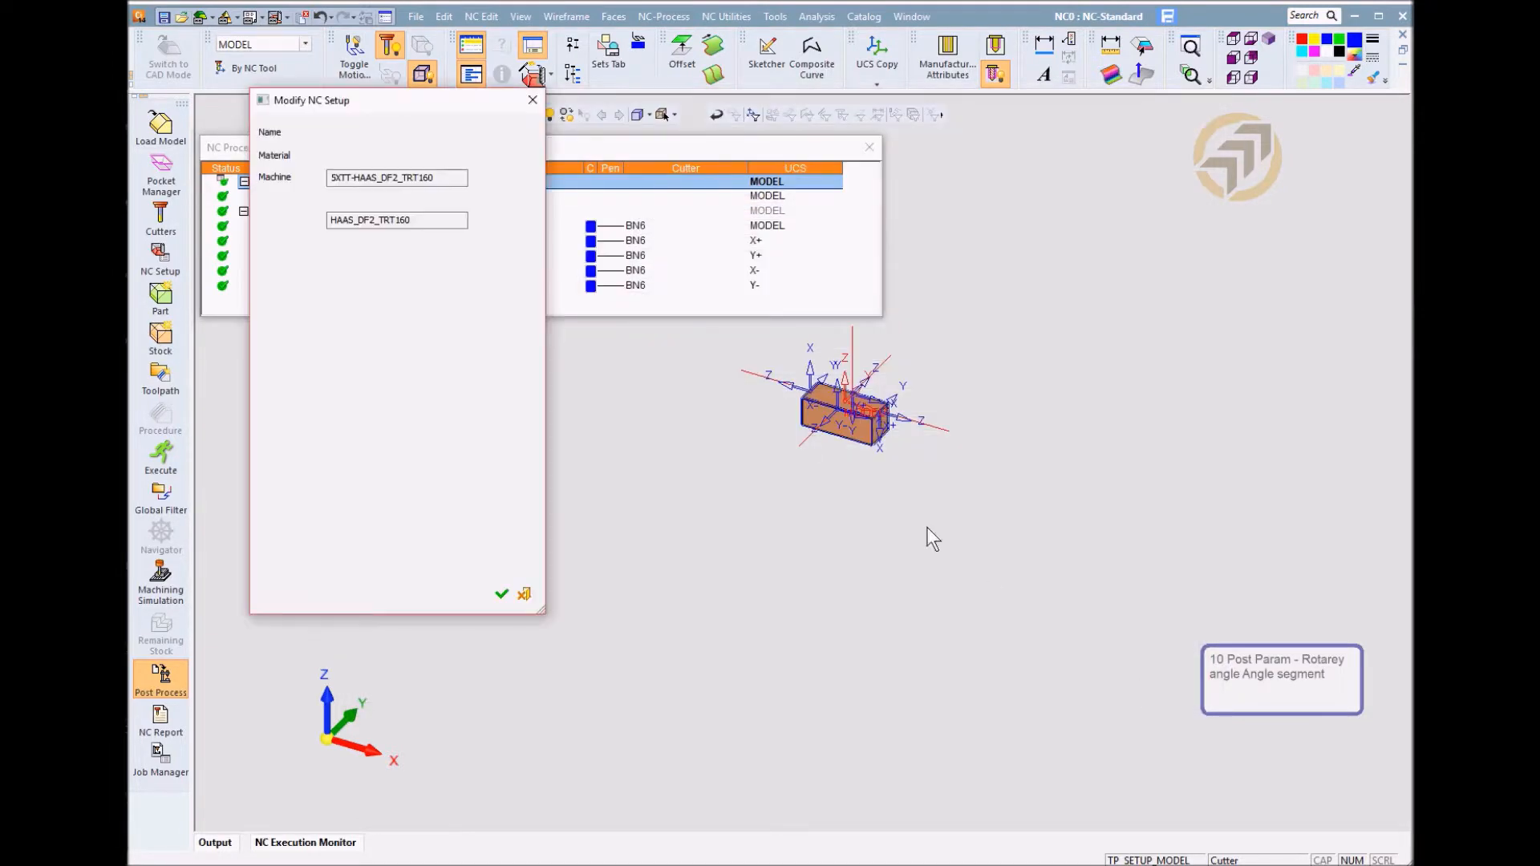
click(501, 594)
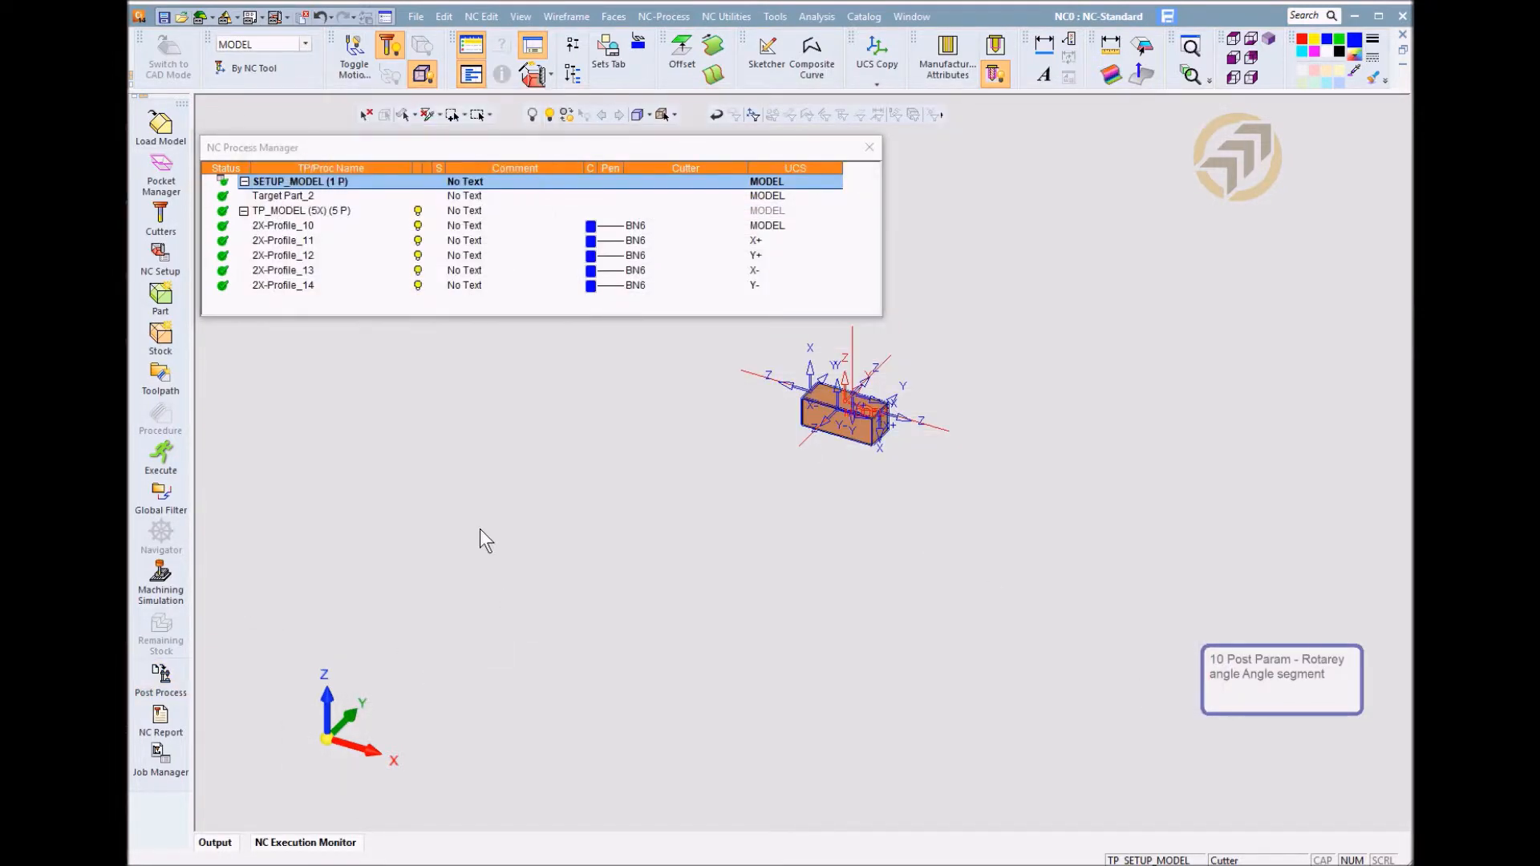
Relaunch TP_MODEL's machining simulation on the HAAS machine with the updated post parameters and focus on the tilting rotary table
click(284, 210)
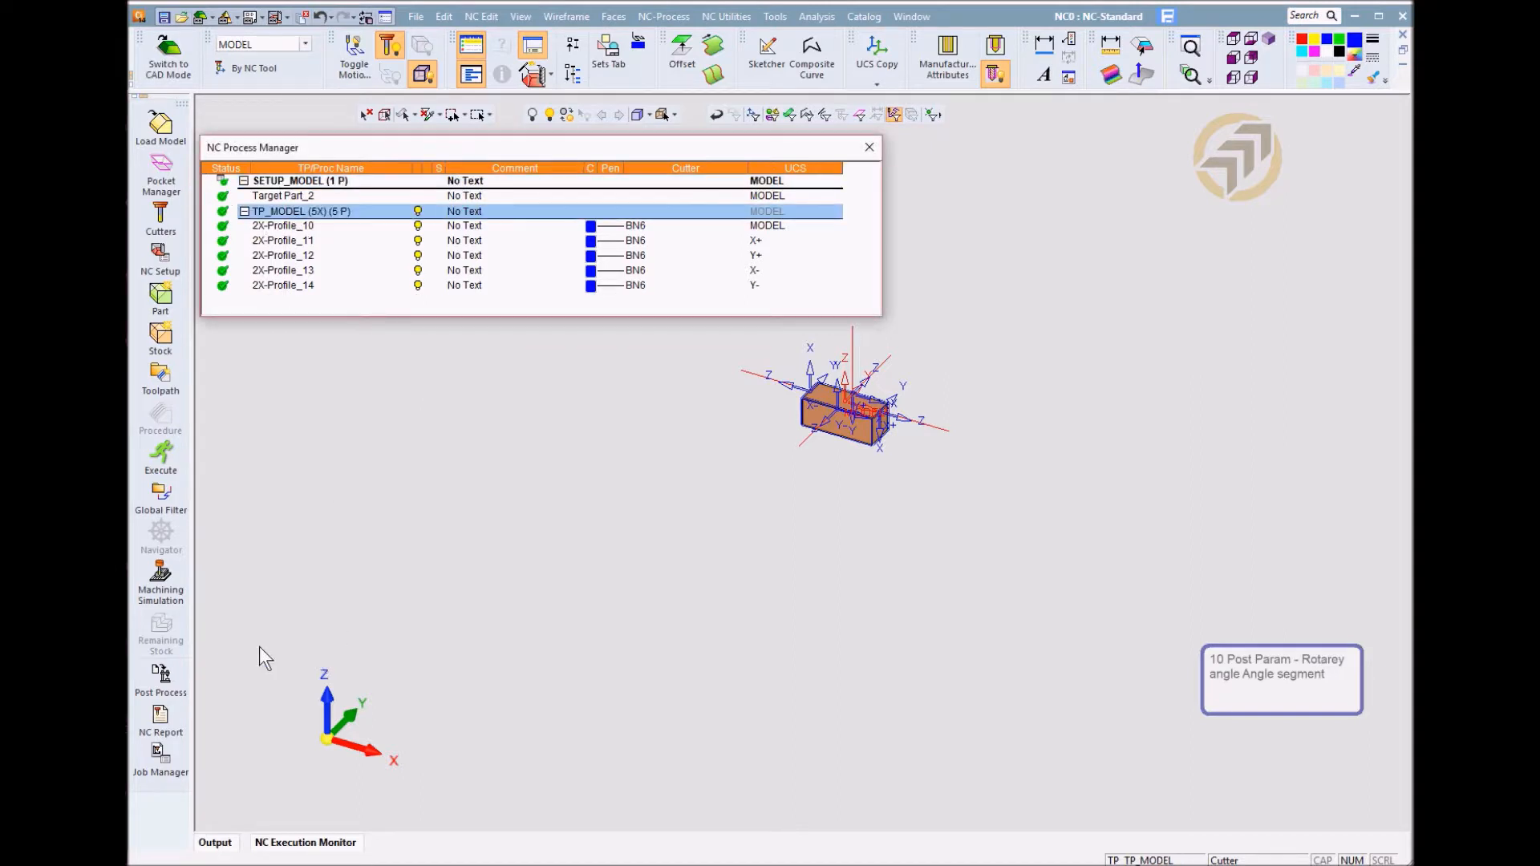
click(161, 579)
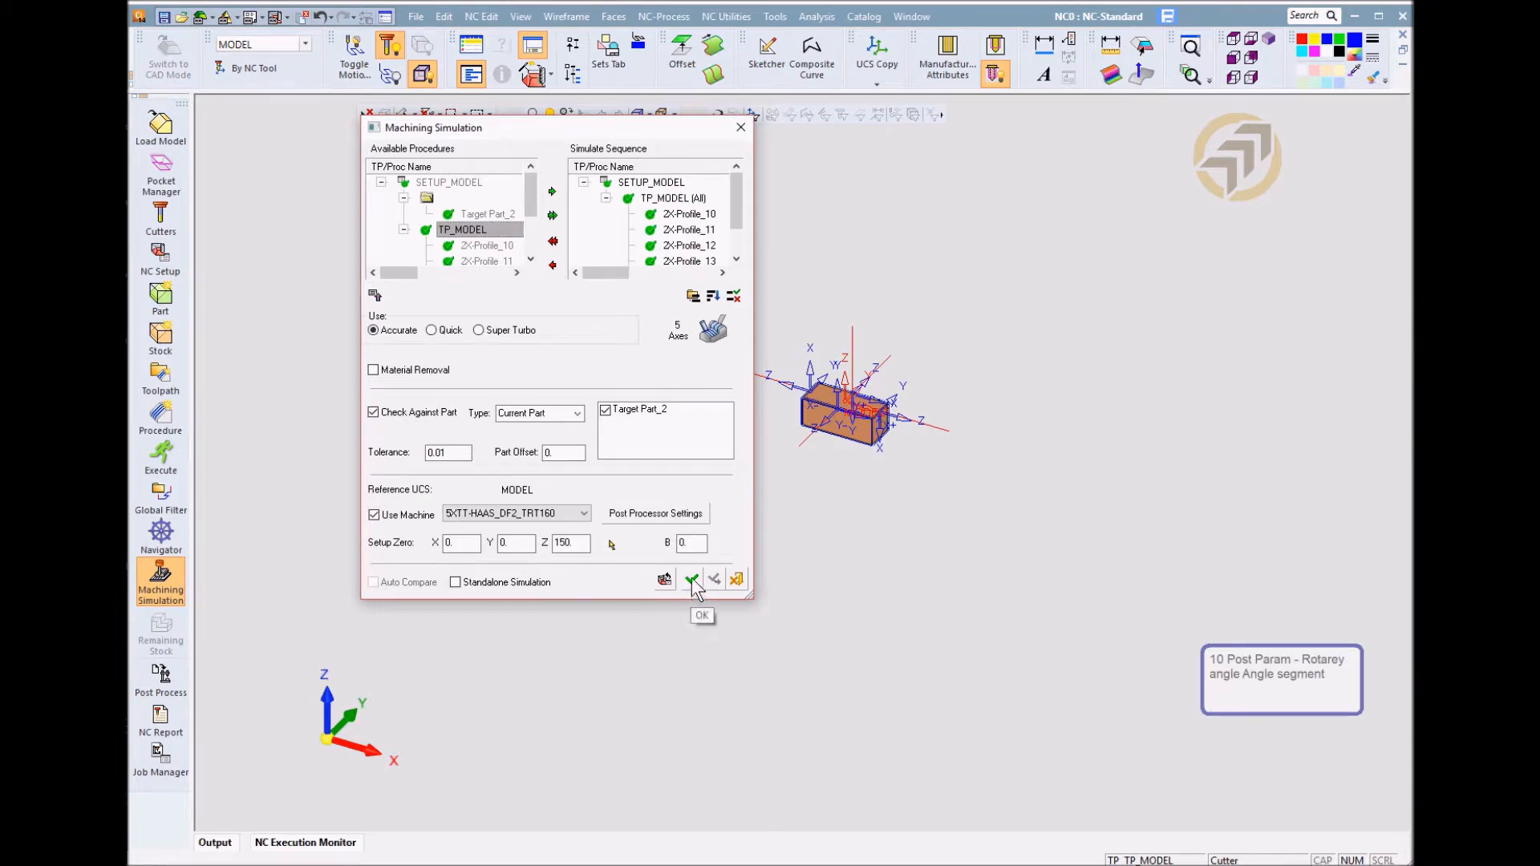
click(692, 579)
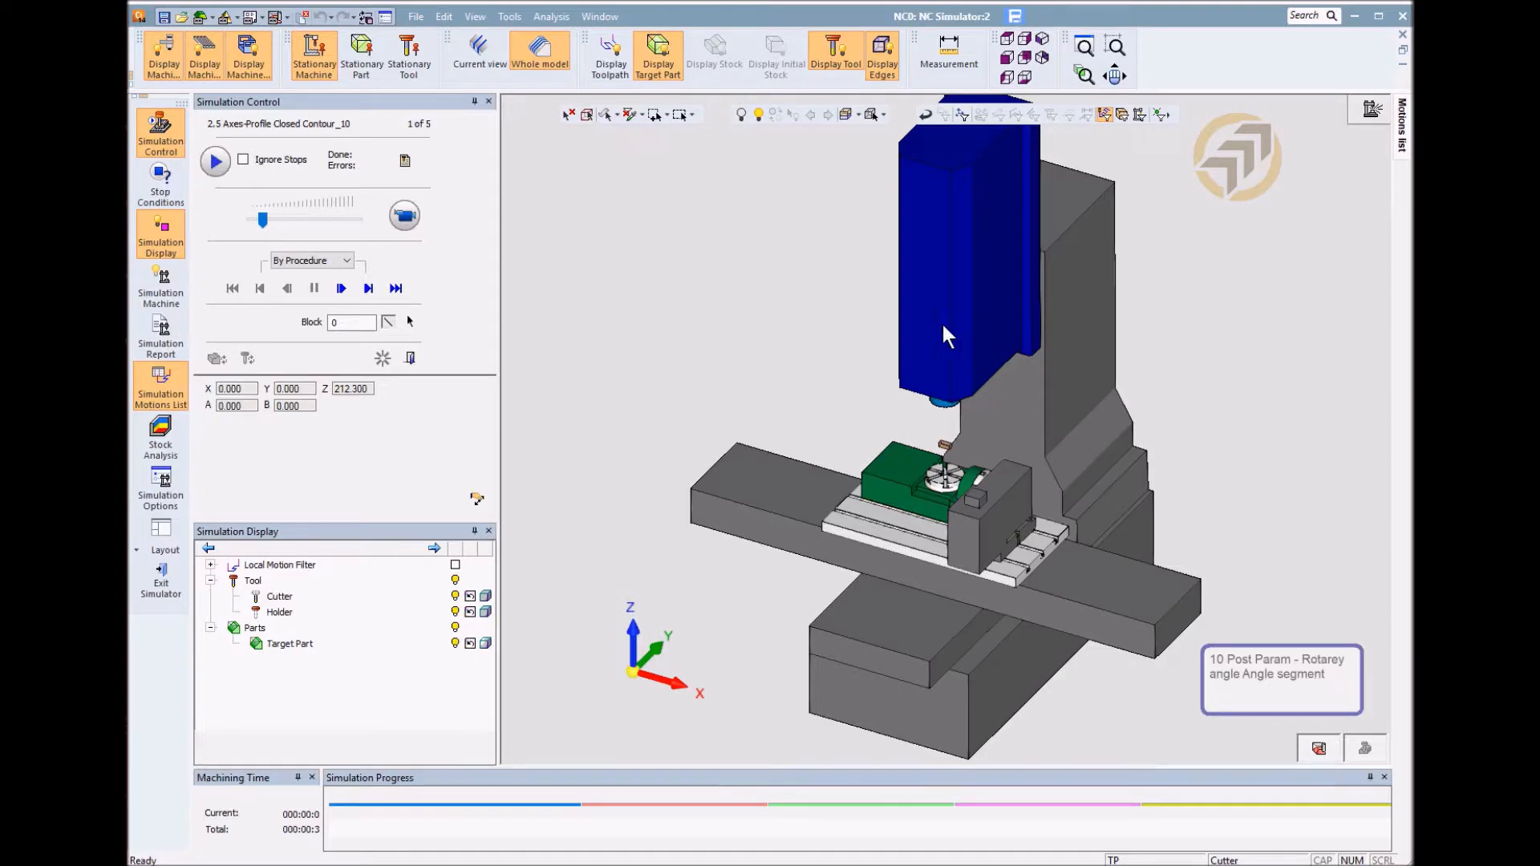
middle_drag(943, 326, 1126, 520)
ctrl+right_drag(1126, 517, 1090, 383)
middle_drag(1091, 382, 980, 397)
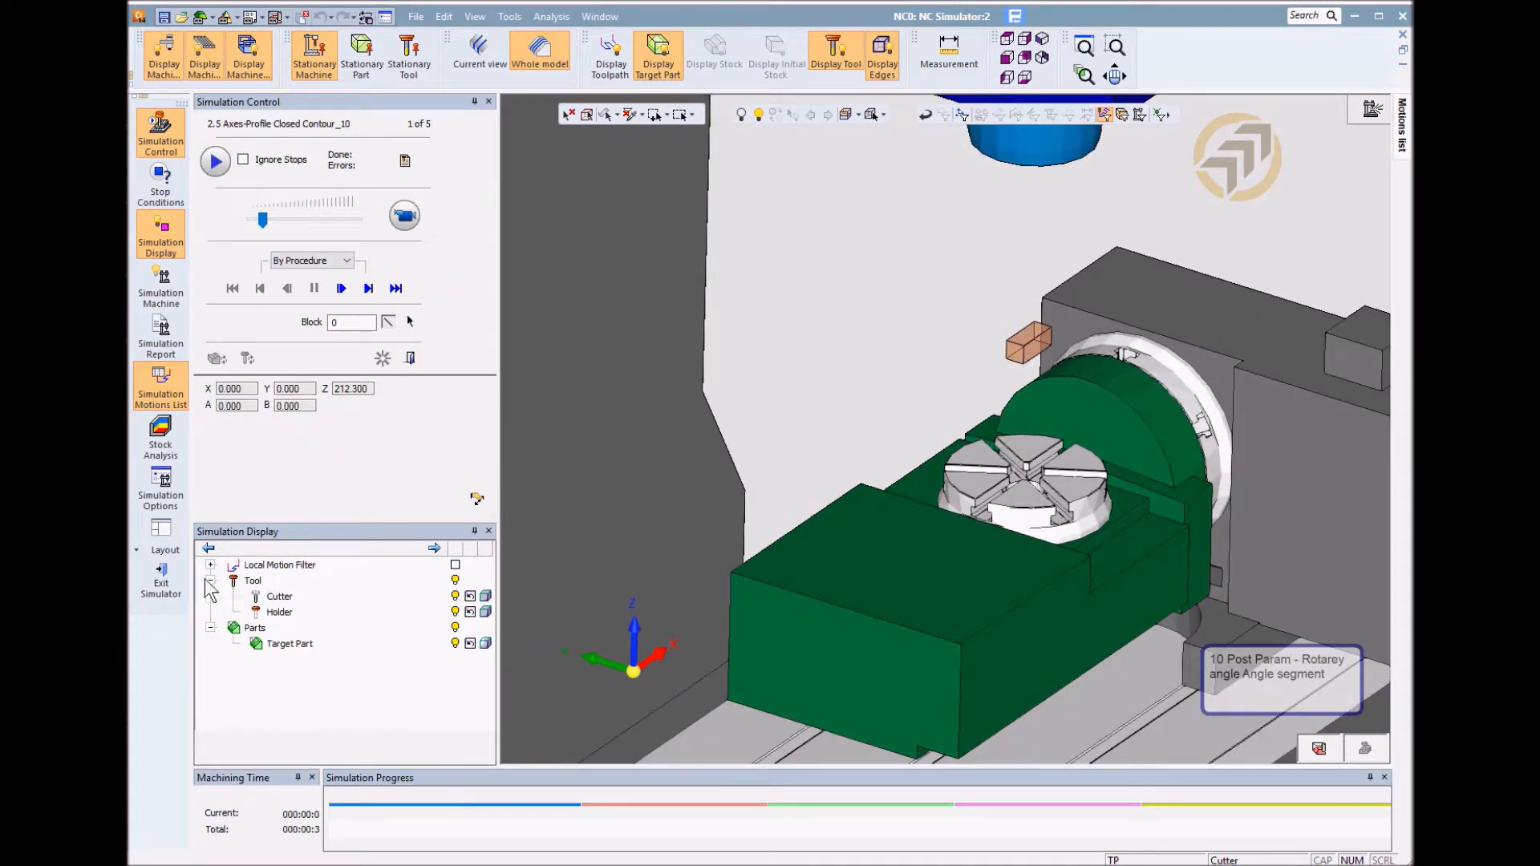
Enable the Local Motion Filter and its Leave Trace Behind Tool option in the simulation display
click(454, 566)
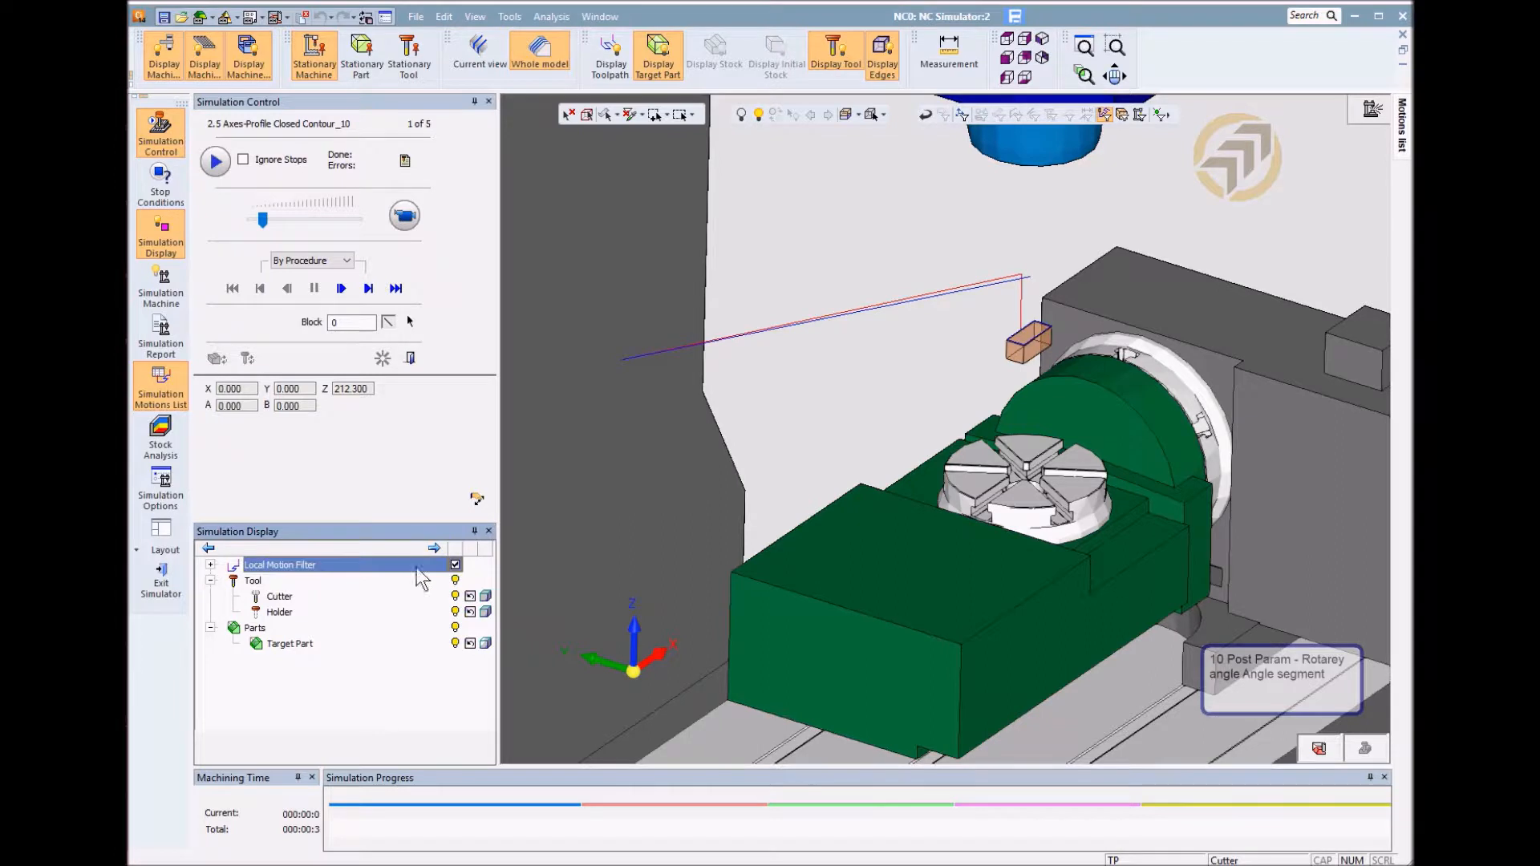
click(211, 565)
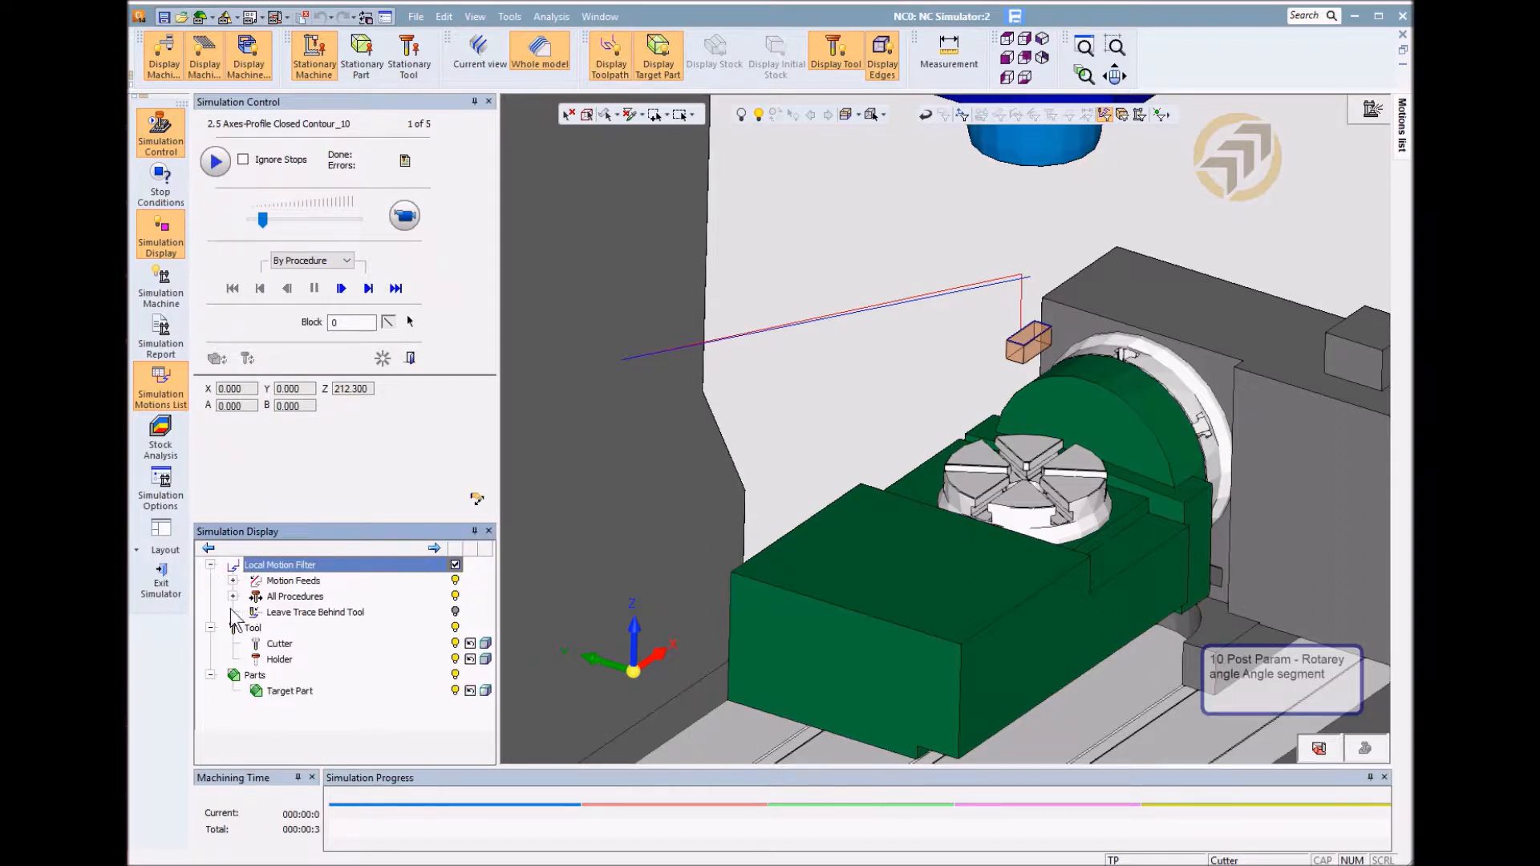
click(455, 611)
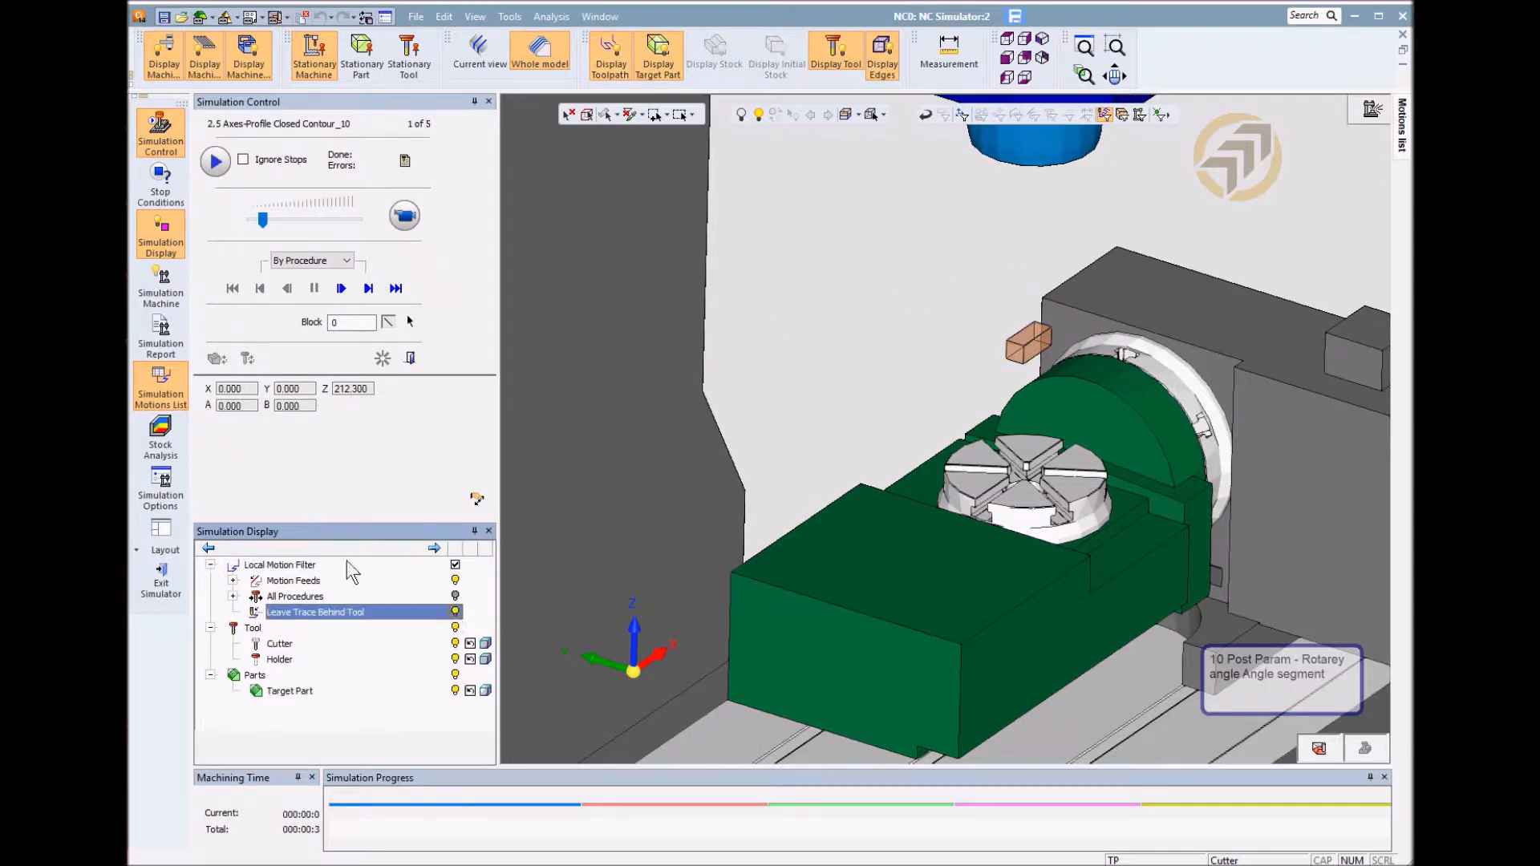
Run the first procedure, slow the playback through the tilt into 2X-Profile_11, pause to examine the traced motion, and exit the simulator
click(341, 288)
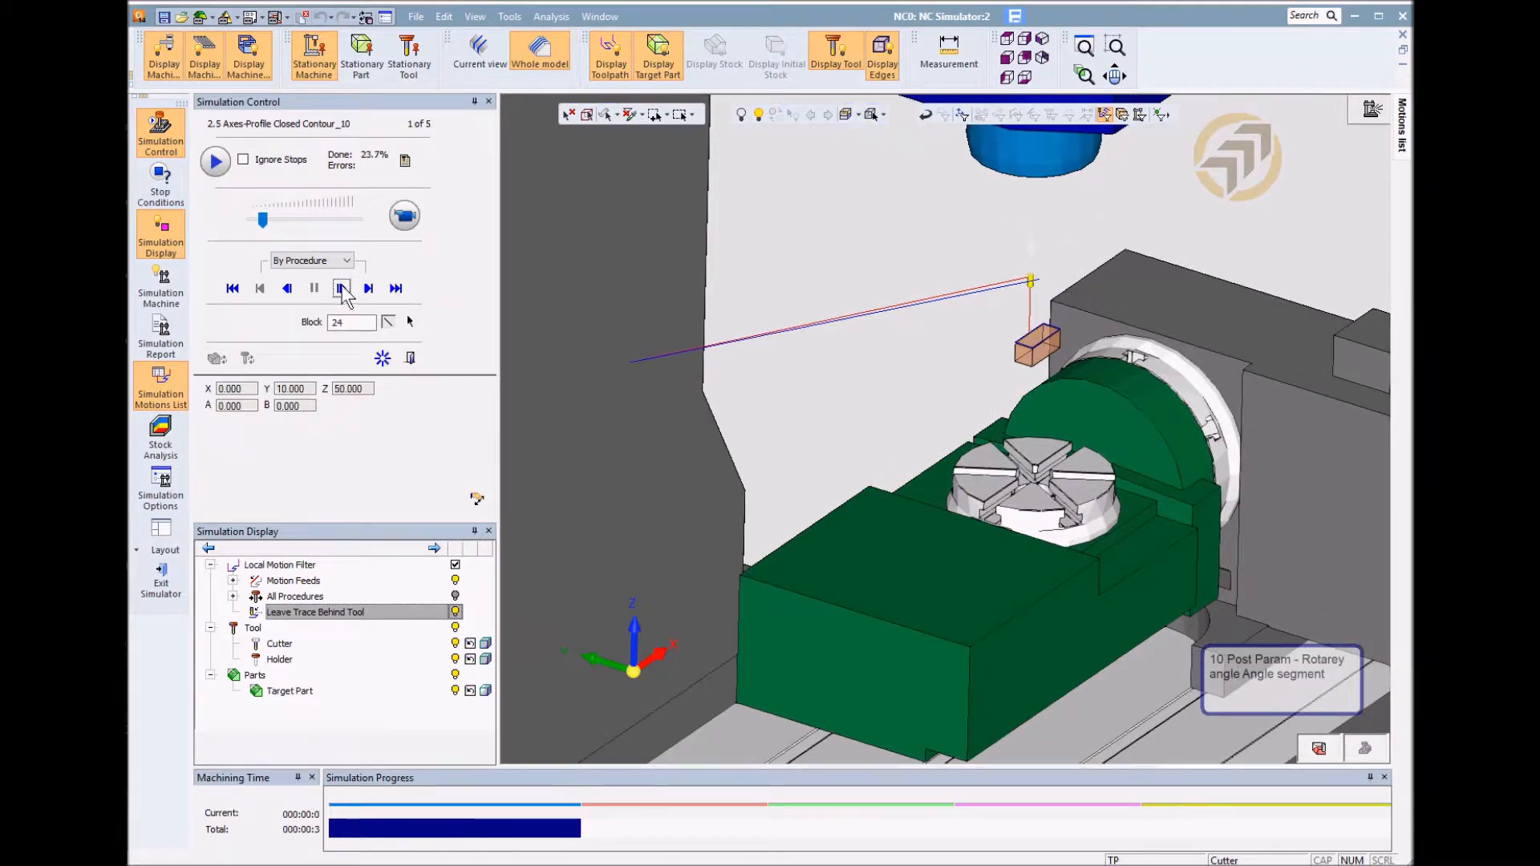
drag(257, 218, 229, 223)
mouse_move(1404, 145)
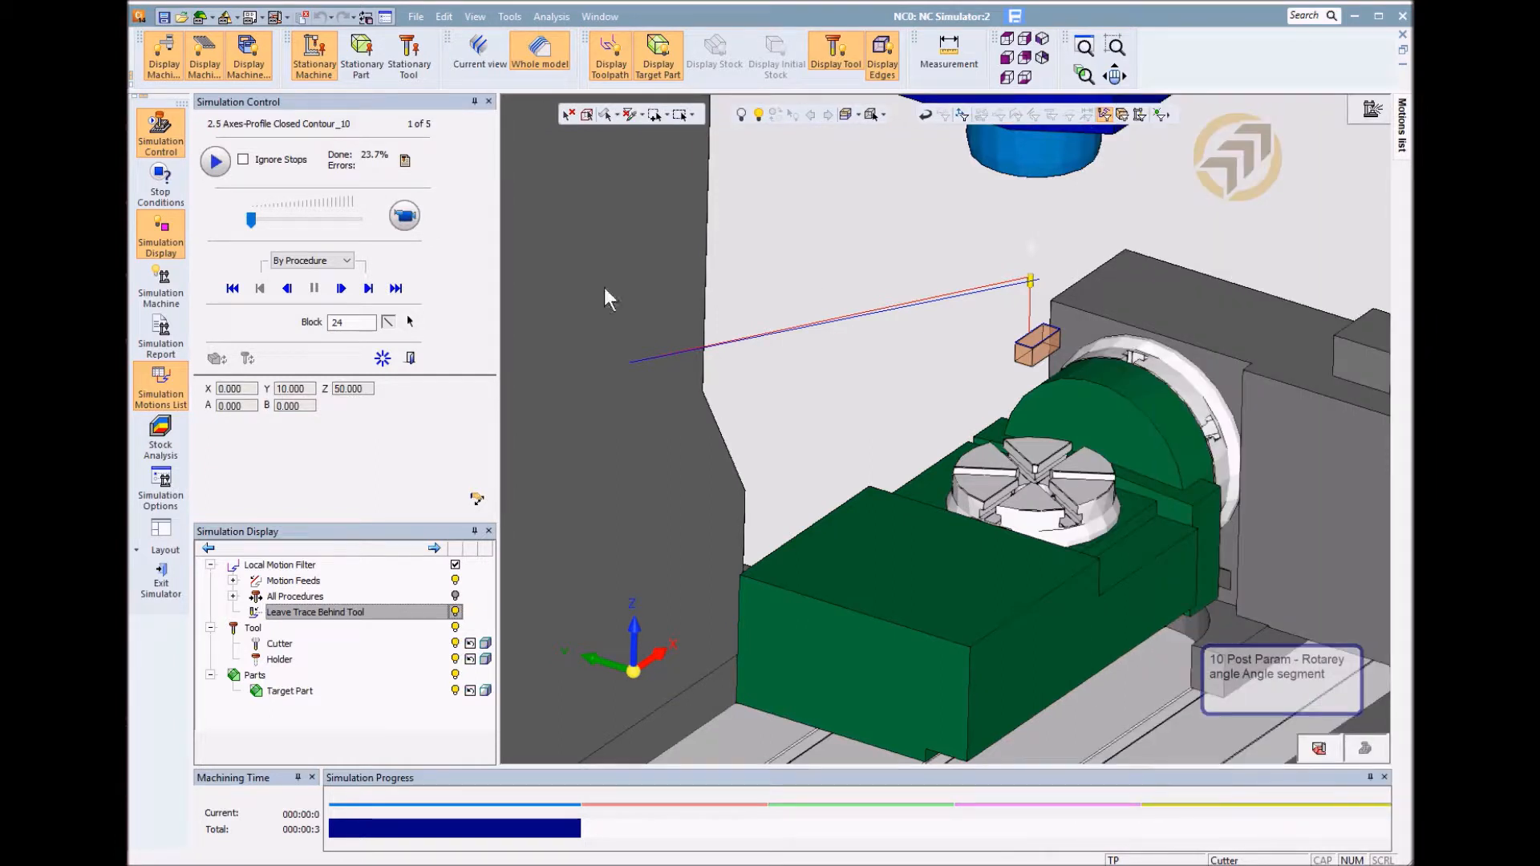
click(404, 216)
click(405, 216)
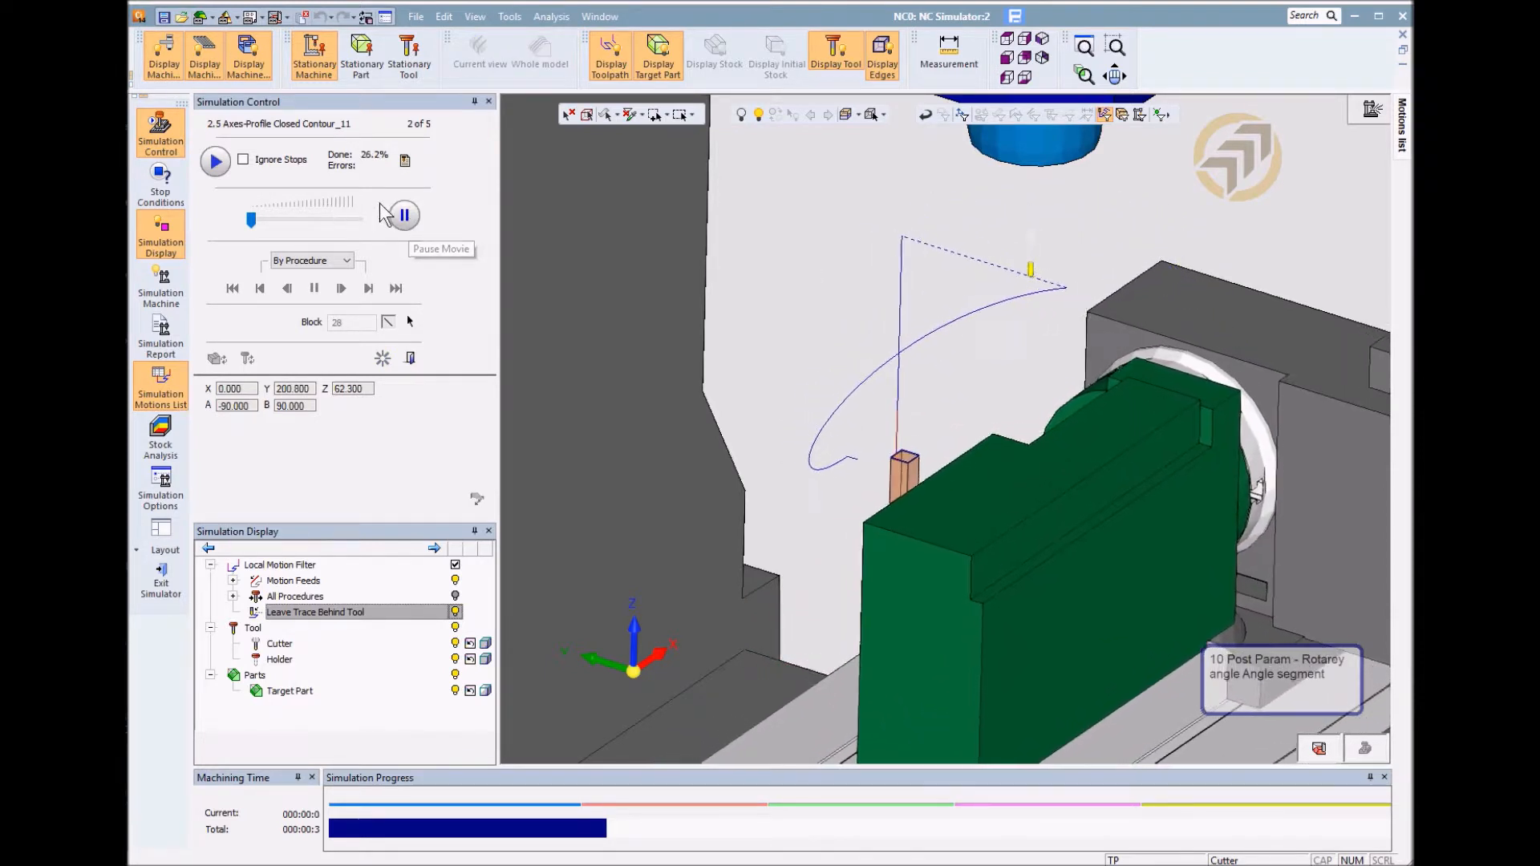
click(404, 215)
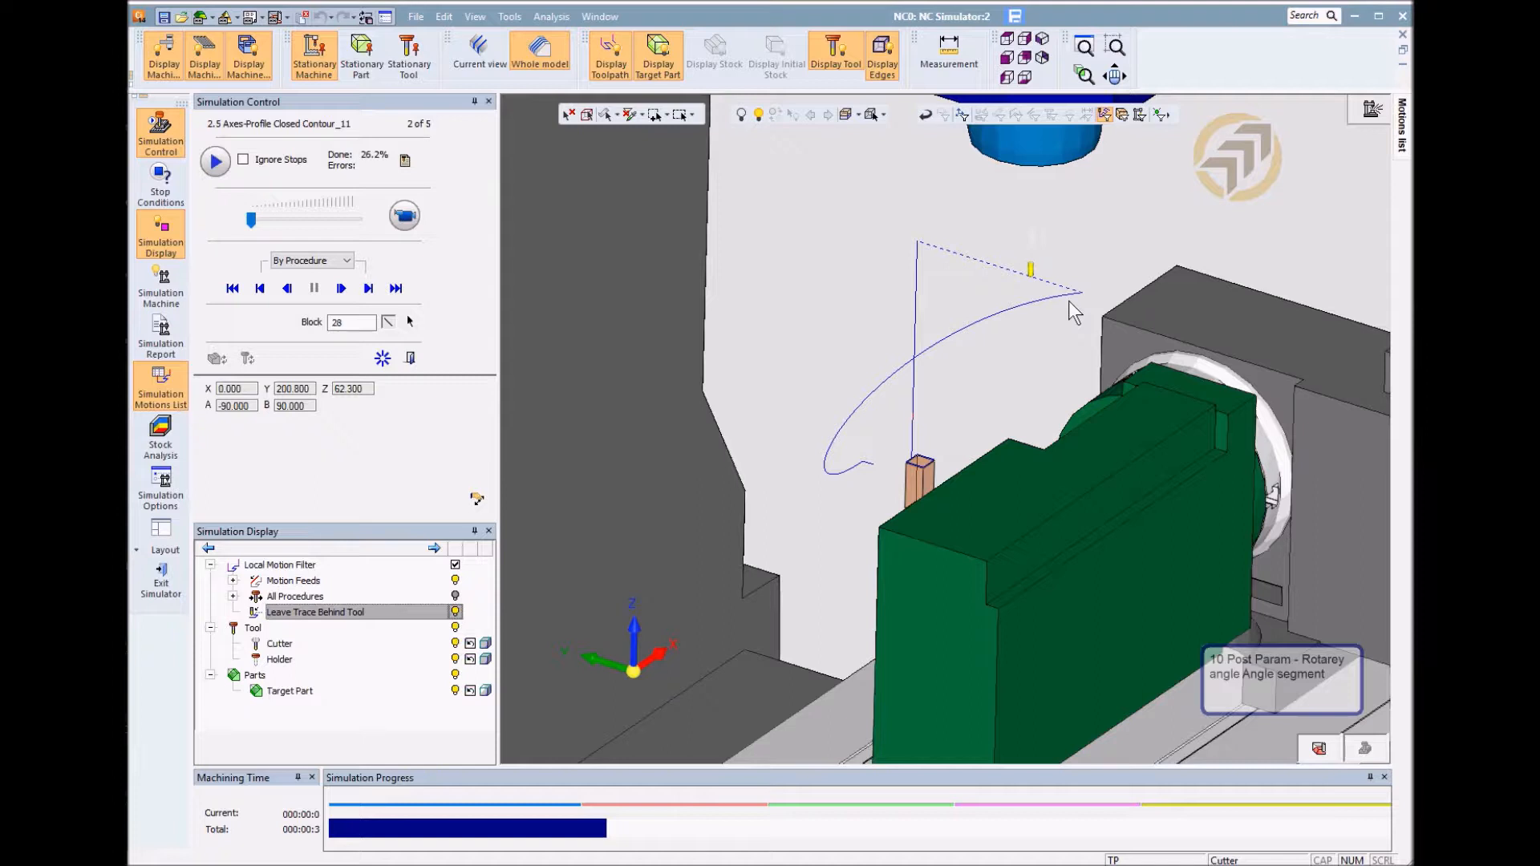
click(164, 579)
click(700, 481)
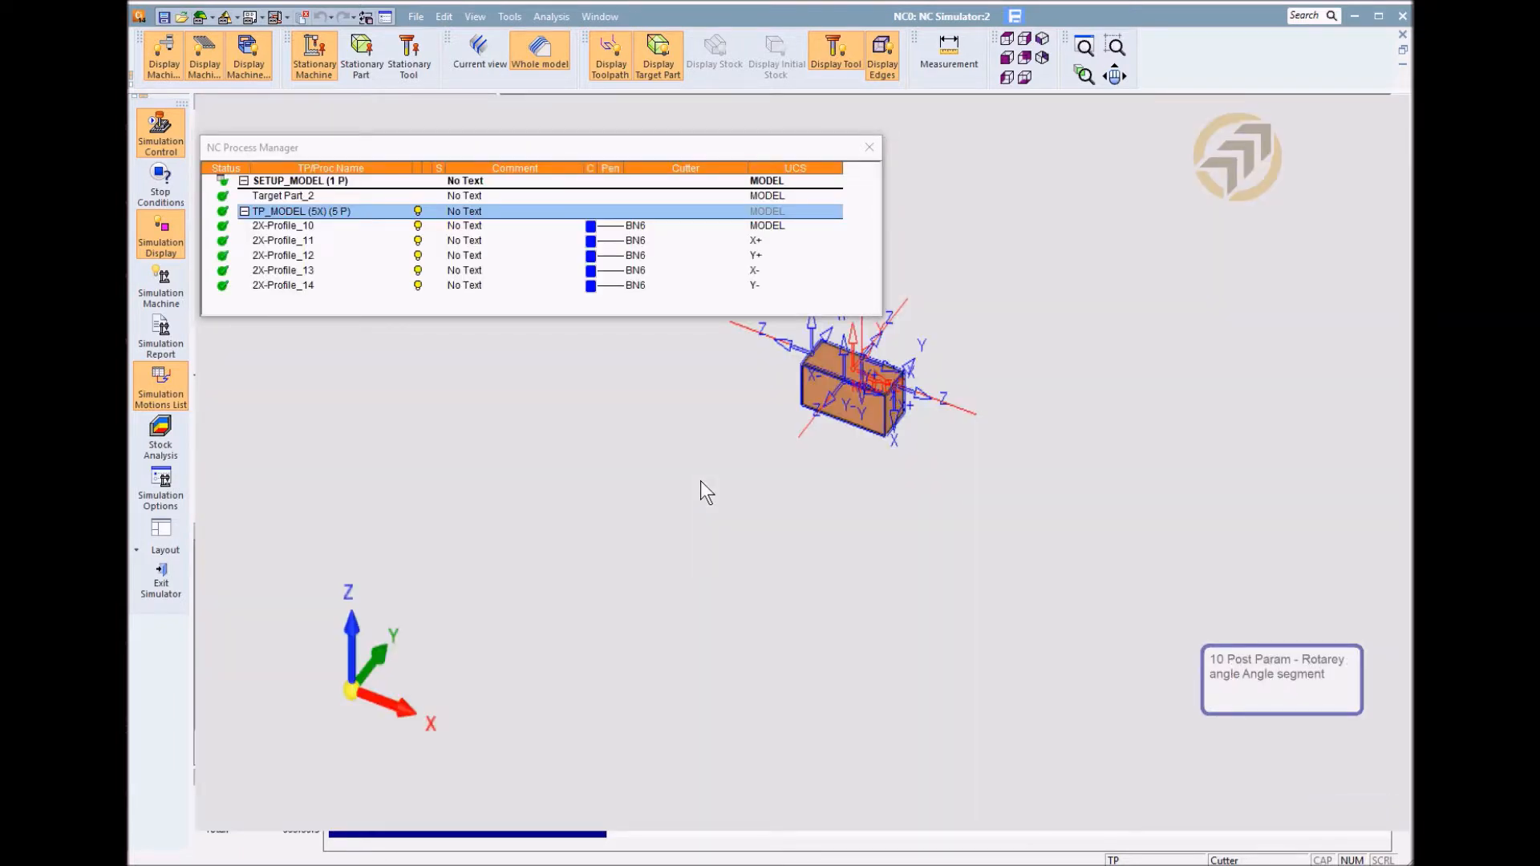
Set the Rotary Angle Segment to 30 in SETUP_MODEL's HAAS_DF2_TRT160 post parameters and save the NC setup
click(279, 183)
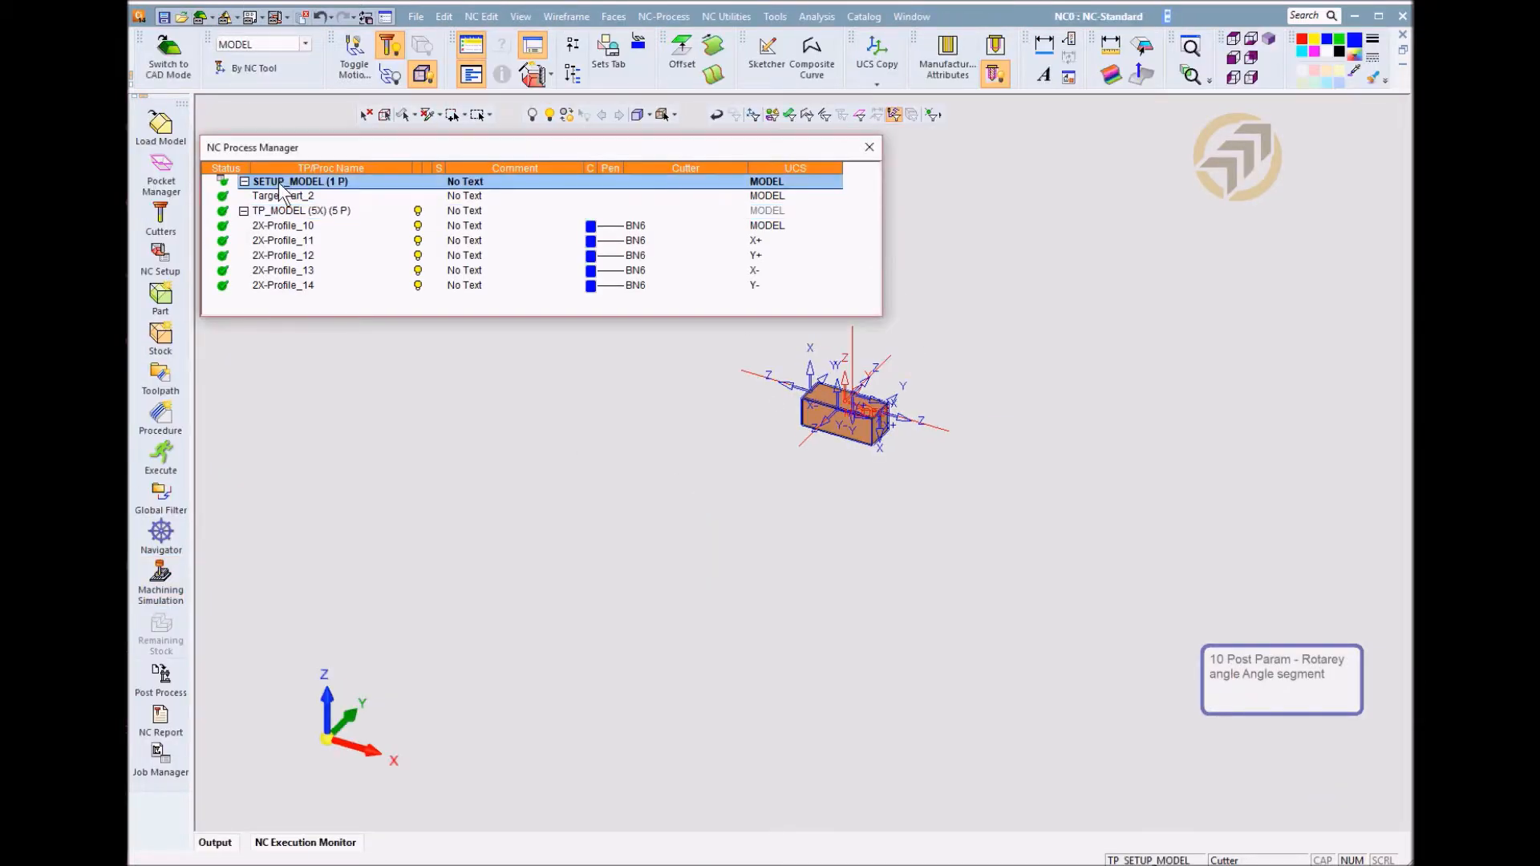
double_click(279, 183)
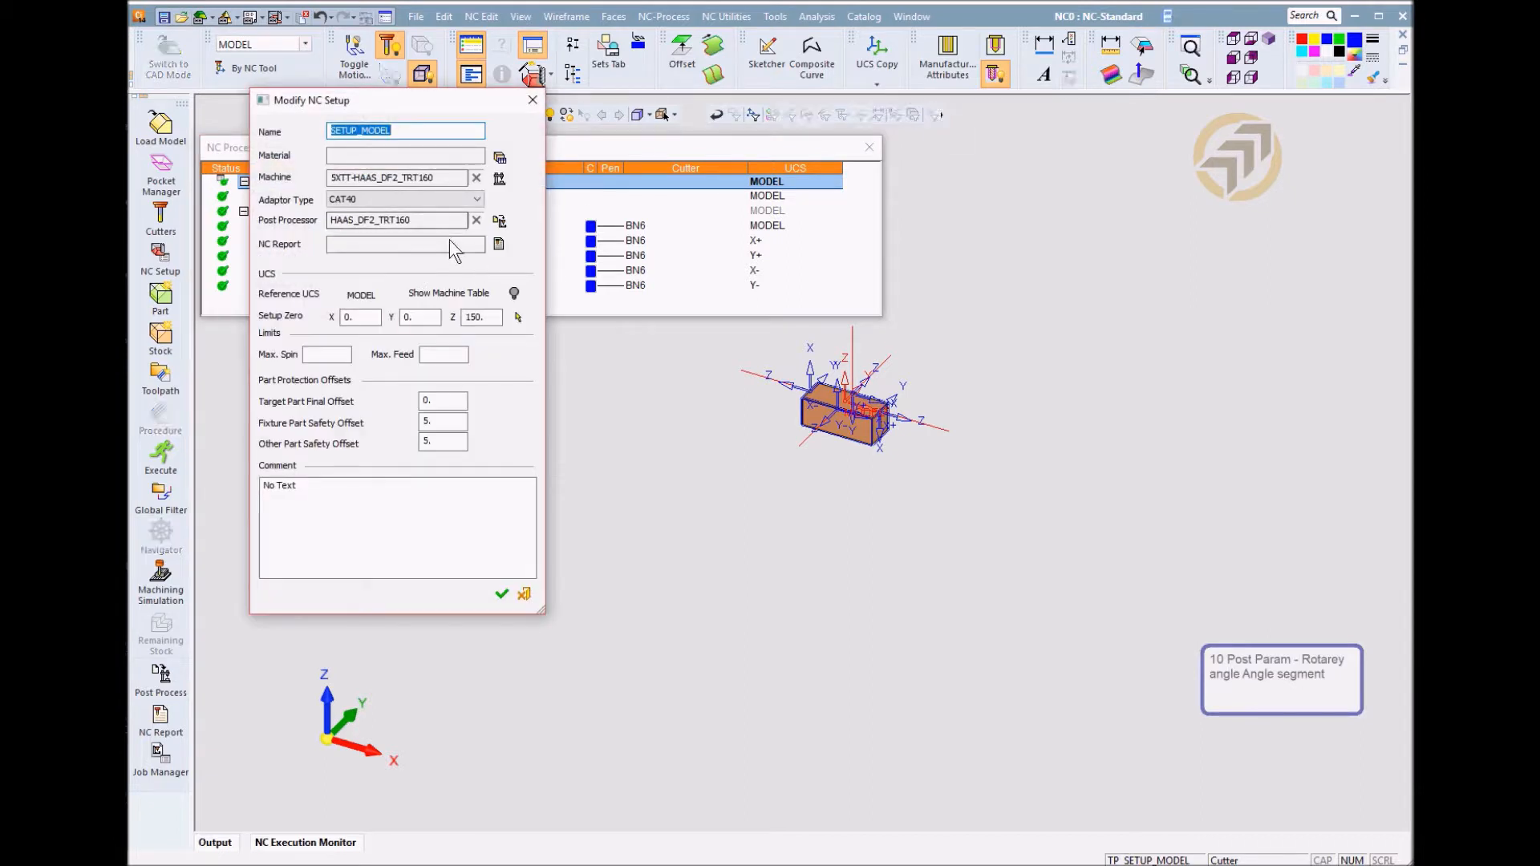
click(503, 224)
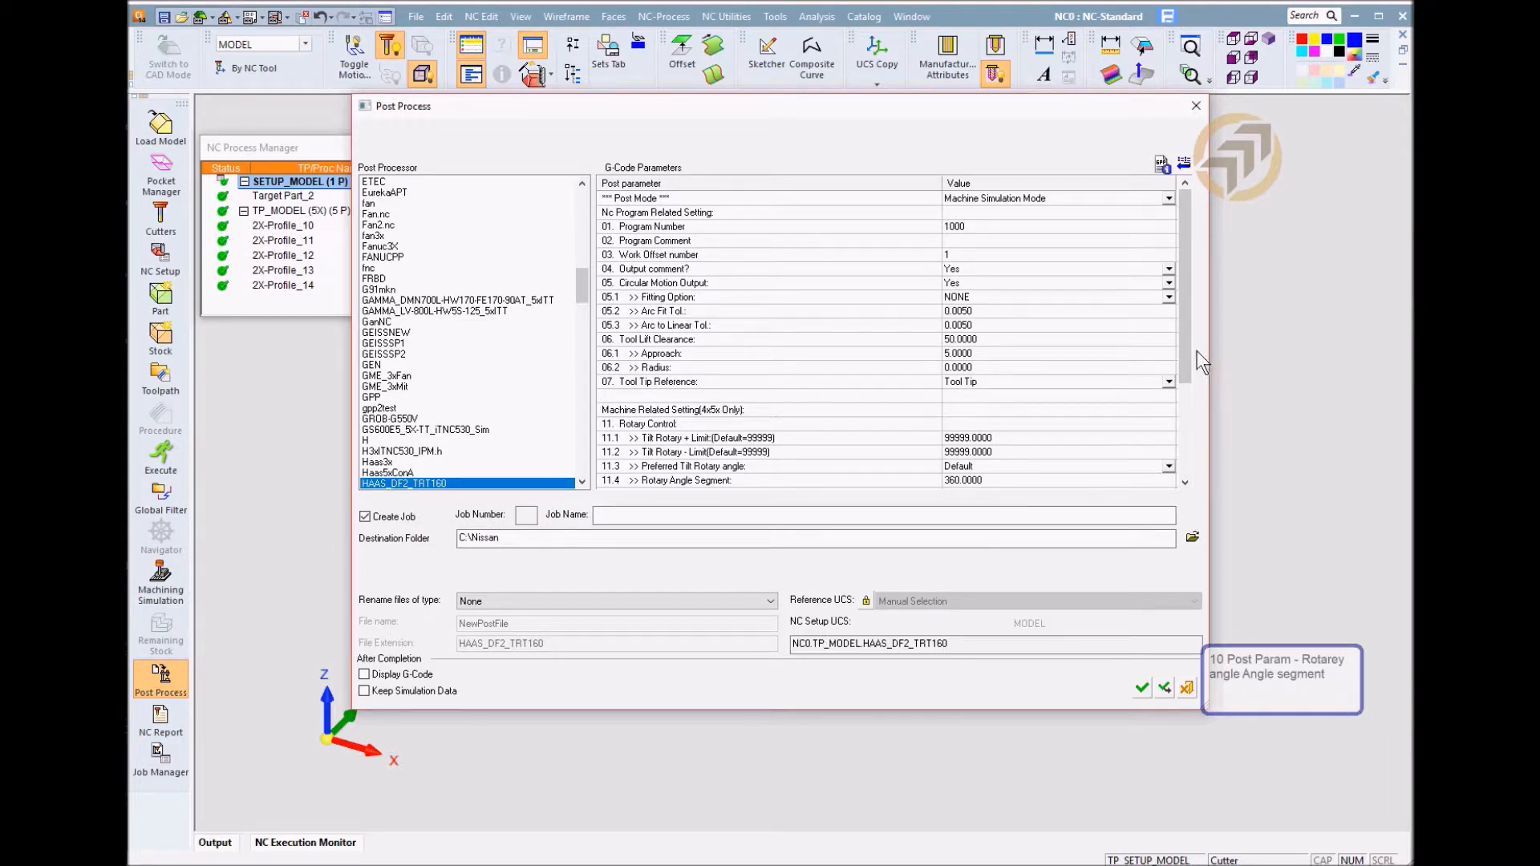
scroll(1185, 372, down, 1)
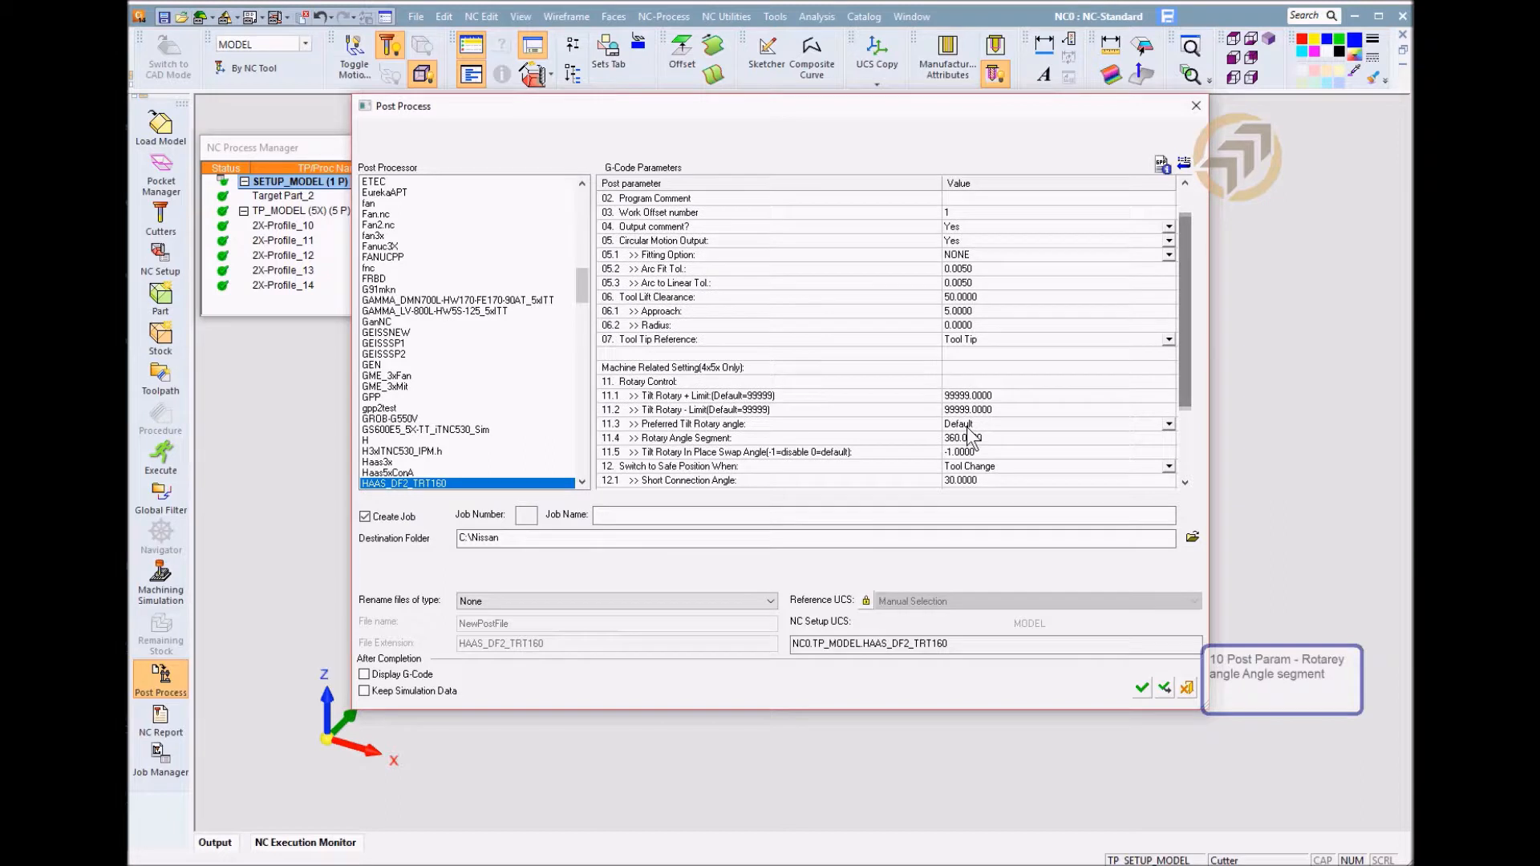
click(846, 438)
click(1026, 438)
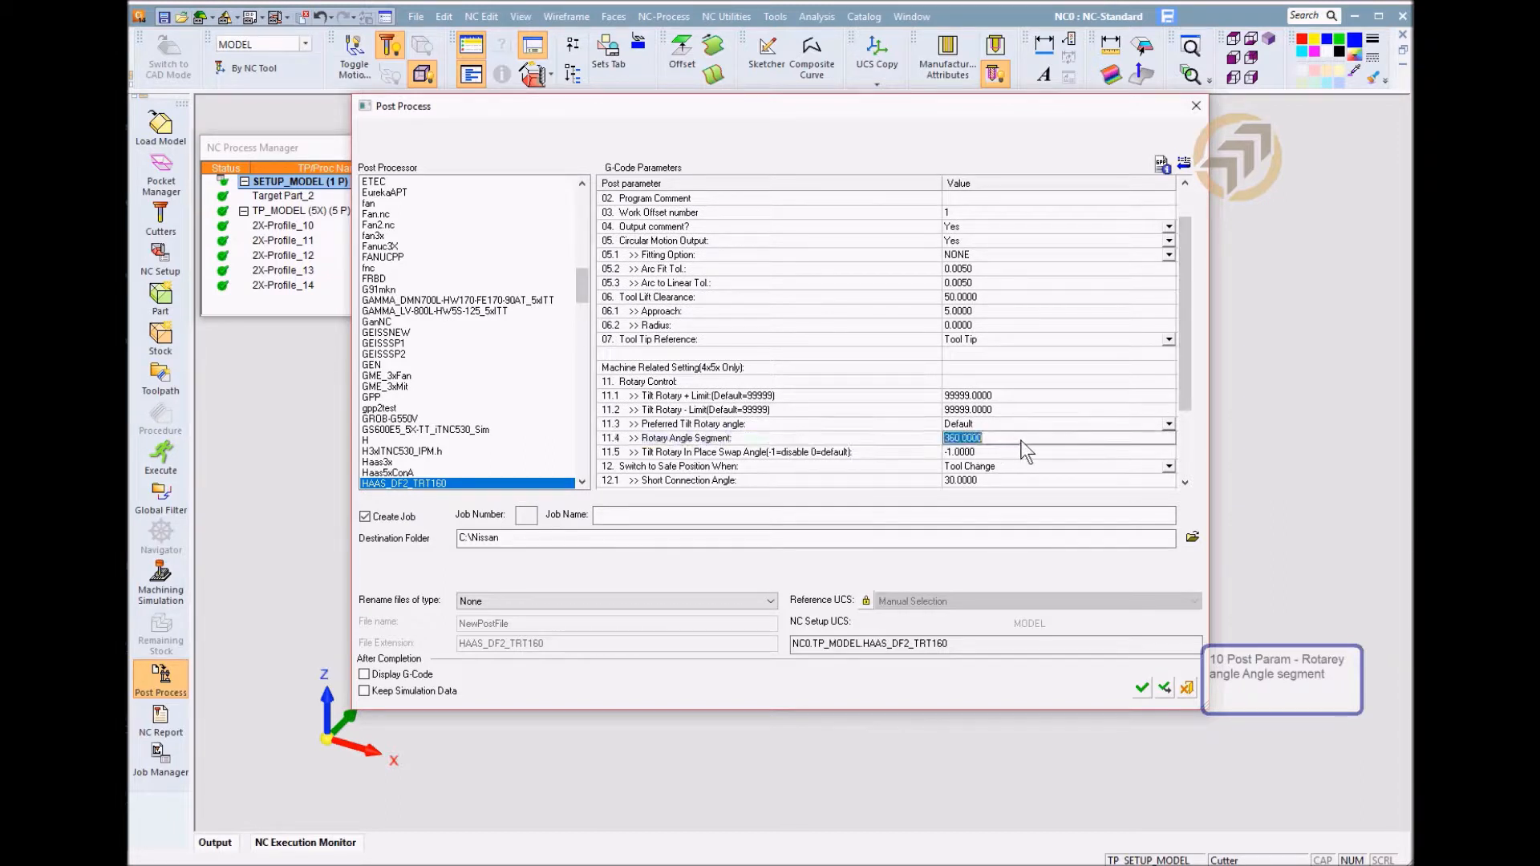
text(30)
key(Return)
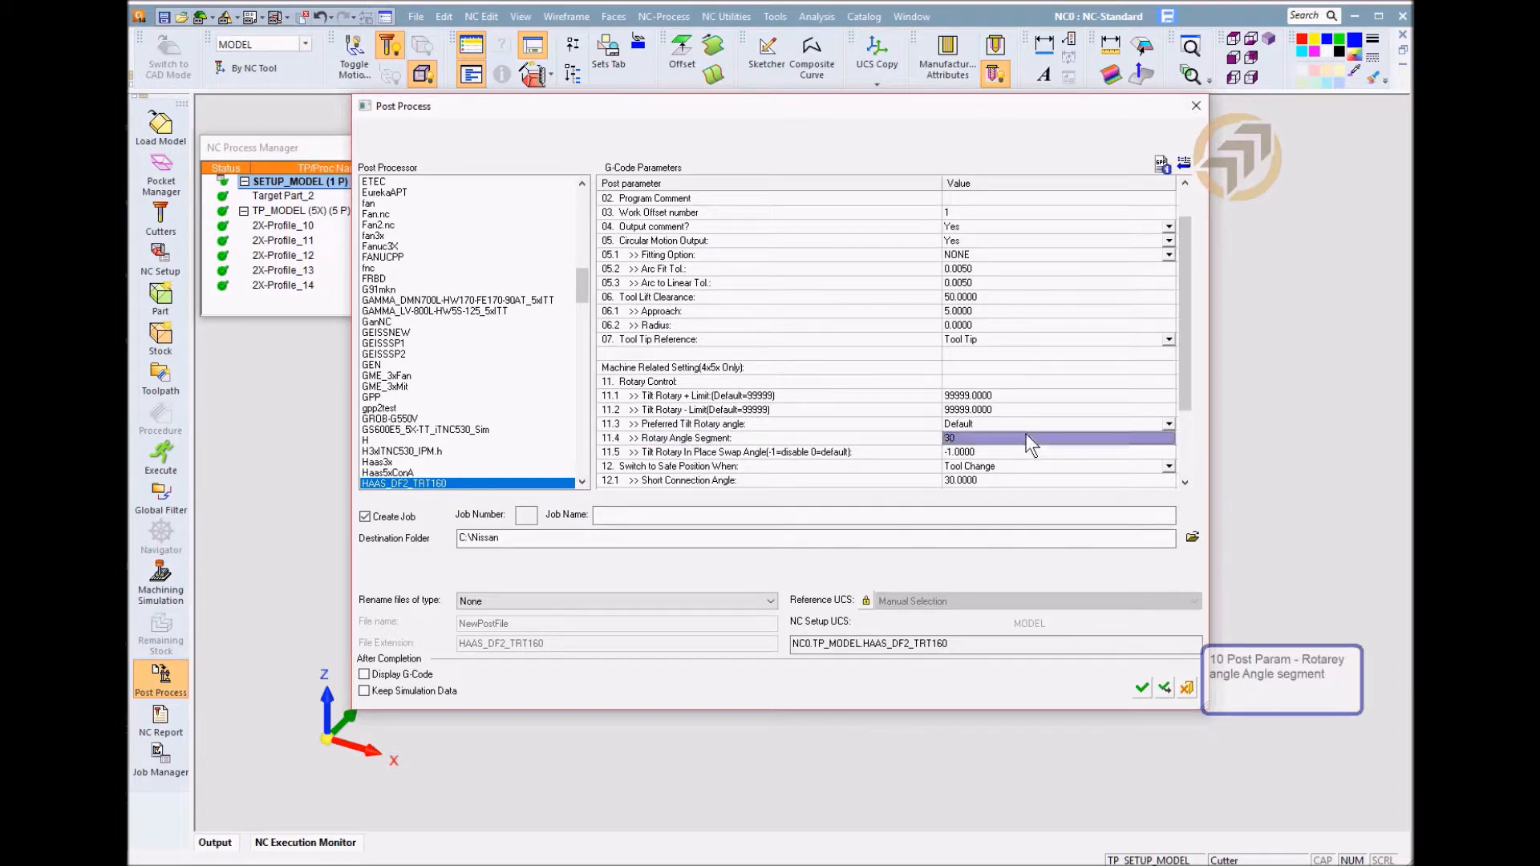
click(1141, 687)
click(502, 594)
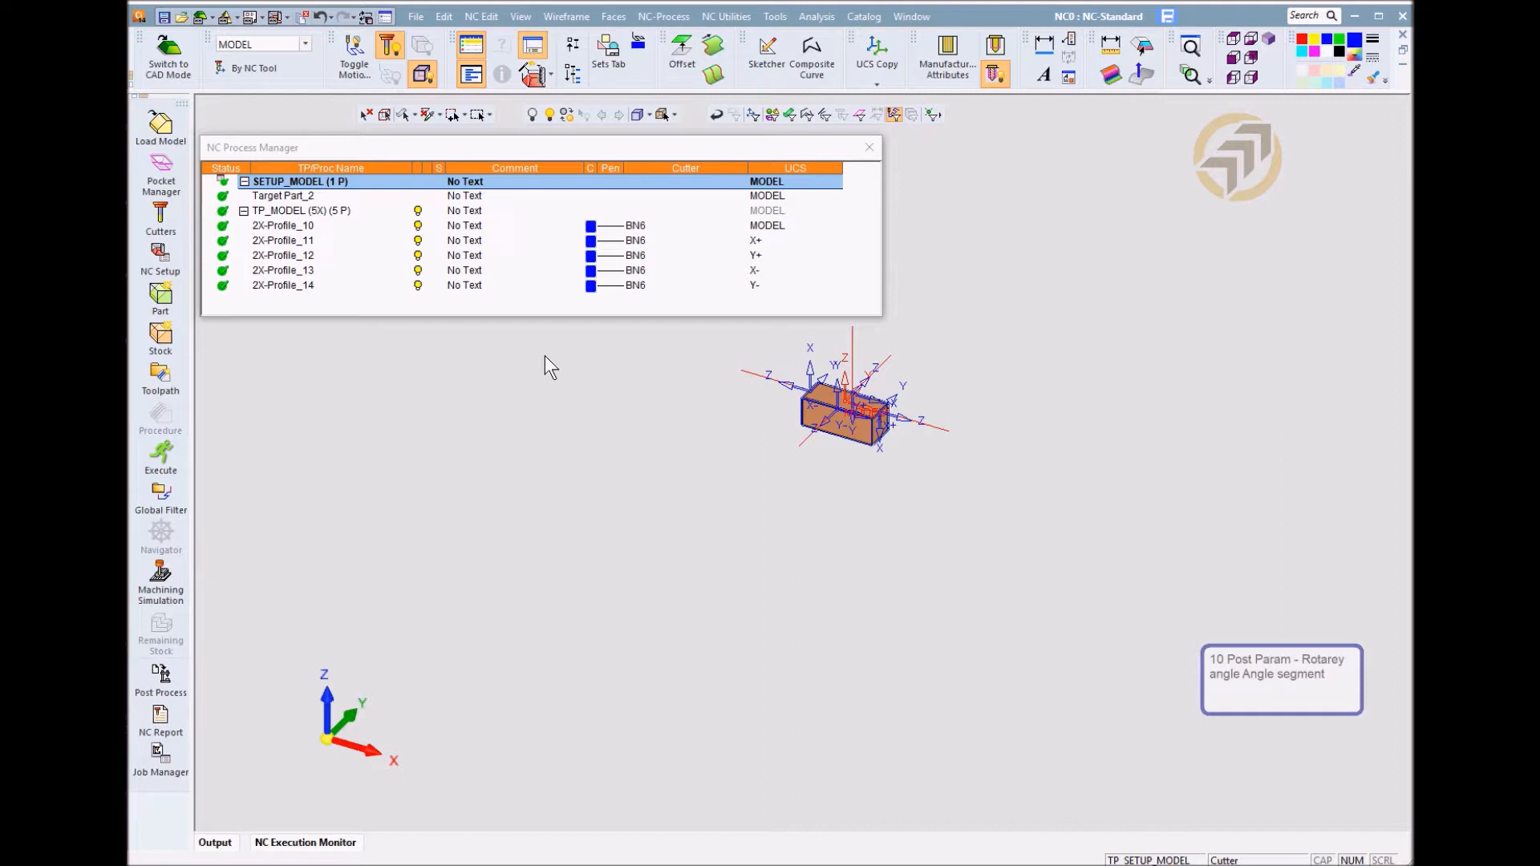
Relaunch TP_MODEL's machining simulation on the HAAS machine, run the first procedure, and focus on the tilting rotary table
click(288, 211)
click(158, 592)
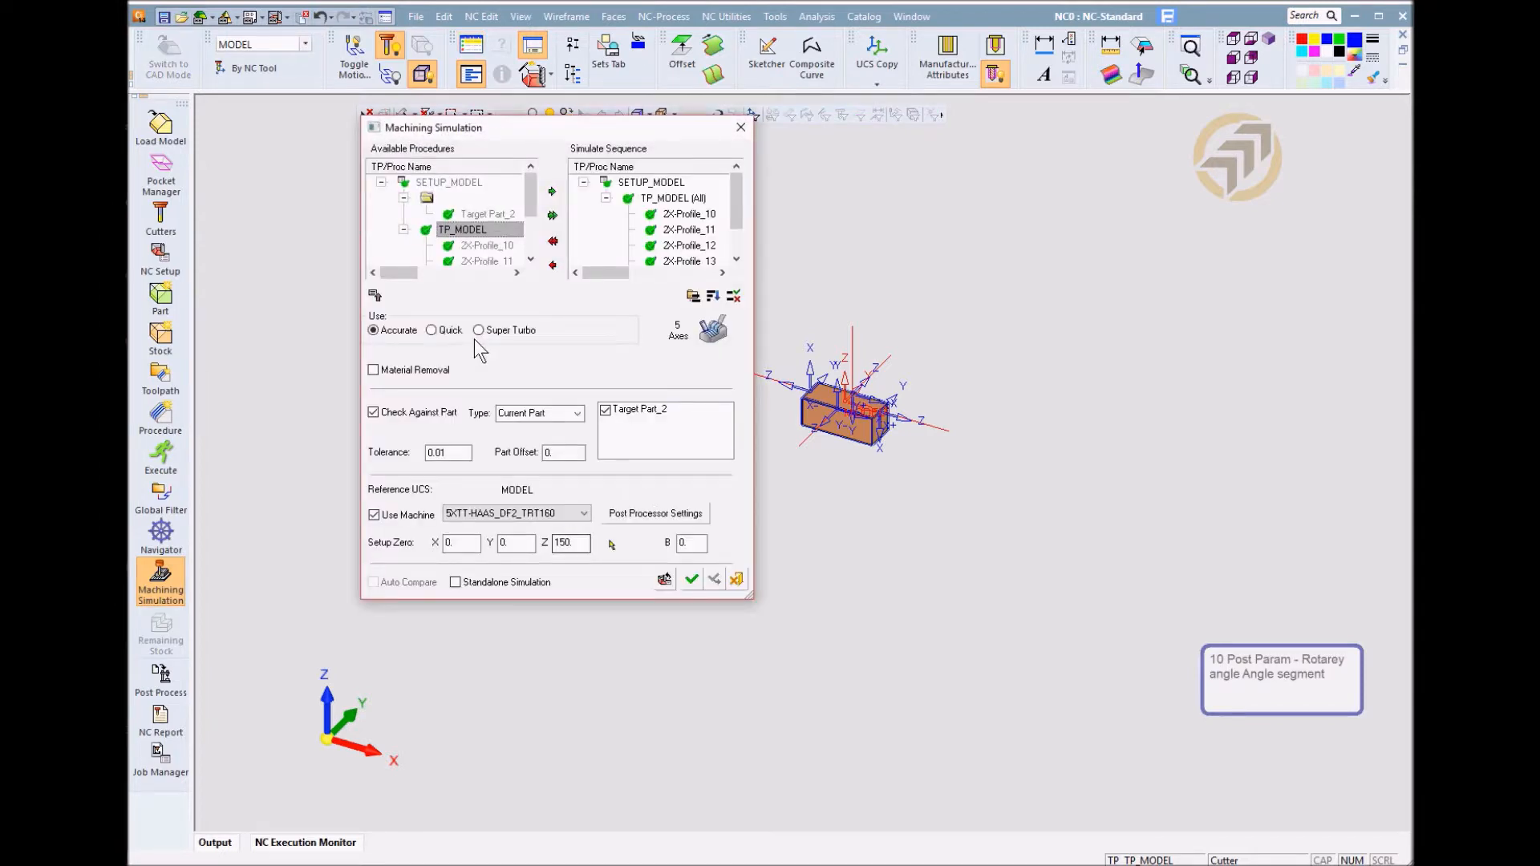
click(691, 579)
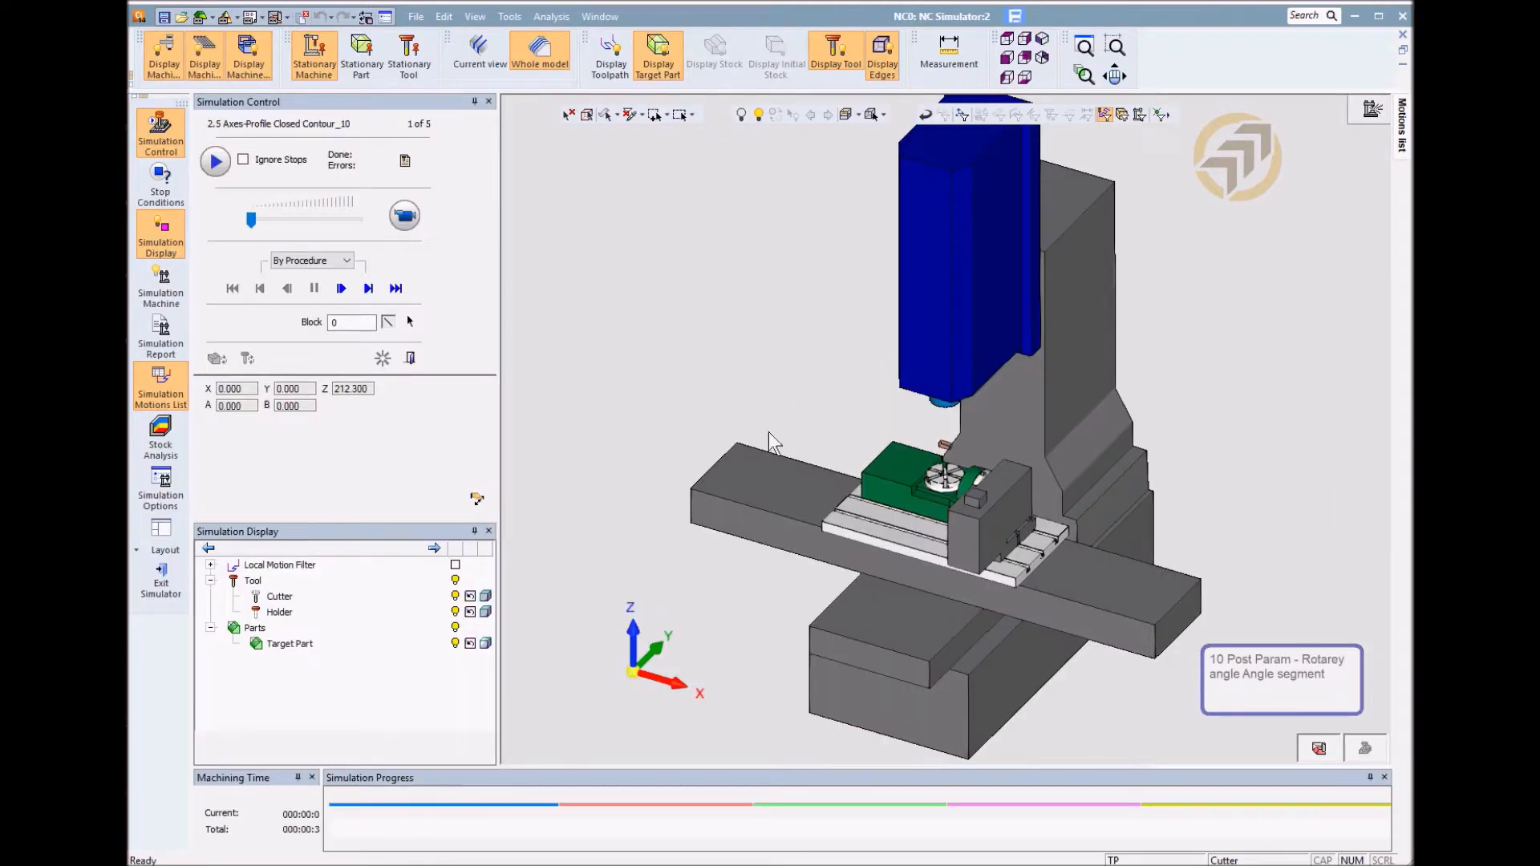
click(342, 289)
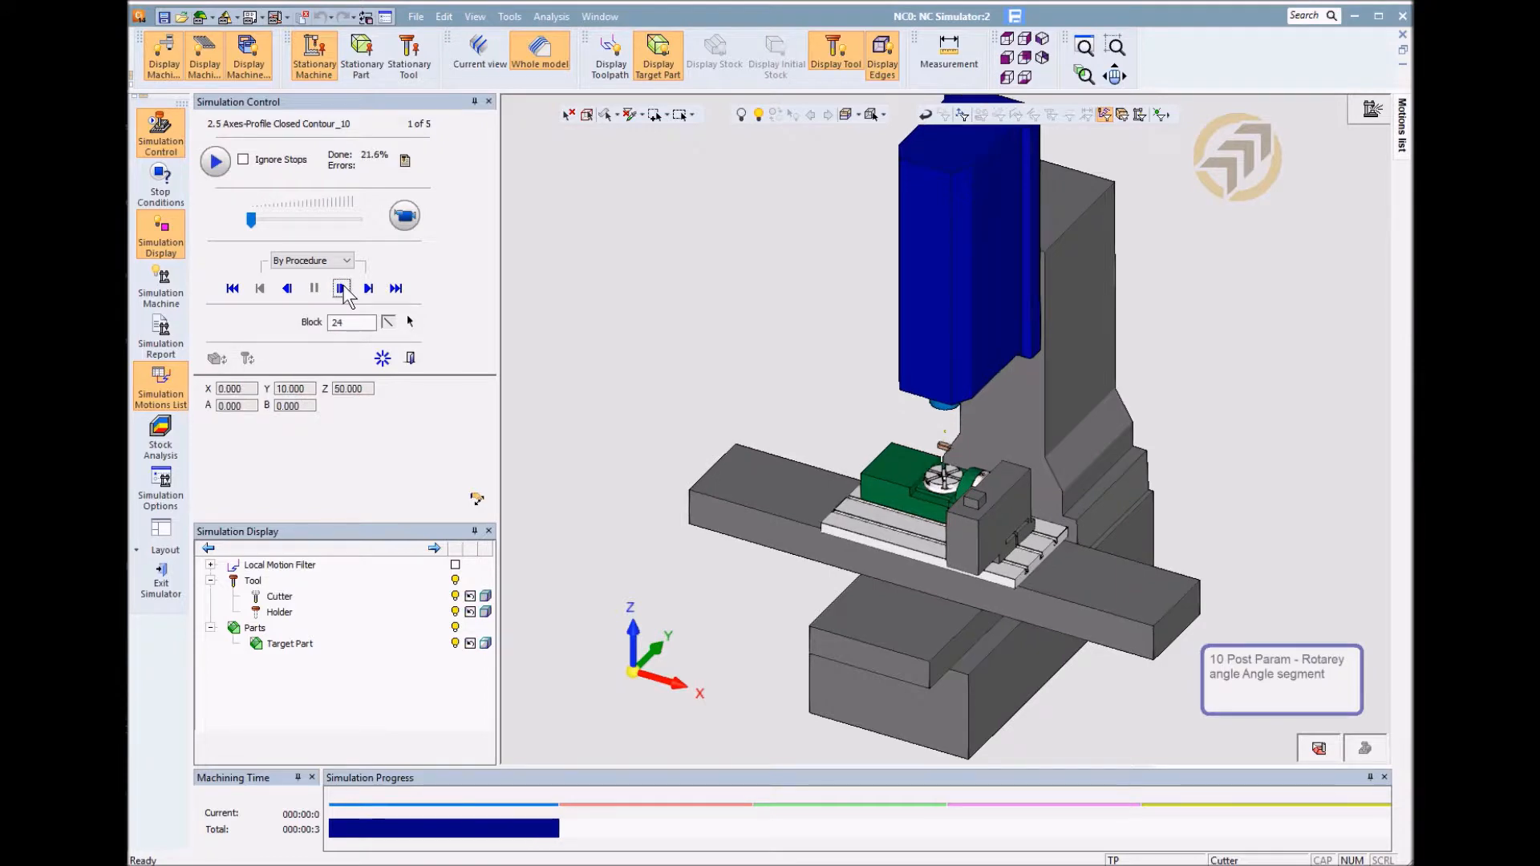
ctrl+right_drag(864, 449, 914, 527)
ctrl+drag(909, 529, 921, 407)
mouse_move(921, 407)
ctrl+middle_down()
mouse_move(915, 394)
mouse_move(893, 413)
ctrl+middle_up()
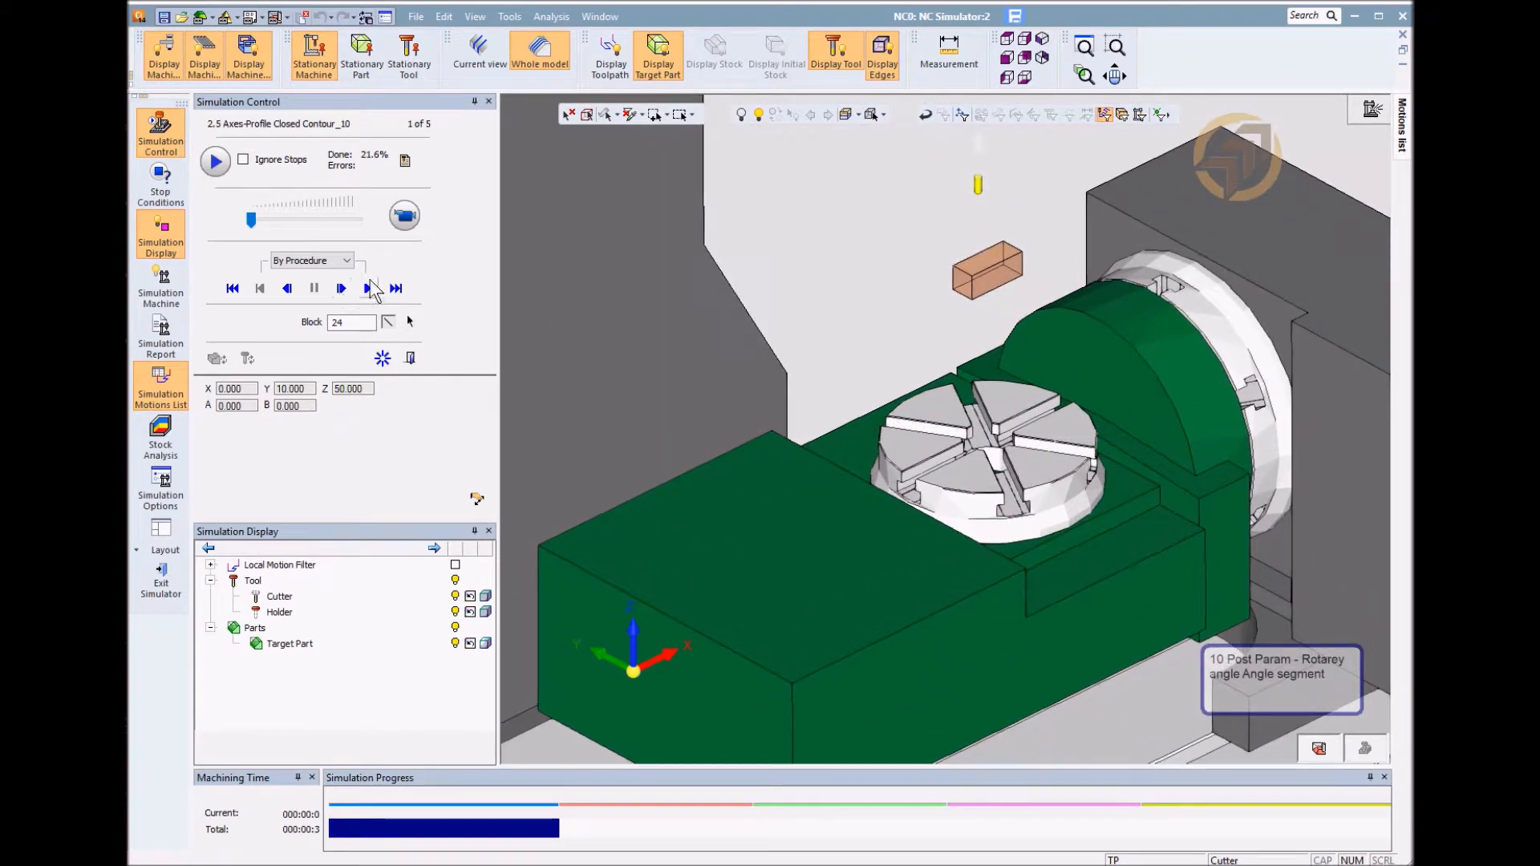
Advance the simulation into 2X-Profile_11 and enable the Local Motion Filter with its Leave Trace Behind Tool option
click(342, 289)
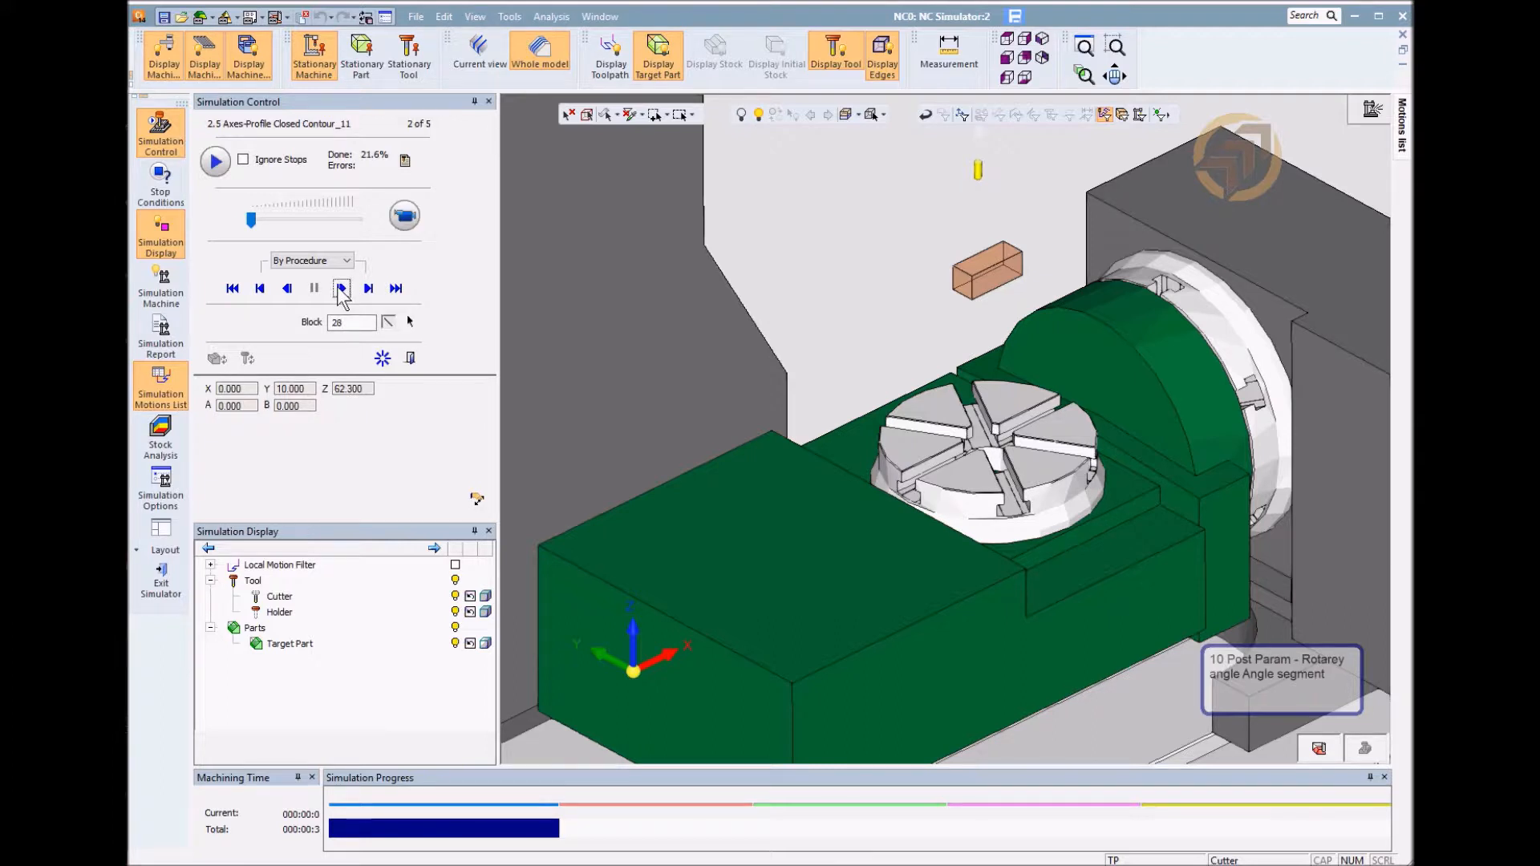
click(272, 565)
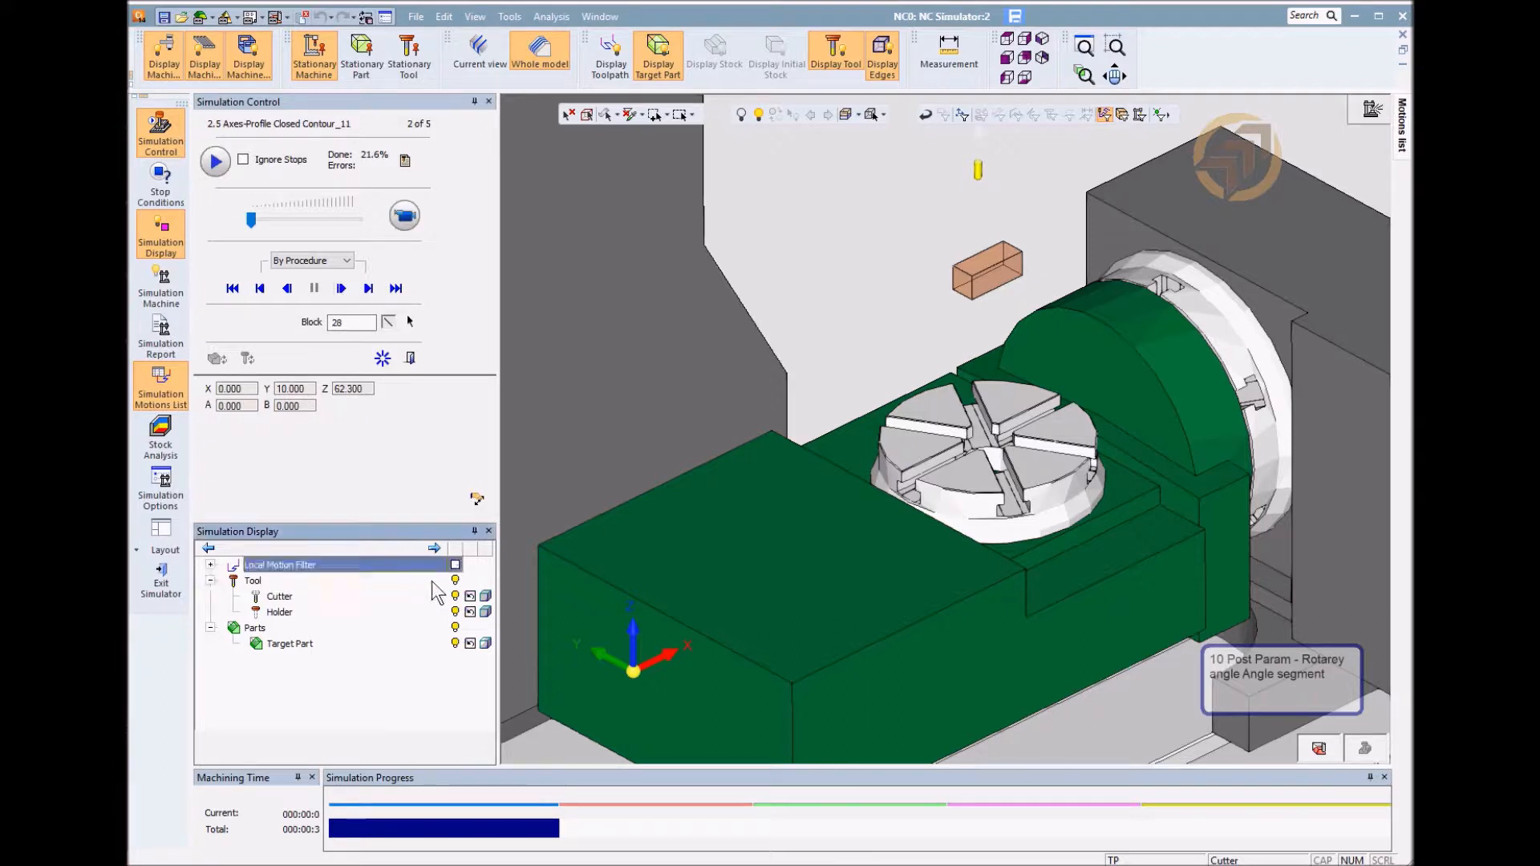
click(455, 565)
click(210, 580)
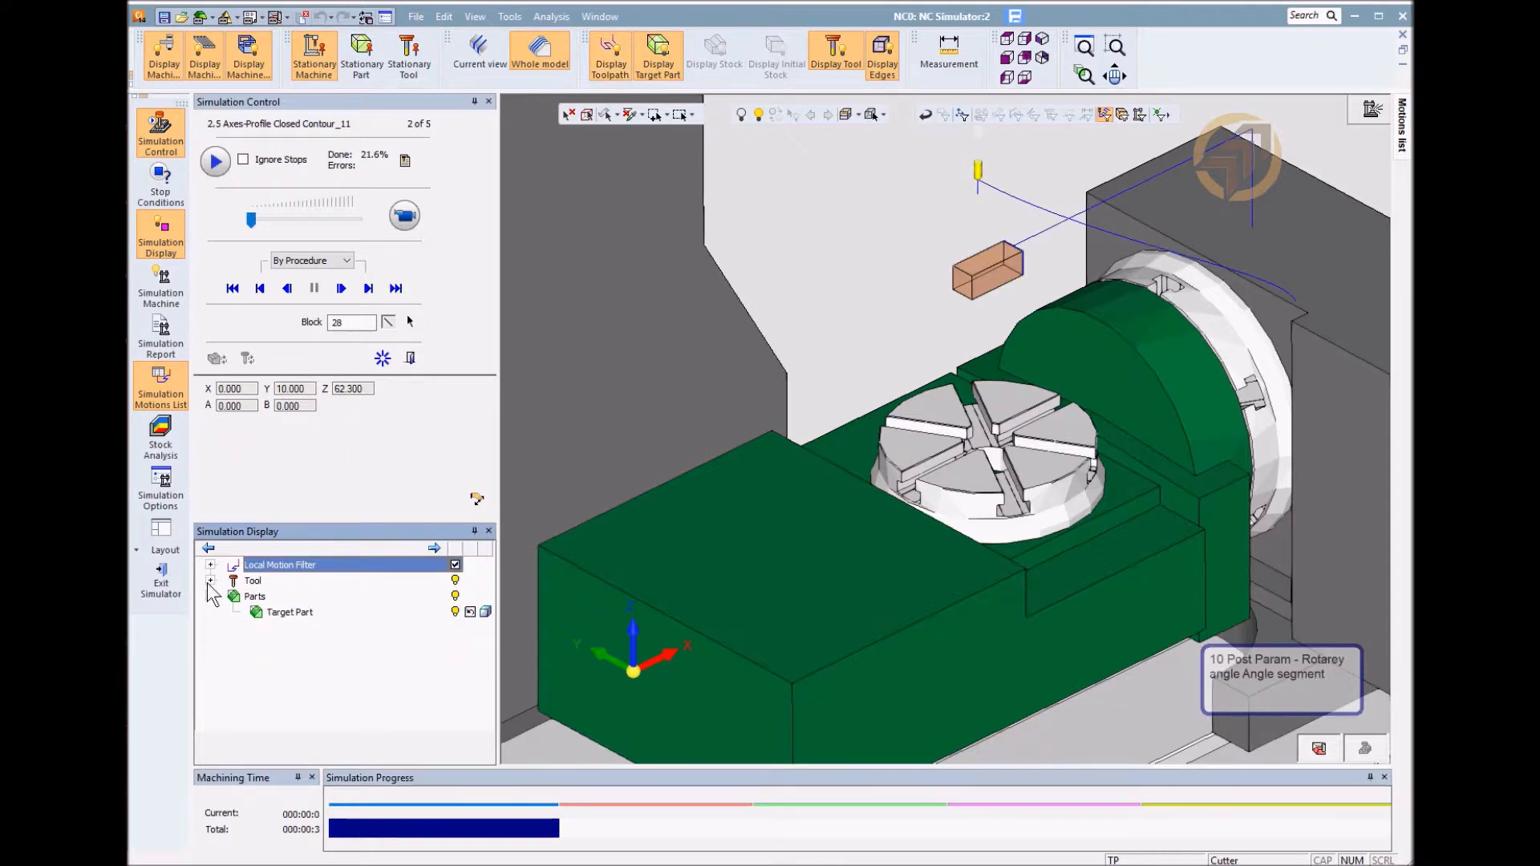
click(210, 581)
click(210, 565)
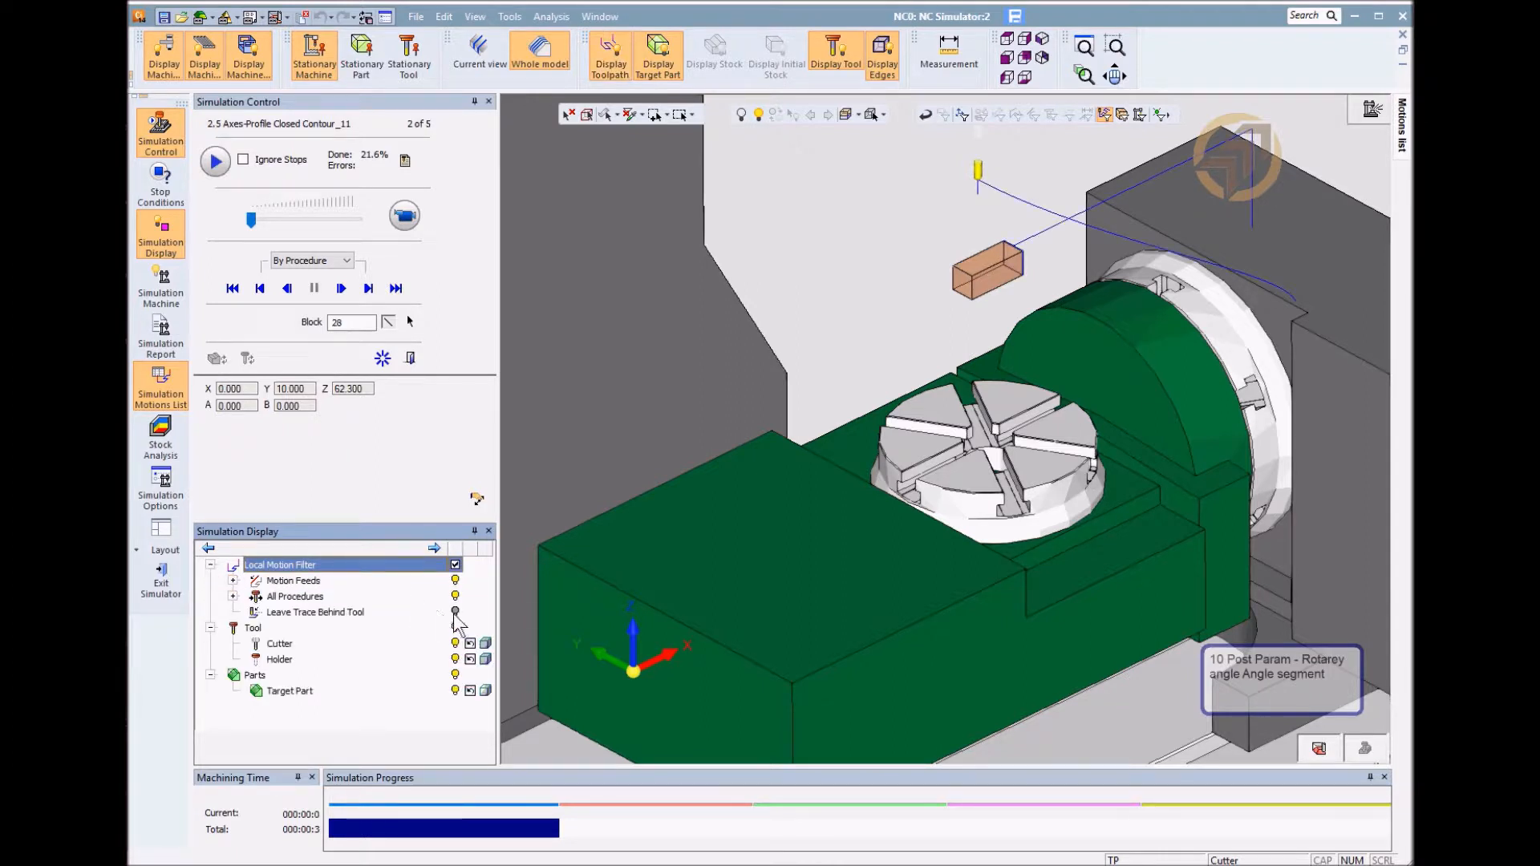
click(454, 612)
Step through each rotary segment of the tilt in 2X-Profile_11 to examine the traced motion, and exit the simulator
click(341, 288)
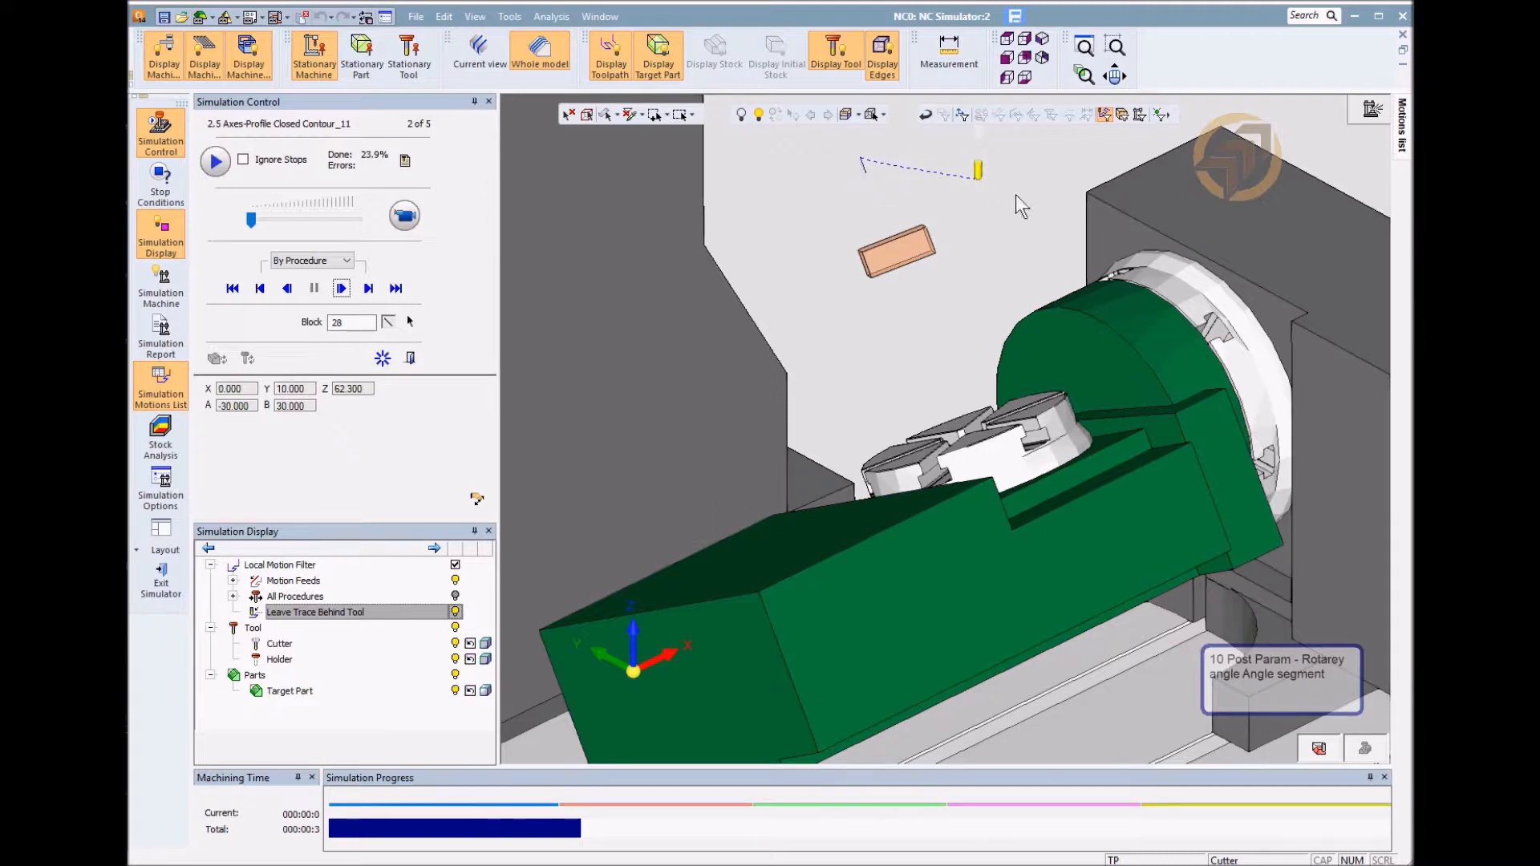
click(342, 289)
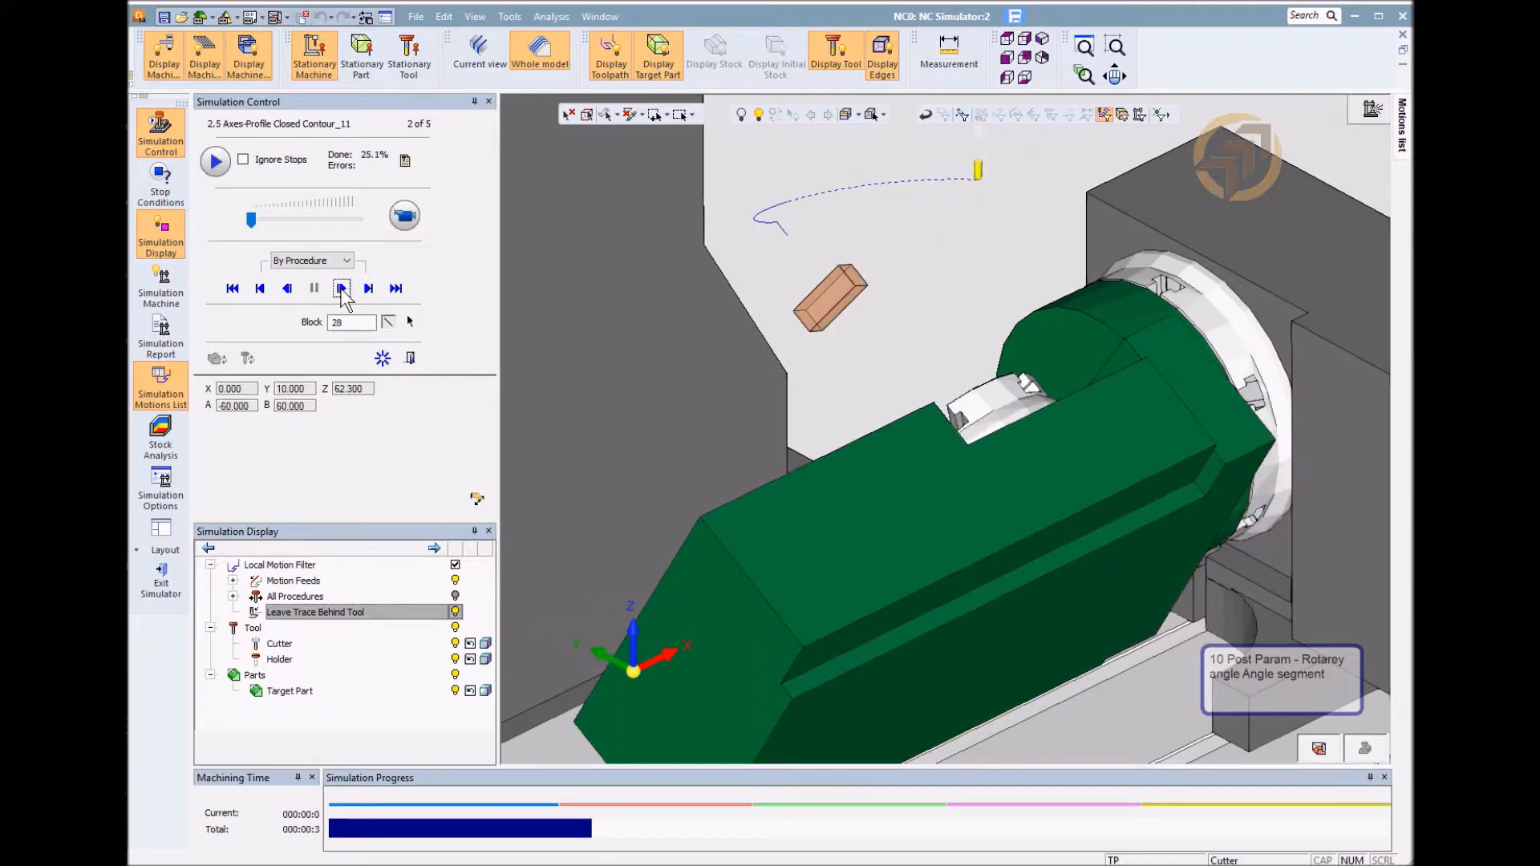
click(342, 290)
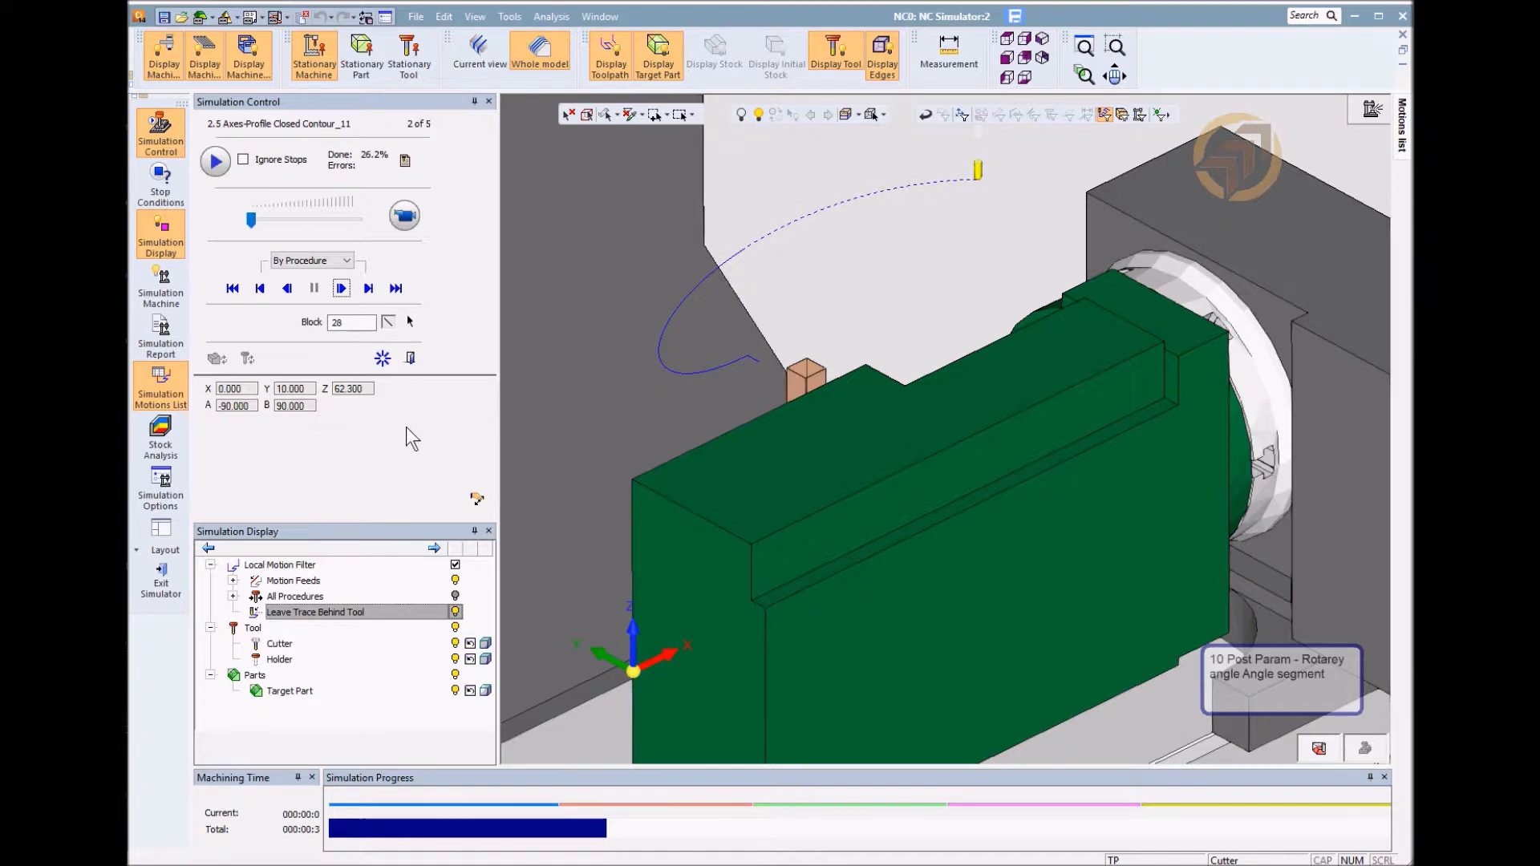
click(410, 357)
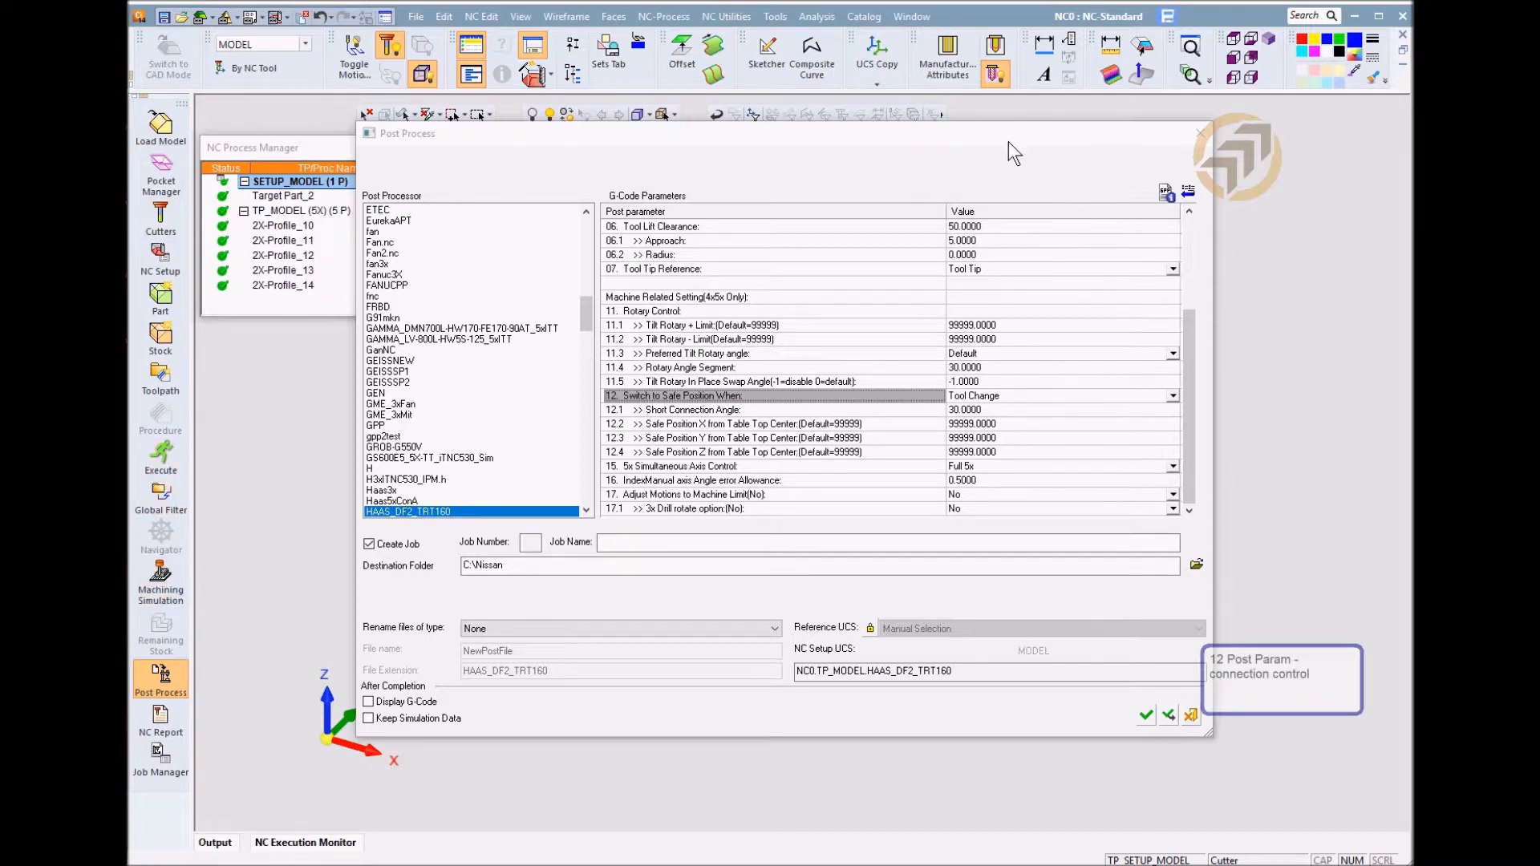
Discard the open post parameter and NC setup dialogs, and review the Connection 5x procedure's parameters and preview from 2X-Profile_10 without saving
click(1187, 716)
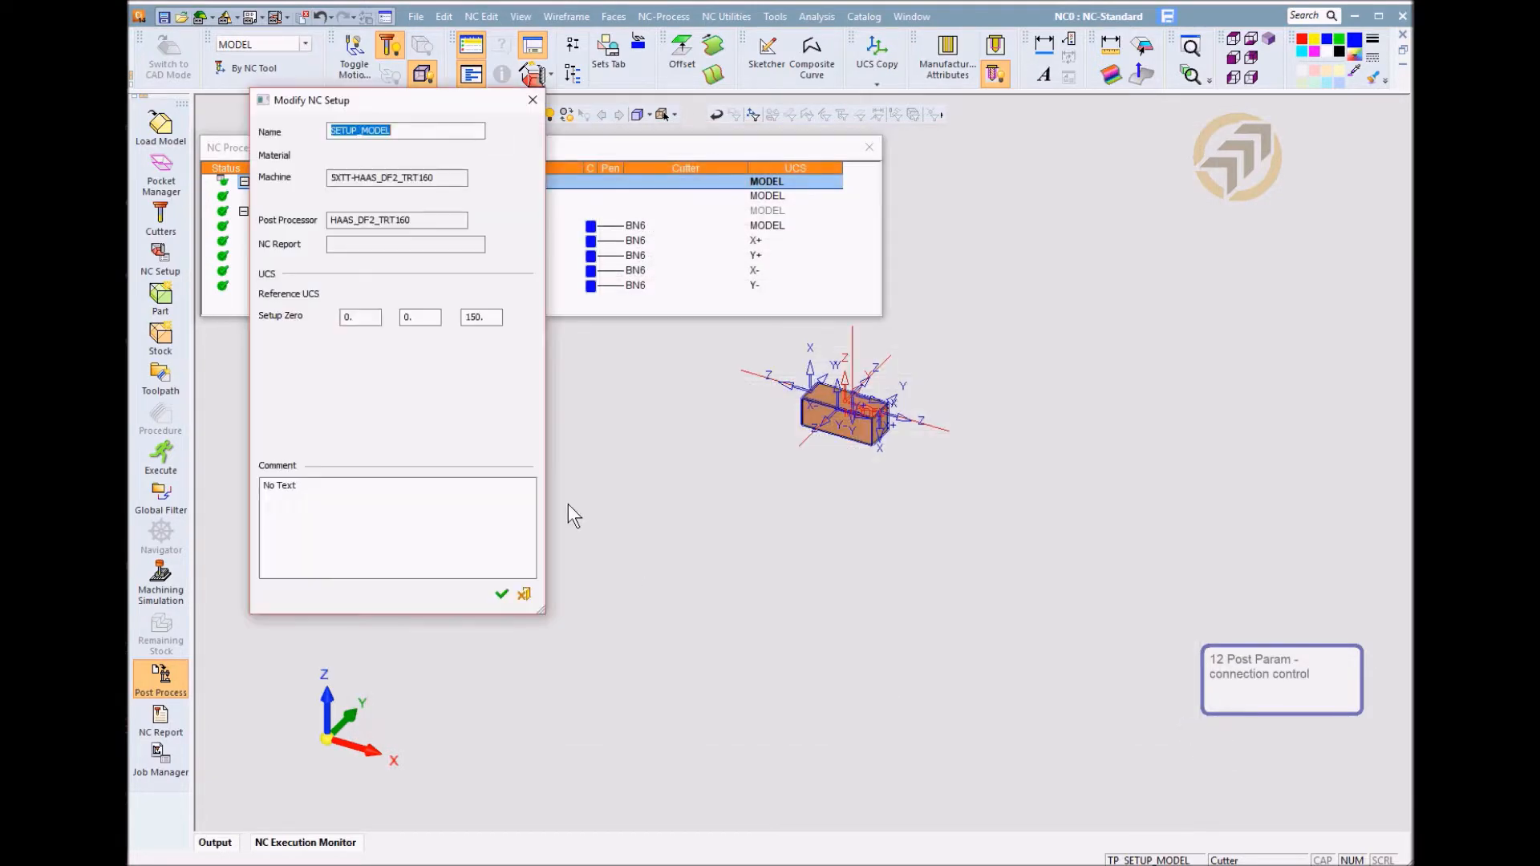
click(524, 595)
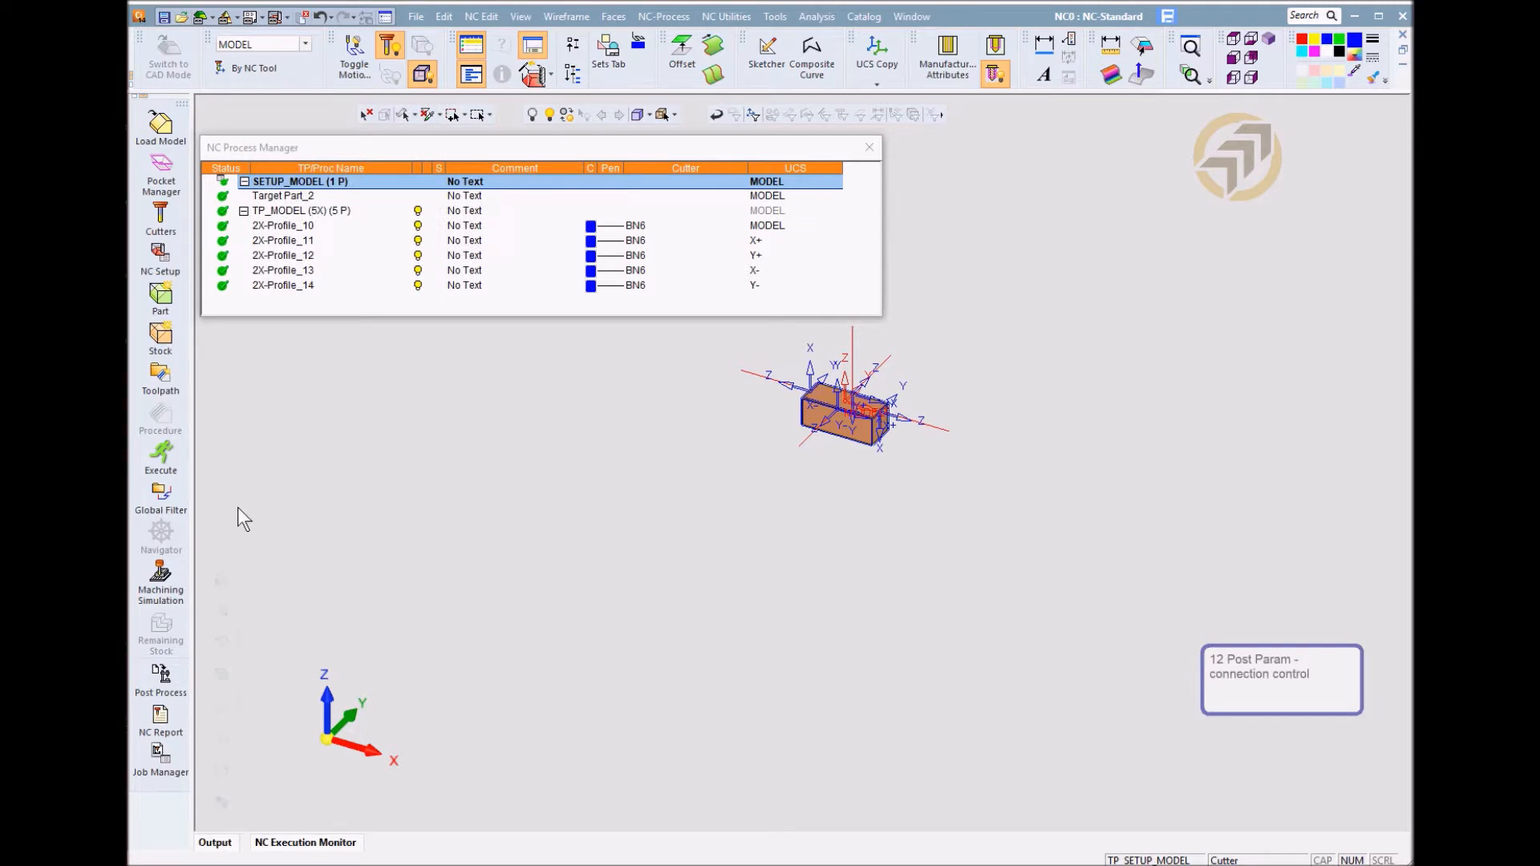
click(276, 226)
click(167, 425)
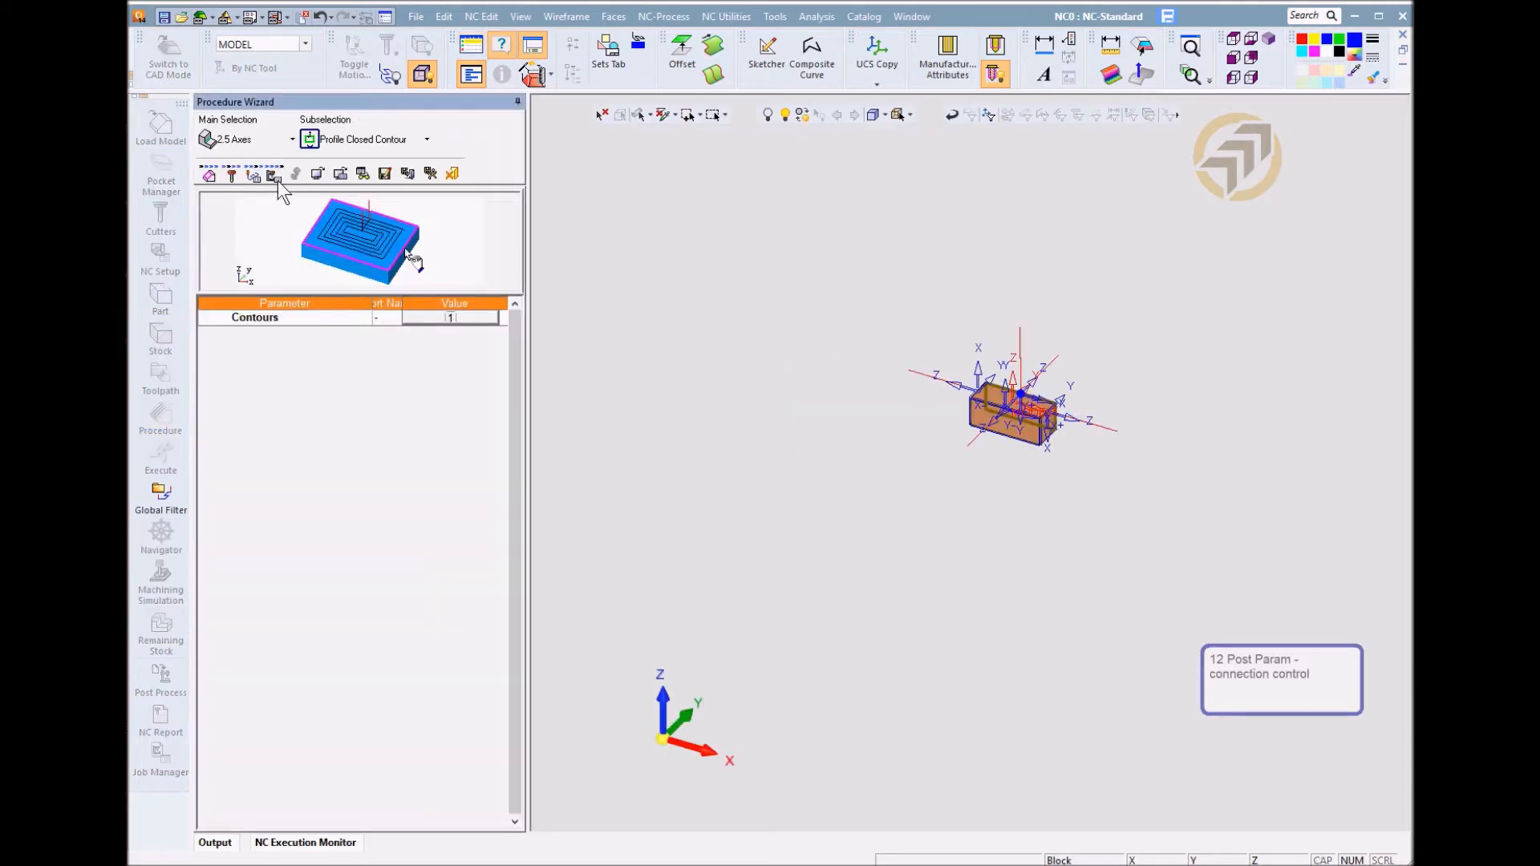
click(292, 139)
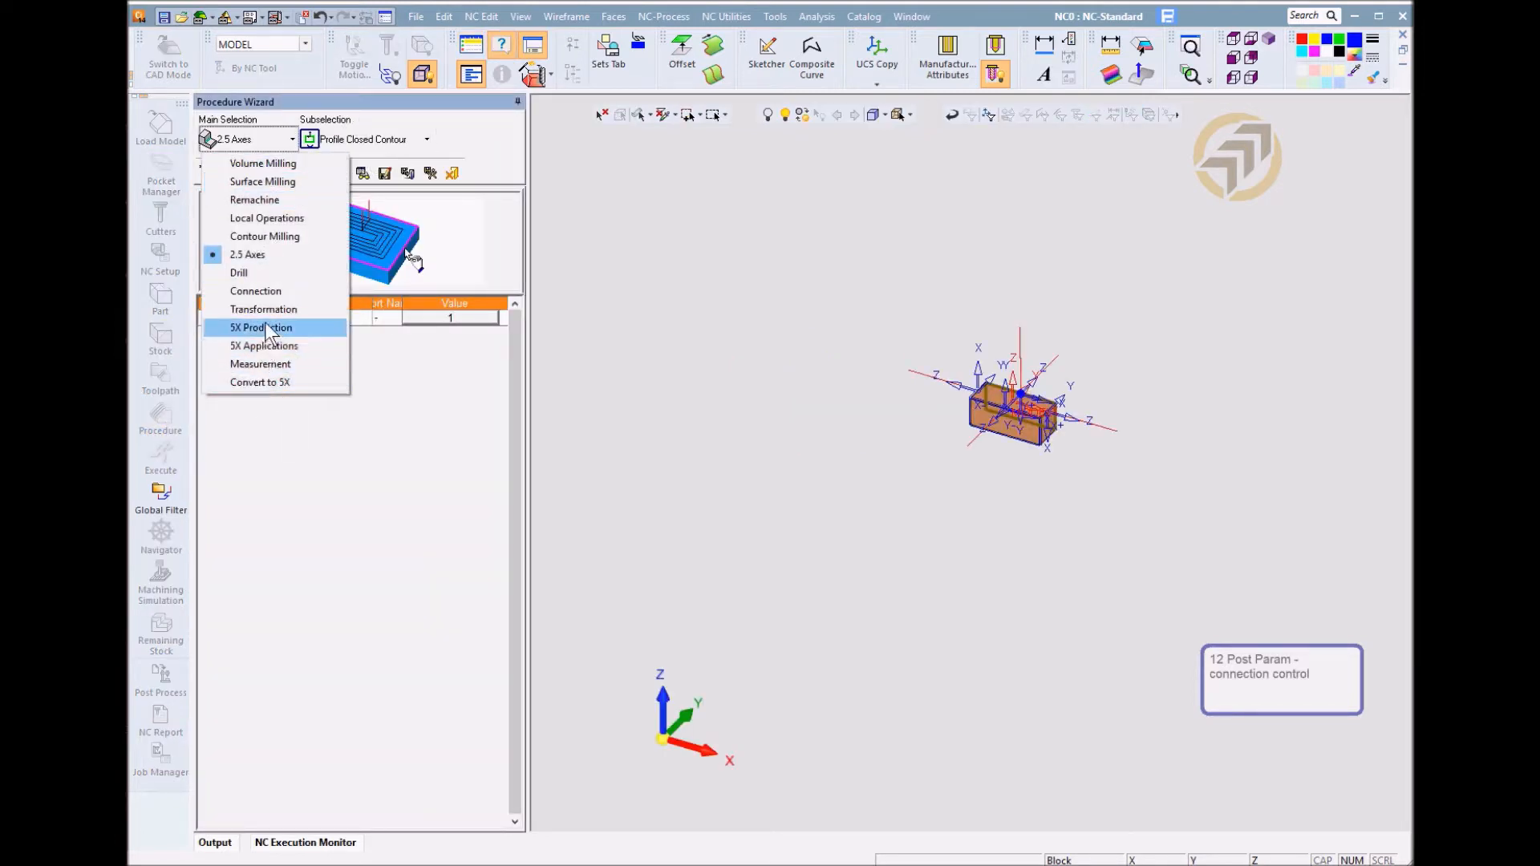
click(273, 293)
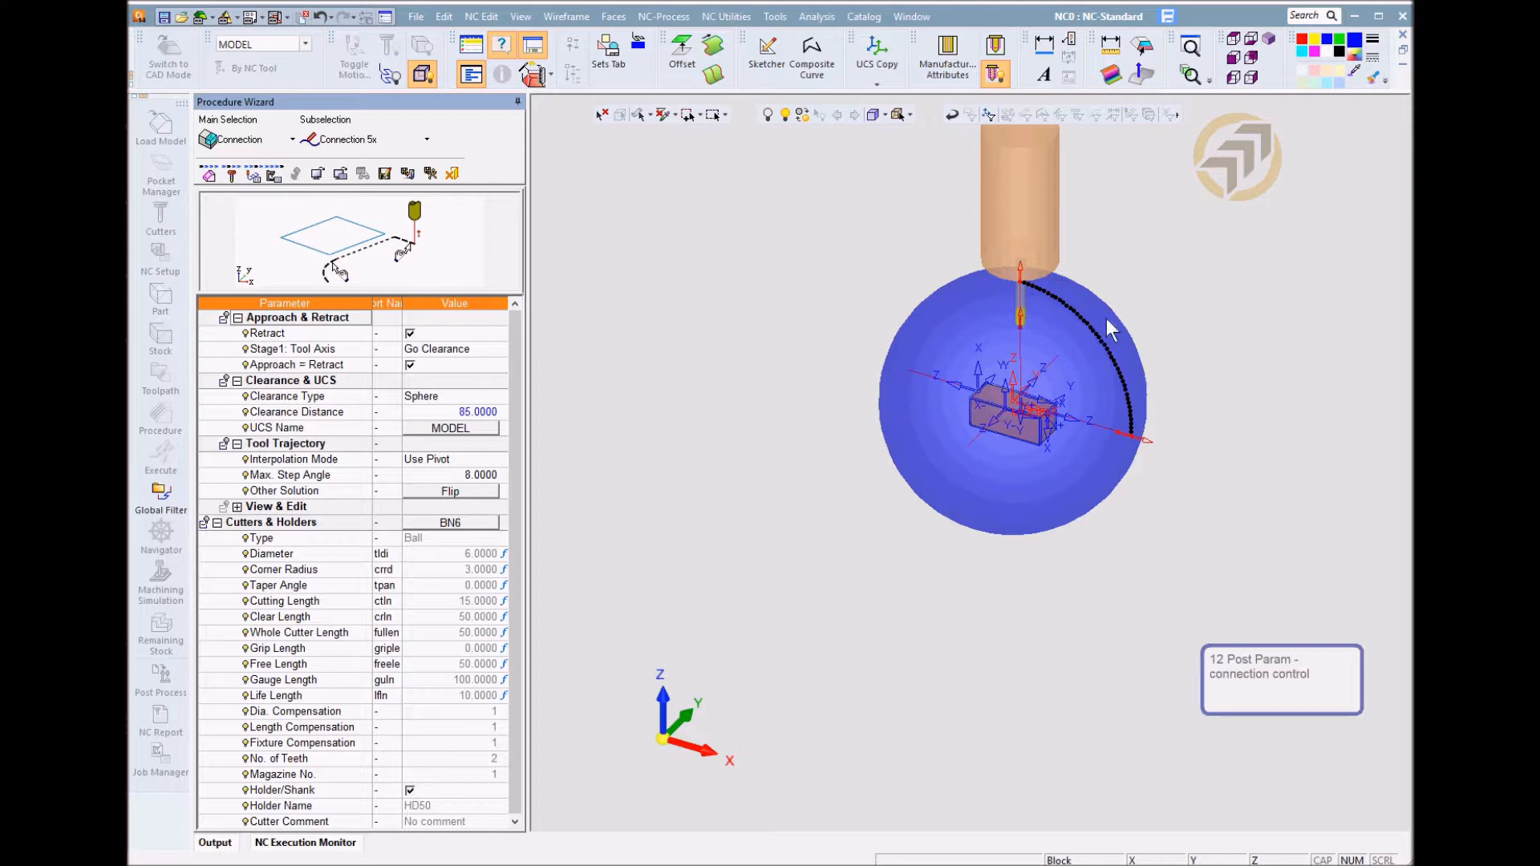
click(452, 173)
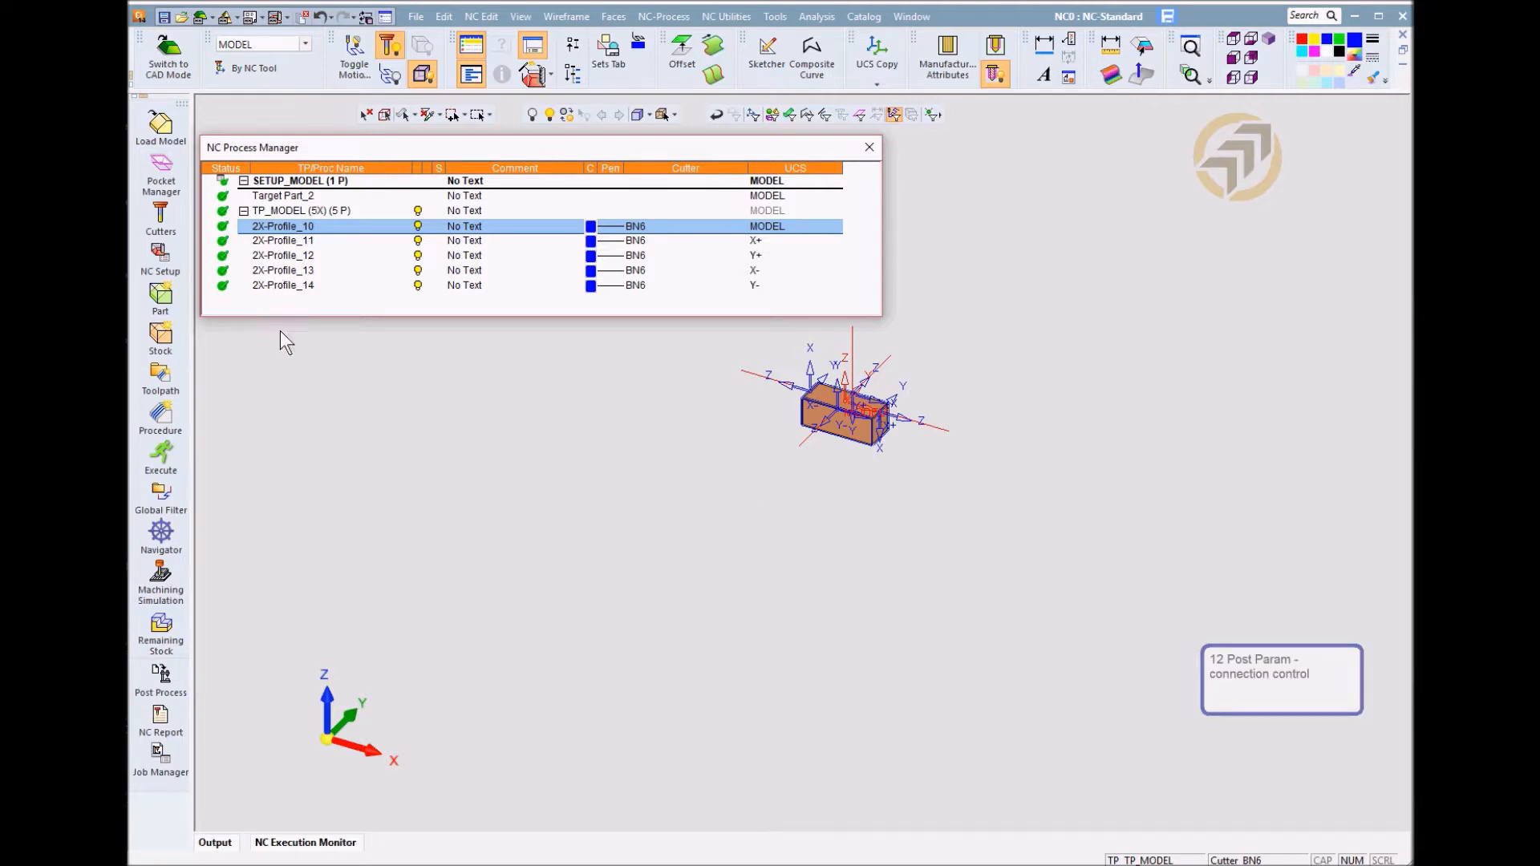
Launch the machining simulation of all TP_MODEL procedures on the 5XTT-HAAS_DF2_TRT160 machine
click(282, 211)
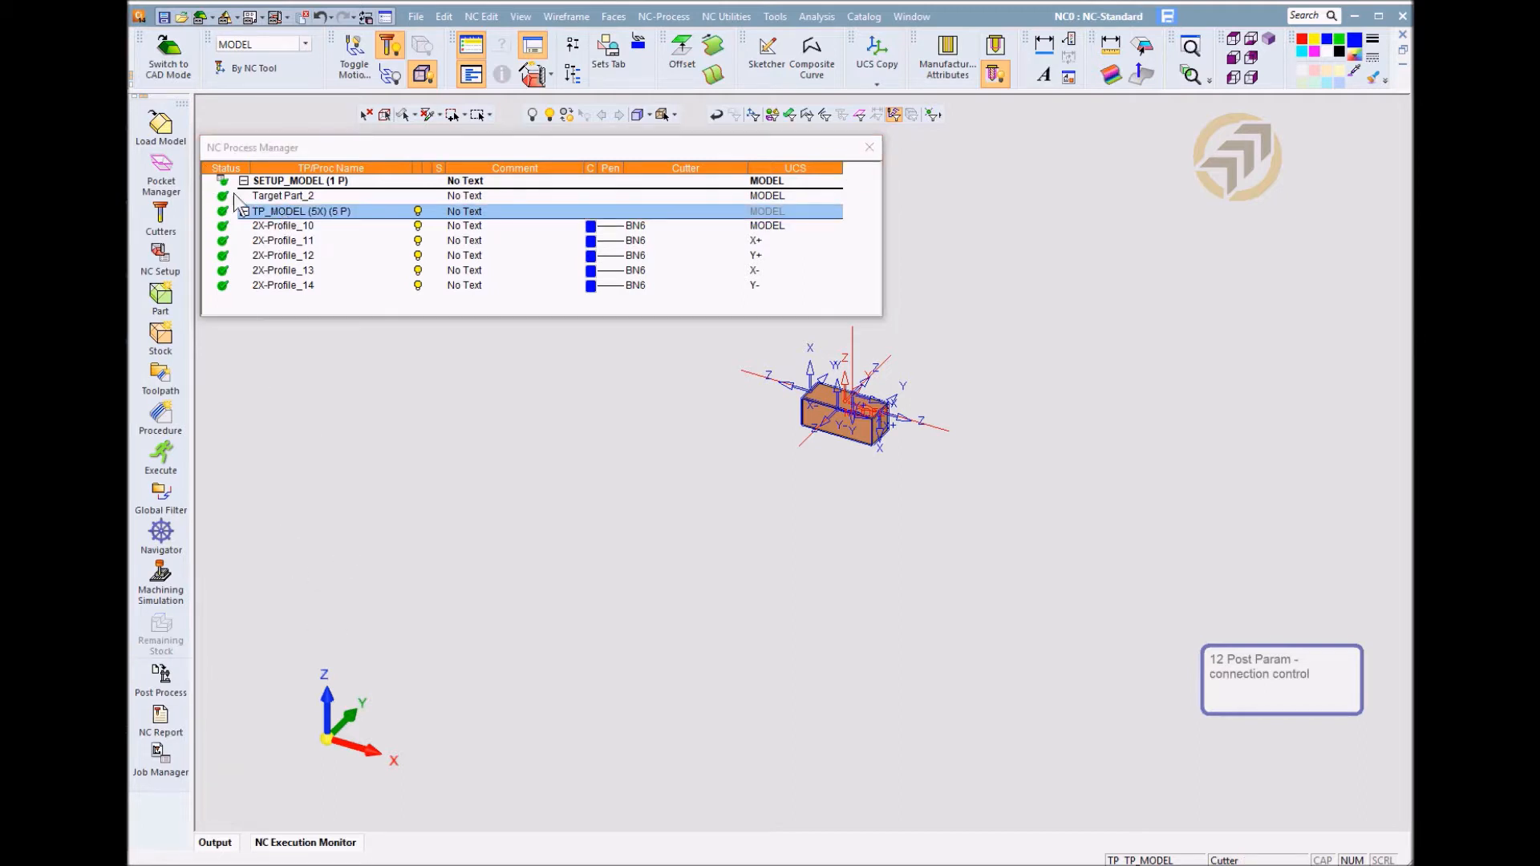
click(160, 577)
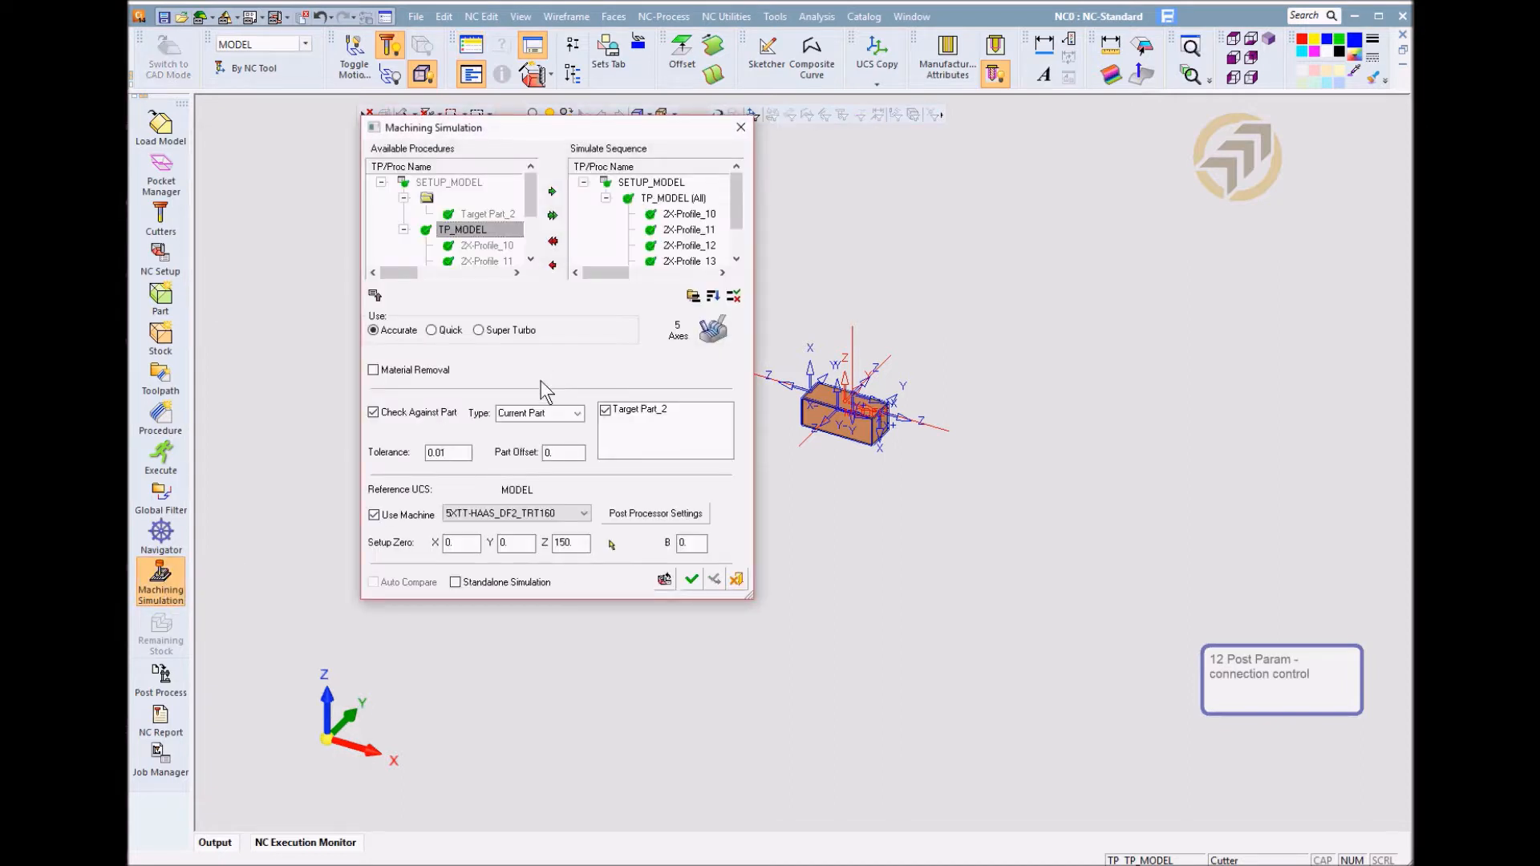
click(689, 580)
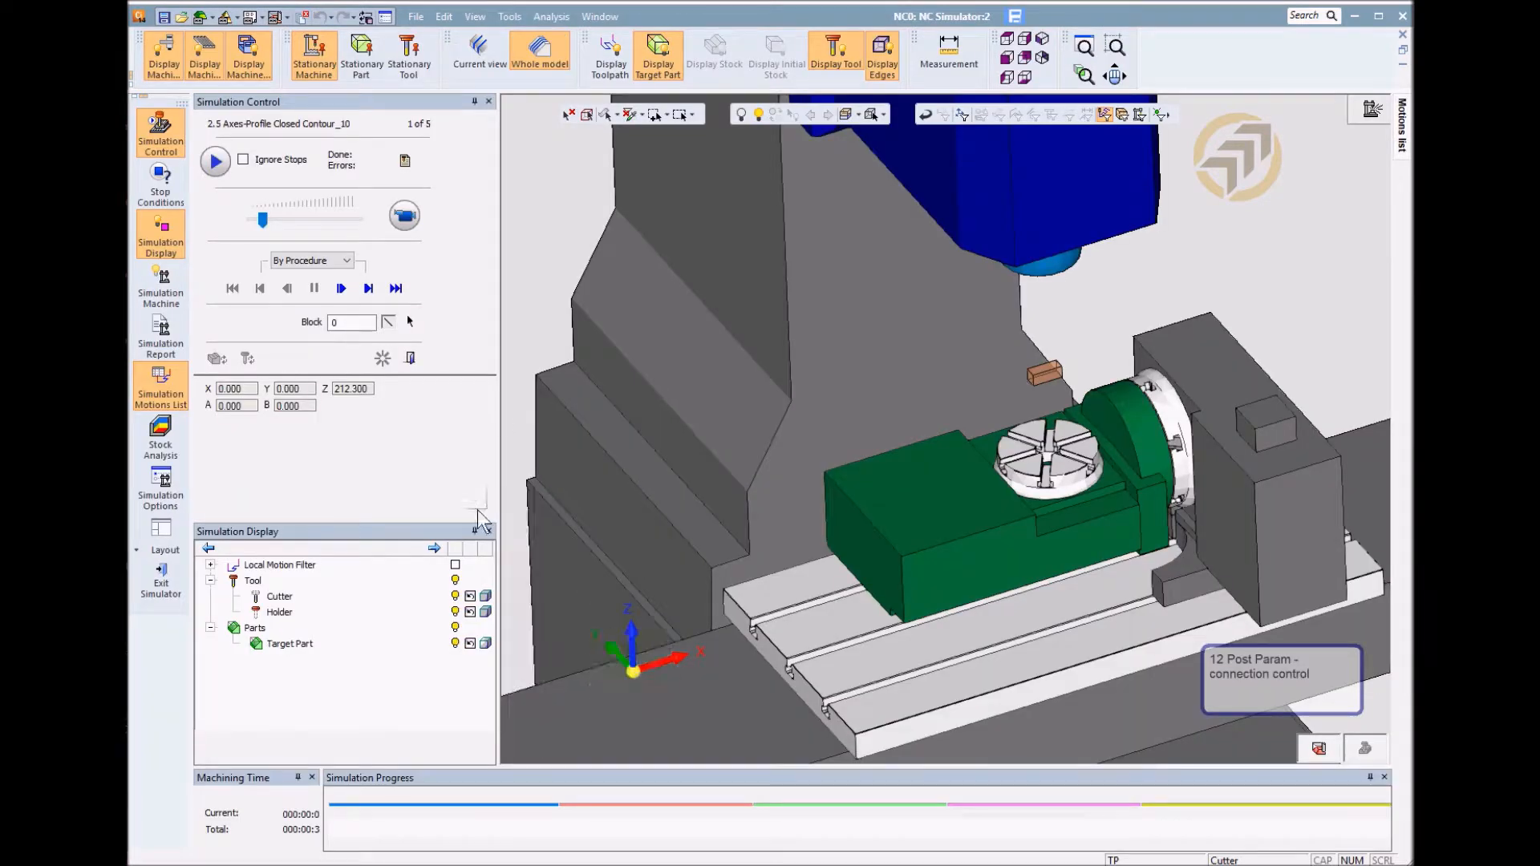
Enable the Local Motion Filter and switch its toolpath display from All Procedures to Leave Trace Behind Tool
click(455, 565)
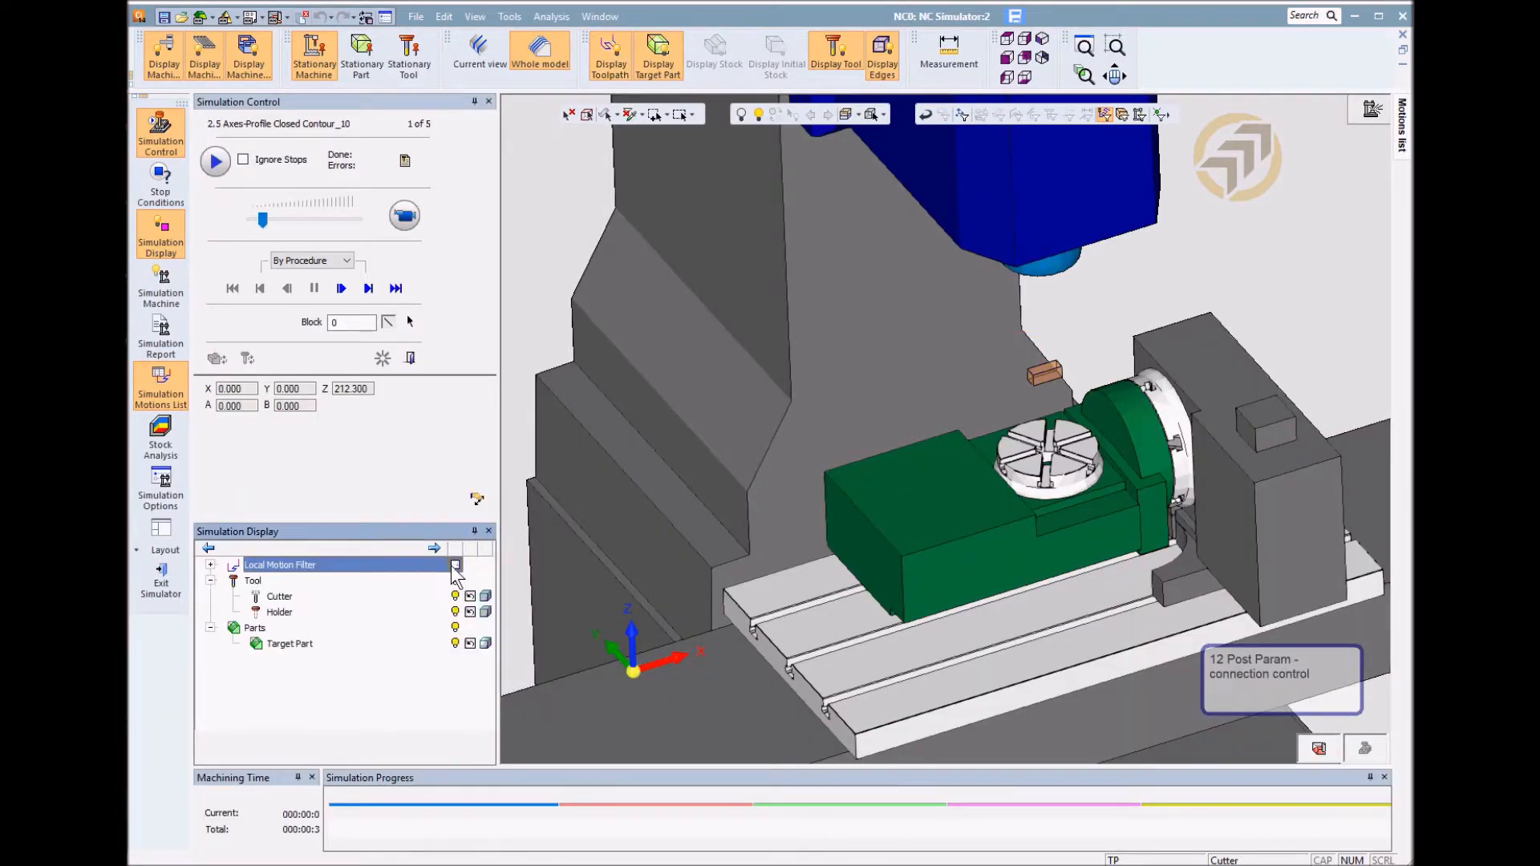
click(210, 564)
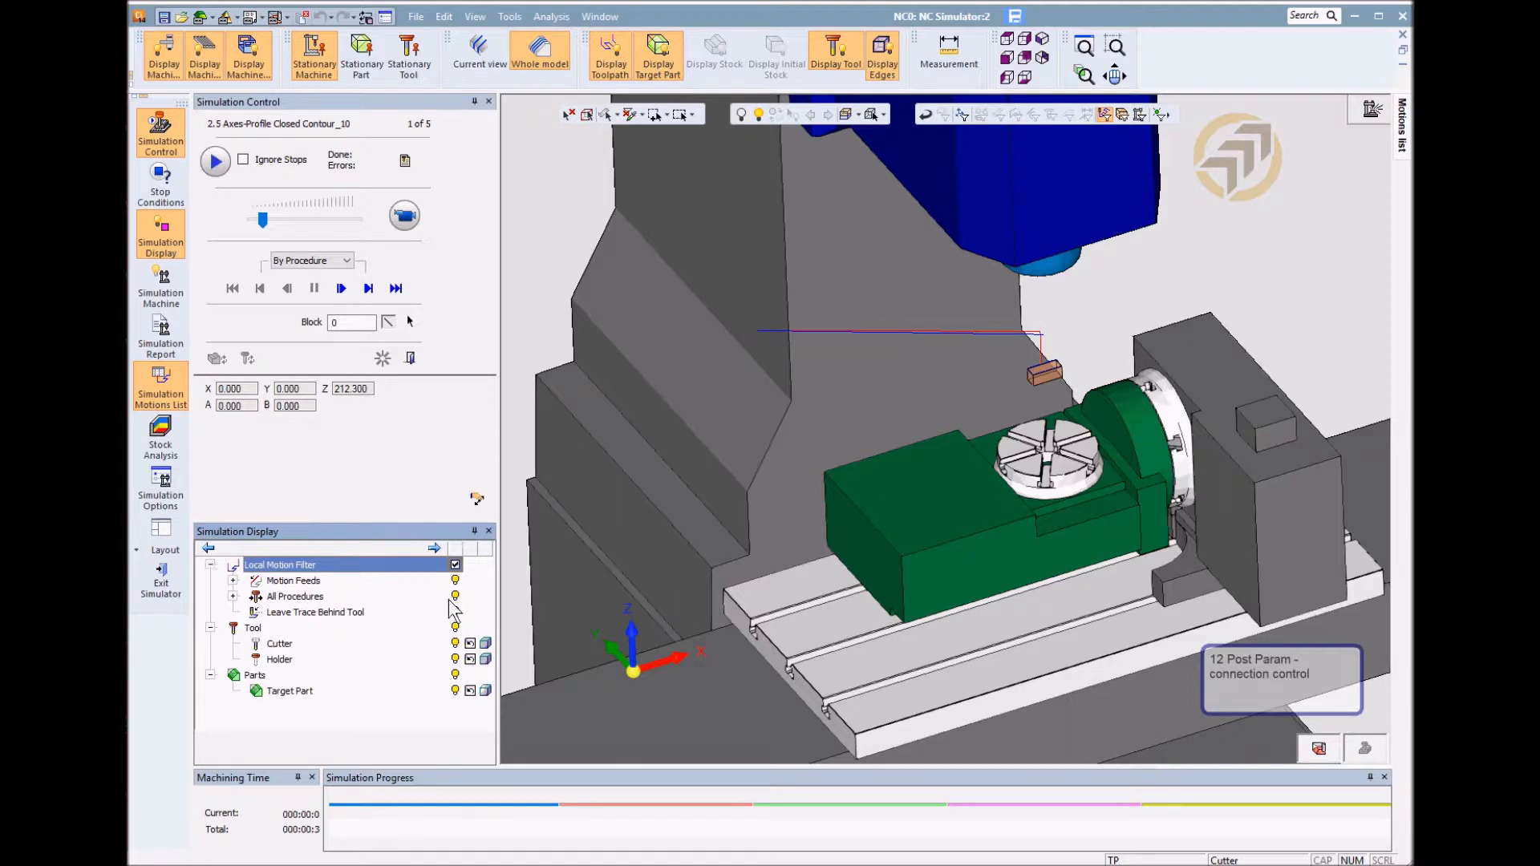
click(455, 612)
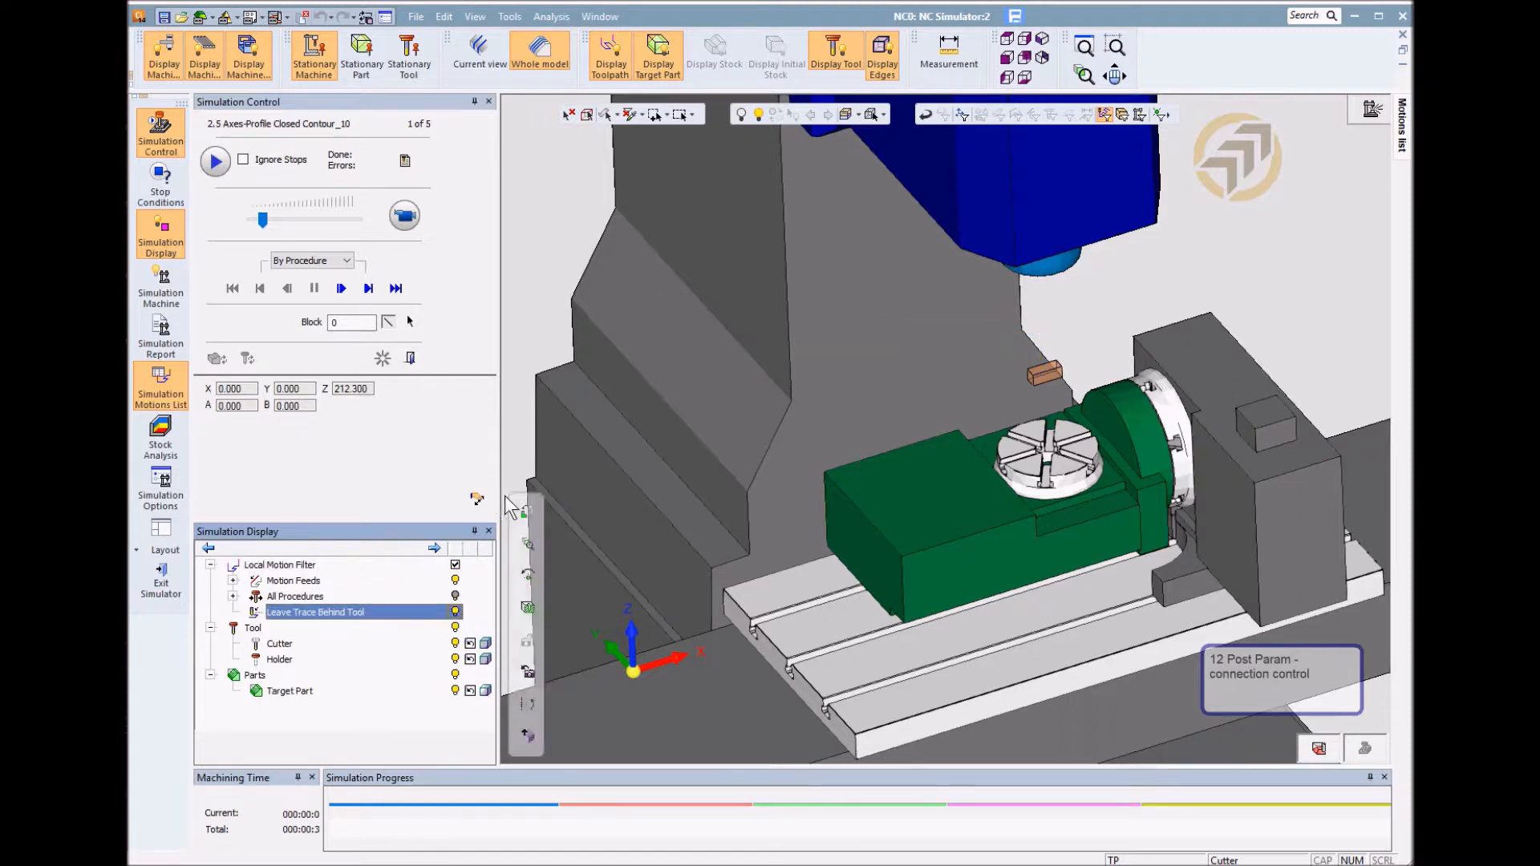
click(454, 596)
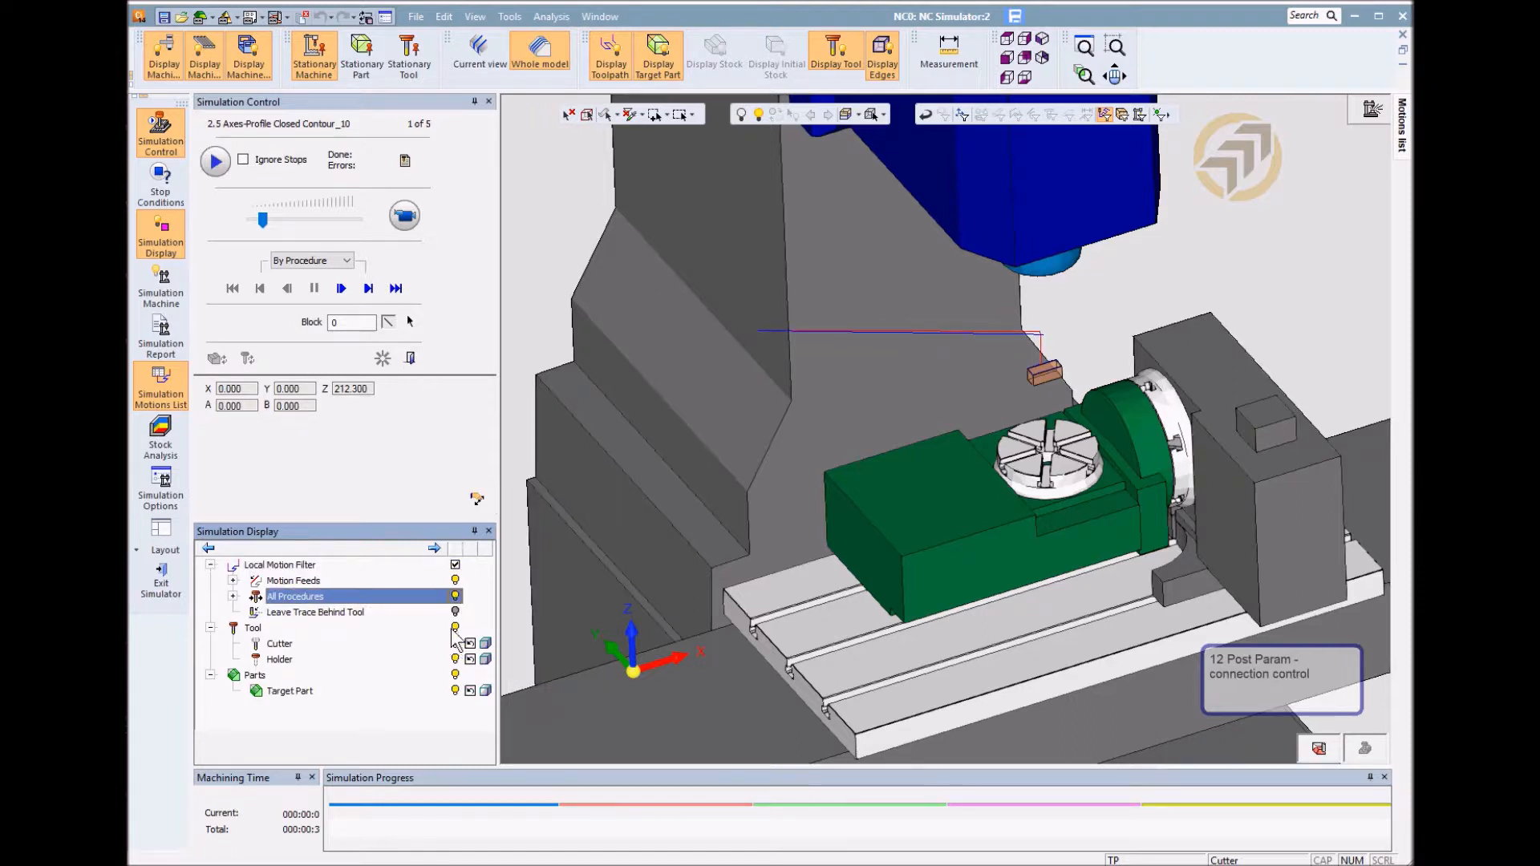
click(455, 612)
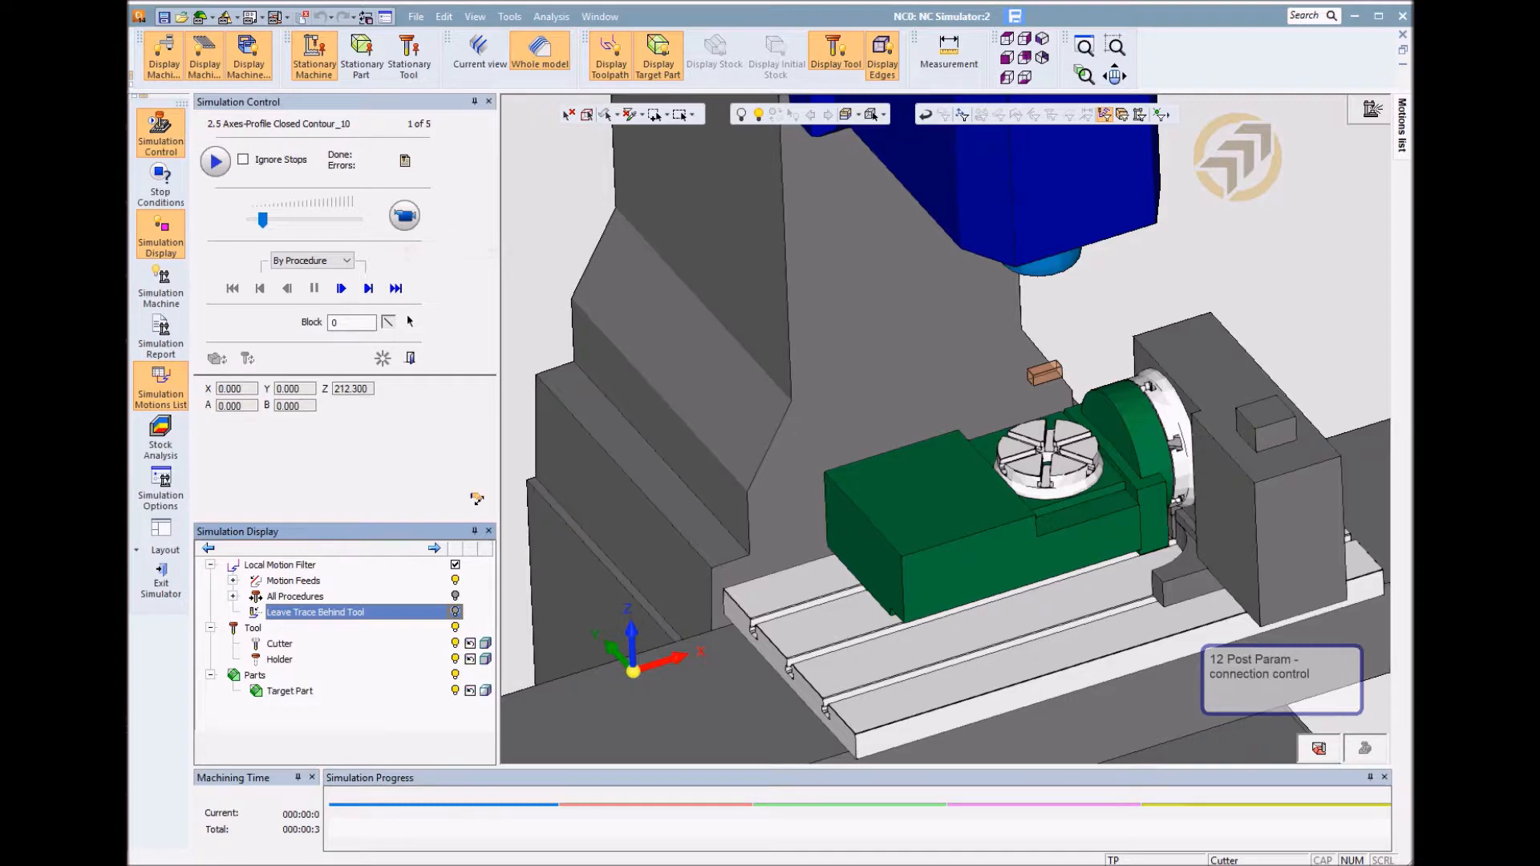
drag(1539, 24, 1408, 28)
drag(1069, 600, 945, 572)
key(alt+Tab)
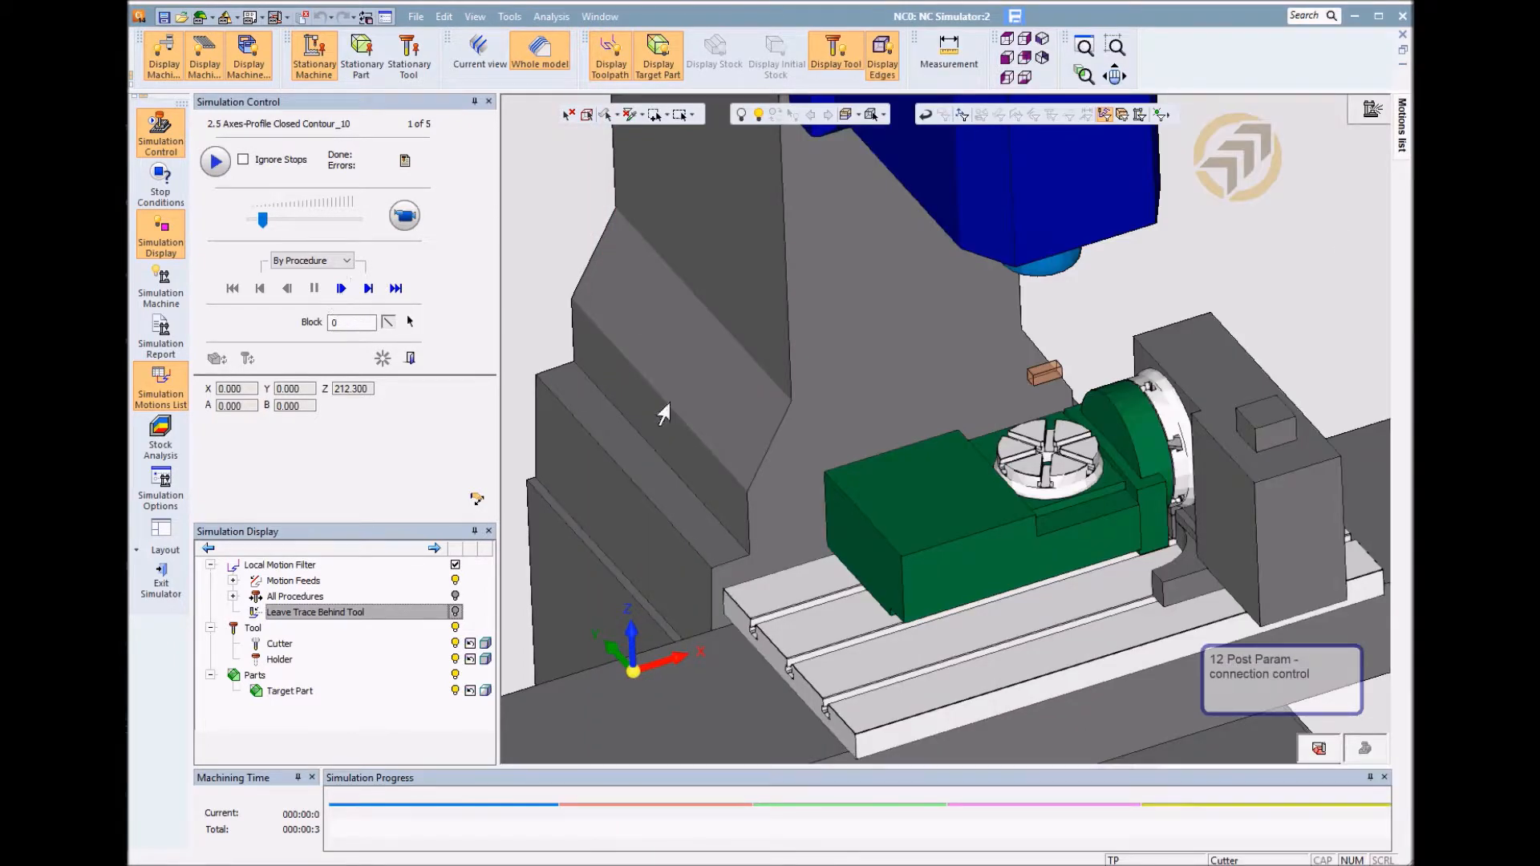
Run the first procedure, 2X-Profile_10, in the machine simulation
click(337, 290)
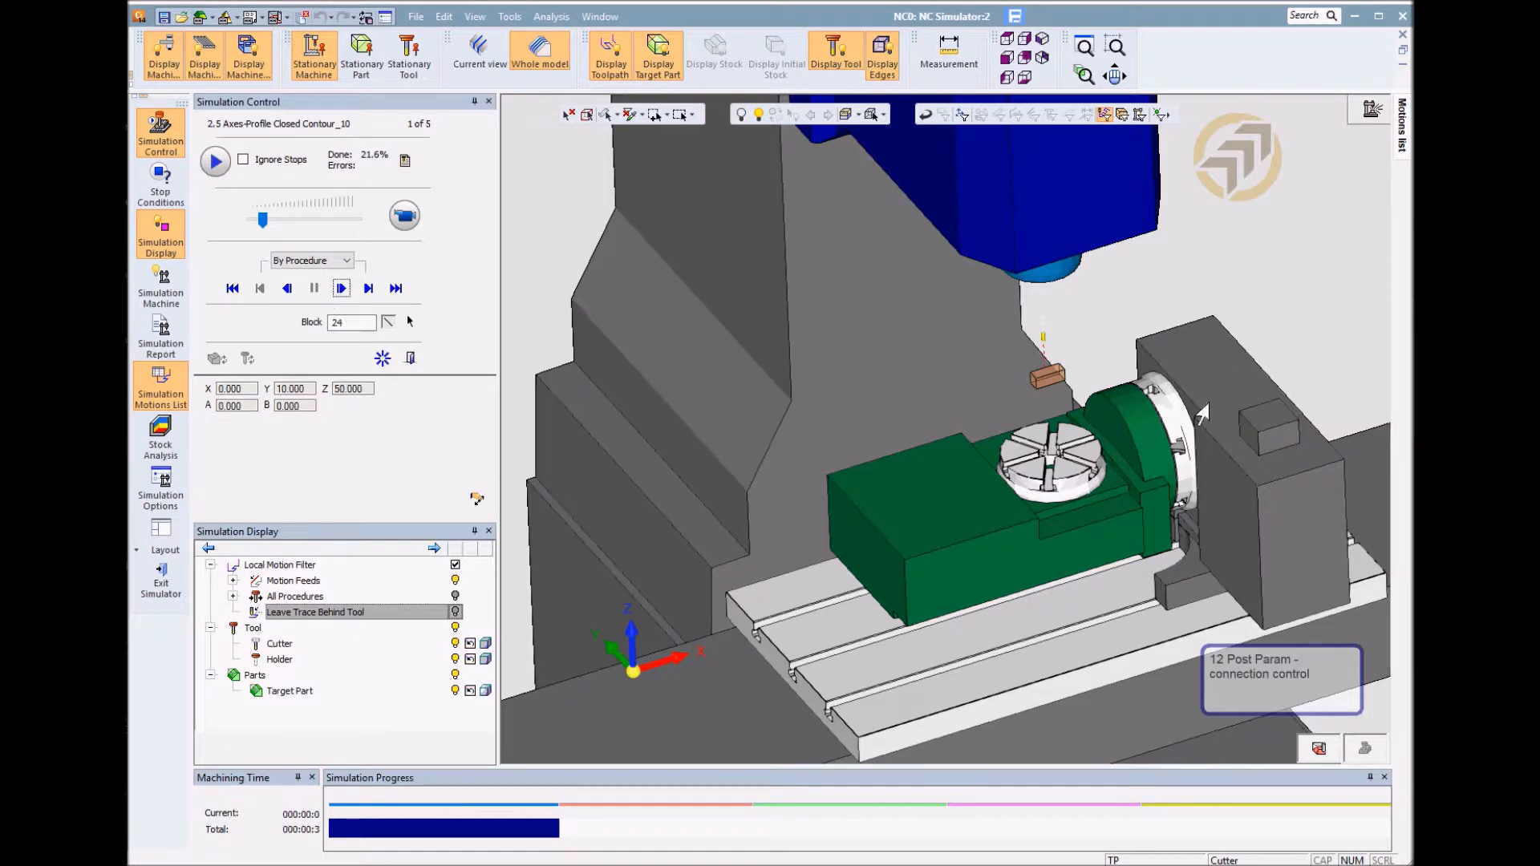
Advance the simulation into 2.5 Axes-Profile Closed Contour_11 and step through the rotary connection motion around the part
click(340, 288)
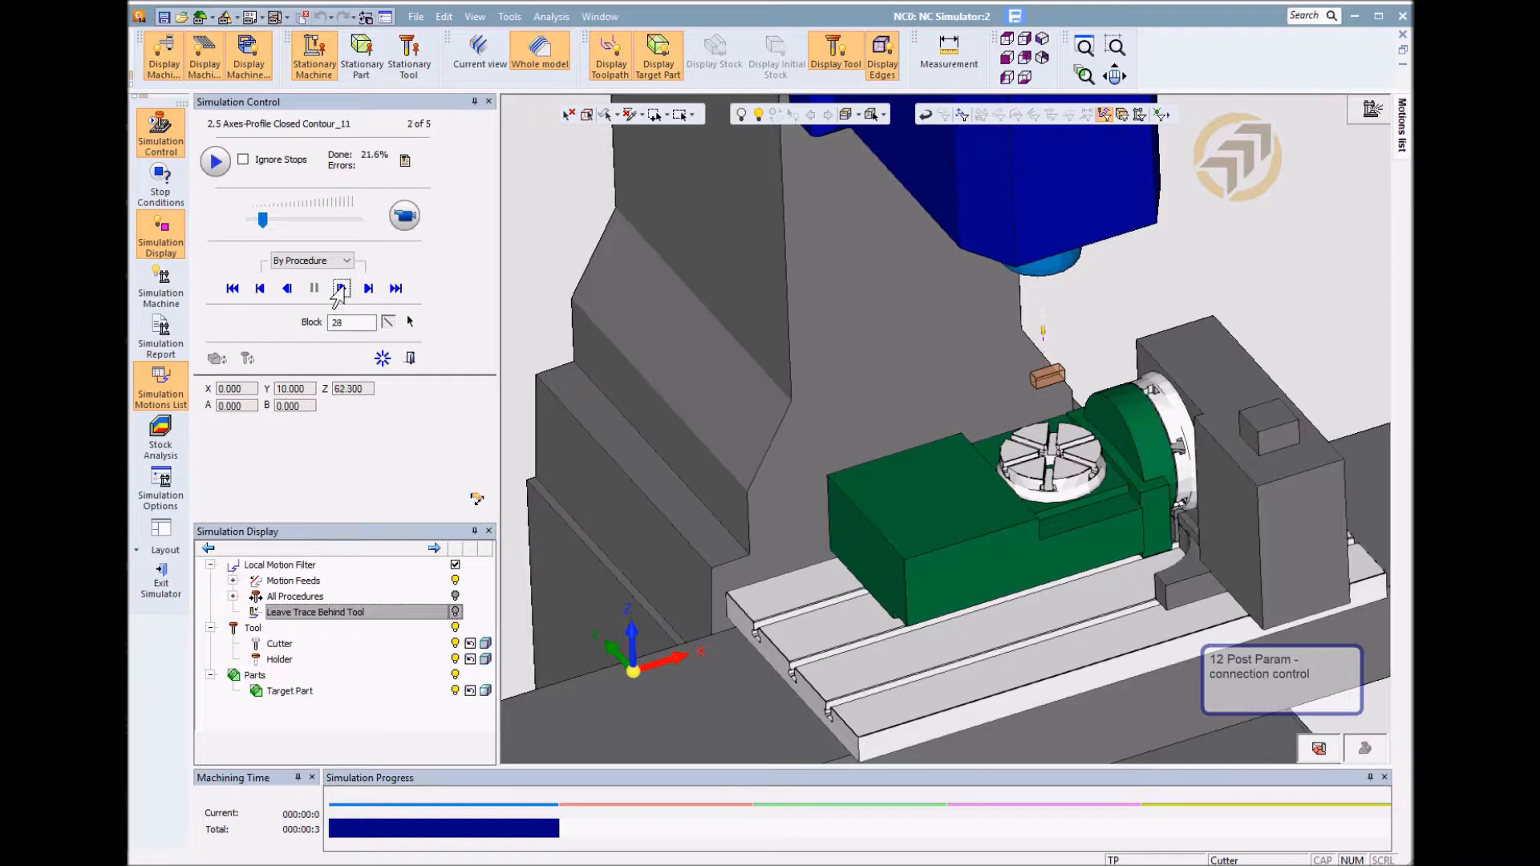
scroll(1098, 291, up, 3)
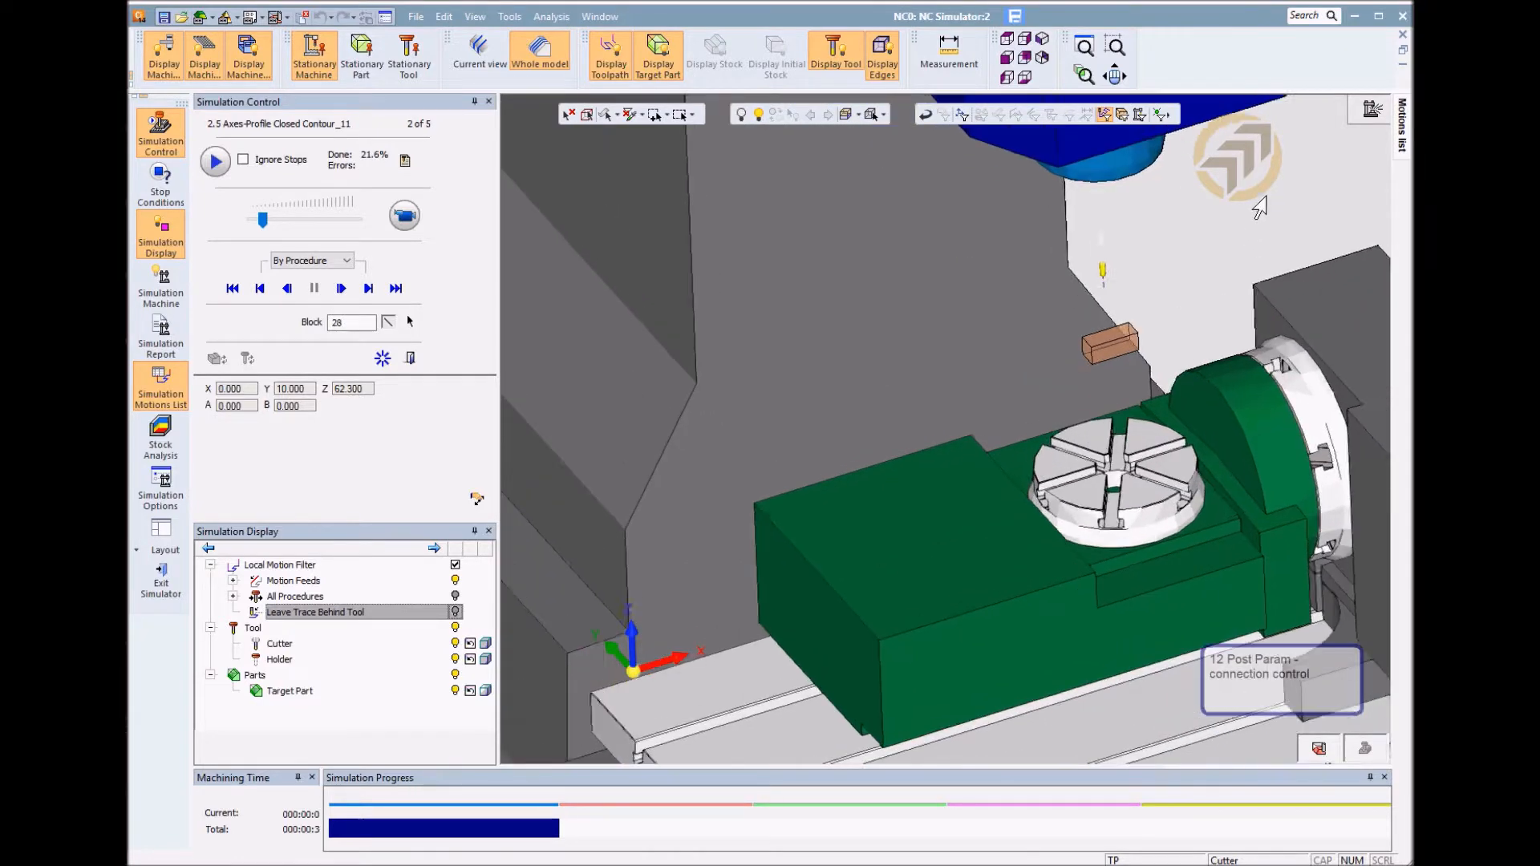
scroll(1102, 284, down, 5)
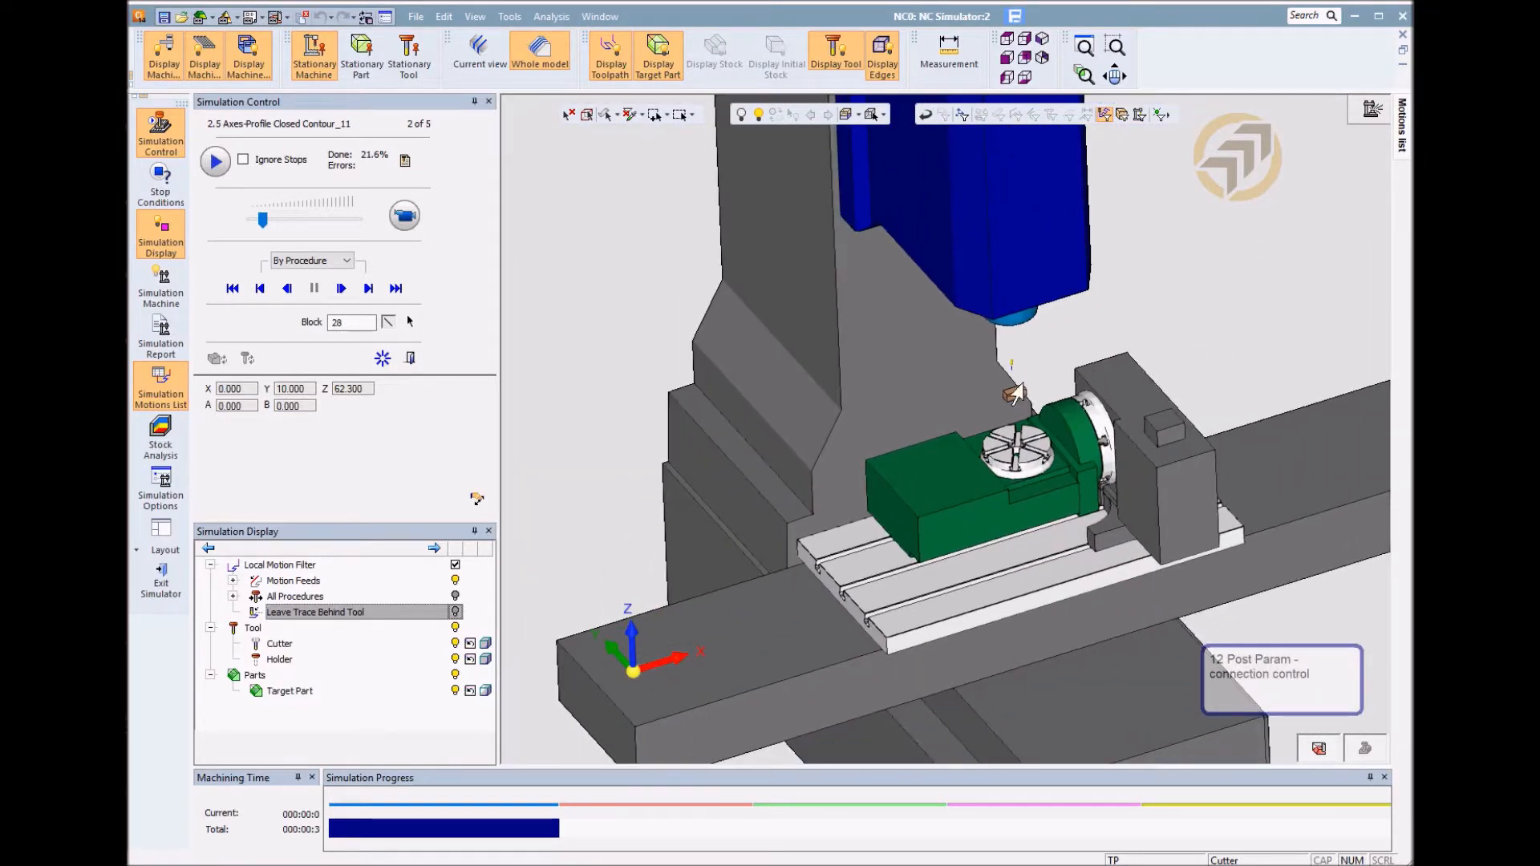
scroll(1003, 250, up, 5)
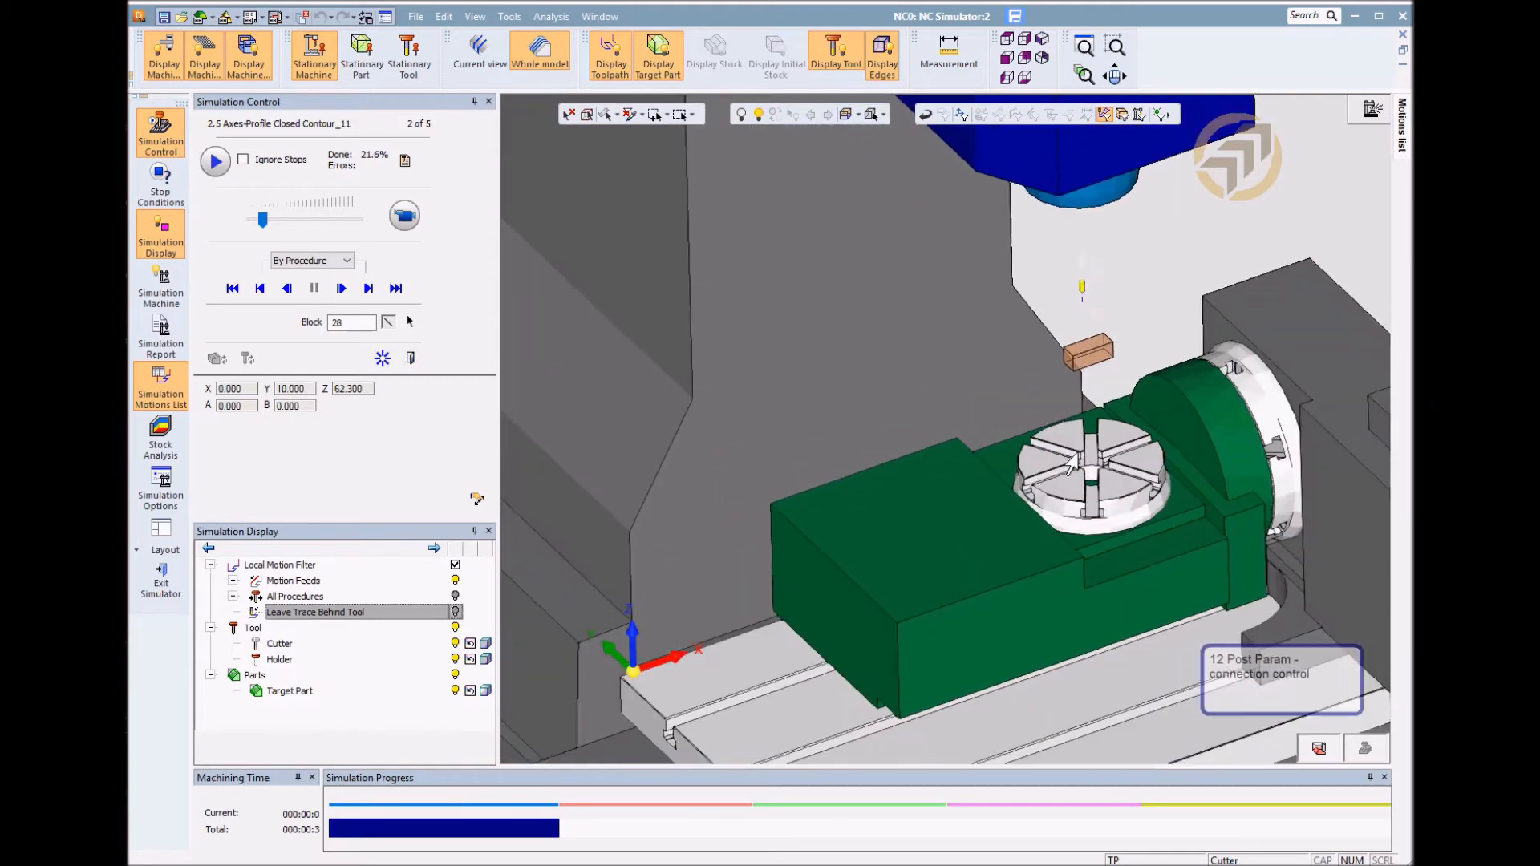
middle_drag(1078, 452, 1002, 447)
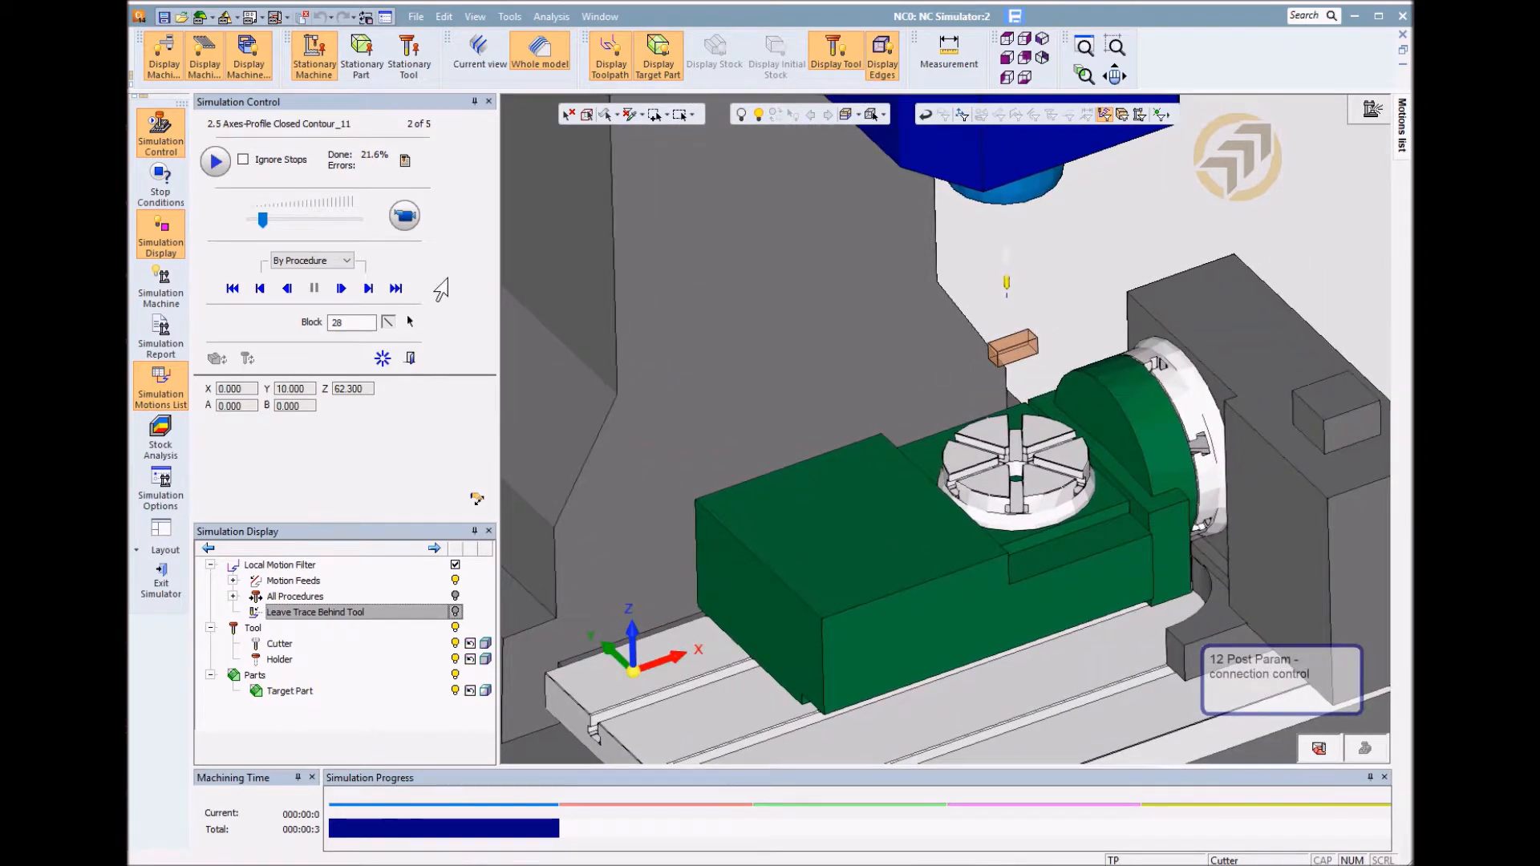
click(340, 288)
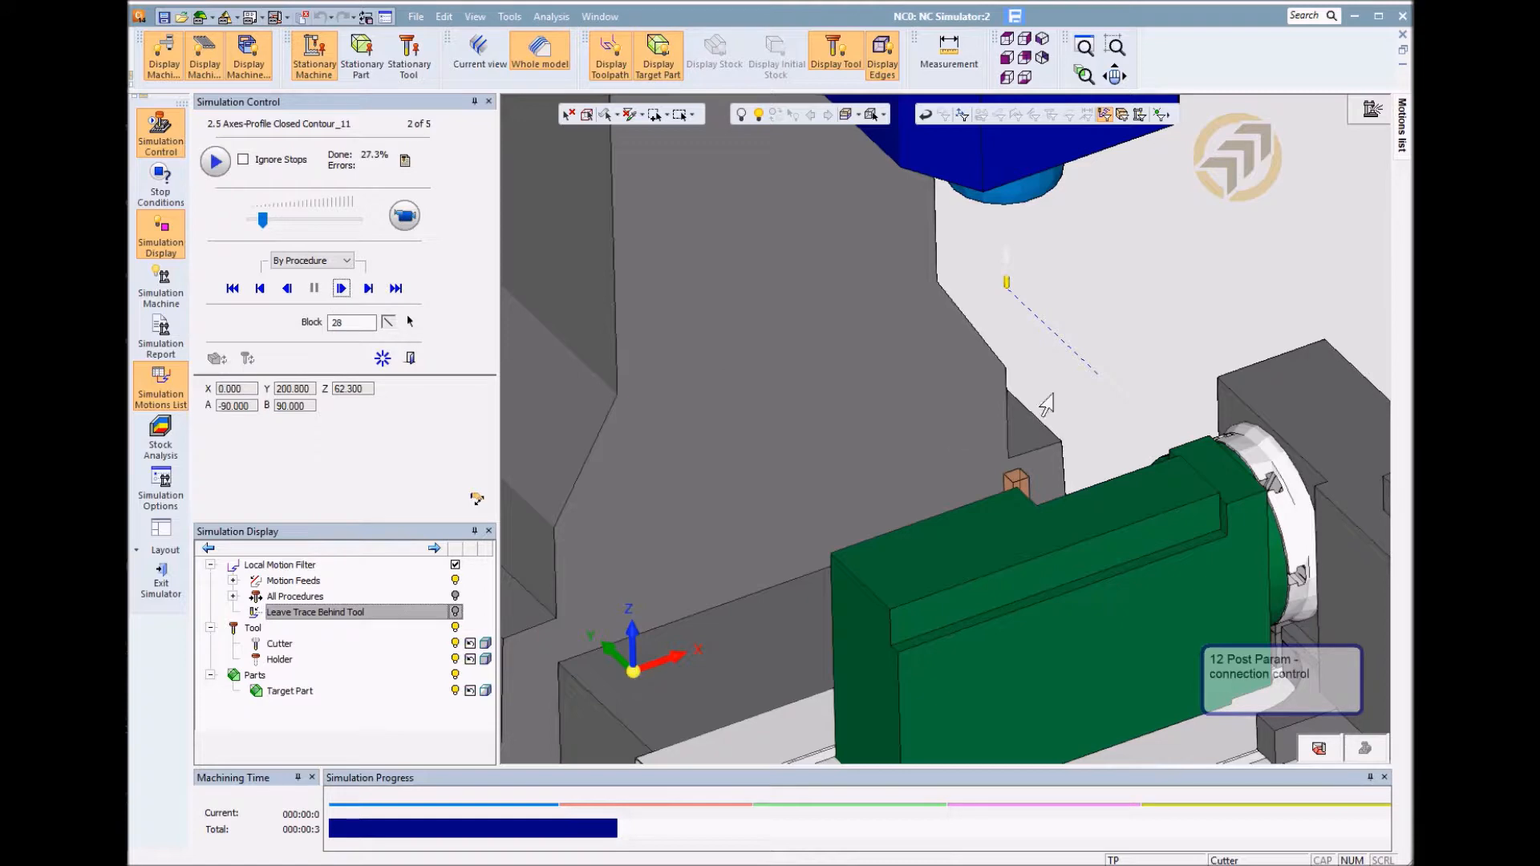
scroll(1033, 449, down, 2)
middle_drag(1029, 492, 1033, 424)
click(341, 288)
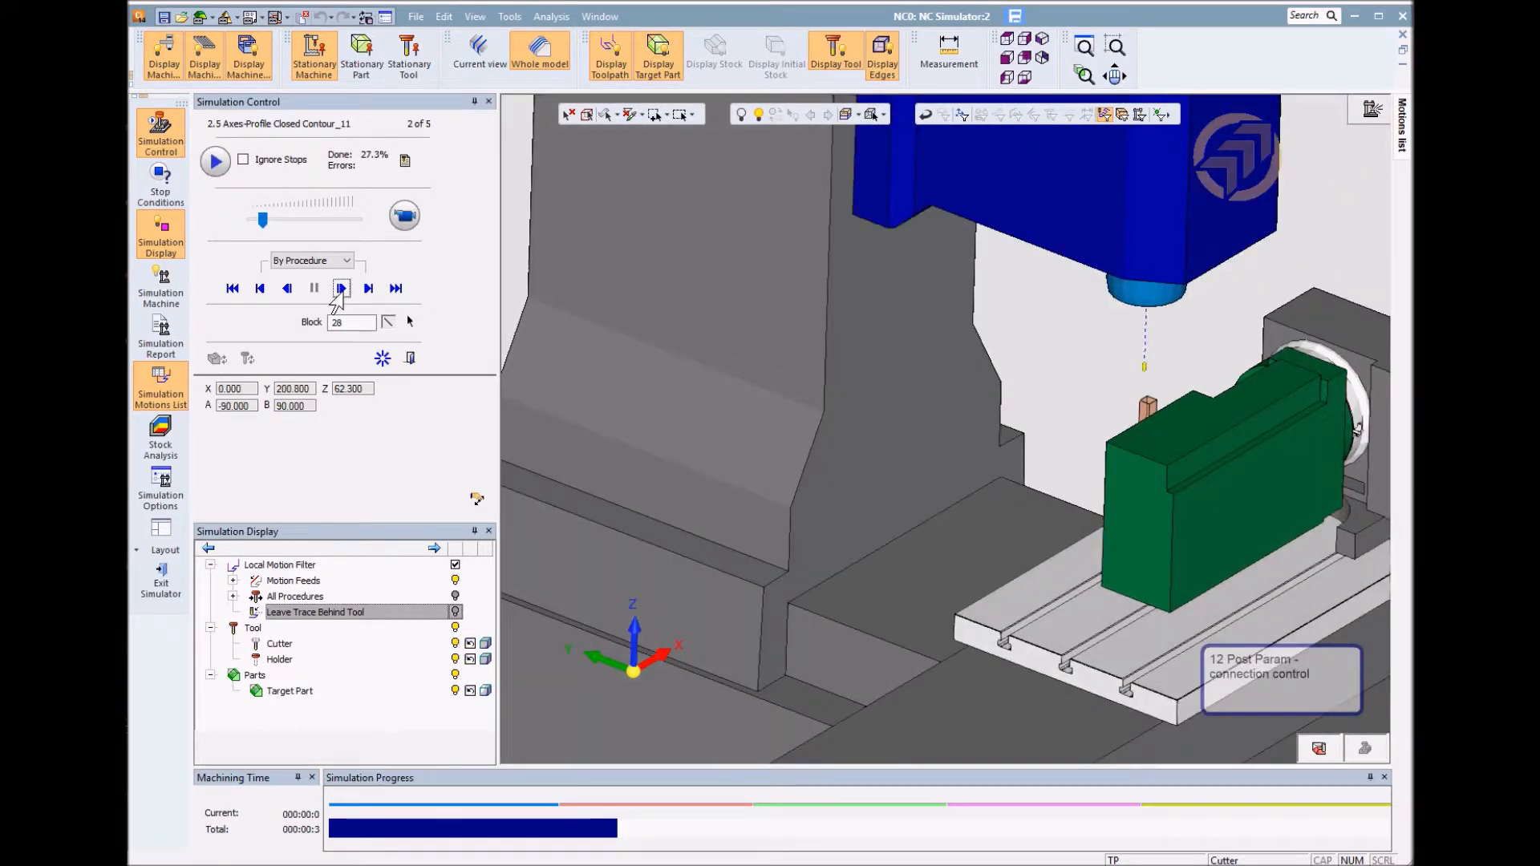
Run the remaining procedures to the end and exit the machine simulator, accepting the loss of stock removal calculations
click(403, 216)
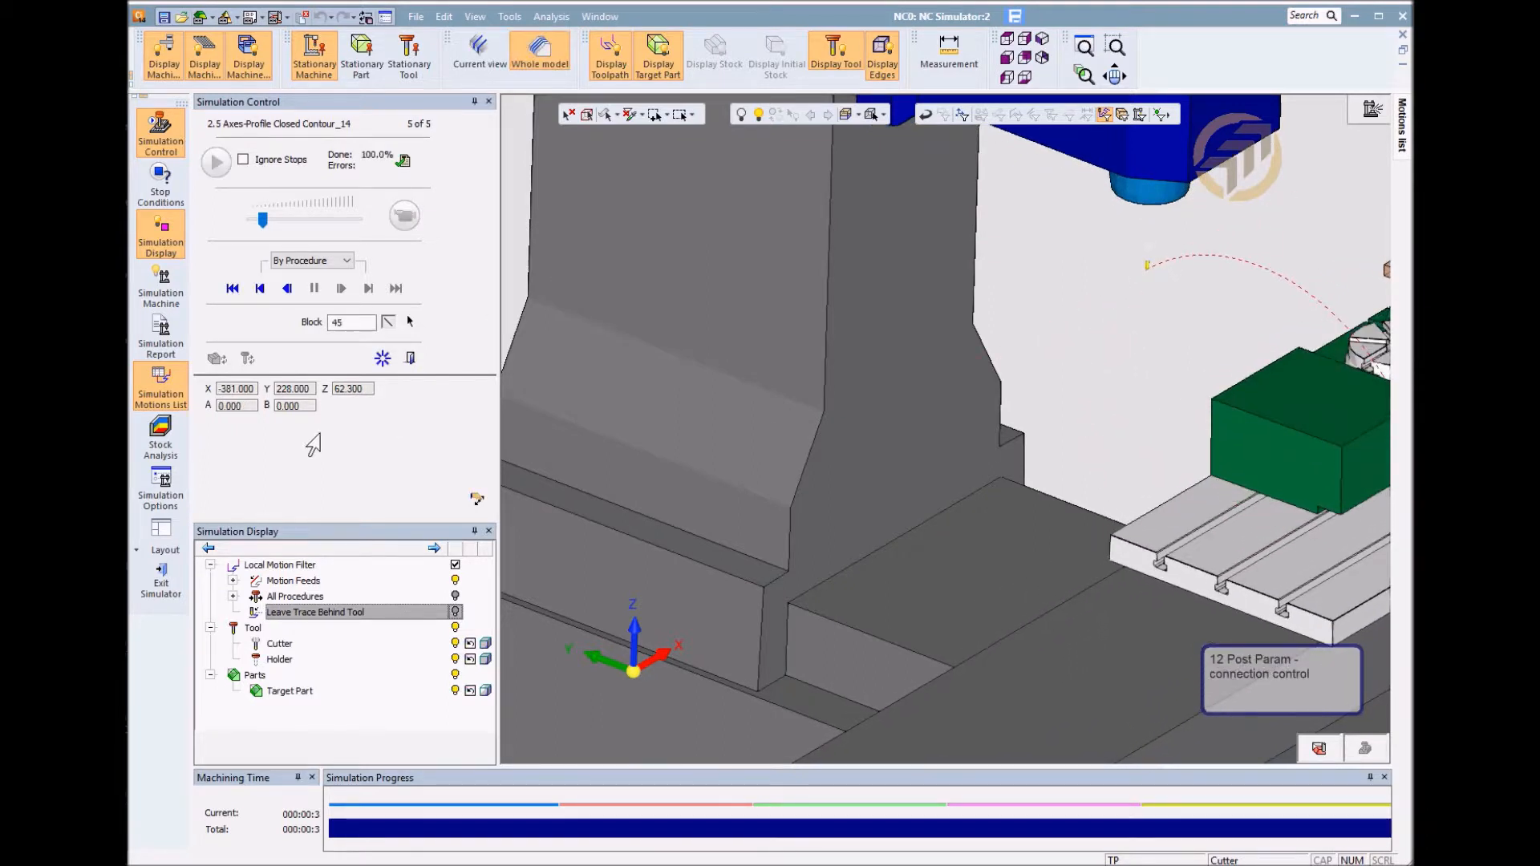
click(410, 358)
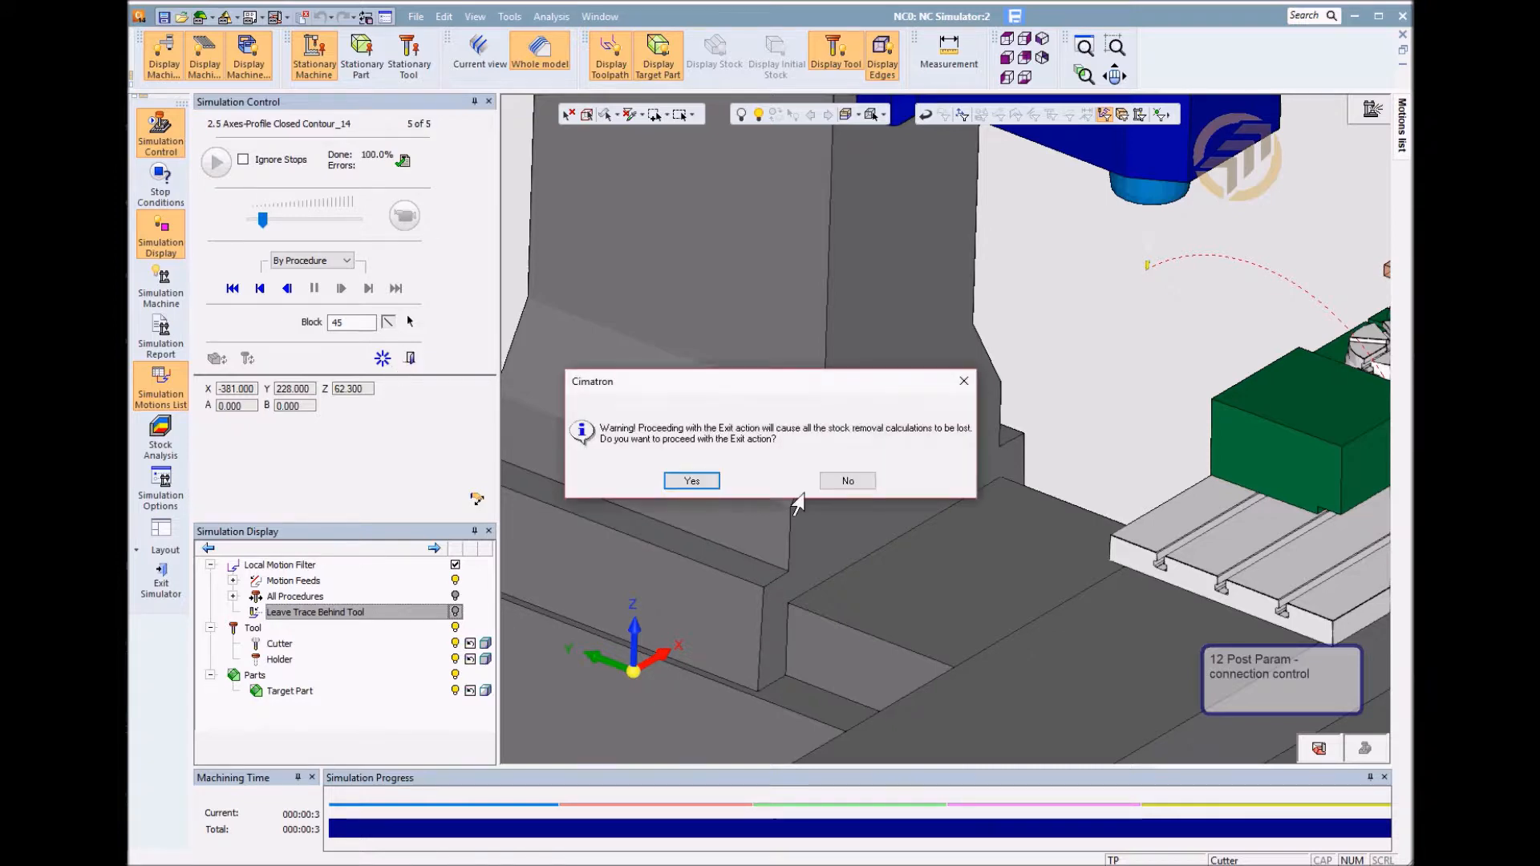
click(698, 482)
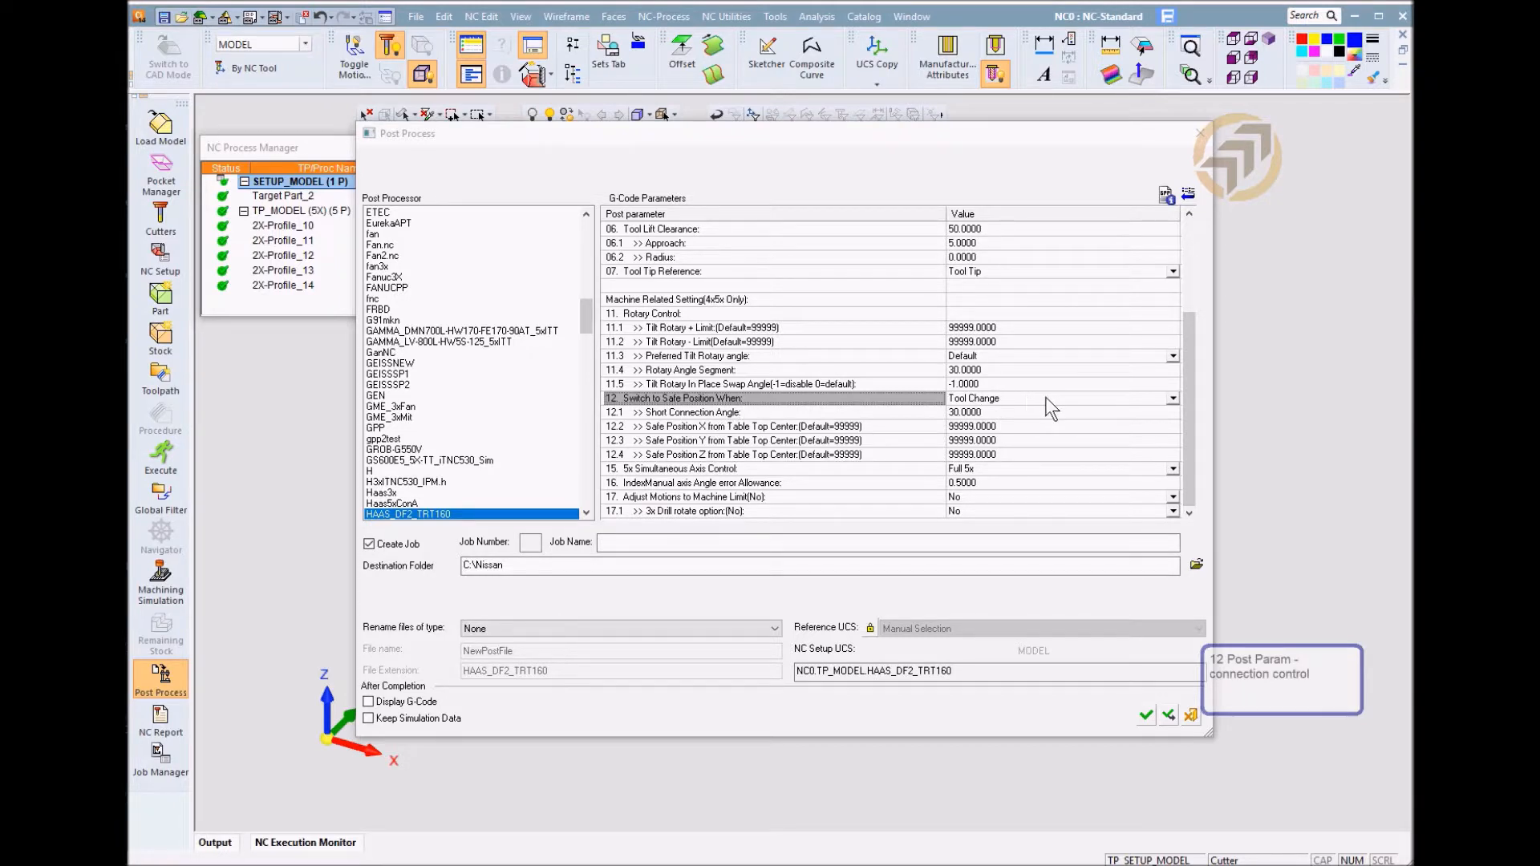
Set post parameter 12, Switch to Safe Position When, to Long Connection and save the post and SETUP_MODEL settings
click(652, 401)
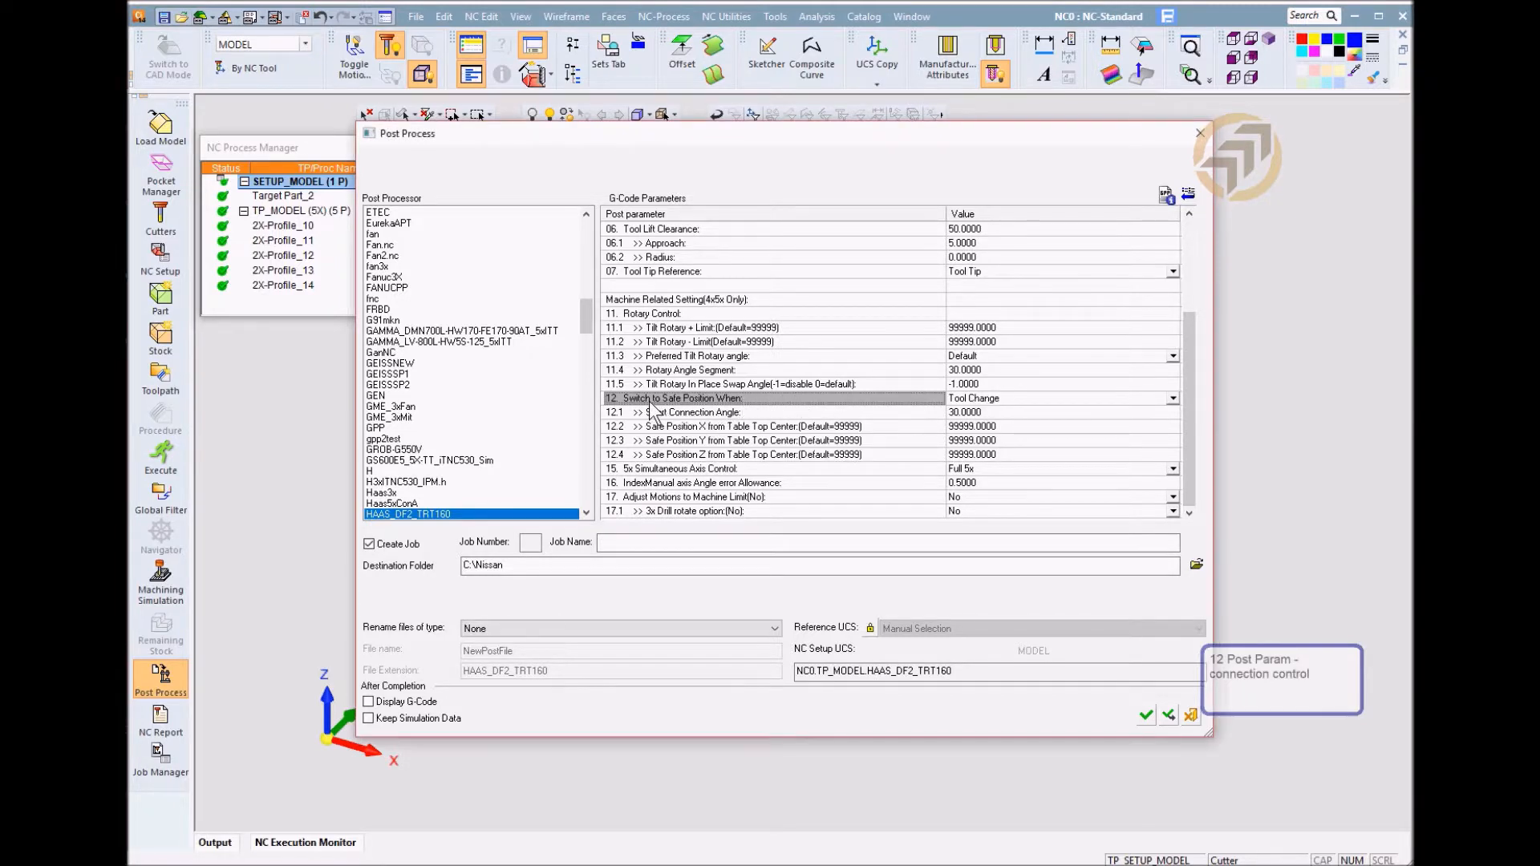
click(1001, 399)
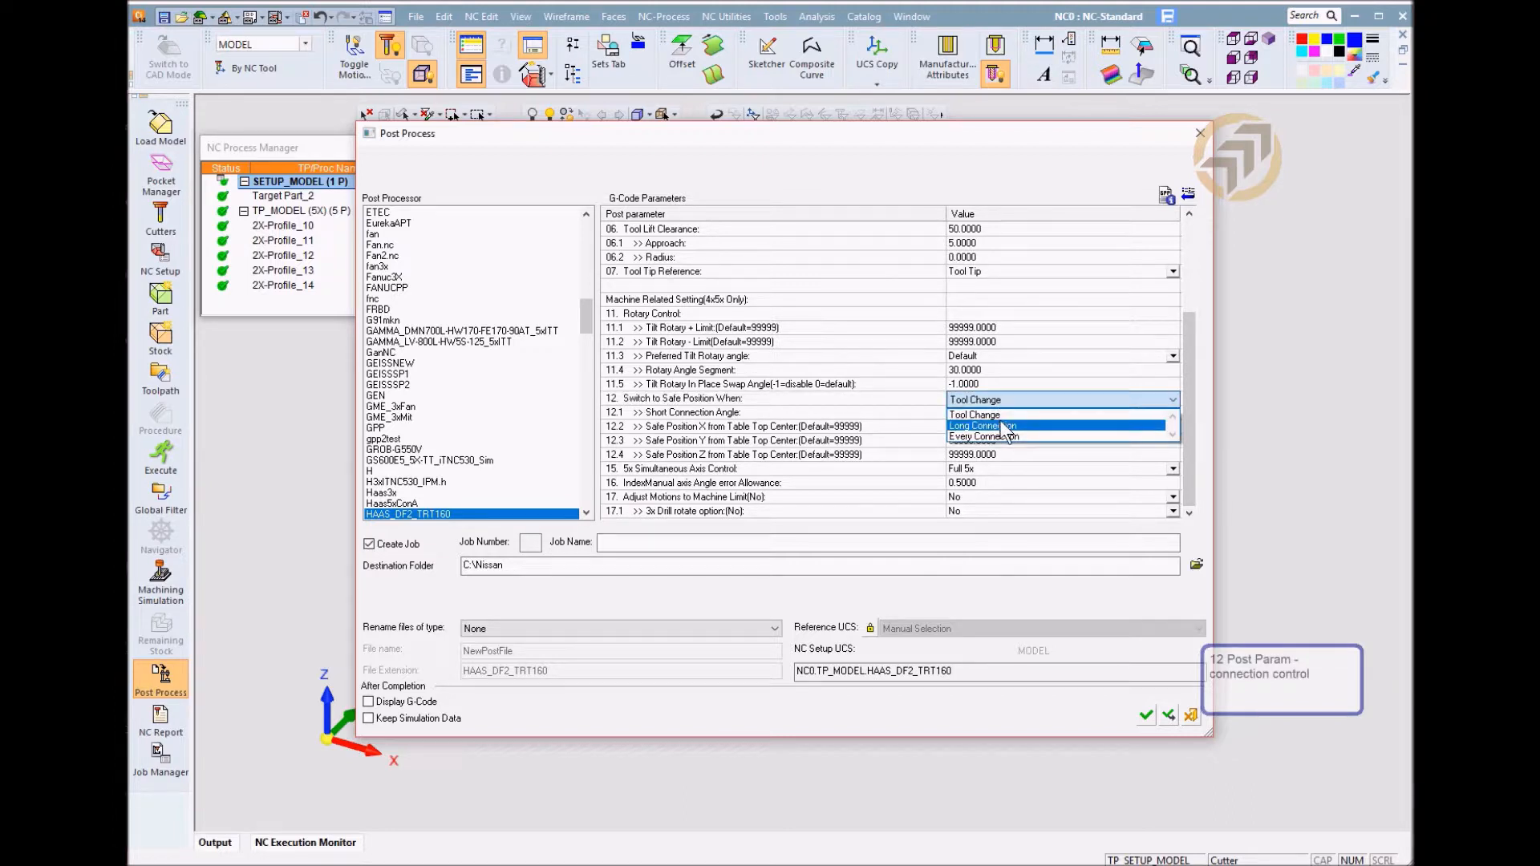
click(1004, 425)
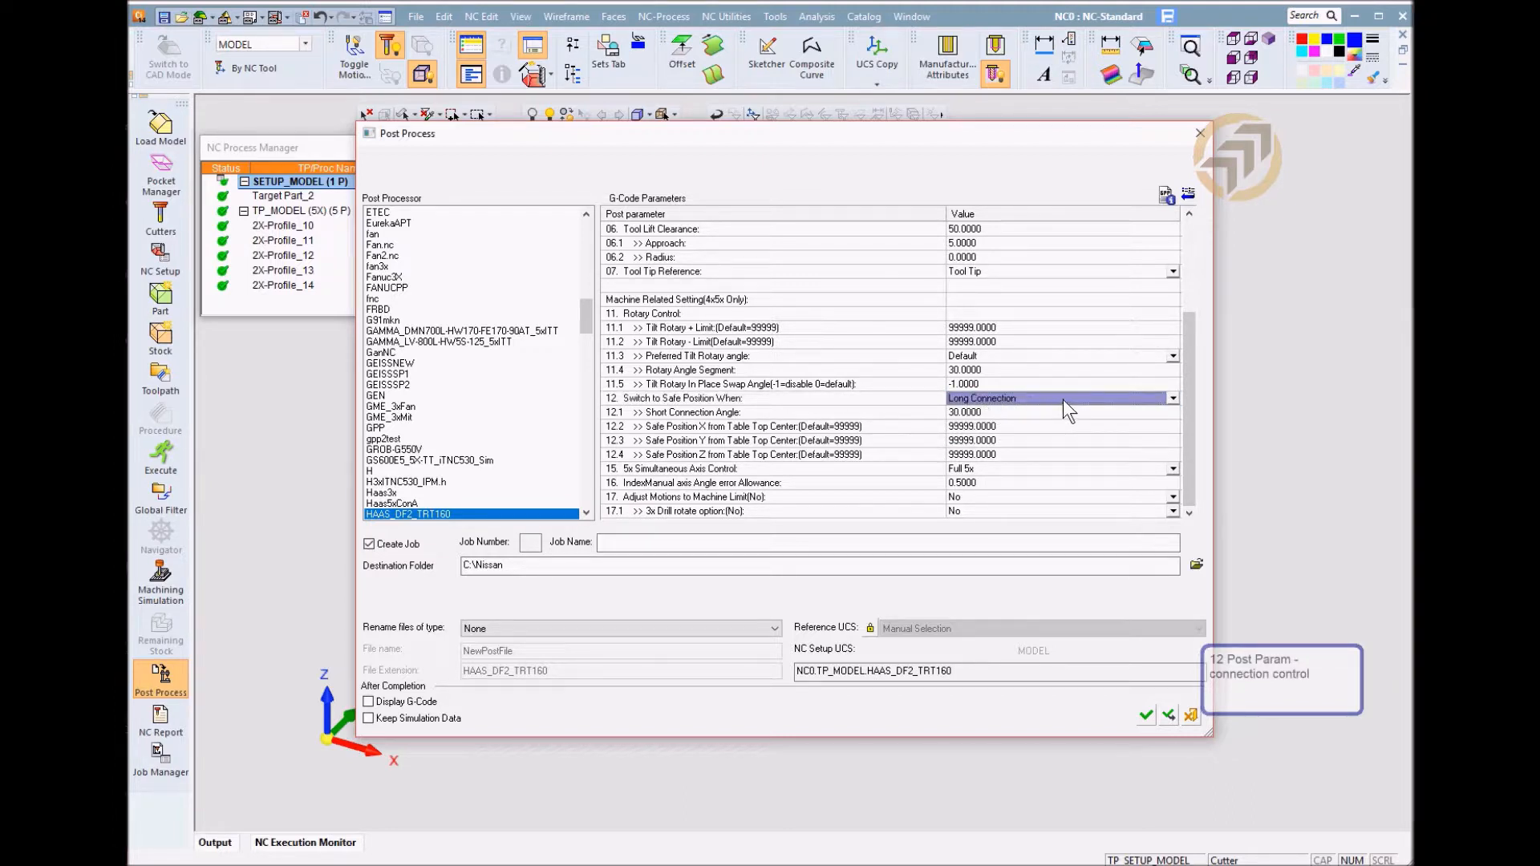
click(1025, 400)
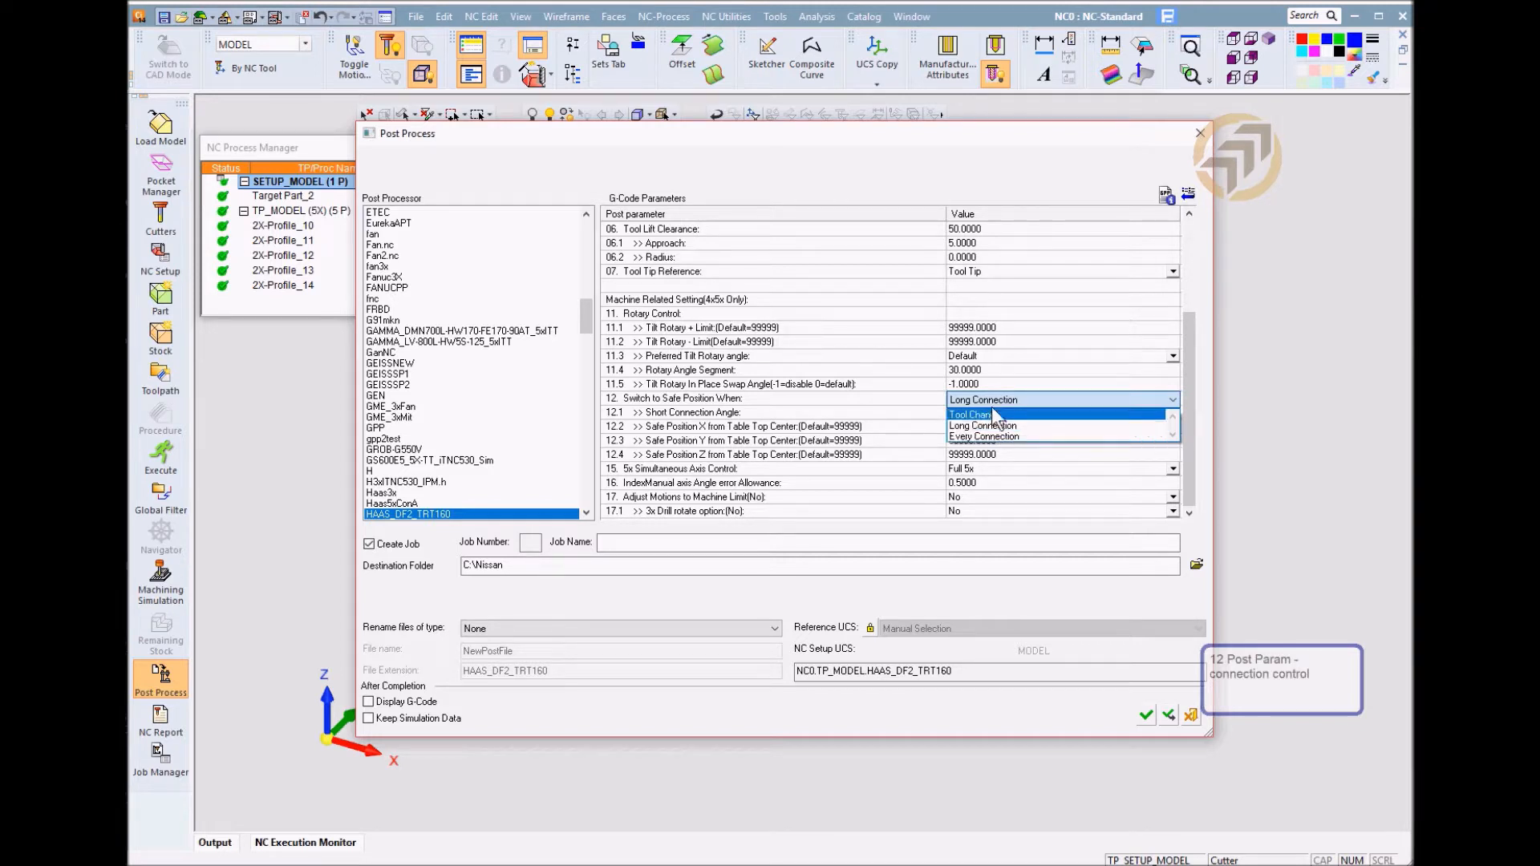
click(999, 425)
click(918, 397)
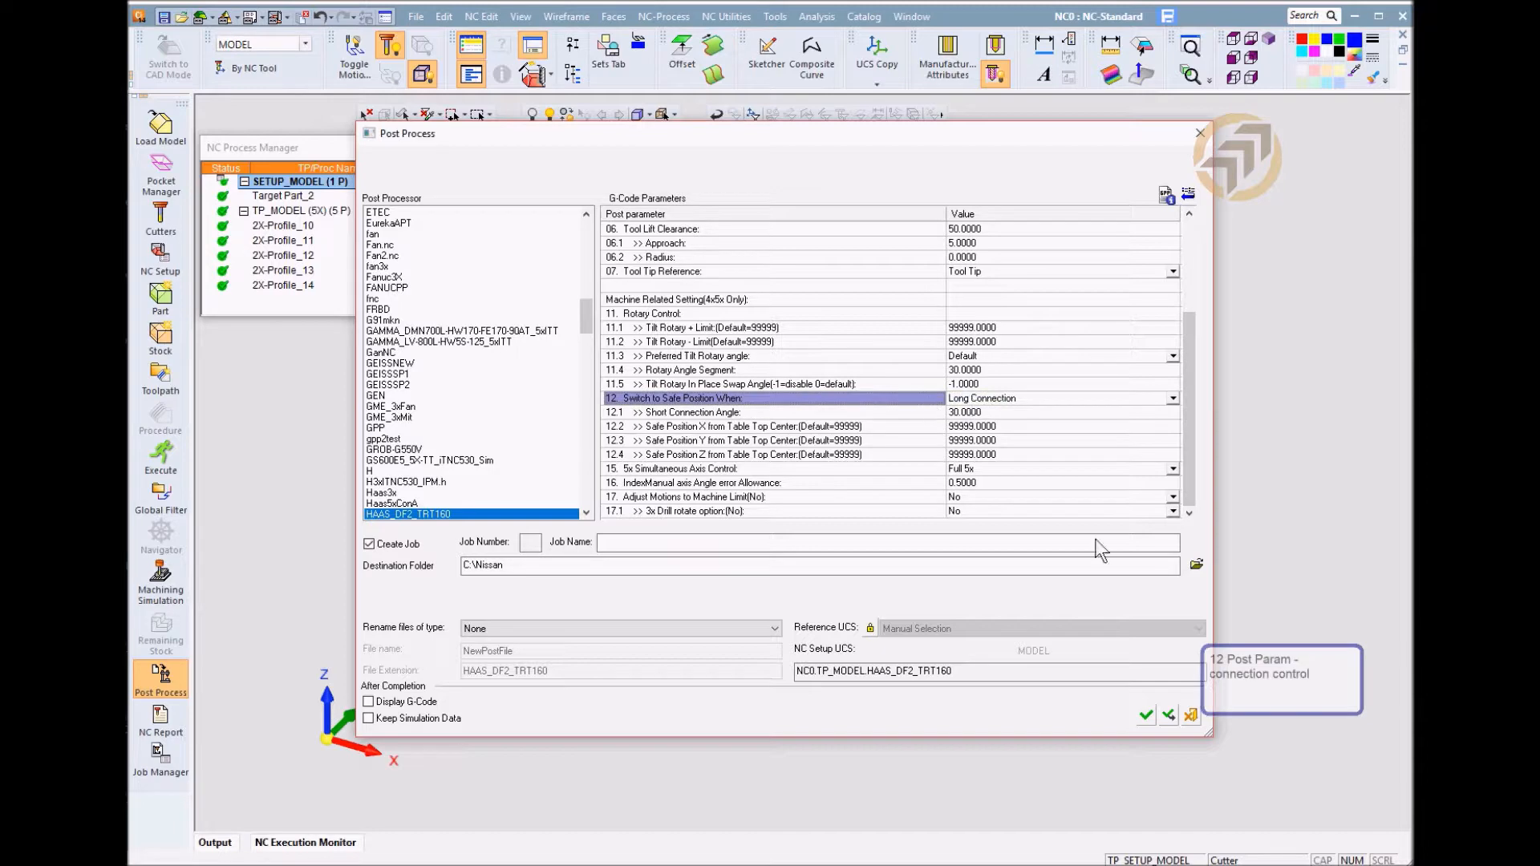
click(1146, 715)
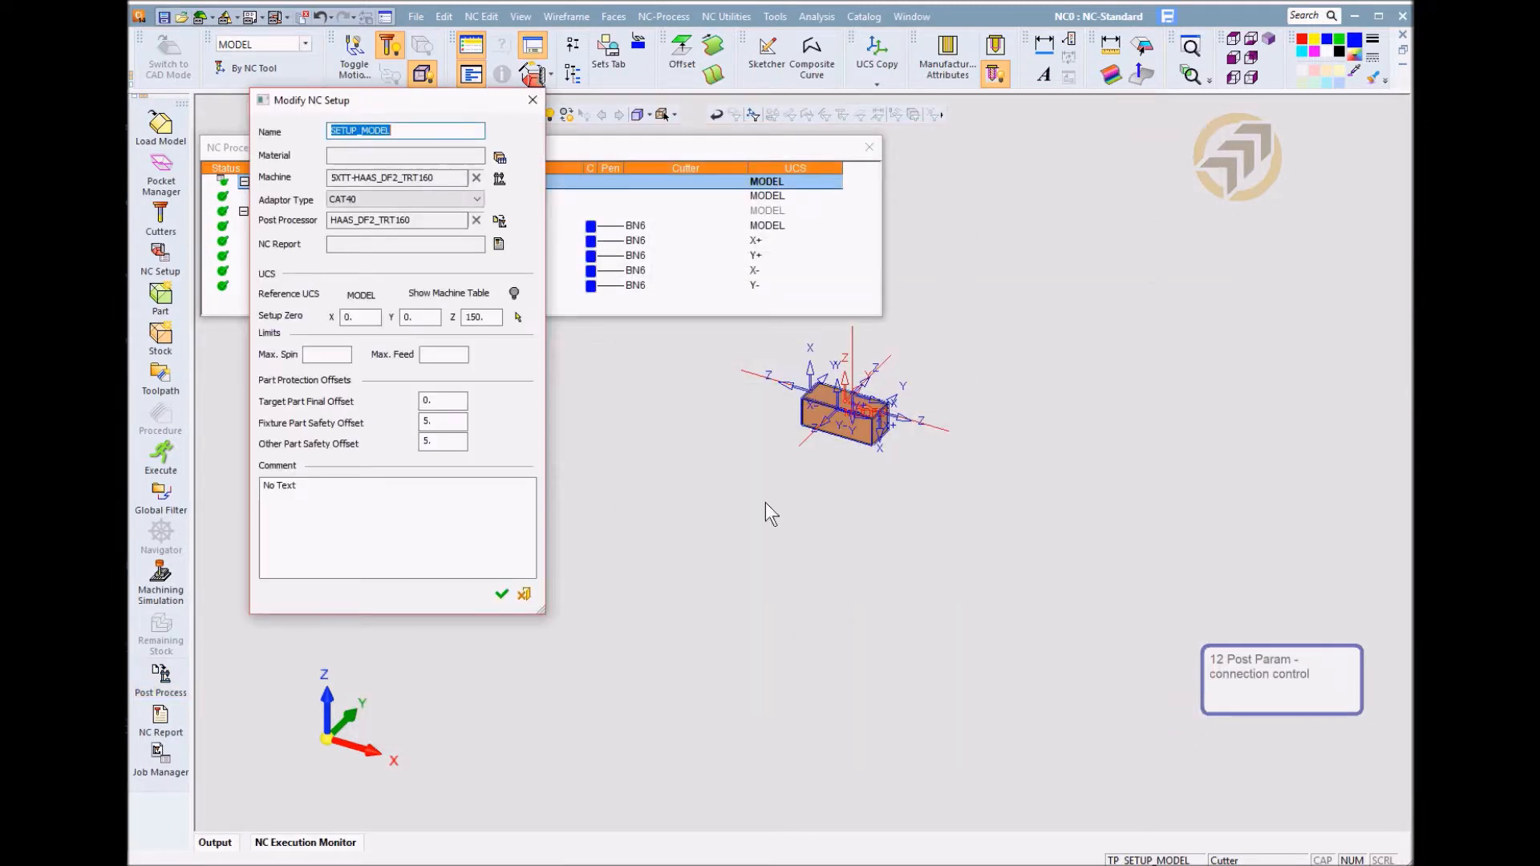
click(501, 594)
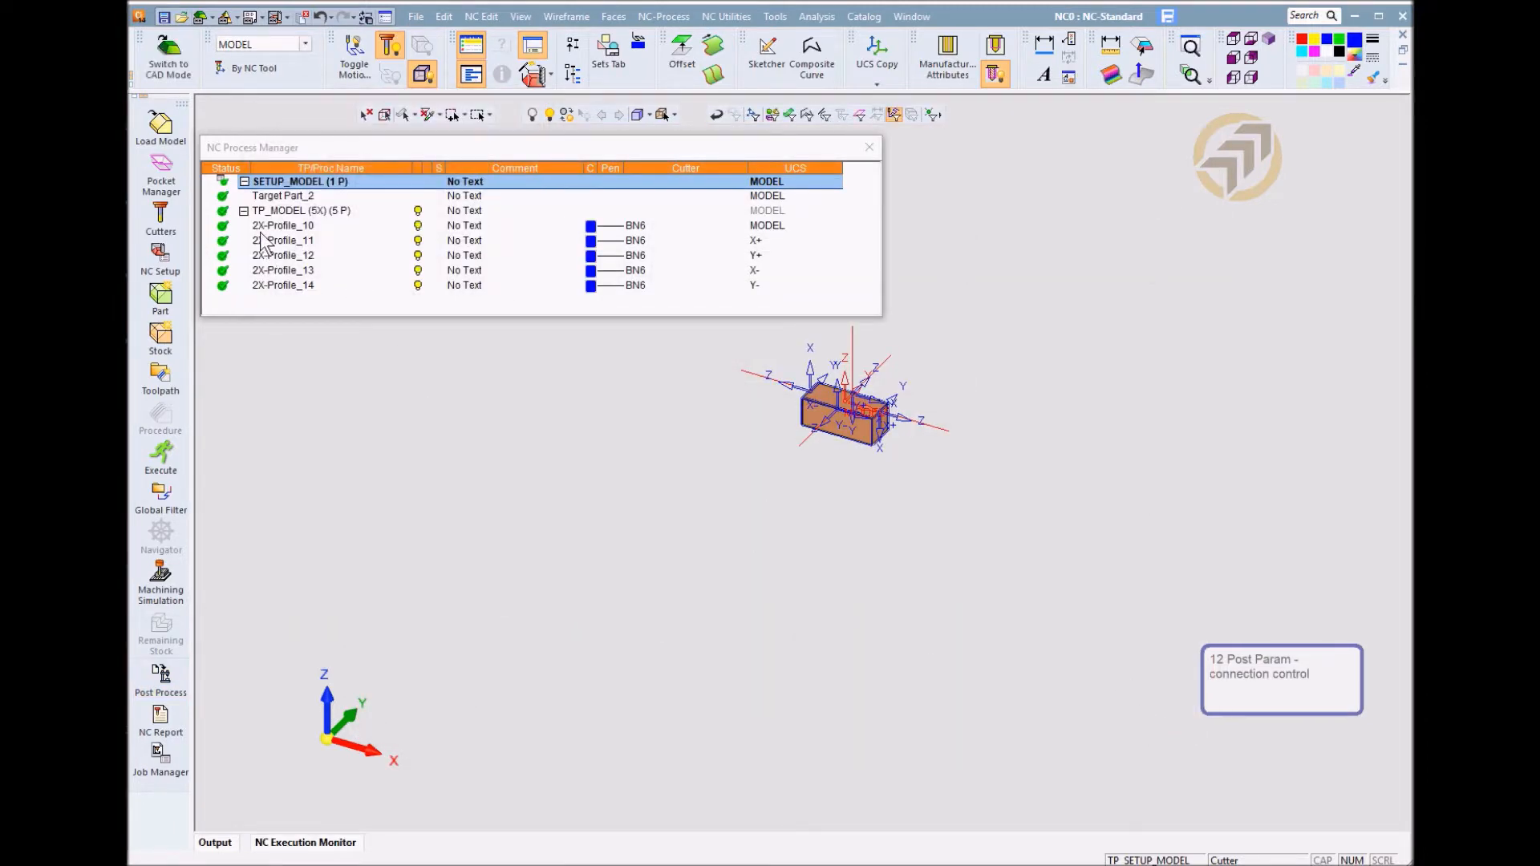
Simulate all TP_MODEL procedures to the end with the Long Connection setting, and exit the simulator
click(274, 214)
click(161, 579)
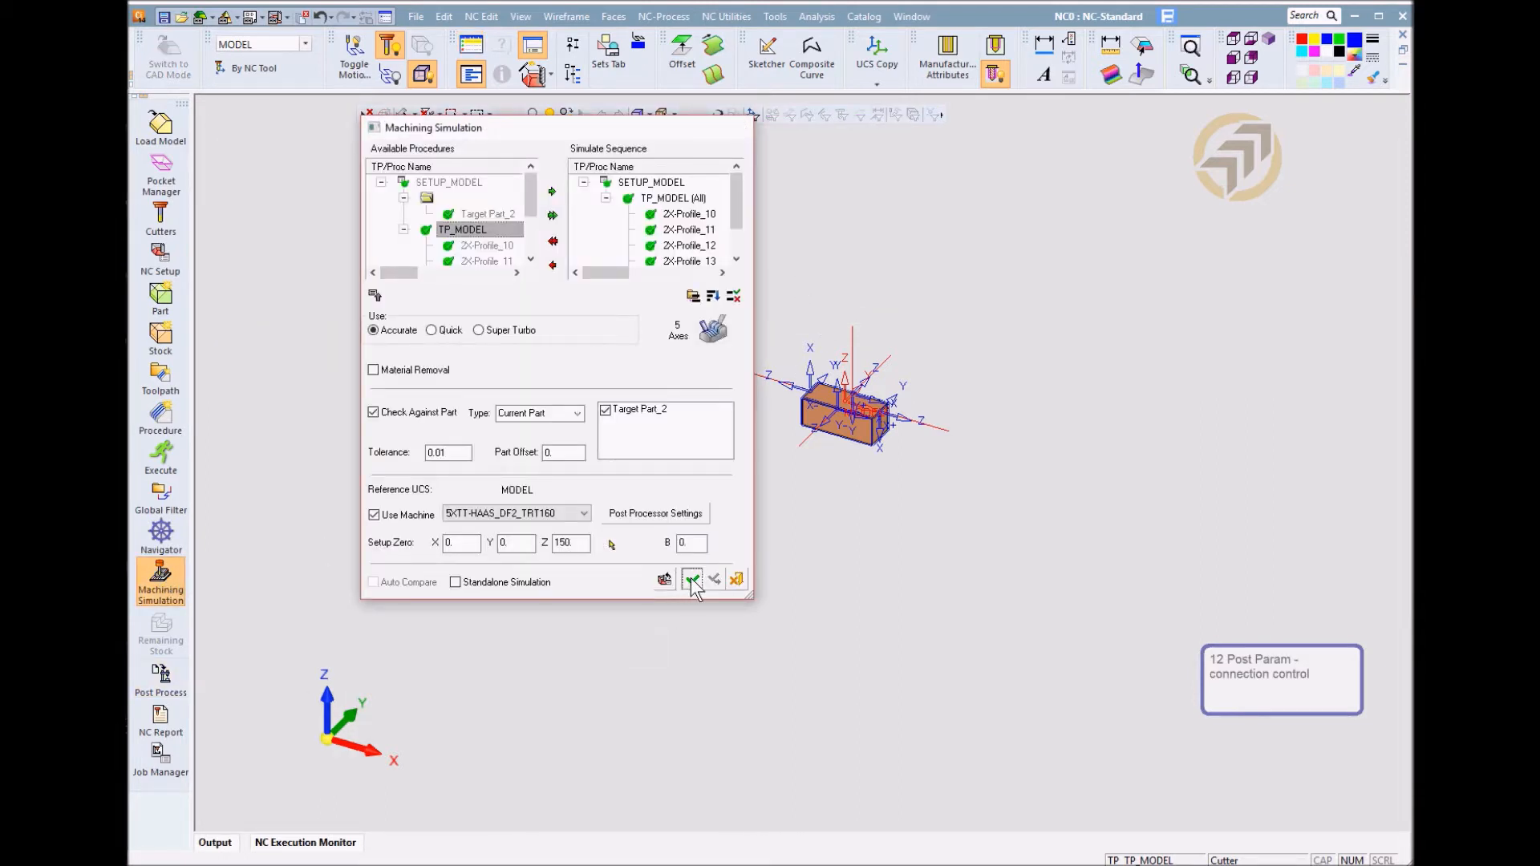
click(690, 578)
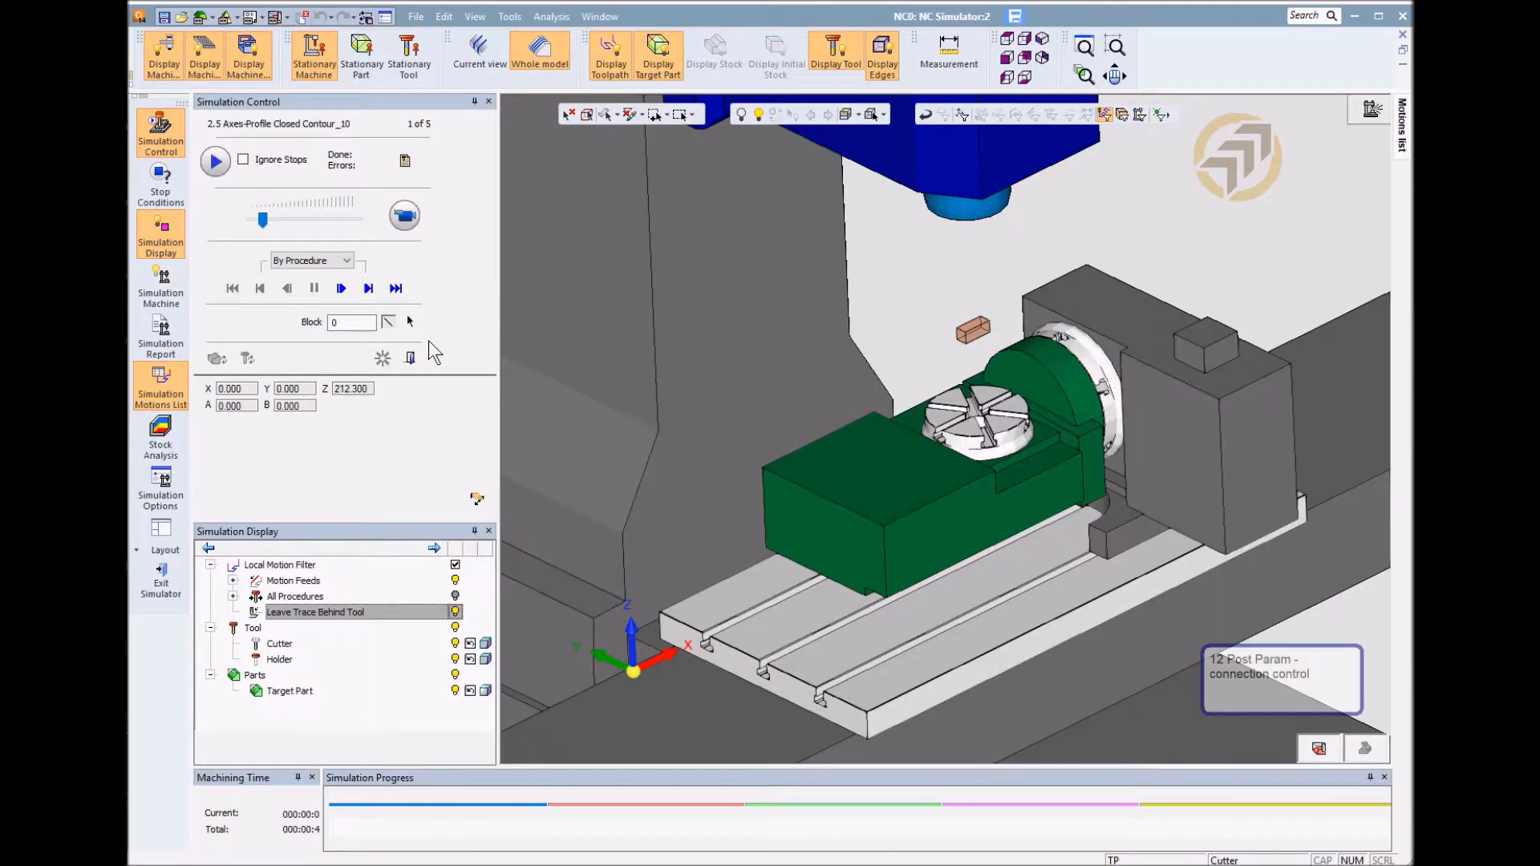
click(405, 217)
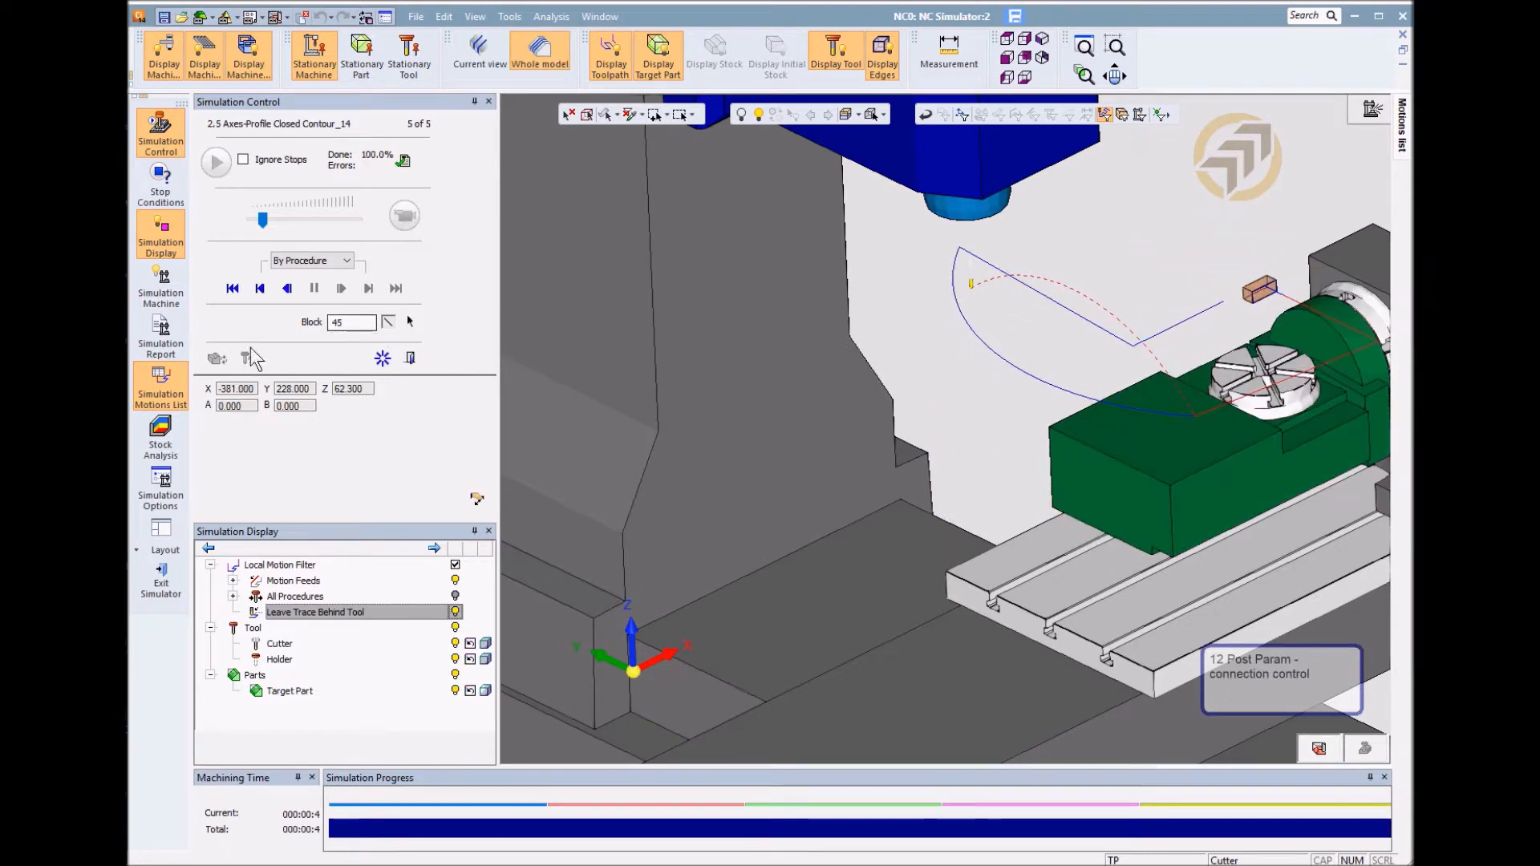
click(161, 579)
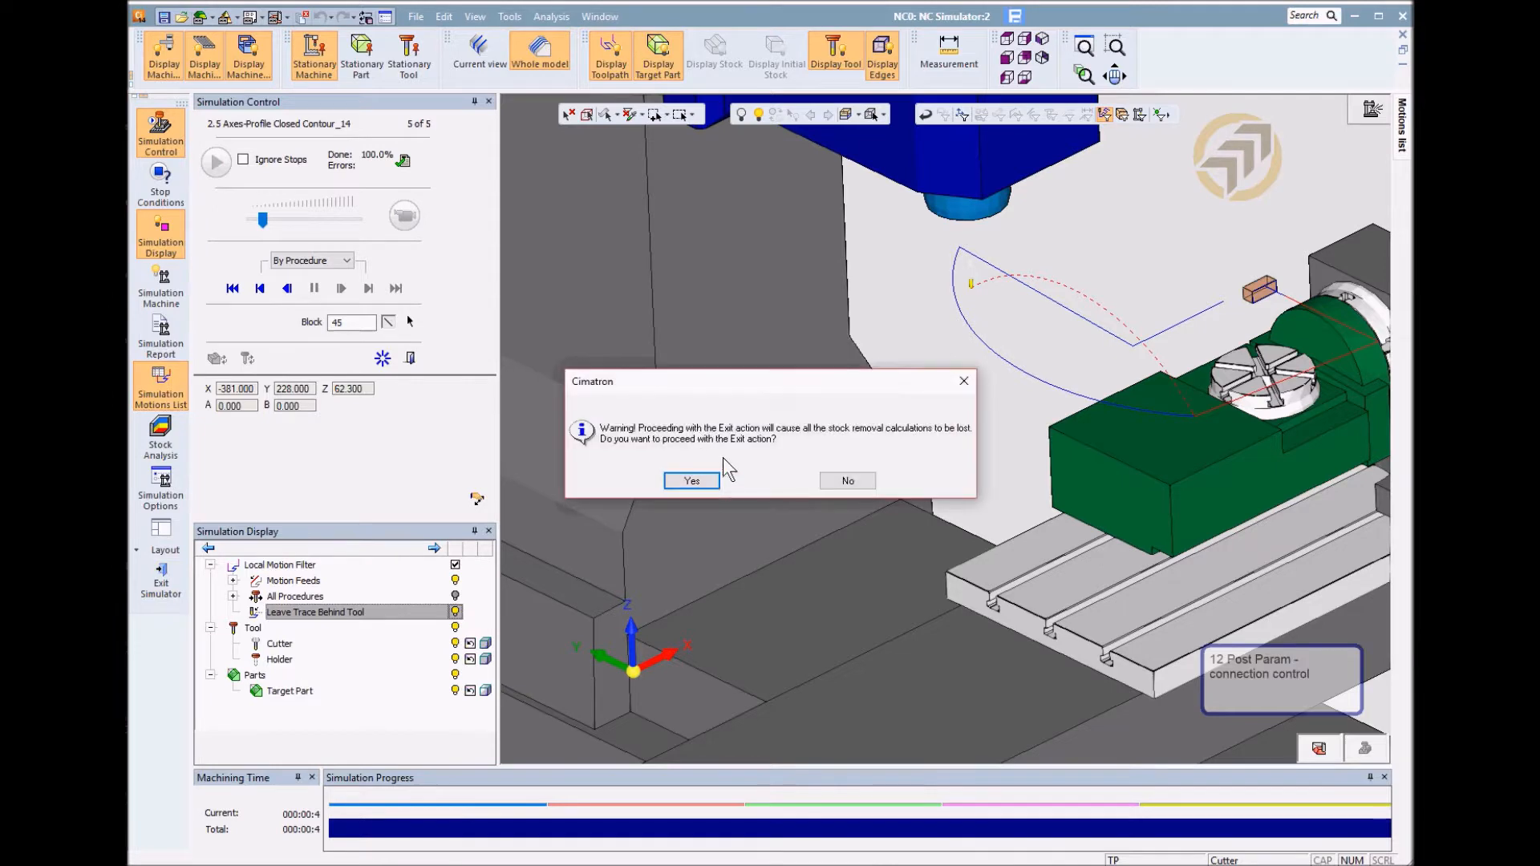
click(689, 481)
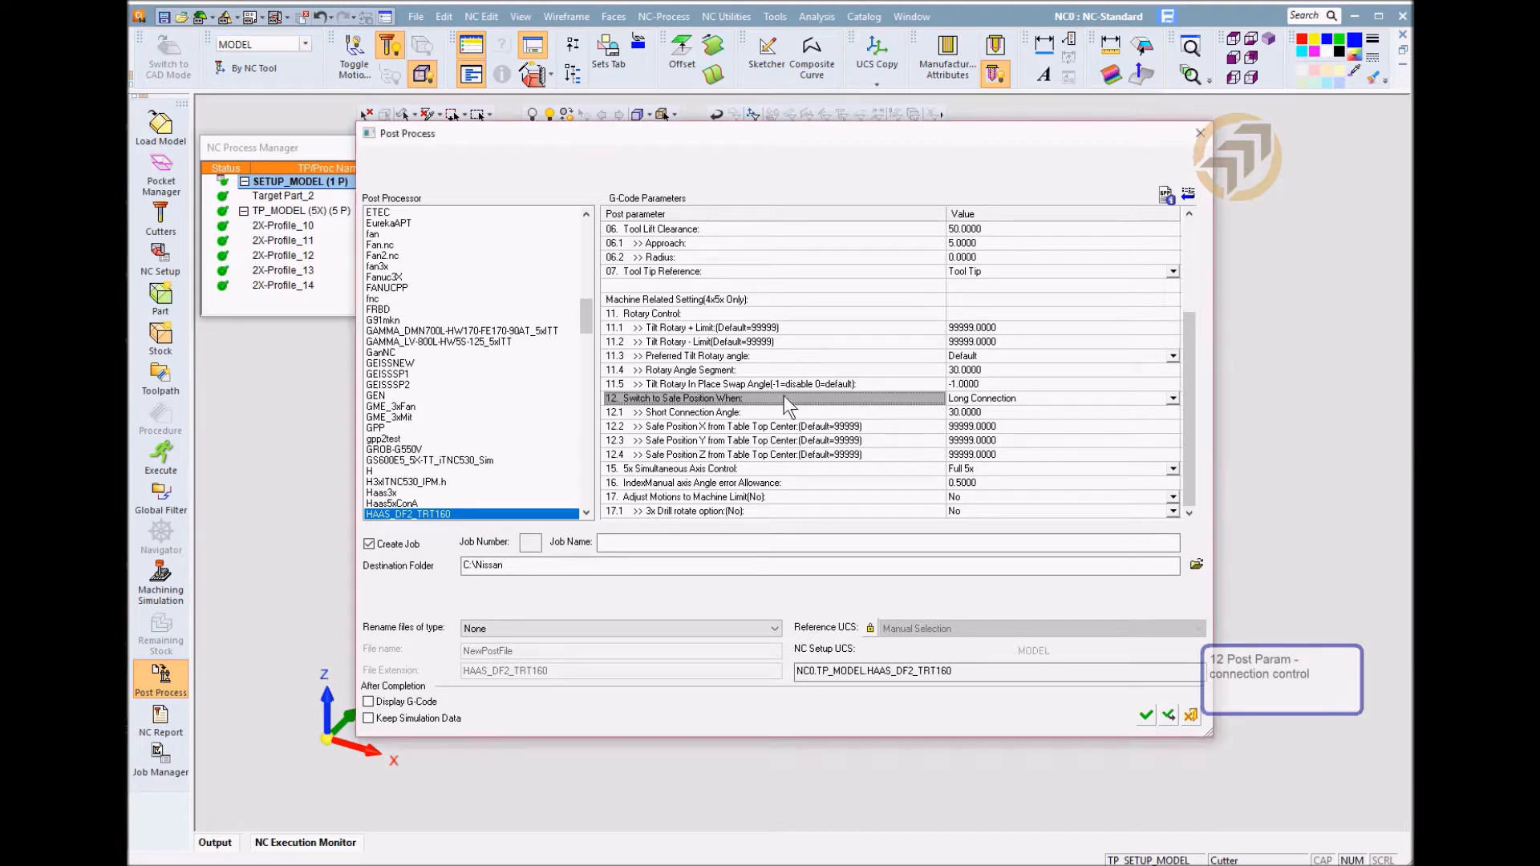
Set Switch to Safe Position When to Tool Change and Short Connection Angle to 180, saving the post and SETUP_MODEL settings
click(1173, 398)
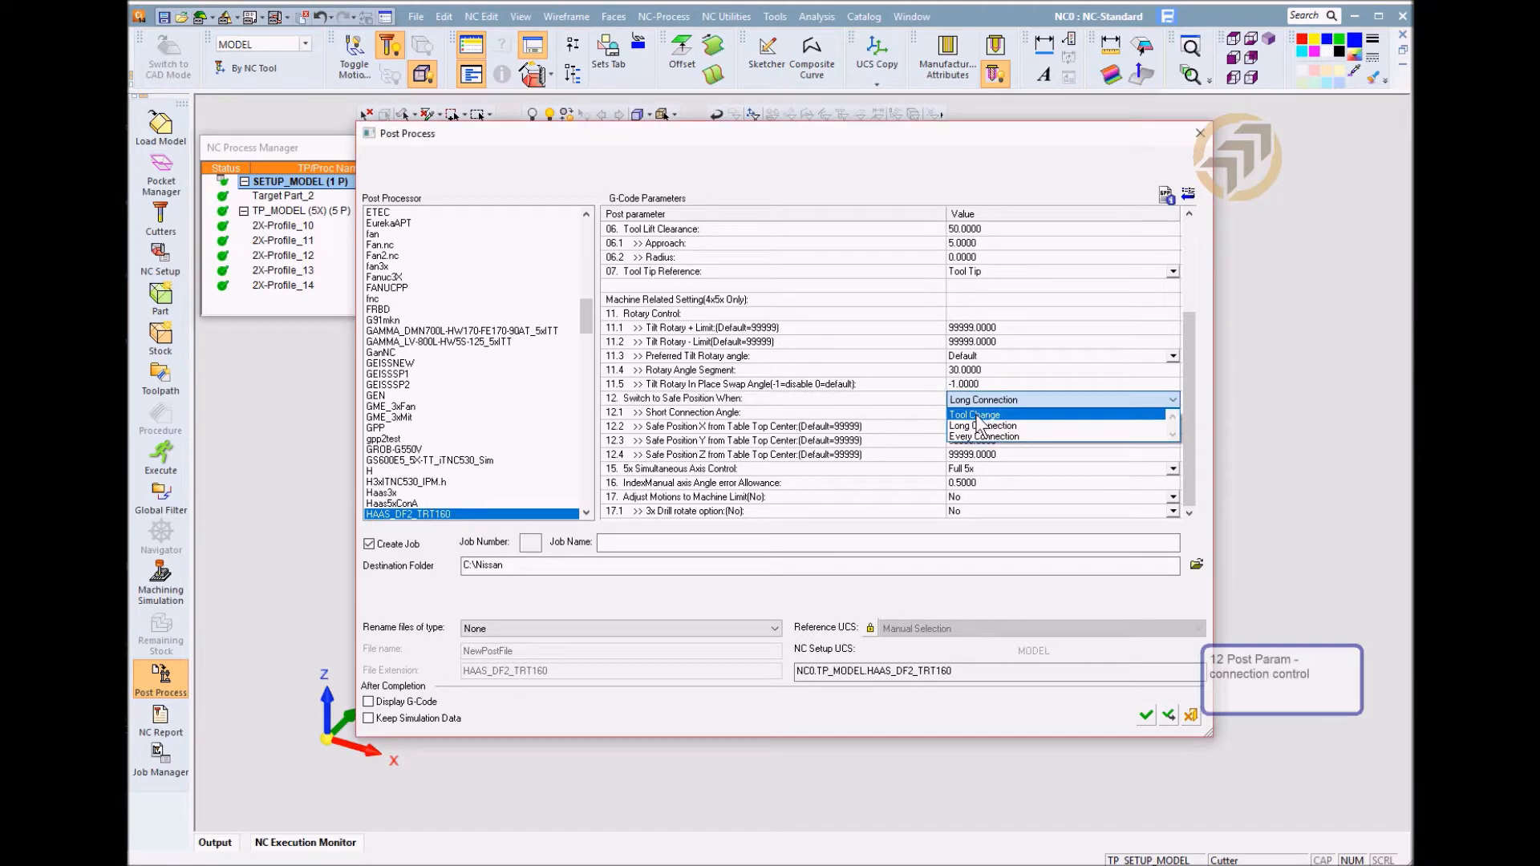
click(992, 412)
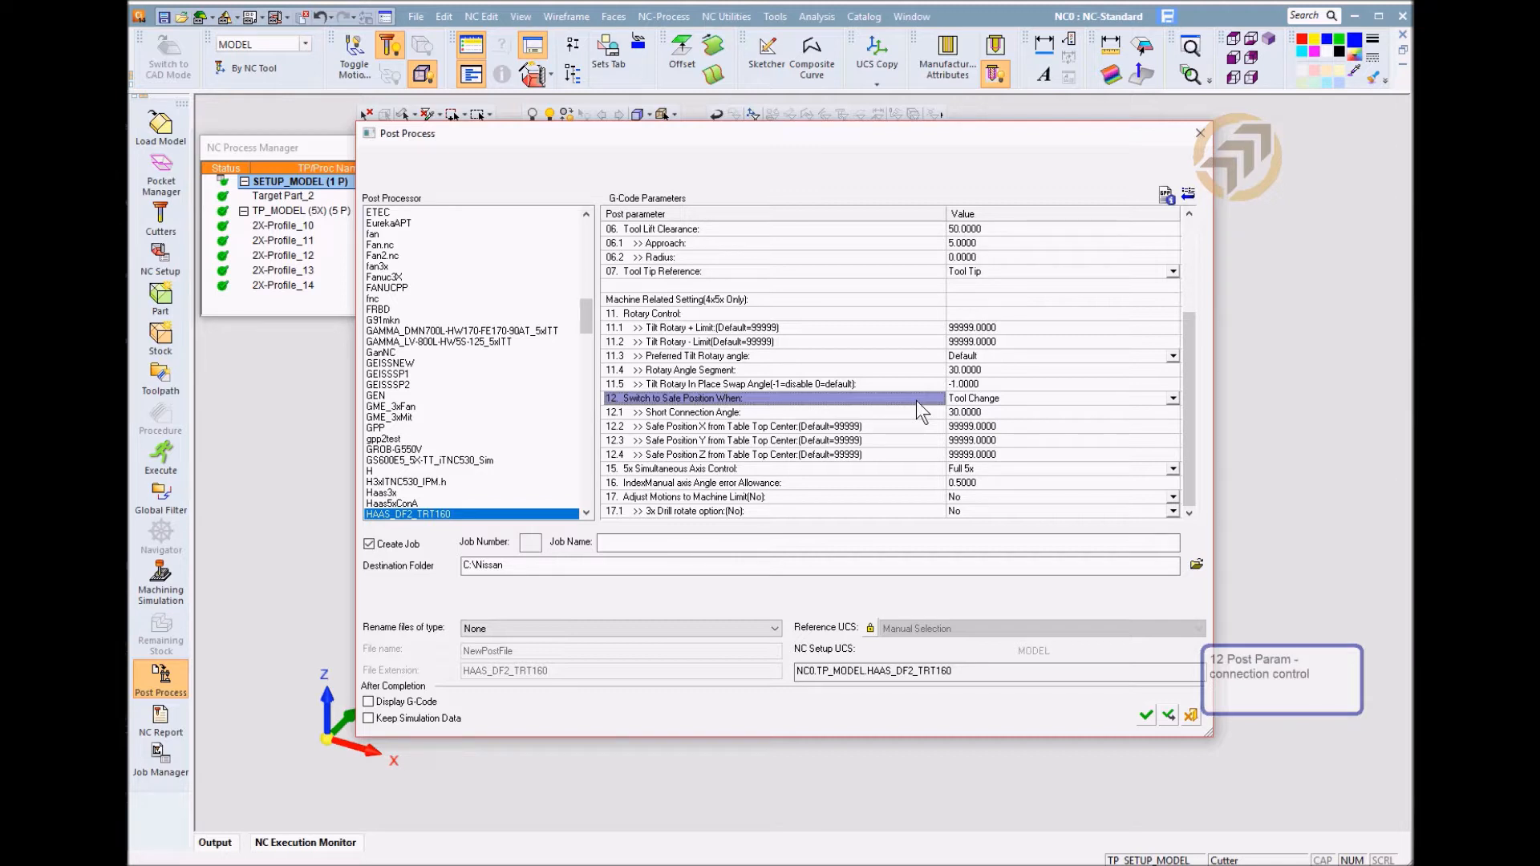
click(649, 413)
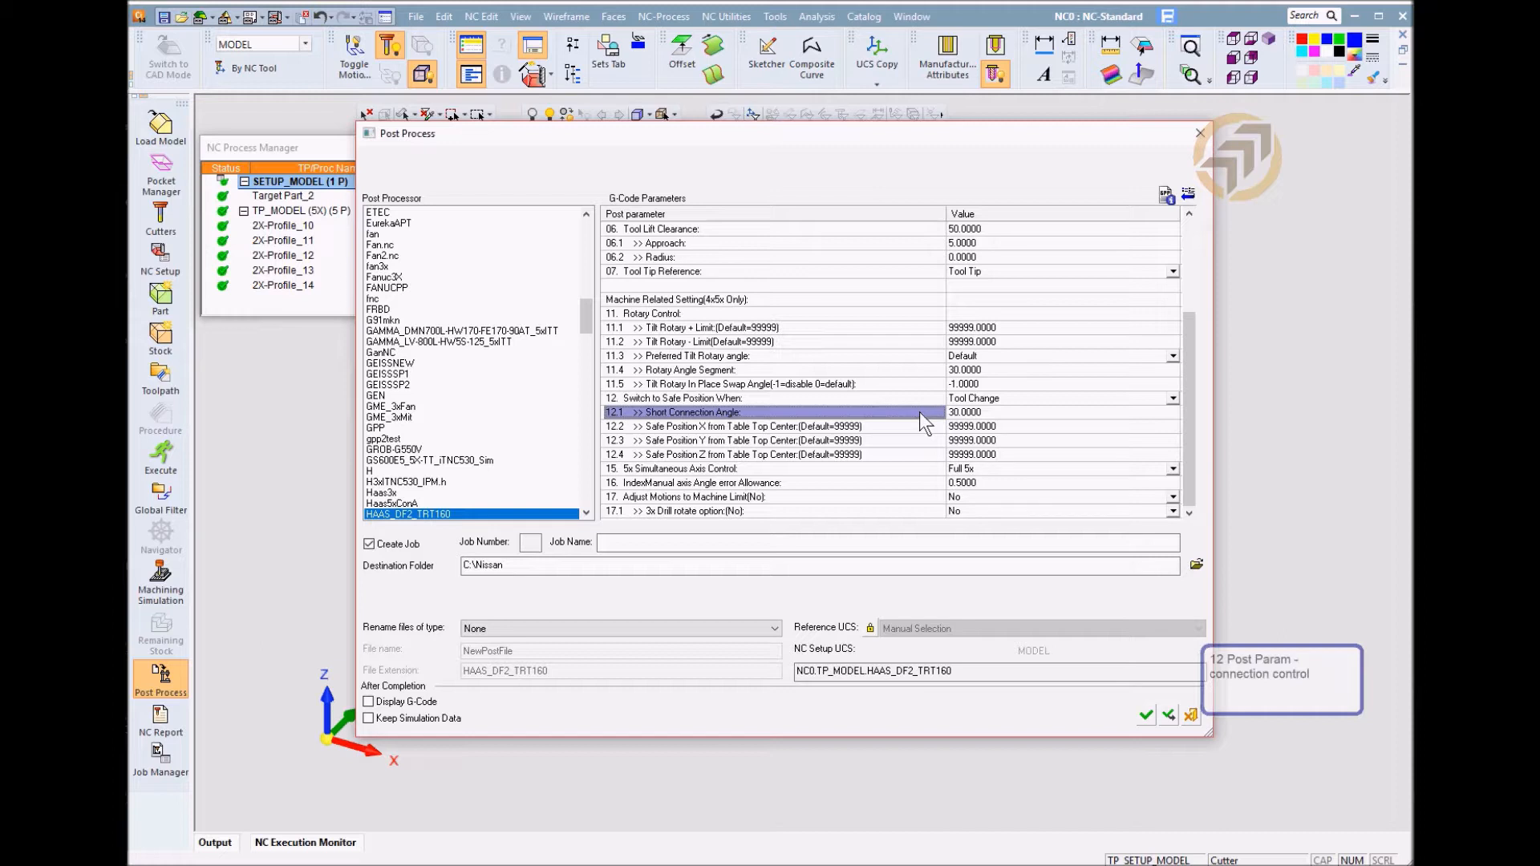
click(1001, 411)
click(1040, 411)
text(180)
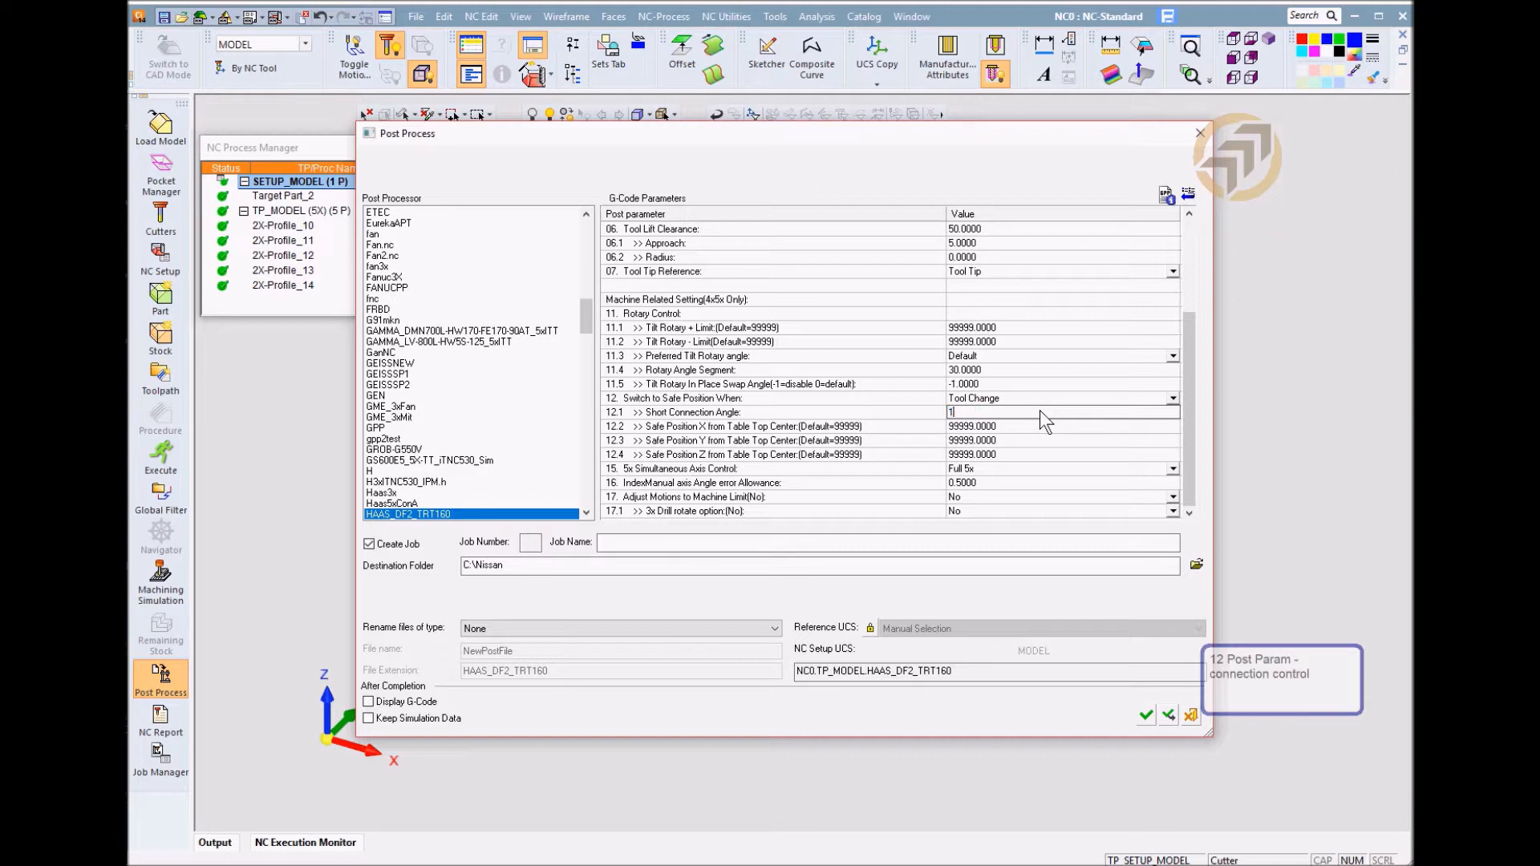
key(Return)
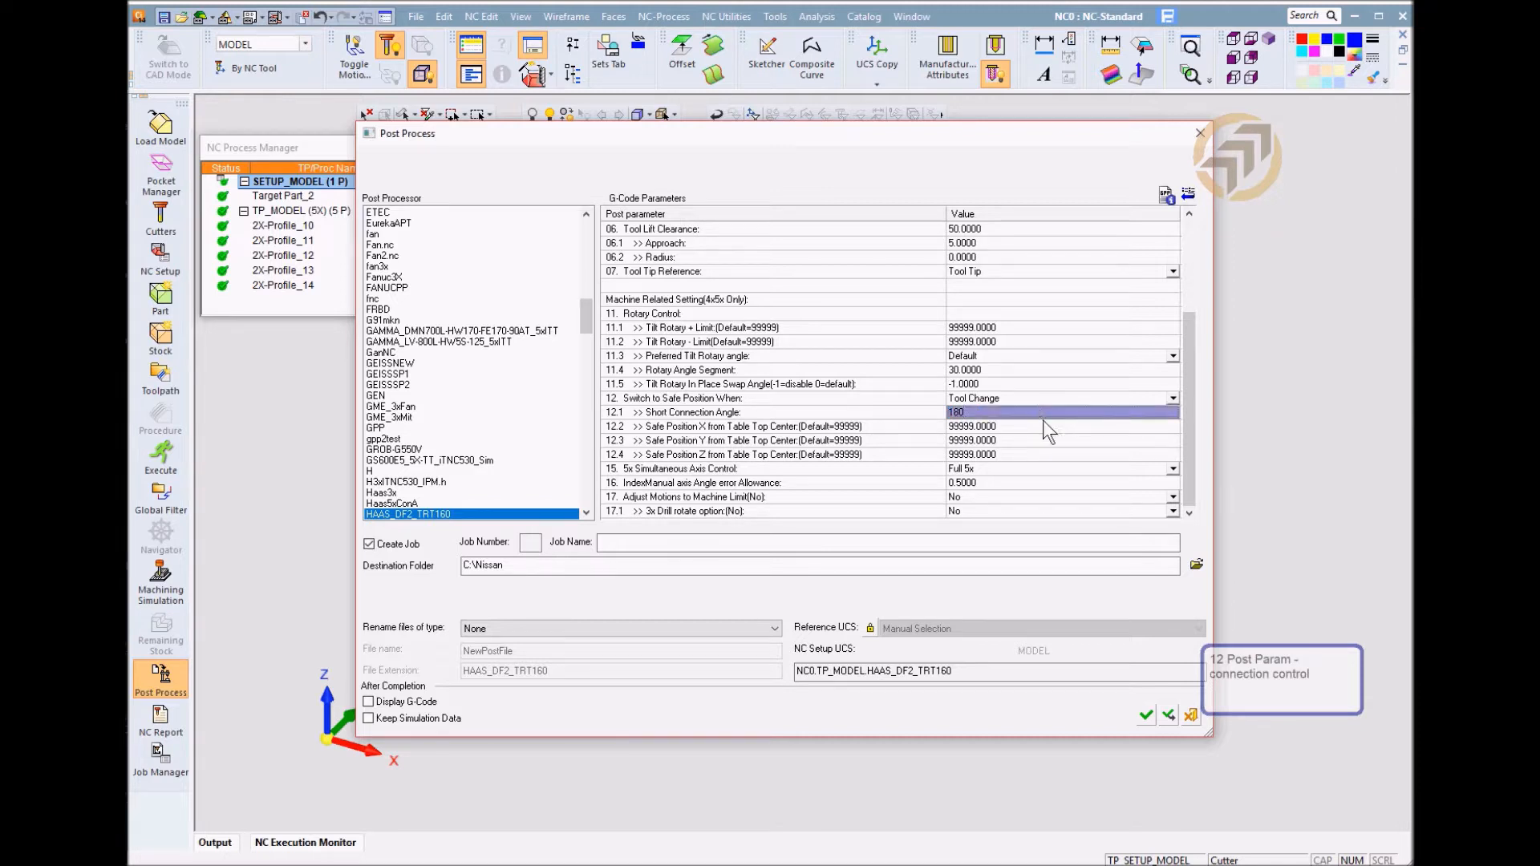
click(865, 411)
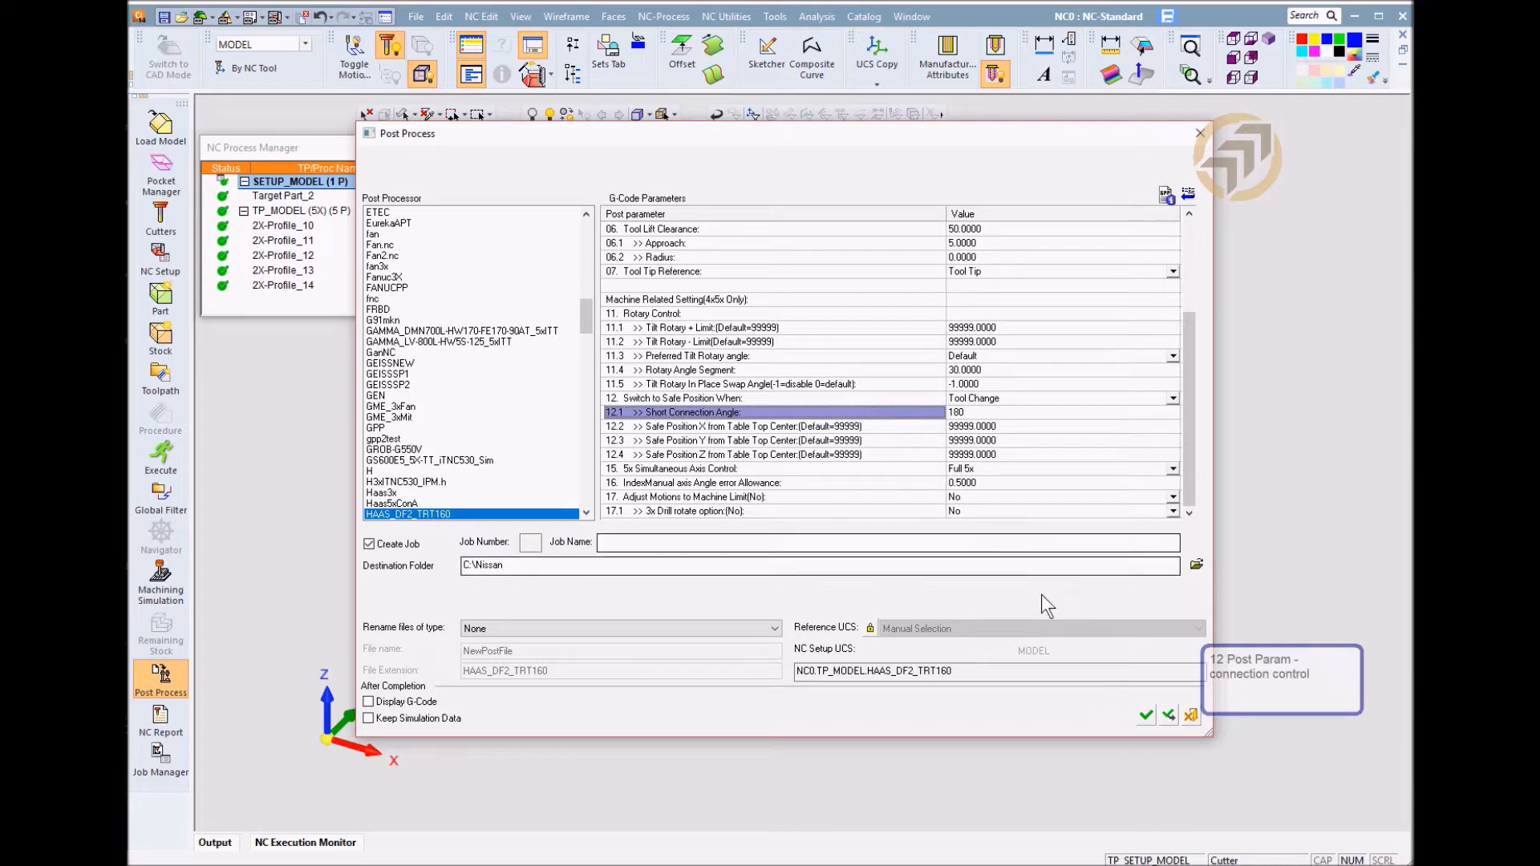
click(1144, 714)
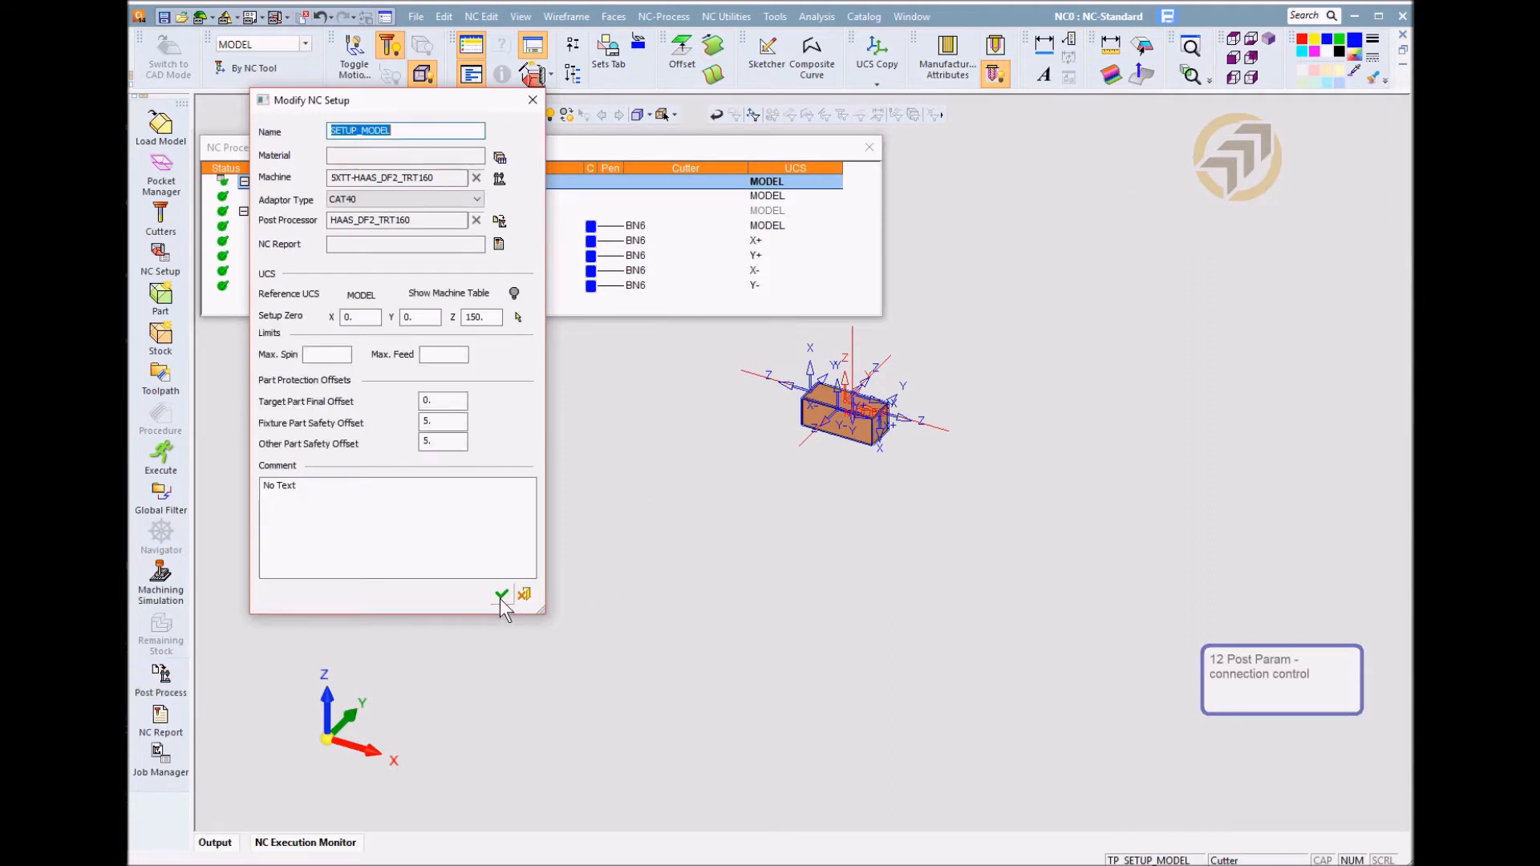
click(498, 598)
Simulate all TP_MODEL procedures to the end with the 180-degree short connection angle and inspect the traced connection motions
click(277, 197)
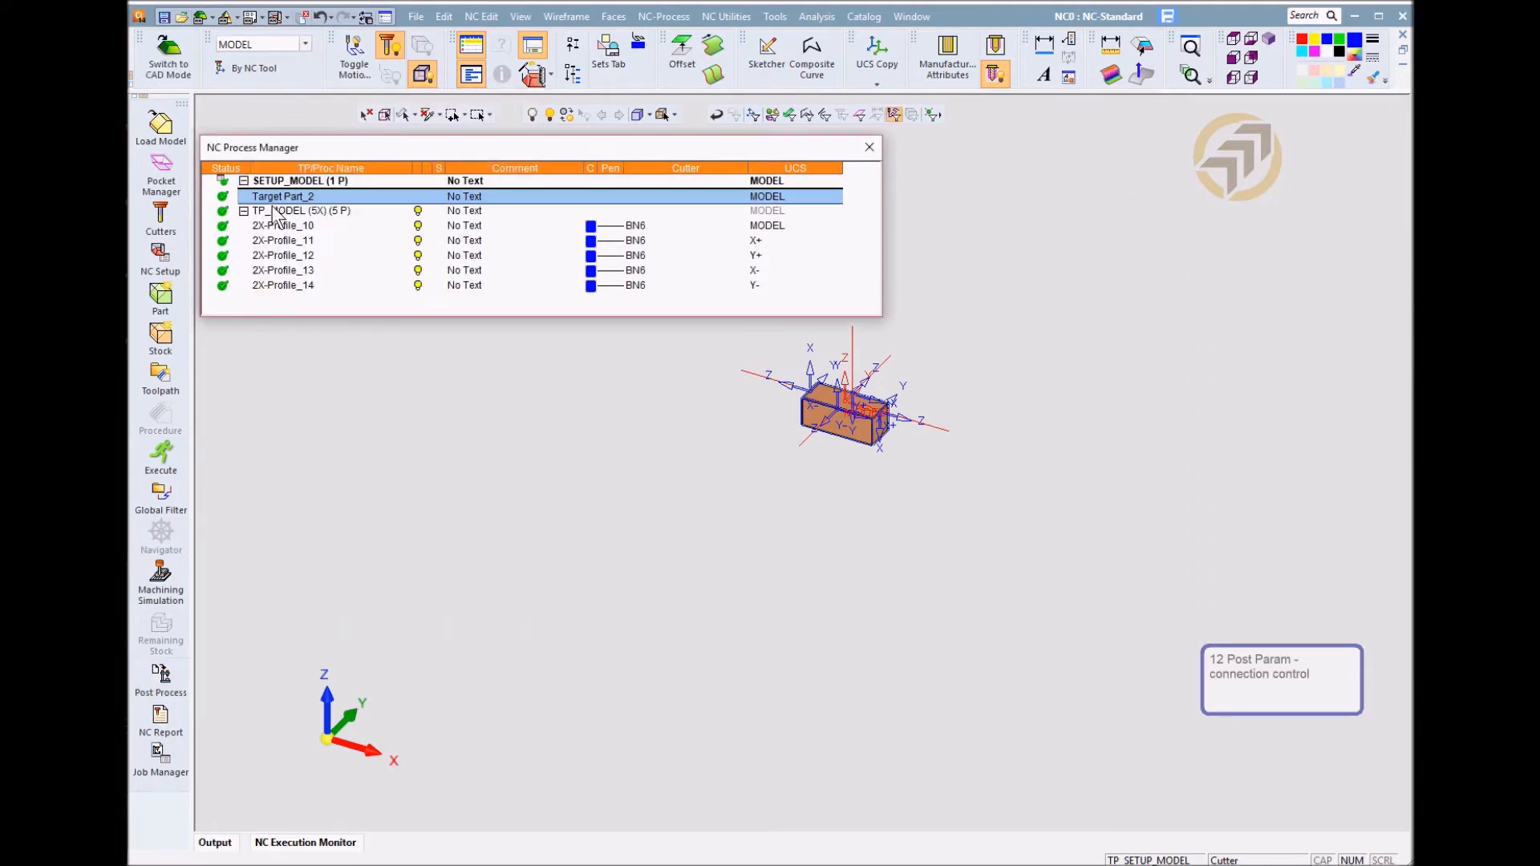
click(277, 211)
click(161, 579)
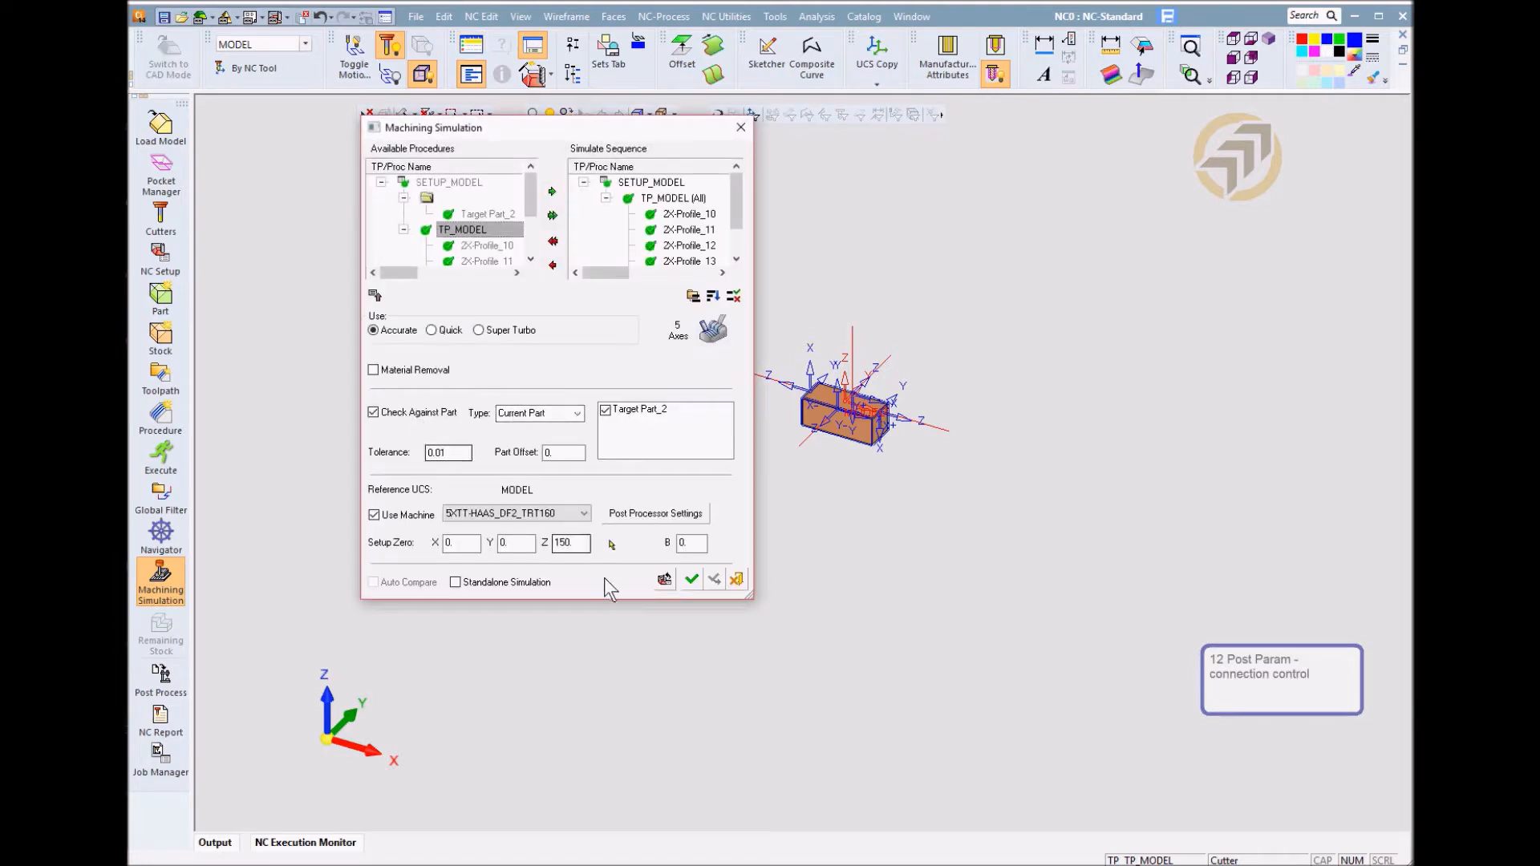
click(690, 579)
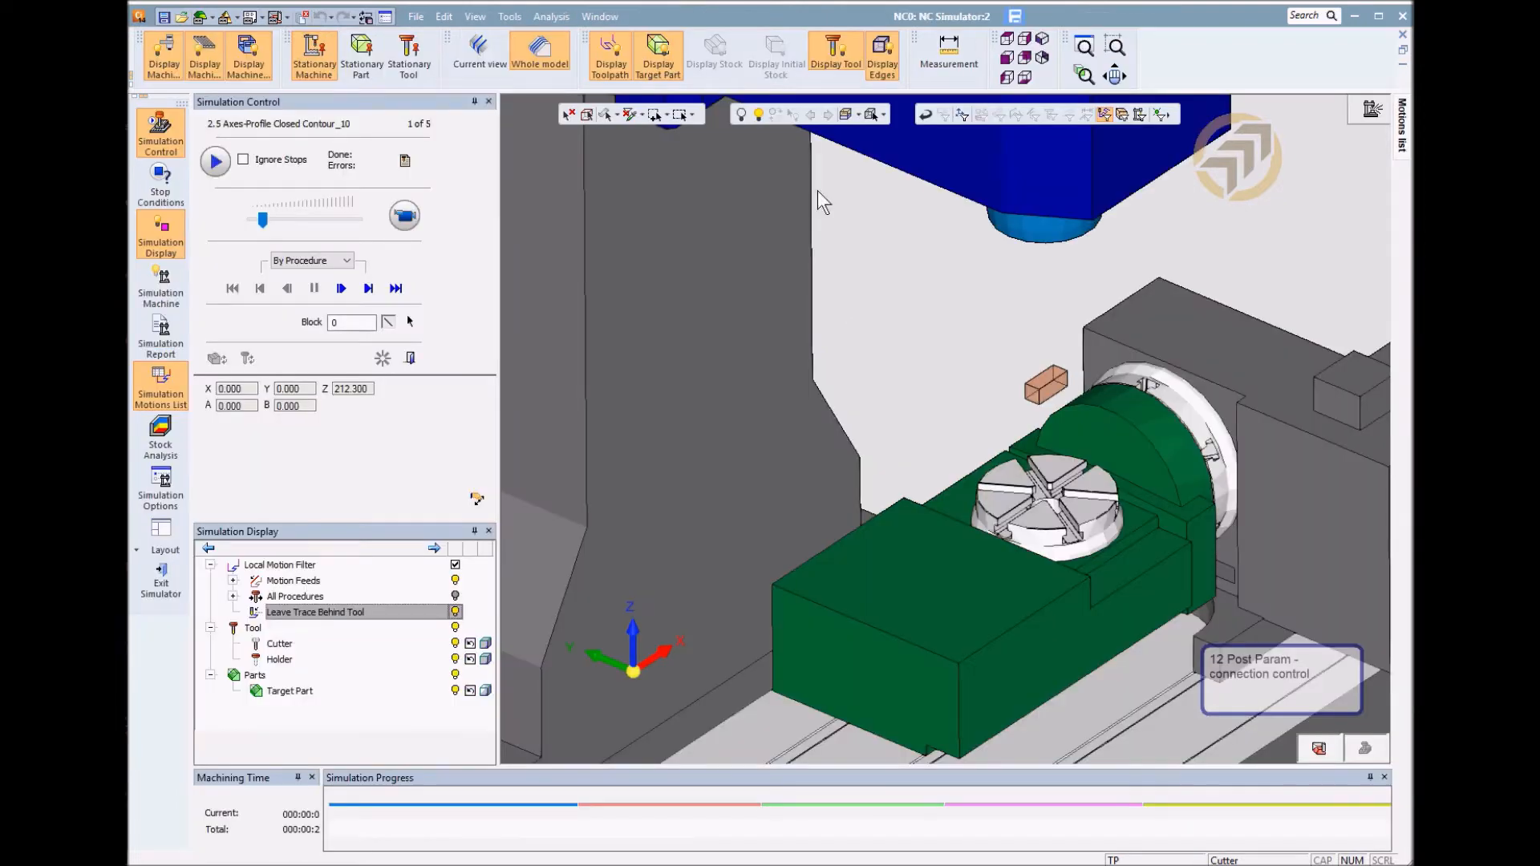
click(405, 219)
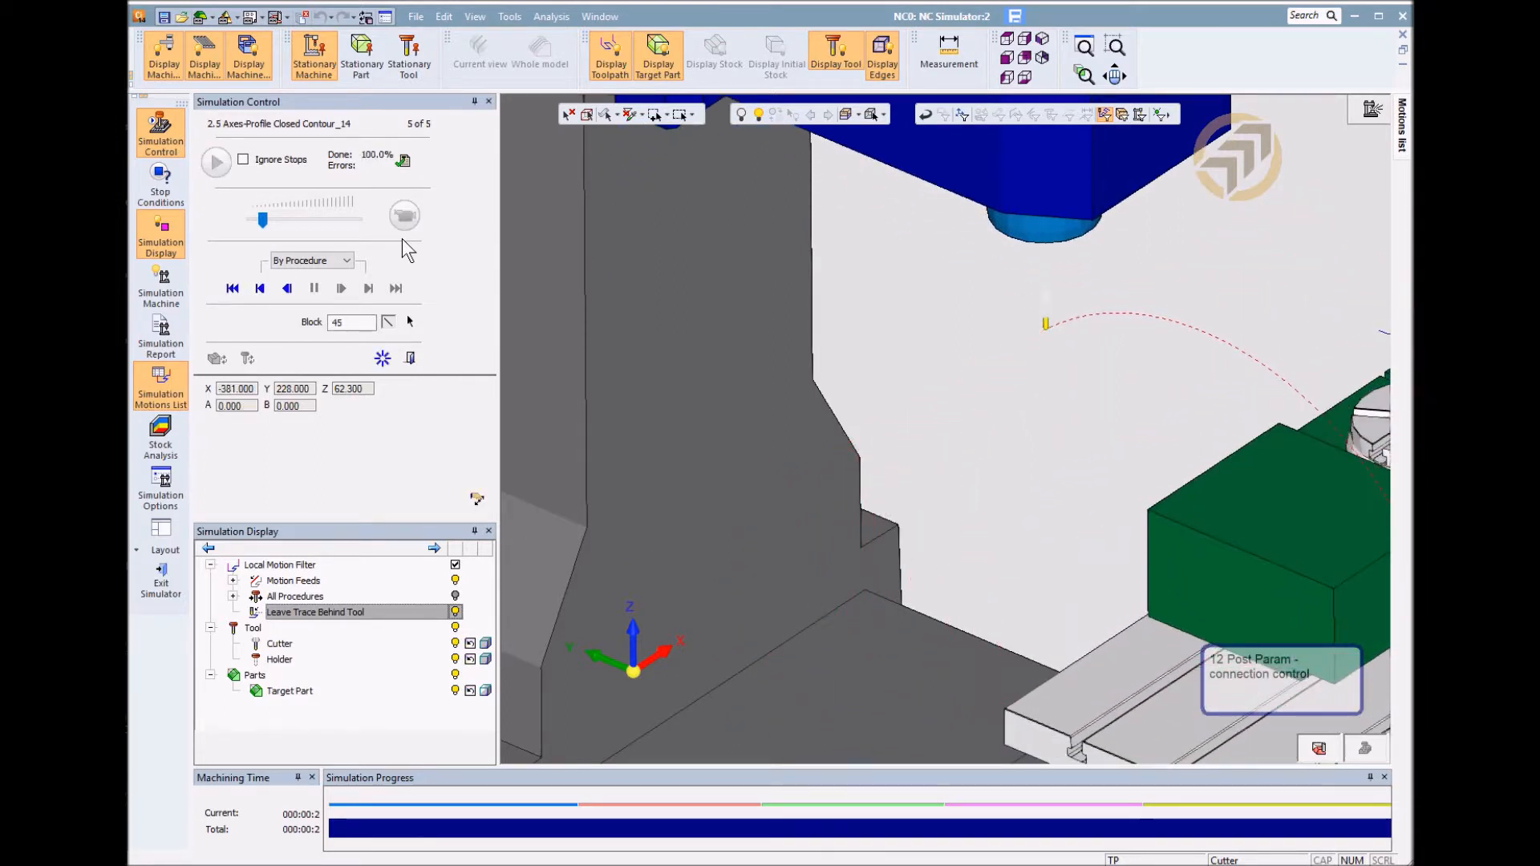
middle_drag(1186, 506, 873, 495)
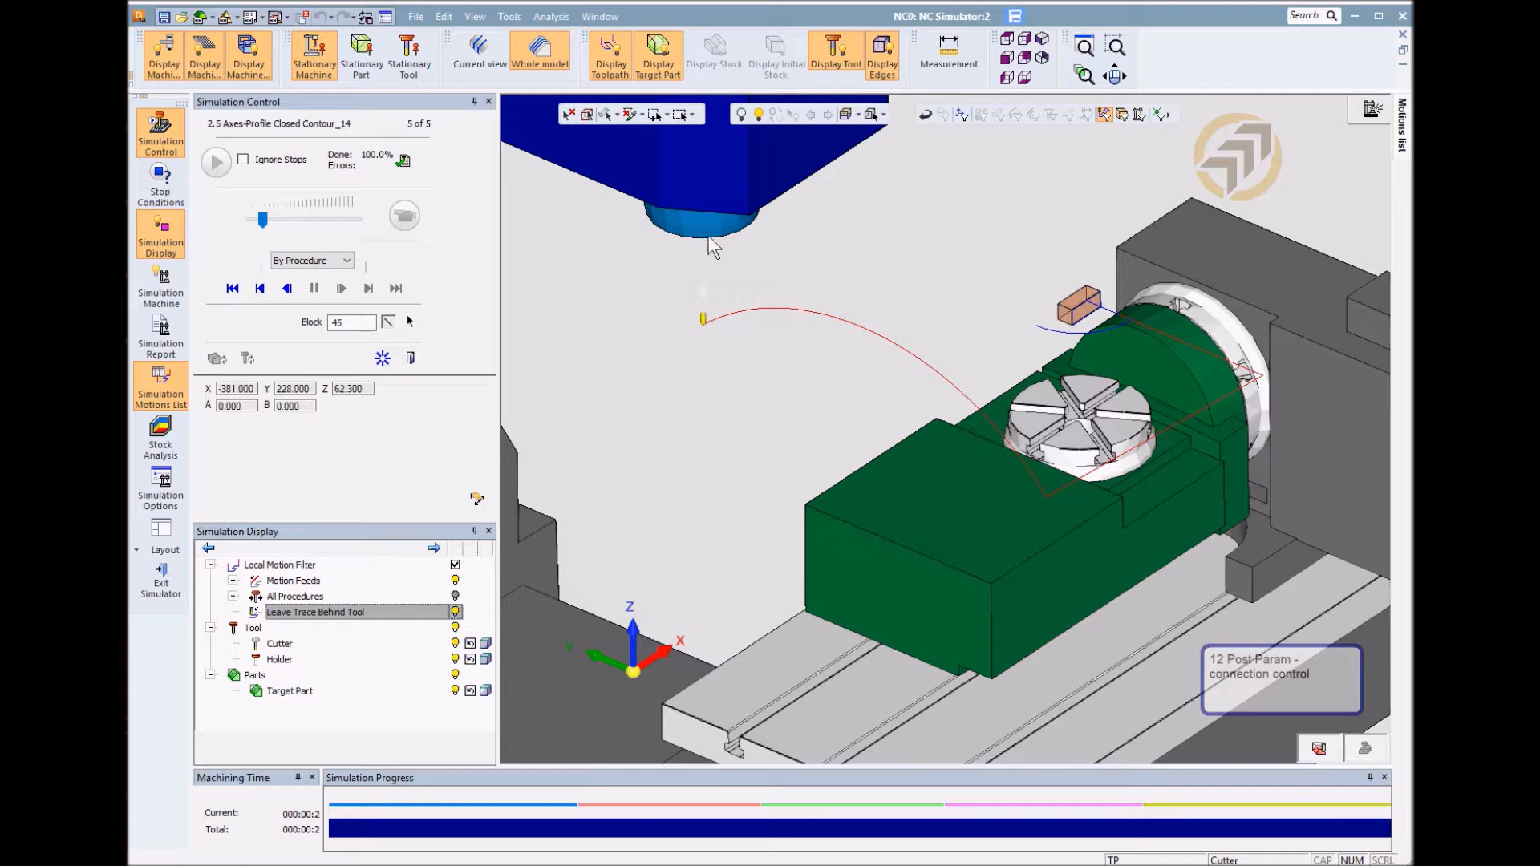
mouse_move(1093, 354)
middle_down()
mouse_move(1081, 319)
mouse_move(1071, 332)
middle_up()
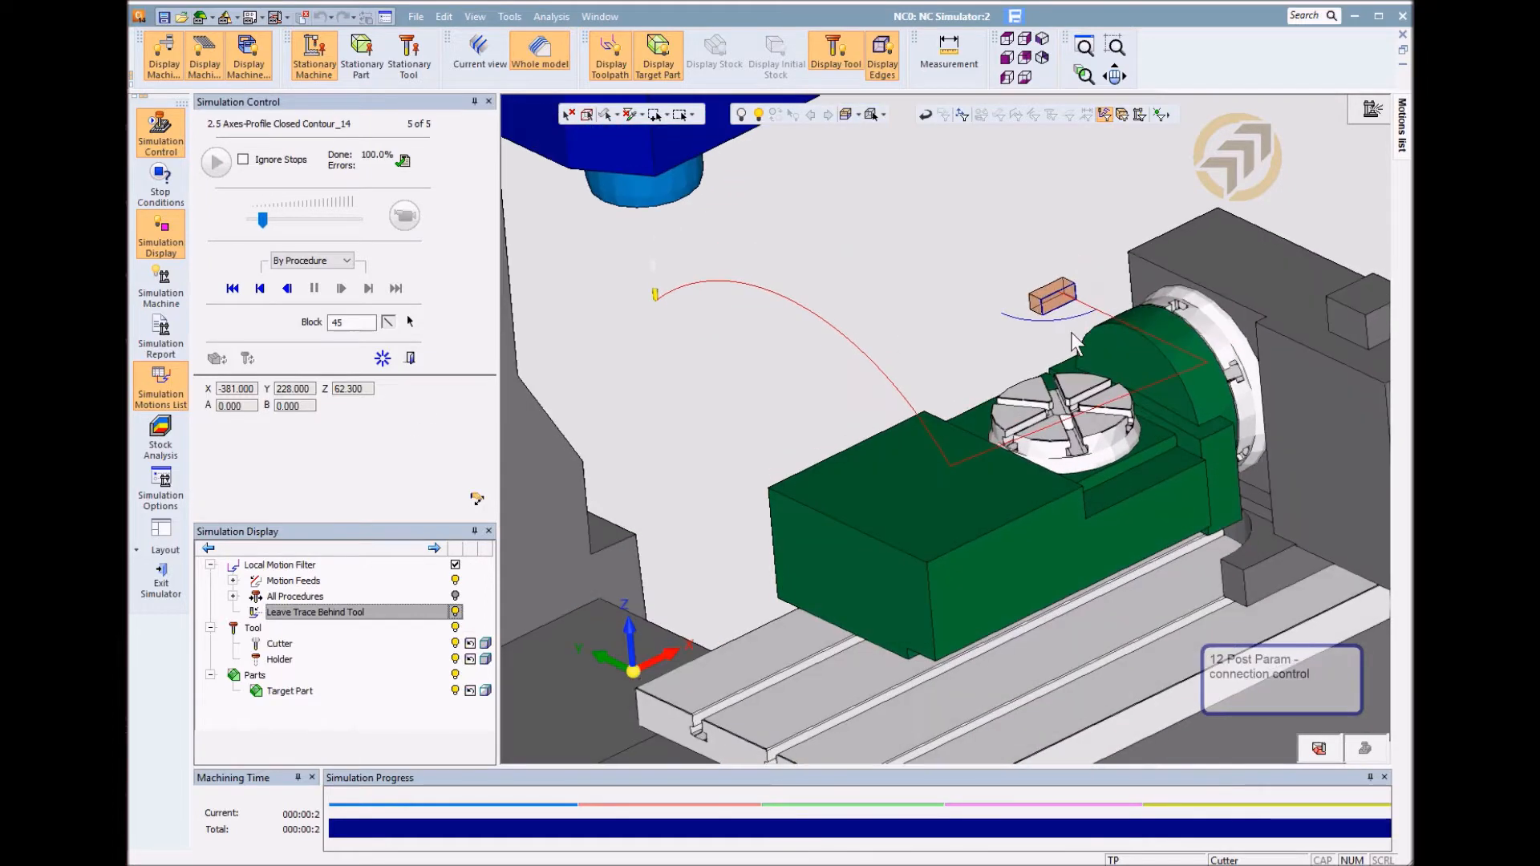
Exit the simulator and set post parameter 12.1, Short Connection Angle, to 30 for the HAAS_DF2_TRT160 post
click(410, 358)
click(706, 484)
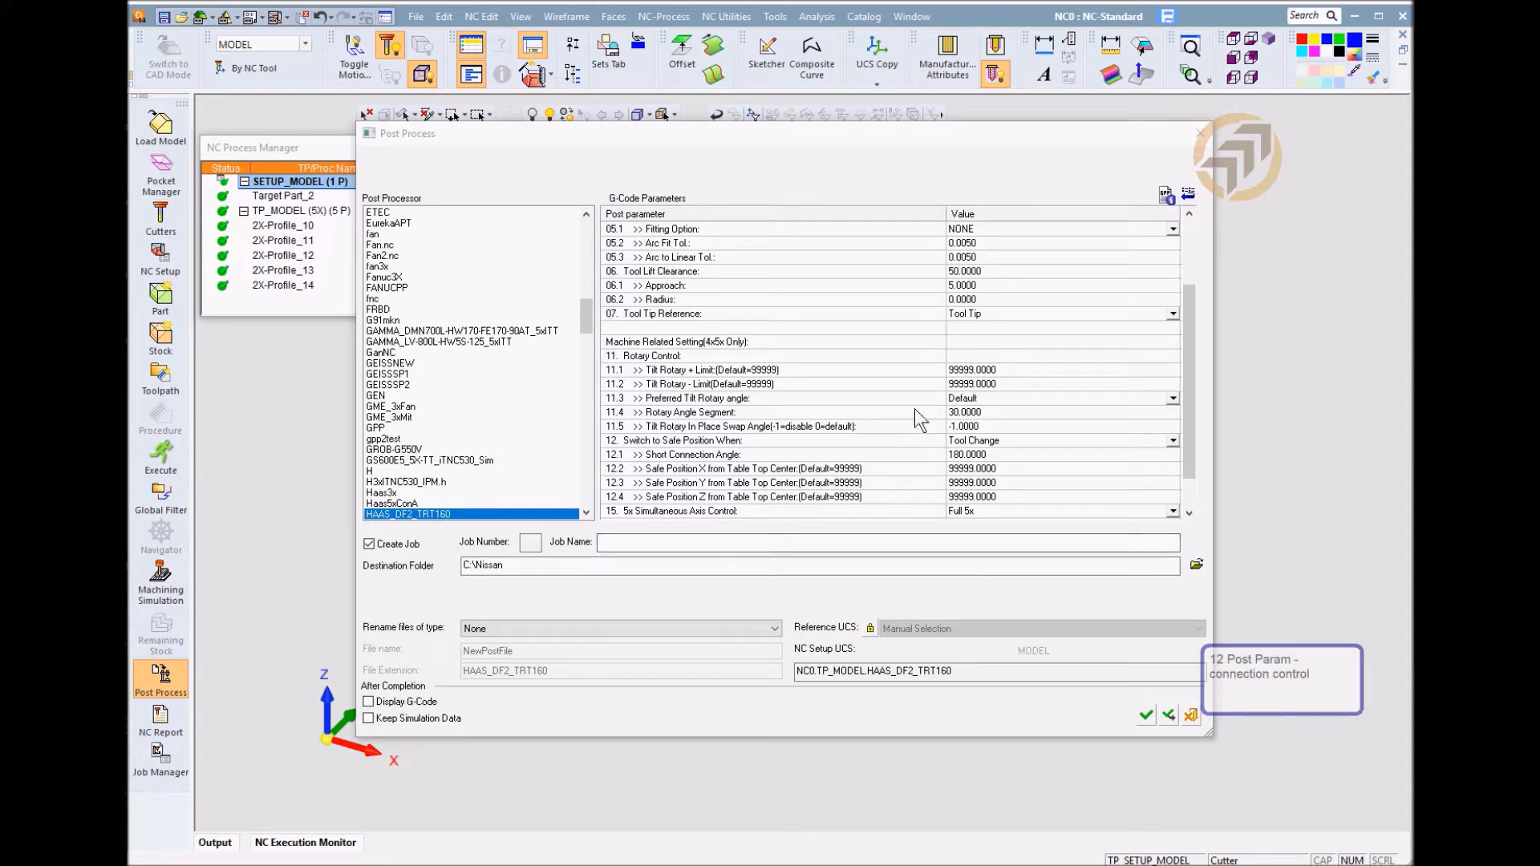
click(898, 454)
click(1023, 454)
key(Delete)
key(Return)
text(30)
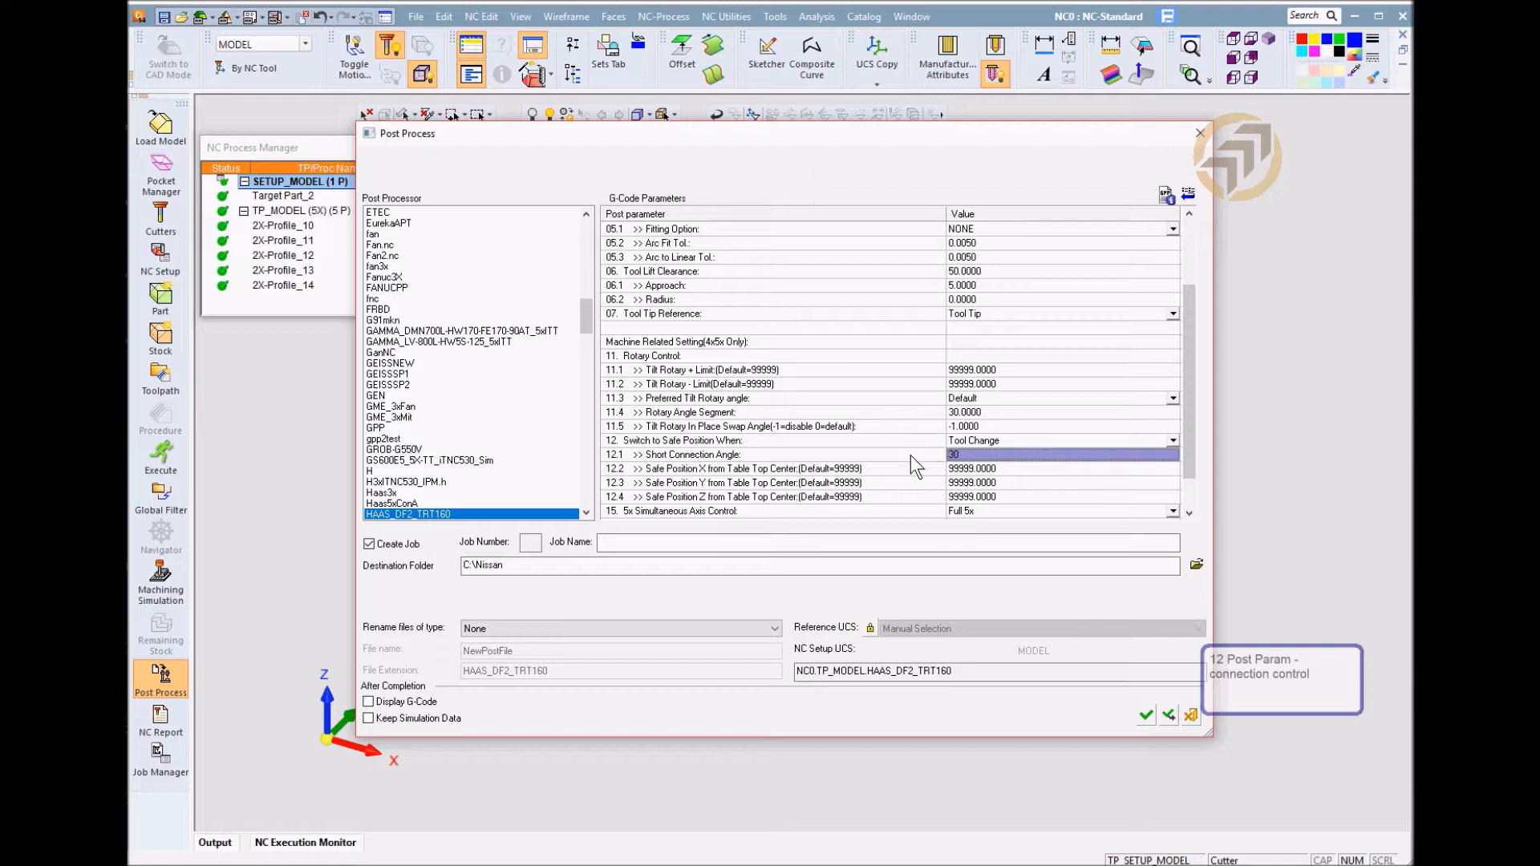
click(912, 454)
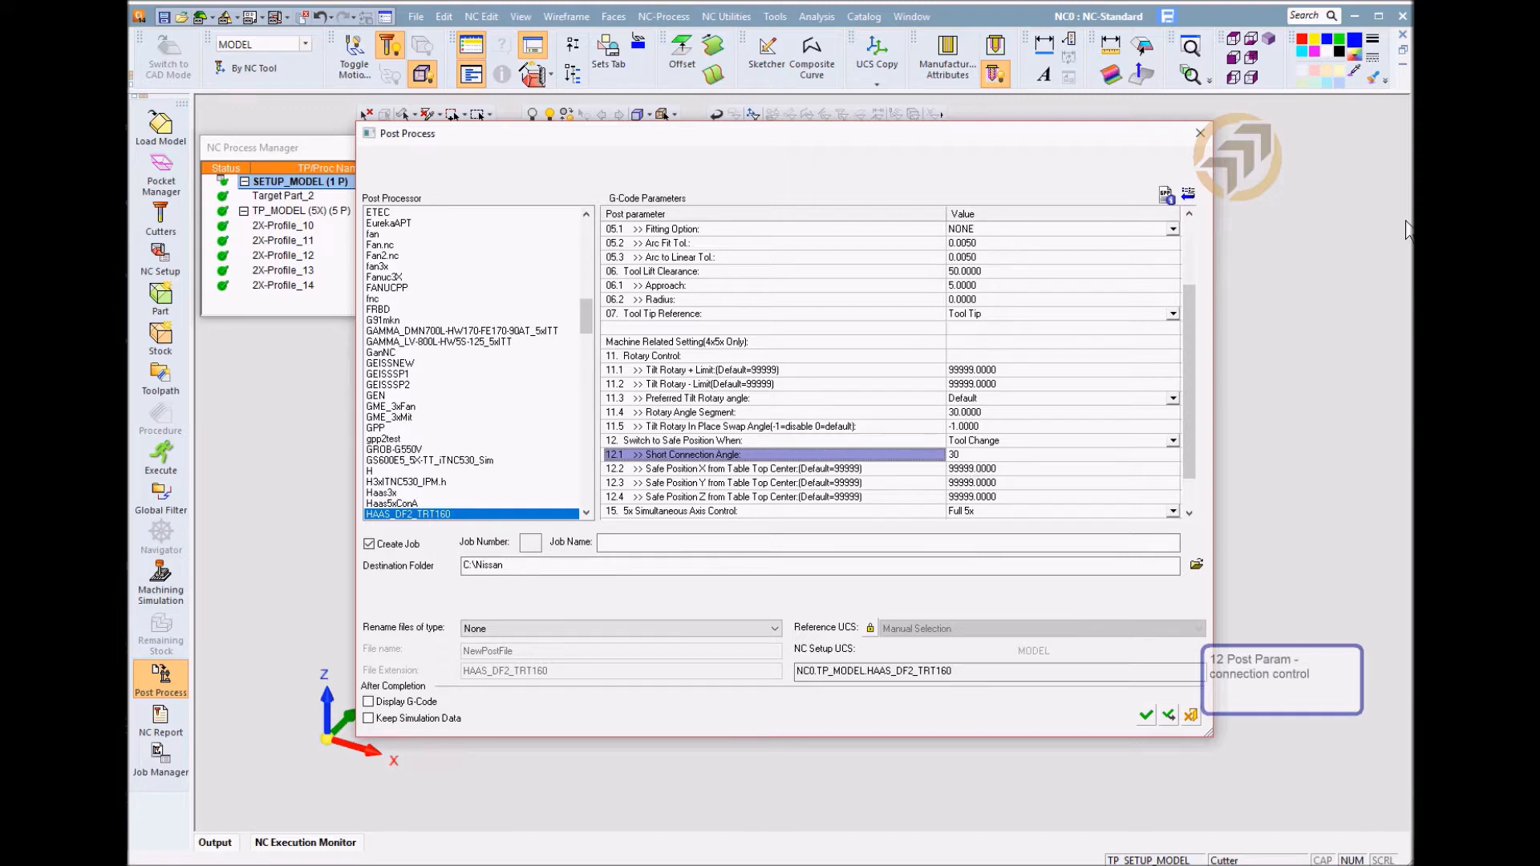
Review the Safe Position X, Y and Z post parameters and the tool change position lines in HAAS_DF2_TRT160.mcfg in Notepad++
scroll(912, 458, down, 3)
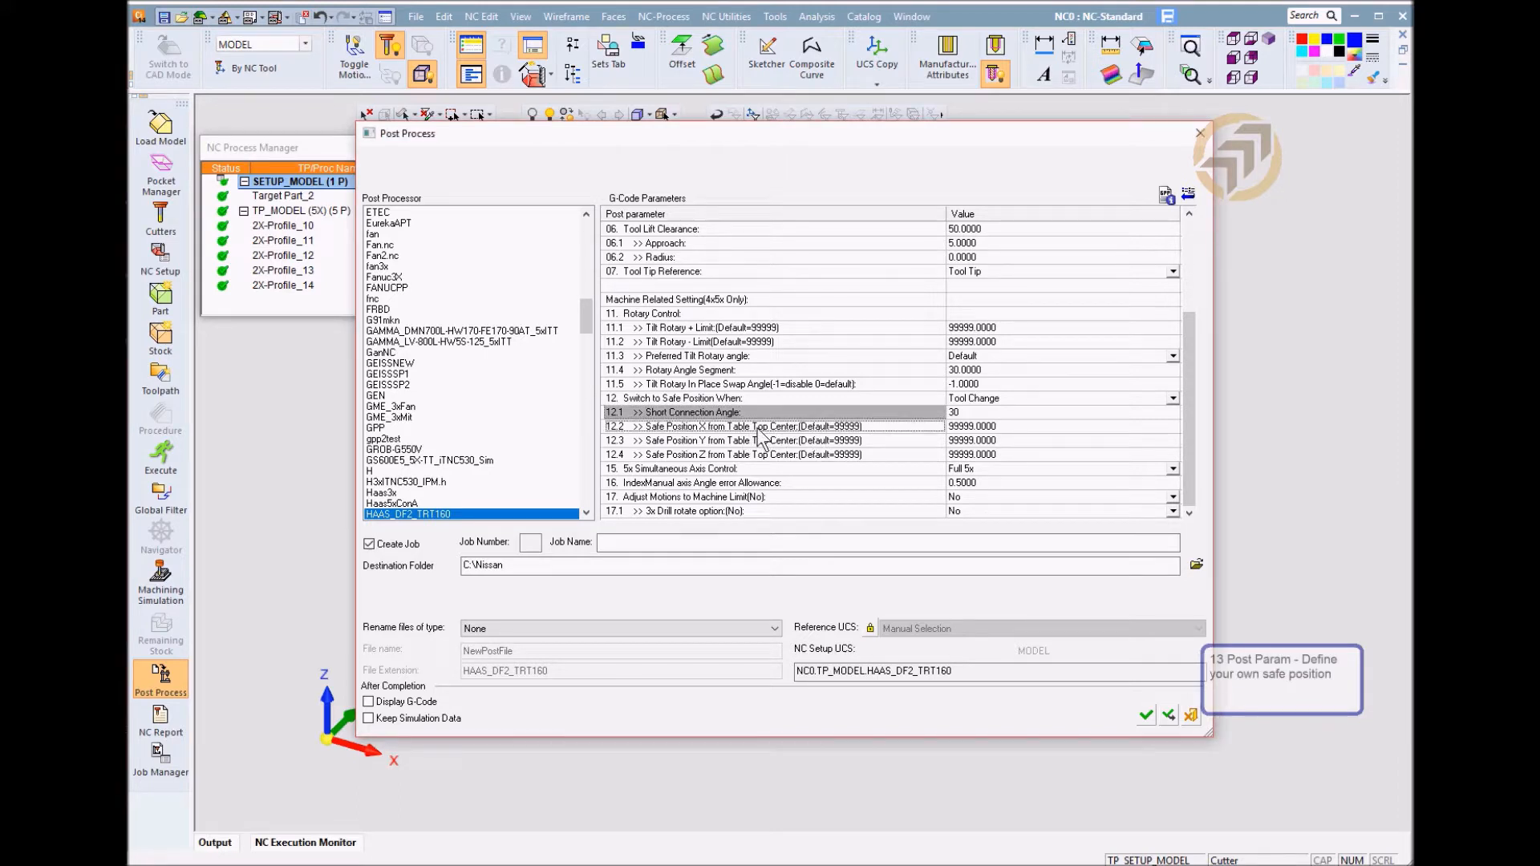
drag(767, 427, 834, 436)
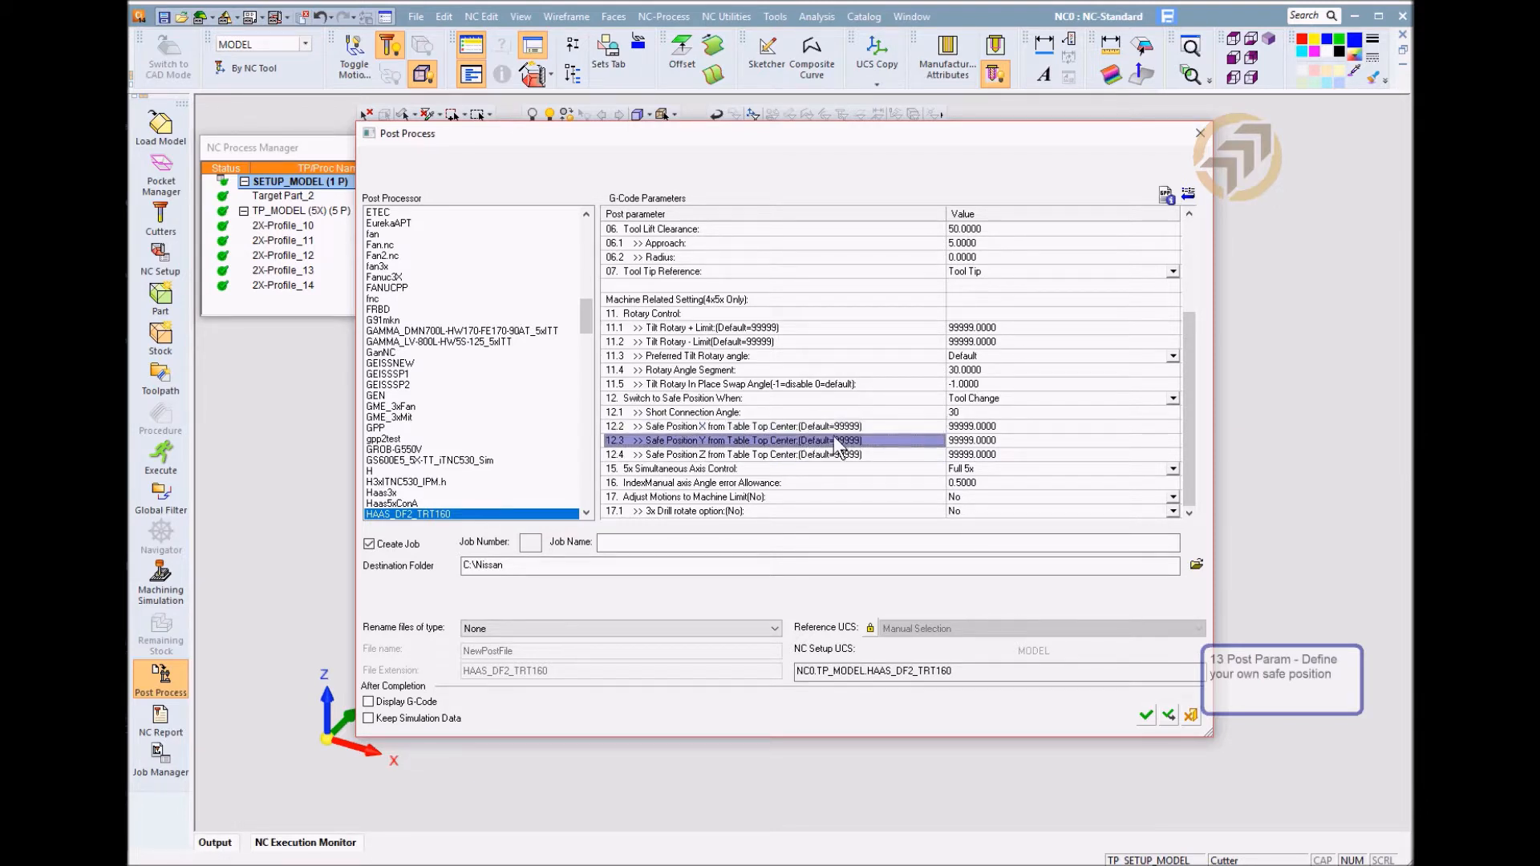
click(848, 427)
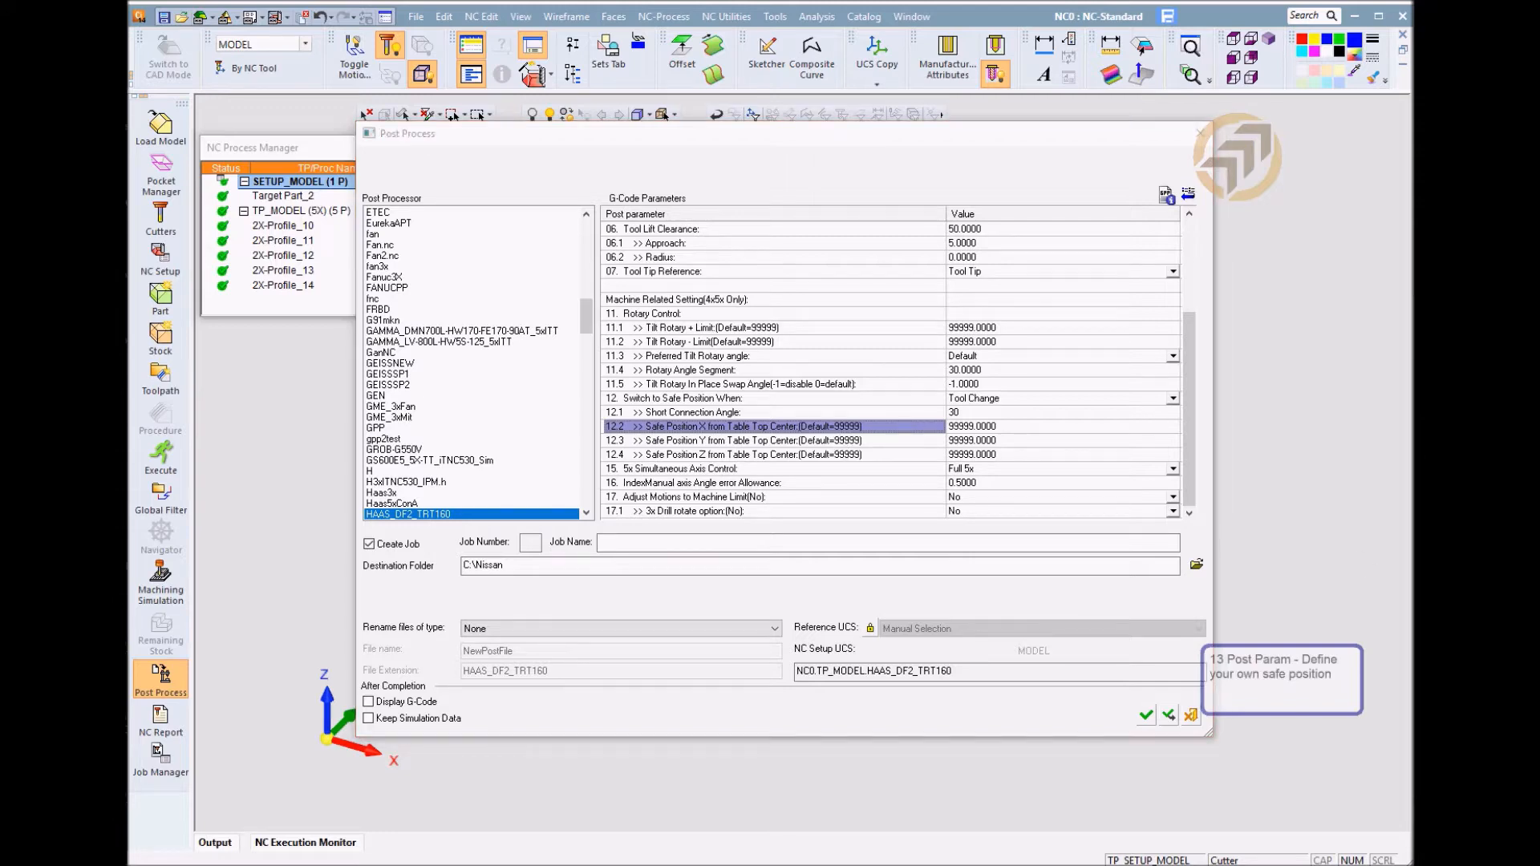
key(alt+Tab)
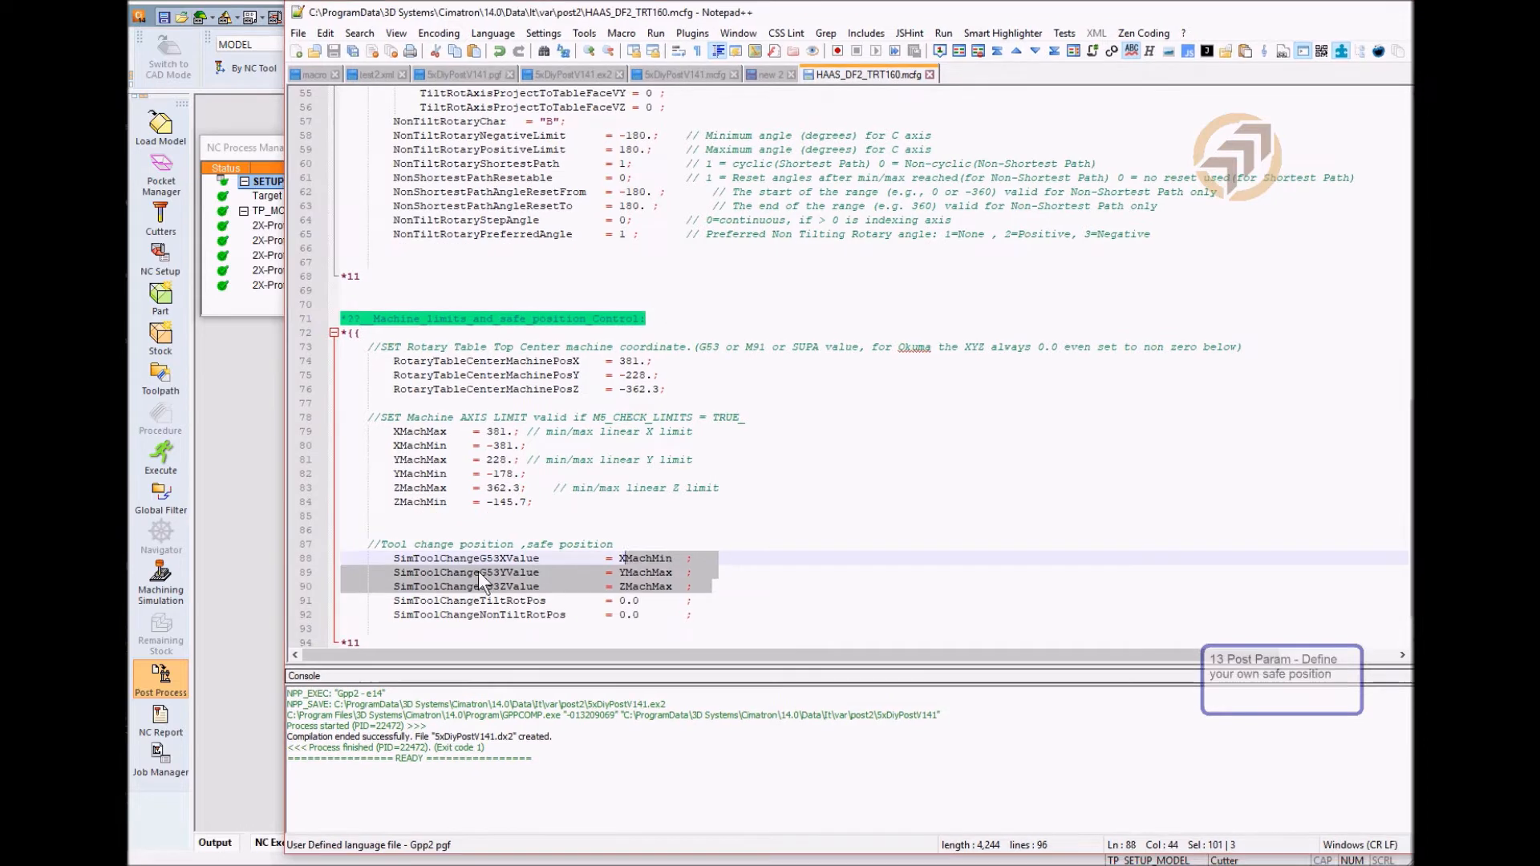
click(475, 571)
drag(723, 588, 507, 562)
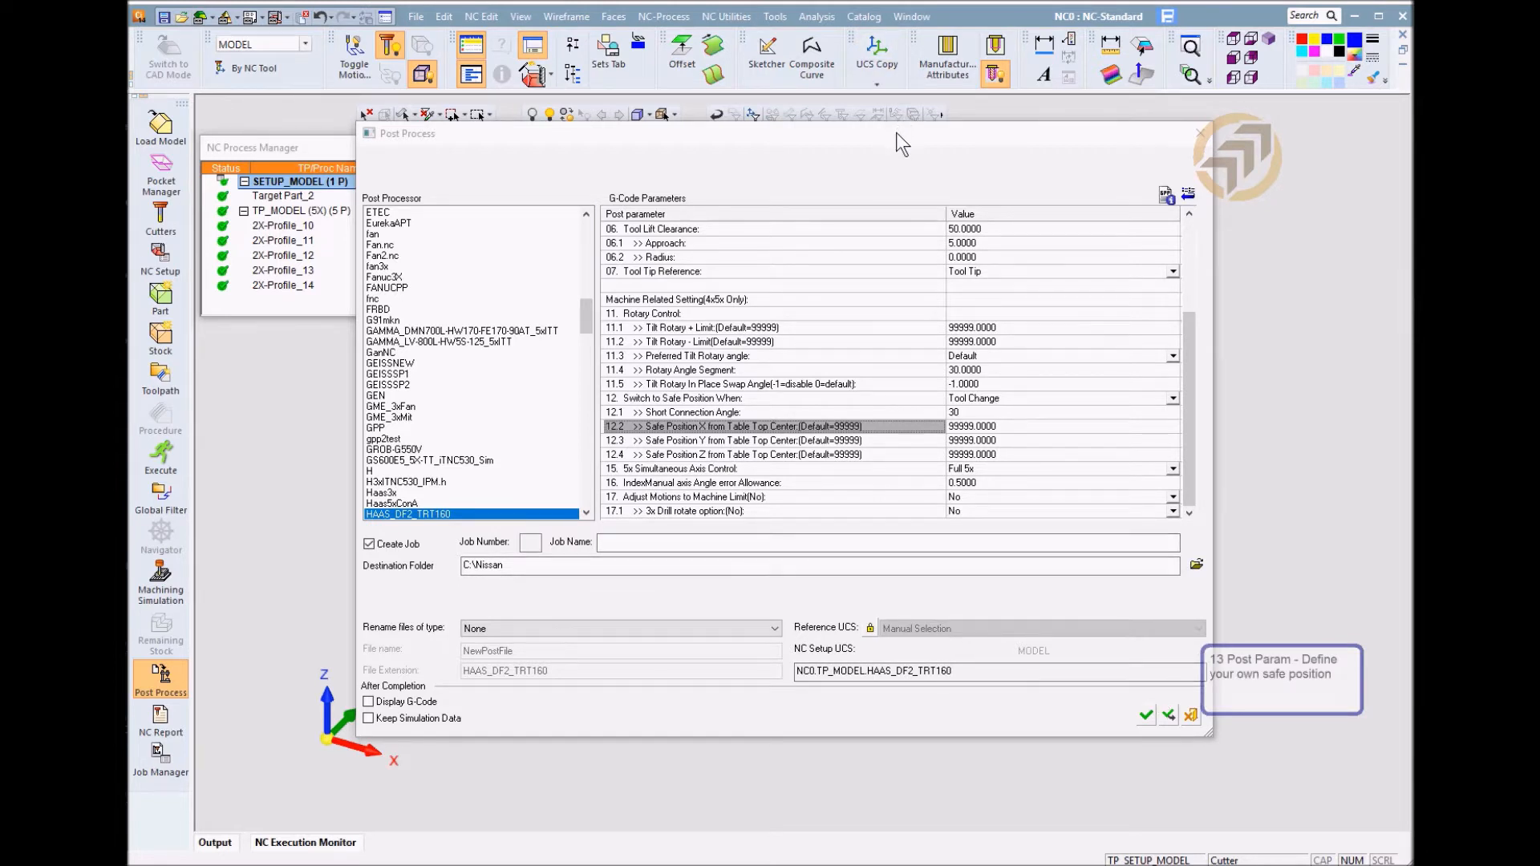
Set Switch to Safe Position When to Every Connection and save the post and SETUP_MODEL settings
drag(896, 132, 881, 124)
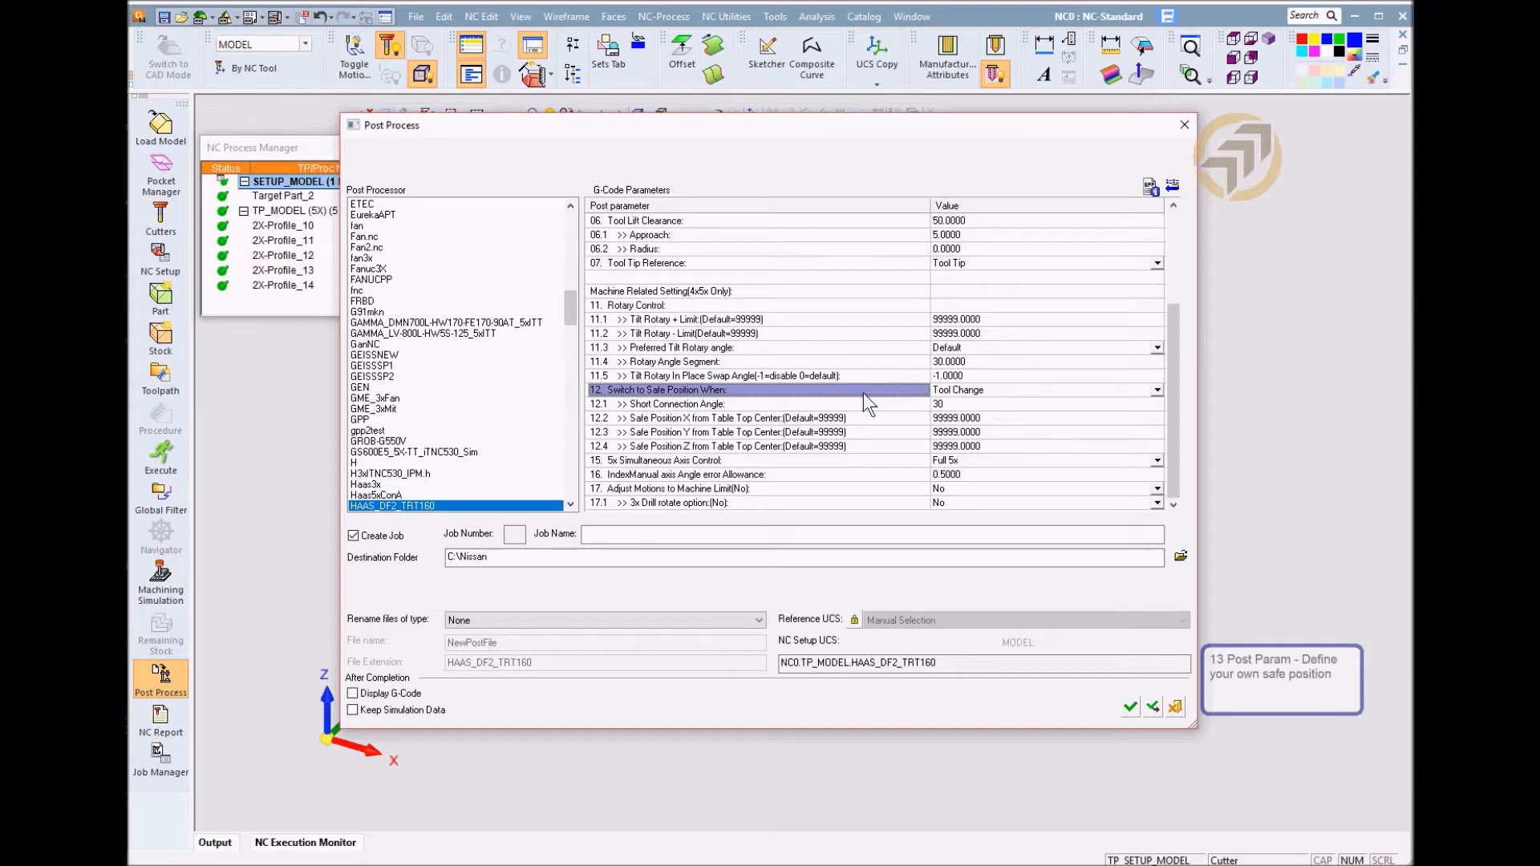
click(1156, 391)
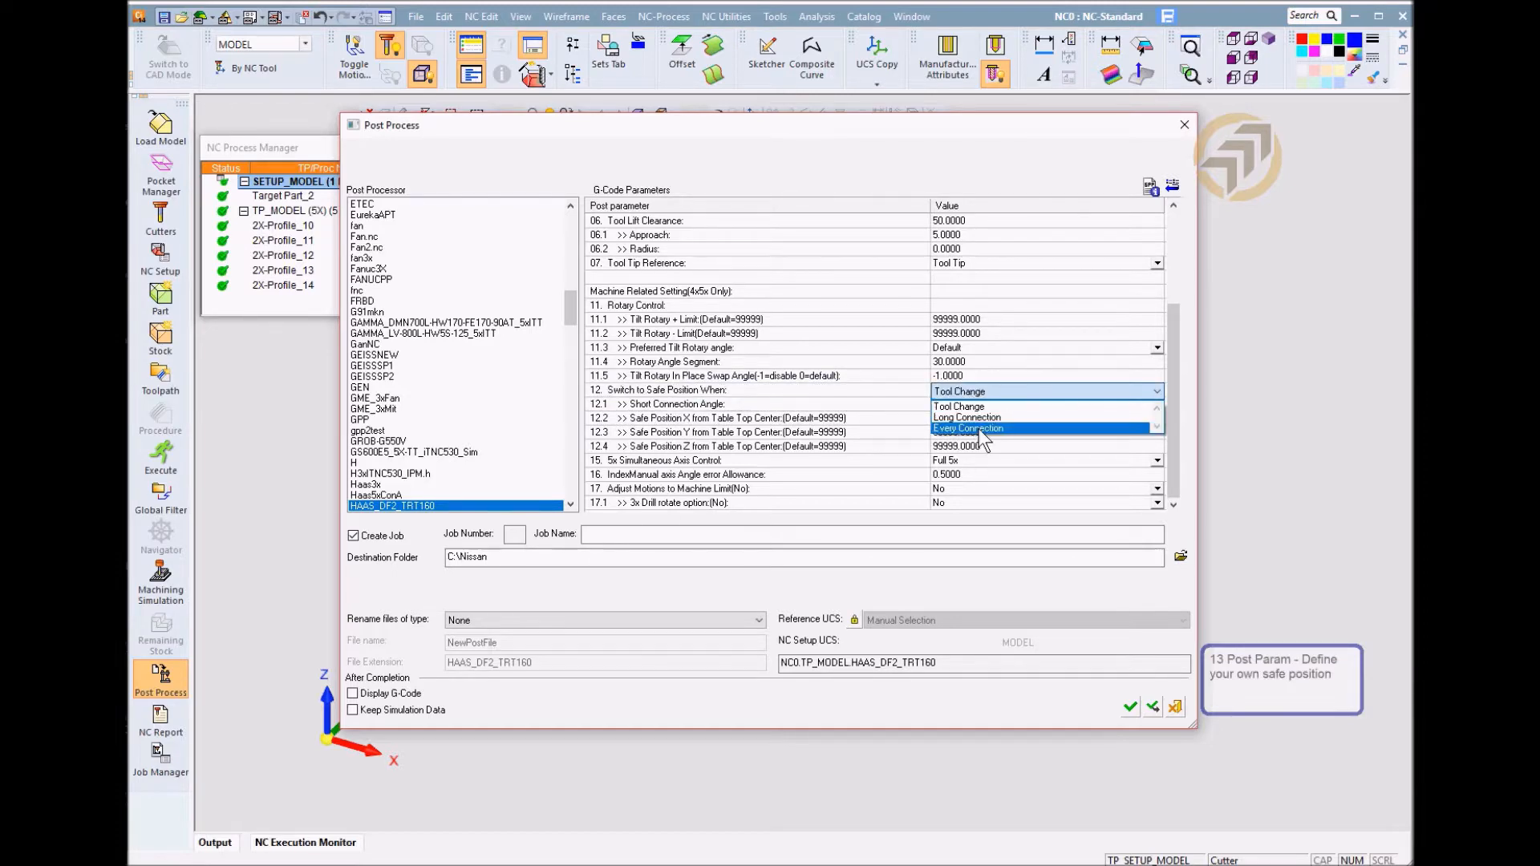
click(980, 429)
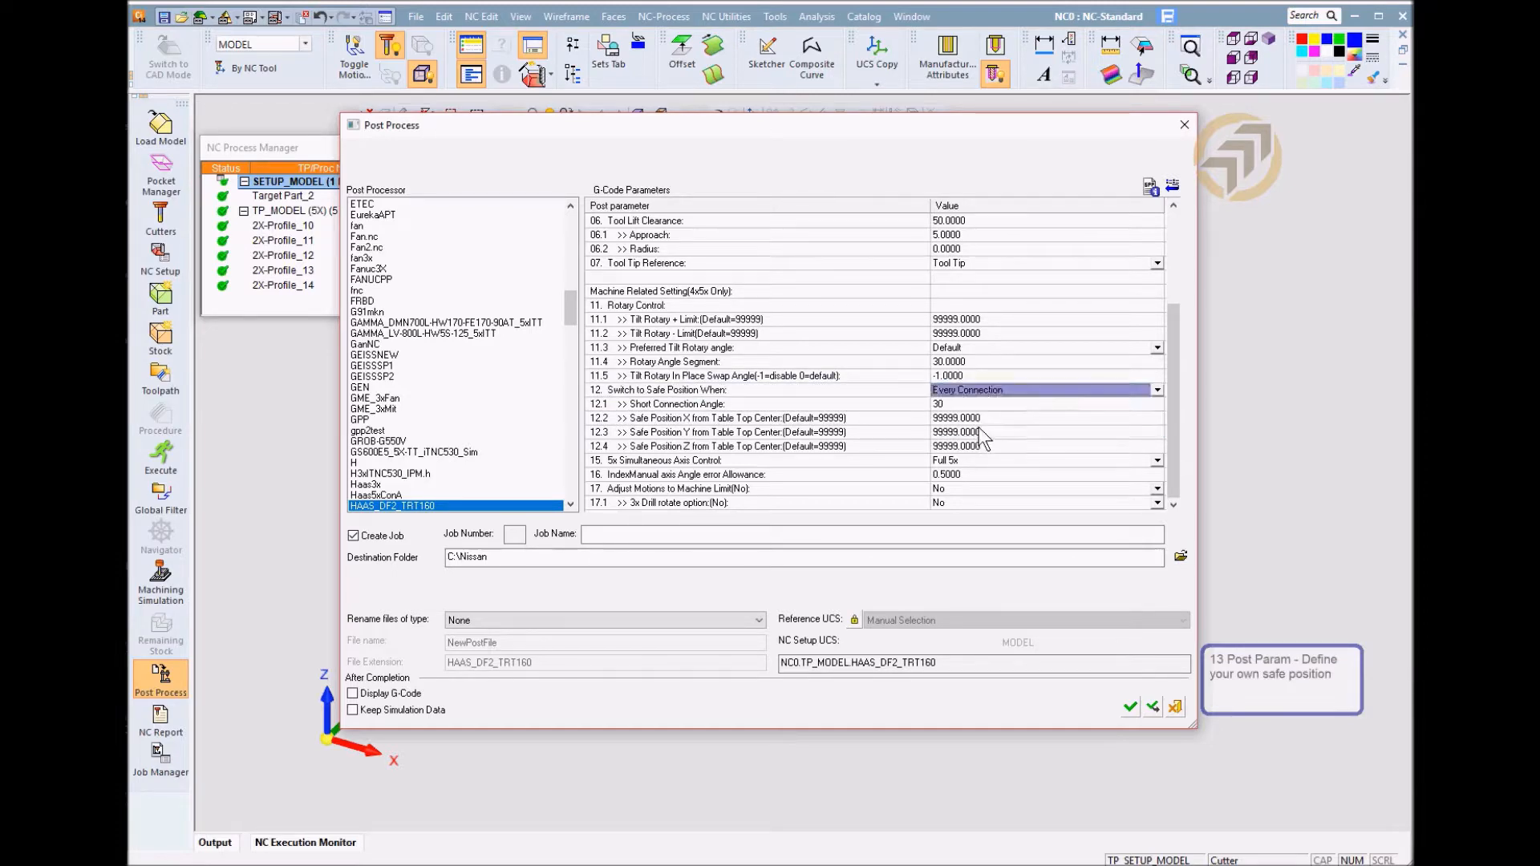
click(1130, 707)
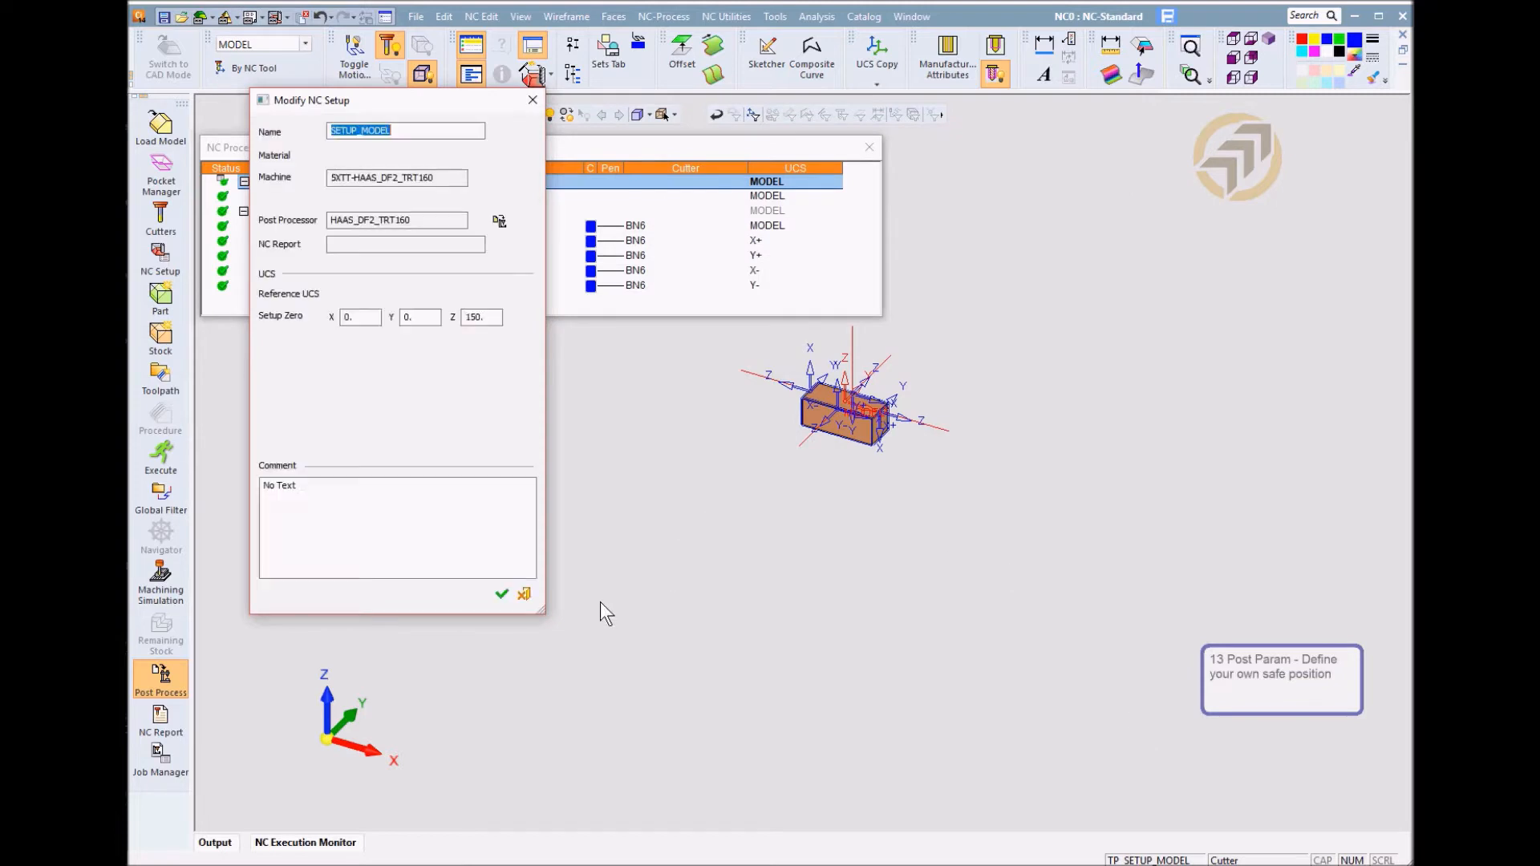
click(503, 594)
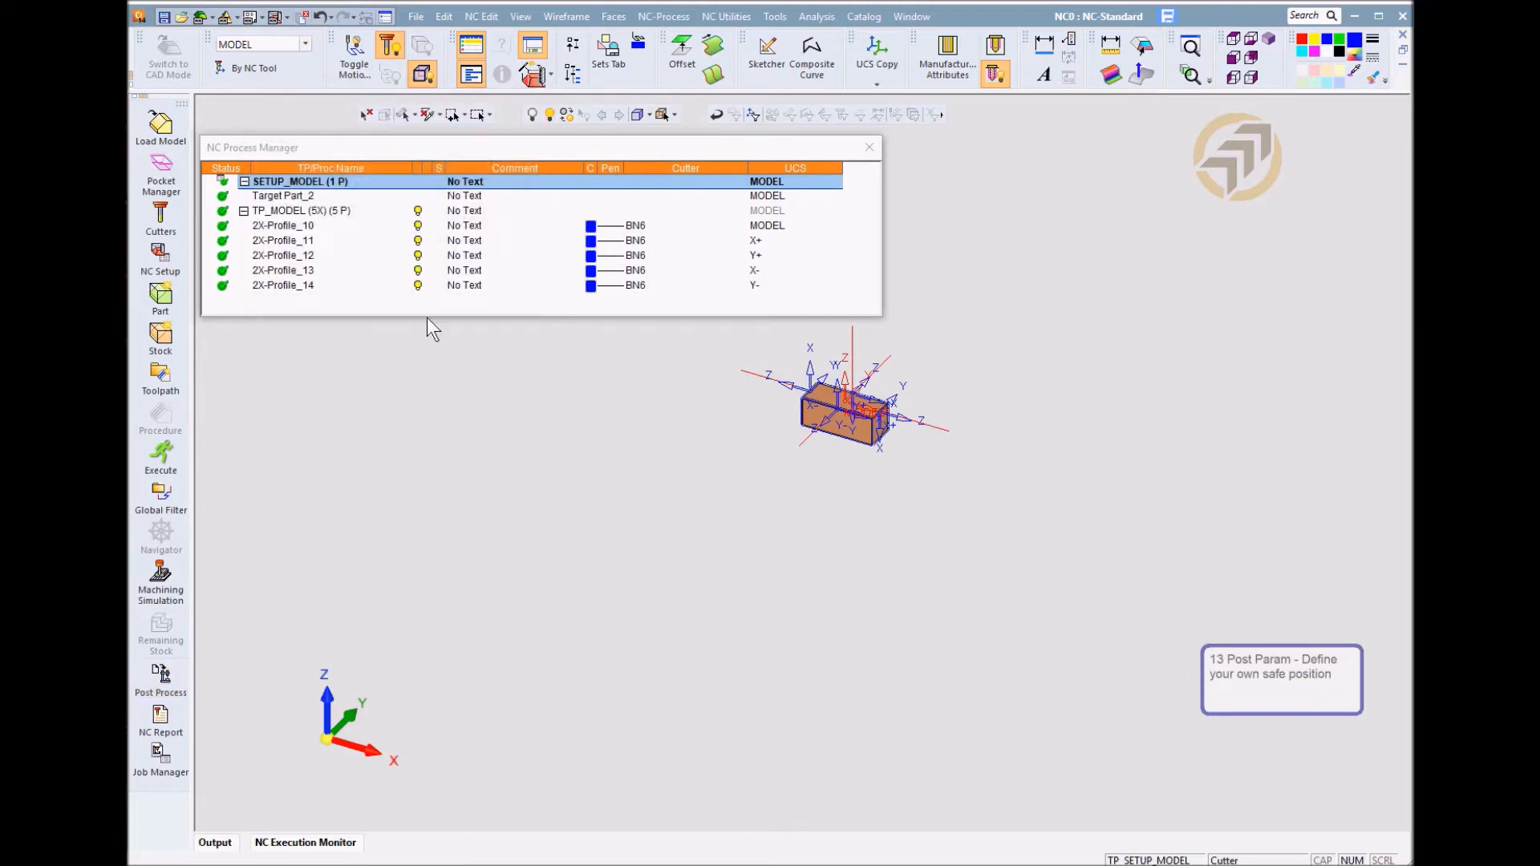
Simulate all TP_MODEL procedures on the machine to the end with the Every Connection setting, and exit the simulator
click(287, 212)
click(161, 579)
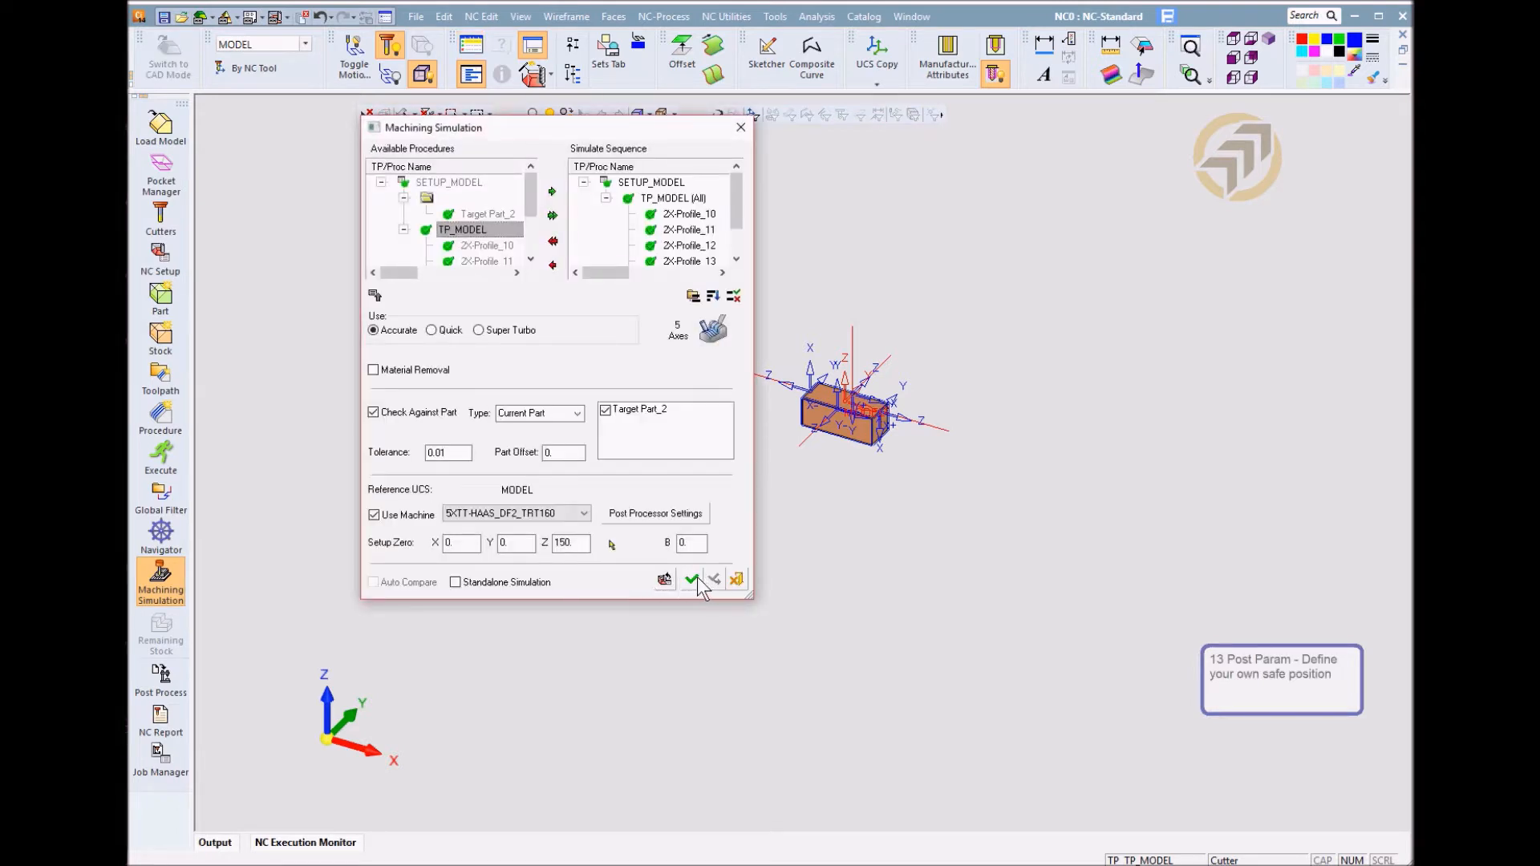
click(693, 578)
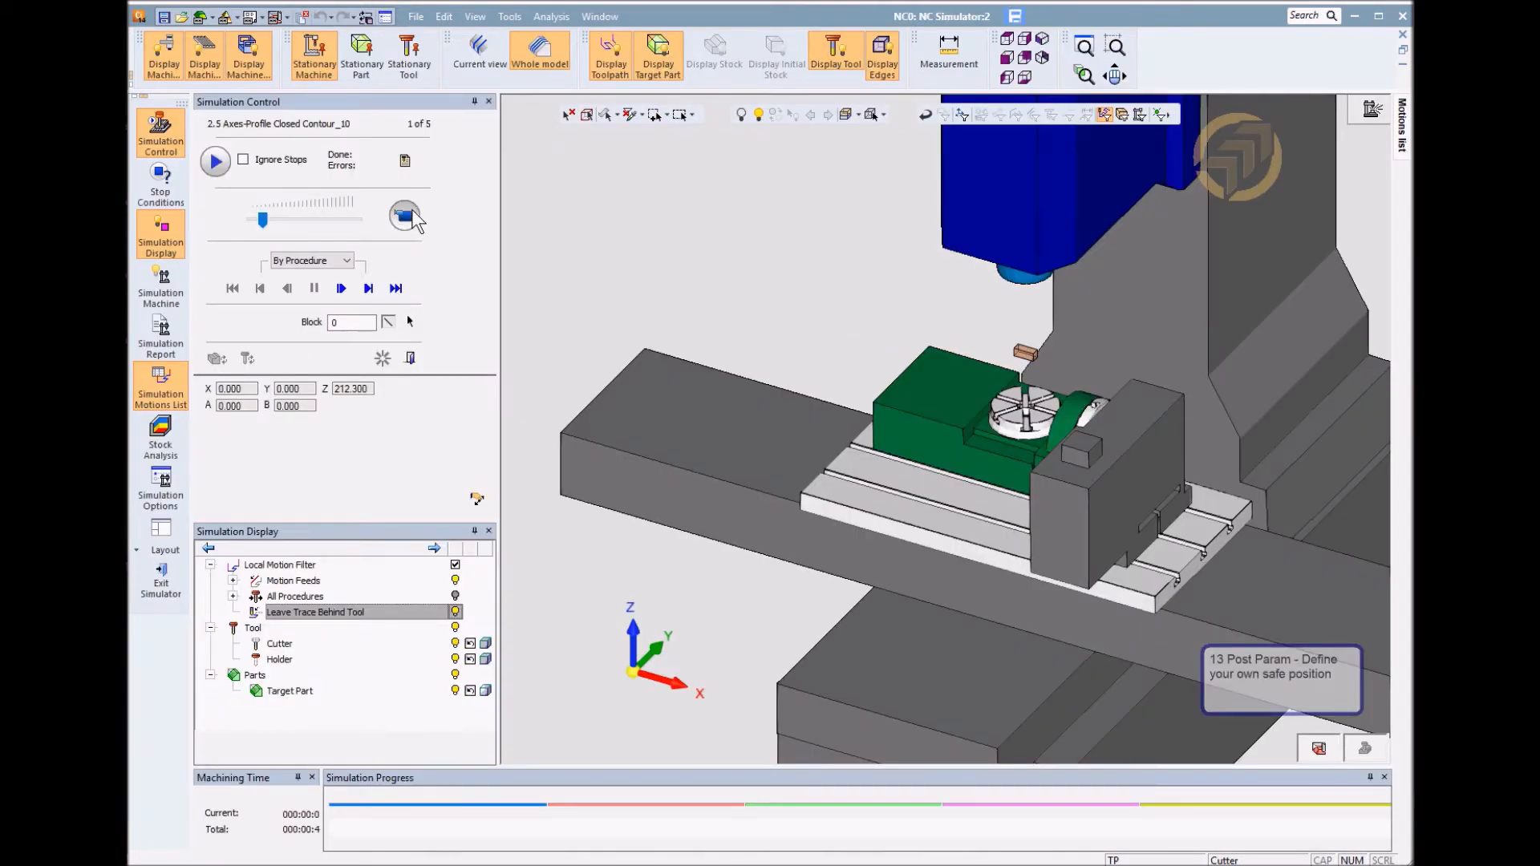
click(405, 217)
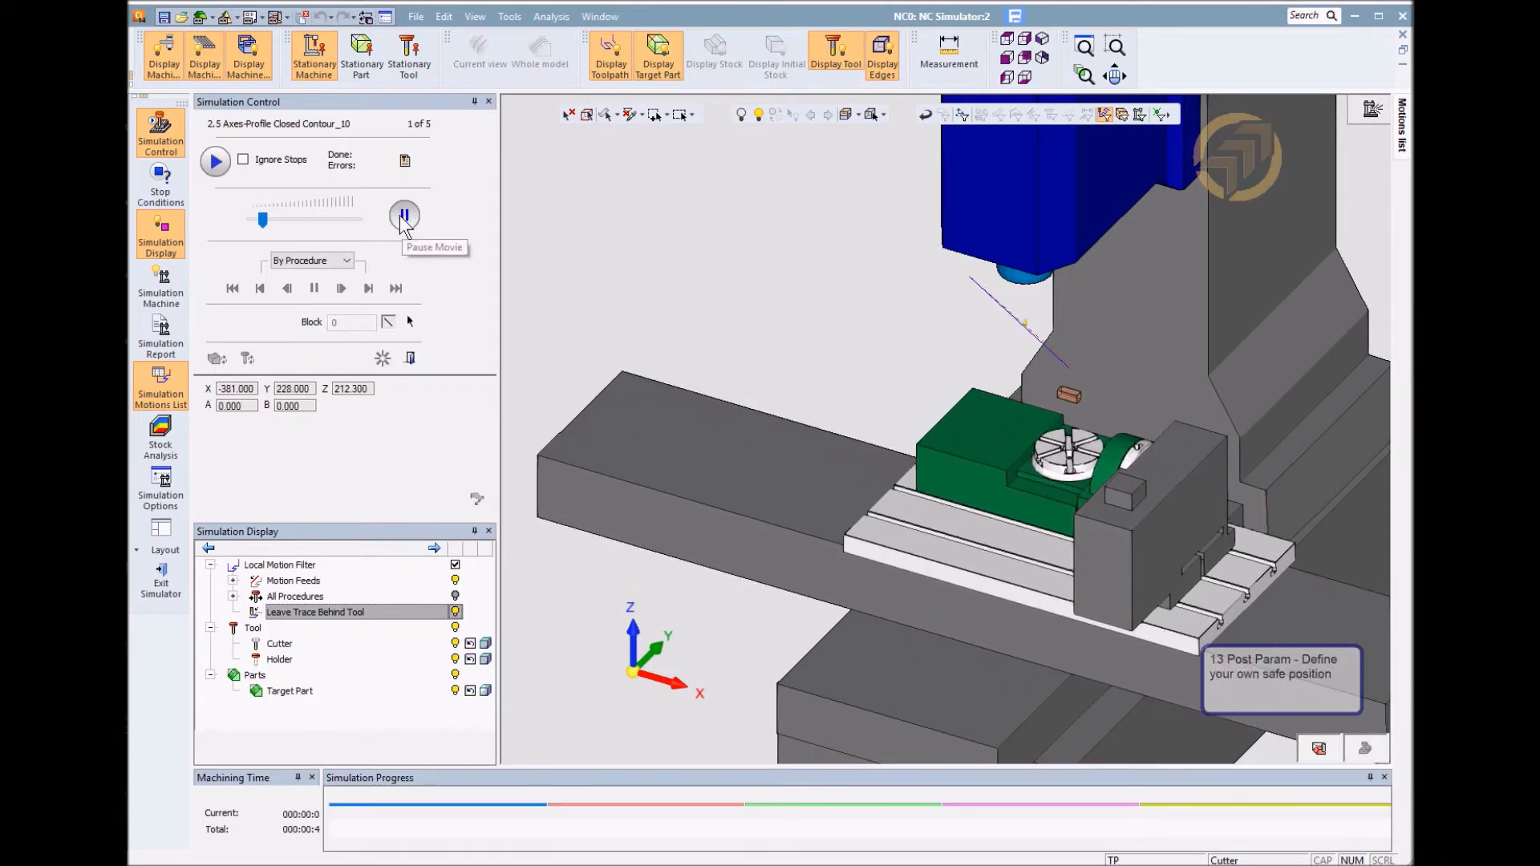
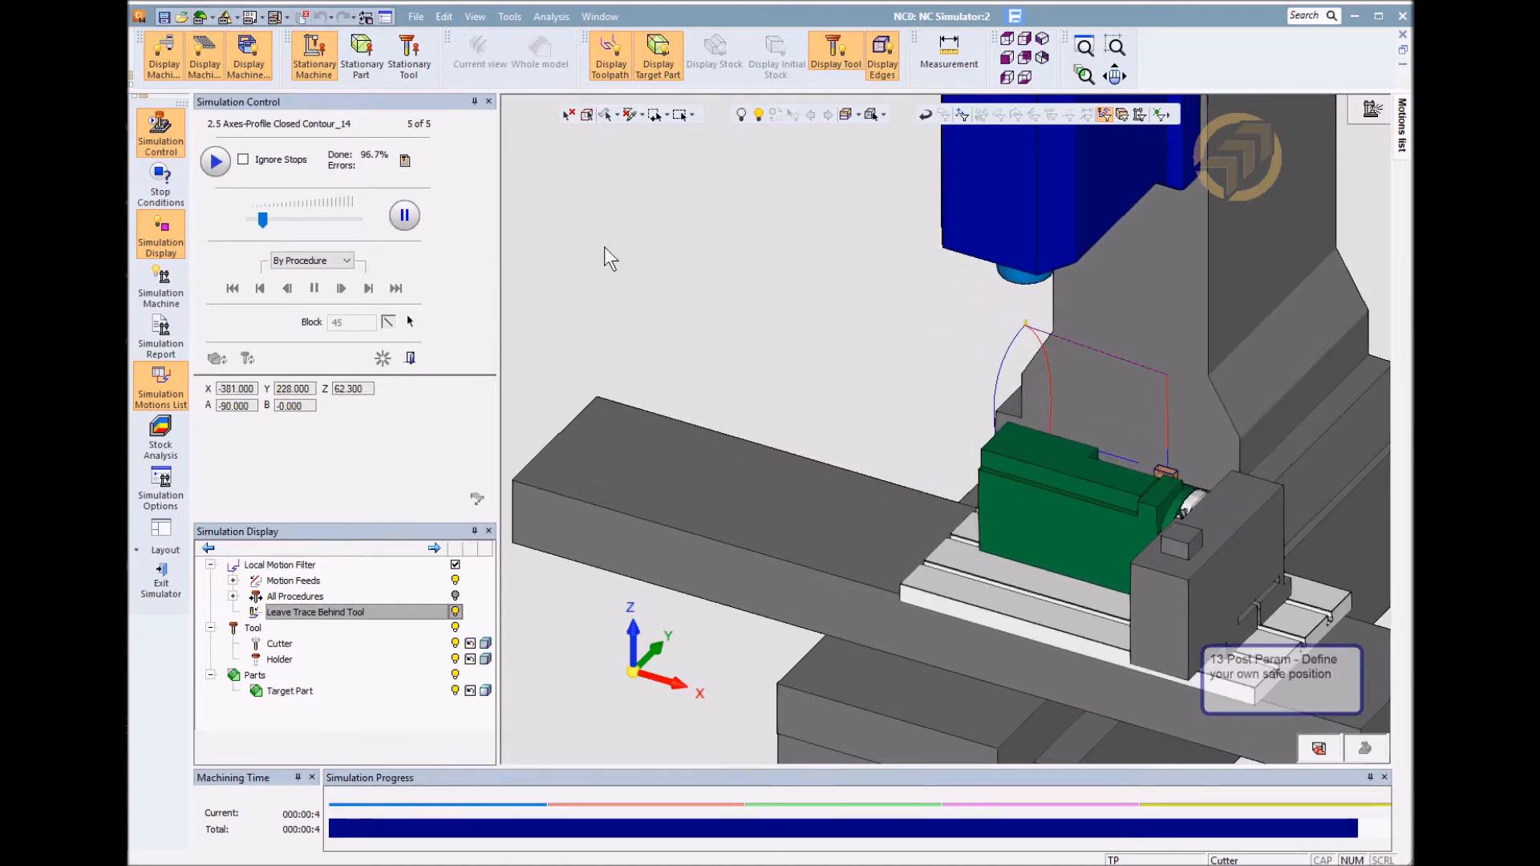
click(411, 357)
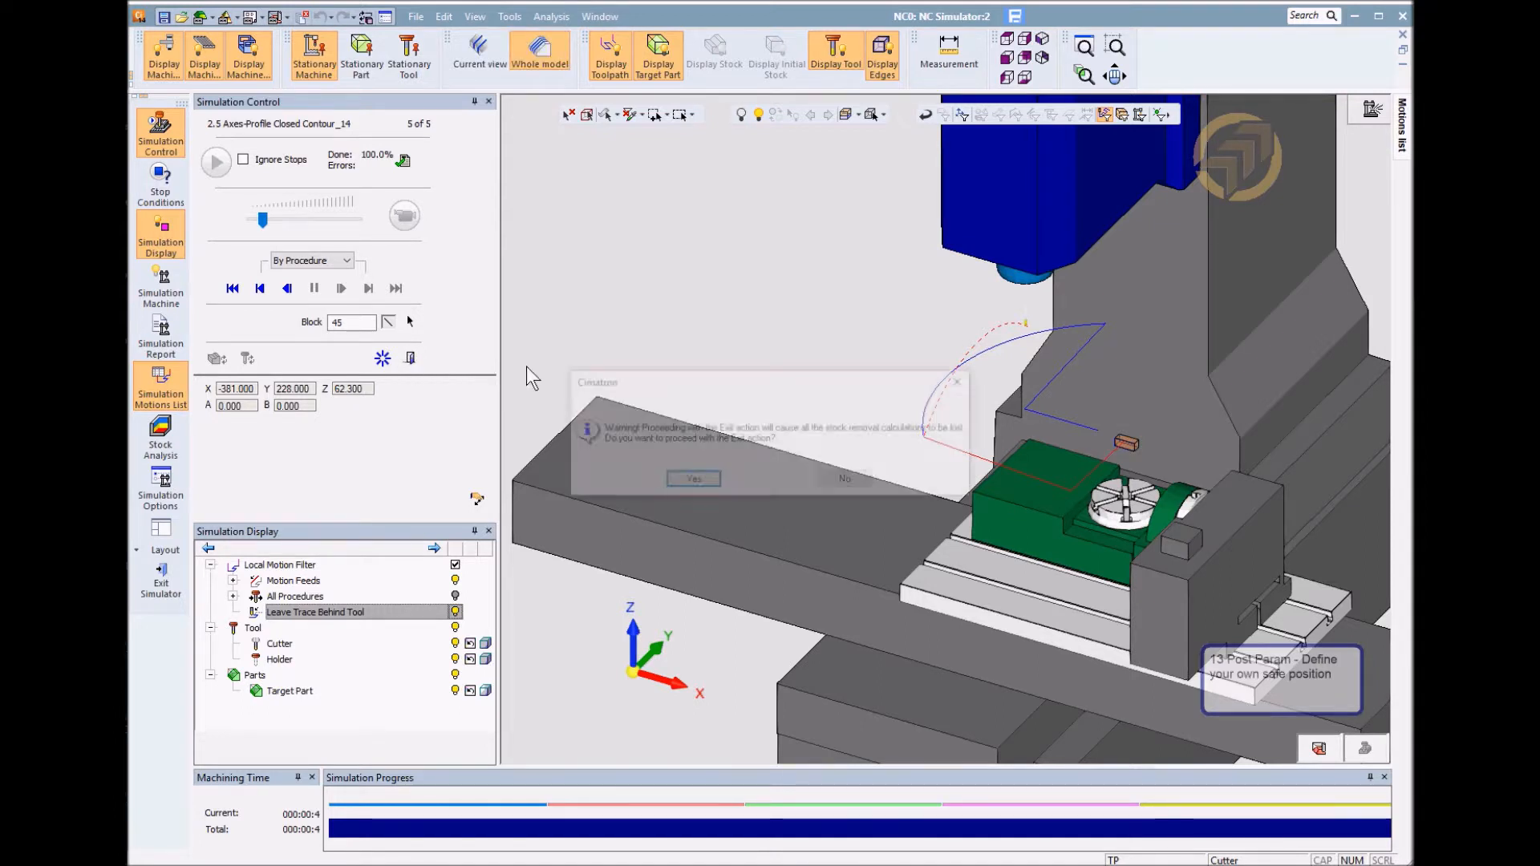
click(692, 483)
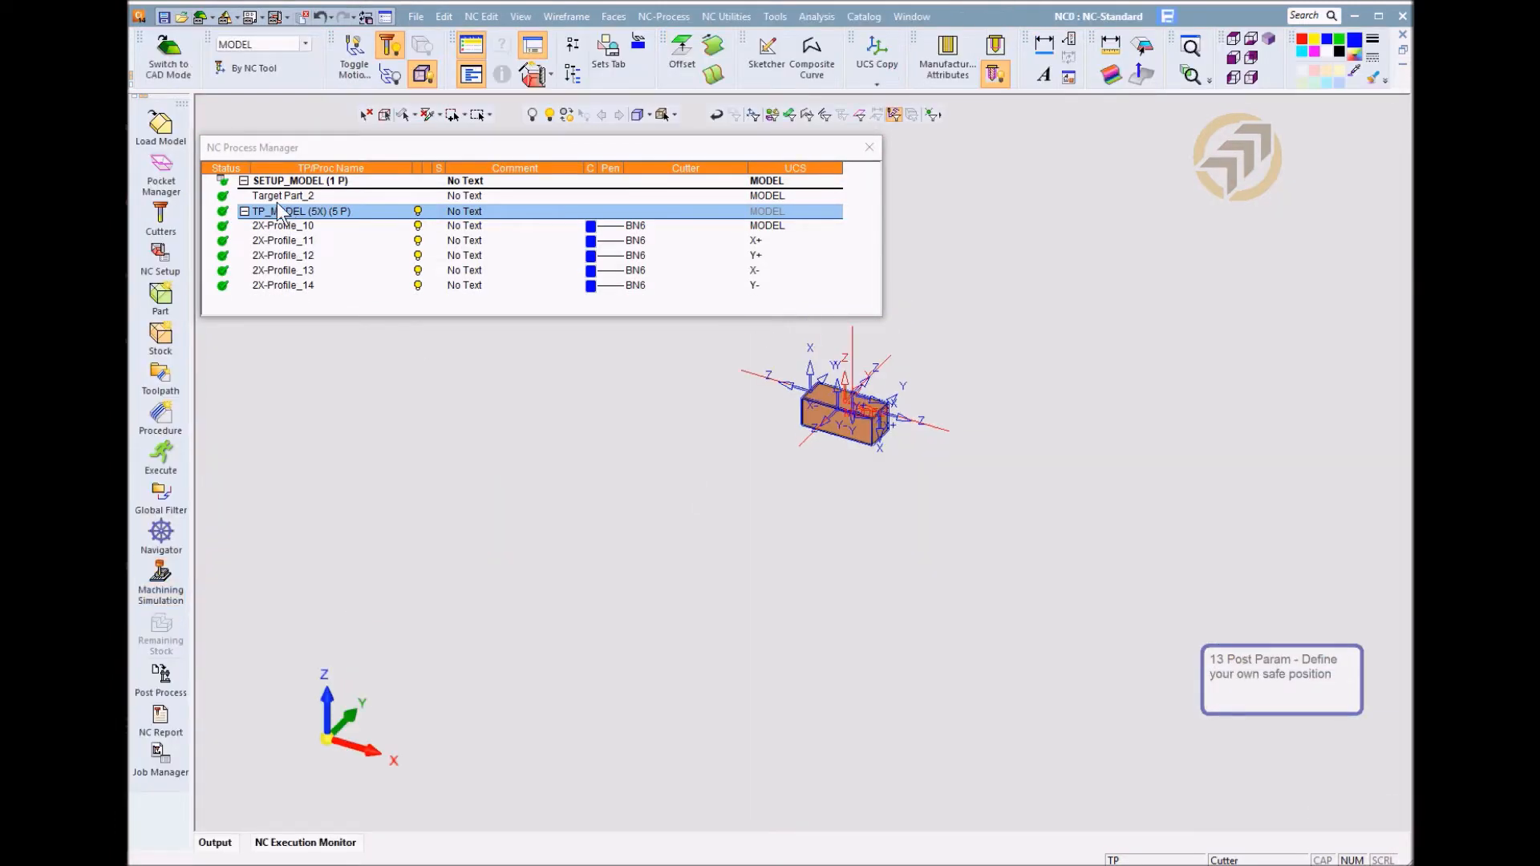
Reopen the post parameters of SETUP_MODEL at 12.2, Safe Position X from Table Top Center
click(292, 183)
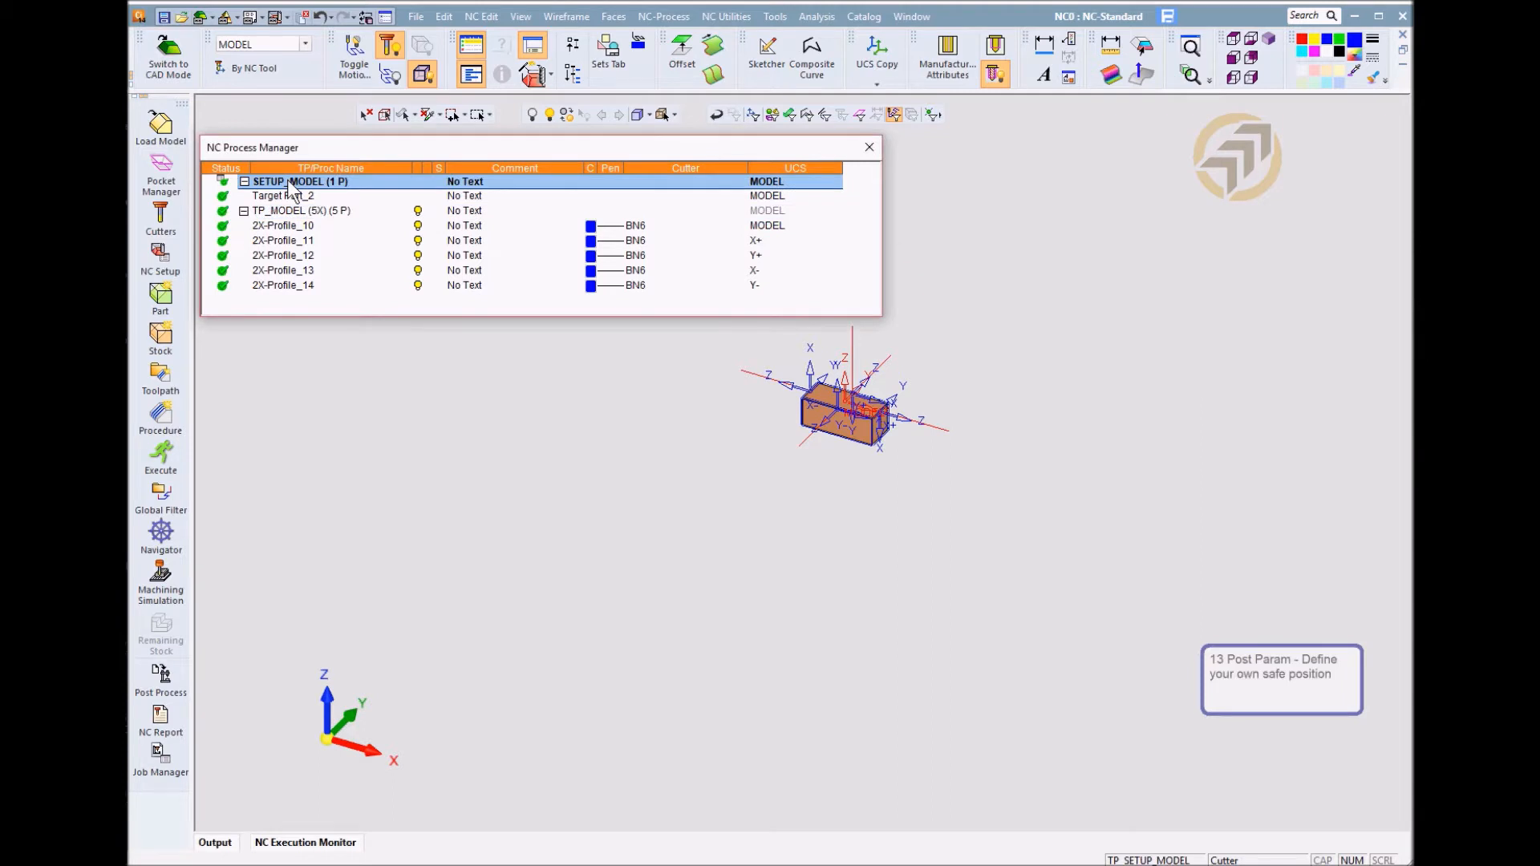
double_click(292, 189)
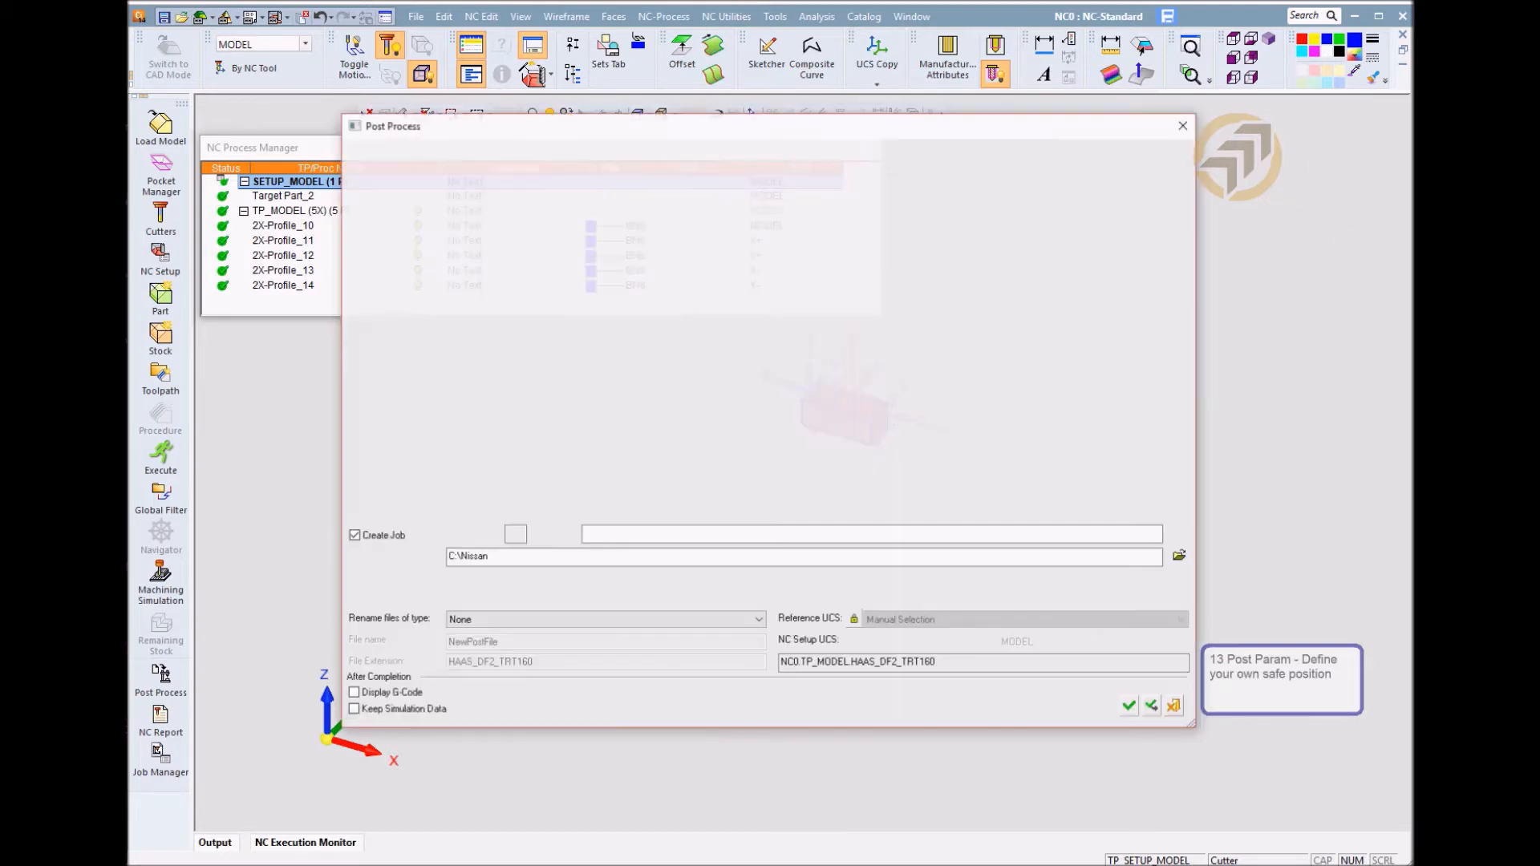
drag(1172, 316, 1166, 423)
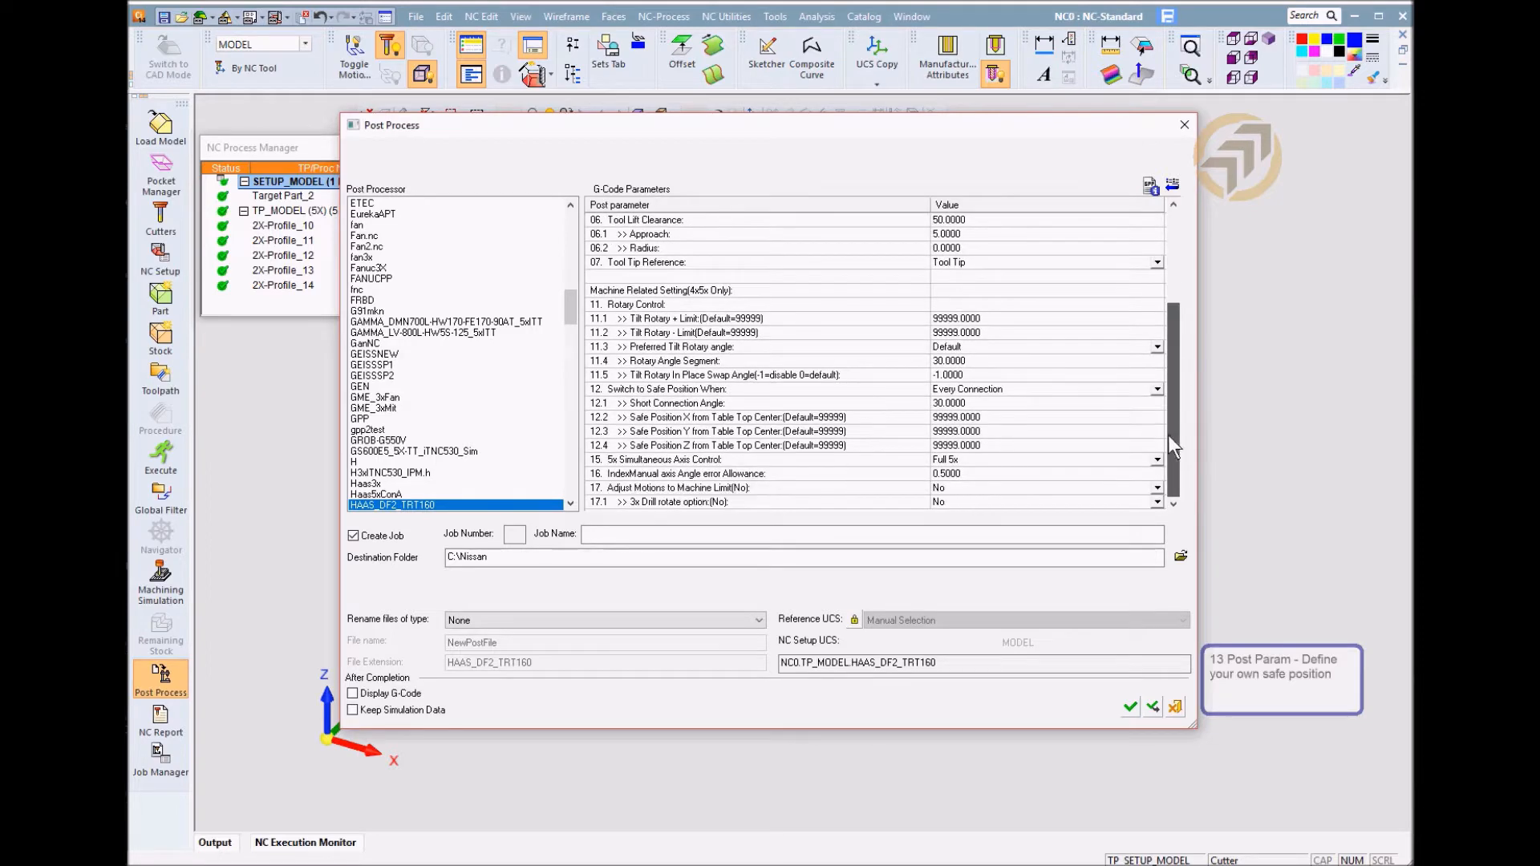
click(691, 419)
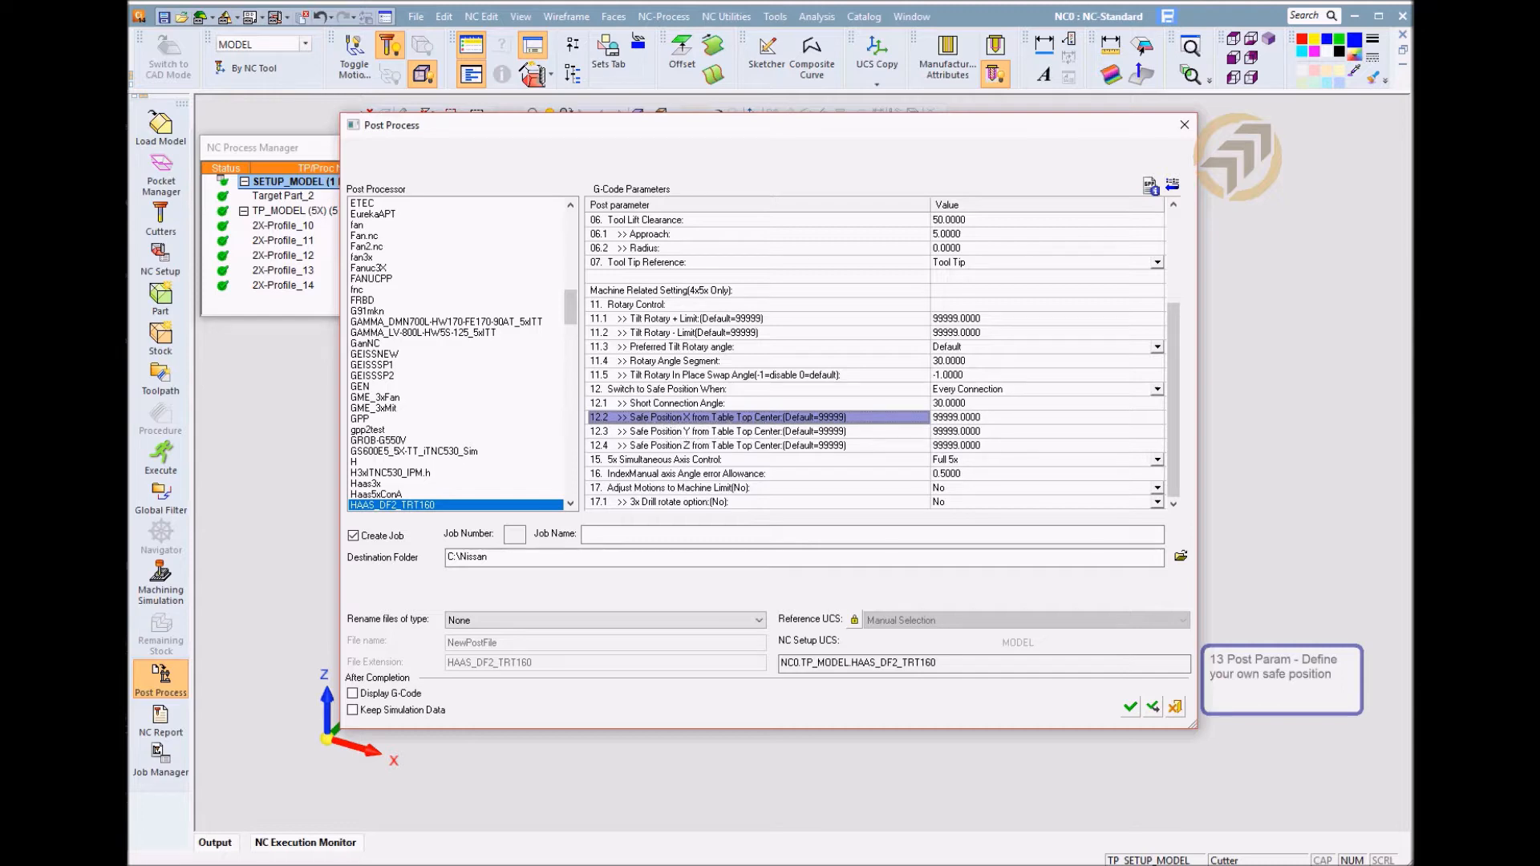
Examine the XMachMin and XMachMax axis limits and the SimToolChangeG53XValue definition in HAAS_DF2_TRT160.mcfg in Notepad++
drag(1411, 50, 1054, 50)
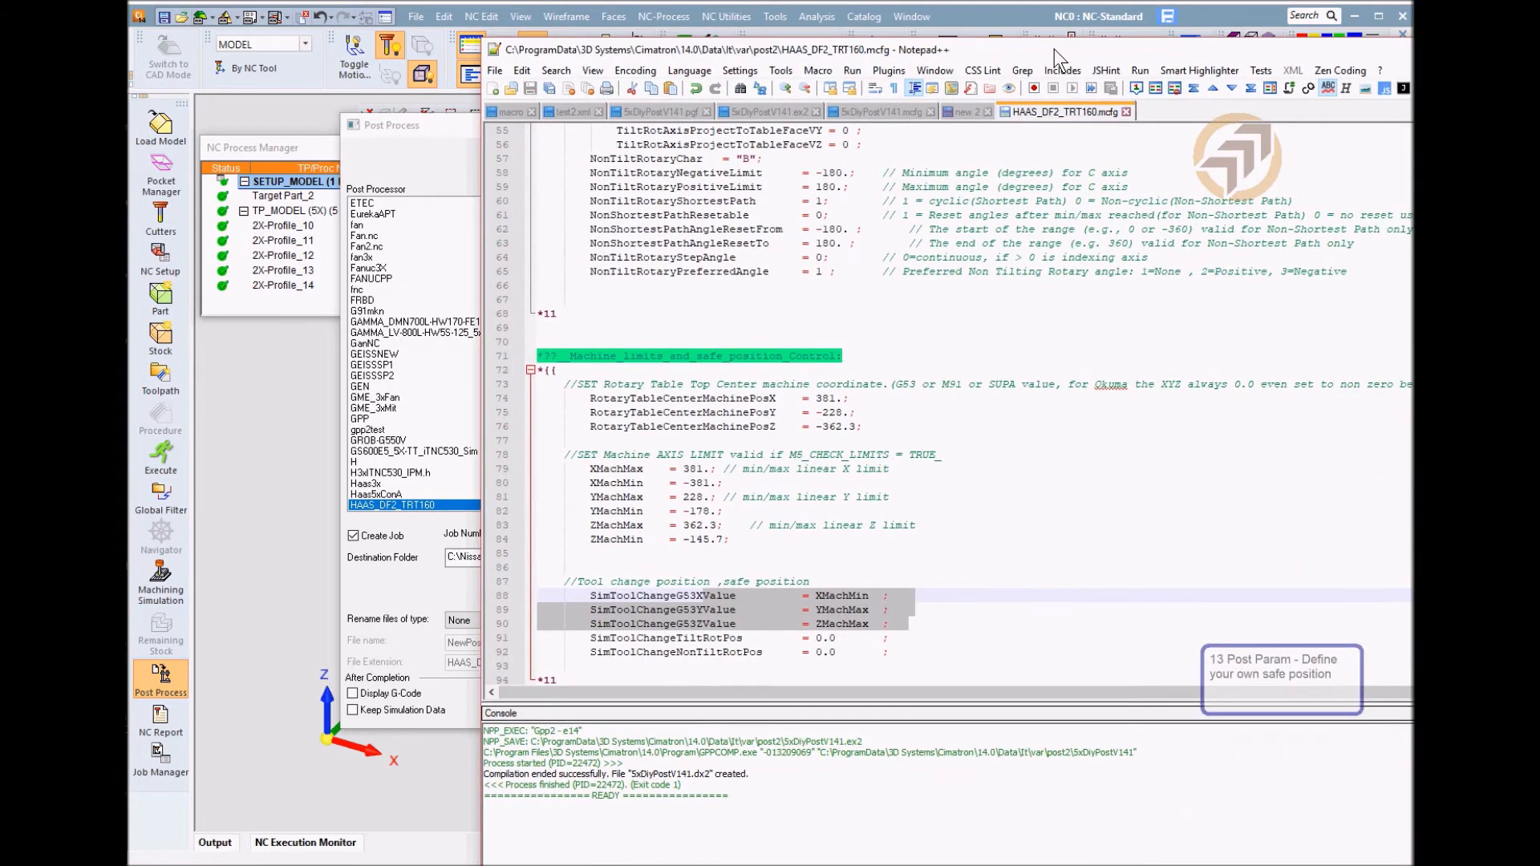
click(842, 595)
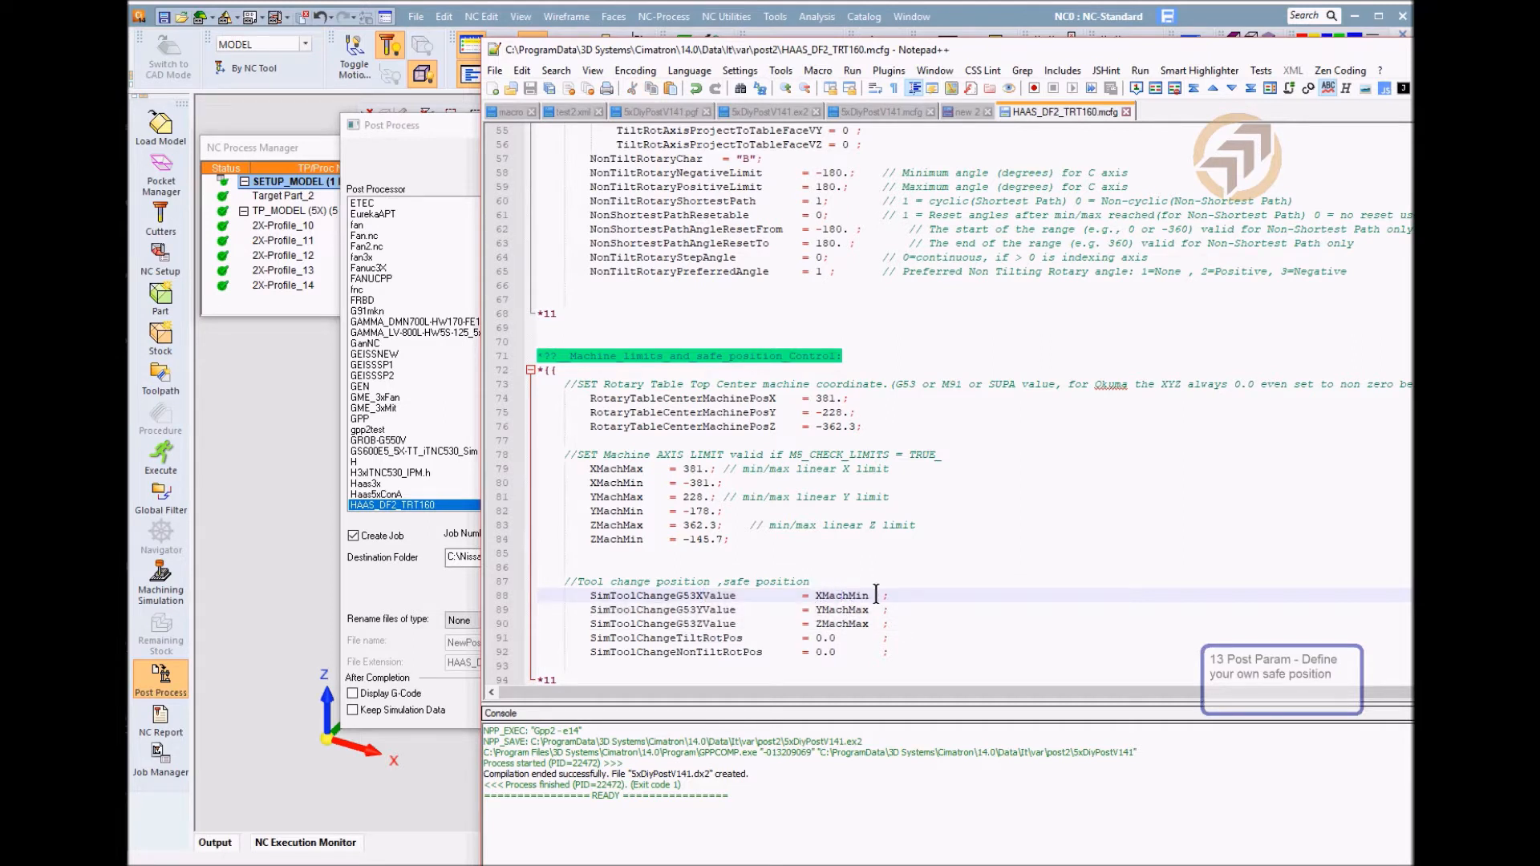
click(623, 484)
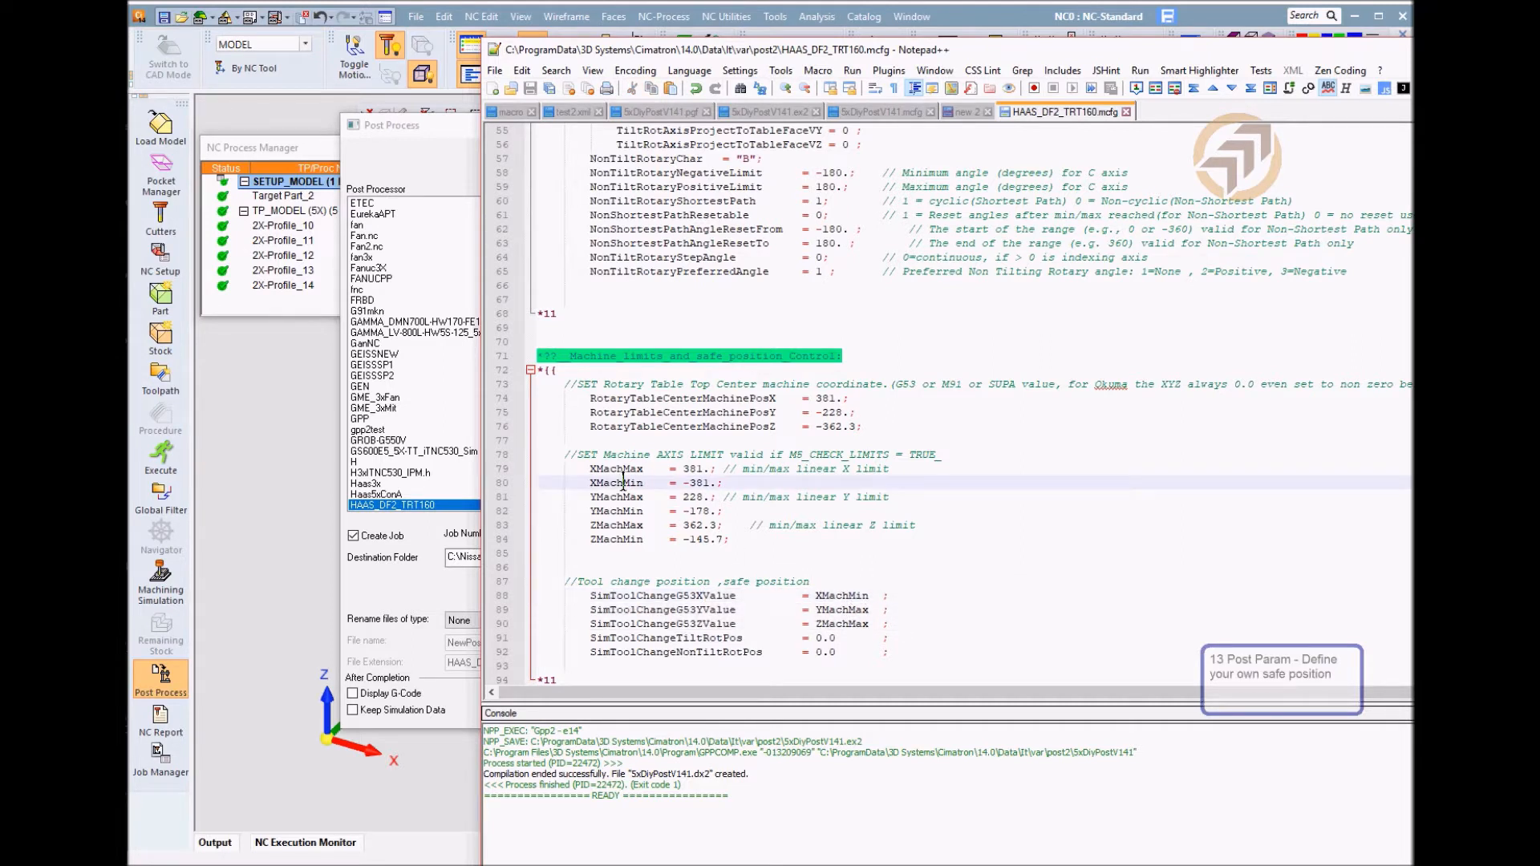
drag(750, 484, 564, 484)
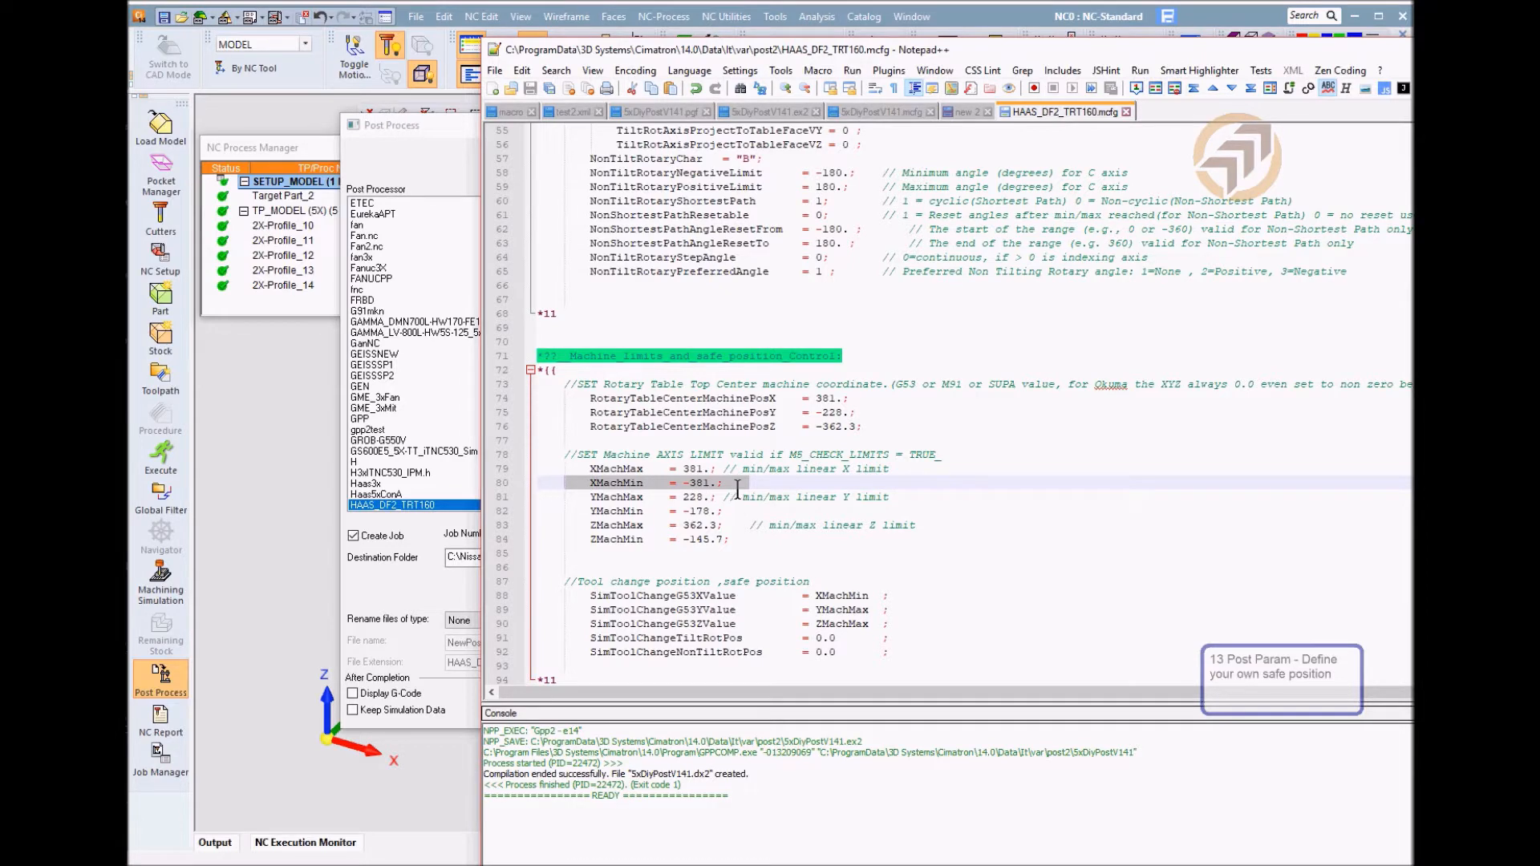
click(692, 469)
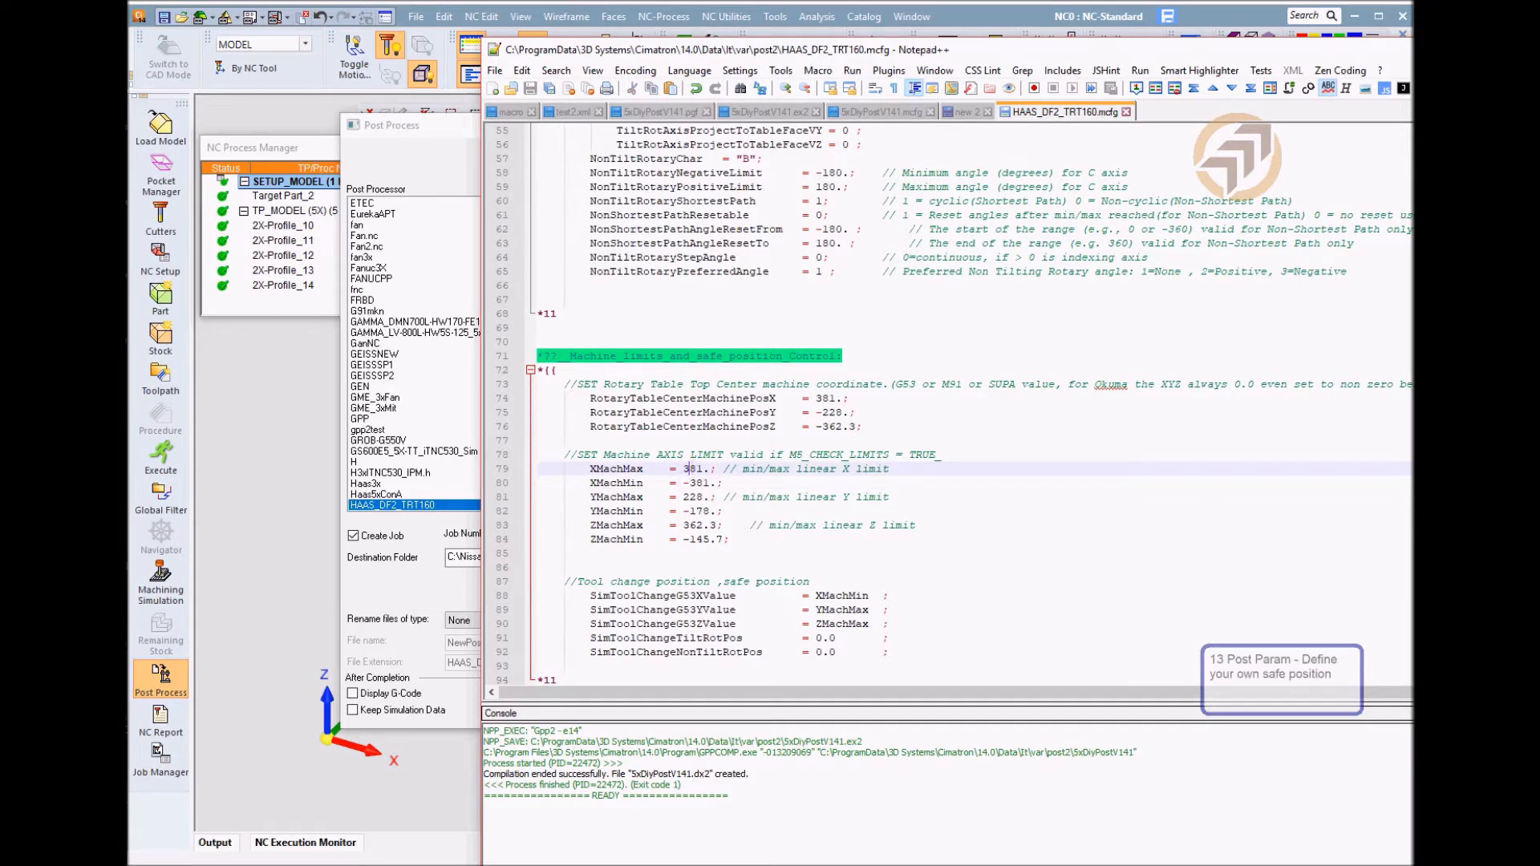
drag(722, 50, 1539, 136)
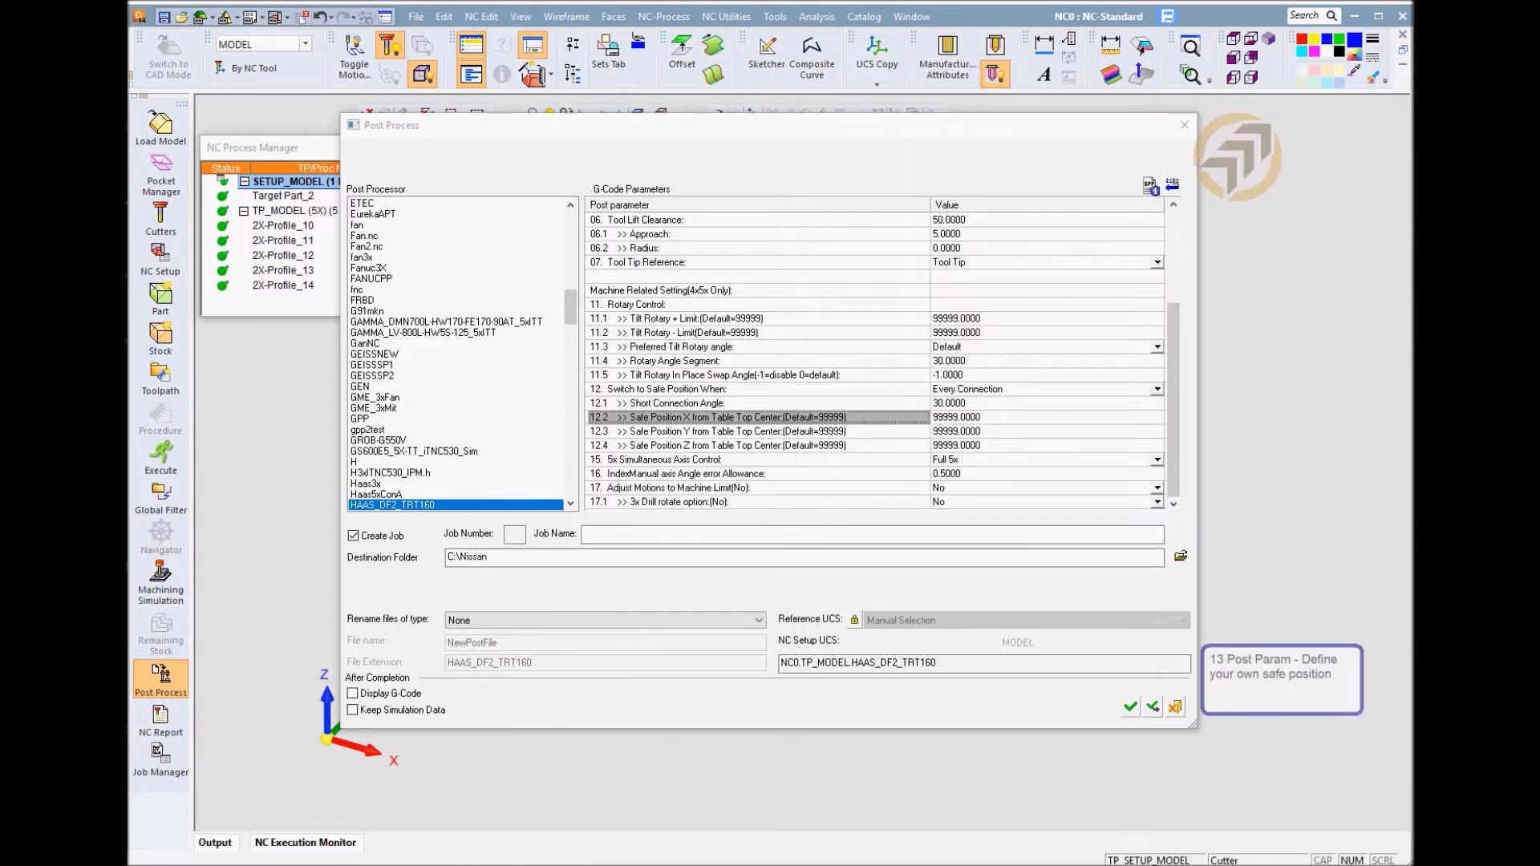
Set Safe Position X from Table Top Center to 381 and save the post and SETUP_MODEL settings
click(1000, 414)
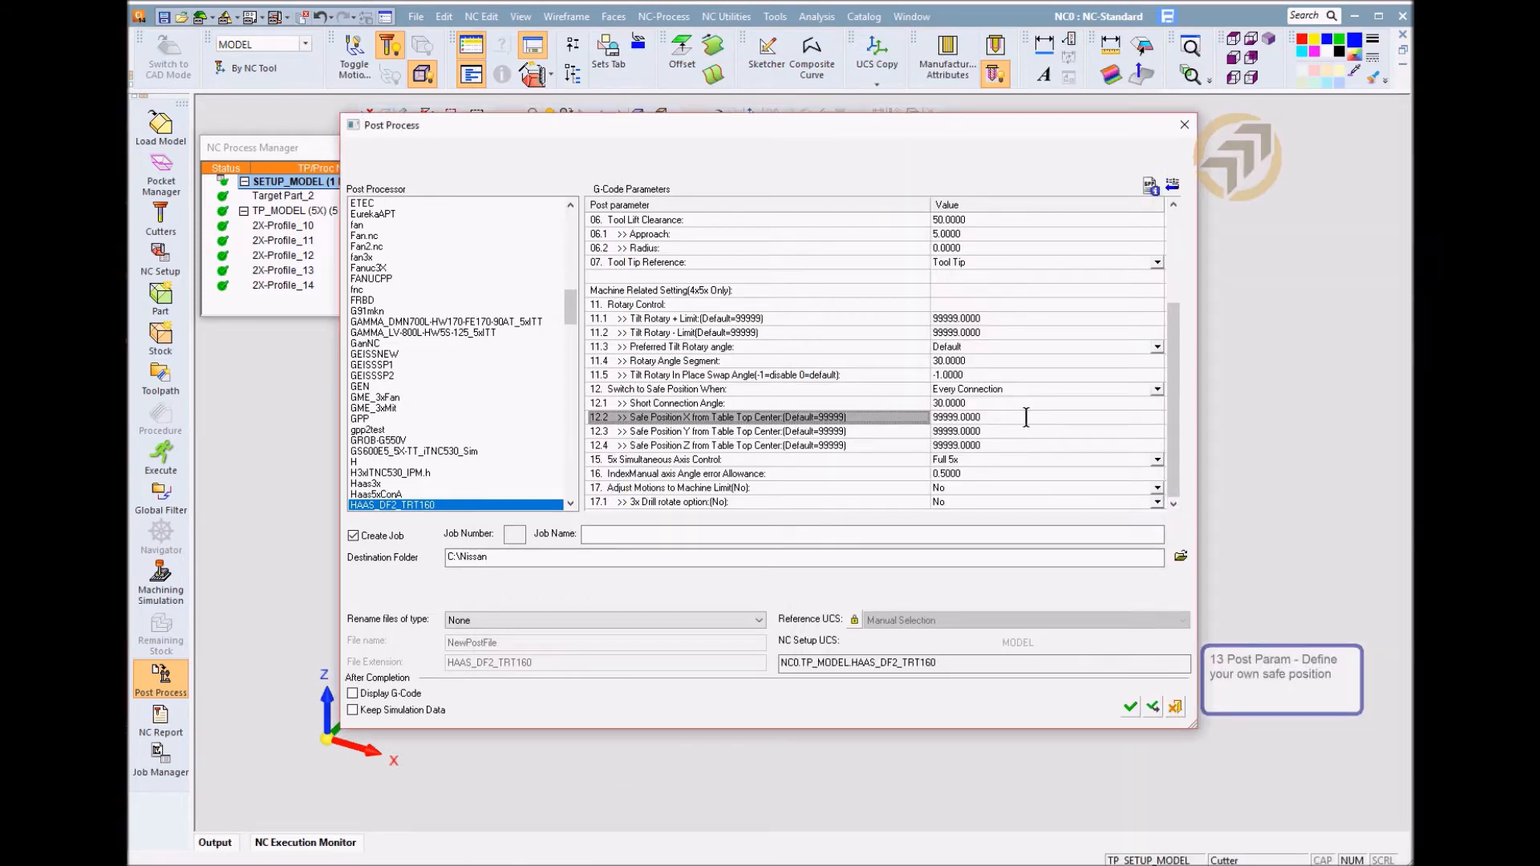
click(1026, 416)
text(381)
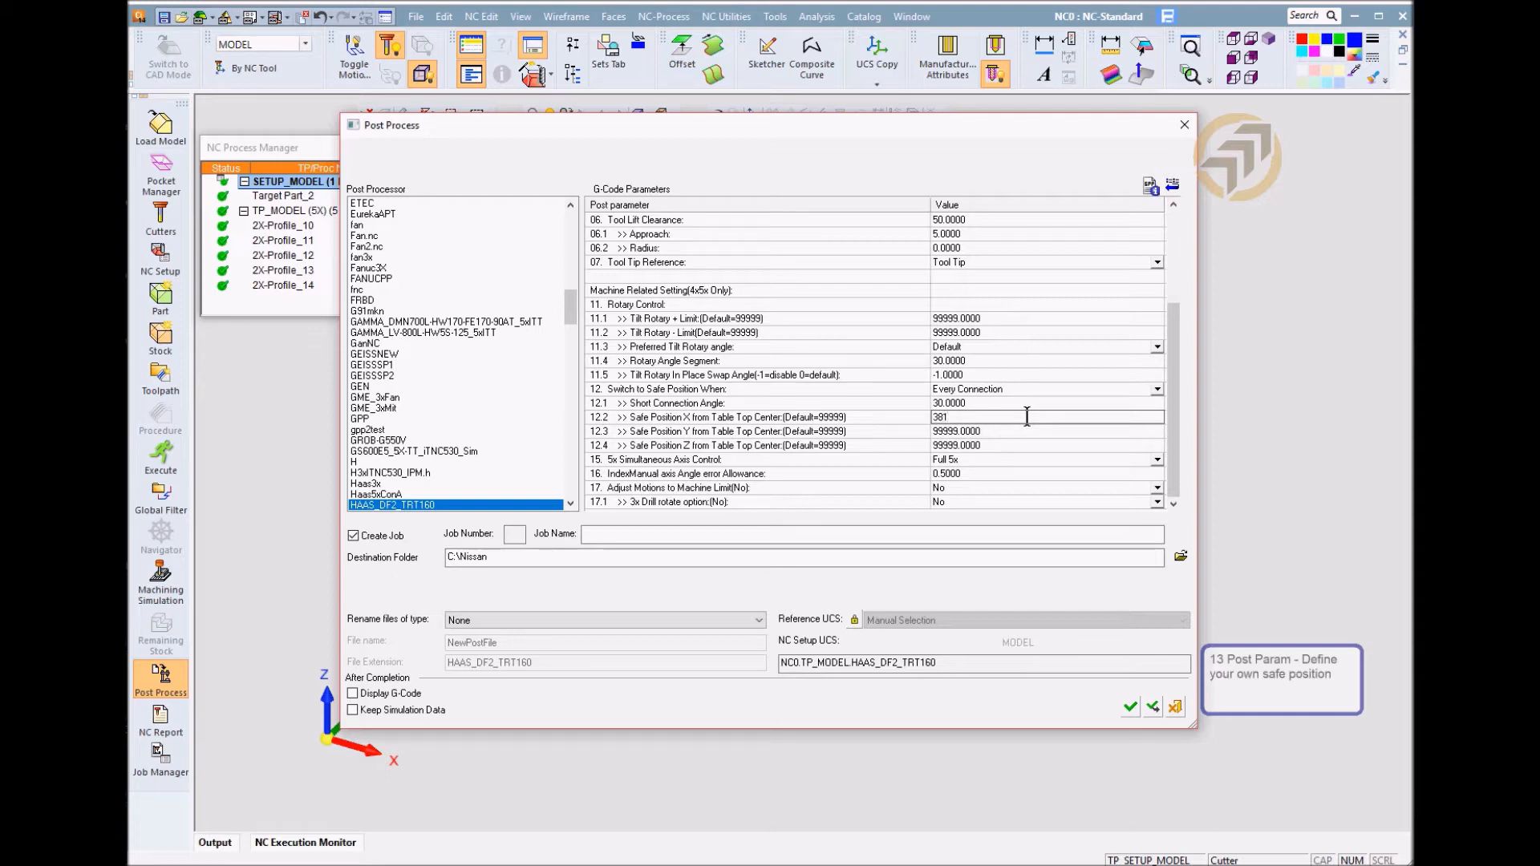
click(799, 412)
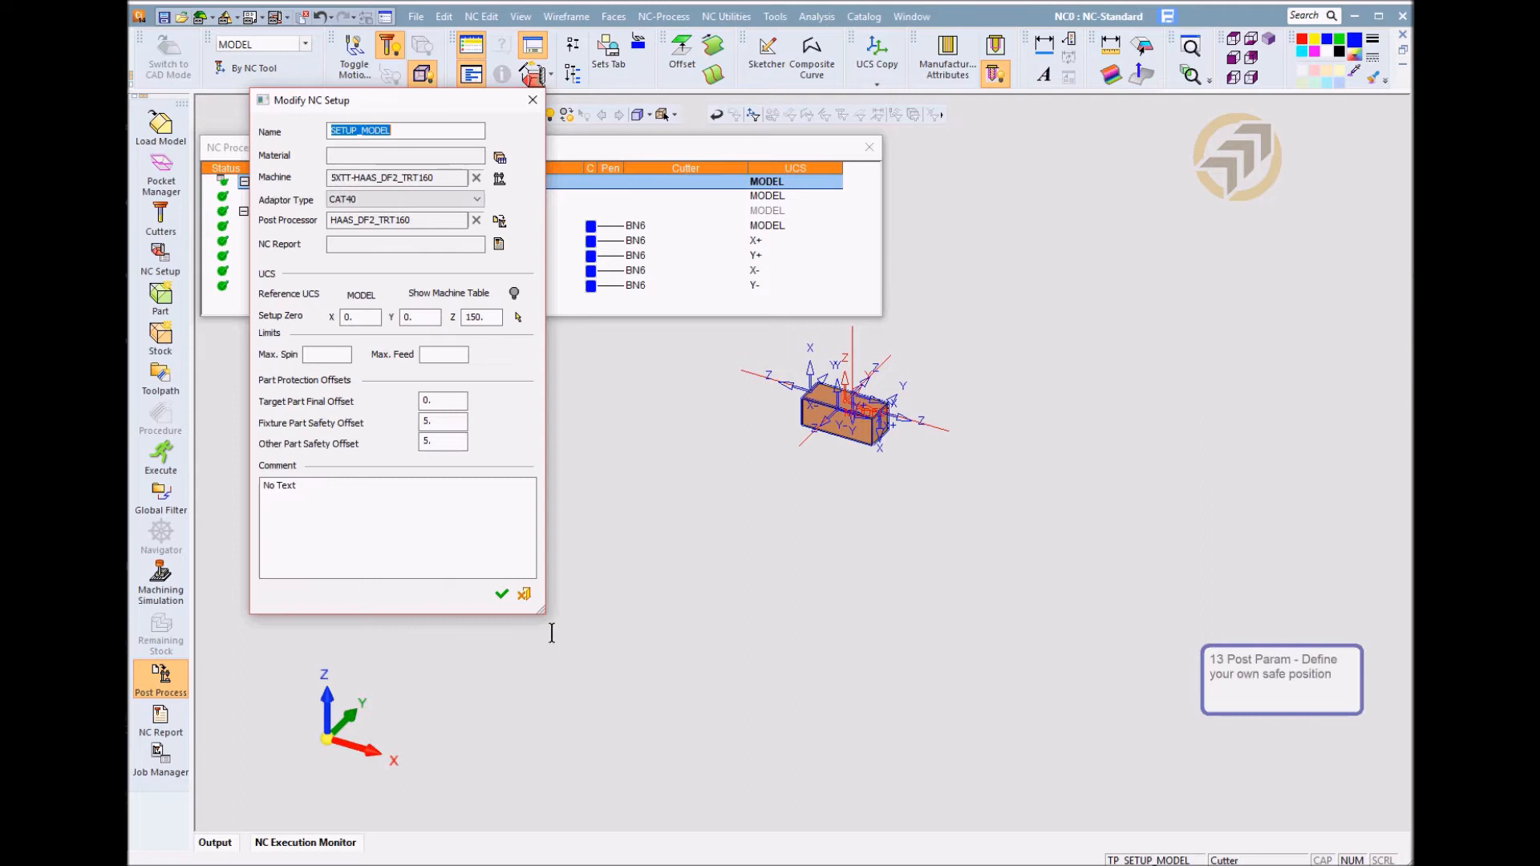
click(502, 593)
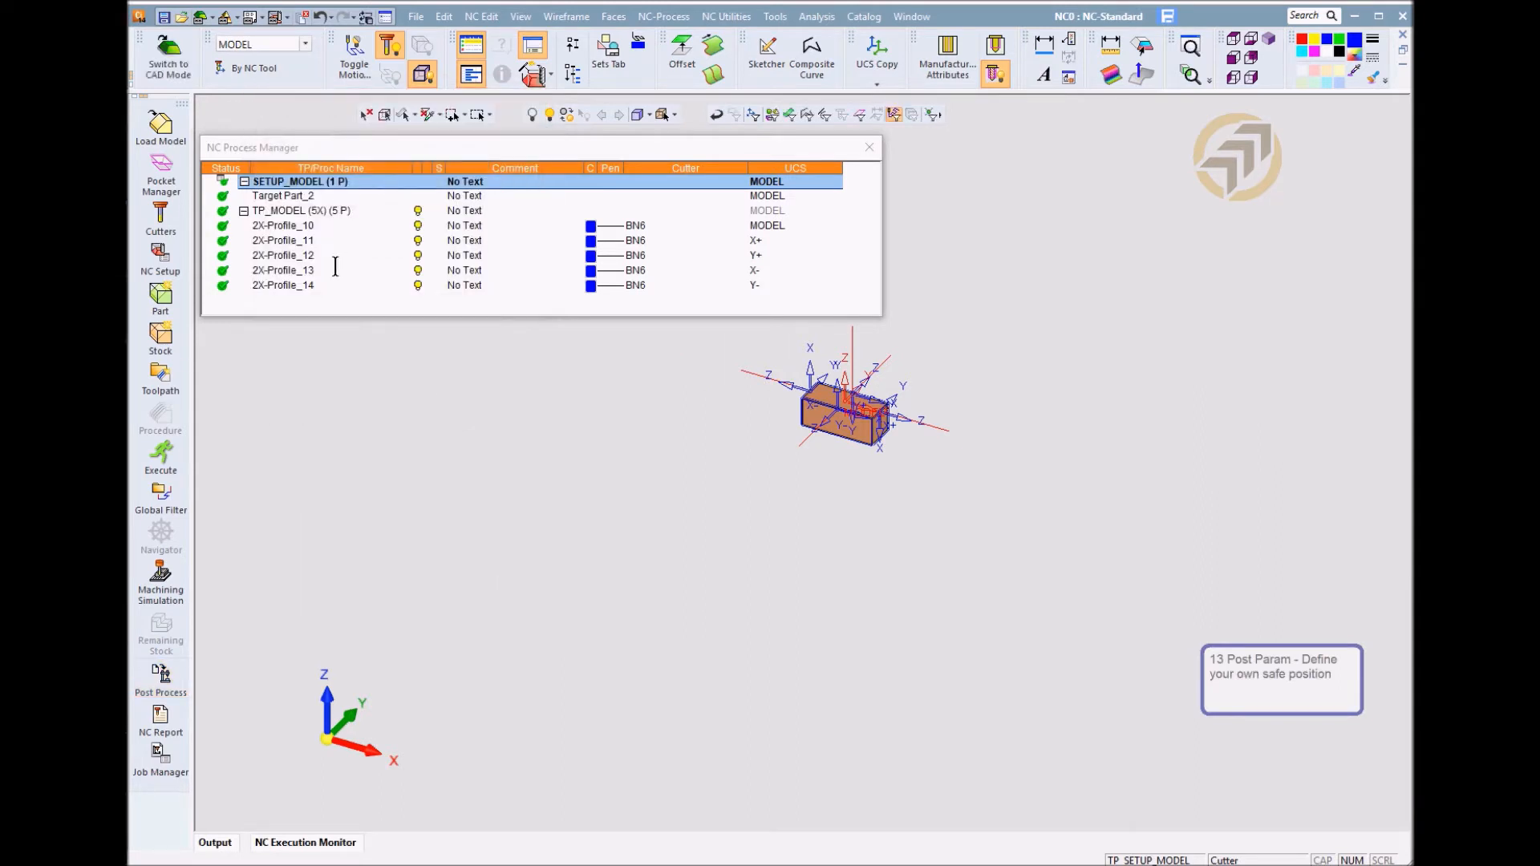
Simulate all TP_MODEL procedures on the 5XTT-HAAS_DF2_TRT160 machine with the new safe position, and exit the simulator
click(285, 210)
click(161, 579)
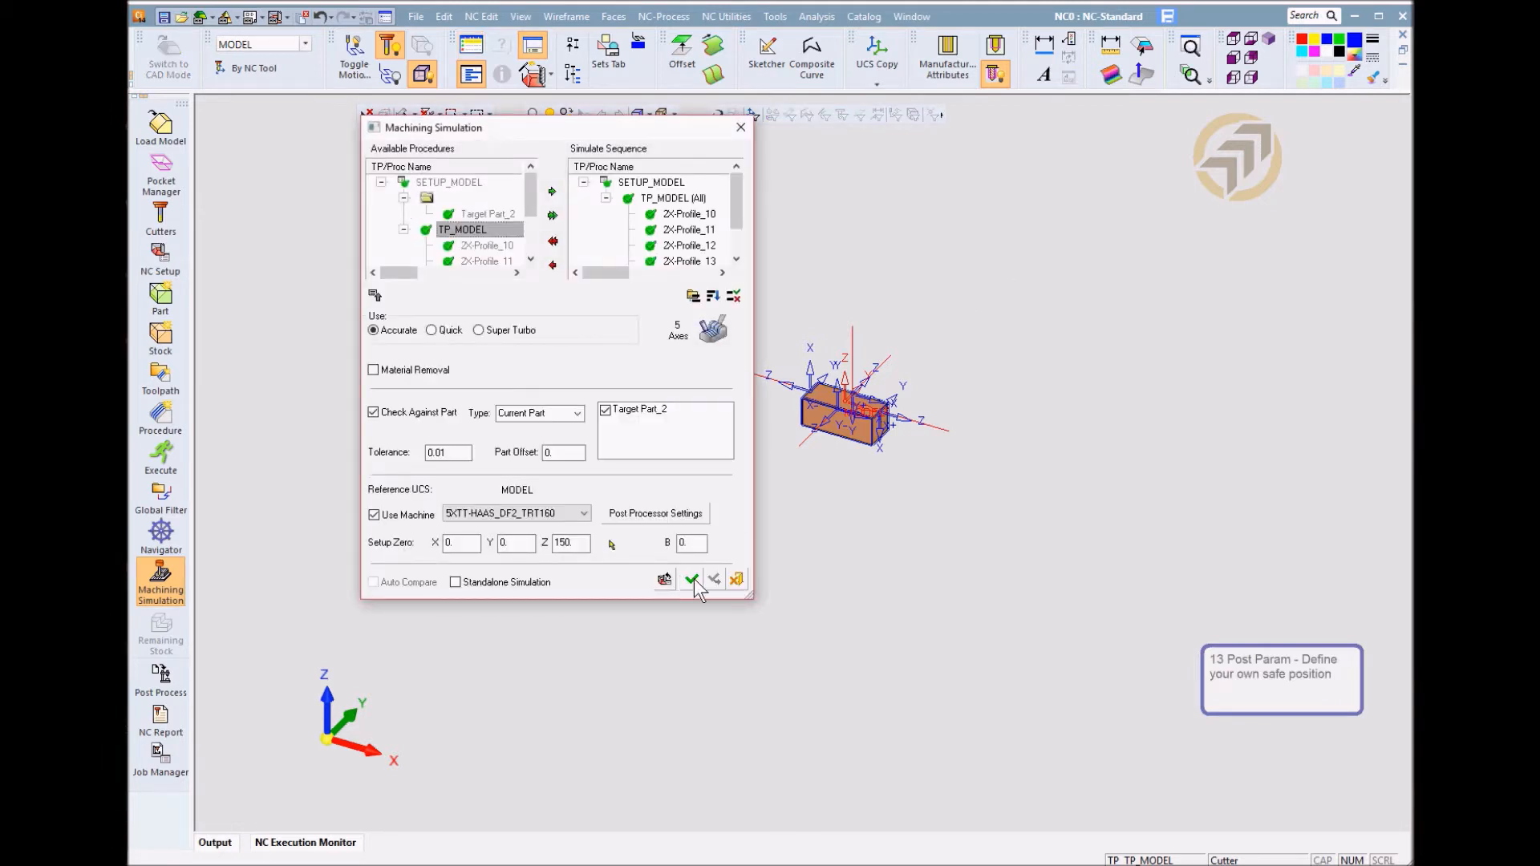
click(691, 579)
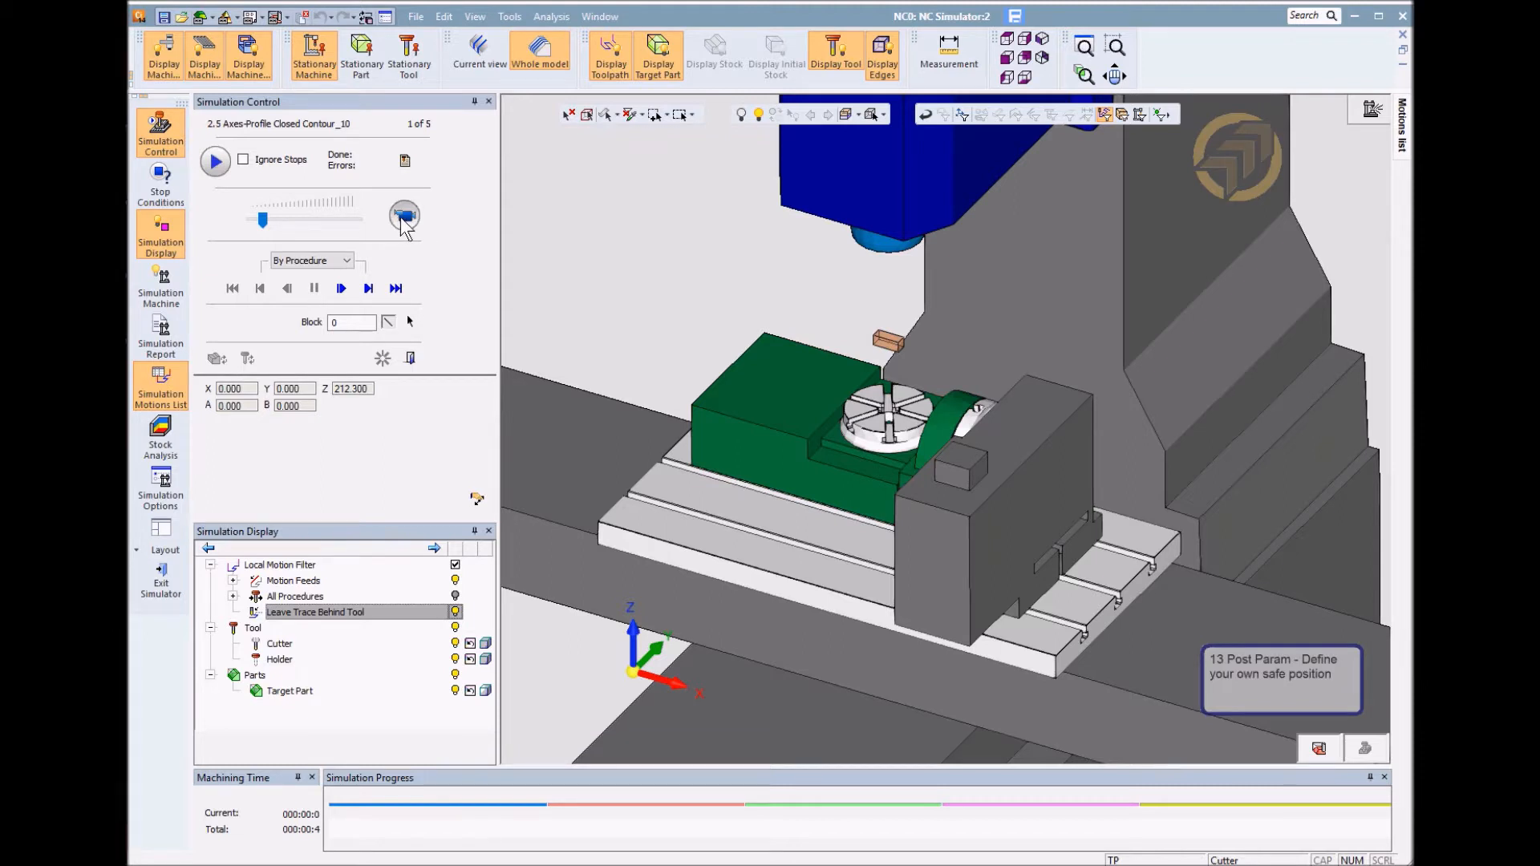
click(403, 217)
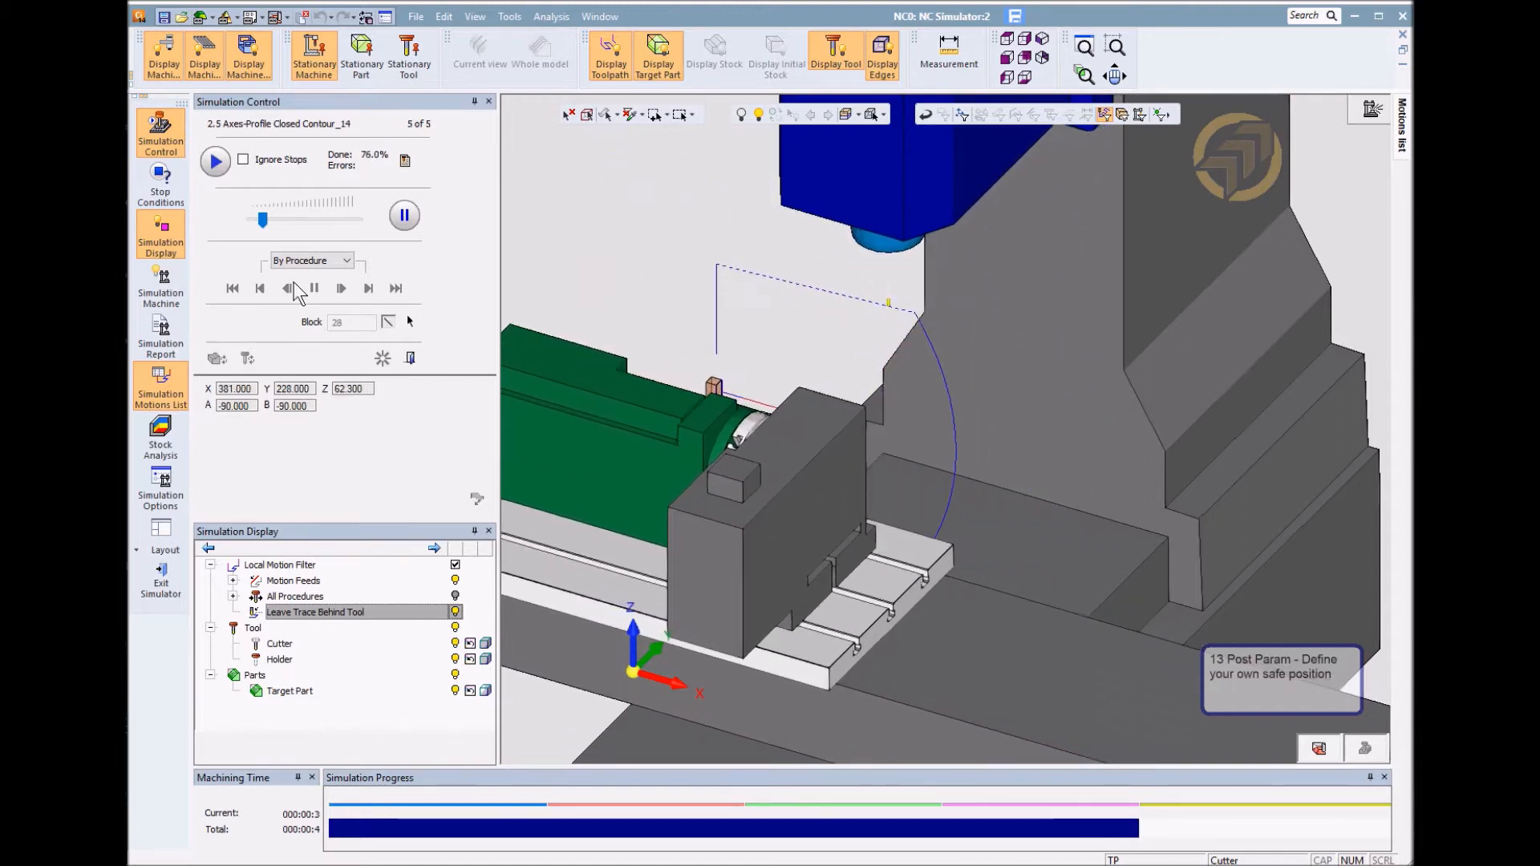
click(161, 579)
click(688, 481)
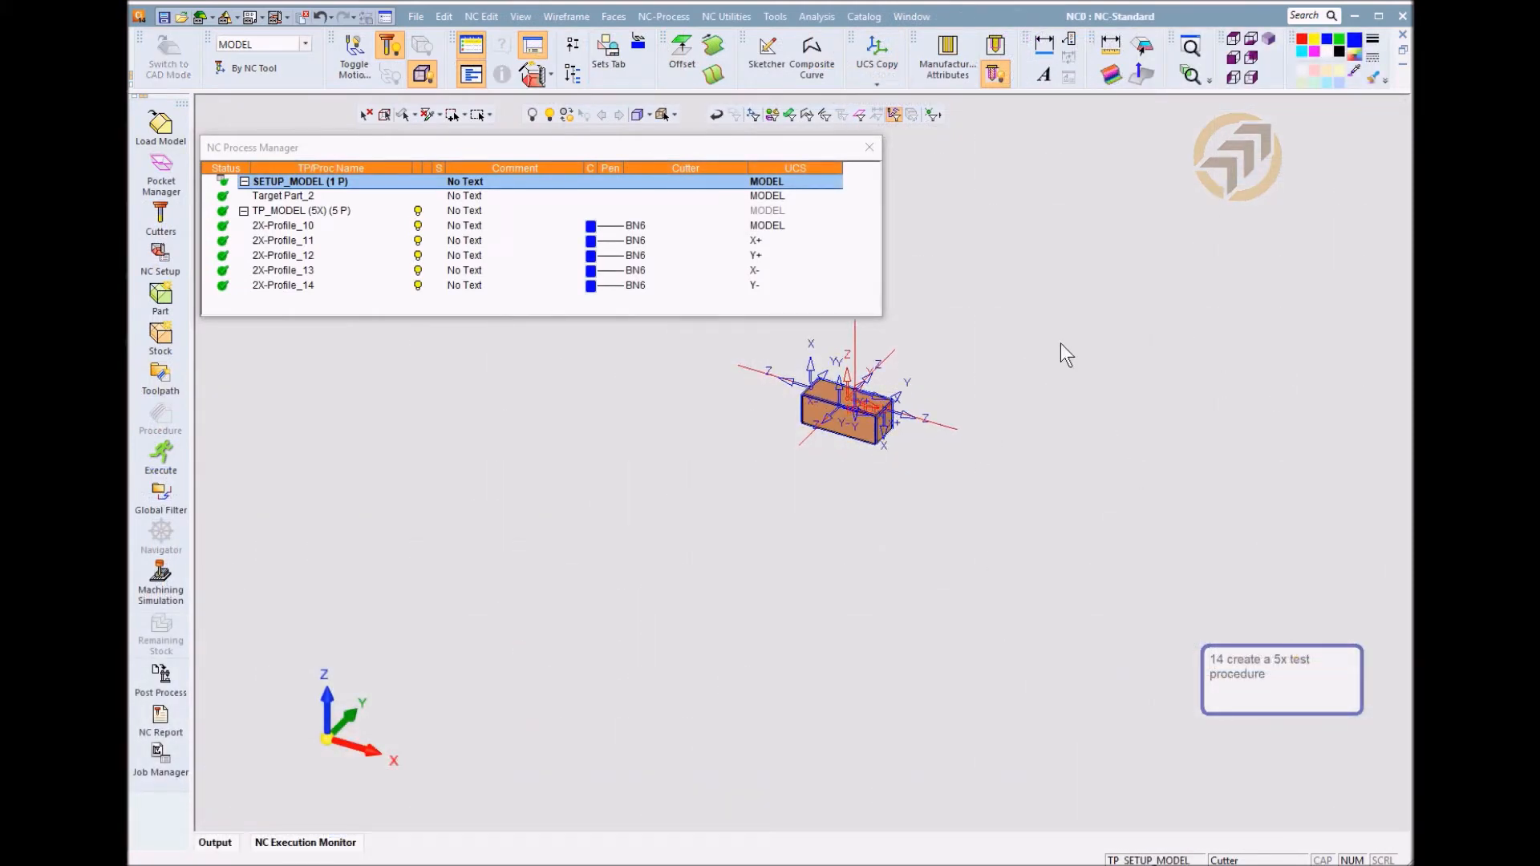
Start a new 5X Production Pro procedure after 2X-Profile_14 in the MODEL UCS
ctrl+right_drag(1060, 343, 1152, 81)
ctrl+middle_drag(955, 348, 896, 566)
ctrl+right_drag(896, 566, 1048, 278)
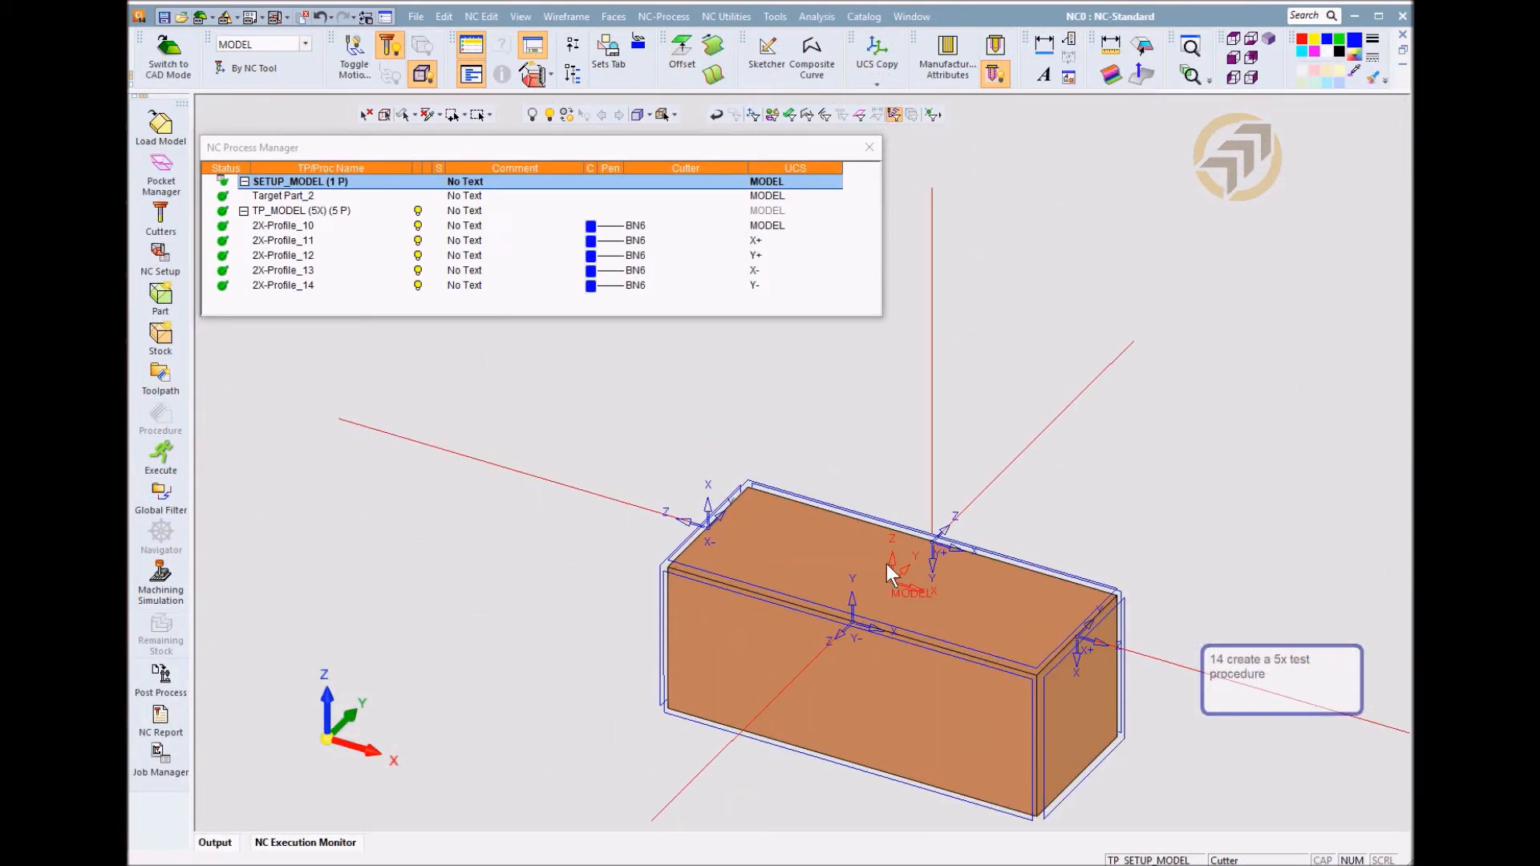
ctrl+middle_drag(887, 564, 831, 460)
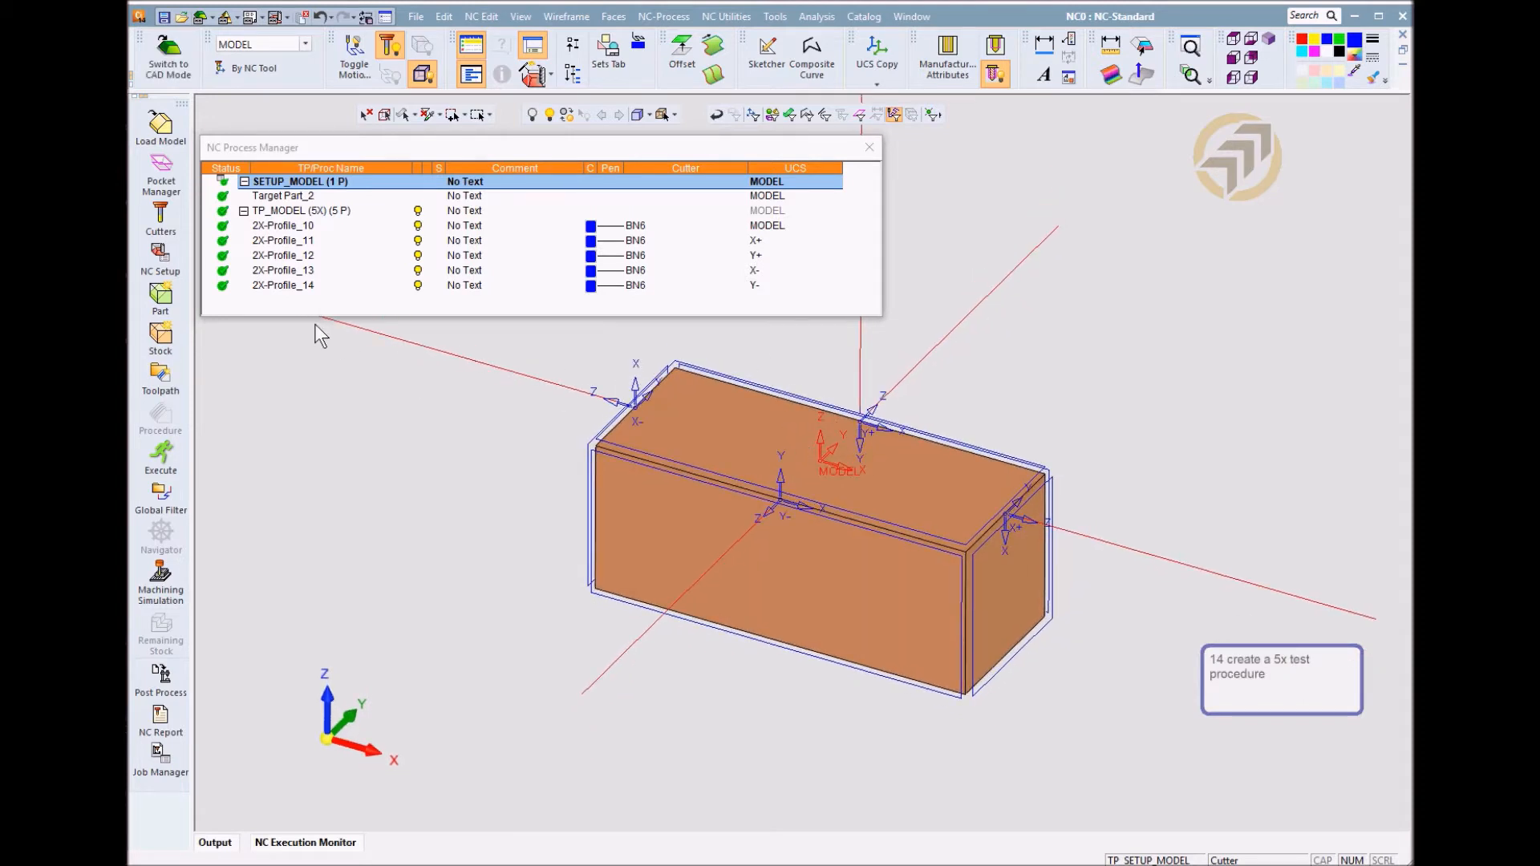
click(276, 289)
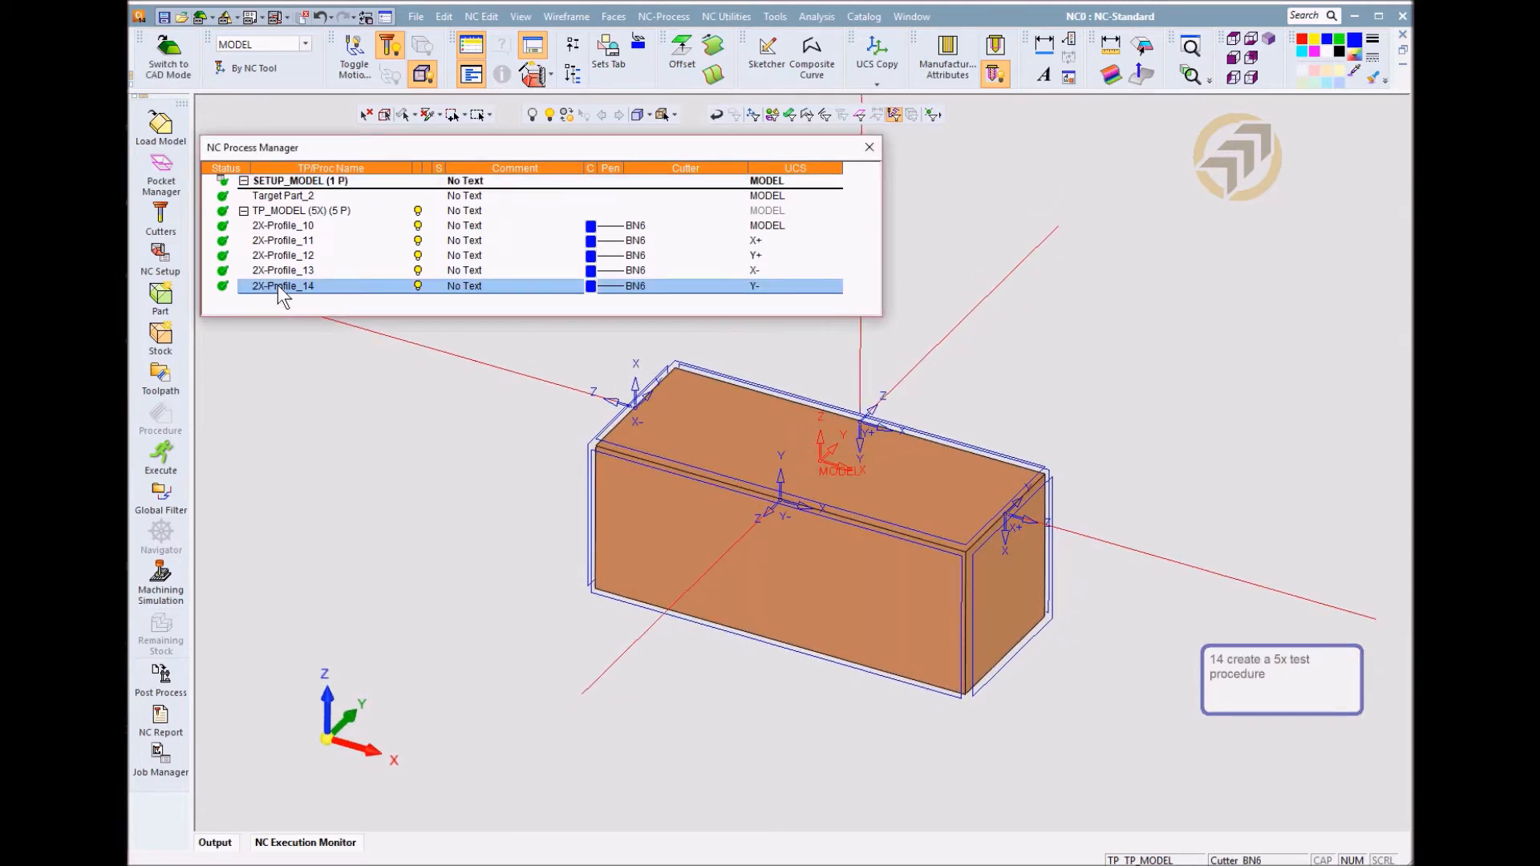
click(304, 45)
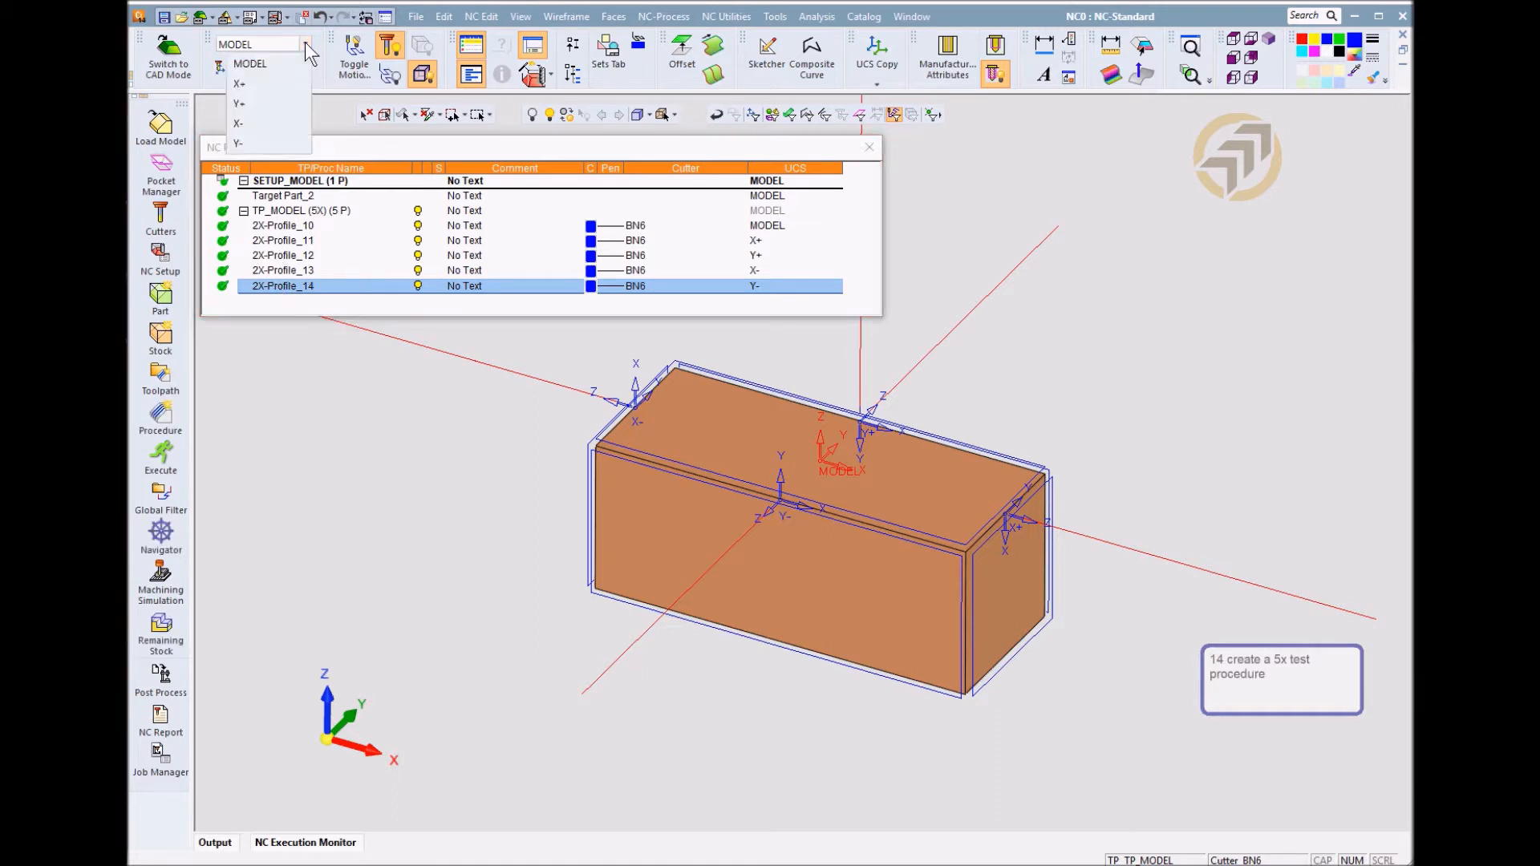
click(301, 446)
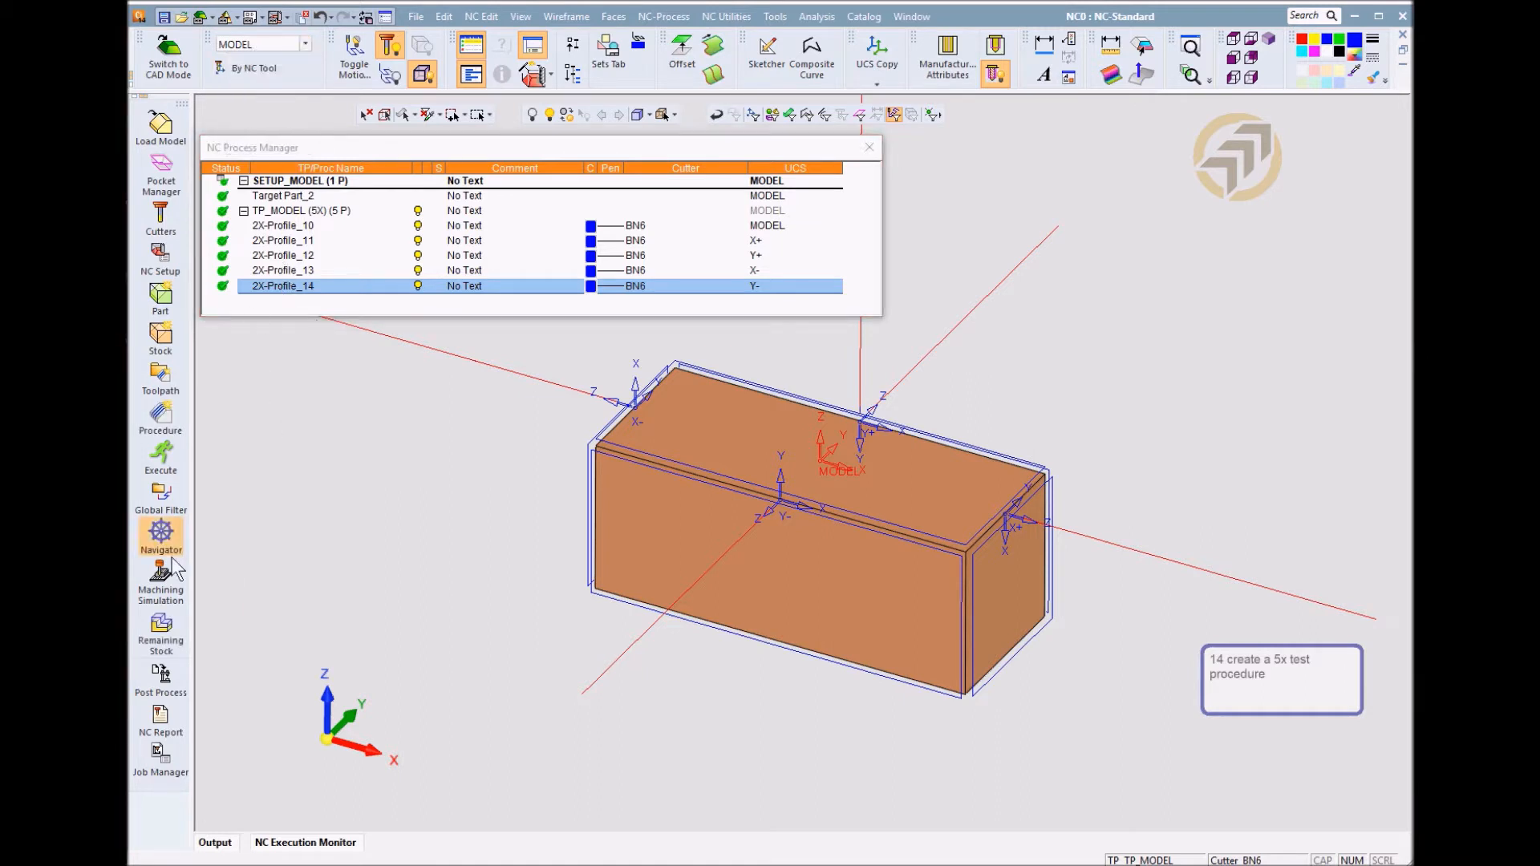
click(162, 433)
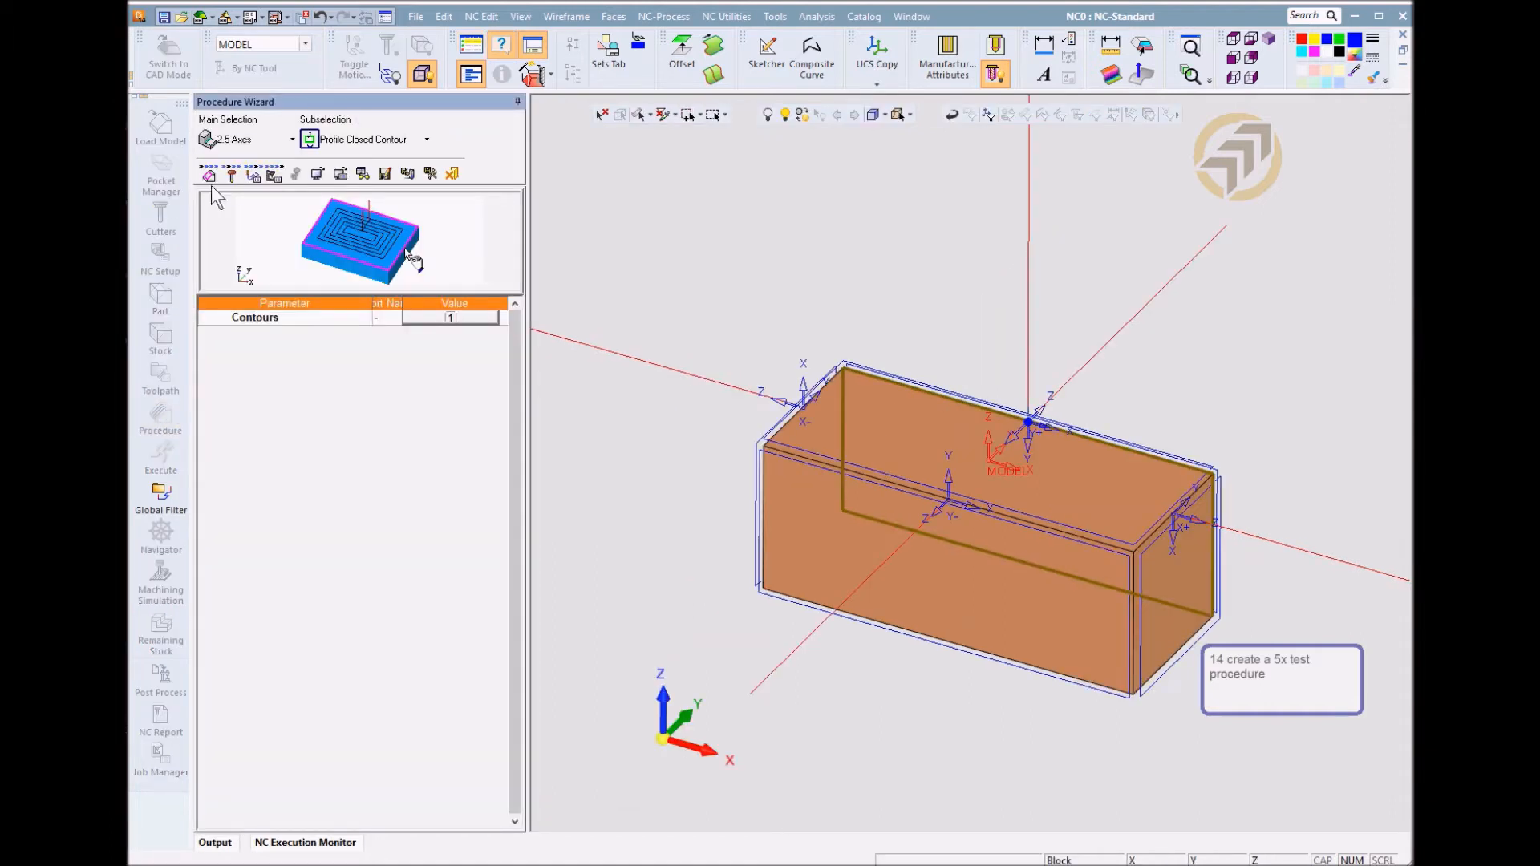
click(292, 140)
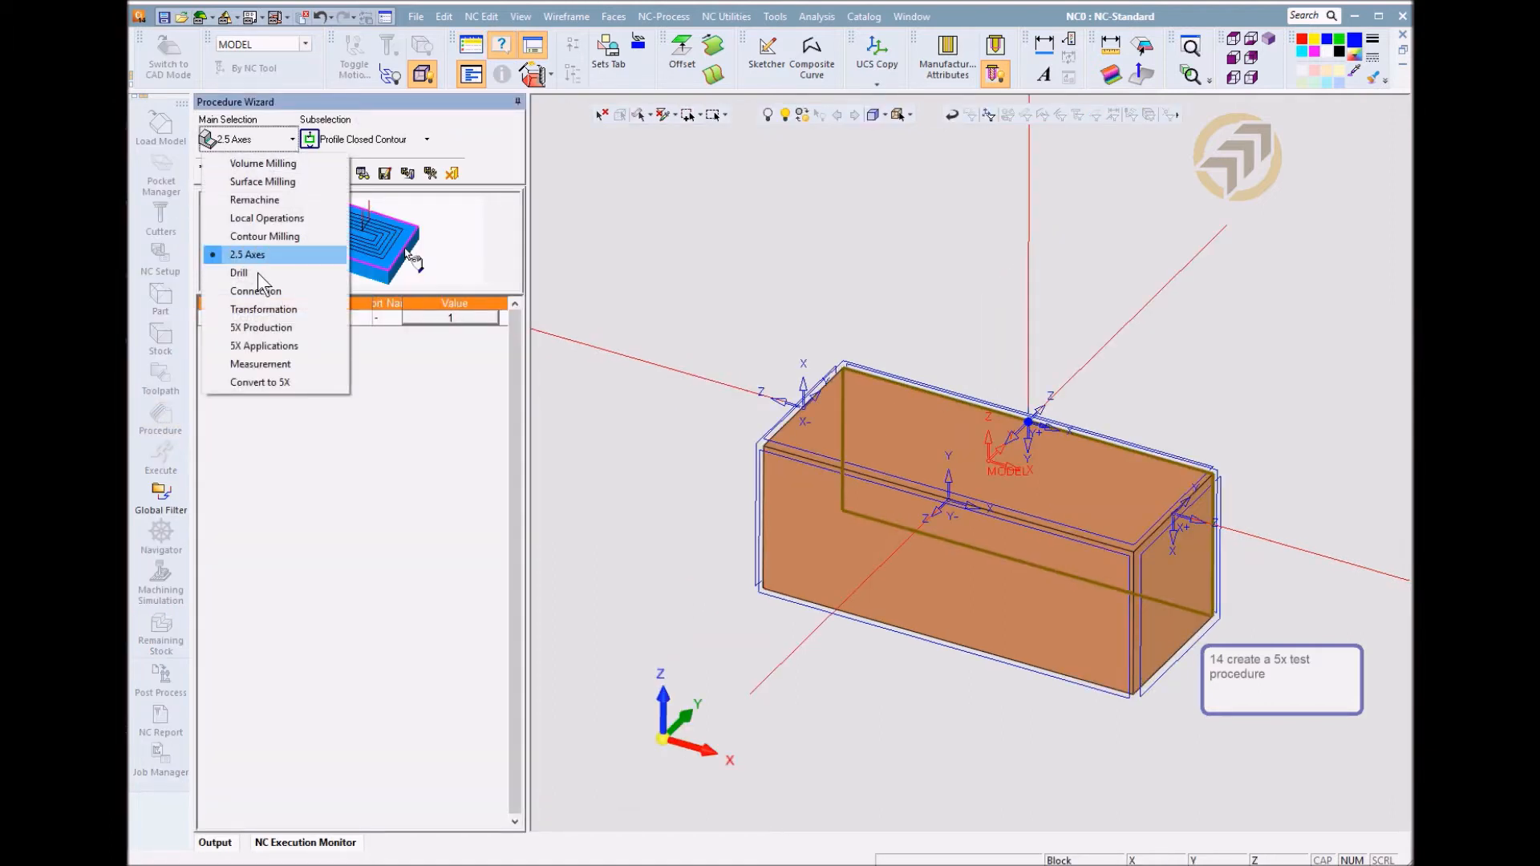
click(269, 330)
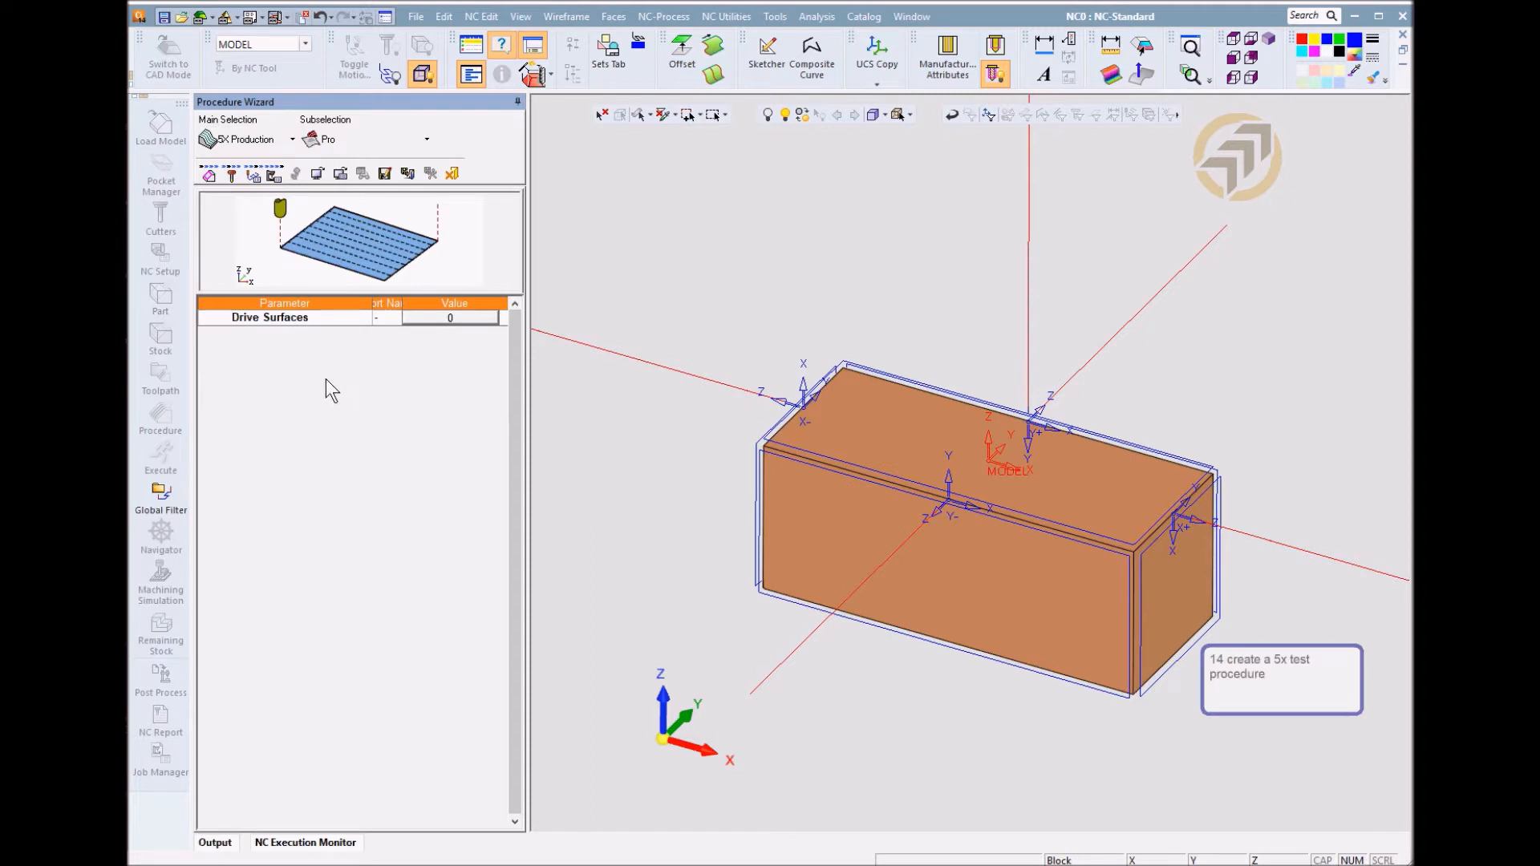
Assign the BN6 ball cutter to the procedure and open its 5X Production control panel
click(233, 176)
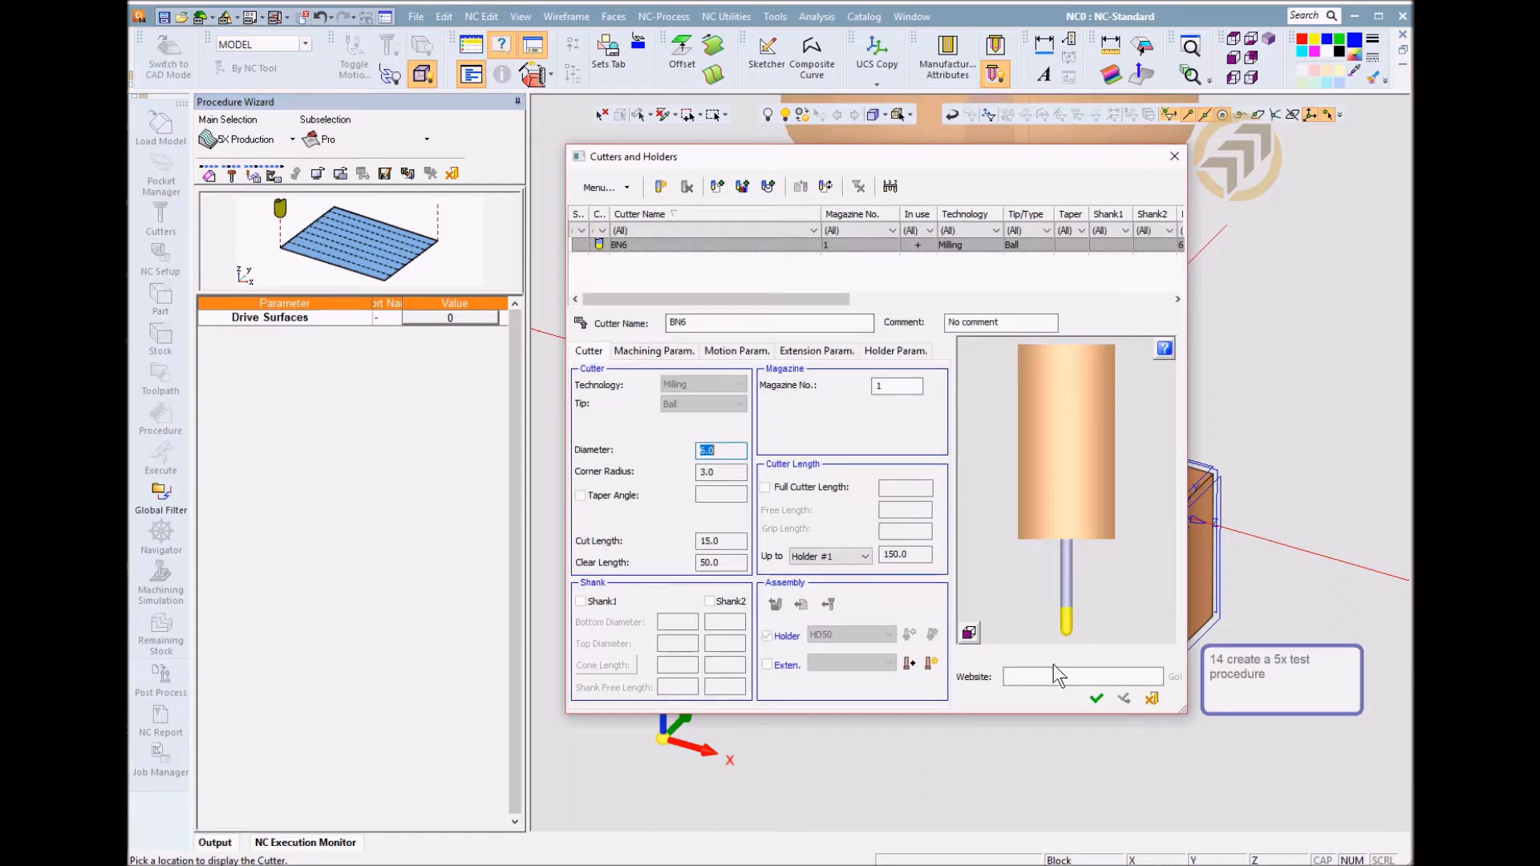
click(1095, 699)
click(258, 181)
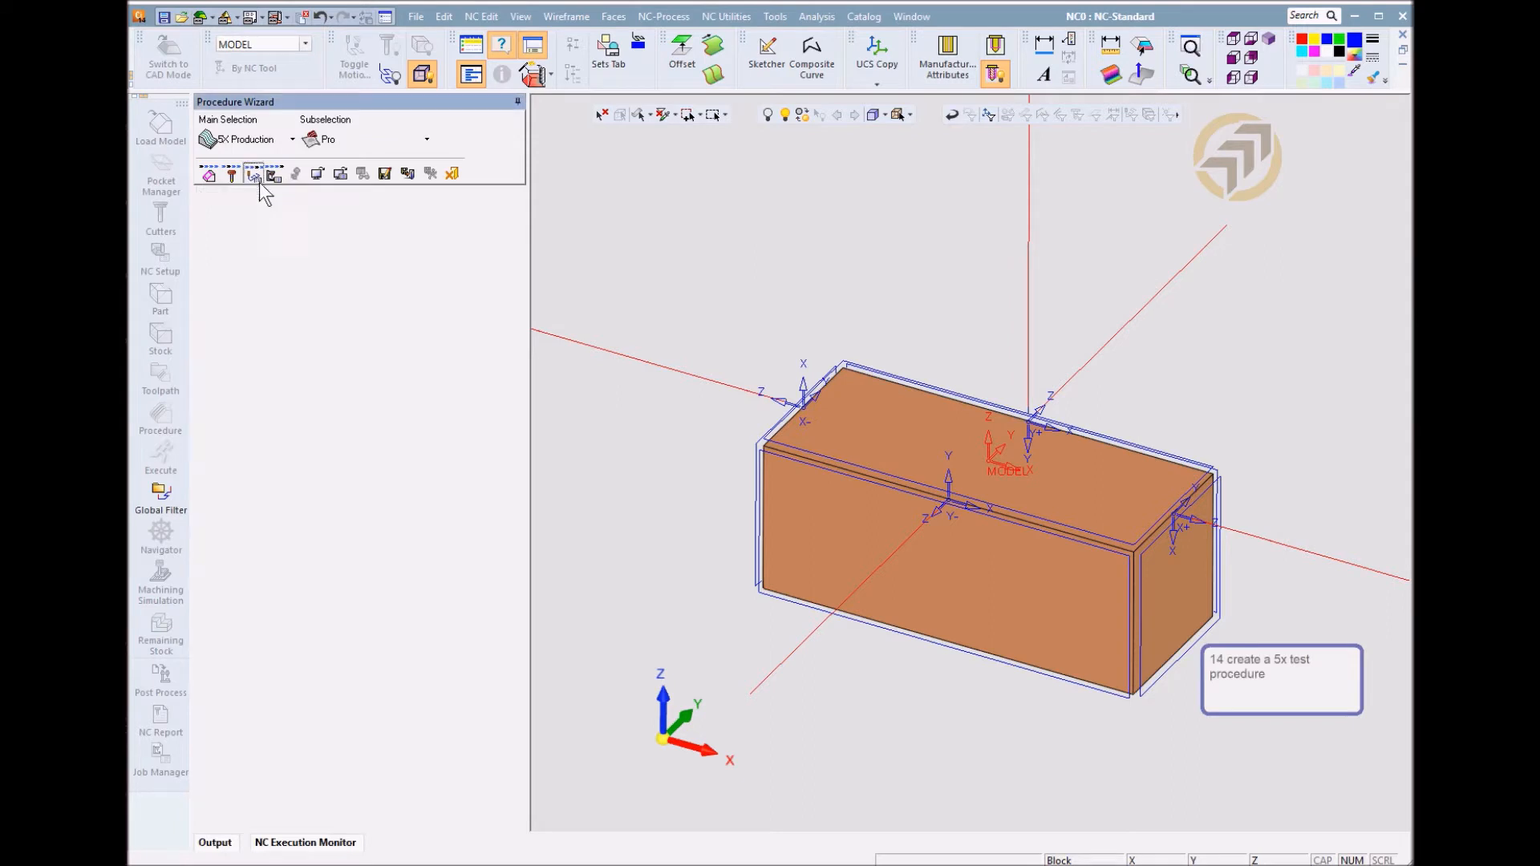
click(449, 397)
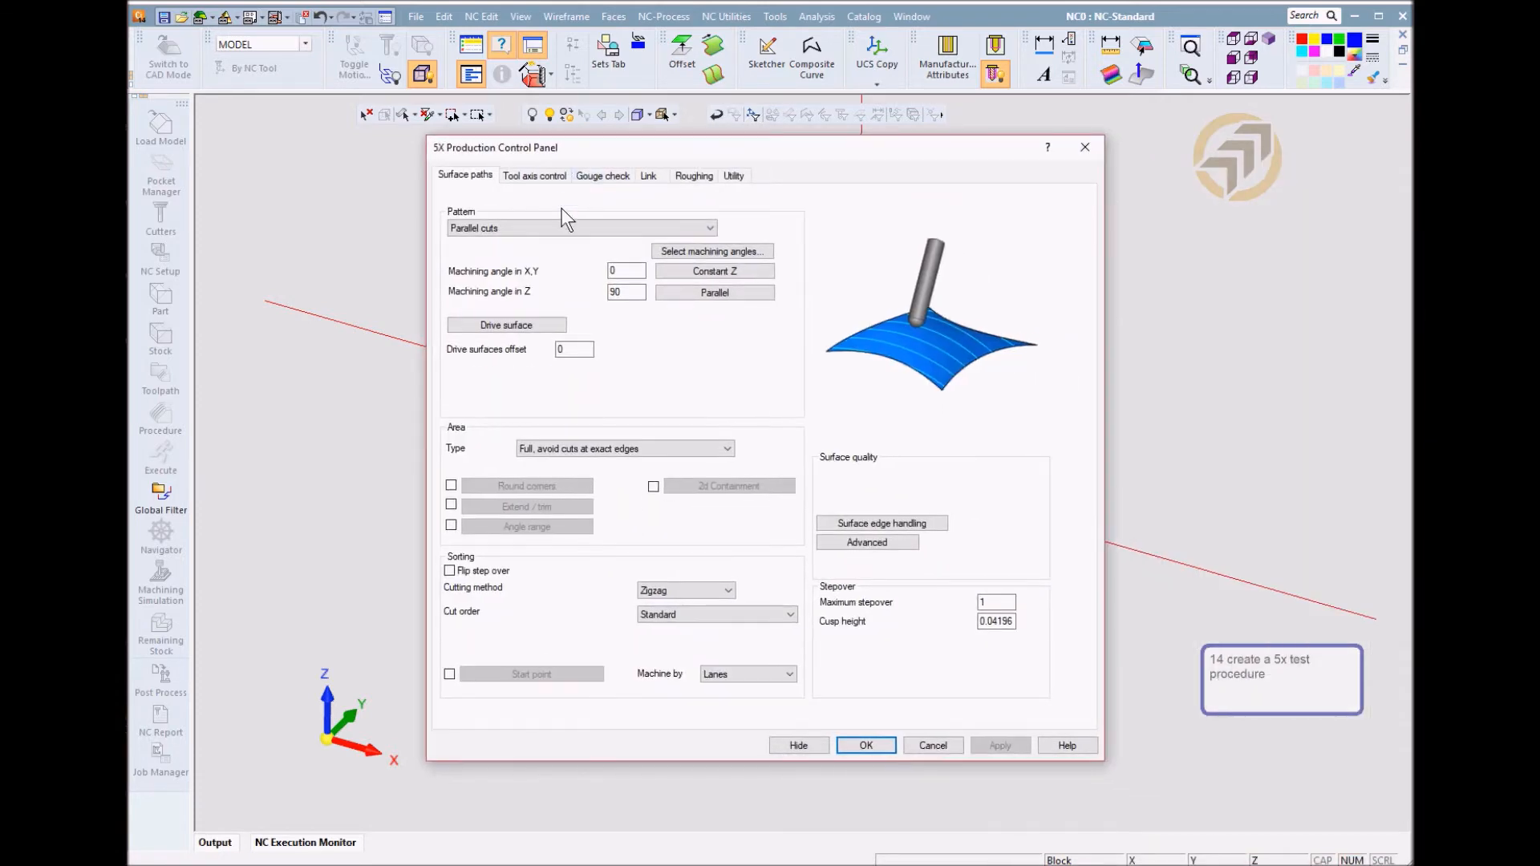
Set the surface path pattern to Project curves and the drive surfaces offset to 1
click(542, 227)
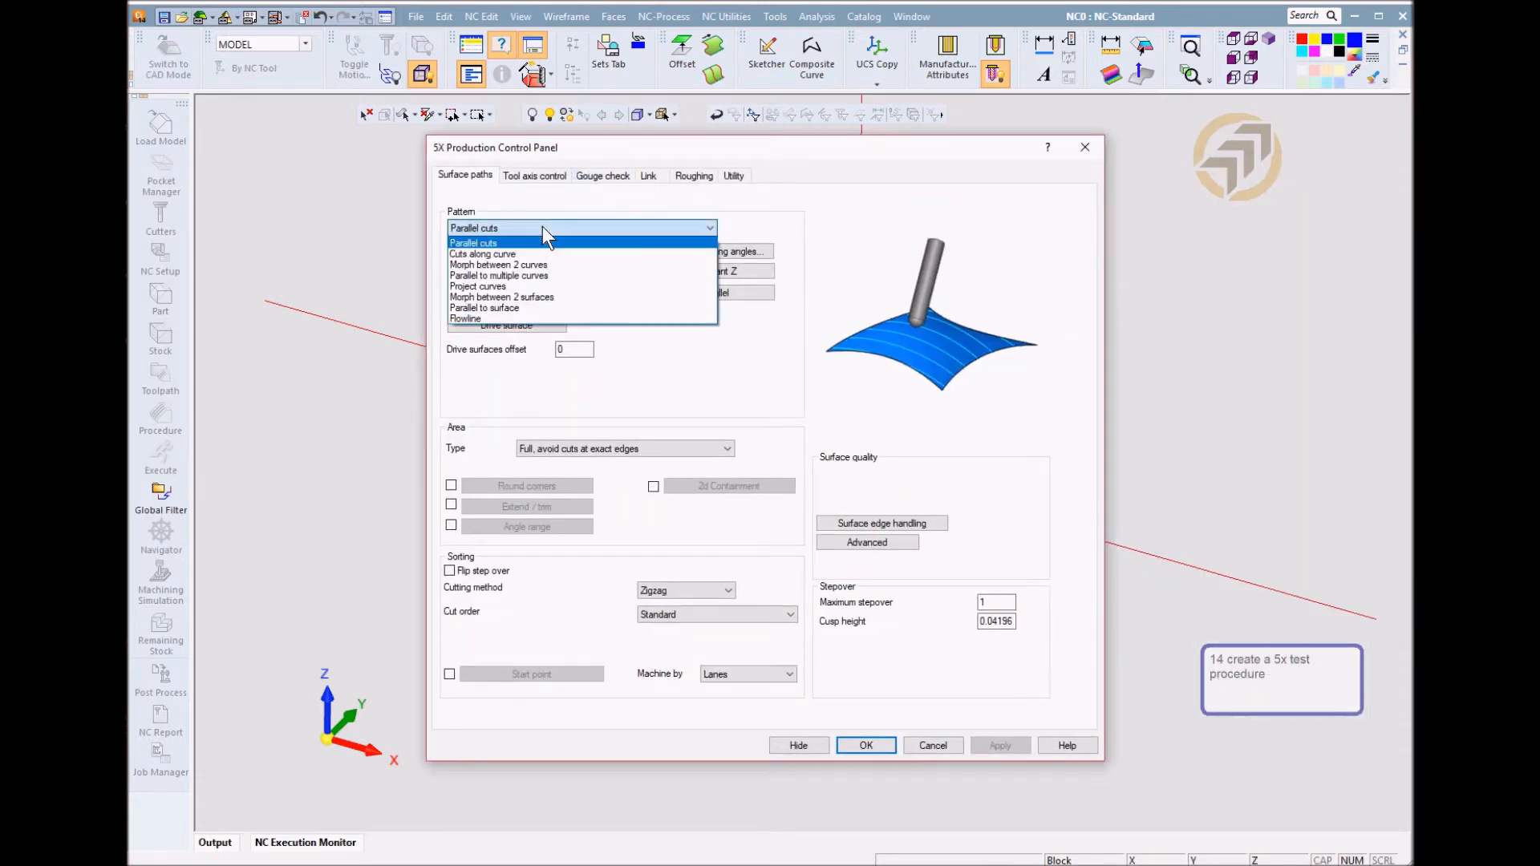
click(513, 296)
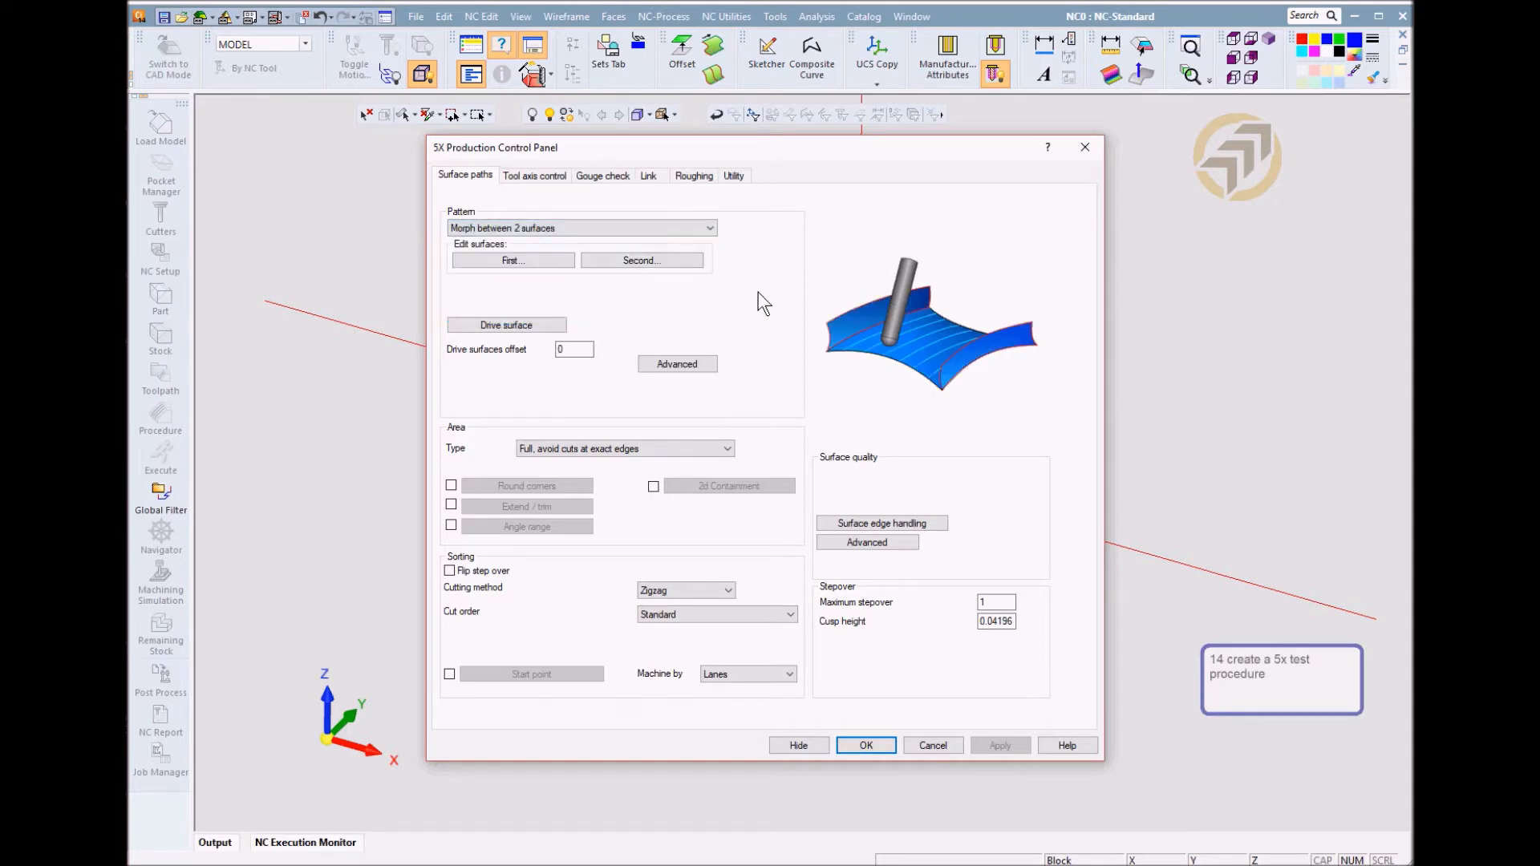
click(537, 228)
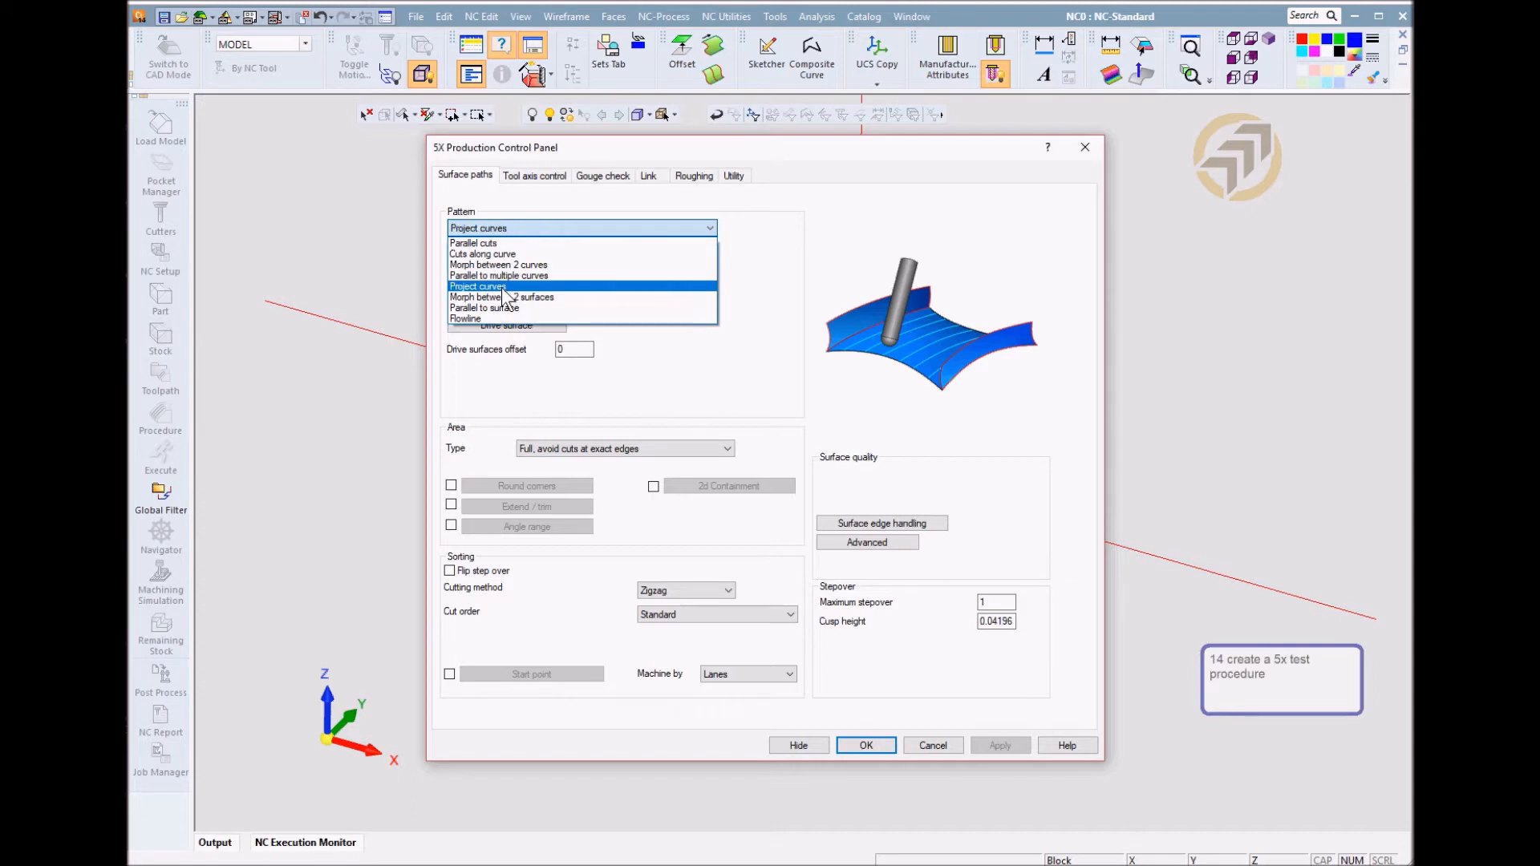
click(502, 287)
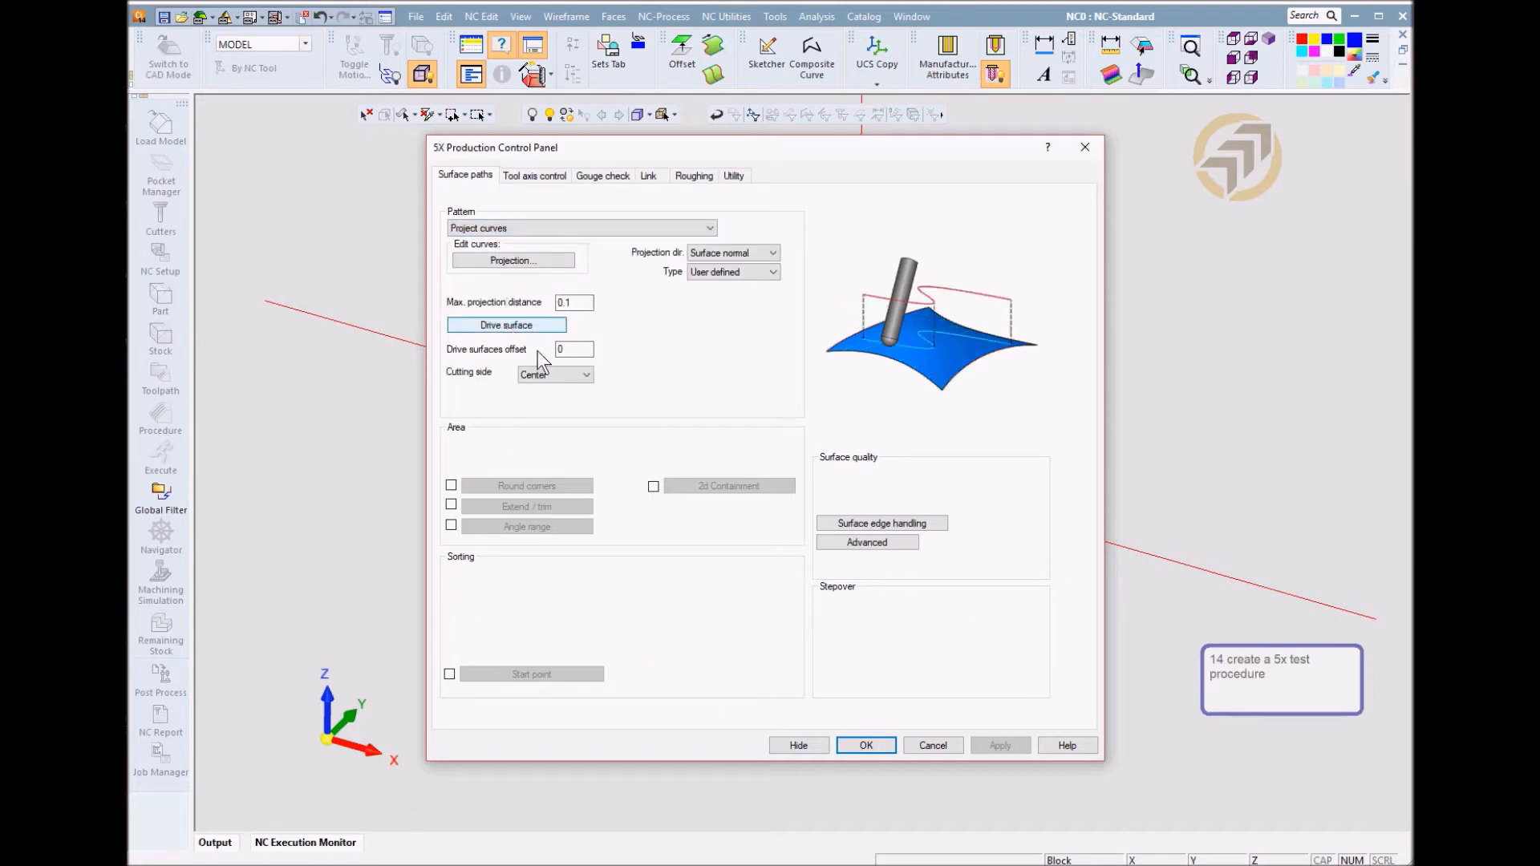
click(583, 350)
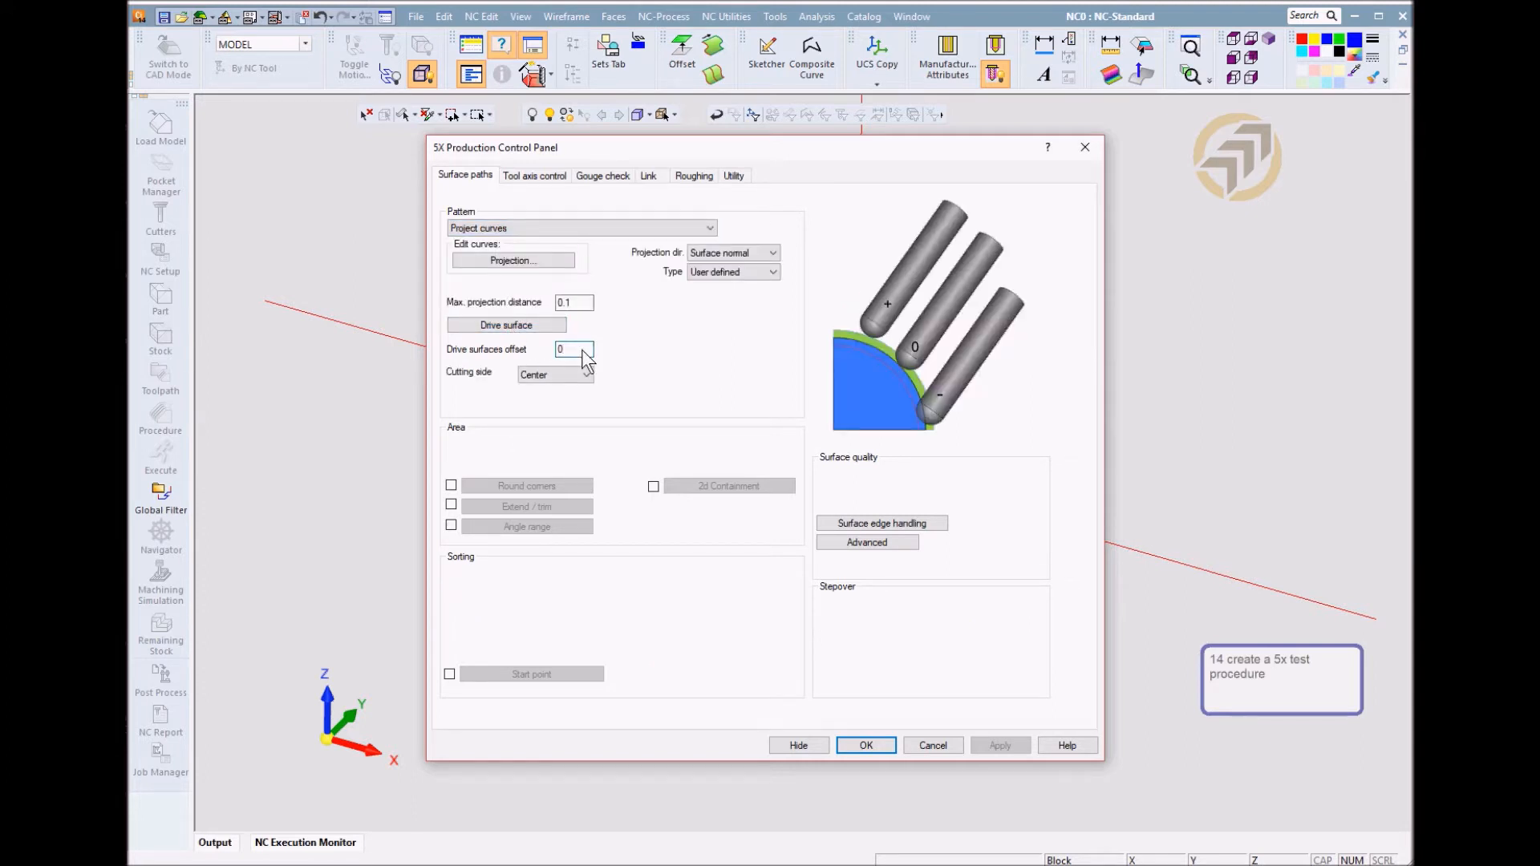
double_click(583, 351)
text(1)
Select the block's top face and its two end faces as drive surfaces
click(518, 326)
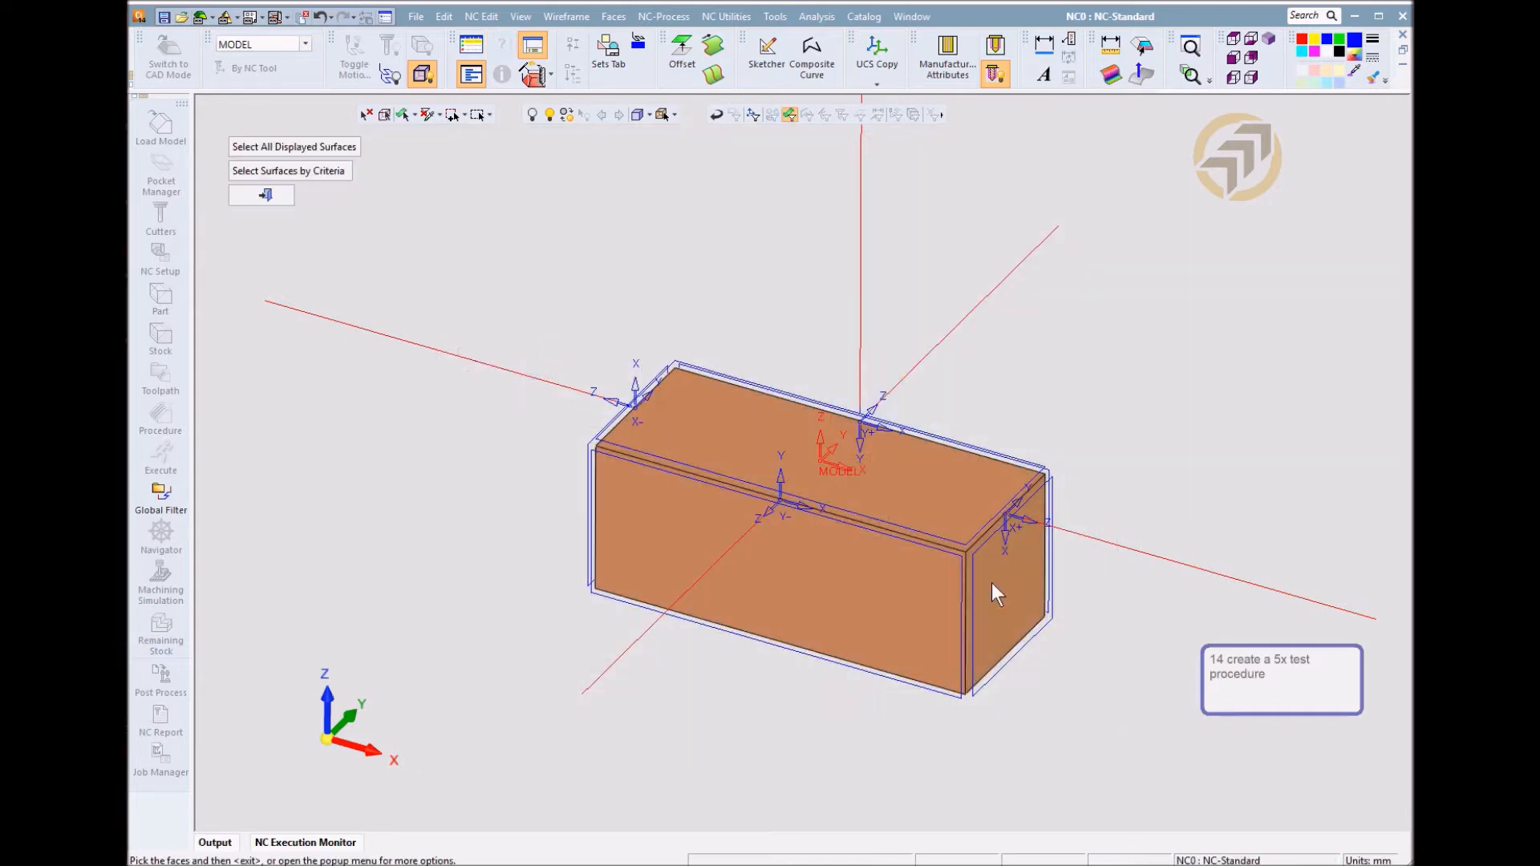
click(999, 618)
click(917, 513)
middle_drag(749, 445, 696, 449)
click(640, 477)
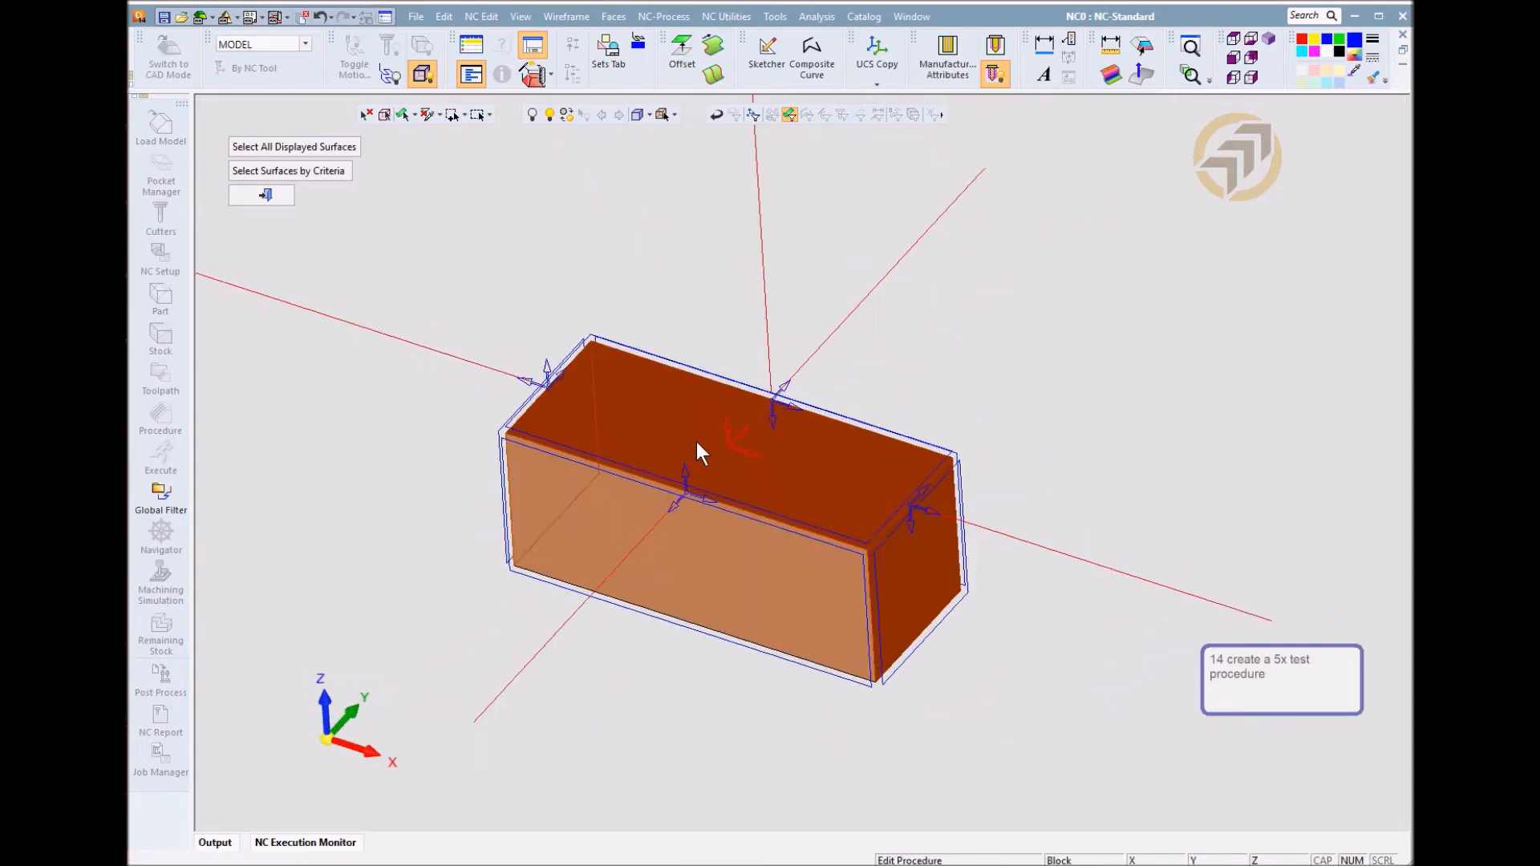
middle_click(741, 316)
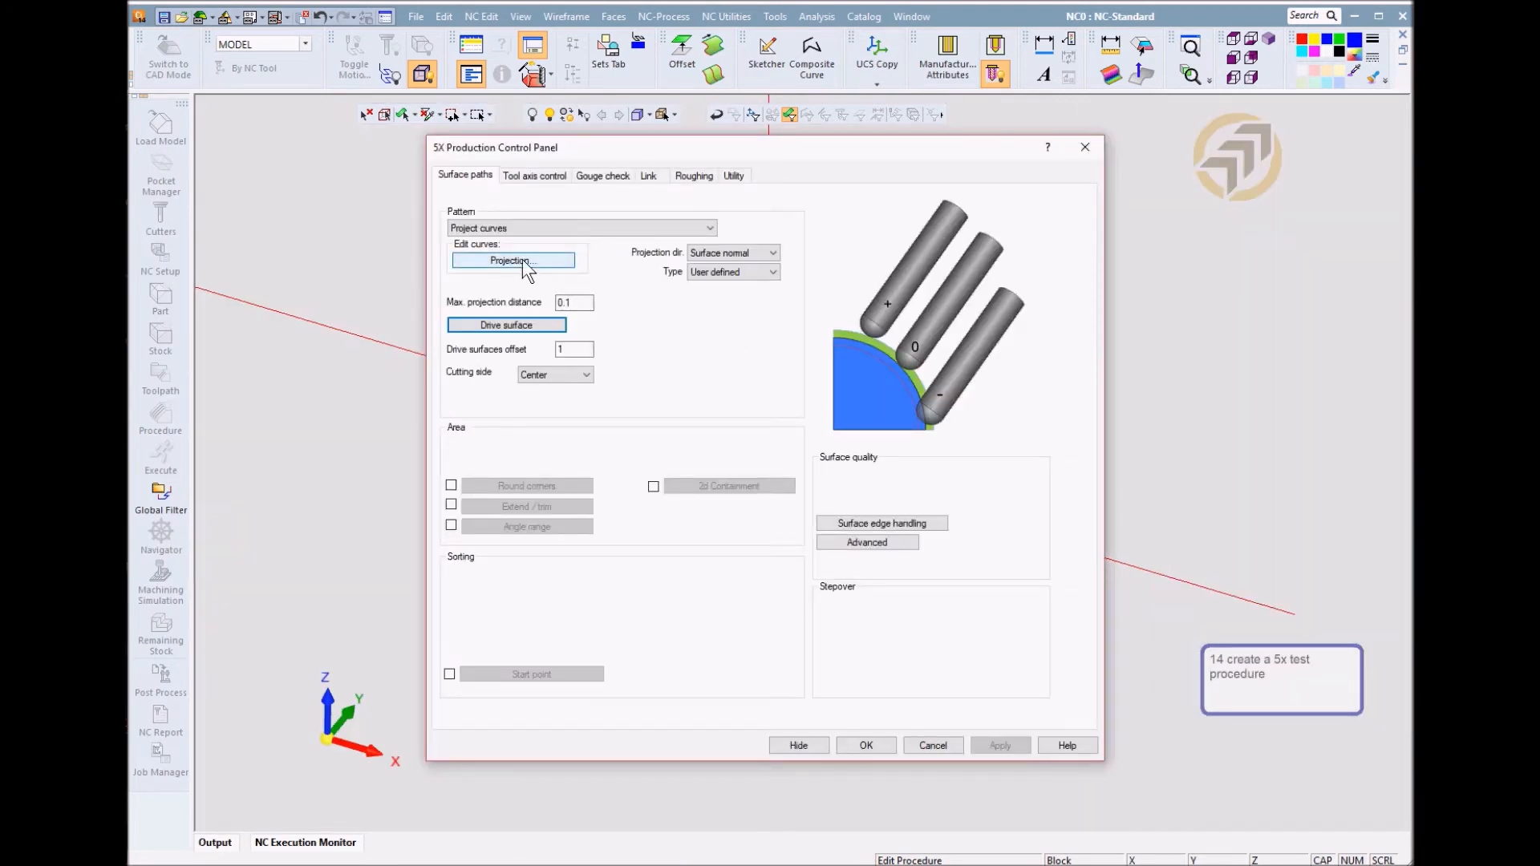
Define the projection curve as an open chain along the front face's two vertical edges and its upper edge
click(522, 259)
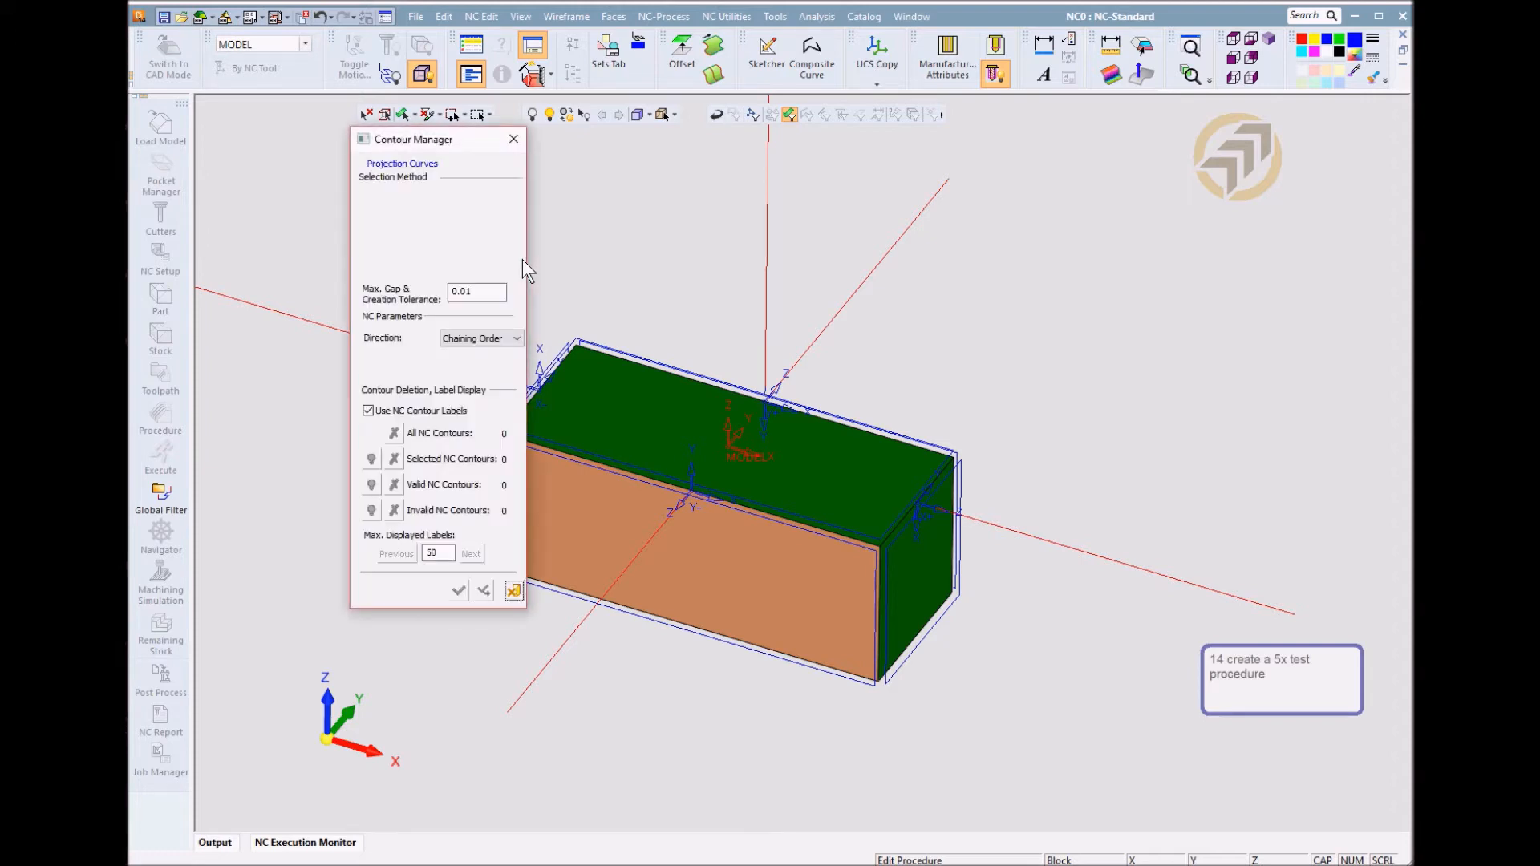
click(881, 678)
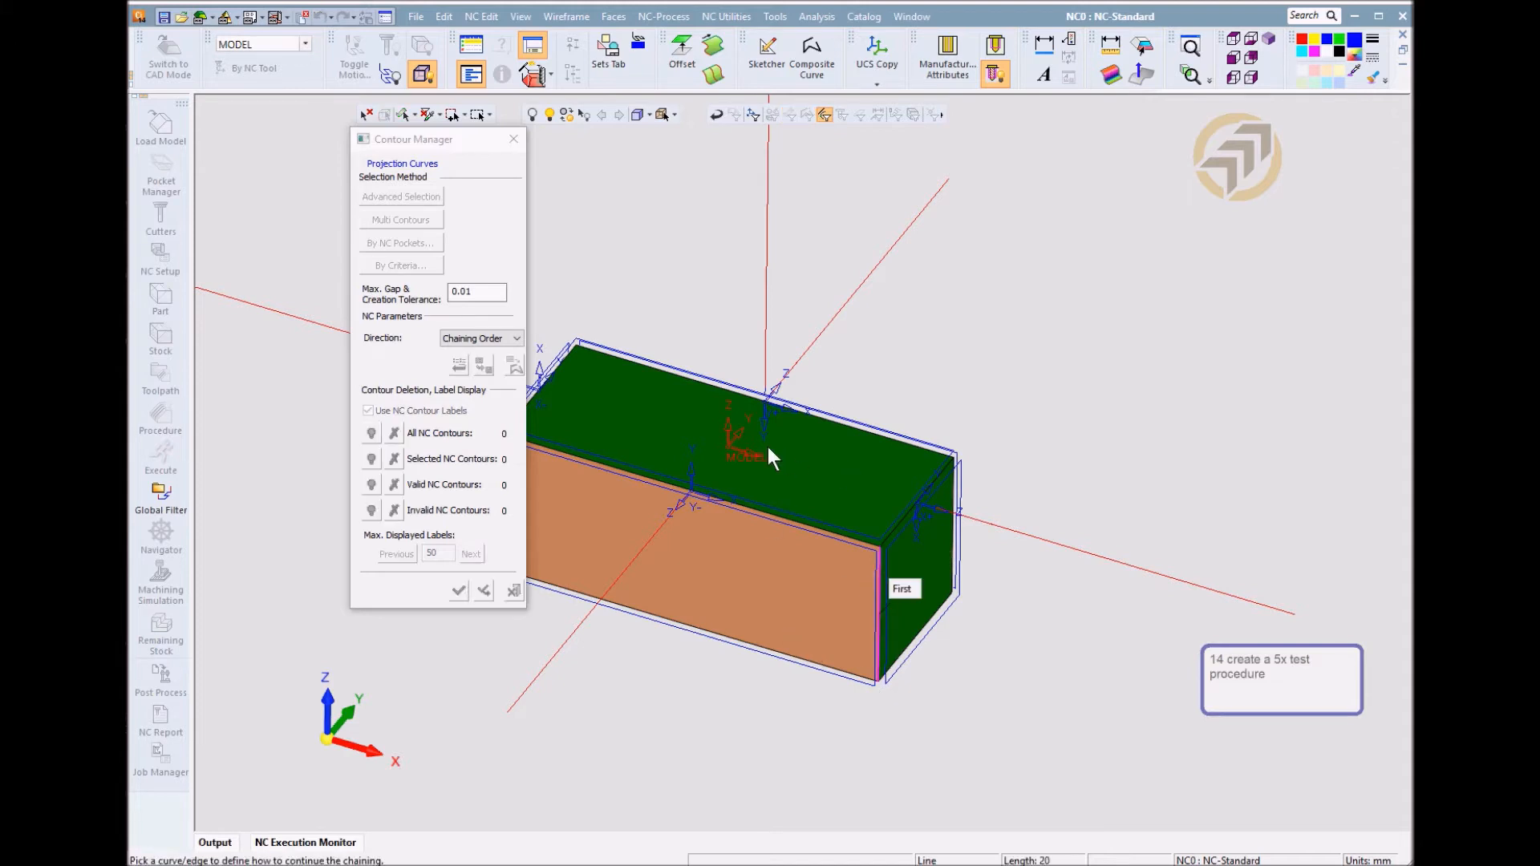
middle_drag(788, 453, 955, 464)
click(698, 542)
click(464, 592)
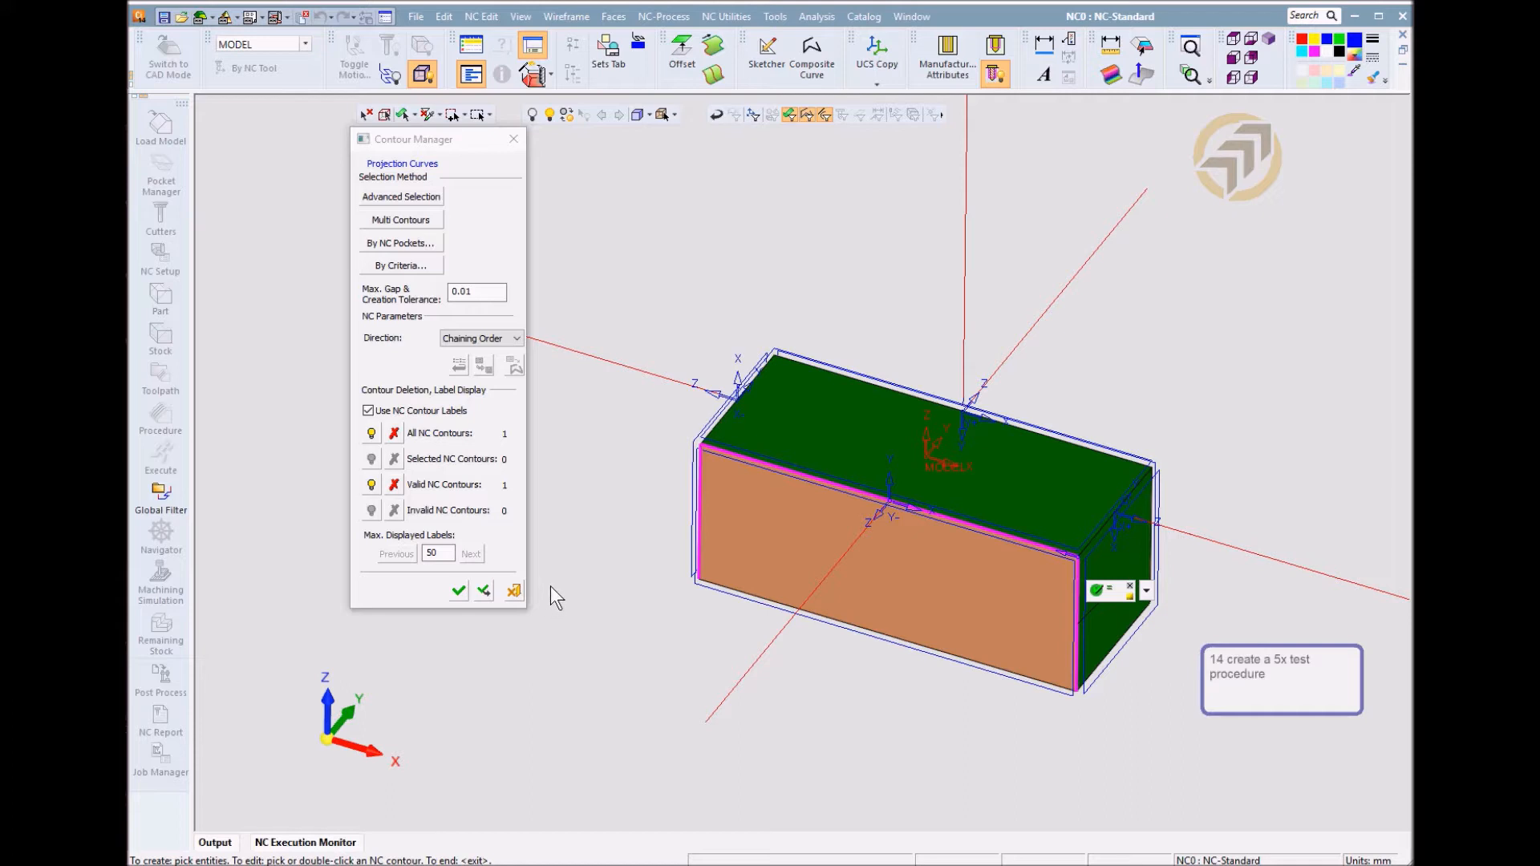
click(458, 592)
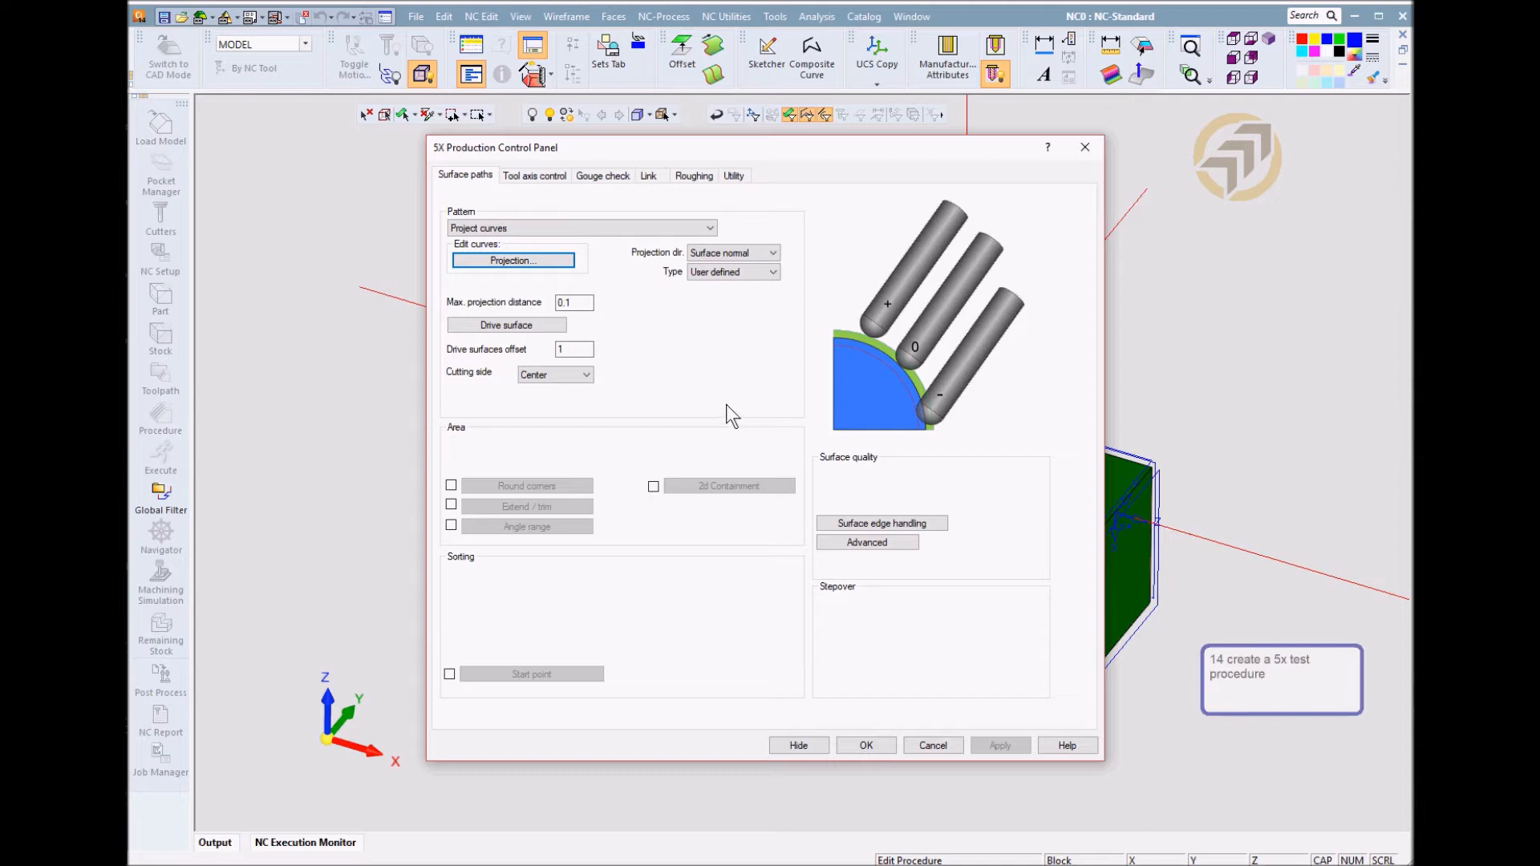
Set the clearance area height and the incremental height to 50 in the link retracts, and check the remaining procedure settings
drag(784, 154, 781, 135)
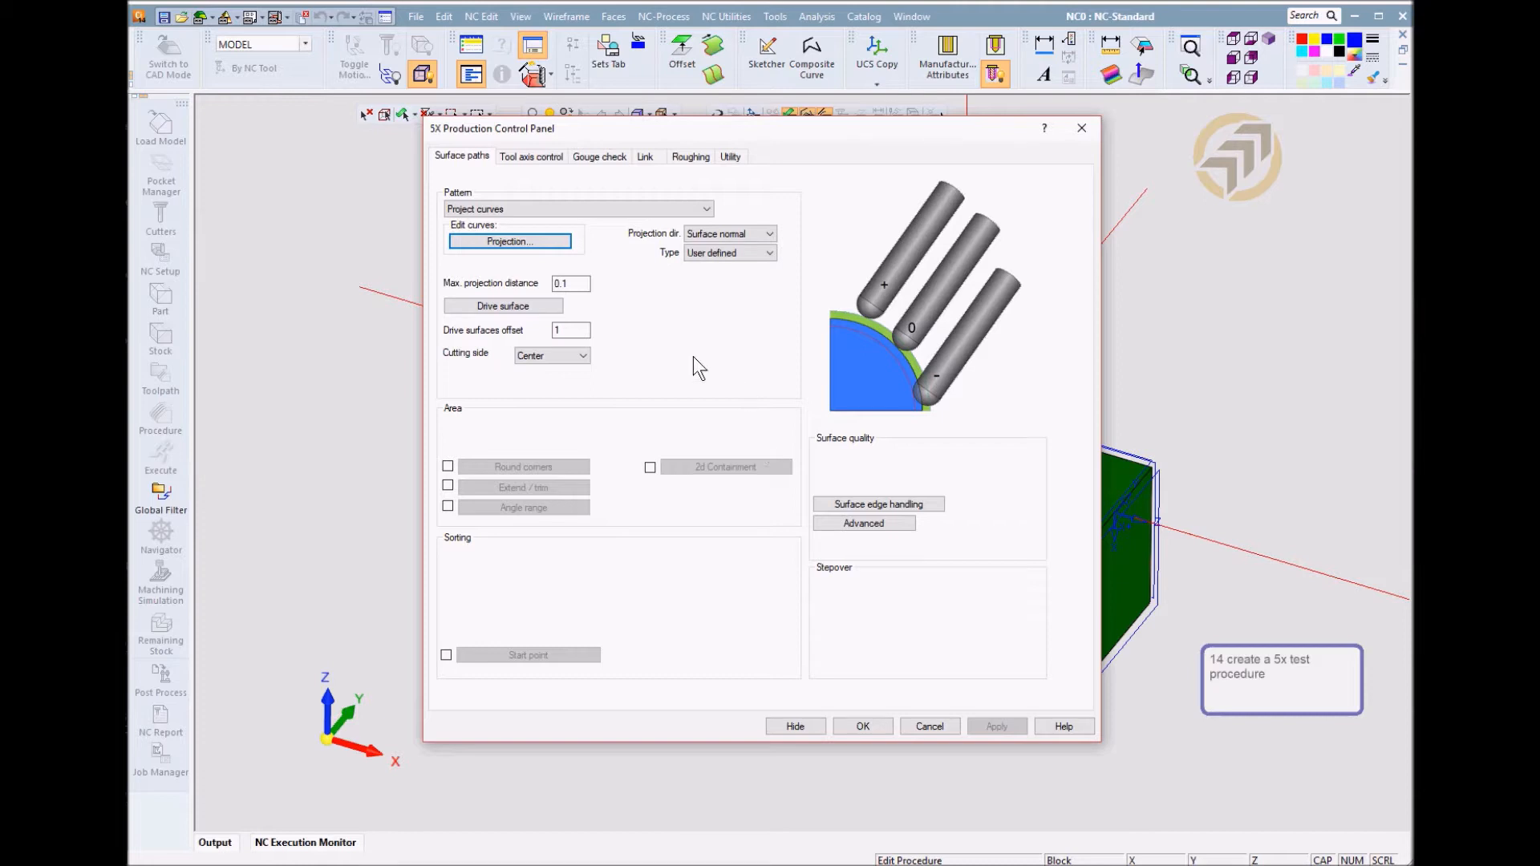
click(522, 157)
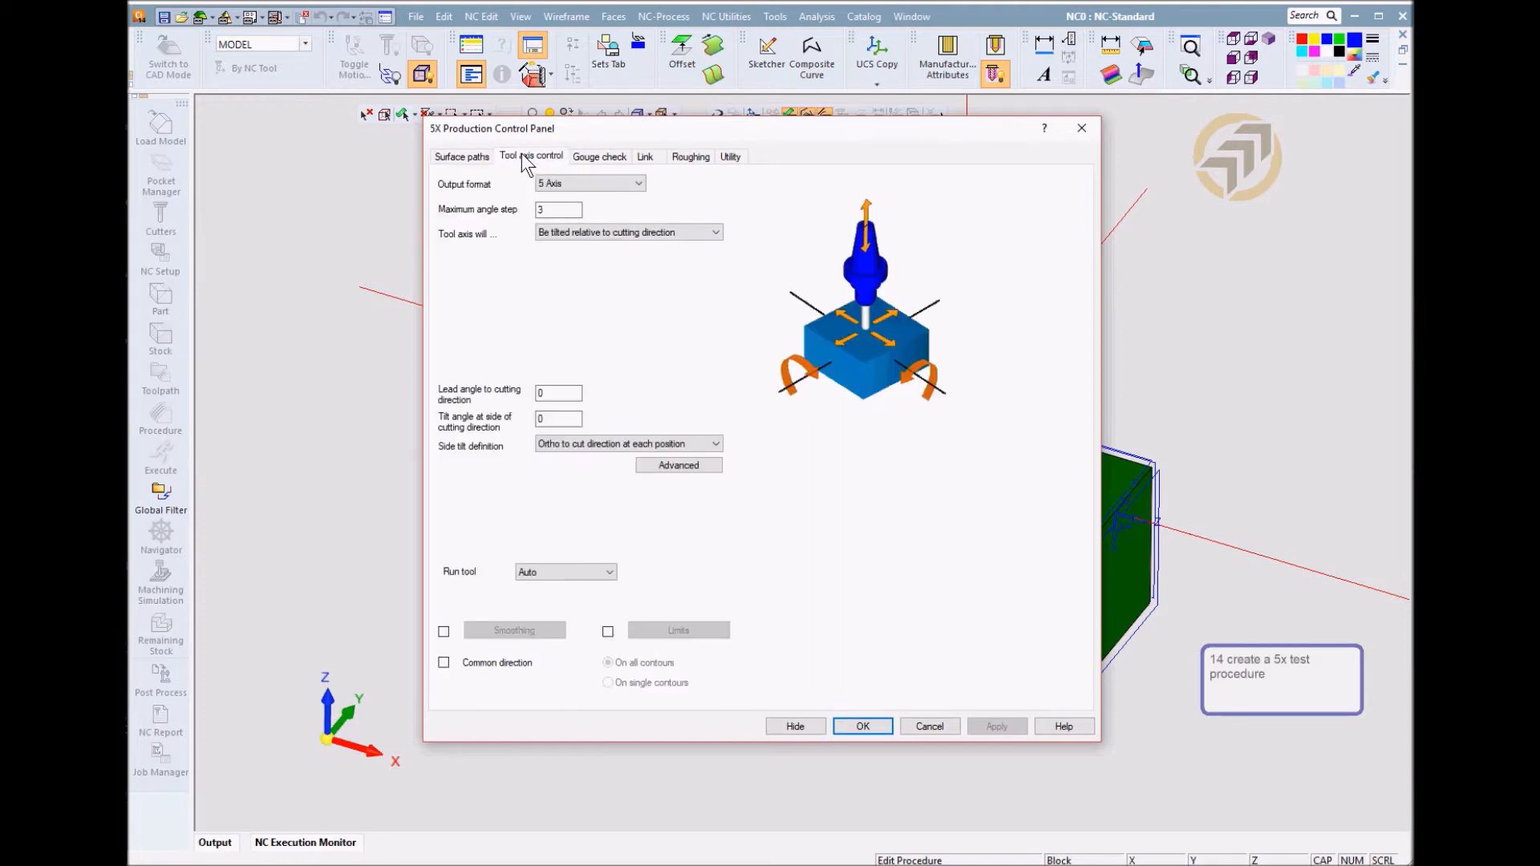
click(613, 157)
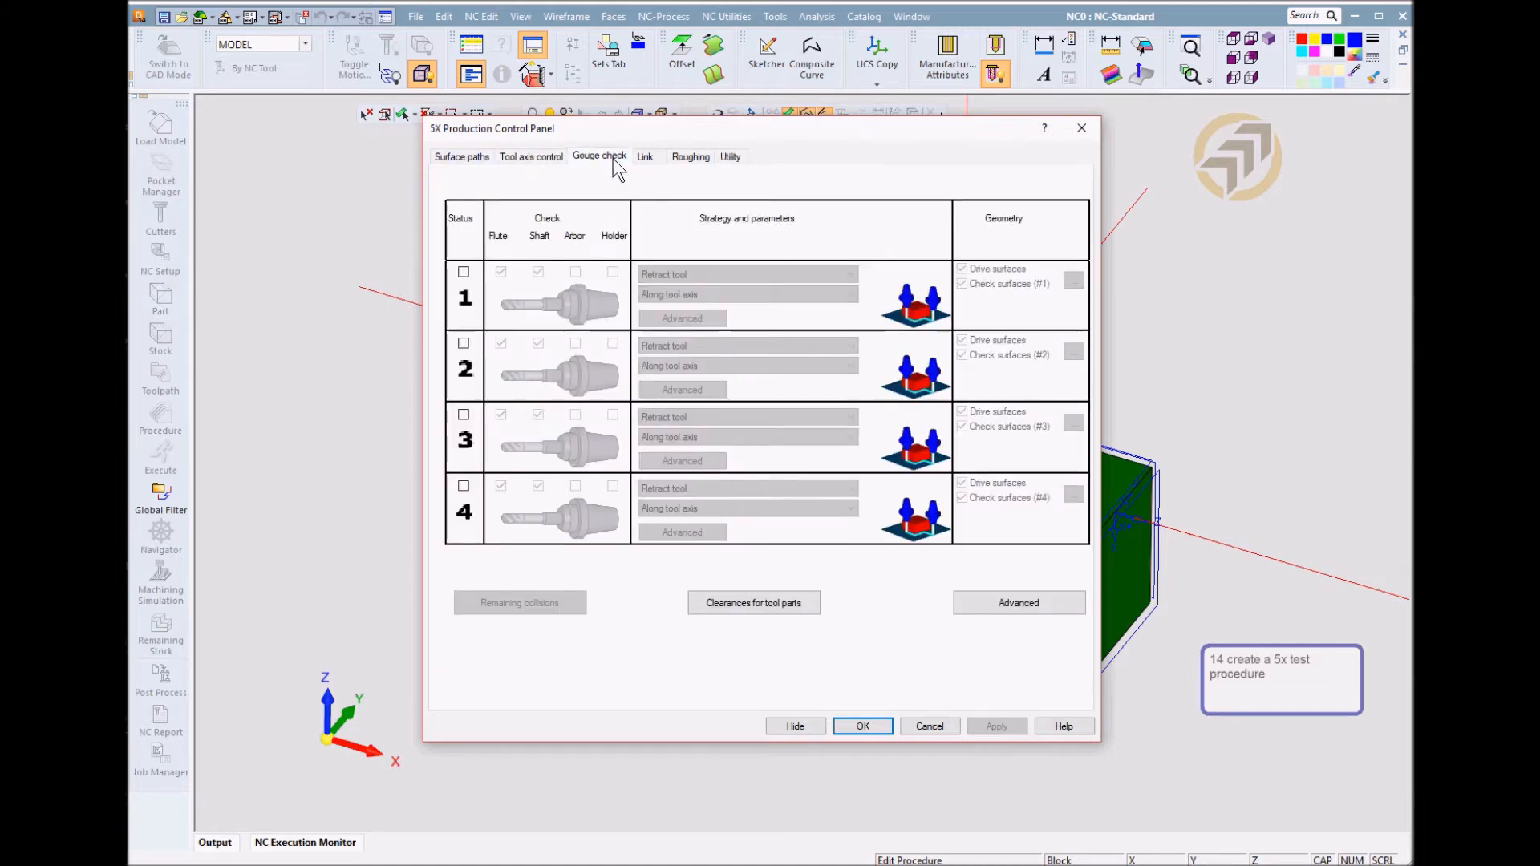
click(646, 157)
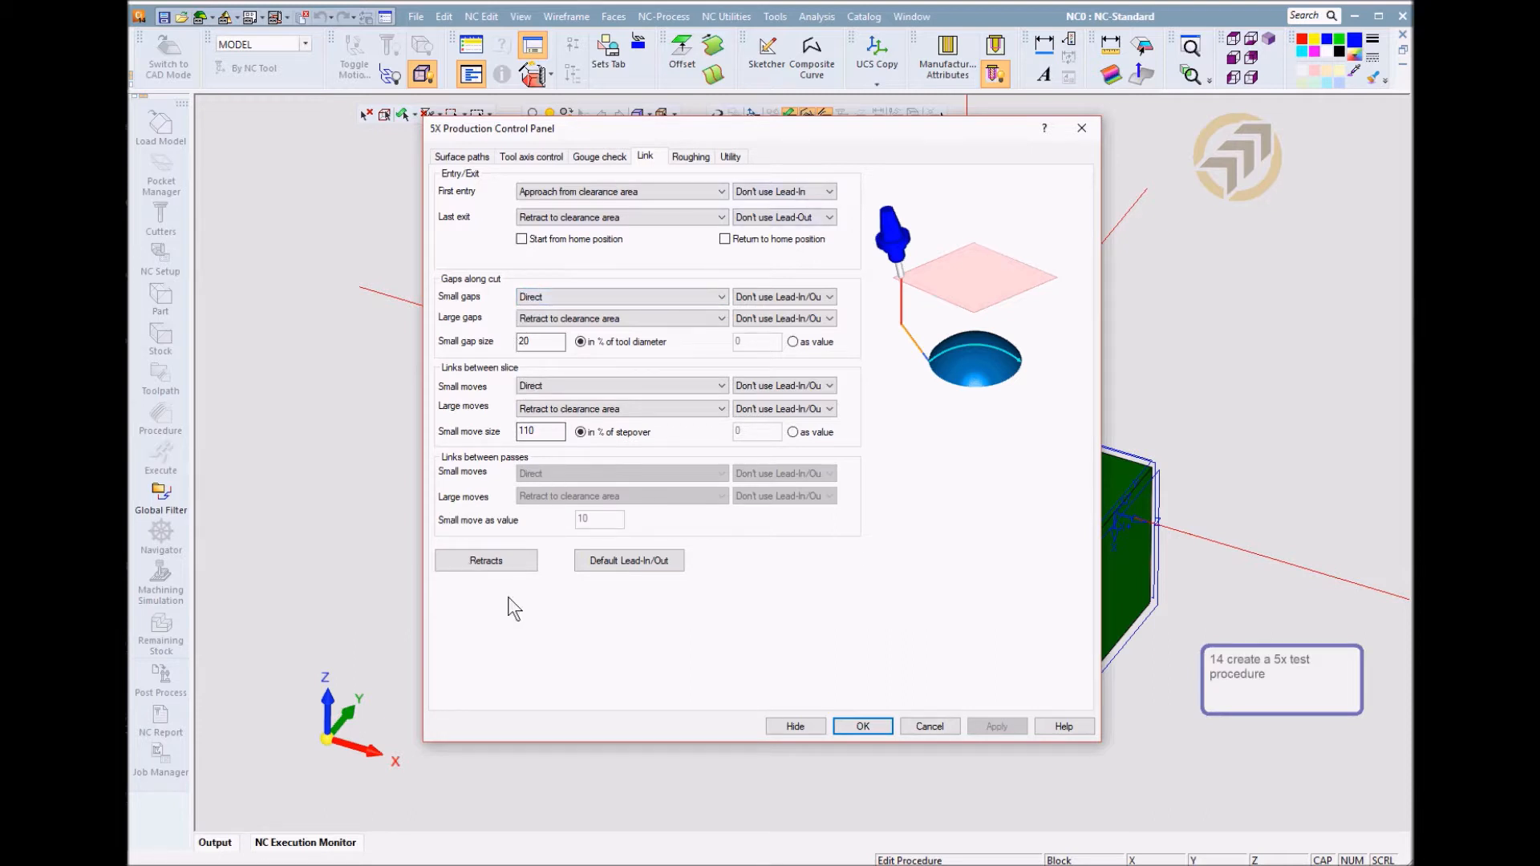
click(500, 563)
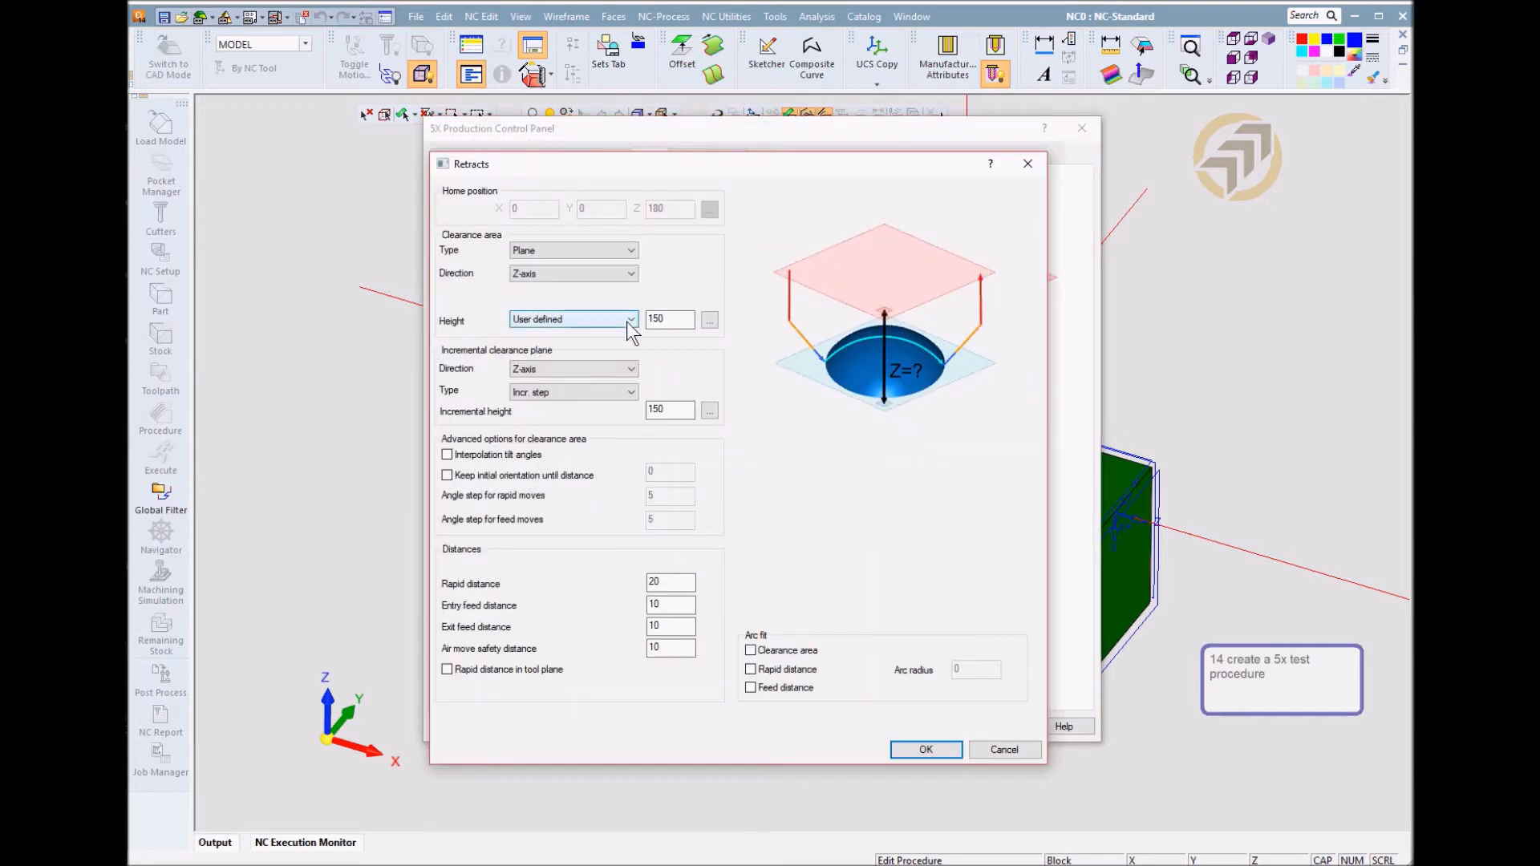
double_click(683, 323)
text(50)
double_click(688, 415)
text(50)
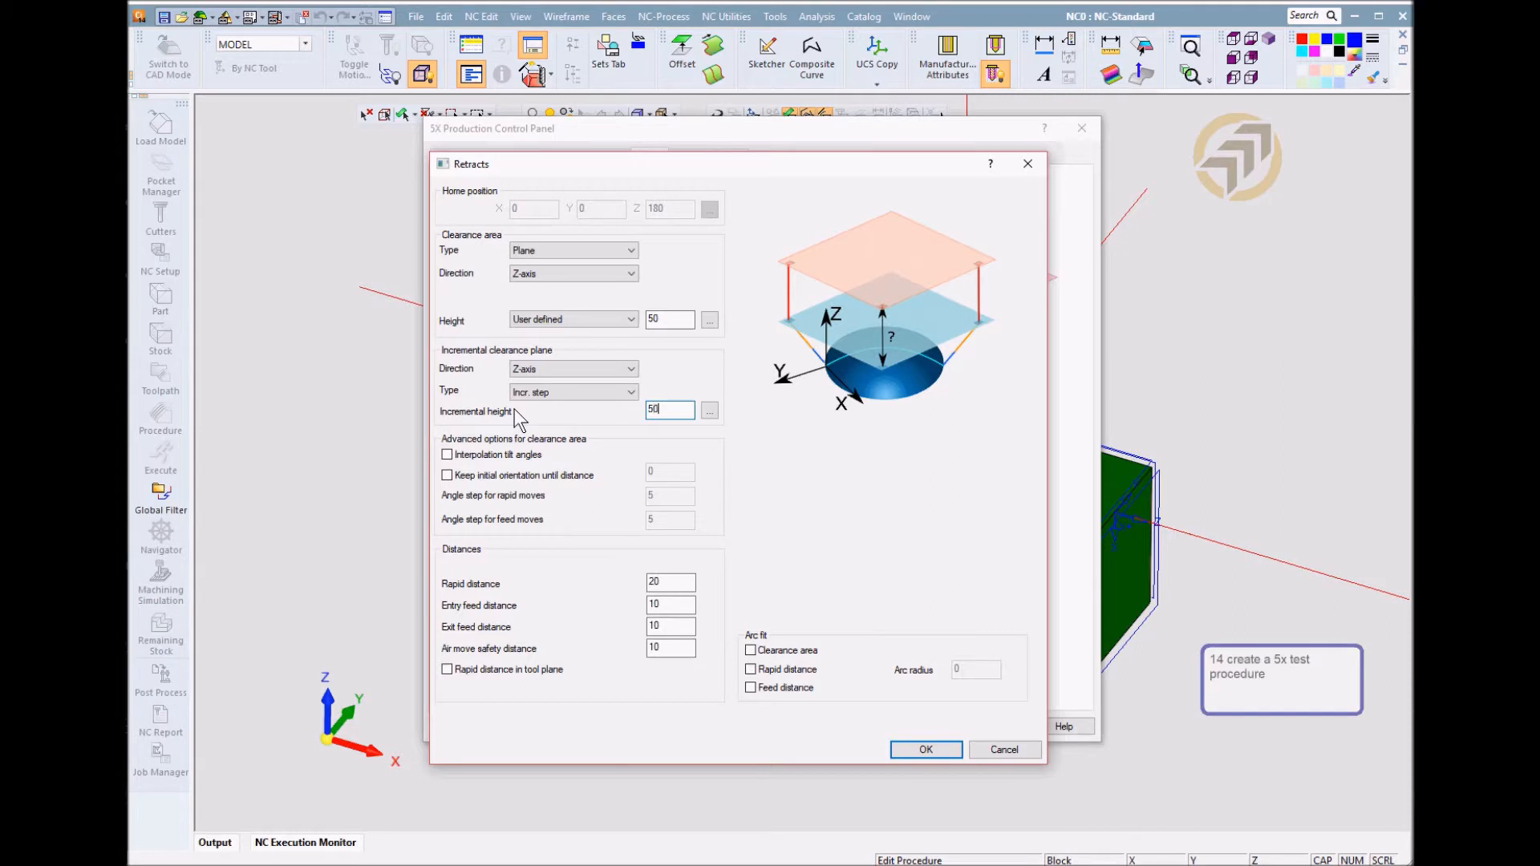
click(936, 750)
click(688, 155)
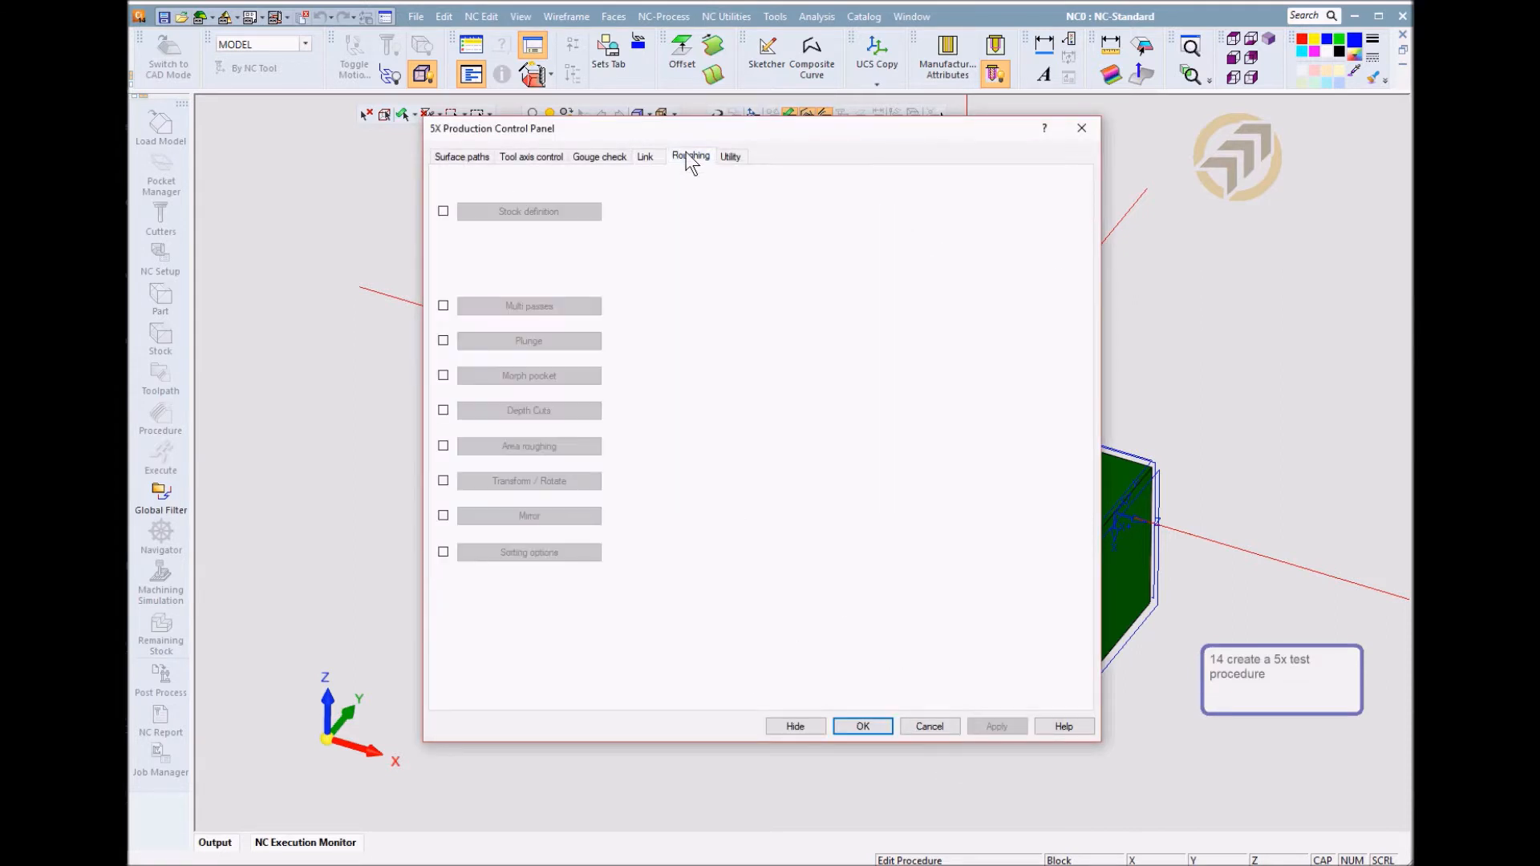
click(728, 157)
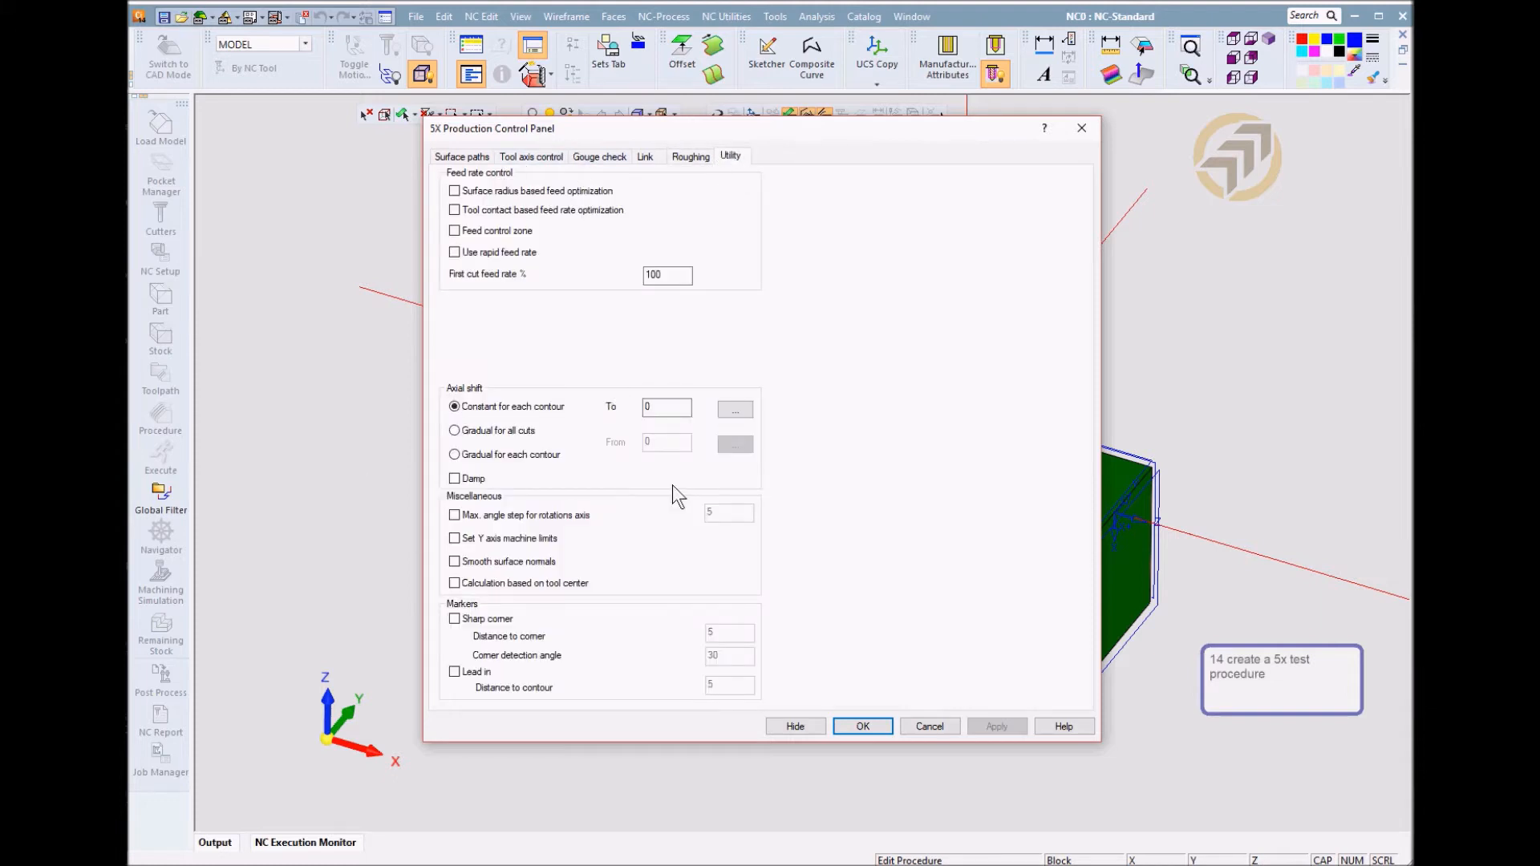
Accept the 5X Production control settings and calculate the procedure
click(863, 725)
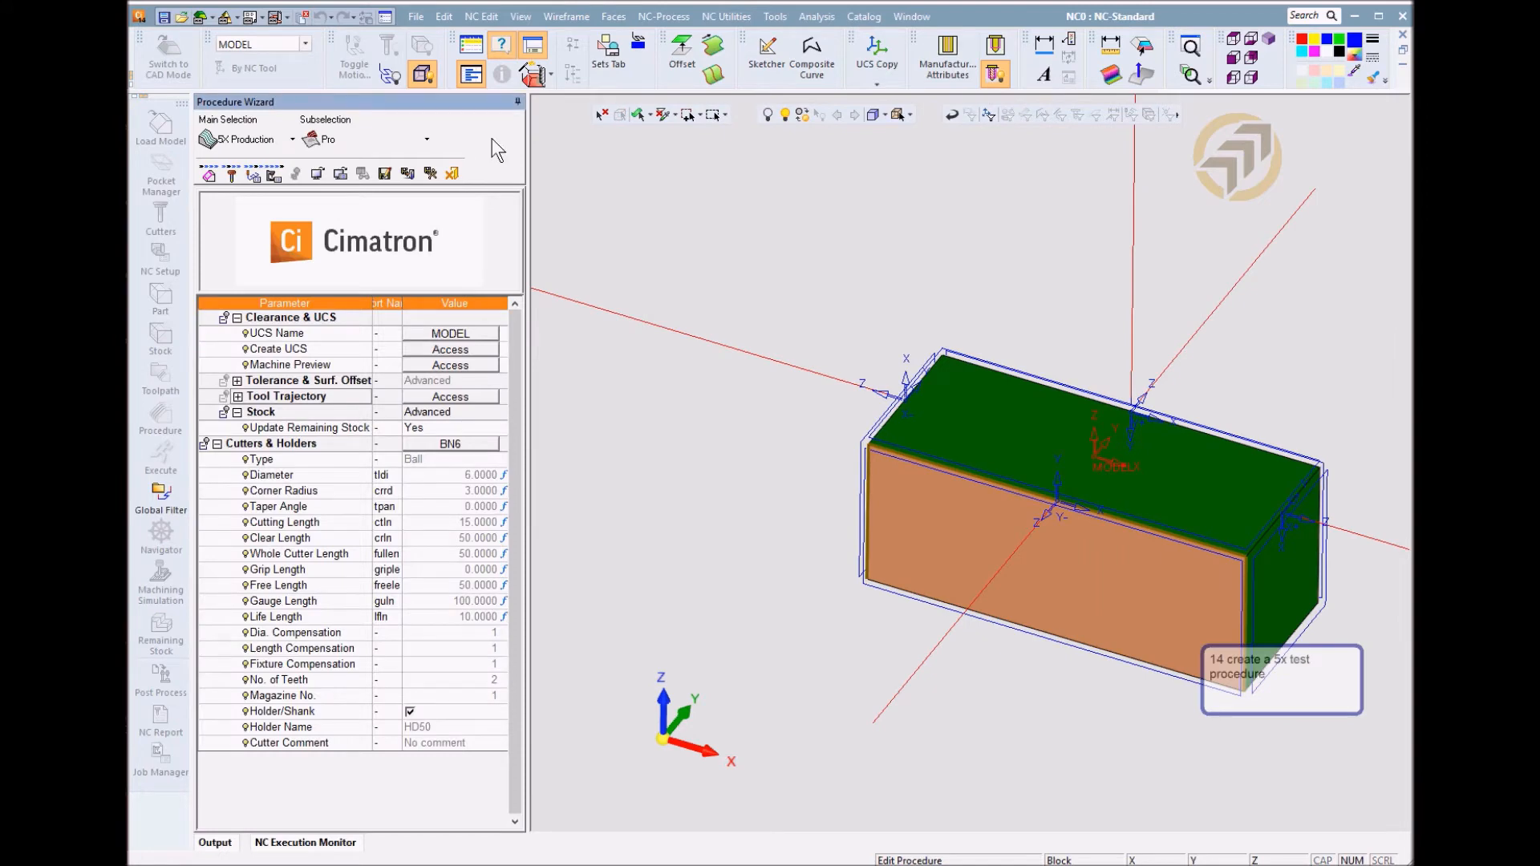
click(425, 173)
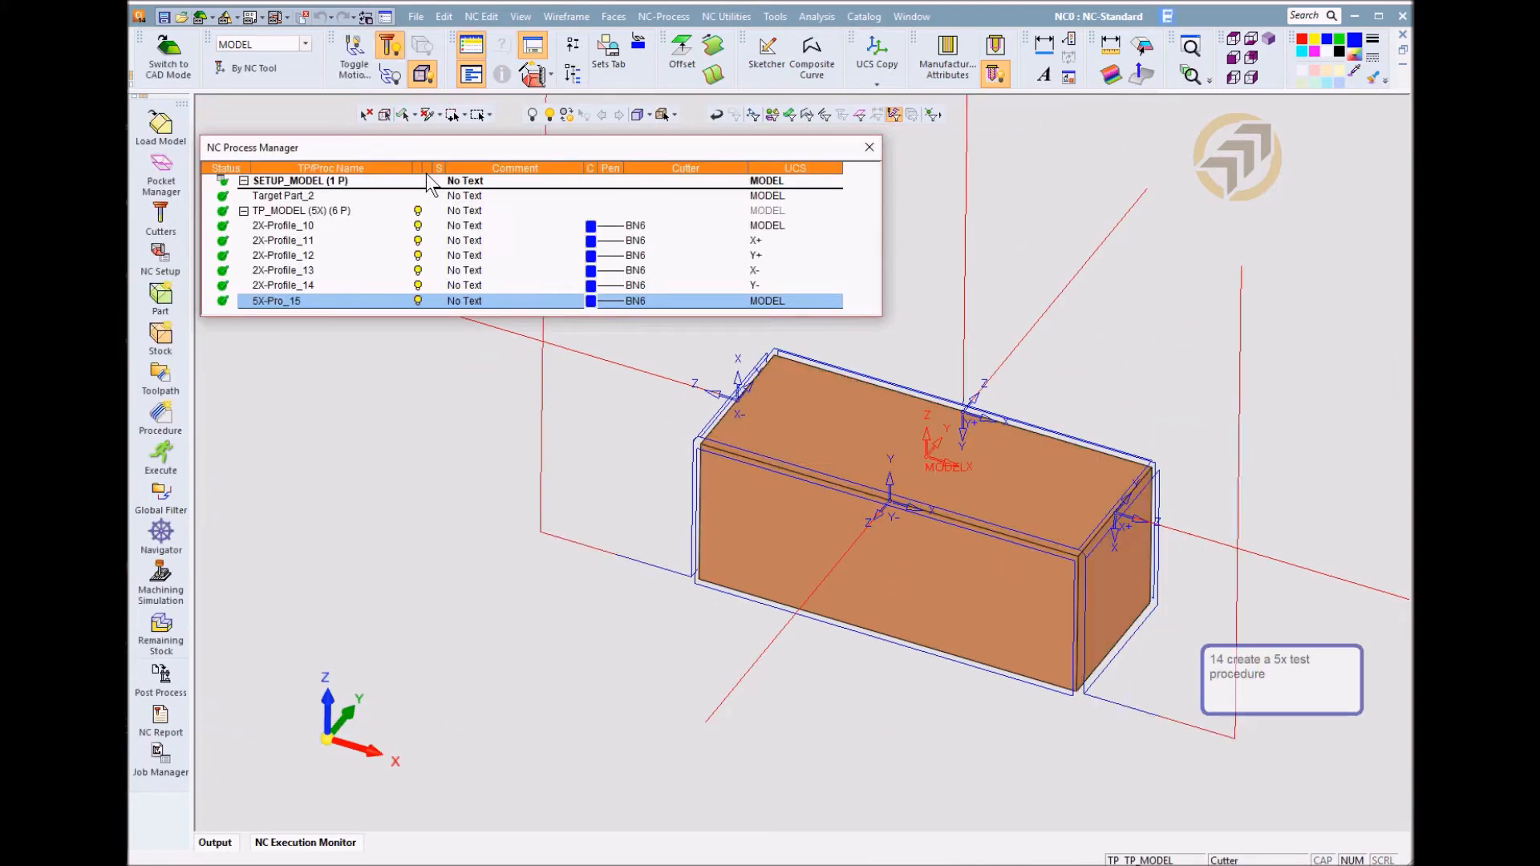
Reopen the 5X-Pro_15 procedure and set its feed, plunge feed and retract feed to 2000 mm/min
double_click(267, 301)
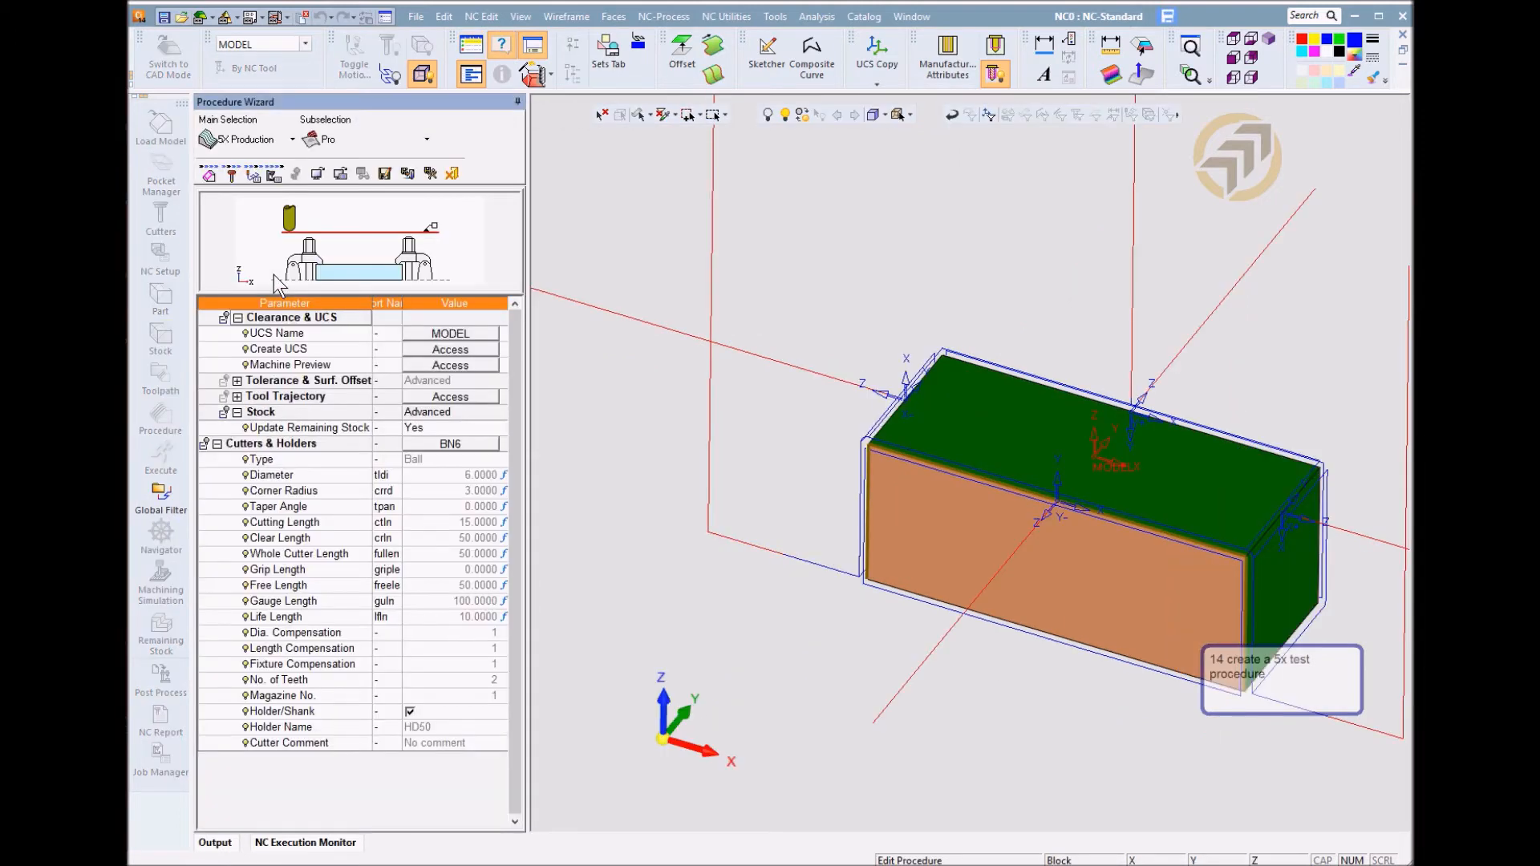
click(273, 174)
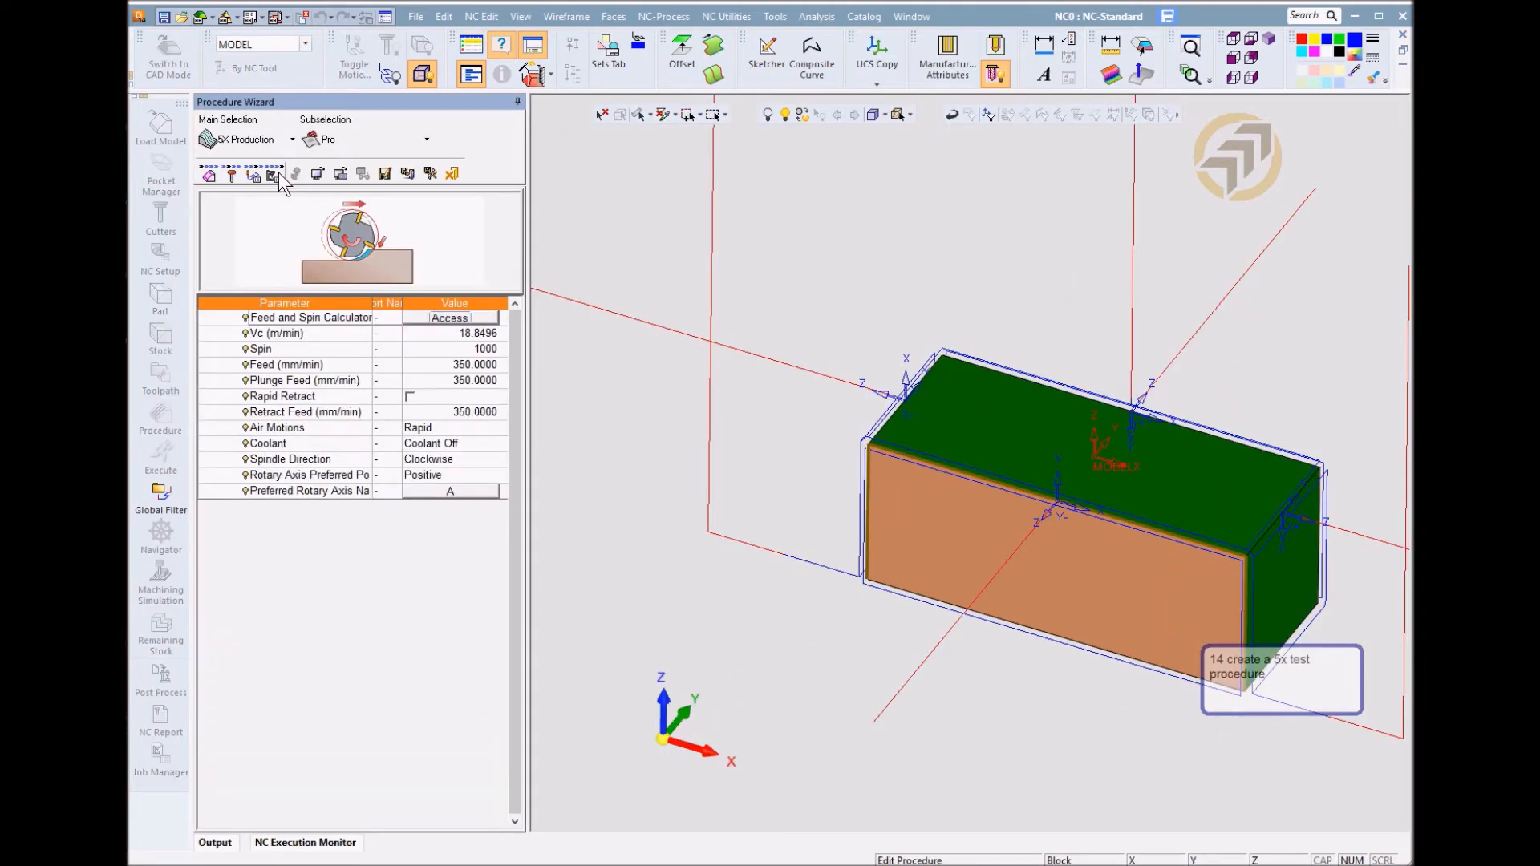
click(415, 365)
text(200)
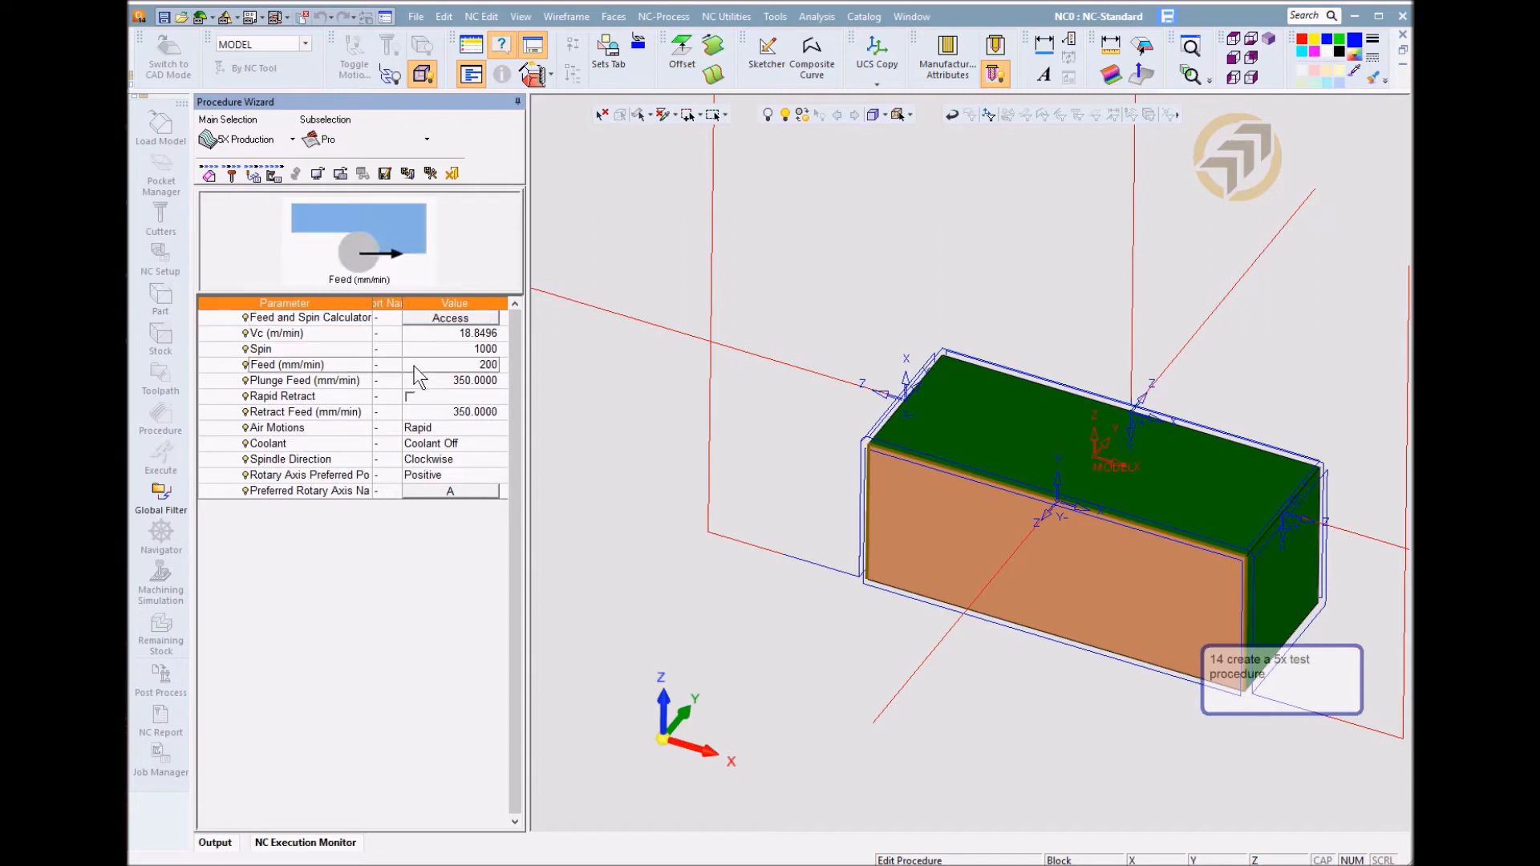
text(0)
key(Return)
text(2)
text(0000)
key(Return)
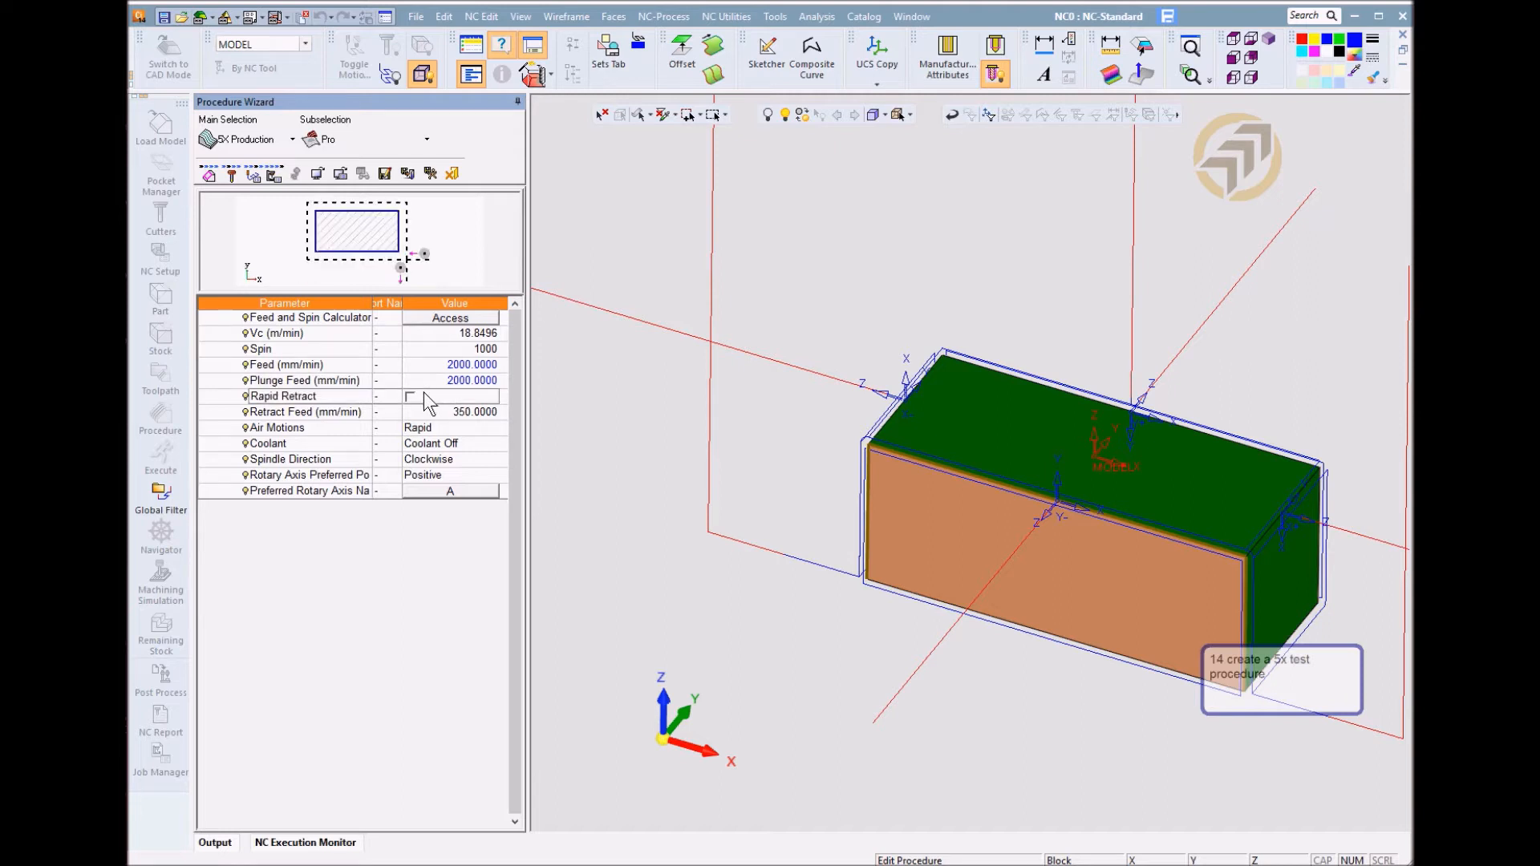
click(431, 413)
text(2000)
key(Return)
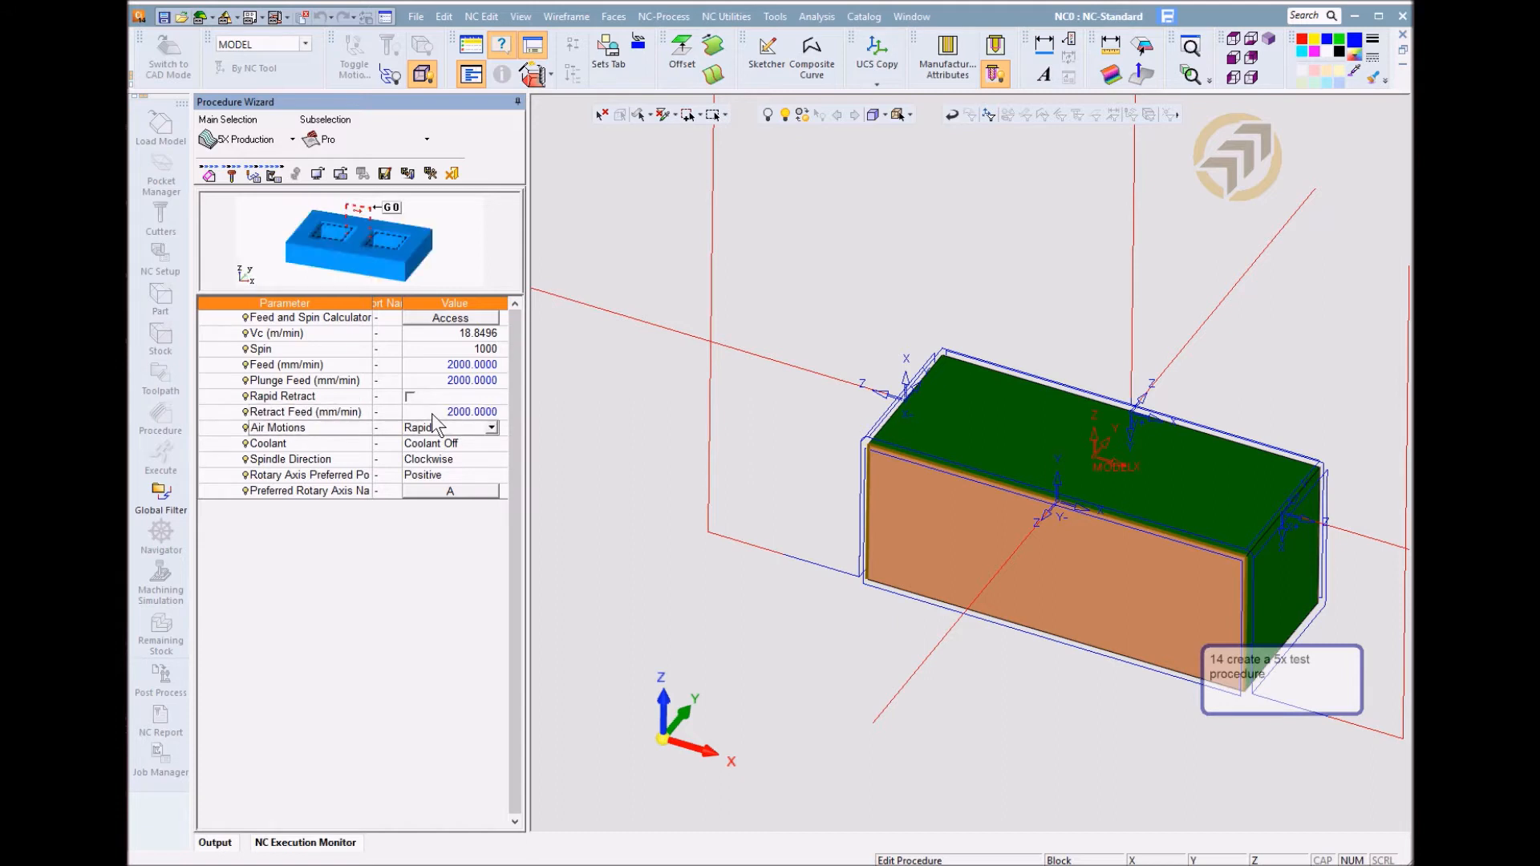
Set the rotary axis preferred position to None and recalculate the procedure
click(445, 479)
click(433, 498)
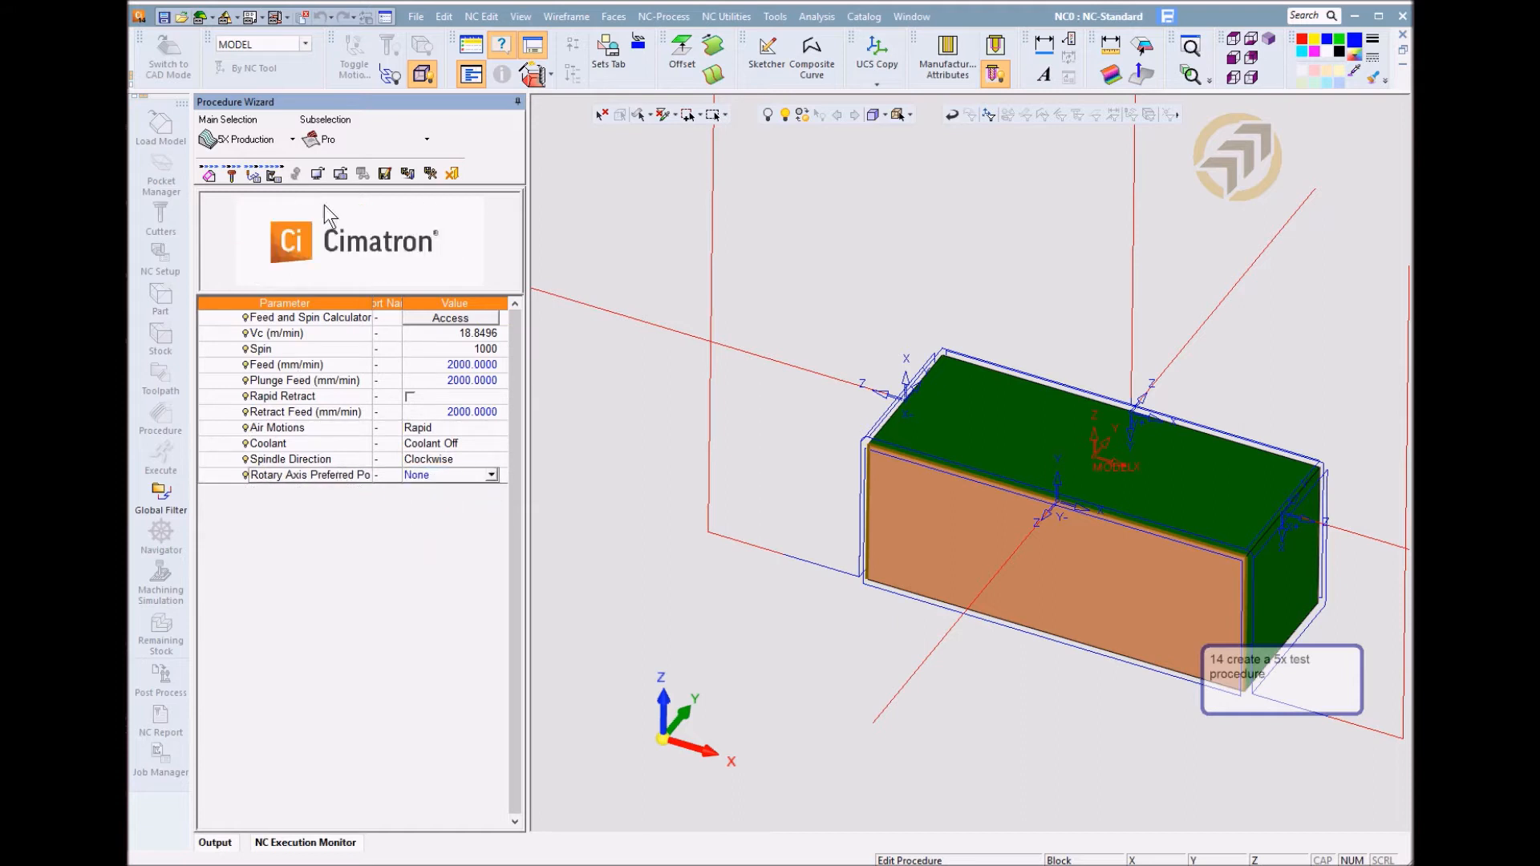
click(433, 170)
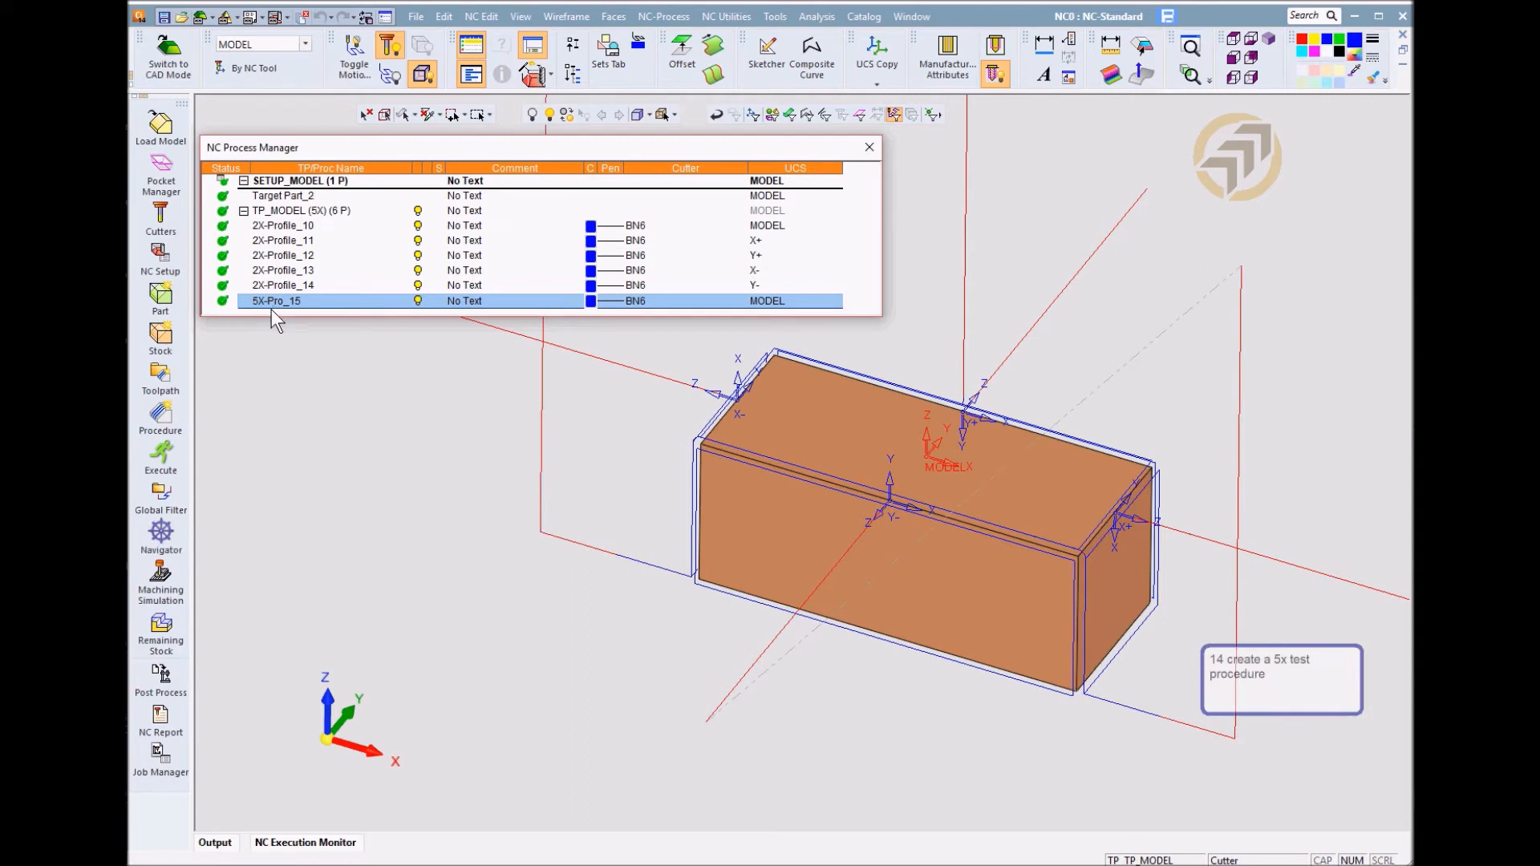
Play the 5X-Pro_15 toolpath in the Navigator at a higher speed and exit the Navigator
click(162, 534)
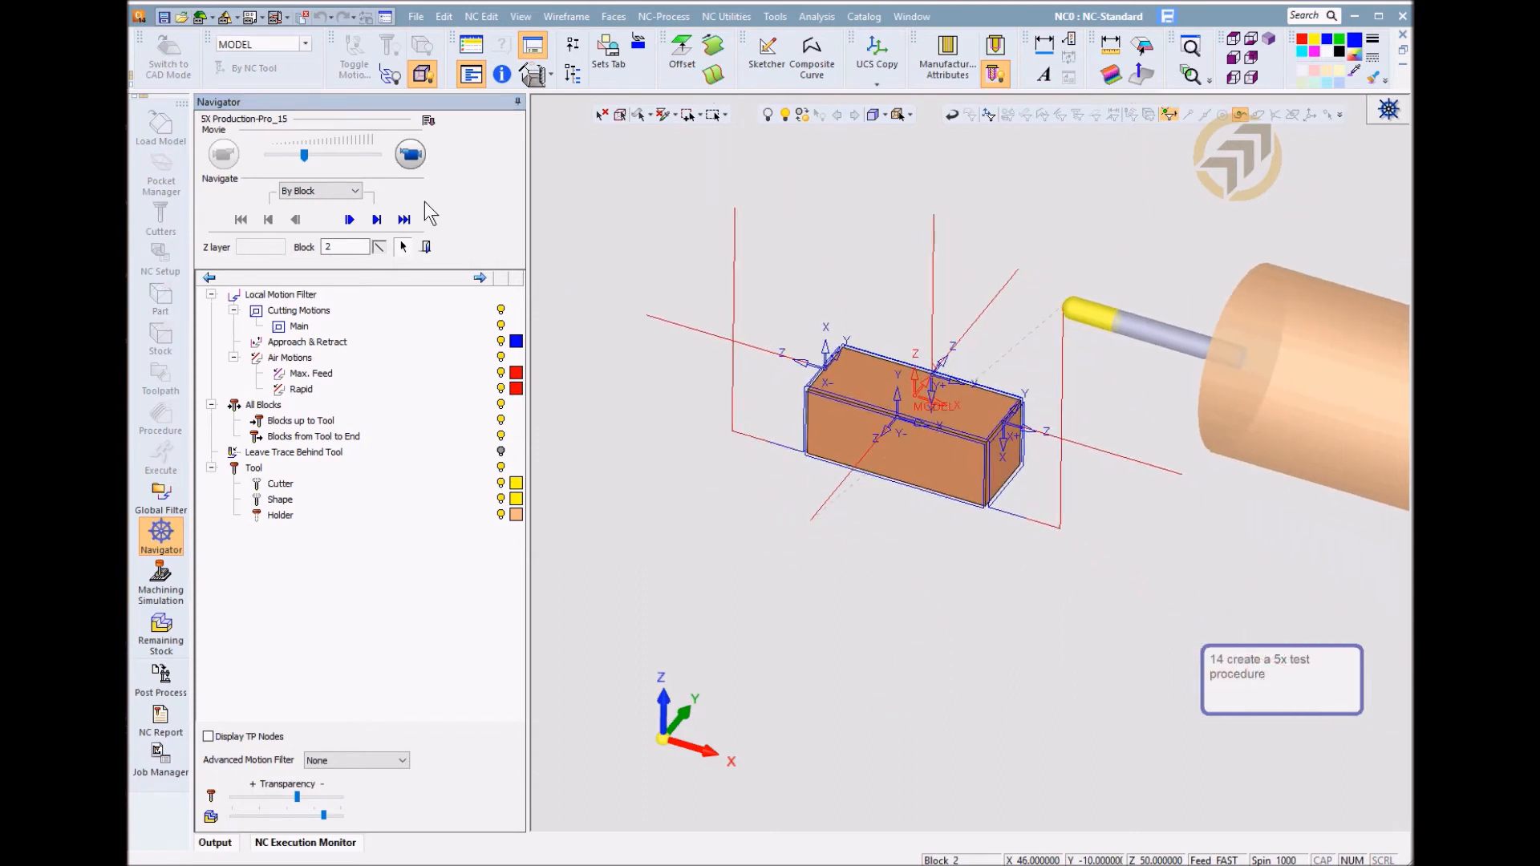
click(410, 155)
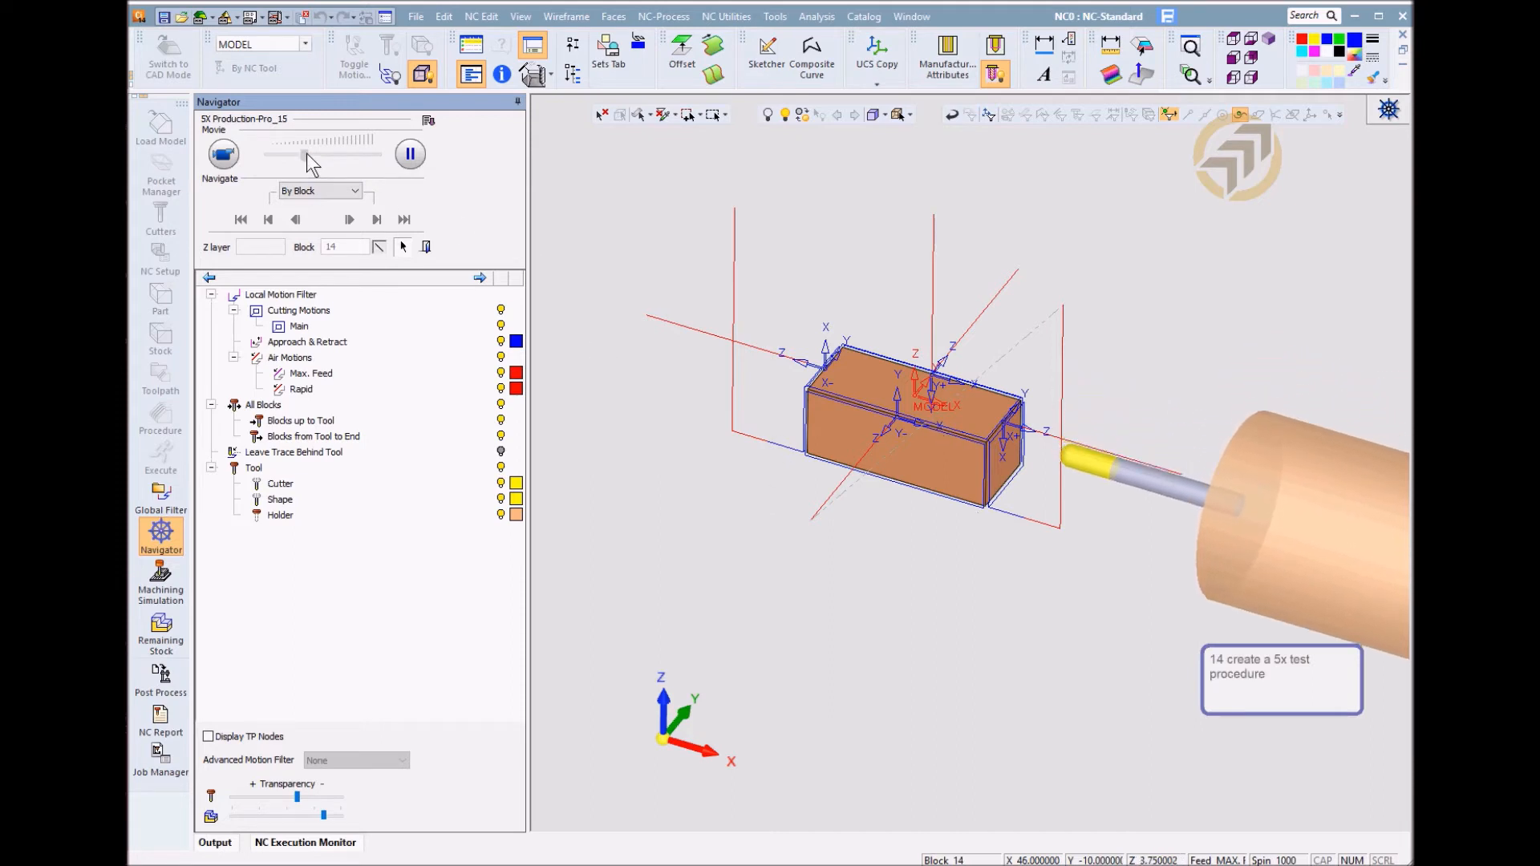
drag(306, 154, 343, 154)
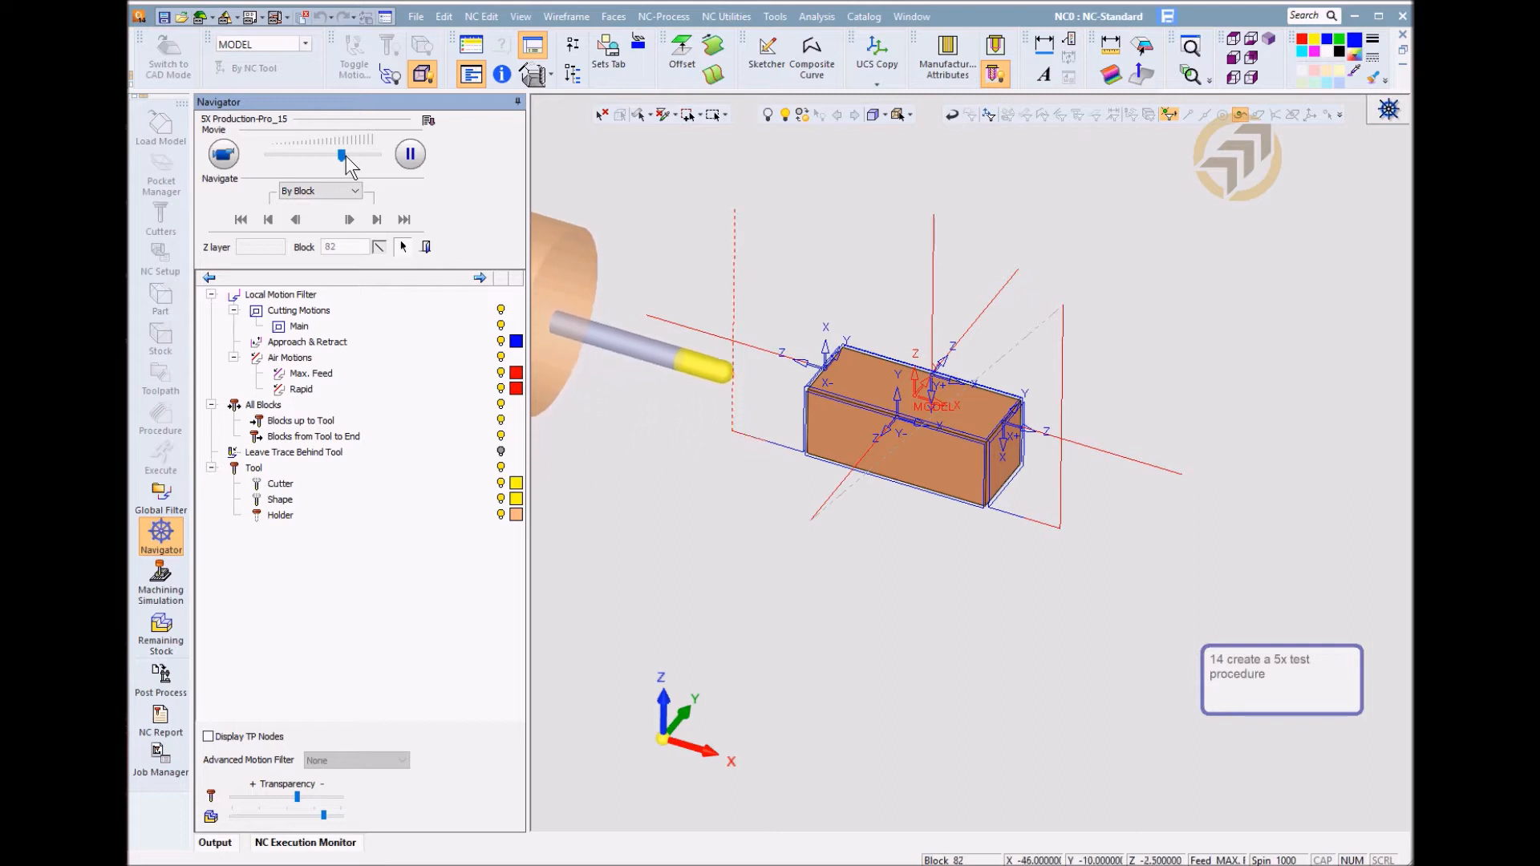
click(426, 248)
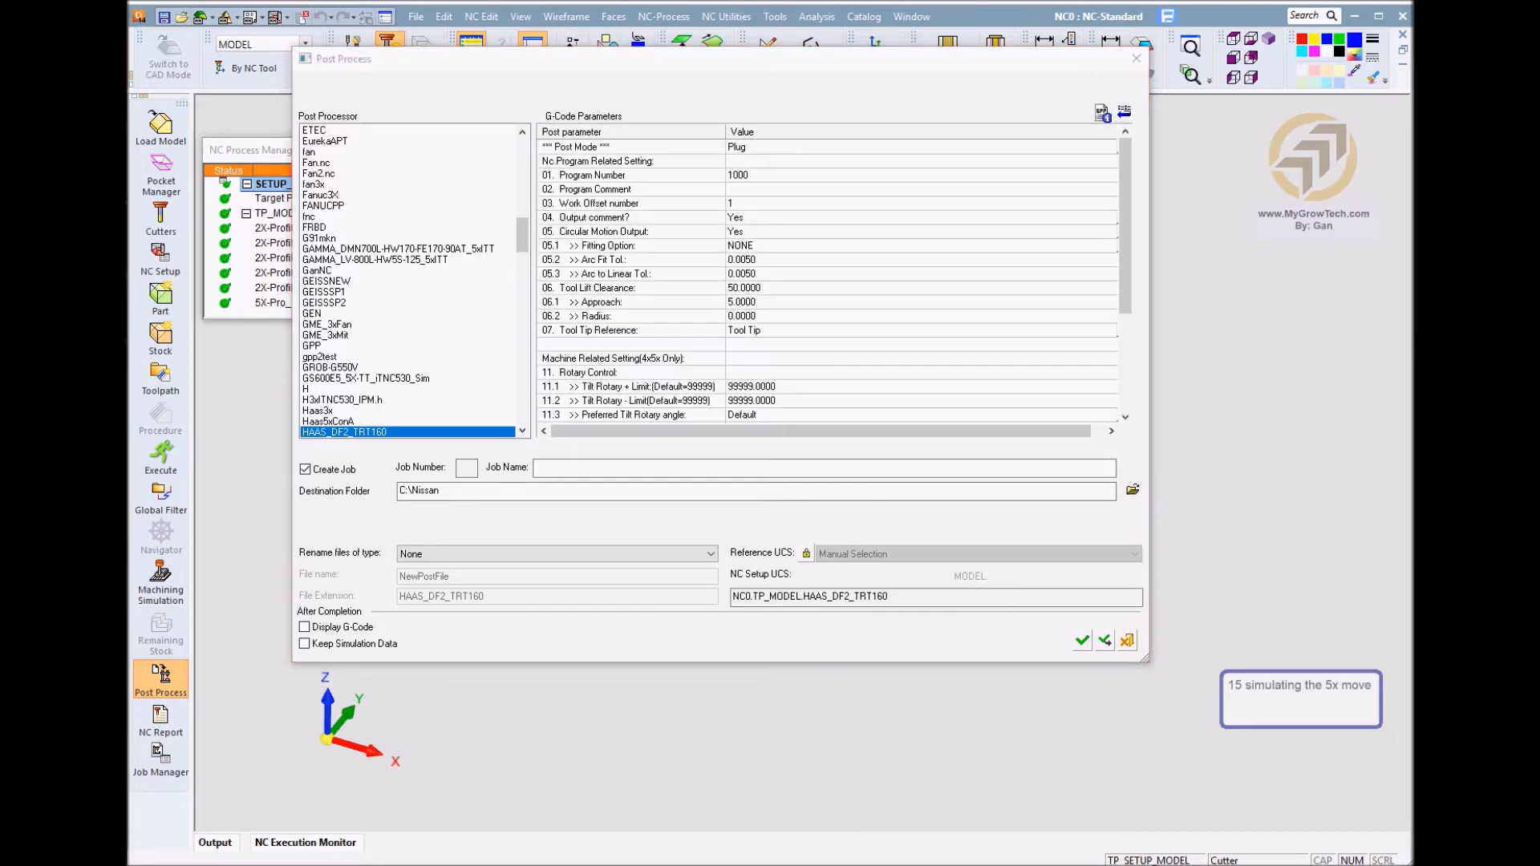
Confirm the HAAS_DF2_TRT160 post parameters and NC setup, and launch the machine simulation of 5X-Pro_15 on 5XTT-HAAS_DF2_TRT160
click(1081, 641)
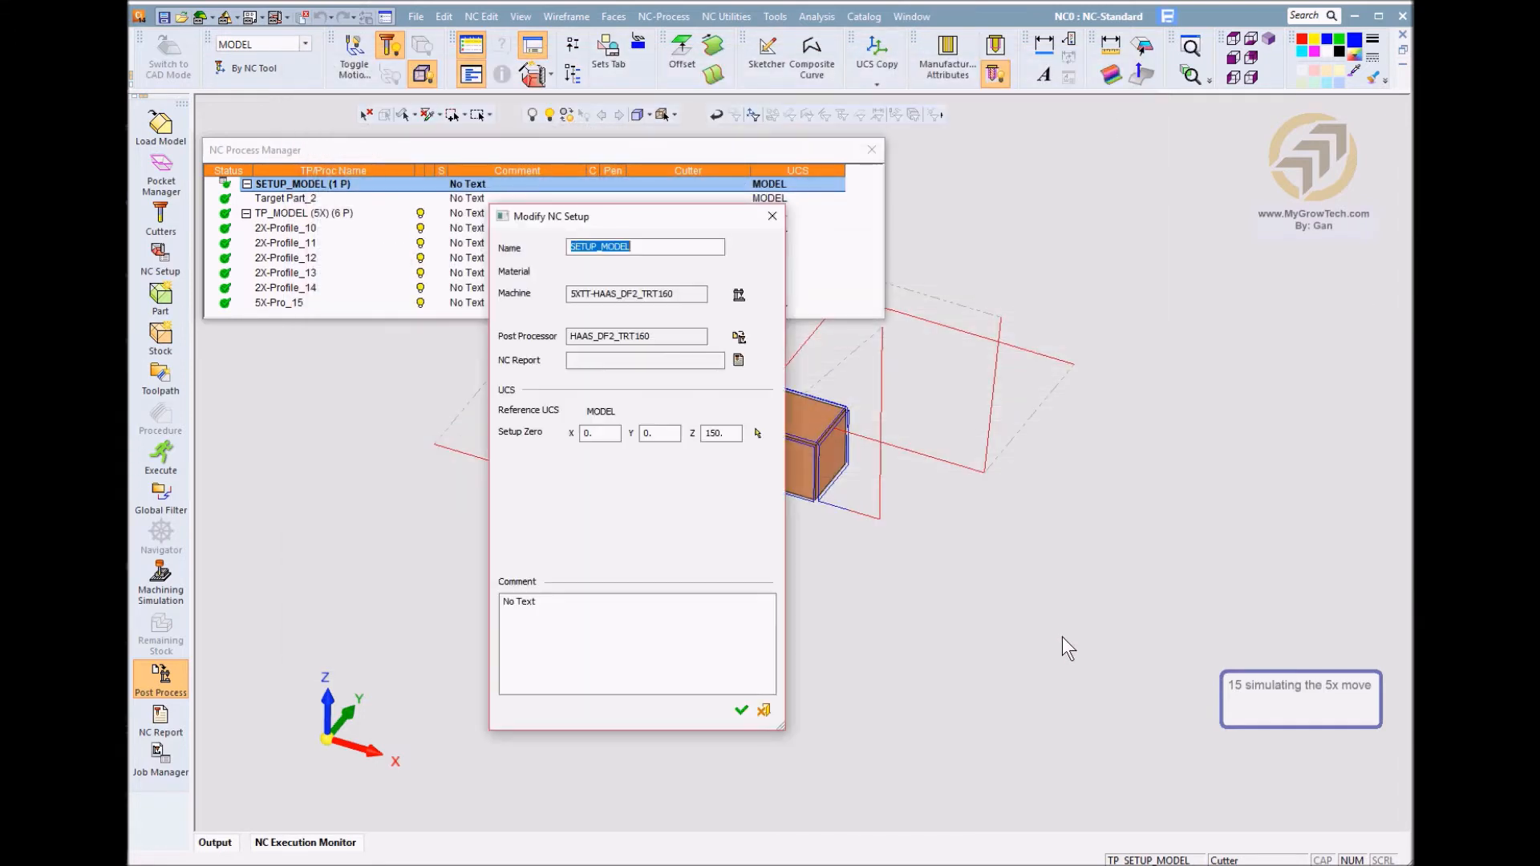
click(741, 712)
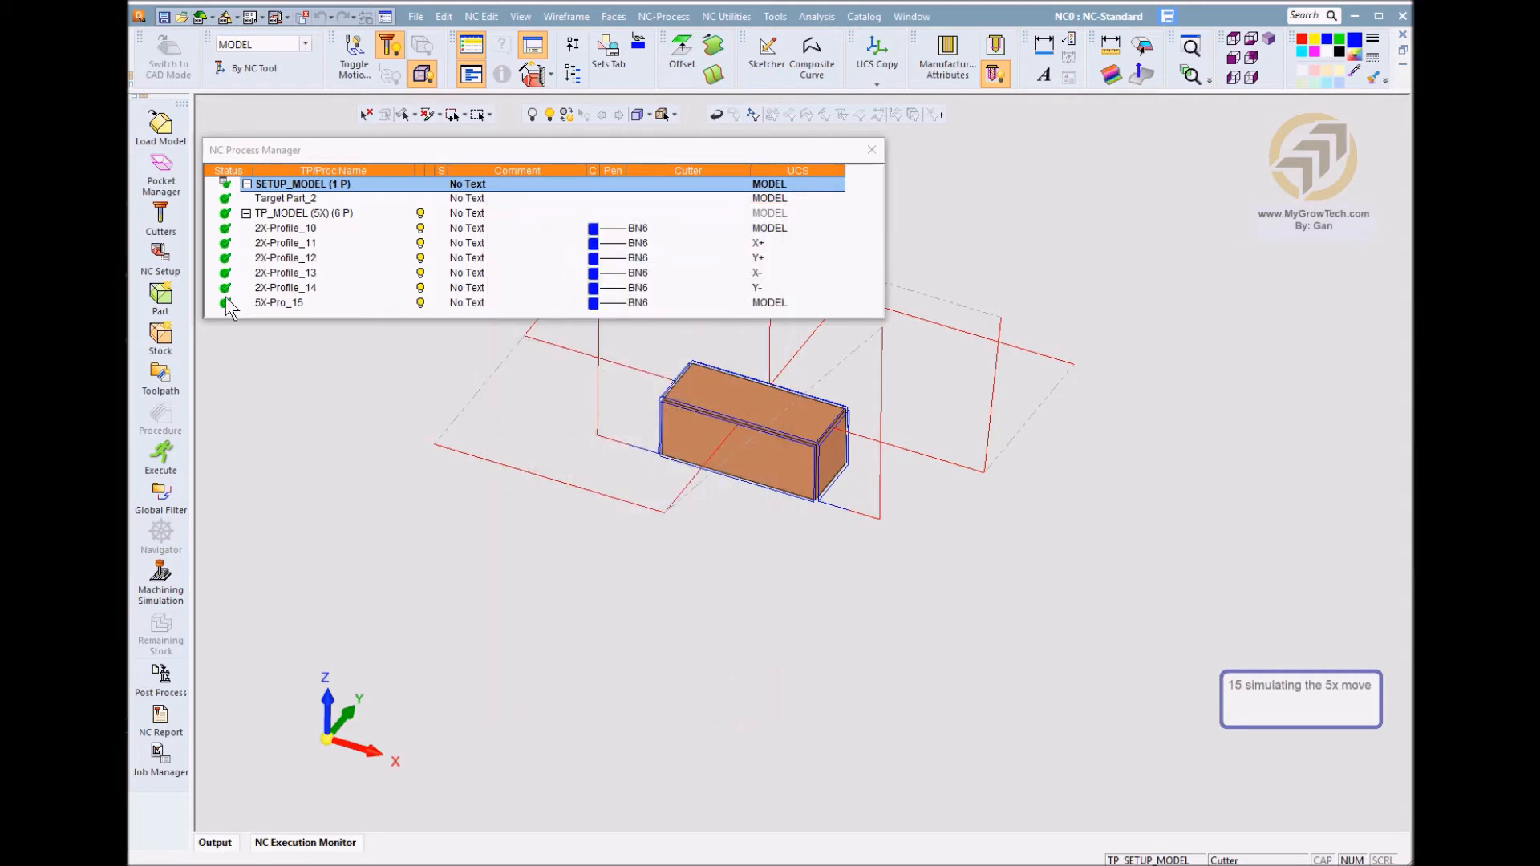
click(263, 303)
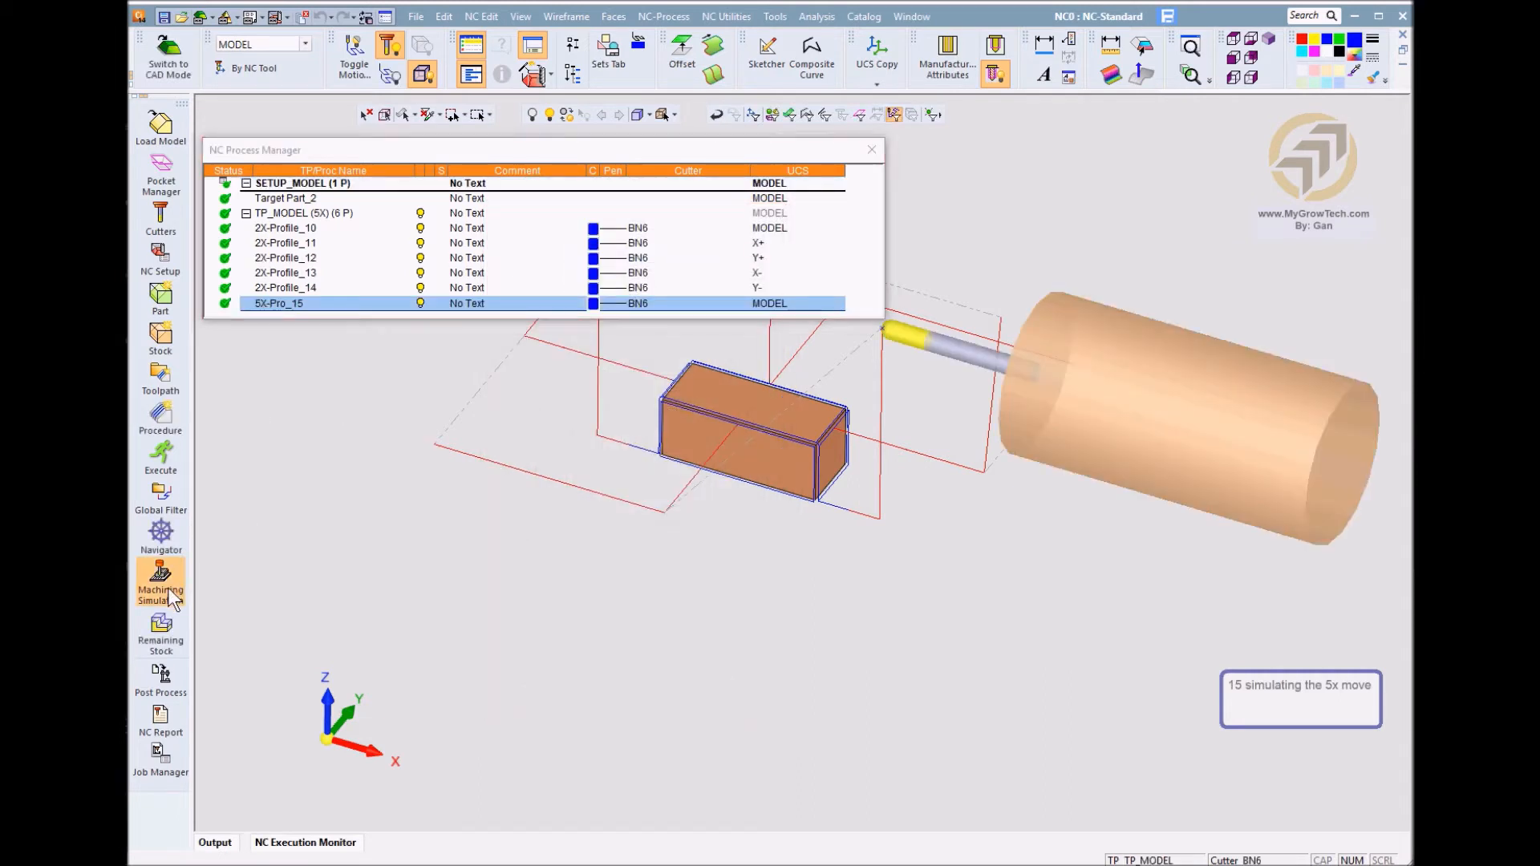
click(168, 590)
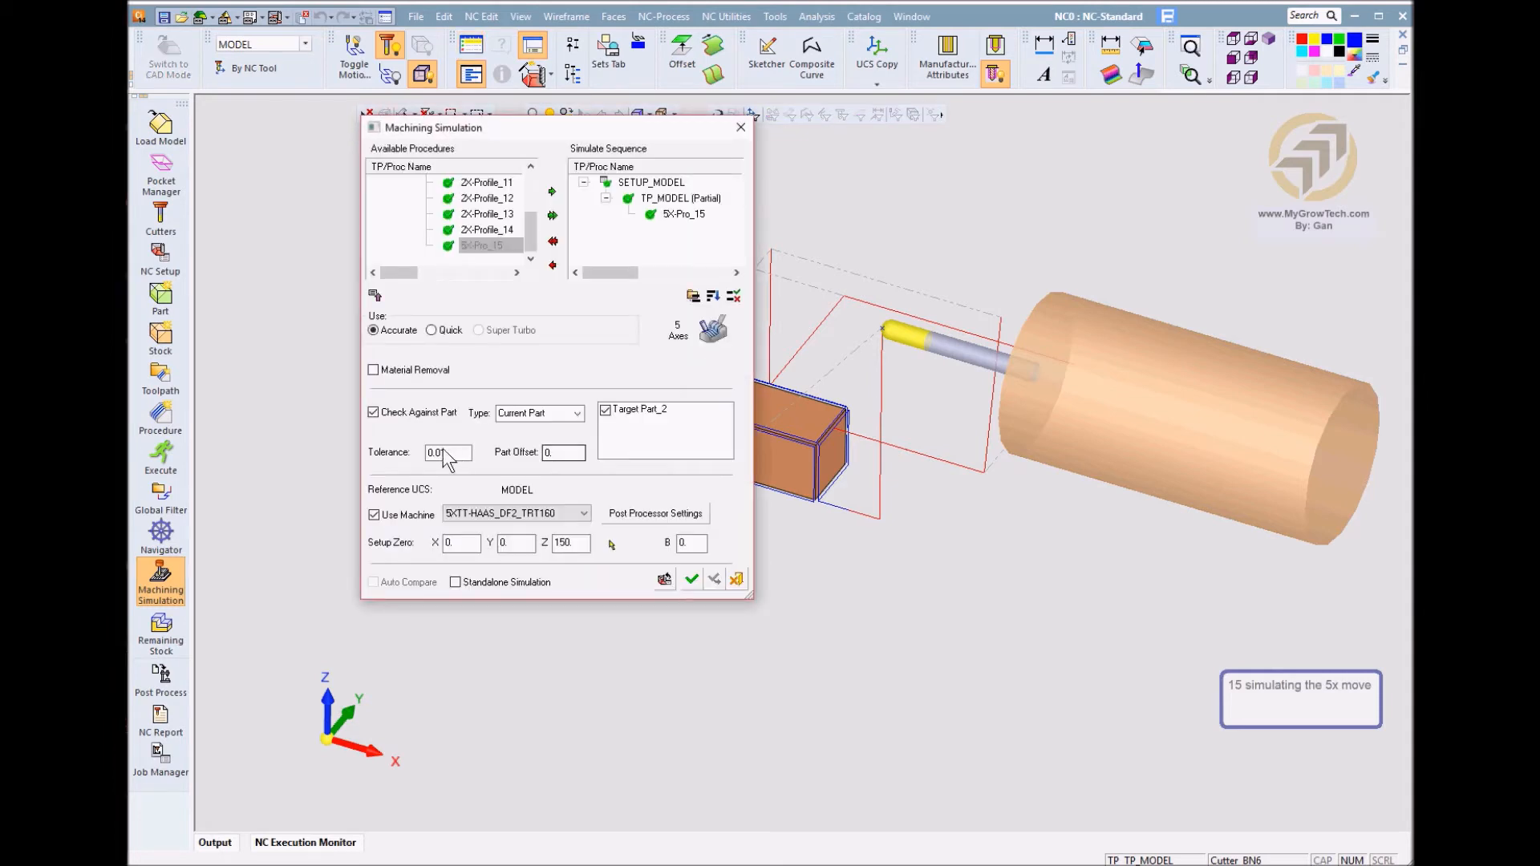
click(691, 579)
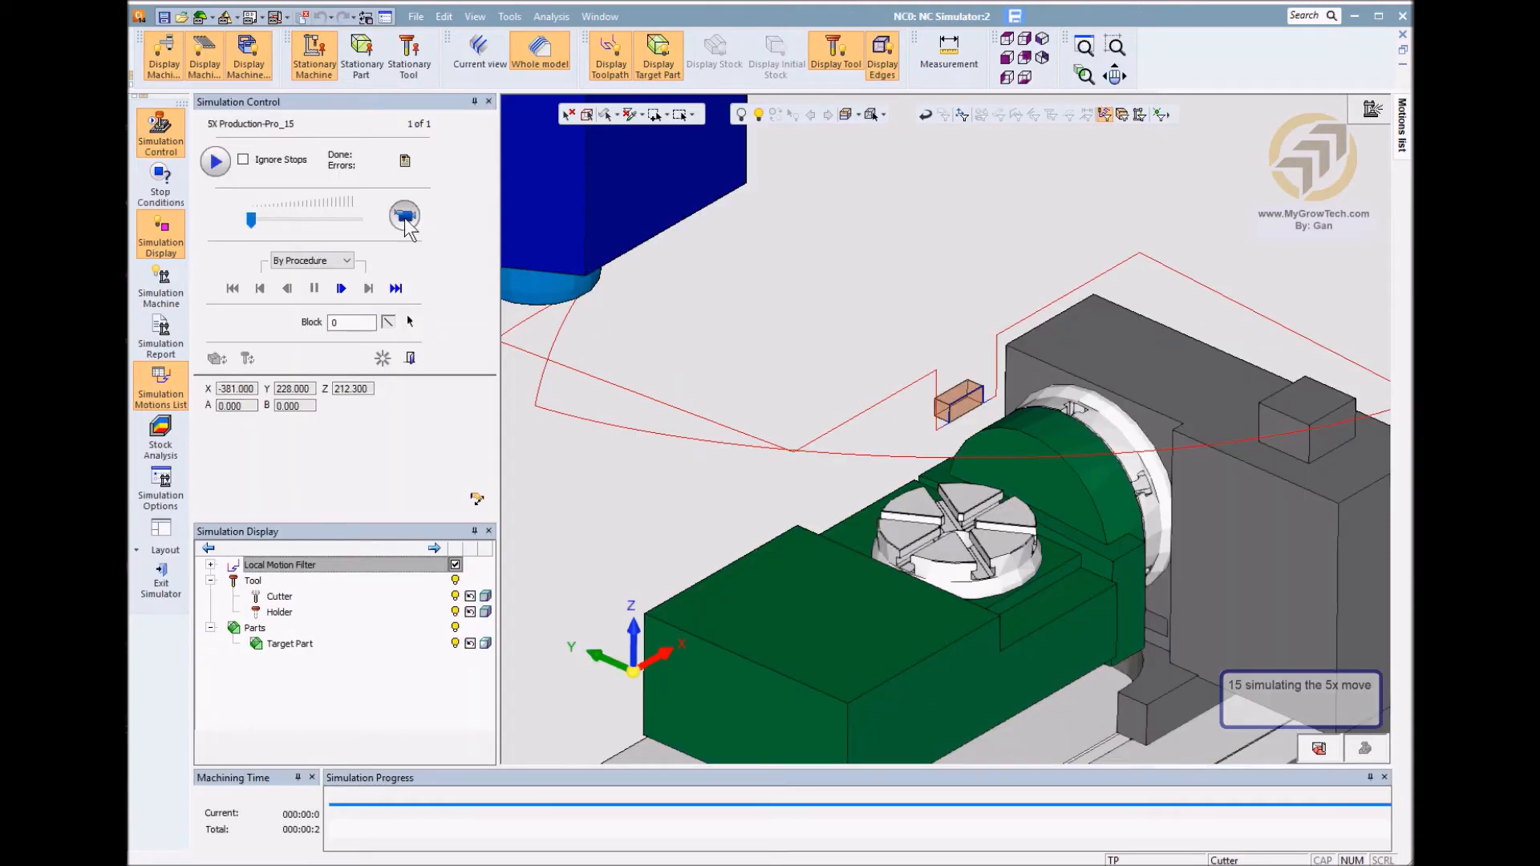
Run the 5X-Pro_15 simulation with stop conditions ignored and pause it while the cutter moves across the block's upper edge
click(340, 289)
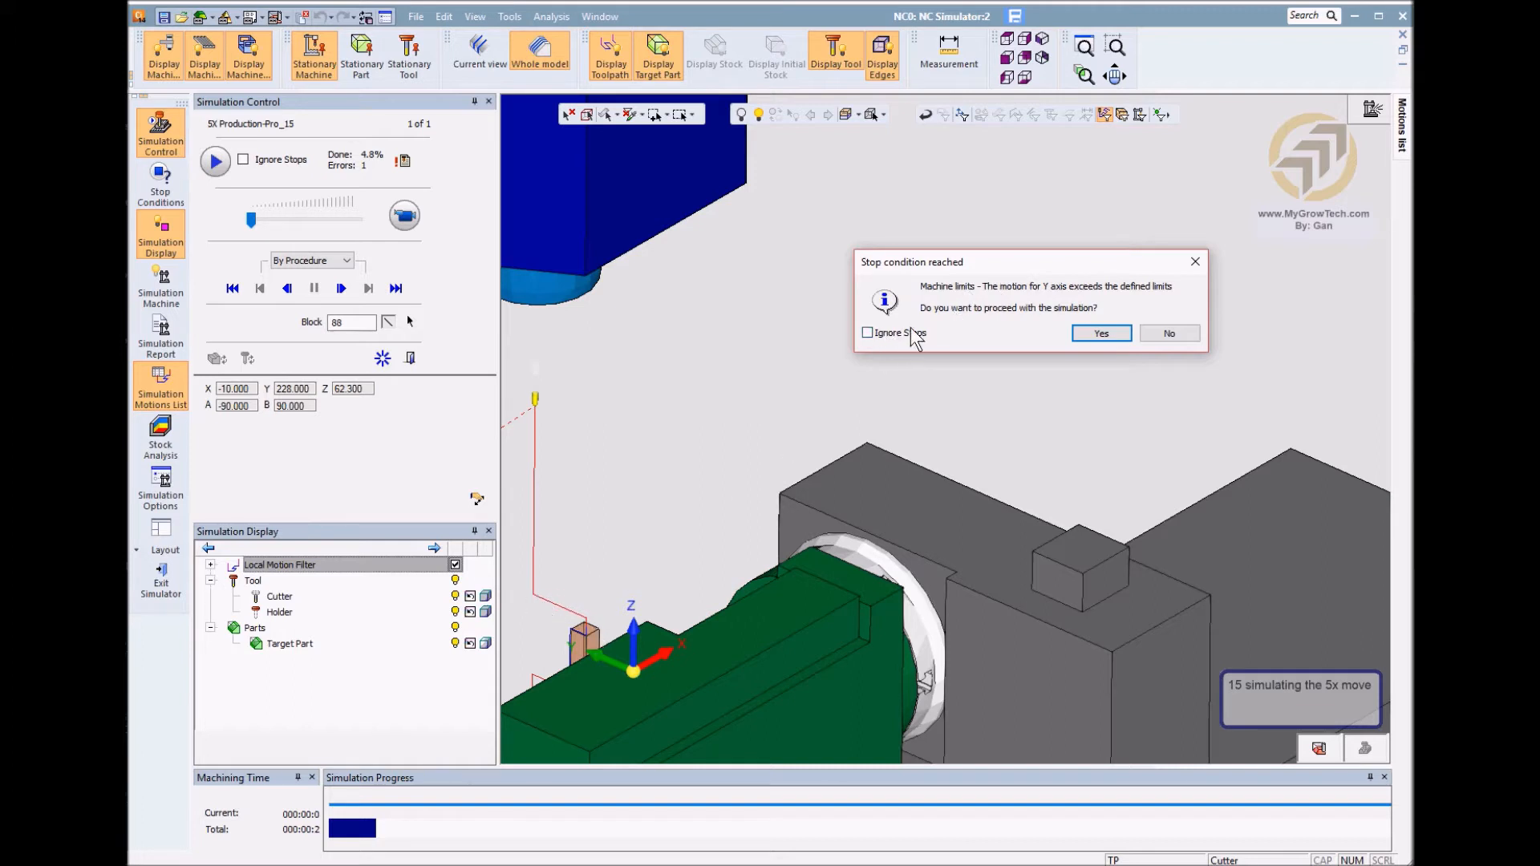
click(1084, 333)
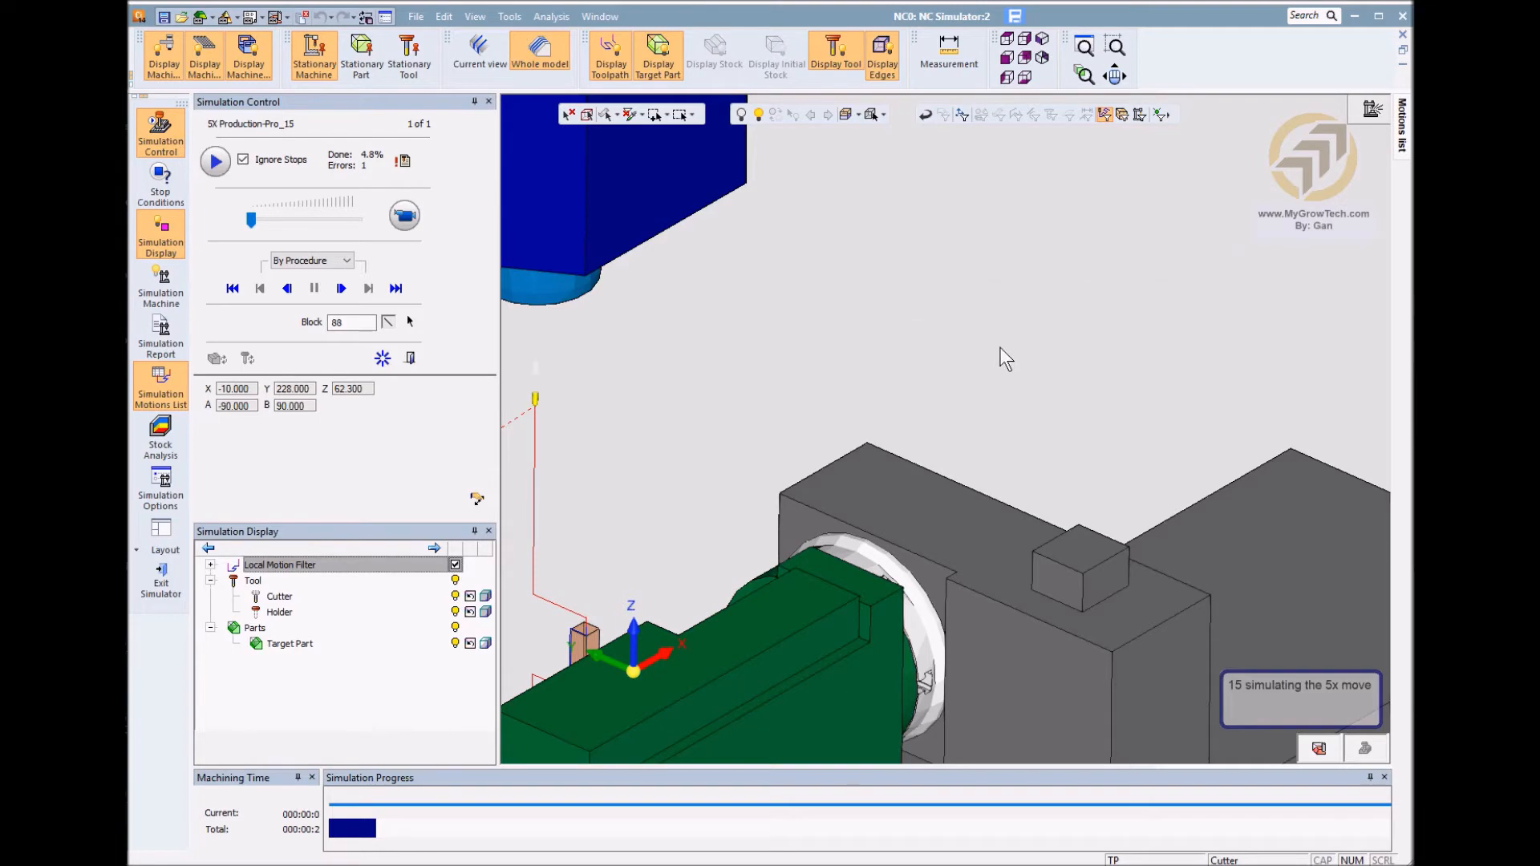
ctrl+middle_drag(901, 568, 1036, 461)
ctrl+right_drag(1036, 461, 896, 358)
ctrl+middle_drag(897, 358, 893, 323)
click(404, 216)
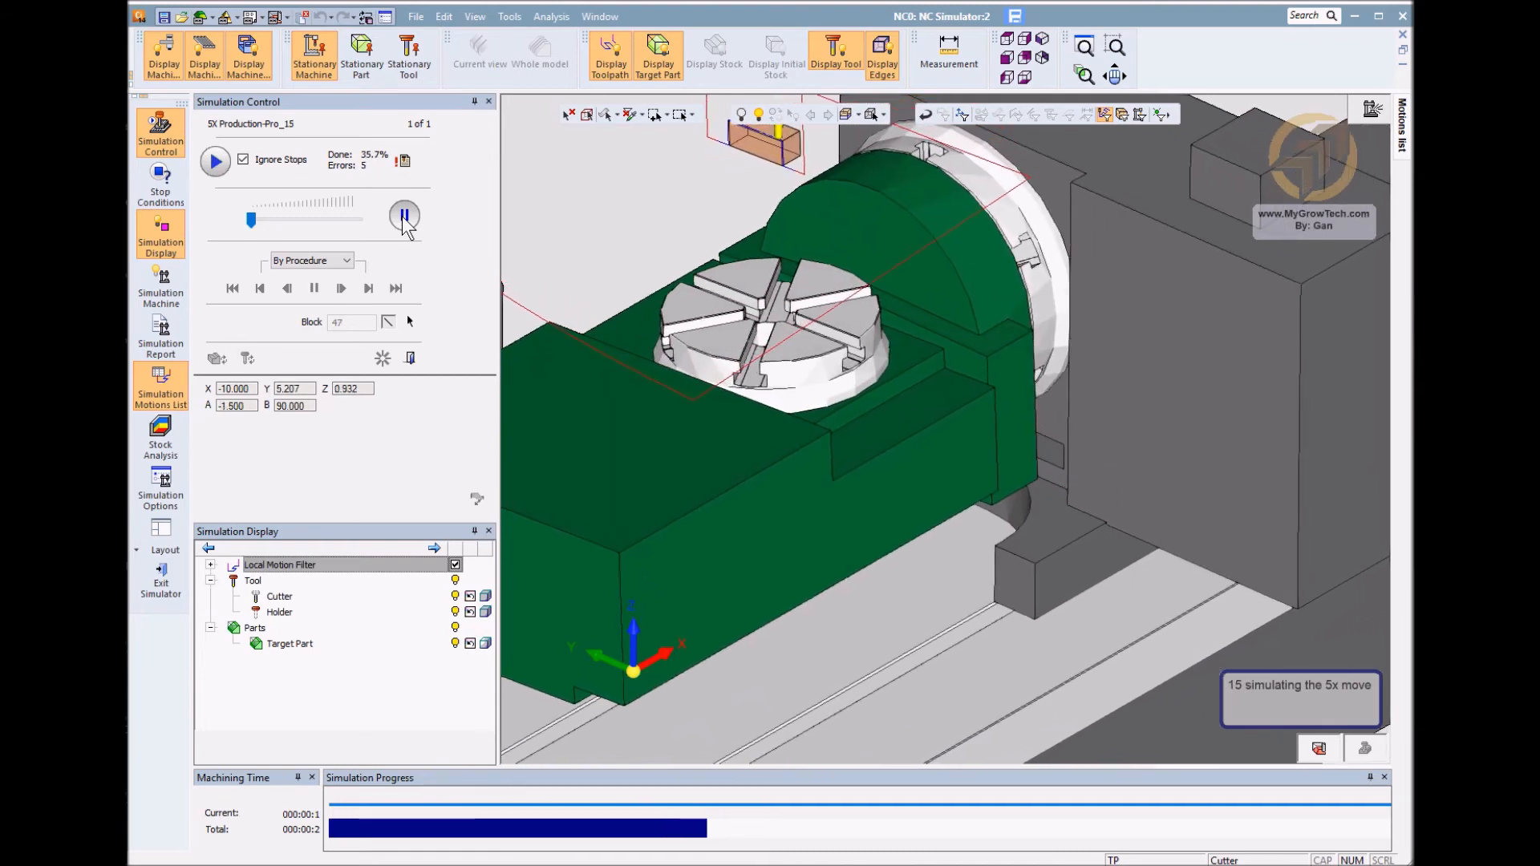
click(405, 217)
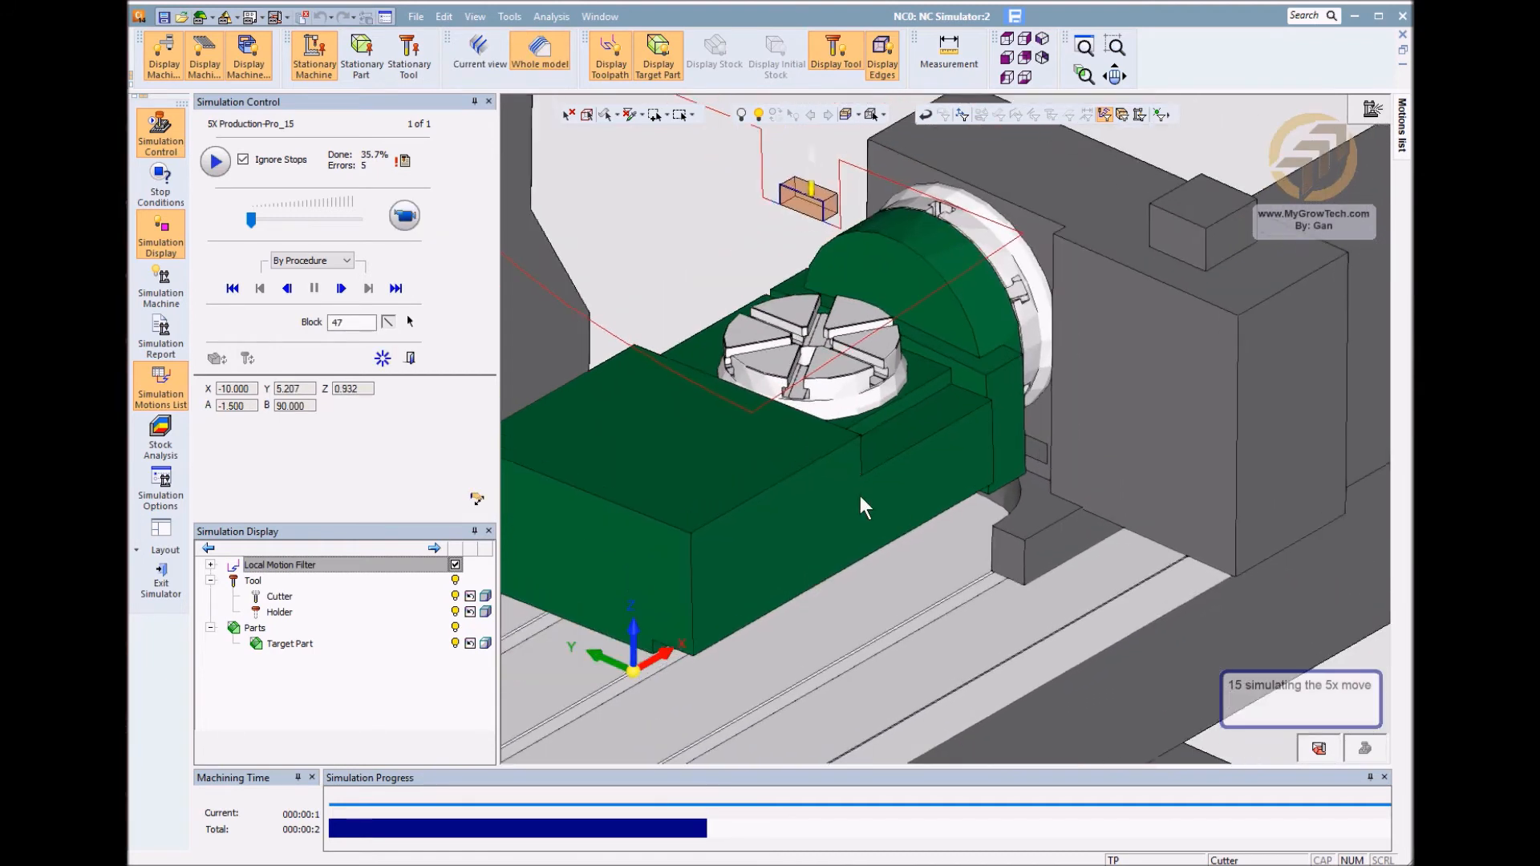
Examine the remaining rotary motion close up on the block, playing and pausing the simulation, and exit the simulator
ctrl+right_drag(855, 463, 868, 314)
ctrl+middle_drag(842, 337, 1021, 543)
ctrl+right_drag(1021, 543, 1051, 330)
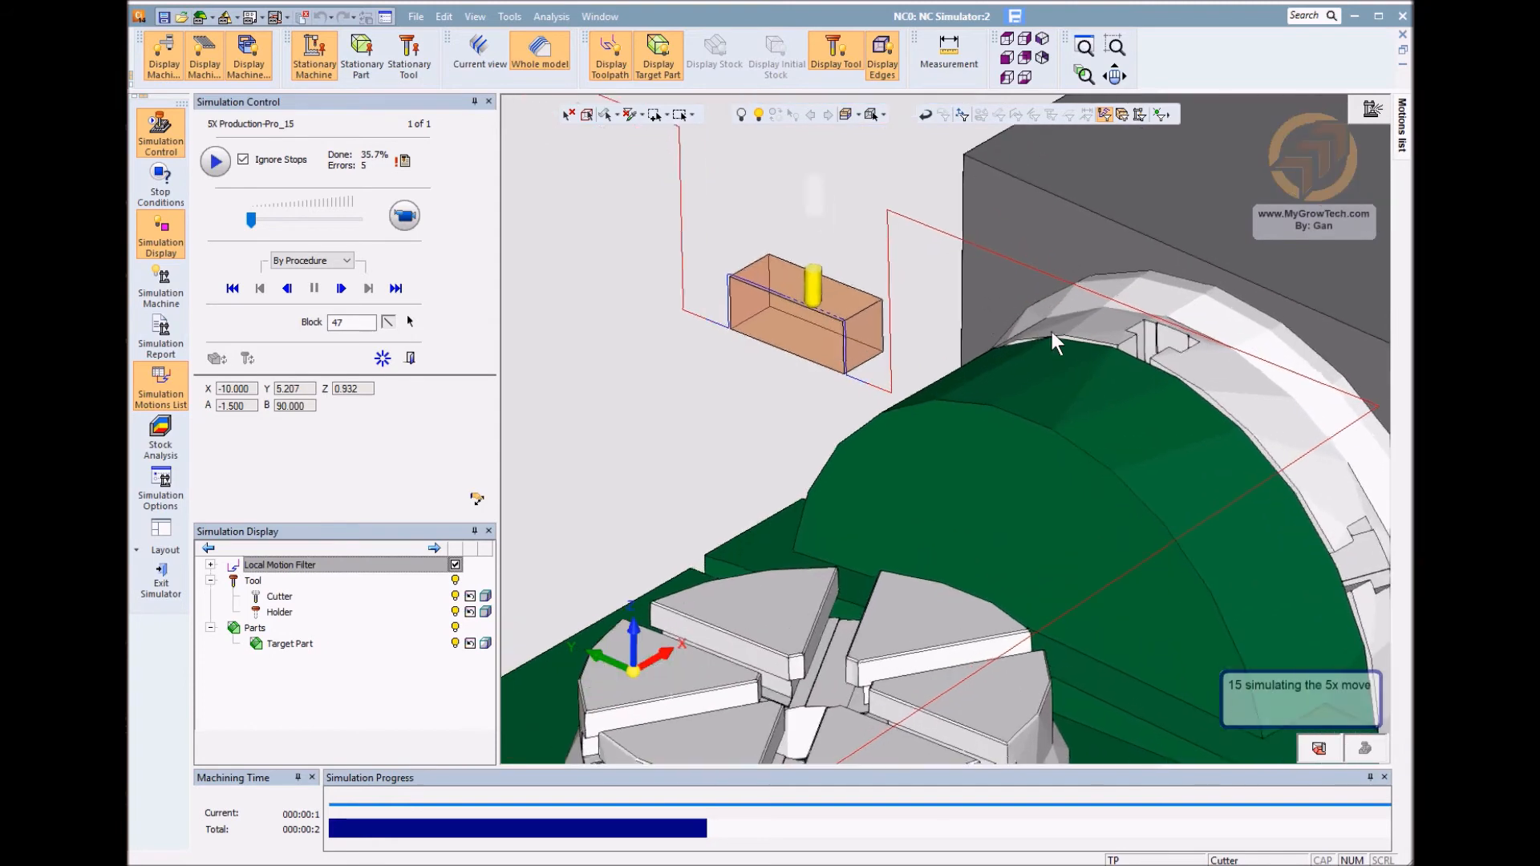
click(405, 217)
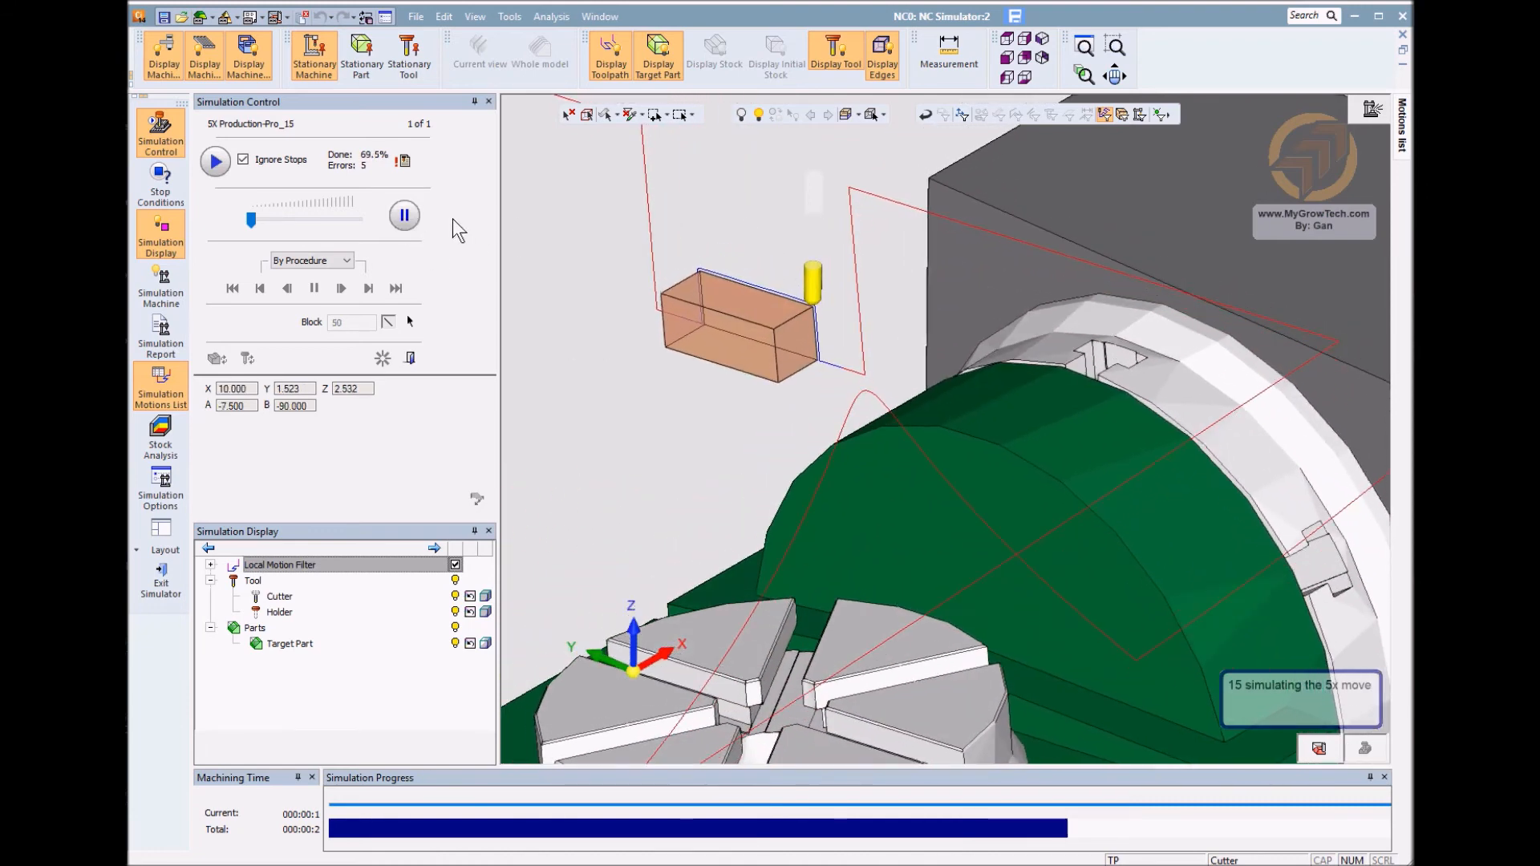
click(405, 215)
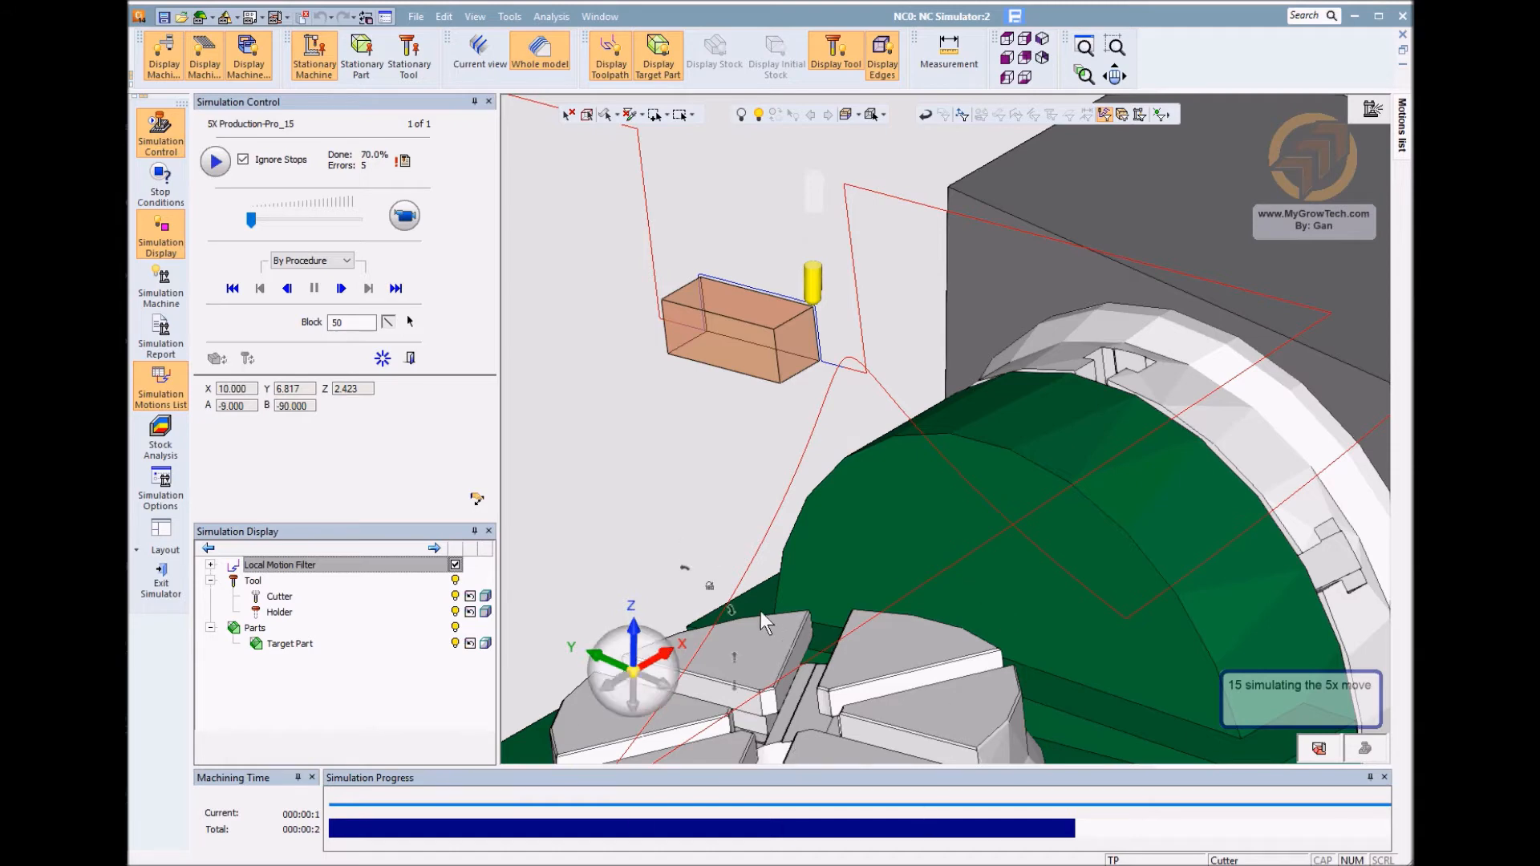
click(412, 217)
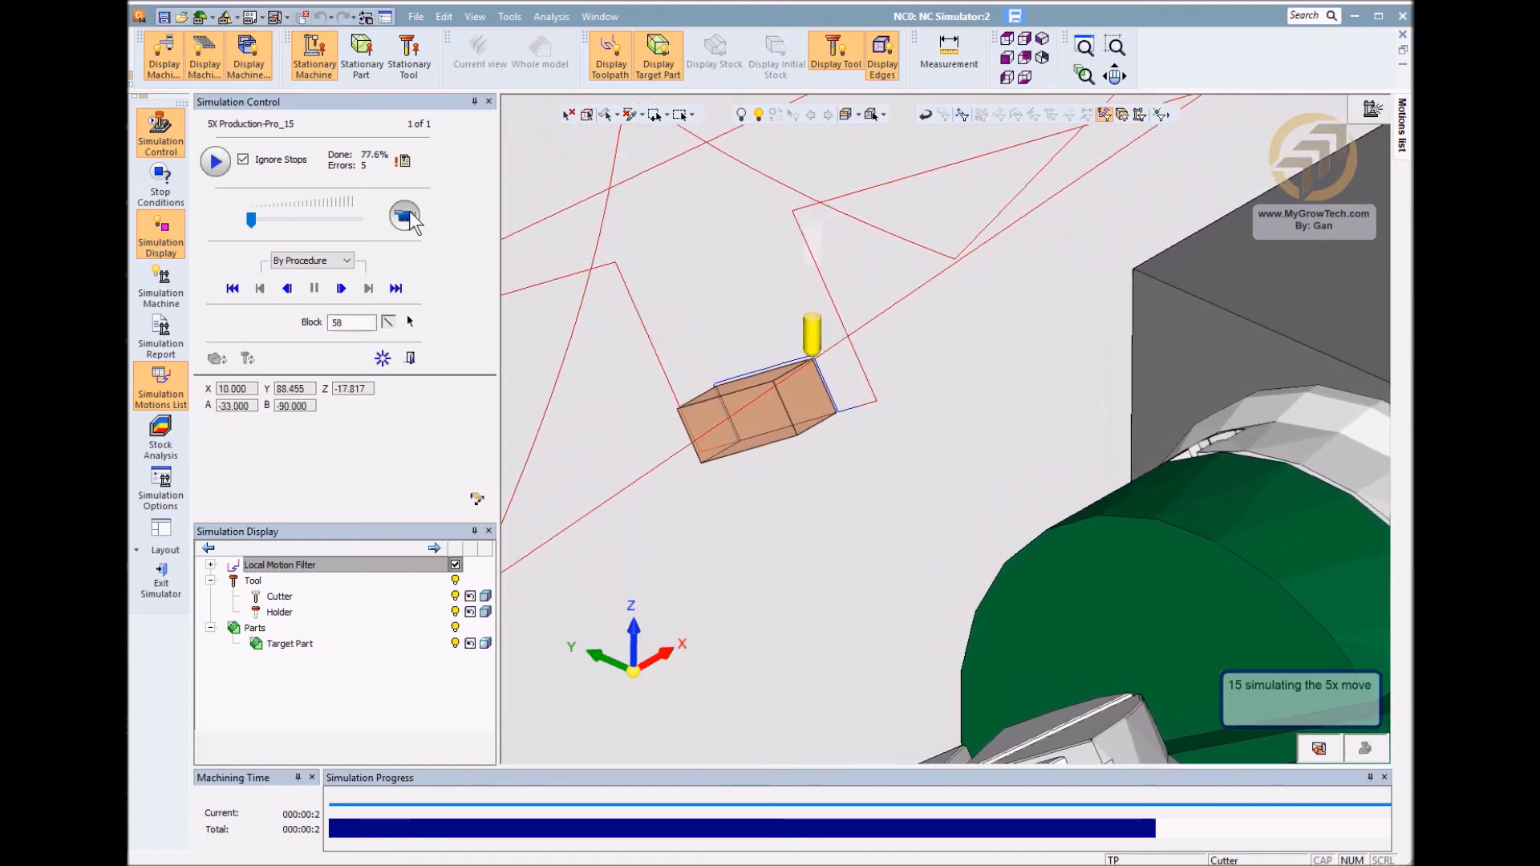
click(405, 215)
click(168, 584)
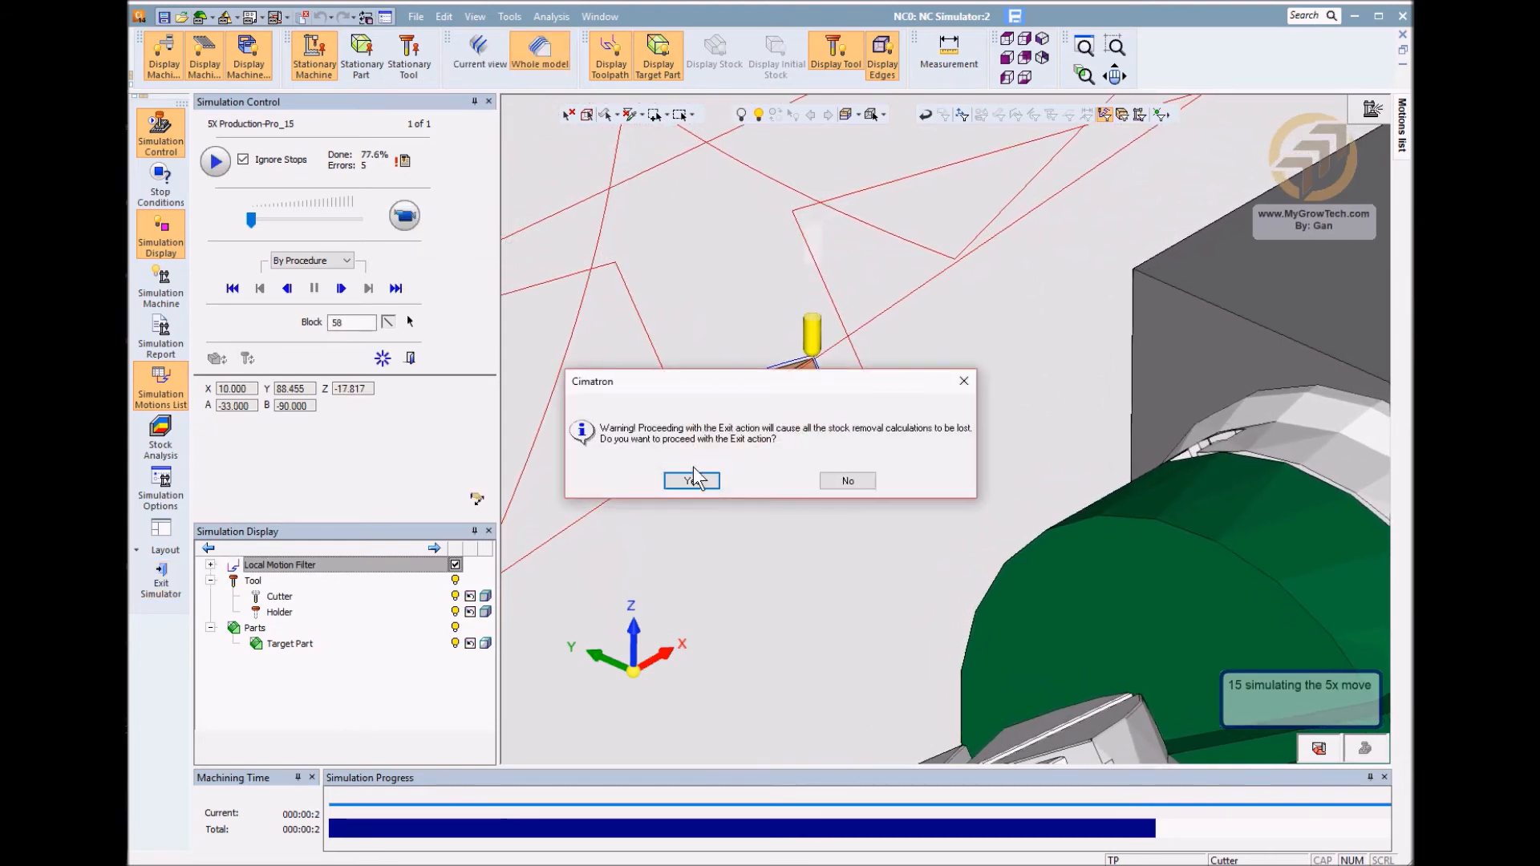
click(680, 481)
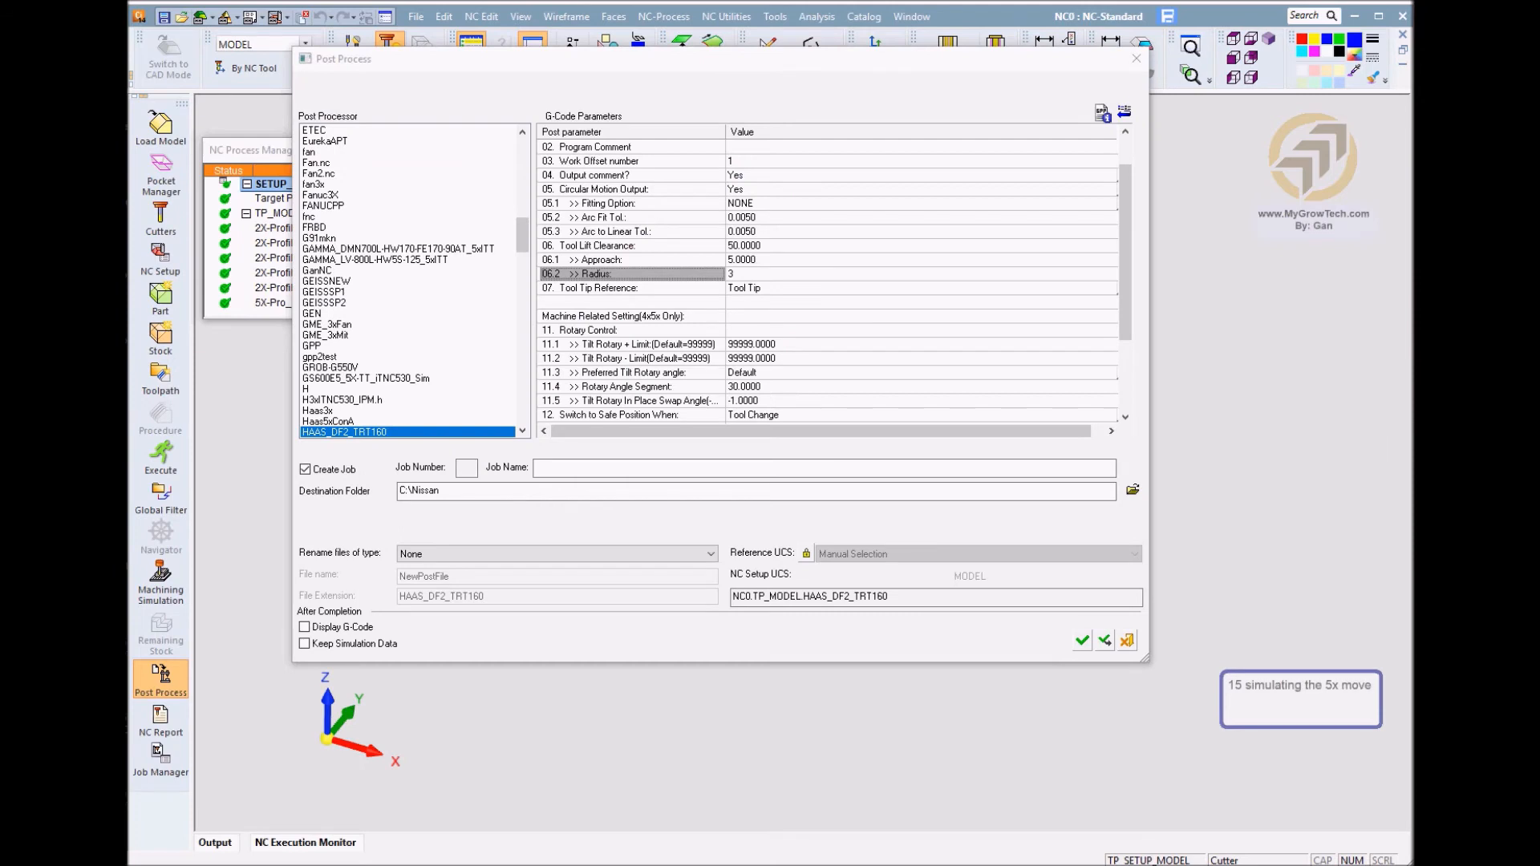
Set the Tilt Rotary + Limit post parameter to 45 and confirm the post settings and the NC setup
click(633, 345)
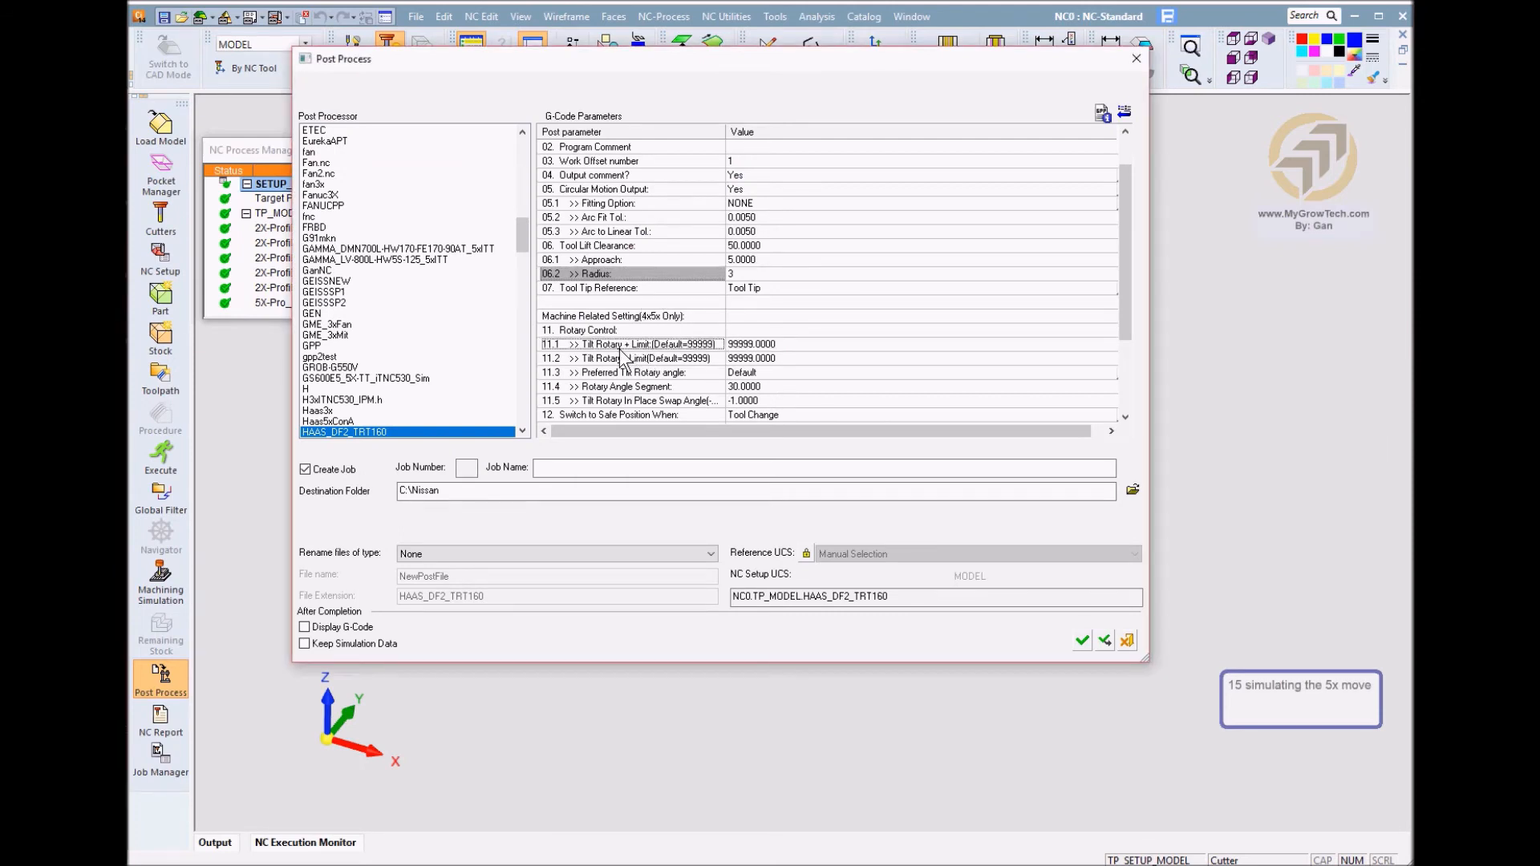
click(791, 344)
text(30)
key(Return)
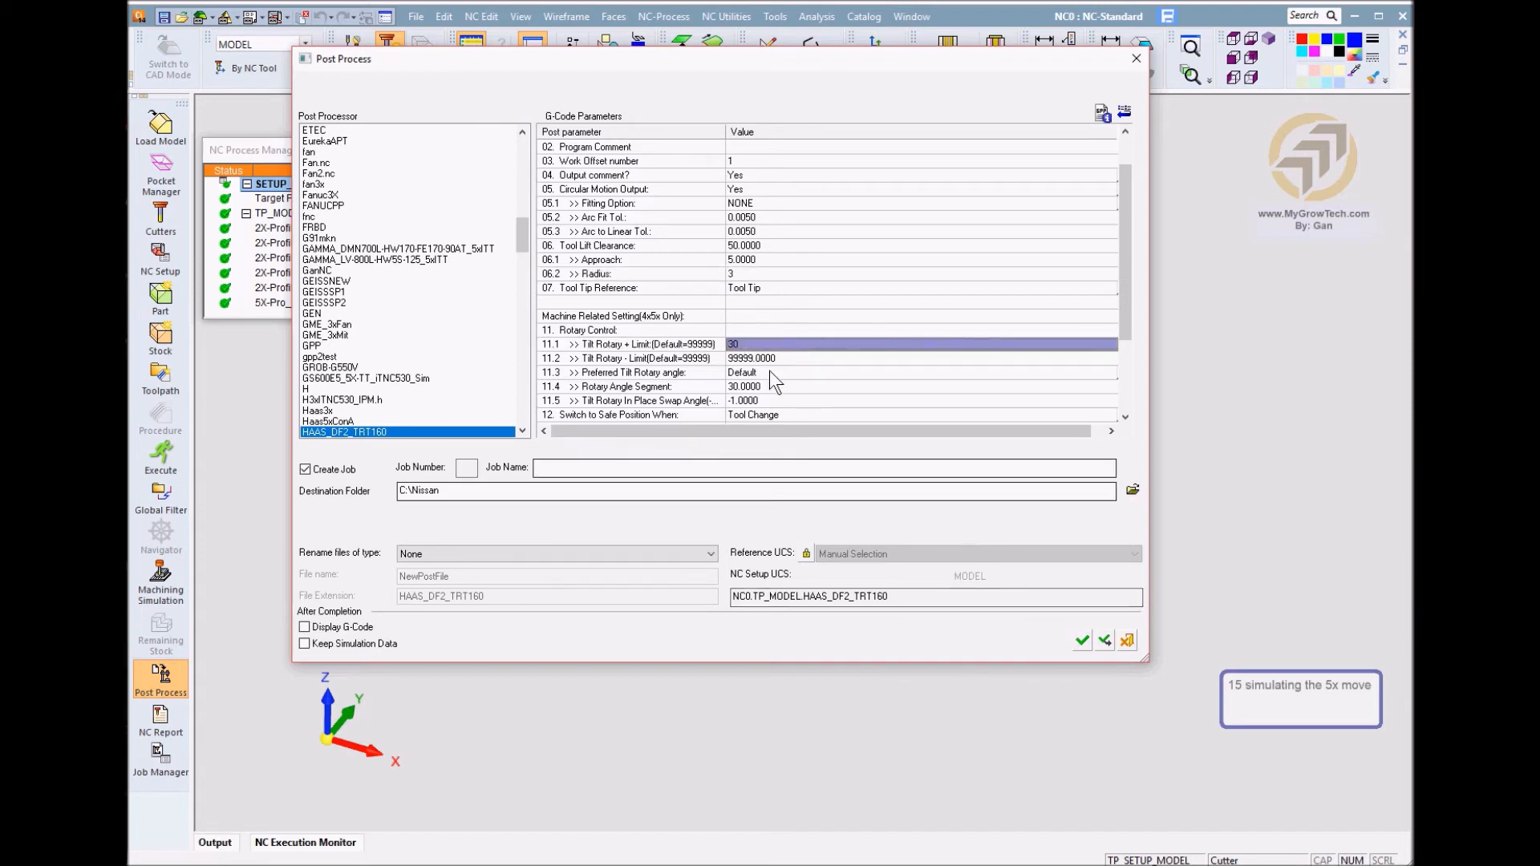
click(768, 345)
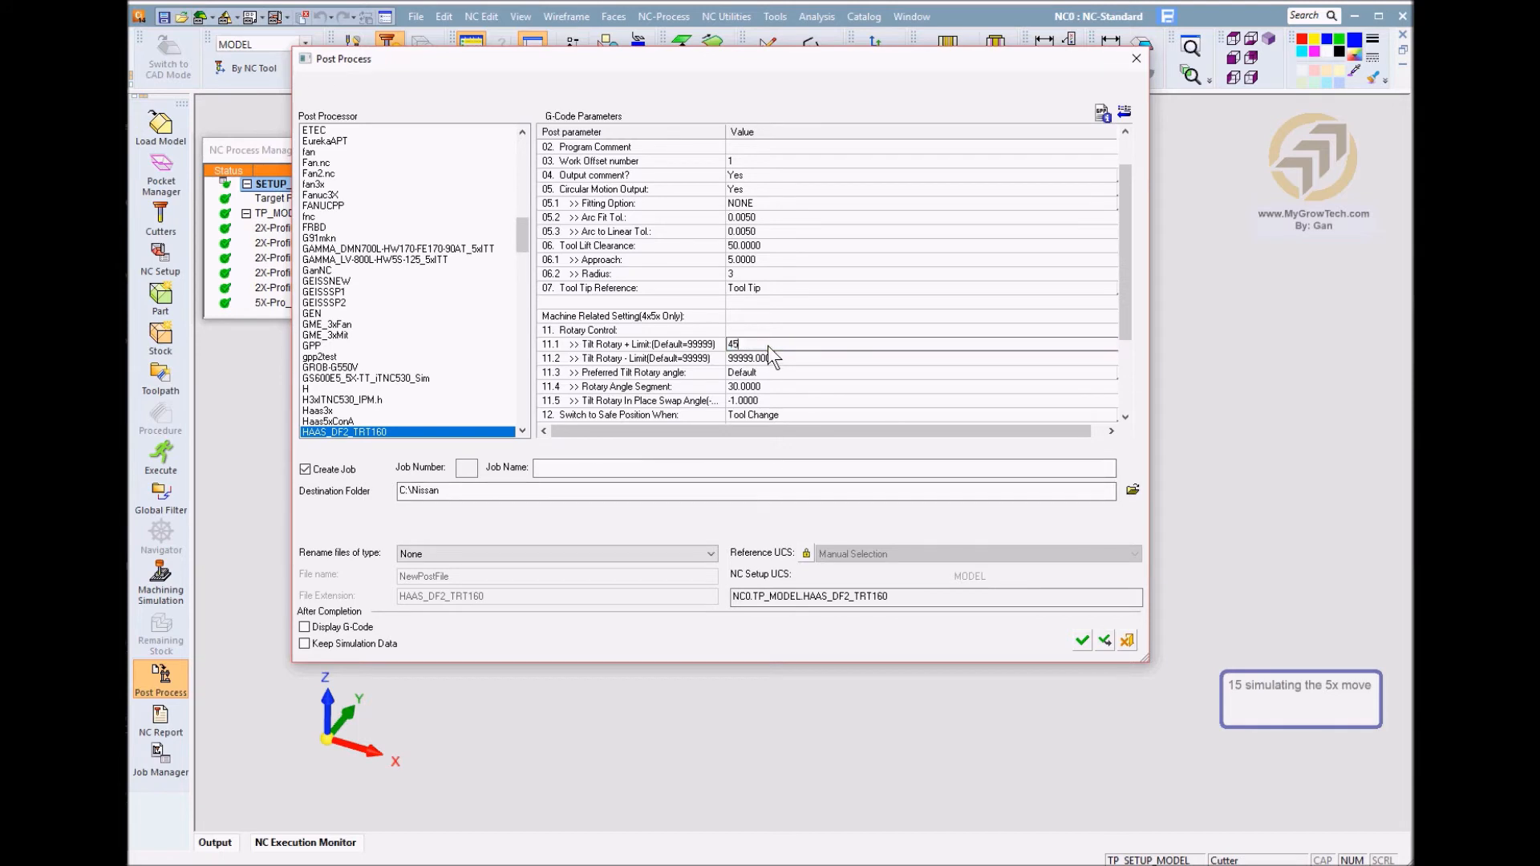
key(Return)
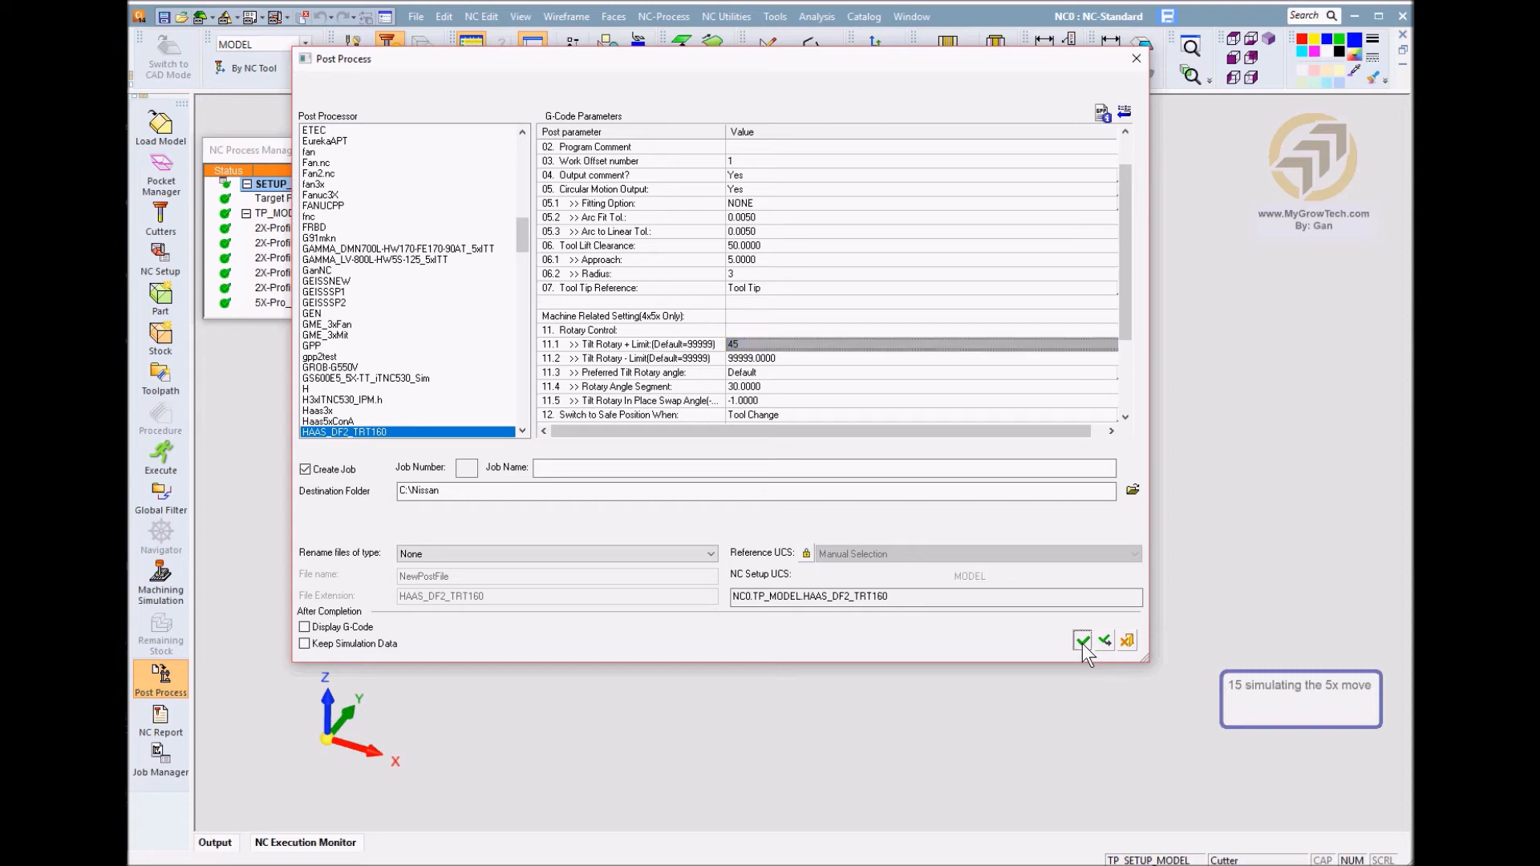
click(1081, 642)
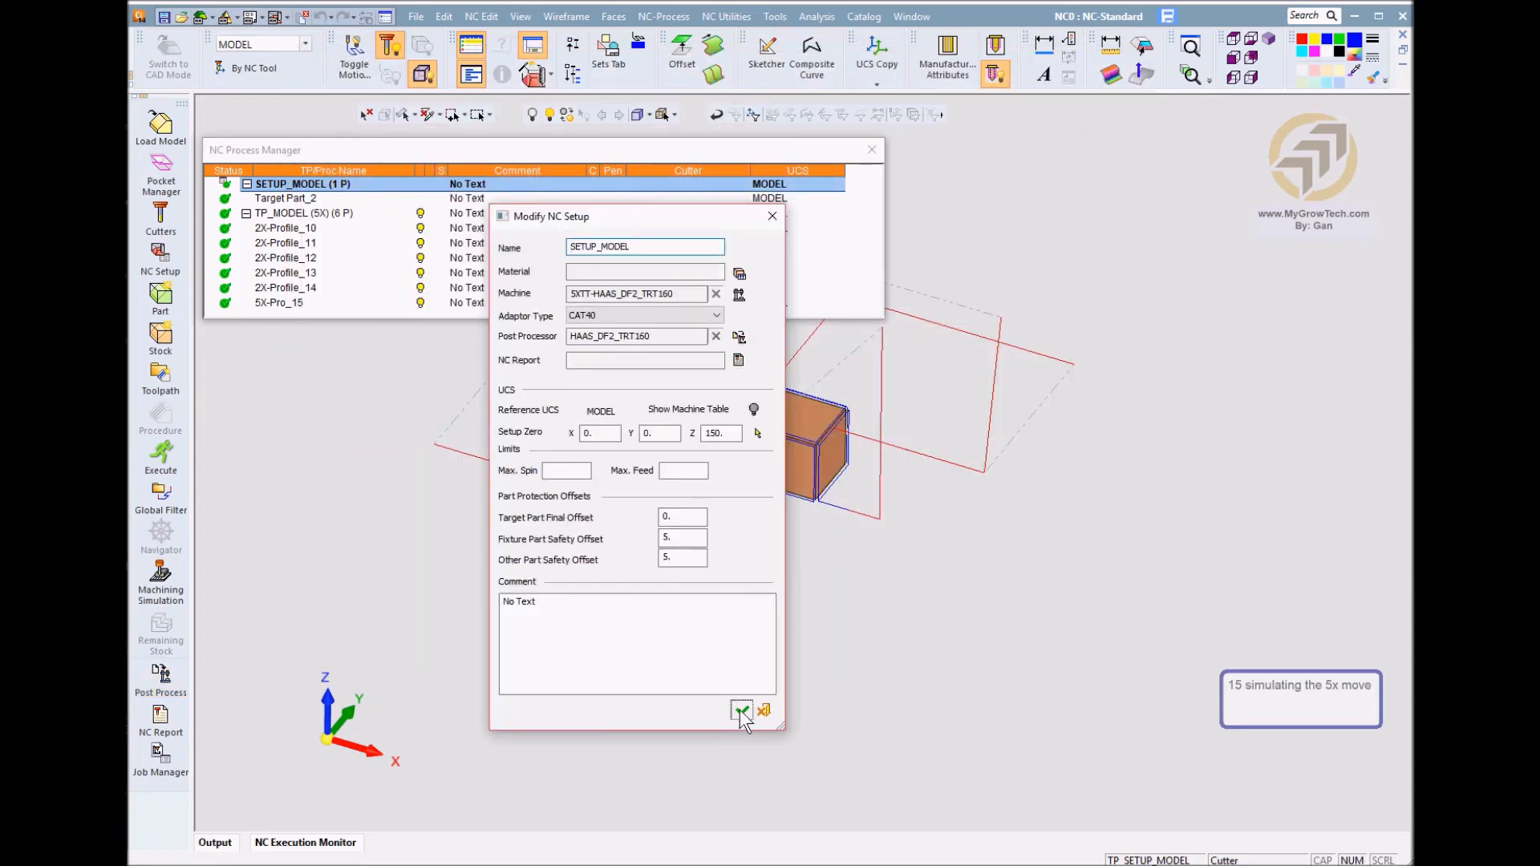
click(739, 709)
Launch the machine simulation of 5X-Pro_15 and proceed past the machine limit stop with further stop conditions ignored
click(285, 302)
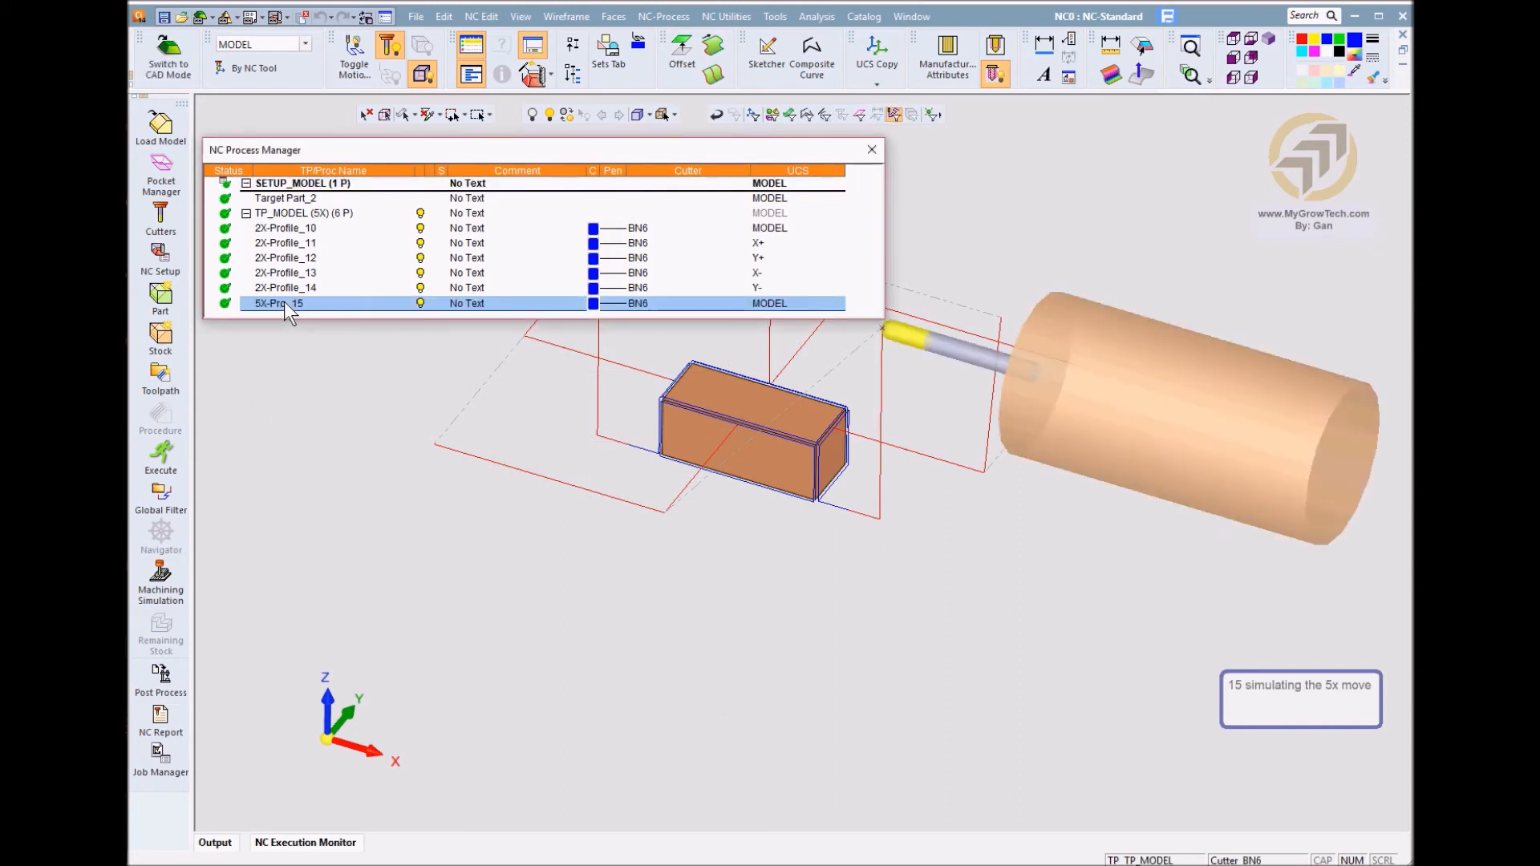
click(161, 579)
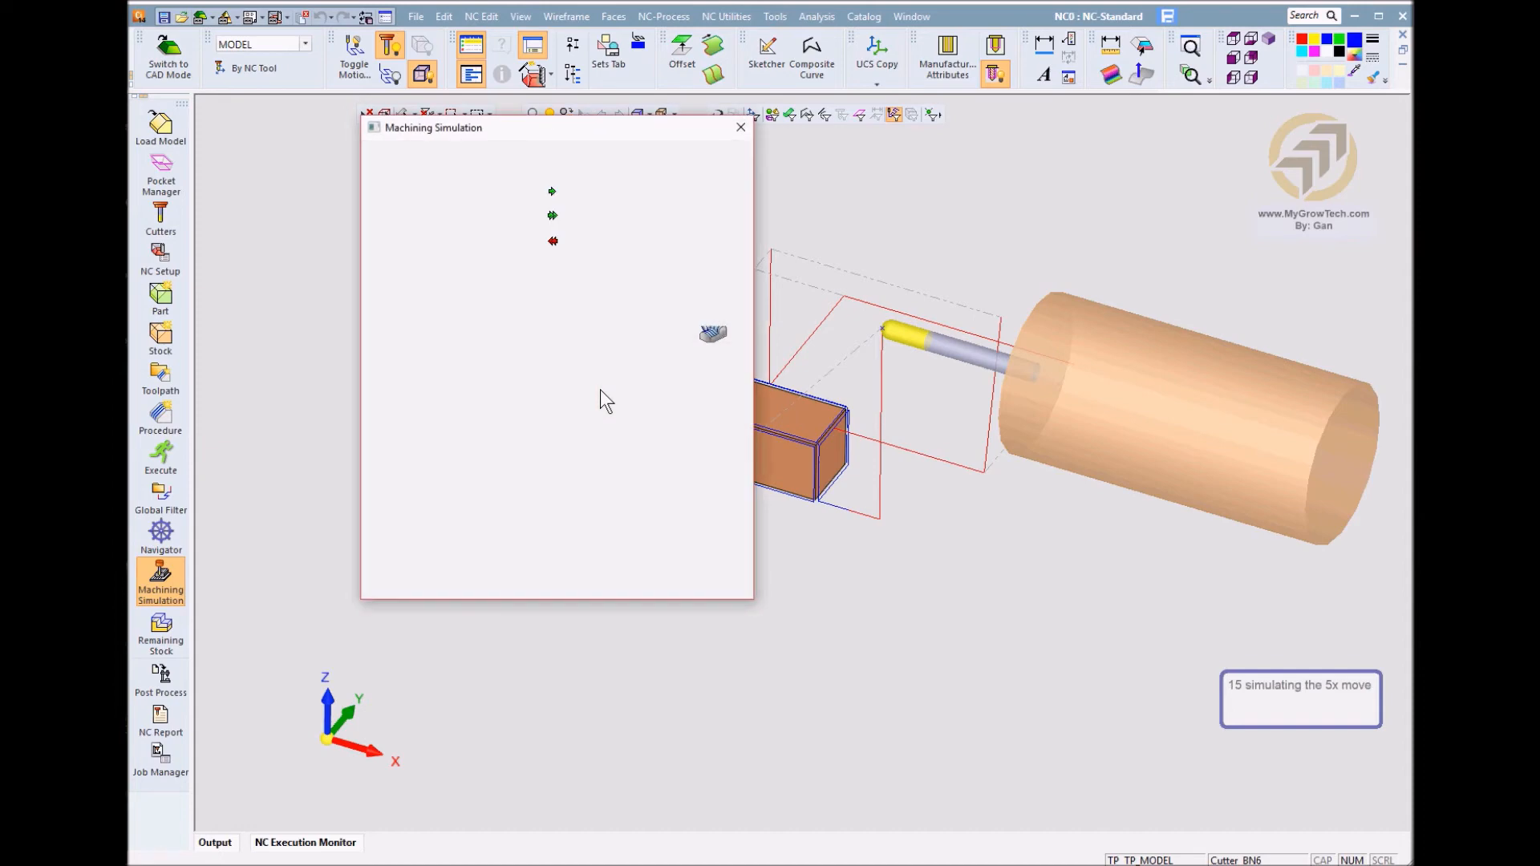
click(690, 579)
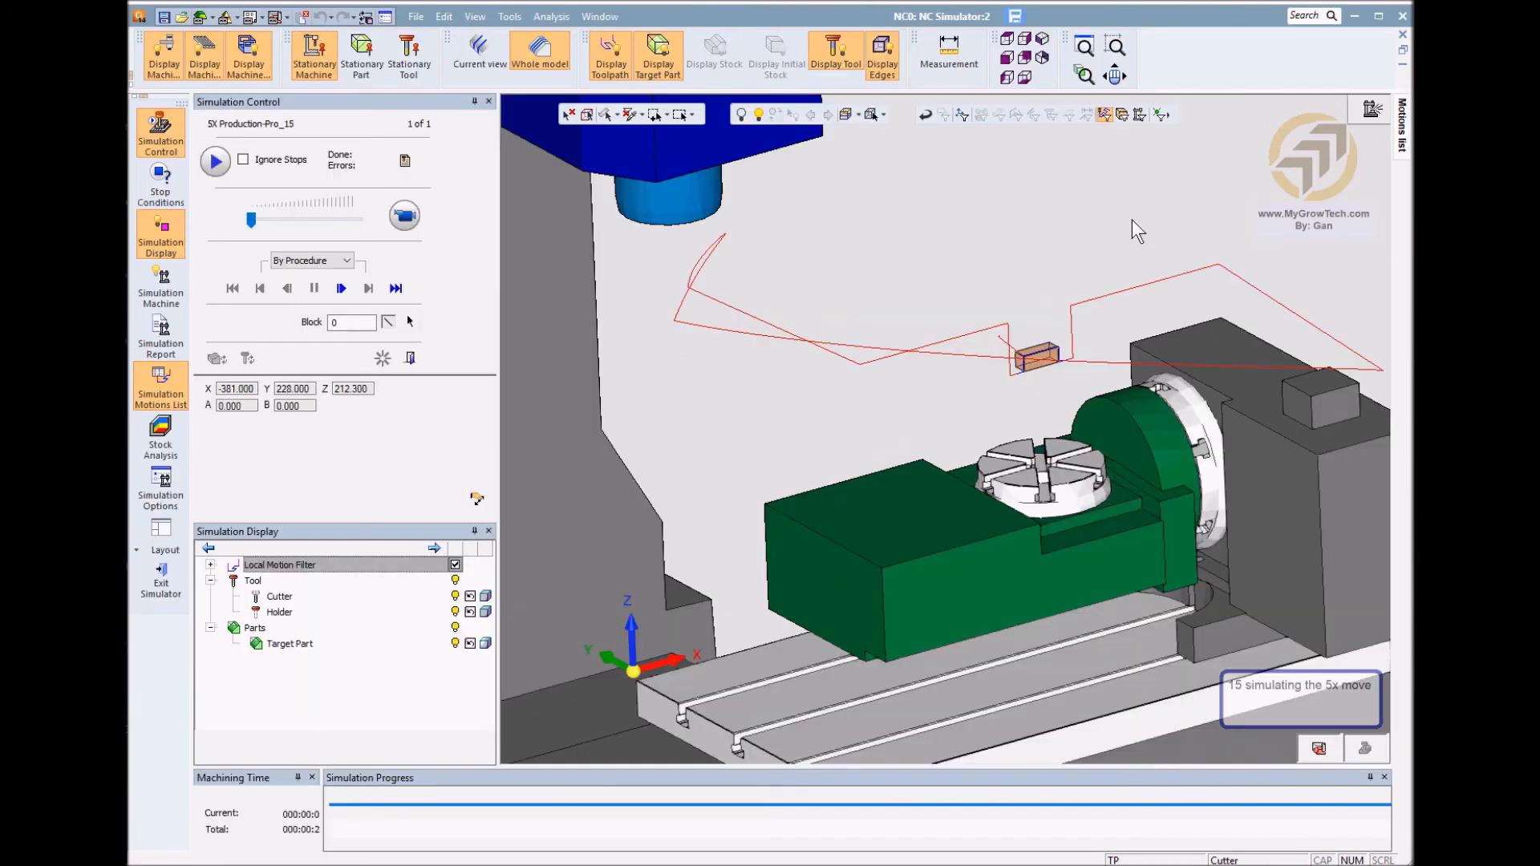
click(341, 289)
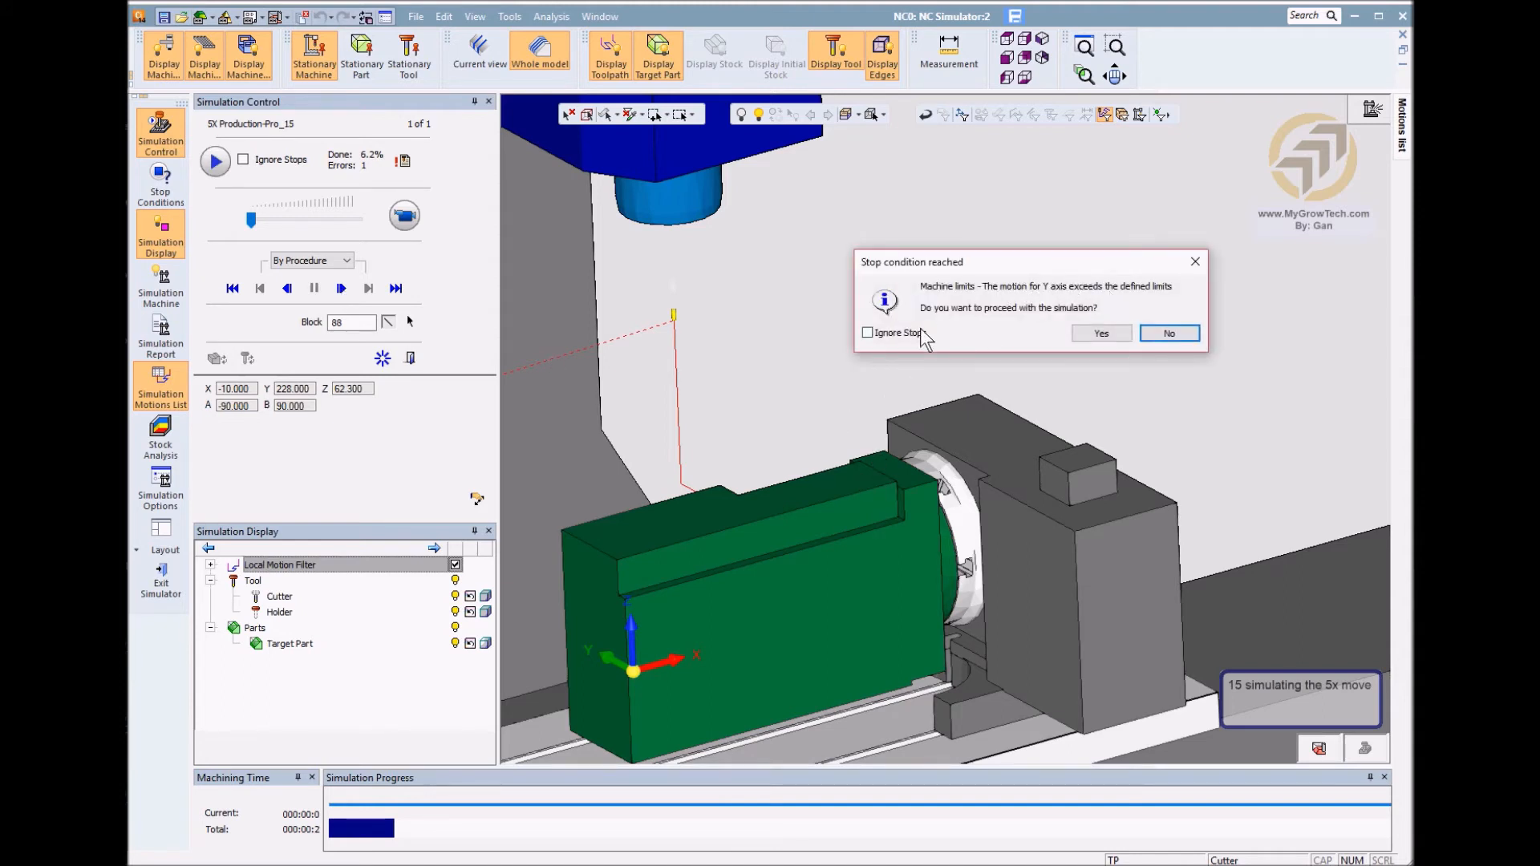
click(1105, 334)
Step the 5X-Pro_15 simulation forward while viewing the cutter's approach and first tilting moves along the block
ctrl+drag(935, 454, 972, 446)
ctrl+right_drag(969, 488, 1057, 265)
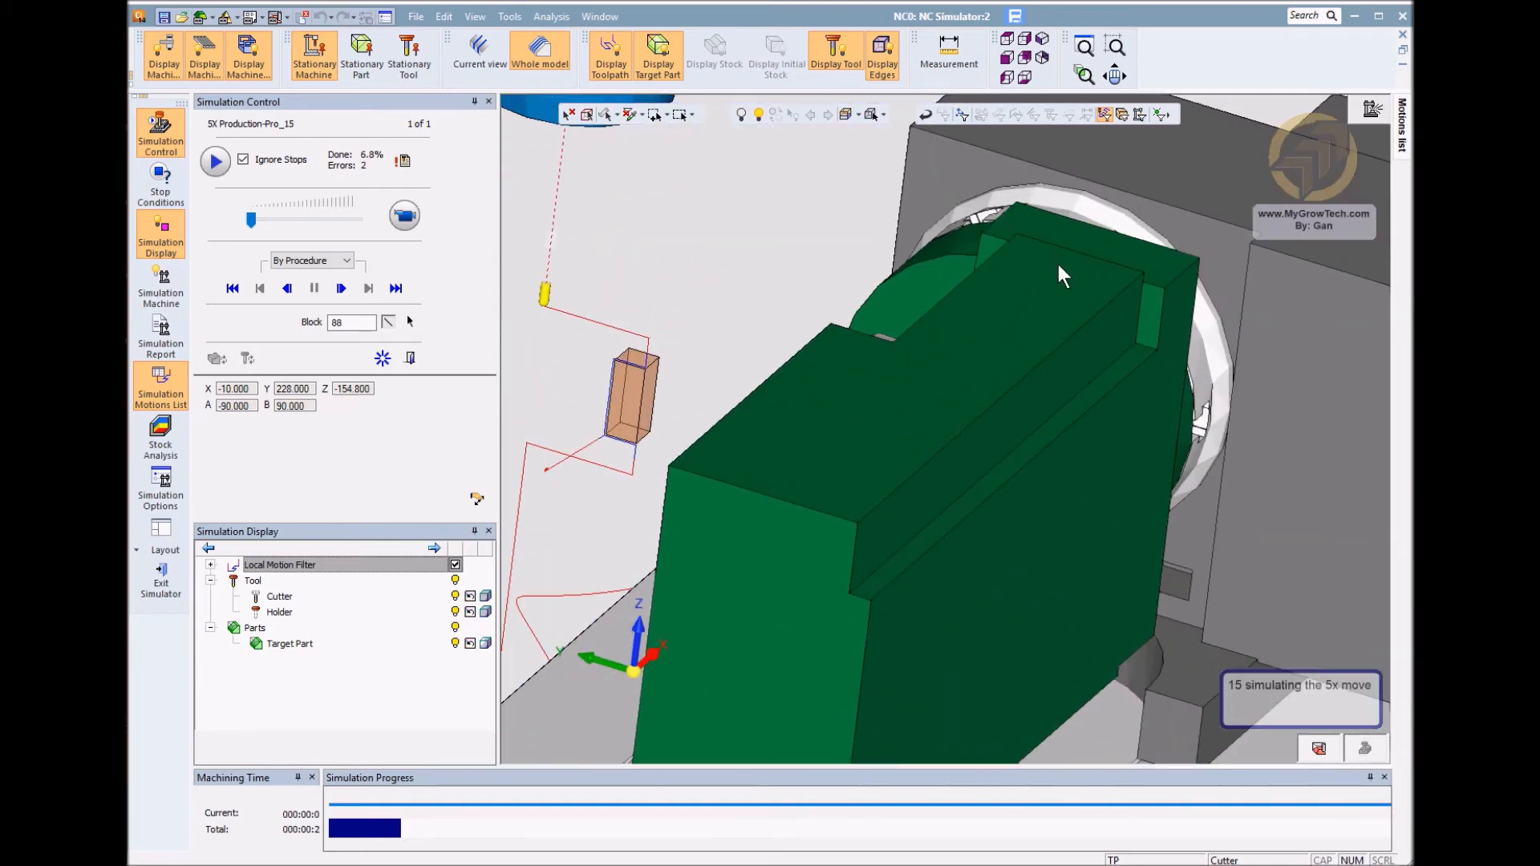
ctrl+middle_drag(888, 398, 975, 411)
click(343, 287)
click(343, 288)
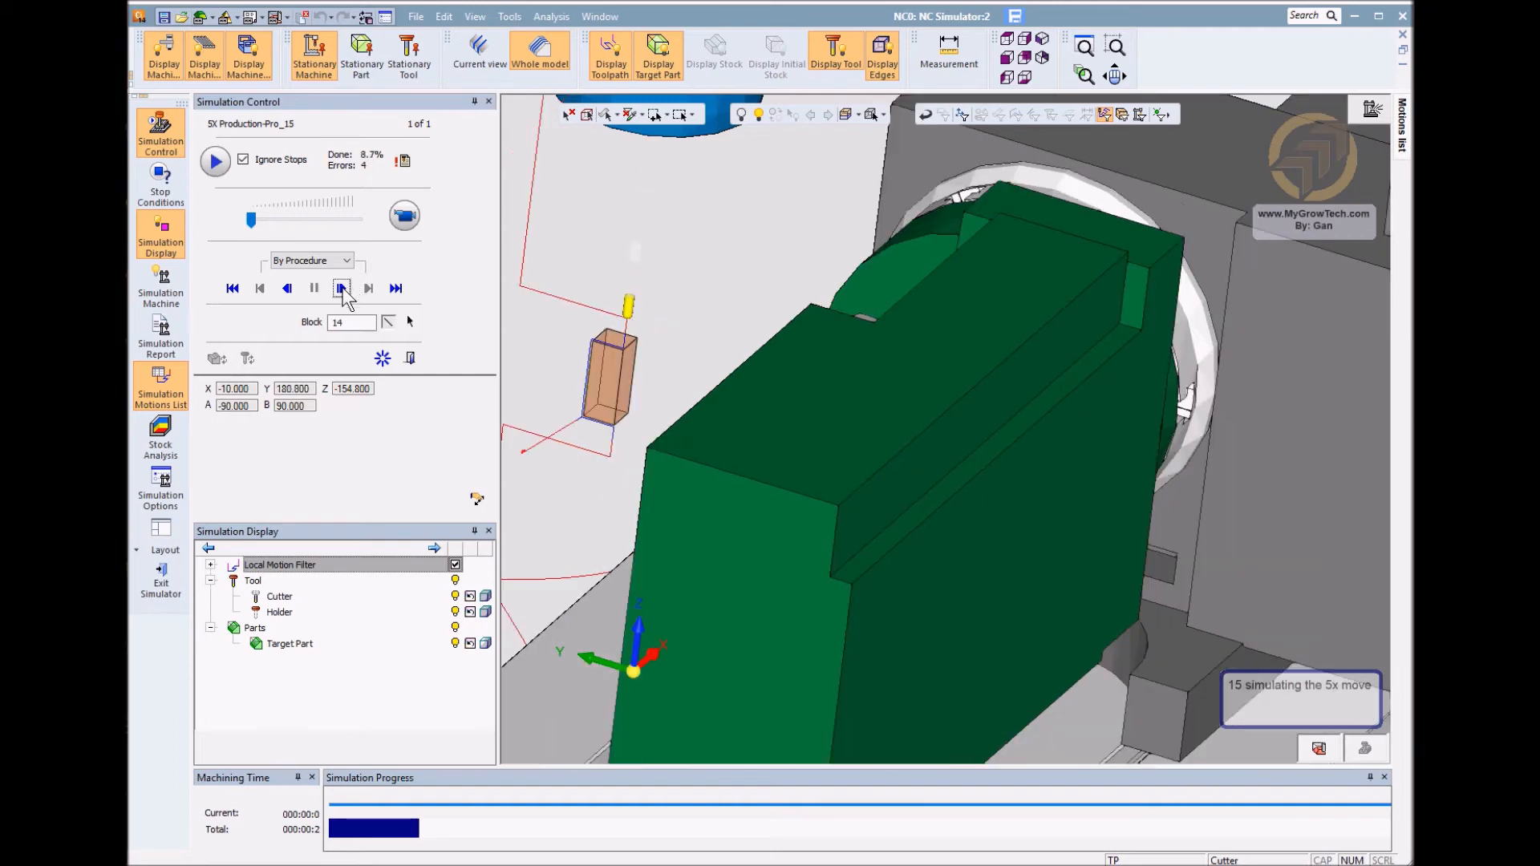
click(343, 288)
click(342, 287)
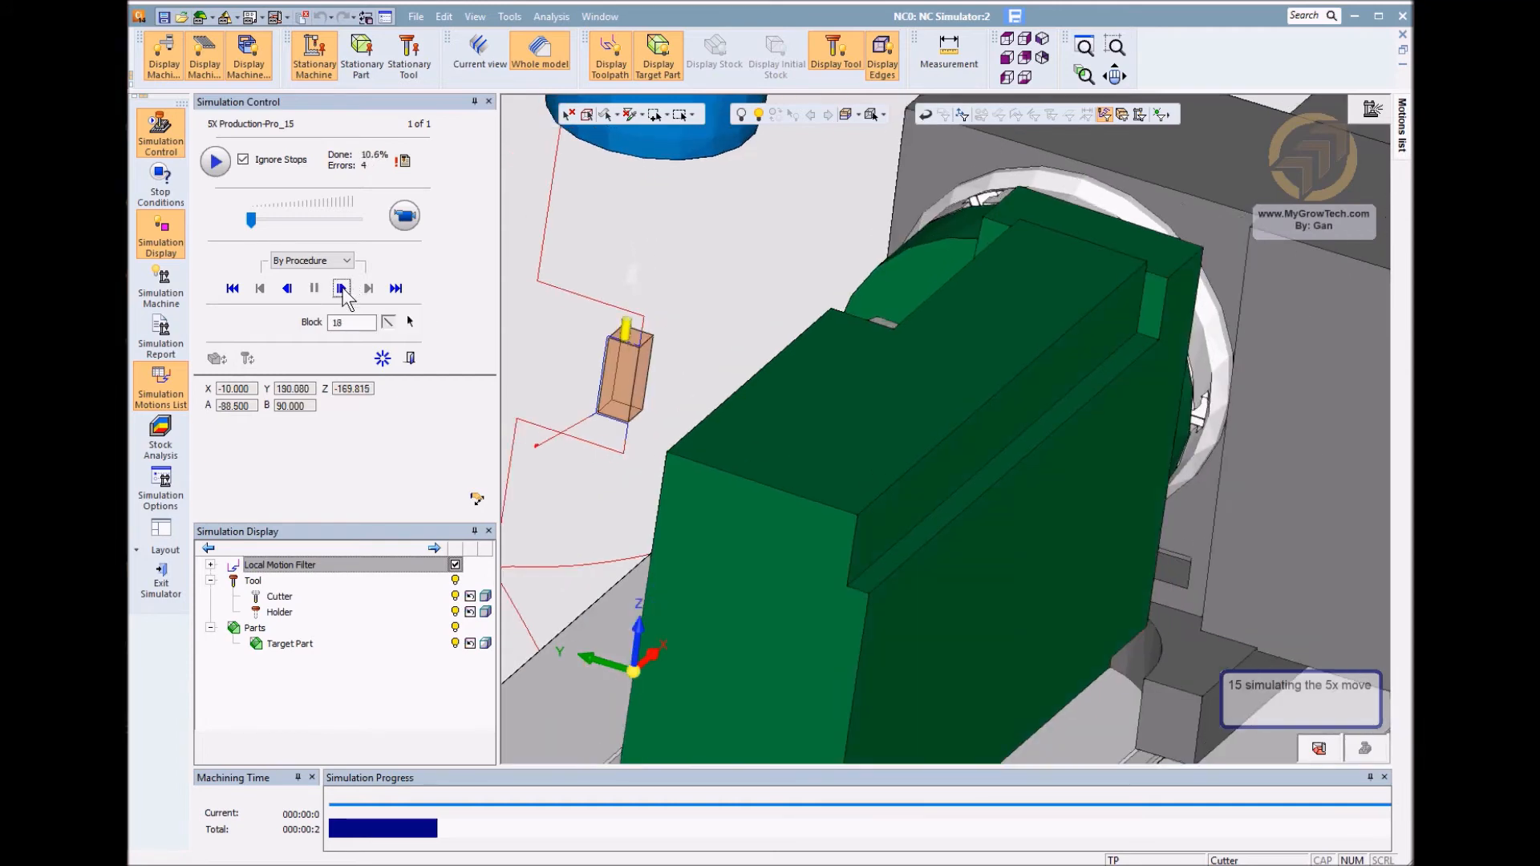
click(343, 288)
click(343, 288)
click(342, 288)
click(342, 288)
click(342, 288)
click(342, 287)
click(343, 288)
Play the simulation as a movie, pausing to view the block, and continue until the A axis reaches the 45 degree limit
click(405, 215)
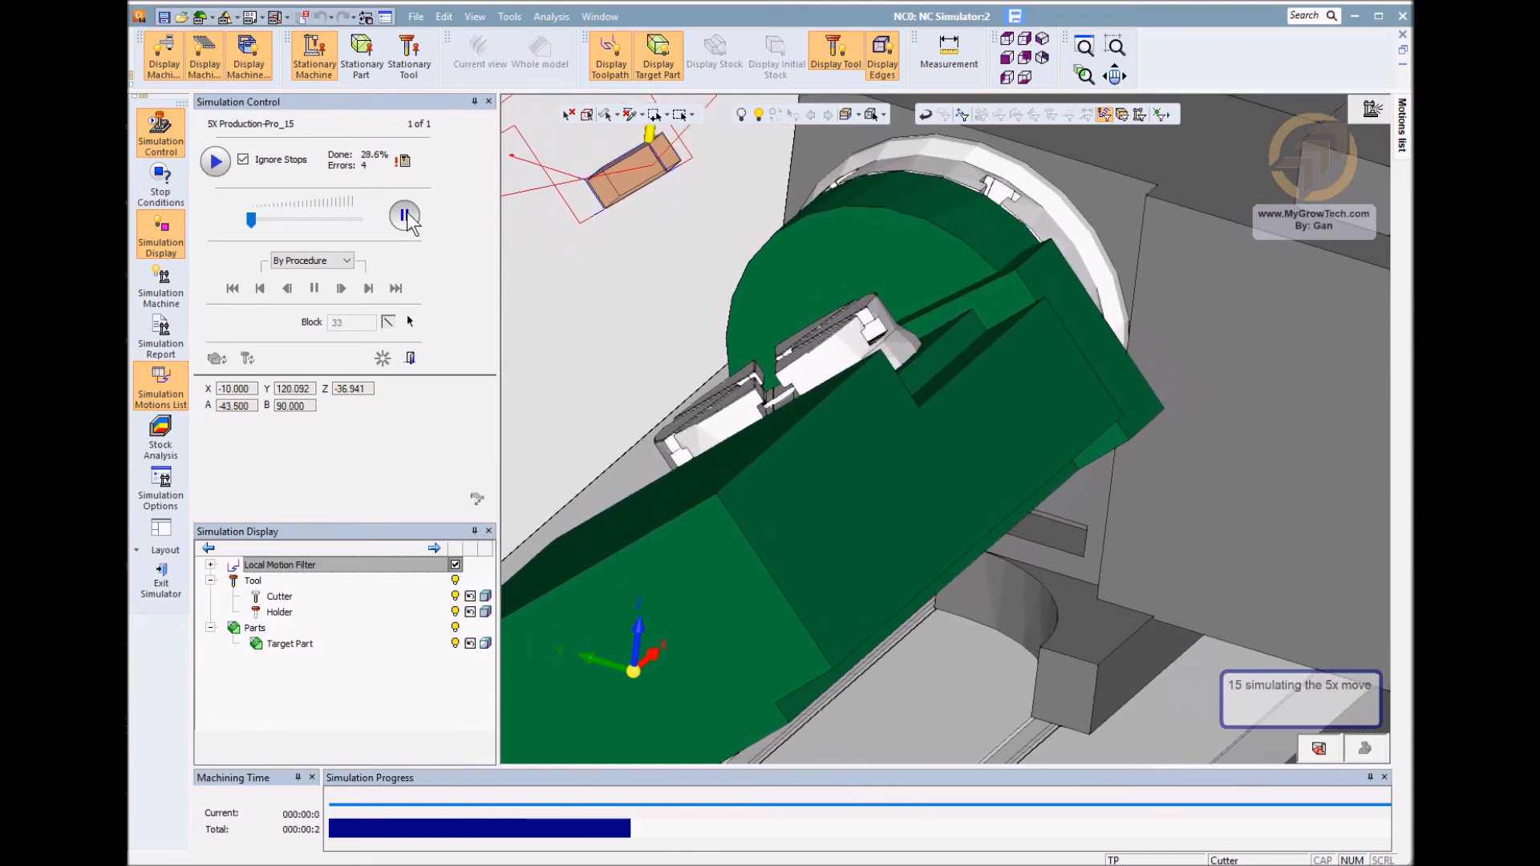
click(405, 215)
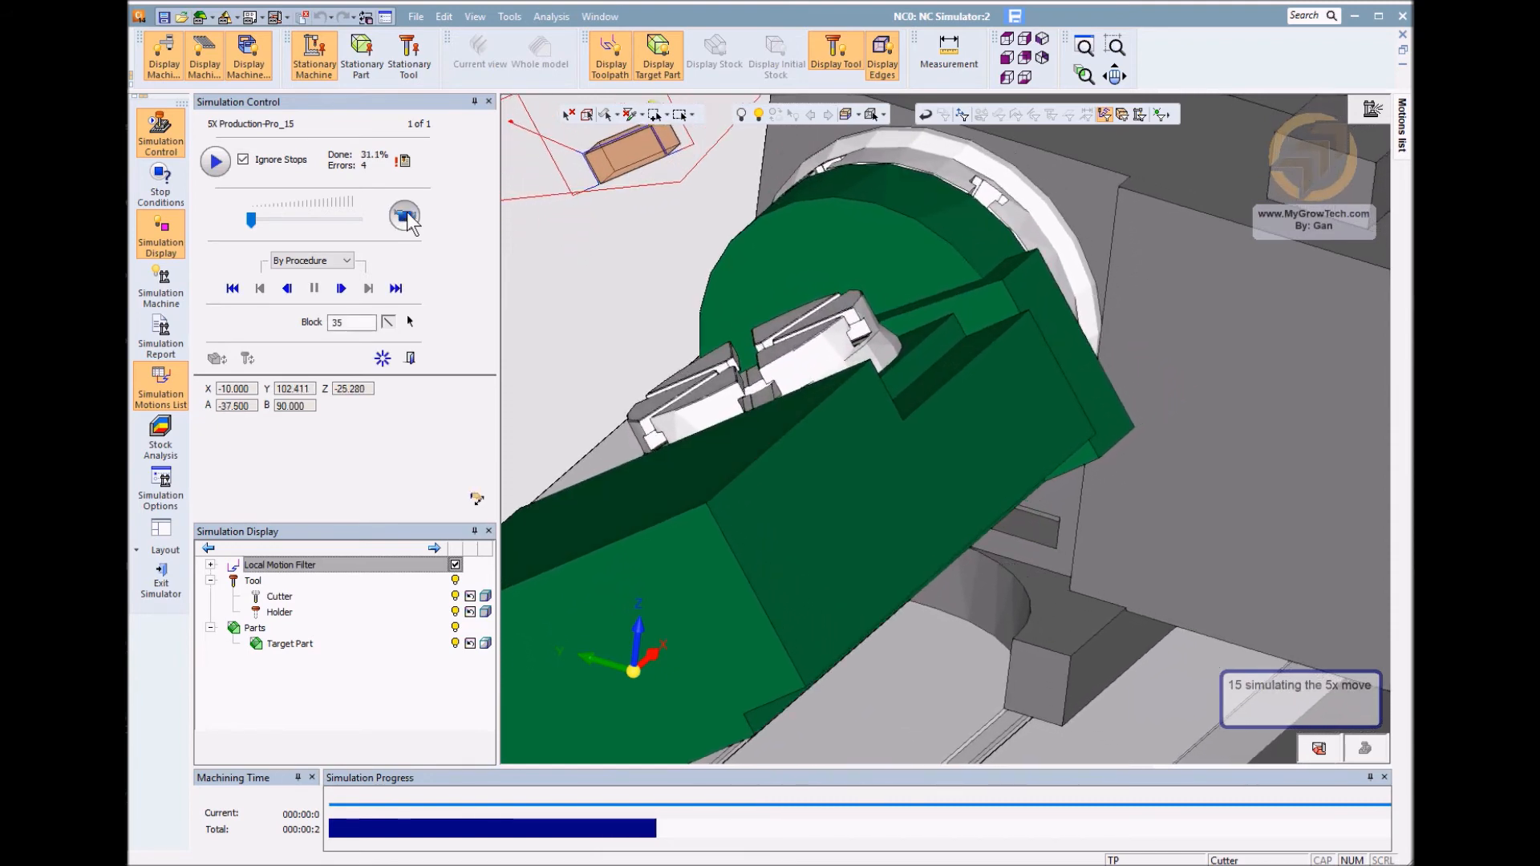
middle_drag(834, 277, 1052, 601)
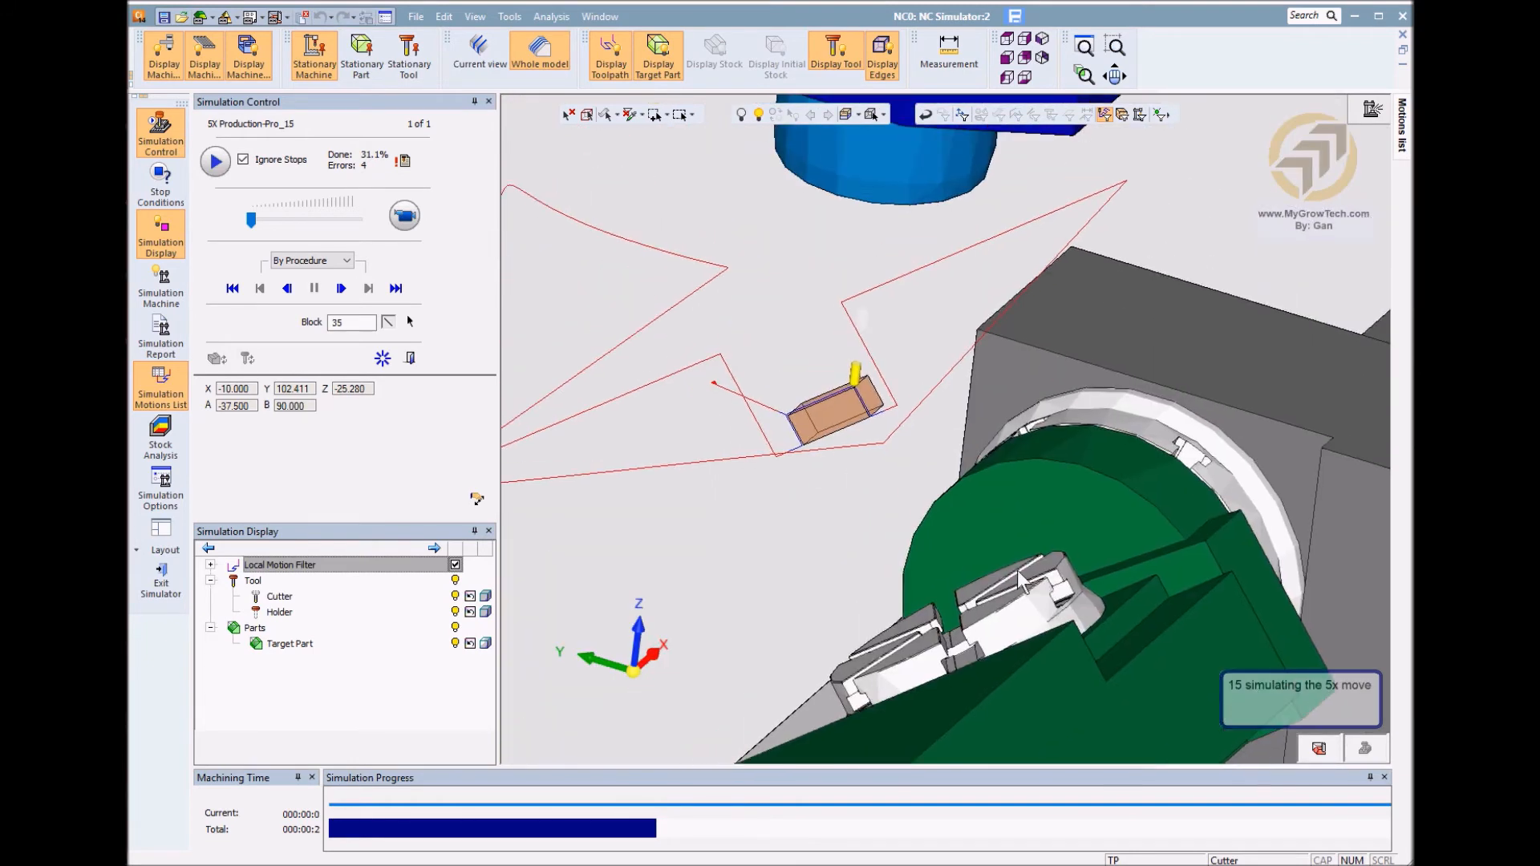
click(411, 219)
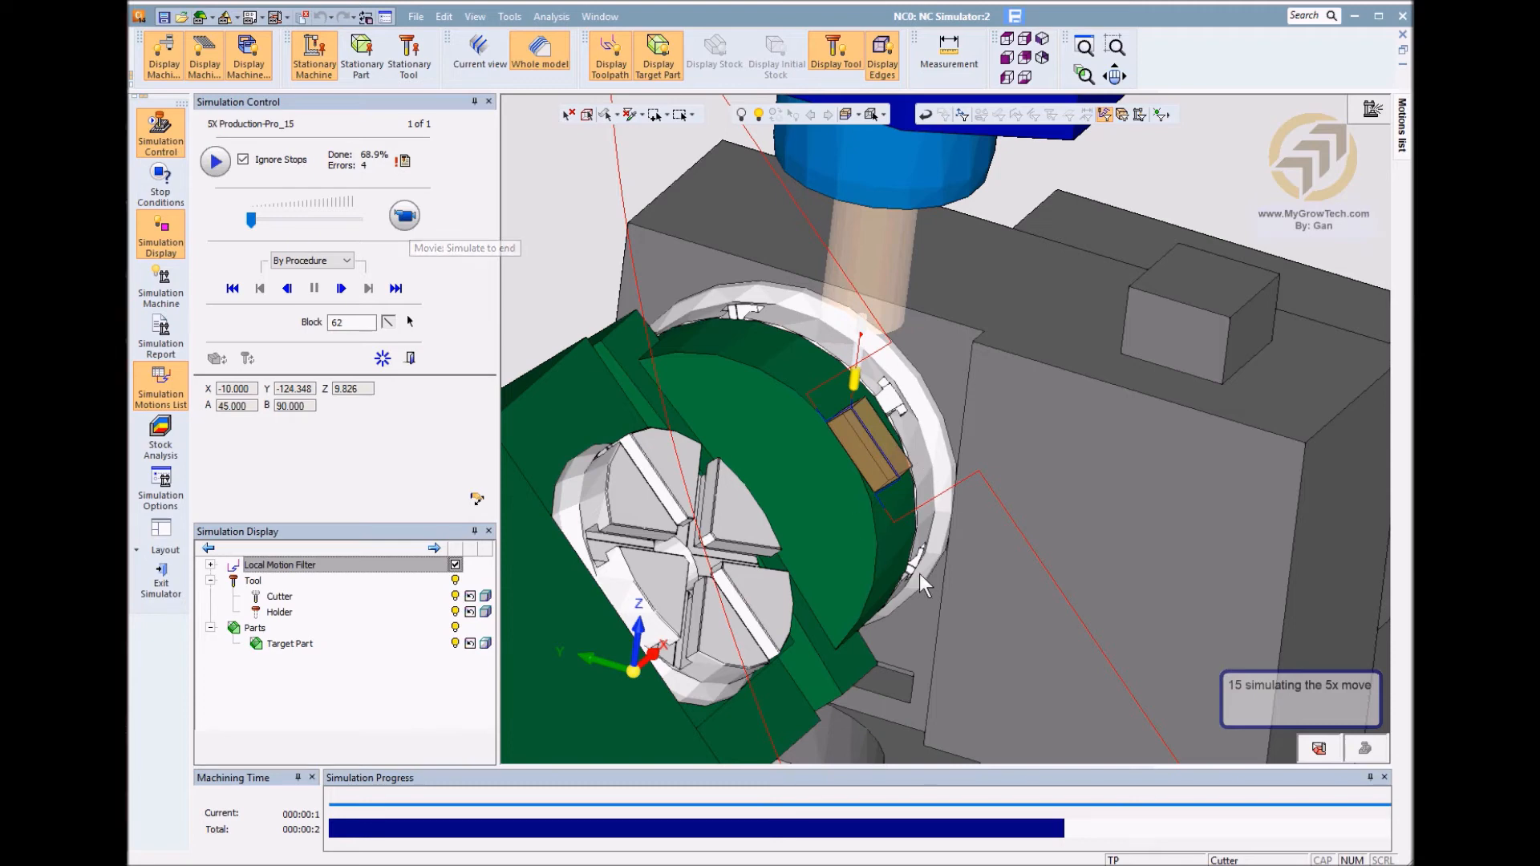
Examine the toolpath close up at the block's corner, where the cutter leaves and re-enters the cut
scroll(919, 574, up, 10)
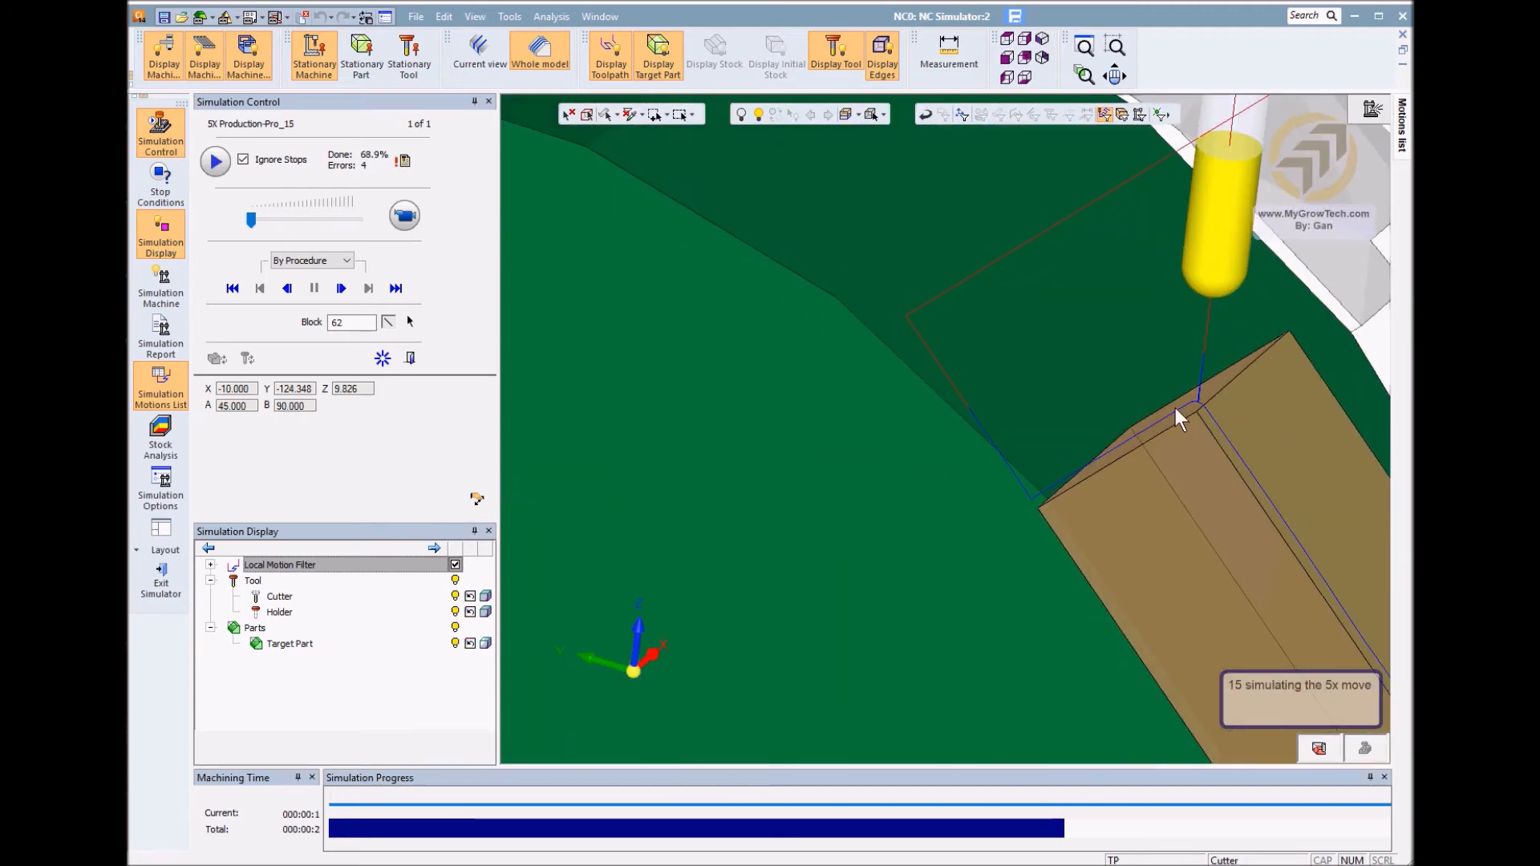
middle_drag(1176, 407, 686, 566)
scroll(871, 414, down, 3)
middle_drag(836, 468, 957, 487)
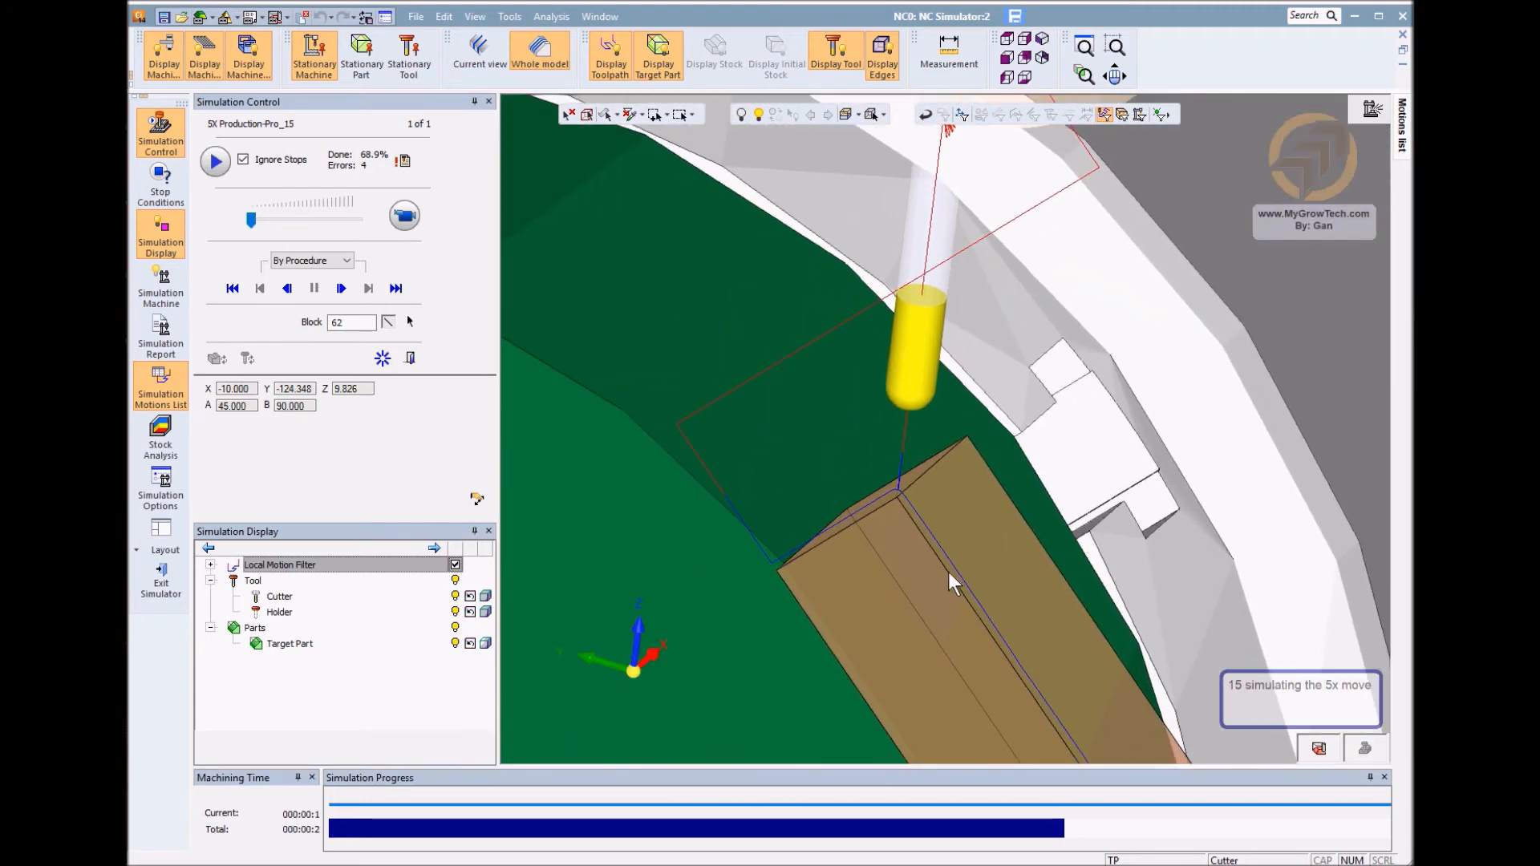
scroll(958, 488, up, 5)
scroll(830, 613, up, 6)
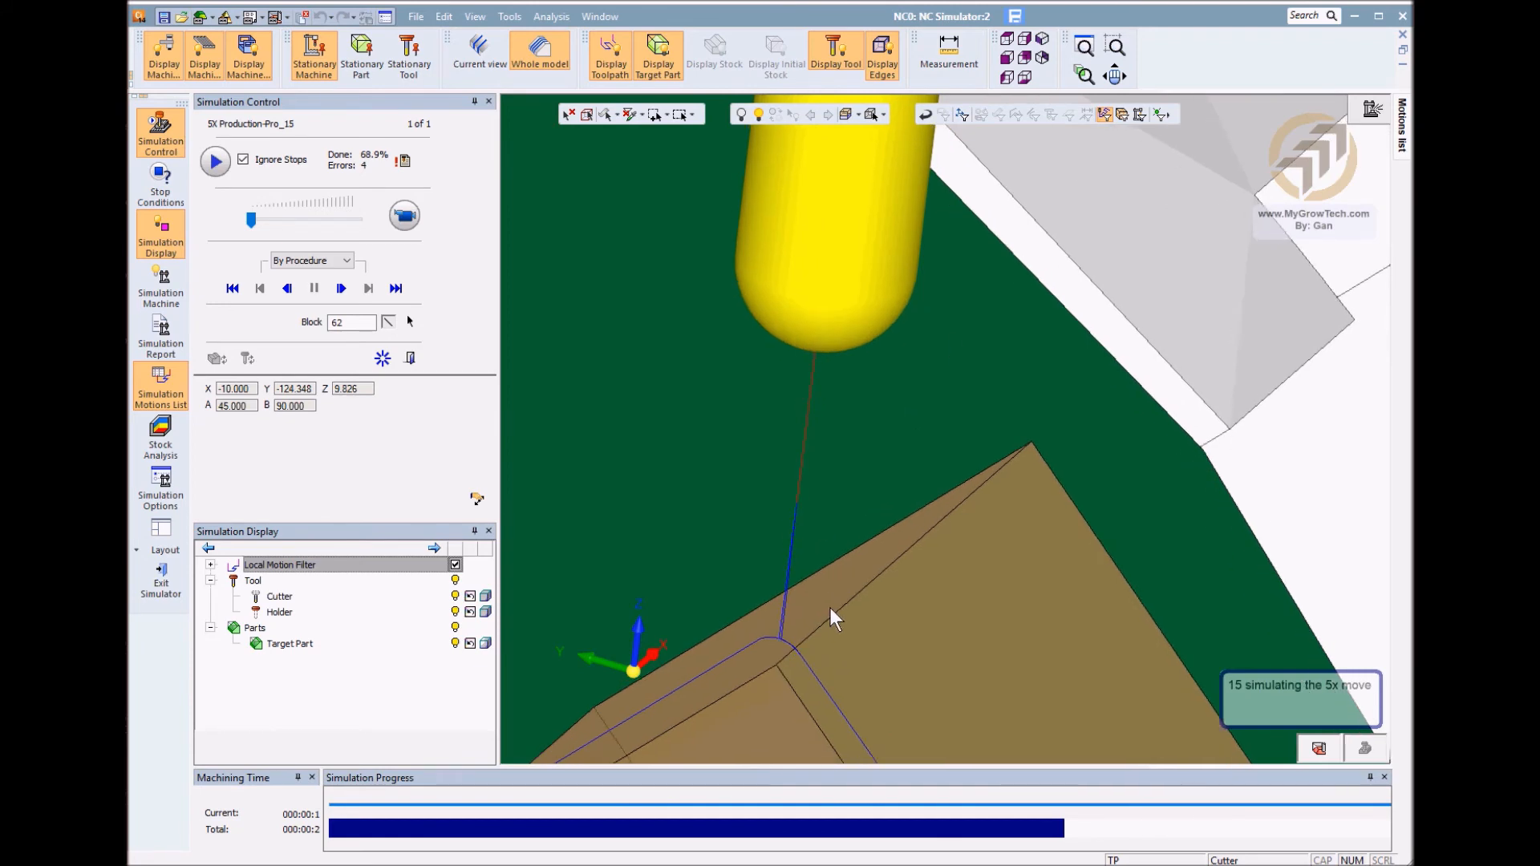
scroll(807, 416, up, 2)
scroll(887, 447, up, 2)
scroll(780, 508, up, 2)
scroll(860, 503, up, 2)
scroll(860, 503, up, 2)
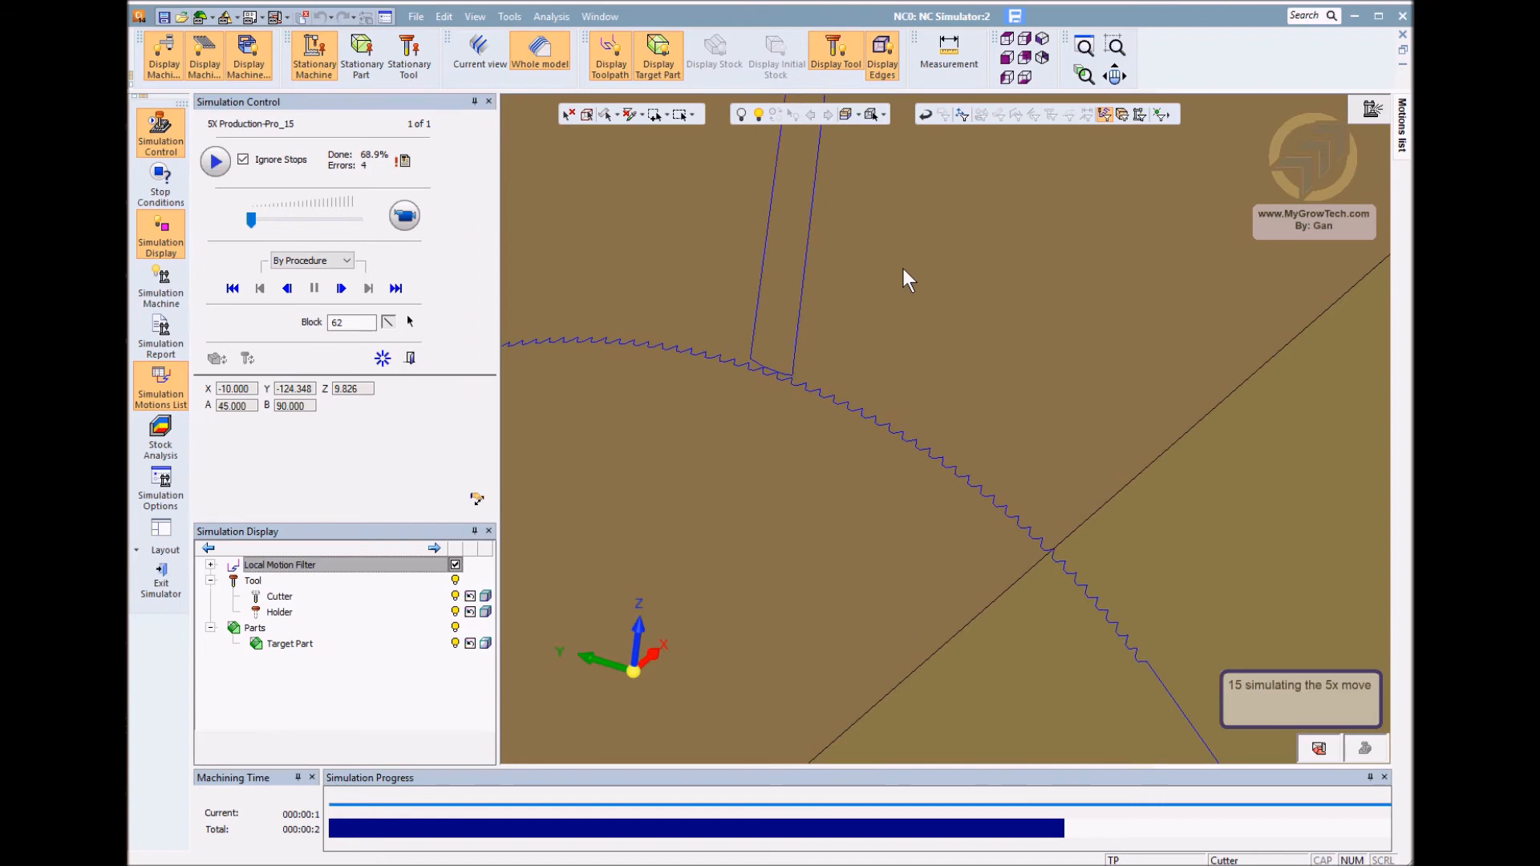
scroll(906, 517, up, 2)
scroll(850, 461, down, 4)
scroll(888, 392, down, 2)
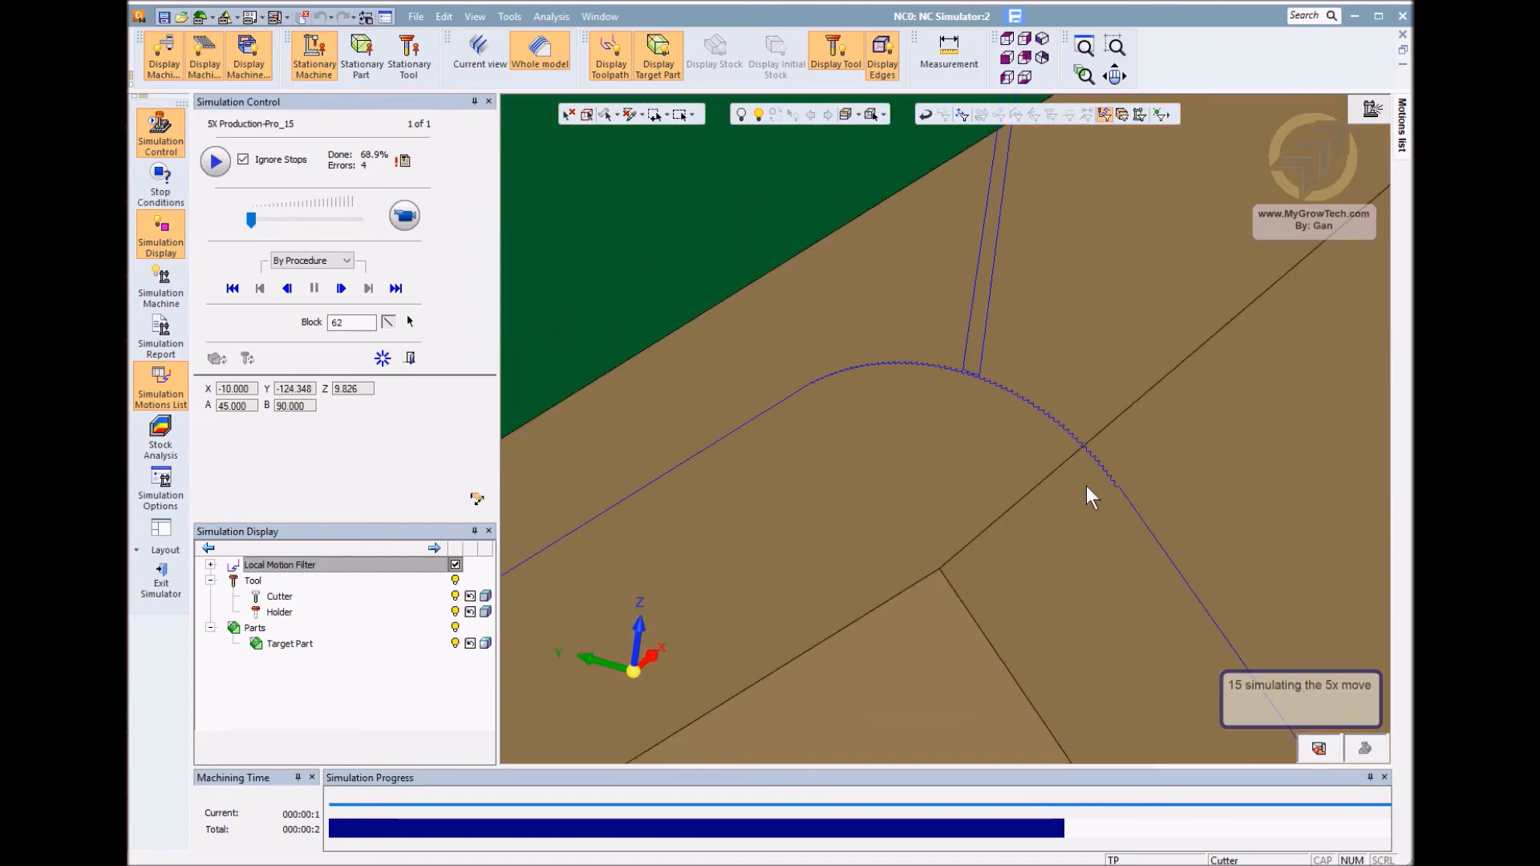
scroll(1086, 486, up, 2)
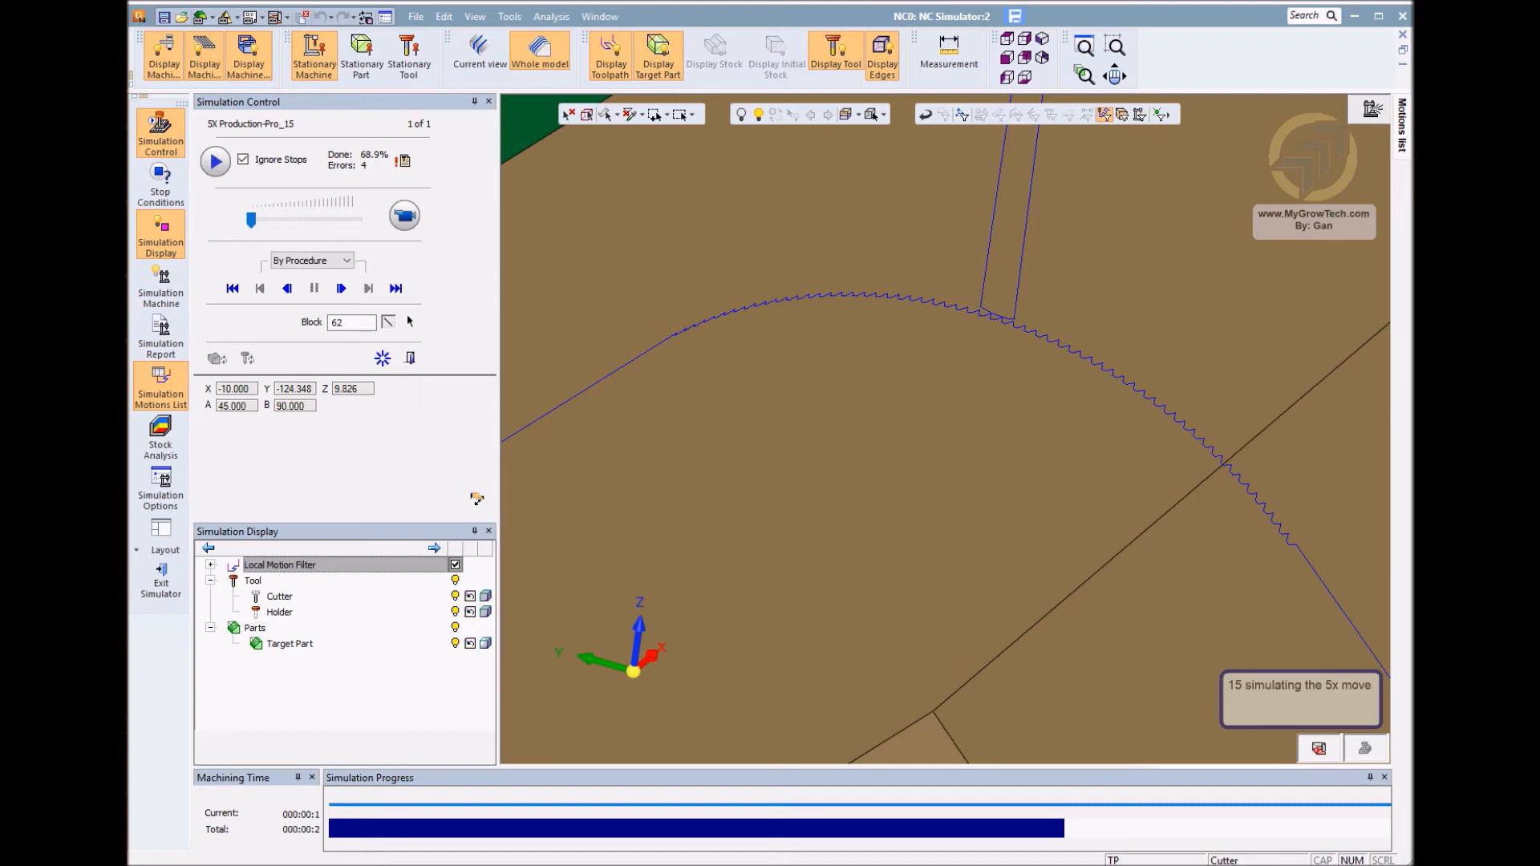
Switch to HyperSnap and compare the captured Approach and Radius post parameters with the simulated corner motion
key(alt+Tab)
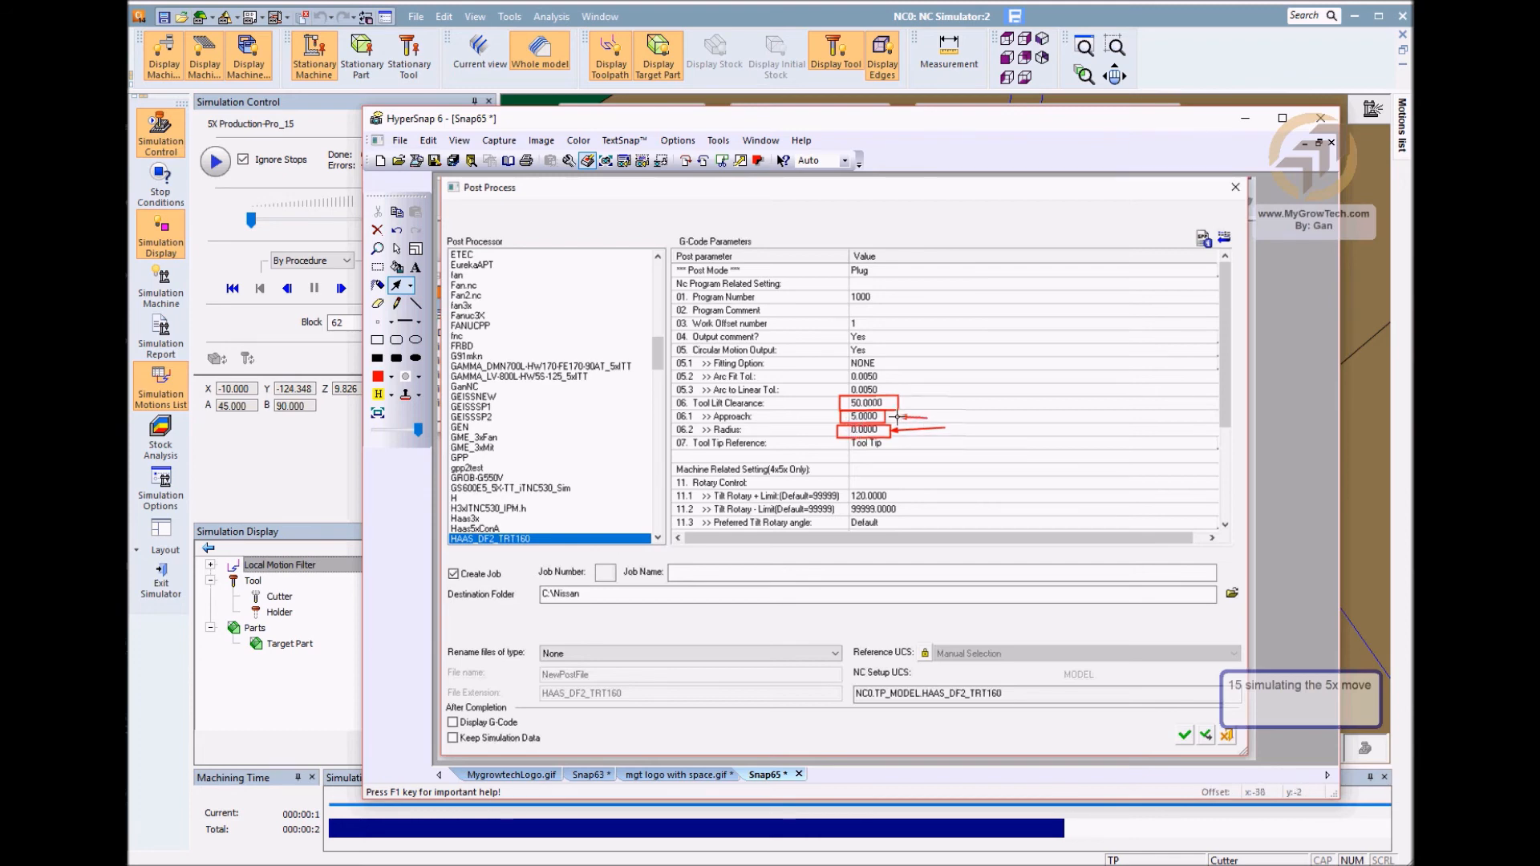
drag(1007, 119, 970, 539)
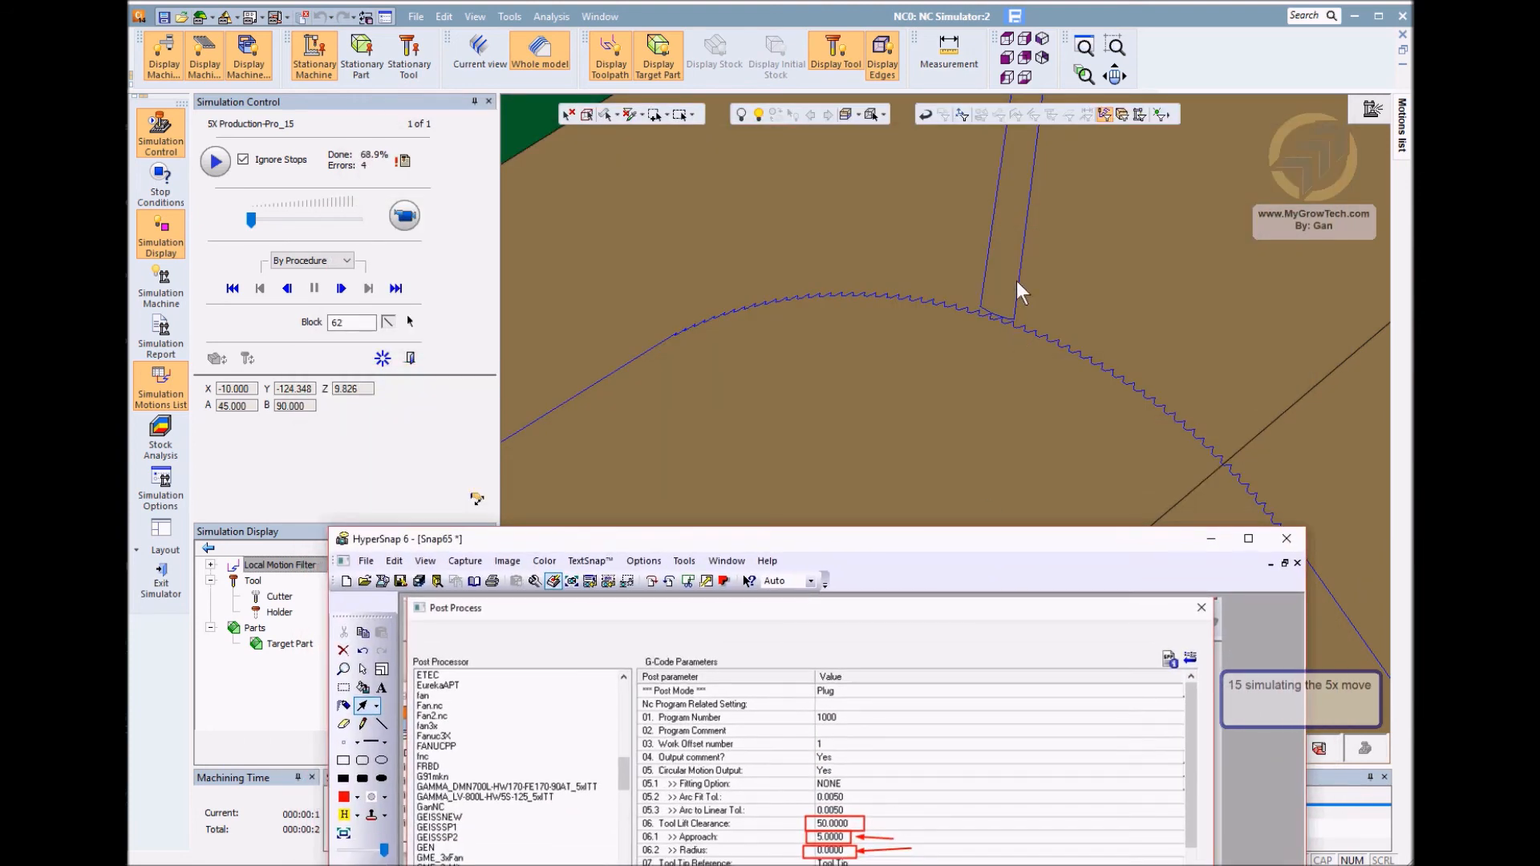
click(1046, 466)
Follow the exit and re-entry motion from the block's corner up to the lifted cutter
ctrl+right_drag(1052, 289, 980, 547)
ctrl+middle_drag(1034, 404, 933, 609)
ctrl+right_drag(1009, 356, 910, 714)
ctrl+middle_drag(1006, 373, 982, 488)
scroll(985, 484, down, 1)
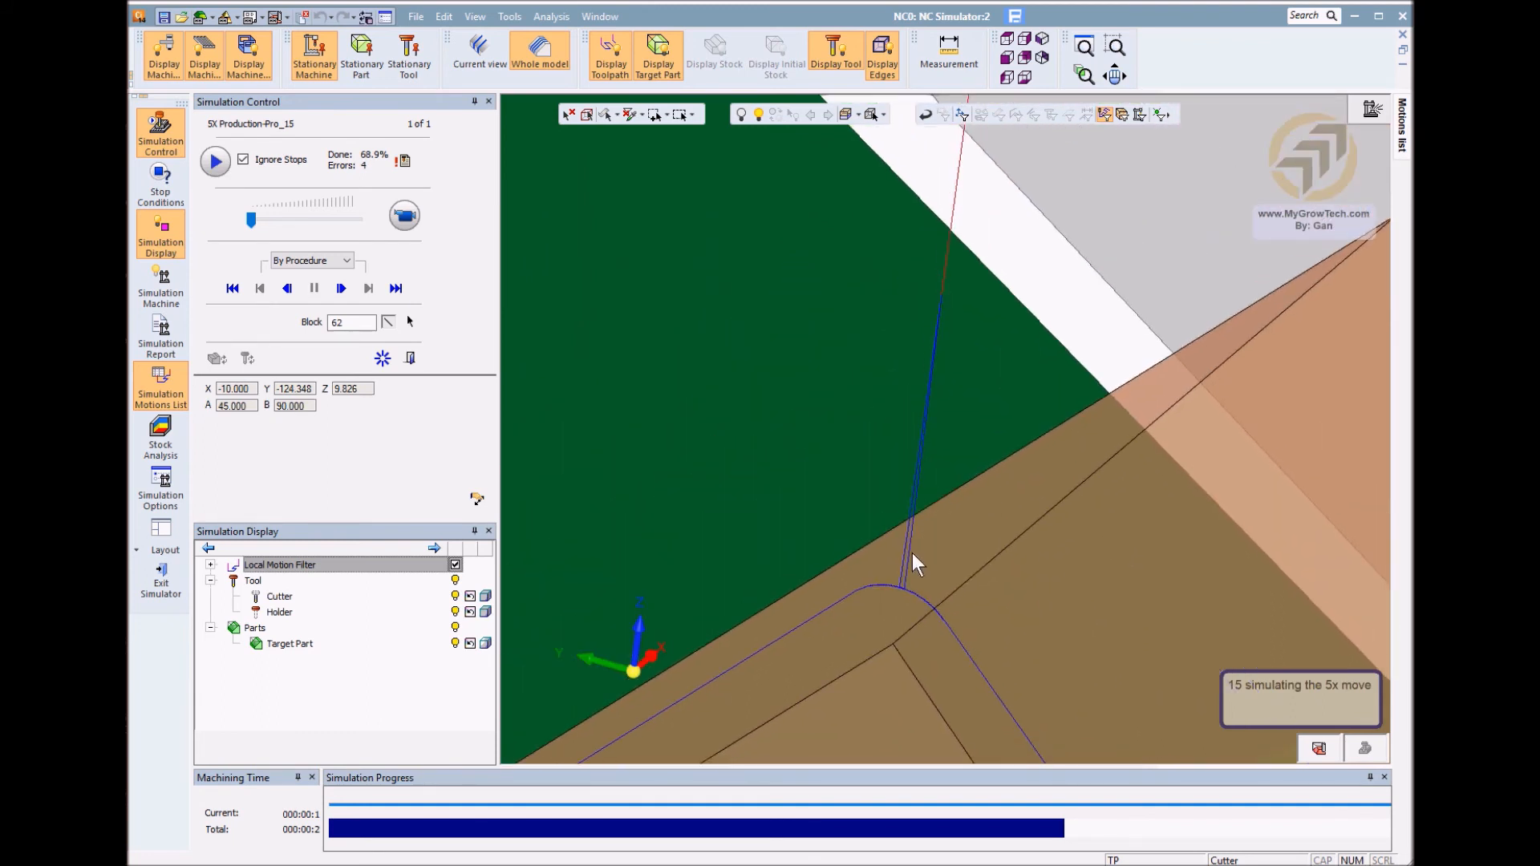
ctrl+right_drag(1063, 232, 851, 840)
ctrl+middle_drag(958, 509, 912, 649)
scroll(1067, 380, up, 2)
ctrl+middle_drag(1067, 380, 1033, 590)
scroll(1033, 589, down, 2)
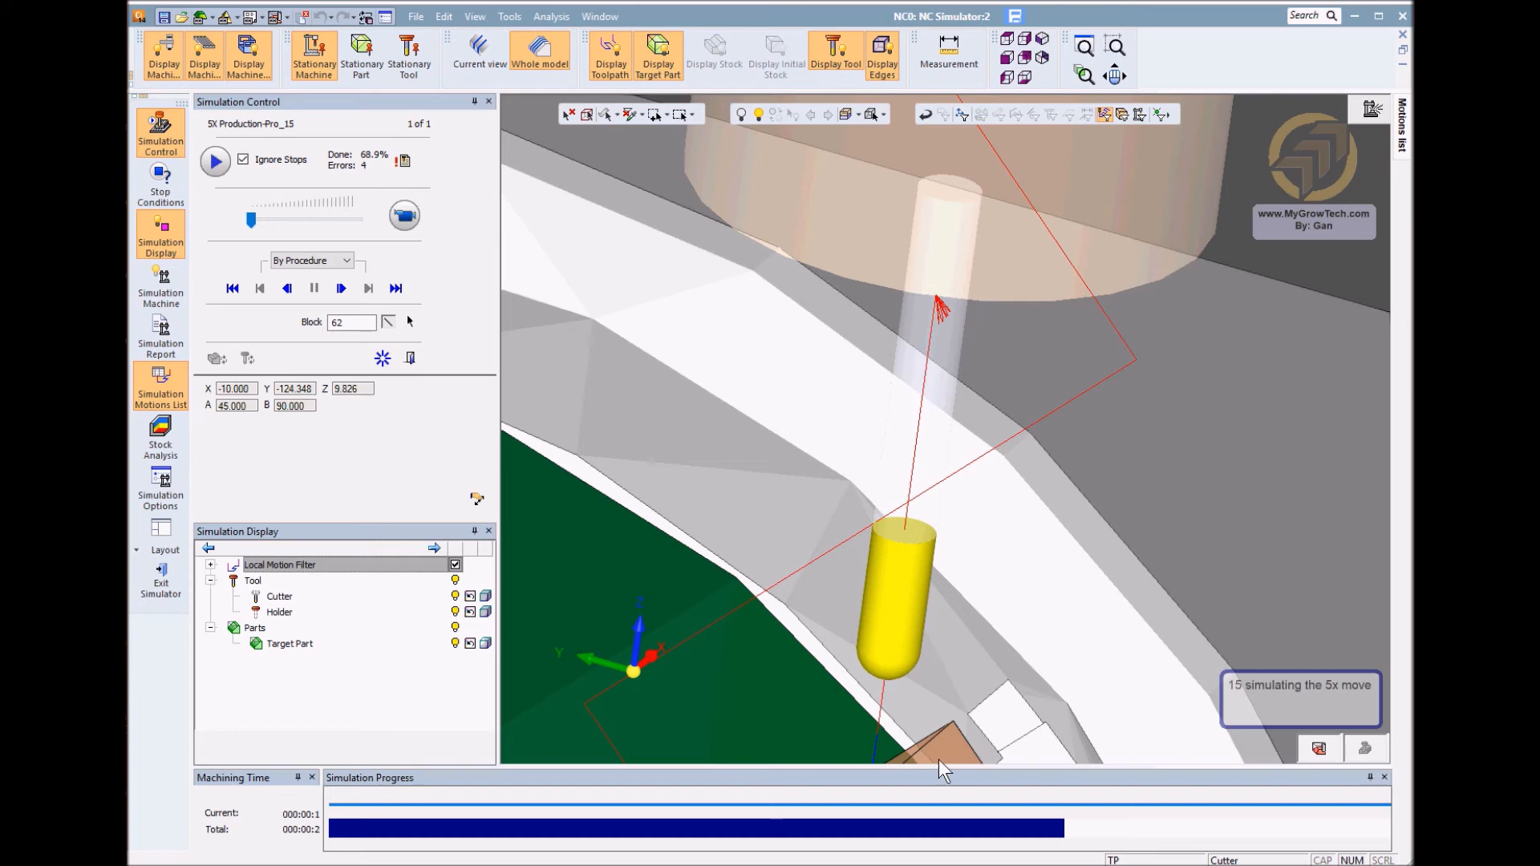
Check the Tool Lift Clearance parameter in the HyperSnap capture and minimize the capture window
key(alt+Tab)
drag(979, 533, 944, 58)
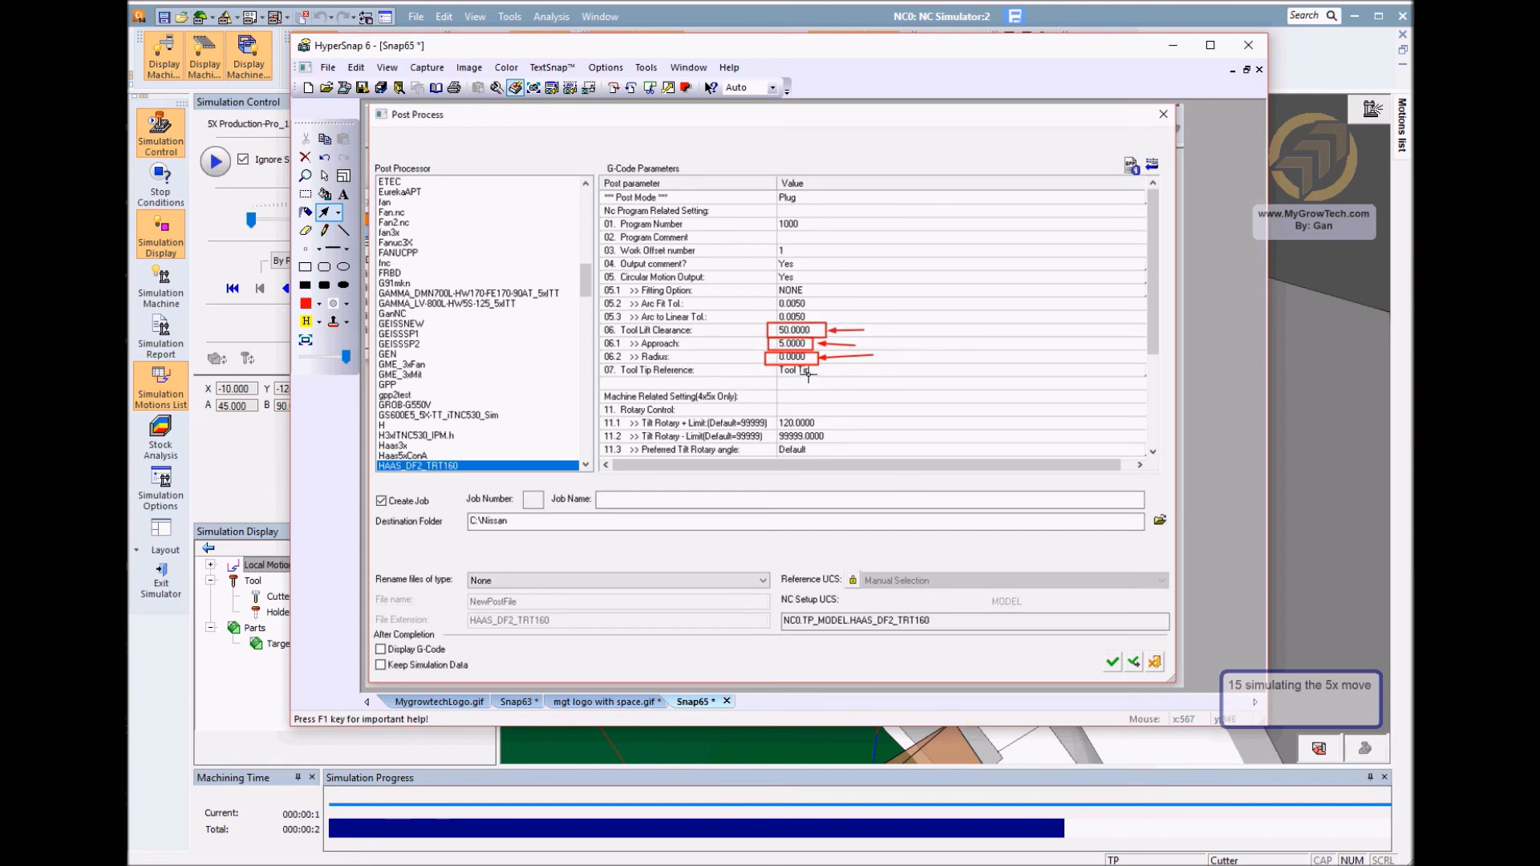
click(1170, 46)
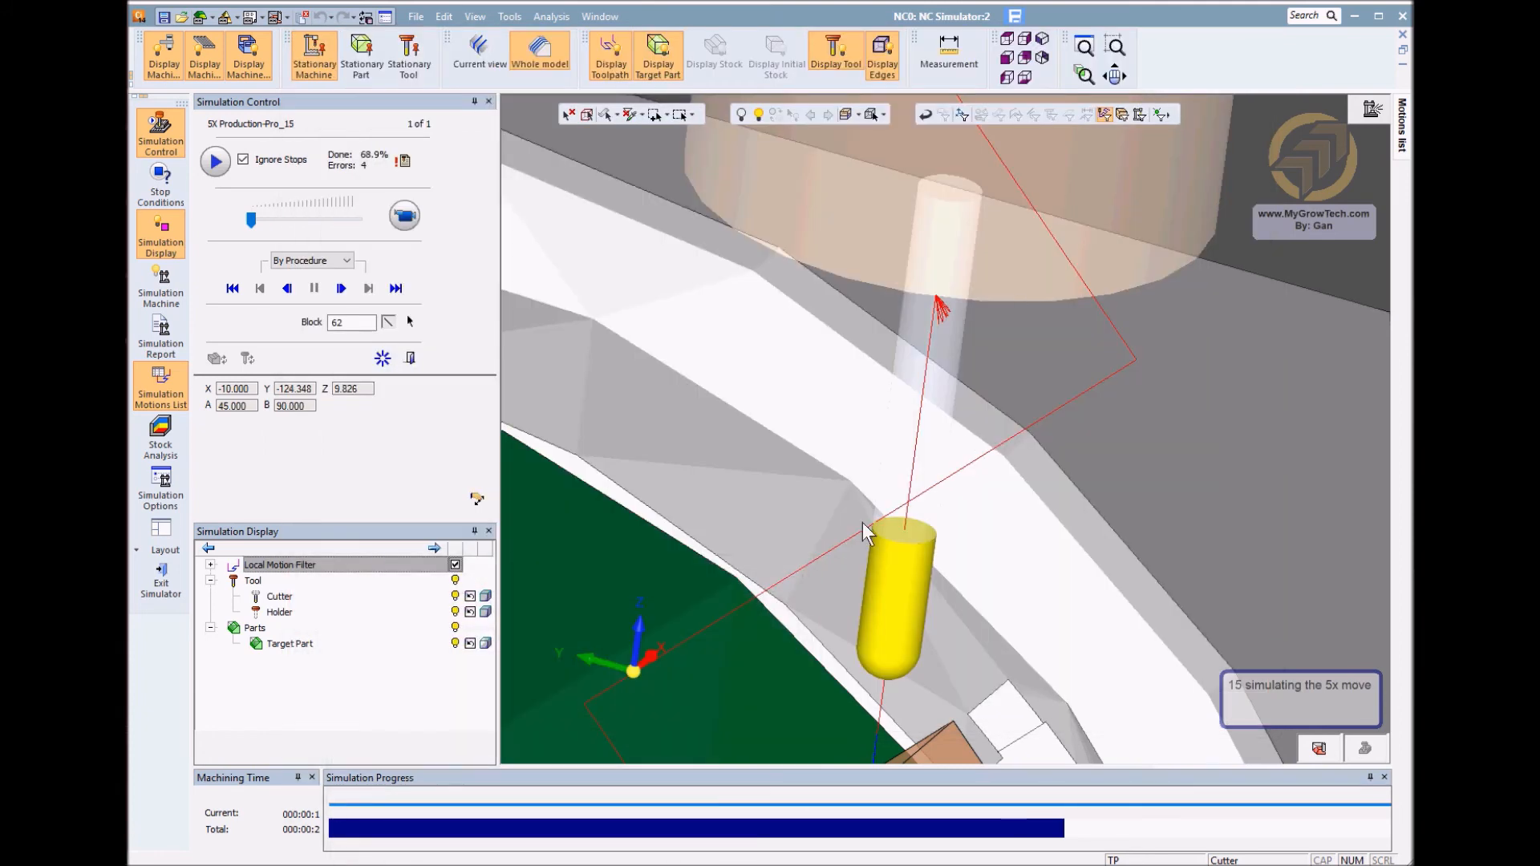
Play the tool lift and rotary repositioning motion, pausing as the cutter returns toward the block
click(404, 217)
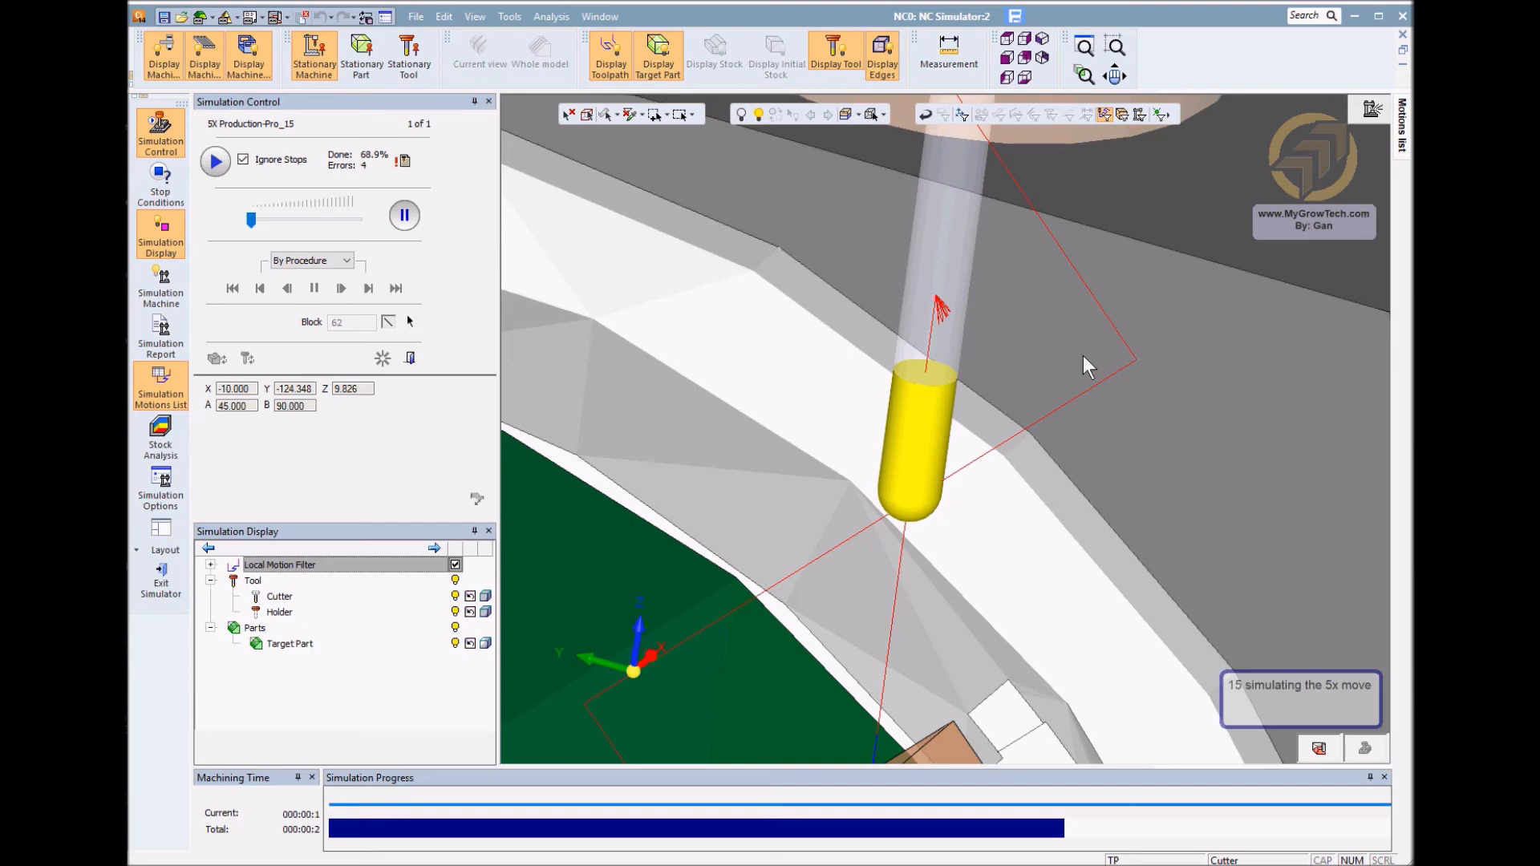
ctrl+right_drag(1032, 517, 1010, 674)
ctrl+right_drag(1000, 461, 959, 587)
ctrl+middle_drag(944, 541, 938, 433)
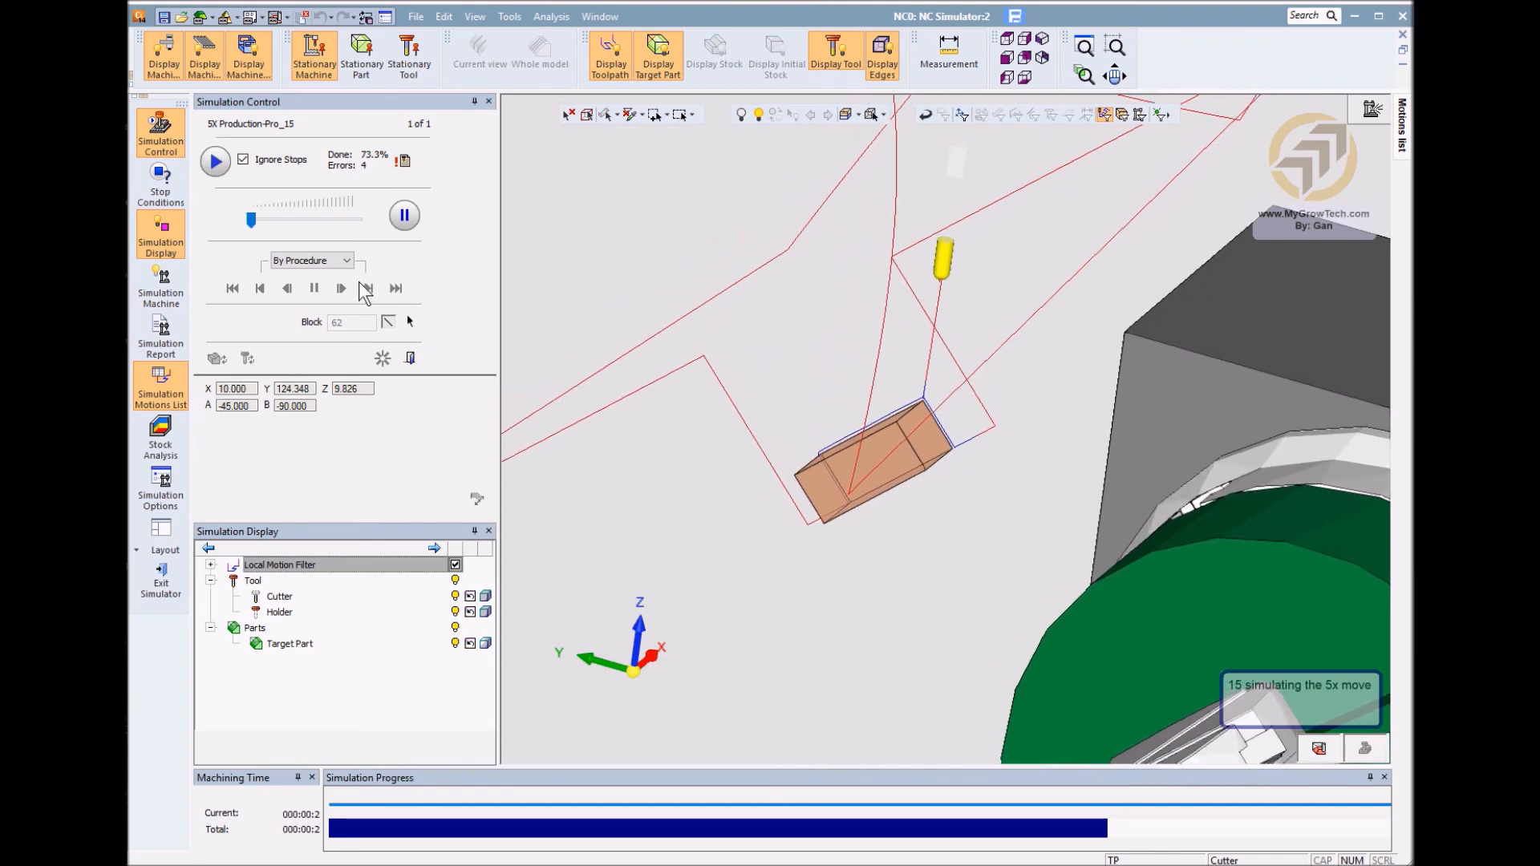
click(403, 215)
View the remaining 5X-Pro_15 motion up to the final move away from the block and exit the simulator
ctrl+right_drag(779, 418, 822, 753)
ctrl+middle_drag(932, 483, 933, 458)
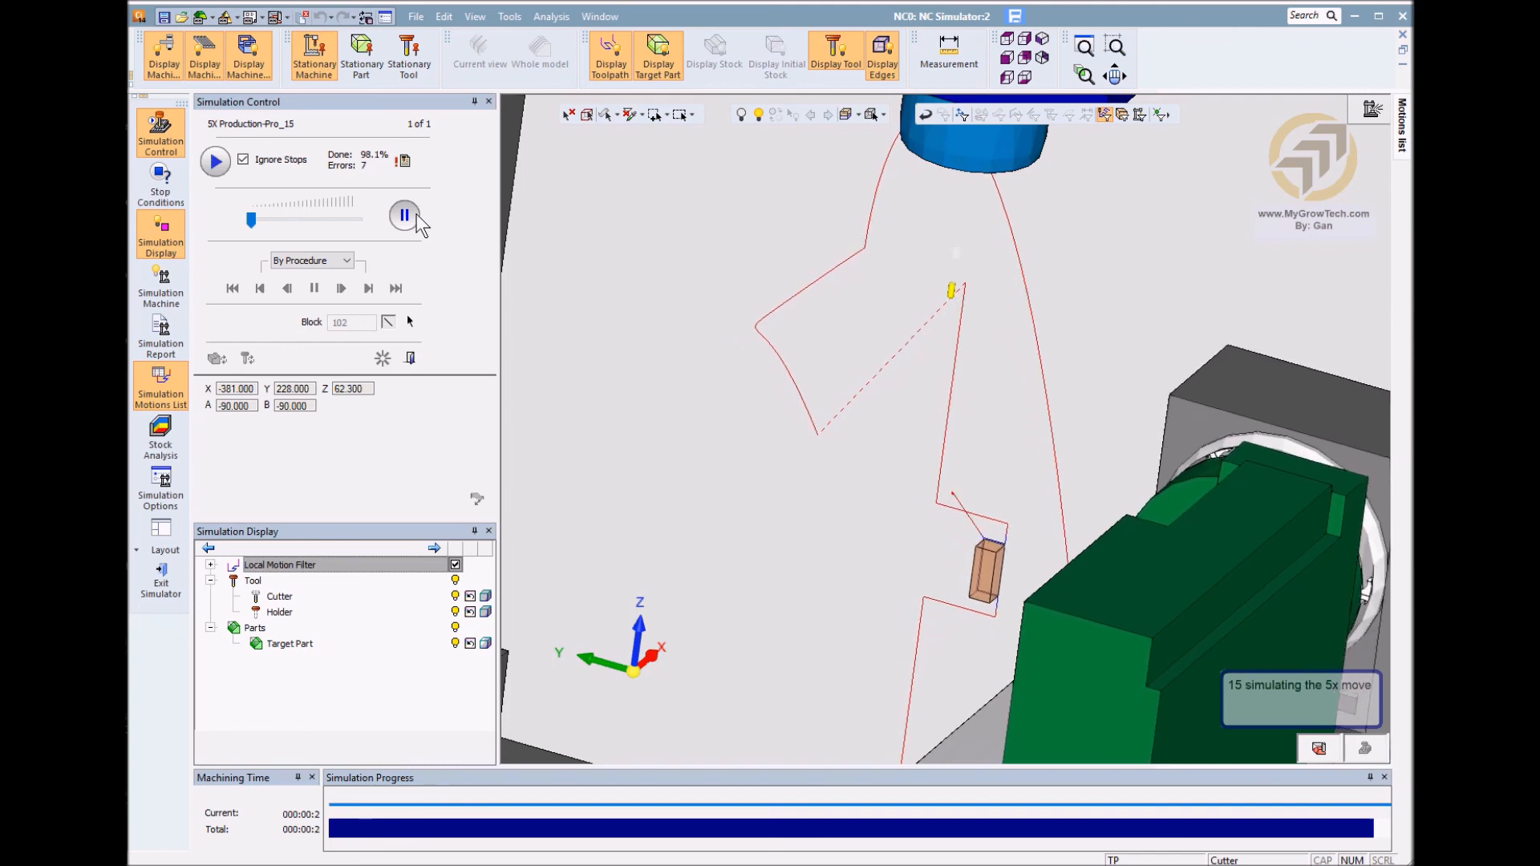
click(404, 215)
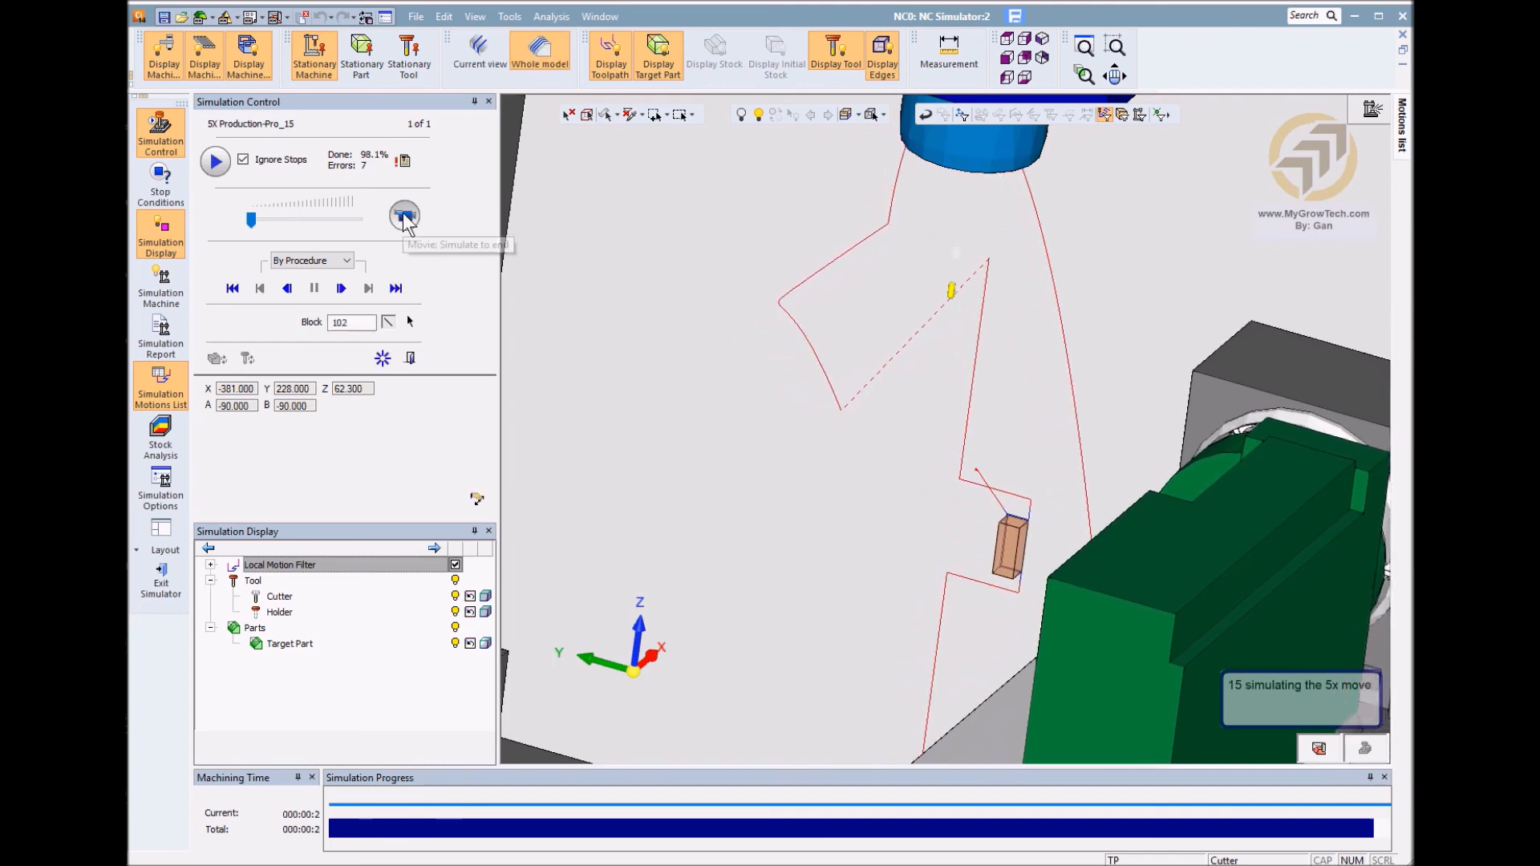
click(158, 583)
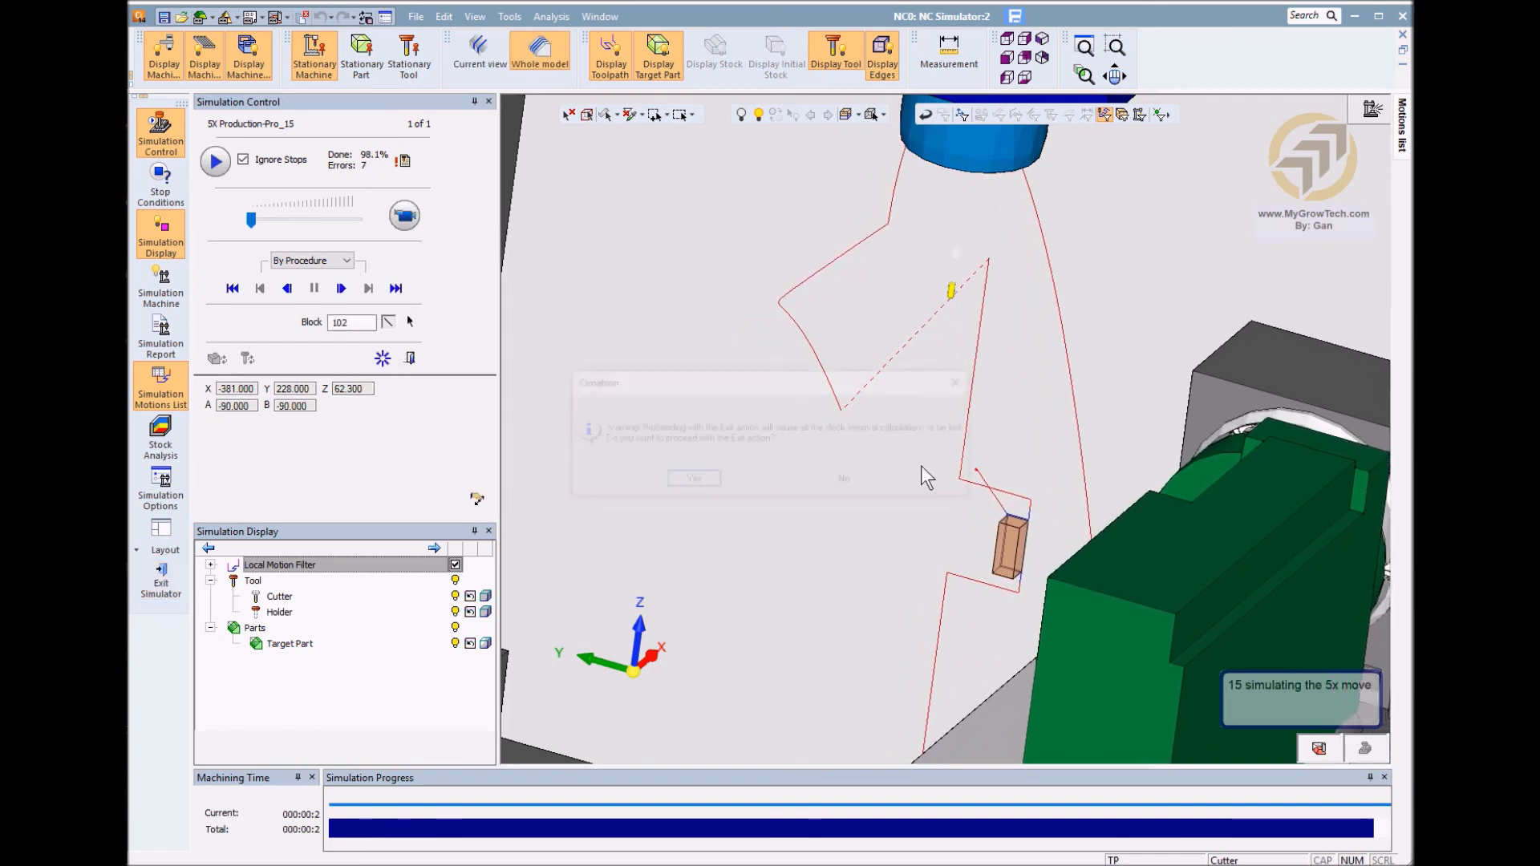
click(692, 480)
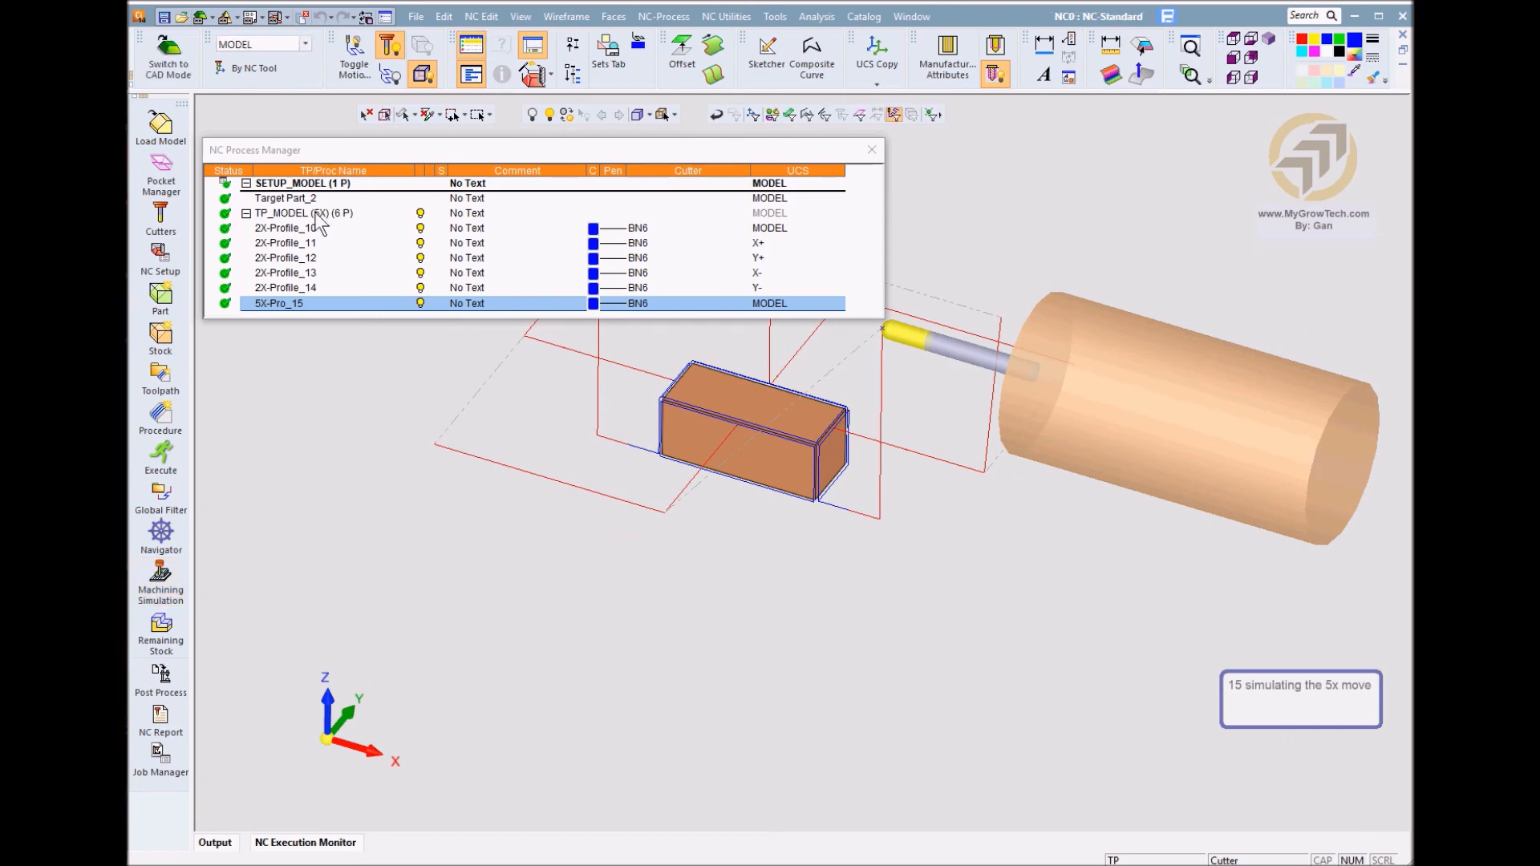
Hide all TP_MODEL toolpaths except 5X-Pro_15 and open that procedure for editing
click(420, 213)
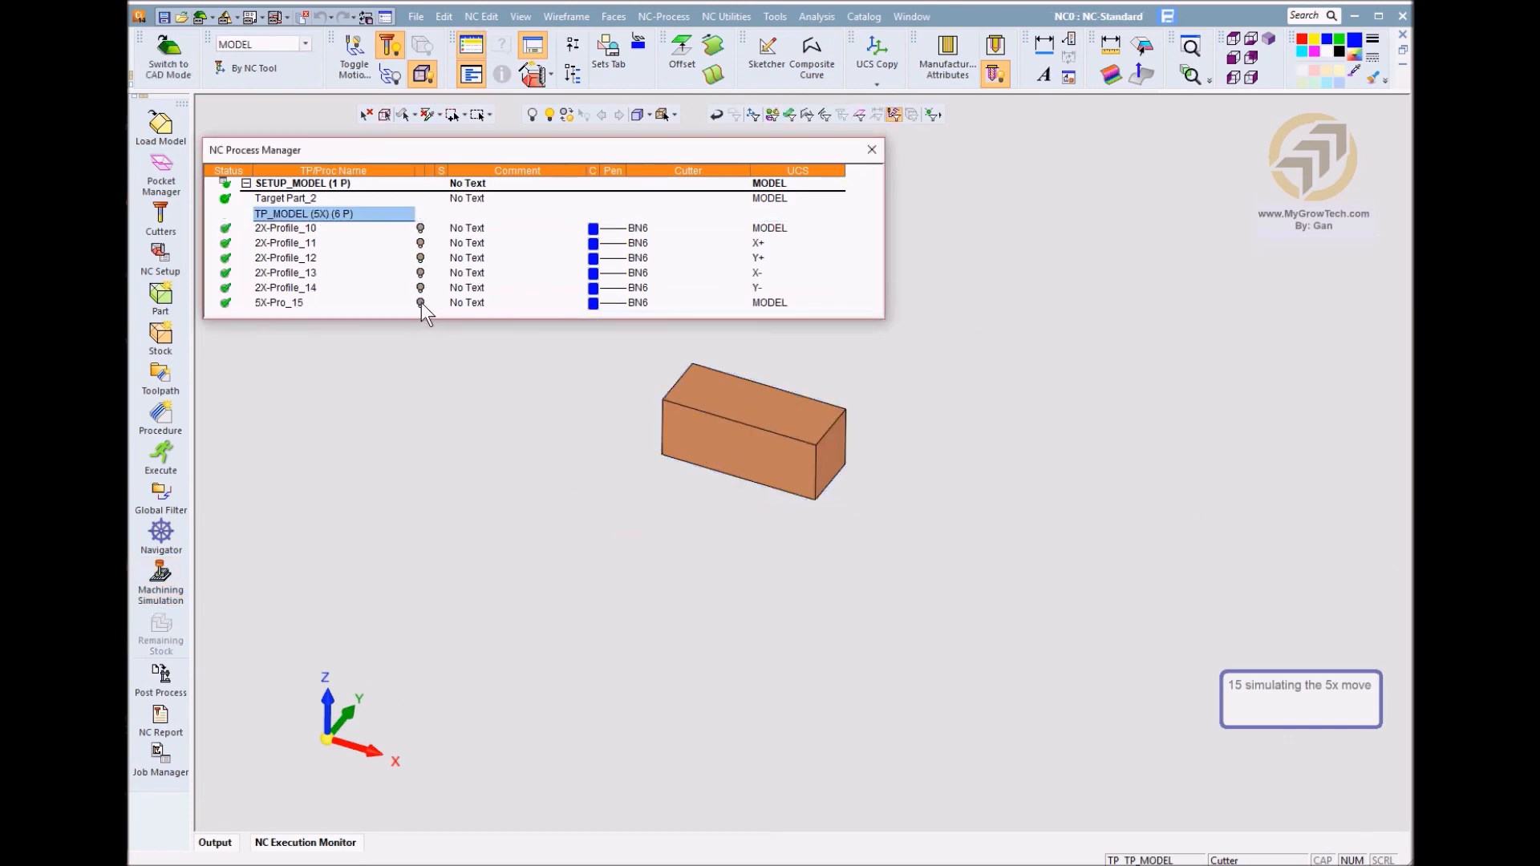
click(420, 303)
double_click(285, 303)
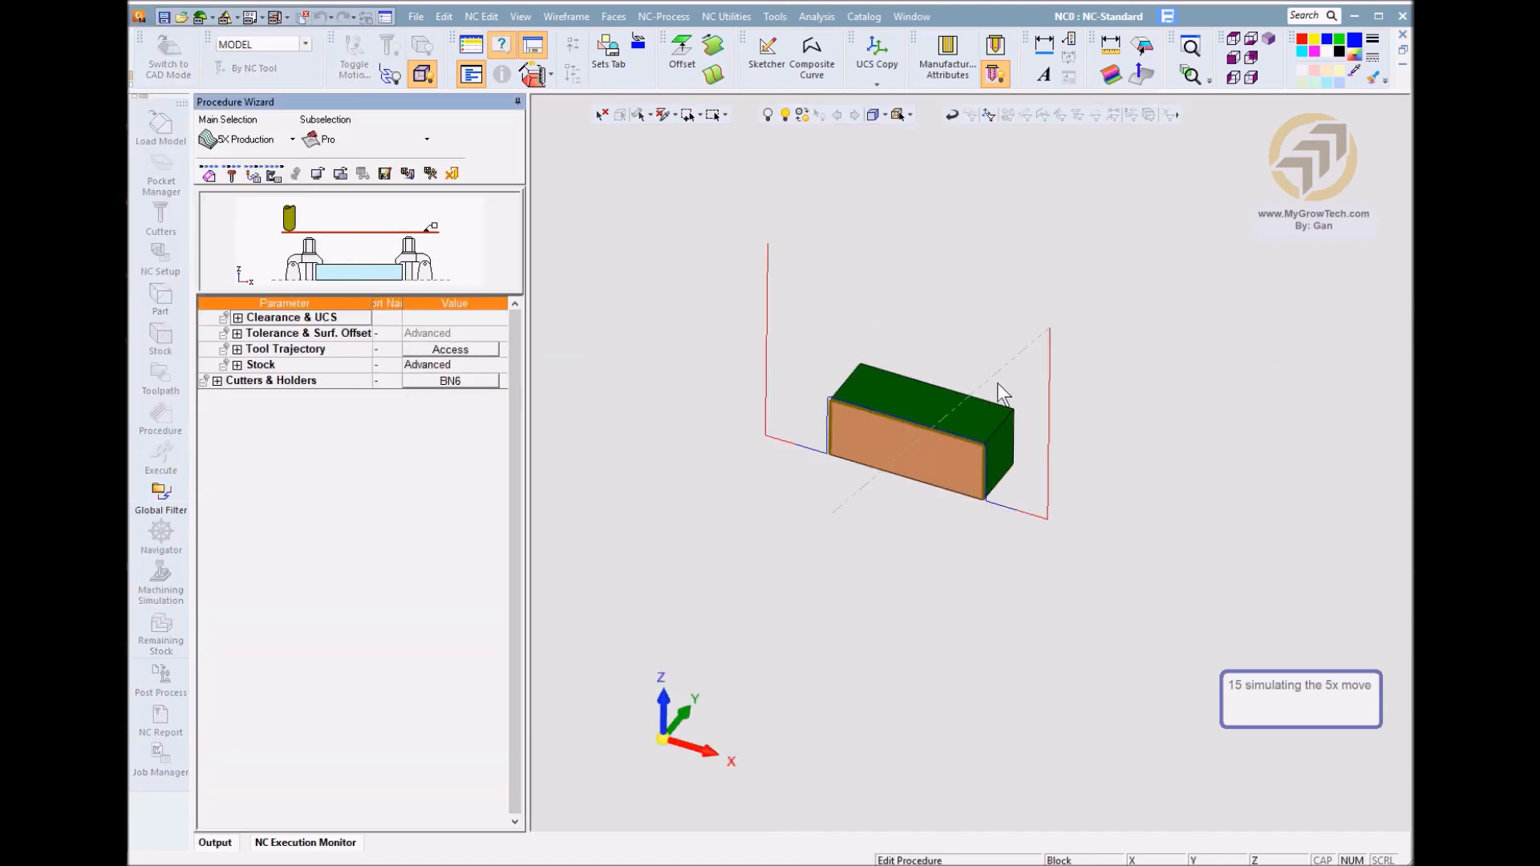
Set the clearance area height and the incremental height to 10 in the procedure's retract settings, and save the procedure
click(464, 353)
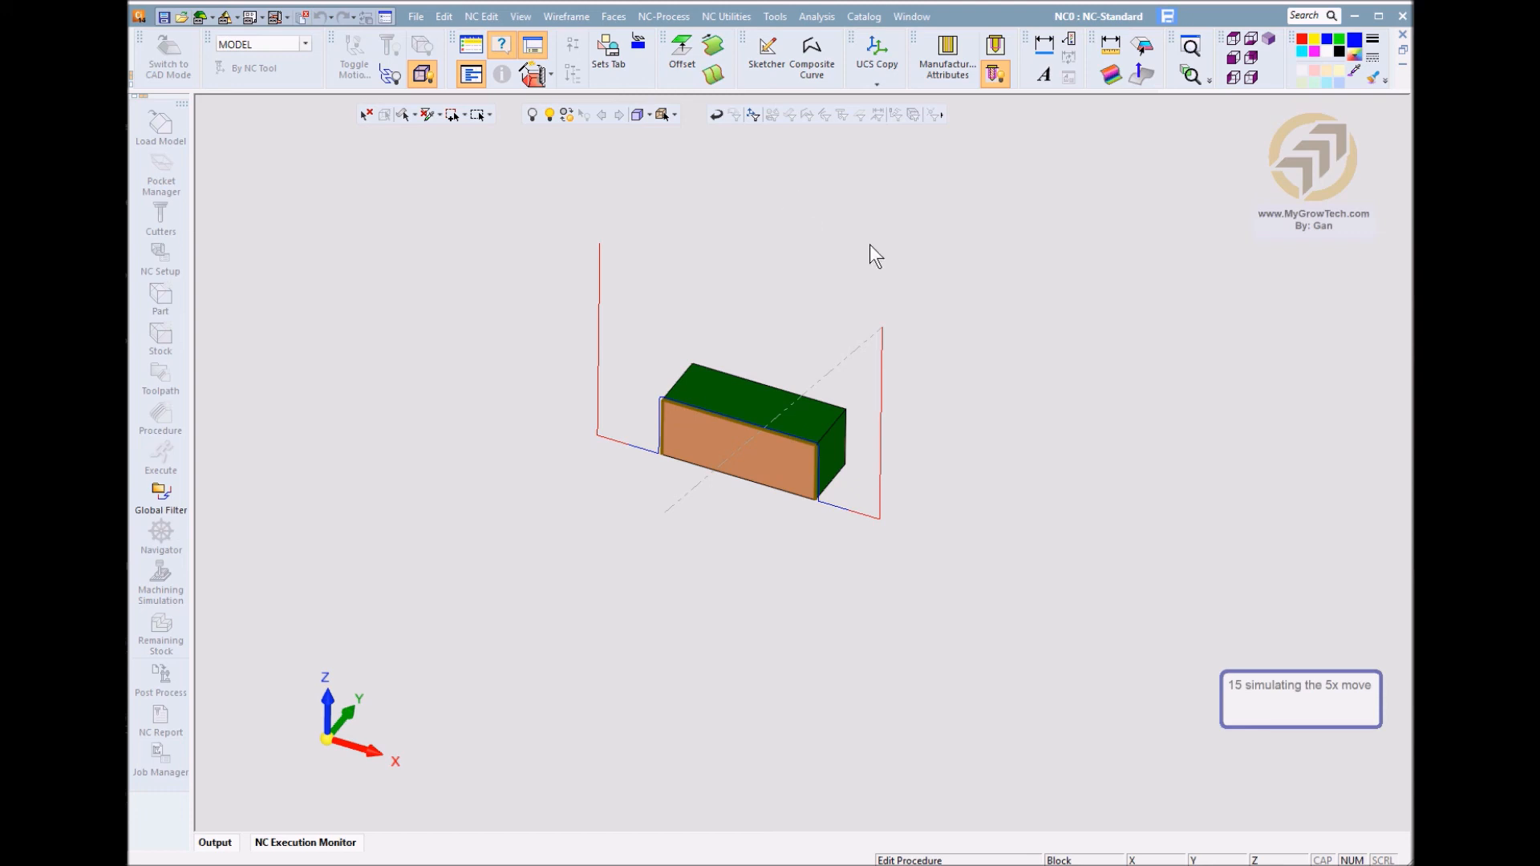
drag(1506, 271, 651, 149)
click(573, 174)
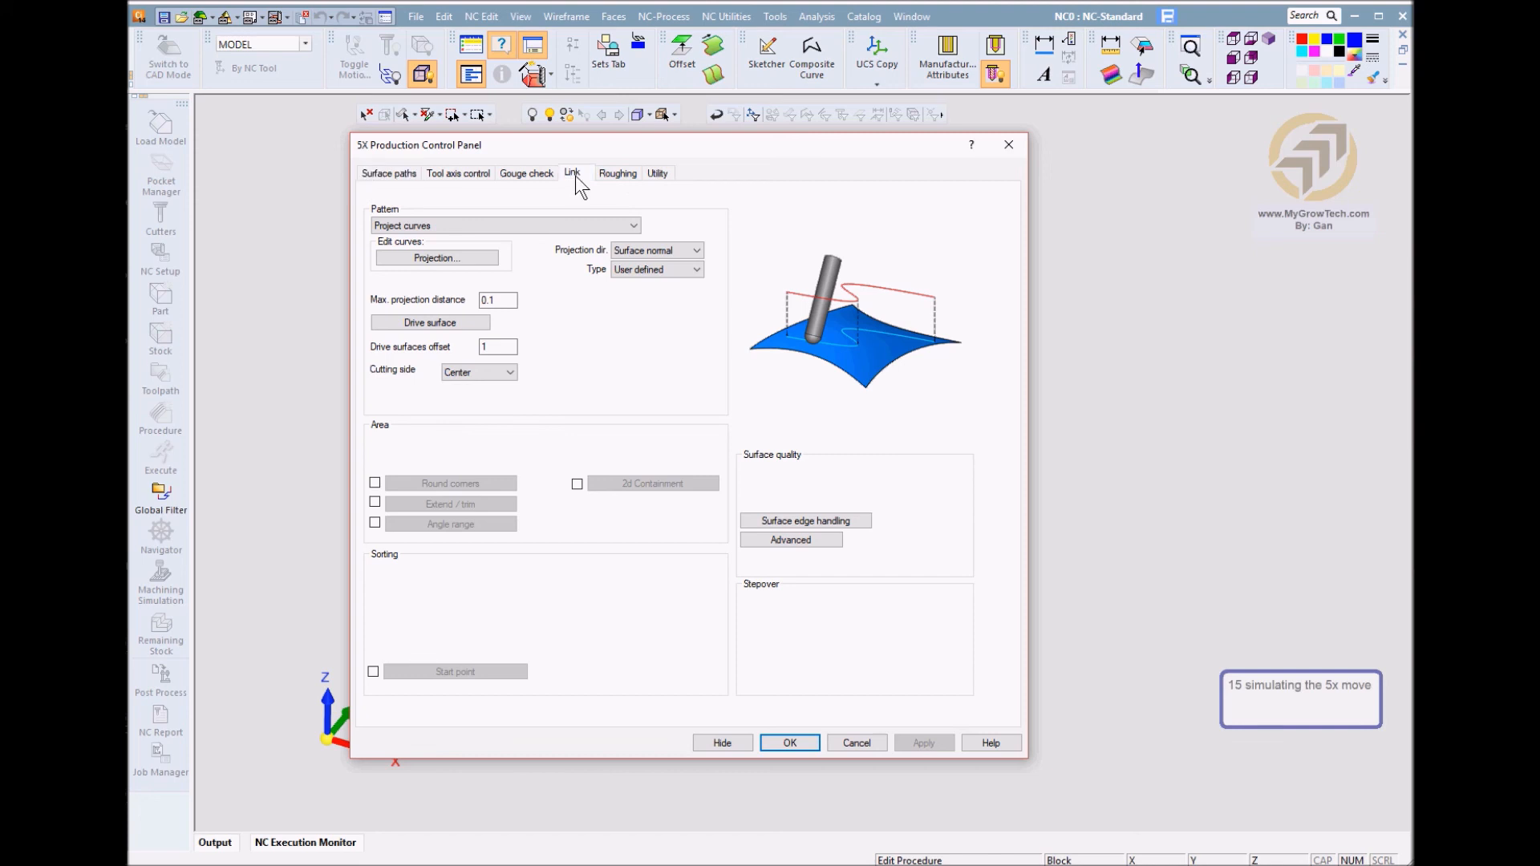
click(412, 577)
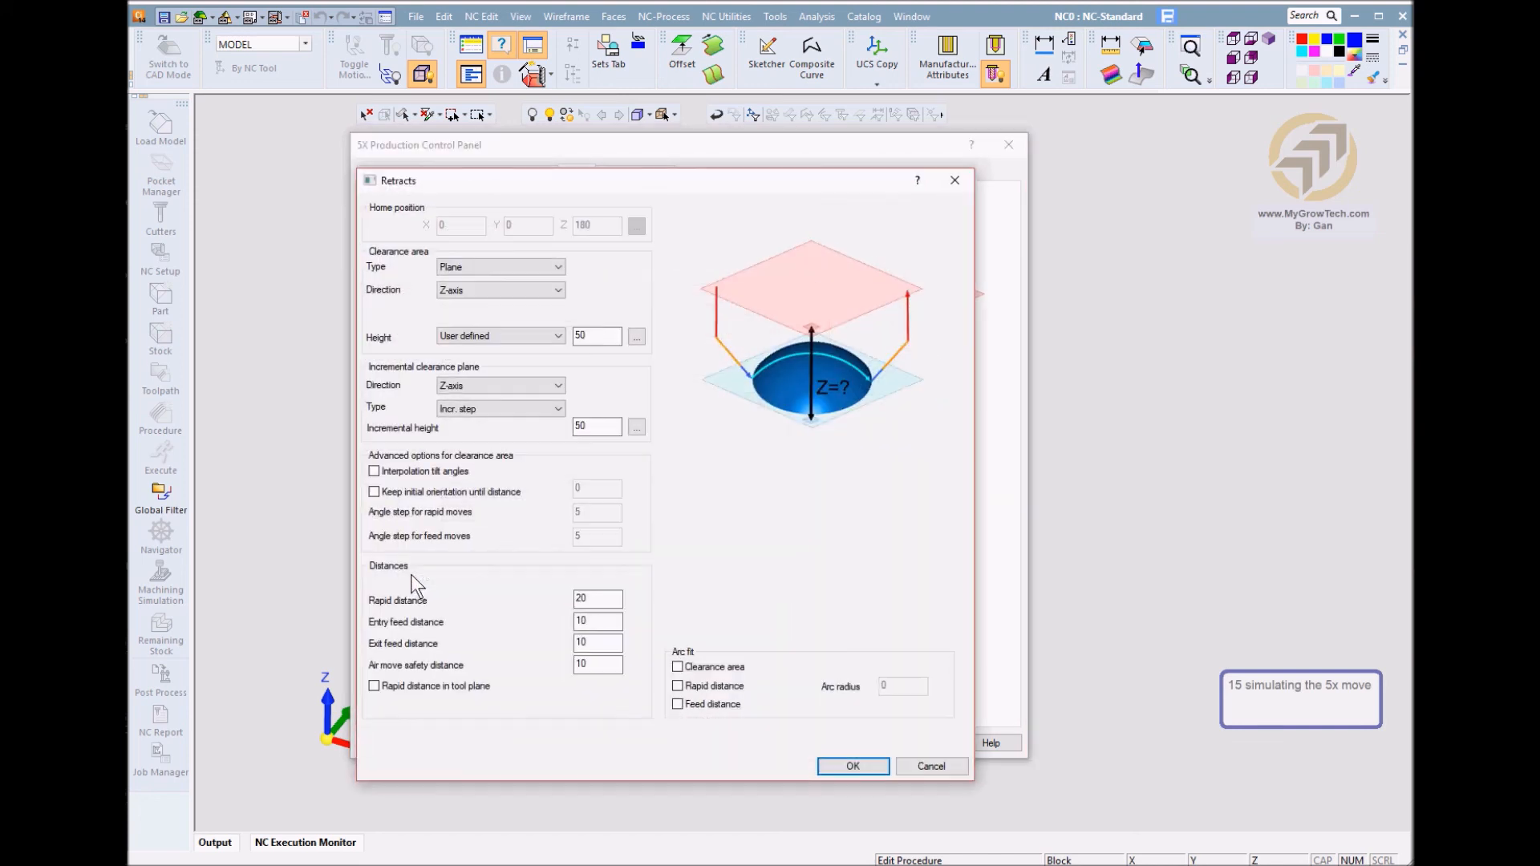
double_click(594, 339)
text(10)
double_click(597, 426)
text(1)
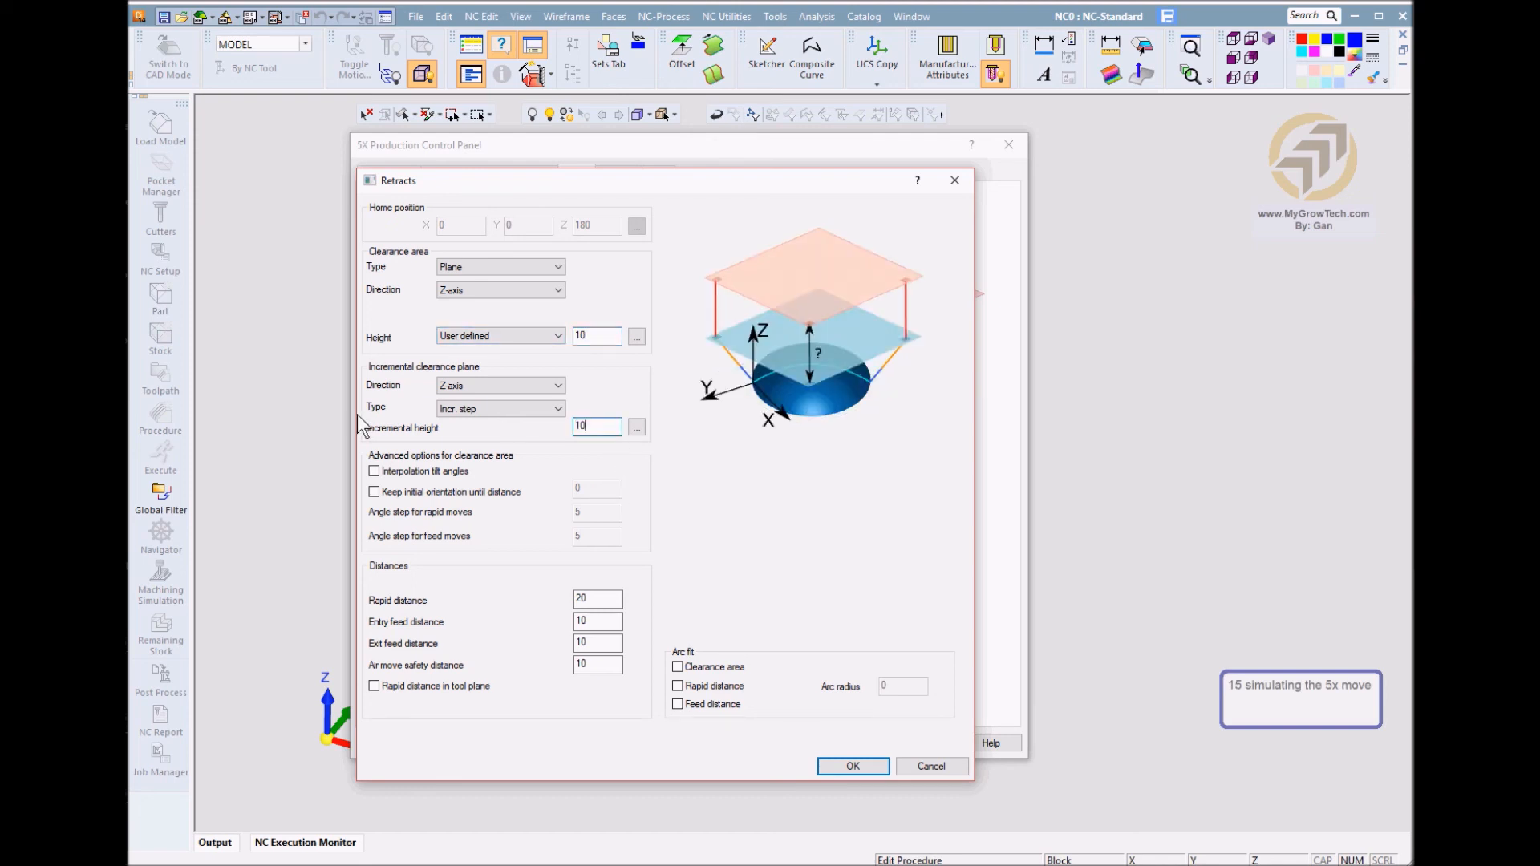
click(845, 766)
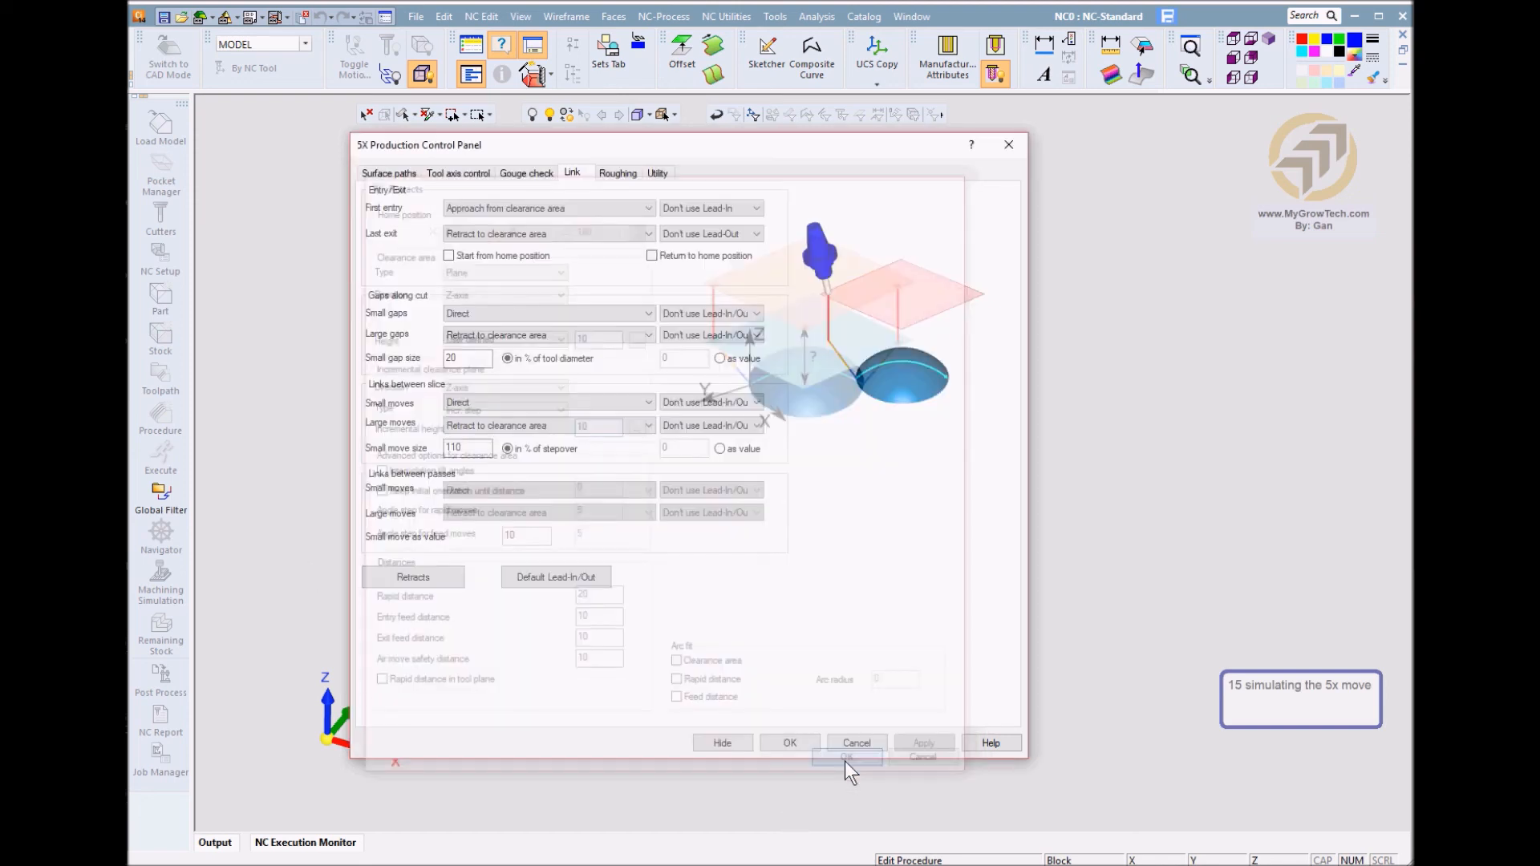
click(799, 744)
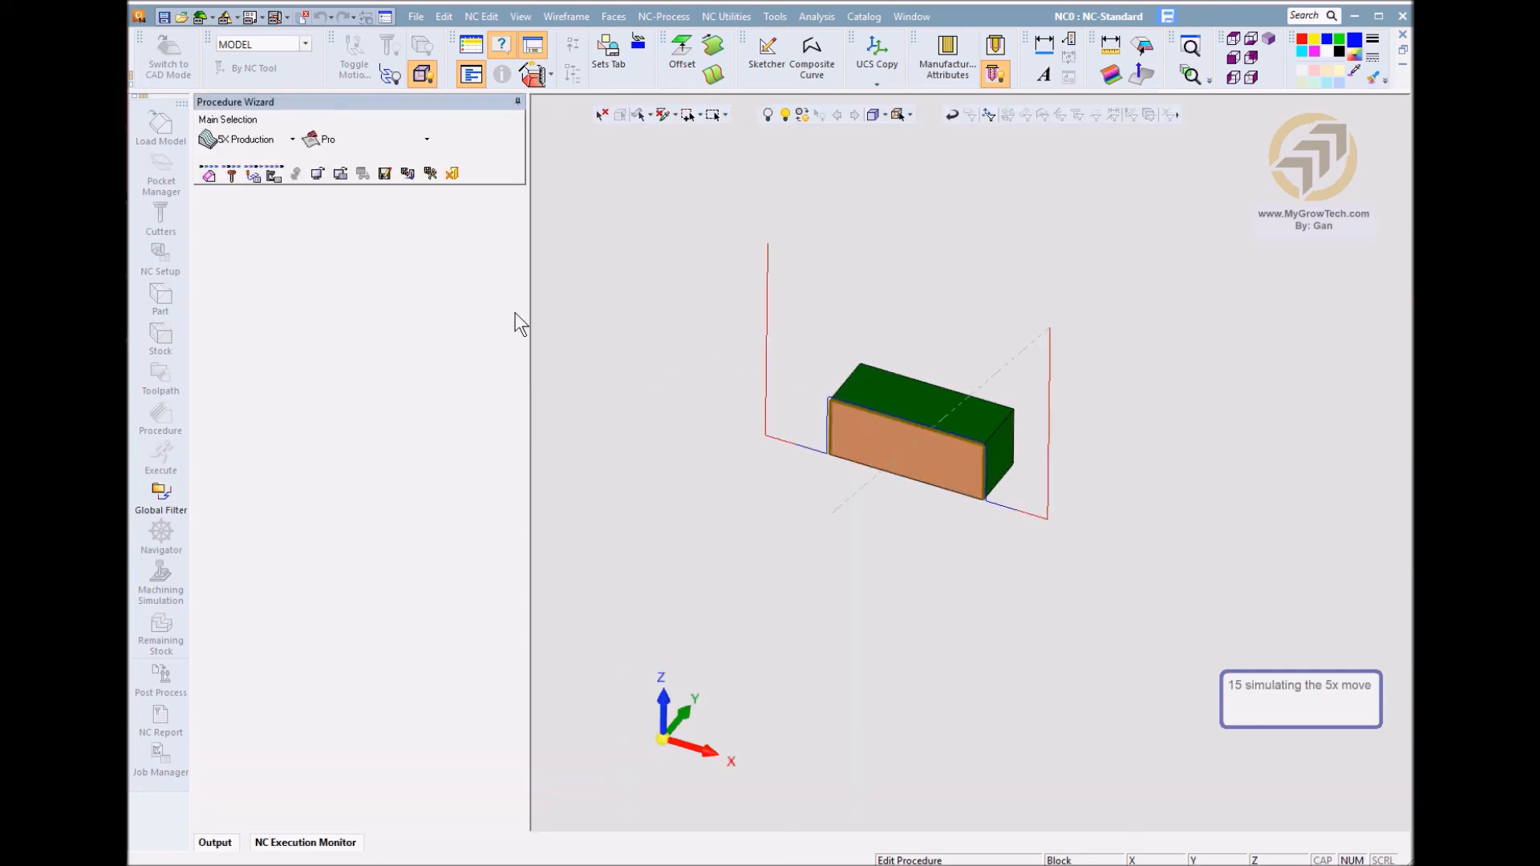
click(429, 174)
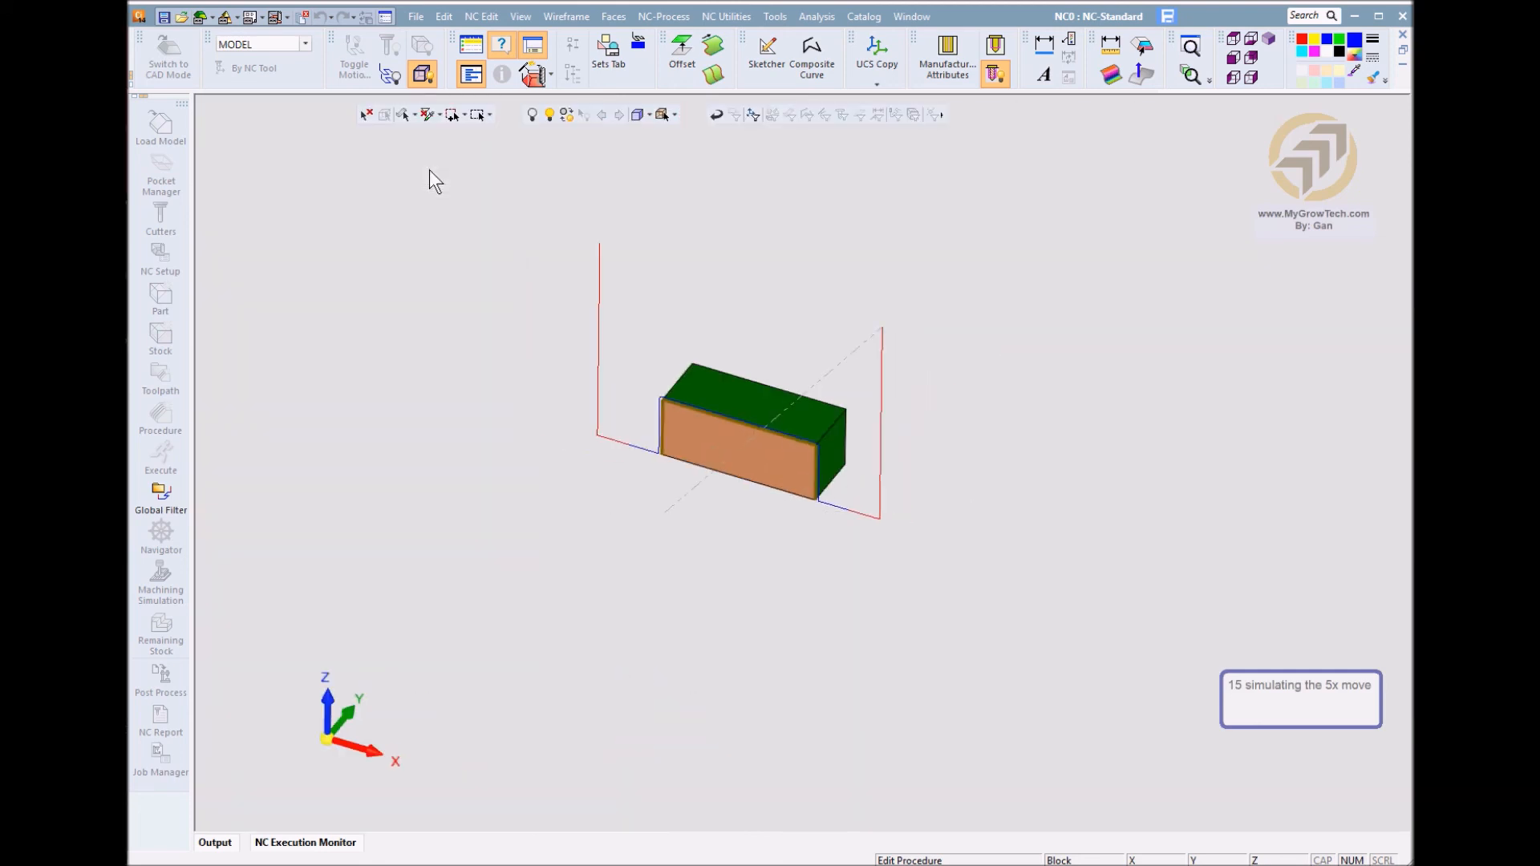